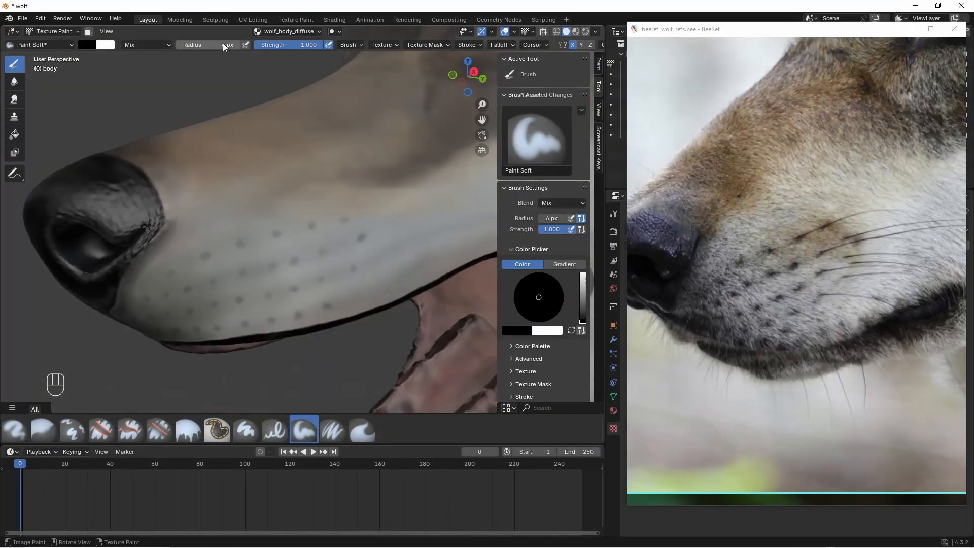
- Darken the faint whisker spots on the wolf's upper muzzle with black dabs from the 5 px Paint Soft brush
ctrl+middle_drag(299, 276, 292, 262)
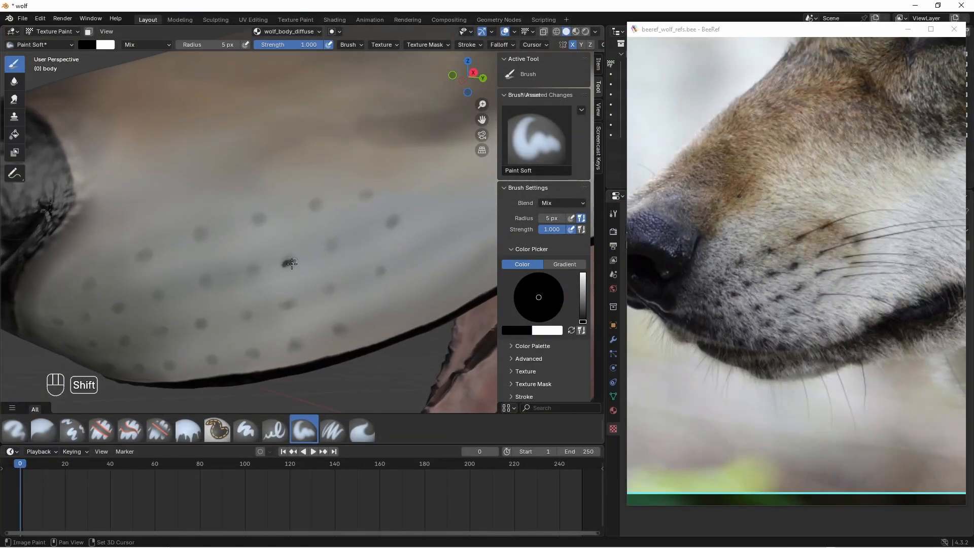
drag(312, 206, 319, 203)
ctrl+middle_drag(359, 203, 357, 189)
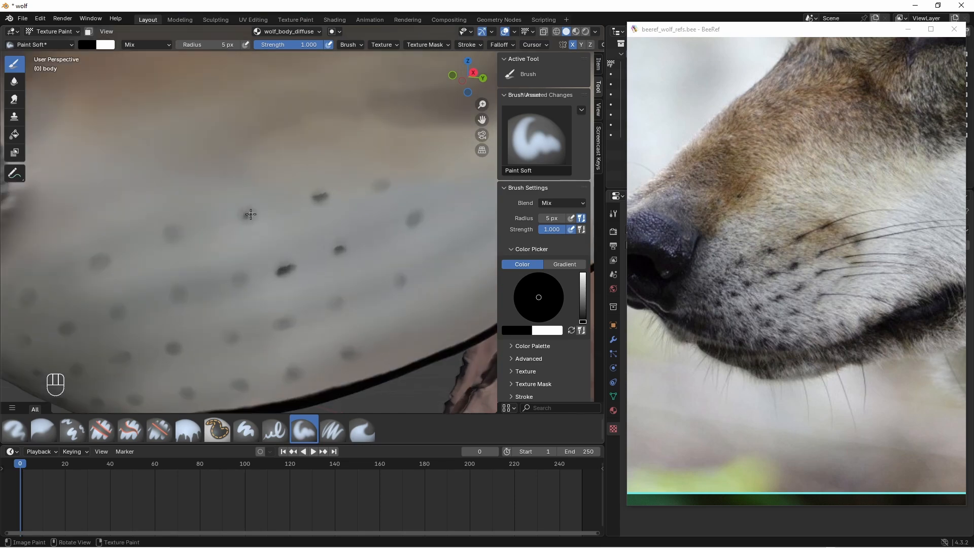
drag(245, 217, 251, 214)
drag(379, 187, 383, 186)
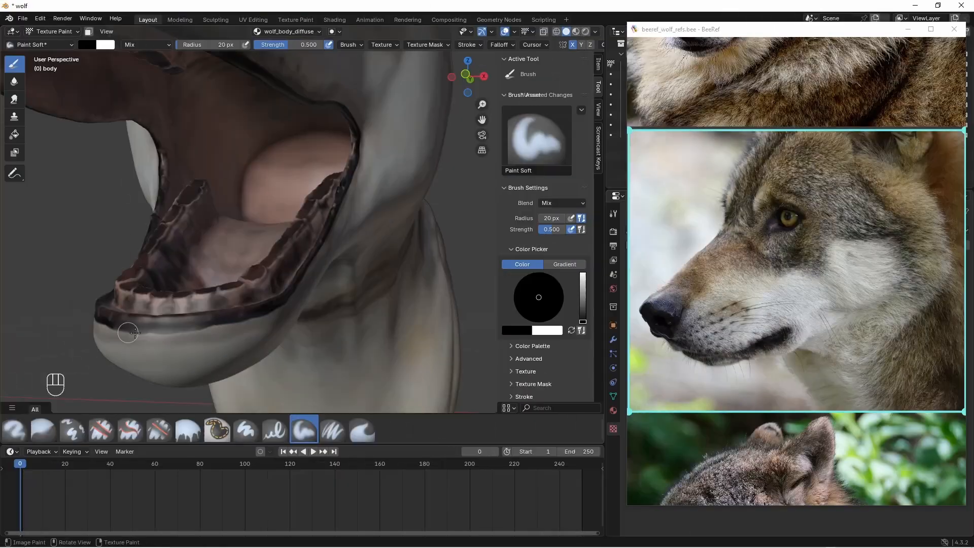
- Paint black shading along the wolf's lower lip and chin edge with the 20 px Paint Soft brush at strength 0.7
mouse_move(298, 329)
ctrl+middle_down()
mouse_move(304, 318)
mouse_move(291, 321)
ctrl+middle_up()
key(f)
drag(187, 359, 414, 337)
middle_drag(375, 334, 330, 355)
shift+middle_drag(330, 355, 320, 363)
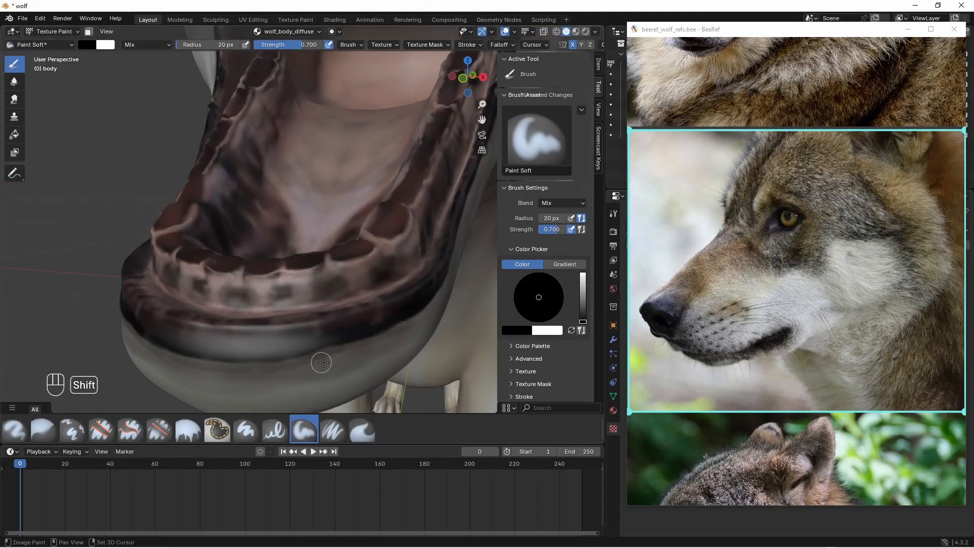
middle_drag(389, 348, 304, 325)
mouse_move(188, 325)
mouse_down()
mouse_move(373, 248)
mouse_move(341, 261)
mouse_up()
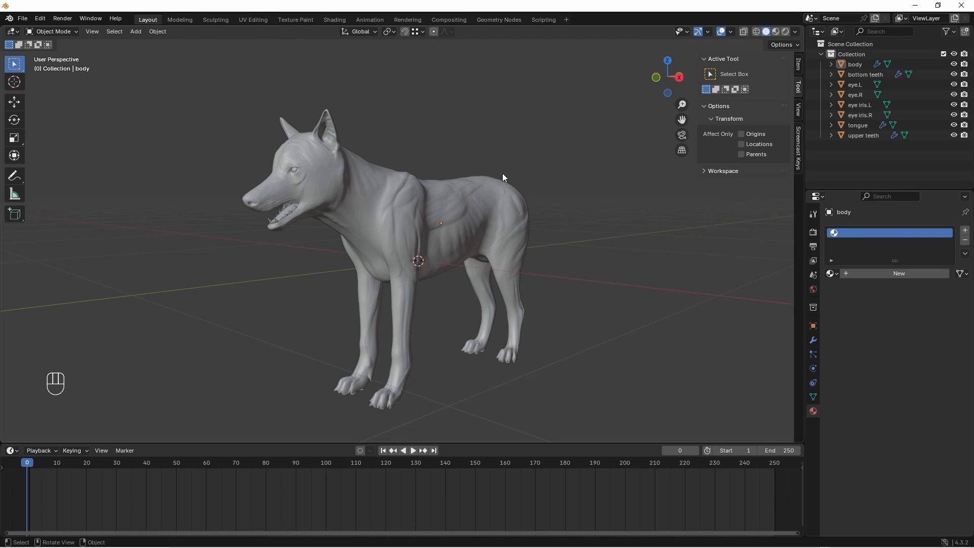
- Select the wolf body, split the 3D viewport vertically and turn the new area into a Shader Editor with its sidebar hidden
click(408, 204)
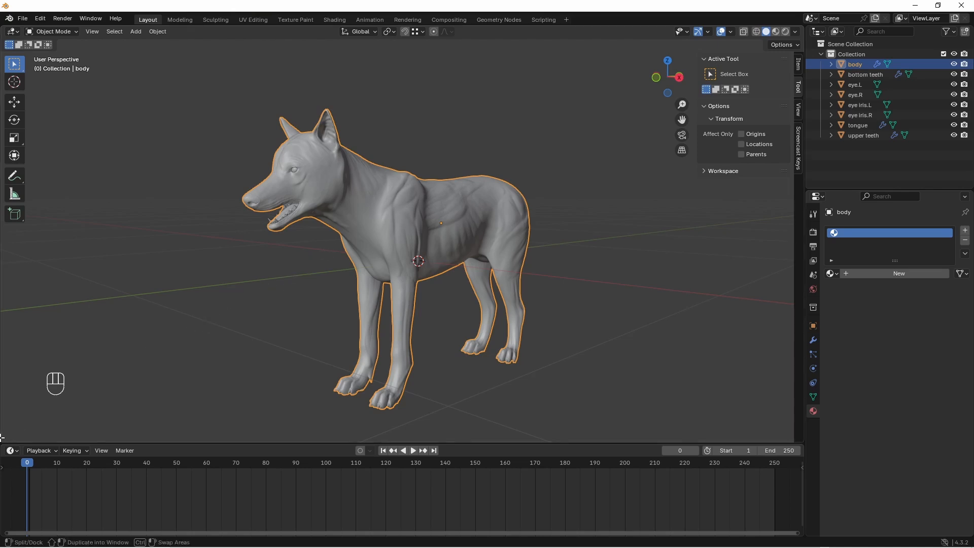
drag(2, 437, 410, 424)
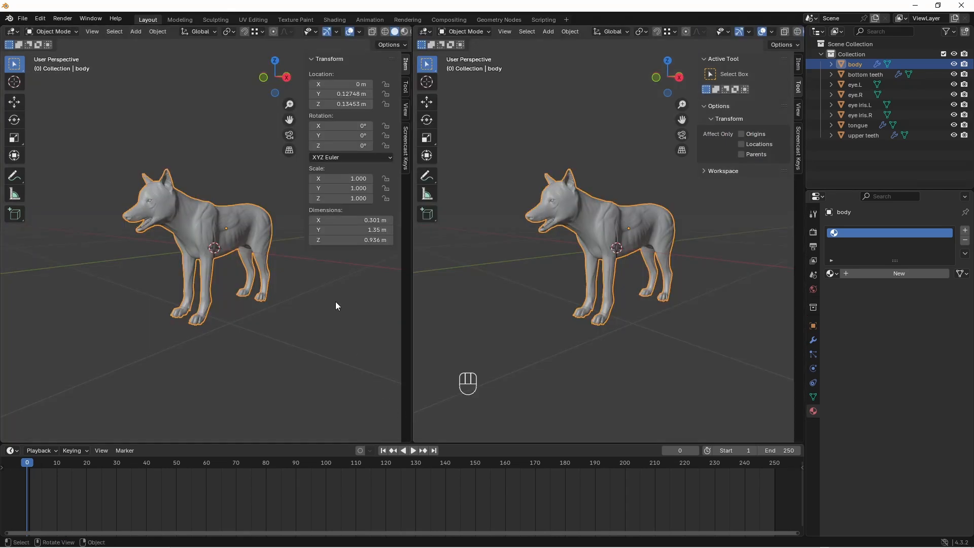
scroll(476, 225, up, 2)
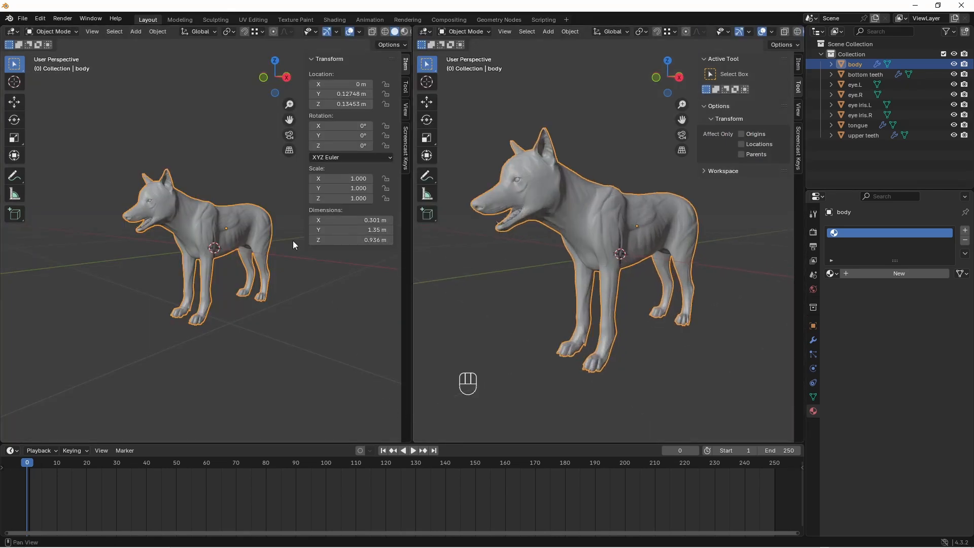
click(12, 31)
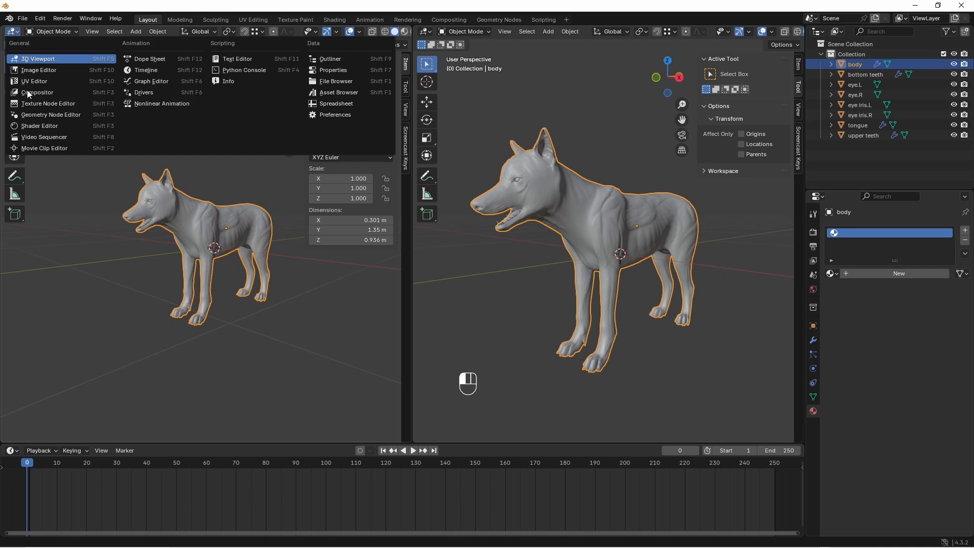
click(43, 127)
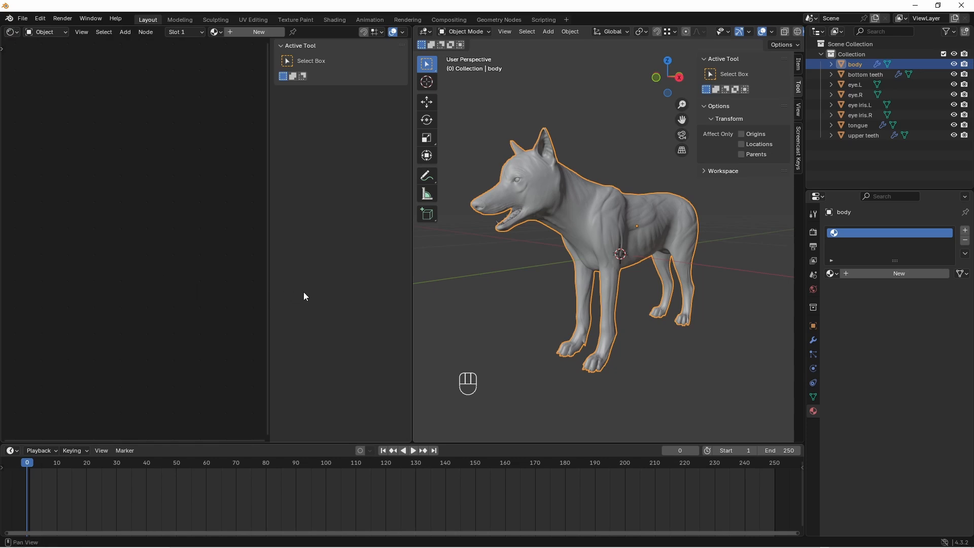
key(n)
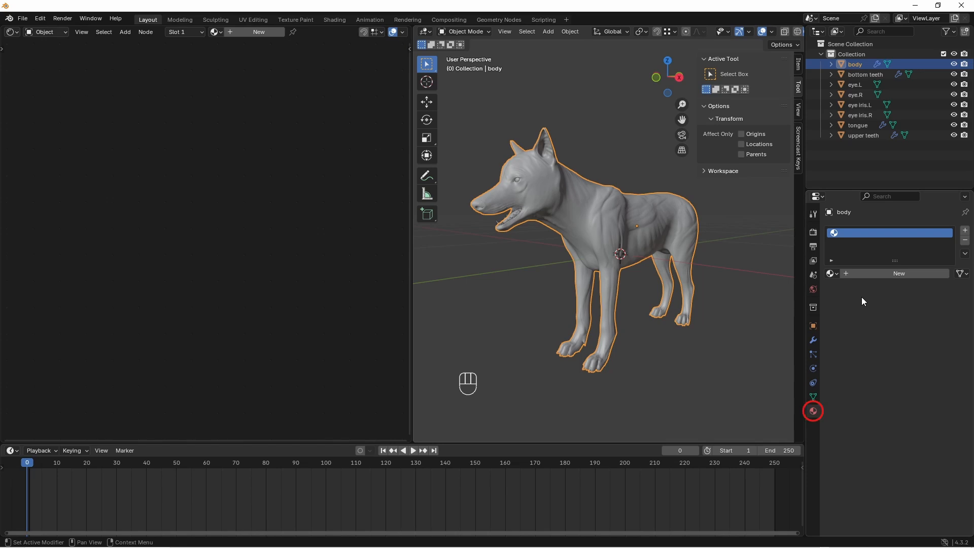
- Create a new material for the body and name it wolf_body
click(871, 275)
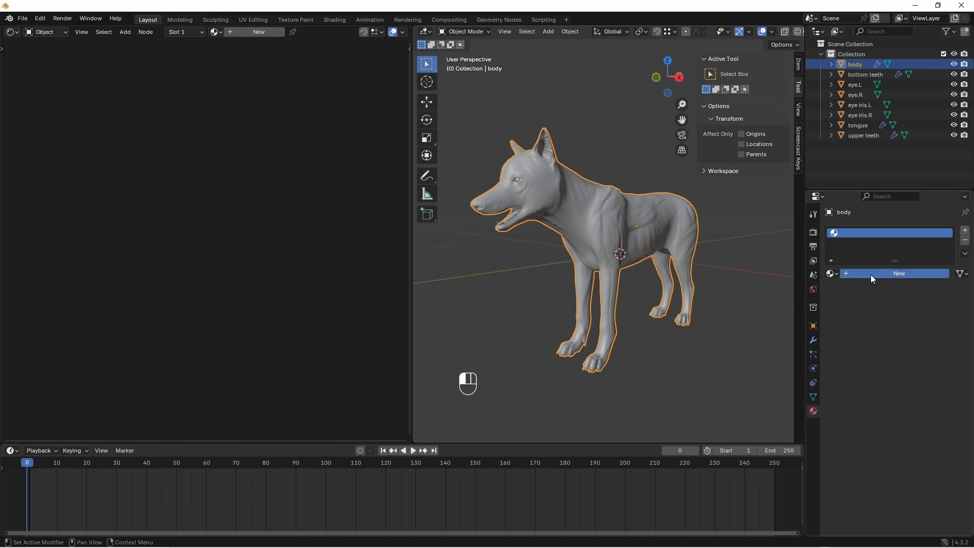
click(869, 276)
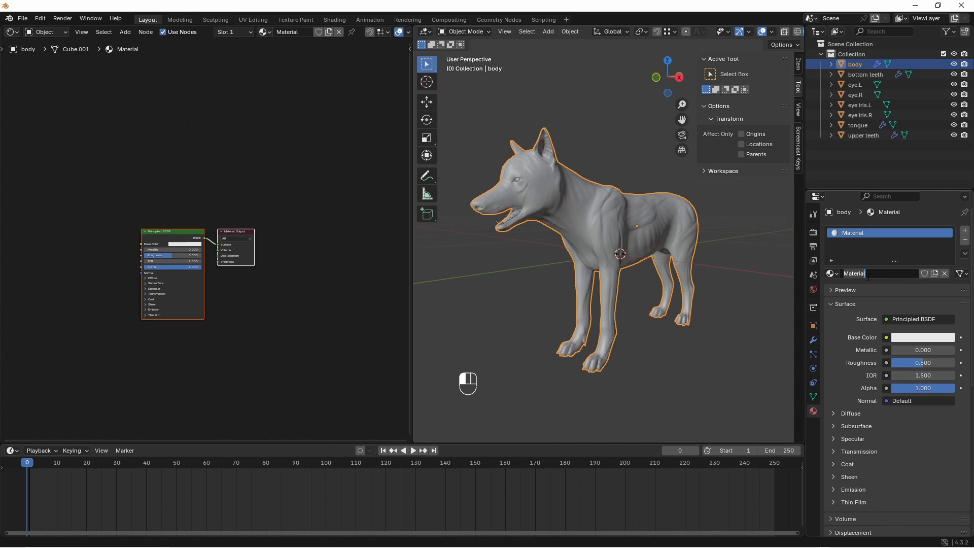
text(wolf_body)
key(Return)
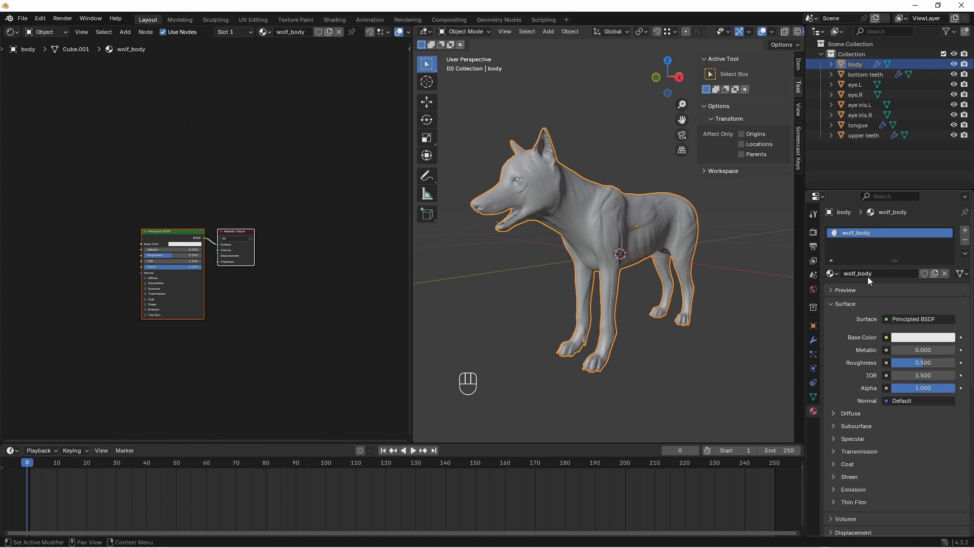
middle_drag(272, 321, 328, 317)
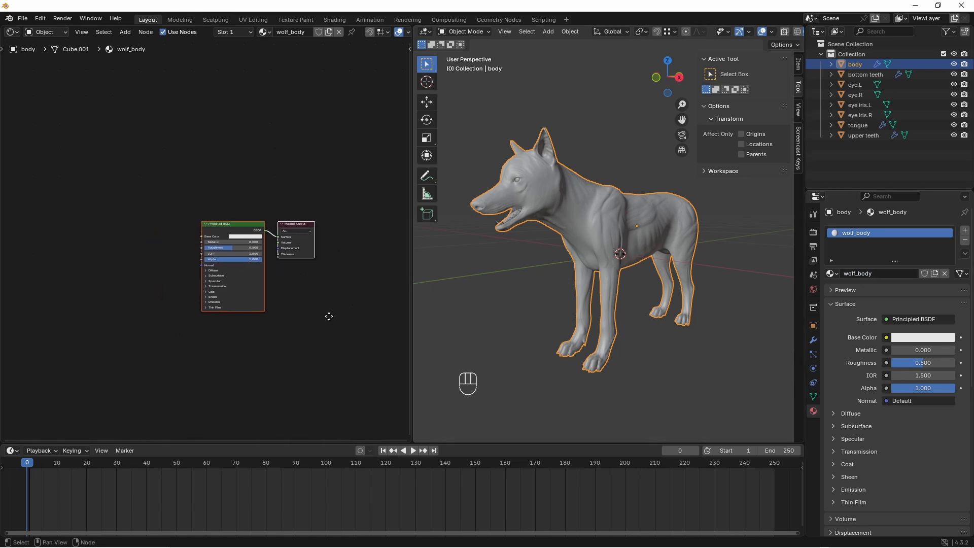
scroll(324, 315, up, 1)
scroll(291, 291, up, 2)
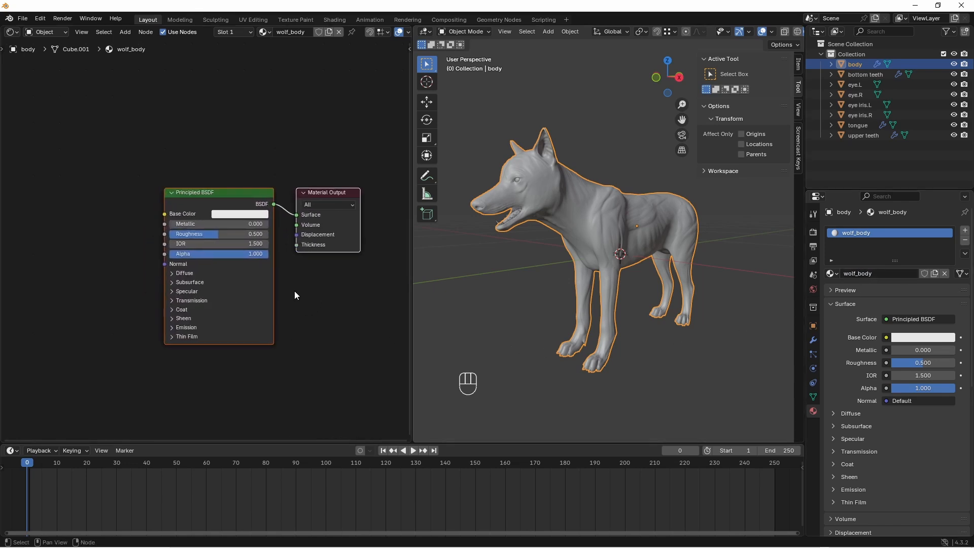
scroll(292, 287, down, 1)
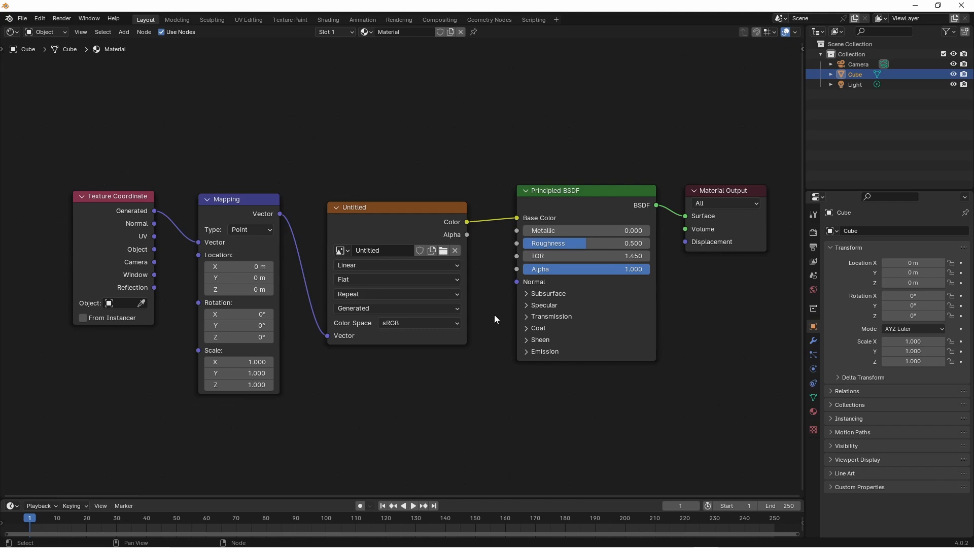
- Examine the cube material's Texture Coordinate, Mapping and image texture nodes, and the painted wolf model
scroll(493, 358, up, 3)
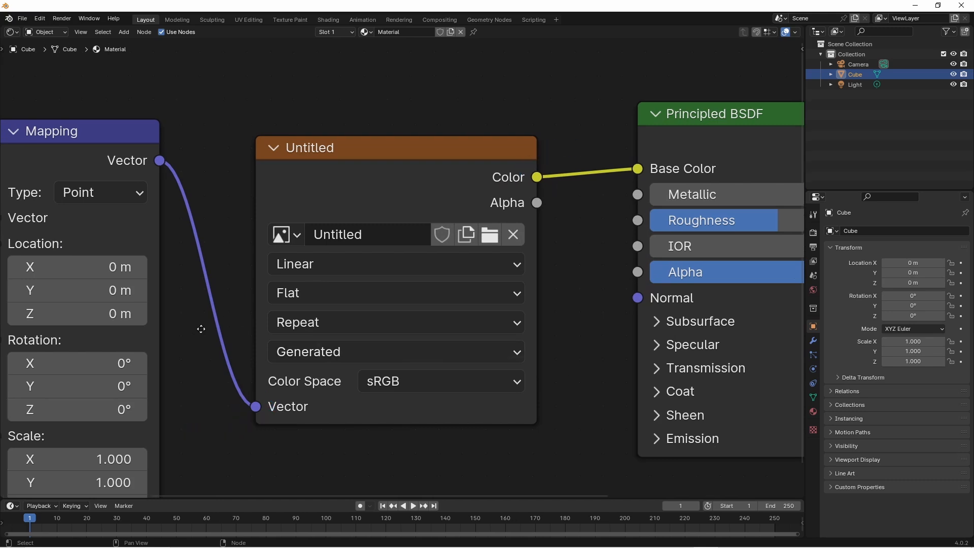
middle_drag(200, 330, 745, 321)
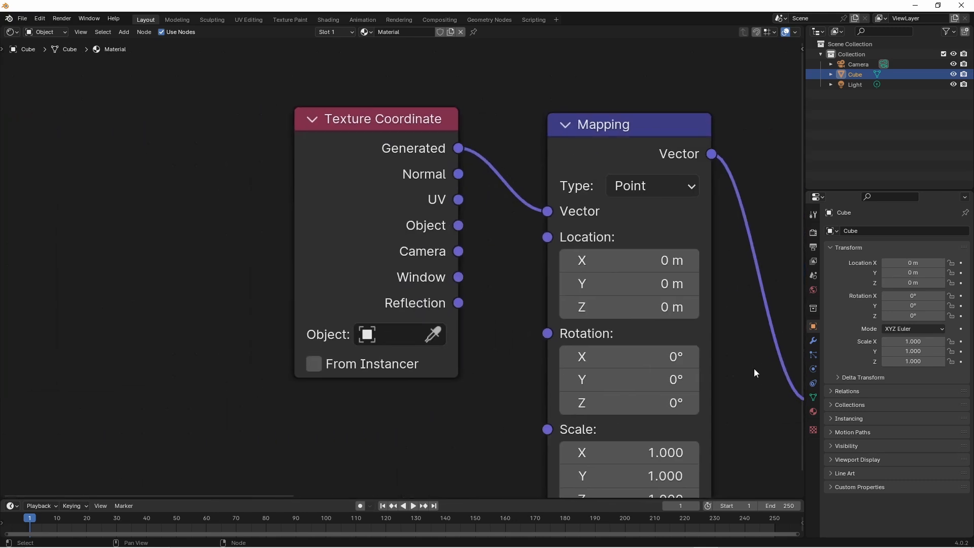
middle_drag(756, 372, 662, 352)
middle_drag(744, 324, 476, 379)
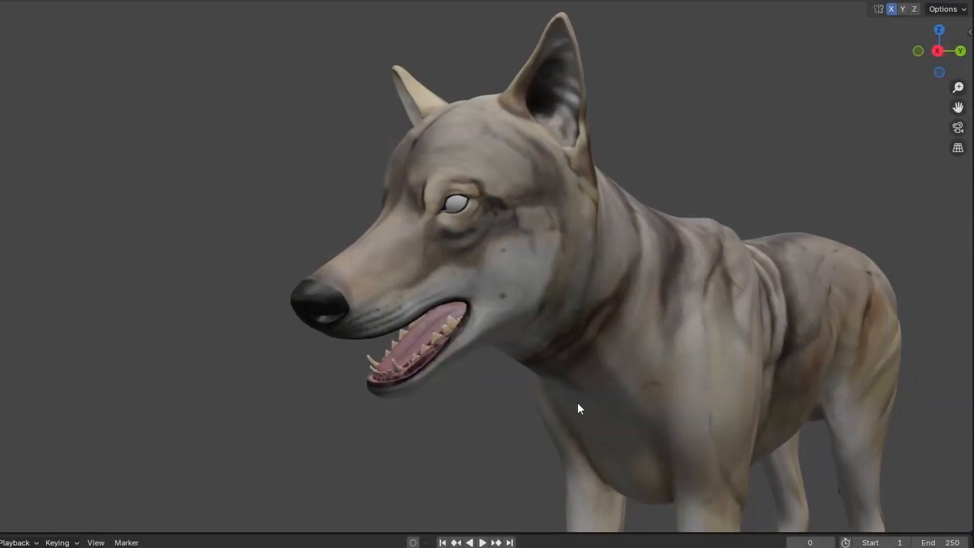
middle_drag(579, 406, 662, 416)
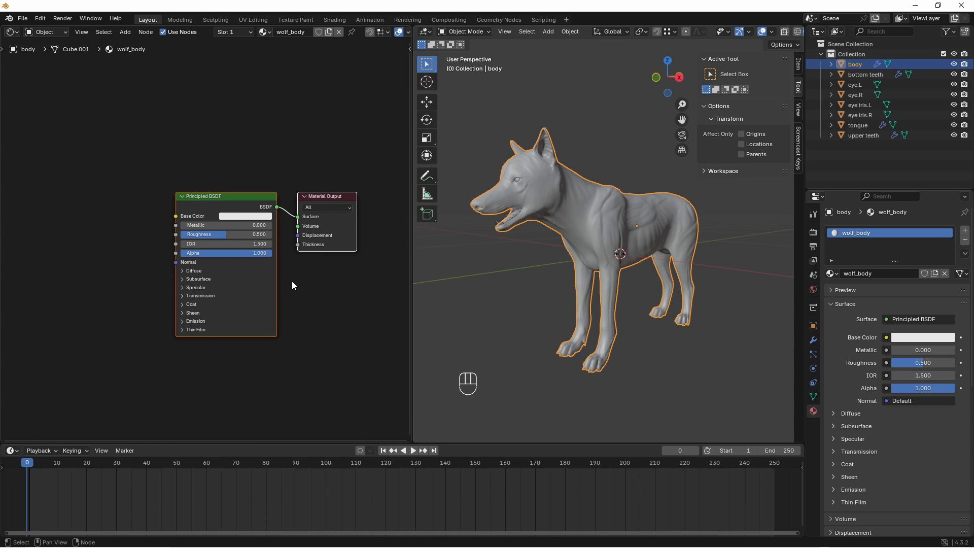
- Add an Image Texture node to the wolf_body material and place it before the Principled BSDF node
key(shift+a)
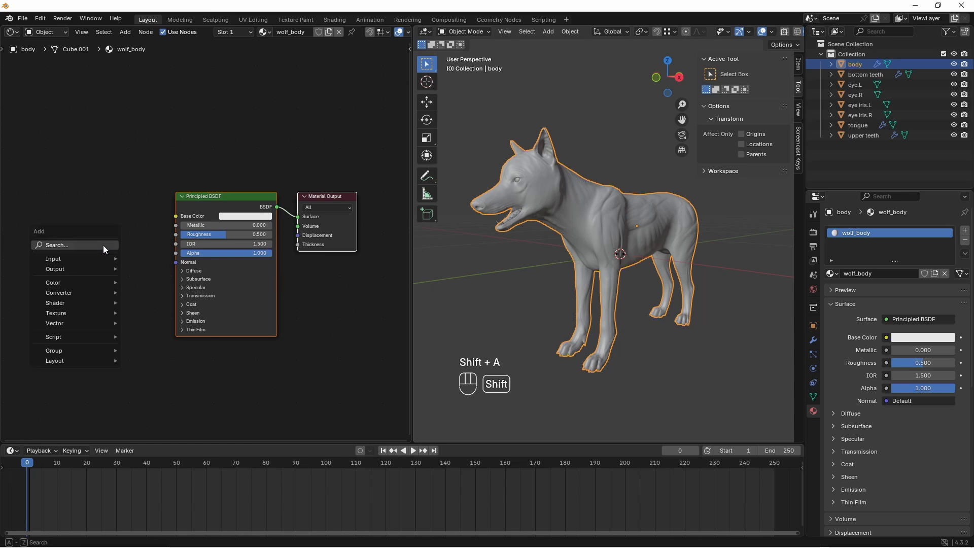
mouse_move(79, 317)
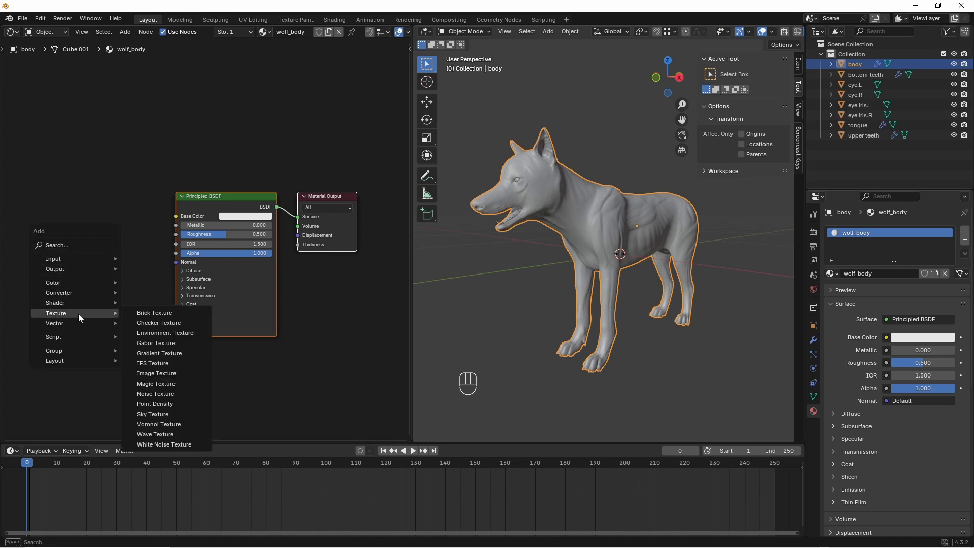
click(161, 374)
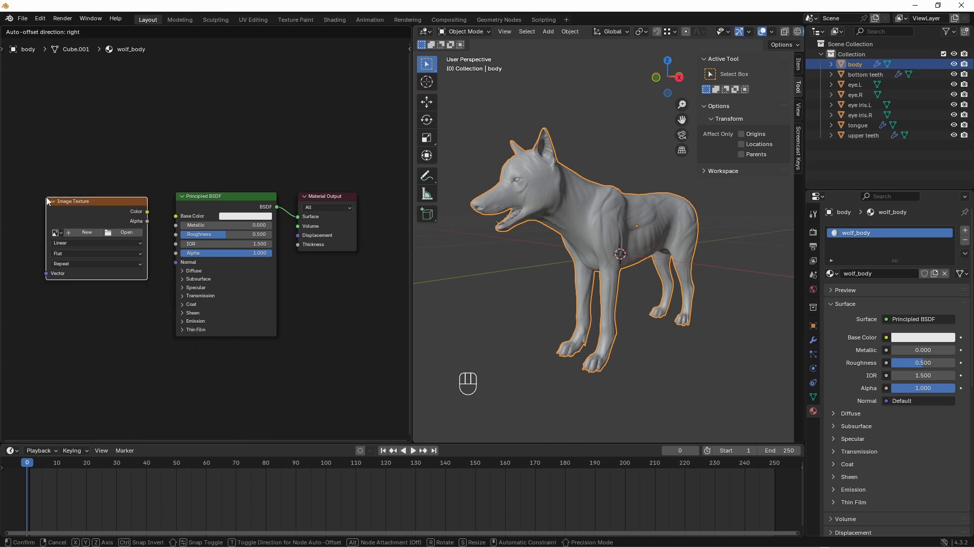
click(46, 197)
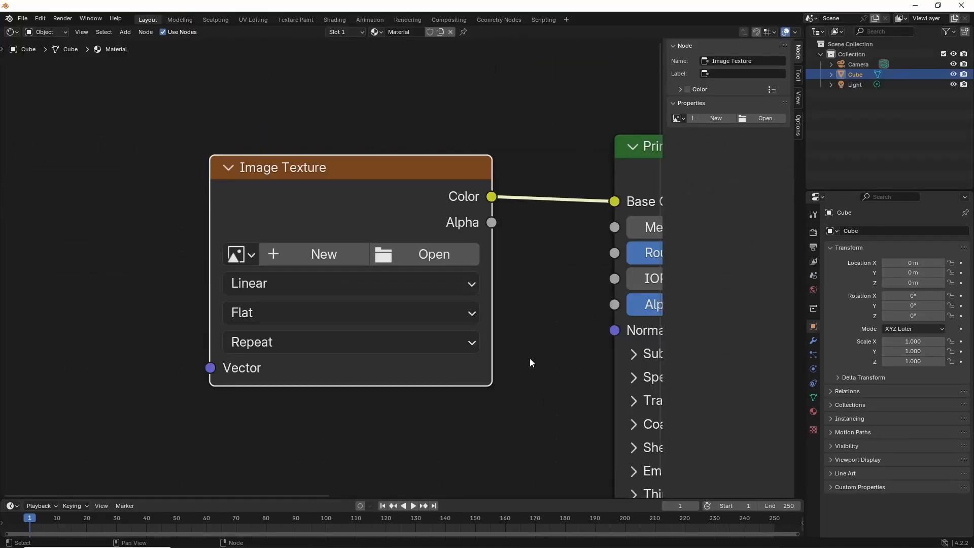
- Load texture.jpg into the Image Texture node of the cube's material
click(450, 255)
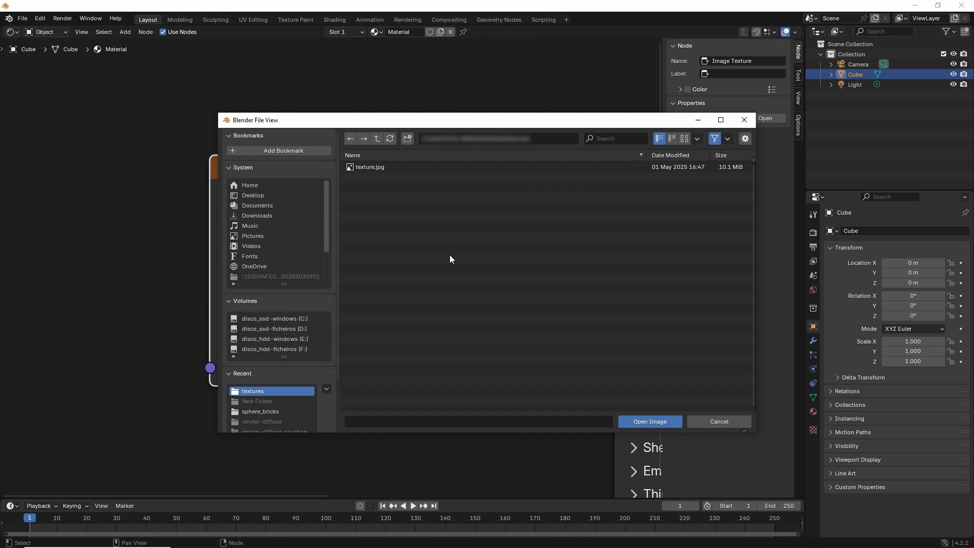
click(374, 168)
double_click(370, 168)
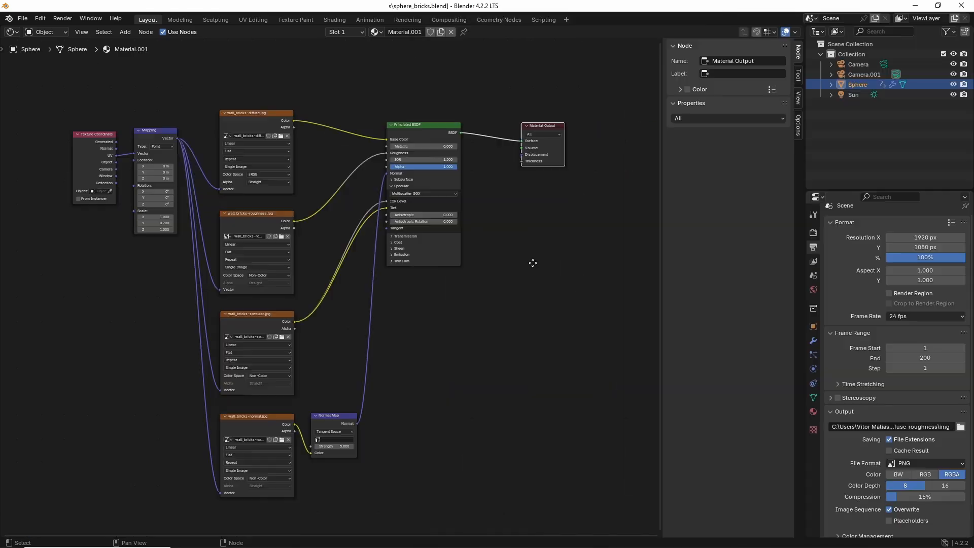
middle_drag(532, 263, 428, 353)
ctrl+middle_drag(331, 290, 315, 176)
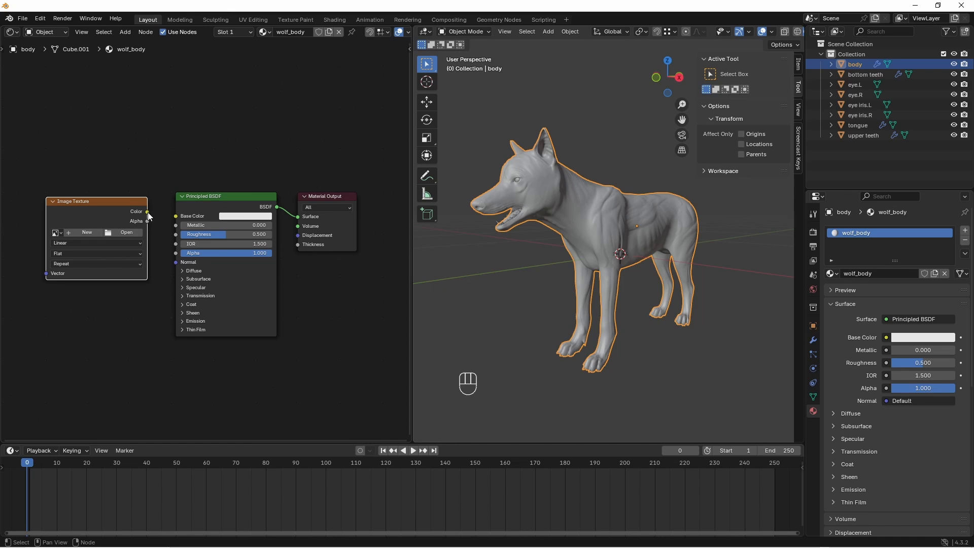
- Connect the Image Texture's Color output to the Principled BSDF's Base Color and switch the body to Texture Paint mode
drag(148, 213, 175, 218)
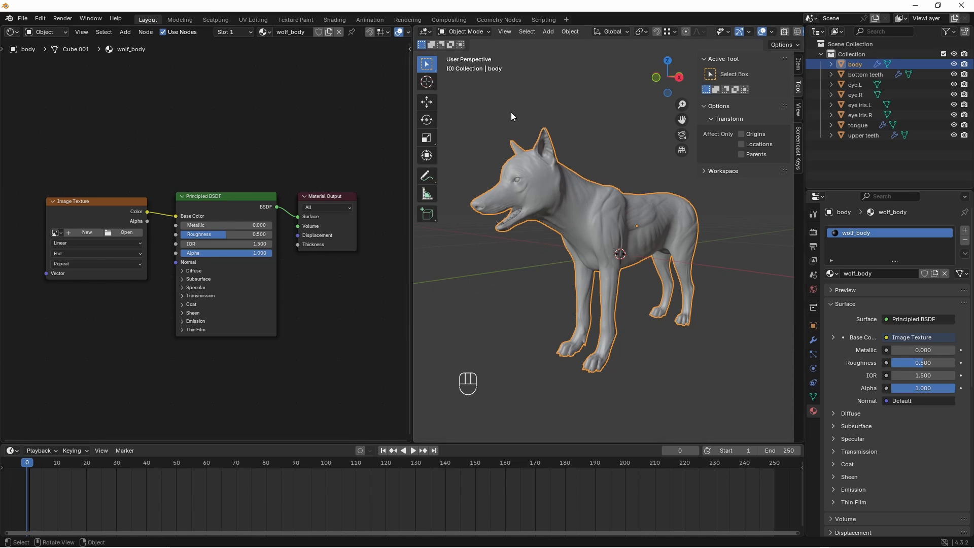
click(487, 32)
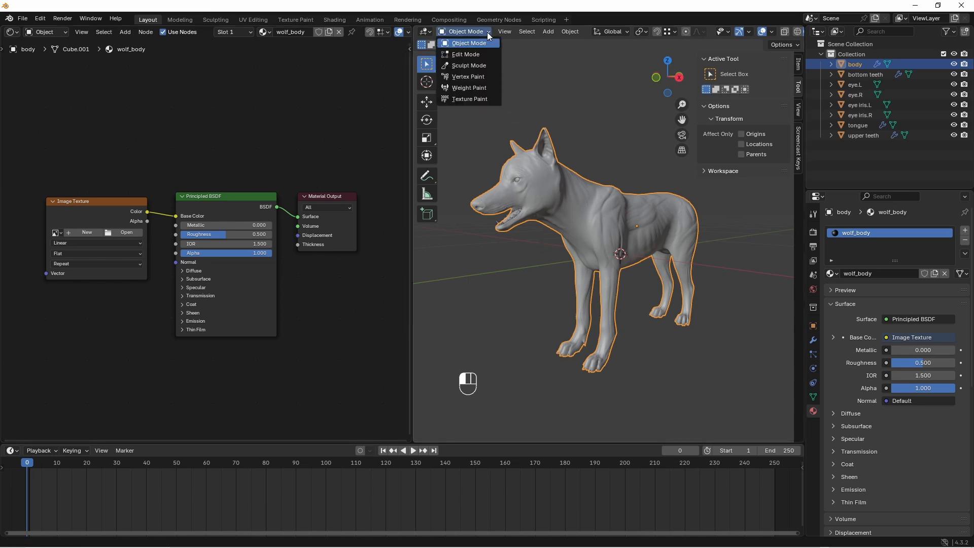
click(470, 100)
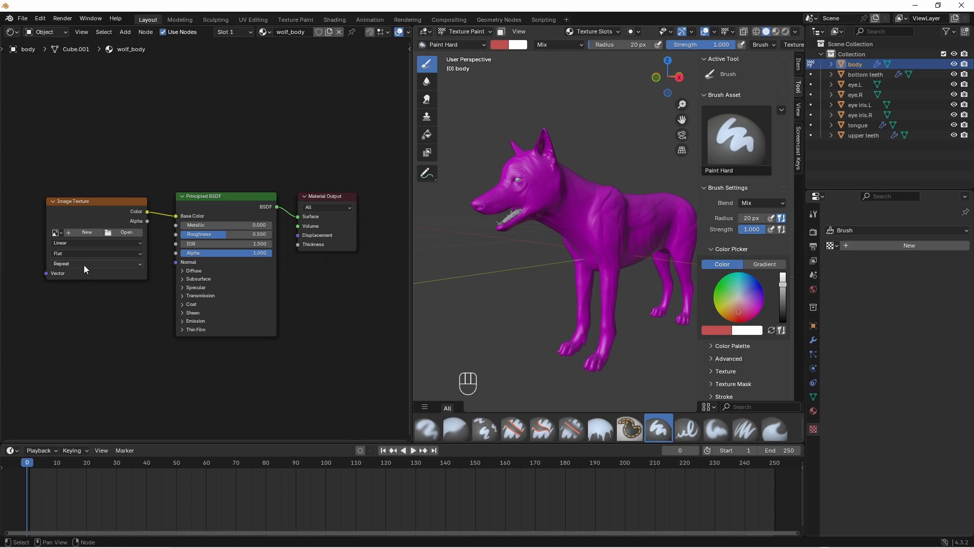
- Begin a new image in the Image Texture node named wolf_body_diffuse, with width and height set to 8192 px
click(82, 233)
text(wolf_)
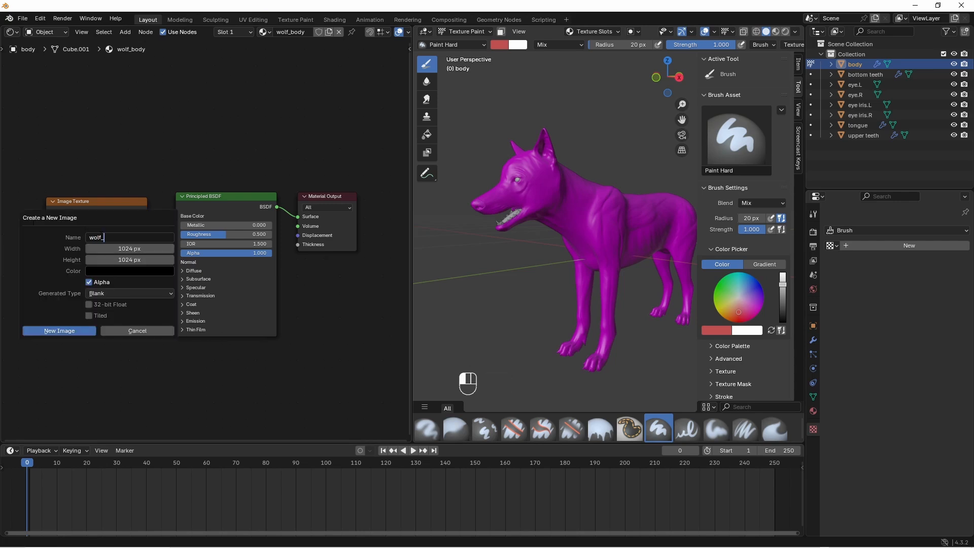
text(body_diffuse)
click(148, 248)
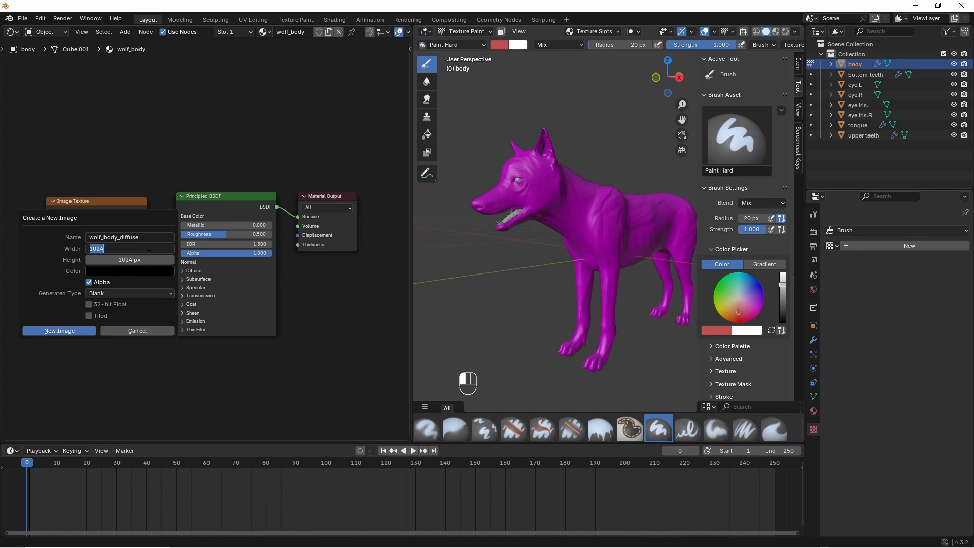
text(8192)
key(Return)
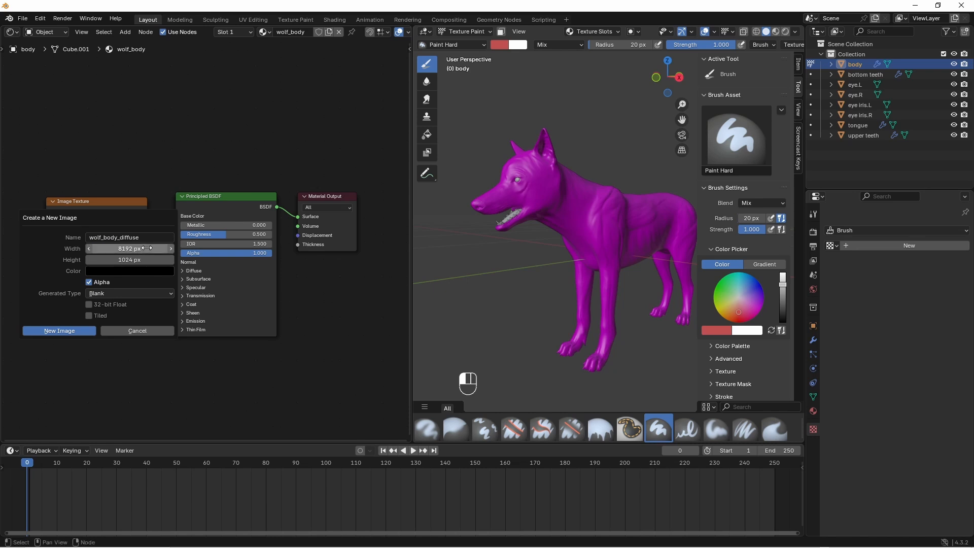
click(153, 257)
text(8192)
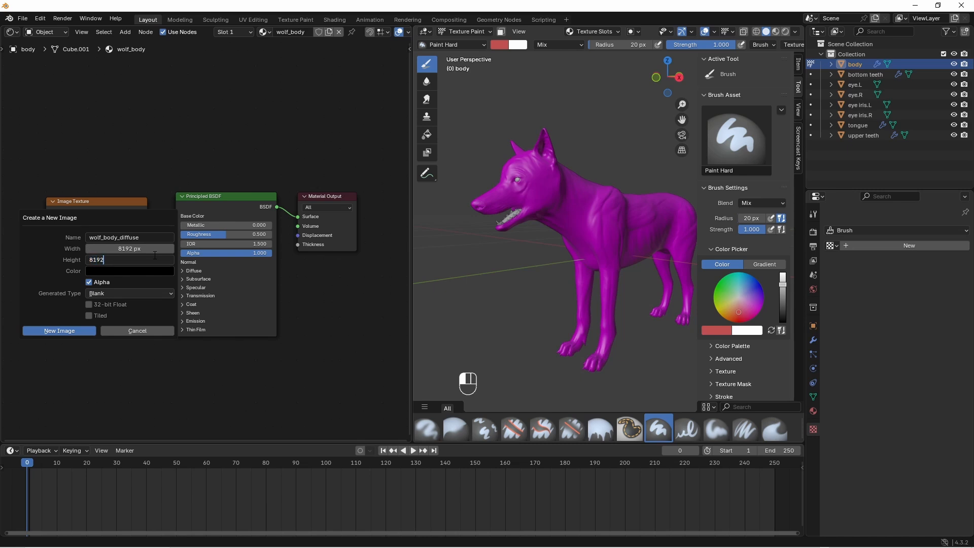
key(Return)
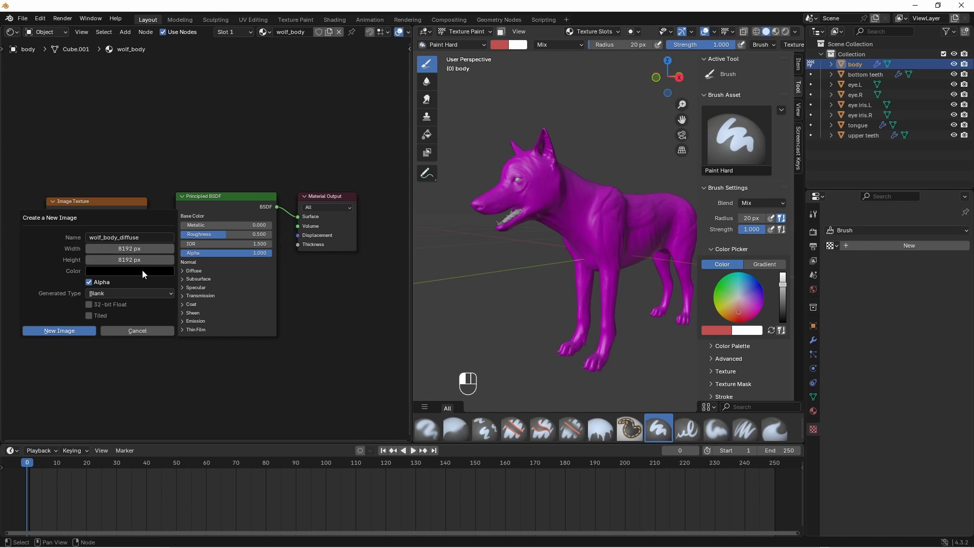
- Give the new image a light beige color of about Red 0.850, Green 0.760, Blue 0.696 and create it
click(142, 271)
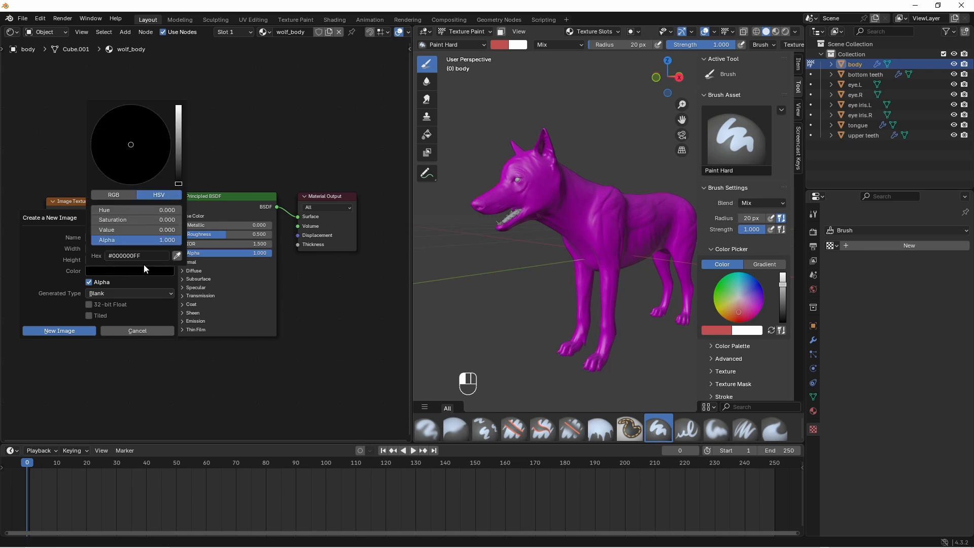
click(116, 196)
drag(114, 210, 168, 210)
drag(134, 160, 127, 151)
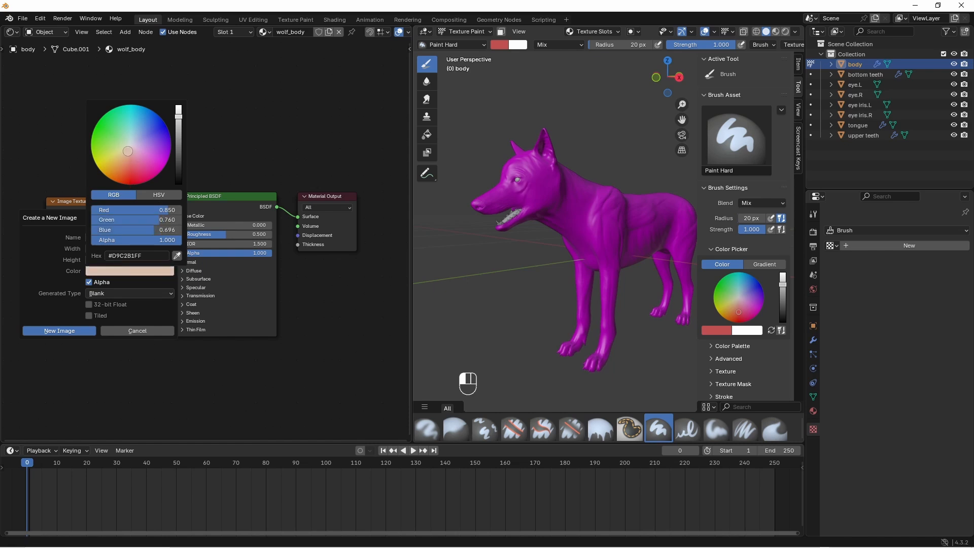
click(68, 331)
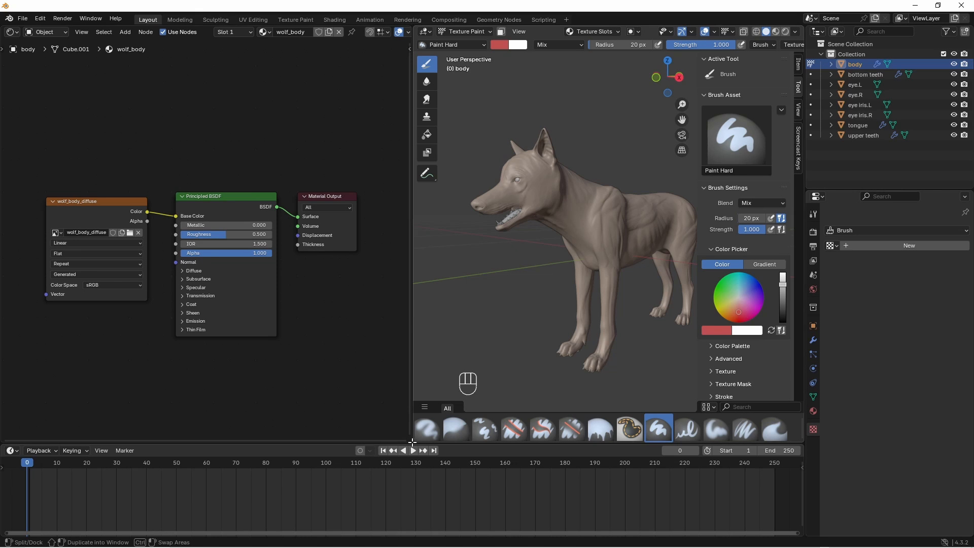
- Merge the node editor area into the 3D viewport so the wolf has the full width for painting
drag(412, 443, 389, 418)
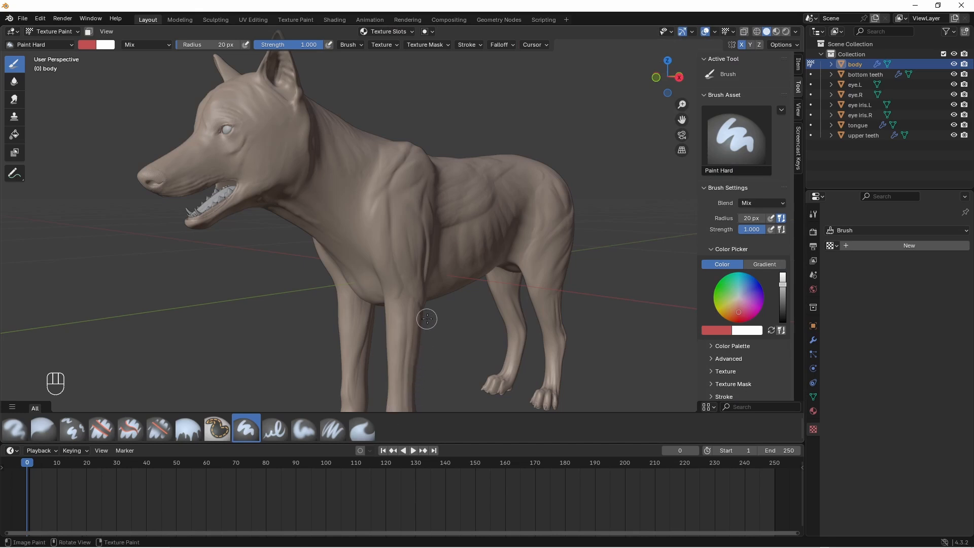
scroll(427, 318, down, 3)
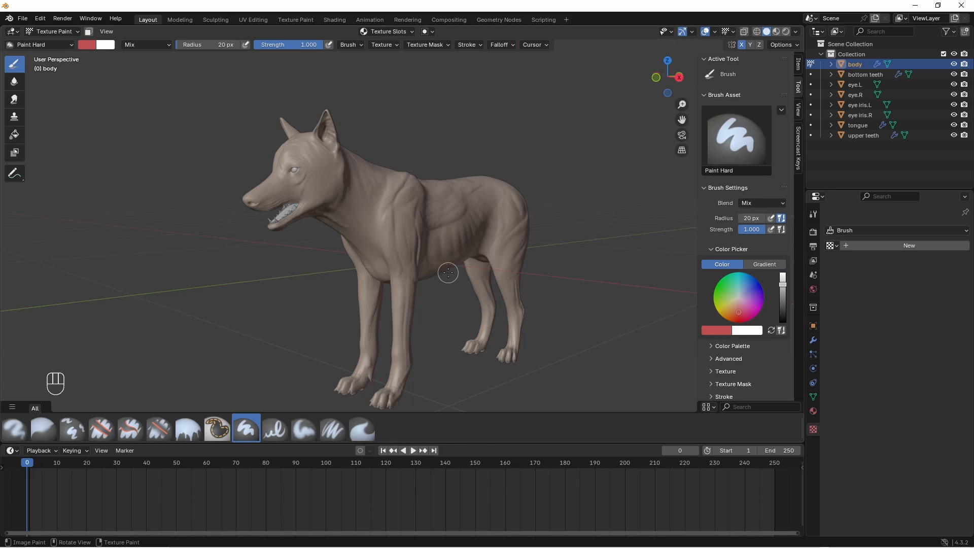
shift+middle_drag(458, 265, 460, 246)
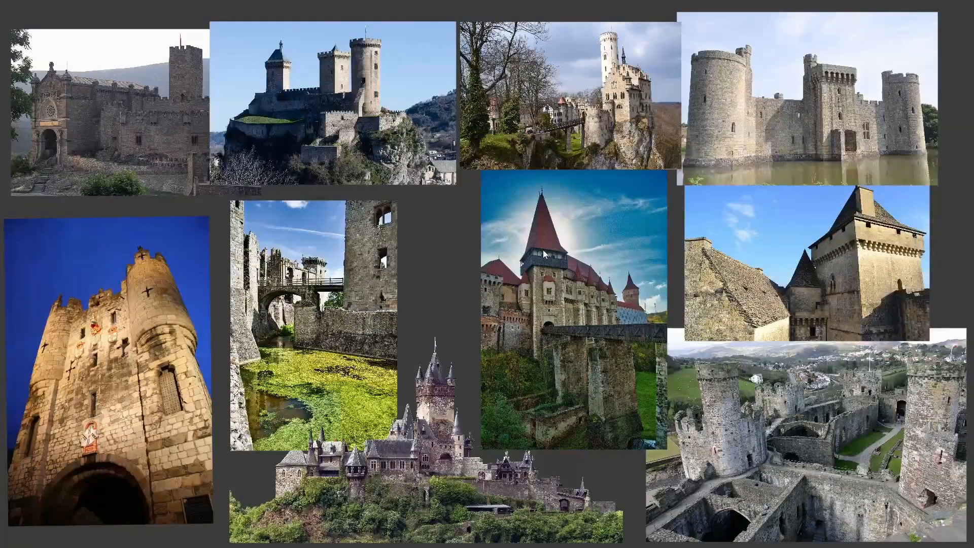
- Swap the red-roofed castle and night-lit gate tower photos on the reference board, shrink the tower photo, and open the board's command list
drag(545, 269, 77, 331)
drag(124, 236, 571, 186)
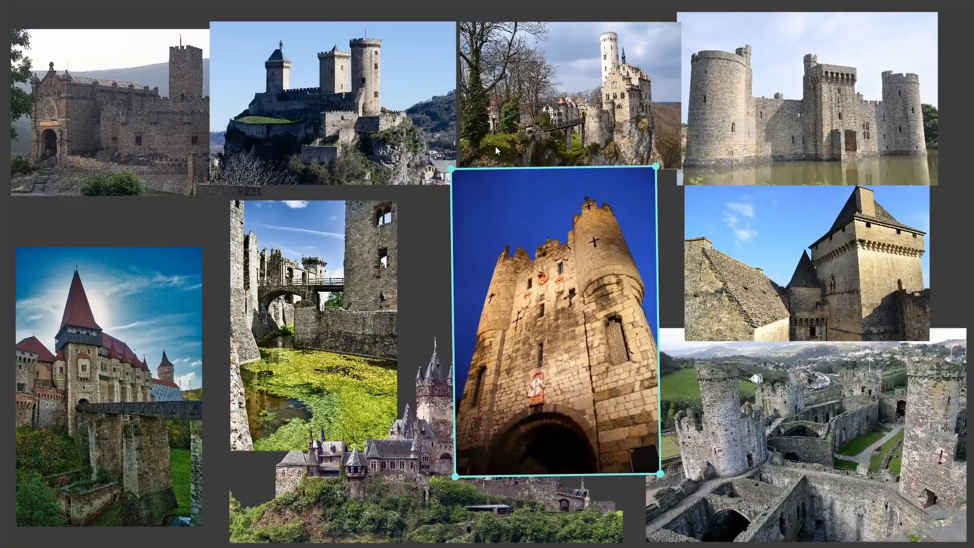
drag(445, 160, 493, 193)
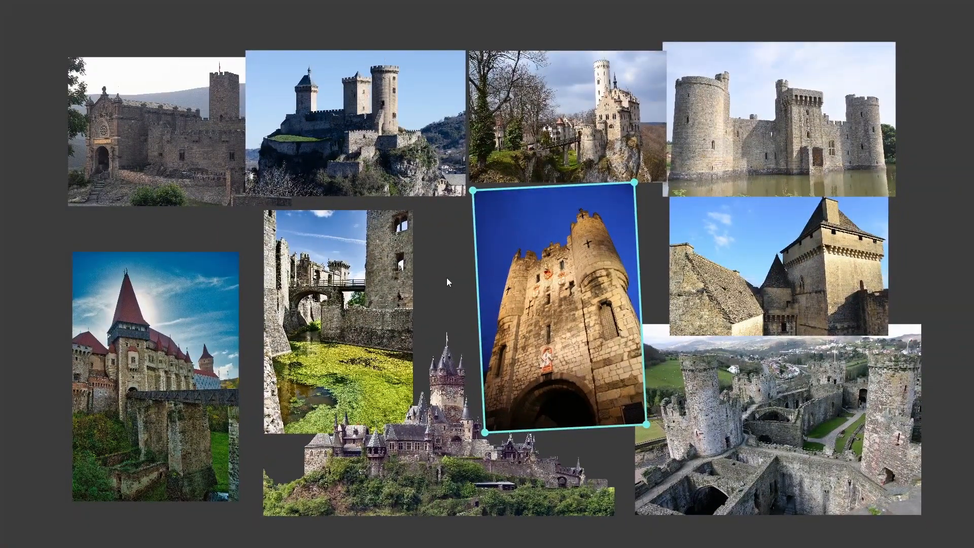
right_click(448, 283)
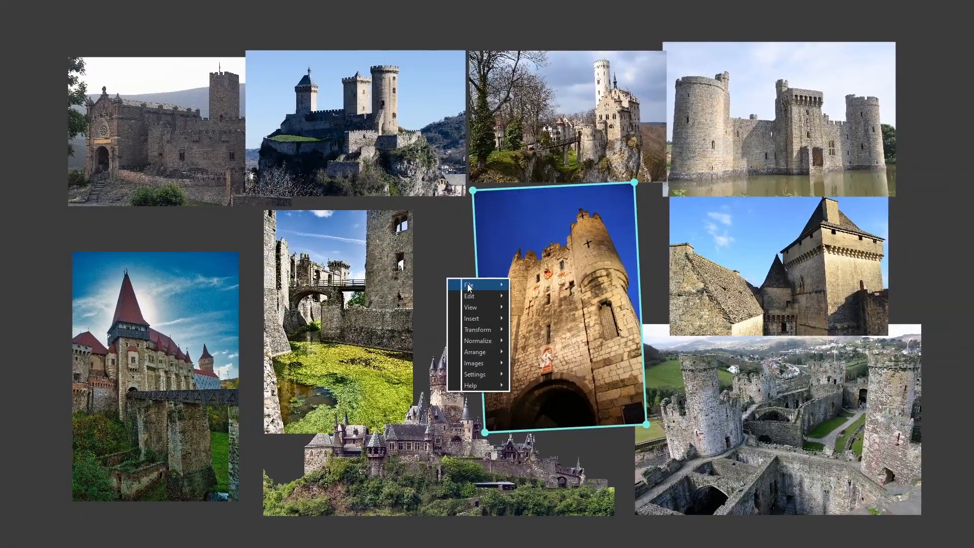
mouse_move(451, 284)
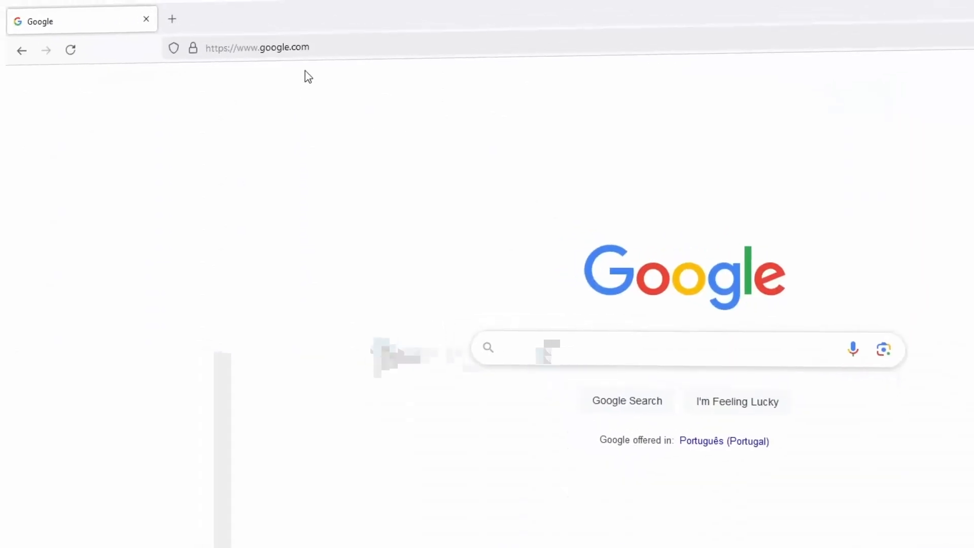
- Go to beeref.org in the browser, open the v0.3.3 release page and download BeeRef-0.3.3.exe
click(311, 47)
text(beeref.org)
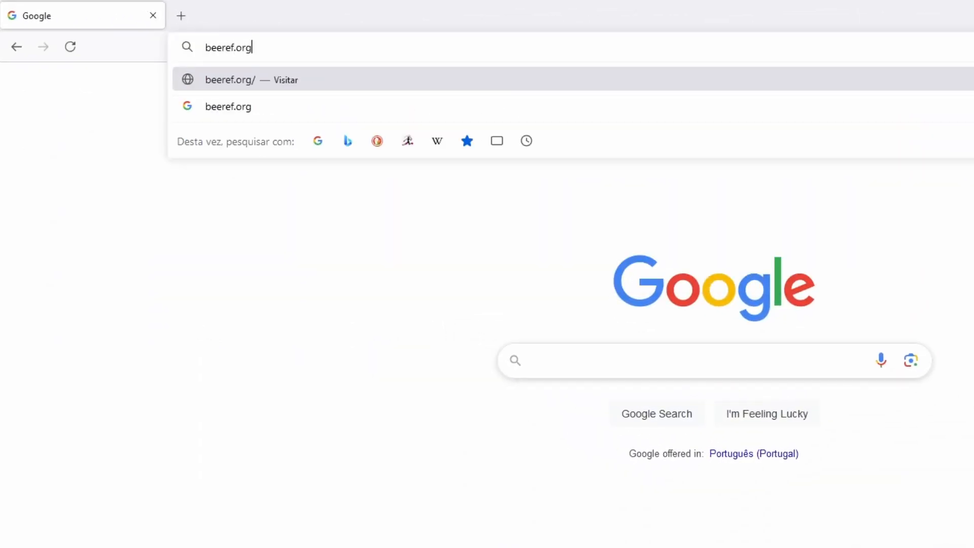
key(Return)
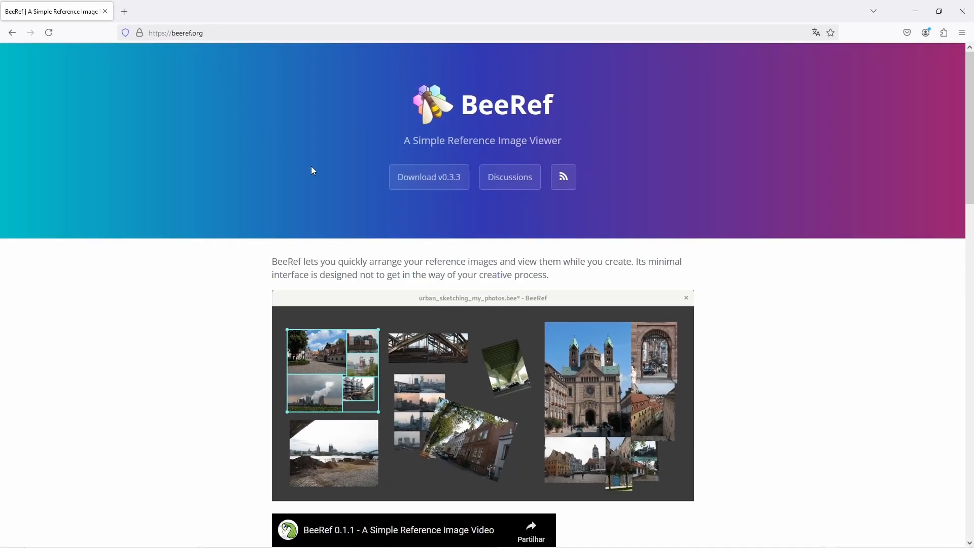
click(431, 184)
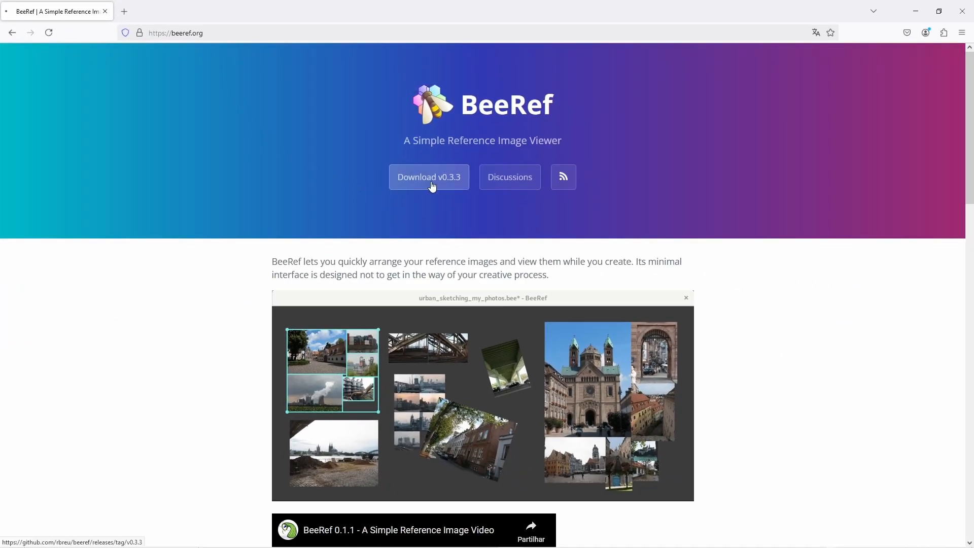
scroll(408, 278, down, 5)
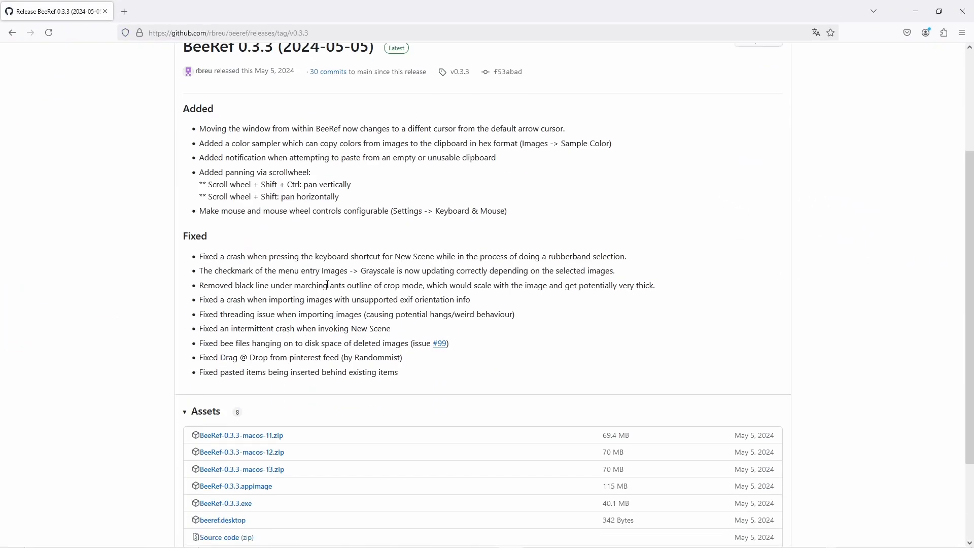
click(241, 393)
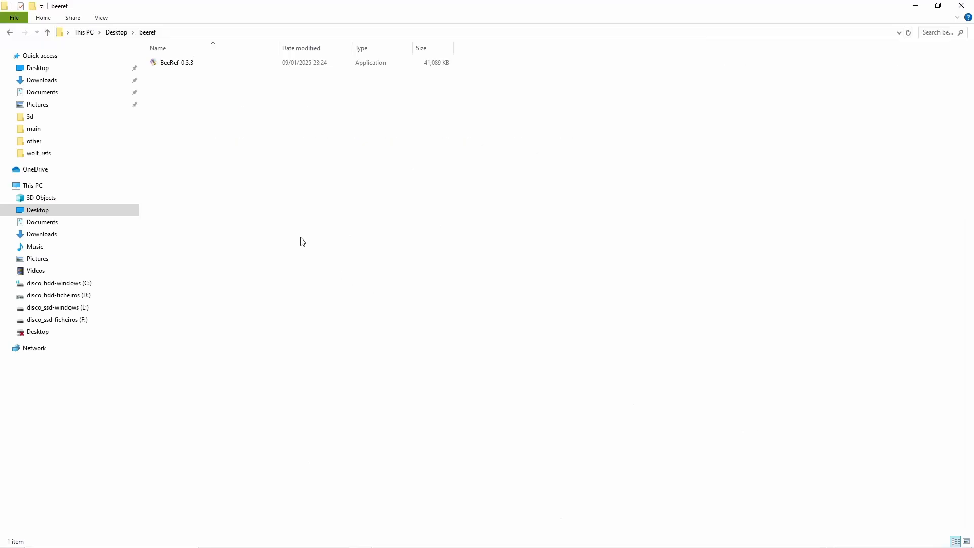
- Launch BeeRef-0.3.3 from the beeref folder and set its window to Always On Top over Blender
double_click(178, 63)
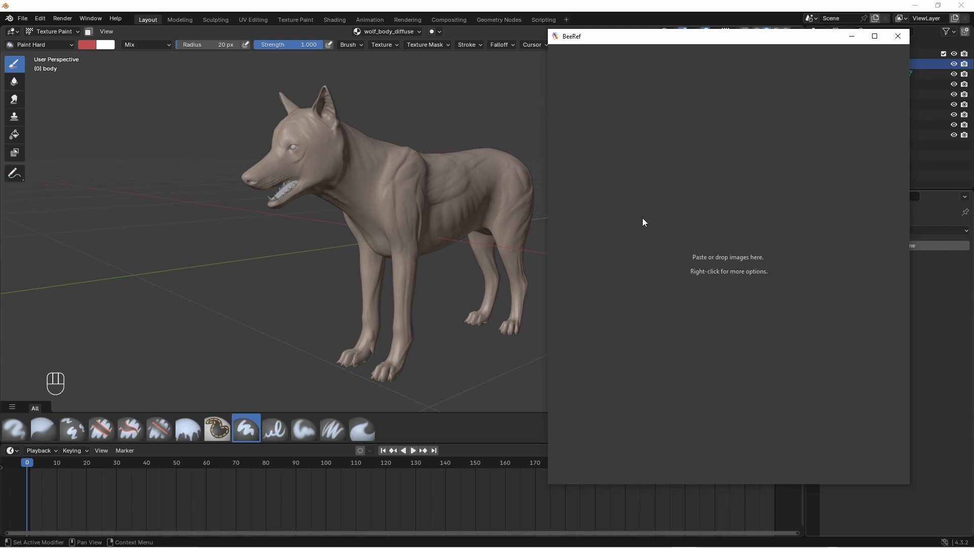
right_click(662, 215)
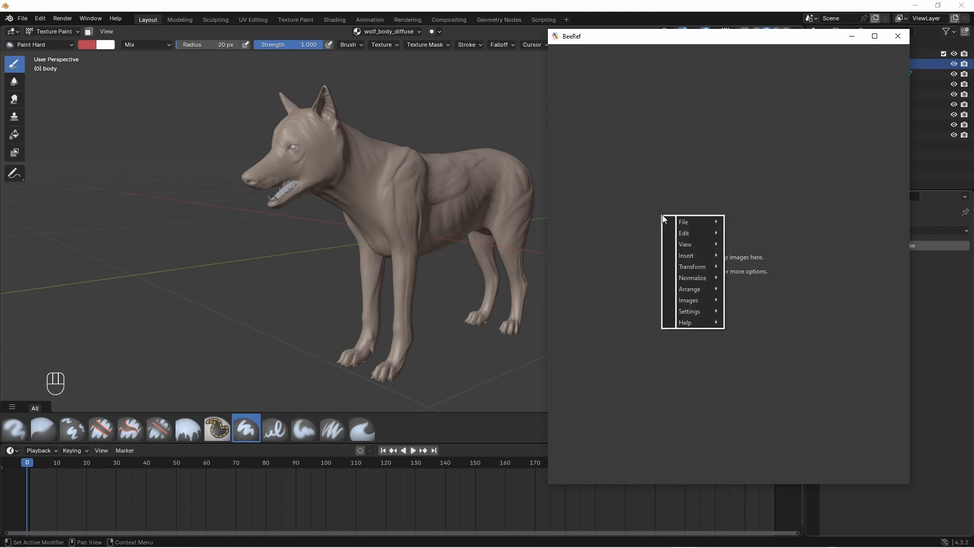
mouse_move(681, 243)
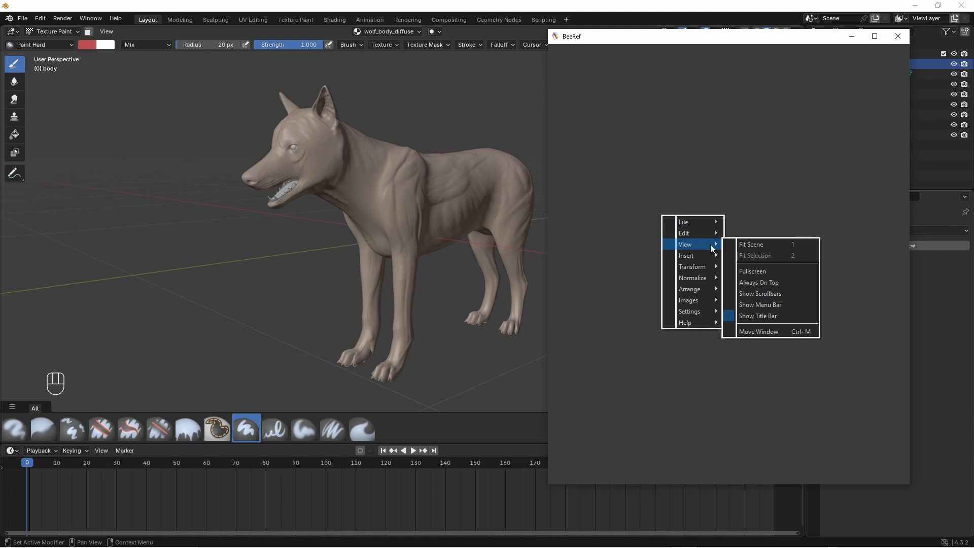
click(793, 288)
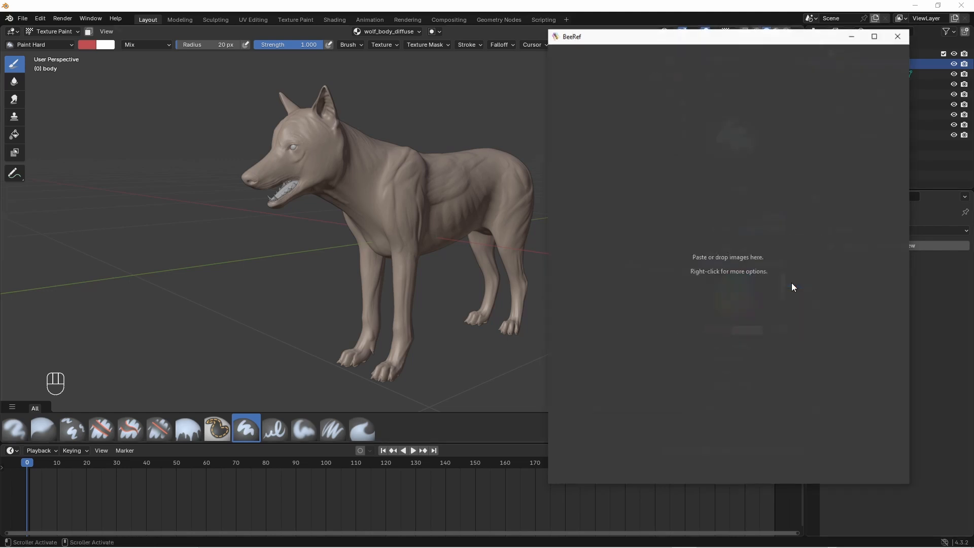
middle_drag(355, 198, 393, 202)
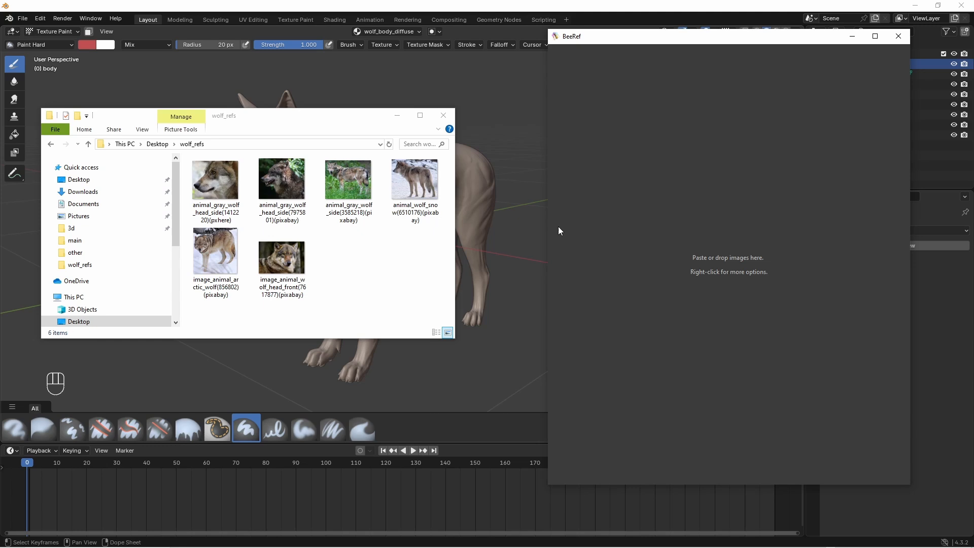
- Add the dark wolf photo animal_gray_wolf_head_side(7975801)(pixabay) to the BeeRef board, shrink it, try rotating it, and place it upright in the lower-right corner
drag(282, 180, 715, 327)
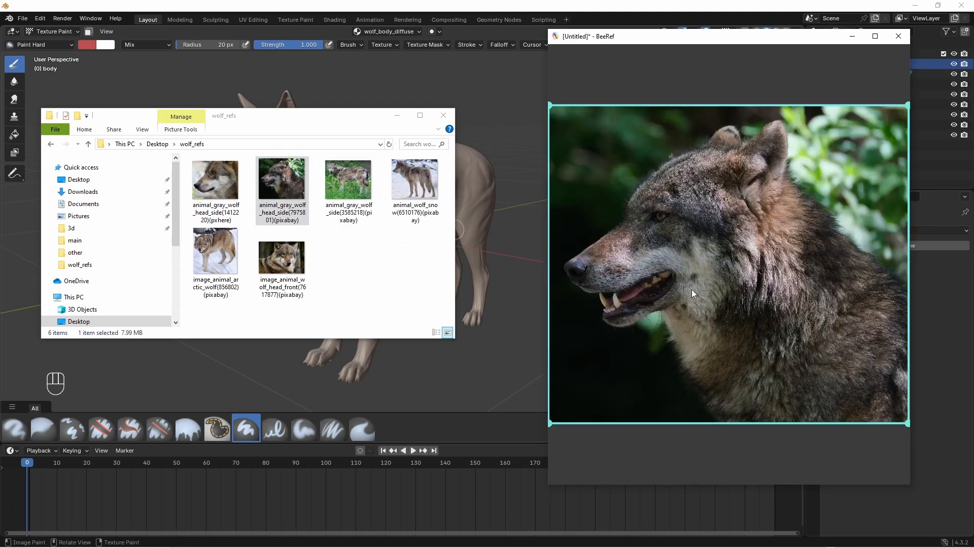
drag(550, 106, 737, 269)
drag(817, 347, 762, 345)
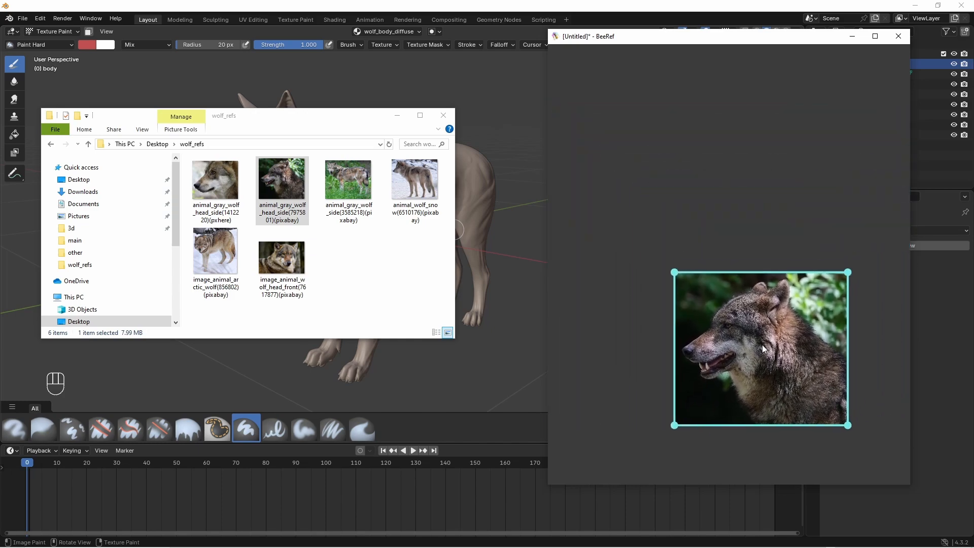
drag(665, 262, 666, 267)
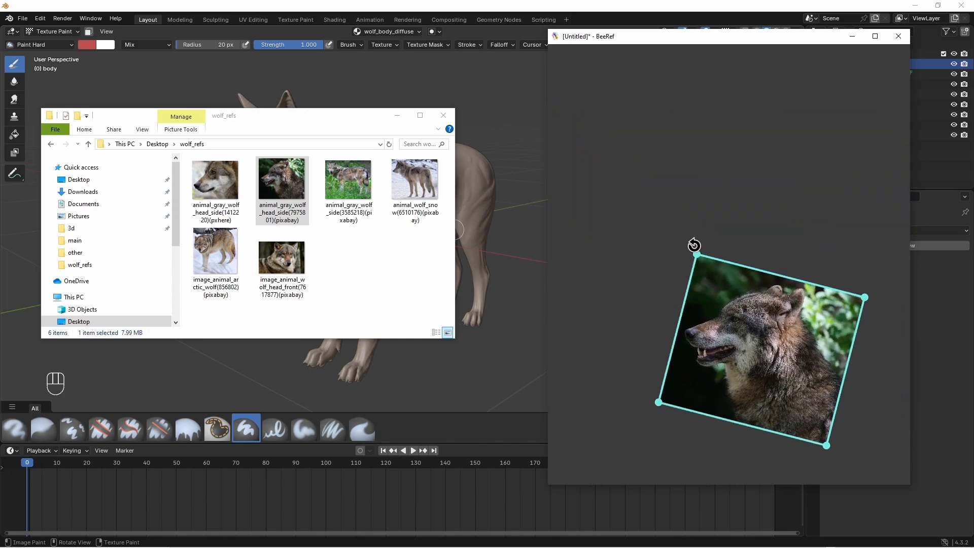
shift+drag(694, 246, 759, 332)
drag(734, 325, 714, 309)
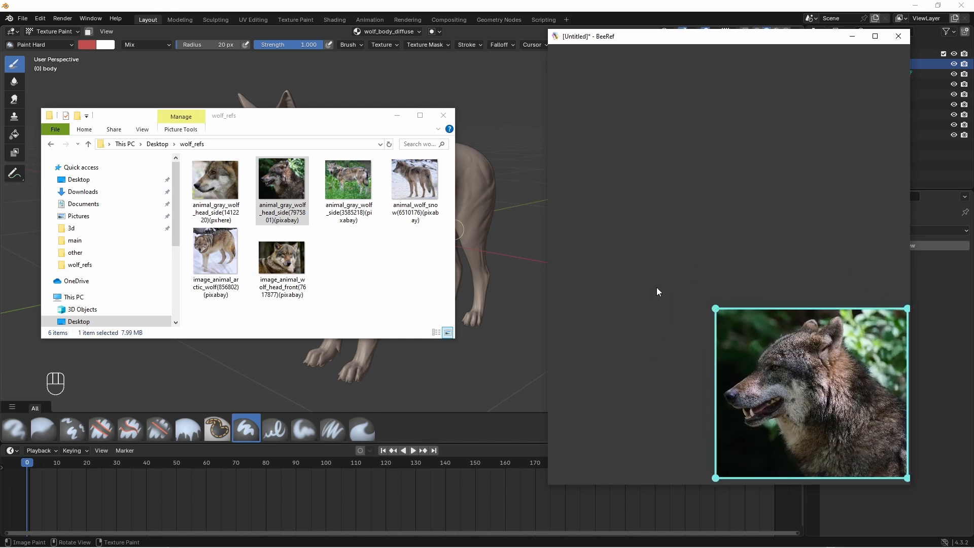
- Widen the BeeRef window, add animal_gray_wolf_head_side(1412220)(pxhere), and place it at reduced size above the dark wolf head photo
drag(548, 244, 514, 242)
drag(215, 180, 800, 327)
drag(754, 277, 819, 256)
drag(864, 178, 890, 159)
drag(853, 233, 856, 240)
drag(856, 392, 860, 401)
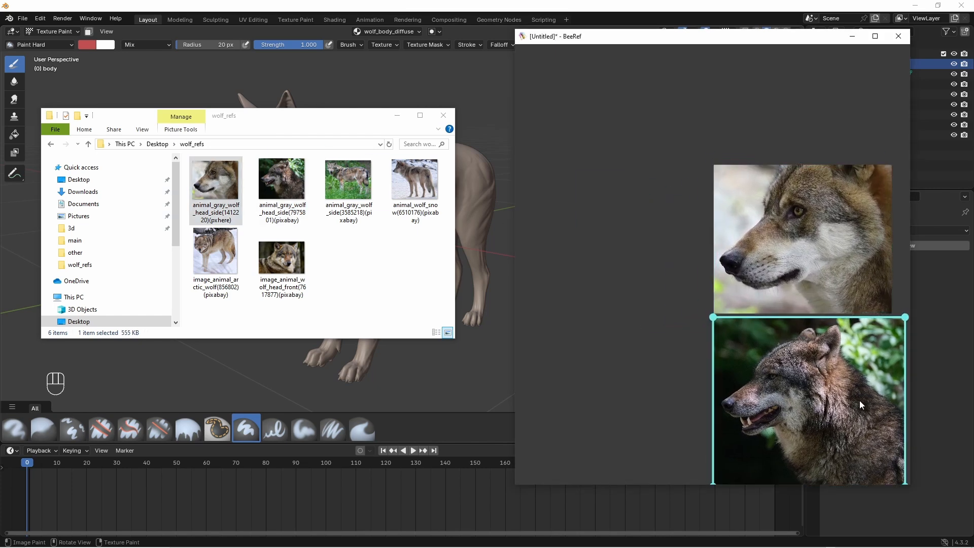
drag(816, 254, 818, 259)
- Add image_animal_wolf_head_front(7617877)(pixabay) to the board, shrink it and place it above the other two head photos
drag(282, 257, 824, 279)
drag(574, 102, 774, 242)
drag(822, 305, 714, 205)
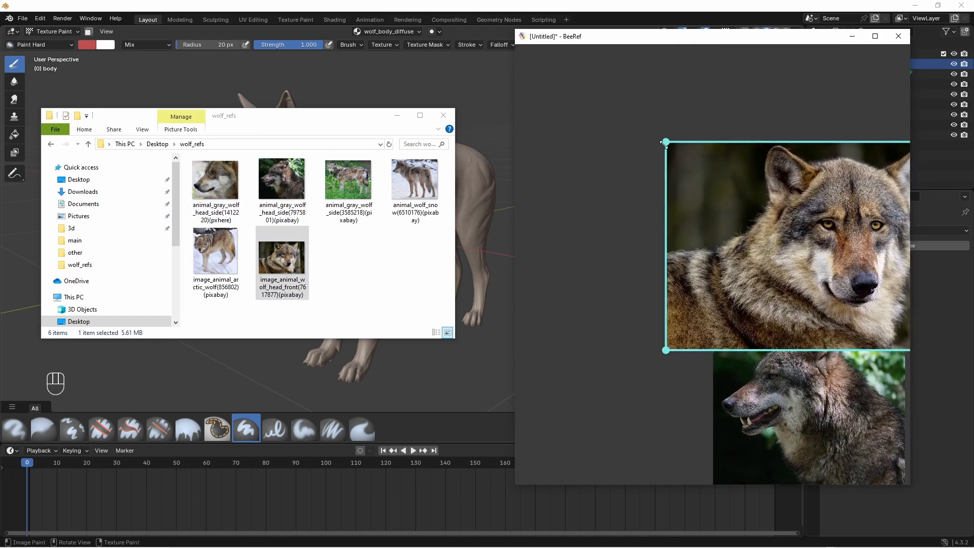
drag(664, 144, 735, 188)
drag(787, 261, 747, 86)
- Make the BeeRef window taller and stack the three wolf head photos in one column, shrinking the middle one to fit
drag(692, 484, 698, 513)
drag(791, 406, 792, 426)
drag(800, 276, 802, 282)
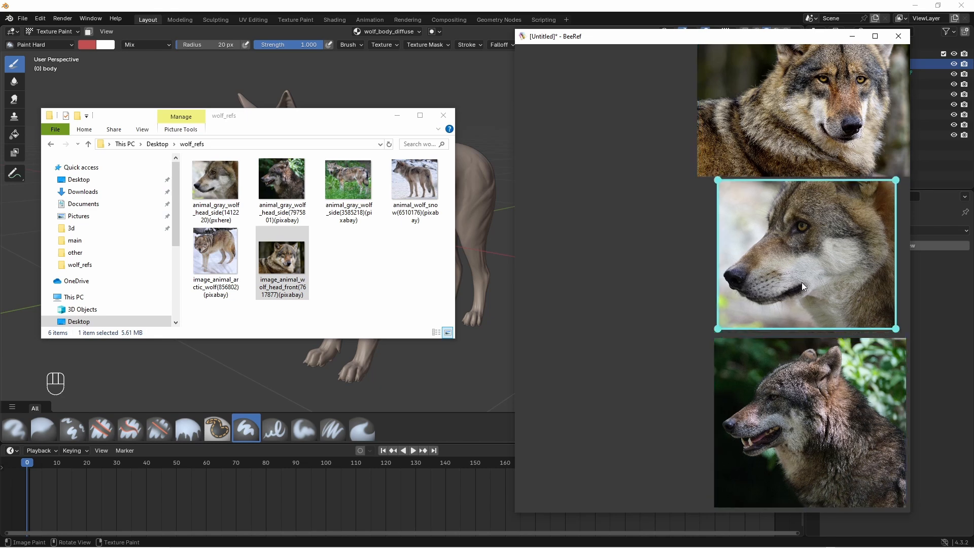
drag(814, 147, 814, 157)
drag(829, 248, 836, 263)
drag(827, 147, 823, 166)
click(812, 278)
drag(727, 196, 743, 209)
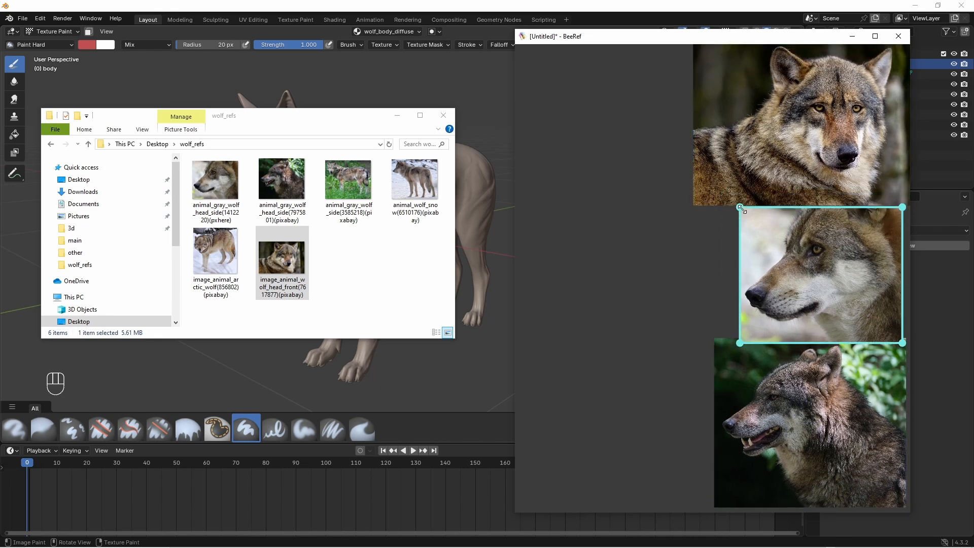
click(814, 95)
- Add the gray wolf side photo beside the head column and the arctic wolf photo beneath it, shrunk to fit
drag(349, 180, 669, 235)
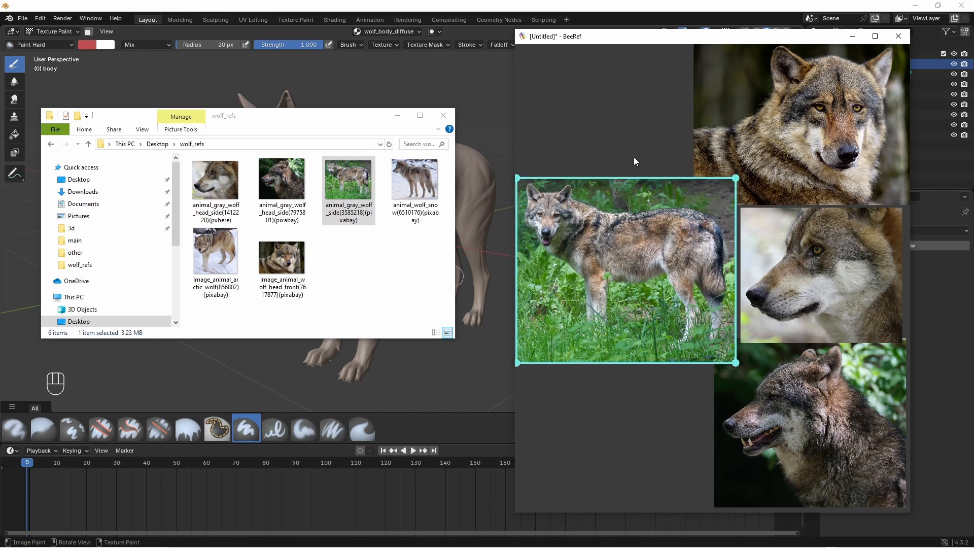
drag(215, 251, 670, 436)
drag(704, 506, 683, 486)
drag(654, 385, 662, 414)
- Add animal_wolf_snow(6510176)(pixabay) above the gray wolf side photo and resize it to fill the gap beside the front head photo
drag(415, 181, 588, 116)
drag(650, 173, 692, 208)
mouse_move(682, 188)
mouse_down()
mouse_move(675, 163)
mouse_move(690, 186)
mouse_up()
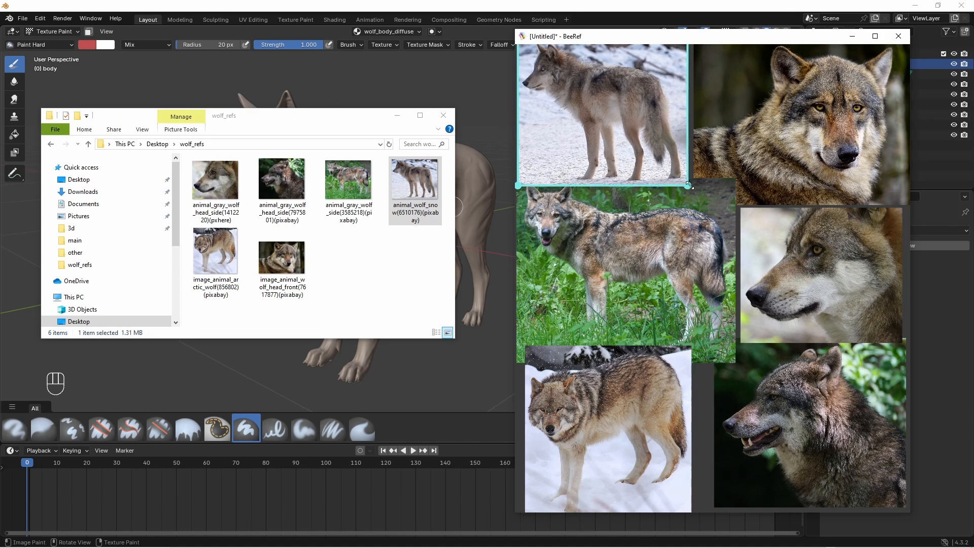
- Shift the BeeRef window slightly, then shrink the arctic wolf photo and reposition it beneath the gray wolf side photo
drag(708, 37, 713, 39)
click(678, 376)
drag(696, 348, 684, 361)
drag(657, 395, 661, 391)
- Shrink the gray wolf side photo and the snow wolf photo above it, shifting both to close up the column without overlapping the head photos
click(711, 218)
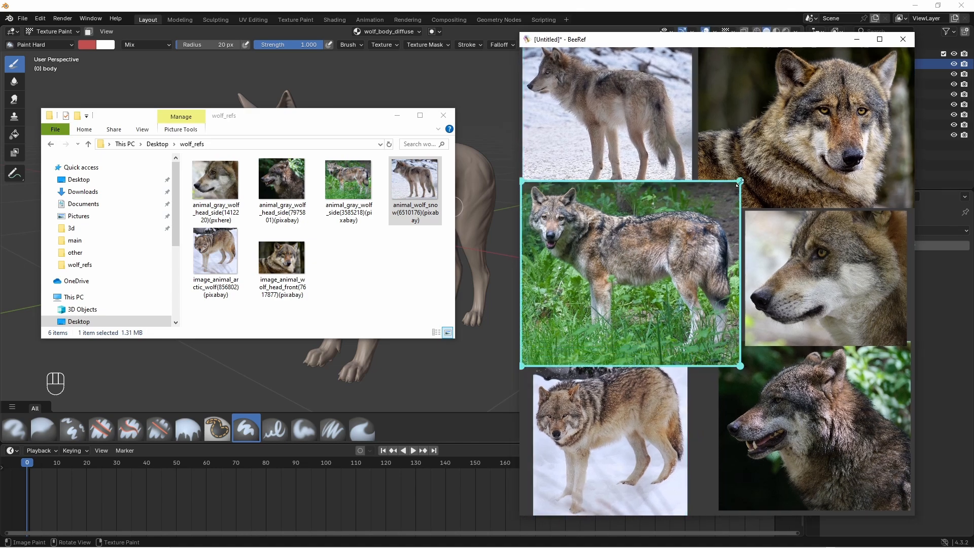
drag(740, 181, 723, 196)
drag(685, 229, 691, 223)
click(650, 150)
drag(691, 187, 687, 184)
drag(661, 123, 663, 128)
drag(663, 128, 662, 127)
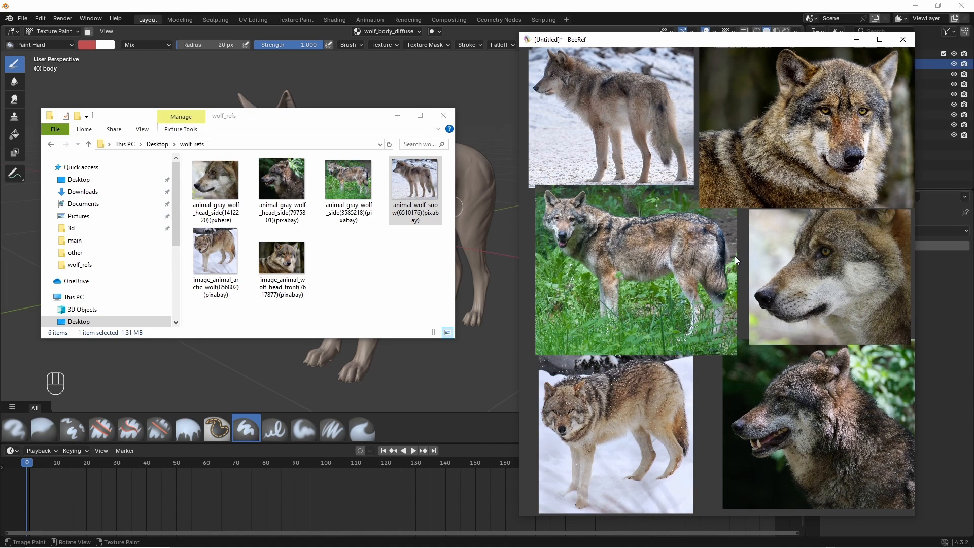
- Minimize the wolf_refs folder window and save the reference board as beeref_wolf_refs in the desktop's beeref folder
click(398, 115)
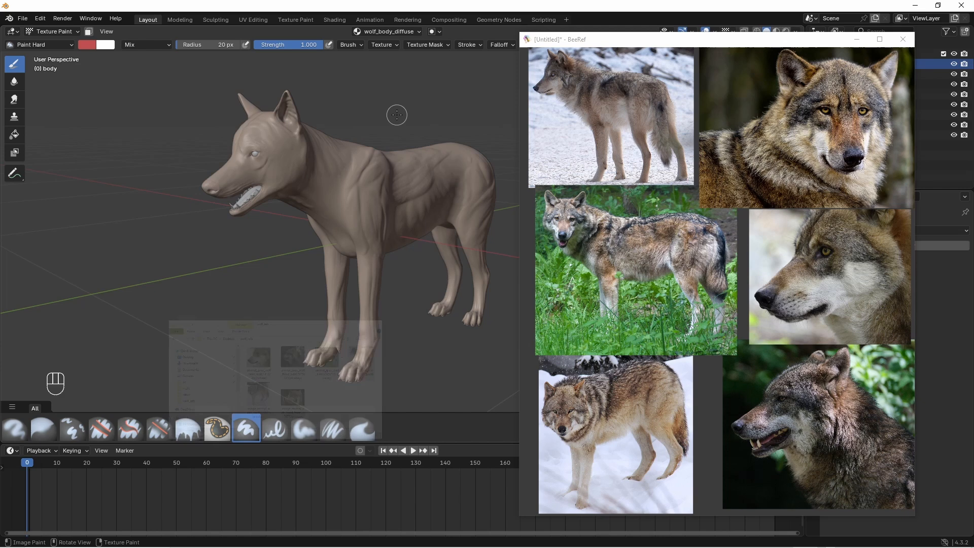
right_click(743, 261)
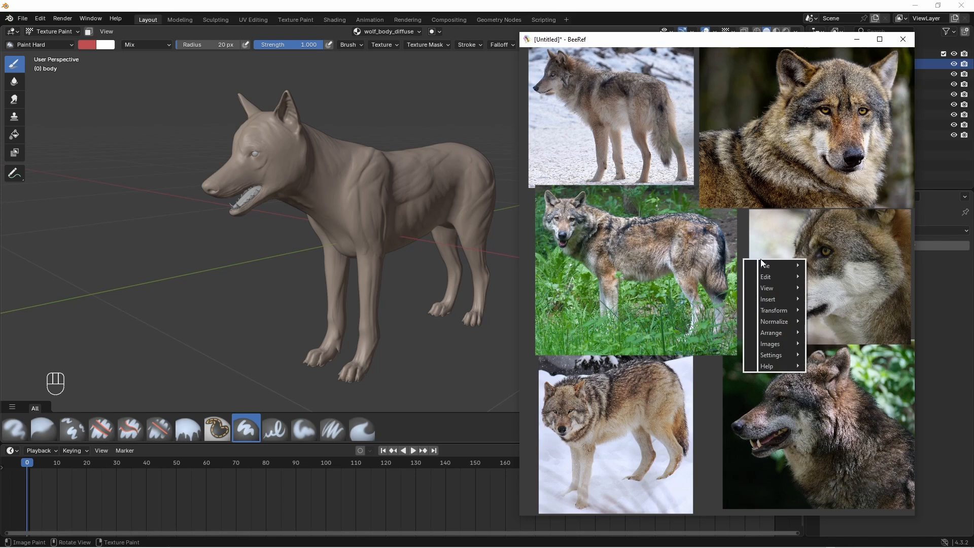
mouse_move(768, 263)
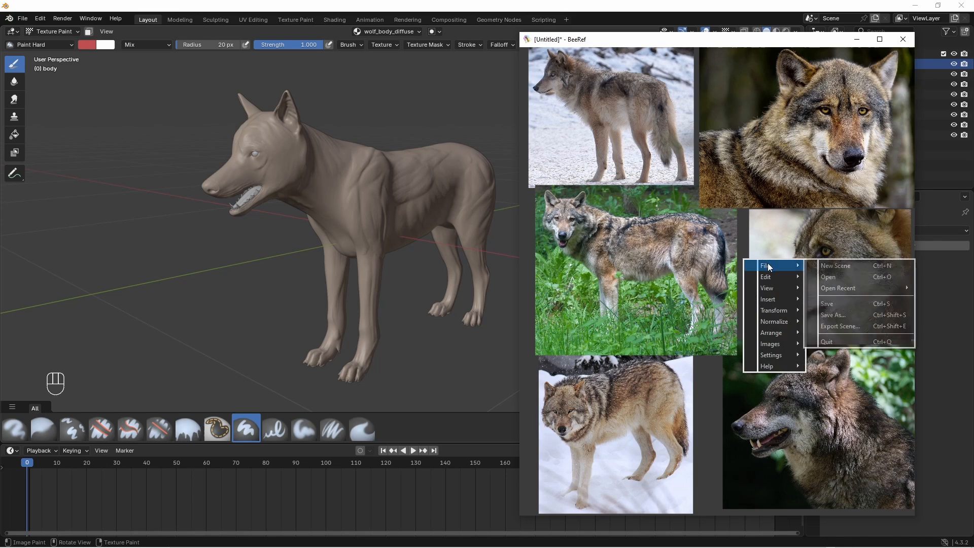
click(829, 313)
text(bee)
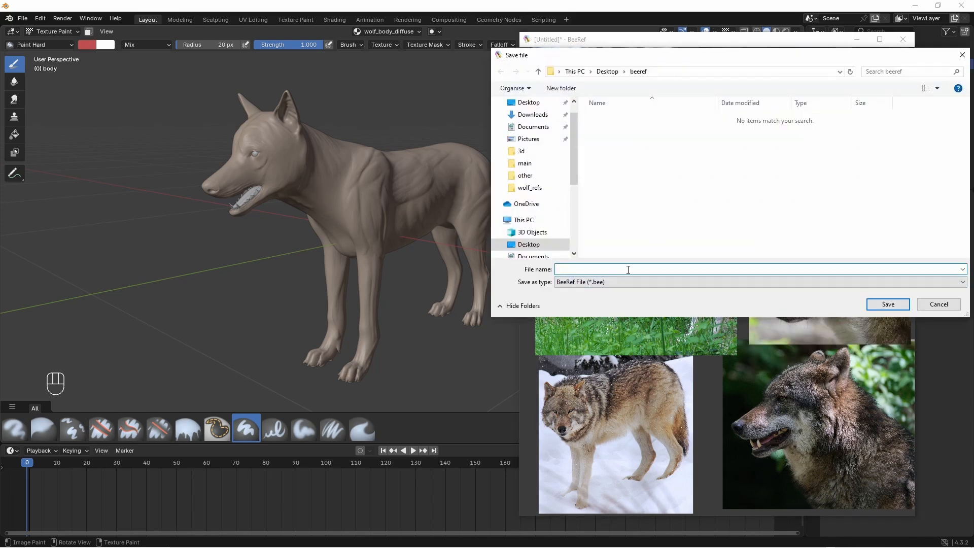
text(ref_wolf_refs)
click(872, 304)
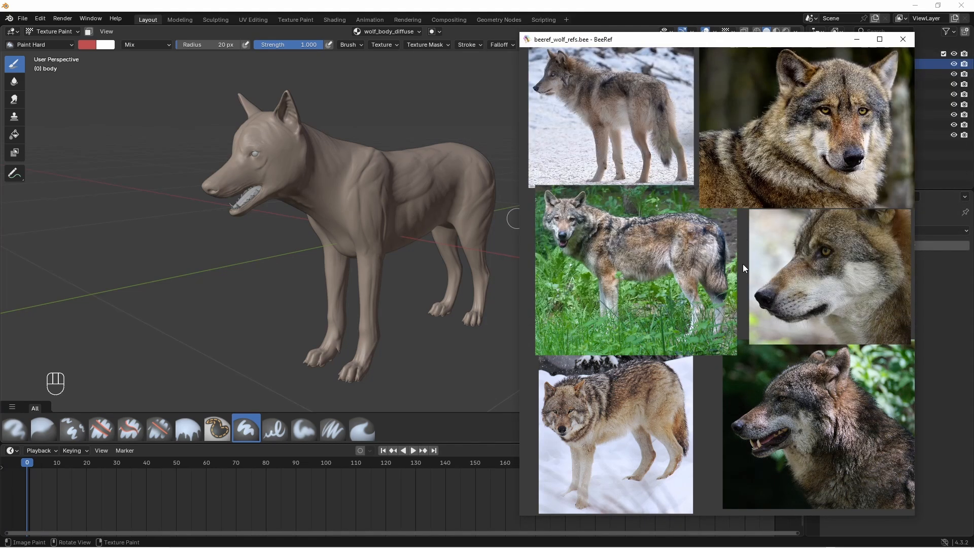
- Minimize the BeeRef board and lower the body's Multires viewport level to 1
click(857, 39)
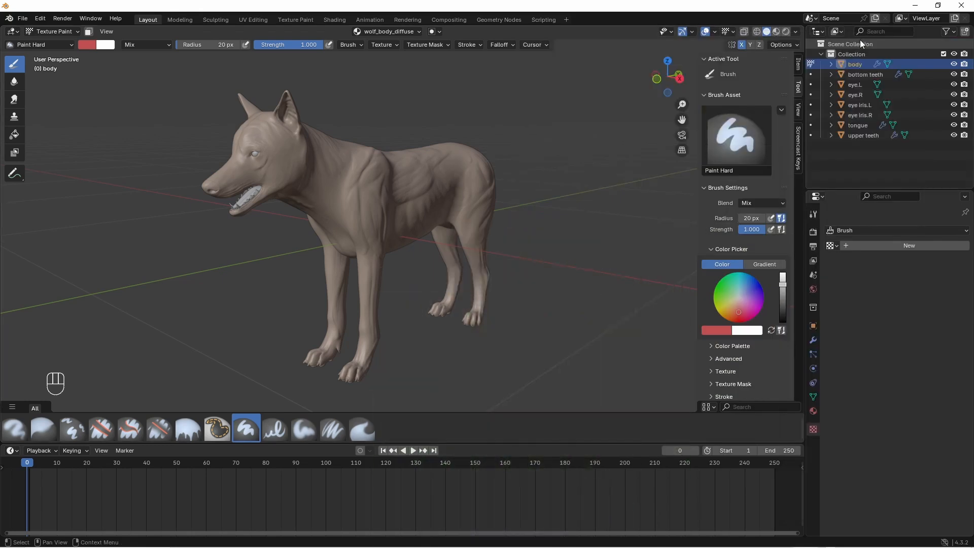
click(813, 340)
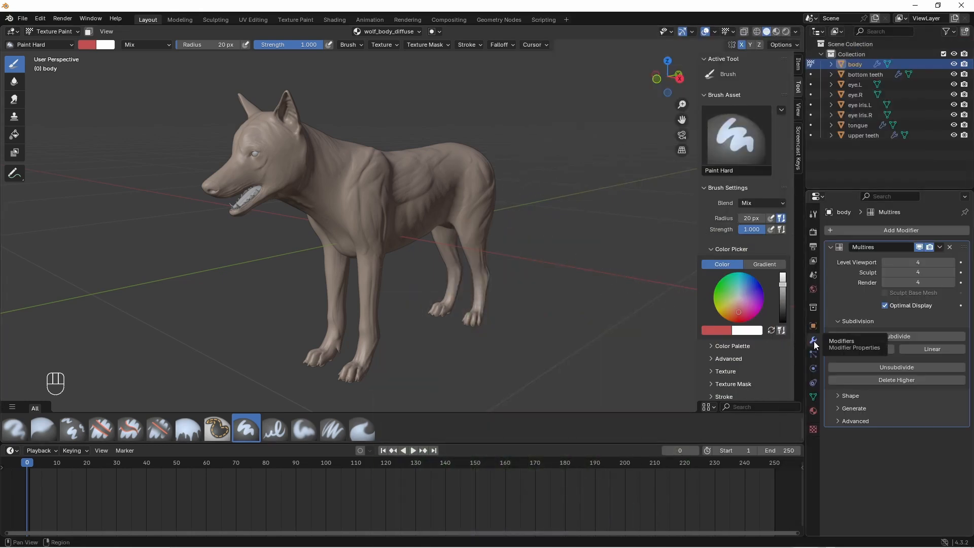
click(884, 262)
click(883, 262)
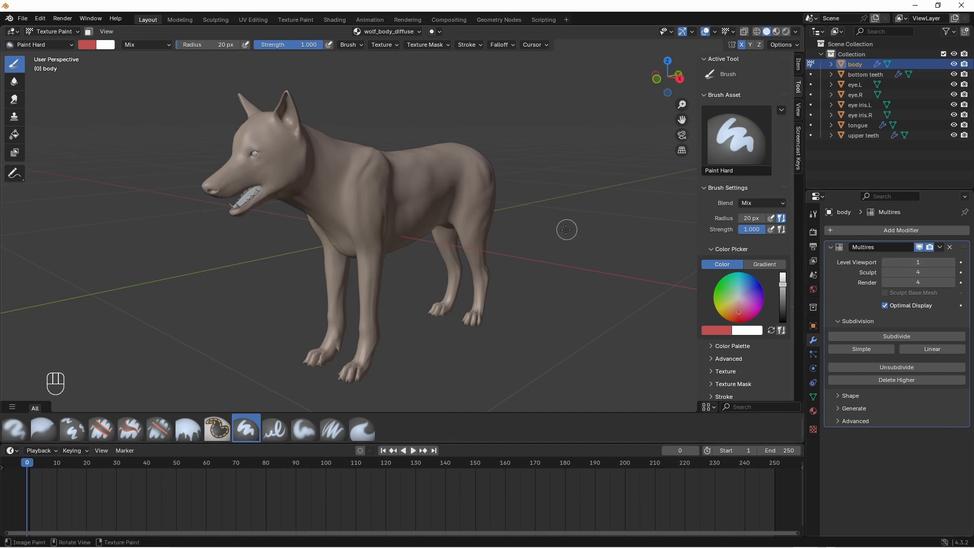
- Bring back the BeeRef board, narrow Blender's 3D viewport area and place the board beside it
key(alt+Tab)
drag(718, 41, 248, 44)
drag(805, 239, 596, 259)
drag(285, 41, 844, 50)
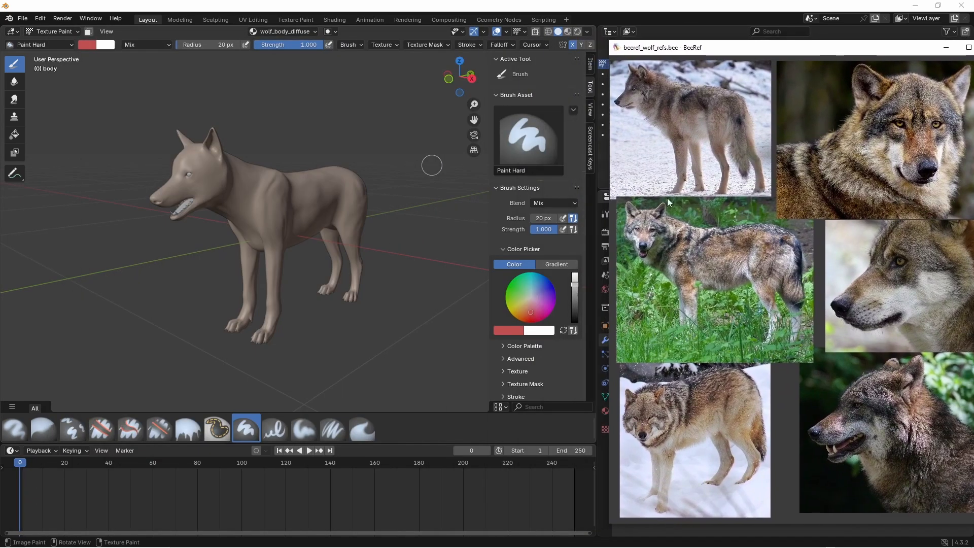
drag(597, 239, 580, 239)
mouse_move(773, 53)
mouse_down()
mouse_move(750, 47)
mouse_move(770, 43)
mouse_up()
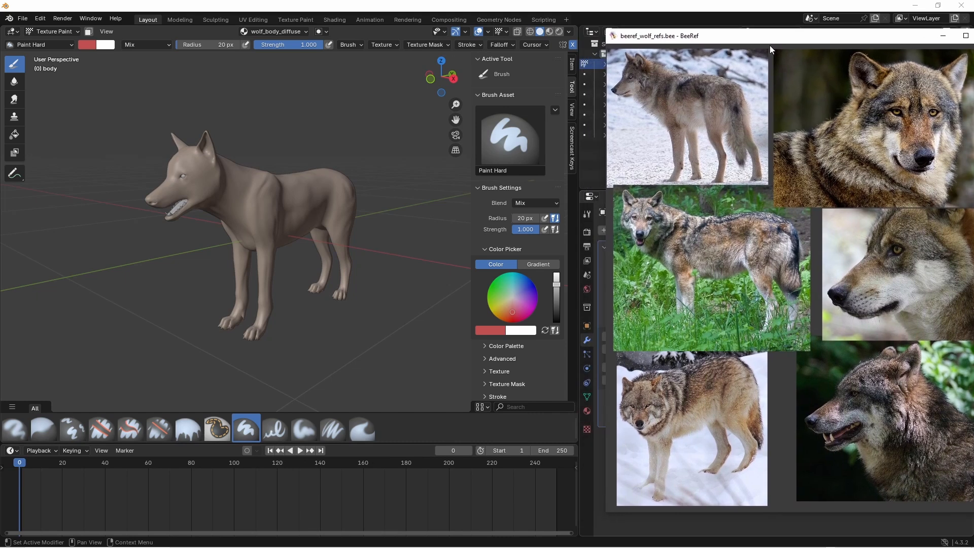
drag(579, 236, 605, 236)
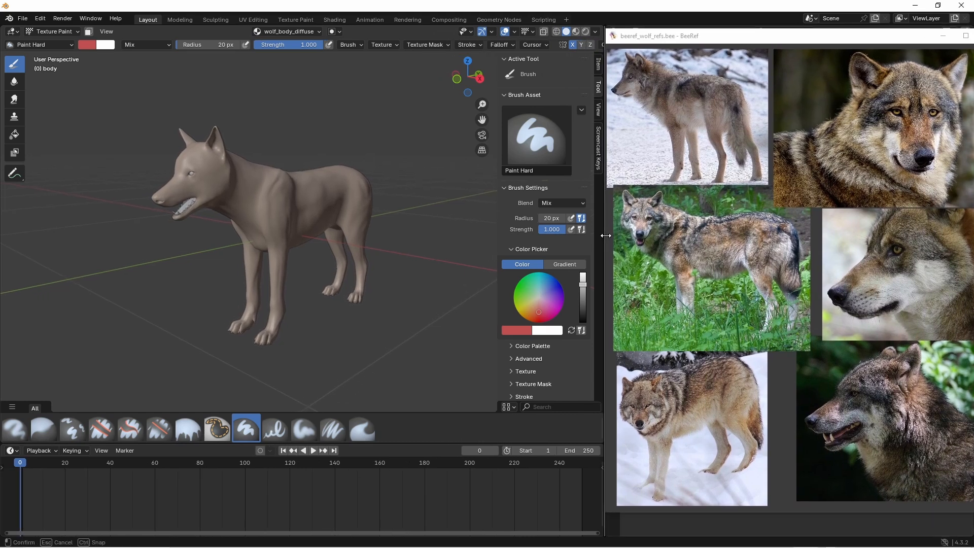
drag(736, 40, 725, 40)
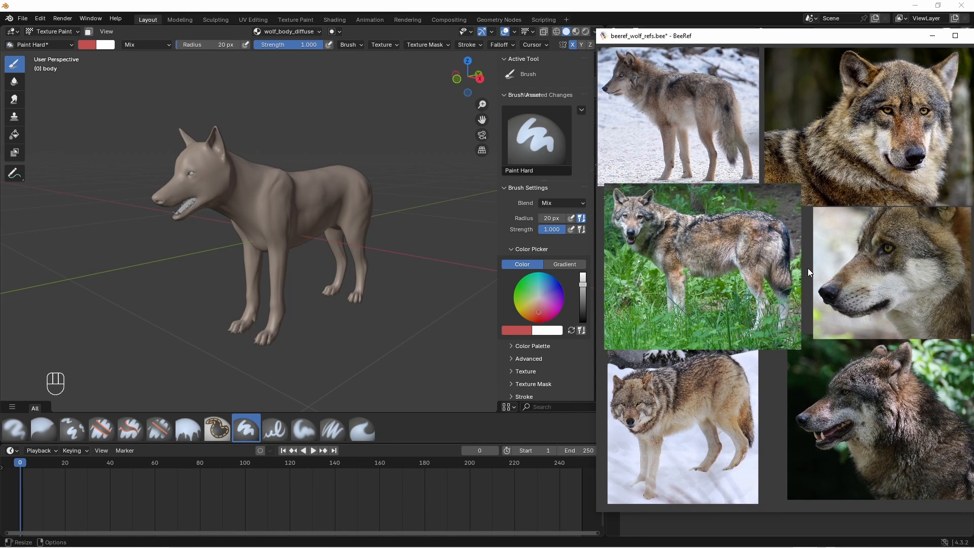
- Sample the pale fur color from the cheek of the gray wolf head side photo in BeeRef
right_click(809, 271)
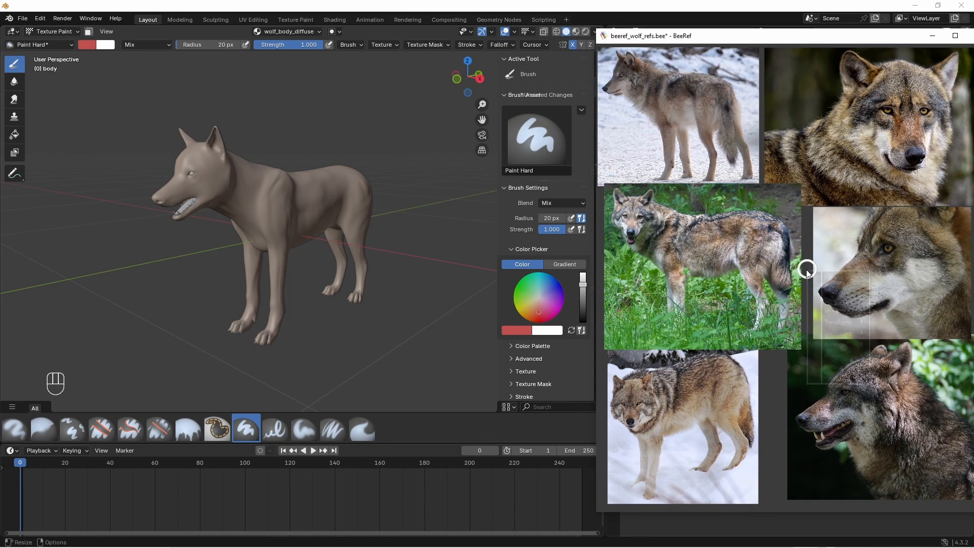
mouse_move(830, 327)
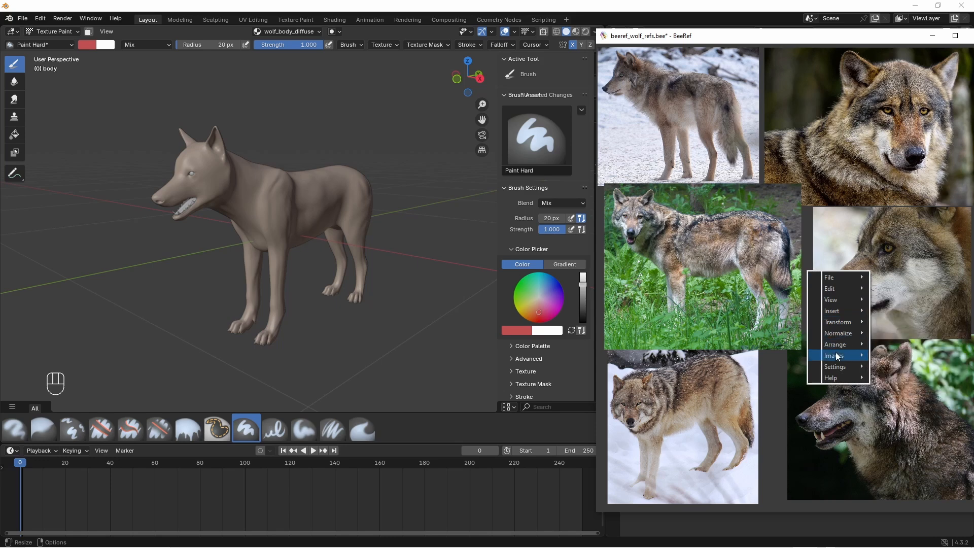
mouse_move(837, 357)
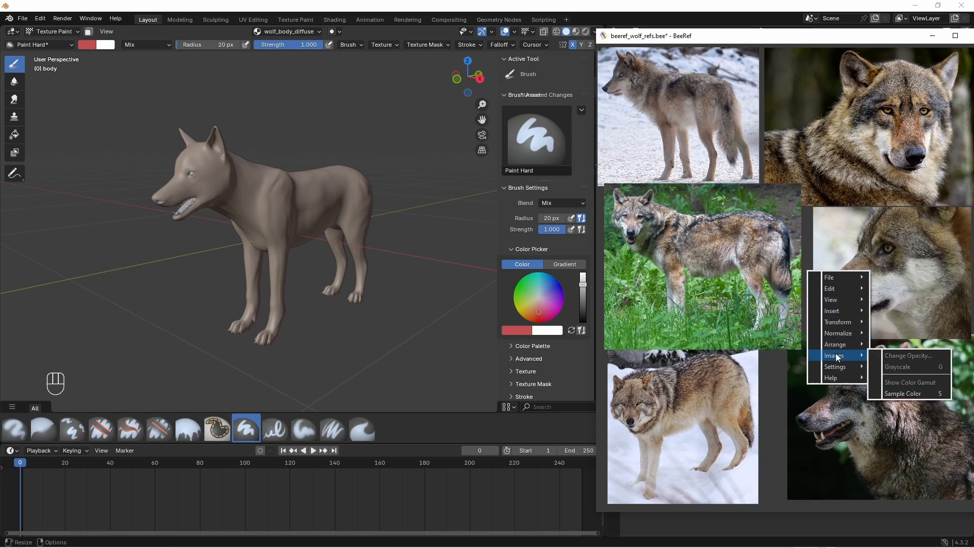
click(897, 395)
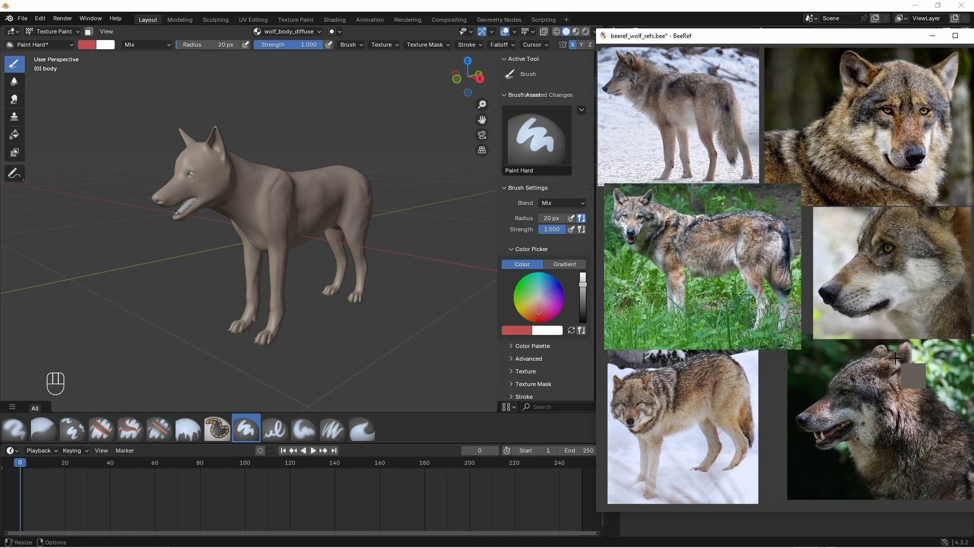
click(888, 279)
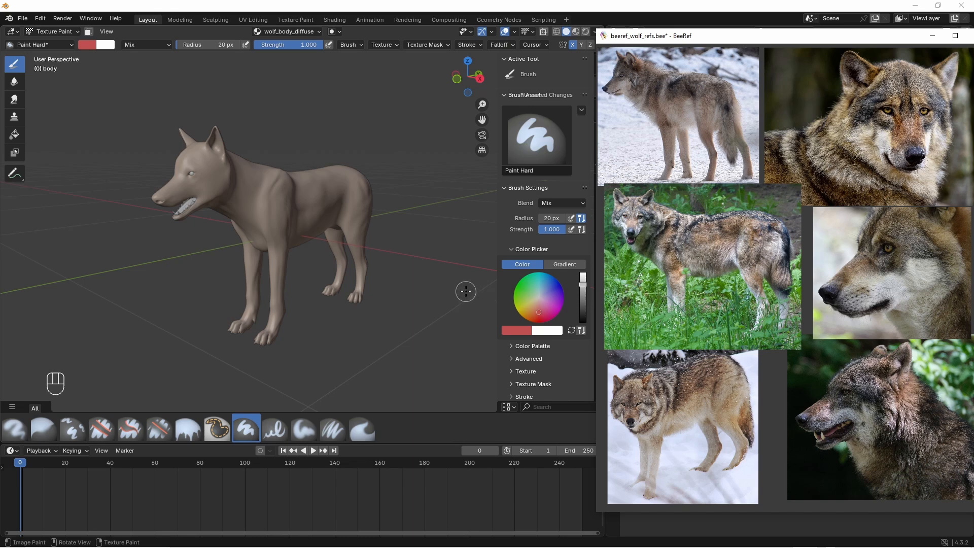
- Switch to the Paint Soft brush, paste the sampled color #C1C5C6 as its color and brighten it to near white
click(252, 422)
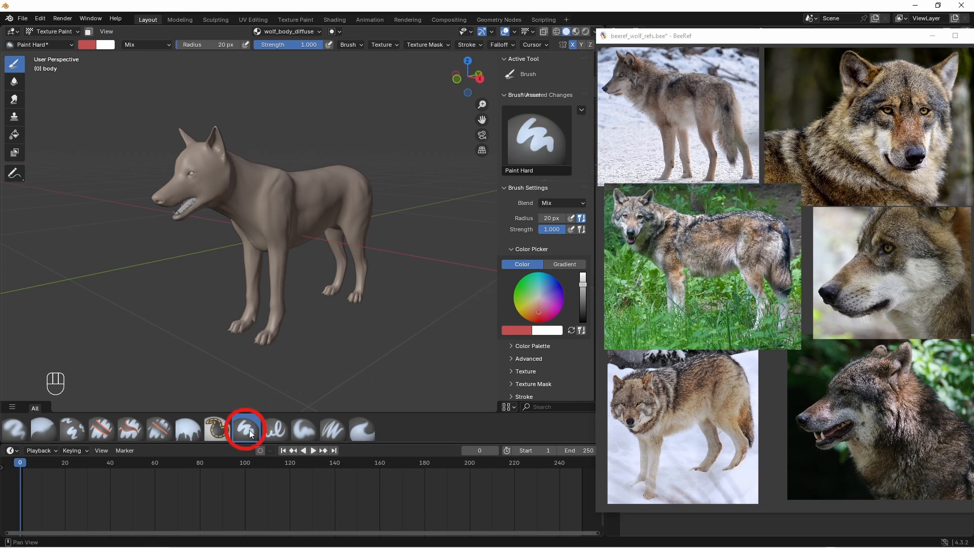
click(307, 431)
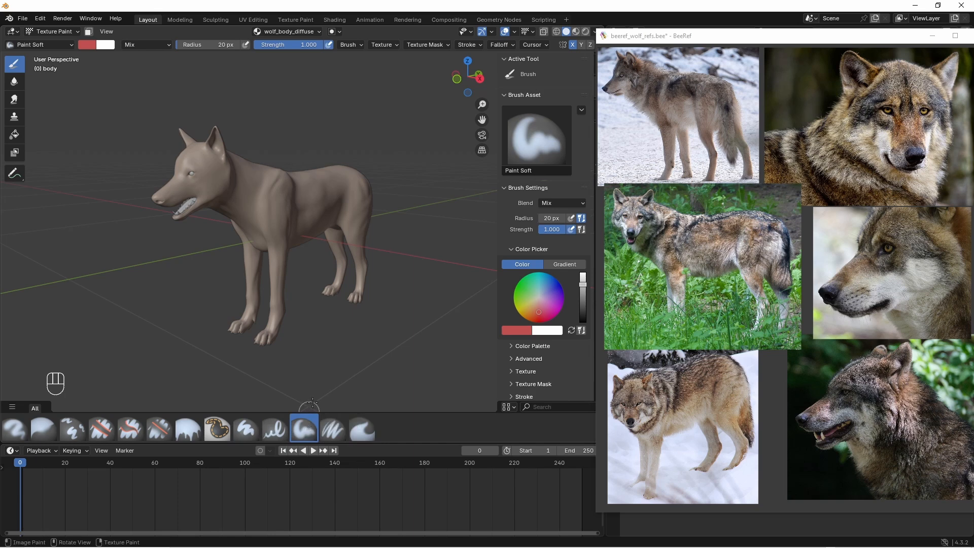
click(519, 332)
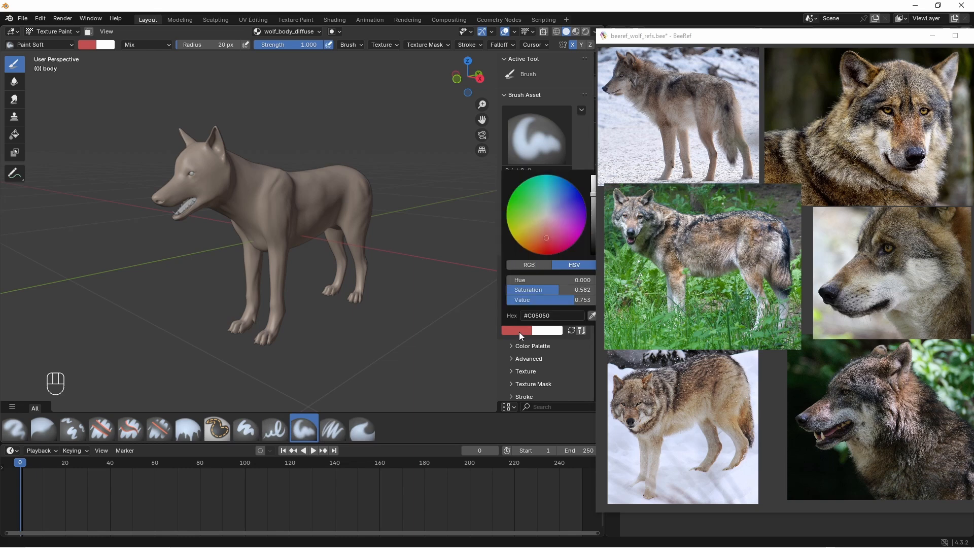
click(544, 316)
key(ctrl+v)
key(Return)
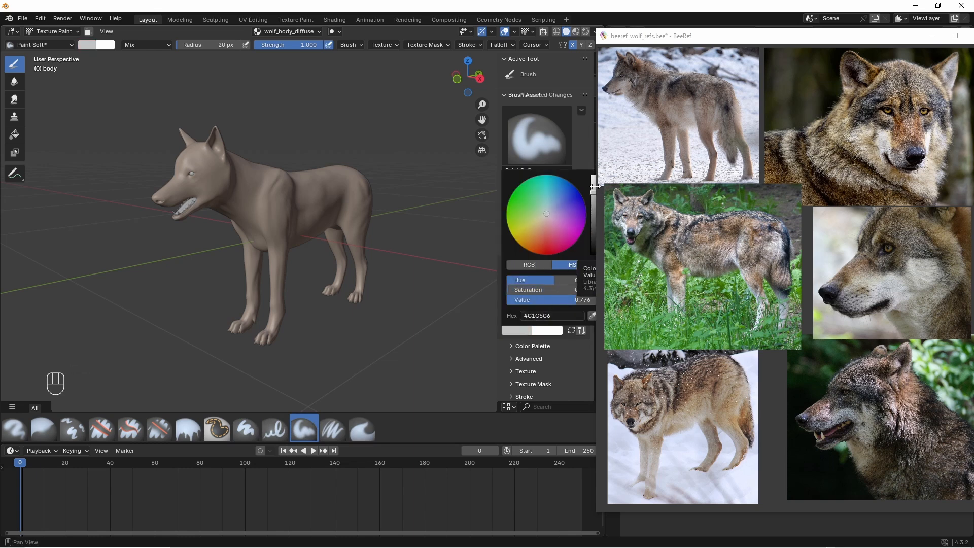
drag(595, 186, 596, 183)
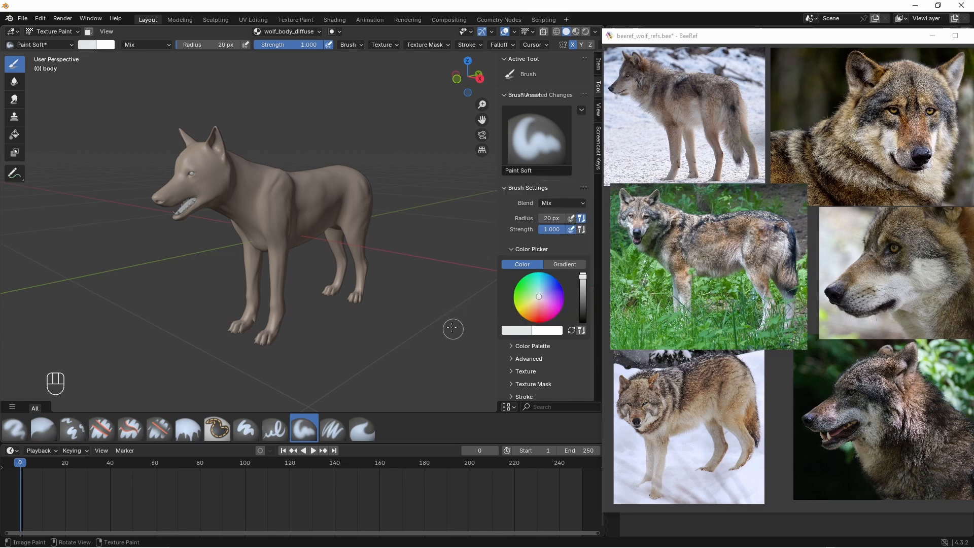
- Set the Paint Soft brush's strength to 0.8 and its radius to 40 px for painting the wolf's neck
middle_drag(285, 299, 323, 254)
scroll(256, 196, up, 4)
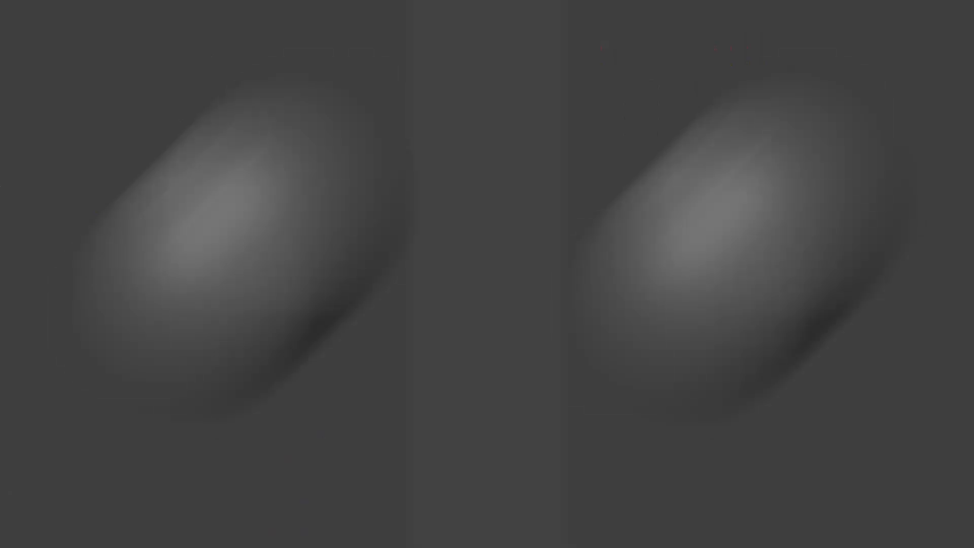
mouse_move(232, 225)
mouse_down()
mouse_move(250, 265)
mouse_move(281, 296)
mouse_move(283, 336)
mouse_up()
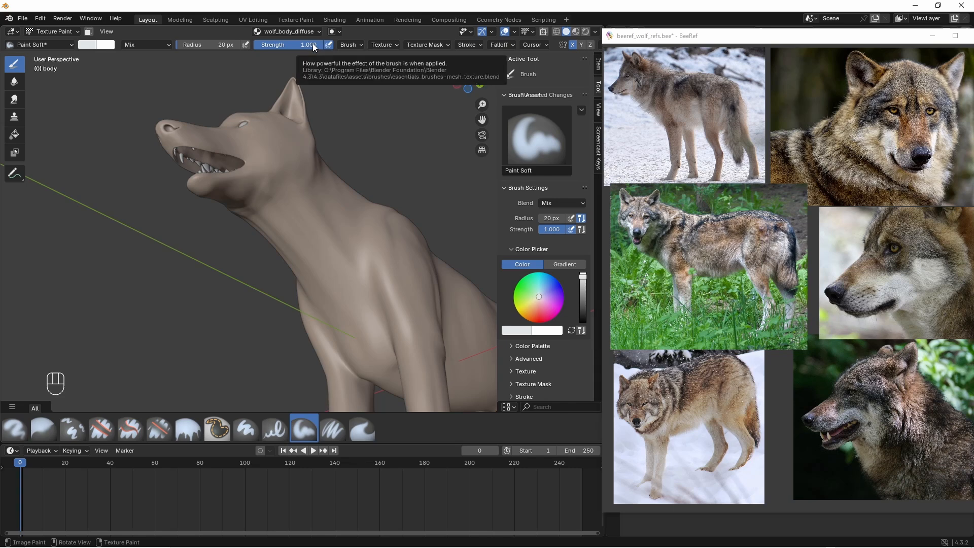
click(313, 44)
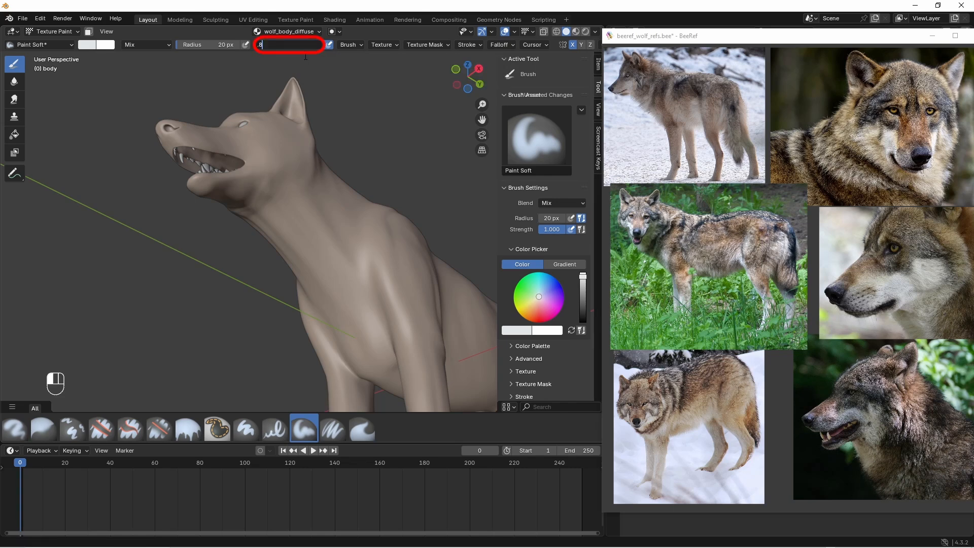
text(.8)
key(Return)
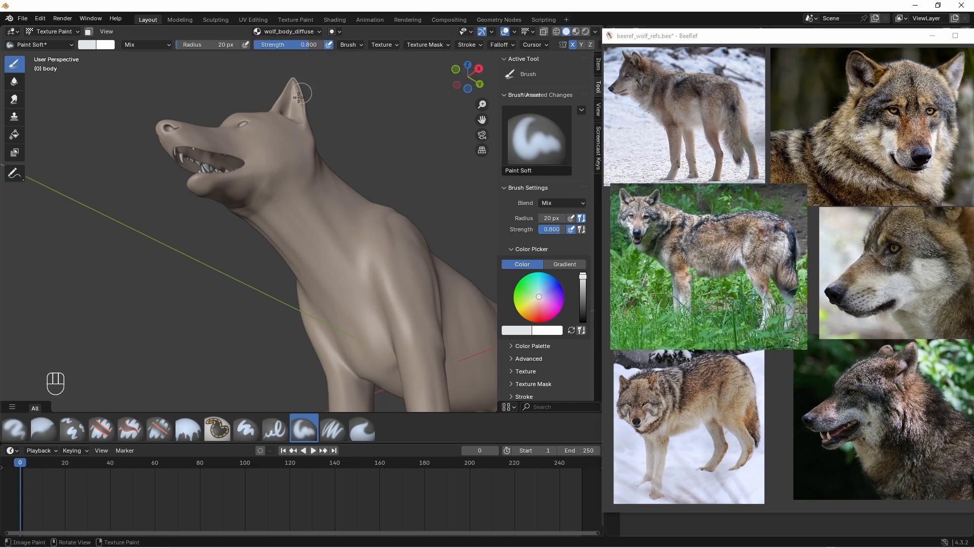
click(230, 44)
text(40)
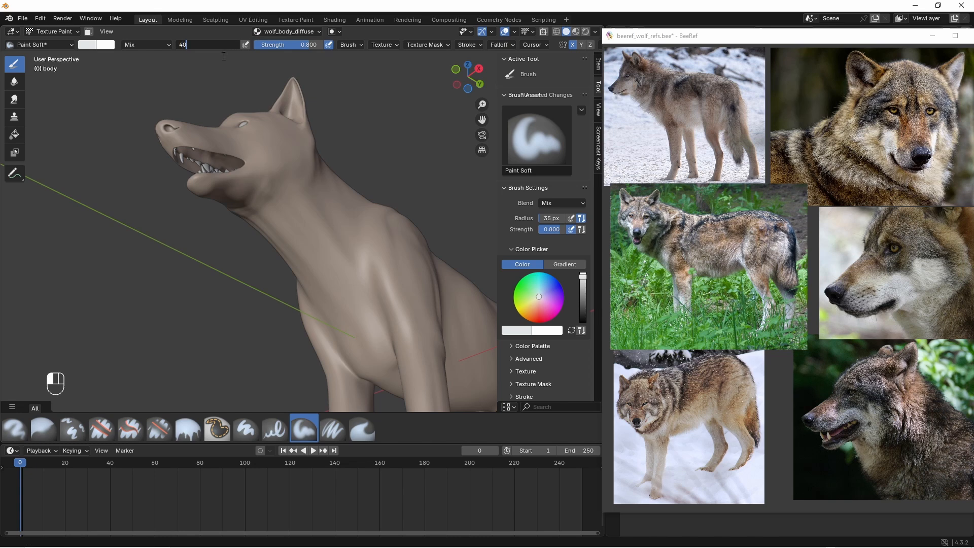
key(Return)
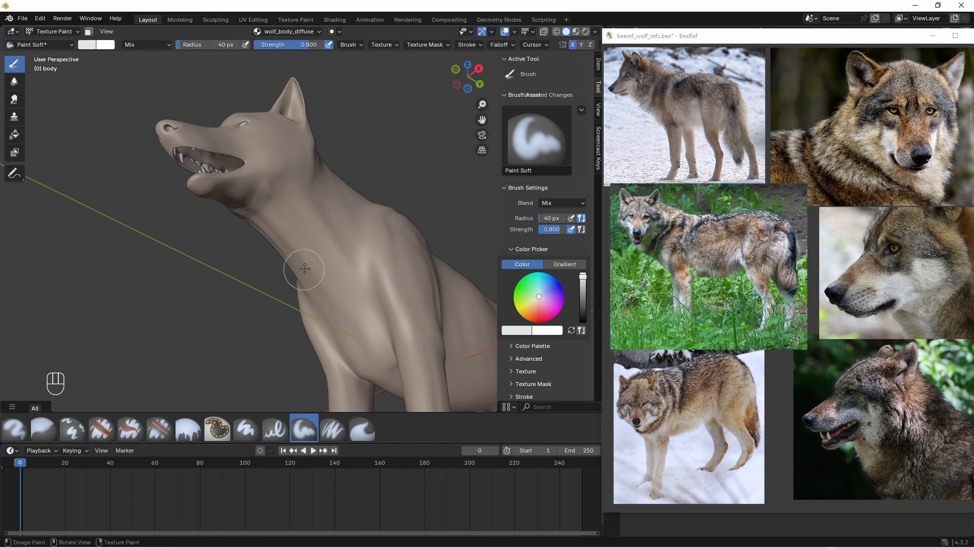
- Paint the near-white color along the wolf's throat and down the front of the neck
ctrl+middle_drag(320, 233, 330, 212)
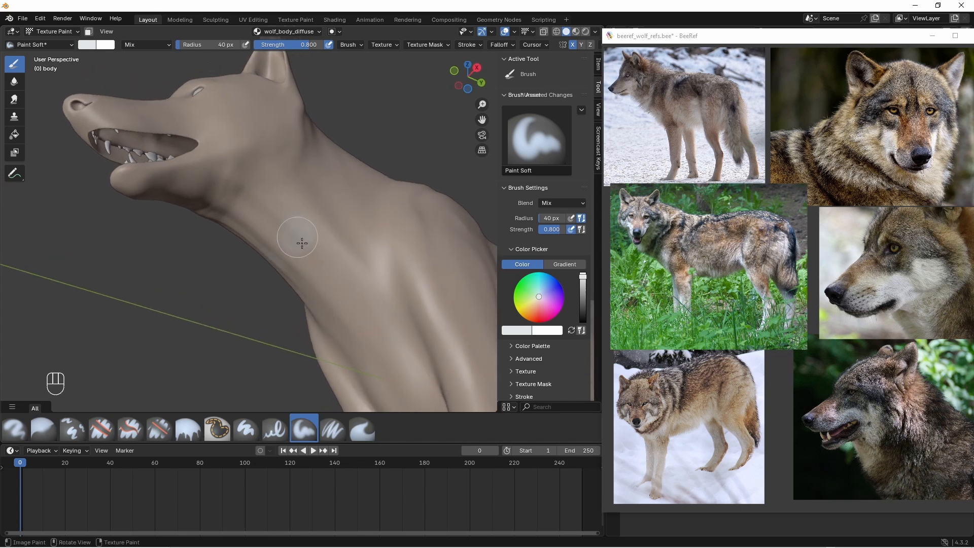
mouse_move(294, 238)
mouse_down()
mouse_move(301, 262)
mouse_move(275, 213)
mouse_move(325, 236)
mouse_up()
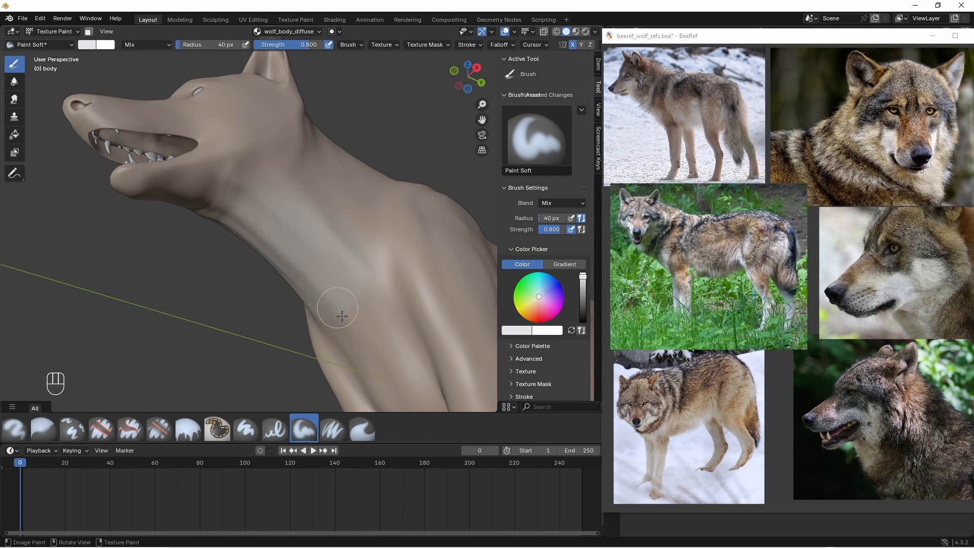
middle_drag(289, 224, 317, 261)
mouse_move(382, 325)
middle_down()
mouse_move(364, 324)
mouse_move(332, 198)
middle_up()
mouse_move(331, 230)
mouse_down()
mouse_move(337, 257)
mouse_move(353, 190)
mouse_up()
drag(350, 277, 380, 215)
- Enlarge the gray wolf head side photo in the BeeRef view and reduce the brush radius to 30 px
middle_drag(354, 160, 342, 217)
double_click(823, 290)
middle_drag(775, 293, 751, 285)
mouse_move(310, 191)
middle_down()
mouse_move(294, 211)
mouse_move(276, 174)
mouse_move(342, 207)
mouse_move(314, 186)
middle_up()
drag(222, 45, 218, 45)
- Paint the near-white color over the lower jaw, around the mouth corner and along the side of the muzzle above the upper lip
mouse_move(305, 190)
middle_down()
mouse_move(172, 203)
mouse_move(232, 234)
mouse_move(320, 252)
middle_up()
middle_drag(277, 297, 376, 285)
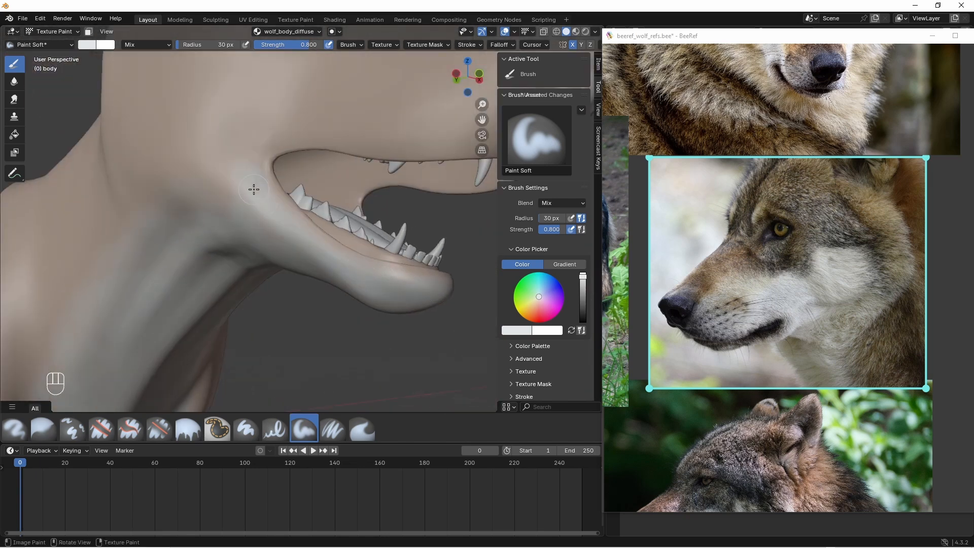
middle_drag(254, 189, 265, 157)
drag(265, 154, 215, 171)
drag(300, 137, 391, 158)
mouse_move(391, 158)
middle_down()
mouse_move(406, 125)
mouse_move(345, 188)
middle_up()
drag(328, 206, 417, 198)
drag(334, 189, 234, 184)
mouse_move(335, 182)
middle_down()
mouse_move(272, 97)
mouse_move(421, 146)
middle_up()
mouse_move(357, 158)
mouse_down()
mouse_move(285, 169)
mouse_move(199, 219)
mouse_up()
middle_drag(231, 200, 249, 214)
mouse_move(435, 202)
mouse_down()
mouse_move(355, 183)
mouse_move(262, 202)
mouse_up()
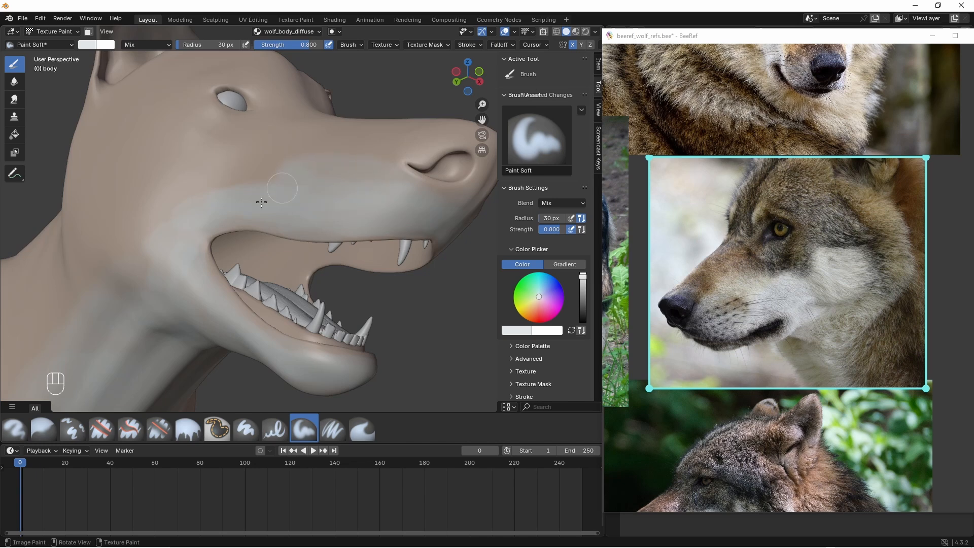
- Extend the near-white paint from the mouth corner back across the cheek toward the neck
mouse_move(277, 173)
middle_down()
mouse_move(239, 202)
mouse_move(202, 185)
mouse_move(208, 219)
middle_up()
mouse_move(176, 169)
mouse_down()
mouse_move(96, 159)
mouse_move(105, 225)
mouse_up()
mouse_move(175, 236)
middle_down()
mouse_move(159, 265)
mouse_move(205, 175)
middle_up()
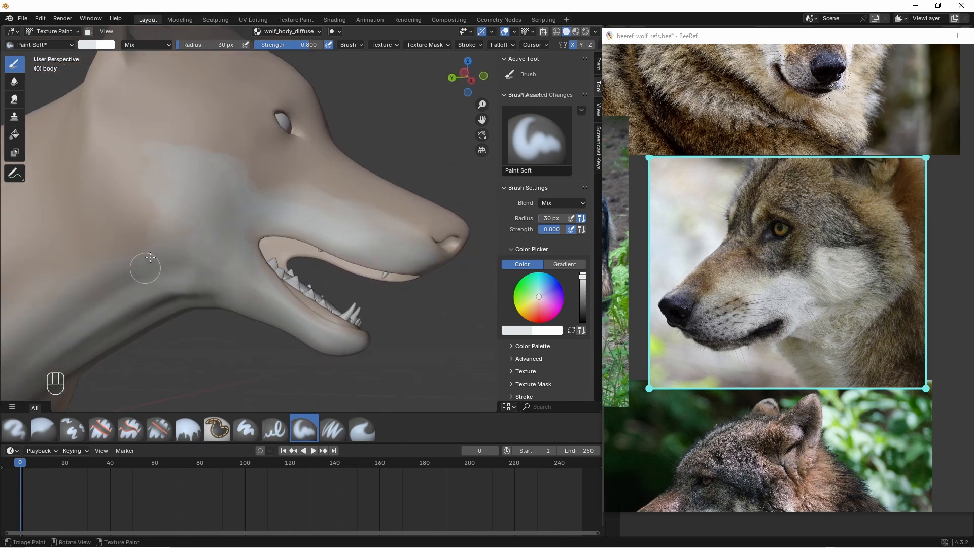
- Paint the near-white color more fully over the cheek and along the side of the muzzle
middle_drag(168, 233, 373, 219)
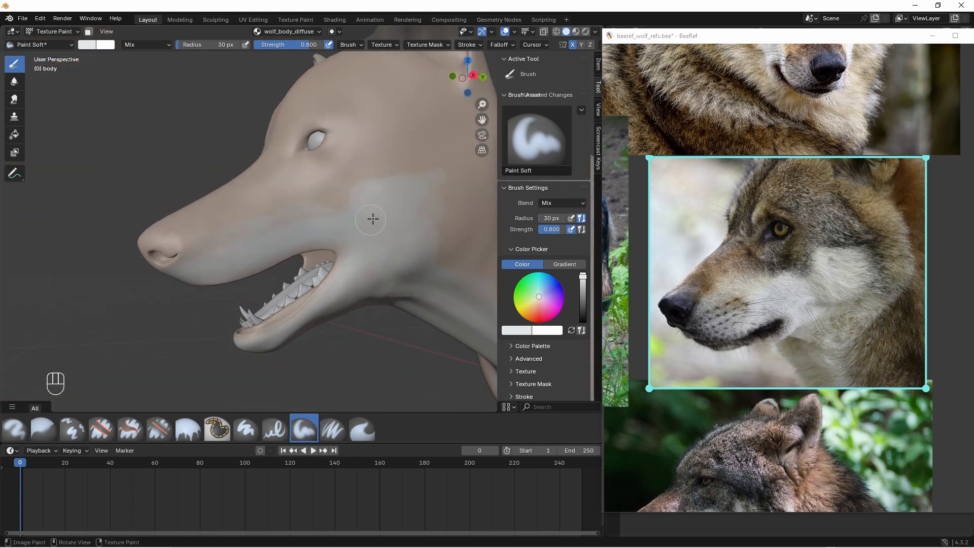
middle_drag(218, 260, 350, 291)
middle_drag(431, 233, 254, 250)
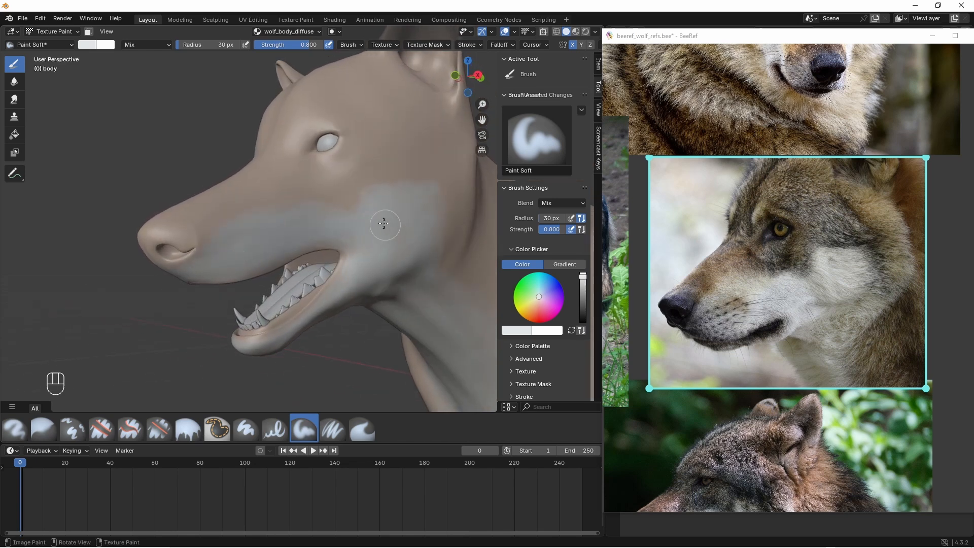
middle_drag(384, 223, 293, 284)
middle_drag(421, 324, 357, 305)
- Bring the full-body photo of the wolf standing in snow into view in BeeRef as reference
shift+middle_drag(397, 358, 378, 279)
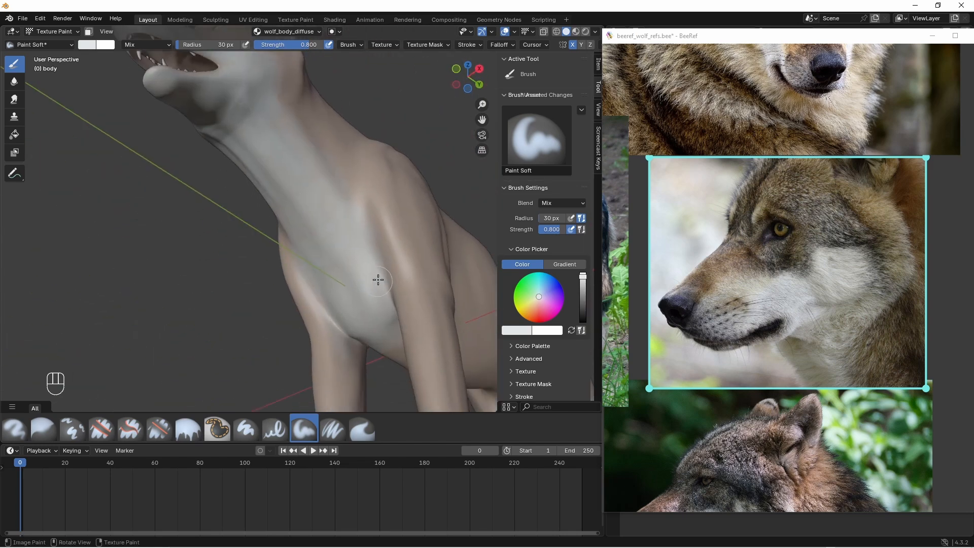
middle_drag(640, 299, 886, 303)
ctrl+click(723, 225)
ctrl+middle_drag(722, 227, 749, 51)
scroll(723, 224, down, 2)
scroll(777, 146, up, 1)
scroll(710, 333, up, 4)
middle_drag(709, 333, 759, 332)
- Paint the near-white color from the neck and chest onto the front of the shoulders and down the front legs
middle_drag(376, 289, 365, 218)
middle_drag(358, 181, 330, 200)
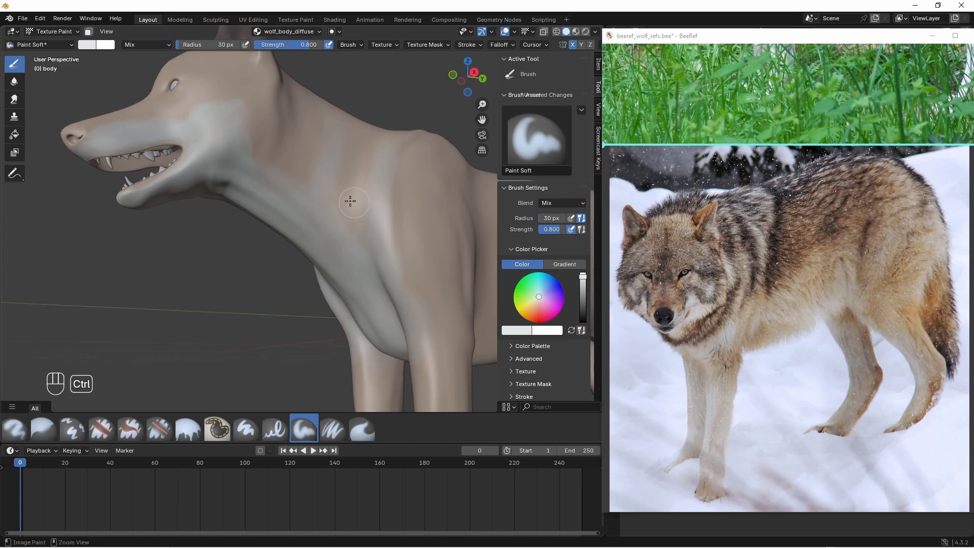
middle_drag(373, 286, 346, 257)
middle_drag(345, 318, 321, 243)
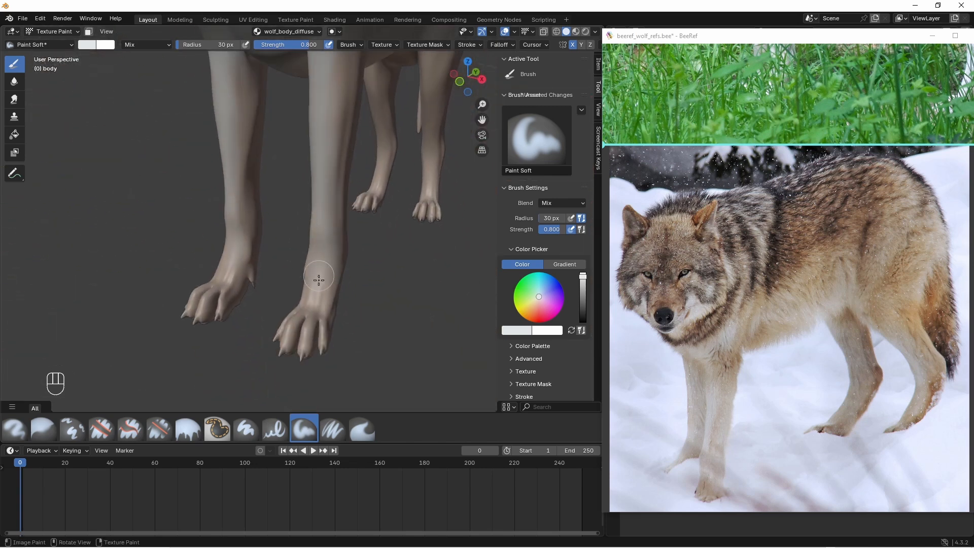
middle_drag(320, 279, 244, 211)
mouse_move(260, 179)
middle_down()
mouse_move(319, 279)
mouse_move(377, 163)
mouse_move(302, 192)
mouse_move(298, 135)
mouse_move(256, 205)
mouse_move(322, 300)
mouse_move(321, 315)
mouse_move(340, 282)
mouse_move(321, 247)
middle_up()
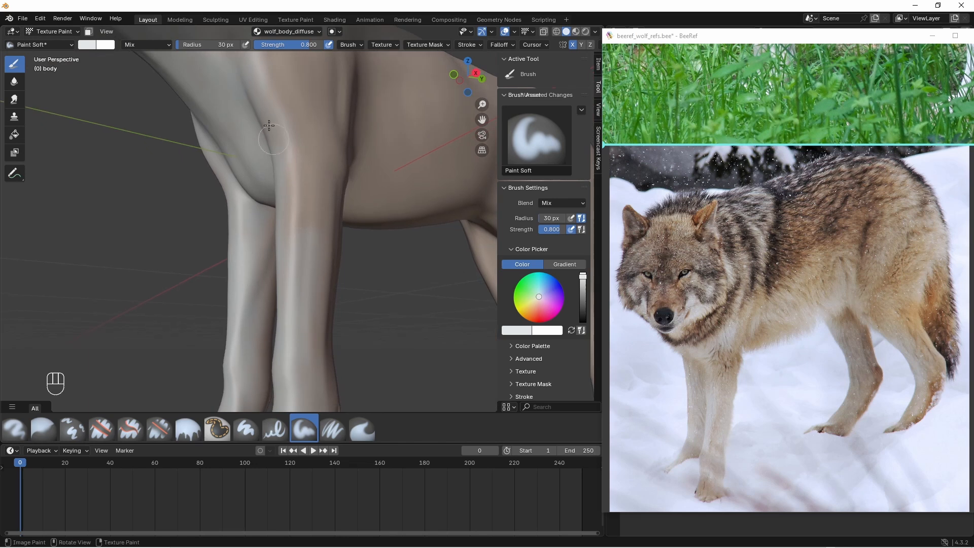
click(220, 44)
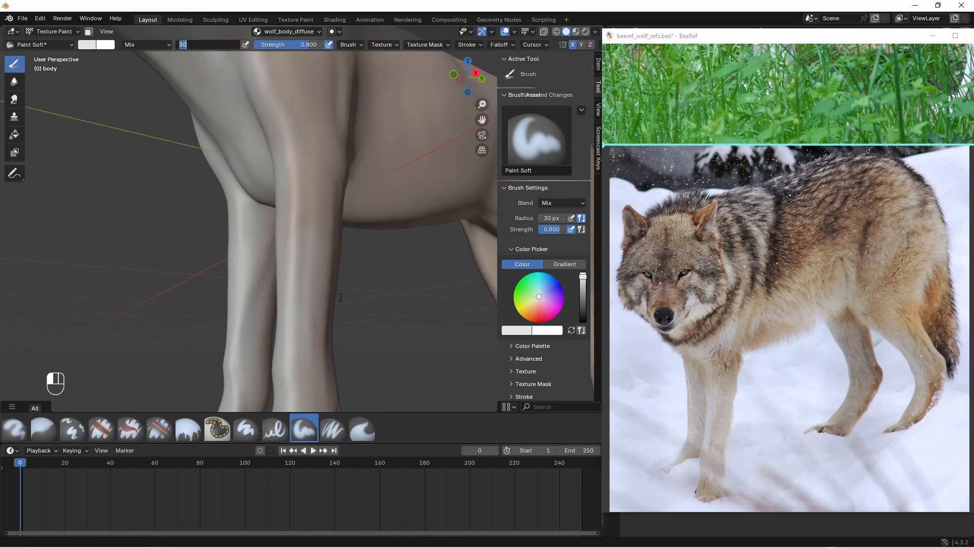
text(20)
key(Return)
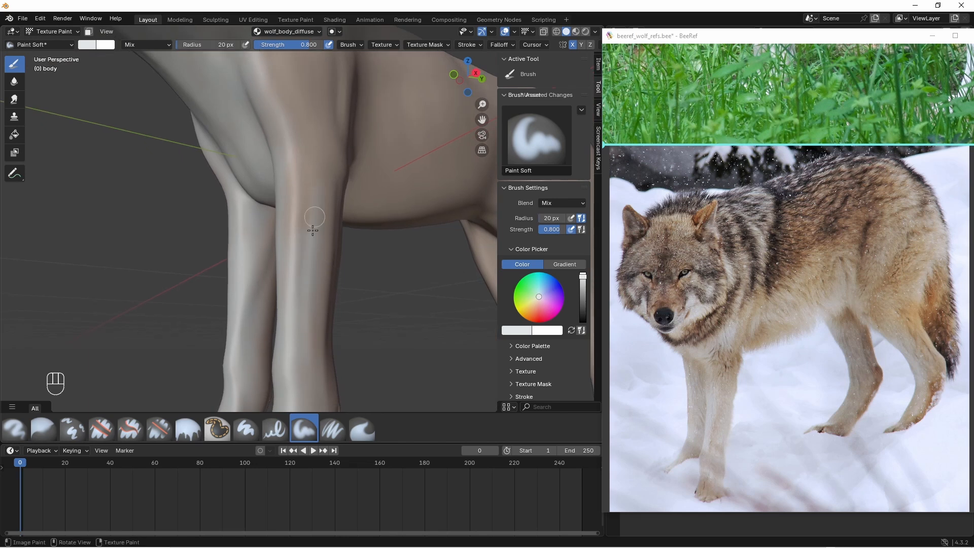
click(220, 44)
text(30)
key(Return)
- Paint the near-white color over the front of the shoulder and the upper foreleg
middle_drag(298, 232, 323, 231)
shift+middle_drag(309, 131, 328, 238)
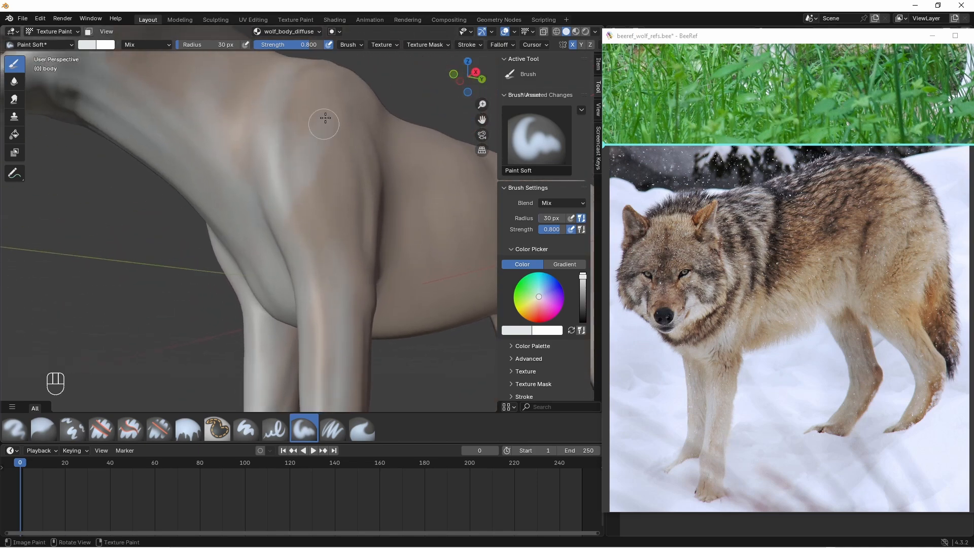
middle_drag(328, 107, 321, 187)
ctrl+middle_drag(282, 244, 278, 221)
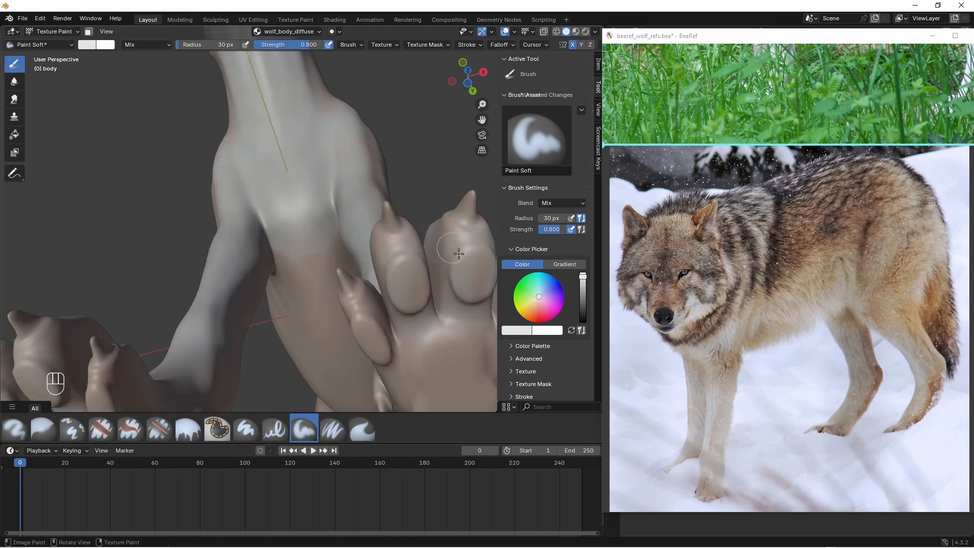
- Paint the near-white color over the front paws, covering the toes, the gaps between the pads and the lower forelegs
middle_drag(458, 254, 419, 211)
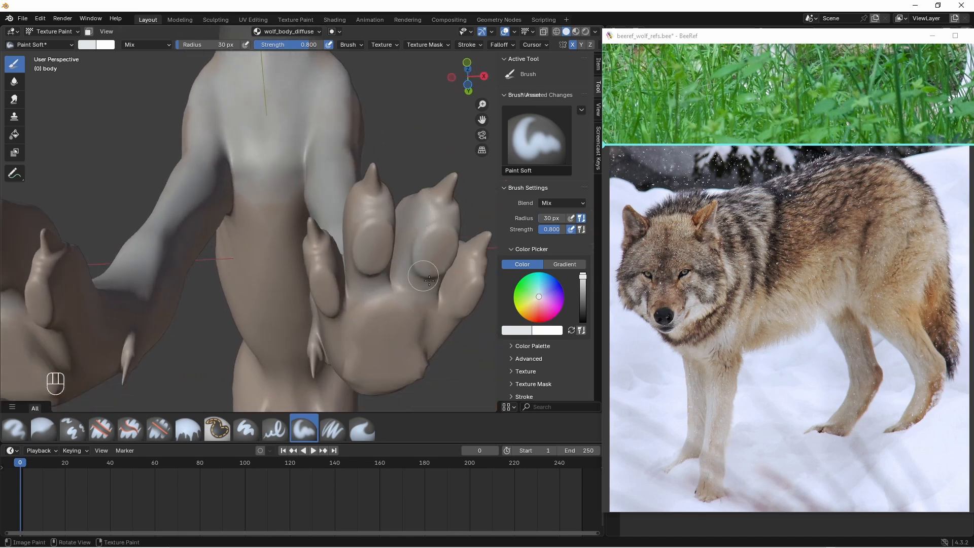
mouse_move(423, 276)
middle_down()
mouse_move(378, 267)
mouse_move(274, 289)
mouse_move(264, 235)
mouse_move(253, 305)
mouse_move(175, 308)
middle_up()
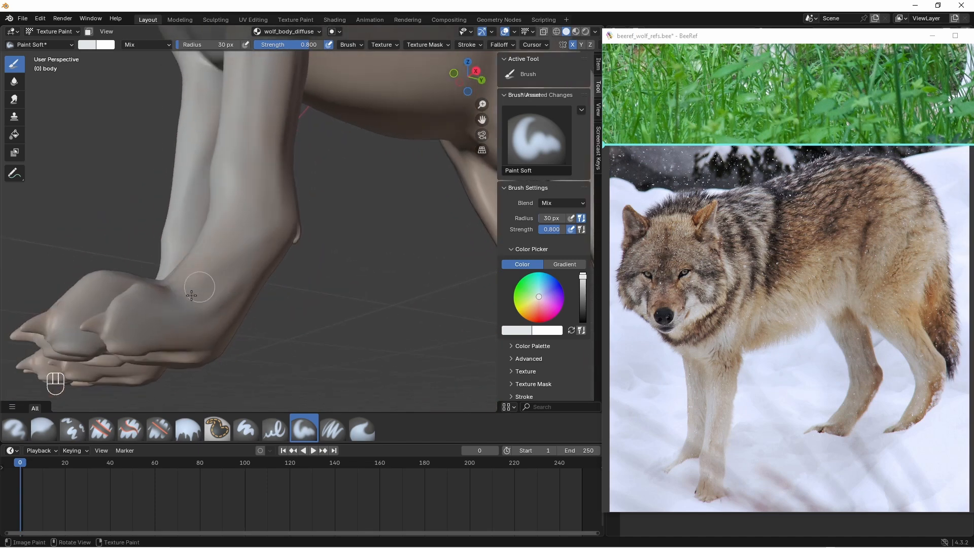
middle_drag(247, 227, 330, 274)
shift+middle_drag(333, 319, 359, 279)
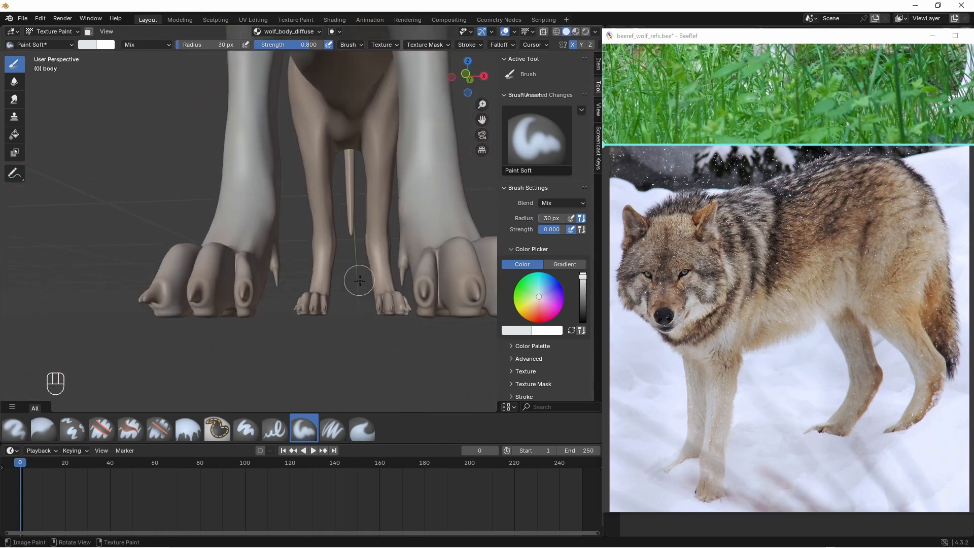
shift+middle_drag(431, 269, 394, 253)
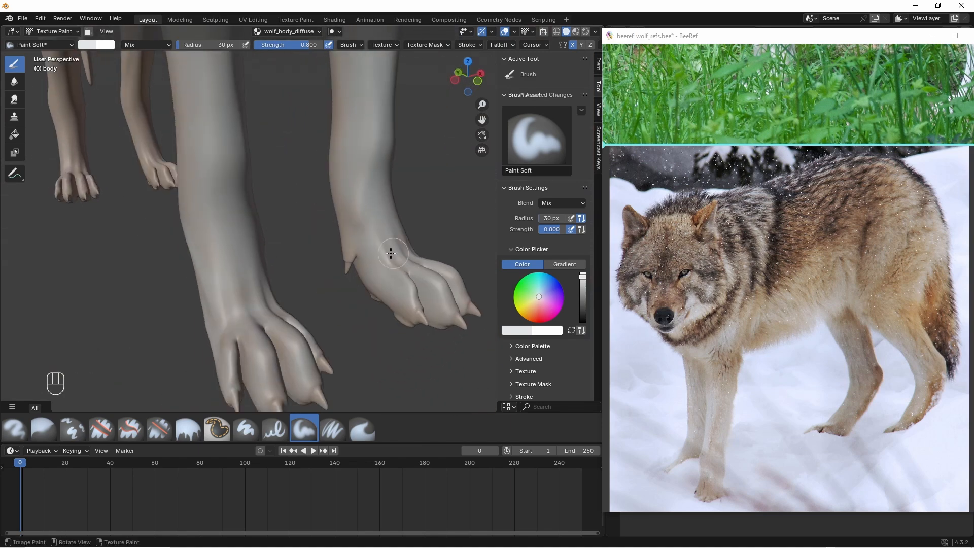
mouse_move(341, 189)
middle_down()
mouse_move(455, 180)
mouse_move(431, 188)
middle_up()
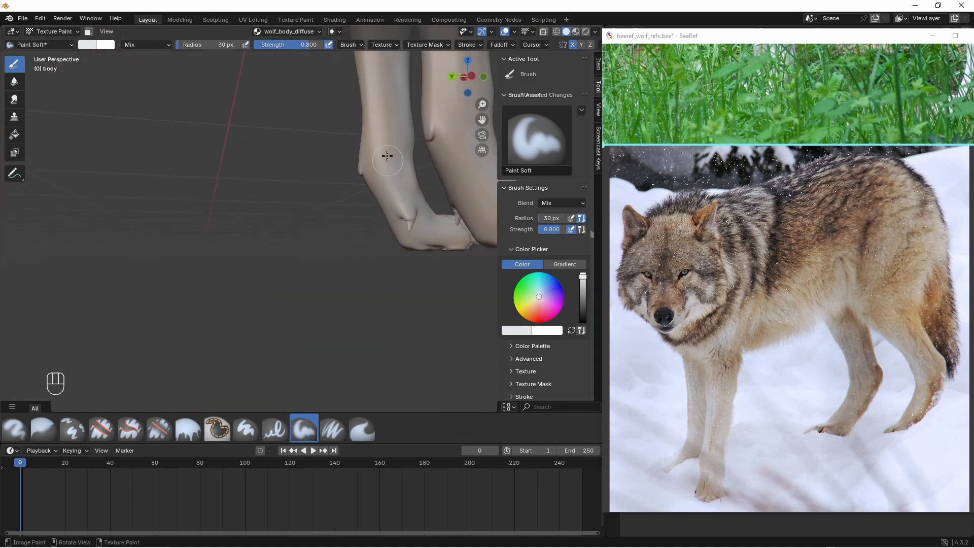
mouse_move(385, 140)
middle_down()
mouse_move(365, 192)
mouse_move(426, 203)
middle_up()
- Increase the brush radius to 50 px and paint the near-white color along the belly from the chest to the groin
mouse_move(387, 251)
middle_down()
mouse_move(236, 281)
mouse_move(293, 317)
middle_up()
mouse_move(359, 339)
middle_down()
mouse_move(256, 340)
mouse_move(272, 257)
mouse_move(327, 224)
middle_up()
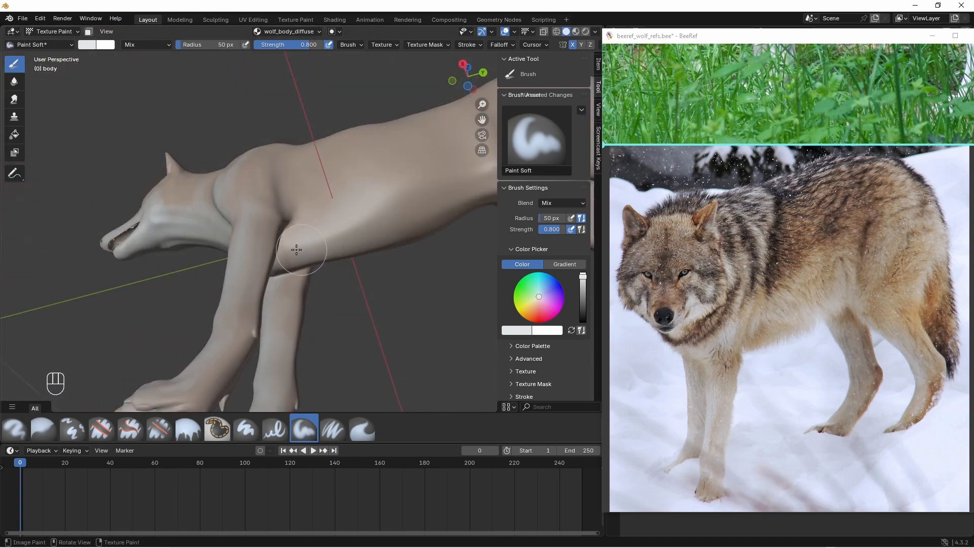
mouse_move(305, 242)
middle_down()
mouse_move(305, 213)
mouse_move(253, 250)
middle_up()
middle_drag(322, 249, 366, 227)
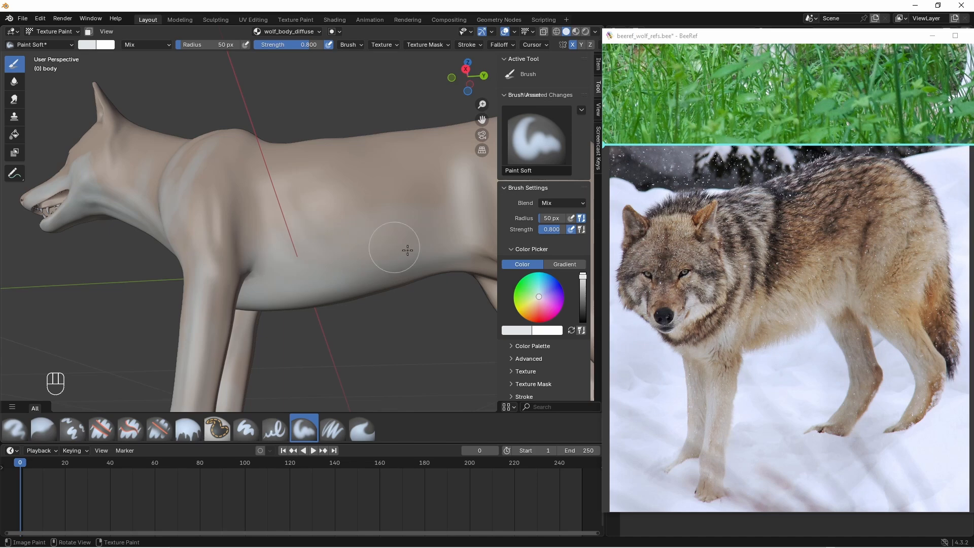
middle_drag(407, 250, 331, 229)
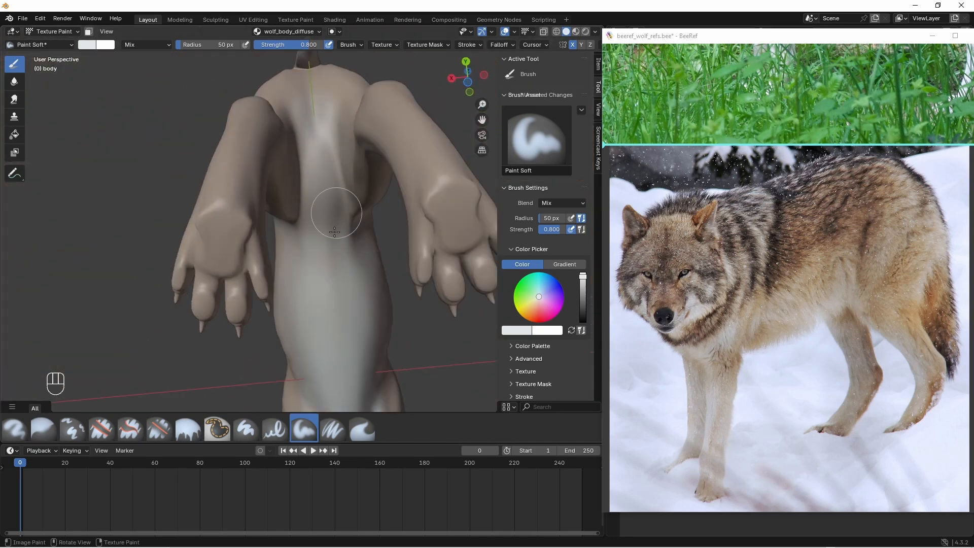
middle_drag(317, 141, 357, 348)
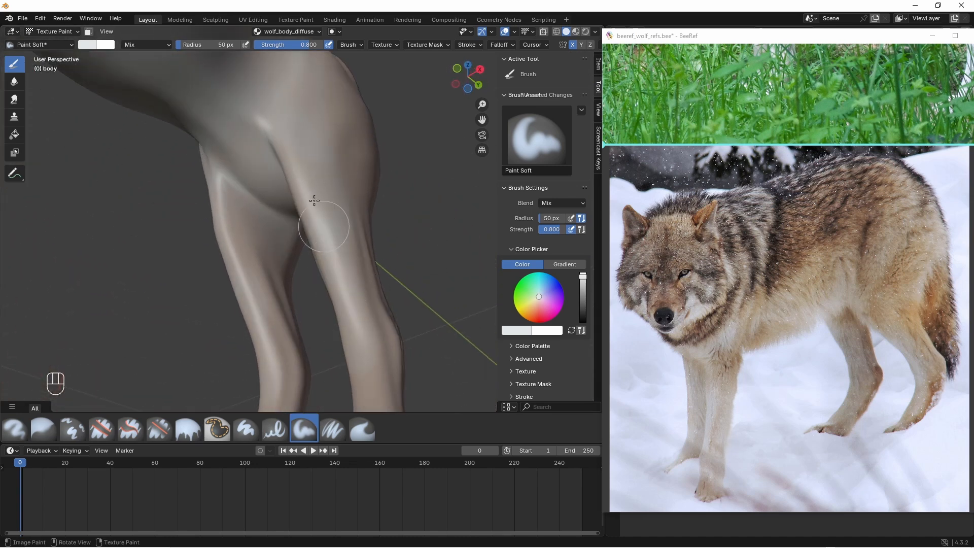
- Set the brush radius to 30 px and paint the near-white color down the lower hind legs to the paws
middle_drag(296, 165, 394, 215)
mouse_move(387, 379)
middle_down()
mouse_move(387, 265)
mouse_move(359, 279)
mouse_move(365, 331)
mouse_move(341, 333)
mouse_move(278, 247)
mouse_move(330, 284)
mouse_move(325, 224)
middle_up()
scroll(278, 247, down, 4)
scroll(325, 223, up, 3)
double_click(221, 44)
text(30)
key(Return)
middle_drag(351, 260, 322, 194)
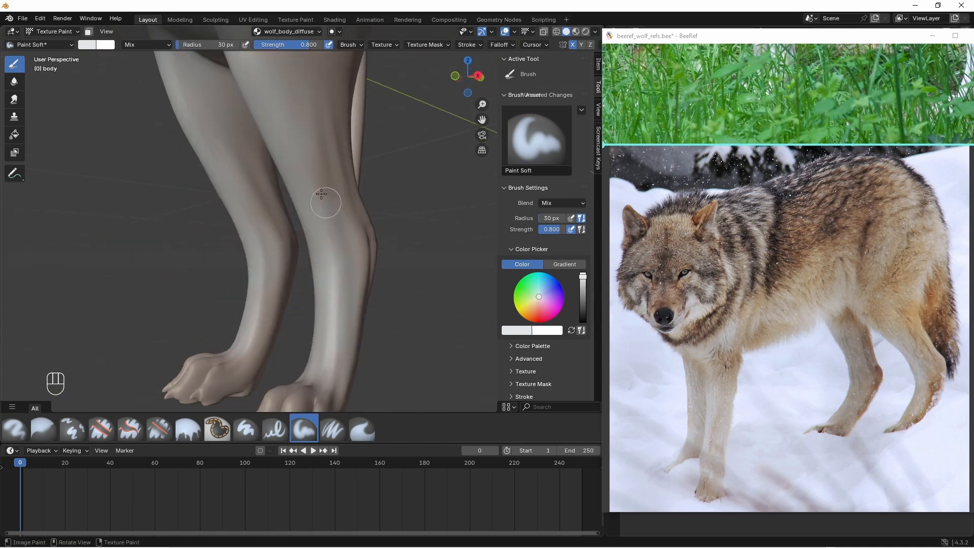
middle_drag(326, 154, 384, 286)
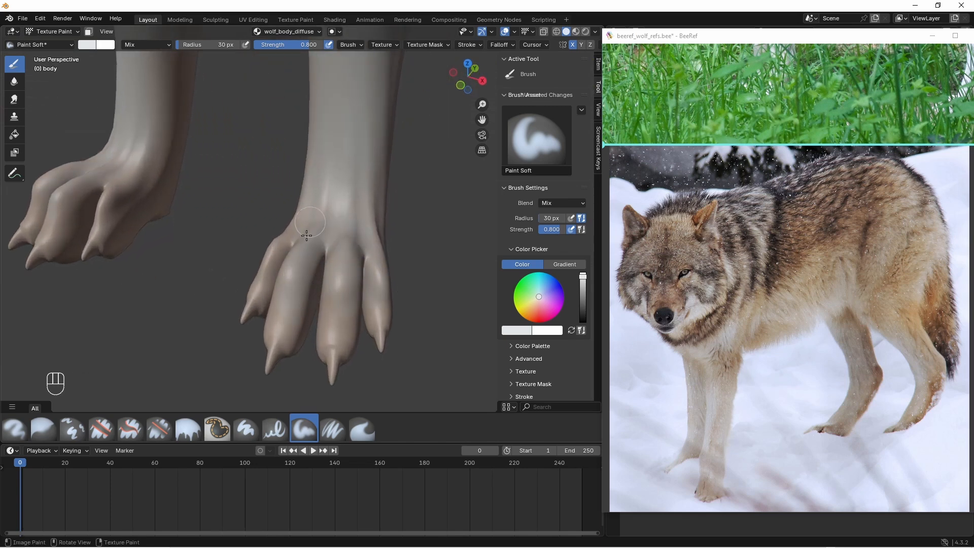
- Increase the brush radius to 40 px and paint the near-white color over the hind paw's top and sides
middle_drag(307, 236, 319, 261)
mouse_move(361, 303)
middle_down()
mouse_move(364, 234)
mouse_move(337, 244)
mouse_move(326, 283)
mouse_move(332, 251)
mouse_move(345, 269)
mouse_move(246, 213)
mouse_move(257, 183)
middle_up()
key(bracketright)
key(bracketright)
key(bracketright)
drag(296, 219, 279, 235)
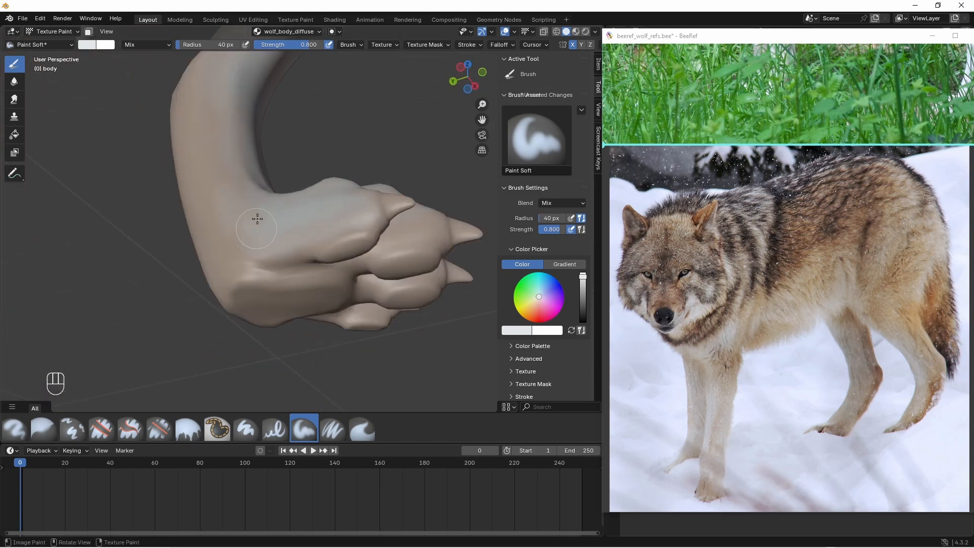
middle_drag(257, 218, 360, 191)
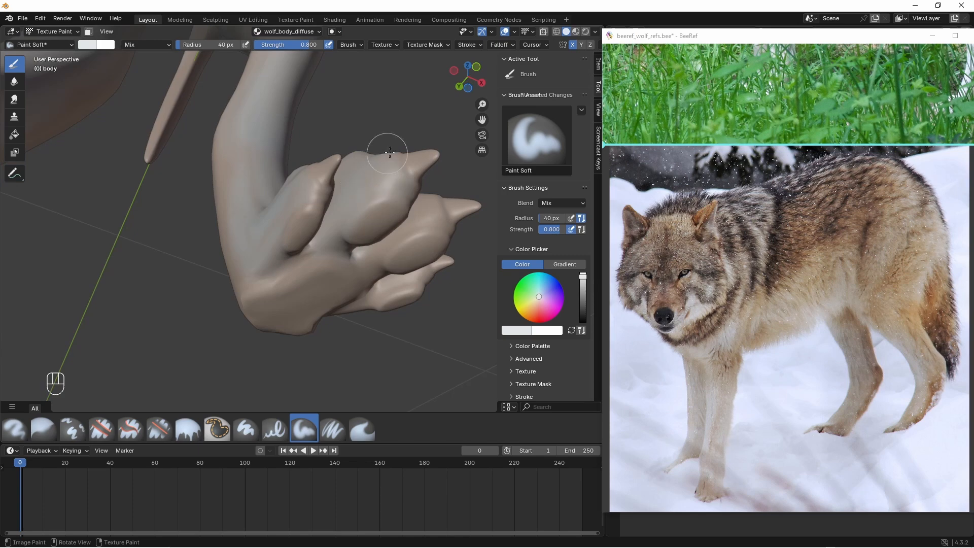
- Paint the near-white color between the hind paw's toes, around the pads and across the tops of the toes
middle_drag(390, 152, 288, 178)
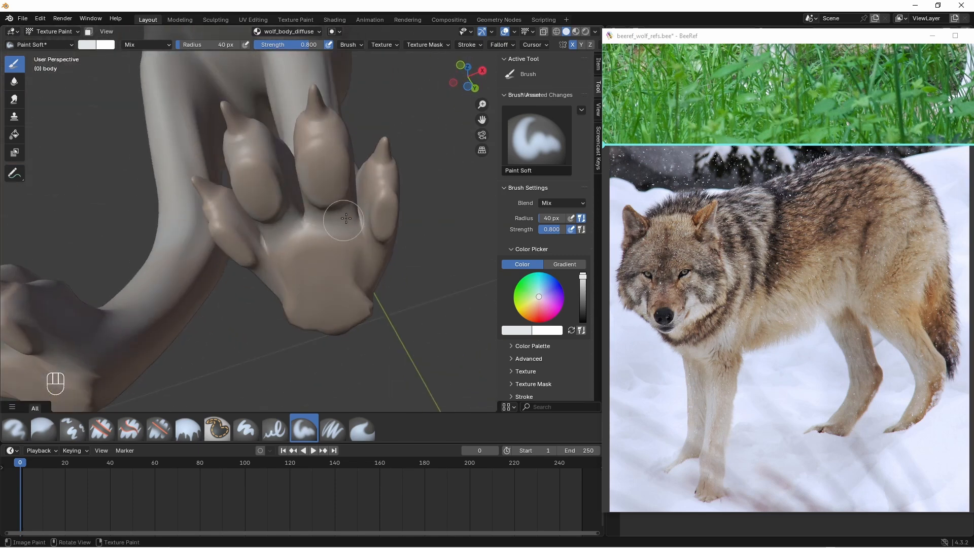
mouse_move(346, 219)
middle_down()
mouse_move(387, 211)
mouse_move(380, 245)
middle_up()
drag(374, 234, 376, 219)
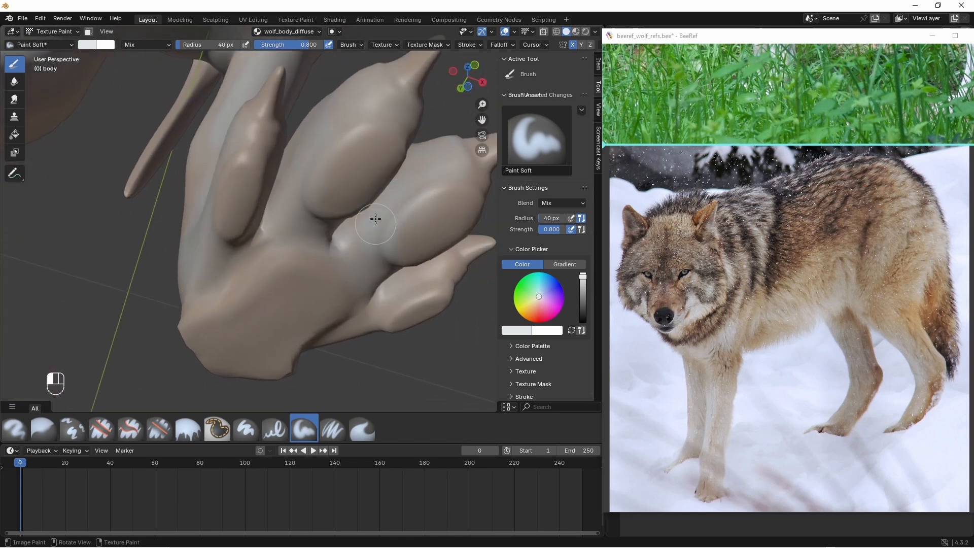
middle_drag(375, 219, 248, 246)
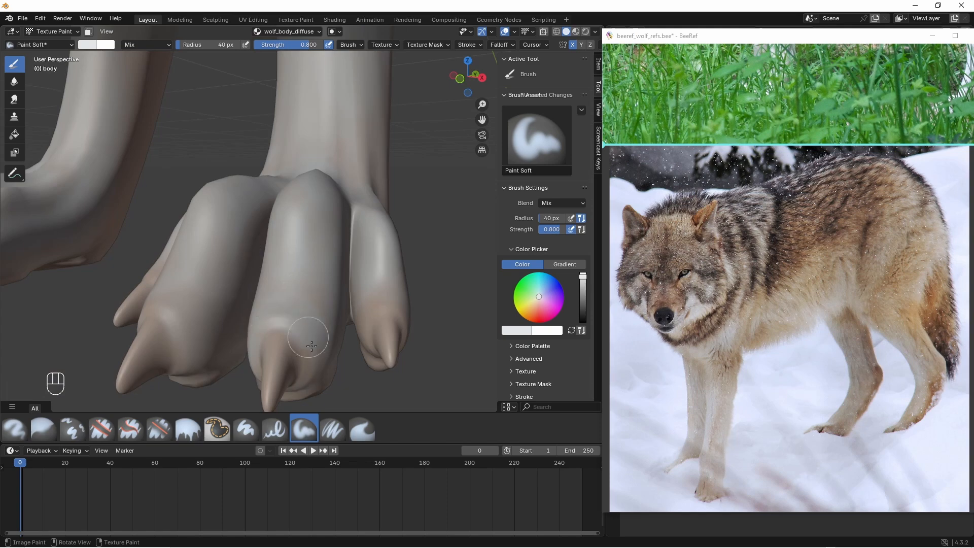
middle_drag(311, 346, 221, 286)
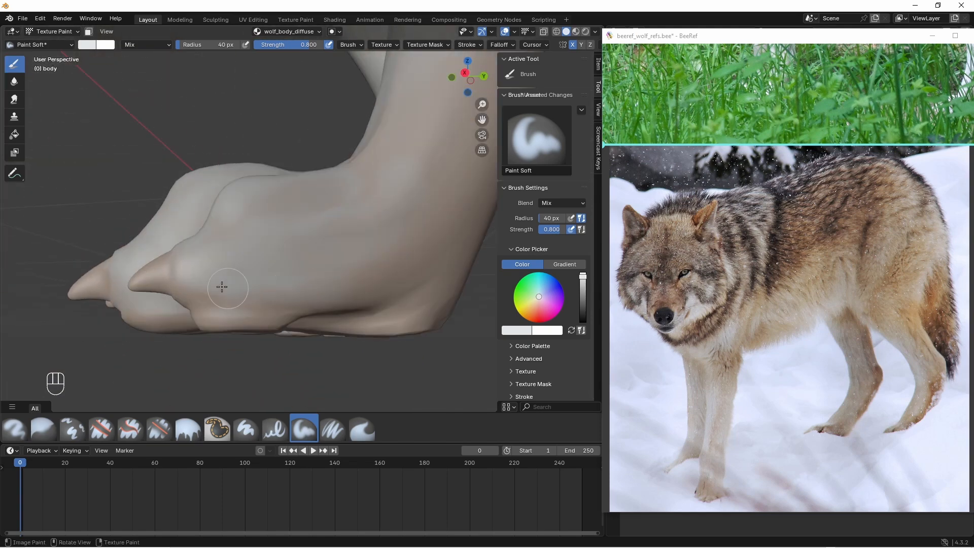
- Examine the near-white paint from the hind paws up to the whole wolf body
middle_drag(345, 236, 367, 269)
middle_drag(358, 231, 398, 256)
middle_drag(350, 345, 330, 309)
ctrl+middle_drag(350, 299, 318, 221)
shift+middle_drag(312, 178, 315, 265)
middle_drag(296, 219, 274, 182)
mouse_move(355, 173)
shift+middle_down()
mouse_move(365, 223)
mouse_move(348, 163)
shift+middle_up()
middle_drag(321, 222, 355, 243)
middle_drag(379, 299, 287, 319)
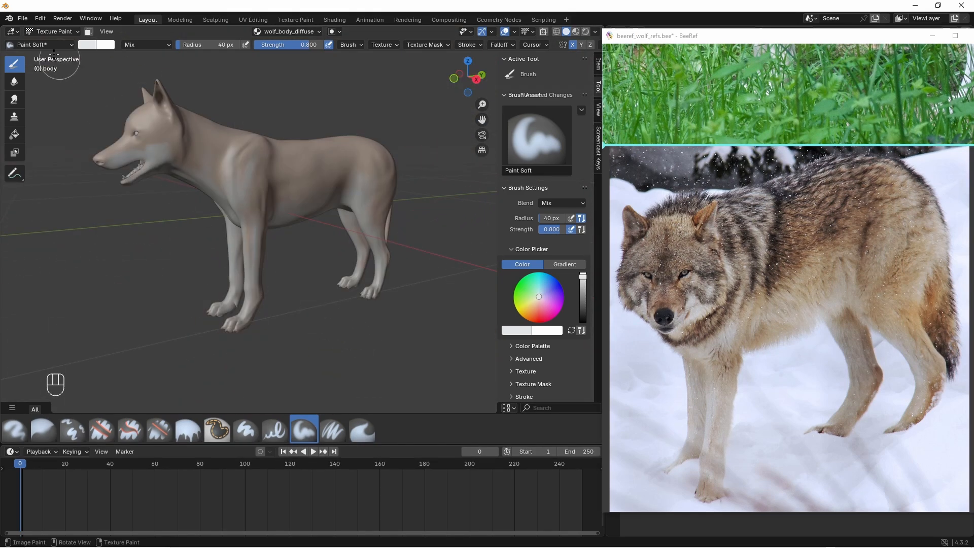
- Switch the 3D viewport to the UV Editor and display the whole wolf_body_diffuse image under the UV layout
click(15, 32)
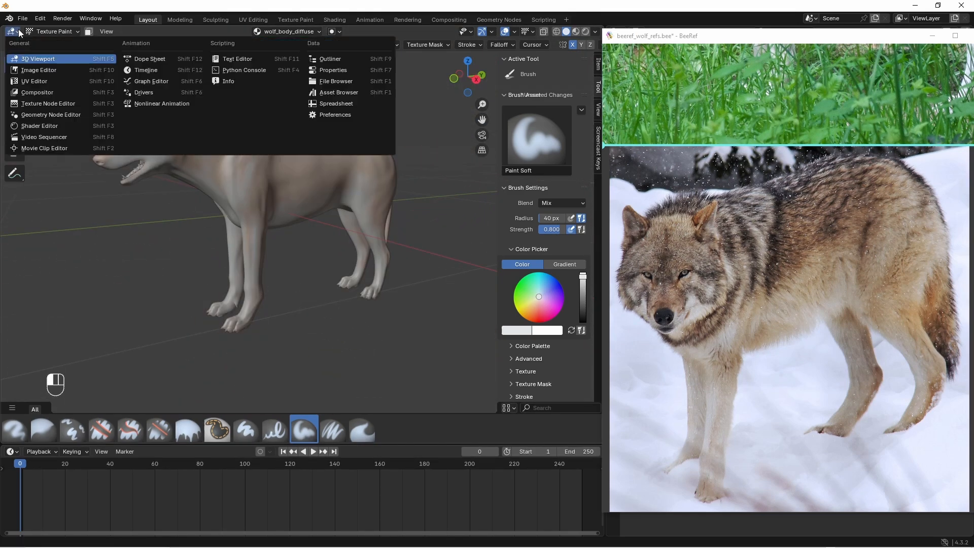
click(41, 81)
scroll(468, 319, up, 1)
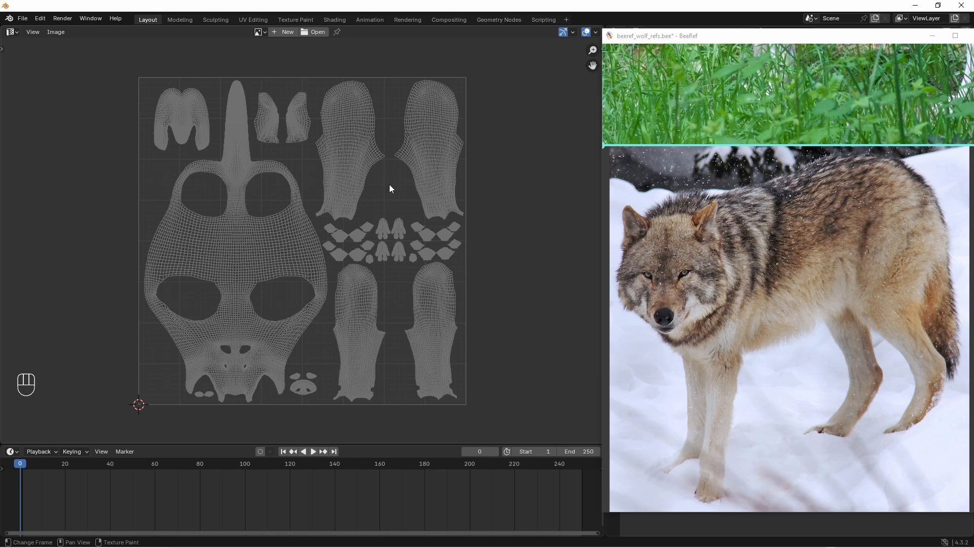
click(260, 32)
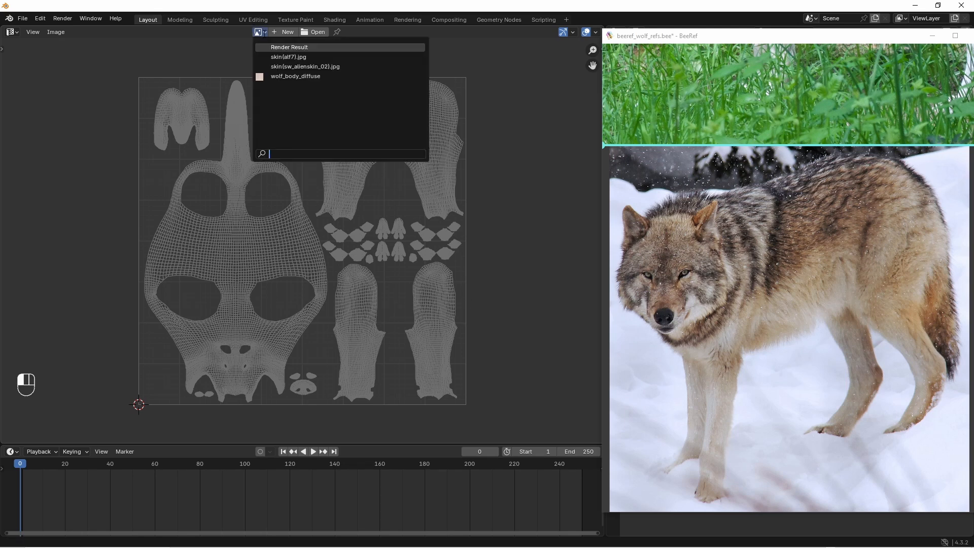
click(284, 77)
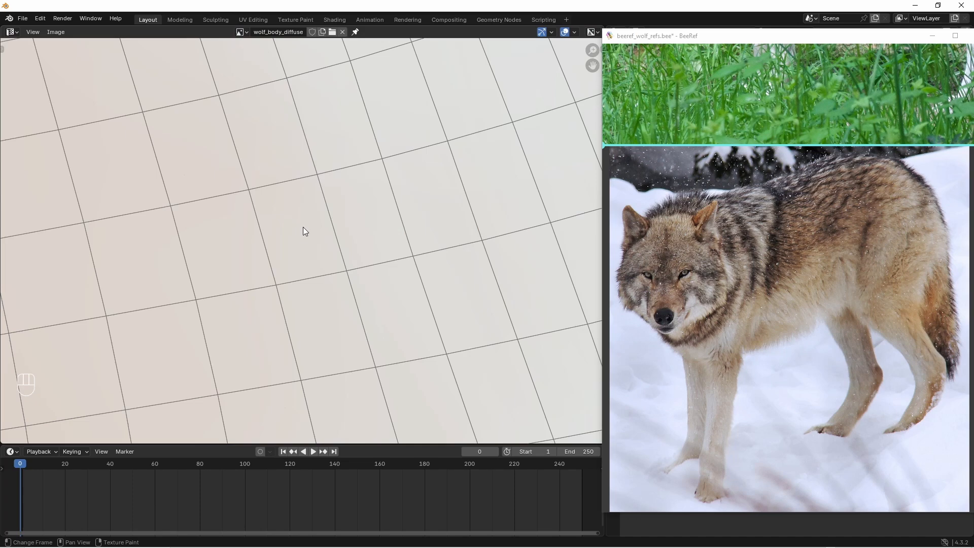
scroll(303, 231, down, 10)
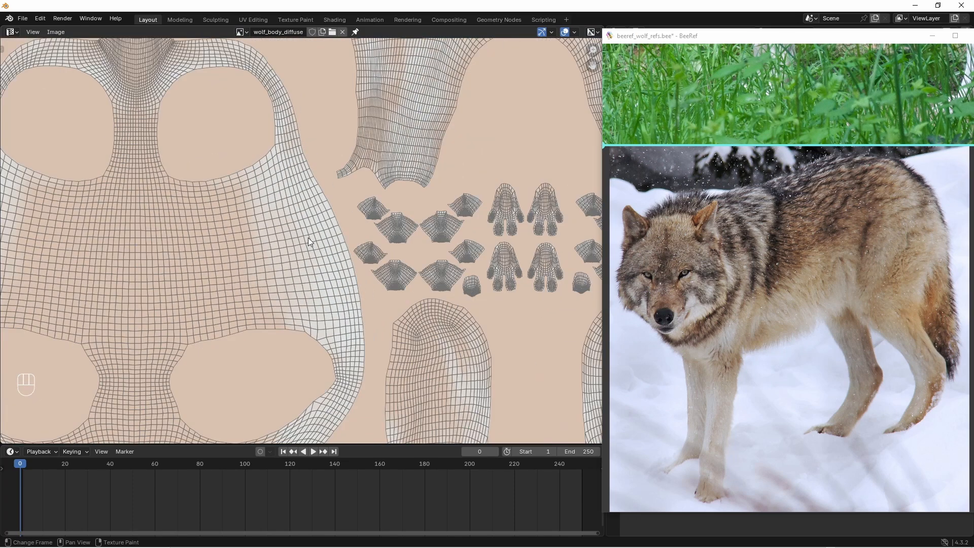
scroll(308, 237, down, 5)
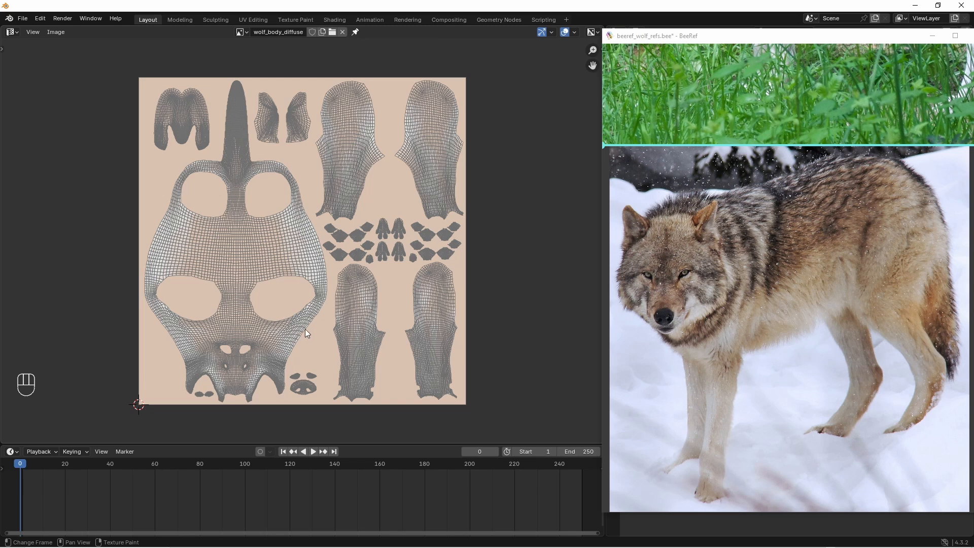
- Save the painted texture as the JPEG image wolf_body_diffuse.jpg and switch the editor back to the 3D Viewport
click(56, 33)
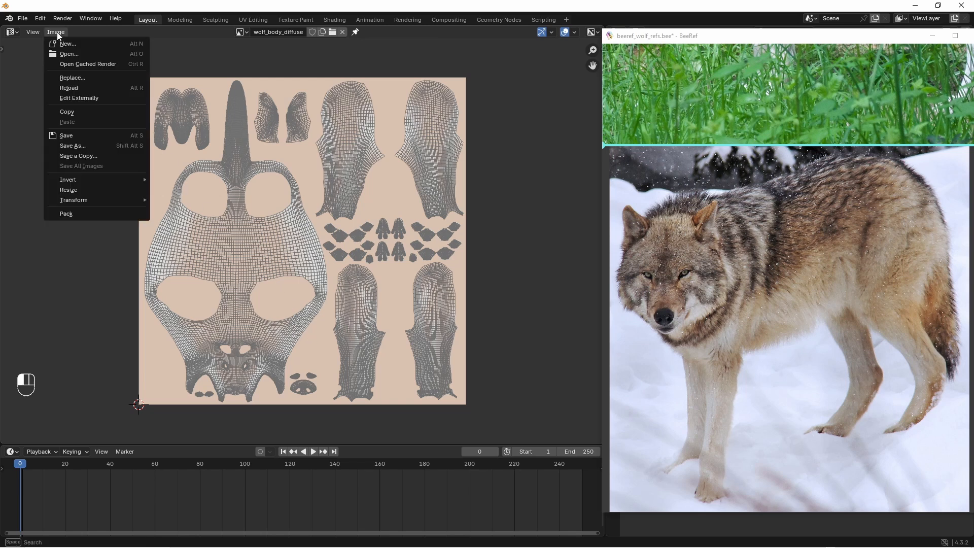
click(89, 145)
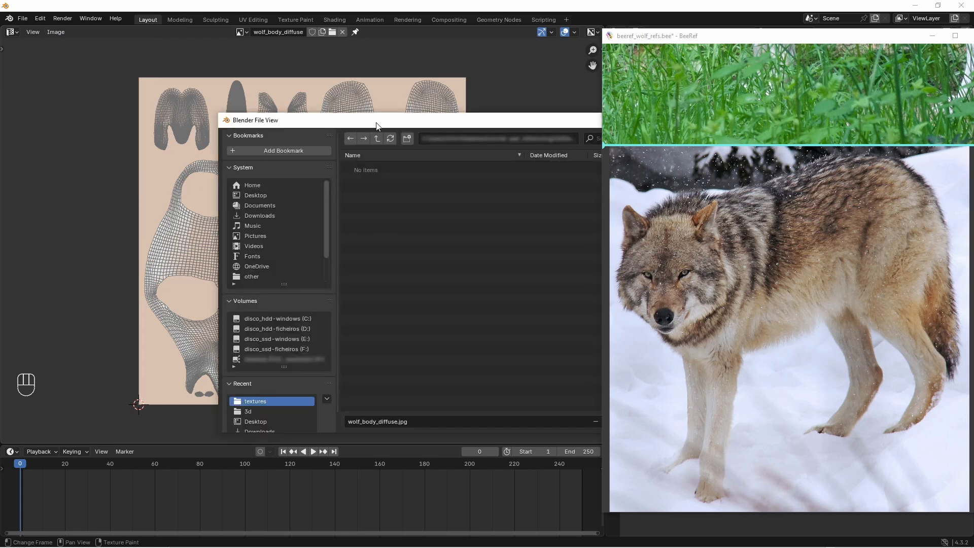
drag(376, 125, 178, 125)
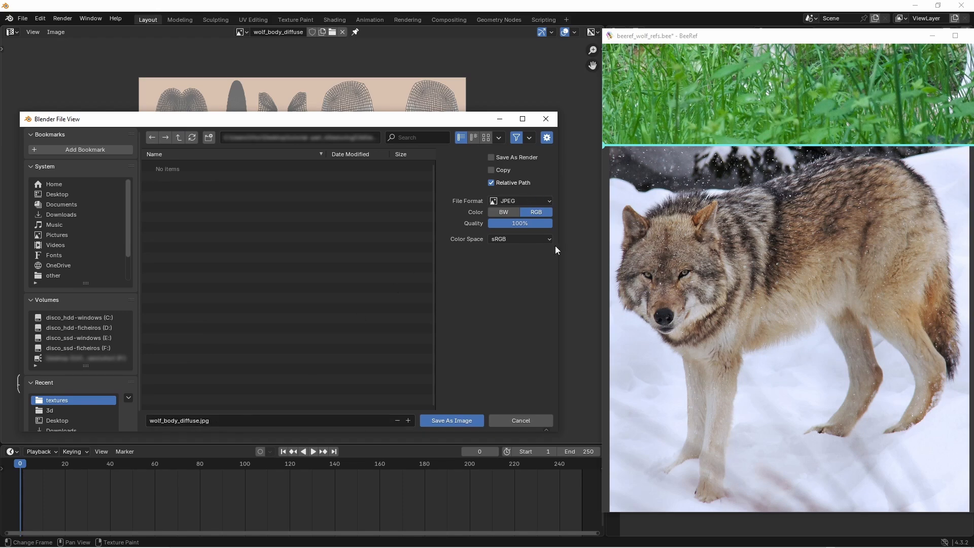
click(453, 421)
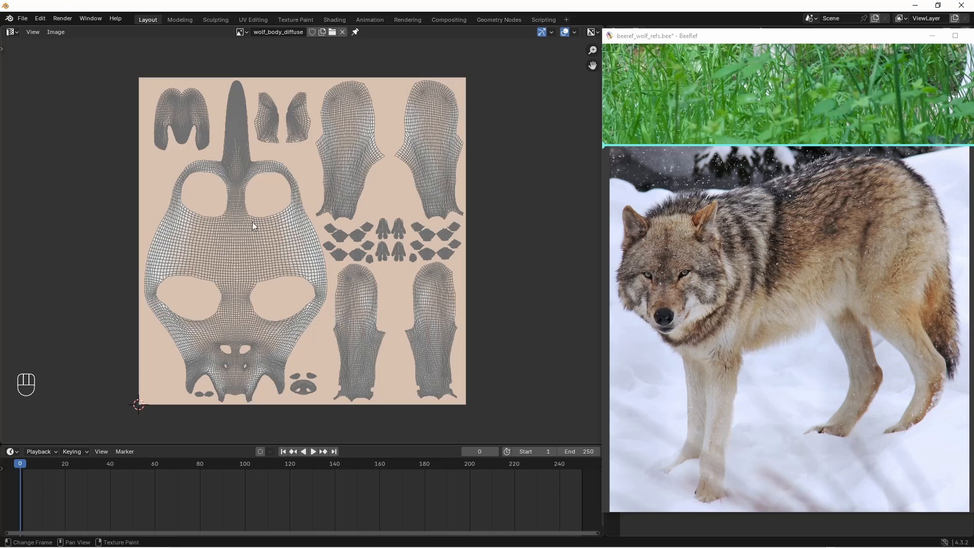
click(16, 32)
click(33, 60)
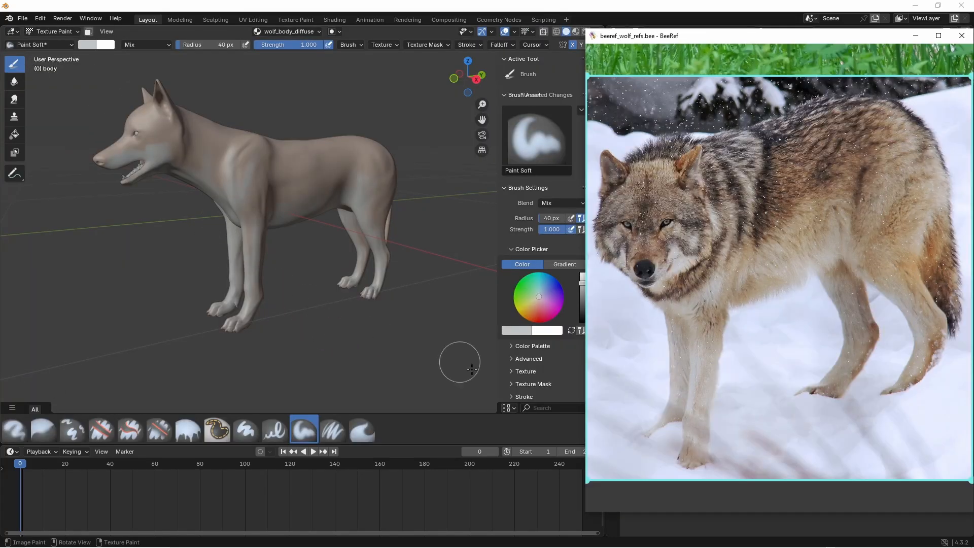
- In BeeRef, sample color #a38968 from the wolf's flank fur and narrow the window until it clears Blender's brush settings
right_click(763, 339)
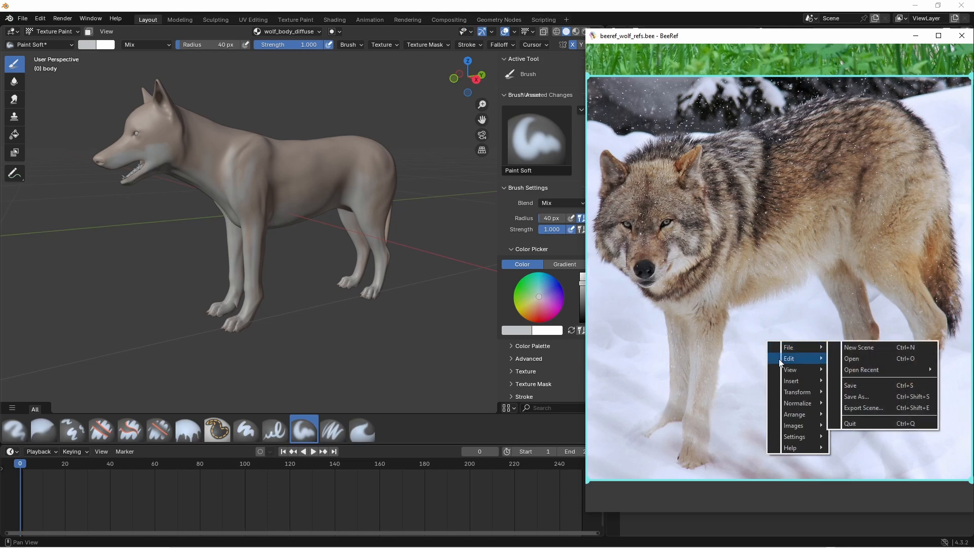
mouse_move(796, 425)
click(861, 463)
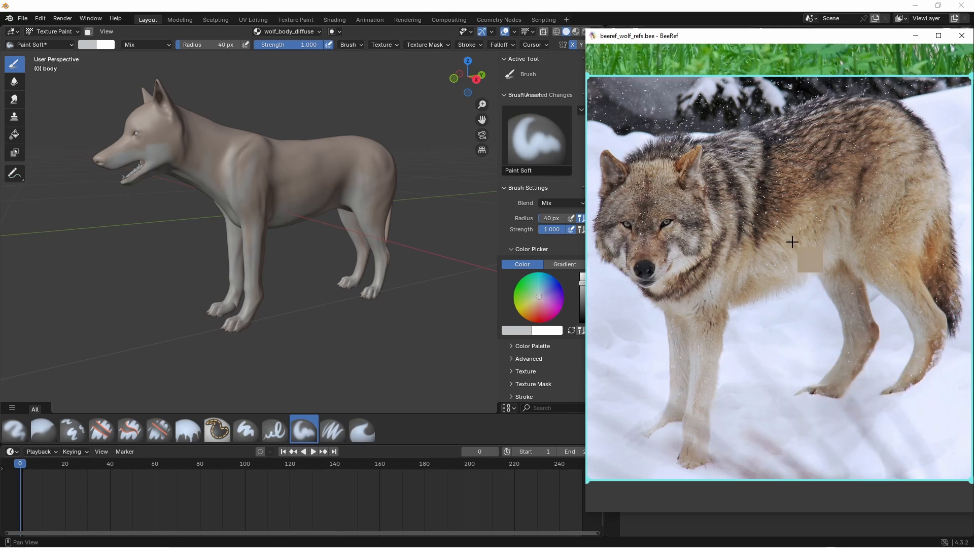
click(803, 223)
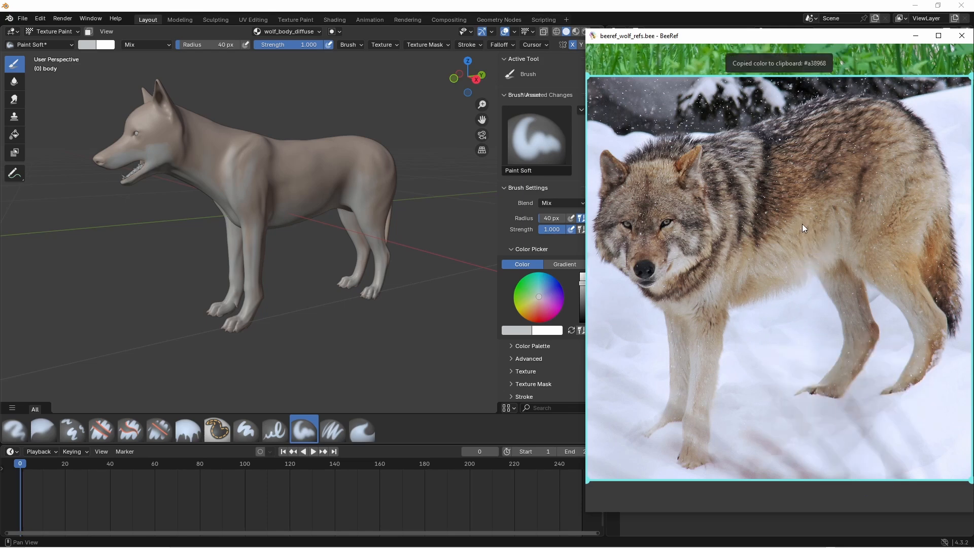
drag(587, 374, 602, 376)
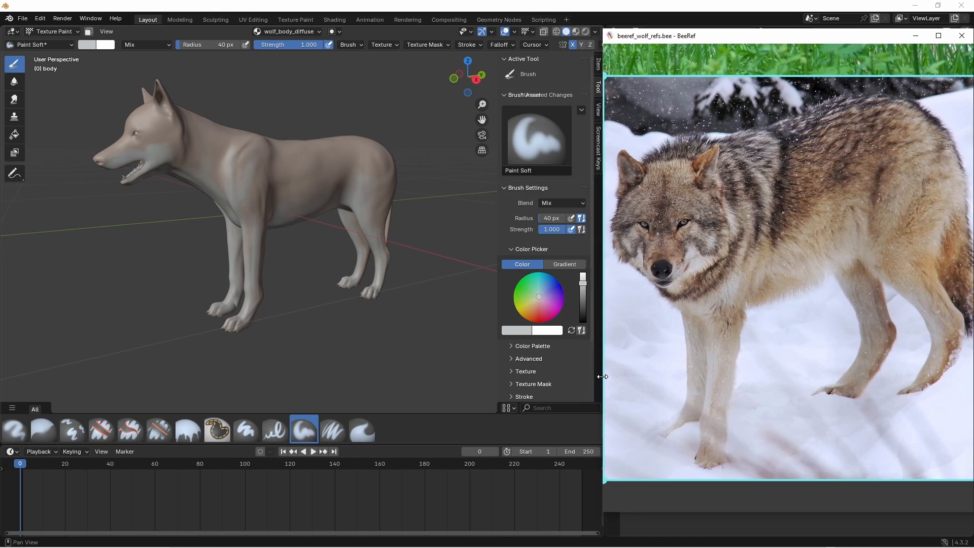
- Apply the sampled #A38968 to the brush and adjust it to a yellower tan with hue 0.122, saturation 0.439 and value 0.778
click(517, 330)
key(ctrl+v)
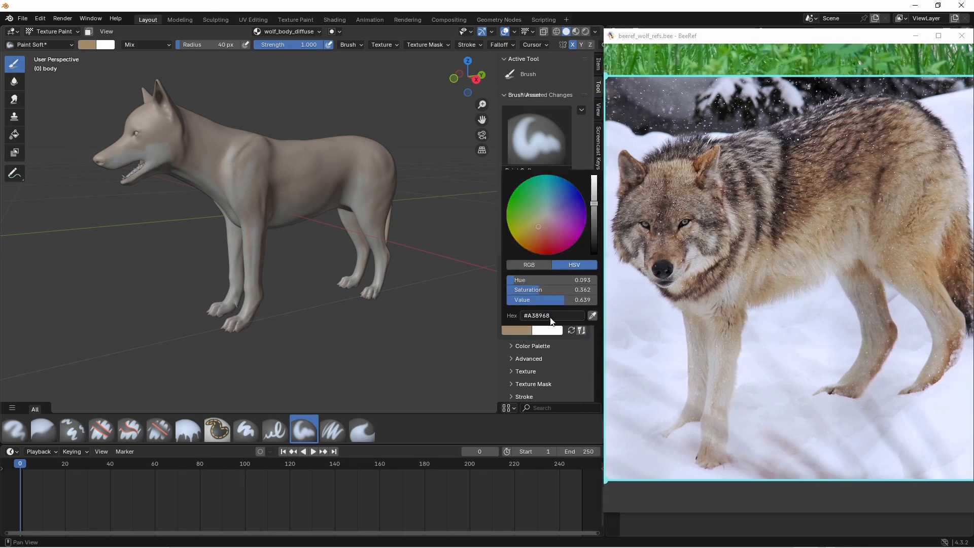
drag(595, 202, 598, 197)
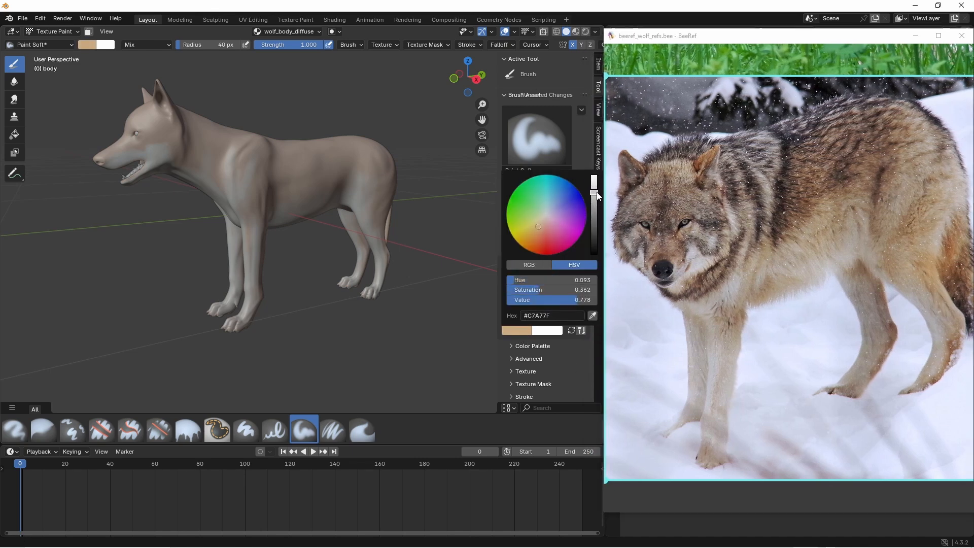
drag(537, 230, 534, 228)
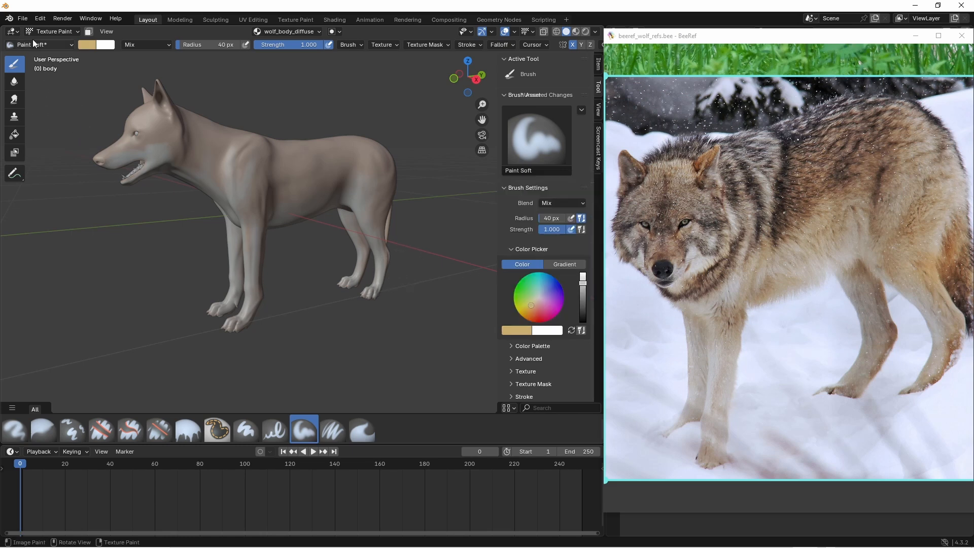
- Check the Orbit Around Selection setting in the navigation preferences
click(40, 18)
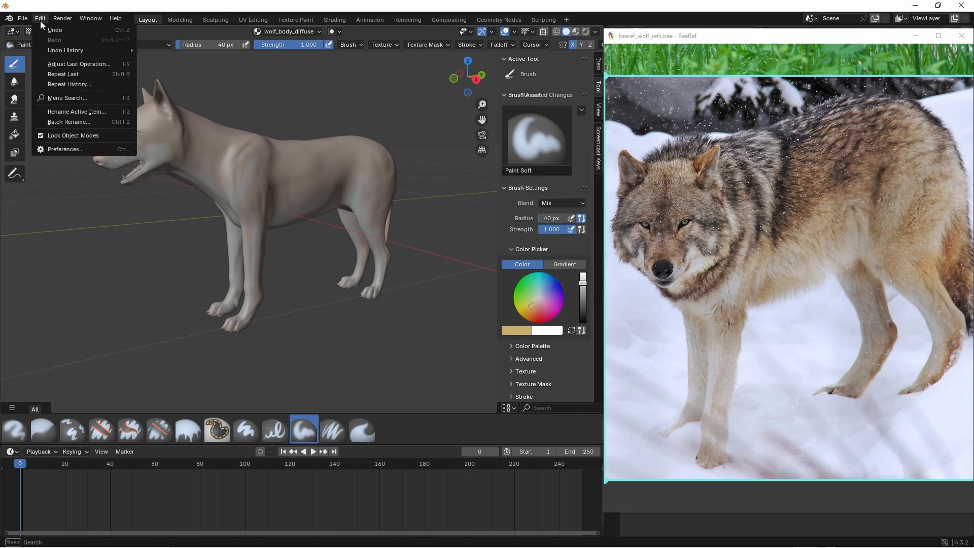
click(69, 149)
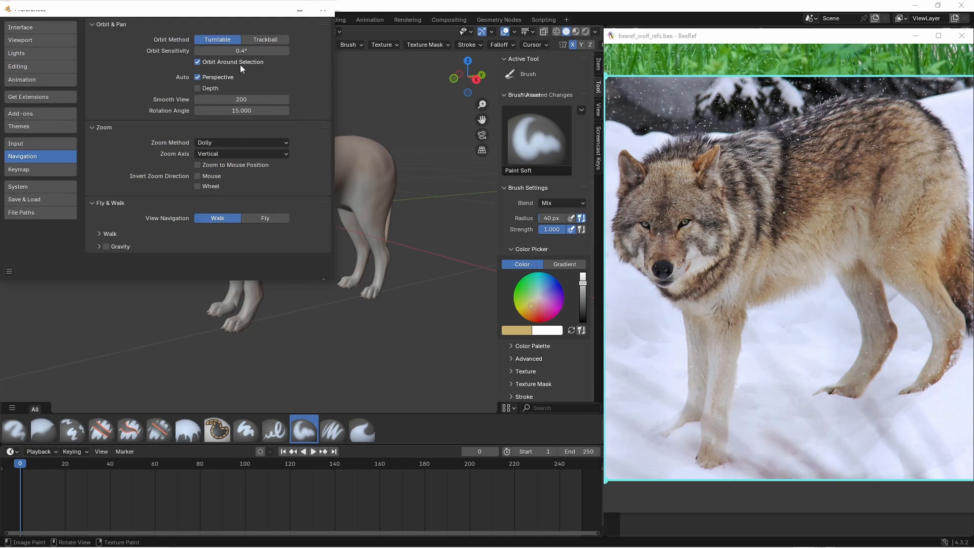
click(324, 9)
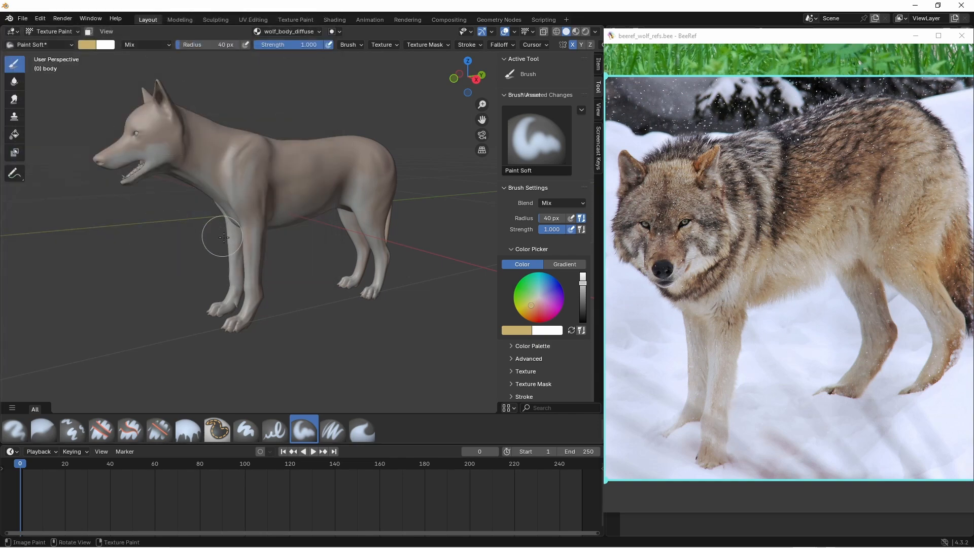
- Reduce the brush strength to 0.719 and paint the tan color over the neck and the side behind the shoulder
middle_drag(228, 223, 252, 222)
shift+middle_drag(227, 179, 343, 235)
middle_drag(406, 283, 375, 209)
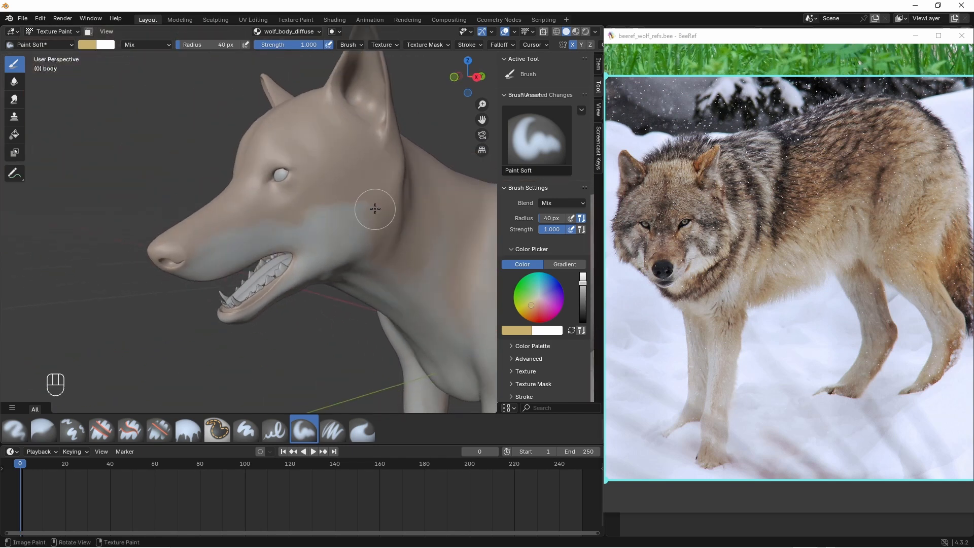
drag(301, 43, 282, 45)
middle_drag(391, 236, 378, 243)
shift+middle_drag(423, 265, 246, 210)
shift+middle_drag(426, 314, 296, 237)
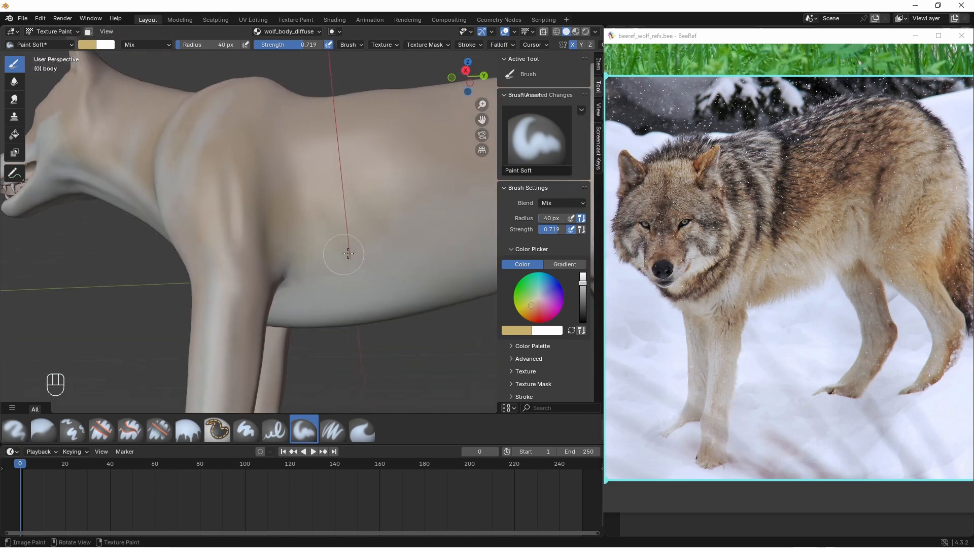
- Set the brush radius to 50 px and paint the tan color along the flank and down the hind thigh
middle_drag(348, 253, 385, 229)
drag(406, 211, 392, 210)
shift+middle_drag(457, 215, 312, 233)
drag(203, 46, 193, 44)
mouse_move(235, 233)
middle_down()
mouse_move(192, 251)
mouse_move(288, 222)
mouse_move(370, 137)
mouse_move(341, 191)
mouse_move(374, 223)
middle_up()
click(218, 44)
text(30)
key(Return)
click(218, 44)
text(50)
key(Return)
drag(359, 182, 334, 323)
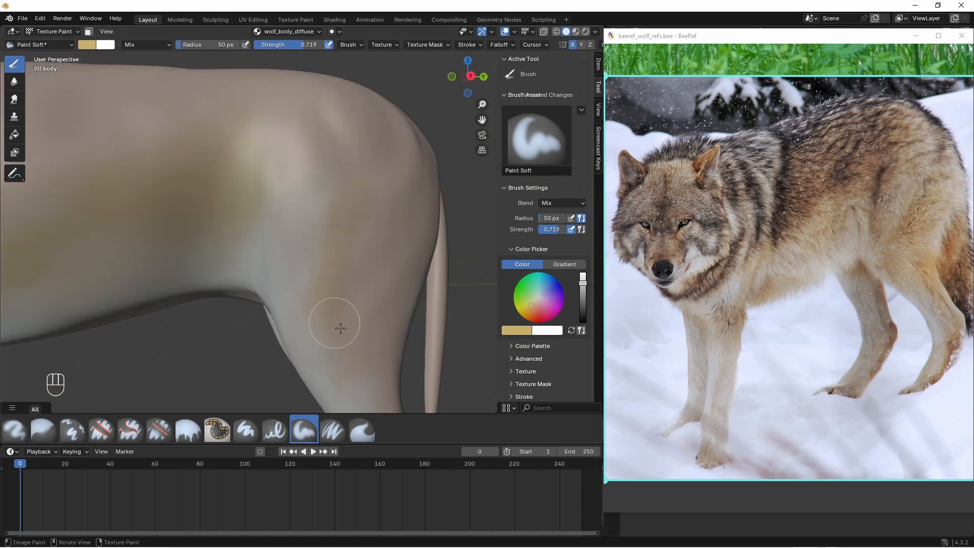
- Reduce the brush radius to 30 px and build up the tan color on the lower thigh and the haunch
middle_drag(340, 328, 171, 250)
middle_drag(313, 153, 250, 270)
scroll(282, 162, up, 3)
key(f)
click(295, 175)
drag(304, 205, 315, 253)
drag(279, 198, 305, 248)
middle_drag(316, 144, 237, 223)
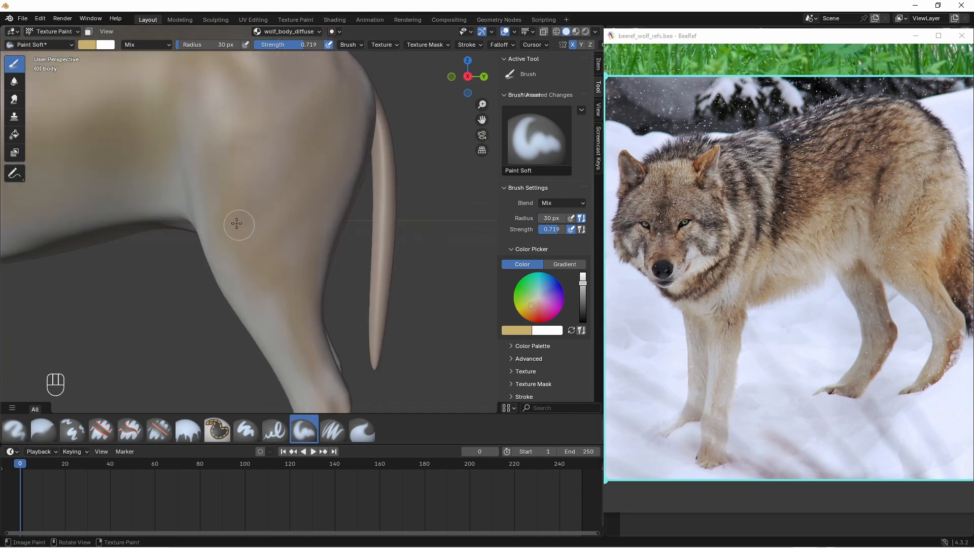
scroll(337, 124, up, 2)
shift+middle_drag(265, 163, 287, 256)
scroll(339, 121, up, 1)
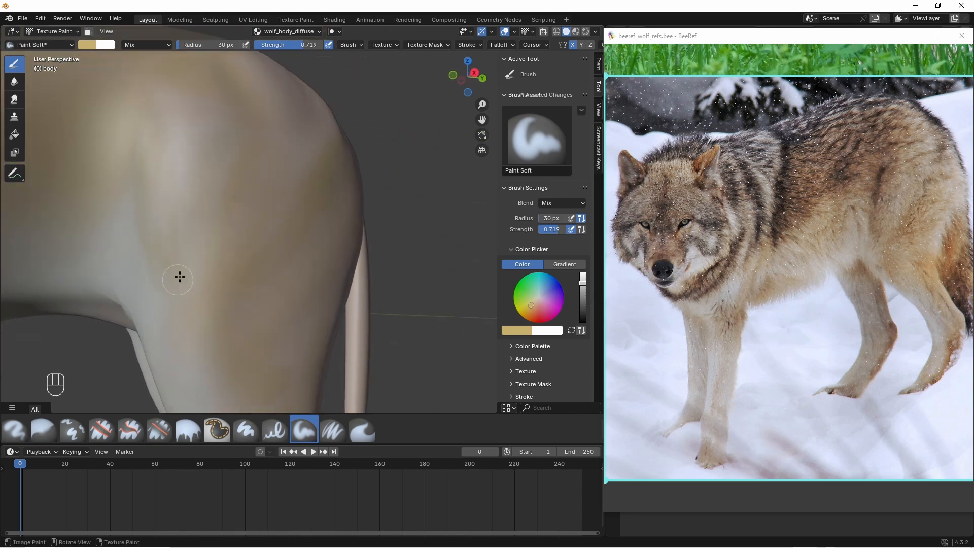
- Paint the tan color down the backs of the hind legs and over the hocks
mouse_move(191, 330)
shift+middle_down()
mouse_move(214, 222)
mouse_move(223, 224)
shift+middle_up()
middle_drag(200, 228, 228, 230)
scroll(228, 236, down, 2)
drag(274, 137, 275, 163)
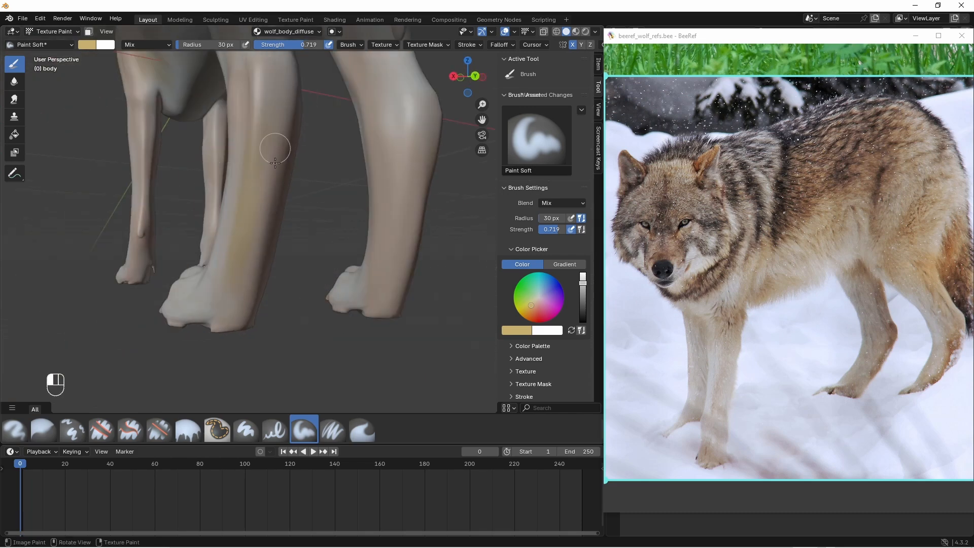
middle_drag(385, 175, 291, 196)
mouse_move(386, 132)
middle_down()
mouse_move(323, 118)
mouse_move(303, 95)
mouse_move(181, 228)
middle_up()
middle_drag(215, 168, 61, 160)
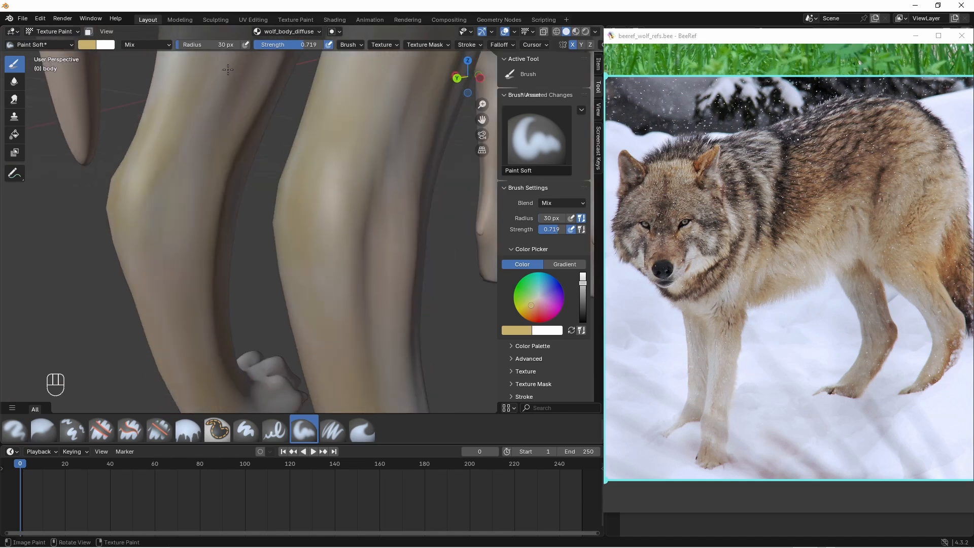
- Spread the tan color across the upper side of the torso between the shoulder and the haunch
scroll(153, 167, down, 5)
middle_drag(152, 172, 264, 192)
shift+middle_drag(254, 203, 310, 284)
middle_drag(157, 180, 190, 184)
middle_drag(292, 147, 298, 173)
ctrl+middle_drag(298, 173, 299, 218)
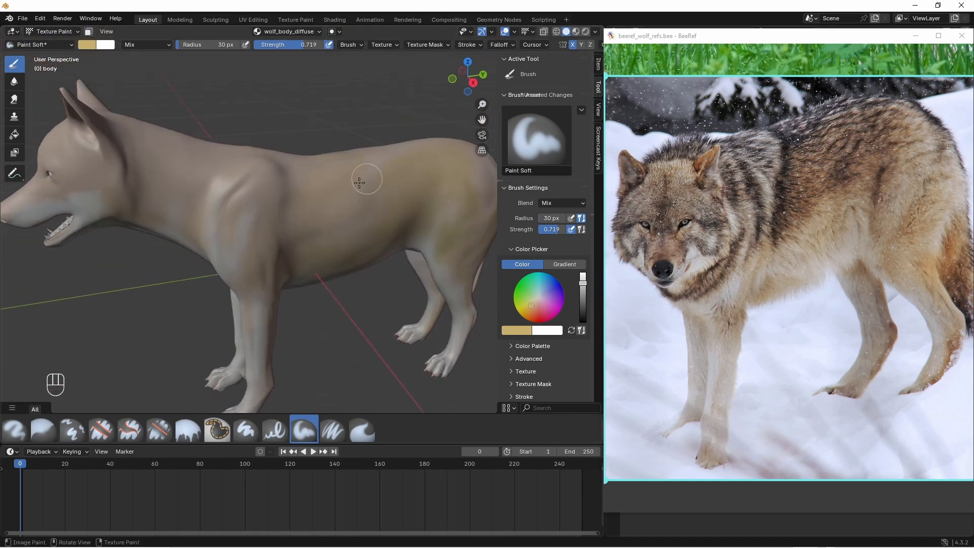
- Paint the tan color over the backs of the ears and the fur just behind them
middle_drag(371, 167, 121, 223)
ctrl+middle_drag(121, 223, 211, 344)
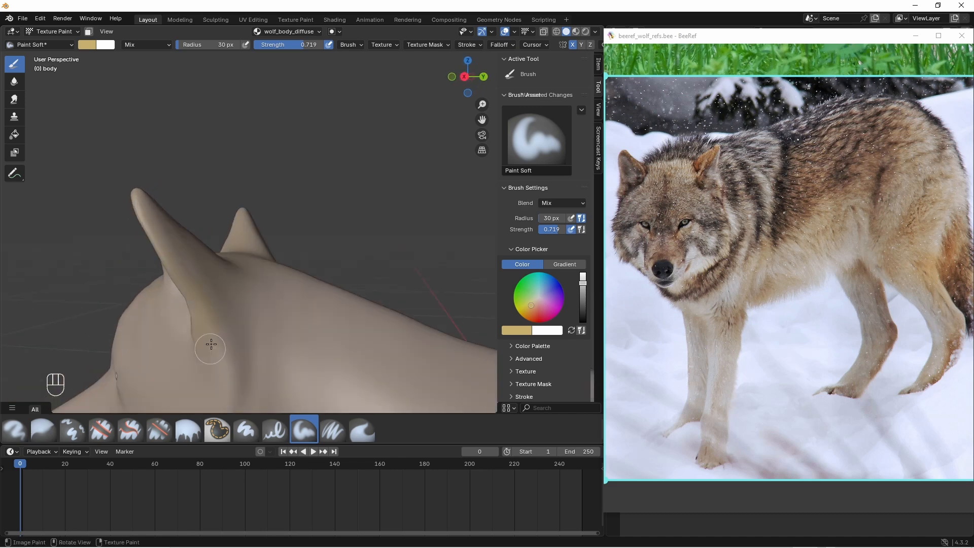
middle_drag(215, 281, 126, 302)
- Paint the tan color around the eyes, along the bridge of the muzzle and behind the pale cheek patch
middle_drag(183, 280, 216, 228)
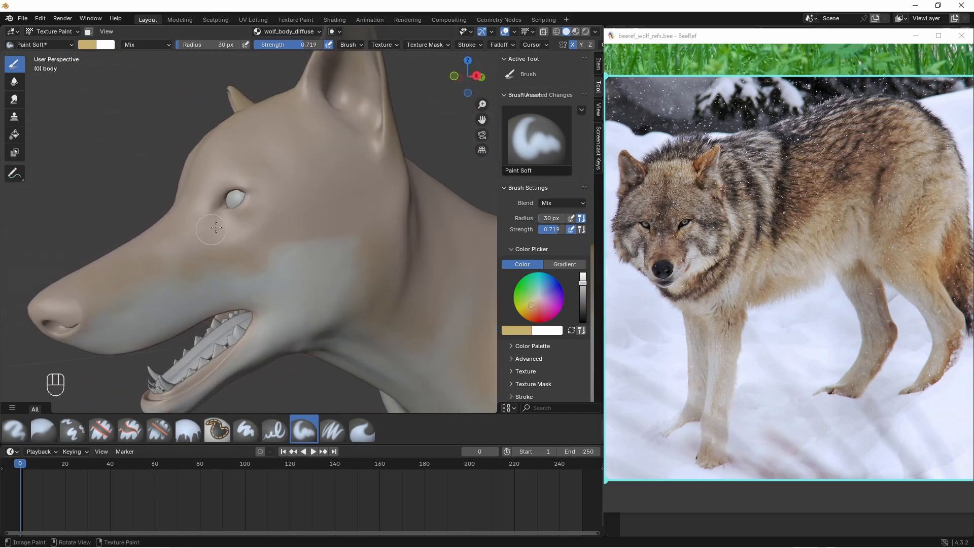
middle_drag(232, 181, 265, 190)
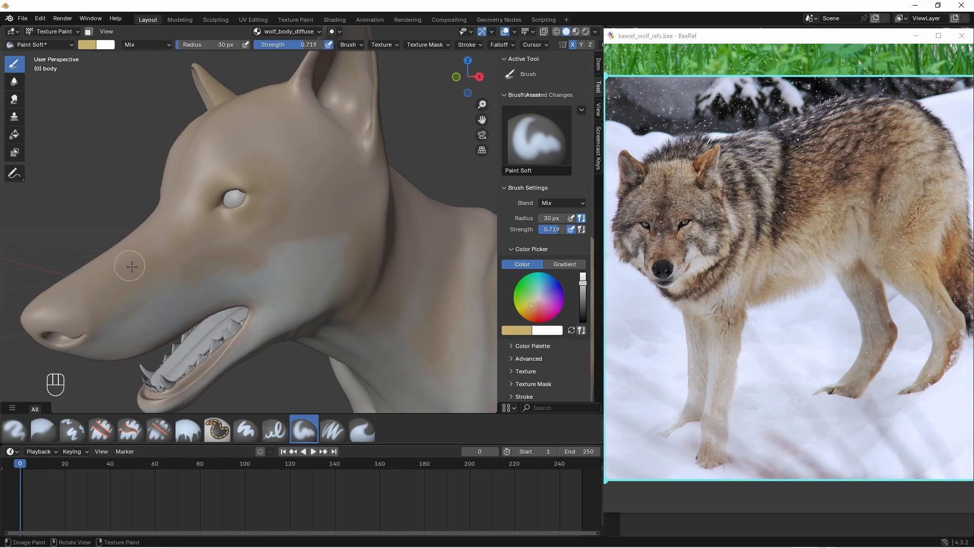
middle_drag(132, 267, 355, 204)
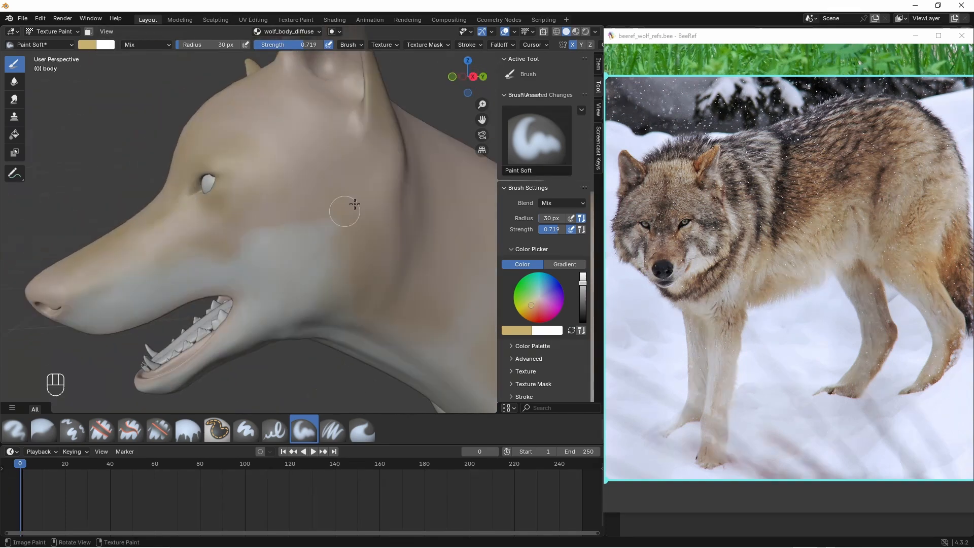
middle_drag(356, 142, 333, 245)
middle_drag(340, 286, 341, 246)
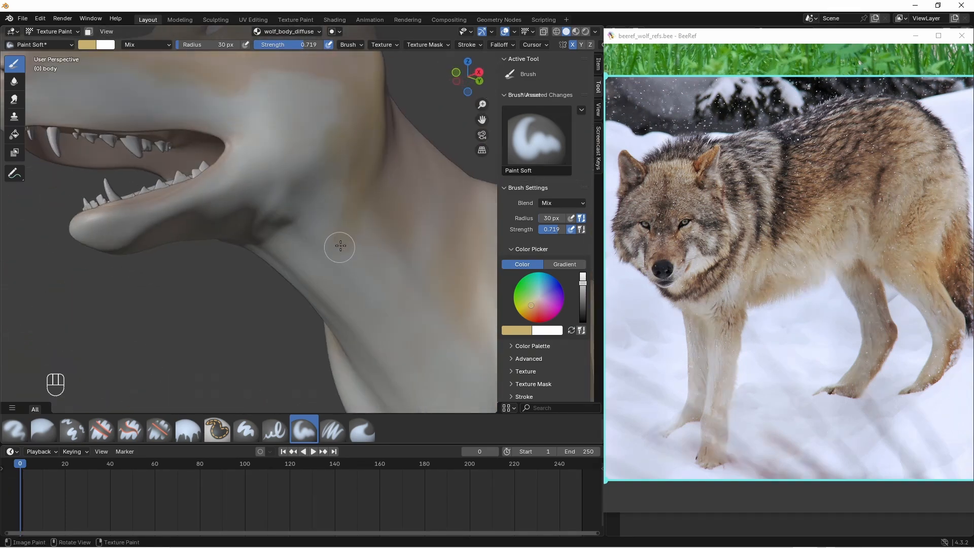
- Paint the tan color over the side of the neck, the shoulder and the upper front leg
middle_drag(412, 173, 404, 252)
scroll(401, 248, down, 2)
shift+middle_drag(407, 159, 310, 88)
middle_drag(290, 243, 307, 250)
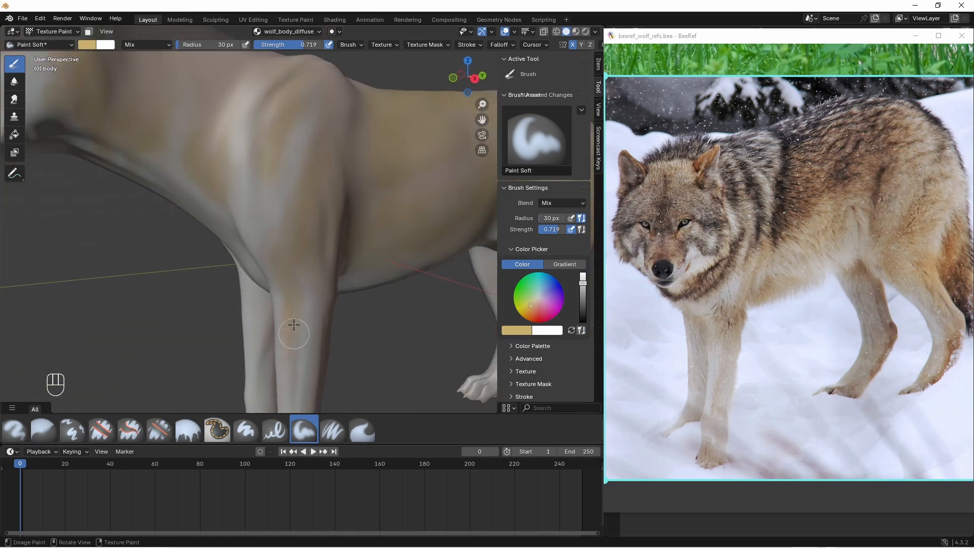
middle_drag(293, 325, 350, 290)
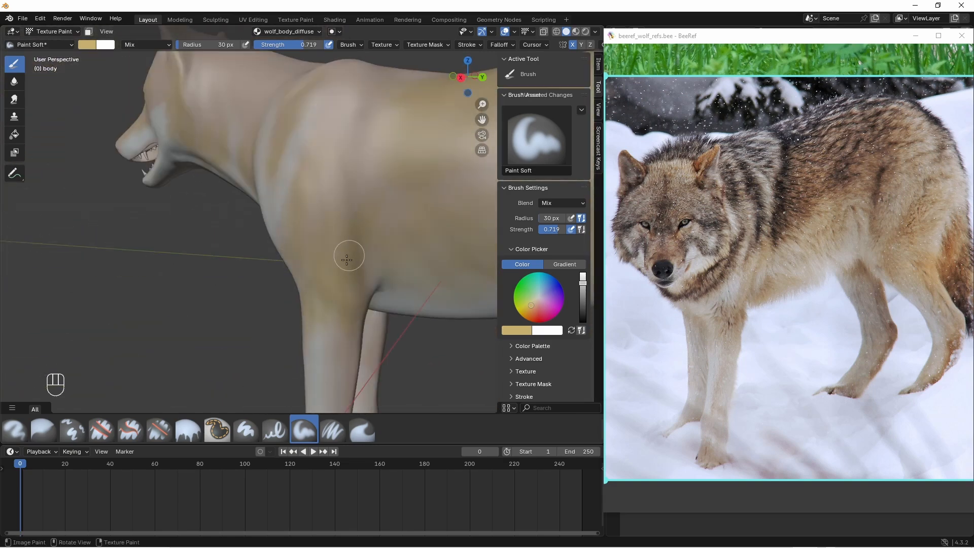
shift+middle_drag(432, 256, 318, 275)
scroll(239, 182, down, 5)
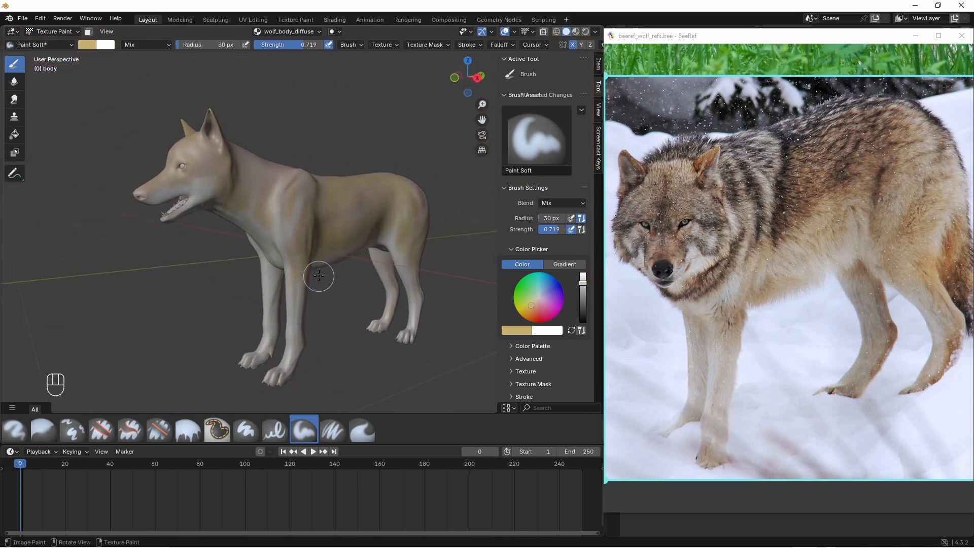
- Sample the brown #927259 from the fur on the reference wolf's back and set it as the brush color
right_click(815, 189)
mouse_move(845, 274)
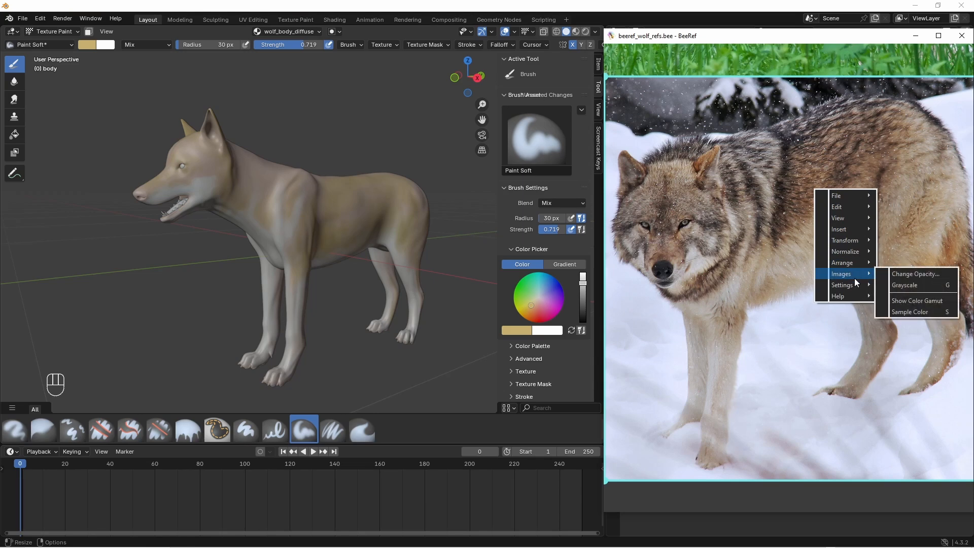
click(903, 312)
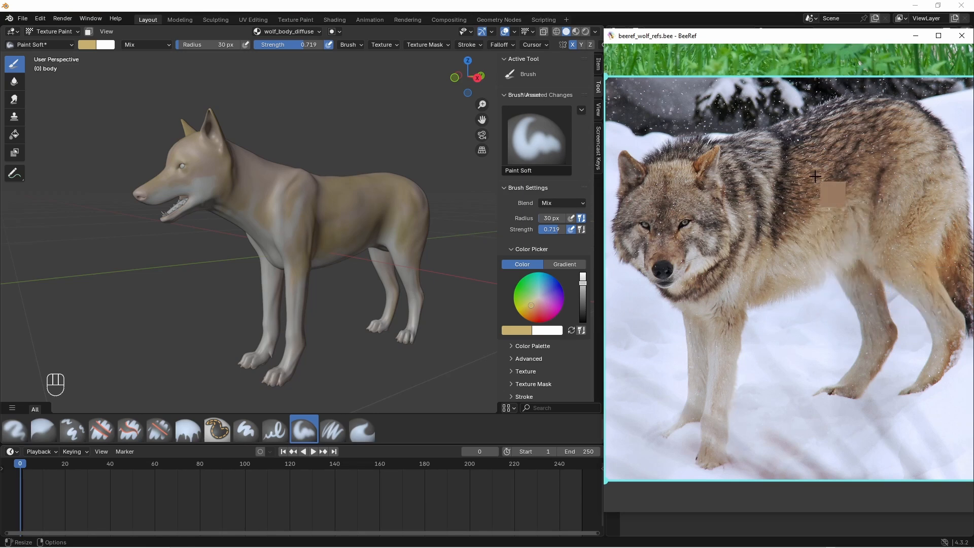
click(815, 176)
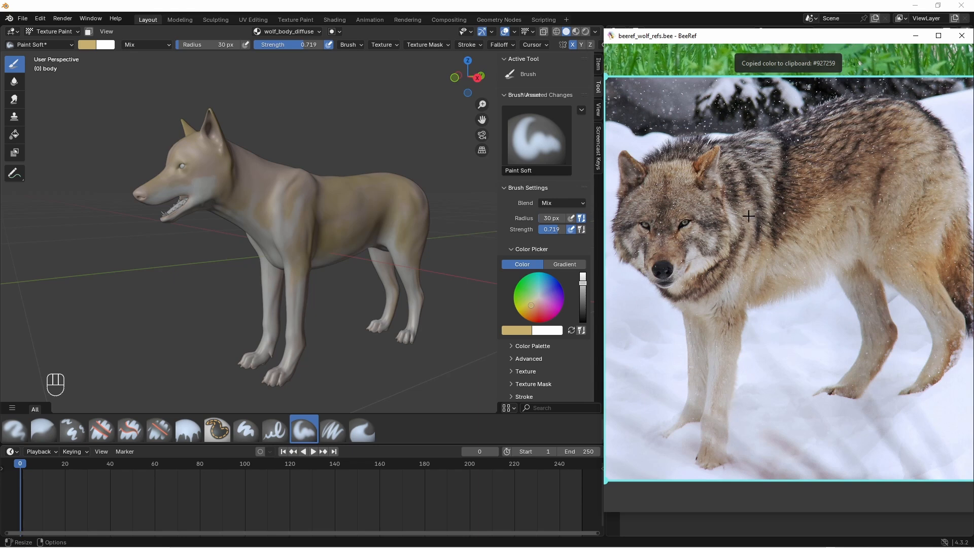
click(526, 331)
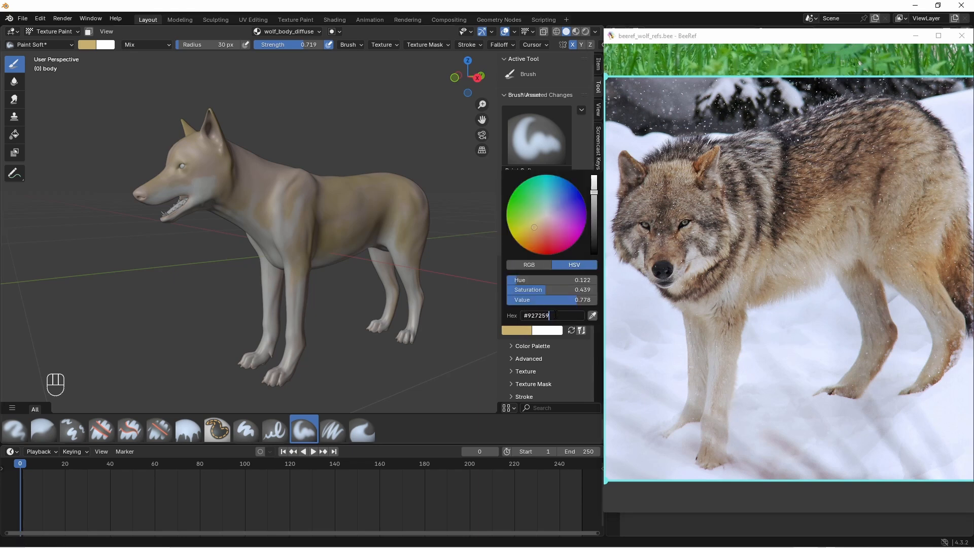
key(Return)
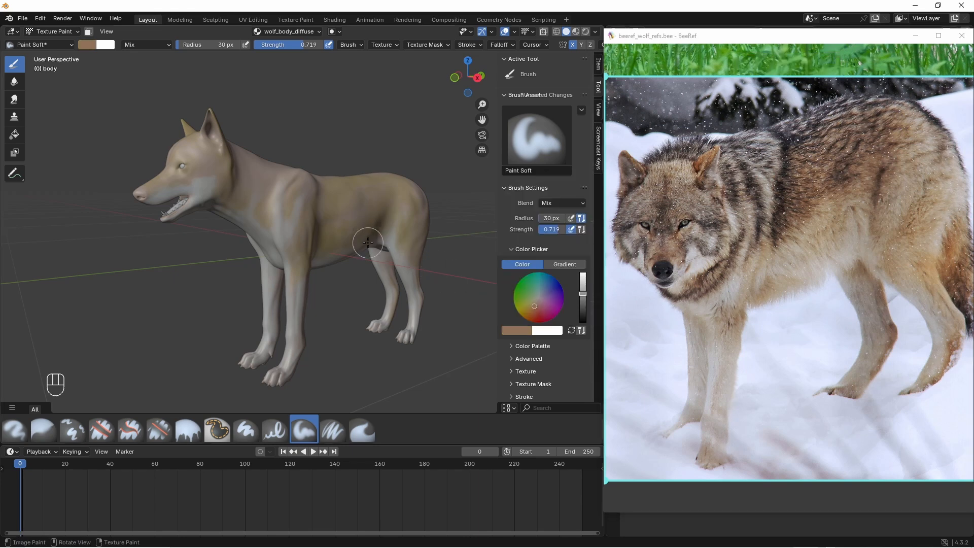
- Paint the brown color over the middle of the torso's flank, from behind the shoulder towards the haunch
middle_drag(355, 235, 332, 223)
scroll(335, 213, up, 3)
shift+middle_drag(348, 183, 264, 233)
middle_drag(273, 299, 274, 272)
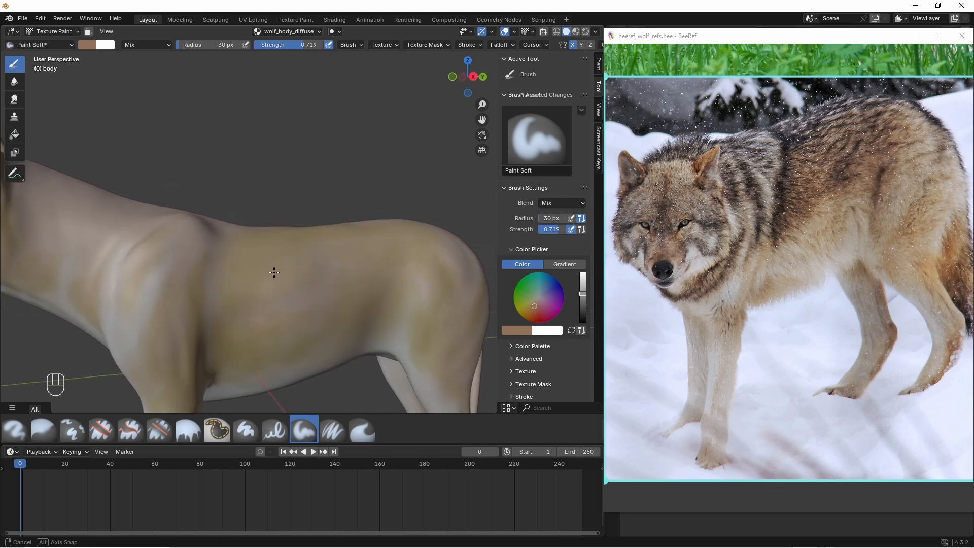
mouse_move(277, 302)
mouse_down()
mouse_move(244, 318)
mouse_move(289, 298)
mouse_move(294, 276)
mouse_move(360, 274)
mouse_move(420, 257)
mouse_up()
middle_drag(298, 301, 370, 198)
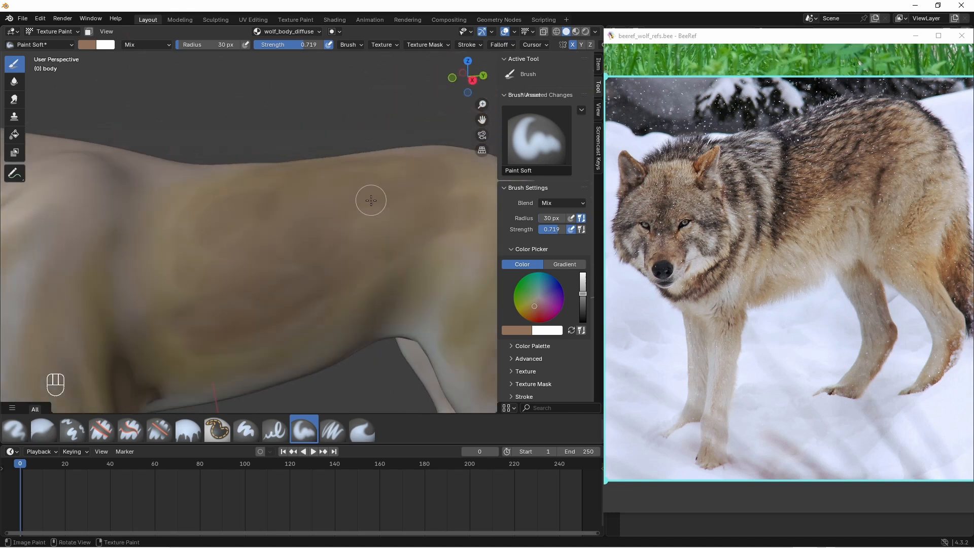
mouse_move(213, 296)
ctrl+middle_down()
mouse_move(265, 336)
mouse_move(269, 291)
mouse_move(256, 310)
ctrl+middle_up()
drag(256, 309, 298, 300)
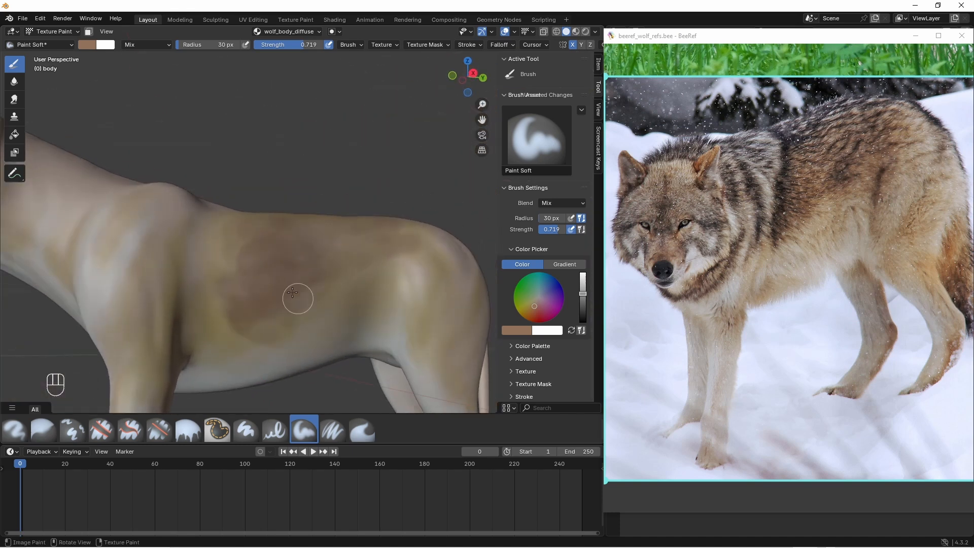
- Set the brush radius to 10 px and paint thin brown streaks down the side of the neck towards the throat
middle_drag(298, 299, 282, 324)
shift+middle_drag(282, 325, 330, 259)
shift+middle_drag(244, 239, 305, 208)
middle_drag(304, 208, 347, 165)
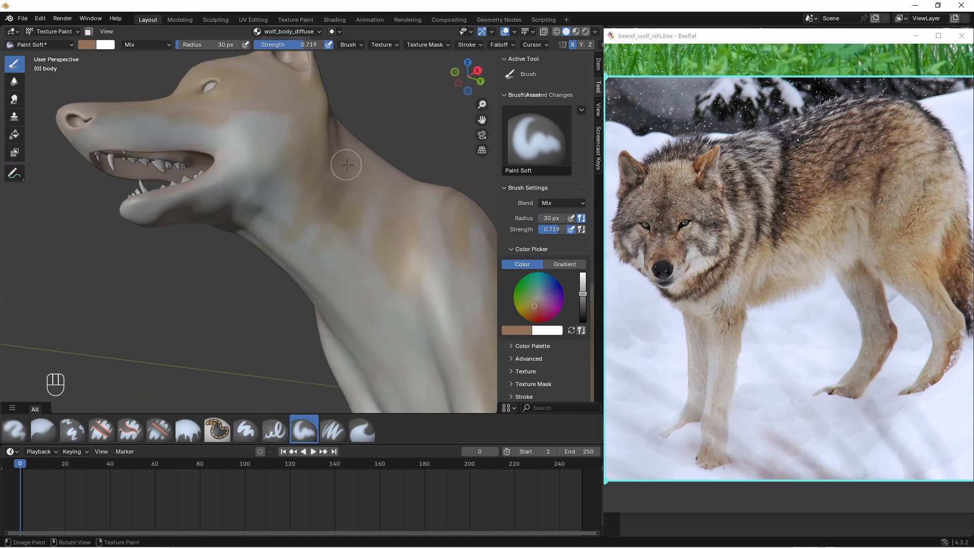
drag(226, 45, 223, 45)
middle_drag(335, 203, 345, 190)
drag(329, 224, 315, 243)
middle_drag(305, 256, 336, 215)
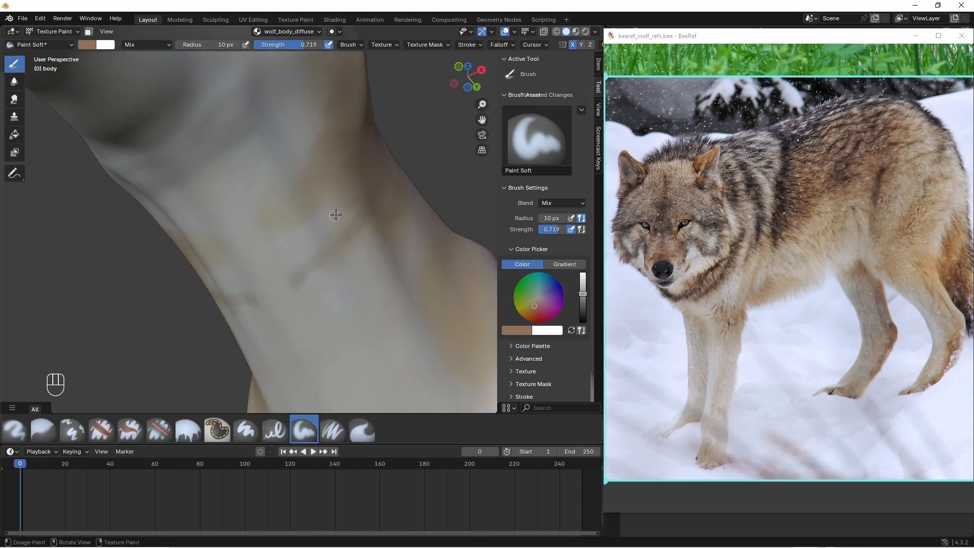
drag(230, 278, 322, 209)
middle_drag(363, 200, 315, 192)
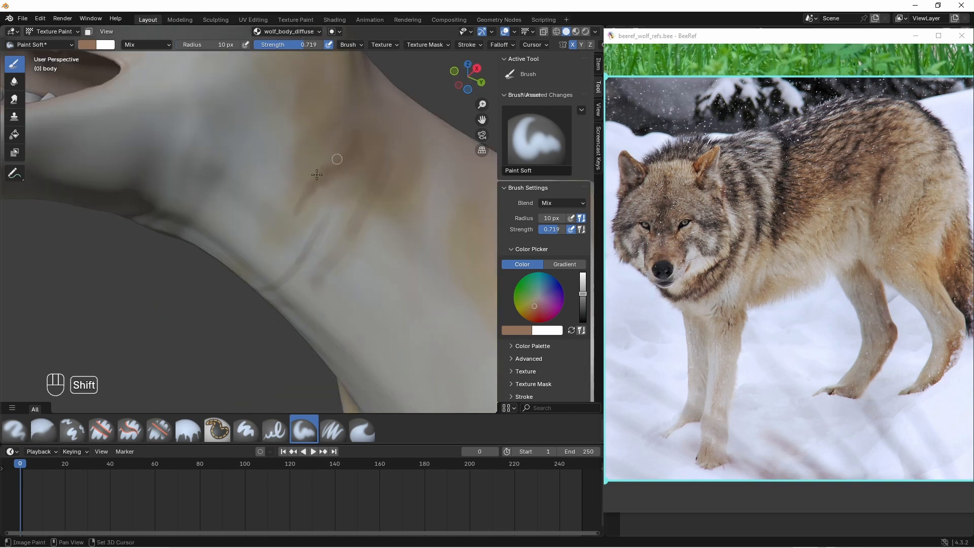
- Set the brush to 30 px radius and 0.600 strength, and broaden the brown band across the neck and throat
middle_drag(354, 226, 343, 223)
mouse_move(212, 44)
mouse_down()
mouse_move(224, 44)
mouse_move(215, 42)
mouse_up()
drag(295, 43, 287, 43)
drag(346, 198, 299, 290)
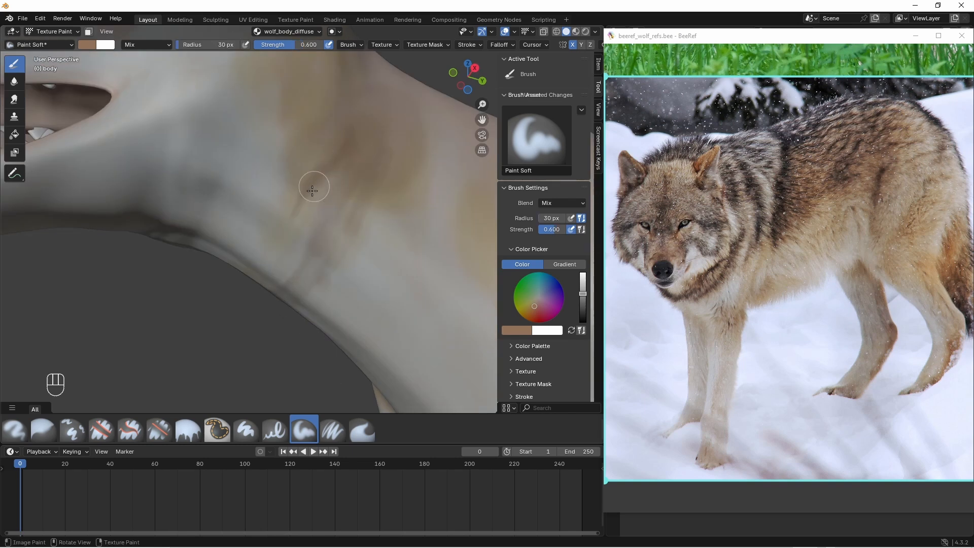
drag(314, 187, 330, 137)
mouse_move(410, 188)
middle_down()
mouse_move(399, 171)
mouse_move(333, 256)
mouse_move(305, 203)
middle_up()
drag(301, 196, 248, 231)
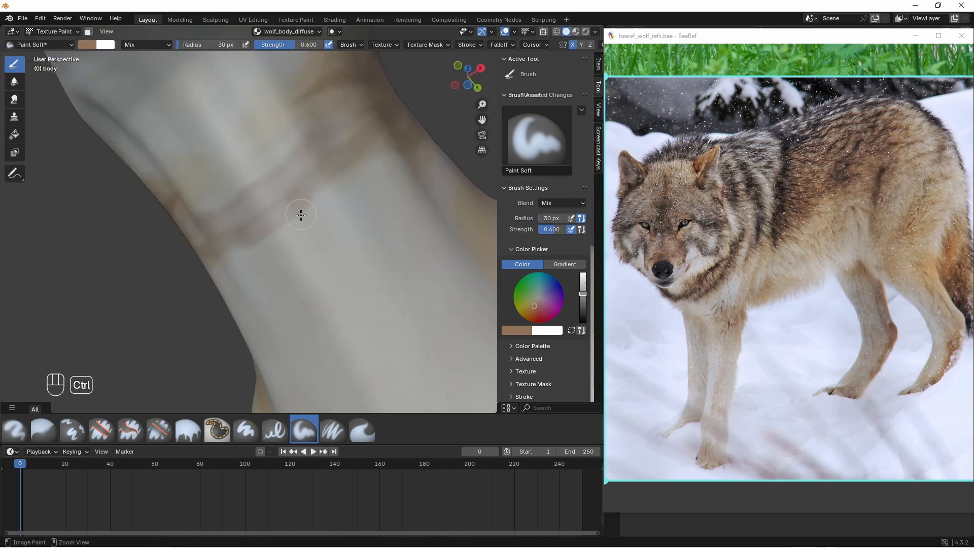
ctrl+middle_drag(252, 235, 293, 263)
middle_drag(293, 263, 300, 247)
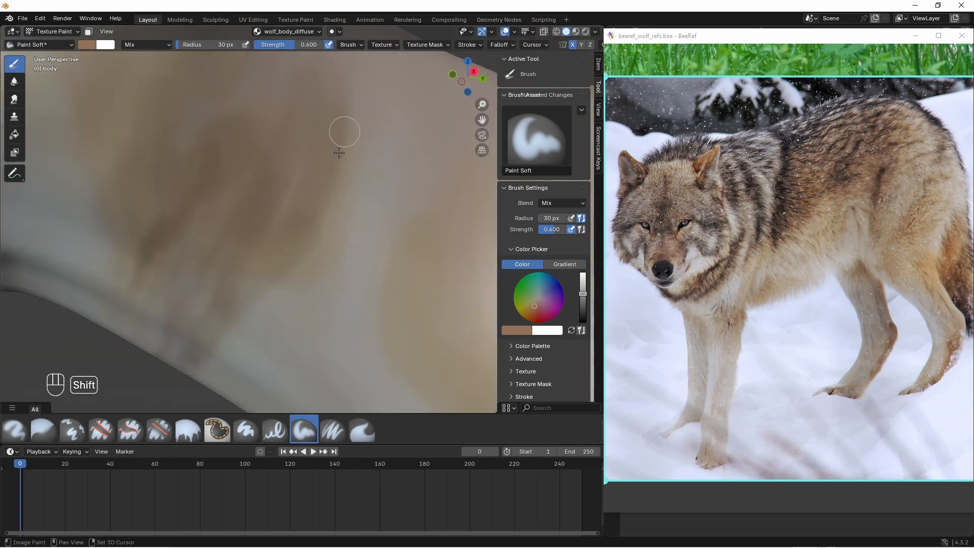
- Set the brush radius to 20 px and extend the brown streaks up the side of the neck behind the head
middle_drag(339, 152, 327, 165)
click(209, 45)
text(20)
key(Return)
drag(349, 153, 368, 101)
middle_drag(384, 100, 395, 116)
mouse_move(367, 225)
mouse_down()
mouse_move(402, 111)
mouse_move(395, 99)
mouse_up()
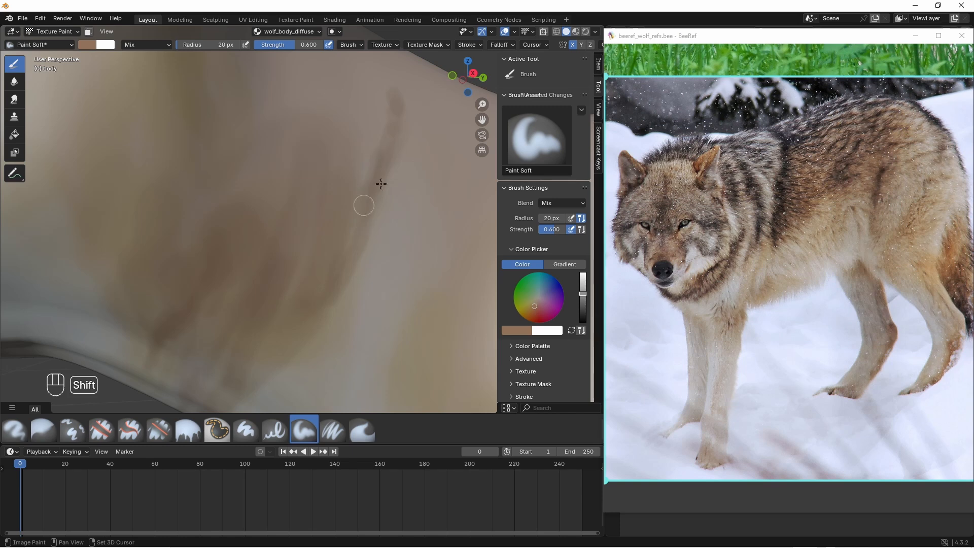
middle_drag(372, 248, 357, 218)
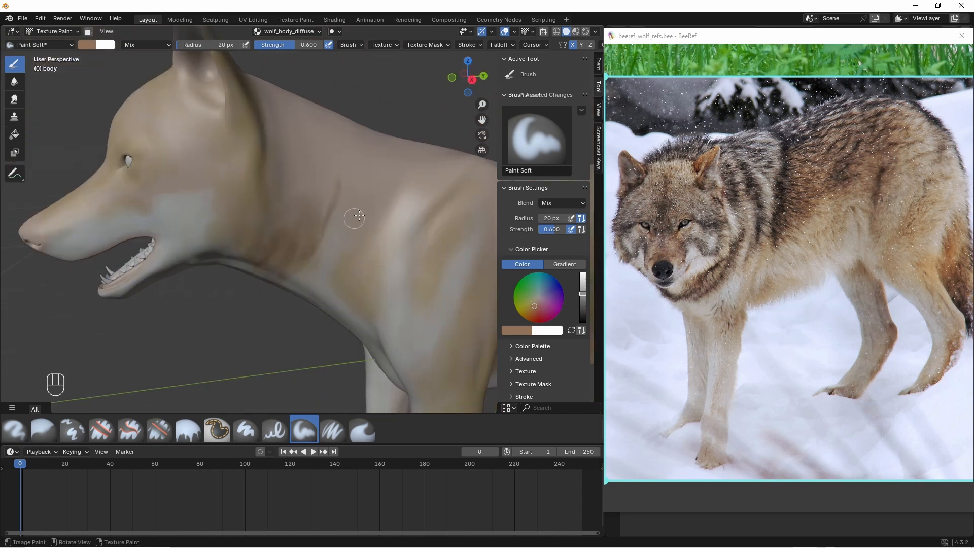
- Set the brush radius to 40 px and paint the brown color over the rear flank and around the hip
shift+middle_drag(436, 217, 320, 266)
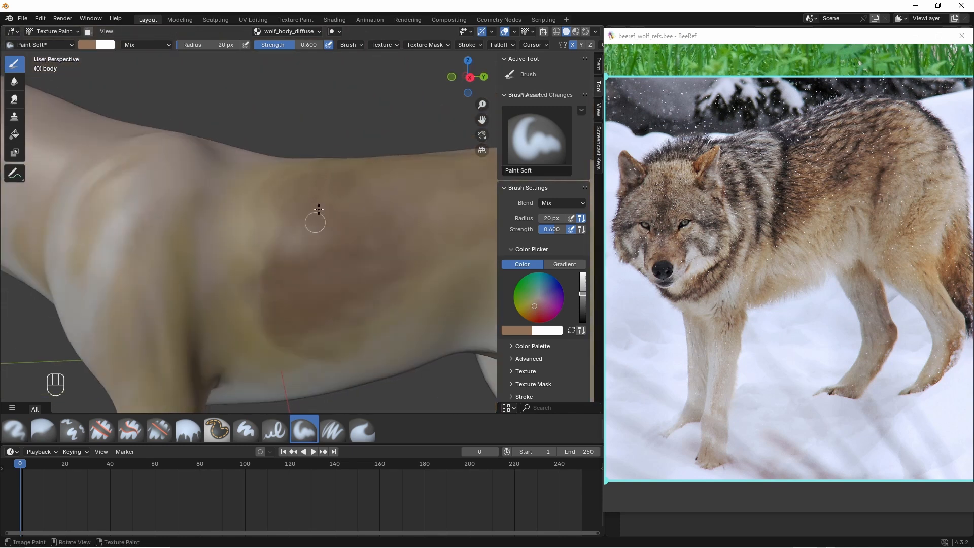
middle_drag(285, 312, 304, 292)
mouse_move(477, 289)
shift+middle_down()
mouse_move(348, 268)
mouse_move(341, 306)
mouse_move(326, 255)
shift+middle_up()
click(227, 47)
text(40)
key(Return)
mouse_move(352, 299)
mouse_down()
mouse_move(357, 215)
mouse_move(338, 266)
mouse_up()
- Paint brown shading along the front edge of the hip using brush radii of 10 px and 20 px
click(213, 46)
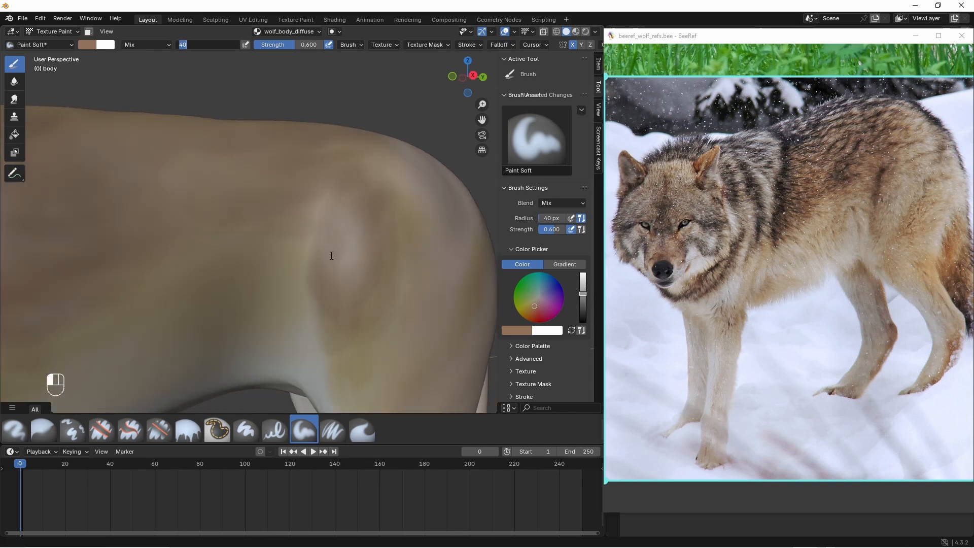
text(10)
key(Return)
key(shift)
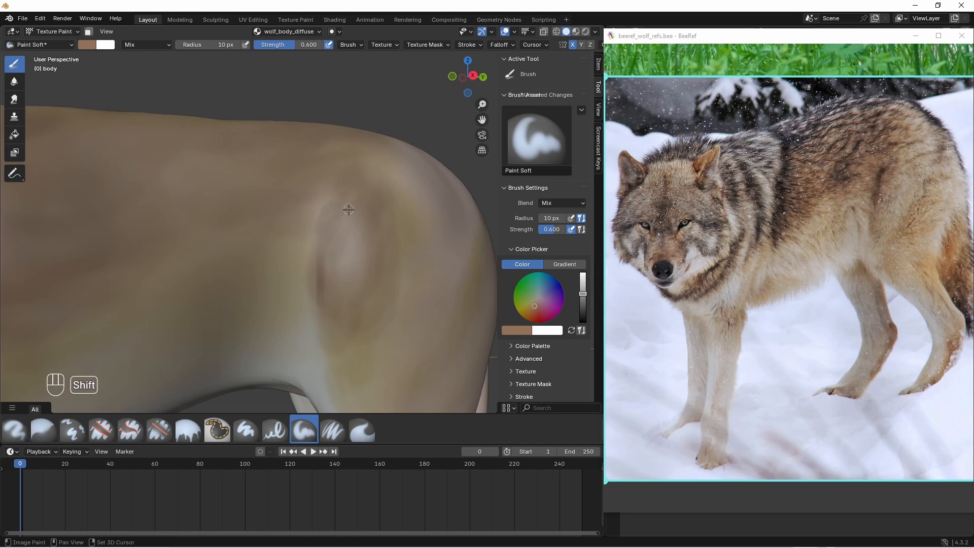
scroll(337, 272, up, 2)
click(212, 45)
text(20)
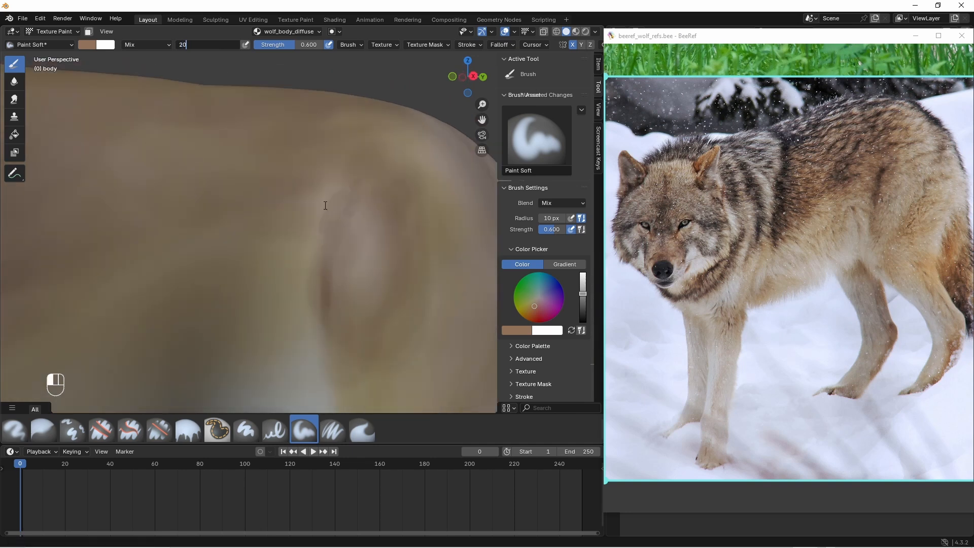
key(Return)
scroll(334, 284, up, 2)
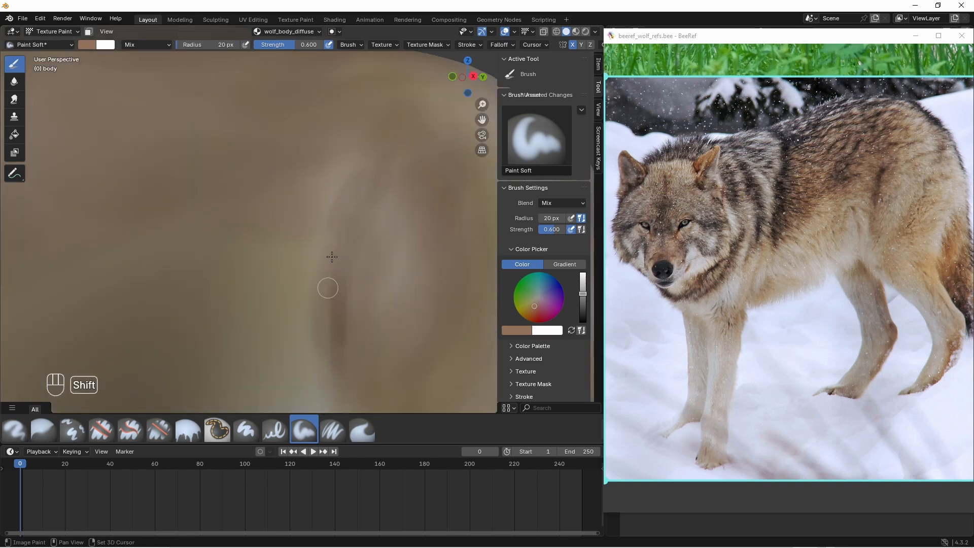
ctrl+middle_drag(370, 194, 341, 373)
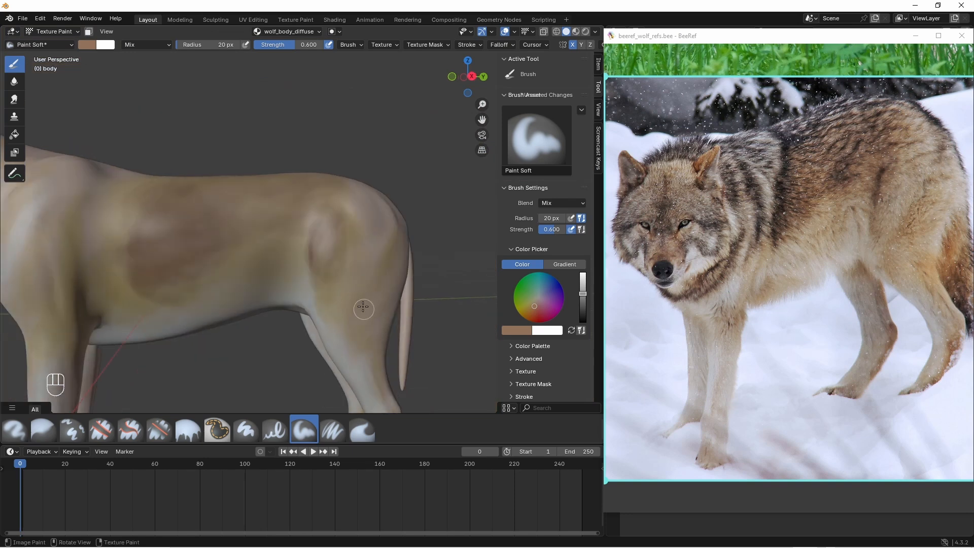
- Paint a diagonal brown streak across the back of the haunch down onto the upper thigh
ctrl+middle_drag(364, 309, 426, 238)
shift+middle_drag(436, 236, 259, 245)
drag(291, 218, 213, 333)
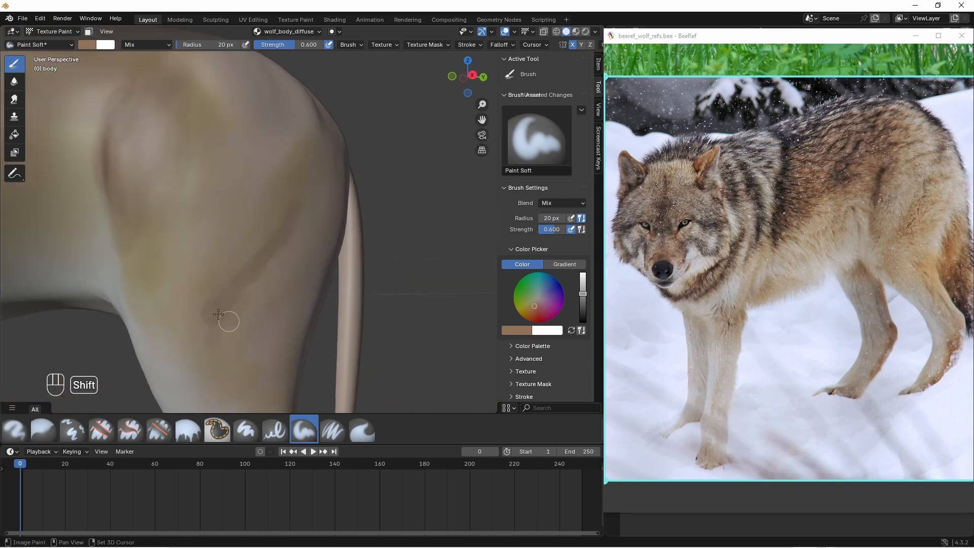
ctrl+middle_drag(220, 335, 220, 312)
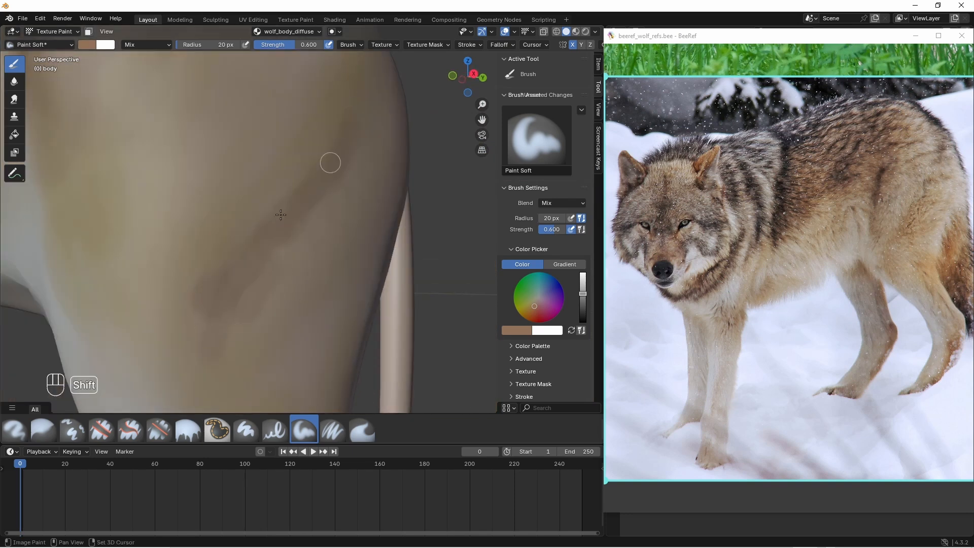
mouse_move(303, 182)
ctrl+middle_down()
mouse_move(254, 355)
mouse_move(272, 239)
mouse_move(296, 215)
mouse_move(330, 223)
ctrl+middle_up()
shift+middle_drag(330, 223, 346, 233)
ctrl+middle_drag(346, 234, 350, 172)
- Set the brush radius to 30 px and paint the brown color along the muzzle and the area below the eye
ctrl+middle_drag(314, 350, 325, 278)
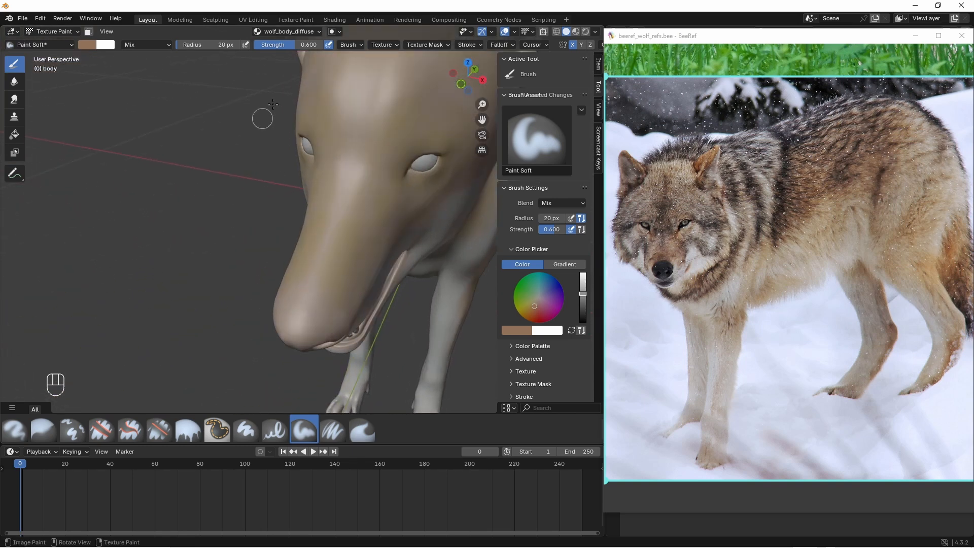
drag(211, 45, 213, 45)
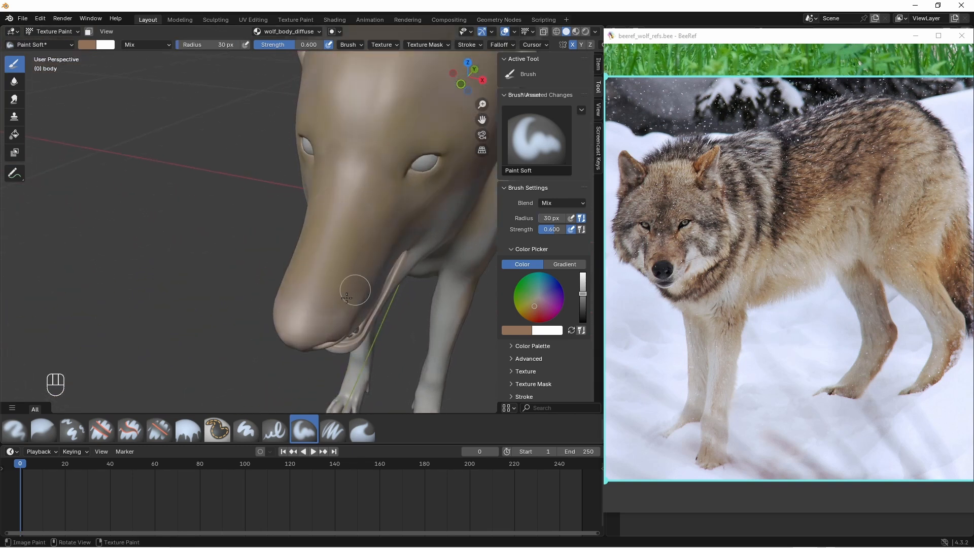
middle_drag(347, 298, 326, 304)
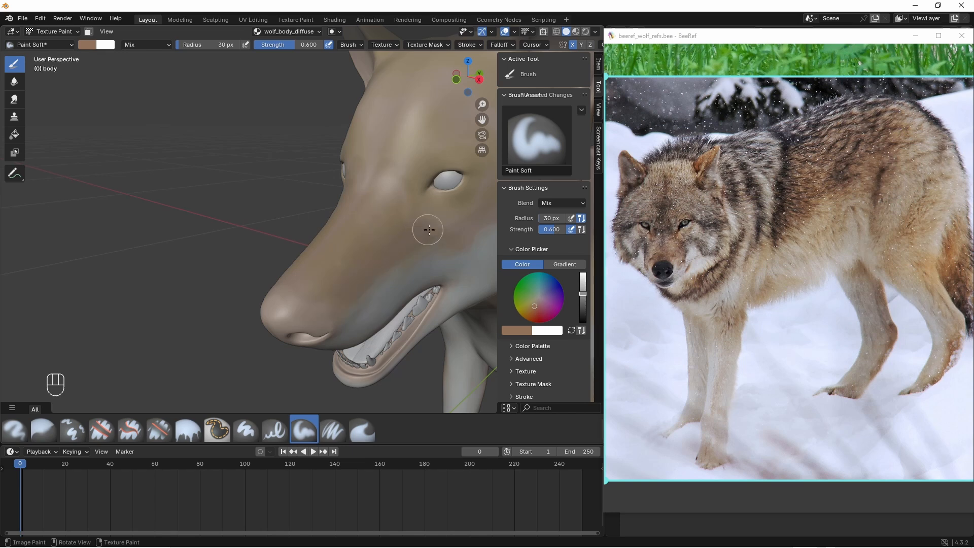
mouse_move(430, 230)
middle_down()
mouse_move(358, 272)
mouse_move(369, 289)
middle_up()
scroll(386, 264, up, 2)
ctrl+middle_drag(370, 289, 355, 304)
drag(356, 304, 396, 284)
mouse_move(396, 259)
middle_down()
mouse_move(320, 285)
mouse_move(277, 285)
mouse_move(332, 264)
mouse_move(244, 299)
middle_up()
ctrl+middle_drag(334, 264, 189, 87)
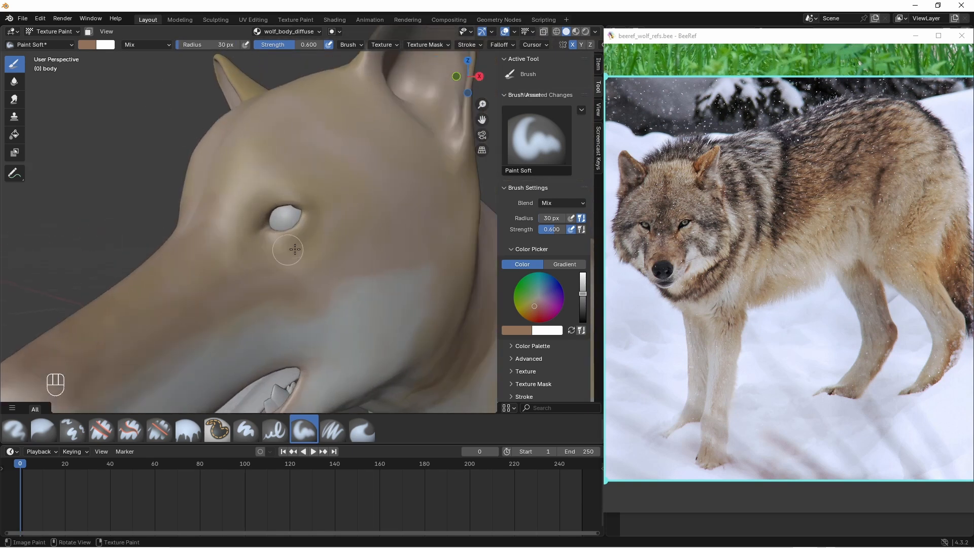
- Set the brush radius to 15 px and paint a brown streak from the eye's inner corner towards the muzzle
middle_drag(247, 236, 241, 271)
key(f)
click(268, 228)
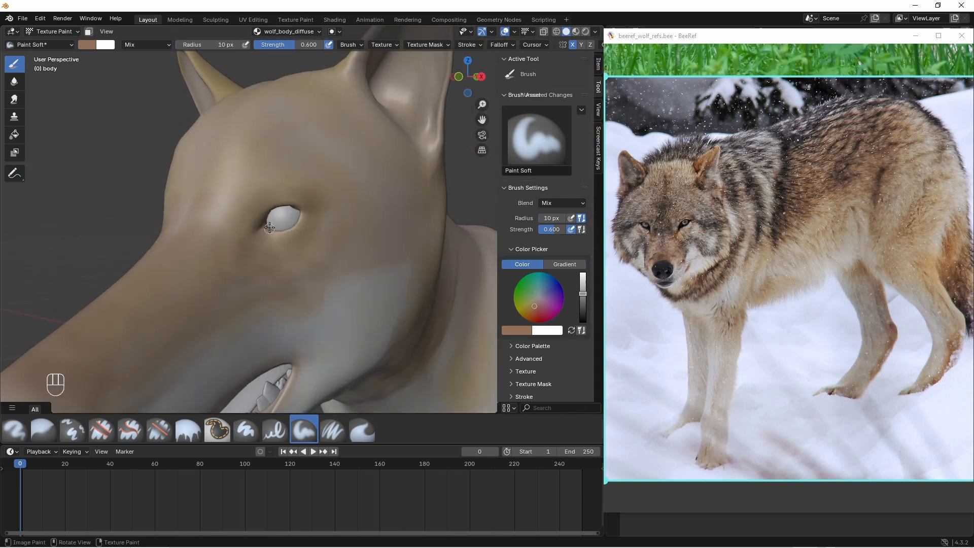
key(f)
click(274, 235)
mouse_move(274, 234)
ctrl+middle_down()
mouse_move(231, 218)
mouse_move(201, 237)
ctrl+middle_up()
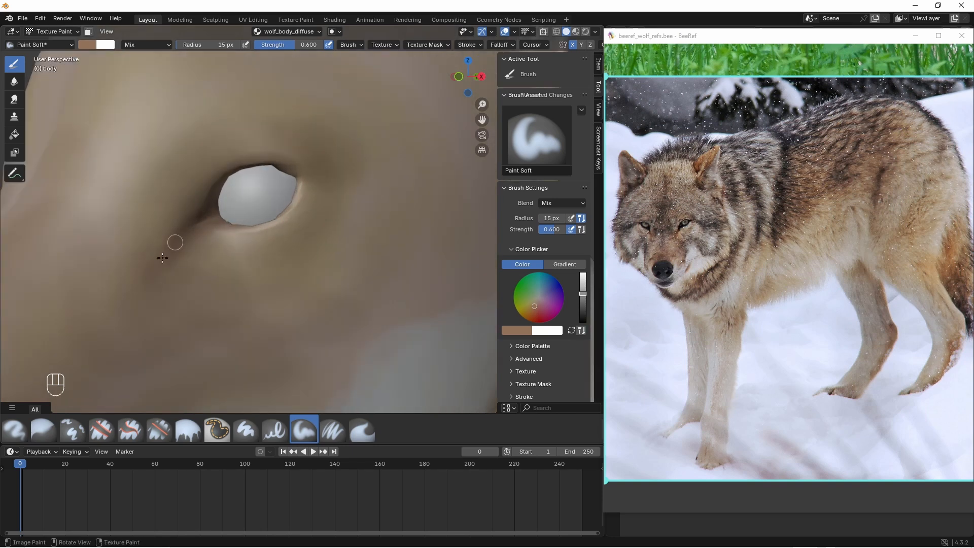
- Paint curved brown lines around the eye's outer corner and up over the brow
ctrl+middle_drag(234, 289, 241, 356)
middle_drag(264, 304, 279, 299)
ctrl+middle_drag(287, 289, 315, 194)
drag(336, 182, 310, 147)
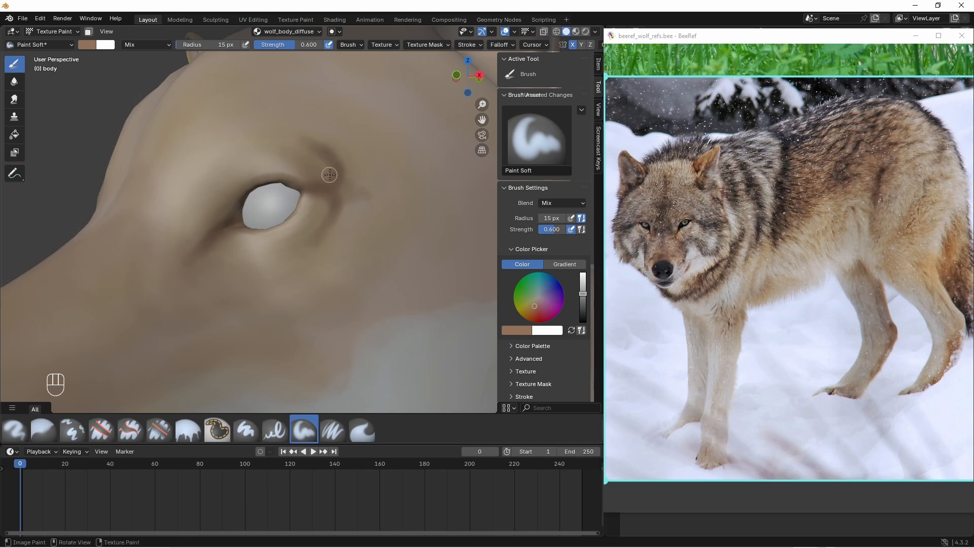
drag(330, 171, 295, 140)
middle_drag(279, 145, 292, 140)
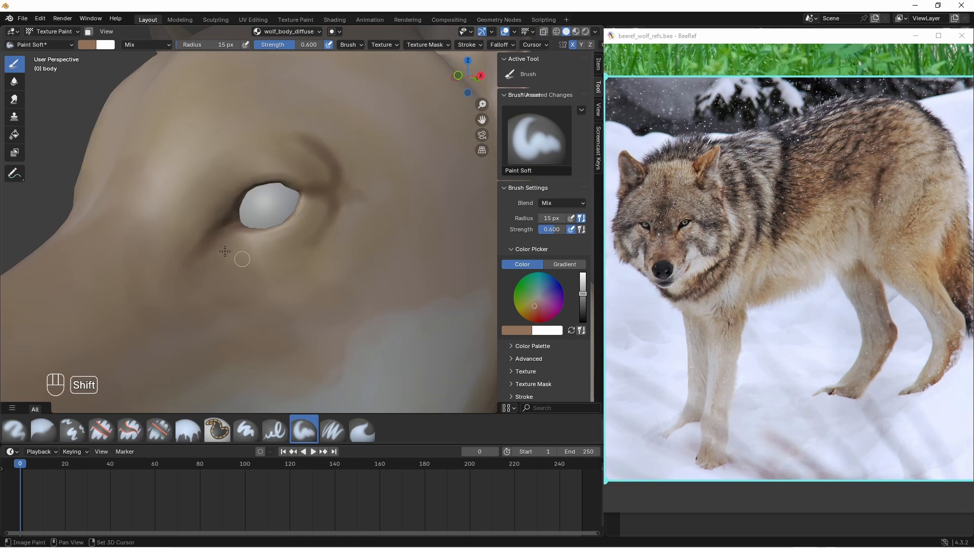
- Extend the brown marking below the eye's inner corner and paint brown along the side of the muzzle behind the nose
middle_drag(224, 251, 216, 228)
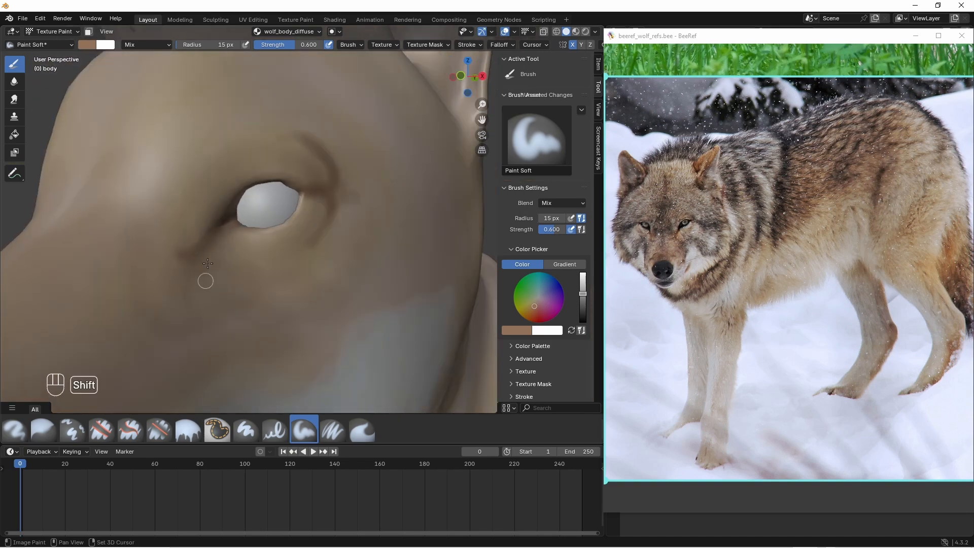
middle_drag(192, 277, 201, 323)
scroll(228, 296, down, 6)
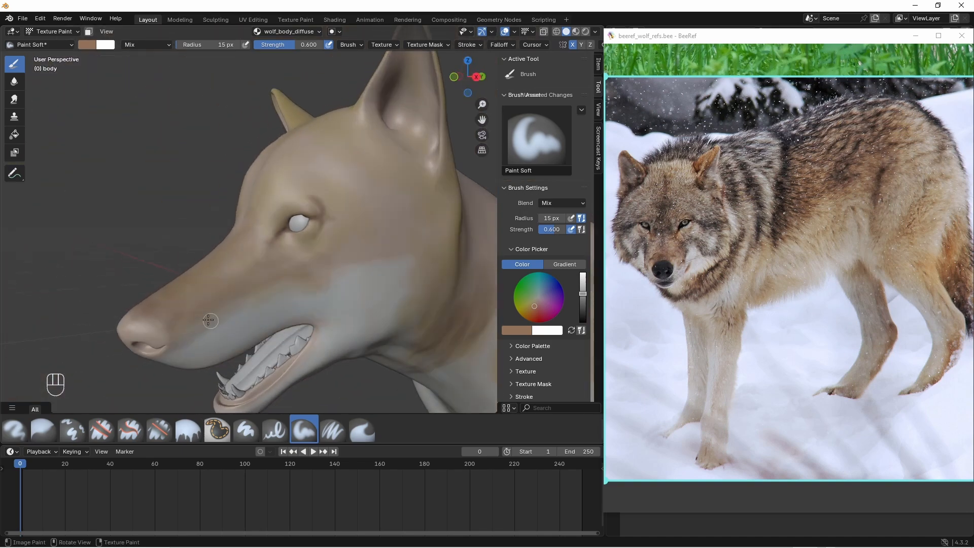
mouse_move(211, 322)
mouse_down()
mouse_move(276, 290)
mouse_move(192, 332)
mouse_up()
mouse_move(249, 333)
middle_down()
mouse_move(242, 317)
mouse_move(253, 279)
middle_up()
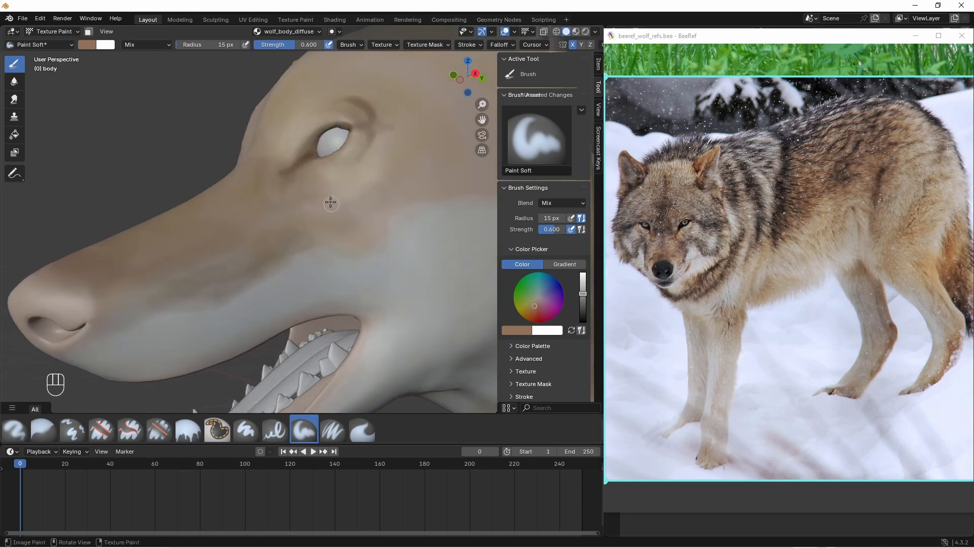
- Set the brush radius to 10 px and paint a brown patch on the cheek below the eye
middle_drag(312, 215, 305, 220)
drag(230, 44, 221, 45)
drag(349, 230, 375, 221)
drag(216, 45, 212, 45)
middle_drag(384, 210, 288, 156)
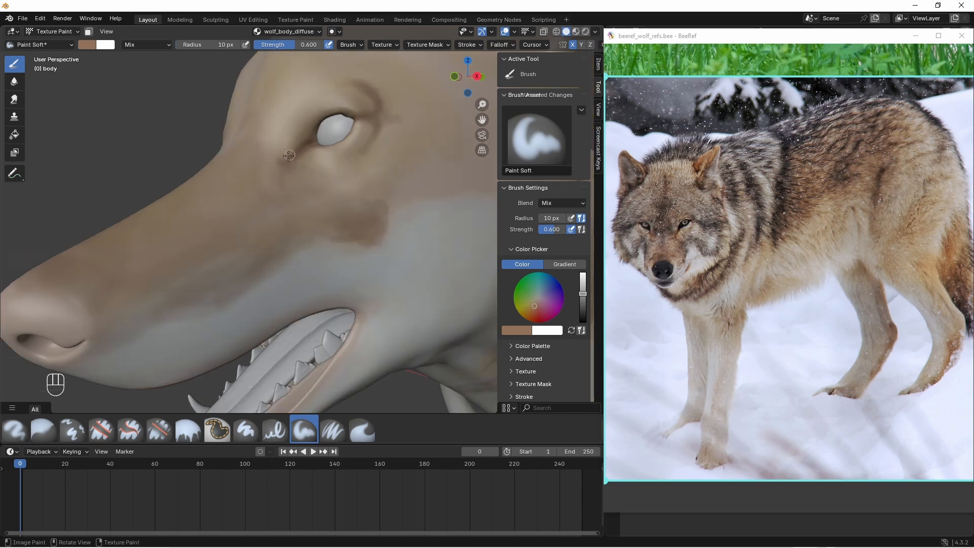
ctrl+middle_drag(301, 231, 294, 154)
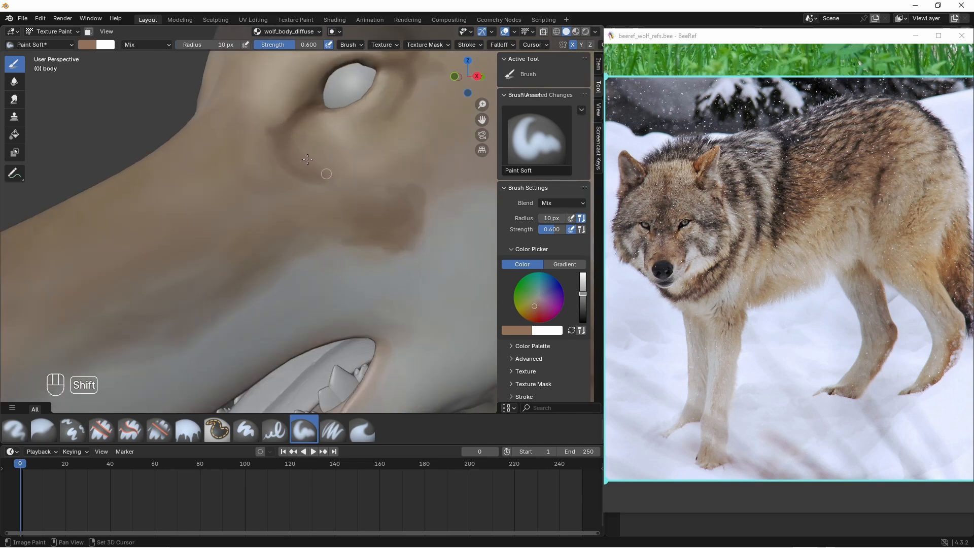
shift+right_click(432, 190)
drag(207, 45, 209, 45)
- Paint a narrow brown stripe down the middle of the forehead between the ears, using brush radii of 7 and 20 px
ctrl+middle_drag(262, 166, 378, 237)
middle_drag(299, 137, 332, 199)
click(209, 45)
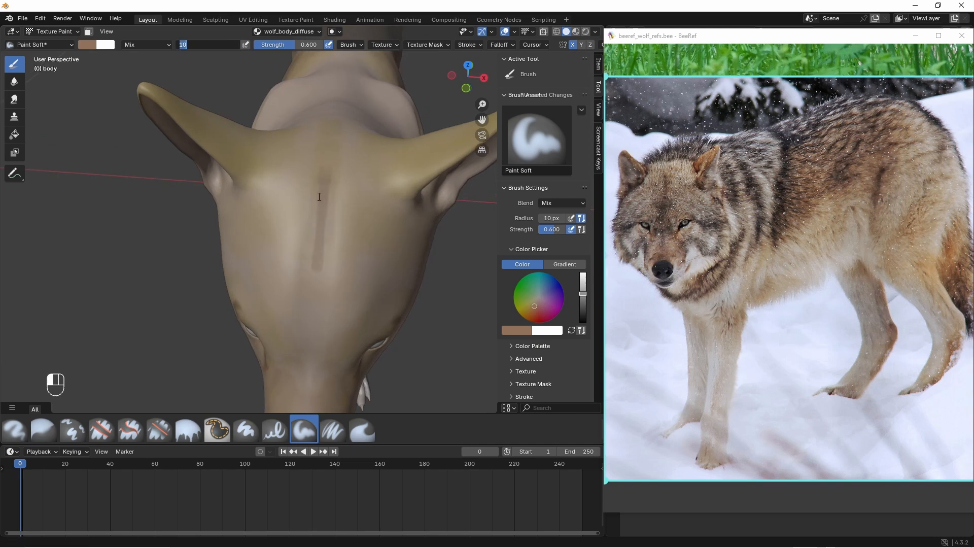
text(7)
key(Return)
middle_drag(322, 243, 312, 304)
key(f)
click(322, 298)
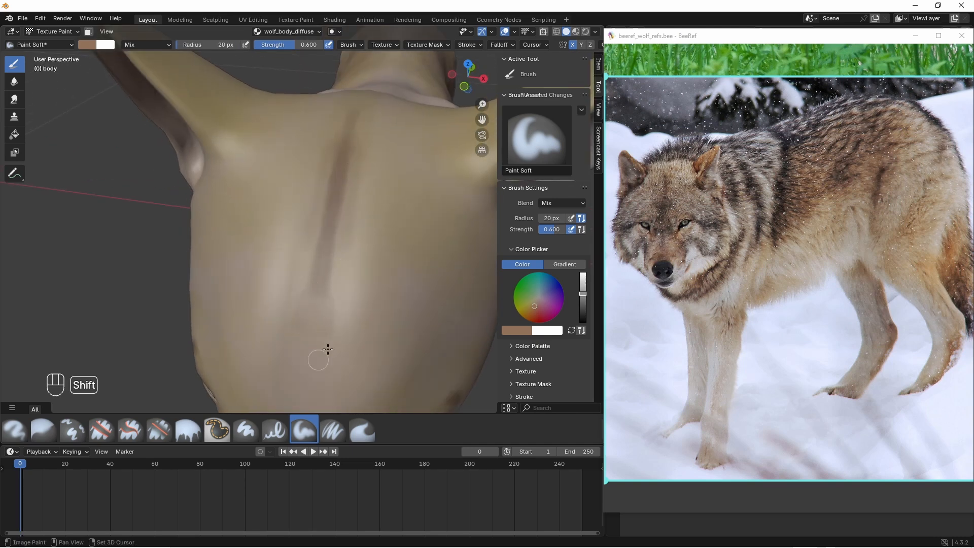
- Set the brush radius to 30 px and extend the forehead stripe into a wider brown patch towards the muzzle
shift+middle_drag(328, 349, 320, 354)
ctrl+middle_drag(322, 355, 336, 331)
click(209, 45)
text(30)
key(Return)
drag(311, 274, 305, 317)
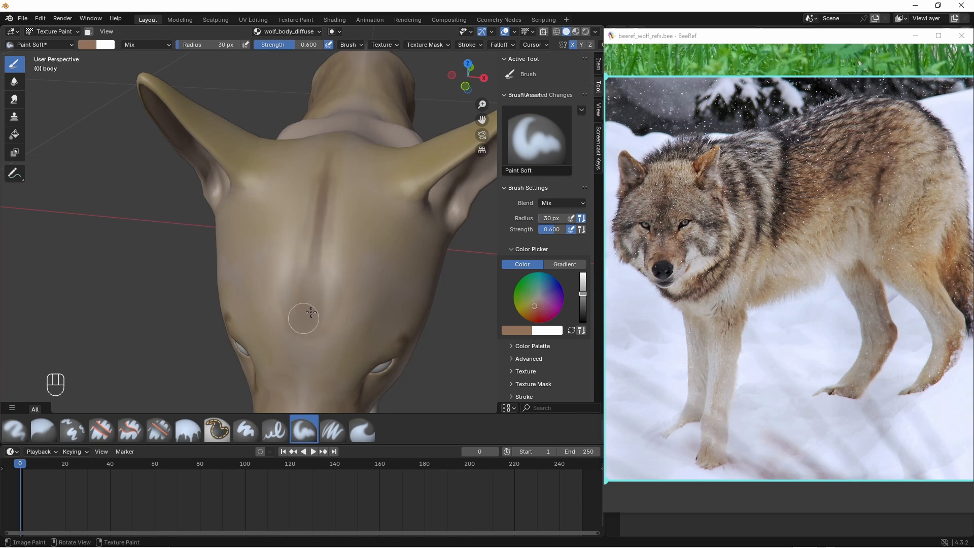
middle_drag(311, 312, 242, 269)
mouse_move(278, 311)
middle_down()
mouse_move(274, 210)
mouse_move(315, 177)
middle_up()
mouse_move(366, 160)
mouse_down()
mouse_move(357, 148)
mouse_move(387, 211)
mouse_up()
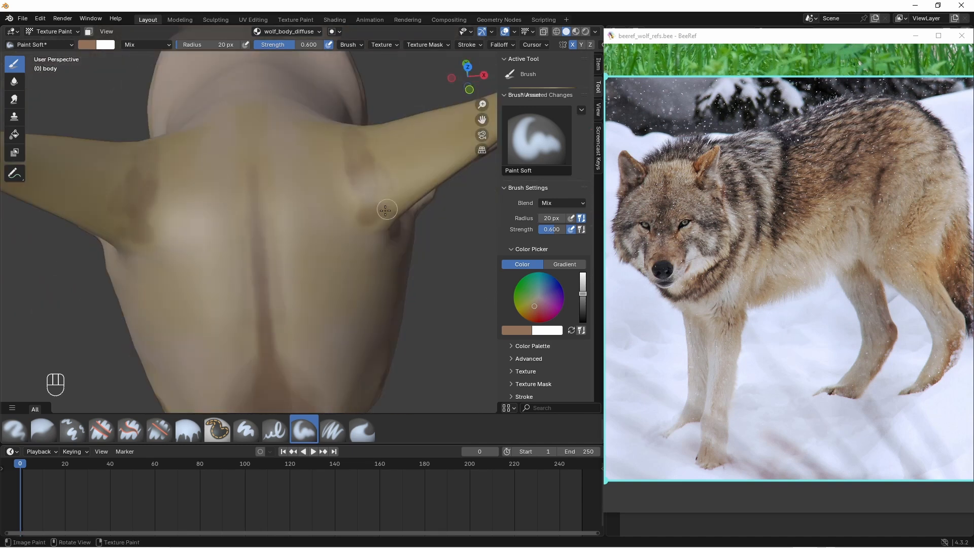
mouse_move(376, 212)
middle_down()
mouse_move(384, 204)
mouse_move(284, 168)
middle_up()
key(ctrl+z)
- Set the brush radius to 10 px and paint a thin brown line along the crease at the ear's base
click(222, 47)
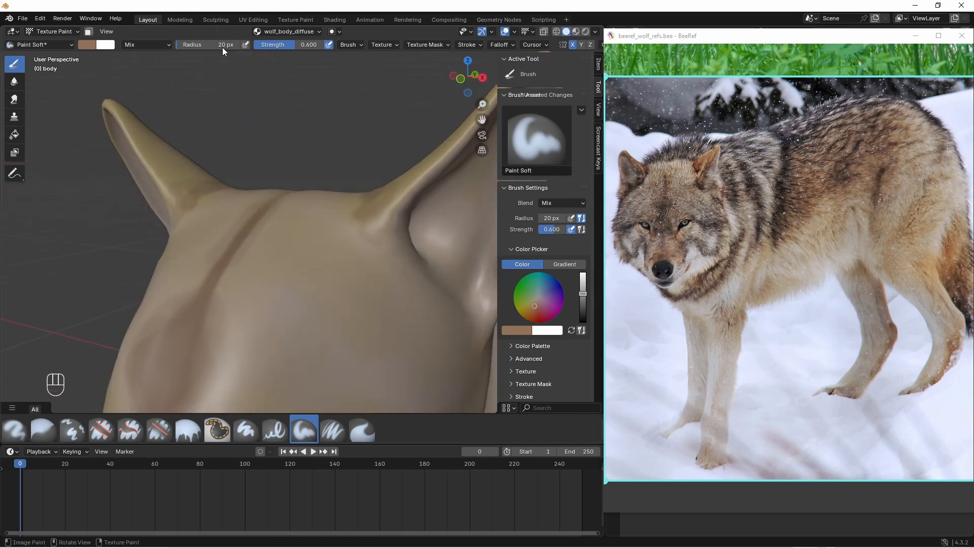
text(10)
key(Return)
drag(366, 223, 380, 251)
middle_drag(365, 235, 350, 229)
drag(393, 250, 430, 264)
middle_drag(429, 264, 361, 170)
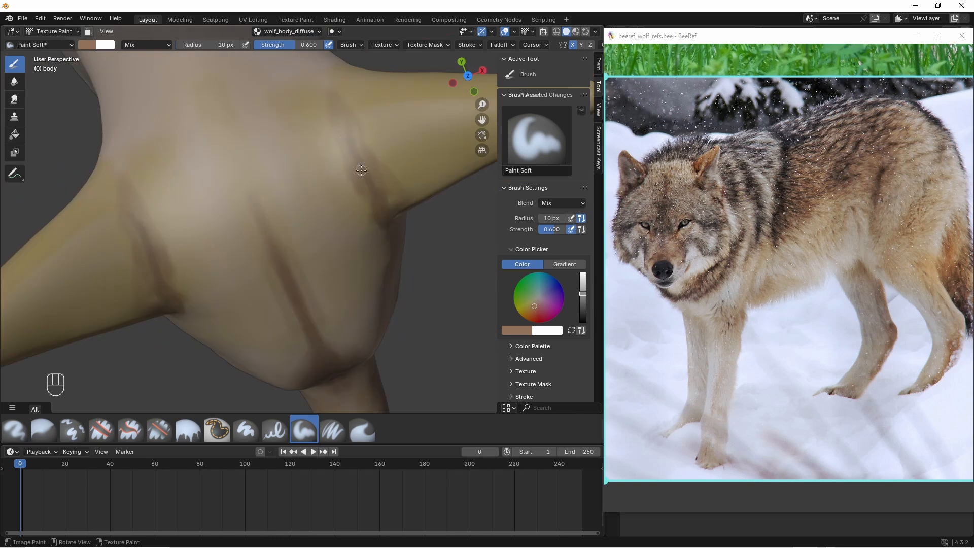
- Set the brush radius to 20 px and paint brown strokes across the back of the ear near its base
double_click(223, 44)
text(20)
key(Return)
drag(374, 135, 407, 121)
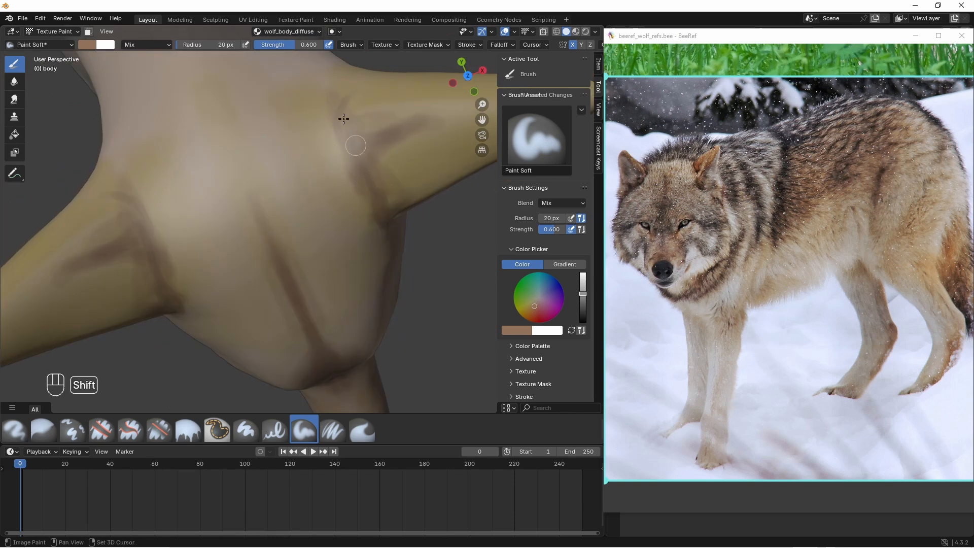
shift+middle_drag(344, 119, 344, 91)
middle_drag(371, 150, 355, 230)
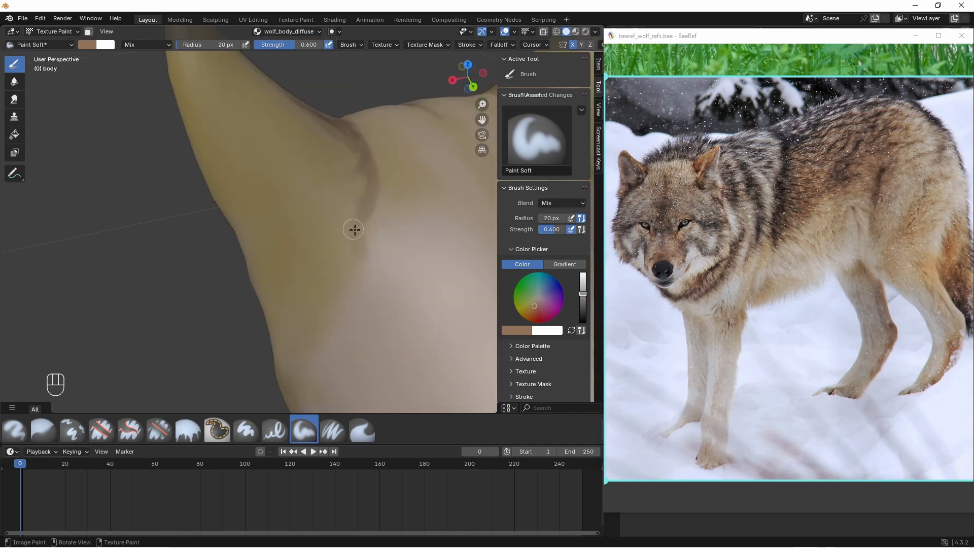
- Set the brush strength to 0.845 and paint brown along the inside of the ear from its front edge to the tip
drag(312, 47, 317, 49)
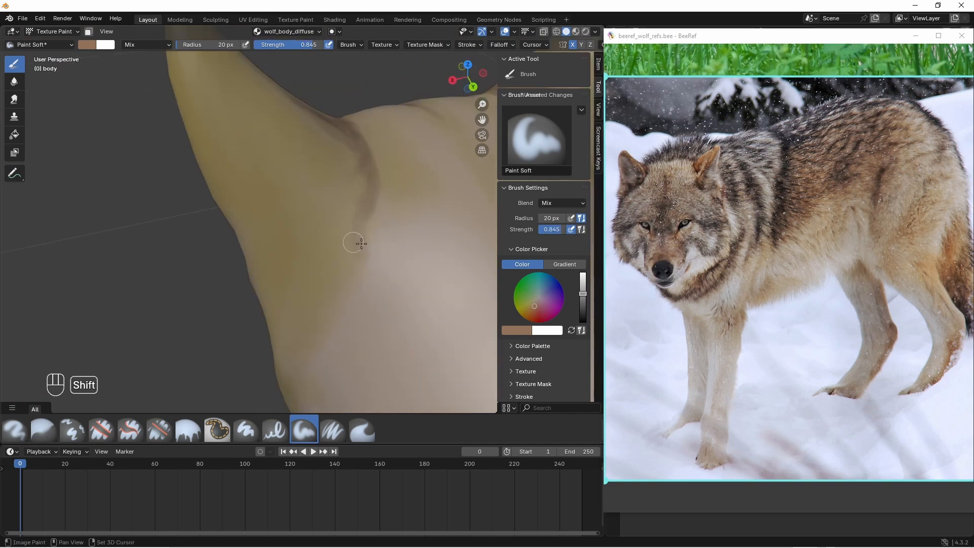
middle_drag(376, 189, 312, 345)
mouse_move(168, 314)
middle_down()
mouse_move(262, 268)
mouse_move(278, 291)
mouse_move(280, 280)
middle_up()
drag(281, 281, 298, 213)
middle_drag(305, 213, 321, 185)
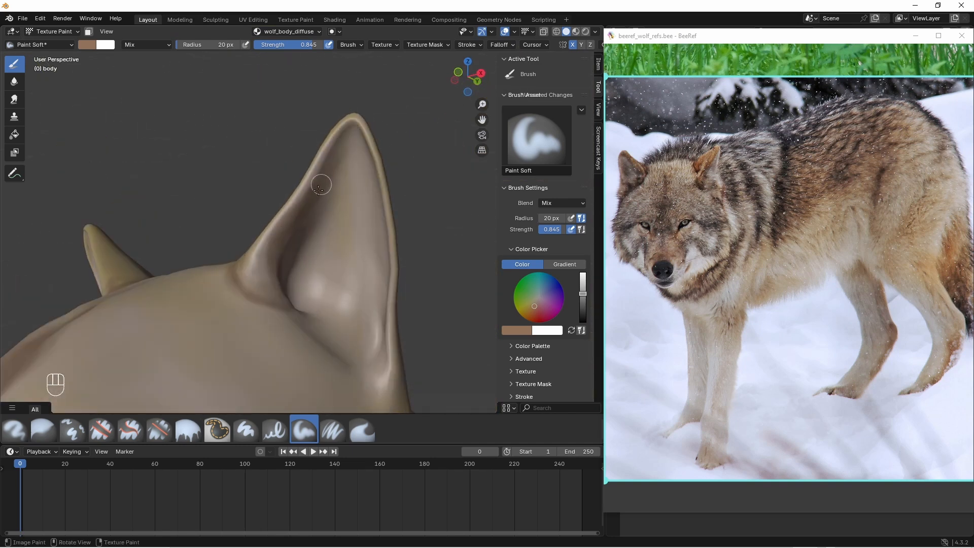
drag(311, 189, 344, 147)
middle_drag(314, 213, 324, 183)
drag(326, 180, 302, 254)
- Darken the deep hollow at the bottom of the inner ear with brown strokes
middle_drag(278, 235, 256, 272)
drag(296, 237, 307, 306)
drag(305, 270, 315, 311)
middle_drag(321, 310, 312, 308)
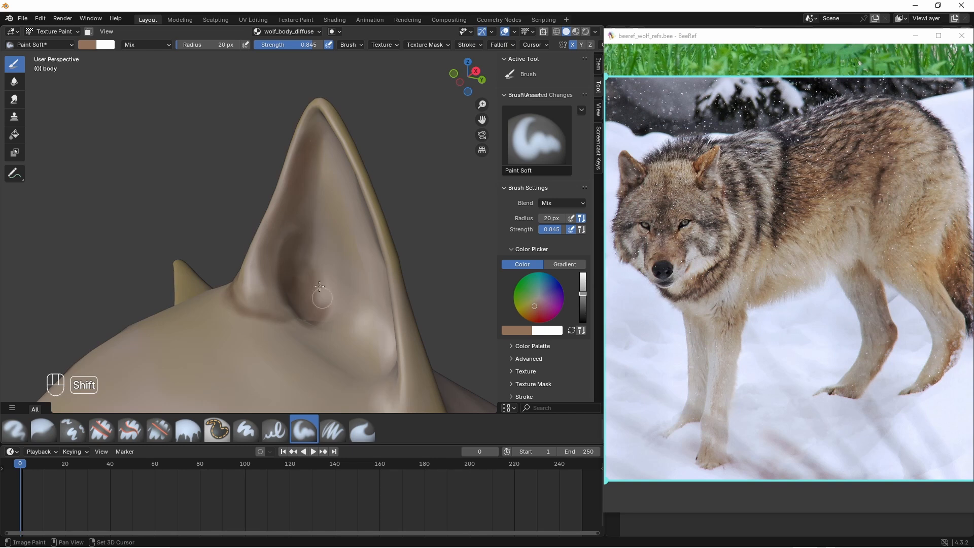
middle_drag(315, 252, 318, 271)
drag(318, 272, 313, 324)
middle_drag(292, 268, 308, 274)
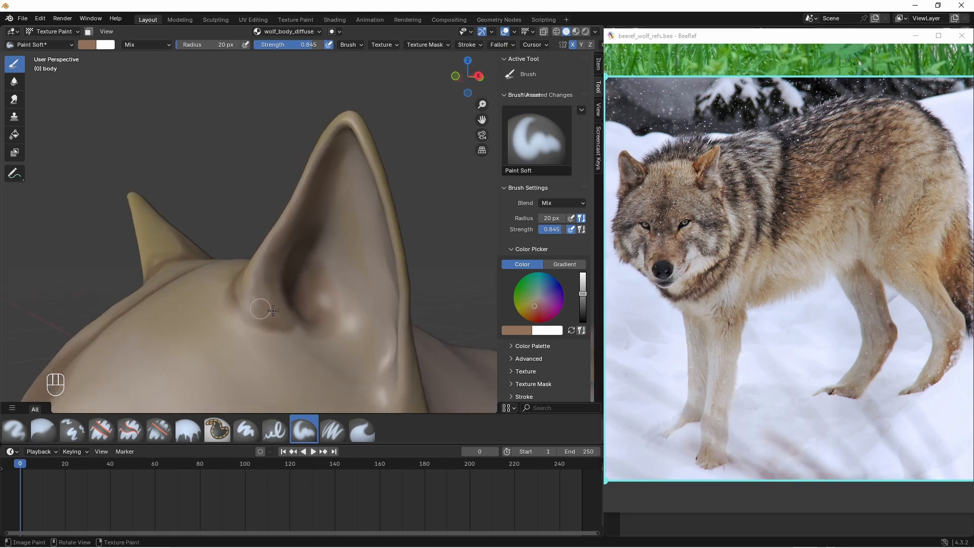
- Paint brown around the ear's front base and along the fold at its outer base, using brush radii of 10 and 20 px
mouse_move(271, 309)
mouse_down()
mouse_move(266, 279)
mouse_move(276, 317)
mouse_up()
mouse_move(341, 329)
middle_down()
mouse_move(355, 333)
mouse_move(297, 224)
middle_up()
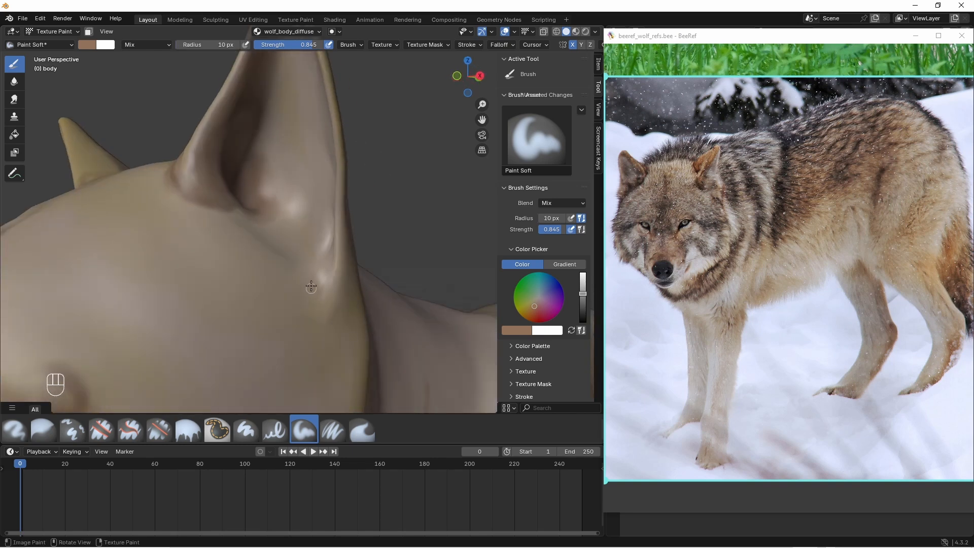
middle_drag(362, 339, 357, 310)
drag(359, 318, 354, 296)
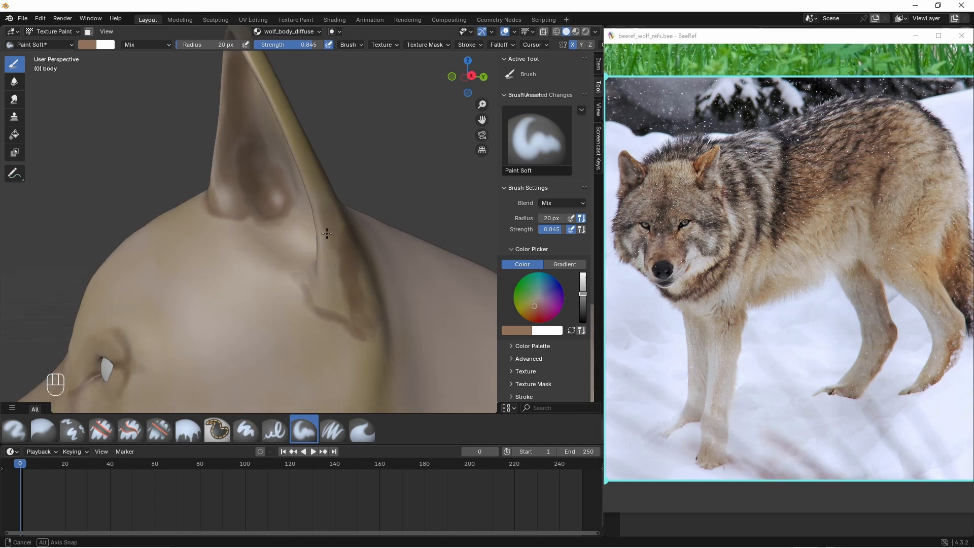
middle_drag(370, 305, 345, 307)
drag(350, 309, 363, 320)
mouse_move(309, 304)
middle_down()
mouse_move(373, 291)
mouse_move(322, 299)
mouse_move(347, 272)
mouse_move(350, 332)
mouse_move(387, 304)
mouse_move(363, 246)
middle_up()
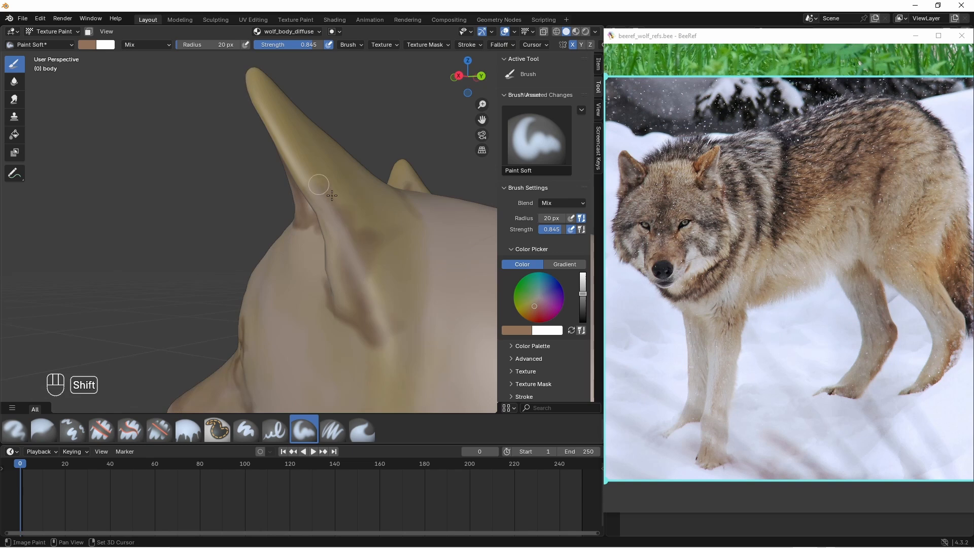
- Paint brown across the side of the neck behind the jaw, reducing the brush radius from 50 to 30 px after undoing a stroke
mouse_move(351, 319)
middle_down()
mouse_move(361, 235)
mouse_move(350, 274)
mouse_move(324, 307)
mouse_move(295, 240)
mouse_move(246, 224)
mouse_move(228, 172)
middle_up()
scroll(361, 235, down, 8)
mouse_move(193, 228)
shift+middle_down()
mouse_move(213, 254)
mouse_move(253, 214)
shift+middle_up()
key(f)
click(274, 202)
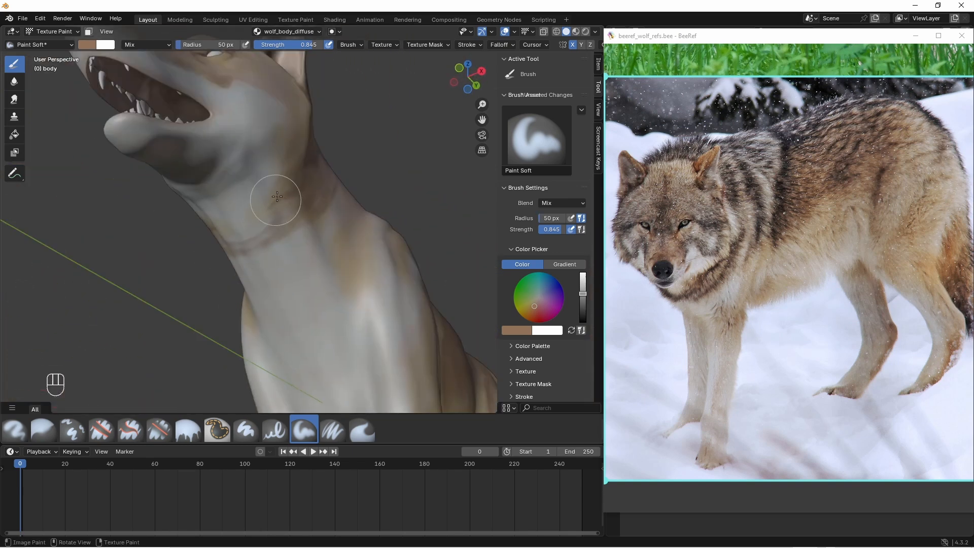
middle_drag(294, 173, 270, 212)
key(ctrl+z)
key(f)
click(291, 182)
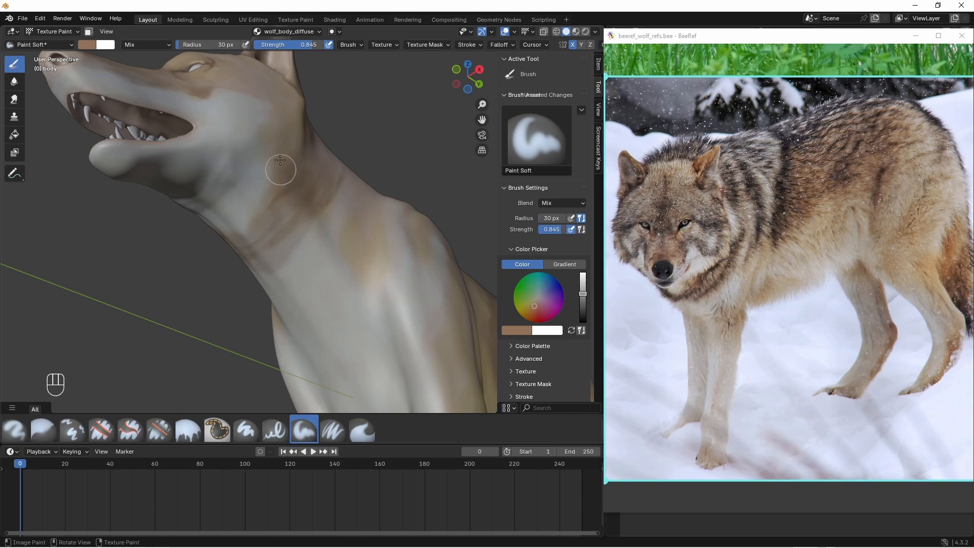
middle_drag(304, 127, 329, 199)
middle_drag(350, 120, 370, 198)
- Paint brown along the side of the front leg just above the paw with the 30 px brush
middle_drag(402, 115, 325, 132)
middle_drag(375, 223, 381, 188)
shift+middle_drag(384, 244, 343, 235)
shift+middle_drag(350, 325, 325, 152)
middle_drag(254, 218, 310, 244)
shift+middle_drag(304, 249, 244, 231)
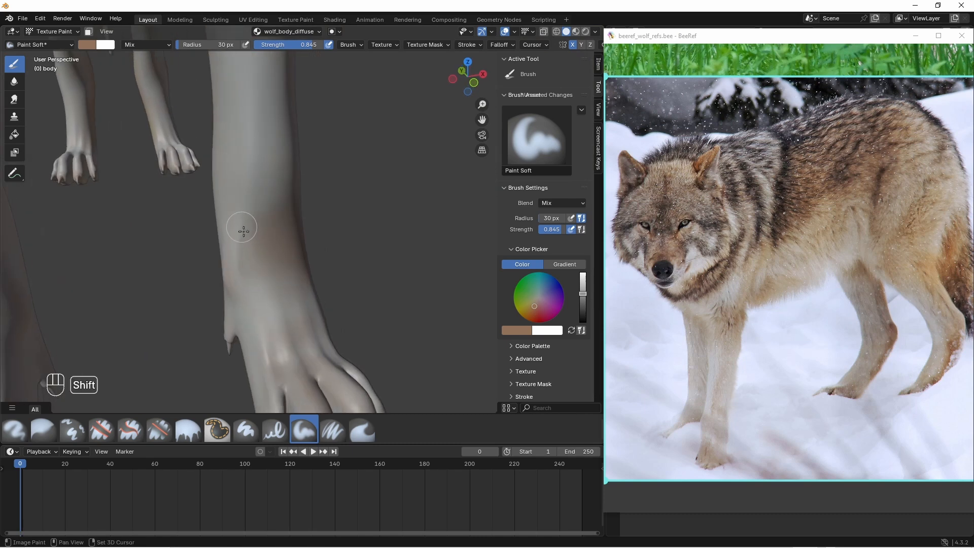
middle_drag(231, 279, 269, 218)
scroll(238, 285, up, 3)
- Set the brush radius to 20 px and paint brown on the outer side of the hind leg around the hock
middle_drag(304, 221, 307, 304)
shift+middle_drag(335, 289, 274, 244)
middle_drag(325, 238, 299, 218)
middle_drag(310, 246, 277, 245)
ctrl+middle_drag(269, 294, 267, 187)
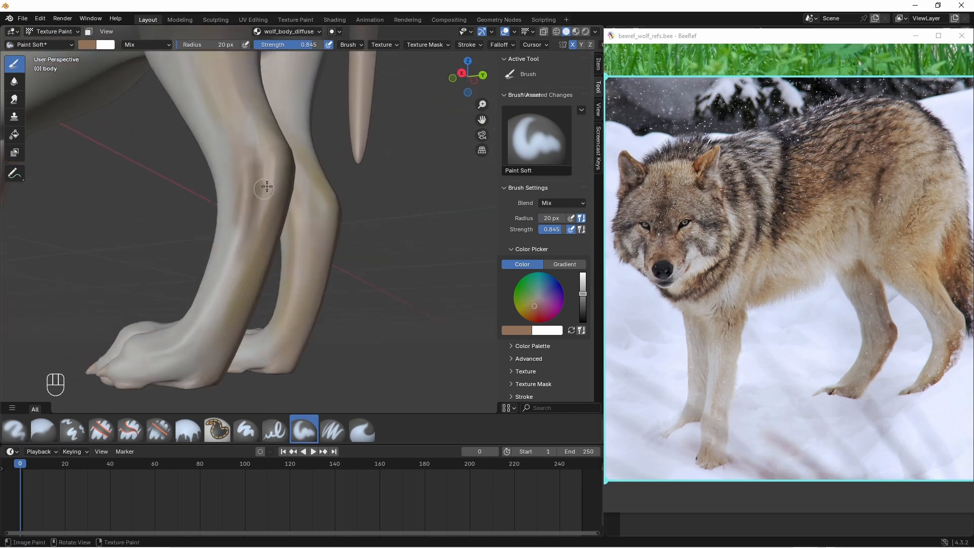
middle_drag(249, 244, 284, 214)
shift+middle_drag(285, 213, 299, 291)
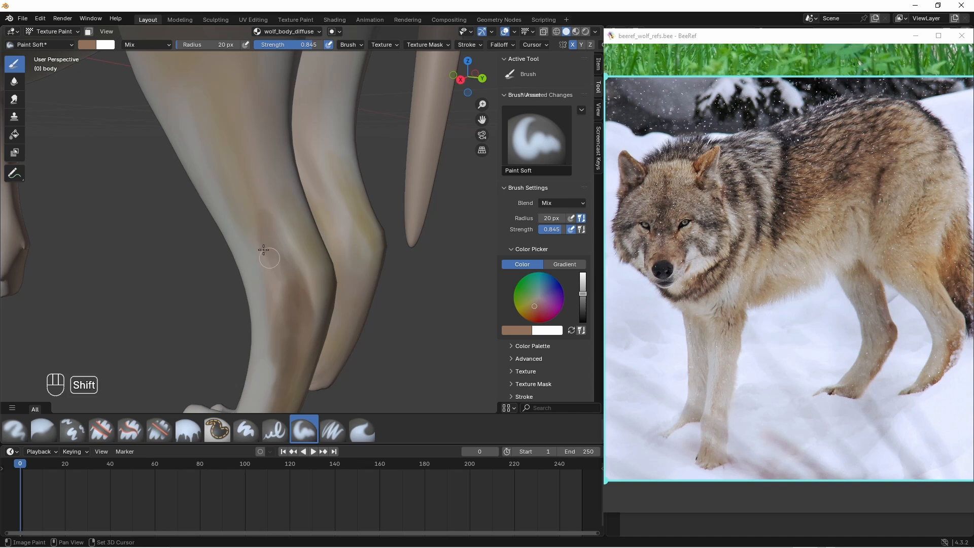
mouse_move(264, 250)
shift+middle_down()
mouse_move(270, 233)
mouse_move(245, 243)
shift+middle_up()
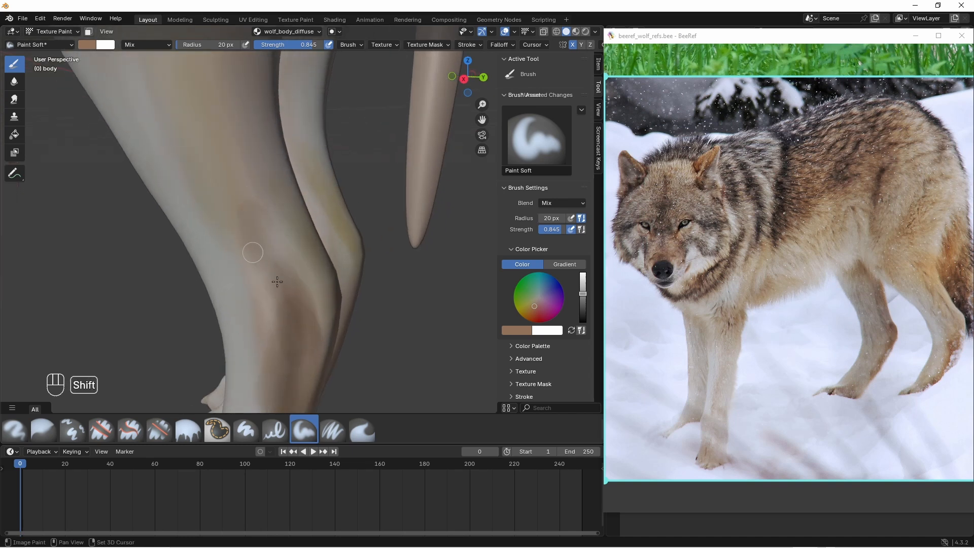
- Paint brown down the lower hind leg below the hock, setting the brush radius to 15 px for the inner side
middle_drag(277, 281, 279, 122)
drag(294, 185, 316, 286)
middle_drag(304, 196, 333, 198)
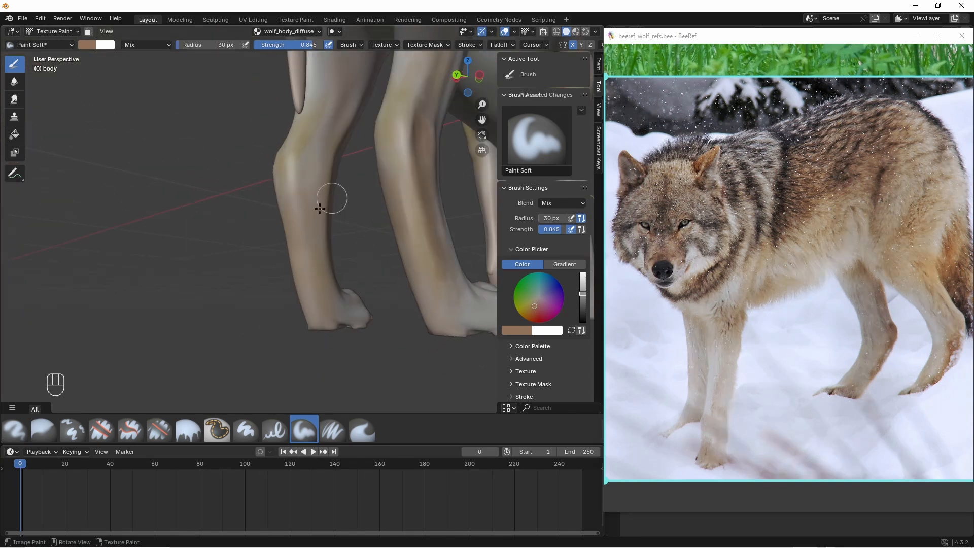
click(212, 45)
text(15)
key(Return)
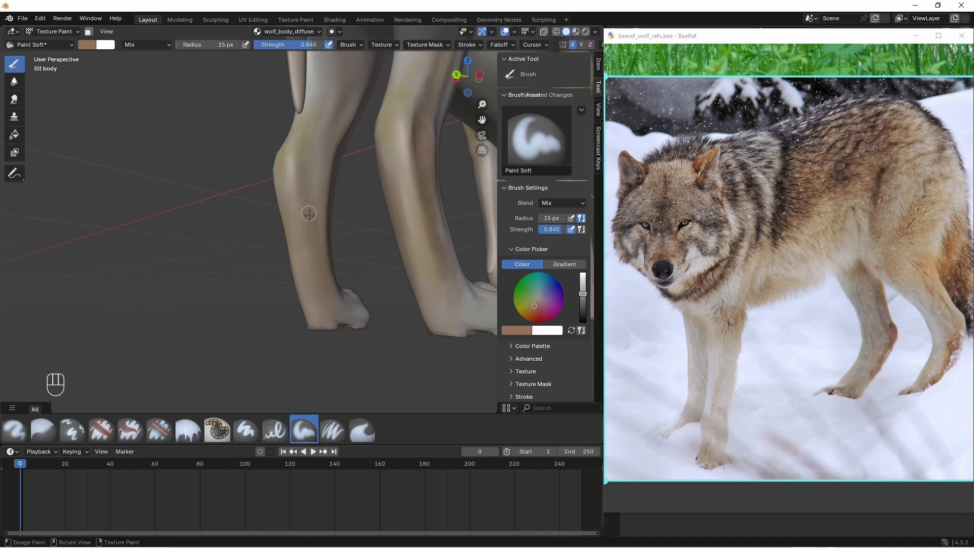
middle_drag(314, 203, 315, 152)
drag(315, 127, 312, 191)
mouse_move(318, 235)
middle_down()
mouse_move(317, 198)
mouse_move(257, 281)
mouse_move(337, 352)
middle_up()
- Set the brush radius to 20 px and paint brown down the hind leg towards the paw, undoing the last stroke
key(f)
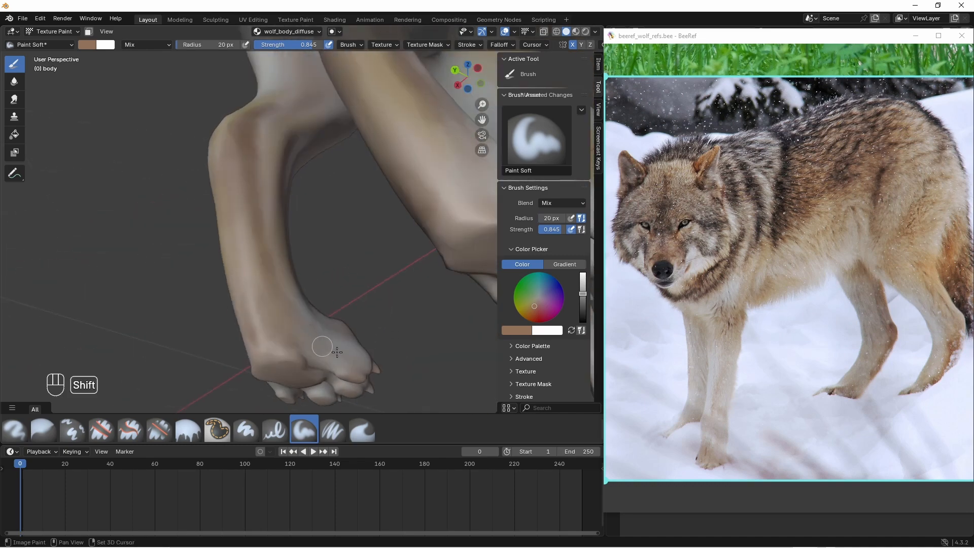
middle_drag(292, 307, 226, 307)
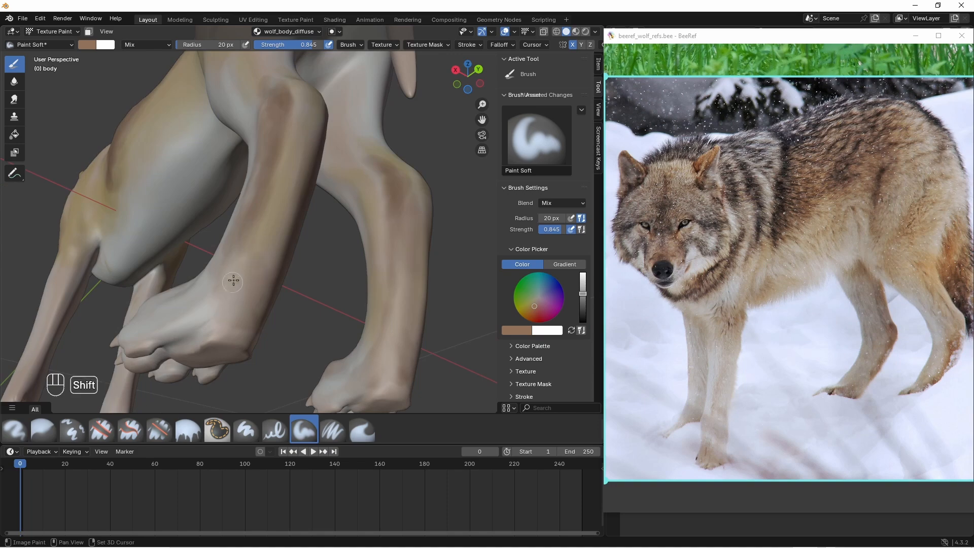
middle_drag(257, 272, 260, 309)
key(ctrl+z)
mouse_move(286, 241)
middle_down()
mouse_move(255, 285)
mouse_move(265, 284)
mouse_move(249, 317)
mouse_move(218, 230)
middle_up()
- Paint brown on the hind paw's claws, toes and both sides up to the heel
drag(101, 259, 142, 270)
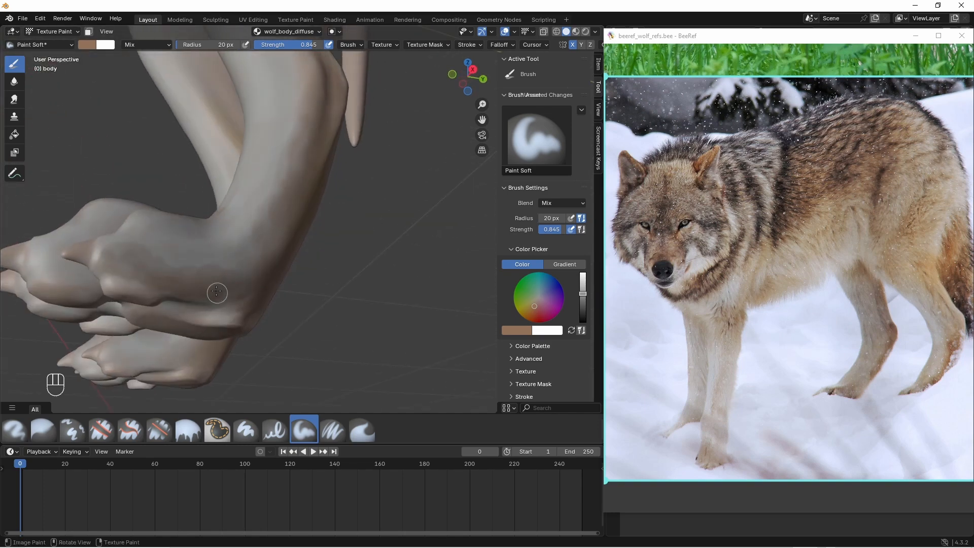
middle_drag(217, 291, 254, 282)
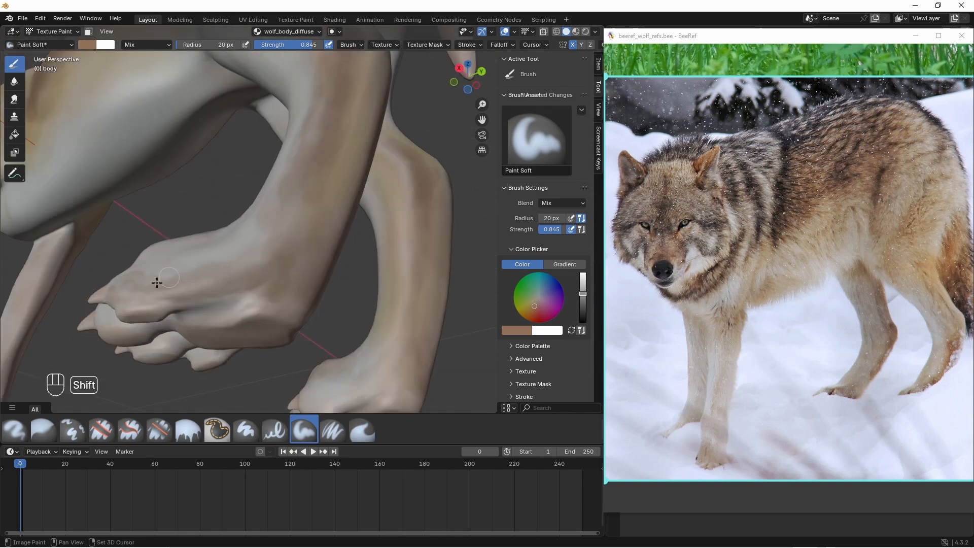
middle_drag(185, 295, 256, 280)
middle_drag(161, 272, 133, 244)
mouse_move(253, 238)
ctrl+middle_down()
mouse_move(265, 272)
mouse_move(284, 254)
mouse_move(396, 224)
ctrl+middle_up()
ctrl+middle_drag(256, 280, 238, 223)
mouse_move(224, 163)
mouse_down()
mouse_move(355, 122)
mouse_move(195, 159)
mouse_up()
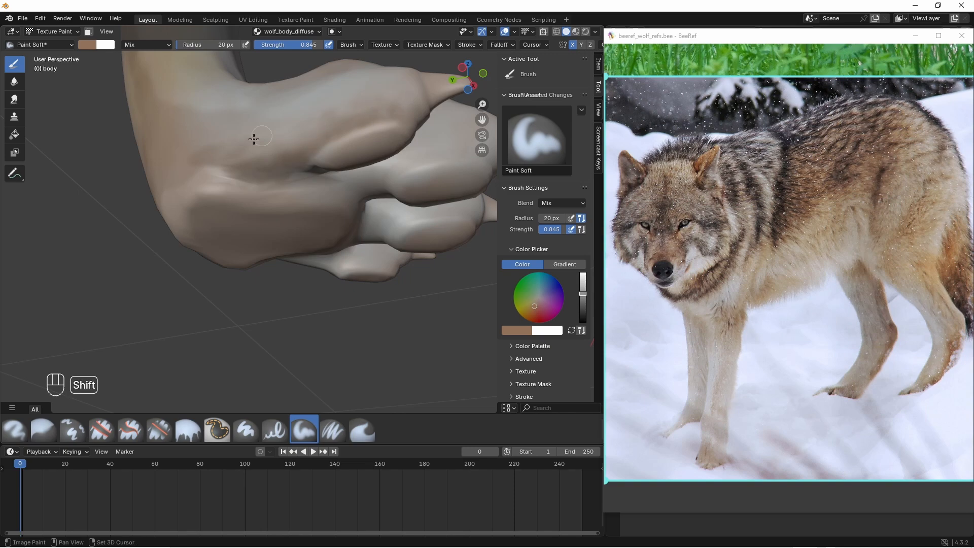
- Paint brown over the toe pads and the large central pad on the underside of the paw
middle_drag(253, 139, 352, 191)
key(shift)
key(shift)
key(shift)
key(shift)
key(shift)
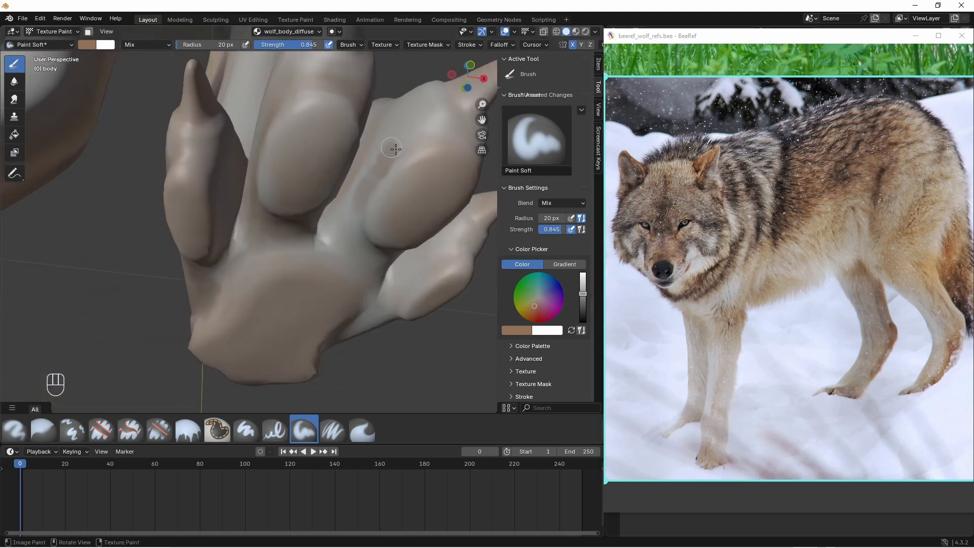
drag(362, 196, 346, 237)
mouse_move(346, 237)
middle_down()
mouse_move(358, 249)
mouse_move(362, 228)
middle_up()
- Paint brown on the undersides of the toes around the claws and in the gaps beside the toe pads
key(shift)
key(shift)
middle_drag(391, 163, 263, 172)
drag(254, 170, 304, 163)
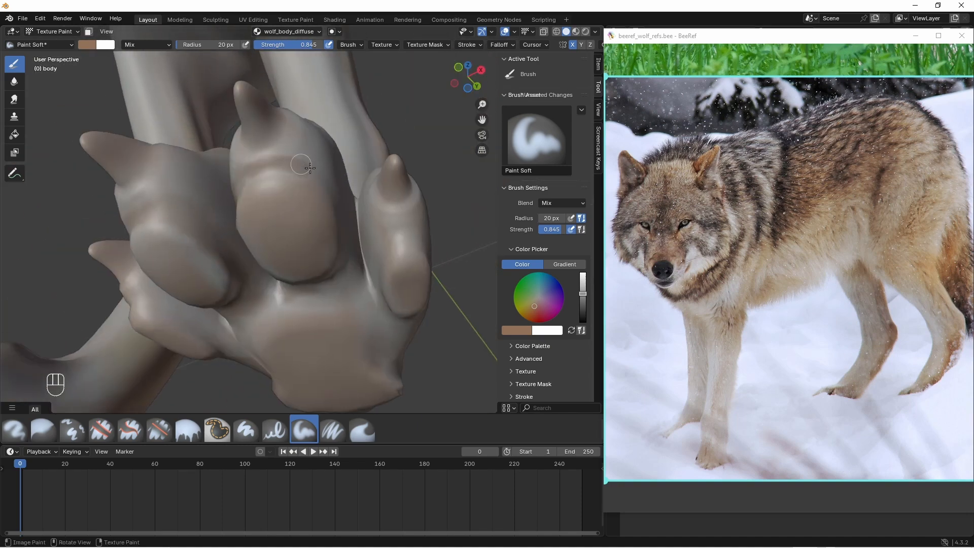
middle_drag(335, 168, 365, 185)
drag(366, 186, 409, 258)
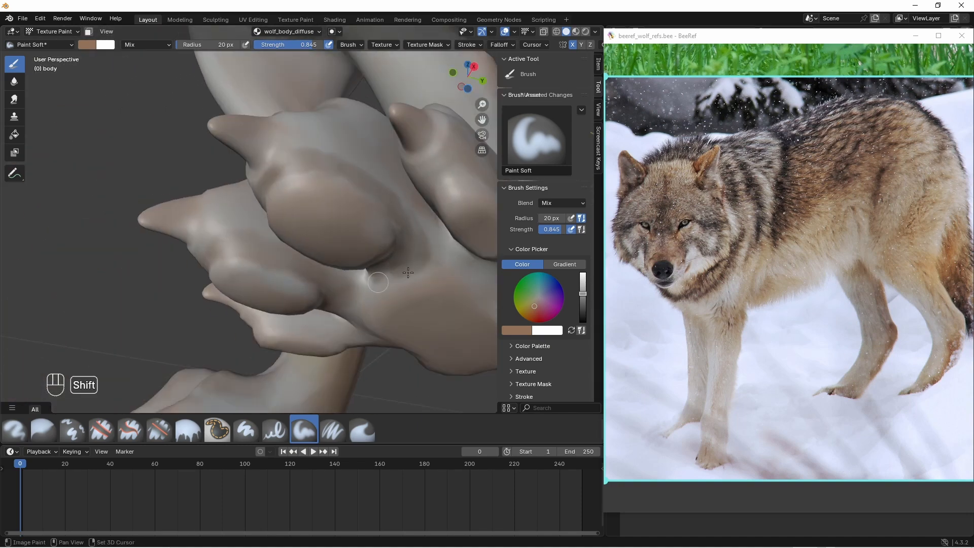
- Fill the remaining pale gaps between the toe pads and the central pad with brown
middle_drag(408, 273, 413, 286)
mouse_move(313, 175)
middle_down()
mouse_move(219, 223)
mouse_move(326, 198)
mouse_move(266, 200)
middle_up()
drag(266, 201, 214, 217)
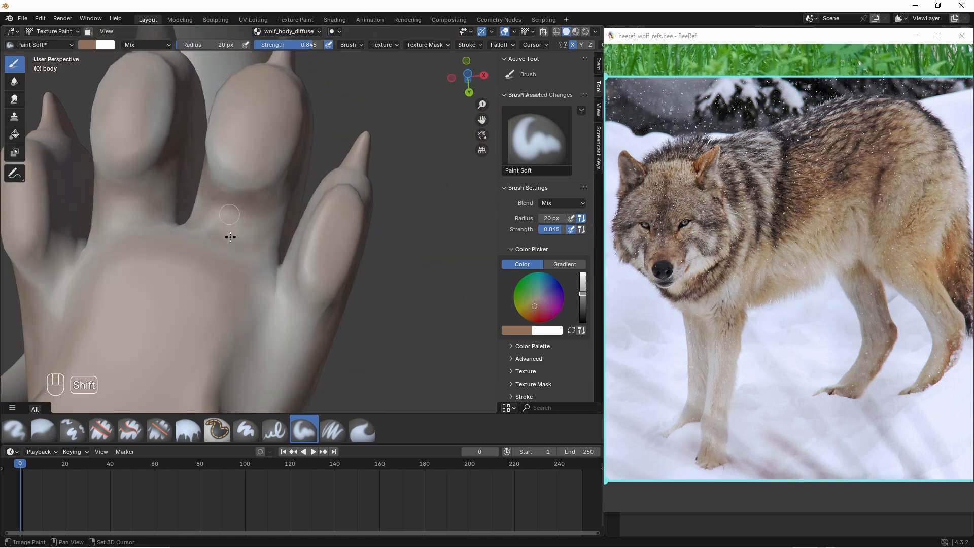
middle_drag(230, 237, 274, 274)
mouse_move(277, 288)
mouse_down()
mouse_move(278, 272)
mouse_move(349, 198)
mouse_move(272, 291)
mouse_up()
mouse_move(272, 291)
middle_down()
mouse_move(254, 194)
mouse_move(337, 200)
mouse_move(341, 159)
mouse_move(309, 267)
mouse_move(250, 322)
mouse_move(271, 320)
mouse_move(274, 239)
mouse_move(264, 218)
middle_up()
ctrl+middle_drag(264, 218, 294, 211)
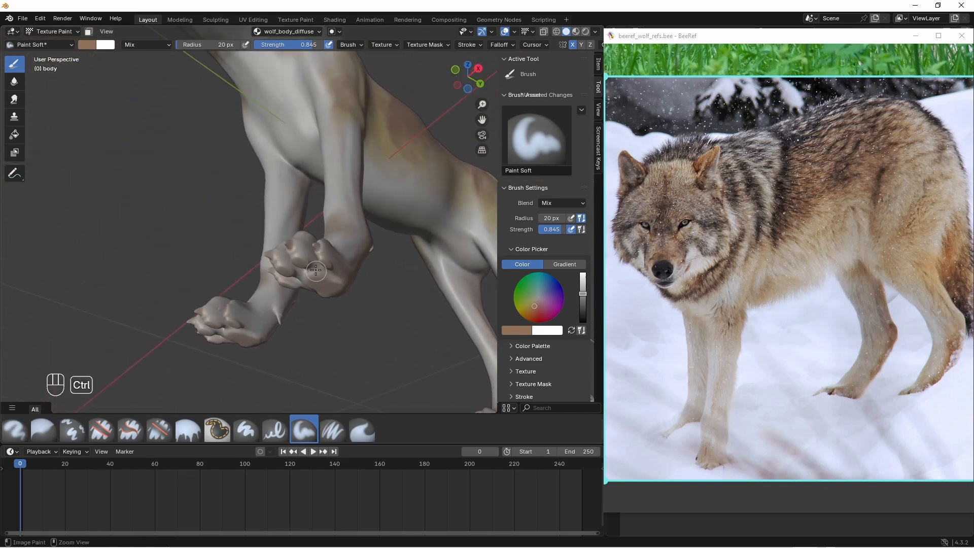
- Paint brown along the outer side of the front paw behind the toes with a 30 px brush
ctrl+middle_drag(315, 270, 283, 238)
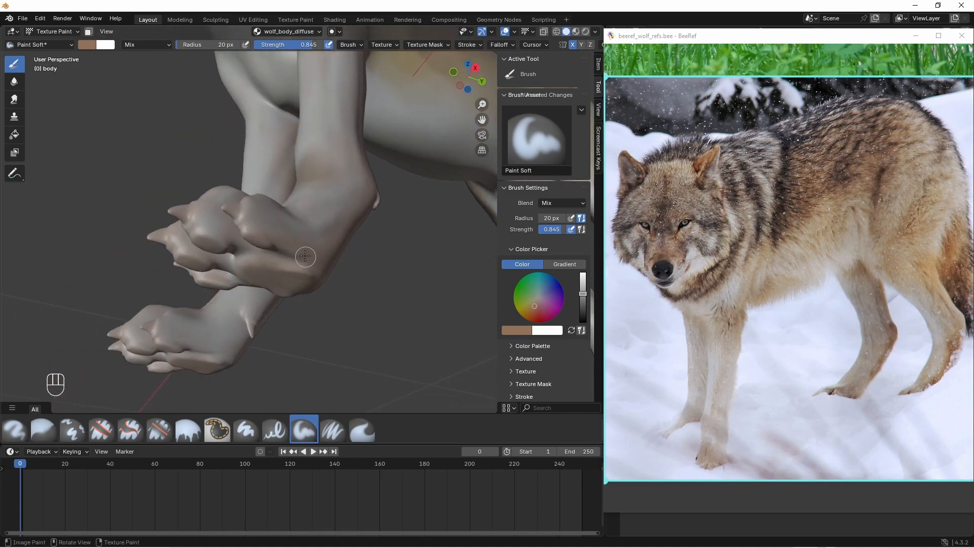
key(Tab)
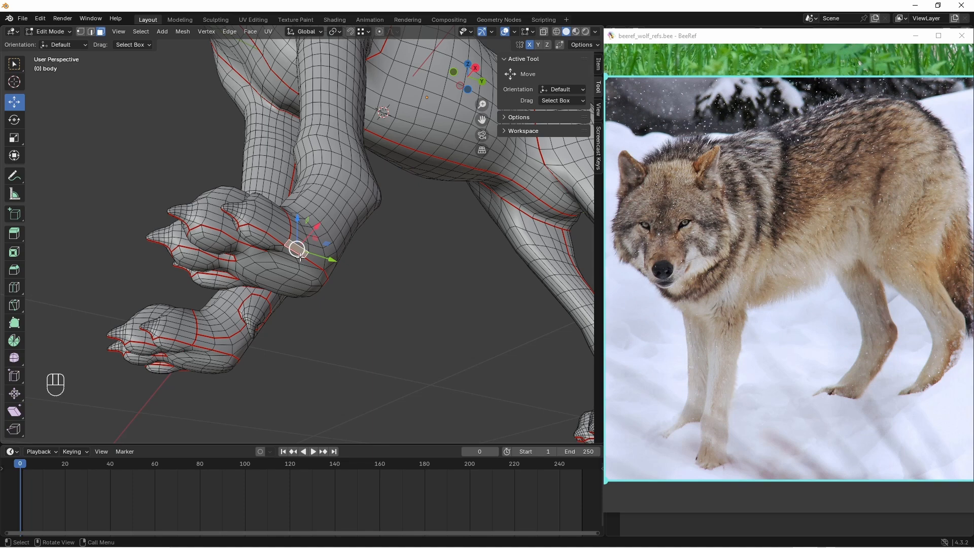
key(KP_Decimal)
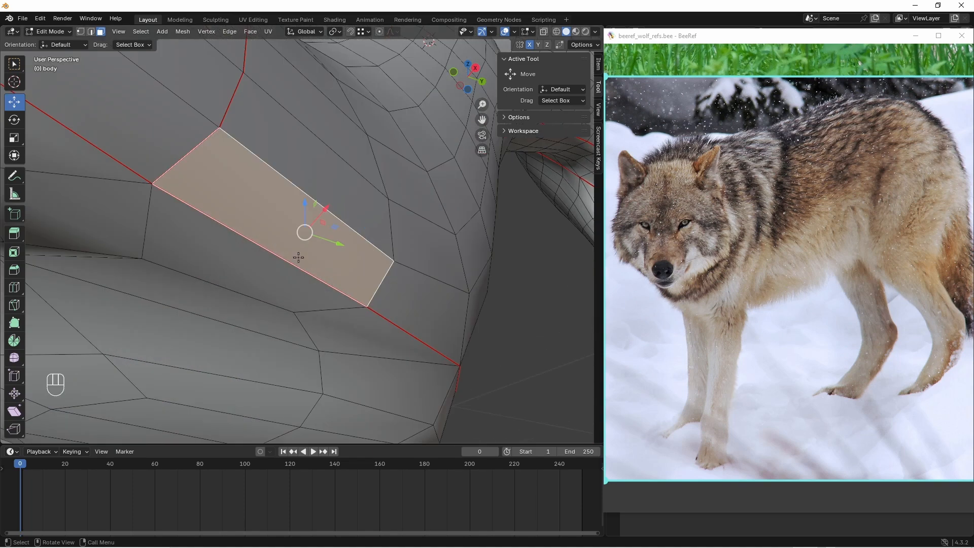
key(Tab)
mouse_move(300, 257)
ctrl+middle_down()
mouse_move(301, 279)
mouse_move(294, 274)
ctrl+middle_up()
drag(305, 236, 268, 217)
middle_drag(284, 228, 329, 253)
mouse_move(342, 269)
ctrl+middle_down()
mouse_move(348, 288)
mouse_move(370, 274)
mouse_move(381, 309)
ctrl+middle_up()
drag(208, 45, 210, 45)
mouse_move(293, 255)
mouse_down()
mouse_move(424, 278)
mouse_move(184, 238)
mouse_move(285, 263)
mouse_move(288, 253)
mouse_up()
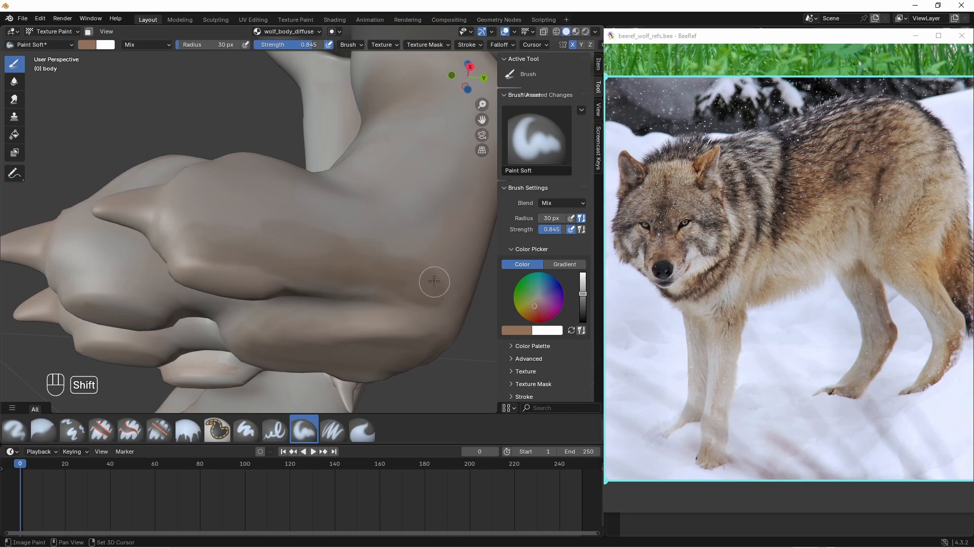
- Set the brush radius to 20 px and paint brown along the underside and side of the front paw's outer toe
middle_drag(434, 281, 300, 261)
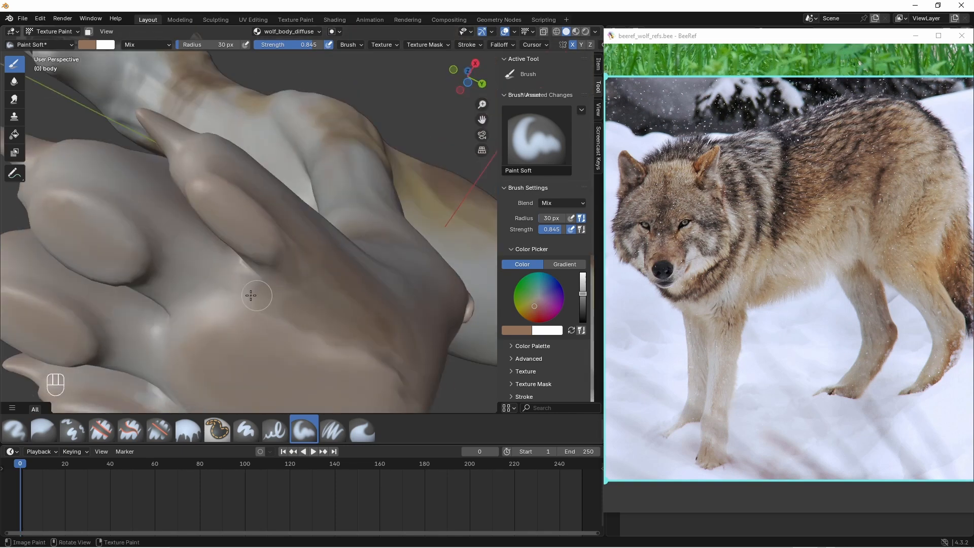
middle_drag(251, 296, 339, 246)
double_click(208, 45)
text(20)
key(Return)
drag(335, 269, 416, 167)
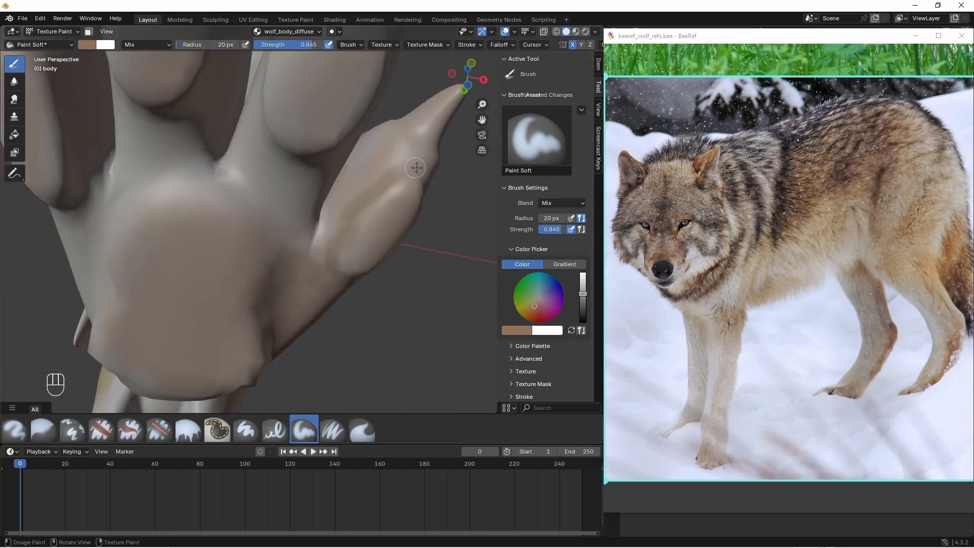
mouse_move(416, 168)
middle_down()
mouse_move(342, 144)
mouse_move(429, 175)
middle_up()
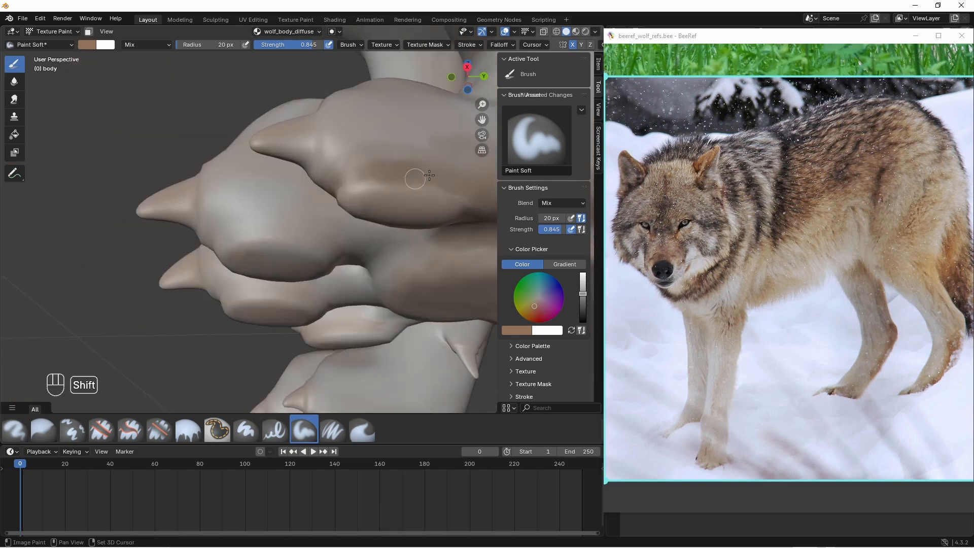
drag(373, 166, 451, 177)
- Set the brush radius to 30 px and paint brown on the neighbouring toe and the pale gap beside the central pad
mouse_move(399, 175)
middle_down()
mouse_move(385, 163)
mouse_move(329, 152)
mouse_move(229, 169)
mouse_move(198, 192)
middle_up()
mouse_move(198, 192)
ctrl+middle_down()
mouse_move(196, 181)
mouse_move(178, 212)
mouse_move(173, 257)
ctrl+middle_up()
drag(214, 44, 216, 44)
drag(111, 227, 173, 263)
middle_drag(173, 264, 219, 312)
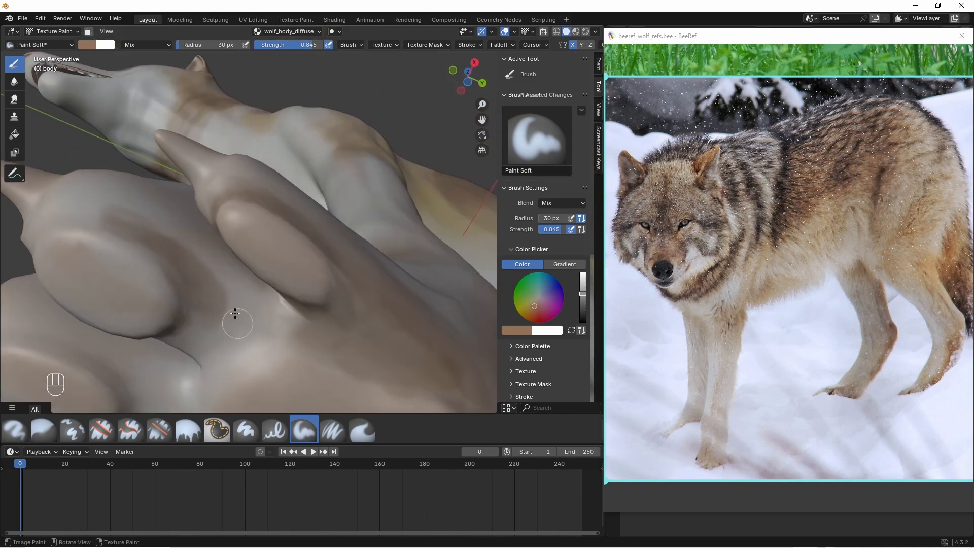
drag(230, 309, 286, 325)
drag(218, 345, 274, 348)
- Paint brown around the remaining toe pads on the underside of the front paw
mouse_move(225, 314)
middle_down()
mouse_move(180, 255)
mouse_move(264, 144)
middle_up()
middle_drag(380, 225, 245, 154)
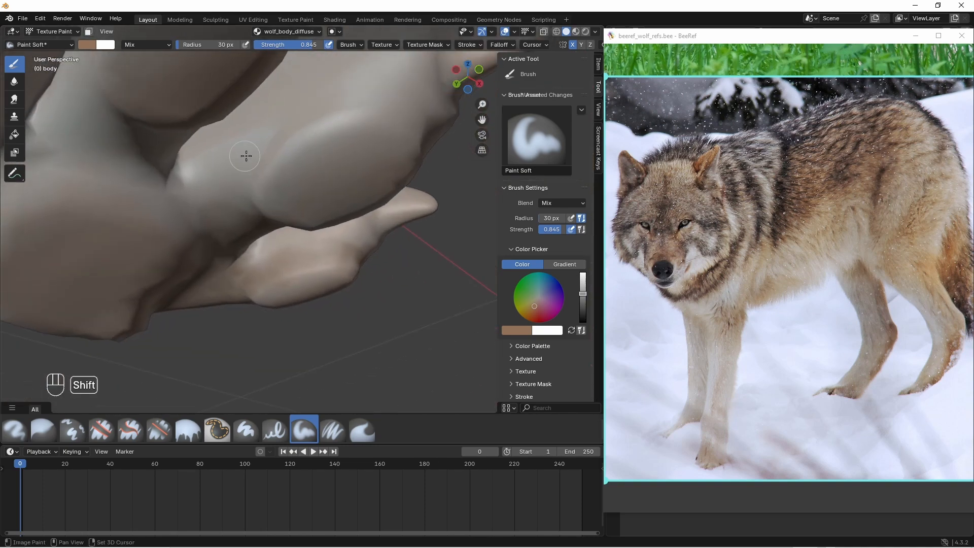
mouse_move(241, 152)
mouse_down()
mouse_move(243, 141)
mouse_move(220, 165)
mouse_up()
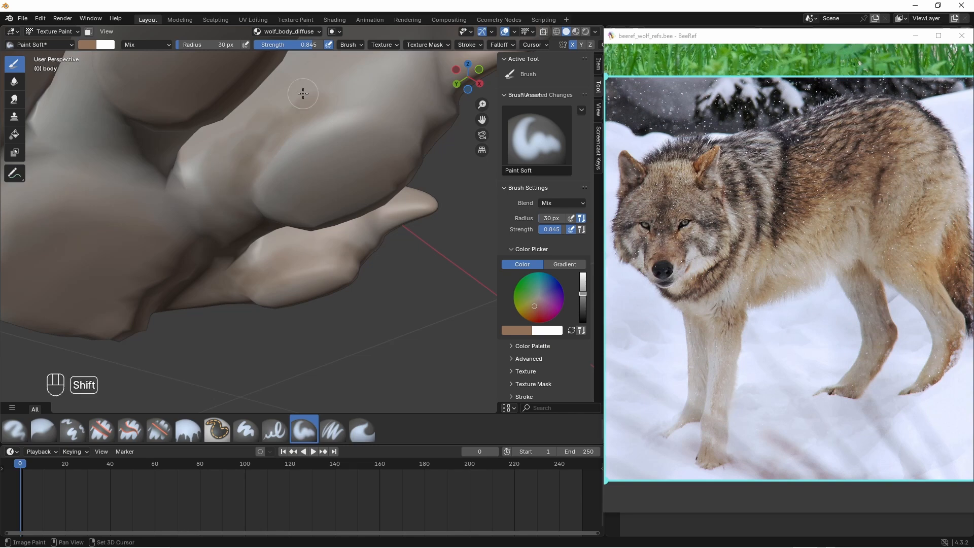
drag(315, 108, 337, 100)
middle_drag(337, 100, 404, 88)
mouse_move(393, 91)
mouse_down()
mouse_move(352, 131)
mouse_move(430, 82)
mouse_up()
middle_drag(270, 142, 309, 148)
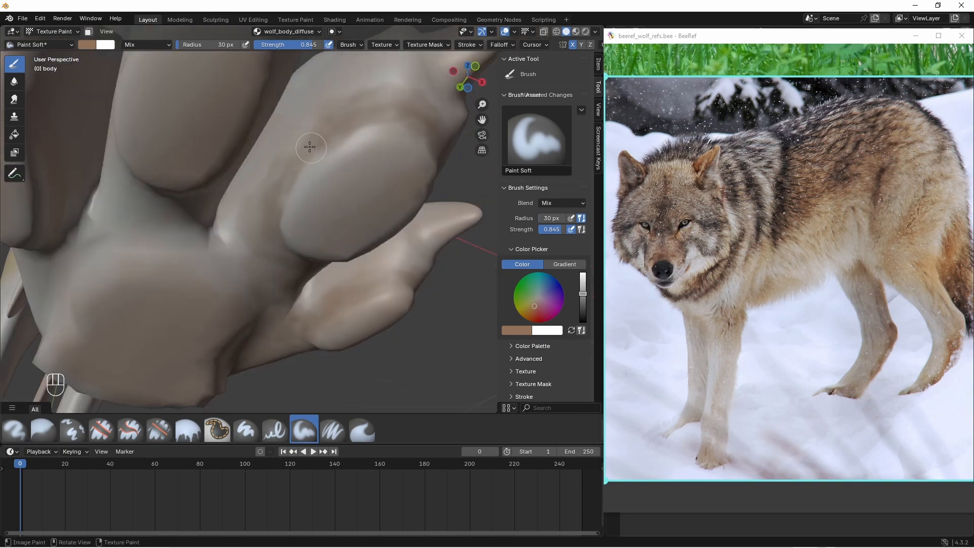
drag(291, 164, 319, 121)
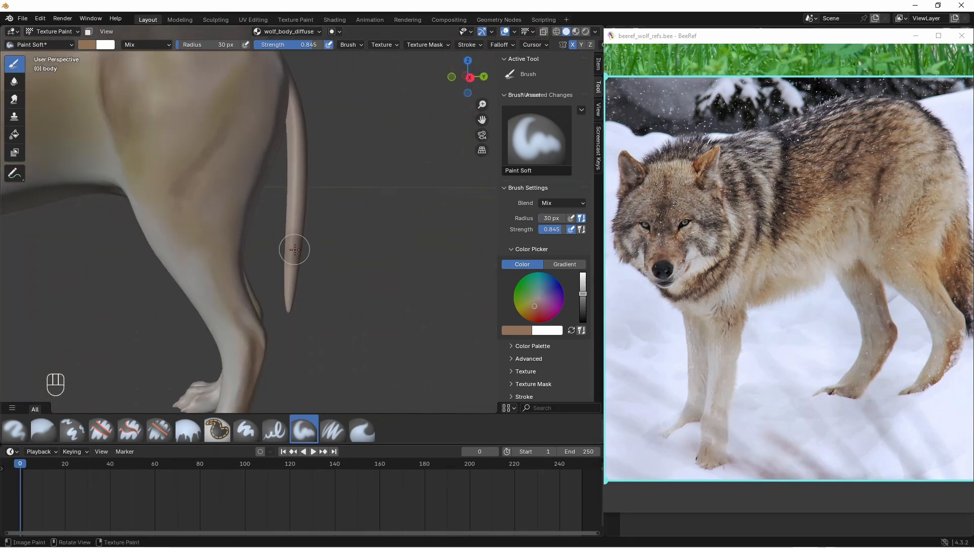
- Sample the dark colour #181619 from the shoulder fur in the BeeRef wolf photo and set it as the brush colour
mouse_move(298, 174)
middle_down()
mouse_move(201, 222)
mouse_move(281, 180)
middle_up()
middle_drag(303, 298, 355, 274)
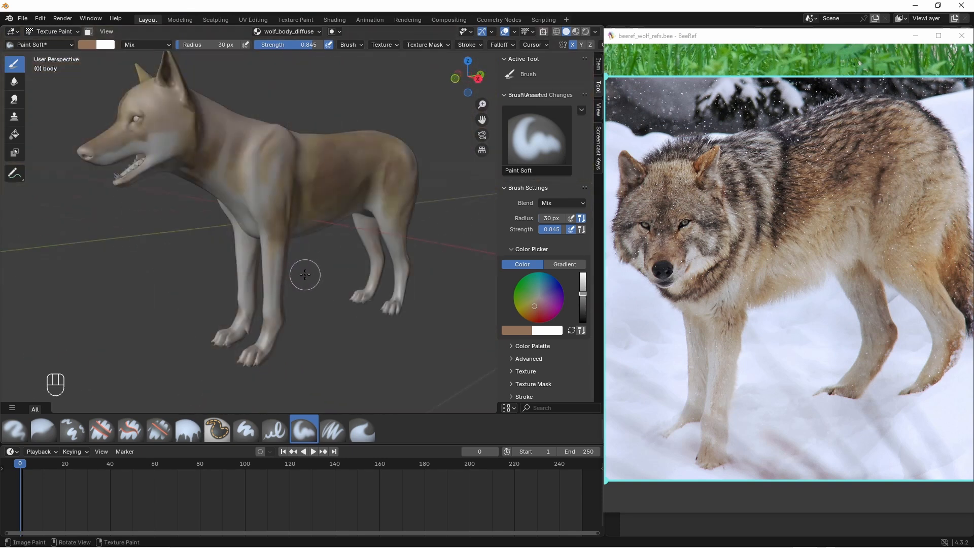
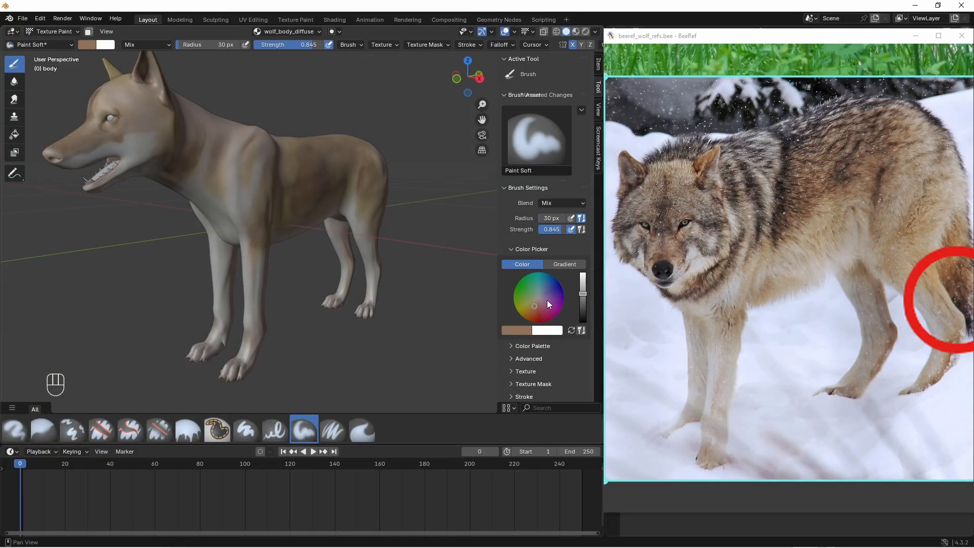
right_click(750, 325)
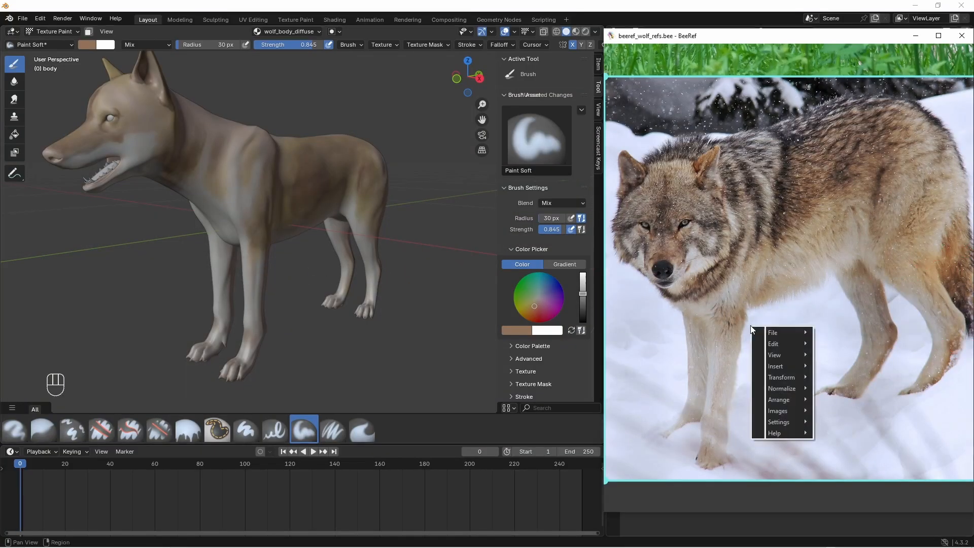
mouse_move(817, 411)
click(848, 449)
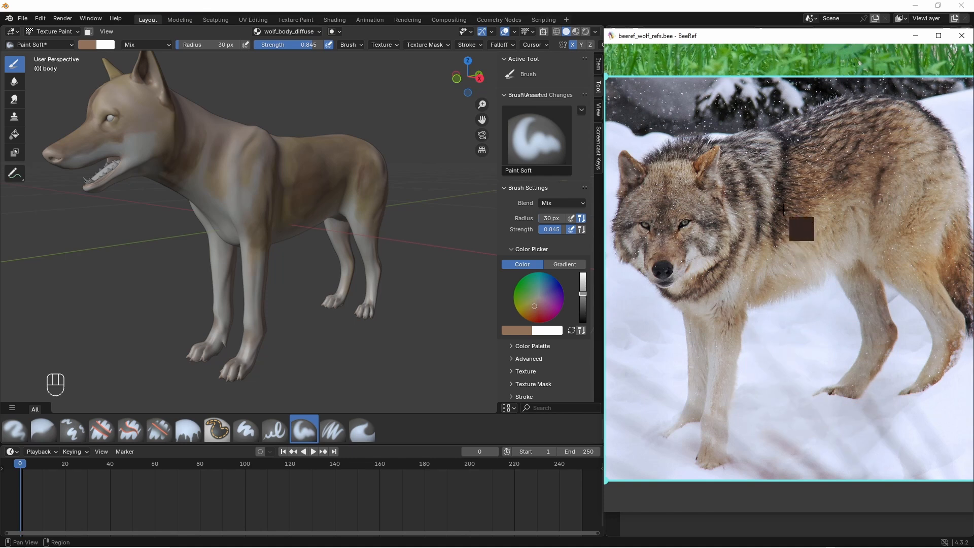
click(782, 147)
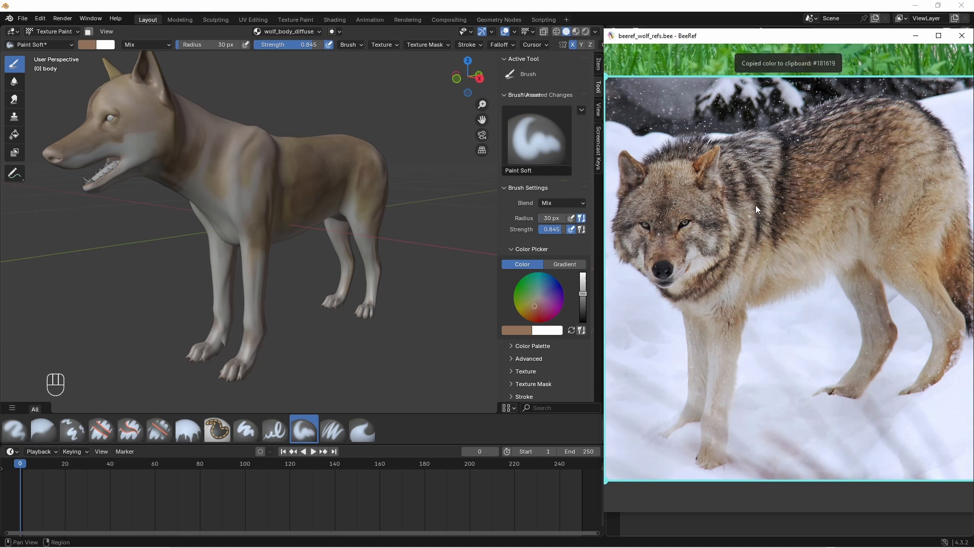
click(522, 332)
key(Return)
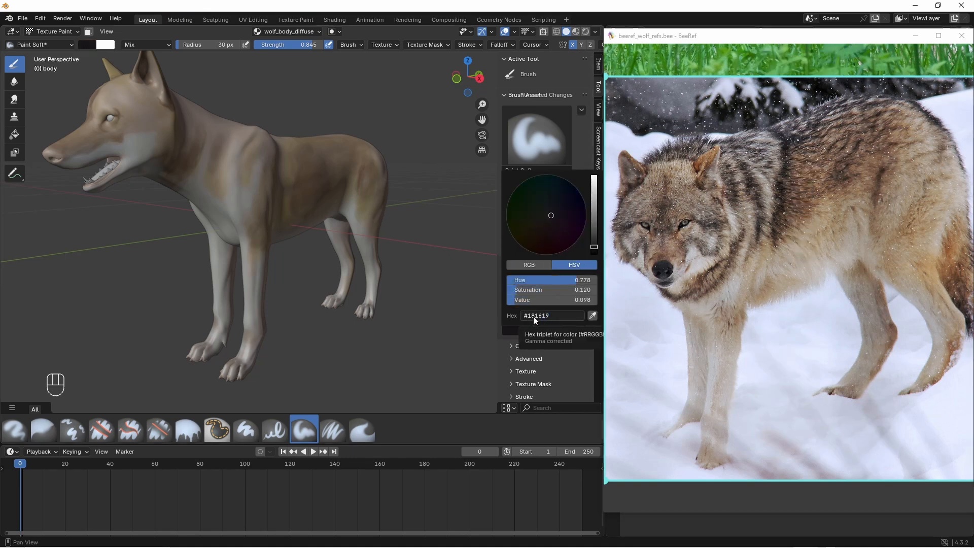
- Paint a soft dark band along the wolf's back with a 50 px brush at 0.5 strength
mouse_move(402, 253)
middle_down()
mouse_move(294, 288)
mouse_move(338, 205)
mouse_move(323, 189)
mouse_move(290, 217)
mouse_move(314, 218)
middle_up()
click(304, 45)
text(.6)
key(Return)
mouse_move(314, 219)
mouse_down()
mouse_move(362, 203)
mouse_move(281, 231)
mouse_up()
drag(241, 206, 267, 184)
drag(268, 185, 273, 233)
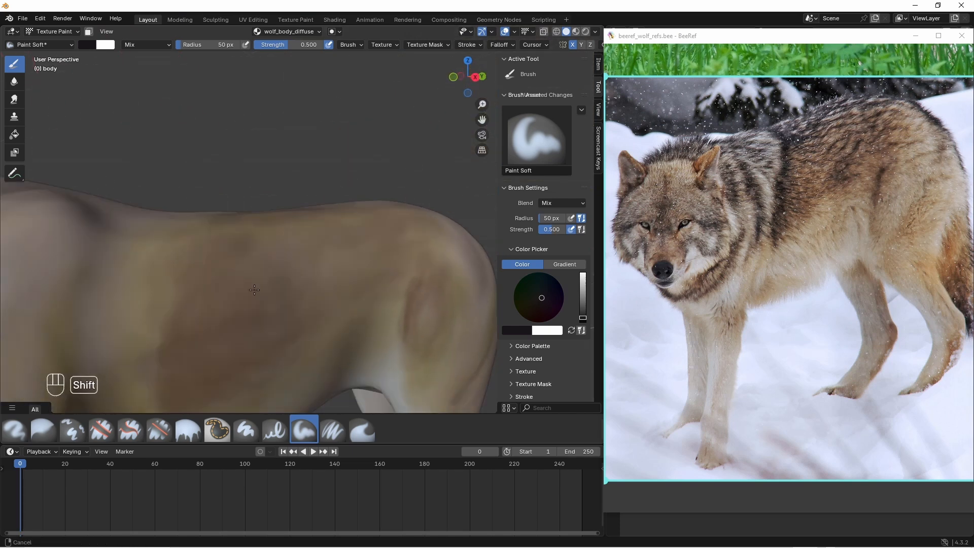
shift+middle_drag(254, 290, 224, 344)
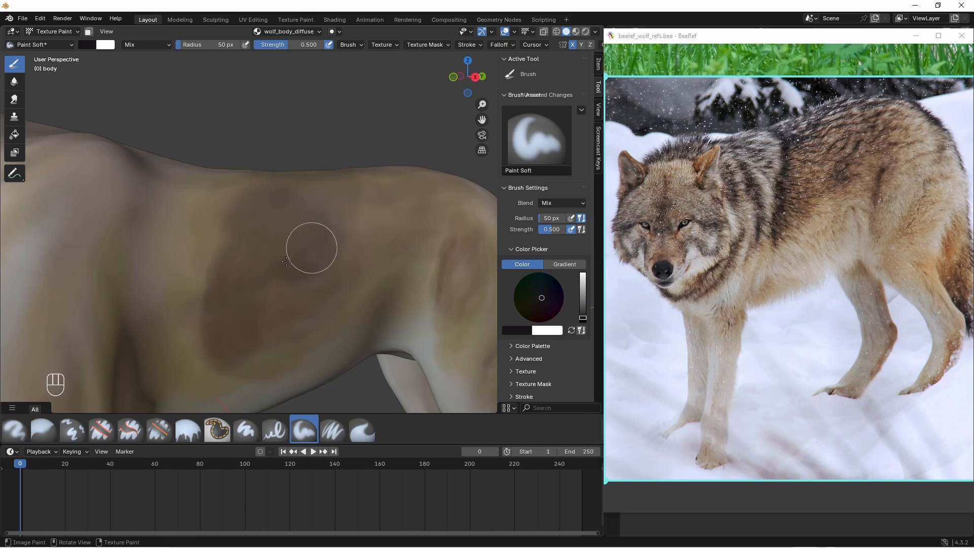
middle_drag(286, 261, 292, 286)
shift+middle_drag(291, 287, 255, 216)
shift+middle_drag(304, 253, 345, 209)
drag(345, 203, 402, 258)
- Set the brush radius to 30 px and darken the tip and lower part of the tail
double_click(208, 44)
text(30)
key(Return)
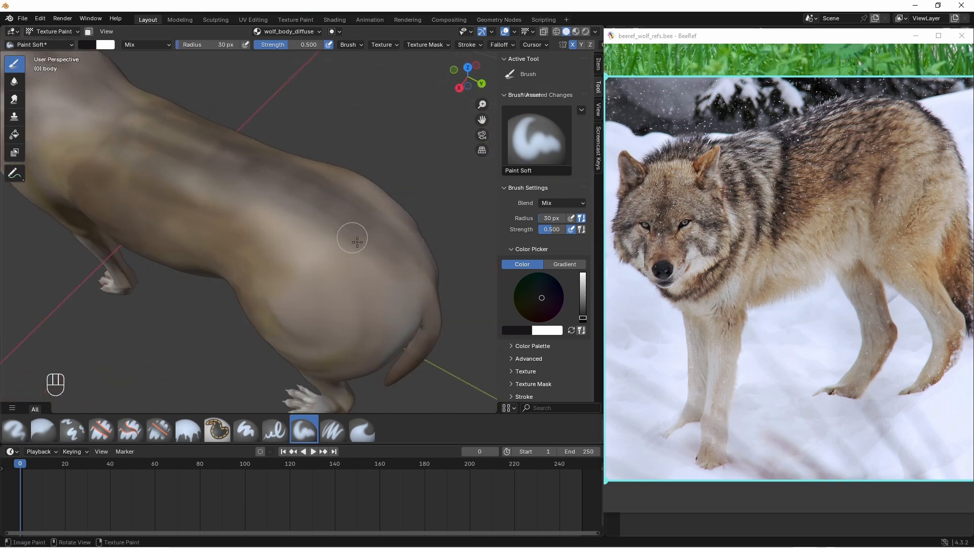
middle_drag(357, 242, 292, 248)
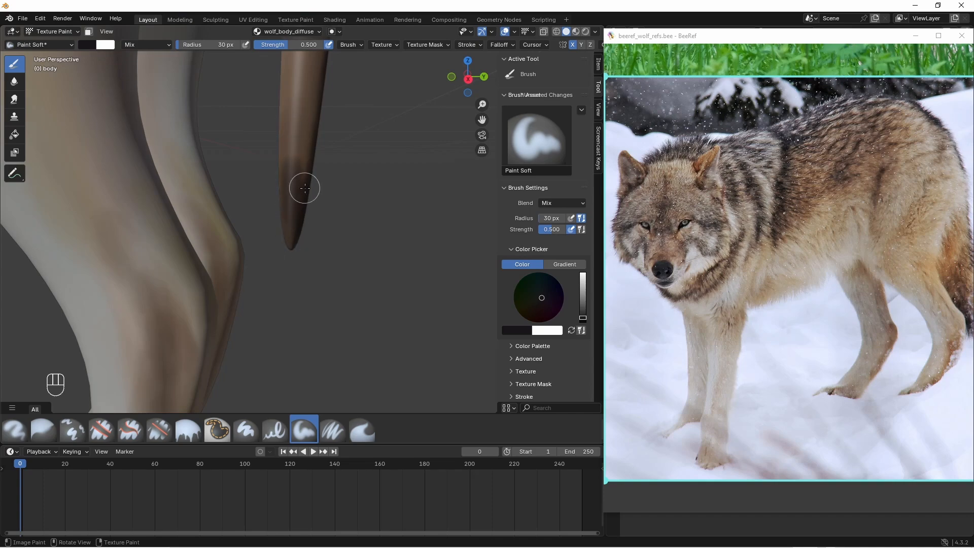
drag(305, 188, 283, 190)
middle_drag(305, 191, 152, 173)
middle_drag(71, 109, 149, 104)
drag(288, 160, 290, 69)
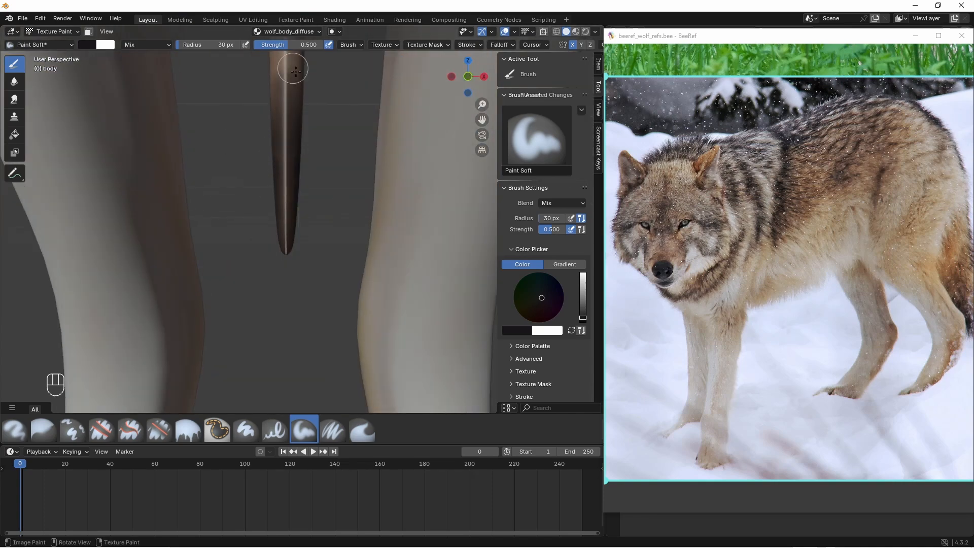
- Extend the dark stripe up the back of the tail toward its base
middle_drag(243, 137, 341, 146)
shift+middle_drag(332, 86, 243, 147)
shift+middle_drag(299, 132, 297, 229)
drag(221, 49, 217, 48)
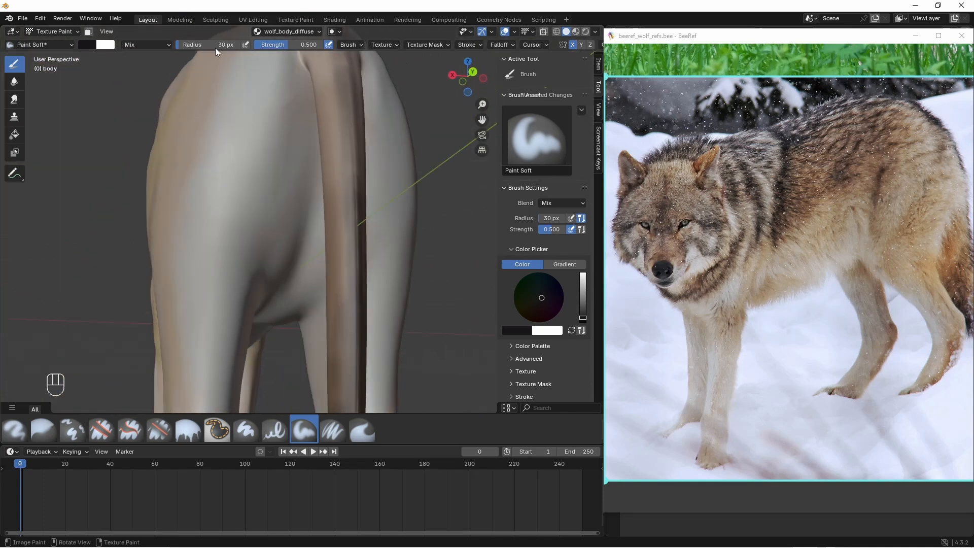
drag(353, 308, 352, 222)
middle_drag(330, 203, 365, 233)
- Reduce the brush radius to 14 px and paint dark strokes from the tail base onto the rump and back
drag(217, 48, 211, 48)
middle_drag(284, 163, 341, 159)
drag(341, 162, 339, 109)
mouse_move(310, 153)
middle_down()
mouse_move(354, 191)
mouse_move(349, 200)
middle_up()
drag(348, 200, 332, 137)
middle_drag(324, 106, 260, 202)
drag(195, 162, 155, 212)
mouse_move(162, 231)
mouse_down()
mouse_move(178, 196)
mouse_move(140, 218)
mouse_up()
- Paint a dark line down the flank along the front edge of the brown patch and join it to the back stripe
mouse_move(102, 253)
middle_down()
mouse_move(119, 224)
mouse_move(198, 193)
middle_up()
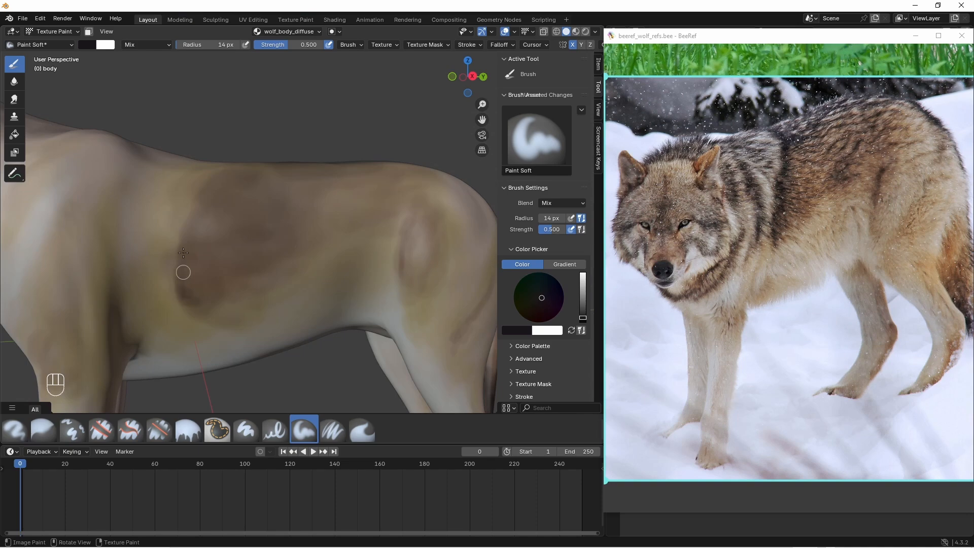
middle_drag(189, 227, 219, 217)
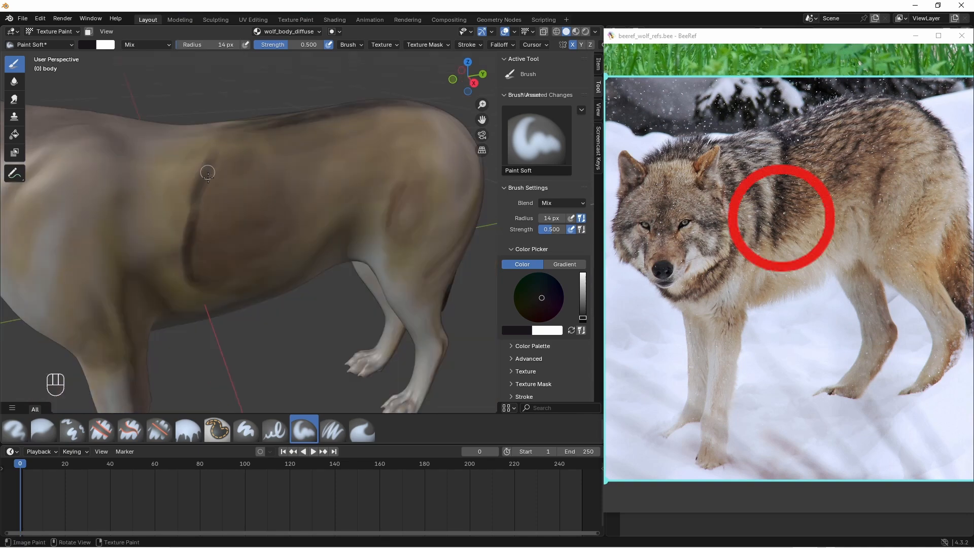
middle_drag(208, 177, 236, 153)
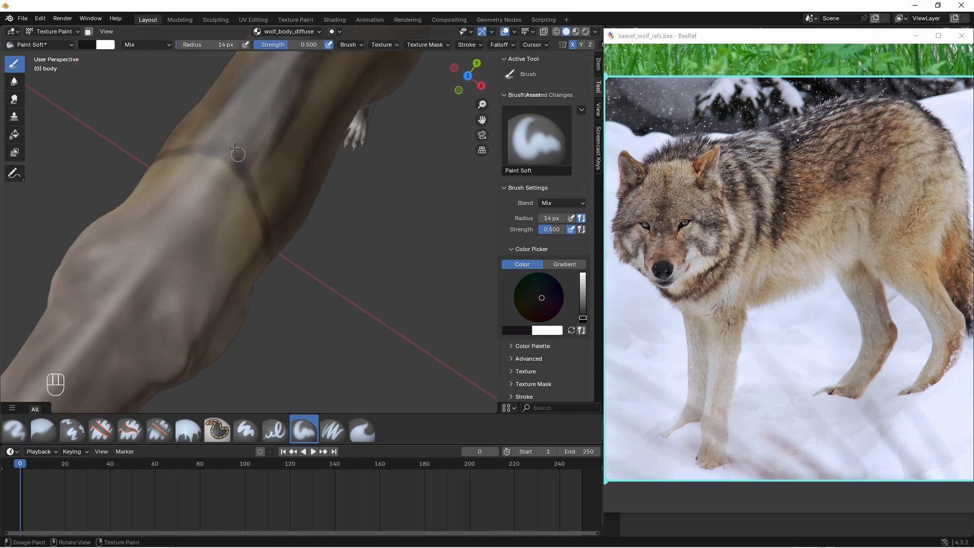
middle_drag(257, 195, 261, 184)
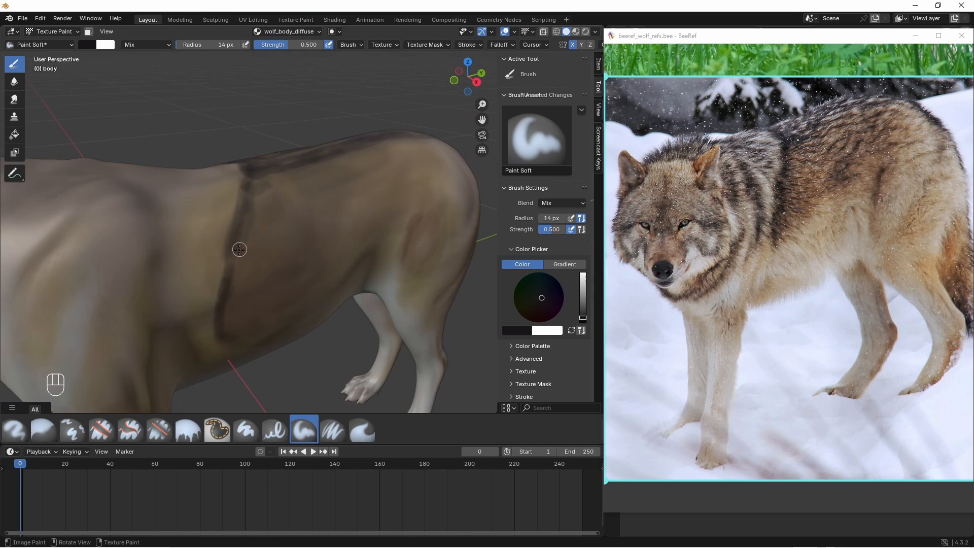
middle_drag(239, 249, 285, 280)
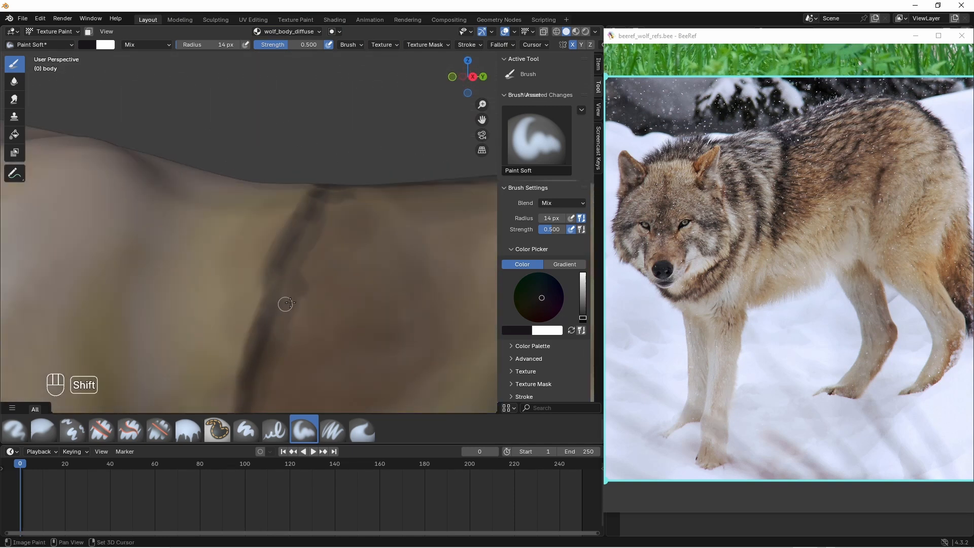
- Set the brush strength to 1.0 and the radius to 12 px, and repaint the dark flank line from its lower end upward
drag(289, 45, 327, 45)
shift+middle_drag(289, 285, 288, 231)
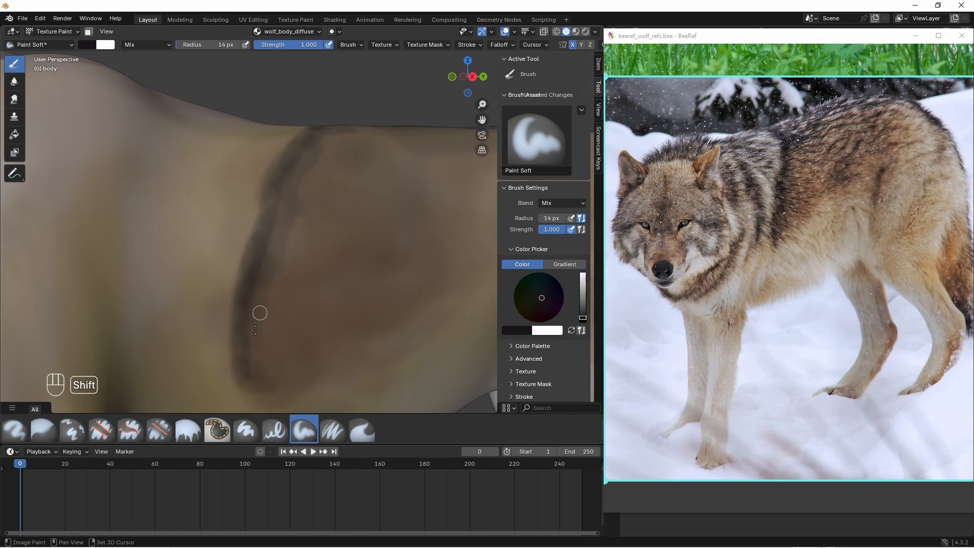
key(bracketleft)
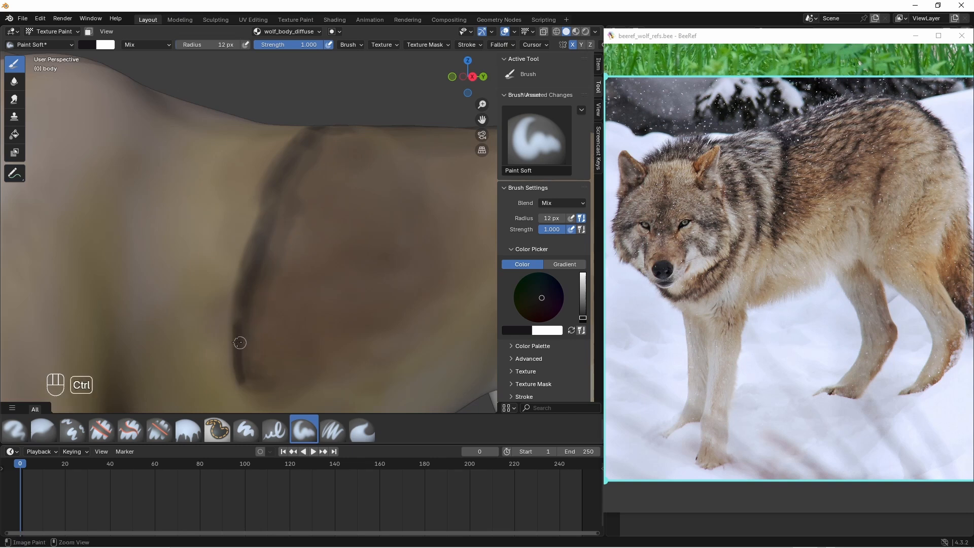
key(ctrl+z)
mouse_move(245, 380)
mouse_down()
mouse_move(239, 311)
mouse_move(266, 218)
mouse_up()
middle_drag(306, 92, 299, 175)
mouse_move(299, 175)
shift+middle_down()
mouse_move(277, 336)
mouse_move(278, 283)
shift+middle_up()
- Thicken the dark flank line with additional short strokes along its length
middle_drag(291, 190, 324, 227)
drag(306, 268, 300, 253)
mouse_move(303, 262)
middle_down()
mouse_move(282, 223)
mouse_move(277, 180)
middle_up()
drag(276, 350, 270, 371)
middle_drag(266, 350, 308, 317)
- Set the brush to 10 px and 0.7 strength and paint dark fur strokes on the upper back ahead of the flank line
key(f)
key(shift+f)
drag(309, 321, 300, 222)
middle_drag(300, 221, 292, 297)
drag(274, 141, 262, 117)
mouse_move(327, 137)
mouse_down()
mouse_move(320, 143)
mouse_move(338, 178)
mouse_up()
mouse_move(361, 214)
mouse_down()
mouse_move(341, 122)
mouse_move(352, 223)
mouse_up()
middle_drag(350, 218, 330, 163)
drag(330, 162, 334, 236)
- Paint a second dark line down behind the shoulder and reinforce it with a 15 px brush at full strength
middle_drag(327, 203, 301, 138)
click(300, 129)
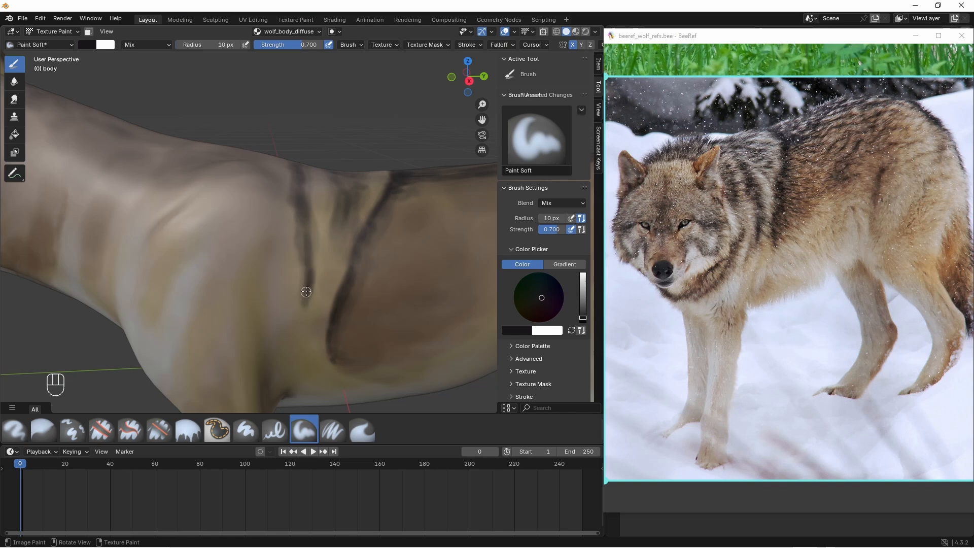
drag(307, 290, 305, 311)
ctrl+middle_drag(307, 234, 305, 364)
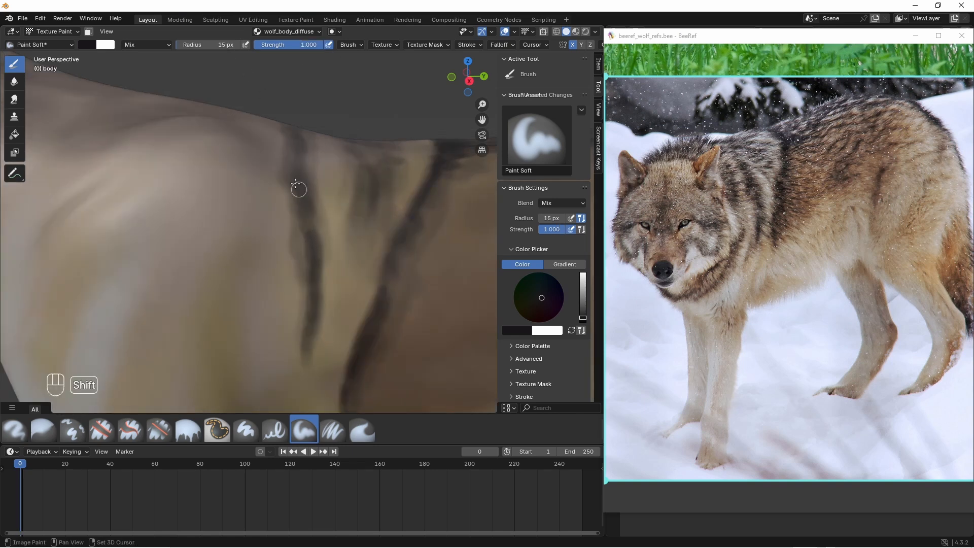
- Paint dark fur patches across the withers and onto the top of the neck
middle_drag(293, 246, 239, 218)
mouse_move(239, 203)
mouse_down()
mouse_move(265, 247)
mouse_move(202, 211)
mouse_up()
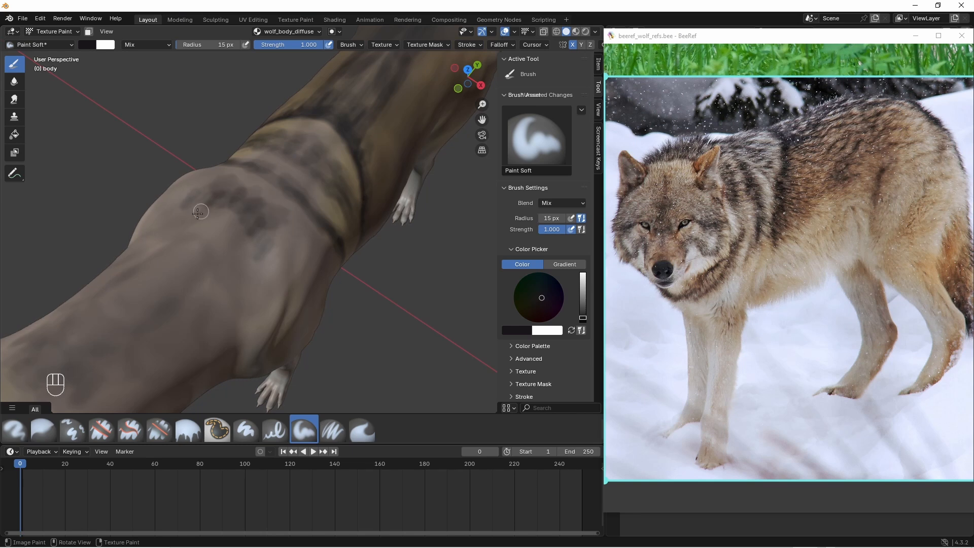
middle_drag(203, 211, 230, 235)
drag(173, 315, 195, 345)
- Paint a dark fur streak across the side of the neck with a 14 px brush, setting the strength to 0.6
shift+middle_drag(225, 293, 304, 216)
key(f)
drag(217, 241, 273, 260)
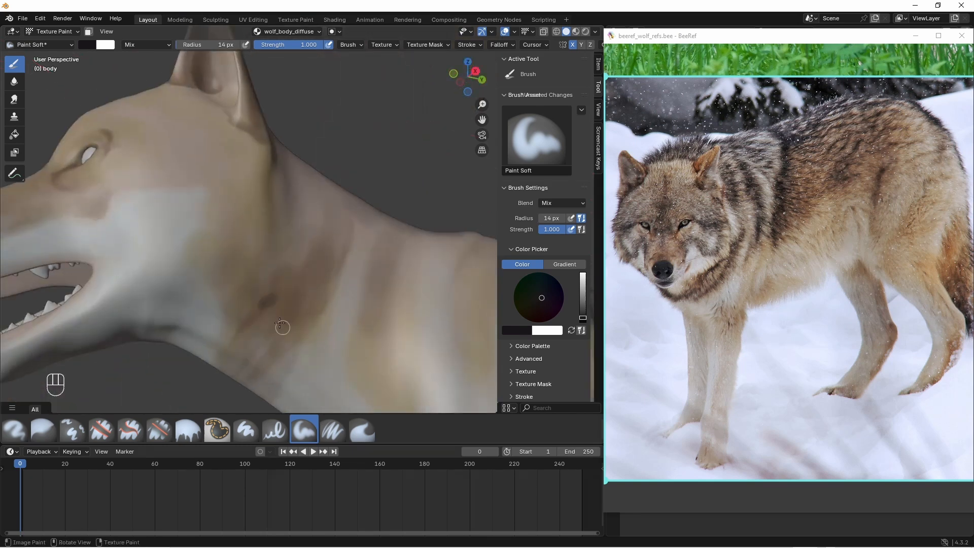
key(ctrl+z)
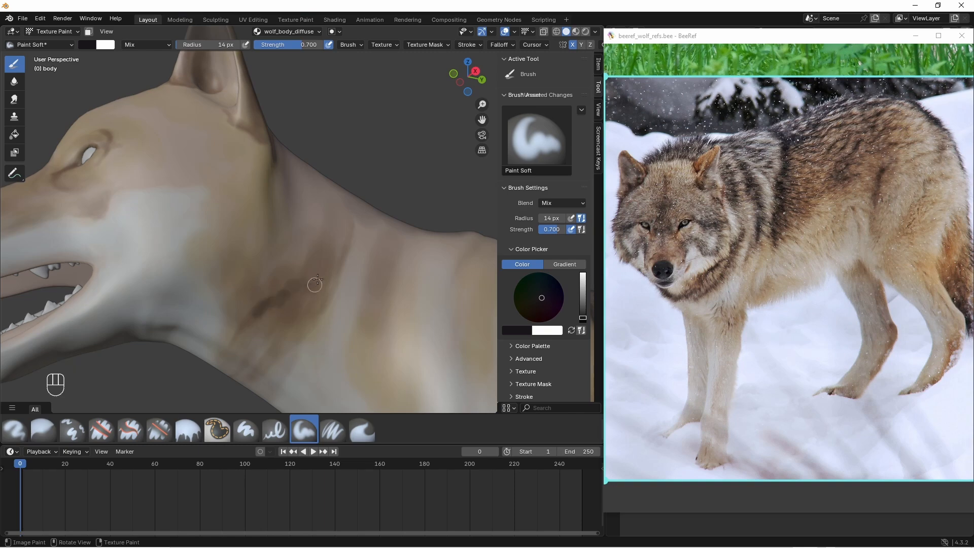
click(282, 45)
text(0.6)
key(Return)
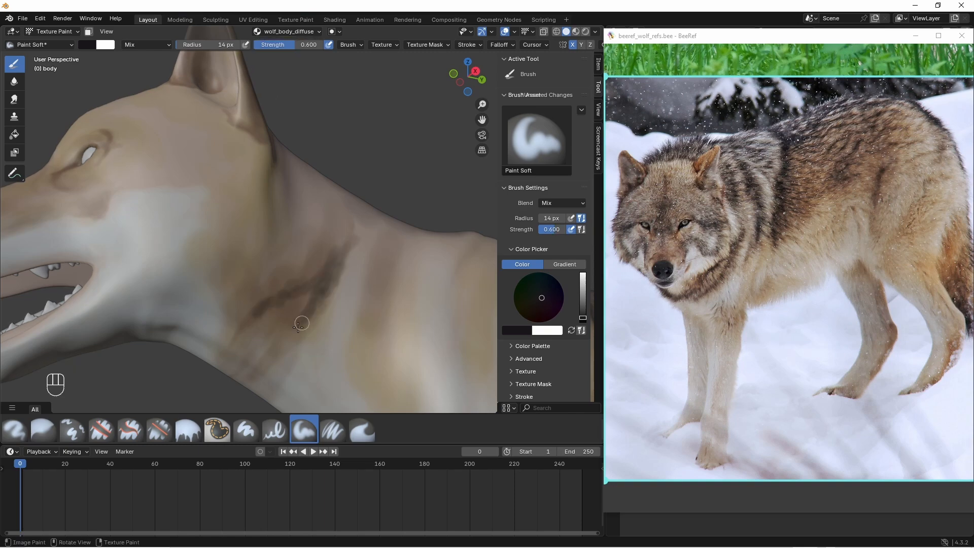
- Set the brush strength to 0.5 and continue the dark neck marking down and across the underside of the throat
click(306, 47)
text(0.5)
key(Return)
mouse_move(291, 324)
middle_down()
mouse_move(237, 381)
mouse_move(259, 290)
middle_up()
drag(217, 284, 271, 289)
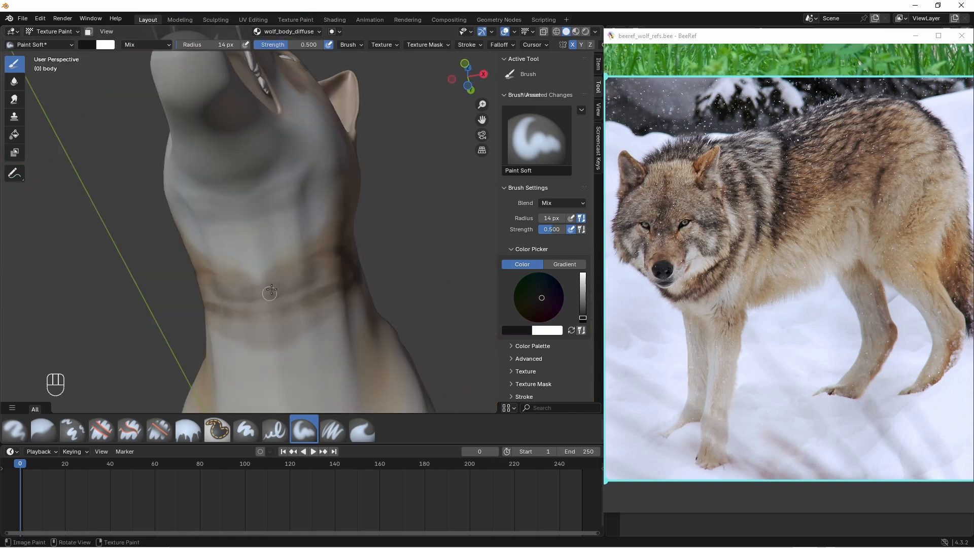
middle_drag(300, 282, 338, 245)
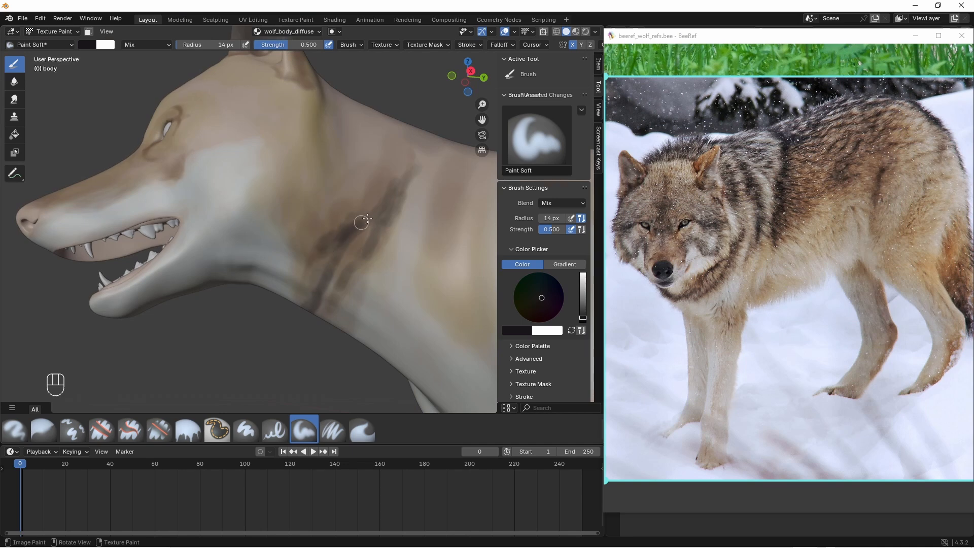
- Set the brush to 10 px and reinforce the dark collar line on the neck side and across the throat
click(205, 44)
text(10)
key(Return)
middle_drag(399, 192, 407, 177)
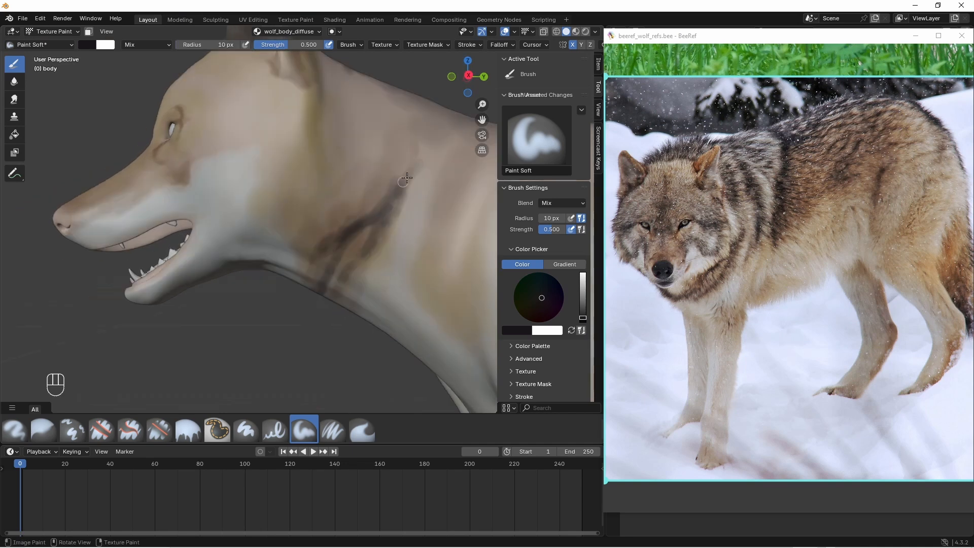
middle_drag(419, 135, 302, 197)
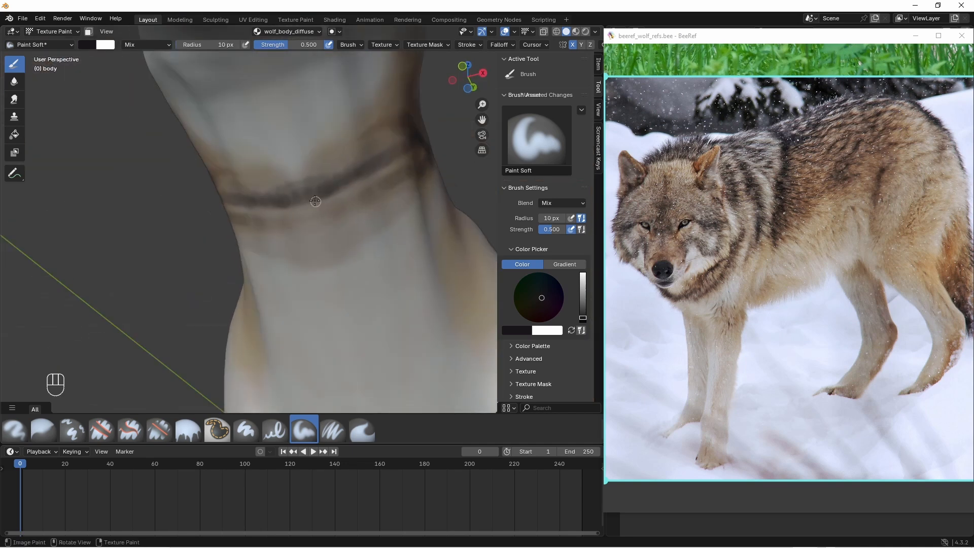
shift+drag(307, 193, 309, 190)
middle_drag(286, 186, 370, 181)
mouse_move(404, 124)
shift+middle_down()
mouse_move(378, 150)
mouse_move(350, 284)
shift+middle_up()
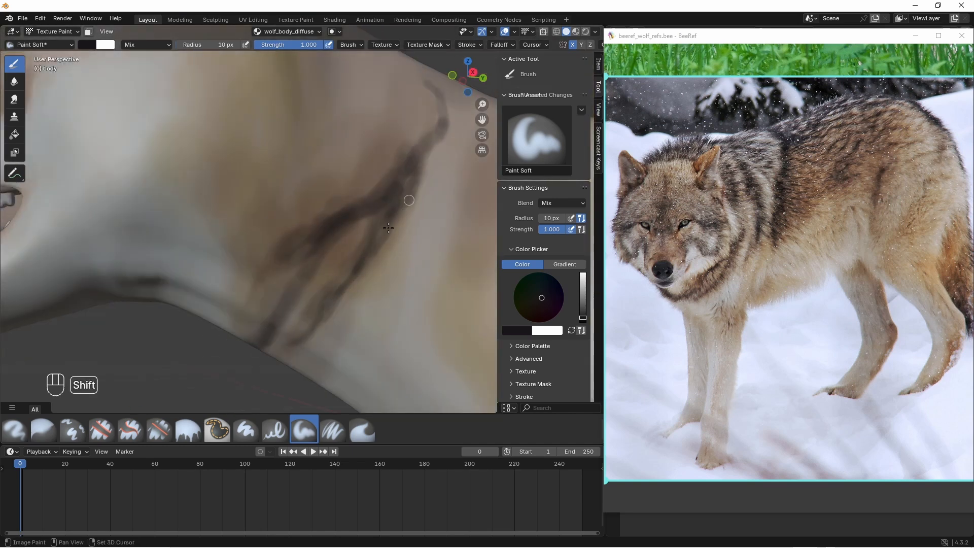
- Paint dark streaks down from the nape with a 15 px brush and set the strength to 0.7
middle_drag(407, 173, 362, 207)
ctrl+middle_drag(270, 269, 269, 315)
middle_drag(270, 270, 269, 282)
double_click(208, 44)
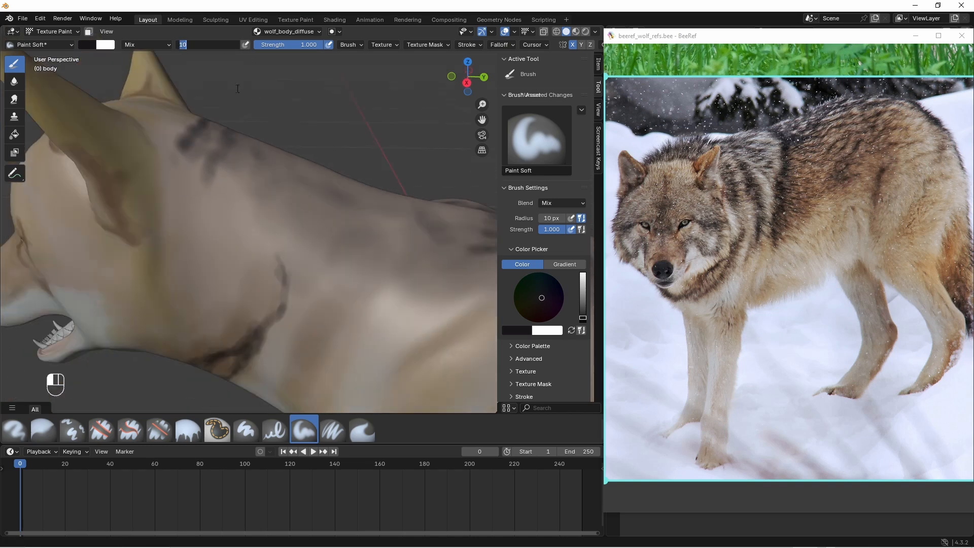
double_click(208, 44)
text(15)
key(Return)
drag(284, 264, 274, 173)
key(ctrl+z)
middle_drag(274, 173, 274, 120)
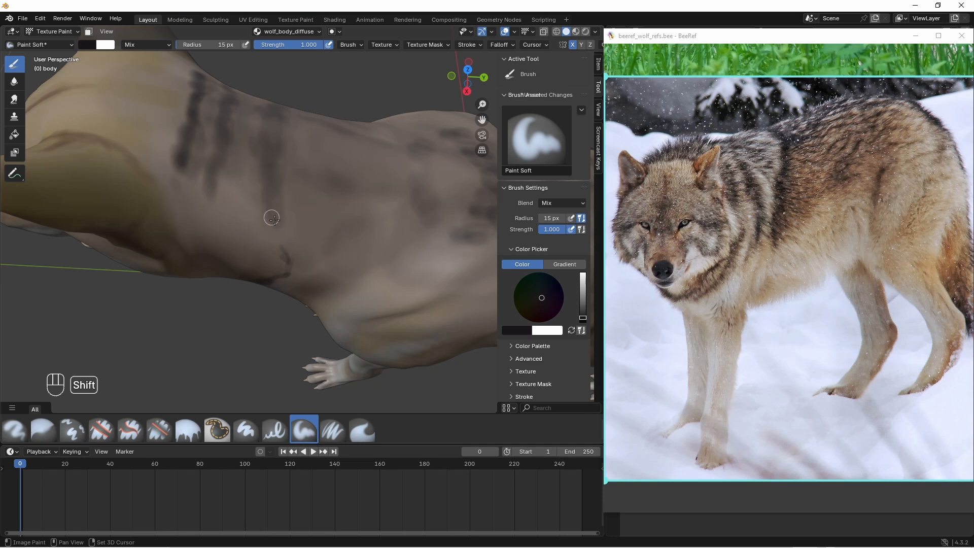
middle_drag(272, 218, 290, 255)
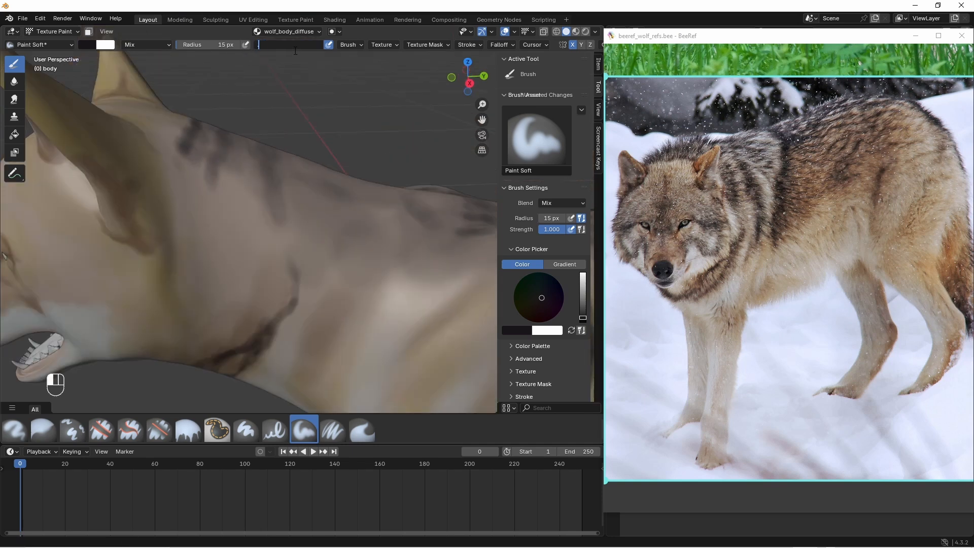
text(0.7)
key(Return)
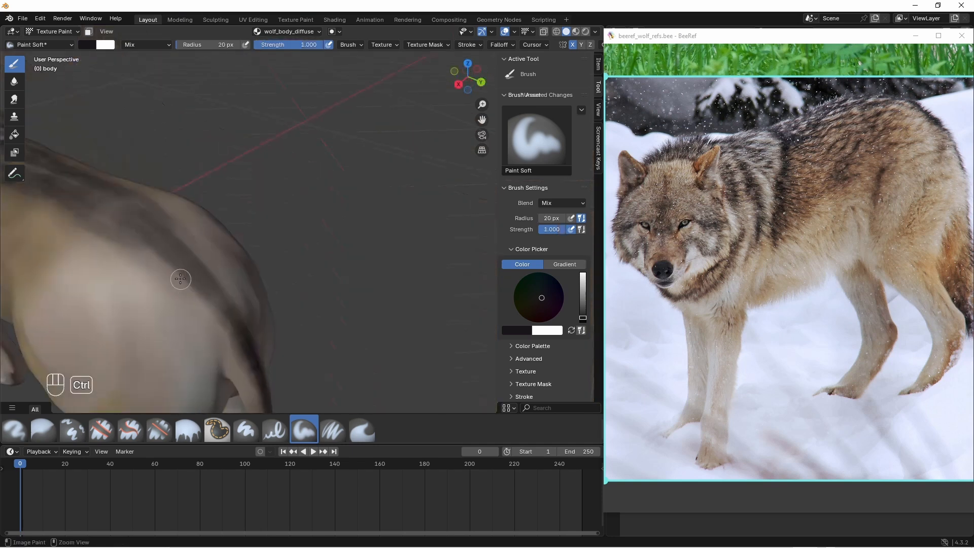
- Paint dark fur strokes along the rump toward the tail base with a 20 px brush at full strength
mouse_move(182, 279)
mouse_down()
mouse_move(209, 287)
mouse_move(228, 330)
mouse_up()
drag(177, 250, 108, 209)
middle_drag(109, 208, 218, 214)
drag(241, 238, 218, 307)
middle_drag(217, 307, 121, 294)
drag(215, 300, 195, 275)
middle_drag(155, 242, 259, 223)
- Set the brush to 40 px and 0.5 strength and paint a broad soft dark stroke on the rear of the body
double_click(219, 45)
text(40)
key(Return)
double_click(313, 45)
text(0.5)
key(Return)
drag(246, 262, 319, 221)
middle_drag(320, 221, 309, 208)
middle_drag(381, 156, 303, 205)
- Set the brush radius to 30 px and widen the dark vertical line behind the shoulder
double_click(230, 45)
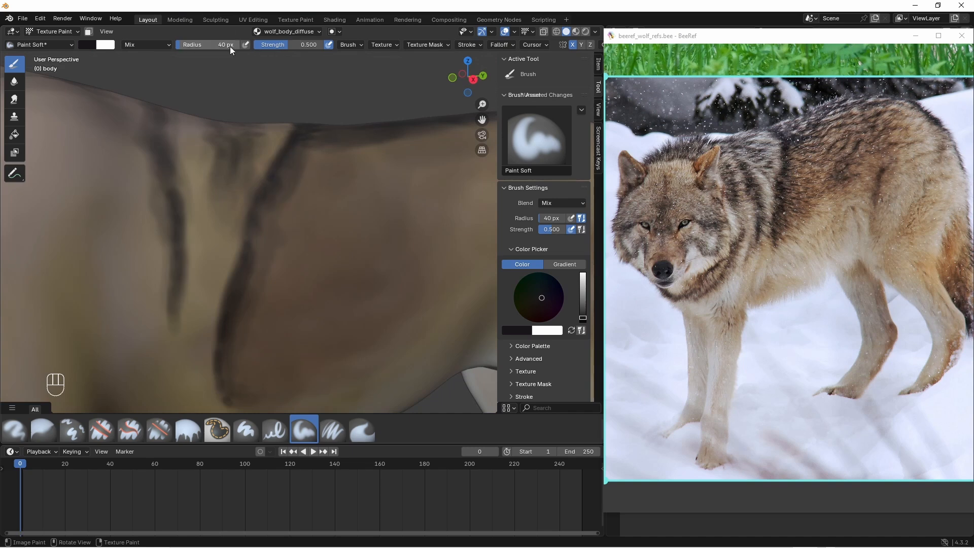
text(30)
key(Return)
drag(242, 309, 233, 351)
middle_drag(233, 352, 232, 304)
mouse_move(235, 254)
mouse_down()
mouse_move(261, 135)
mouse_move(288, 111)
mouse_up()
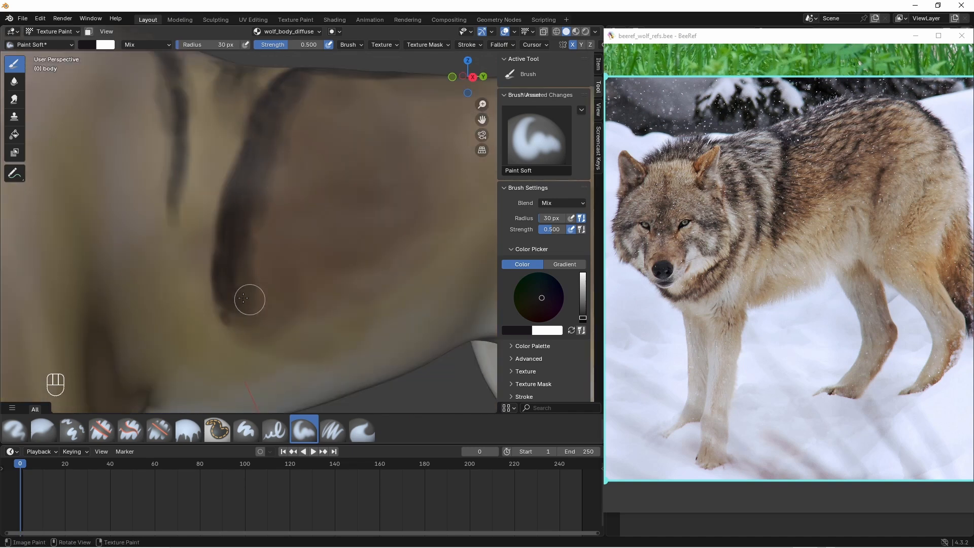
- Paint soft dark patches on the rear flank and add thin diagonal streaks over them with a 10 px brush
mouse_move(302, 225)
middle_down()
mouse_move(316, 224)
mouse_move(239, 290)
middle_up()
mouse_move(289, 297)
mouse_down()
mouse_move(331, 206)
mouse_move(268, 247)
mouse_up()
middle_drag(277, 243, 284, 177)
click(300, 46)
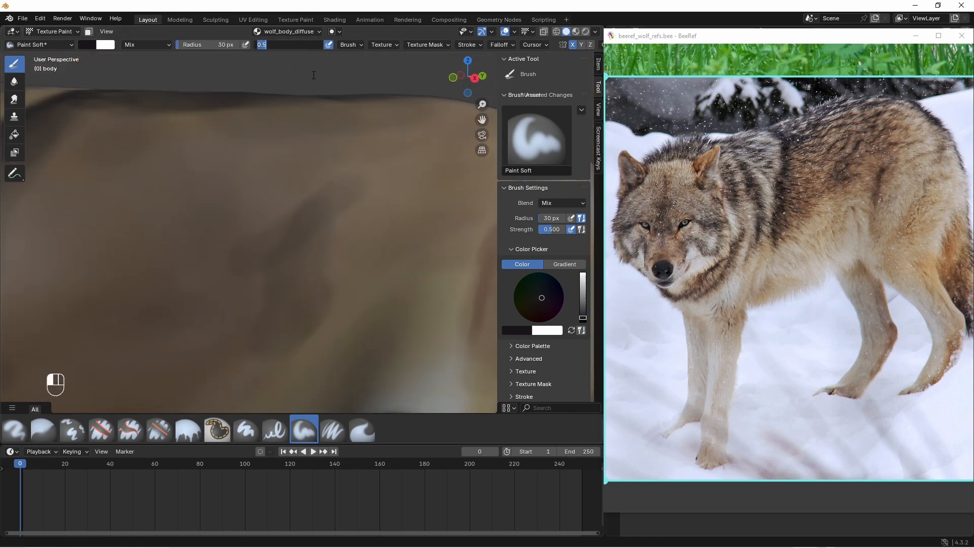
click(314, 72)
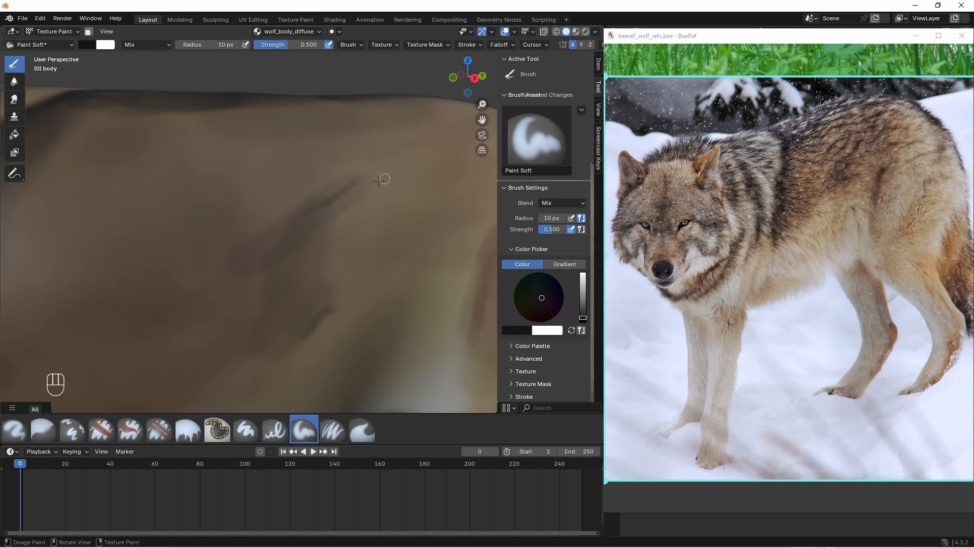
key(shift)
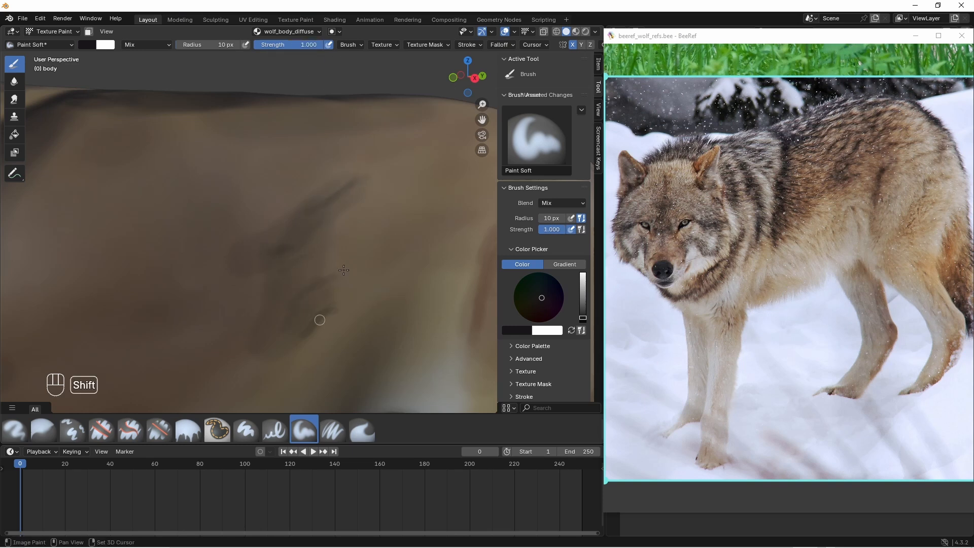
- Paint a narrow dark streak on the upper thigh with a 10 px brush at full strength
ctrl+middle_drag(340, 294, 355, 335)
shift+middle_drag(426, 289, 329, 266)
ctrl+middle_drag(295, 274, 284, 213)
mouse_move(302, 229)
mouse_down()
mouse_move(292, 259)
mouse_move(305, 214)
mouse_up()
key(ctrl+z)
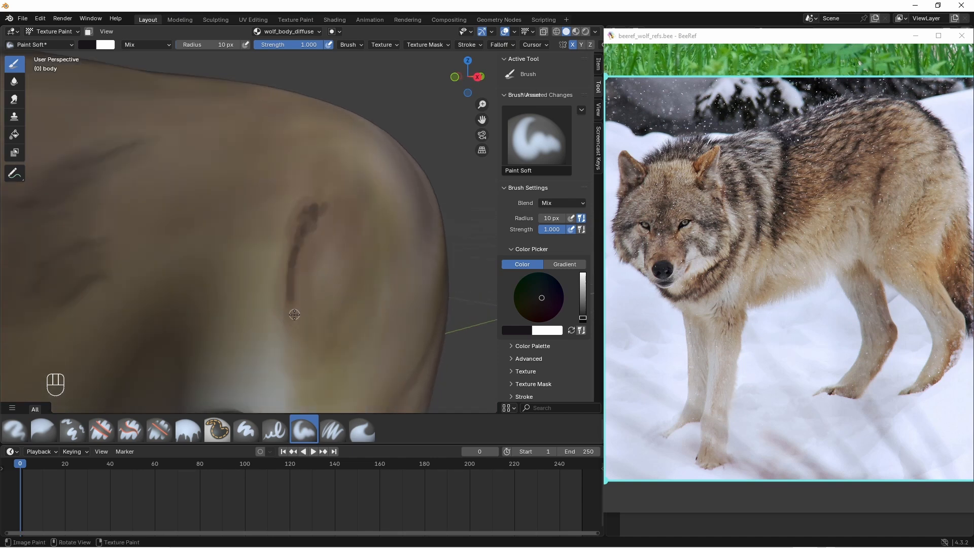
- Set the brush to 15 px and 0.5 strength and paint an arched dark marking between the eyes at the muzzle's bridge
mouse_move(290, 308)
ctrl+middle_down()
mouse_move(292, 295)
mouse_move(305, 355)
ctrl+middle_up()
middle_drag(304, 284, 347, 203)
double_click(288, 45)
text(.5)
double_click(208, 44)
text(15)
key(Return)
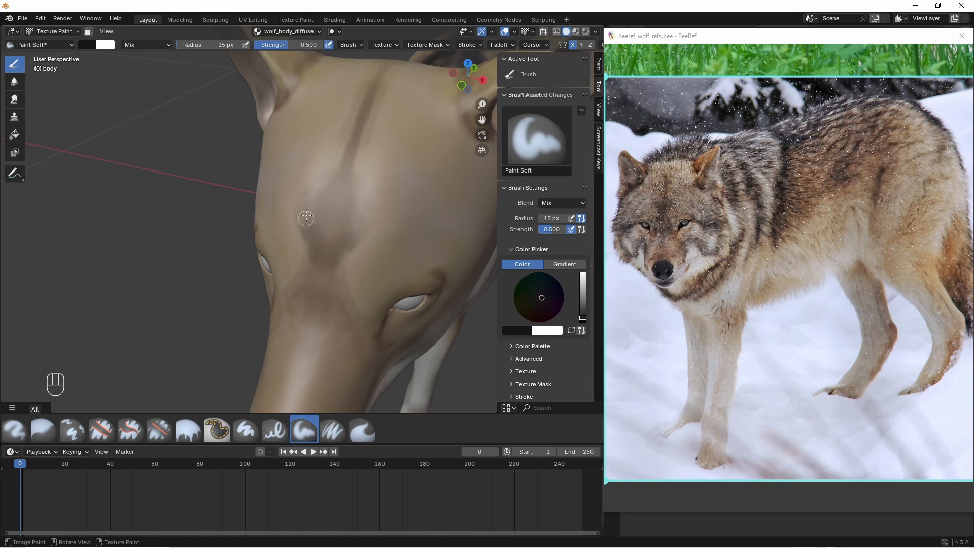
mouse_move(338, 315)
middle_down()
mouse_move(362, 331)
mouse_move(328, 148)
mouse_move(346, 149)
mouse_move(334, 124)
middle_up()
key(ctrl+z)
key(shift+f)
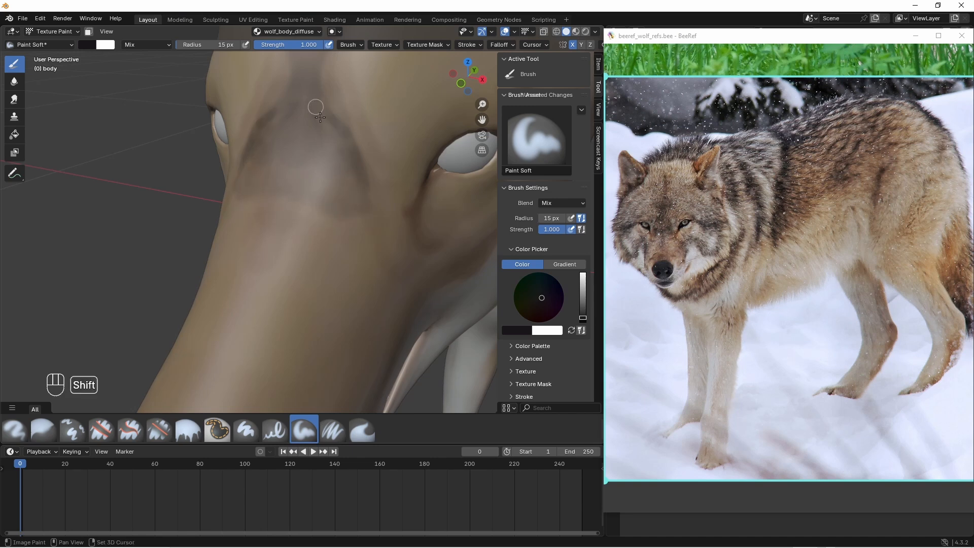
- Paint dark curves along the forehead marking's edges with a 15 px brush and blend them with a 30 px brush
shift+middle_drag(316, 122, 363, 235)
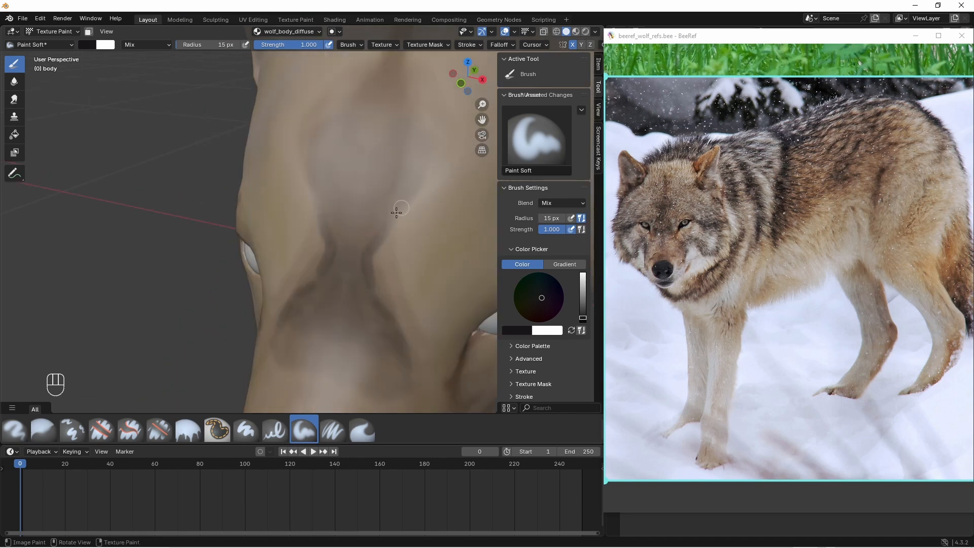
drag(423, 185, 391, 224)
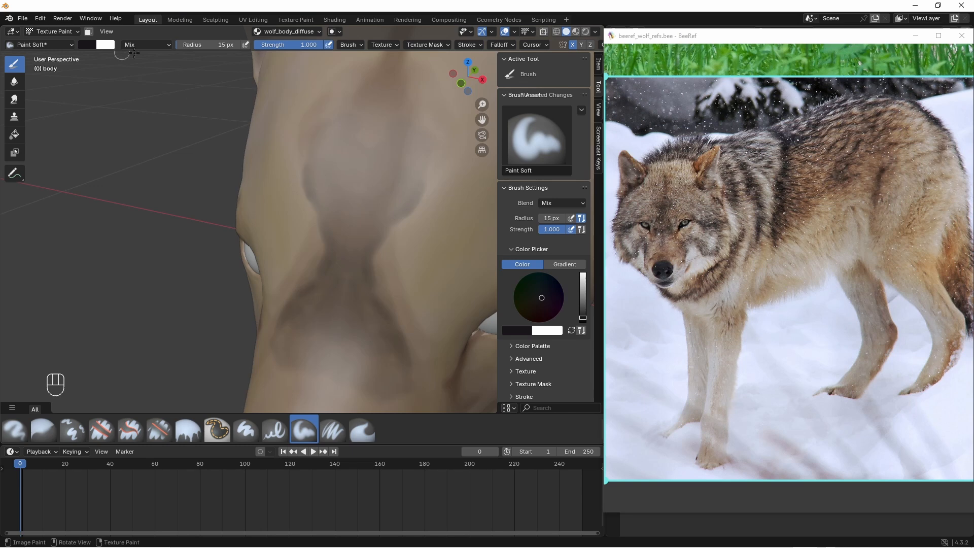
click(209, 45)
text(30)
key(Return)
middle_drag(372, 196, 396, 215)
mouse_move(307, 187)
mouse_down()
mouse_move(321, 135)
mouse_move(356, 234)
mouse_up()
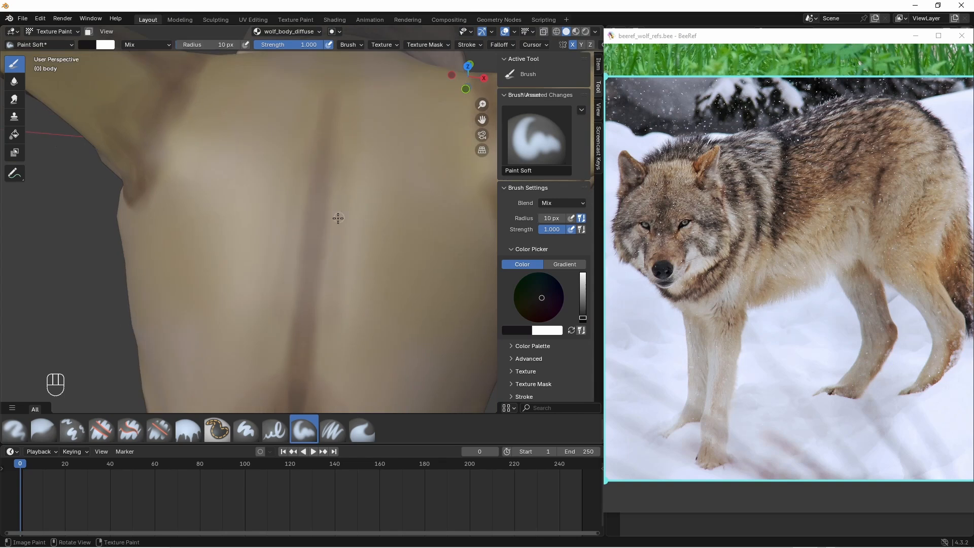
- Darken the center line of the forehead with a 10 px brush at full strength
drag(319, 212, 311, 262)
shift+drag(317, 191, 316, 216)
drag(308, 280, 302, 352)
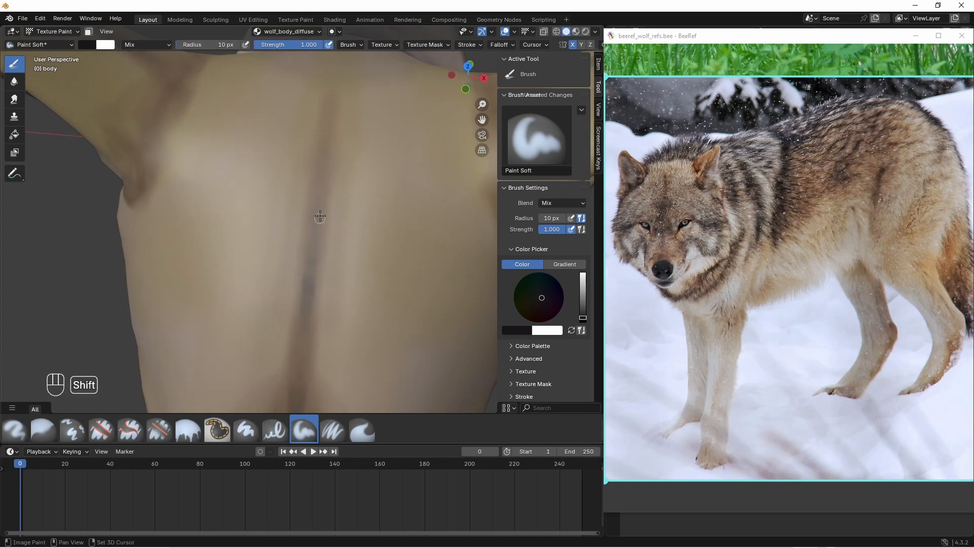
- Set the brush to 20 px and 0.7 strength and paint a dark line from the eye's outer corner back across the cheek
ctrl+middle_drag(339, 314, 332, 350)
middle_drag(333, 350, 357, 280)
ctrl+middle_drag(325, 310, 318, 252)
mouse_move(360, 306)
shift+middle_down()
mouse_move(264, 215)
mouse_move(226, 203)
shift+middle_up()
click(218, 44)
text(20)
key(Tab)
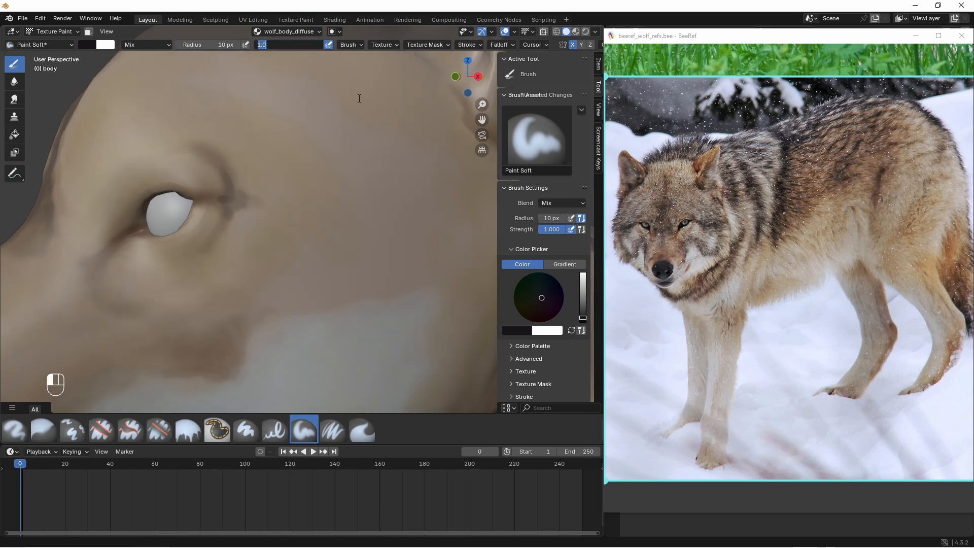
text(0.7)
key(Return)
mouse_move(238, 224)
mouse_down()
mouse_move(255, 200)
mouse_move(381, 208)
mouse_move(291, 210)
mouse_move(344, 228)
mouse_move(429, 214)
mouse_up()
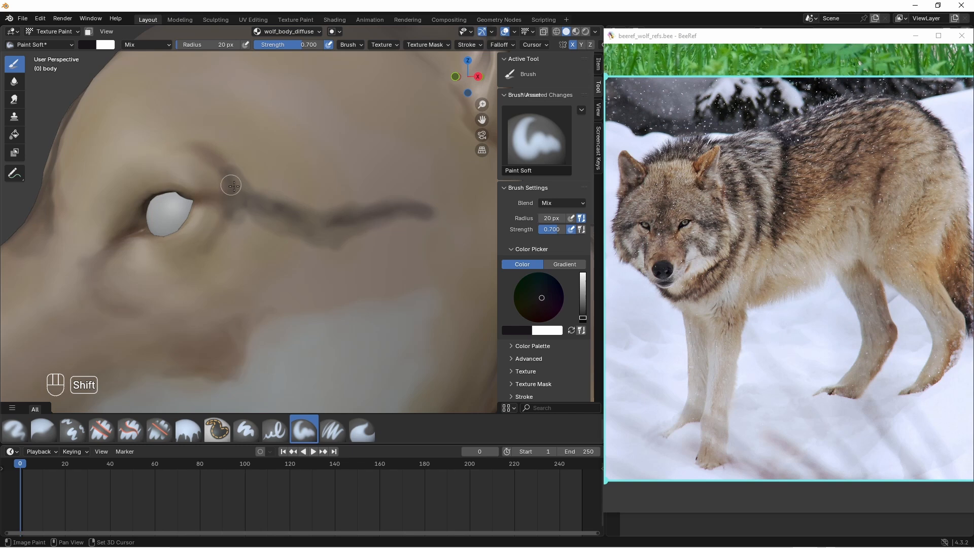
- Set the brush radius to 10 px and darken the crease above the eye's outer corner
click(208, 45)
text(10)
key(Return)
mouse_move(216, 155)
mouse_down()
mouse_move(237, 196)
mouse_move(215, 156)
mouse_up()
key(ctrl+z)
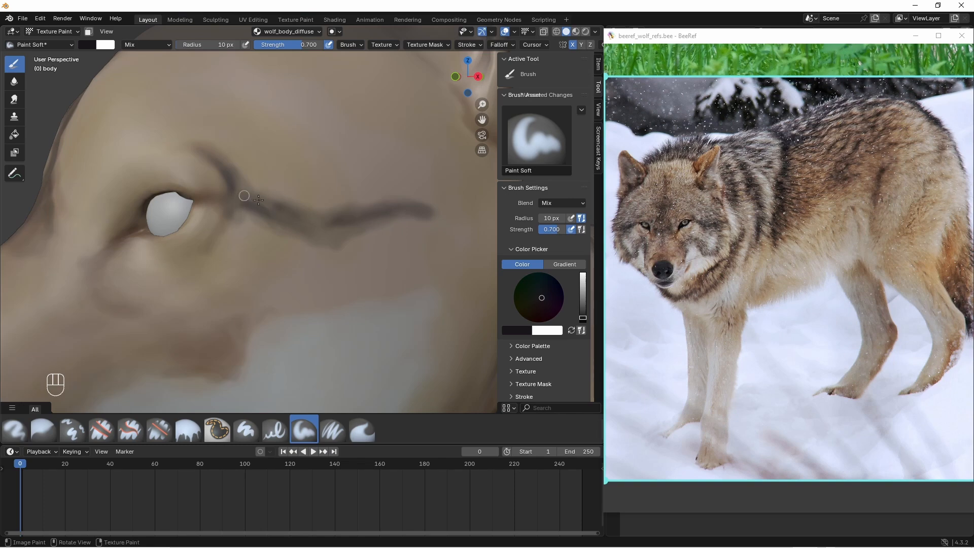
- Outline the front base of the ear in dark with a 10 px brush and reinforce it at 20 px and full strength
middle_drag(434, 225, 354, 274)
scroll(305, 277, down, 3)
middle_drag(272, 279, 374, 218)
shift+middle_drag(357, 61, 354, 141)
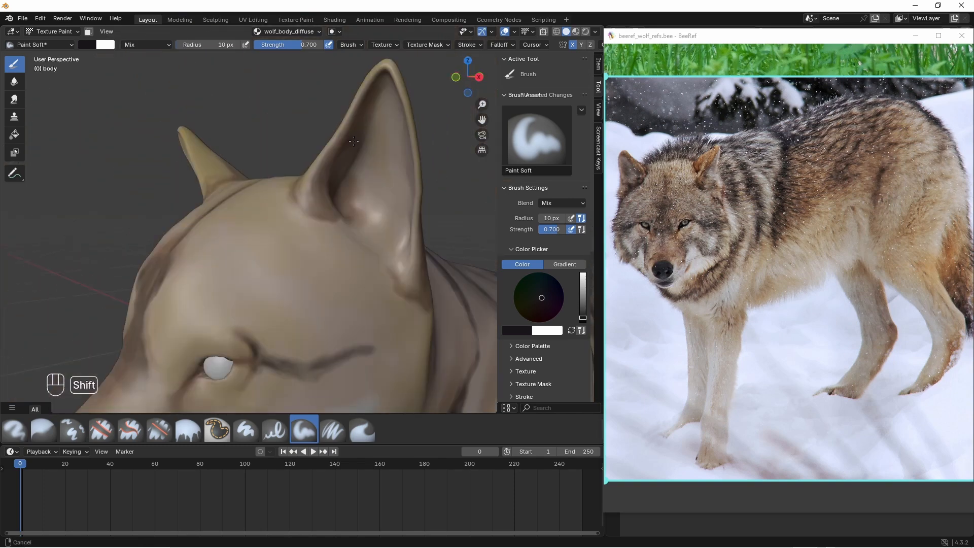
middle_drag(324, 203, 332, 221)
ctrl+middle_drag(322, 269, 309, 196)
drag(273, 145, 344, 201)
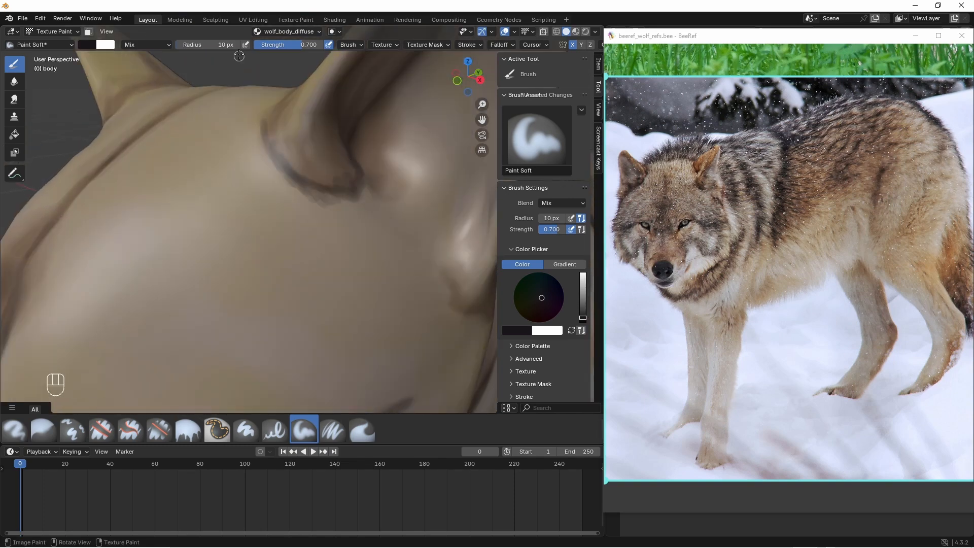
drag(294, 45, 321, 45)
drag(210, 45, 214, 45)
shift+drag(266, 135, 312, 195)
- Set the brush radius to 10 px and paint a dark V-shaped line below and behind the ear
middle_drag(431, 314, 349, 219)
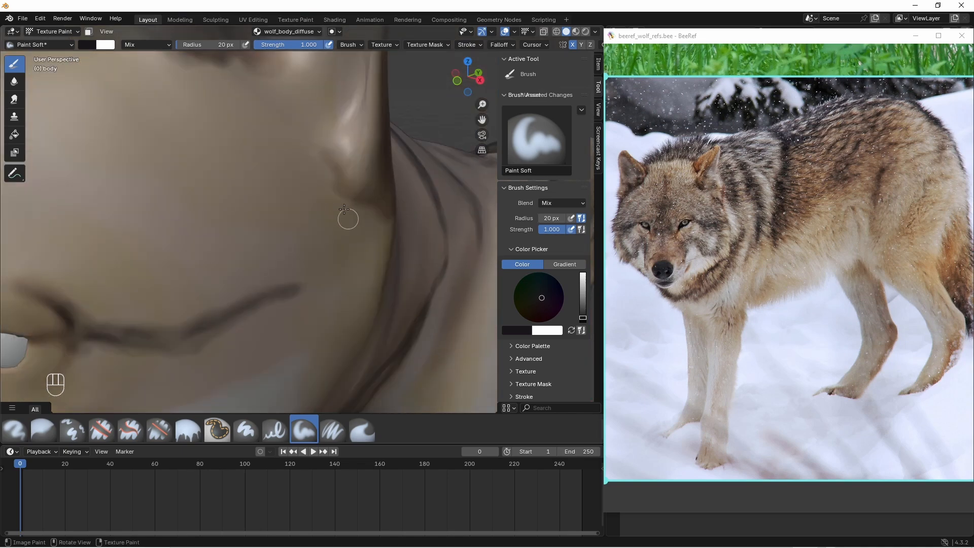
drag(211, 44, 209, 45)
middle_drag(330, 218, 368, 263)
drag(371, 248, 409, 280)
mouse_move(335, 274)
middle_down()
mouse_move(391, 285)
mouse_move(379, 283)
middle_up()
drag(457, 246, 449, 308)
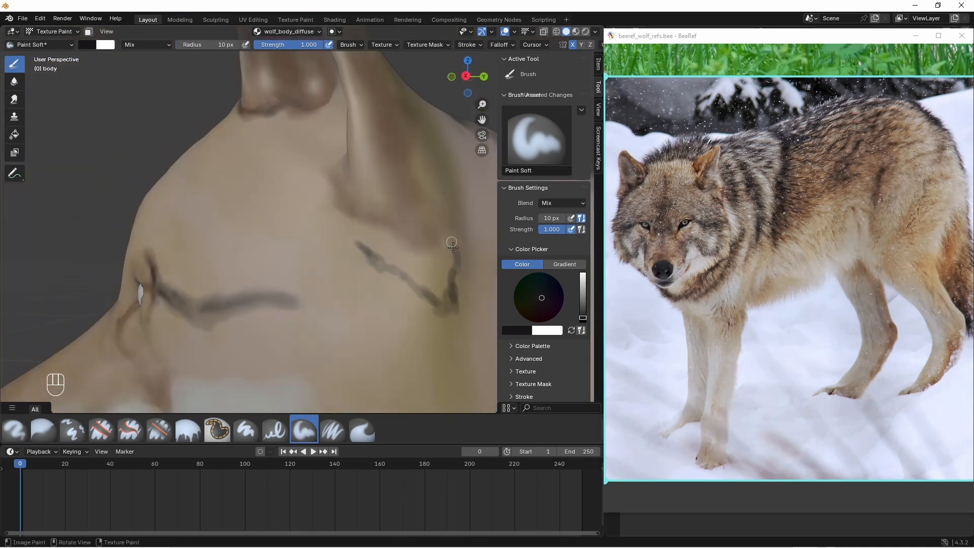
middle_drag(359, 237, 372, 281)
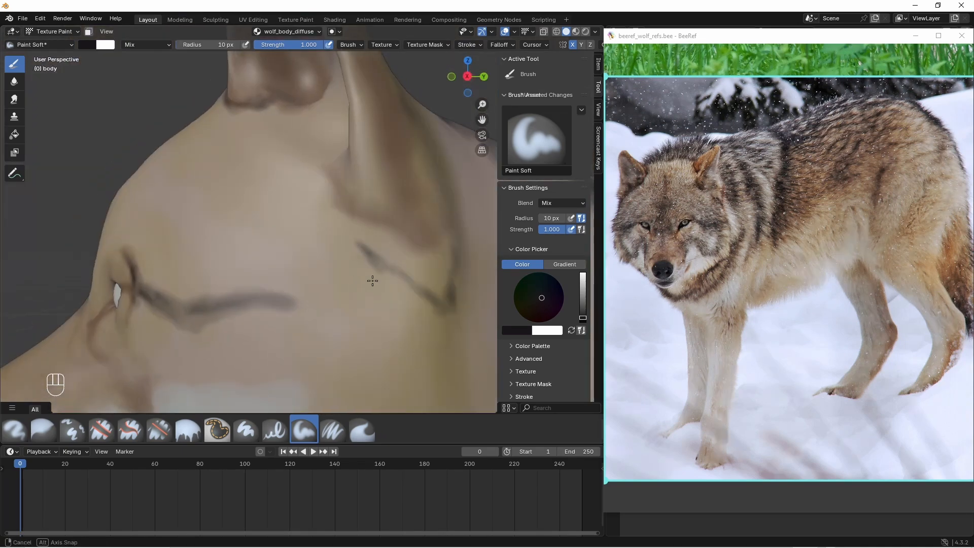
- Paint a dark line at the inner corner of the eye
scroll(372, 281, down, 7)
middle_drag(76, 167, 167, 160)
scroll(167, 161, up, 7)
middle_drag(295, 209, 286, 207)
mouse_move(296, 214)
mouse_down()
mouse_move(275, 234)
mouse_move(296, 198)
mouse_up()
middle_drag(286, 221, 259, 211)
- Try a soft dark stroke on the face with a 20 px brush at 0.5 strength
double_click(208, 46)
text(20)
key(Return)
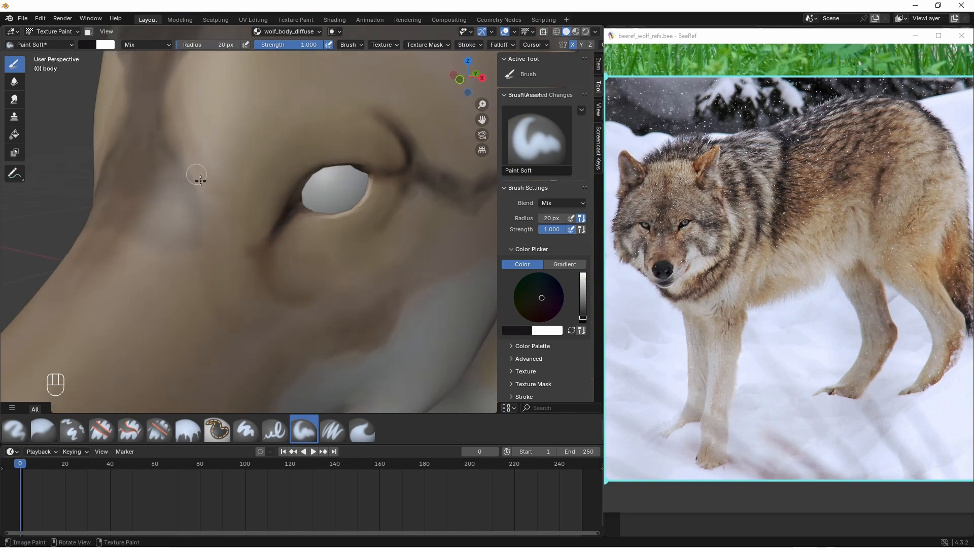
scroll(200, 181, down, 5)
middle_drag(200, 224, 230, 265)
double_click(295, 48)
text(0.5)
key(Return)
mouse_move(232, 249)
mouse_down()
mouse_move(223, 283)
mouse_move(259, 215)
mouse_move(256, 185)
mouse_up()
key(ctrl+z)
- Review the whole painted wolf and switch to BeeRef to examine the wolf head and body reference photos
scroll(261, 235, down, 8)
mouse_move(431, 258)
middle_down()
mouse_move(365, 238)
mouse_move(354, 250)
middle_up()
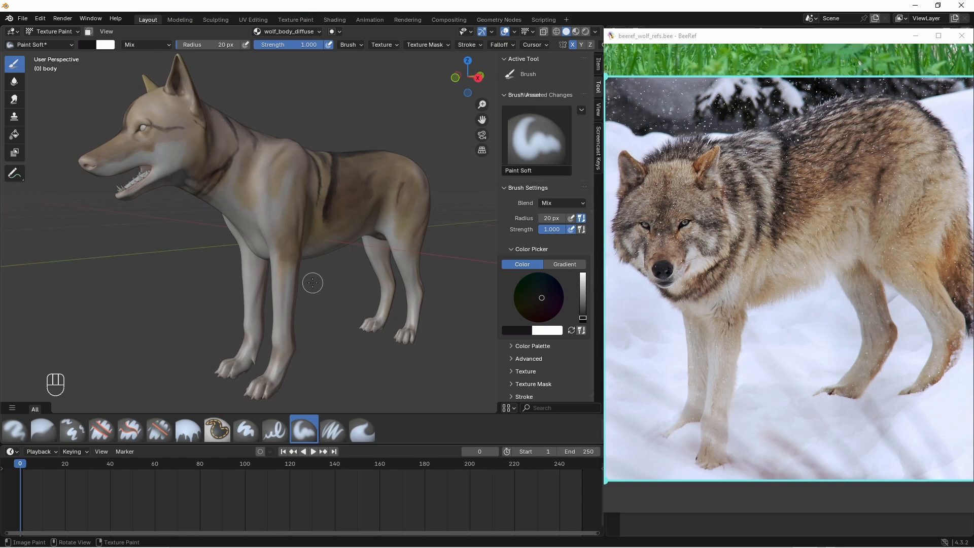
click(716, 493)
scroll(721, 254, down, 10)
middle_drag(740, 223, 704, 292)
scroll(715, 309, up, 1)
middle_drag(715, 309, 717, 366)
scroll(884, 277, up, 6)
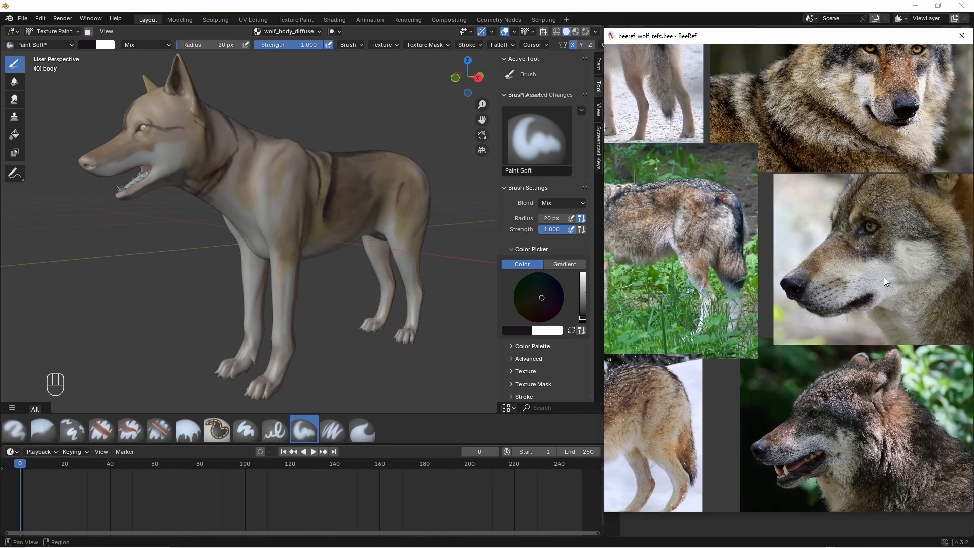
- Sample the grey-brown fur colour behind the eye in the BeeRef wolf head photo and set it as the brush colour, #7B7871
middle_drag(849, 276, 808, 316)
right_click(841, 238)
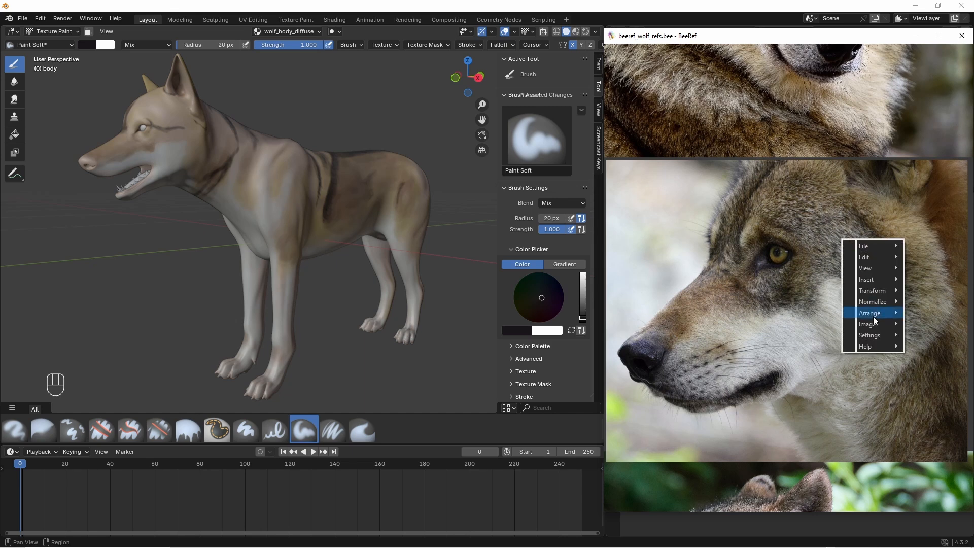
mouse_move(873, 323)
click(812, 363)
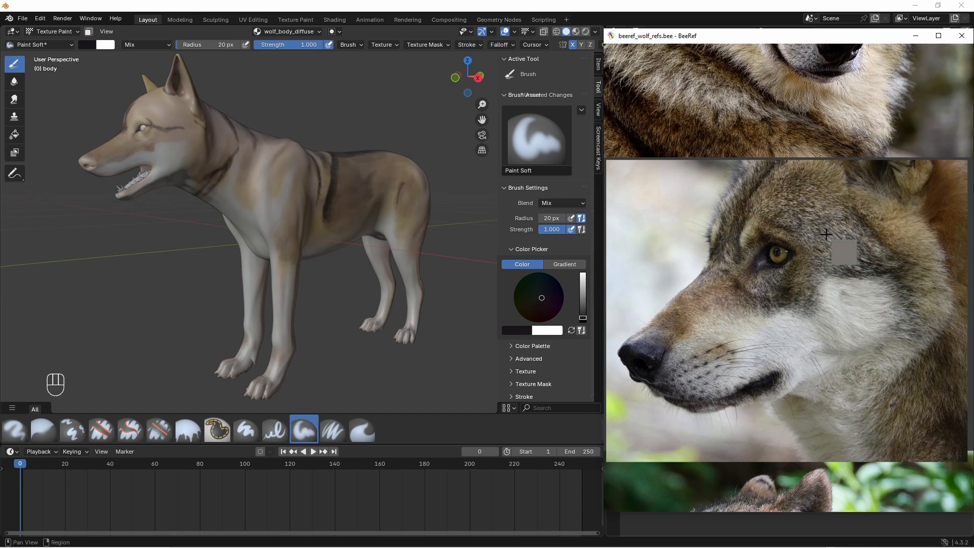
click(528, 330)
key(Return)
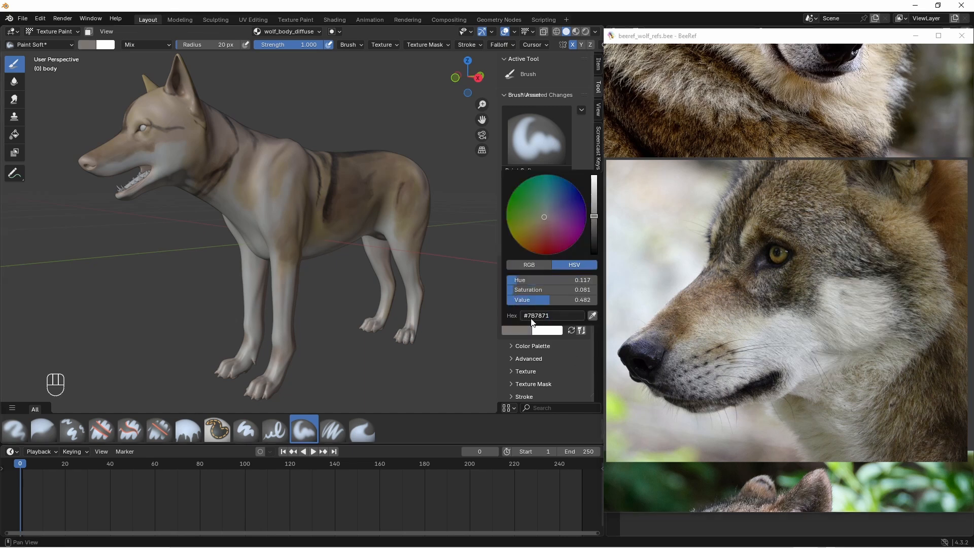
- Set the brush strength to 0.7 and paint grey fur shading from the muzzle below the eye back along the upper cheek
ctrl+middle_drag(157, 183, 362, 264)
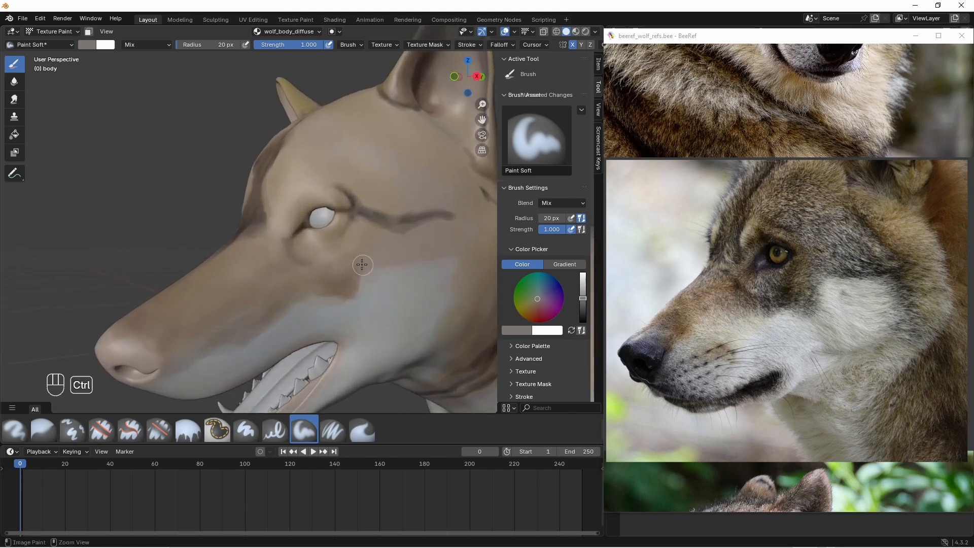
mouse_move(333, 238)
mouse_down()
mouse_move(341, 283)
mouse_move(395, 239)
mouse_move(422, 242)
mouse_move(413, 249)
mouse_up()
double_click(313, 47)
text(0.7)
key(Return)
middle_drag(412, 241, 355, 269)
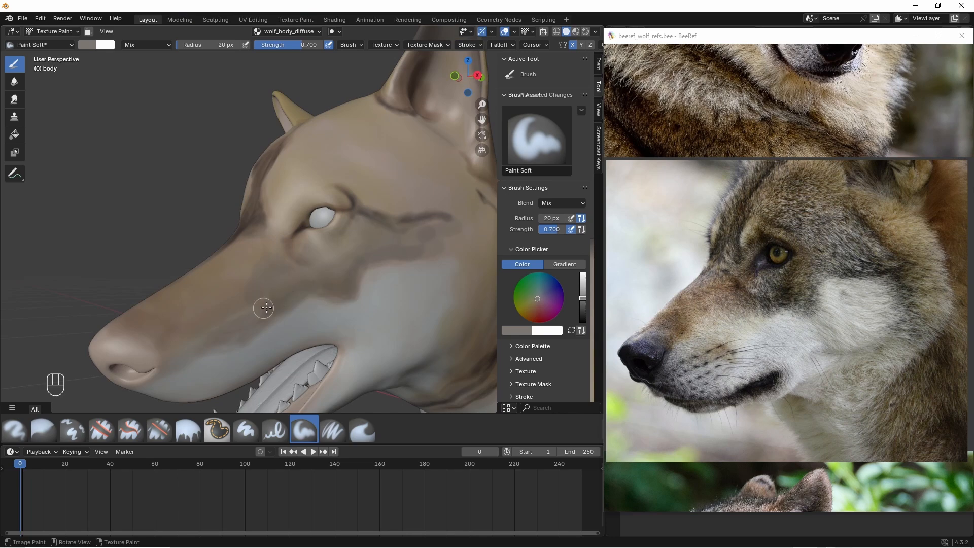
drag(350, 260, 436, 235)
mouse_move(279, 231)
middle_down()
mouse_move(256, 239)
mouse_move(263, 281)
mouse_move(303, 294)
mouse_move(312, 222)
mouse_move(276, 238)
mouse_move(350, 185)
mouse_move(397, 226)
mouse_move(407, 218)
middle_up()
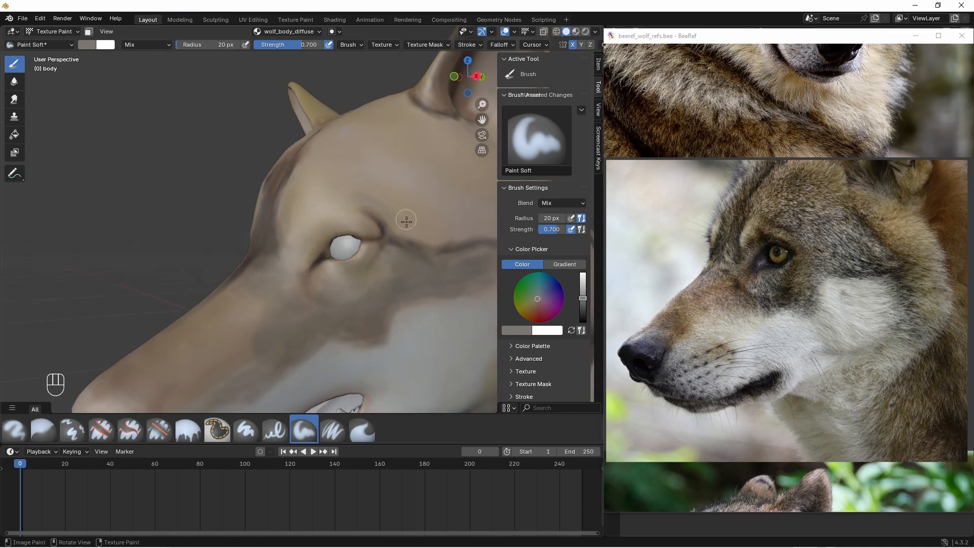
- Paint soft grey patches above the eye and across the temple towards the ear base
middle_drag(442, 277, 406, 261)
mouse_move(342, 242)
mouse_down()
mouse_move(471, 273)
mouse_move(391, 246)
mouse_move(370, 250)
mouse_move(396, 214)
mouse_move(322, 209)
mouse_up()
middle_drag(241, 209, 298, 229)
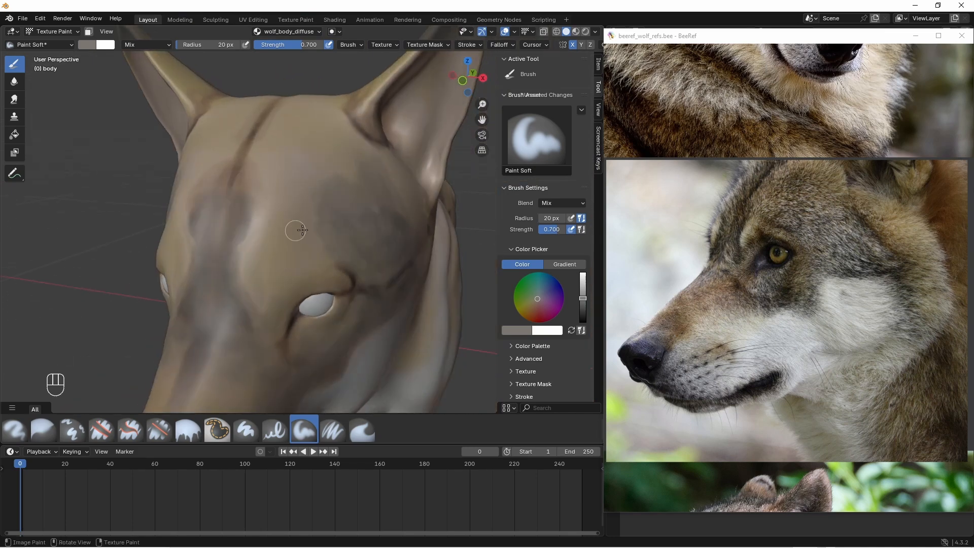
mouse_move(325, 248)
mouse_down()
mouse_move(276, 285)
mouse_move(259, 232)
mouse_move(358, 194)
mouse_move(317, 158)
mouse_up()
middle_drag(325, 168, 269, 152)
drag(449, 241, 405, 170)
middle_drag(335, 169, 406, 208)
middle_drag(250, 161, 248, 169)
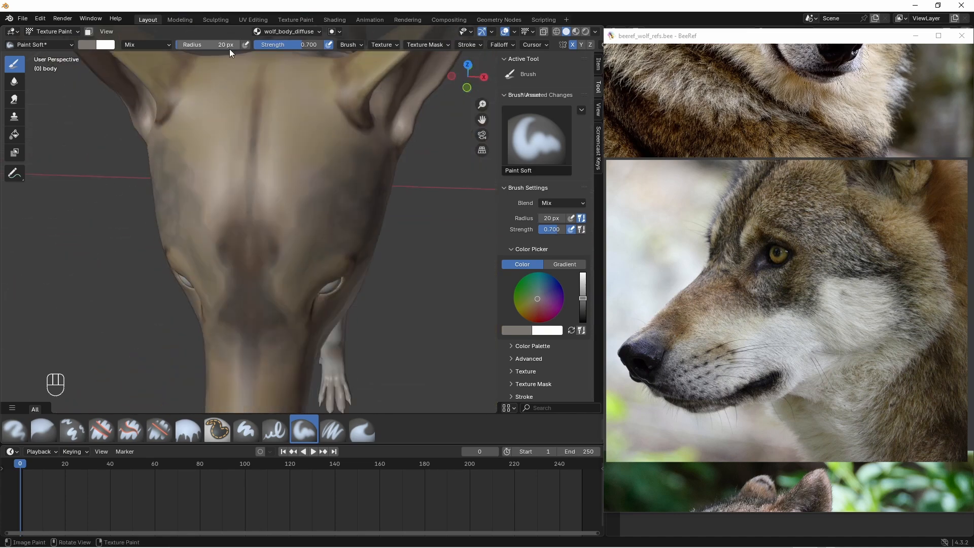
- Set the brush to 20 px radius and strength 1, and paint grey over the middle of the forehead
drag(229, 47, 232, 47)
middle_drag(266, 160, 264, 189)
drag(265, 192, 274, 166)
mouse_move(274, 166)
middle_down()
mouse_move(293, 203)
mouse_move(259, 174)
middle_up()
click(218, 46)
text(20)
key(Return)
mouse_move(284, 191)
mouse_down()
mouse_move(327, 133)
mouse_move(283, 207)
mouse_up()
key(shift+f)
mouse_move(283, 207)
middle_down()
mouse_move(311, 208)
mouse_move(287, 187)
middle_up()
- Undo the last stroke and paint grey along the lower edge of the cheek shading beside the muzzle
mouse_move(287, 254)
shift+middle_down()
mouse_move(276, 231)
mouse_move(205, 273)
mouse_move(190, 245)
shift+middle_up()
middle_drag(255, 278, 322, 267)
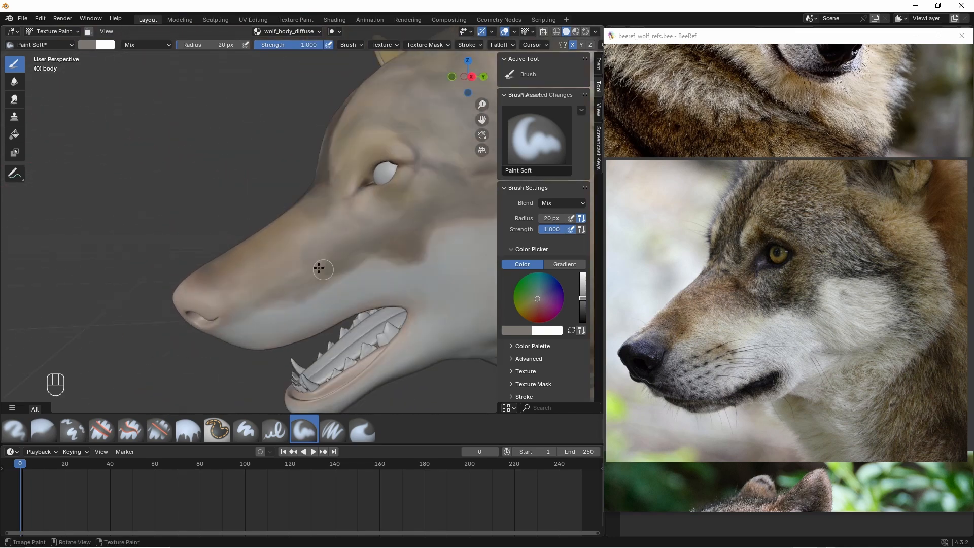
key(ctrl+z)
mouse_move(389, 258)
mouse_down()
mouse_move(357, 266)
mouse_move(371, 267)
mouse_up()
shift+middle_drag(349, 279, 293, 285)
scroll(292, 287, up, 3)
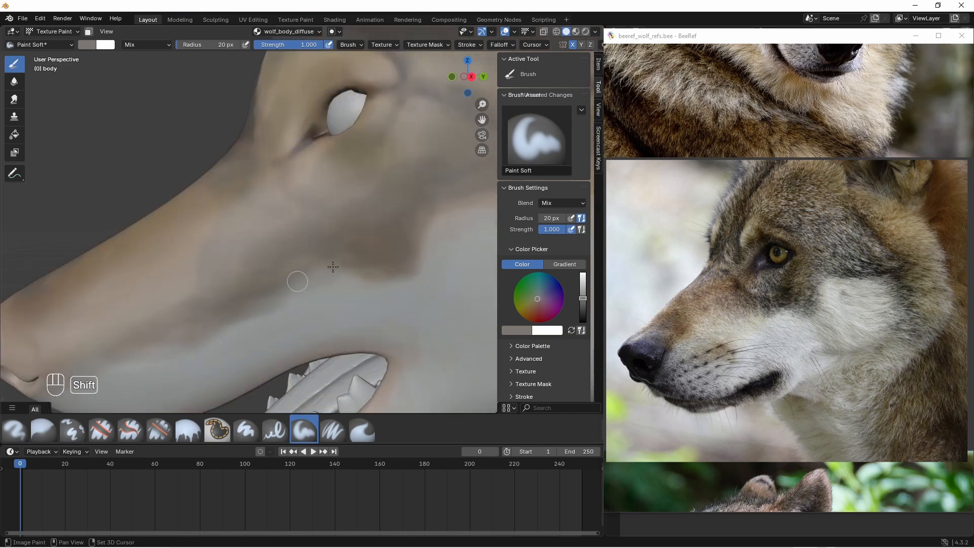
- Set the brush radius to 40 px and blend grey over the bridge and side of the muzzle
mouse_move(225, 326)
middle_down()
mouse_move(318, 213)
mouse_move(298, 200)
mouse_move(226, 203)
middle_up()
key(shift)
double_click(212, 45)
text(40)
key(Return)
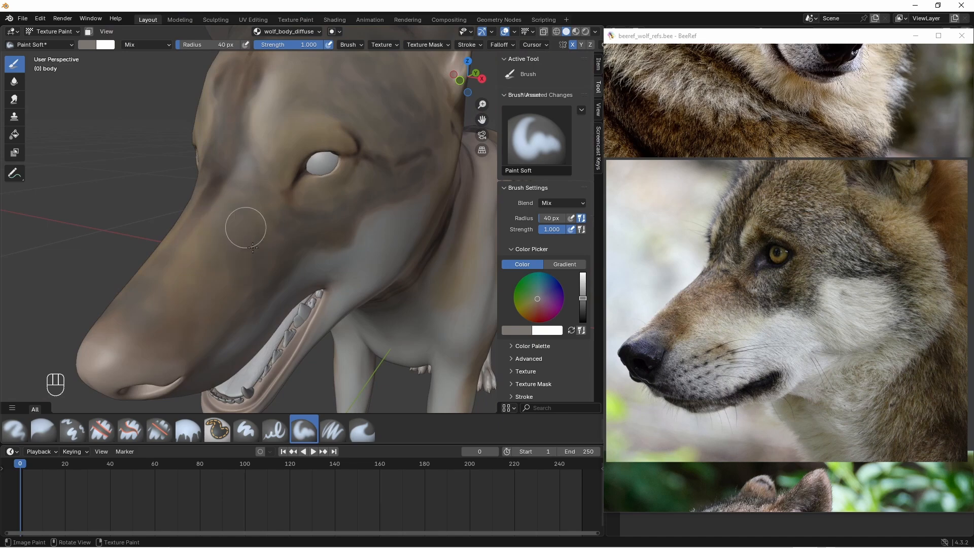
middle_drag(252, 247, 219, 277)
key(shift)
middle_drag(265, 228, 259, 238)
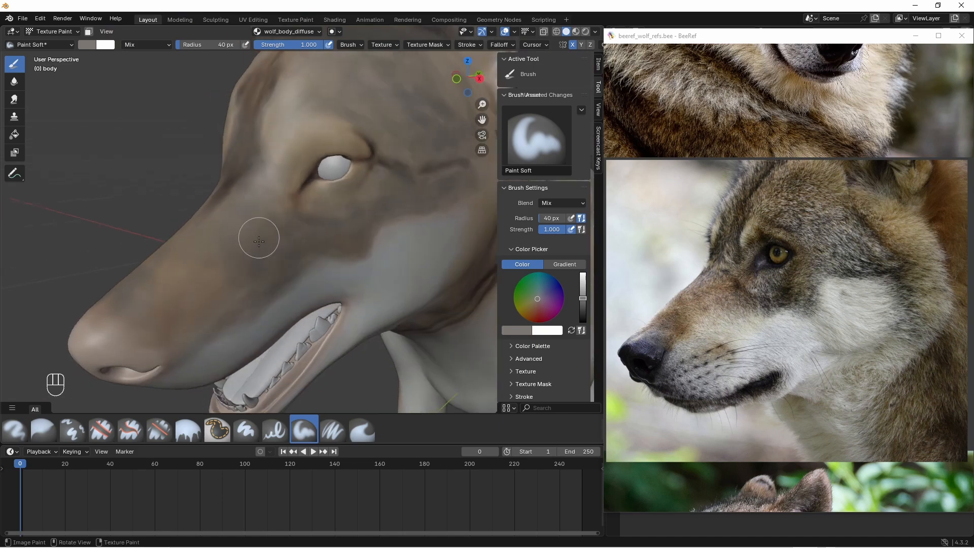
- Set the brush radius to 30 px and extend the grey shading from the muzzle to the area behind the eye
double_click(185, 45)
text(30)
key(Return)
key(shift)
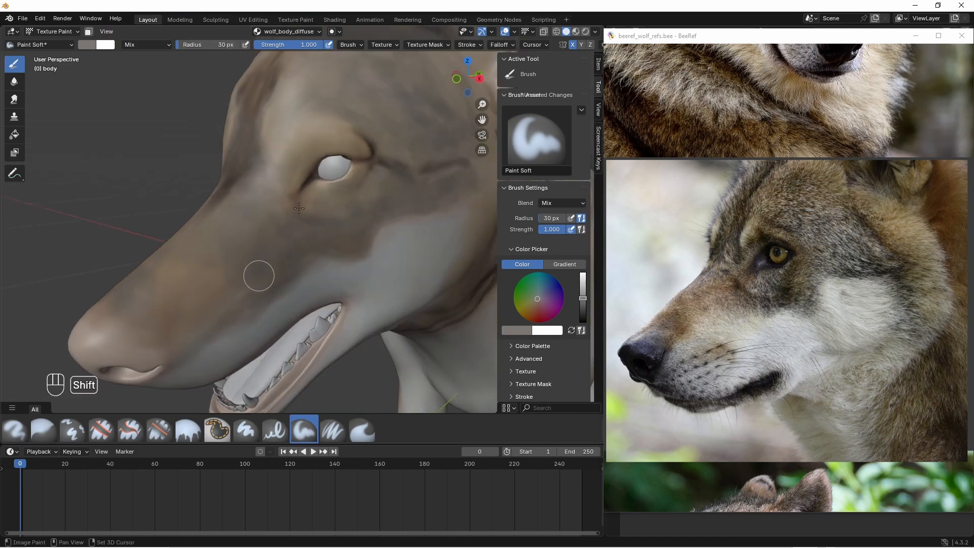
ctrl+middle_drag(299, 208, 254, 244)
ctrl+middle_drag(335, 243, 259, 213)
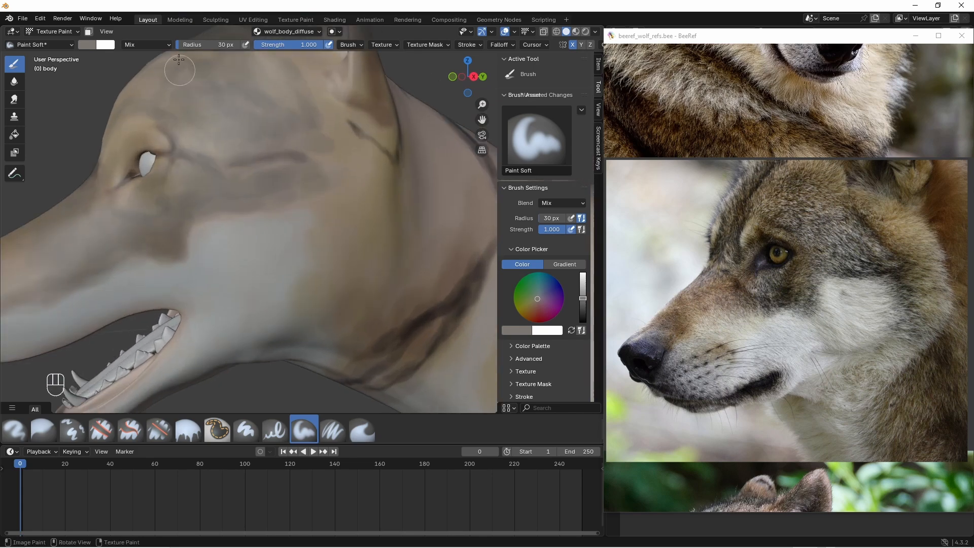
- Set the brush radius to 20 px and paint a grey band down the rear edge of the white cheek towards the throat
double_click(185, 44)
text(20)
key(Return)
key(shift)
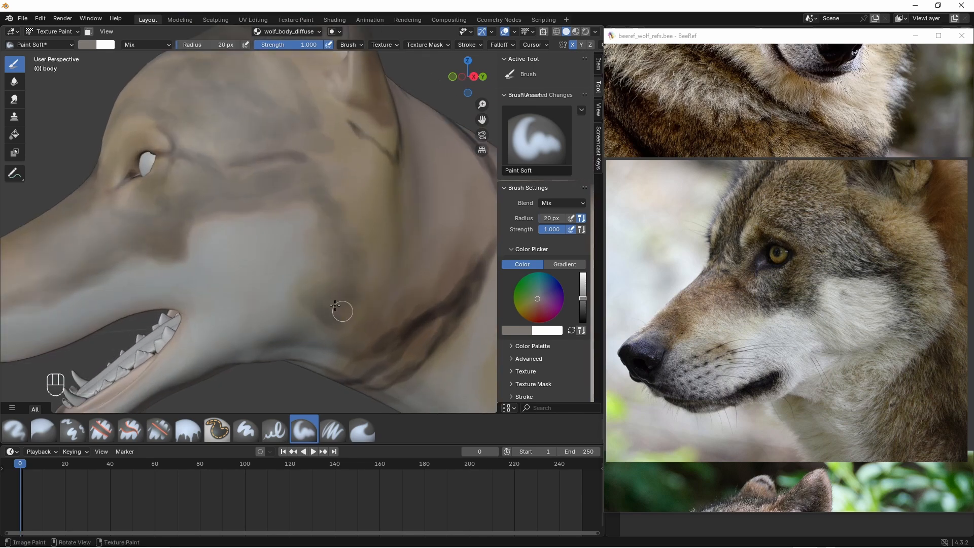
middle_drag(368, 163, 386, 153)
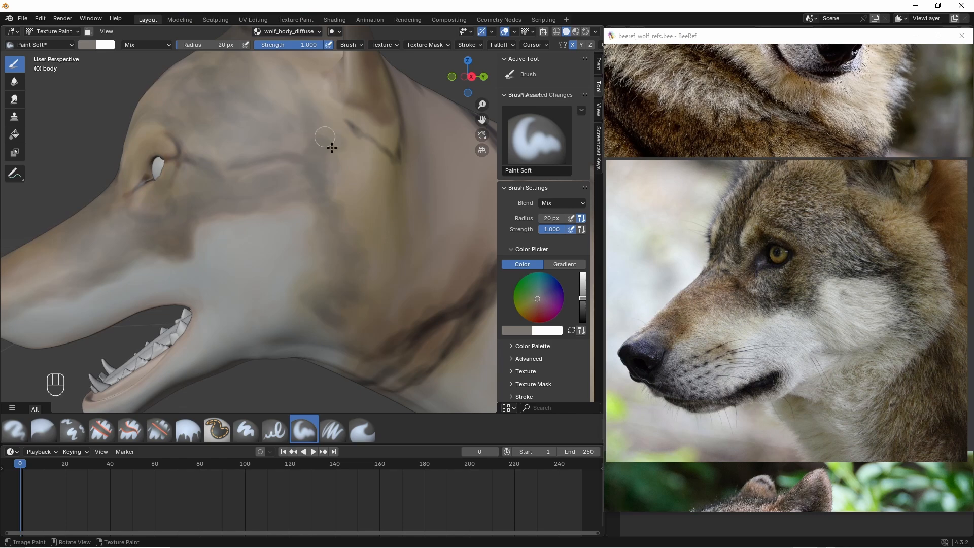
- Set the brush radius to 10 px and refine the grey band below the ear with thin strokes
click(218, 45)
text(10)
key(Return)
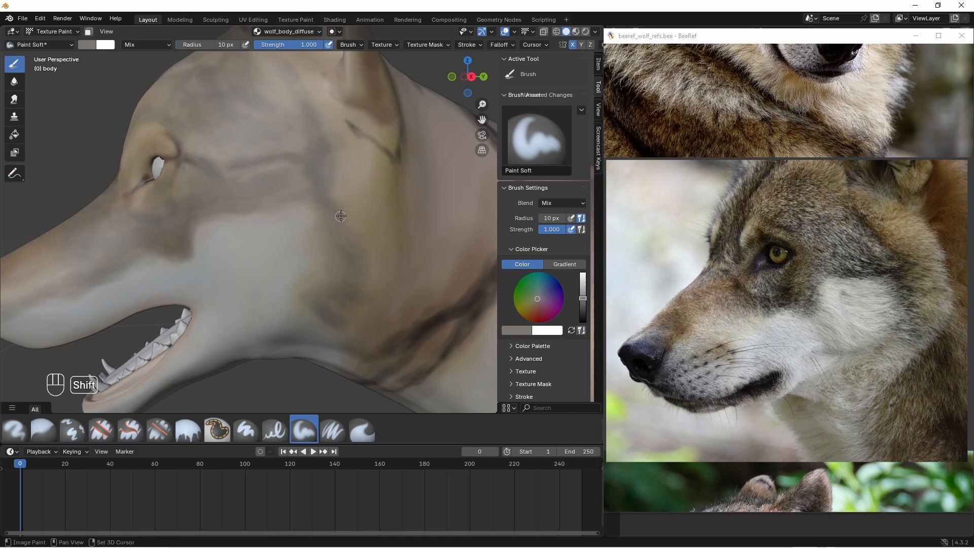
middle_drag(337, 219, 271, 227)
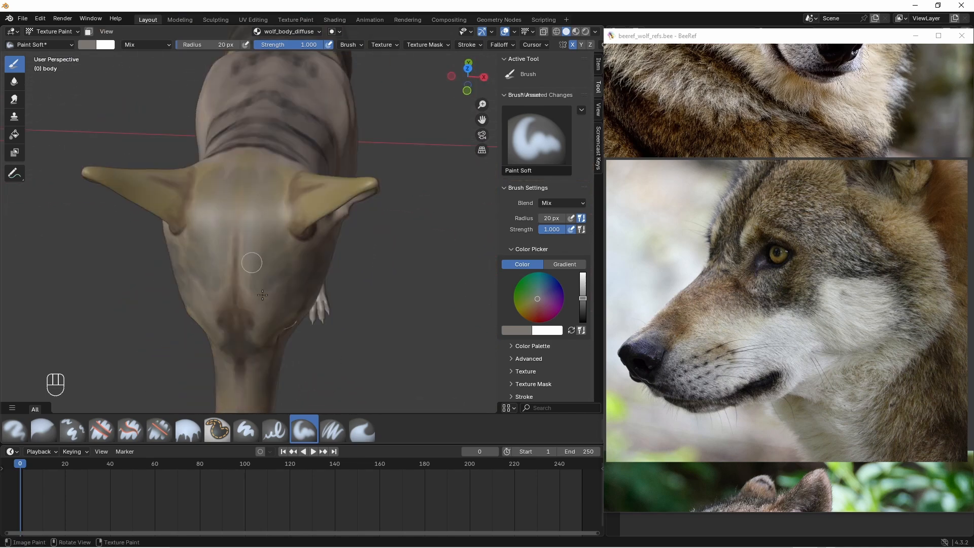
- Paint grey over the forehead and the top of the head between the ears with a 20 px brush
middle_drag(251, 263, 260, 264)
middle_drag(291, 319, 197, 349)
key(shift)
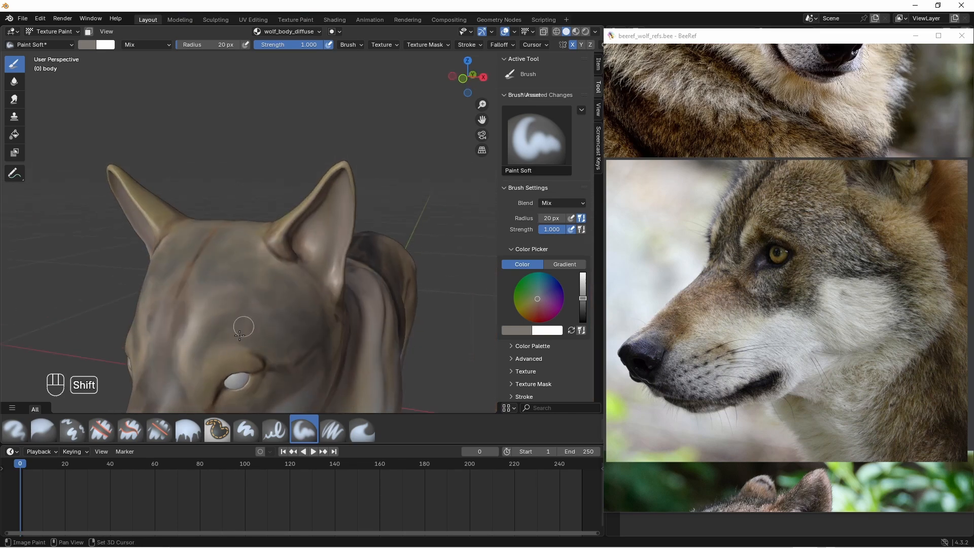
mouse_move(214, 299)
middle_down()
mouse_move(254, 321)
mouse_move(261, 380)
middle_up()
mouse_move(284, 363)
middle_down()
mouse_move(261, 345)
mouse_move(271, 322)
middle_up()
ctrl+middle_drag(300, 335, 324, 277)
- Undo the last grey stroke on the rear cheek and soften the shading there with the brush strength set to 0.7
drag(282, 259, 271, 298)
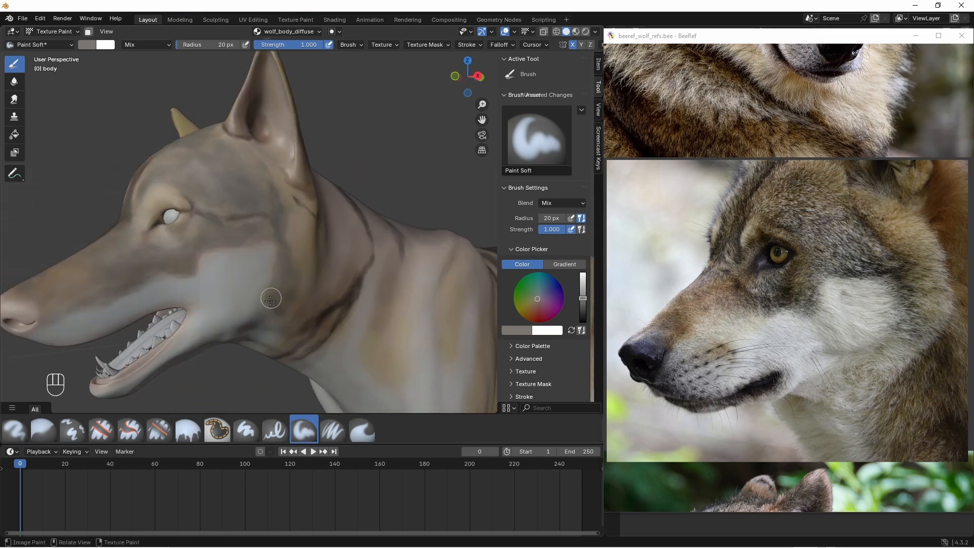
key(ctrl+z)
click(312, 45)
text(.7)
key(Return)
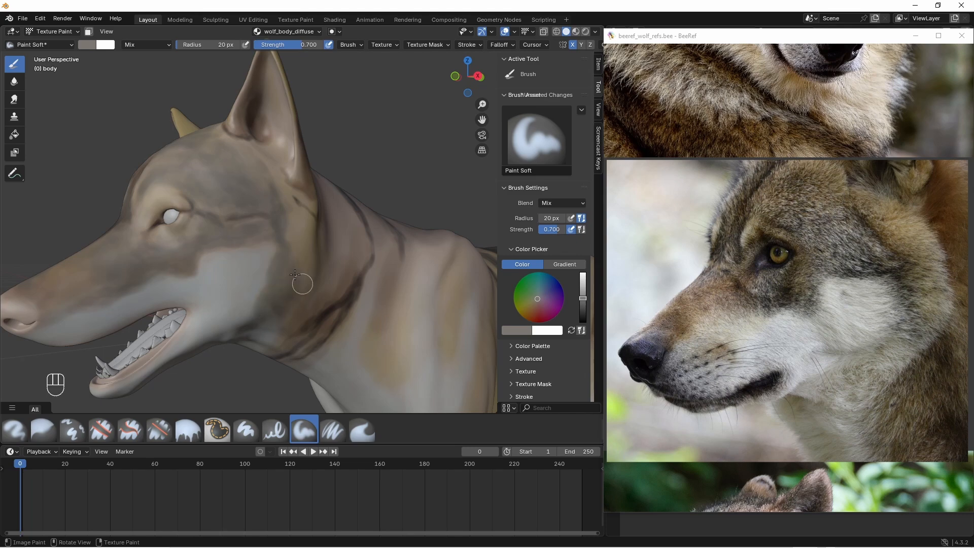
middle_drag(285, 207, 305, 249)
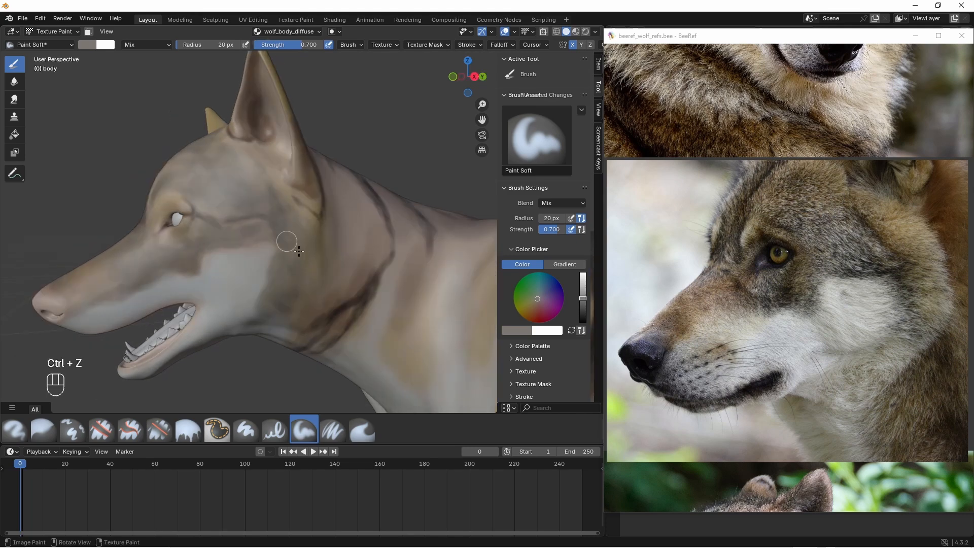
- Set the brush radius to 25 px and paint grey shading across the rear of the jaw and upper throat
mouse_move(295, 320)
middle_down()
mouse_move(267, 259)
mouse_move(277, 185)
mouse_move(270, 199)
mouse_move(286, 189)
mouse_move(264, 190)
mouse_move(277, 184)
mouse_move(285, 332)
mouse_move(284, 217)
middle_up()
click(228, 45)
text(25)
key(Return)
drag(284, 217, 354, 217)
middle_drag(353, 217, 206, 269)
- Shade the underside of the lower jaw in grey, using brush radii of 20 px and then 15 px
click(223, 45)
text(20)
key(Return)
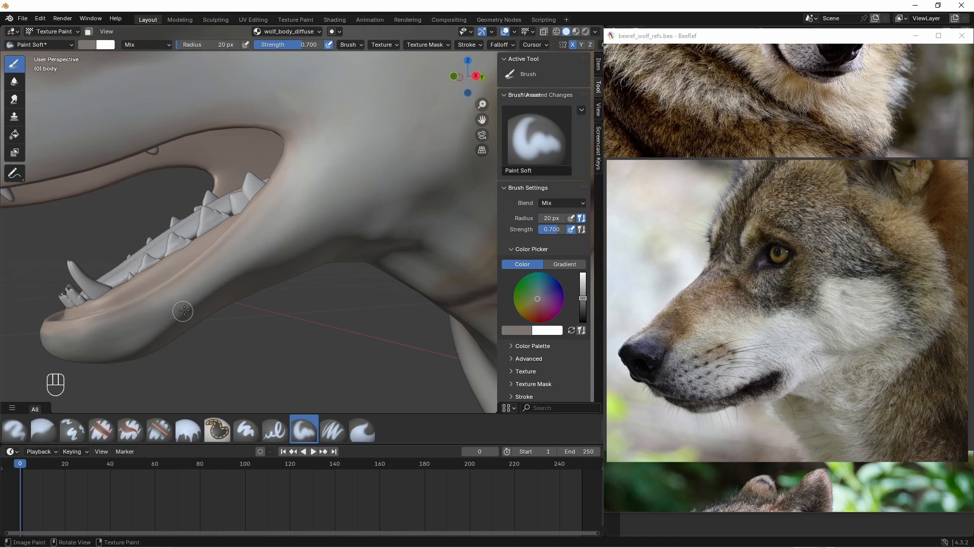
middle_drag(183, 311, 216, 304)
click(223, 45)
text(15)
key(Return)
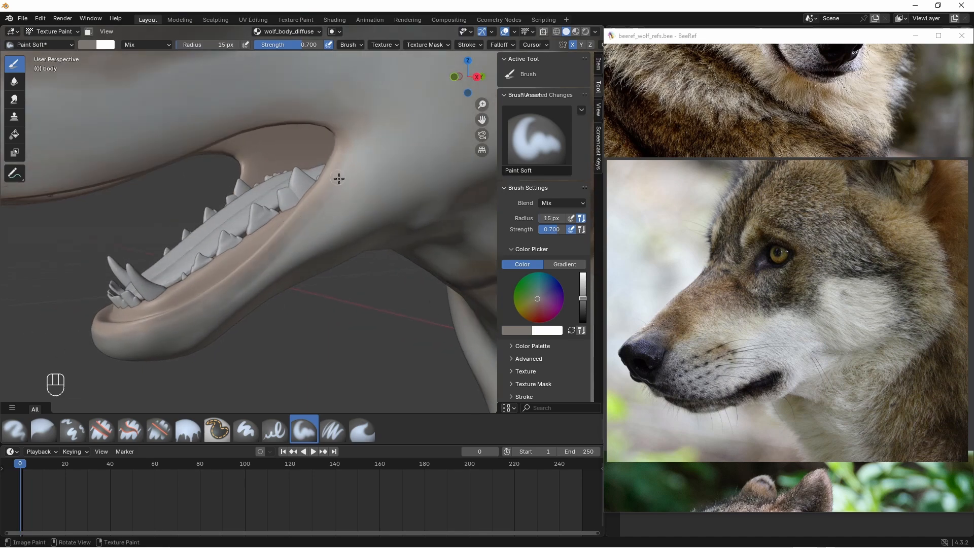
key(shift)
mouse_move(181, 331)
middle_down()
mouse_move(175, 274)
mouse_move(325, 324)
middle_up()
- Set the brush radius to 40 px and paint grey on the upper lip and muzzle side below the nostril
click(223, 45)
text(40)
key(Return)
mouse_move(252, 242)
mouse_down()
mouse_move(220, 238)
mouse_move(246, 213)
mouse_move(275, 225)
mouse_move(289, 194)
mouse_move(313, 217)
mouse_up()
key(shift)
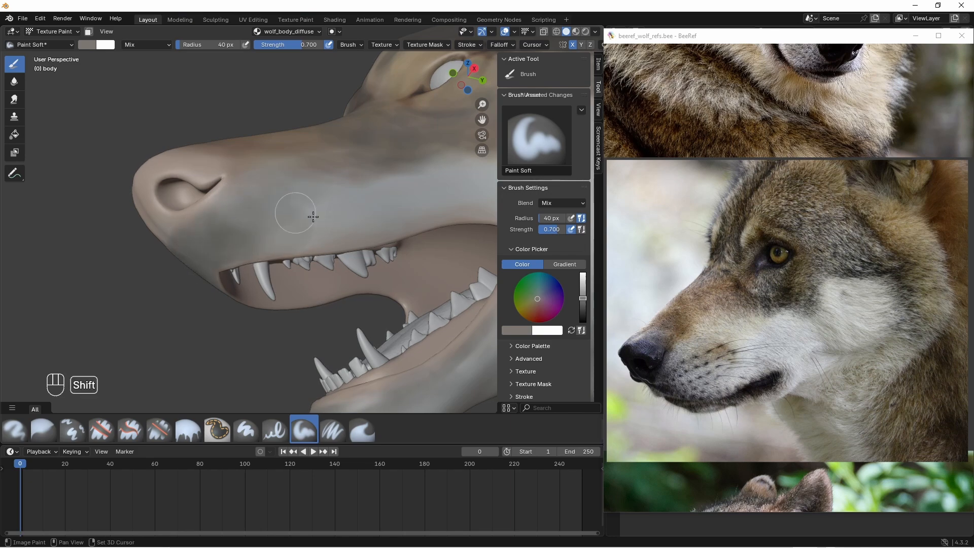
shift+middle_drag(298, 212, 273, 252)
scroll(322, 215, down, 2)
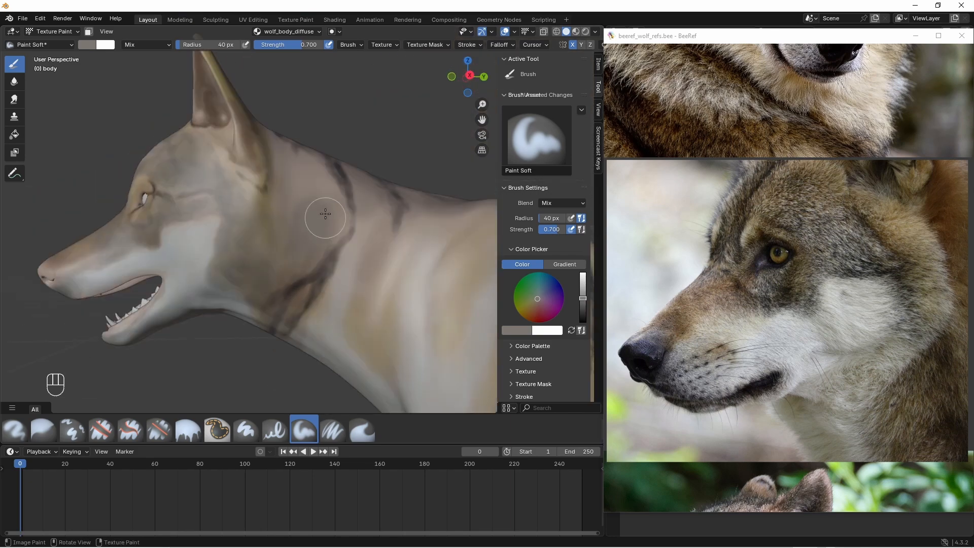
- Resize the brush to 20 px and examine the grey shading on the ears, face and neck
middle_drag(322, 215, 350, 228)
scroll(276, 120, up, 2)
key(f)
mouse_move(273, 121)
middle_down()
mouse_move(280, 147)
mouse_move(282, 82)
middle_up()
shift+middle_drag(283, 81, 285, 151)
ctrl+middle_drag(300, 234, 292, 320)
middle_drag(292, 319, 285, 299)
shift+middle_drag(285, 299, 278, 276)
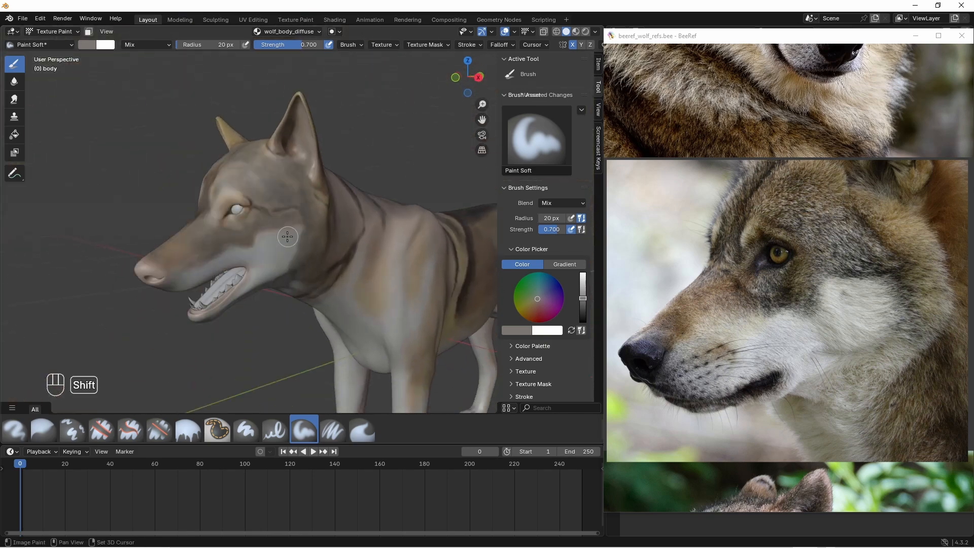
- Sample a pale grey fur colour from the neck of the snow wolf photo in BeeRef and set it as the brush colour
ctrl+middle_drag(826, 298, 784, 304)
middle_drag(727, 315, 941, 237)
double_click(723, 421)
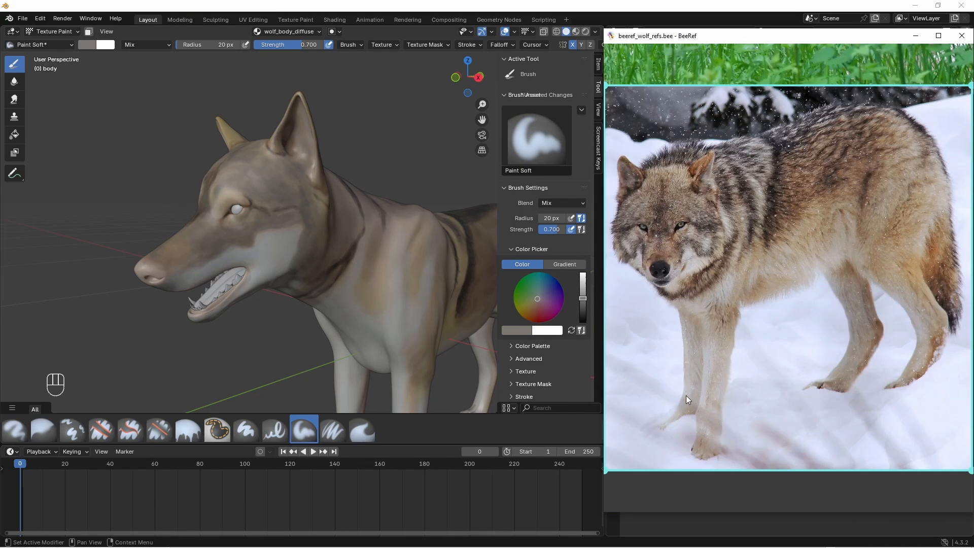
right_click(682, 492)
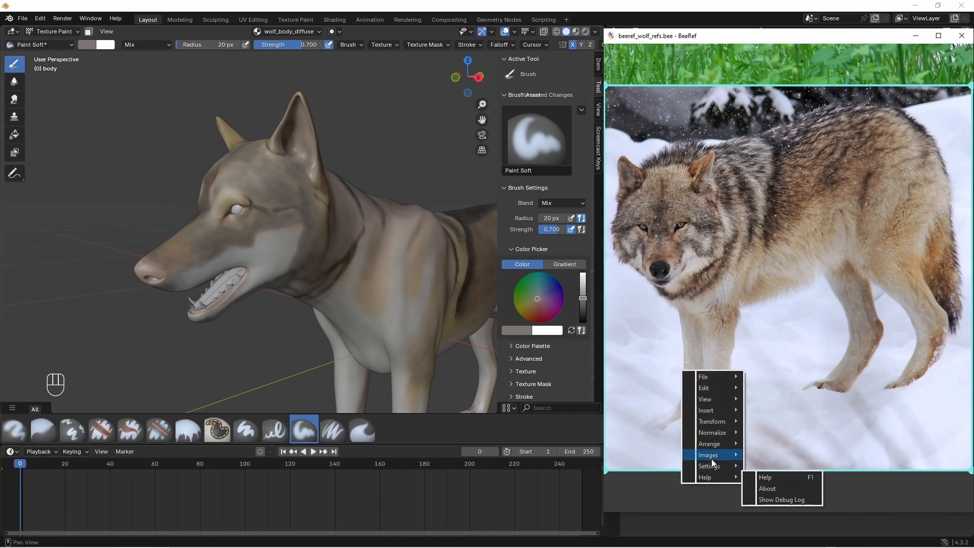
mouse_move(712, 455)
click(772, 493)
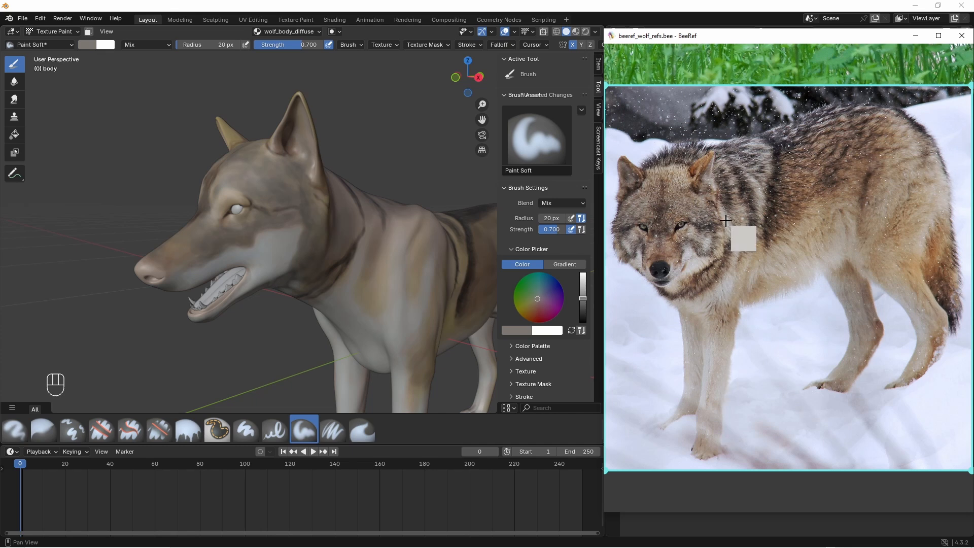
click(725, 221)
click(524, 331)
key(ctrl+v)
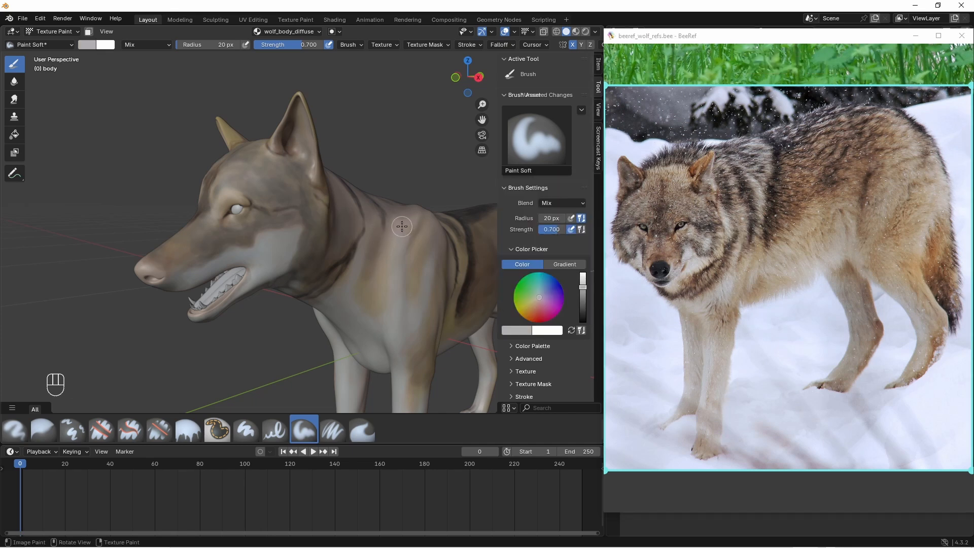
- Paint pale grey between the dark bands behind the shoulder, using brush radii of 15 px and then 10 px
middle_drag(402, 226, 359, 228)
middle_drag(404, 271, 405, 266)
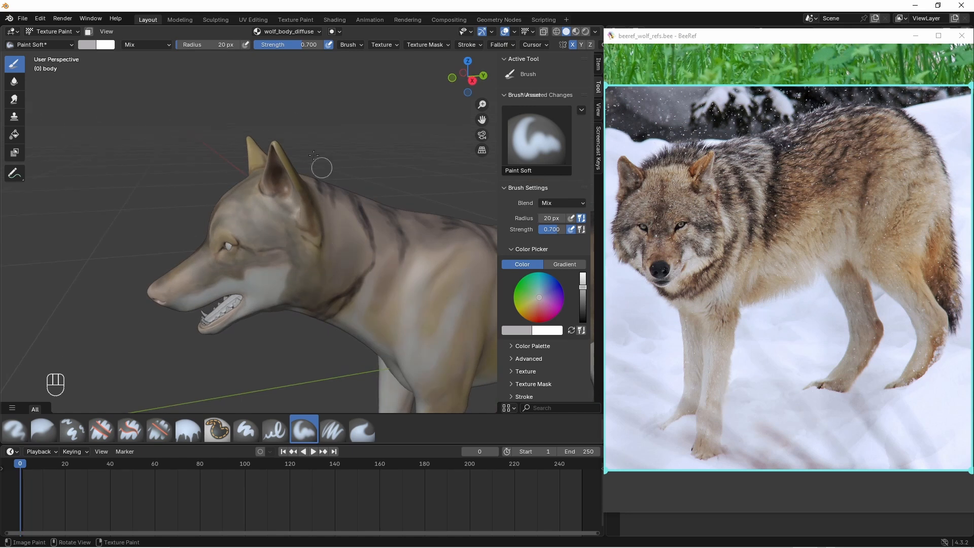
click(214, 44)
text(10)
key(BackSpace)
text(5)
key(Return)
middle_drag(348, 226, 346, 221)
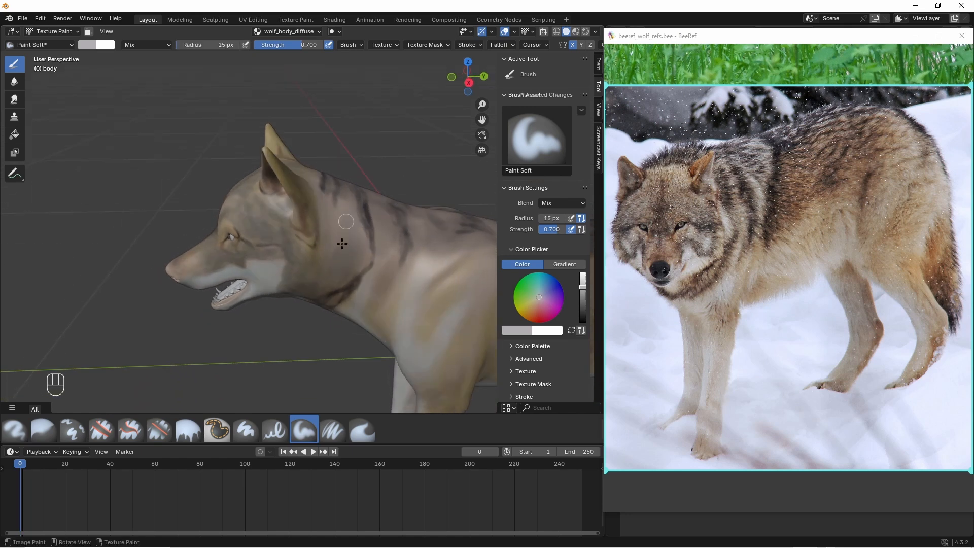
middle_drag(377, 263, 432, 191)
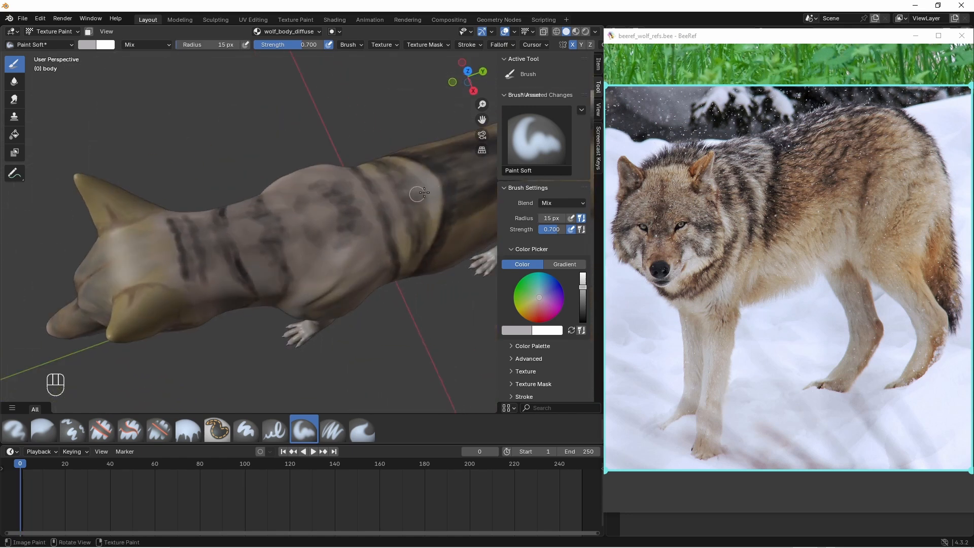
middle_drag(424, 193, 401, 223)
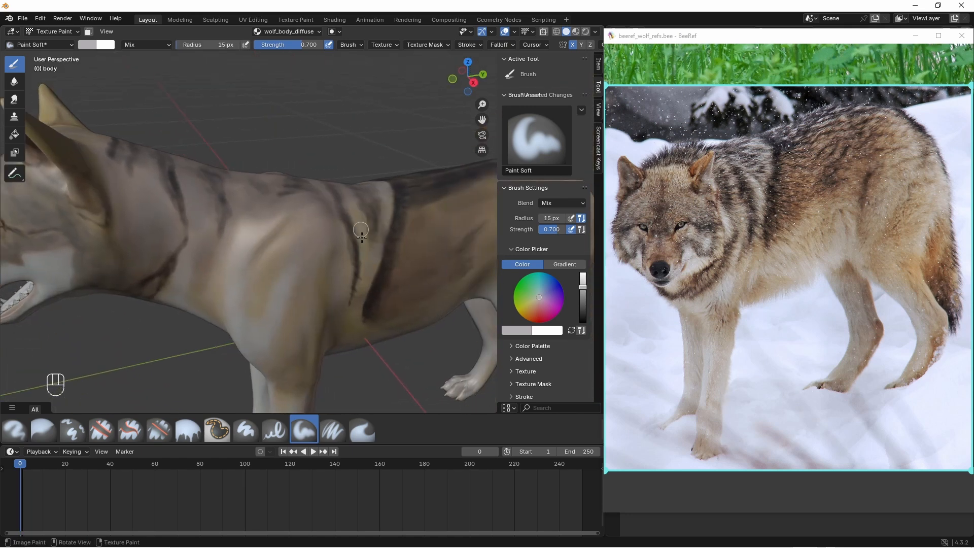
mouse_move(374, 257)
ctrl+middle_down()
mouse_move(374, 278)
mouse_move(379, 255)
ctrl+middle_up()
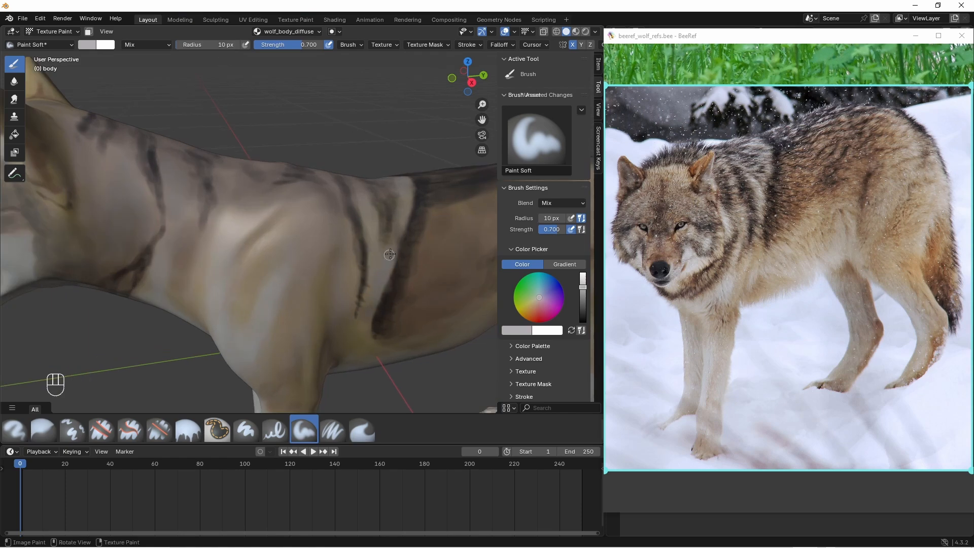
middle_drag(338, 213, 310, 274)
shift+middle_drag(378, 190, 359, 227)
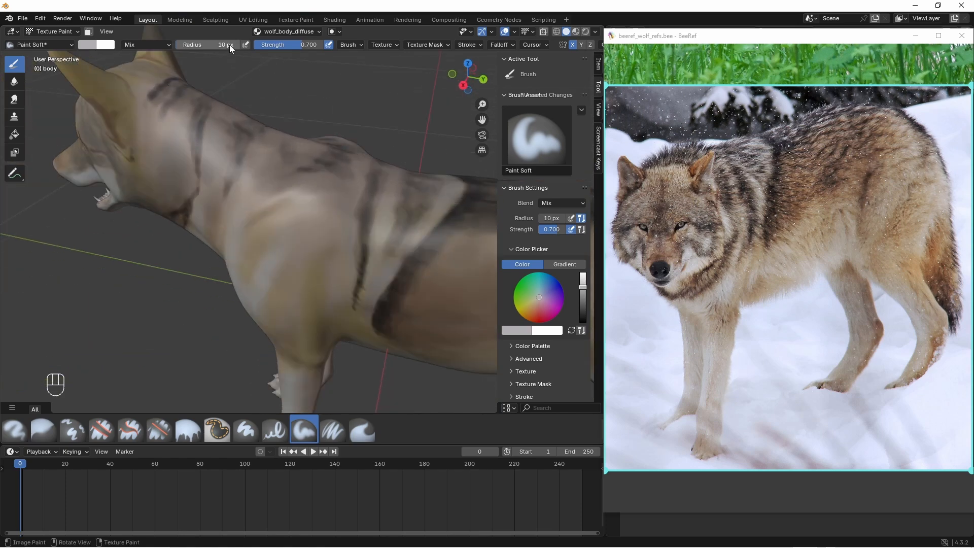
- Set the brush radius to 20 px and the strength to 1.000
mouse_move(343, 190)
middle_down()
mouse_move(313, 209)
mouse_move(270, 177)
mouse_move(315, 132)
middle_up()
mouse_move(267, 221)
middle_down()
mouse_move(265, 267)
mouse_move(288, 249)
middle_up()
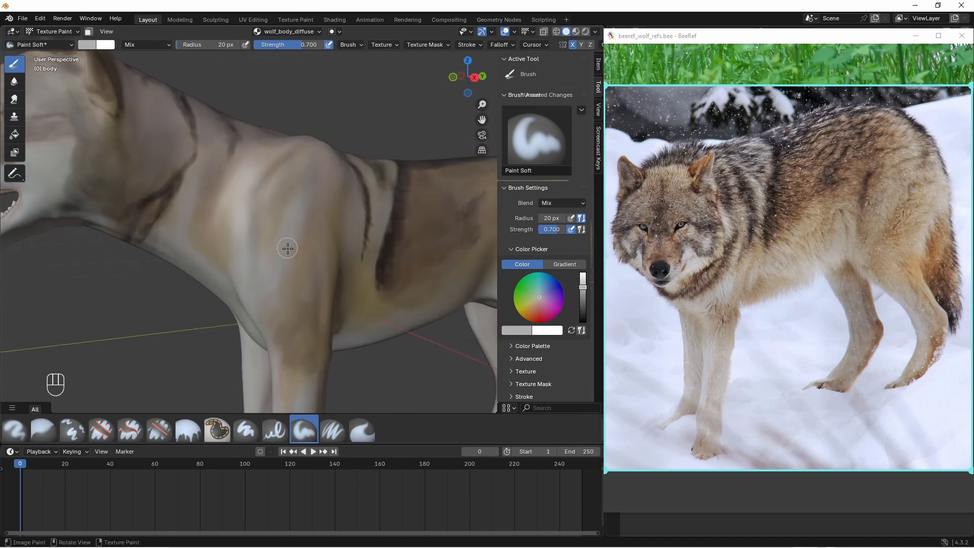
middle_drag(237, 205, 283, 182)
mouse_move(265, 223)
middle_down()
mouse_move(274, 256)
mouse_move(242, 270)
middle_up()
shift+middle_drag(224, 232, 320, 265)
ctrl+middle_drag(300, 172, 340, 98)
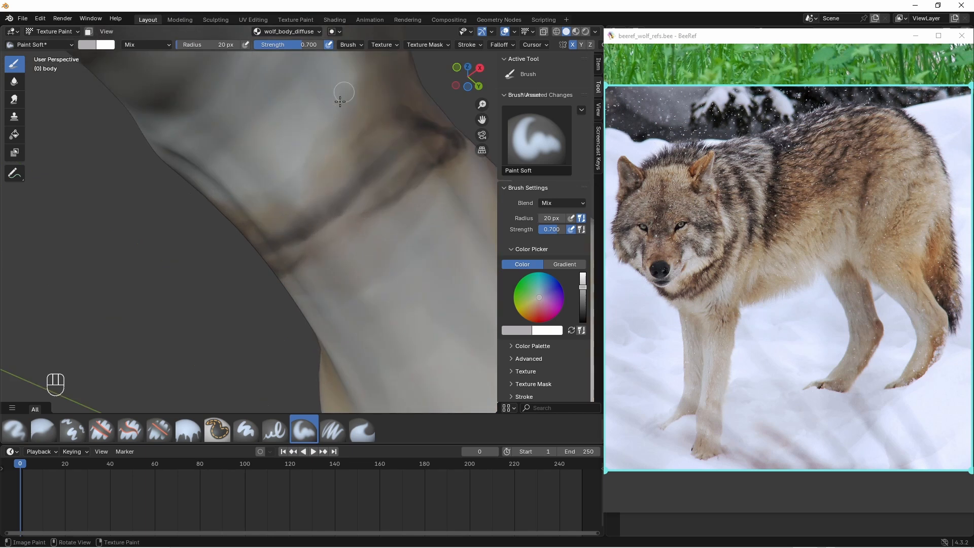
drag(308, 45, 335, 45)
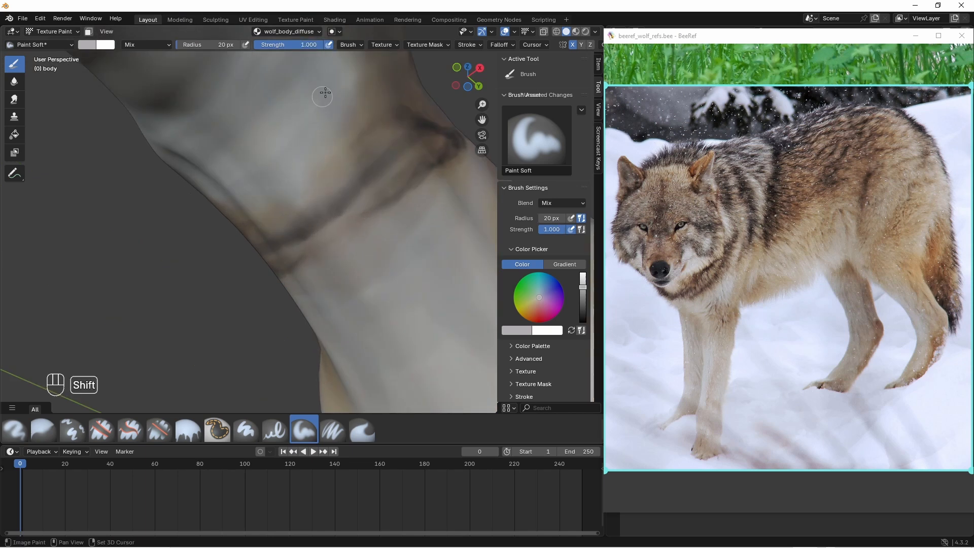
- Examine the markings on the throat, side of the face, shoulder and flank
ctrl+middle_drag(377, 223, 362, 284)
middle_drag(356, 228, 334, 254)
shift+middle_drag(315, 173, 373, 289)
mouse_move(373, 289)
middle_down()
mouse_move(347, 305)
mouse_move(315, 267)
mouse_move(285, 286)
middle_up()
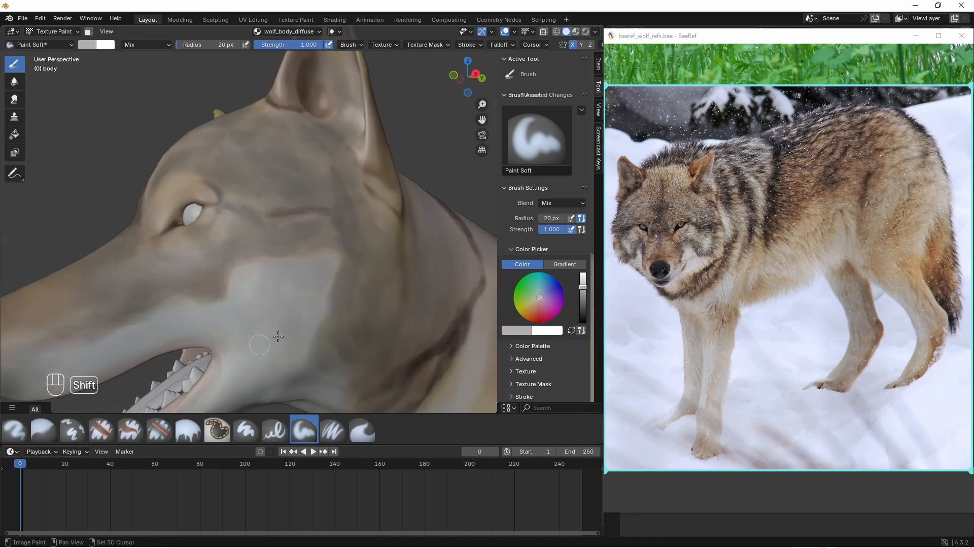
mouse_move(300, 338)
middle_down()
mouse_move(337, 346)
mouse_move(325, 385)
middle_up()
shift+middle_drag(320, 274, 264, 220)
shift+middle_drag(446, 254, 325, 248)
mouse_move(340, 314)
ctrl+middle_down()
mouse_move(350, 279)
mouse_move(373, 302)
ctrl+middle_up()
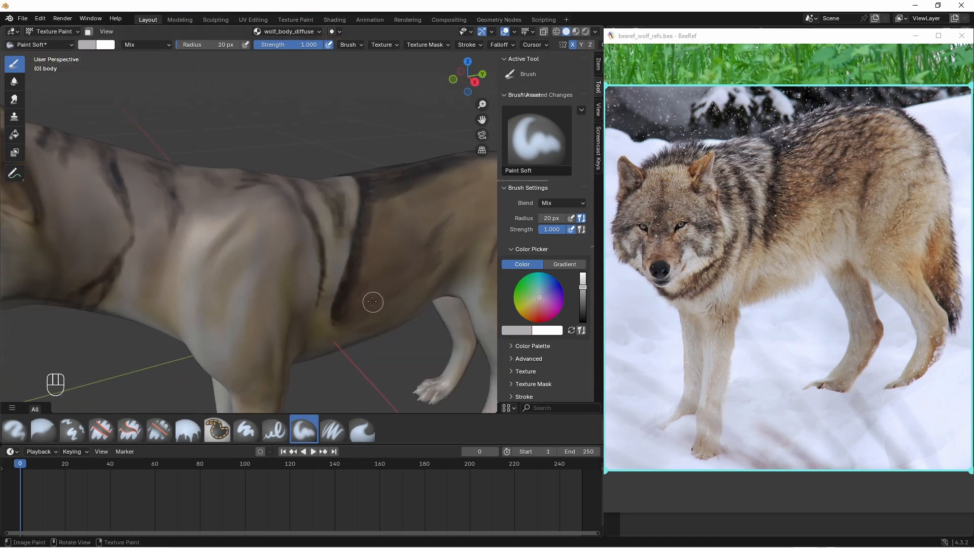
- Switch the brush to the white secondary colour and darken it slightly to off-white
click(571, 332)
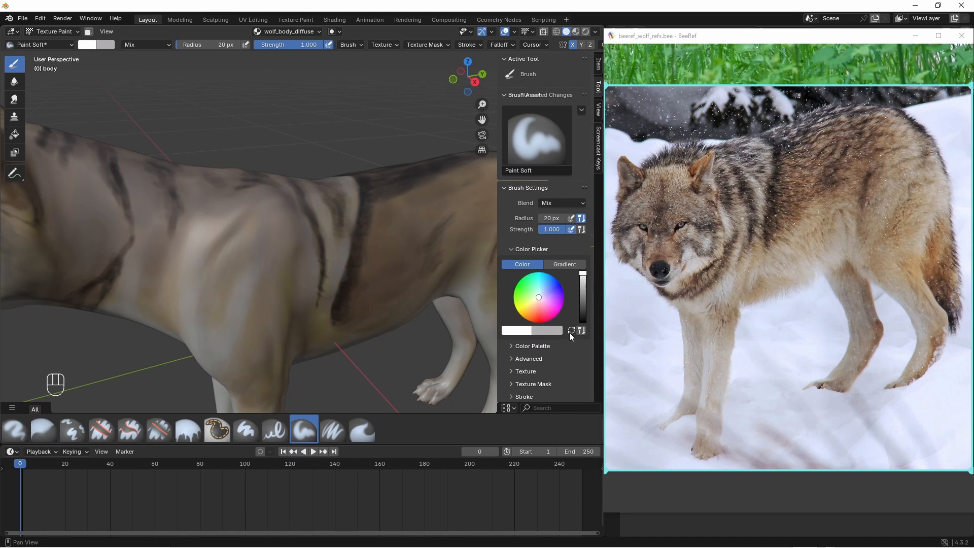
mouse_move(263, 285)
shift+middle_down()
mouse_move(304, 198)
mouse_move(325, 182)
shift+middle_up()
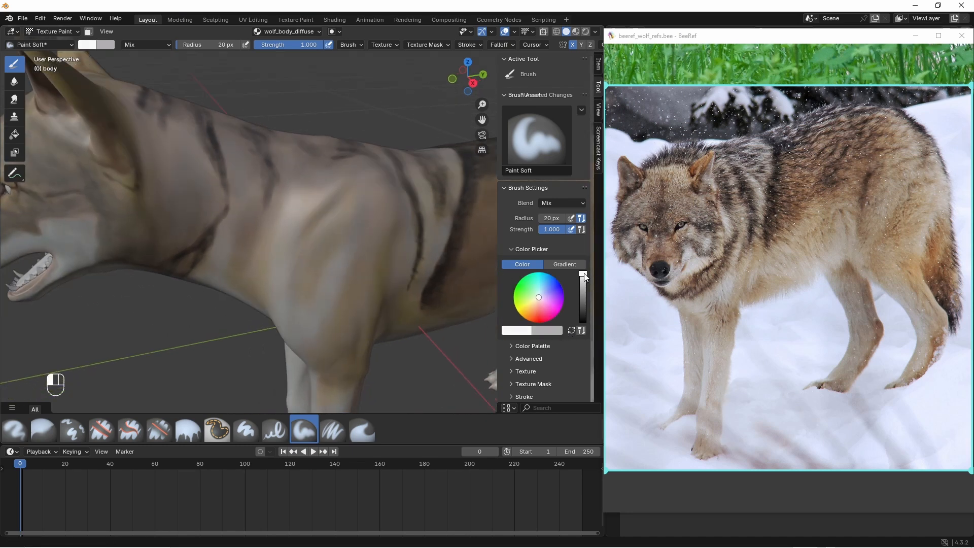
drag(585, 277, 585, 280)
mouse_move(284, 190)
middle_down()
mouse_move(274, 218)
mouse_move(289, 274)
middle_up()
ctrl+middle_drag(290, 274, 286, 234)
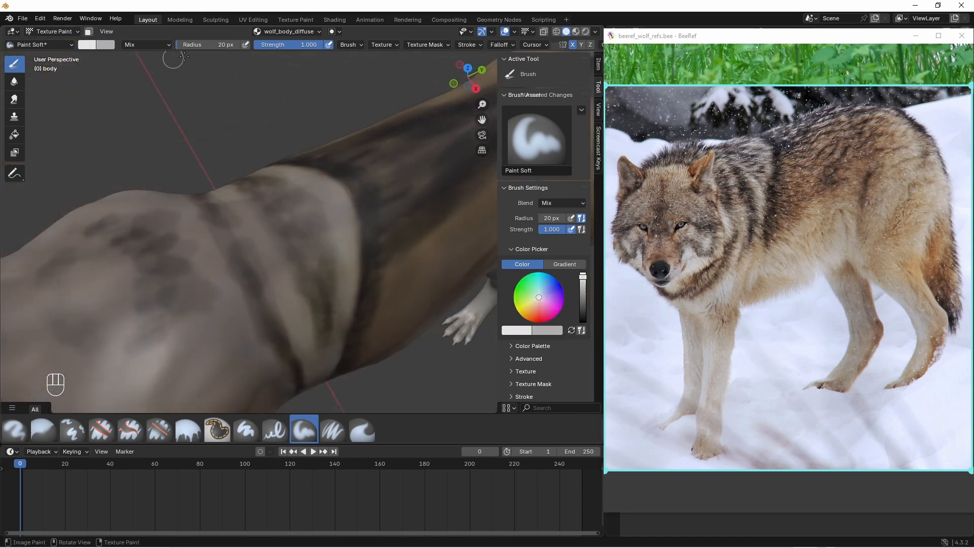
- Set the brush radius to 10 px and paint off-white streaks between the dark bands across the back
double_click(205, 45)
text(10)
key(Return)
drag(357, 212, 355, 248)
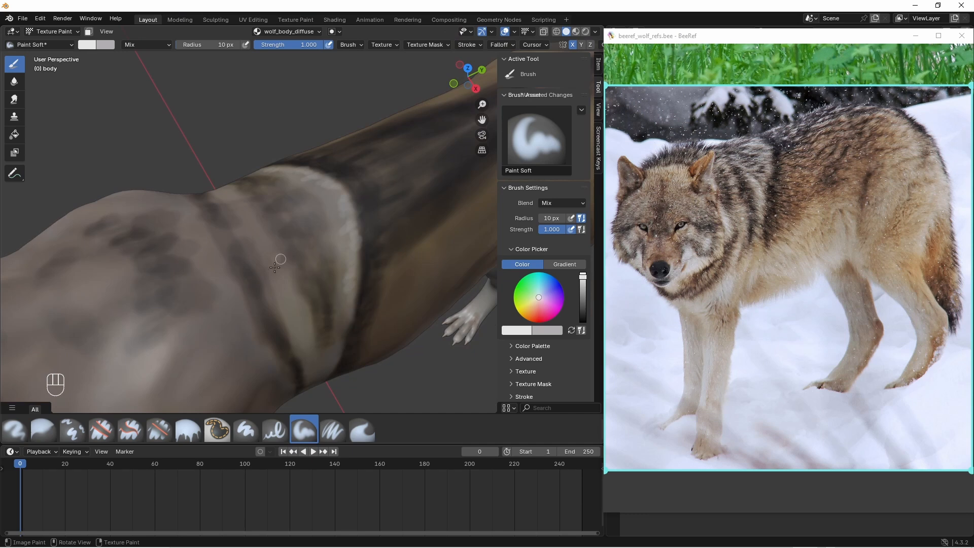
drag(275, 267, 307, 342)
- Set the brush radius to 20 px and paint off-white streaks down the side between the dark bands behind the shoulder
double_click(216, 45)
text(20)
key(Tab)
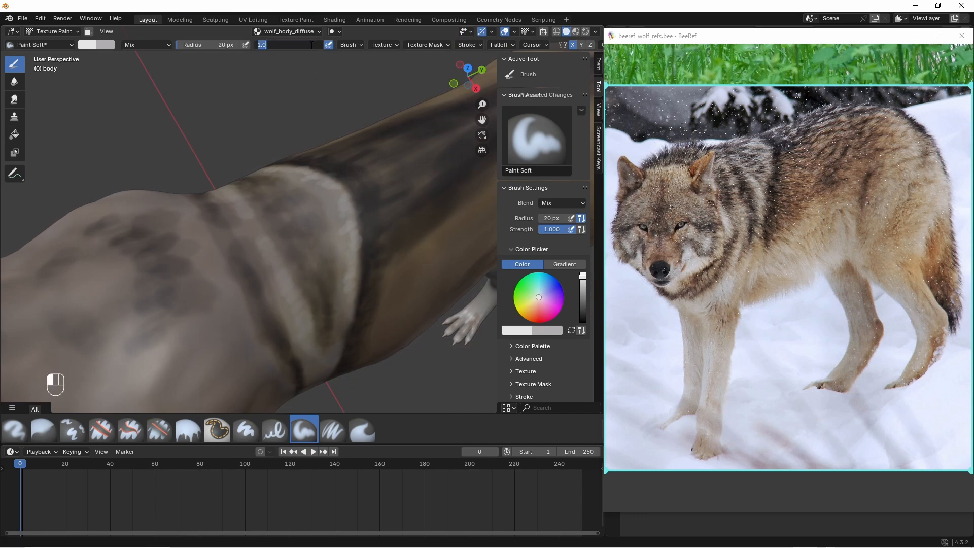
text(0.7)
key(Return)
shift+middle_drag(310, 303, 279, 238)
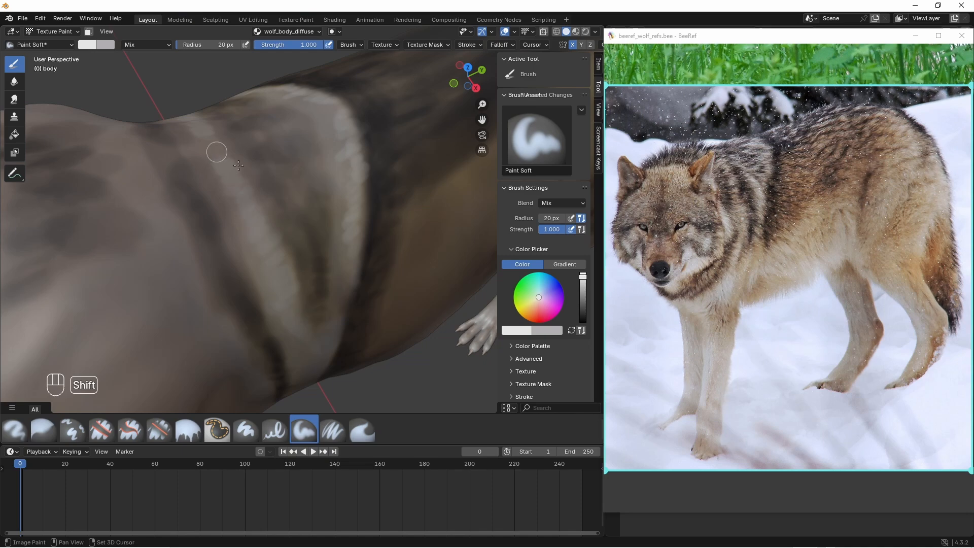
middle_drag(343, 350, 322, 248)
drag(296, 268, 294, 301)
drag(328, 274, 350, 185)
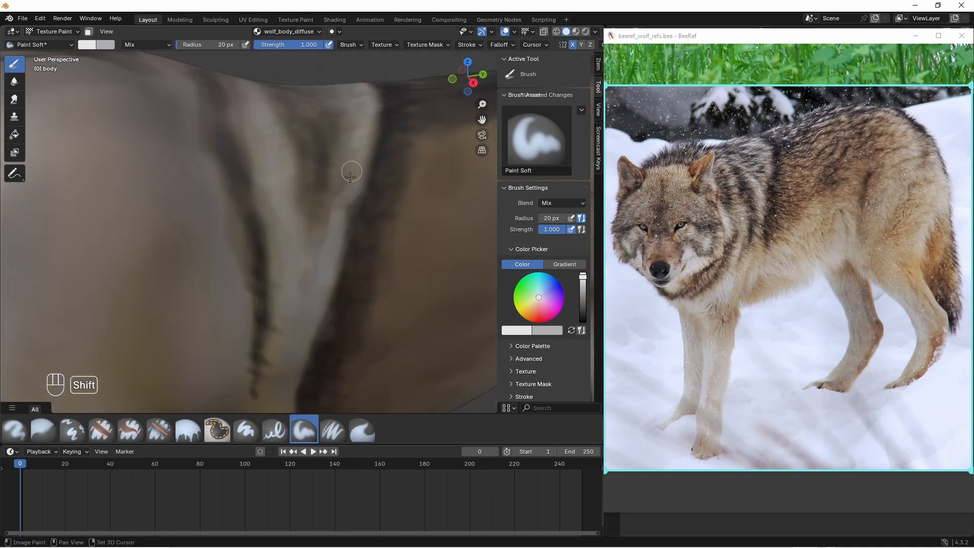
- Lighten the upper part of the pale band behind the shoulder with another off-white streak
ctrl+middle_drag(287, 264, 295, 304)
mouse_move(297, 157)
middle_down()
mouse_move(322, 196)
mouse_move(292, 185)
middle_up()
drag(278, 170, 299, 248)
shift+middle_drag(303, 209, 272, 197)
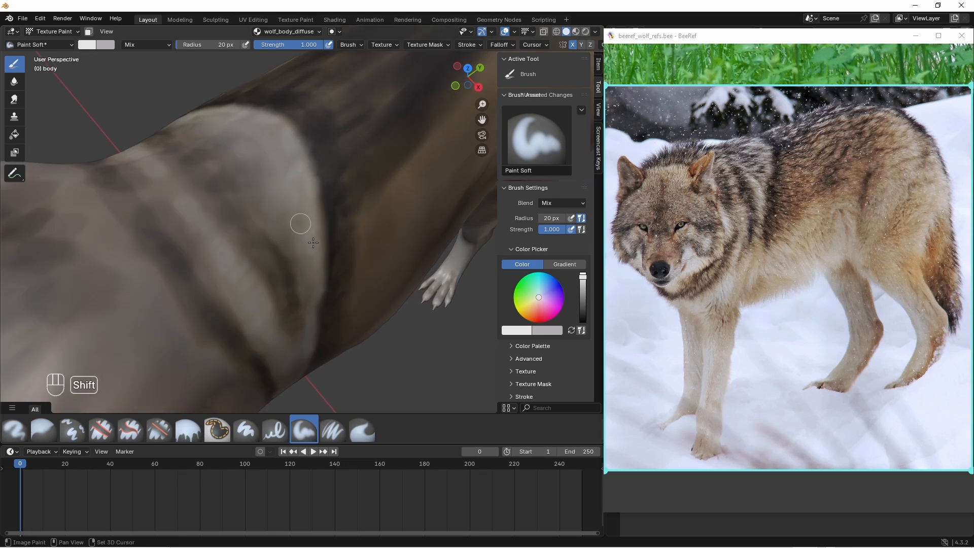
- Paint off-white patches among the dark spots on top of the shoulders, undoing two strokes and repainting a patch
middle_drag(314, 240, 284, 224)
shift+middle_drag(228, 239, 324, 269)
drag(274, 217, 272, 269)
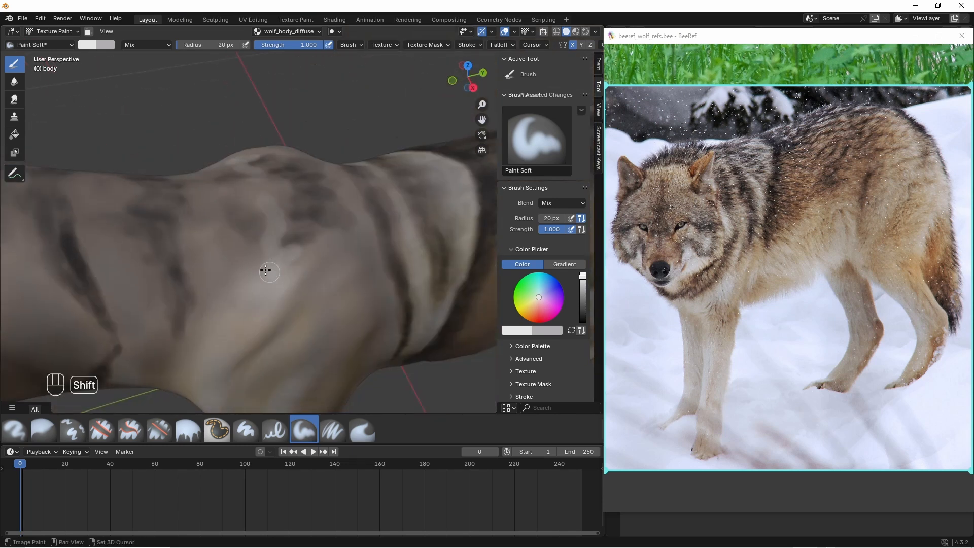
middle_drag(285, 212, 299, 235)
ctrl+middle_drag(254, 200, 234, 178)
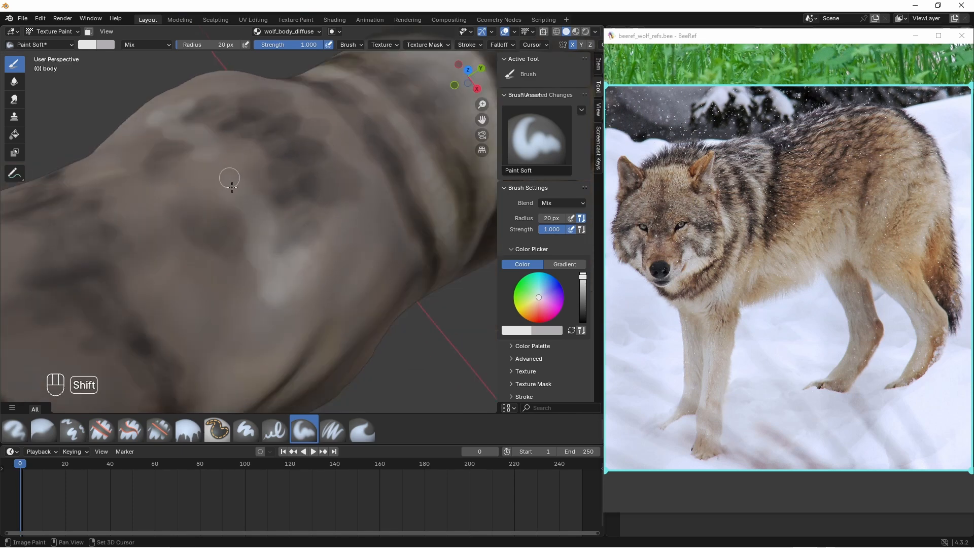
key(ctrl+z)
key(ctrl+z)
drag(263, 181, 244, 149)
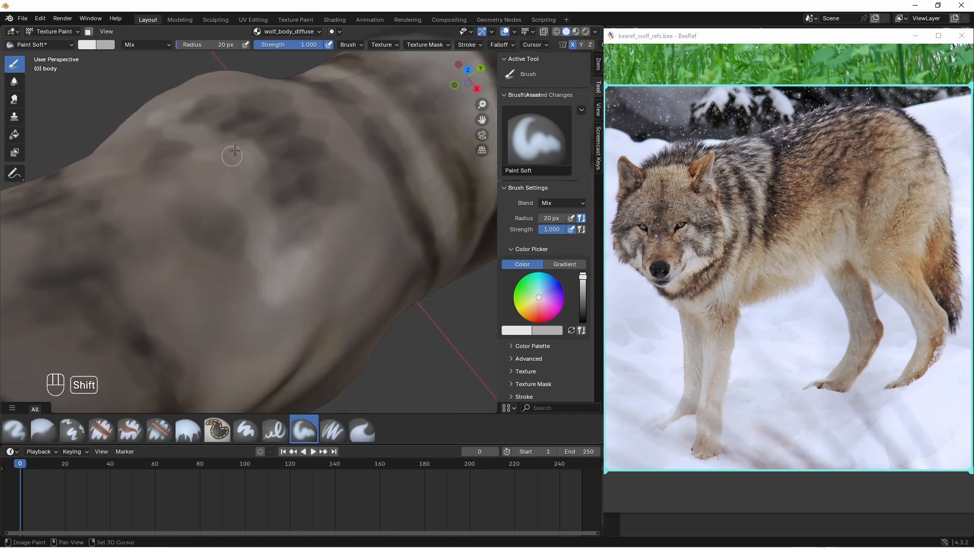
- Paint off-white streaks on the side of the neck between the dark neck stripes
ctrl+middle_drag(228, 213, 276, 350)
middle_drag(272, 315, 230, 159)
drag(246, 183, 245, 241)
middle_drag(275, 188, 255, 209)
drag(267, 121, 289, 180)
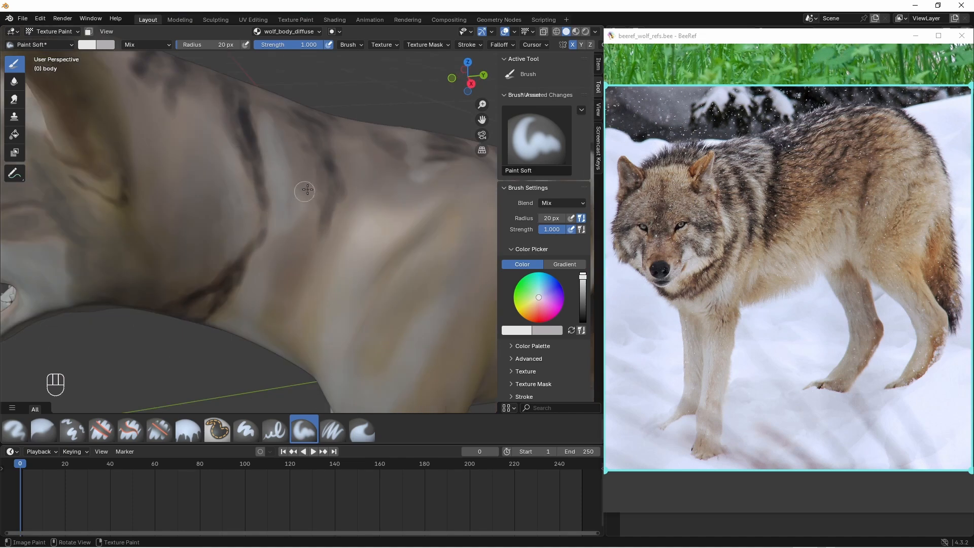
drag(297, 127, 303, 175)
- Add off-white streaks to the neck fur just behind the ear
shift+middle_drag(281, 221, 298, 264)
shift+middle_drag(301, 200, 299, 208)
drag(218, 250, 216, 180)
middle_drag(234, 207, 226, 176)
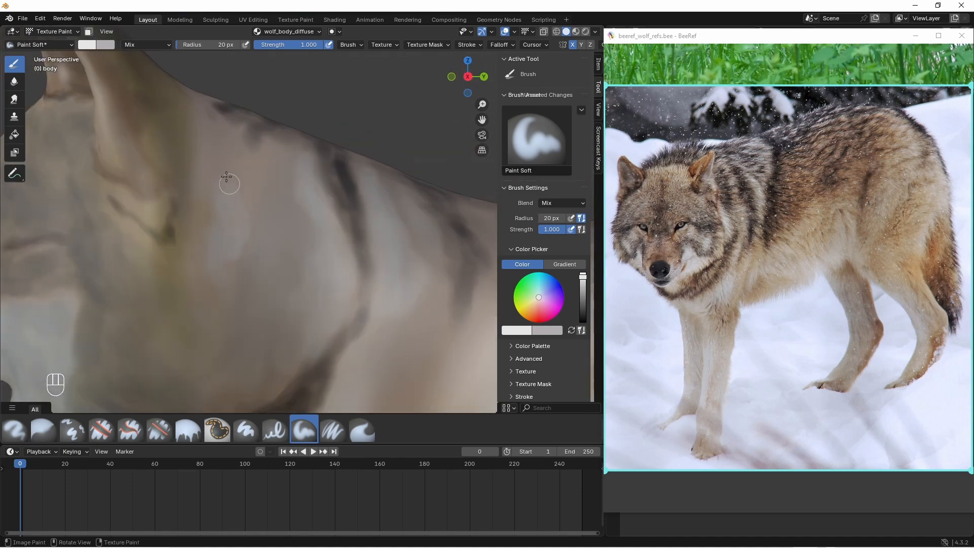
key(shift)
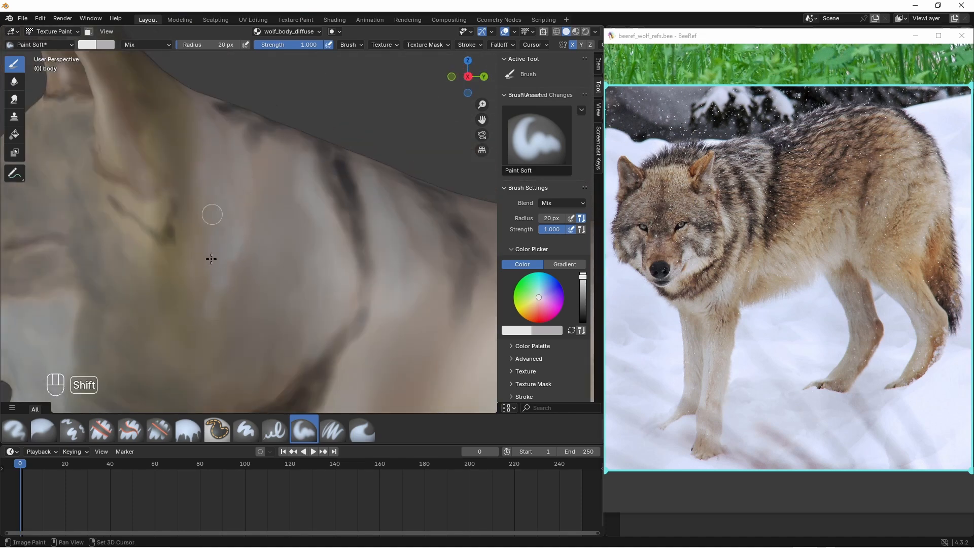
- Lighten the inner surface of the ear with off-white strokes
scroll(220, 272, down, 5)
middle_drag(219, 272, 292, 264)
shift+middle_drag(238, 223, 223, 274)
scroll(224, 284, up, 4)
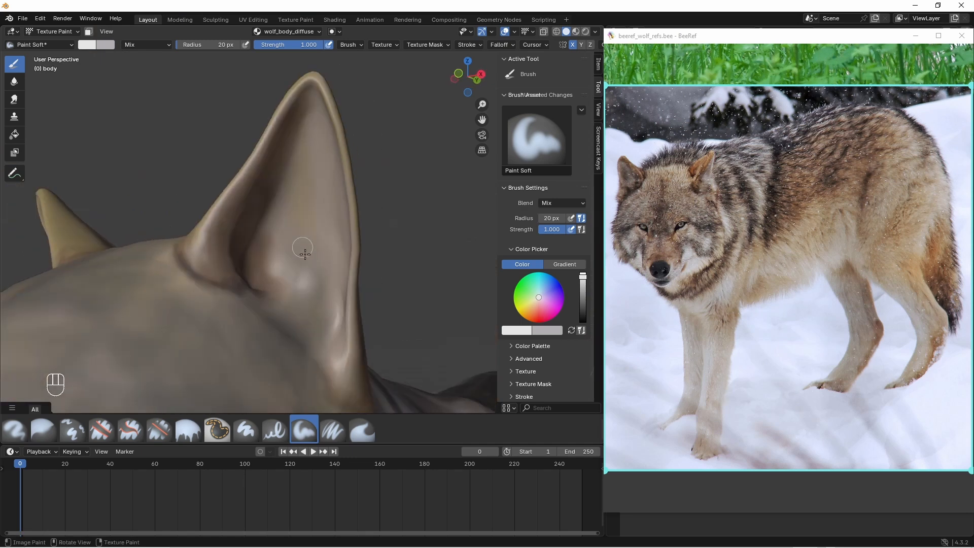
drag(304, 253, 302, 297)
middle_drag(304, 162, 345, 133)
drag(337, 137, 306, 325)
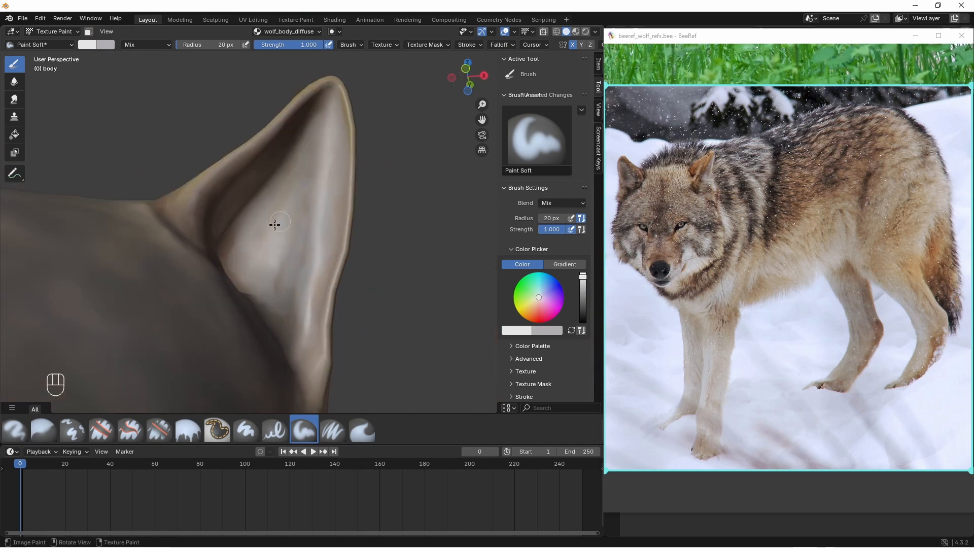
- Extend the off-white shading across the ear's inner hollow from near the tip to the base
middle_drag(274, 224, 298, 144)
drag(291, 110, 256, 215)
mouse_move(279, 148)
middle_down()
mouse_move(325, 218)
mouse_move(332, 304)
middle_up()
drag(257, 267, 265, 198)
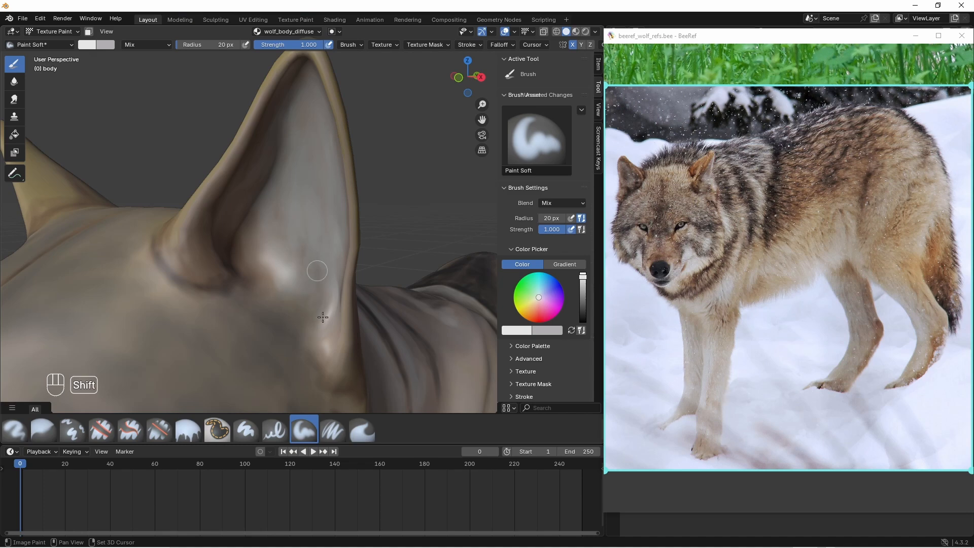
mouse_move(322, 317)
middle_down()
mouse_move(333, 145)
mouse_move(283, 113)
mouse_move(273, 155)
middle_up()
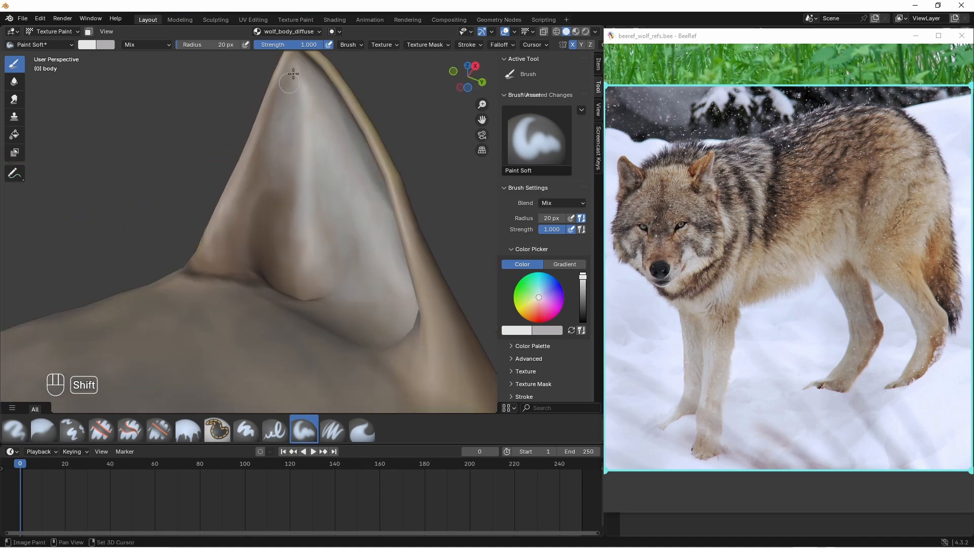
- Paint off-white highlights around the eye, reducing the brush radius to 14 px
scroll(371, 288, down, 10)
middle_drag(313, 305, 223, 305)
scroll(223, 305, up, 6)
shift+middle_drag(284, 375, 264, 234)
scroll(269, 232, up, 3)
drag(295, 232, 239, 272)
mouse_move(269, 302)
mouse_down()
mouse_move(309, 283)
mouse_move(350, 280)
mouse_move(333, 296)
mouse_up()
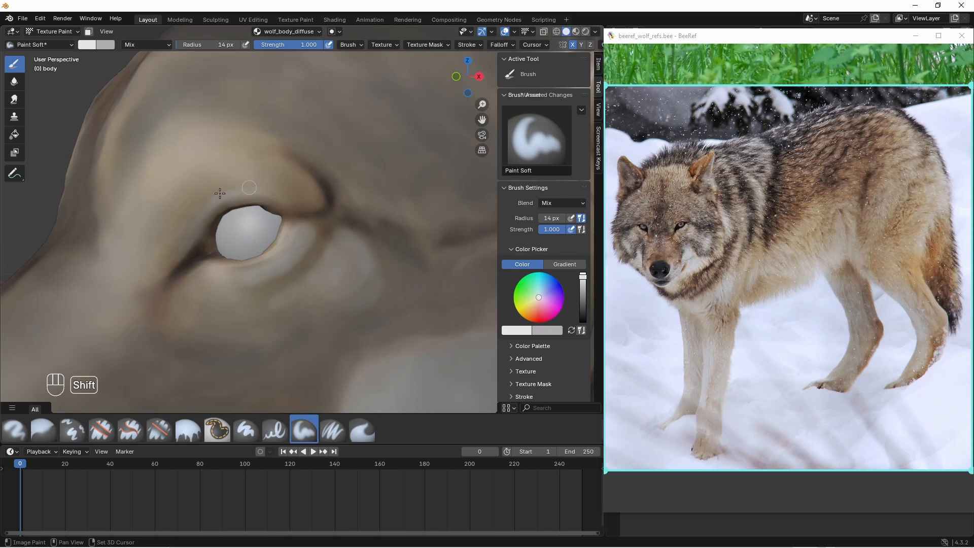
- Paint off-white strokes on the upper cheek and forehead, using an 18 px radius and 0.700 strength for the forehead
shift+middle_drag(127, 360, 220, 302)
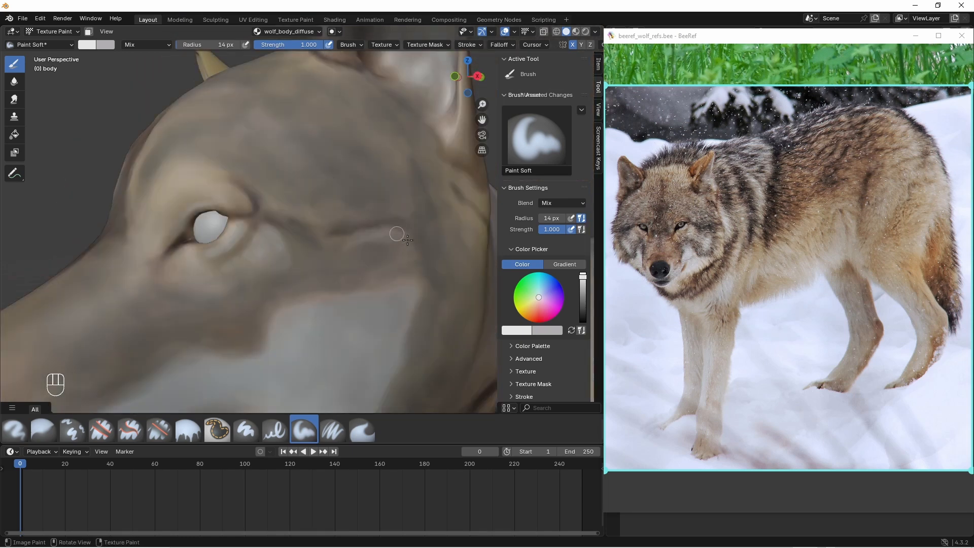
mouse_move(380, 275)
mouse_down()
mouse_move(357, 257)
mouse_move(333, 283)
mouse_up()
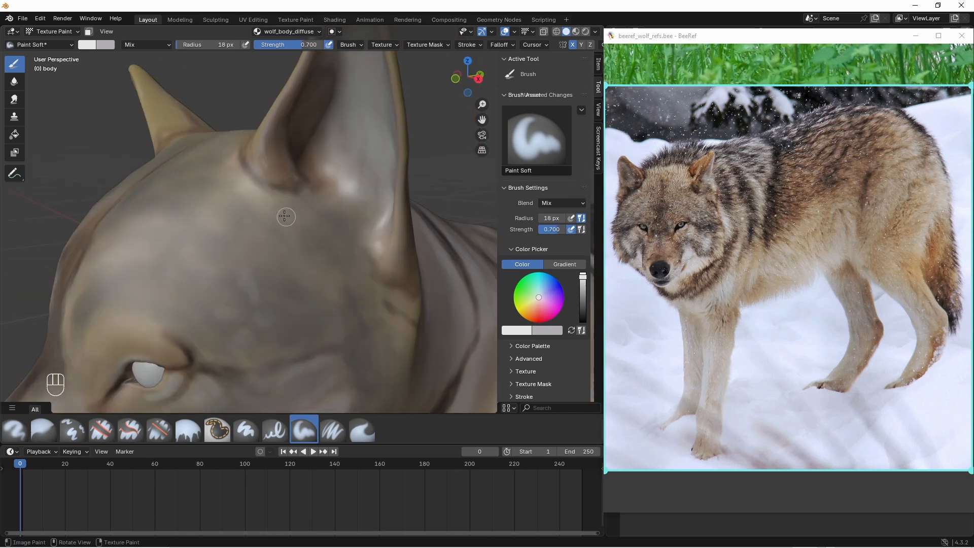
shift+middle_drag(326, 226, 301, 224)
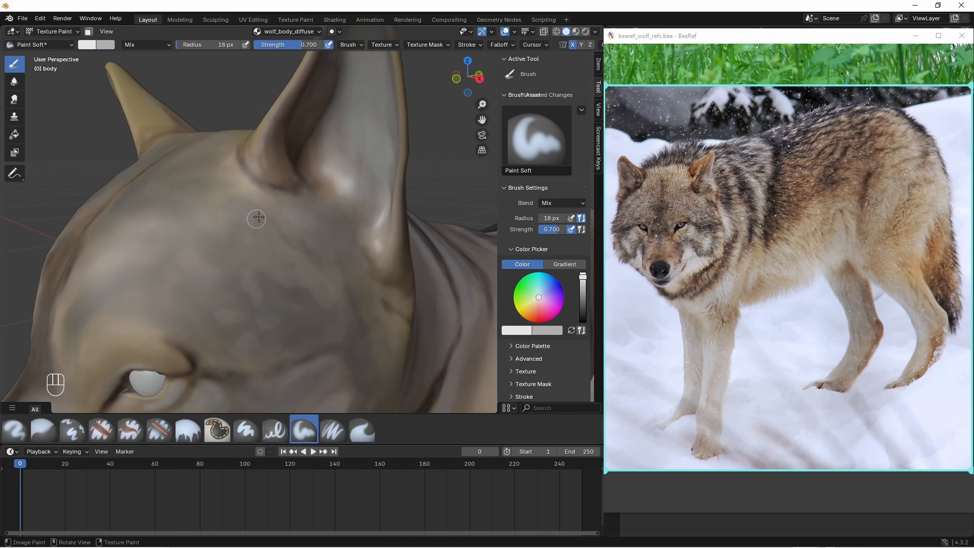
middle_drag(310, 278, 243, 229)
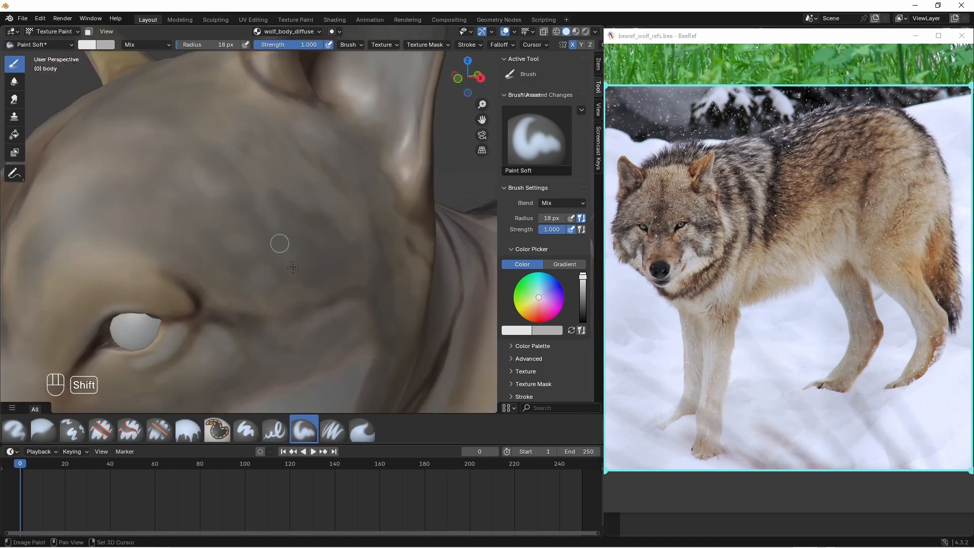
- Paint a short off-white stroke beside the base of the ear at strength 1.000
middle_drag(421, 216, 406, 218)
mouse_move(409, 219)
mouse_down()
mouse_move(424, 261)
mouse_move(415, 221)
mouse_up()
middle_drag(417, 221, 402, 222)
scroll(454, 321, down, 3)
shift+middle_drag(414, 279, 436, 168)
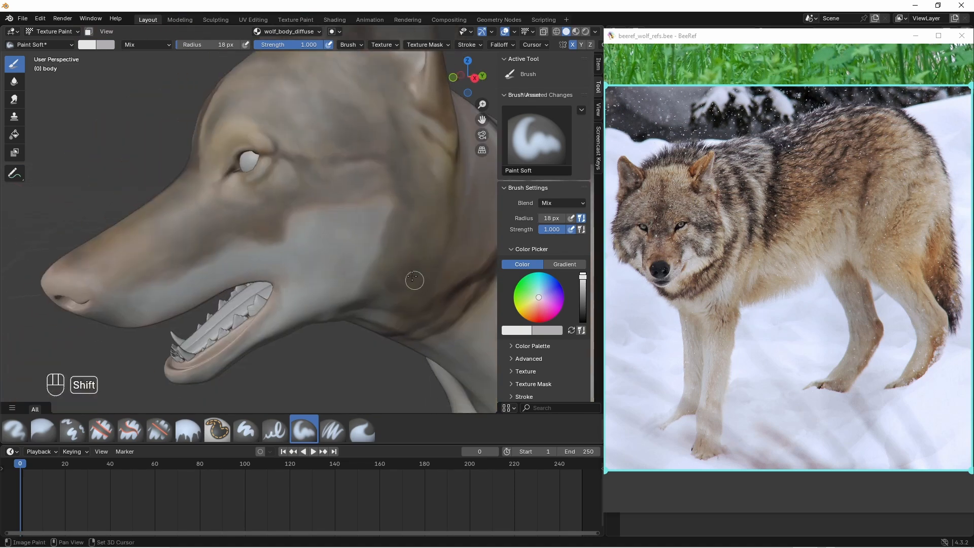
- Paint off-white strokes up the side of the neck behind the cheek and on the lower neck
middle_drag(413, 278, 351, 300)
drag(355, 326, 369, 274)
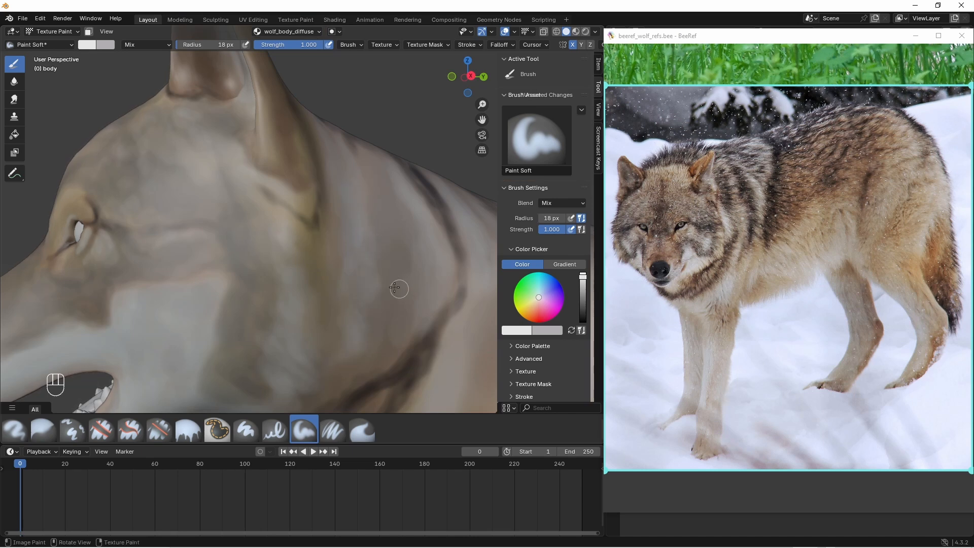
scroll(315, 345, down, 2)
drag(325, 352, 351, 308)
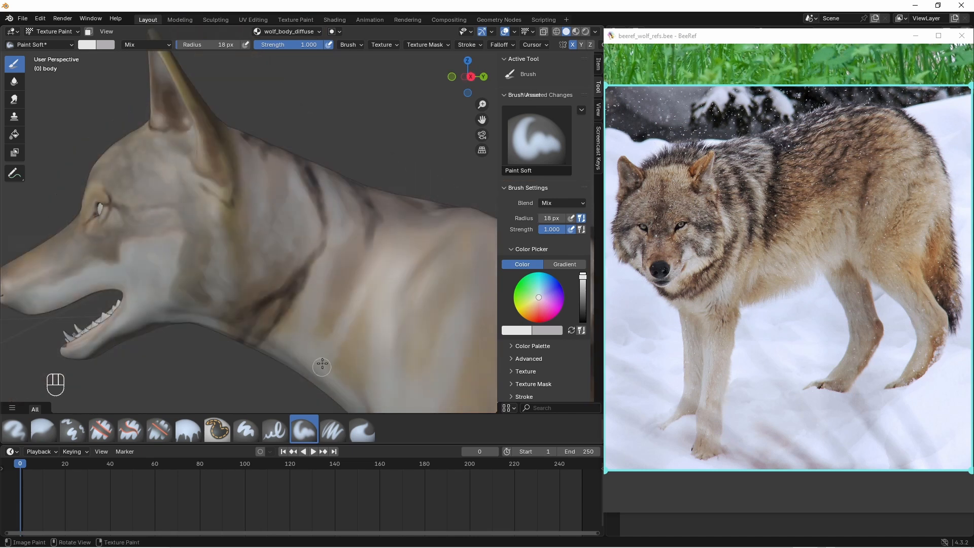
- Paint an off-white streak on the upper thigh behind the dark hip marking, undoing the first attempt
shift+middle_drag(380, 302, 188, 249)
middle_drag(315, 401, 318, 380)
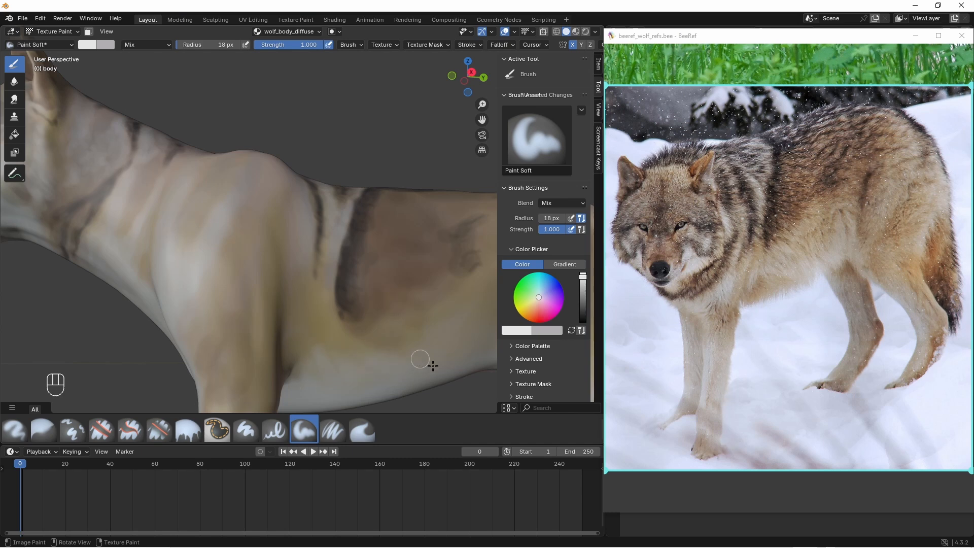
shift+middle_drag(361, 346, 216, 289)
middle_drag(414, 274, 424, 291)
shift+middle_drag(425, 264, 299, 216)
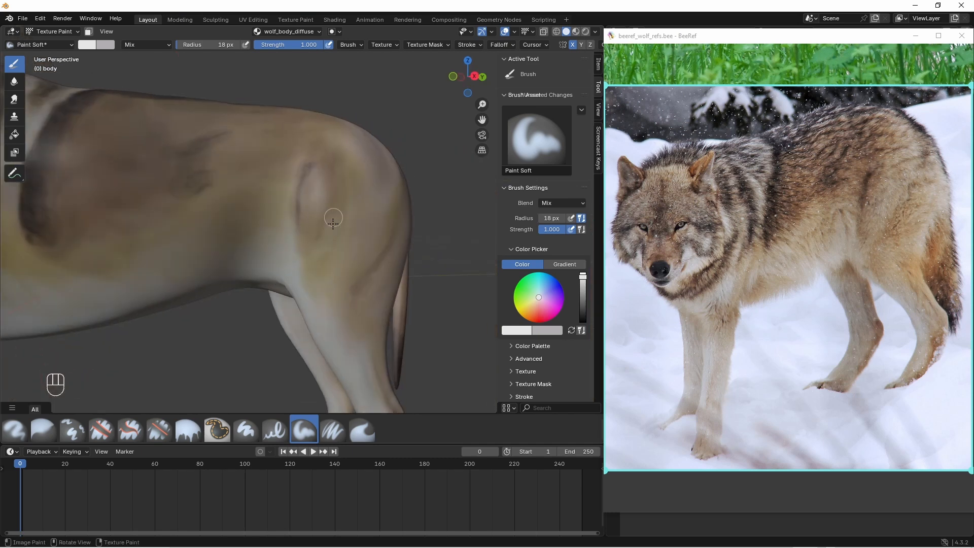
drag(333, 223, 318, 261)
key(ctrl+z)
ctrl+middle_drag(355, 244, 355, 213)
middle_drag(356, 213, 345, 212)
drag(208, 45, 204, 45)
drag(356, 157, 326, 226)
ctrl+middle_drag(361, 198, 339, 172)
- Increase the brush radius to 20 px and extend the off-white streak down the front of the thigh, undoing the last stroke
key(f)
click(359, 191)
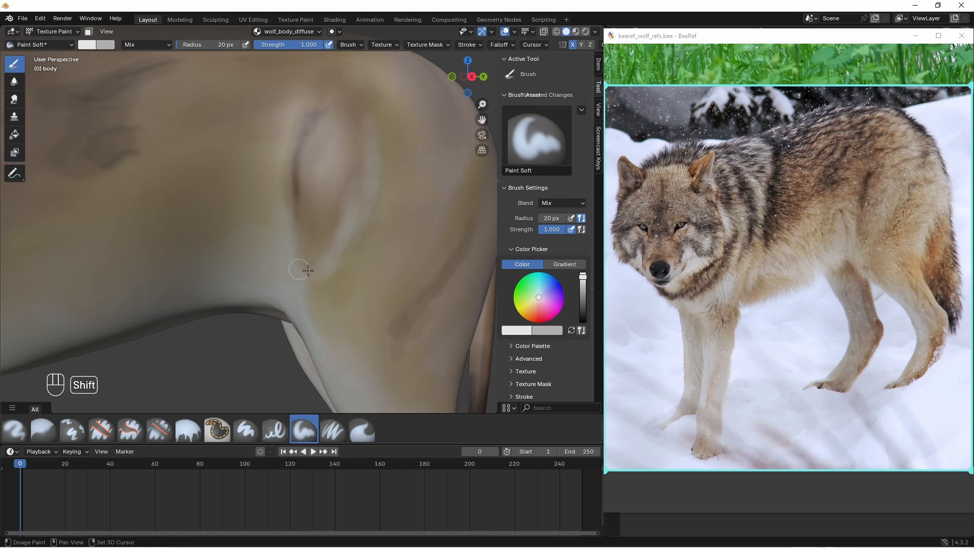
middle_drag(308, 270, 322, 289)
drag(317, 258, 325, 325)
mouse_move(351, 316)
middle_down()
mouse_move(335, 322)
mouse_move(337, 350)
middle_up()
shift+middle_drag(421, 285, 338, 268)
mouse_move(338, 269)
middle_down()
mouse_move(318, 273)
mouse_move(333, 283)
middle_up()
key(ctrl+z)
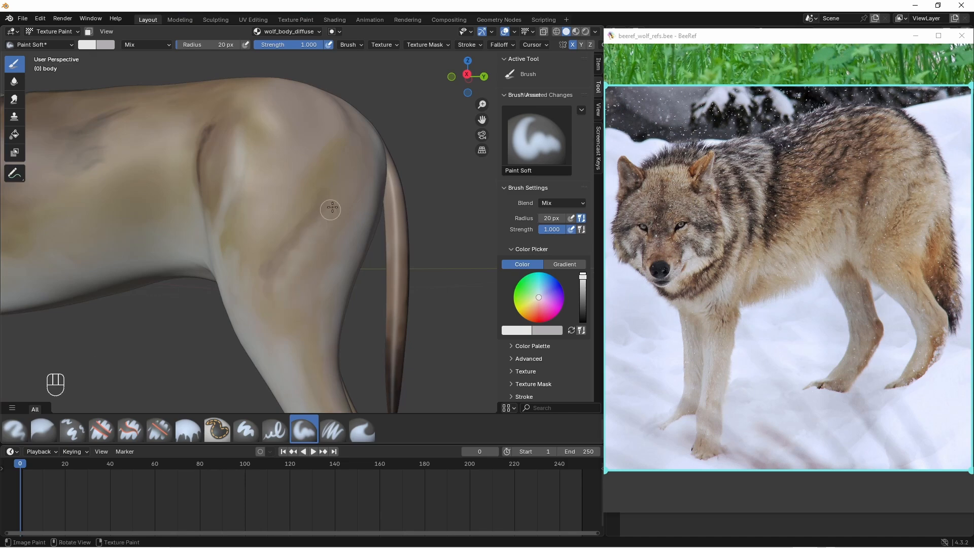
- Undo the last stroke on the hindquarters and swap the brush to the light grey secondary color
mouse_move(331, 209)
middle_down()
mouse_move(315, 172)
mouse_move(352, 284)
mouse_move(272, 232)
middle_up()
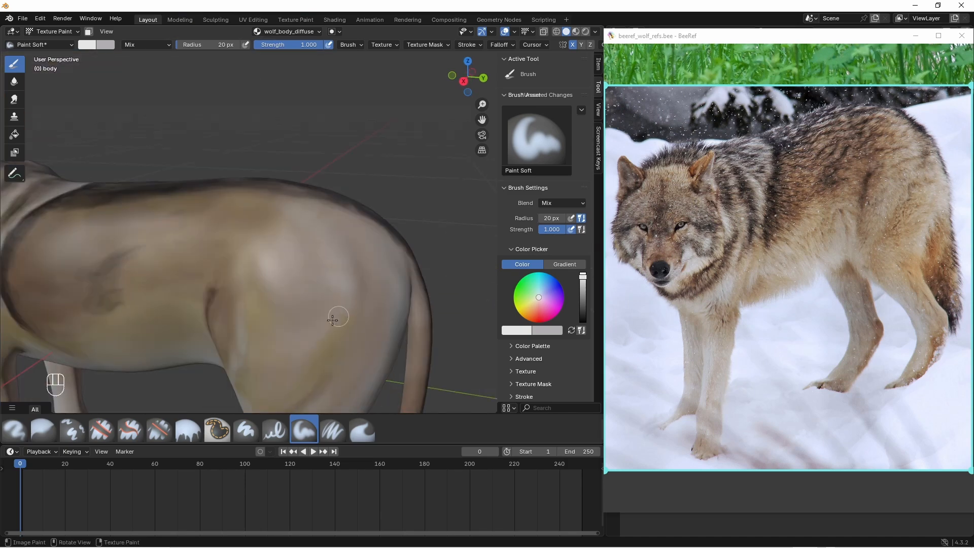
mouse_move(396, 203)
middle_down()
mouse_move(365, 226)
mouse_move(357, 196)
mouse_move(393, 208)
middle_up()
key(ctrl+z)
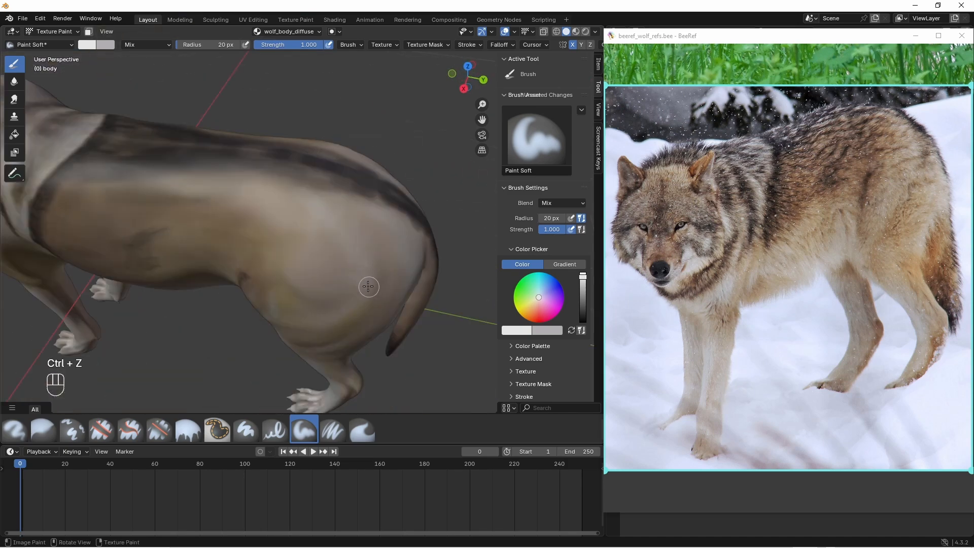
mouse_move(292, 193)
middle_down()
mouse_move(304, 135)
mouse_move(302, 254)
middle_up()
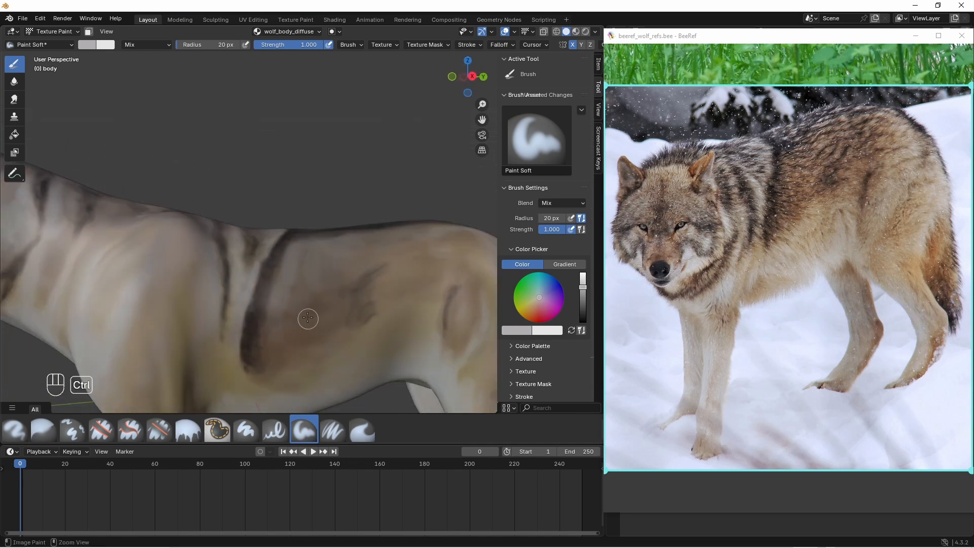
middle_drag(442, 282, 227, 257)
mouse_move(399, 224)
middle_down()
mouse_move(163, 287)
mouse_move(272, 223)
mouse_move(291, 277)
middle_up()
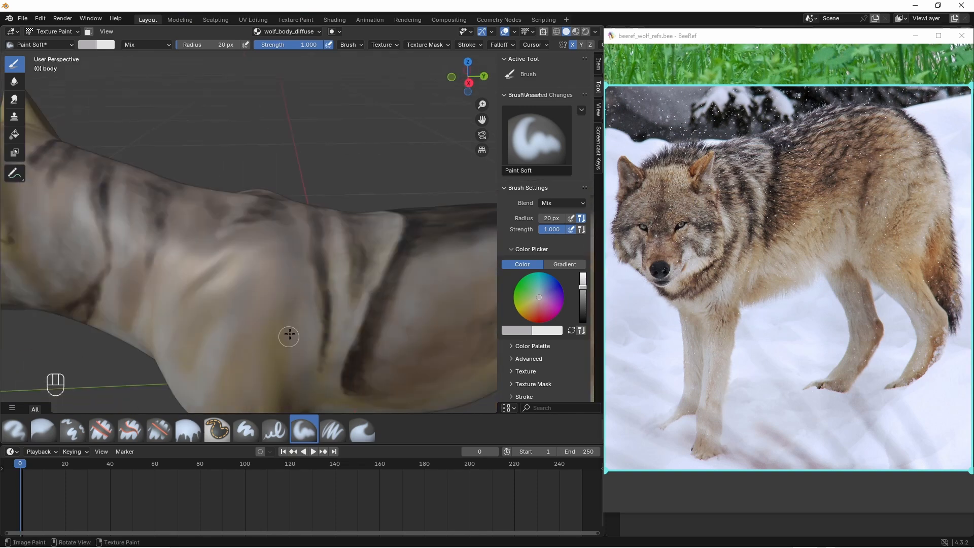
shift+middle_drag(290, 336, 315, 203)
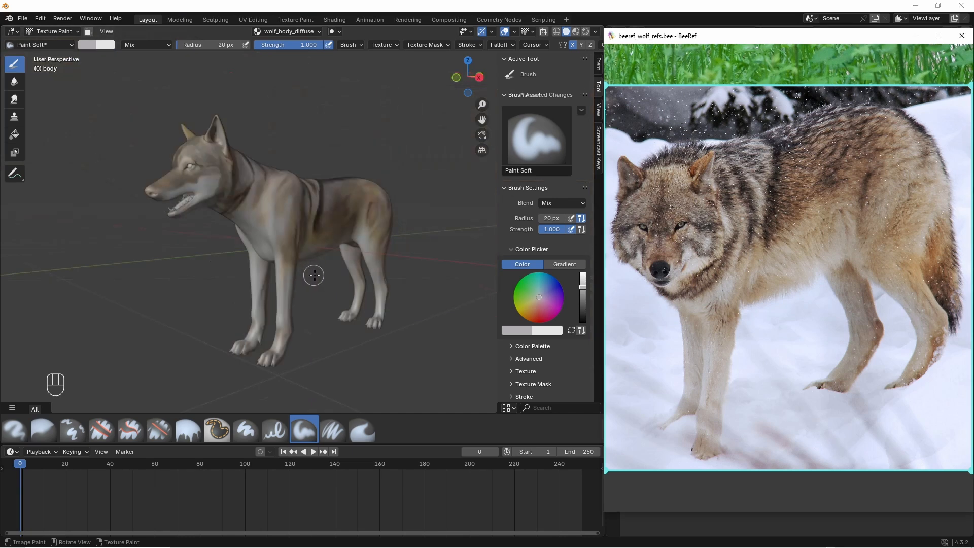
- Sample the tan color #ae8d6e from the wolf's ear in the BeeRef photo and set it as the Blender brush color
right_click(697, 191)
mouse_move(725, 277)
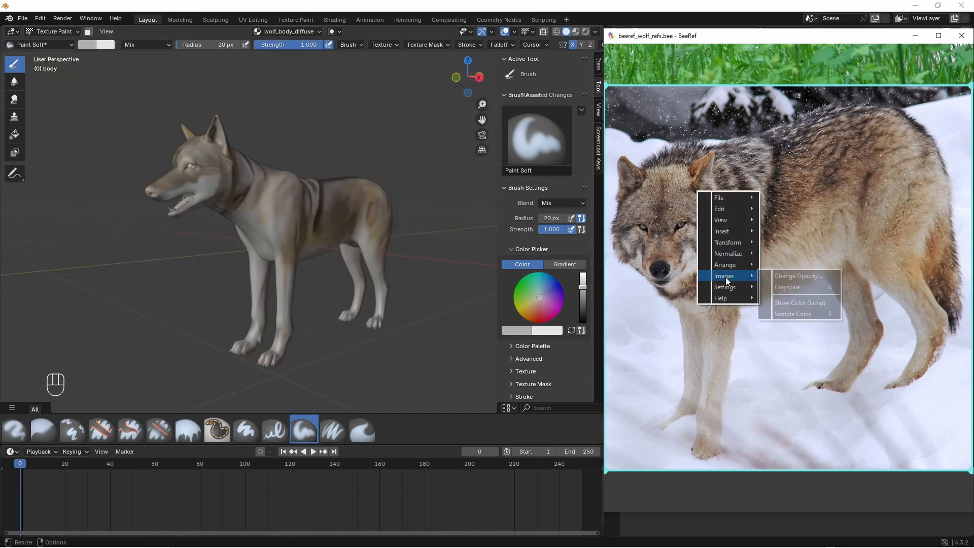
click(786, 314)
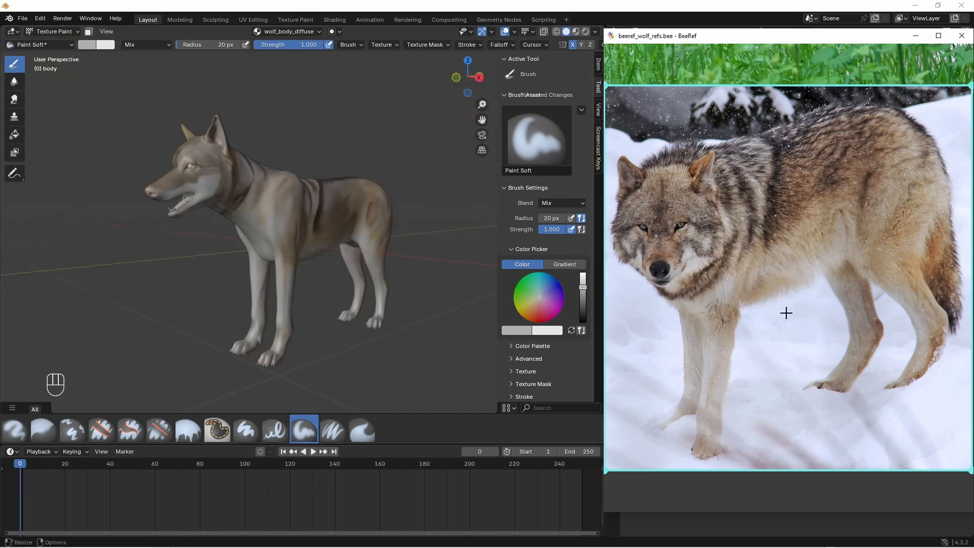
click(703, 158)
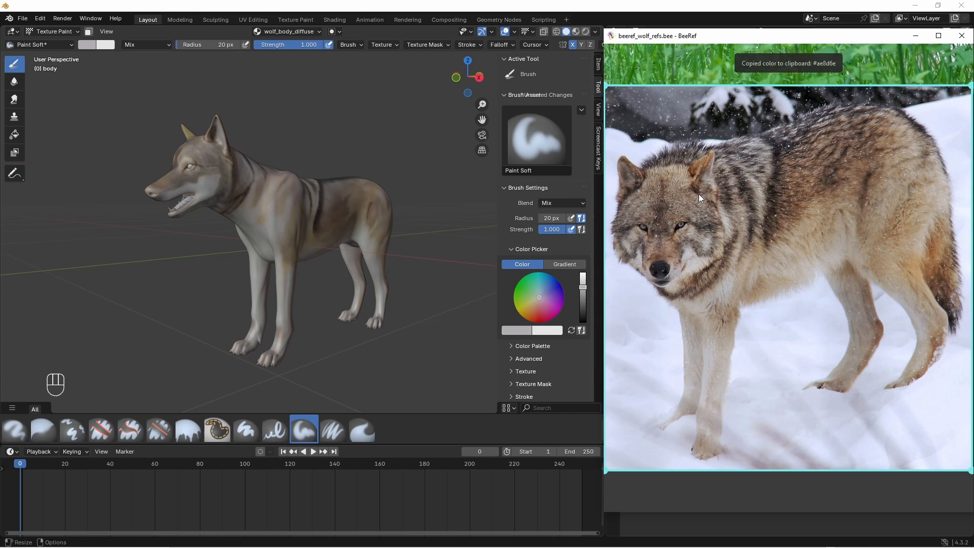
click(527, 333)
key(ctrl+v)
key(Return)
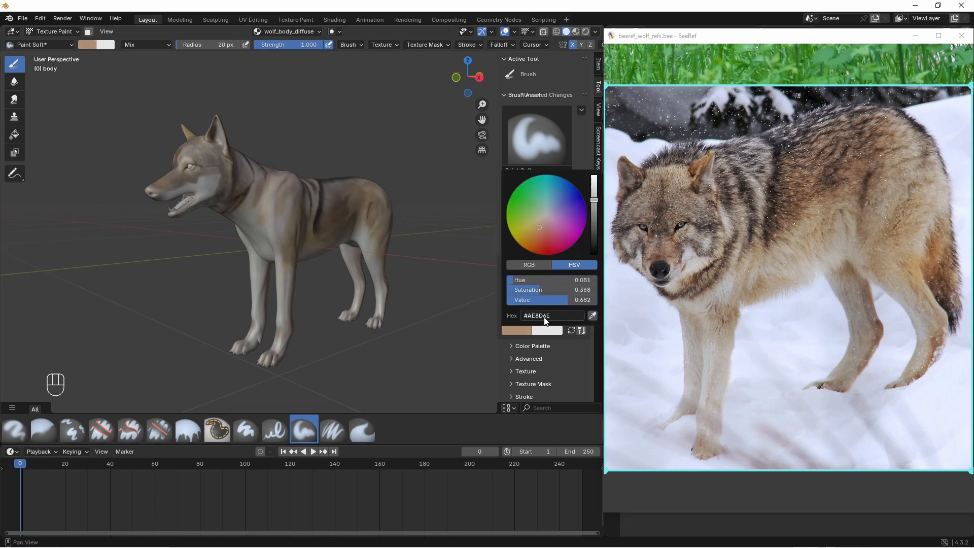
- Paint a brightened yellowish tan along the ear's outer edge at strength 0.700, then sample a brush color from the model
mouse_move(480, 315)
middle_down()
mouse_move(276, 223)
mouse_move(283, 206)
mouse_move(256, 233)
mouse_move(291, 212)
mouse_move(267, 252)
mouse_move(226, 227)
mouse_move(241, 235)
mouse_move(163, 247)
mouse_move(233, 198)
middle_up()
click(305, 46)
text(.7)
key(Return)
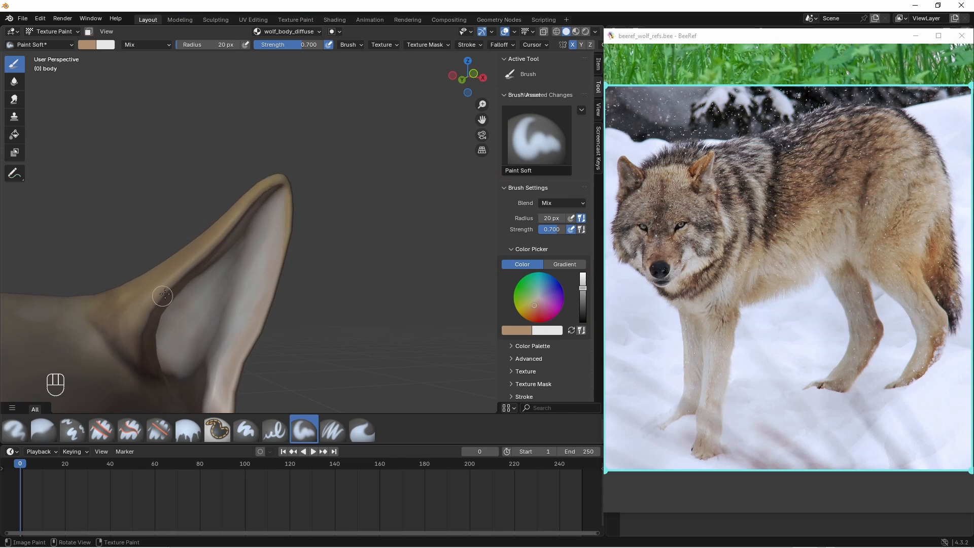
middle_drag(169, 274, 177, 286)
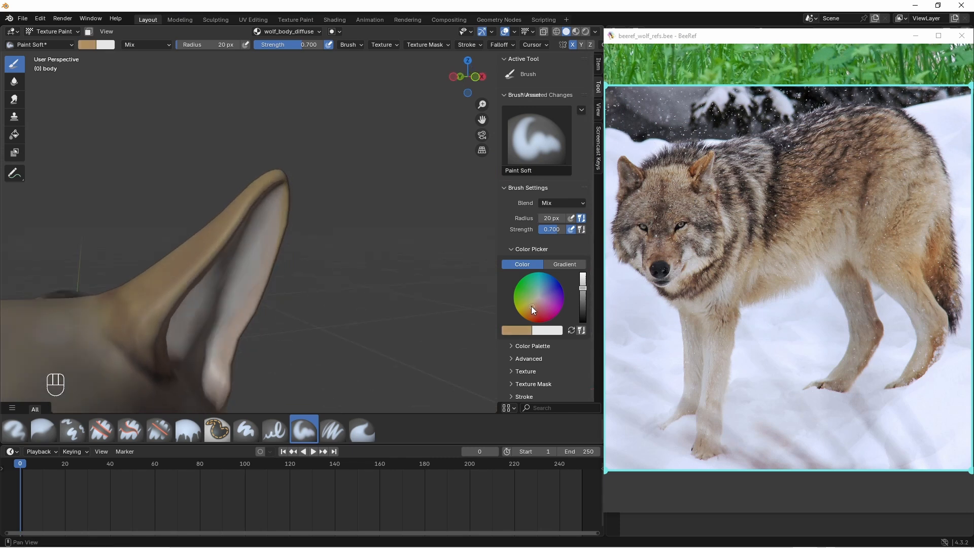
drag(583, 289, 587, 279)
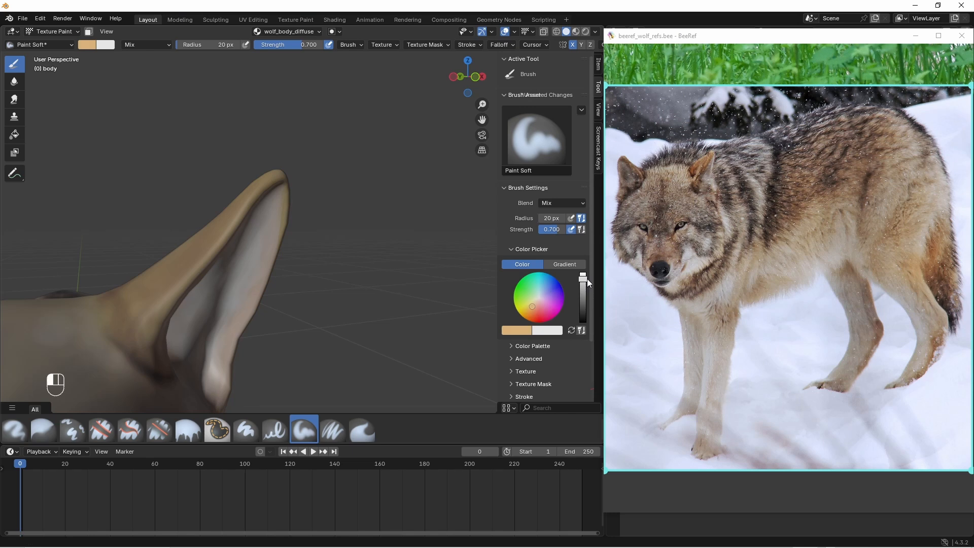
mouse_move(223, 233)
mouse_down()
mouse_move(148, 296)
mouse_move(269, 179)
mouse_up()
middle_drag(173, 287, 183, 294)
key(shift+x)
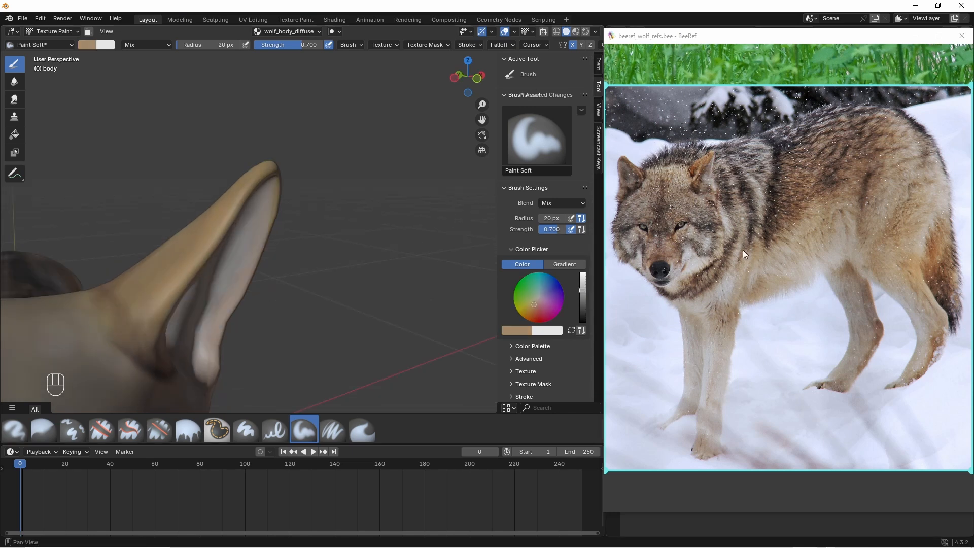
- Switch to BeeRef and start sampling a tan color from the wolf's flank in the photo
right_click(789, 249)
mouse_move(820, 333)
click(870, 369)
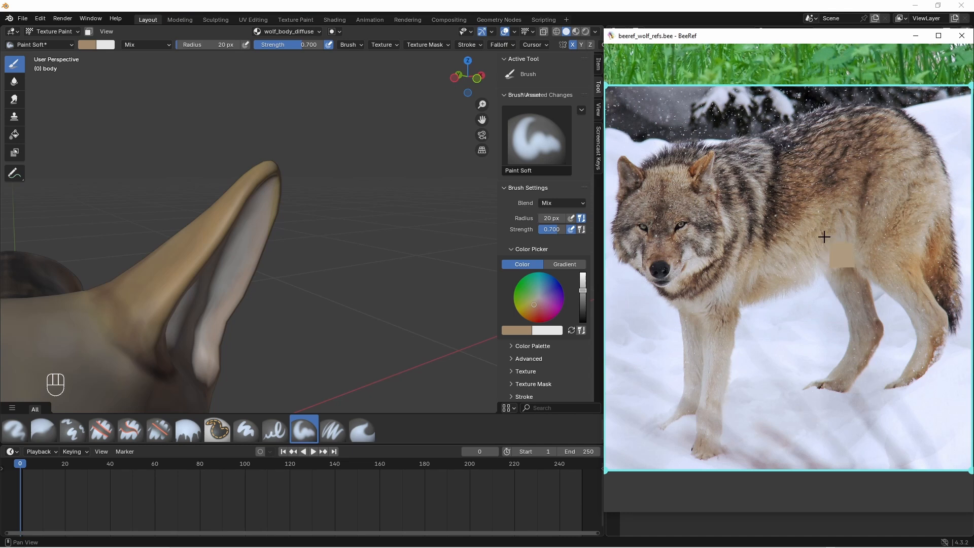
- Sample a tan fur colour from the wolf reference's flank and lighten it to a pale cream for the brush
click(832, 251)
drag(583, 290, 582, 277)
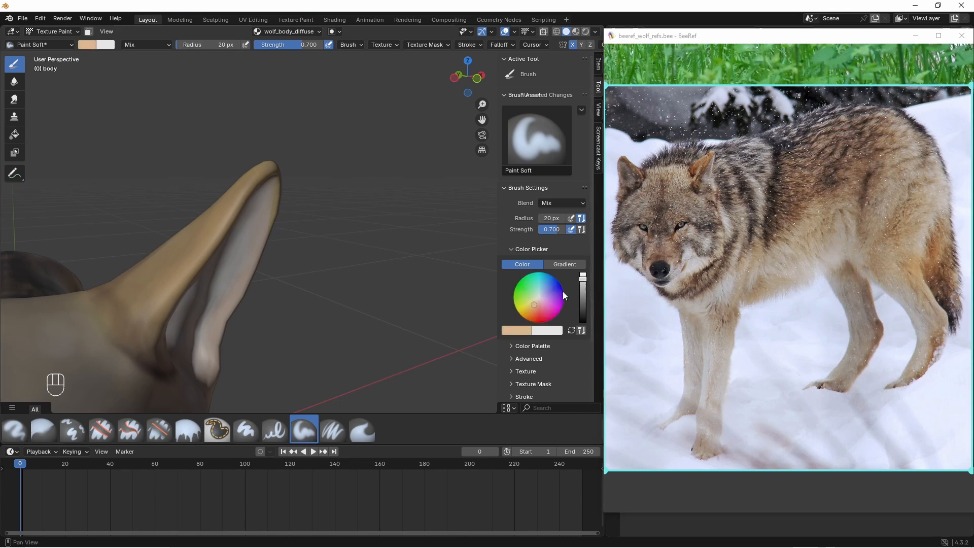
click(536, 301)
- Paint pale cream highlights along the outer edge and back of the ear with the brush strength at 1.000
middle_drag(284, 205, 238, 198)
shift+middle_drag(302, 193, 280, 200)
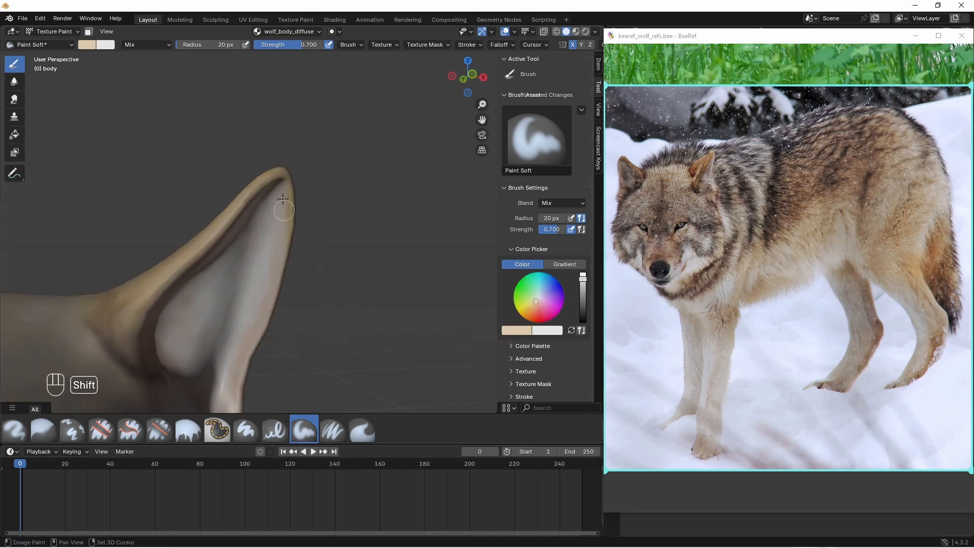
middle_drag(289, 269, 218, 254)
middle_drag(287, 205, 263, 276)
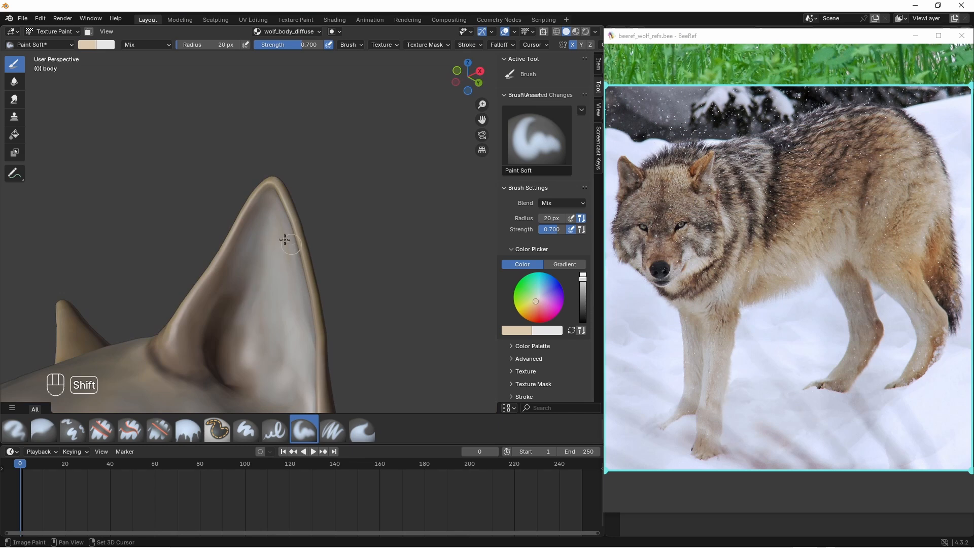
middle_drag(285, 239, 306, 342)
drag(205, 158, 236, 224)
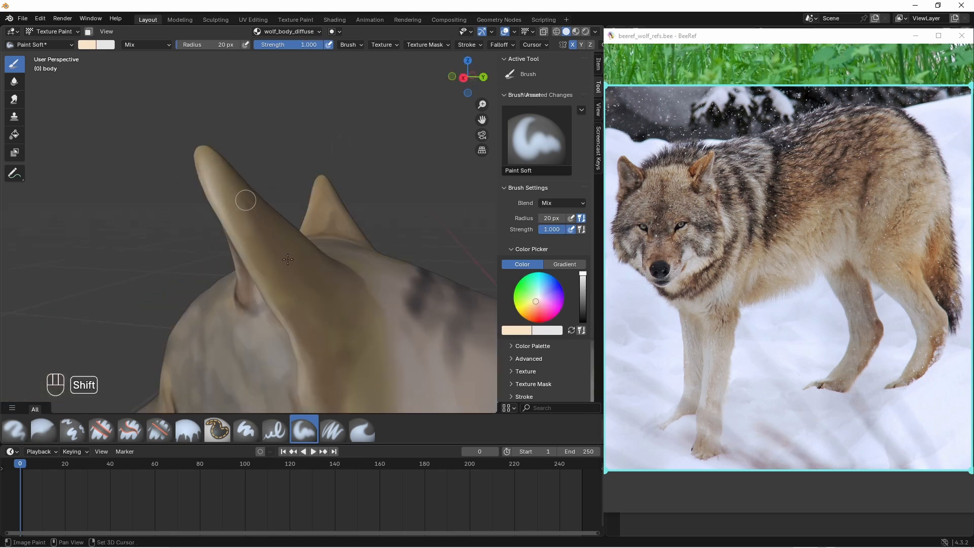
middle_drag(287, 259, 262, 262)
mouse_move(230, 173)
middle_down()
mouse_move(213, 211)
mouse_move(199, 215)
middle_up()
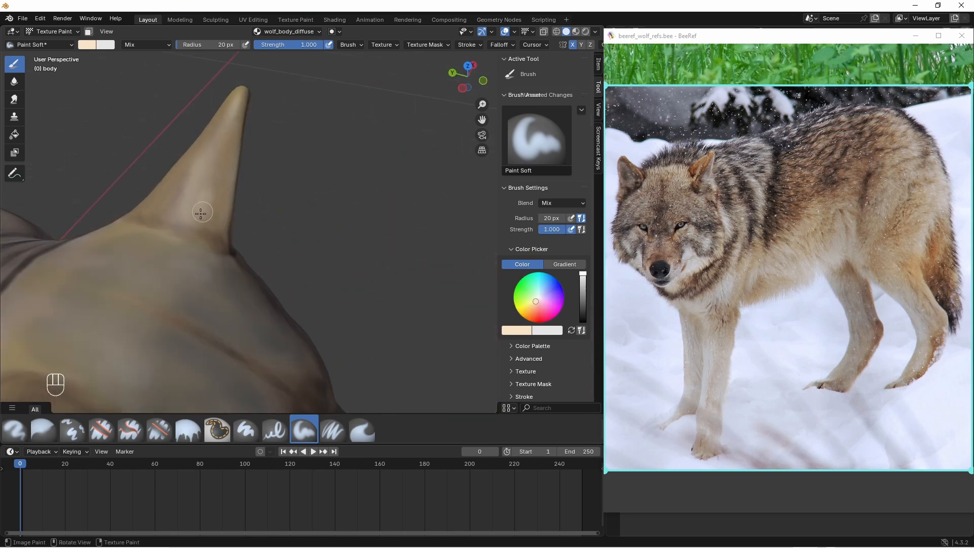
drag(200, 216, 213, 162)
mouse_move(215, 185)
middle_down()
mouse_move(213, 170)
mouse_move(321, 142)
middle_up()
- Undo the latest cream strokes near the ear's base and repaint the highlight up the back of the ear
drag(211, 252, 196, 233)
middle_drag(196, 233, 189, 235)
key(ctrl+z)
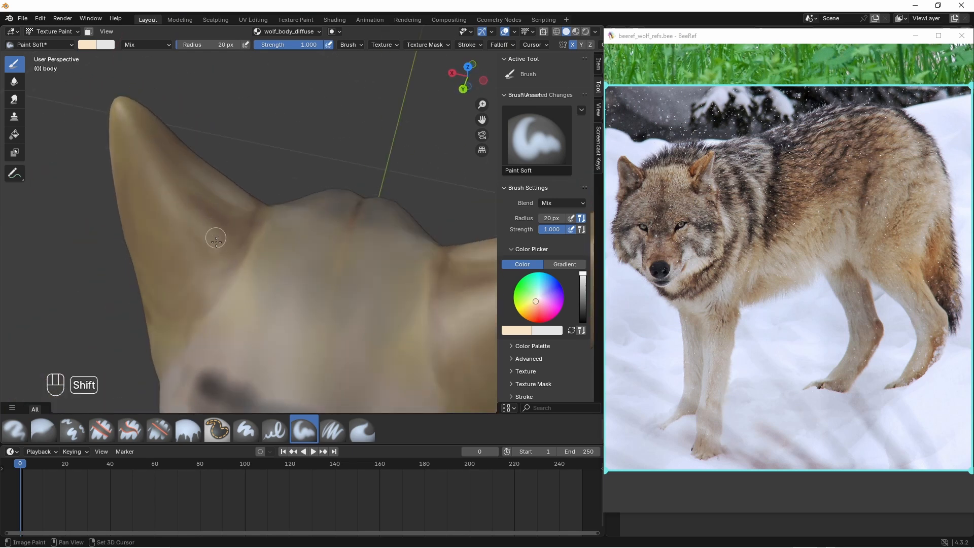
mouse_move(179, 190)
middle_down()
mouse_move(107, 200)
mouse_move(103, 212)
middle_up()
key(ctrl+z)
drag(228, 239, 218, 178)
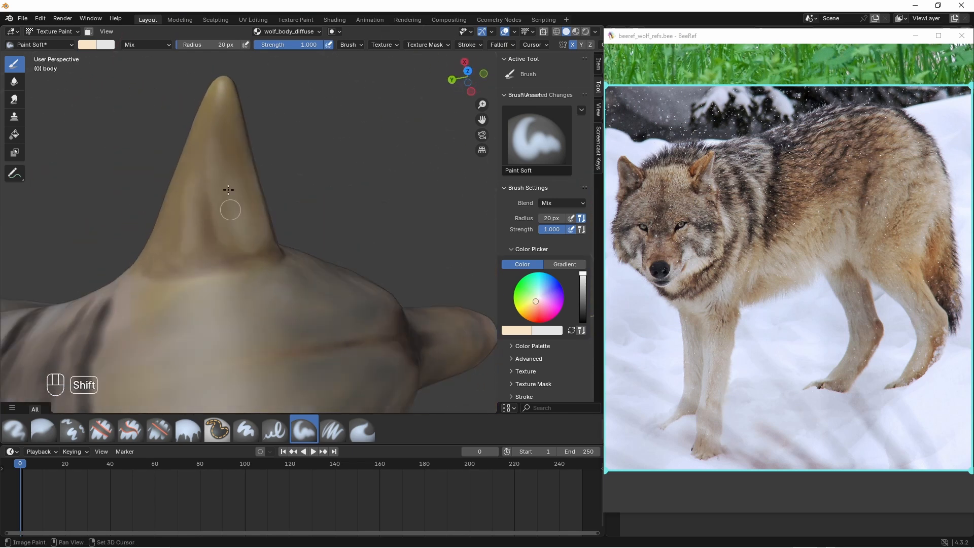
- Sample the dark brown #352A24 from the reference wolf's face and apply it as the brush colour
middle_drag(229, 190, 269, 255)
right_click(661, 209)
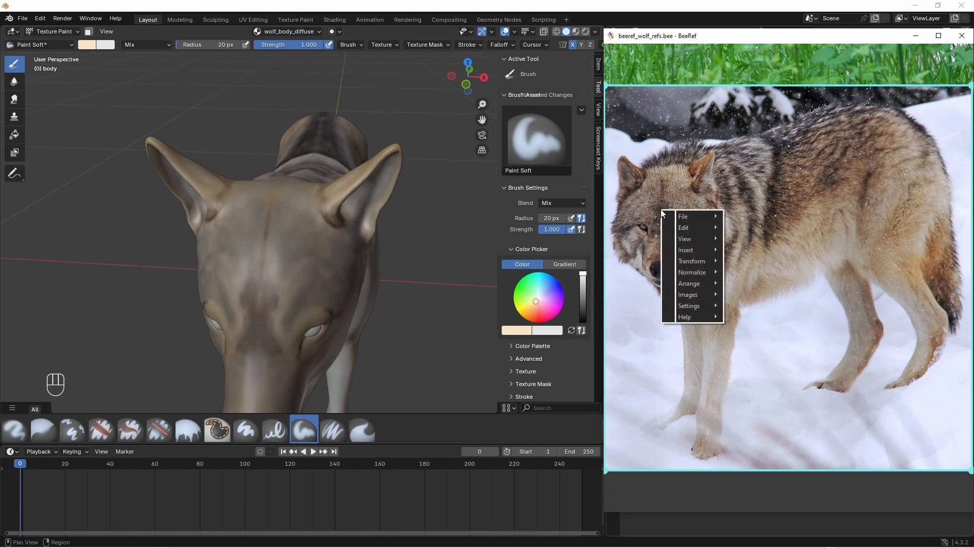
mouse_move(690, 294)
click(744, 333)
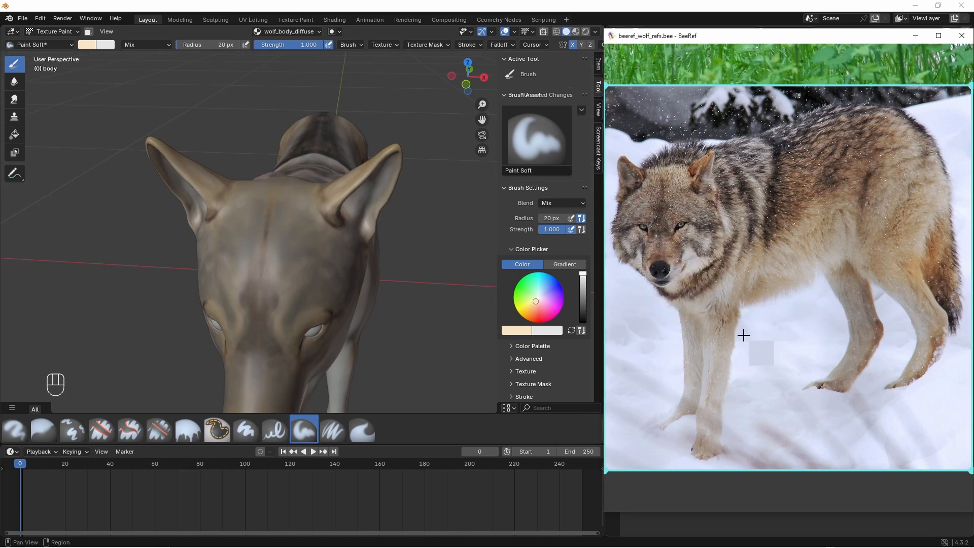
click(660, 215)
click(522, 332)
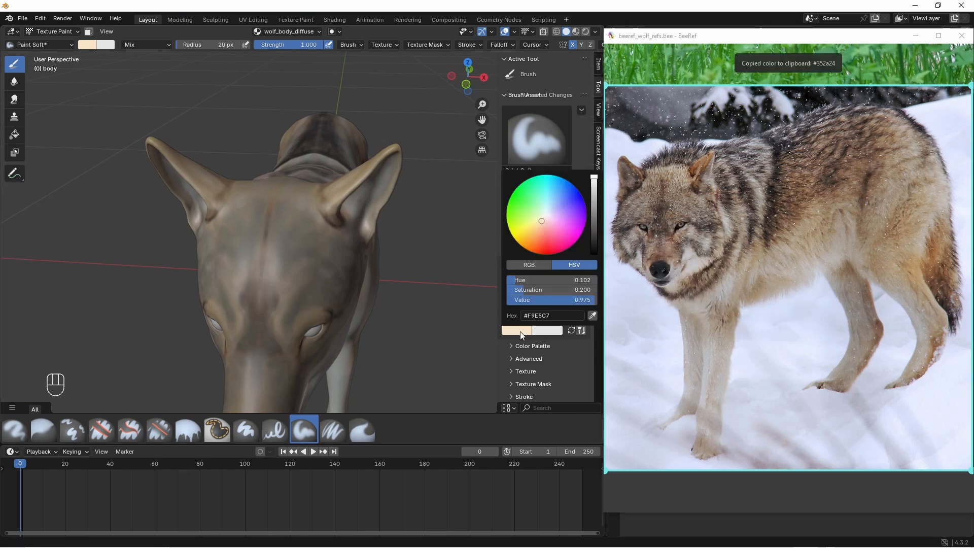
click(538, 316)
key(Return)
- Set the brush radius to 10 px and paint a dark stripe up the centre of the wolf's forehead
mouse_move(218, 346)
middle_down()
mouse_move(239, 336)
mouse_move(223, 335)
middle_up()
click(209, 46)
text(15)
key(Return)
click(209, 46)
text(10)
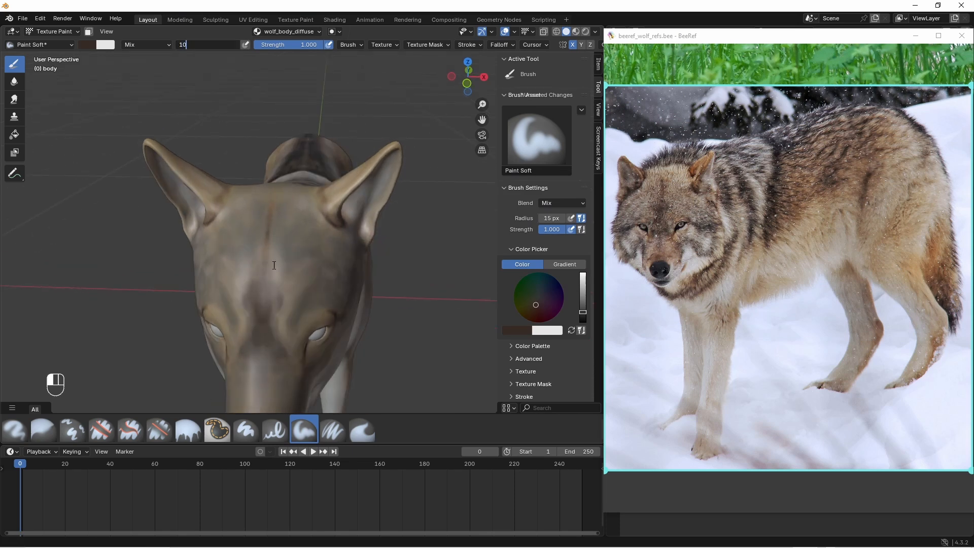
key(Return)
drag(264, 285, 266, 232)
middle_drag(267, 197, 266, 215)
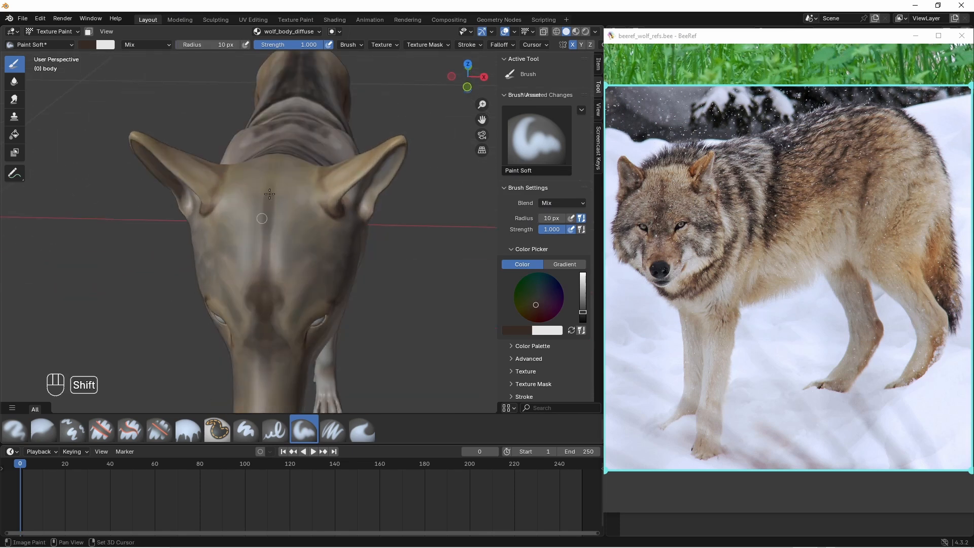
- Darken and blend the fur below the eye's inner corner with a 15 px brush, raising its strength from 0.5 to 1.0
mouse_move(271, 280)
middle_down()
mouse_move(273, 218)
mouse_move(282, 222)
middle_up()
scroll(269, 211, up, 2)
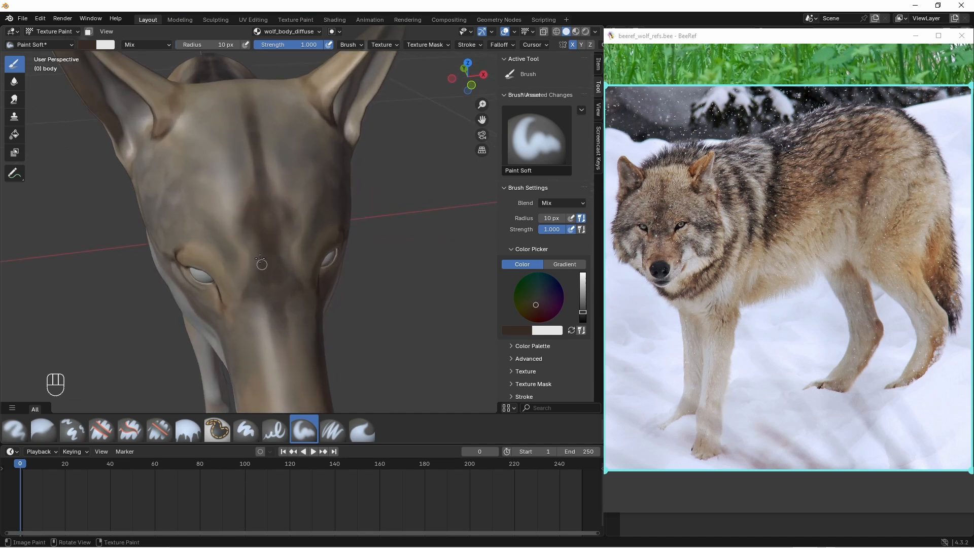
middle_drag(277, 256, 299, 205)
mouse_move(304, 246)
middle_down()
mouse_move(294, 238)
mouse_move(300, 211)
mouse_move(274, 233)
middle_up()
click(208, 44)
text(15)
key(Return)
click(301, 45)
text(.5)
key(Return)
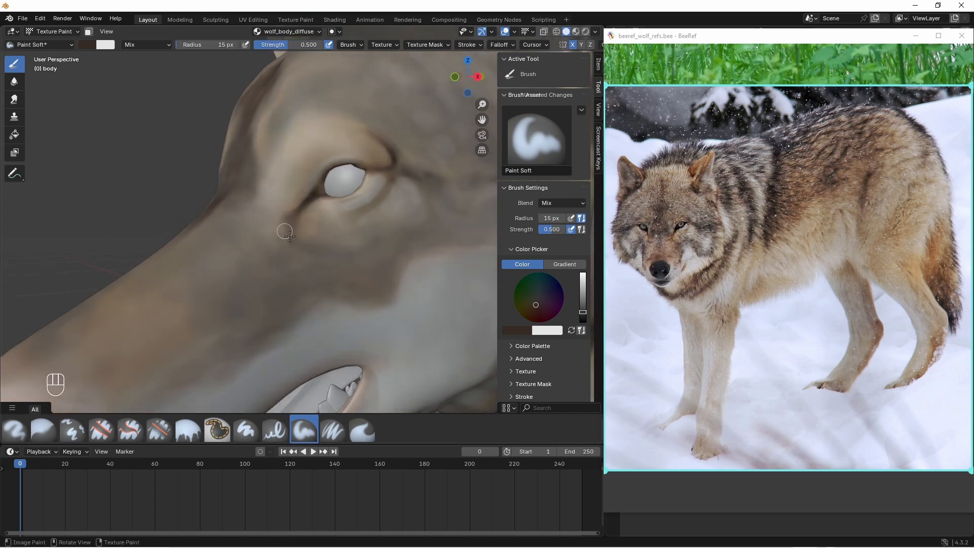
key(shift)
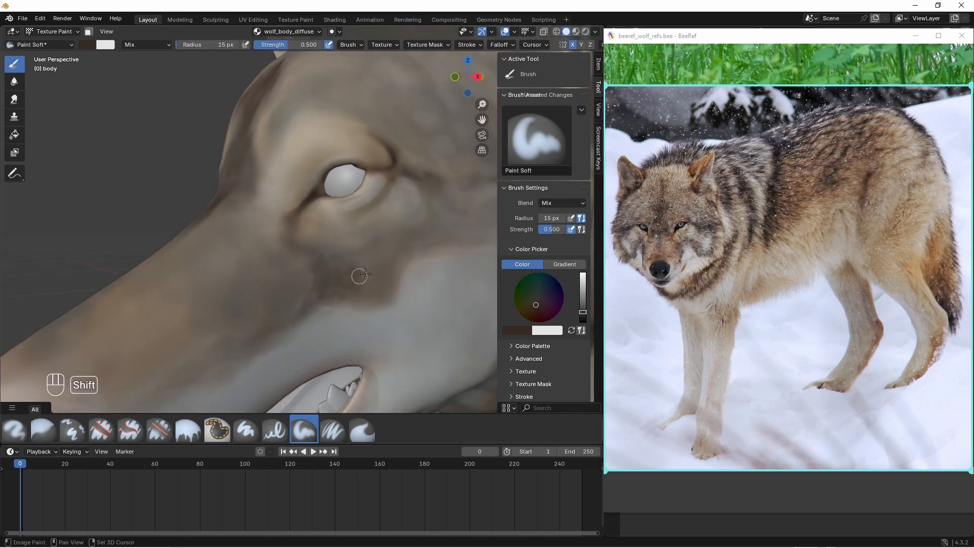
drag(300, 45, 339, 45)
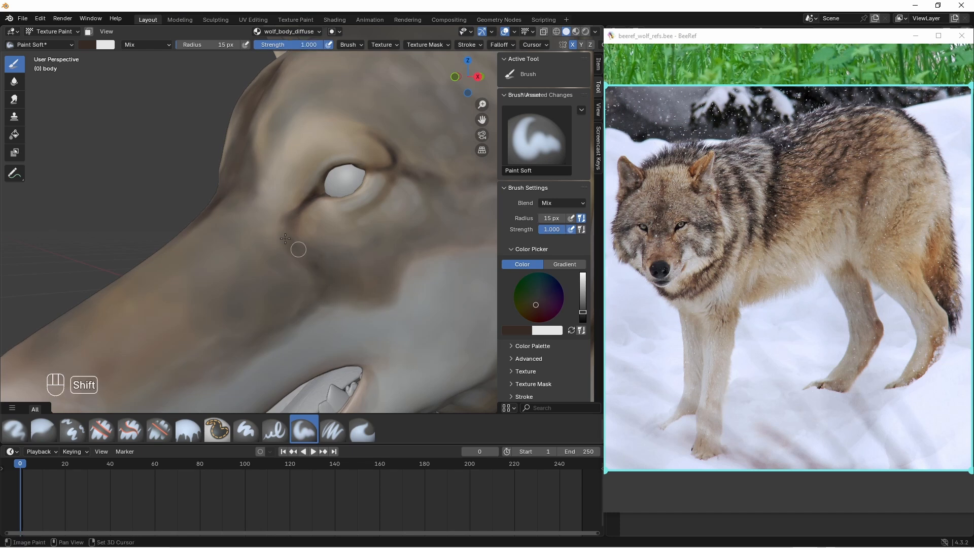
- Paint dark lines around and behind the eye's outer corner using a 10 px radius and 0.700 strength
ctrl+middle_drag(401, 198, 424, 166)
shift+middle_drag(424, 166, 355, 211)
drag(357, 207, 398, 206)
mouse_move(347, 242)
ctrl+middle_down()
mouse_move(344, 234)
mouse_move(326, 243)
ctrl+middle_up()
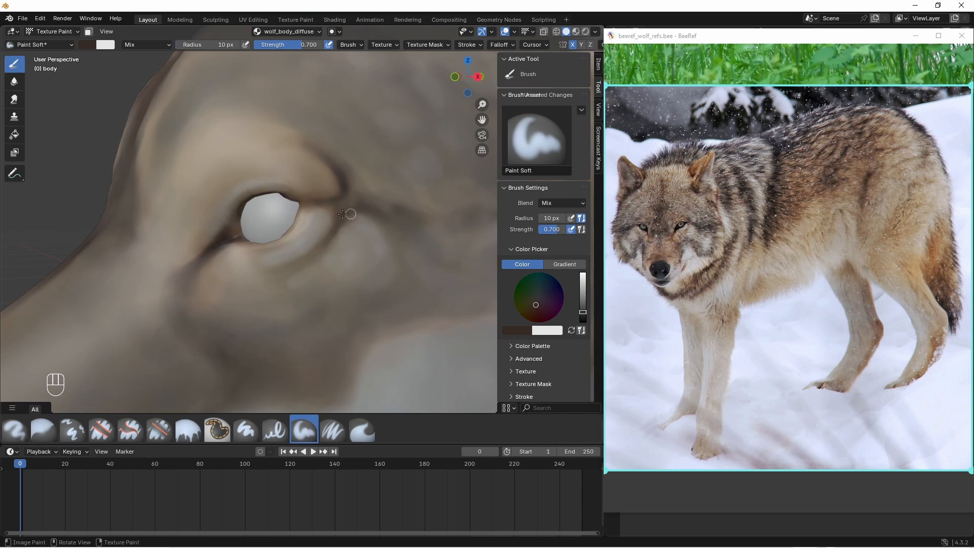
shift+drag(353, 202, 330, 156)
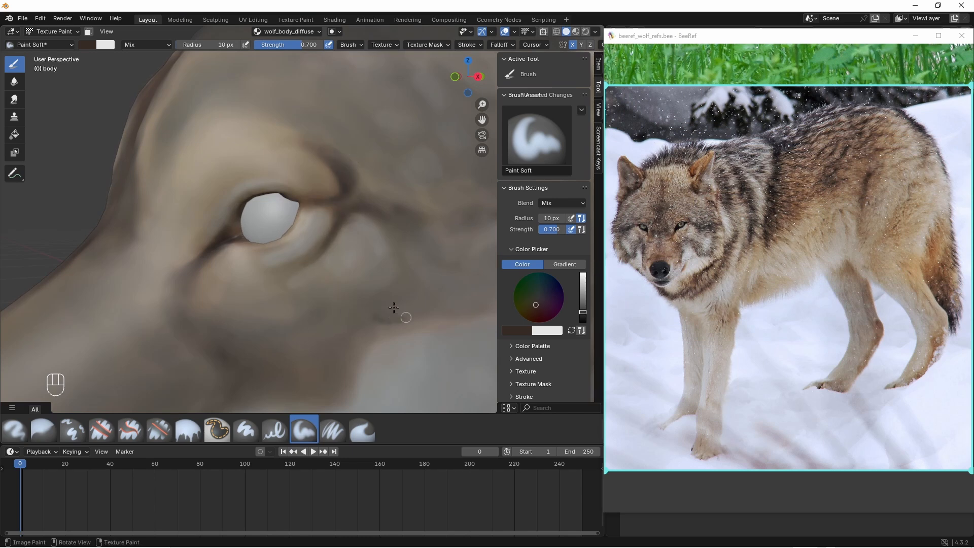
mouse_move(401, 315)
mouse_down()
mouse_move(353, 356)
mouse_move(451, 309)
mouse_up()
- Paint dark markings across the bridge of the muzzle and up between the eyes toward the brow
scroll(304, 269, down, 2)
middle_drag(185, 206, 219, 239)
drag(208, 258, 230, 274)
middle_drag(235, 287, 244, 288)
mouse_move(244, 291)
mouse_down()
mouse_move(195, 262)
mouse_move(179, 291)
mouse_up()
middle_drag(179, 292, 194, 293)
drag(195, 292, 177, 298)
middle_drag(183, 295, 168, 290)
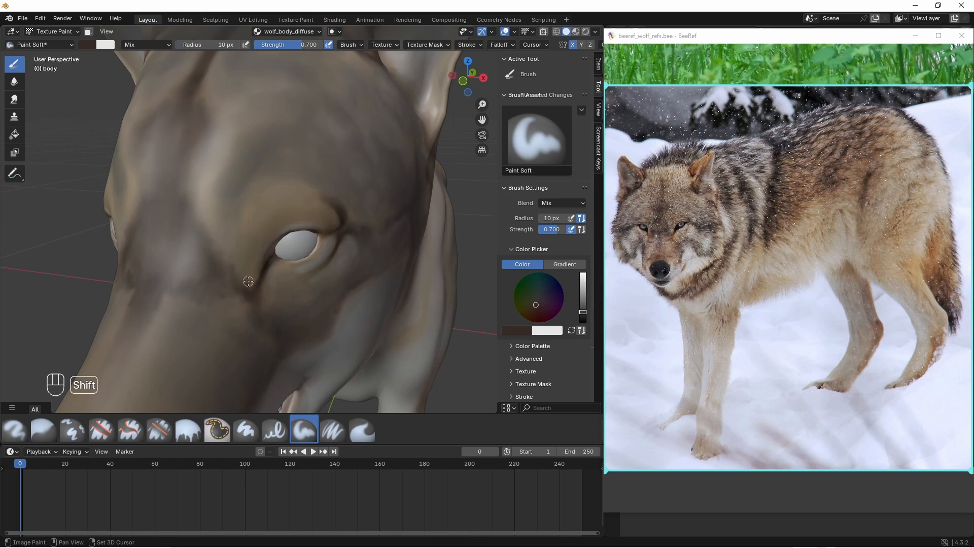
drag(230, 274, 212, 225)
- Paint and soften dark vertical bands along the rear of the cheek and below the ear
middle_drag(273, 217, 243, 205)
ctrl+middle_drag(310, 213, 291, 285)
shift+middle_drag(272, 350, 299, 218)
ctrl+middle_drag(300, 228, 253, 182)
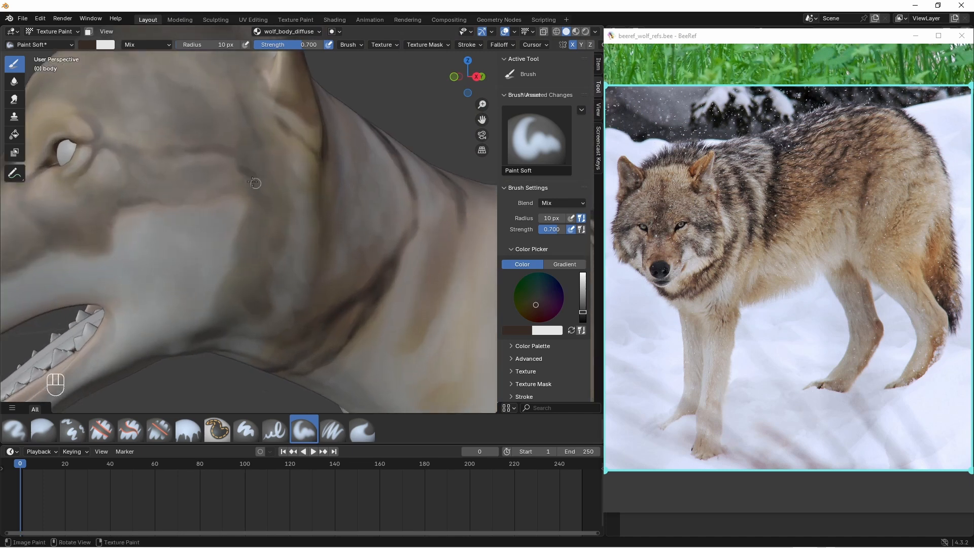
drag(251, 247, 221, 304)
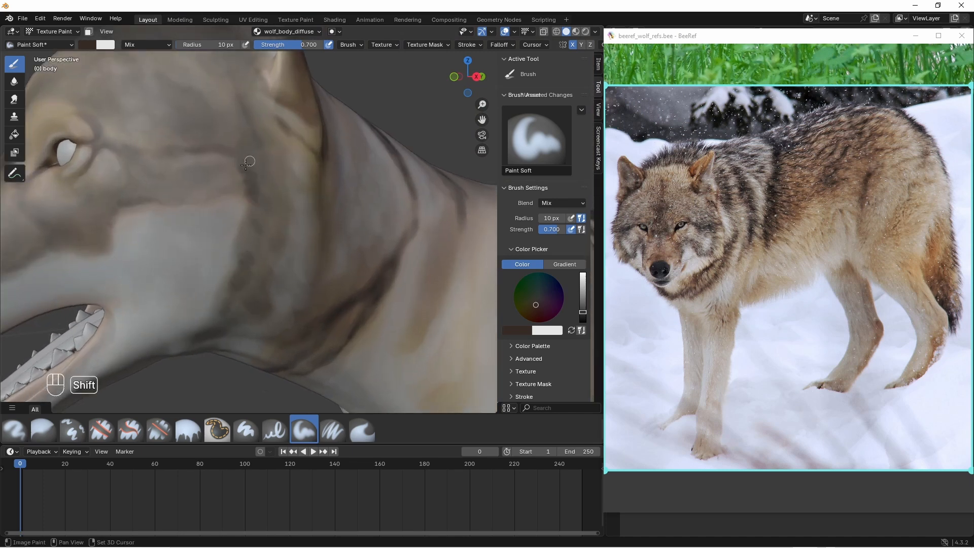
mouse_move(248, 189)
mouse_down()
mouse_move(258, 227)
mouse_move(251, 196)
mouse_up()
middle_drag(243, 296, 259, 303)
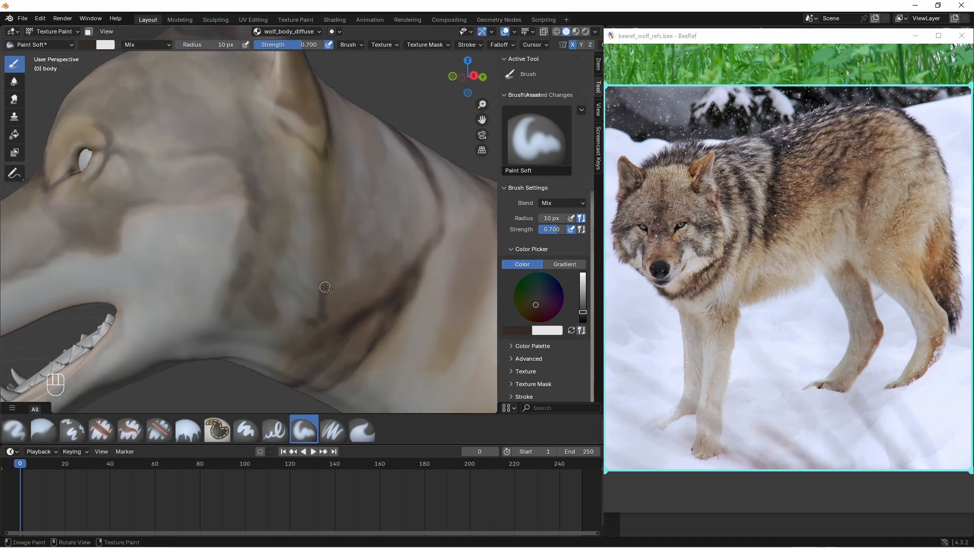
key(shift)
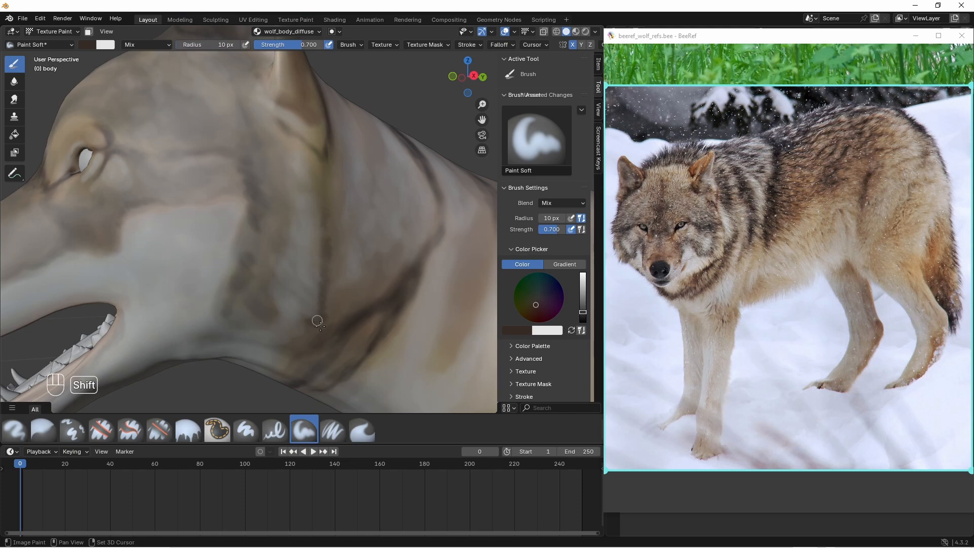
- Strengthen and soften the dark diagonal stripes on the side of the throat
middle_drag(317, 321, 381, 181)
drag(311, 195, 295, 252)
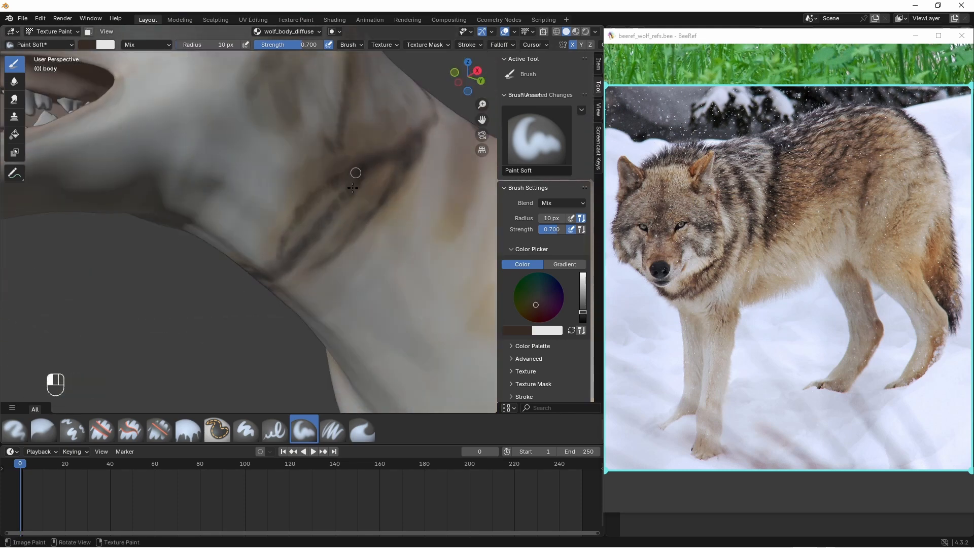
key(shift)
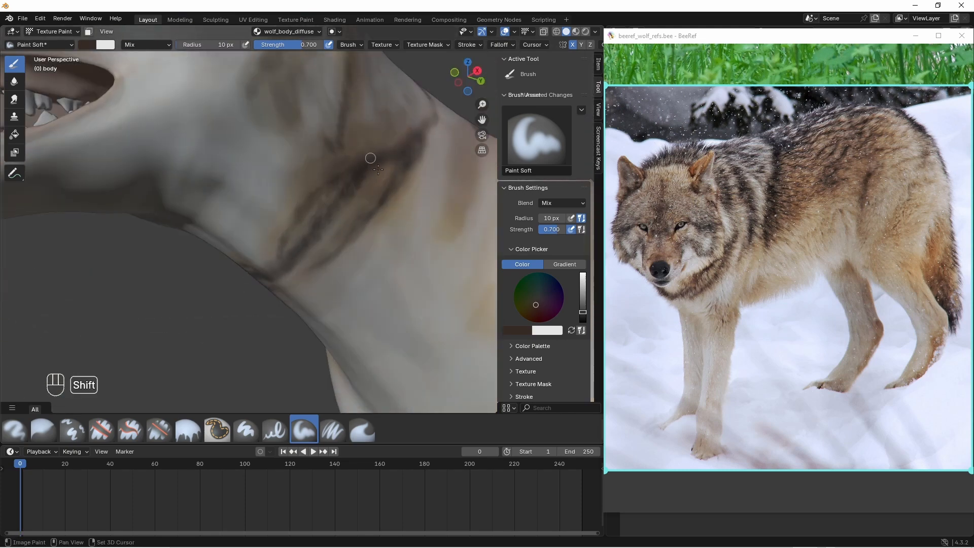
- Darken the long, wide stripe running down the side of the neck toward the throat
middle_drag(286, 242, 212, 242)
middle_drag(148, 159, 325, 213)
scroll(289, 169, down, 5)
drag(290, 137, 311, 274)
drag(320, 217, 323, 250)
middle_drag(293, 210, 282, 176)
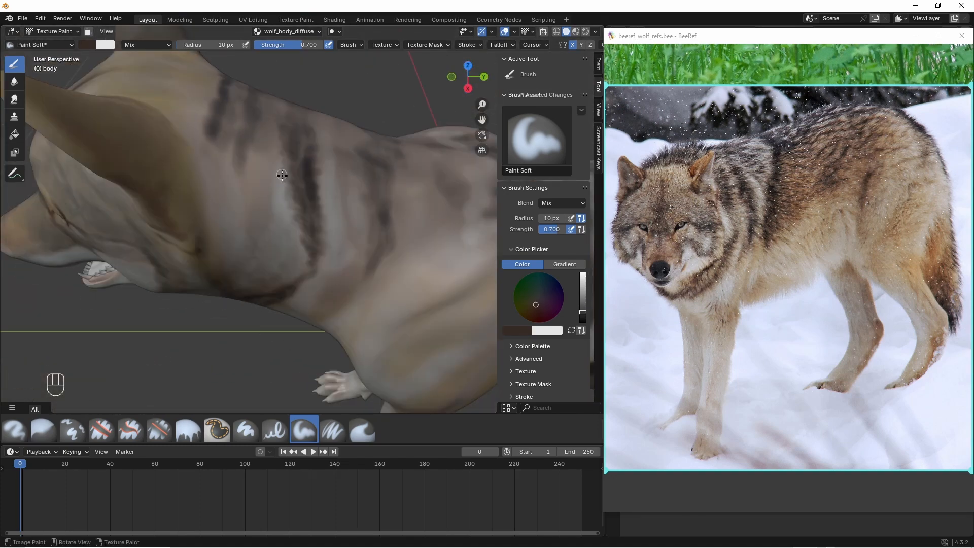
- Darken and lengthen the two shorter neck stripes just behind the ears
drag(255, 106, 249, 211)
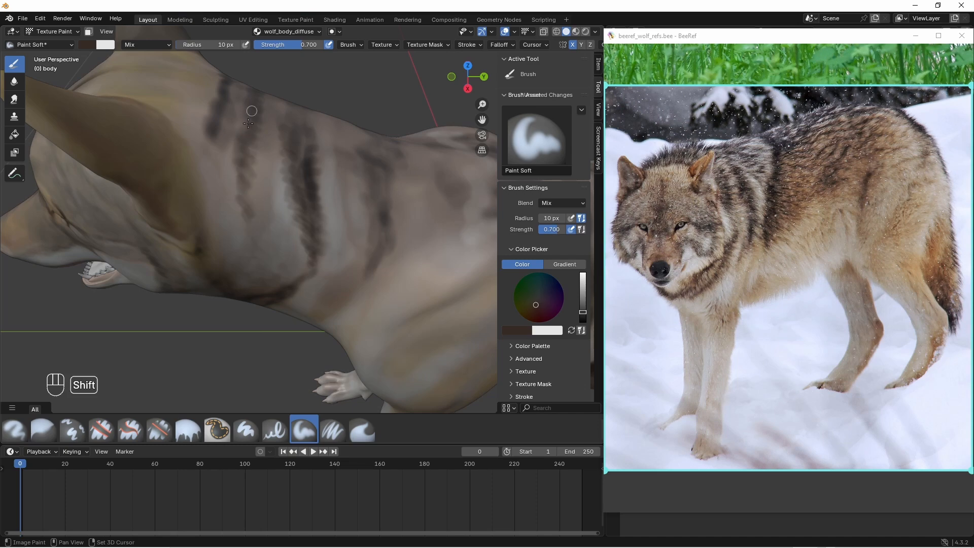
middle_drag(249, 123, 223, 182)
drag(264, 218, 269, 150)
middle_drag(275, 122, 268, 152)
drag(265, 128, 250, 271)
middle_drag(250, 272, 219, 235)
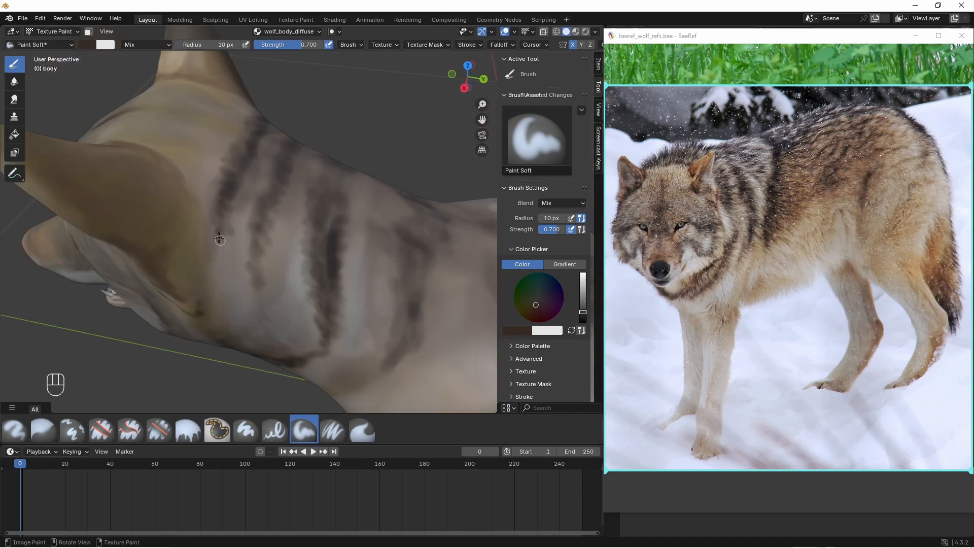
- Paint a dark curved stripe across the nape from one ear base to the other
mouse_move(223, 165)
middle_down()
mouse_move(317, 243)
mouse_move(321, 205)
middle_up()
mouse_move(109, 223)
middle_down()
mouse_move(148, 196)
mouse_move(152, 254)
middle_up()
drag(170, 223, 187, 218)
drag(242, 199, 249, 196)
drag(222, 202, 143, 220)
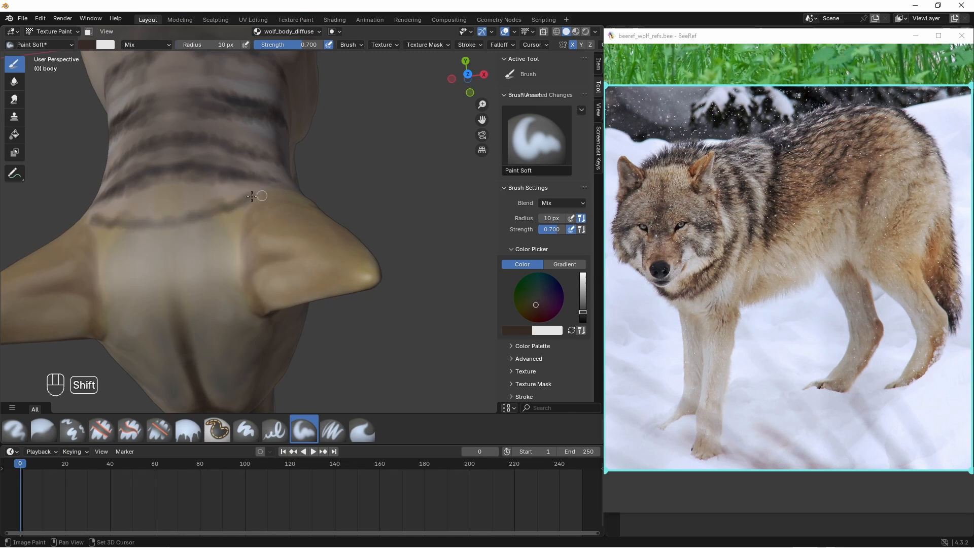
middle_drag(251, 196, 255, 226)
drag(258, 200, 302, 208)
- Set the brush radius to 20 px and shade the ear area with dark brown
middle_drag(265, 215, 203, 189)
mouse_move(269, 187)
middle_down()
mouse_move(279, 178)
mouse_move(193, 218)
mouse_move(239, 206)
middle_up()
mouse_move(236, 203)
middle_down()
mouse_move(196, 162)
mouse_move(218, 183)
middle_up()
click(211, 45)
text(20)
key(Return)
mouse_move(235, 194)
mouse_down()
mouse_move(254, 213)
mouse_move(264, 207)
mouse_up()
- Set the brush radius to 10 px and paint a dark line along the lower outer fold inside the ear
mouse_move(262, 206)
middle_down()
mouse_move(251, 175)
mouse_move(279, 160)
mouse_move(307, 200)
mouse_move(304, 257)
mouse_move(319, 263)
middle_up()
click(272, 44)
click(213, 44)
text(10)
key(Return)
scroll(314, 264, up, 3)
drag(307, 268, 324, 279)
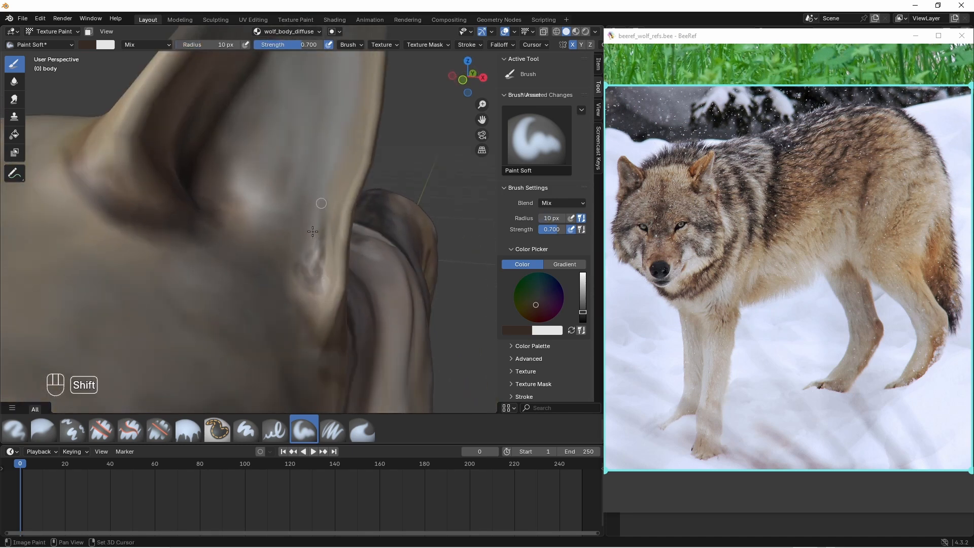
middle_drag(316, 258, 315, 247)
mouse_move(320, 285)
mouse_down()
mouse_move(316, 257)
mouse_move(338, 170)
mouse_up()
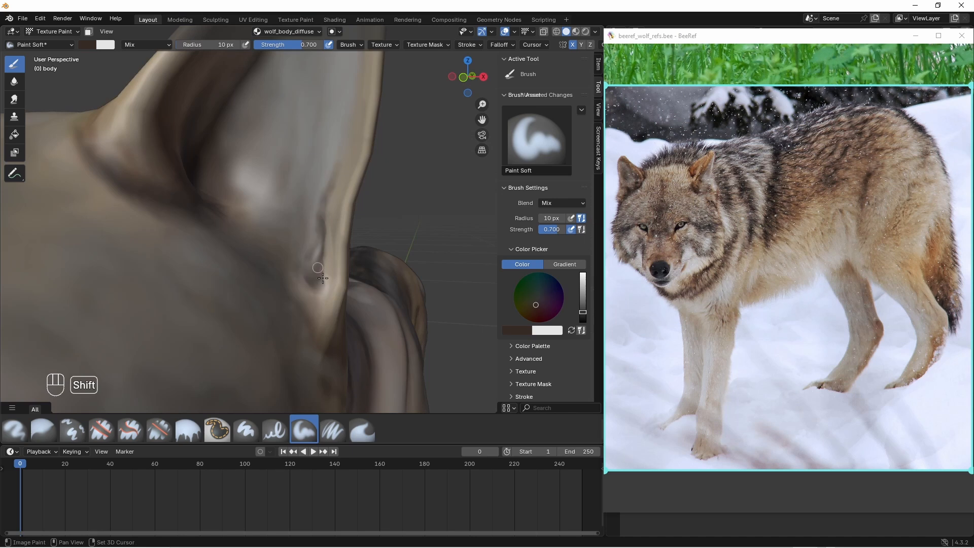
- Paint a dark line down the head just below the ear's outer base and soften it
mouse_move(311, 245)
middle_down()
mouse_move(321, 271)
mouse_move(303, 282)
middle_up()
drag(287, 306, 329, 369)
middle_drag(324, 363, 299, 335)
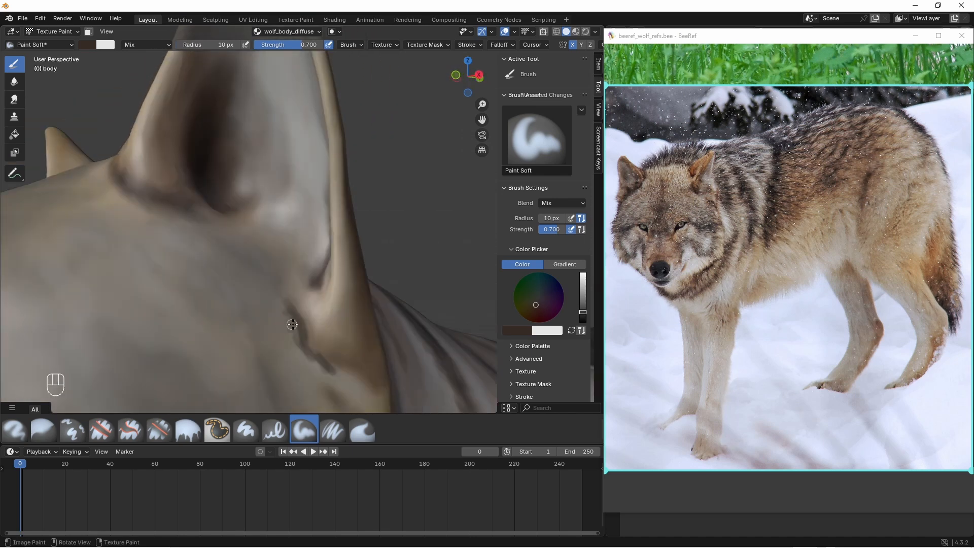
shift+drag(288, 309, 322, 355)
- Paint and soften a dark stripe running from beneath the ear's base down the side of the neck
middle_drag(322, 356, 312, 285)
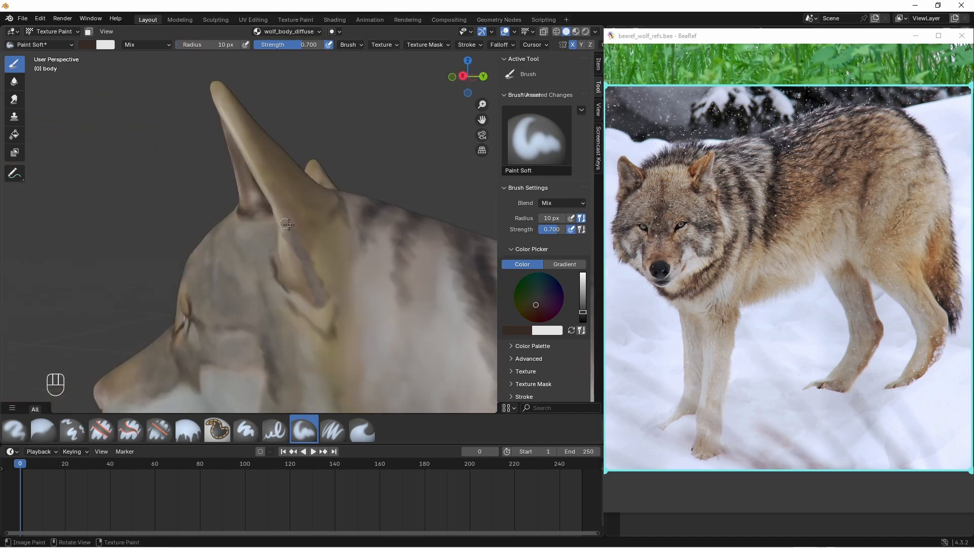
mouse_move(288, 225)
middle_down()
mouse_move(321, 297)
mouse_move(324, 289)
mouse_move(307, 295)
middle_up()
drag(304, 297, 313, 340)
key(shift)
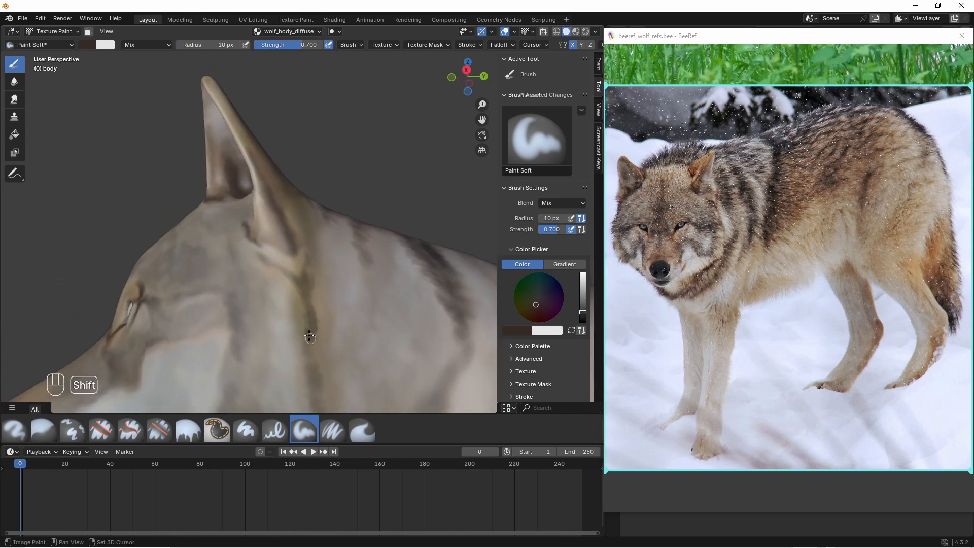
ctrl+middle_drag(299, 254, 310, 294)
middle_drag(341, 236, 323, 256)
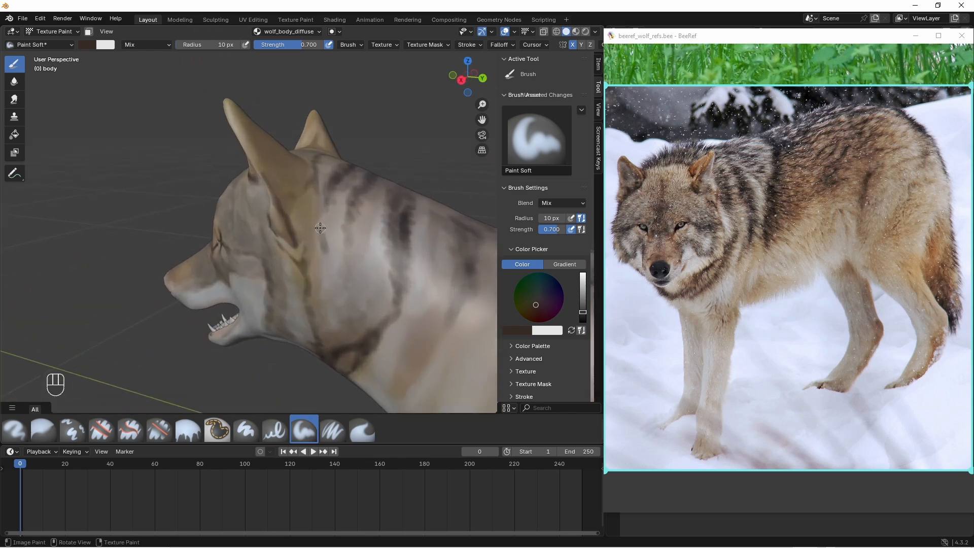
- Set the brush strength to 1.000 and darken the stripes behind the shoulder with the 10 px brush
key(shift)
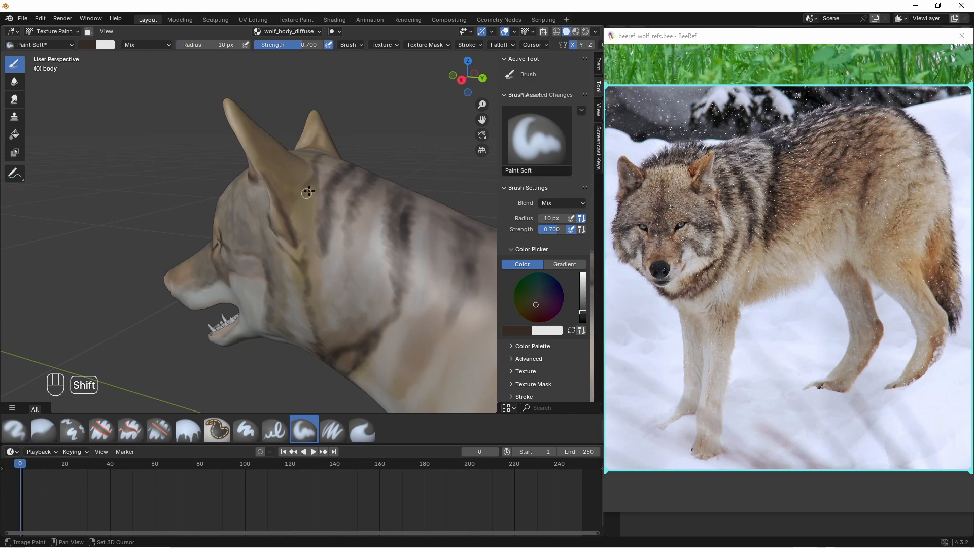
middle_drag(370, 306, 414, 315)
scroll(414, 315, down, 3)
shift+middle_drag(414, 315, 228, 226)
scroll(228, 226, up, 3)
scroll(228, 226, up, 1)
mouse_move(228, 239)
mouse_down()
mouse_move(225, 185)
mouse_move(226, 236)
mouse_up()
key(shift+f)
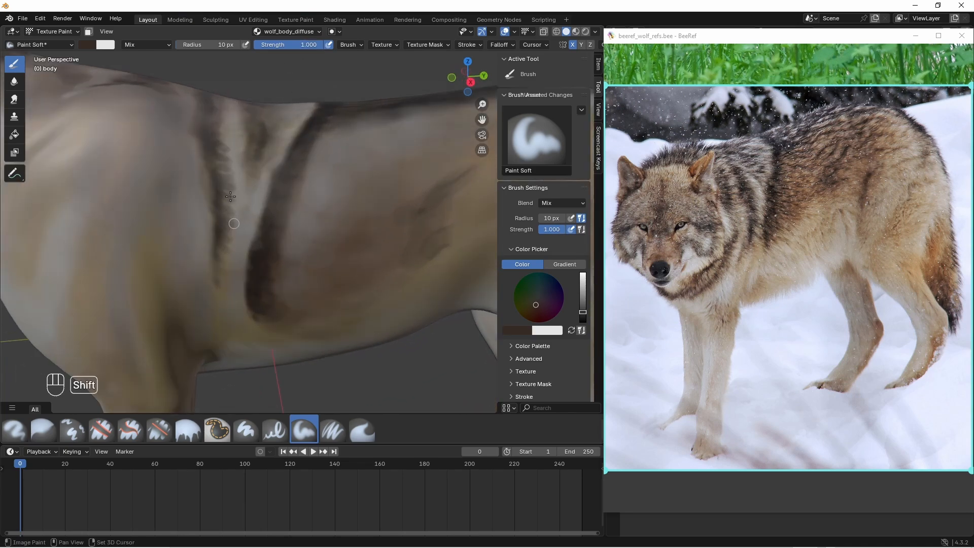
- Set the brush radius to 20 px and blend the dark stripes running down behind the shoulder
mouse_move(233, 177)
middle_down()
mouse_move(232, 189)
mouse_move(218, 152)
middle_up()
key(f)
click(223, 247)
ctrl+middle_drag(220, 195, 198, 188)
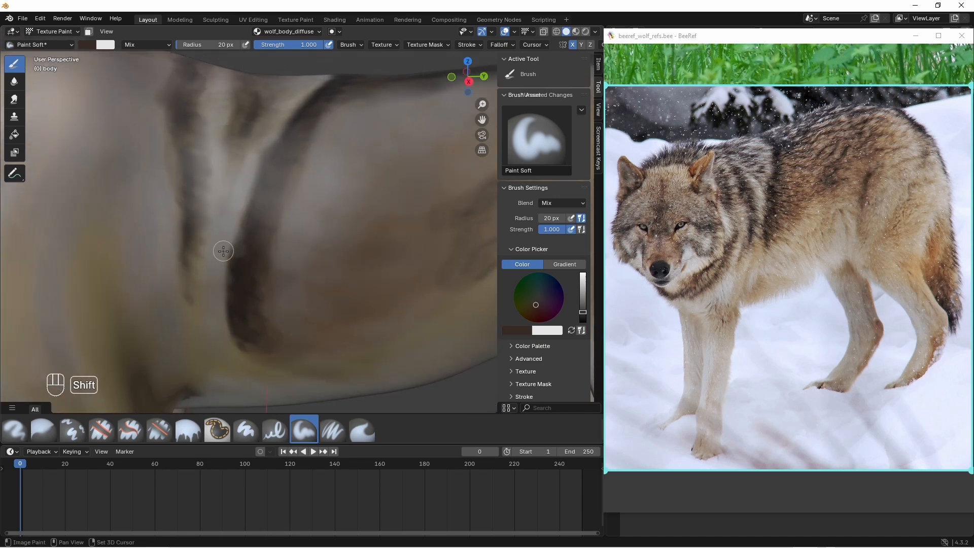
shift+middle_drag(223, 251, 273, 274)
middle_drag(159, 166, 165, 203)
drag(219, 116, 216, 258)
- Set the brush radius to 7 px and paint short dark hair strokes down the front stripe on the shoulder
click(198, 46)
text(10)
key(Return)
click(198, 48)
text(7)
key(Return)
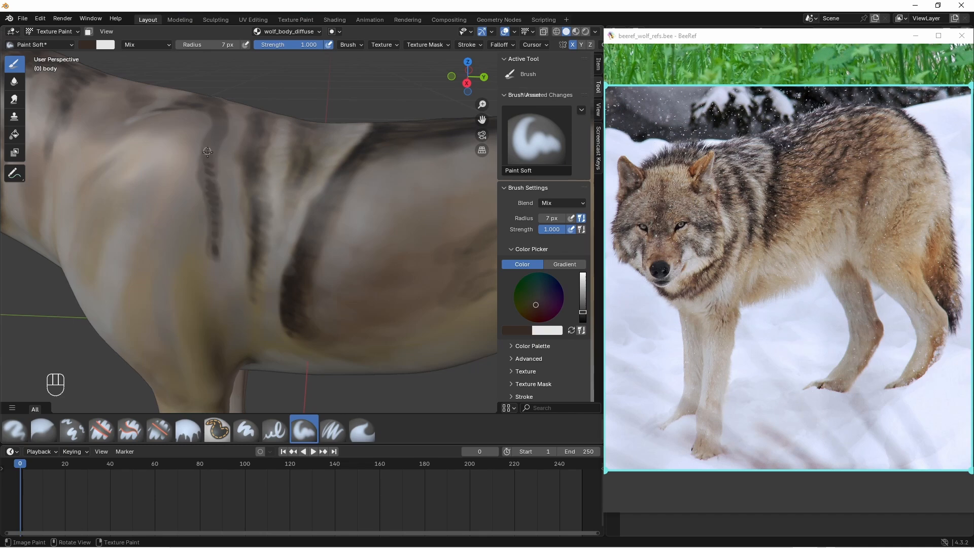
middle_drag(217, 132, 225, 91)
middle_drag(208, 197, 205, 165)
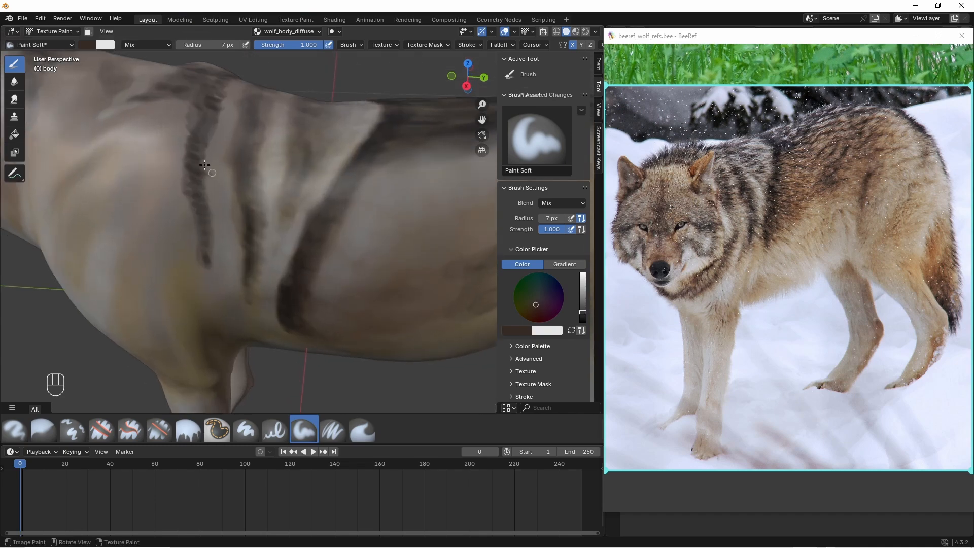
- Add dark hair strokes at the upper and lower ends of the front shoulder stripe and across the gap behind it
middle_drag(227, 103, 218, 131)
drag(257, 66, 231, 90)
middle_drag(228, 108, 241, 76)
middle_drag(197, 221, 183, 215)
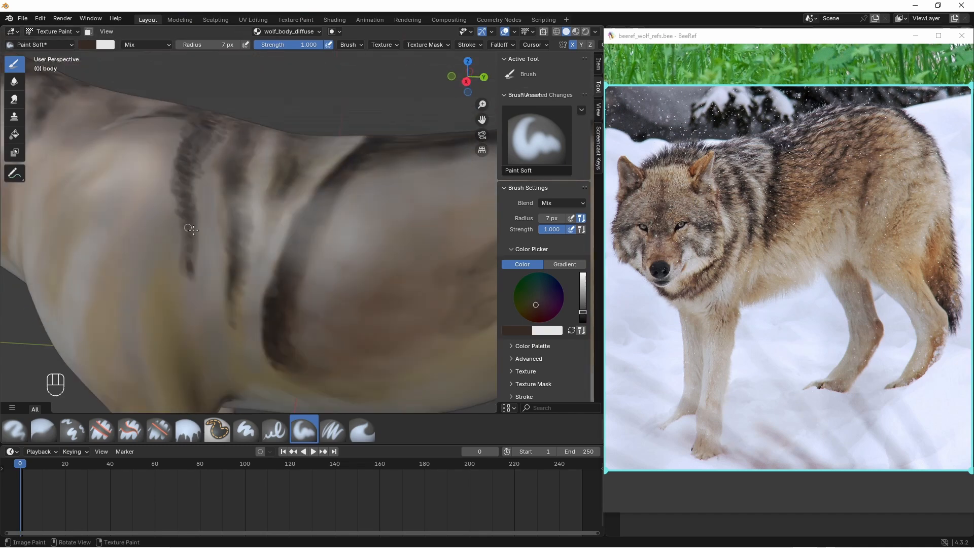
drag(192, 263, 192, 286)
middle_drag(193, 254, 206, 240)
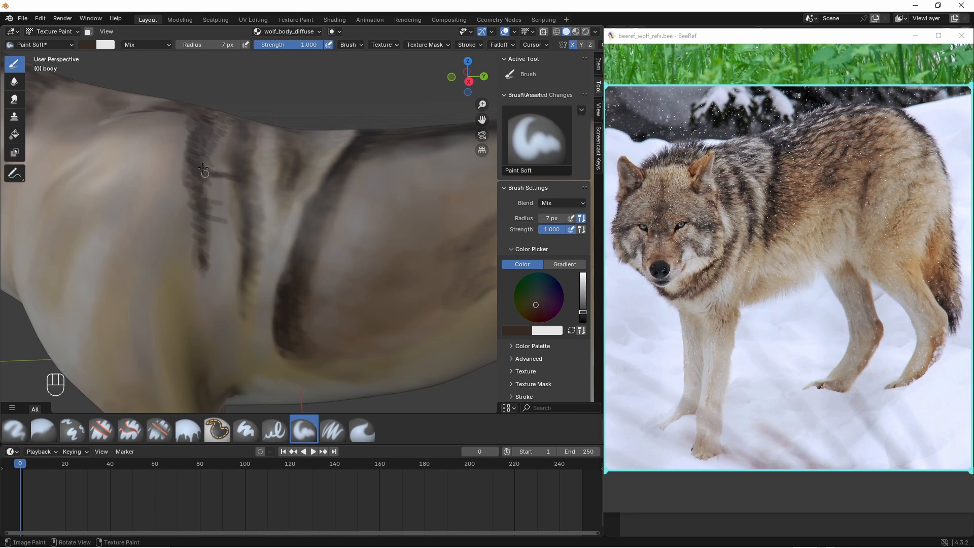
- Set the brush radius to 15 px and soften the new hair strokes between the shoulder stripes
drag(226, 45, 230, 44)
middle_drag(223, 199, 221, 211)
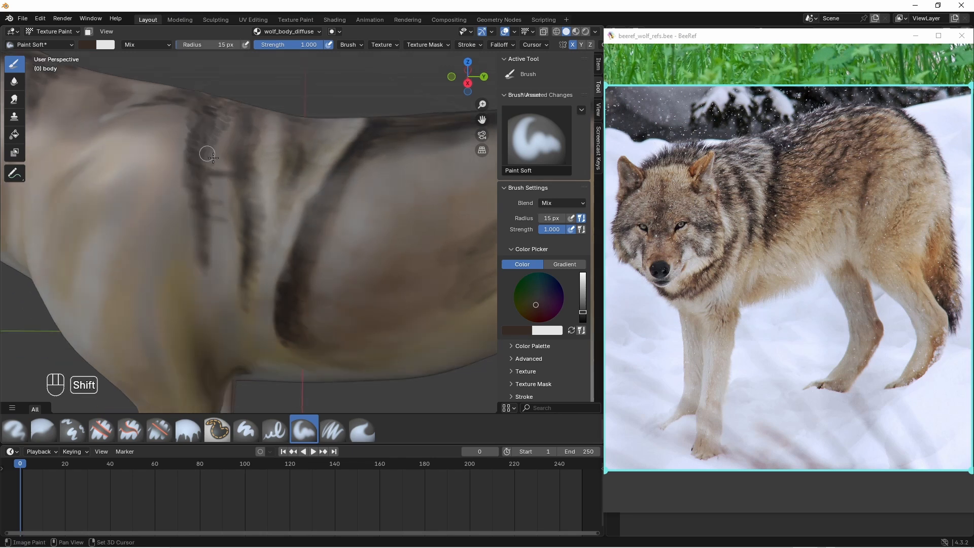
middle_drag(202, 151, 234, 171)
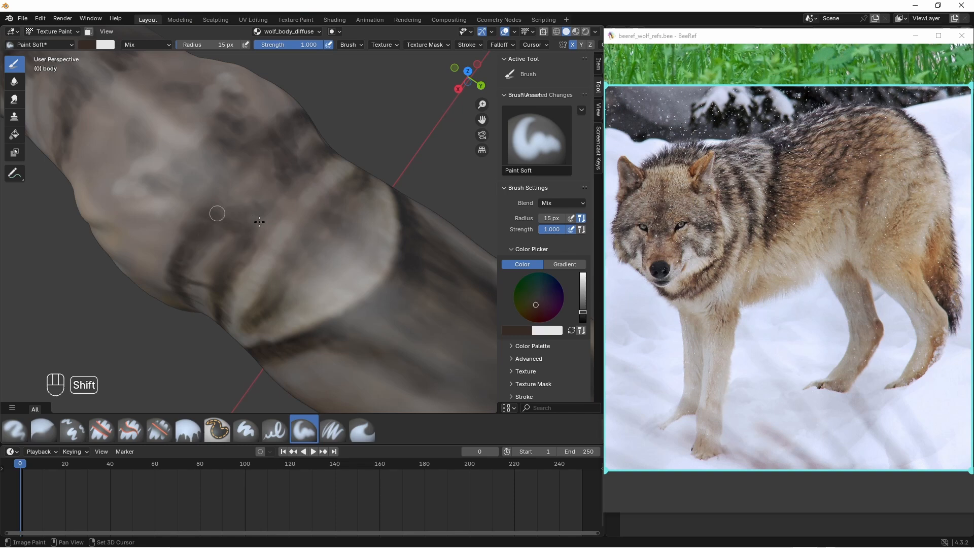
mouse_move(274, 253)
middle_down()
mouse_move(324, 199)
mouse_move(324, 269)
mouse_move(337, 269)
middle_up()
- Set the brush radius to 20 px and soften the markings over the withers and down the side of the body
double_click(209, 45)
text(20)
key(Return)
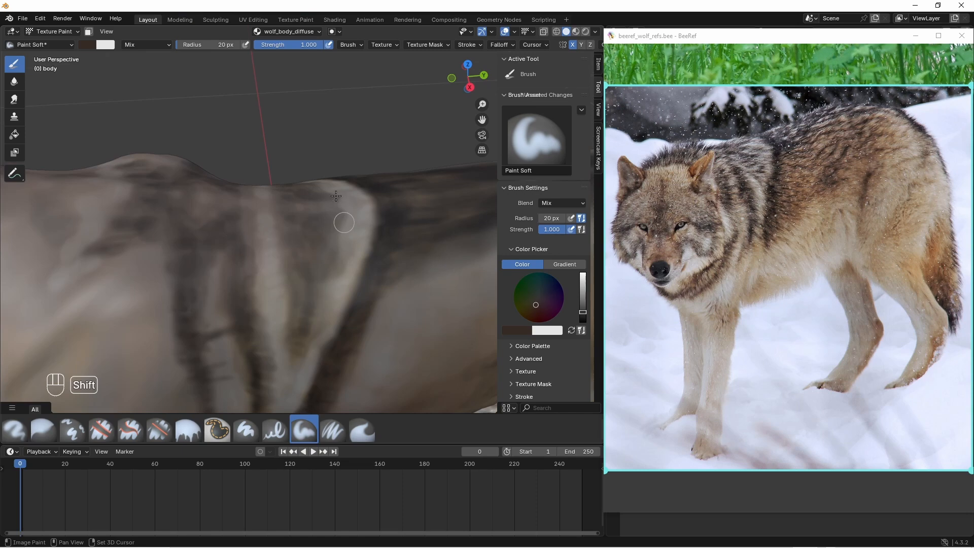
mouse_move(337, 197)
middle_down()
mouse_move(328, 189)
mouse_move(325, 284)
mouse_move(299, 355)
mouse_move(298, 314)
mouse_move(315, 345)
middle_up()
middle_drag(315, 345, 365, 289)
shift+middle_drag(436, 315, 381, 320)
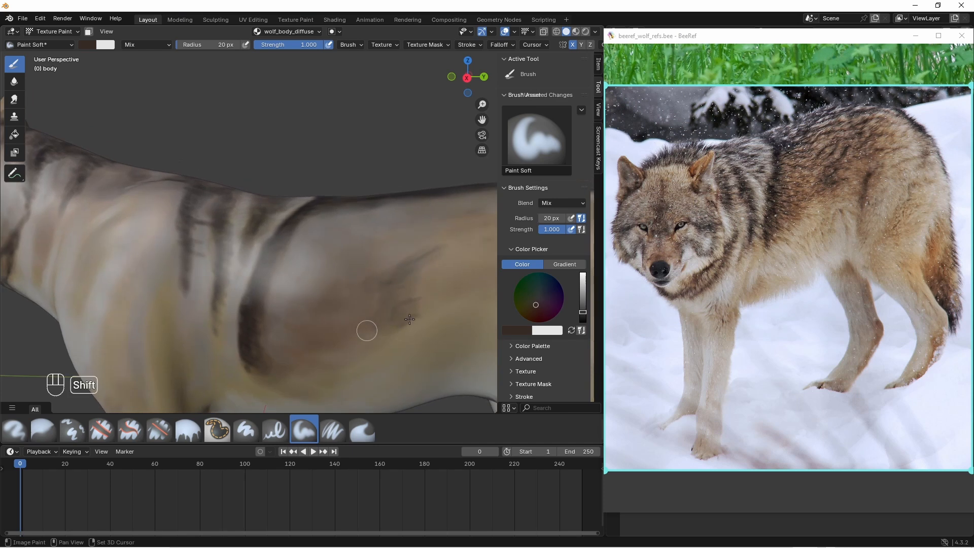
middle_drag(350, 253, 374, 247)
drag(218, 44, 221, 45)
drag(271, 356, 318, 208)
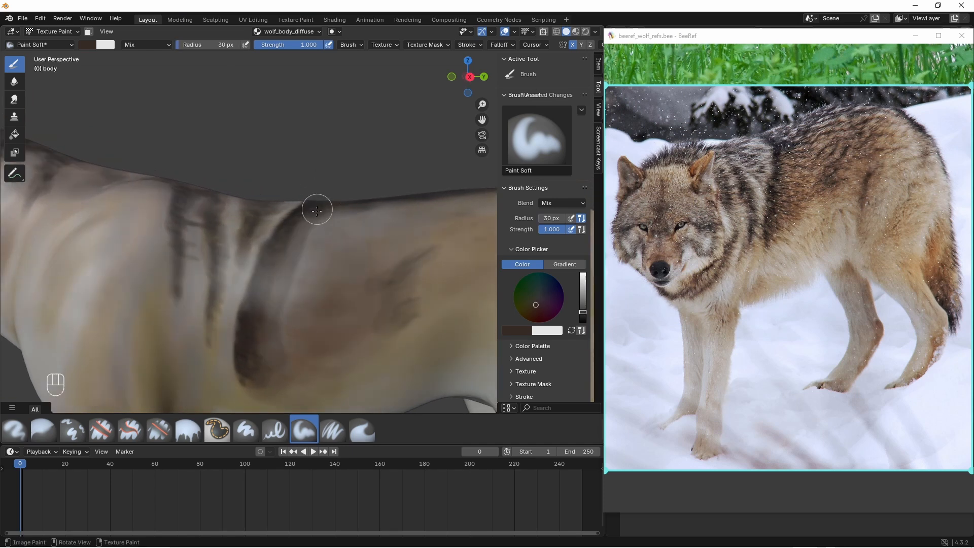
key(ctrl+z)
double_click(288, 44)
text(.5)
key(Return)
click(222, 45)
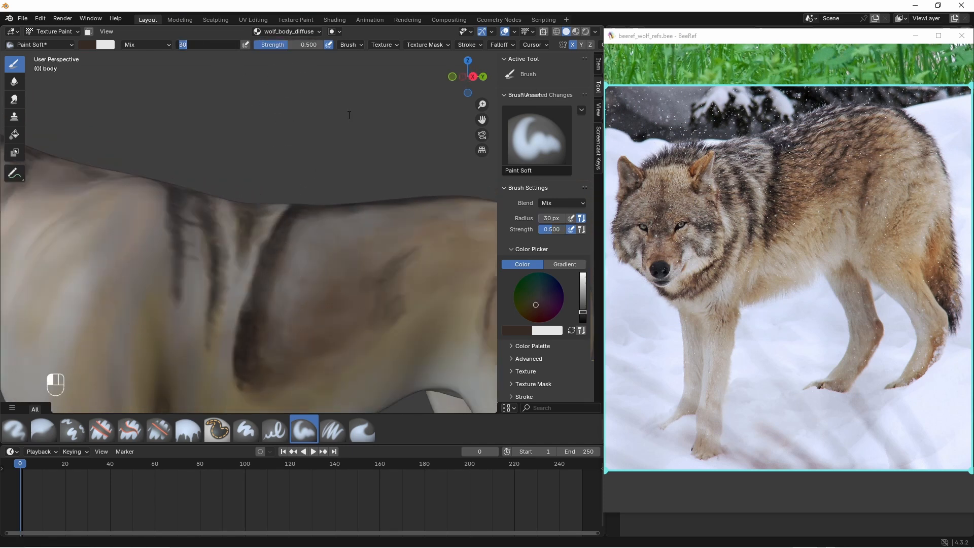
text(10)
key(Return)
click(282, 45)
text(1)
key(Return)
- Set the brush strength to 0.7 and radius to 7 px, and fringe the large flank stripe with short dark hair strokes
click(281, 45)
click(281, 44)
text(.7)
key(Return)
click(220, 44)
text(7)
key(Return)
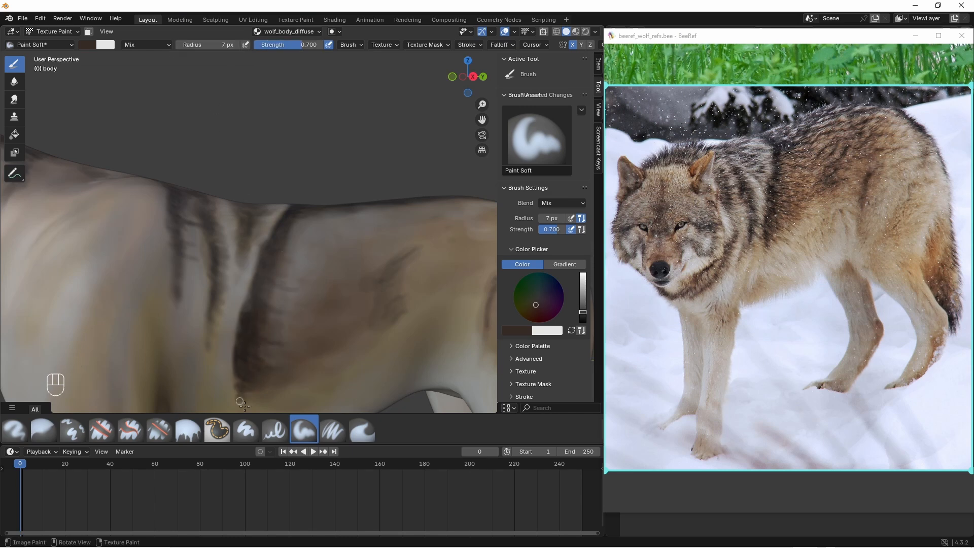
key(ctrl+z)
key(ctrl+z)
drag(238, 353, 229, 349)
- Extend the lower tip of the large flank stripe with ragged hair strokes and set the brush radius to 5 px
middle_drag(314, 242, 285, 224)
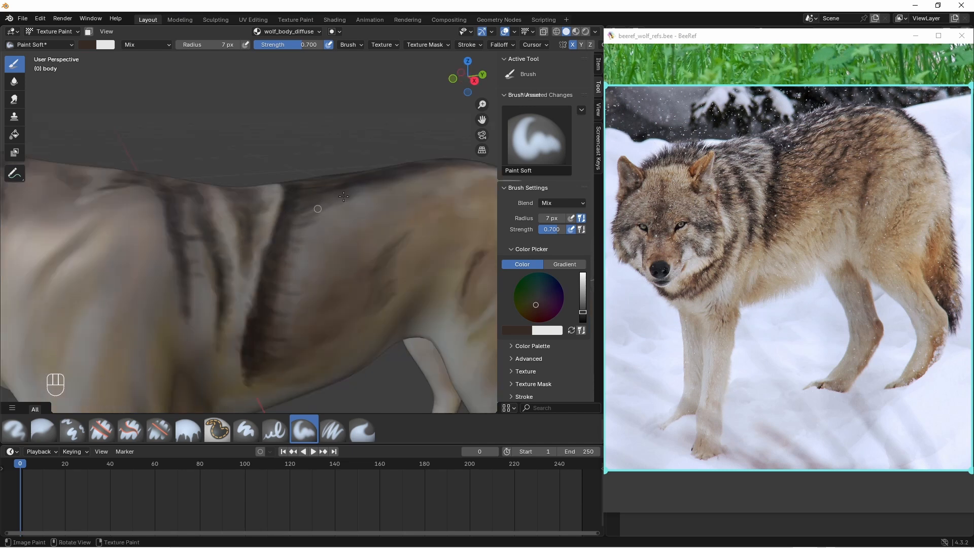
middle_drag(277, 267, 268, 333)
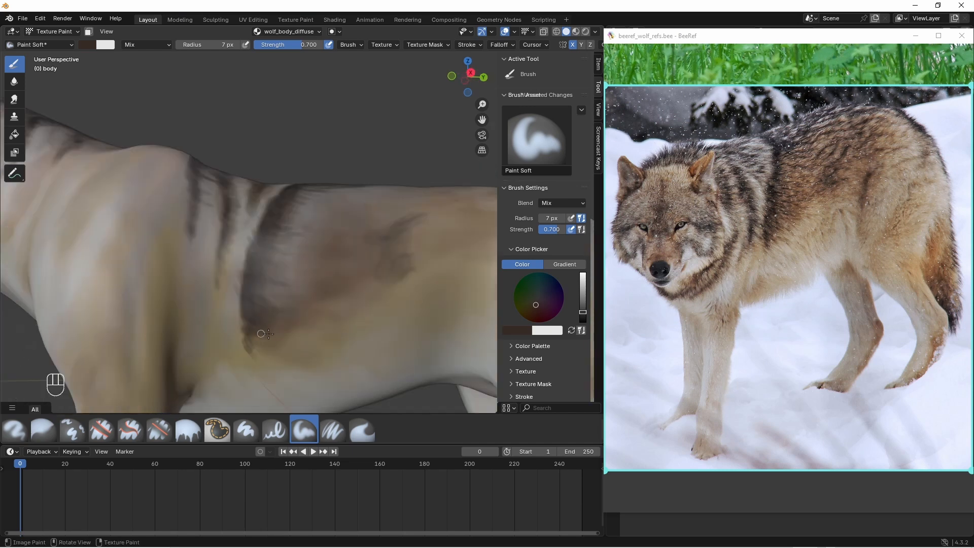
drag(253, 371, 259, 331)
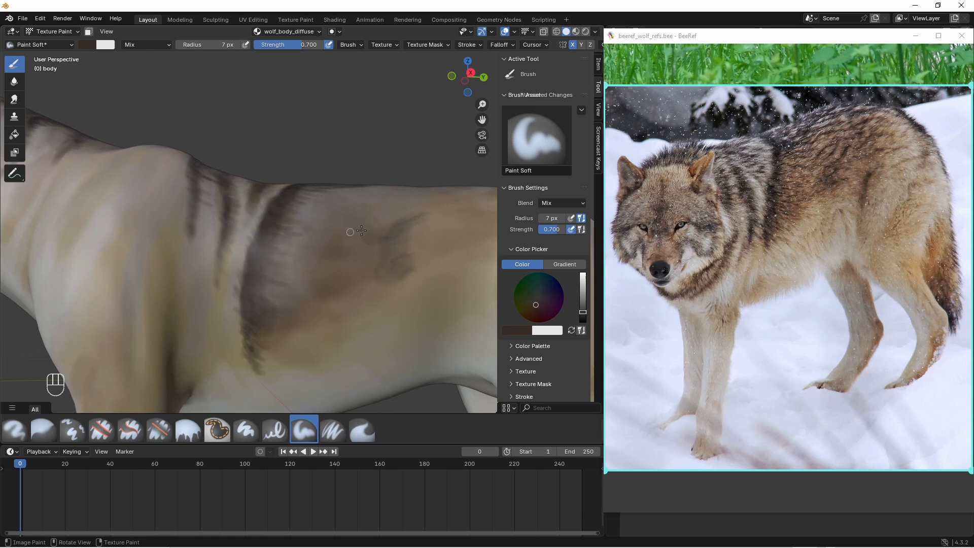
middle_drag(415, 240, 401, 208)
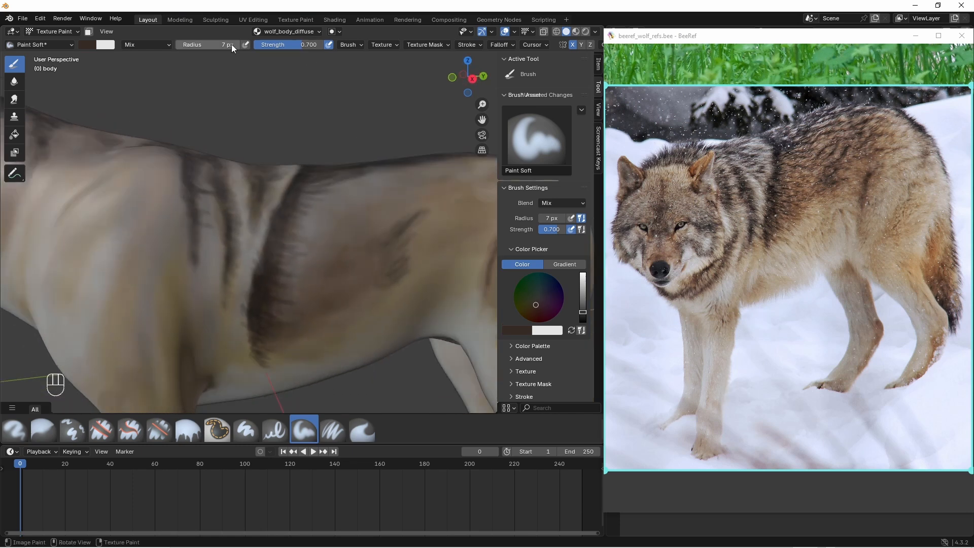
middle_drag(349, 178, 406, 168)
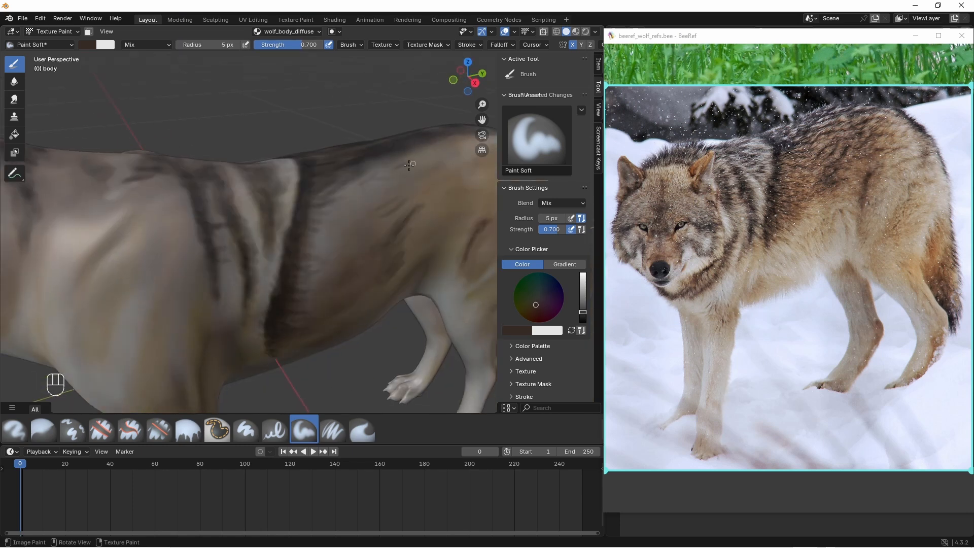
middle_drag(395, 200, 357, 223)
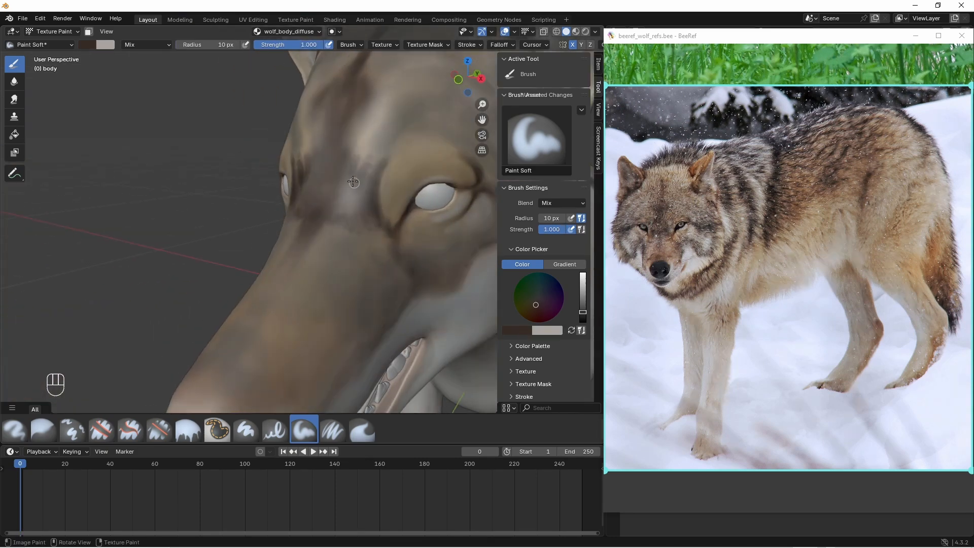
- Paint a dark arc along the outer brow above the eye with the 10 px brush at full strength
middle_drag(431, 150, 304, 128)
drag(385, 158, 338, 131)
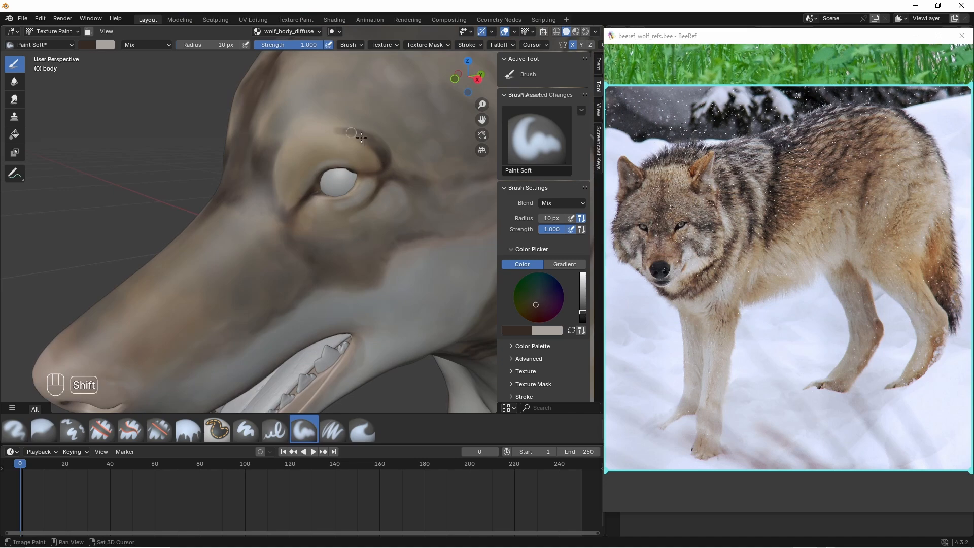
- Paint fine dark hair strokes from the eye's outer corner back across the temple
shift+middle_drag(408, 162, 243, 151)
mouse_move(244, 151)
ctrl+middle_down()
mouse_move(228, 142)
mouse_move(214, 46)
ctrl+middle_up()
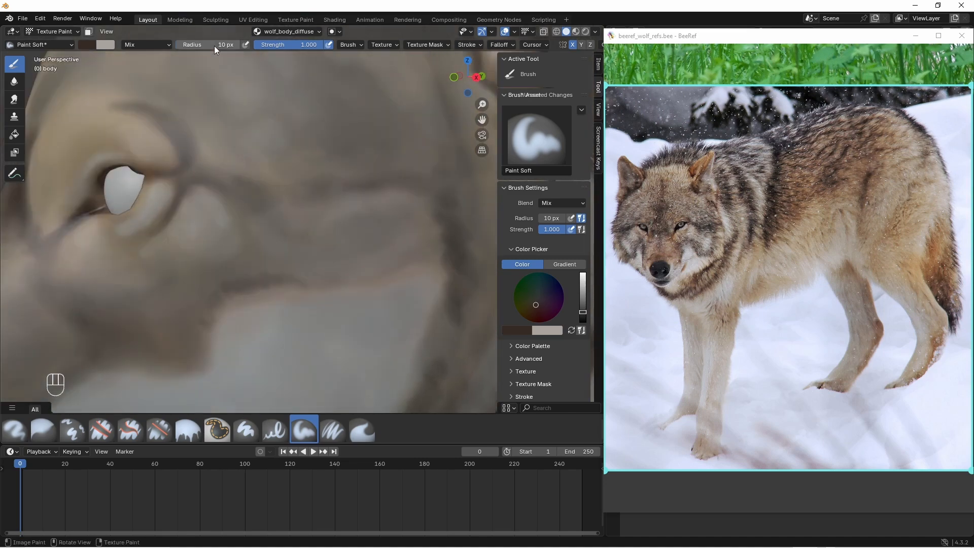
key(f)
click(190, 160)
mouse_move(189, 160)
mouse_down()
mouse_move(273, 177)
mouse_move(321, 174)
mouse_up()
drag(280, 208, 306, 201)
drag(271, 201, 367, 185)
mouse_move(350, 195)
mouse_down()
mouse_move(423, 183)
mouse_move(398, 175)
mouse_up()
drag(365, 169, 395, 166)
- Layer more dark hair strokes along the temple stripe, extending it back to the dark band behind the cheek
key(shift+f)
click(354, 159)
drag(287, 163, 330, 175)
mouse_move(305, 165)
mouse_down()
mouse_move(360, 163)
mouse_move(380, 173)
mouse_up()
drag(363, 162, 464, 173)
drag(408, 182, 457, 191)
mouse_move(399, 197)
mouse_down()
mouse_move(425, 206)
mouse_move(405, 206)
mouse_up()
- Set the brush radius to 20 px and soften the temple stripe's hair strokes
double_click(230, 45)
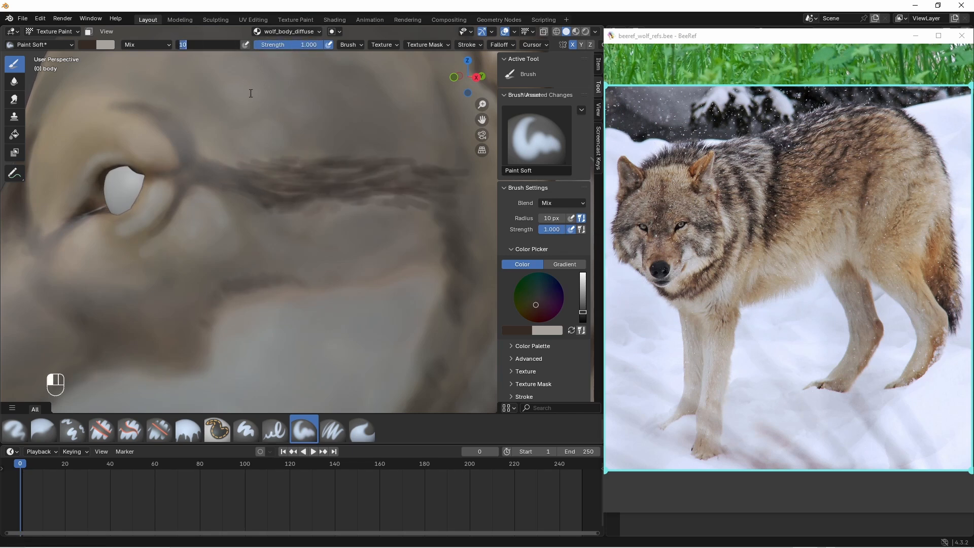
text(20)
key(Return)
shift+drag(269, 204, 300, 200)
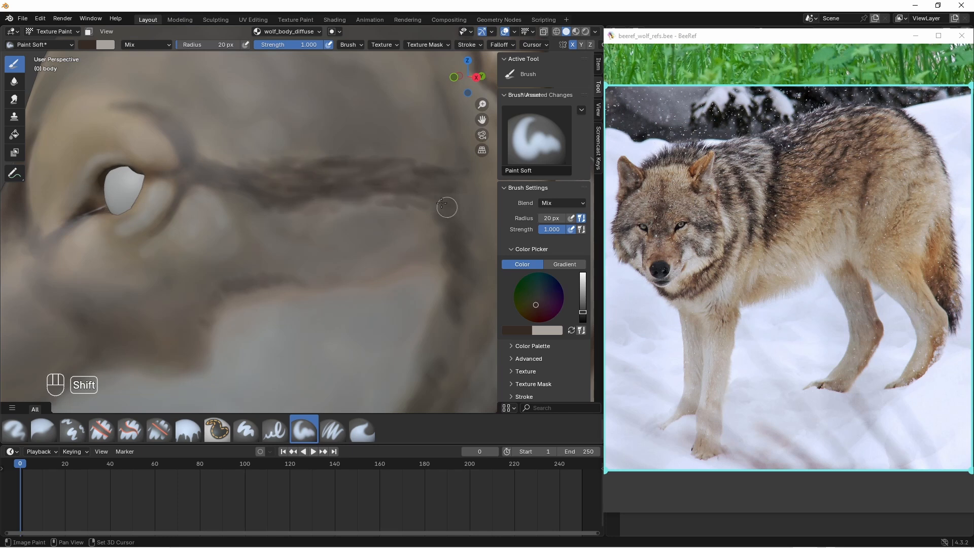
drag(331, 168, 386, 147)
drag(363, 156, 388, 150)
- Set the brush strength to 0.5 and radius to 40 px, and shade the area from the temple up toward the ear
double_click(226, 44)
mouse_move(416, 109)
shift+middle_down()
mouse_move(361, 191)
mouse_move(306, 219)
mouse_move(303, 236)
shift+middle_up()
text(50)
key(Return)
double_click(305, 44)
text(0.5)
key(Return)
double_click(226, 45)
text(40)
key(Return)
mouse_move(317, 240)
mouse_down()
mouse_move(339, 197)
mouse_move(301, 133)
mouse_up()
- Set the brush radius to 20 px and deepen the dark shading between the temple and the ear
double_click(225, 45)
text(20)
key(Return)
drag(351, 218, 311, 133)
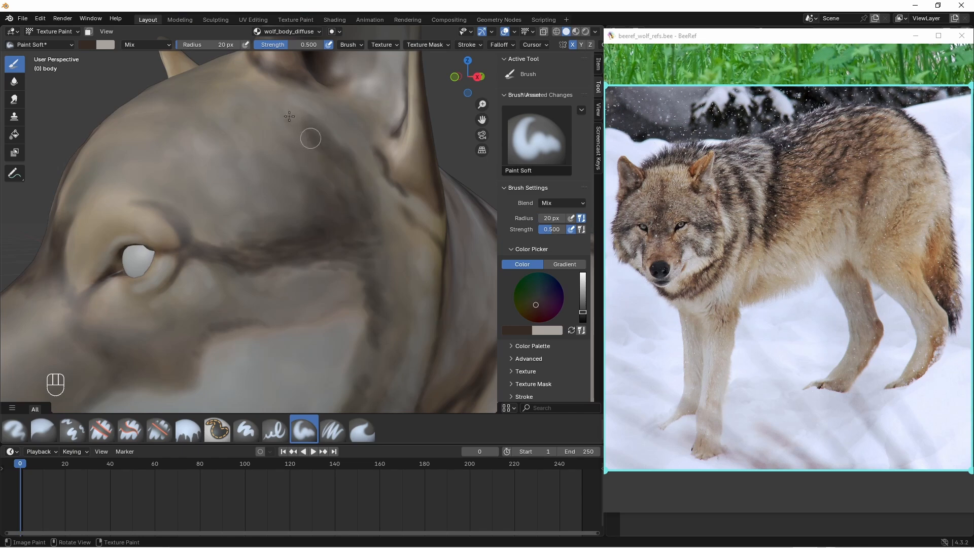
- Set the brush radius to 10 px, then paint and soften a short dark mark lower on the side of the head
mouse_move(274, 231)
ctrl+middle_down()
mouse_move(285, 287)
mouse_move(327, 276)
mouse_move(327, 264)
ctrl+middle_up()
shift+middle_drag(333, 309, 345, 178)
double_click(226, 45)
text(10)
key(Return)
mouse_move(292, 245)
mouse_down()
mouse_move(269, 301)
mouse_move(289, 284)
mouse_up()
shift+drag(288, 283, 275, 294)
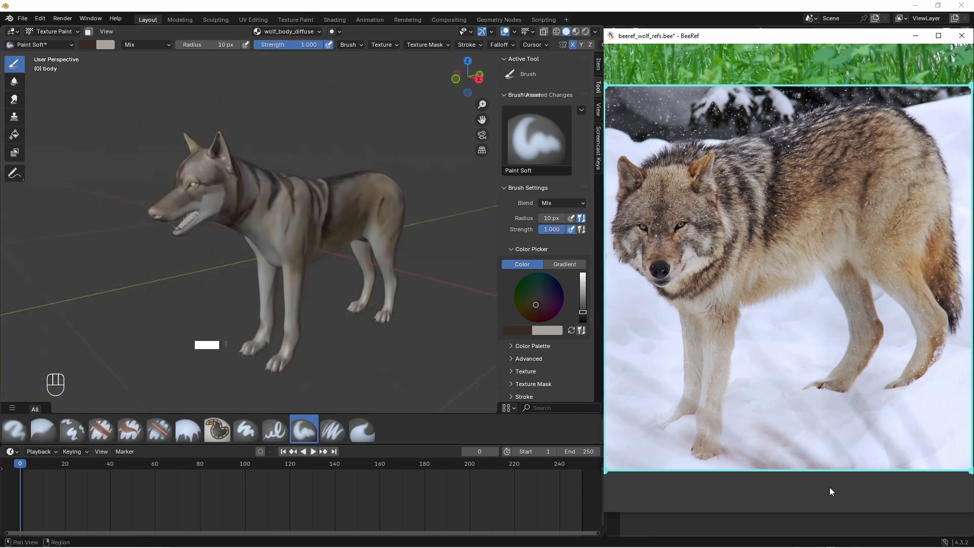
- Switch to BeeRef, bring up the side-view photo of the wolf in snow, and sample the fur colour on its upper back
click(830, 487)
scroll(802, 253, down, 6)
middle_drag(800, 157, 715, 333)
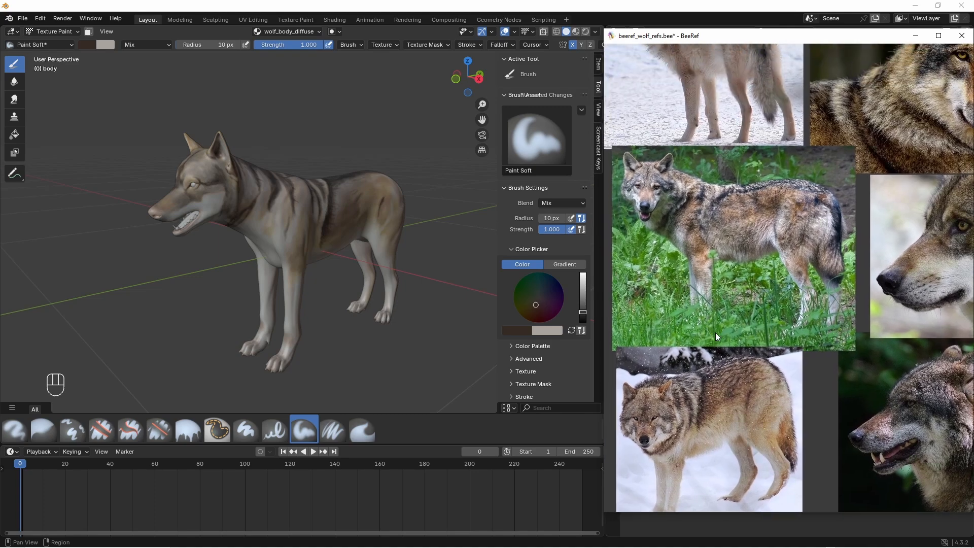
middle_drag(726, 222, 748, 367)
scroll(728, 200, up, 6)
middle_drag(728, 200, 800, 242)
middle_drag(289, 238, 297, 239)
right_click(836, 176)
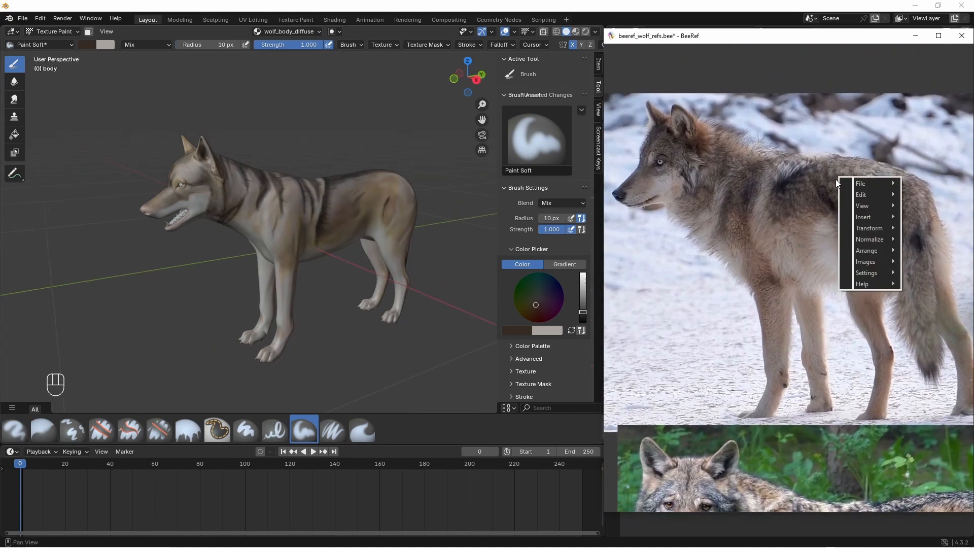
mouse_move(863, 249)
click(805, 292)
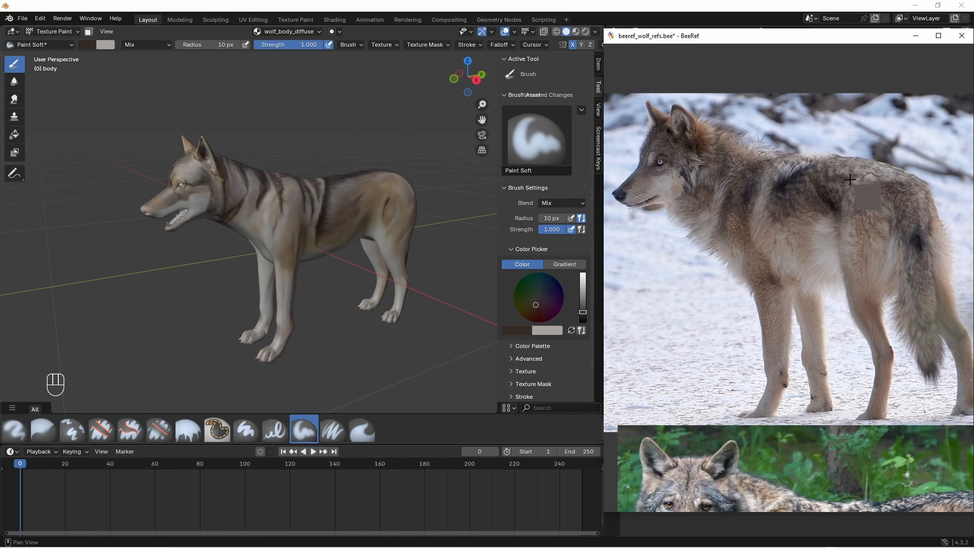
click(852, 177)
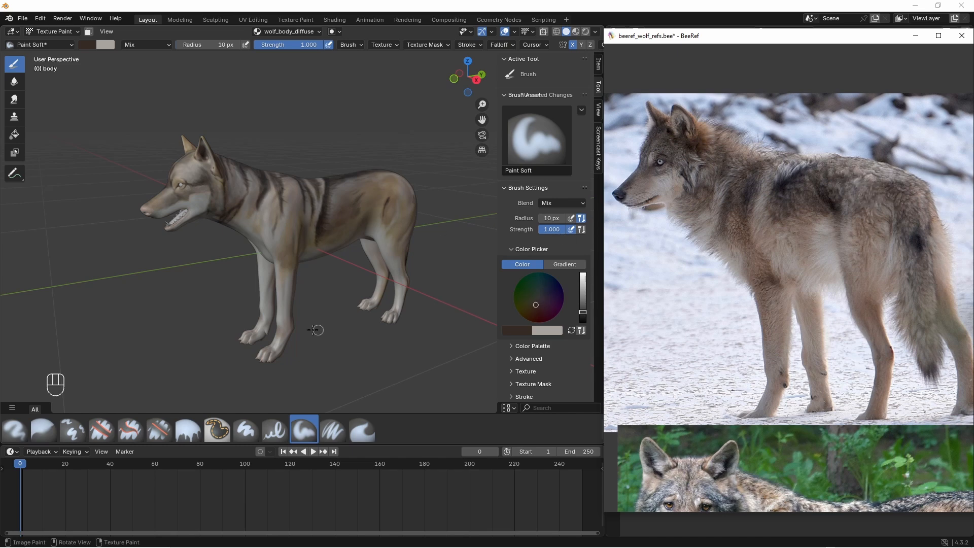
- Back in Blender, set the brush radius to 20 px and paste the sampled fur colour as the brush colour
middle_drag(265, 245, 259, 215)
click(204, 46)
text(20)
key(Return)
click(529, 329)
key(ctrl+v)
key(Return)
- Paint the sampled grey-brown over the upper flank, withers and neck, between the dark stripes
mouse_move(305, 264)
ctrl+middle_down()
mouse_move(317, 236)
mouse_move(325, 239)
ctrl+middle_up()
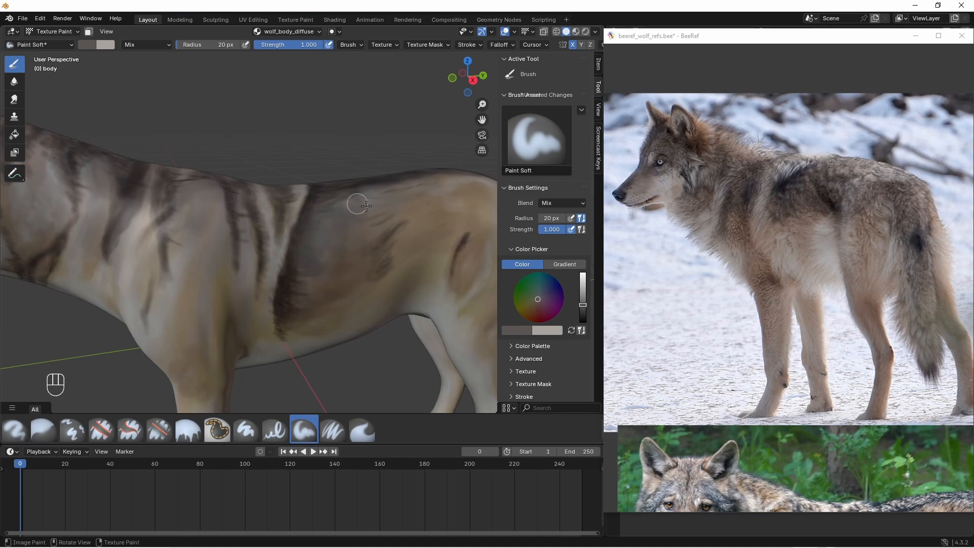
middle_drag(301, 288, 267, 215)
drag(260, 217, 239, 222)
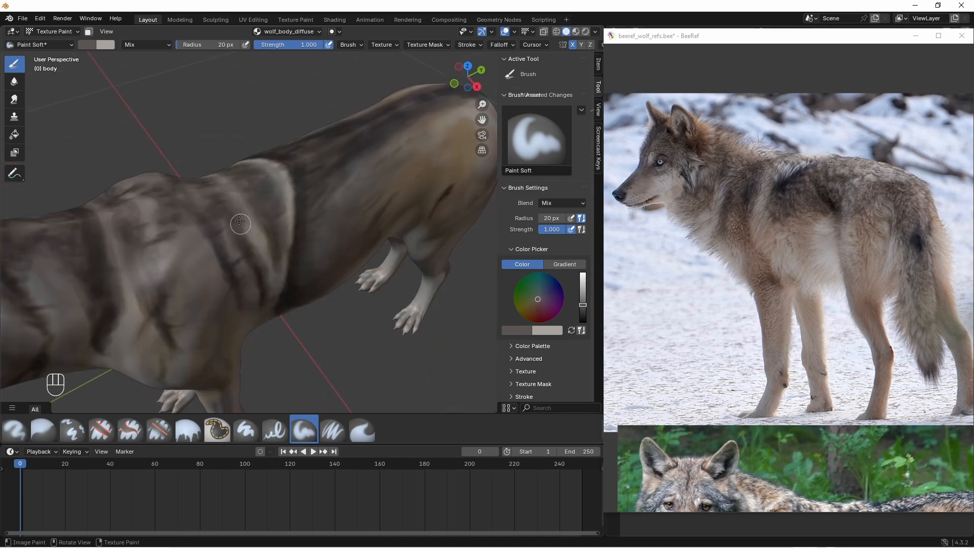
middle_drag(191, 272, 254, 202)
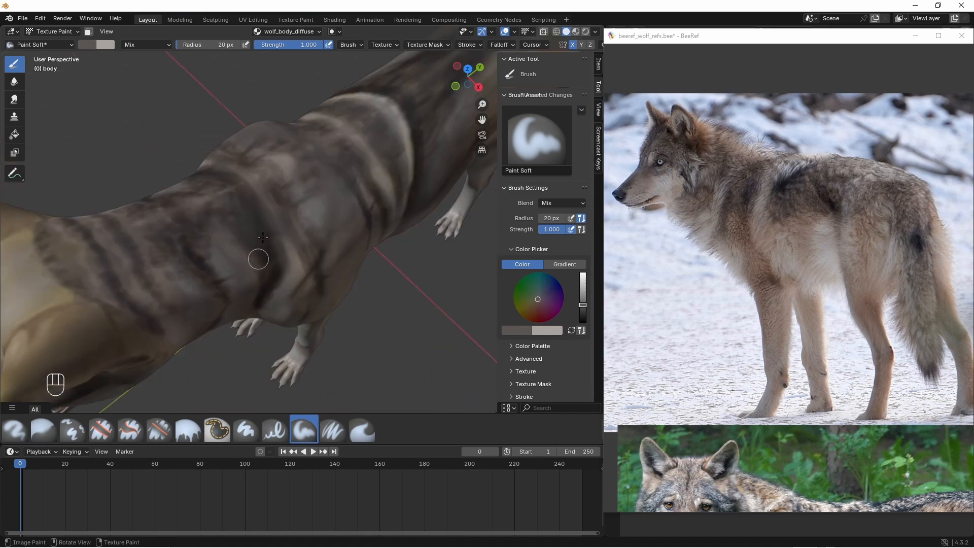
mouse_move(185, 205)
middle_down()
mouse_move(264, 213)
mouse_move(350, 203)
mouse_move(331, 232)
middle_up()
- Set the brush radius to 30 px and strength to 0.700, shade the crown between the ears, and undo the last stroke
drag(272, 46, 215, 45)
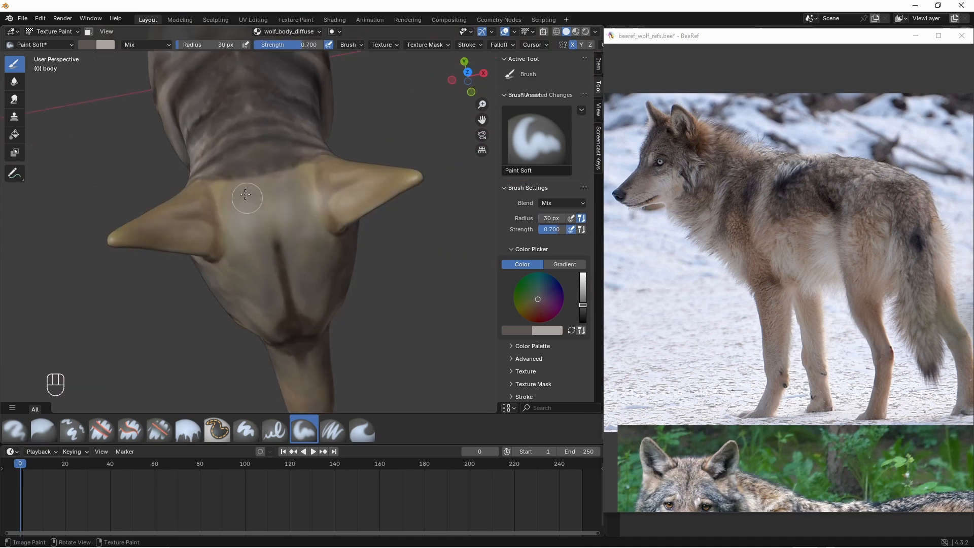
mouse_move(253, 239)
mouse_down()
mouse_move(254, 213)
mouse_move(236, 242)
mouse_up()
middle_drag(239, 281, 213, 219)
drag(252, 300, 250, 264)
key(ctrl+z)
- Set the brush radius to 20 px and shade the cheek area below the wolf's eye
middle_drag(228, 287, 320, 284)
shift+middle_drag(289, 279, 255, 285)
middle_drag(259, 345, 237, 205)
shift+middle_drag(254, 284, 202, 197)
drag(219, 45, 215, 45)
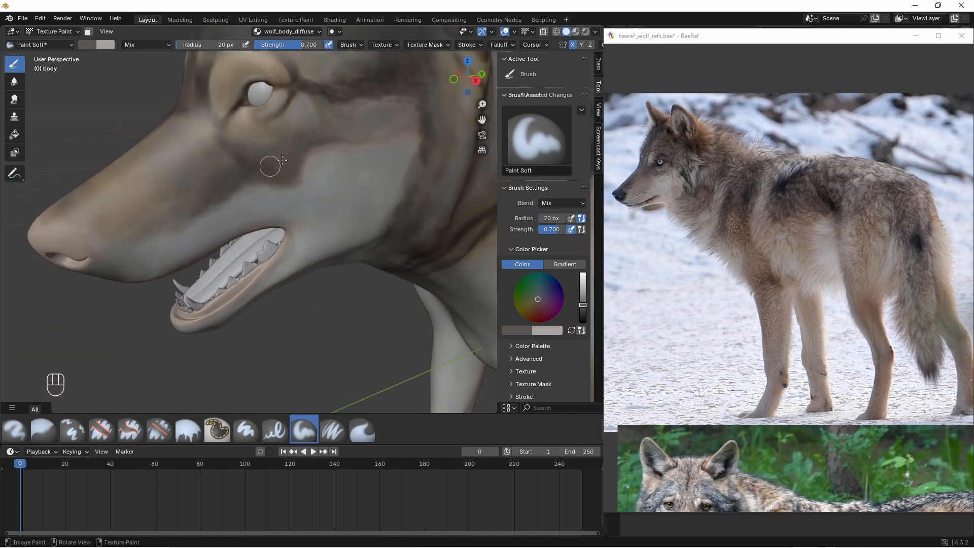
drag(285, 134, 240, 144)
middle_drag(210, 144, 235, 146)
middle_drag(138, 113, 166, 121)
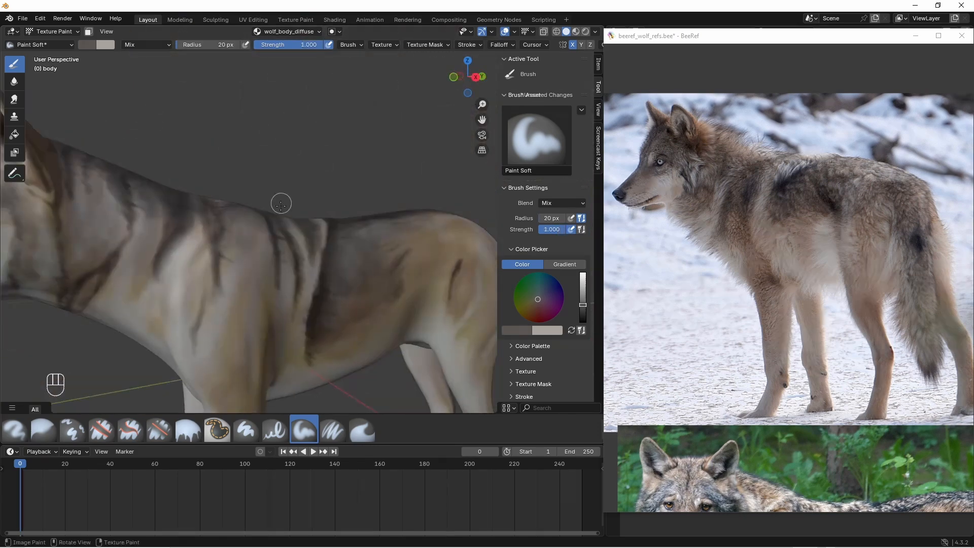
- Add fur shading to the wolf's shoulder and withers at full brush strength
middle_drag(263, 256, 217, 188)
drag(218, 164, 204, 205)
middle_drag(204, 205, 304, 167)
middle_drag(224, 142, 224, 170)
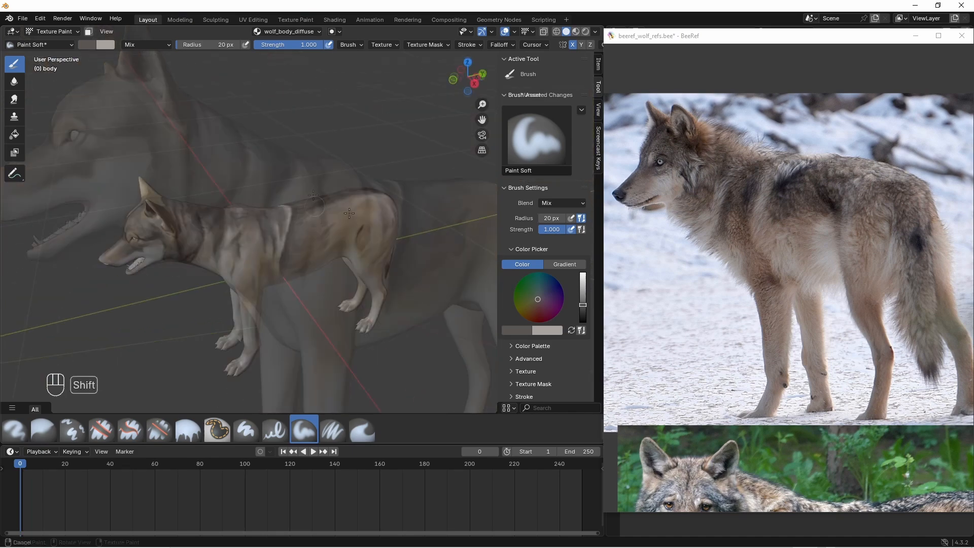
ctrl+middle_drag(244, 163, 355, 170)
text(30)
key(Return)
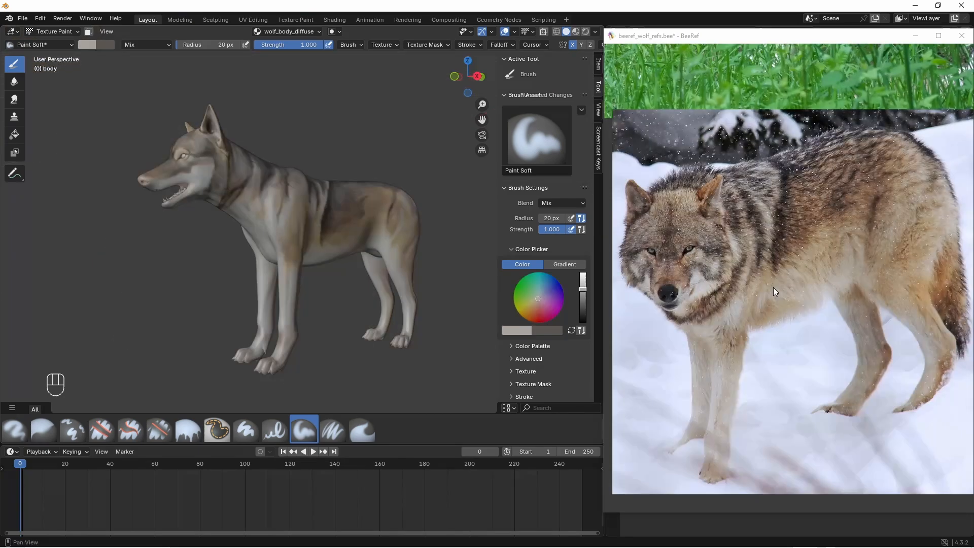
- Switch to BeeRef and sample the light tan fur colour on the chest of the wolf standing in snow
right_click(773, 289)
mouse_move(812, 365)
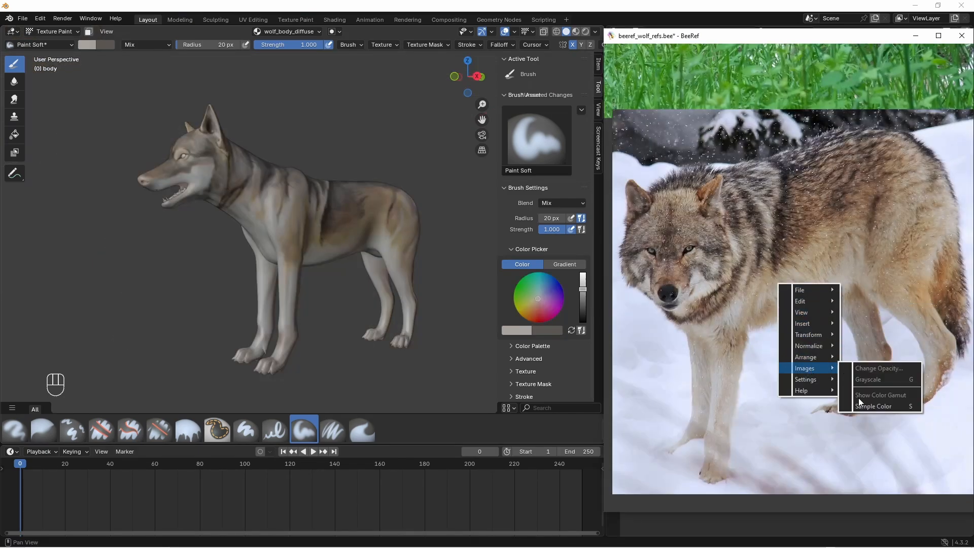
click(859, 403)
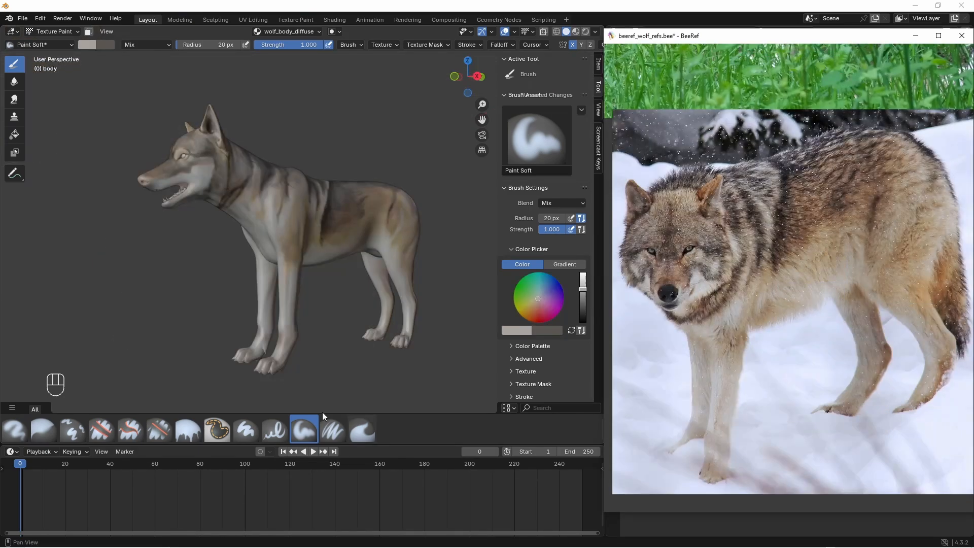
- Back in Blender, paste #b9a686 as the brush colour, then lighten it to saturation 0.243 and value 0.835
middle_drag(284, 254, 268, 227)
click(527, 330)
click(537, 316)
key(ctrl+v)
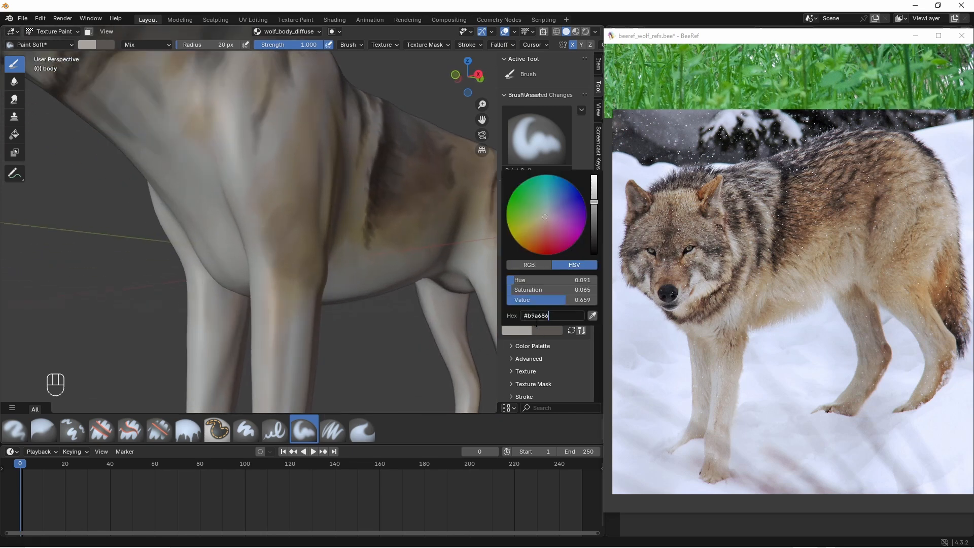
key(Return)
drag(594, 196, 595, 191)
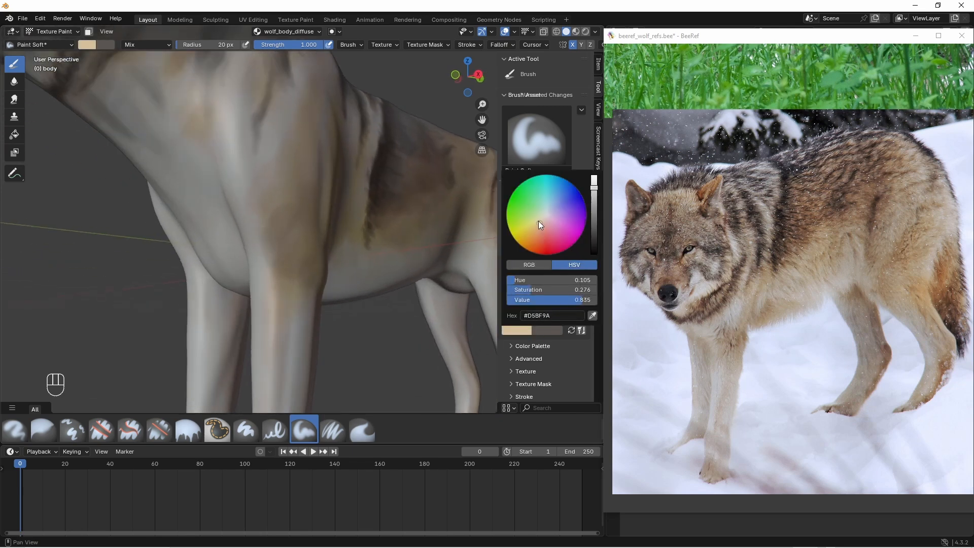
drag(539, 221, 540, 221)
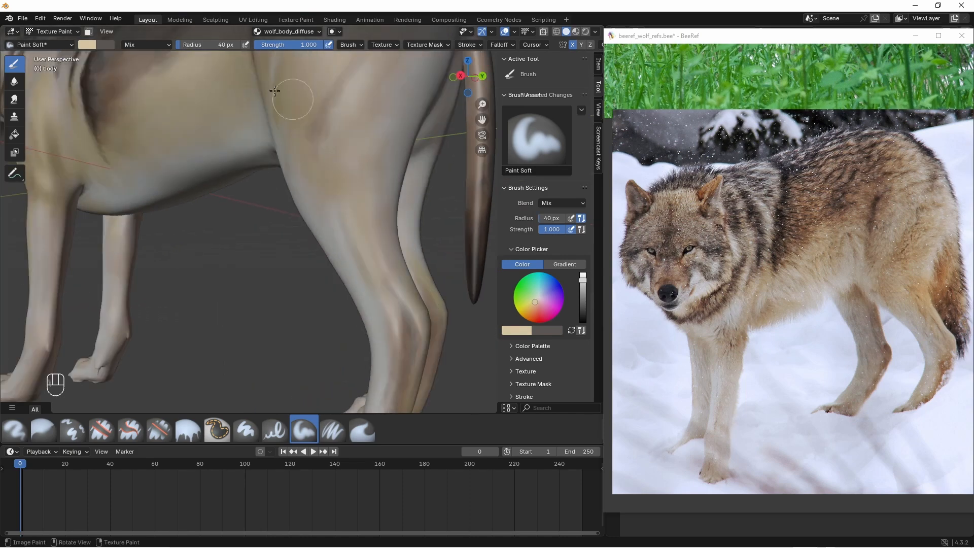
- Paint the light tan over the wolf's thigh, lower legs and paws, reducing the brush radius from 40 to 20 px
key(f)
click(404, 286)
middle_drag(382, 180, 439, 268)
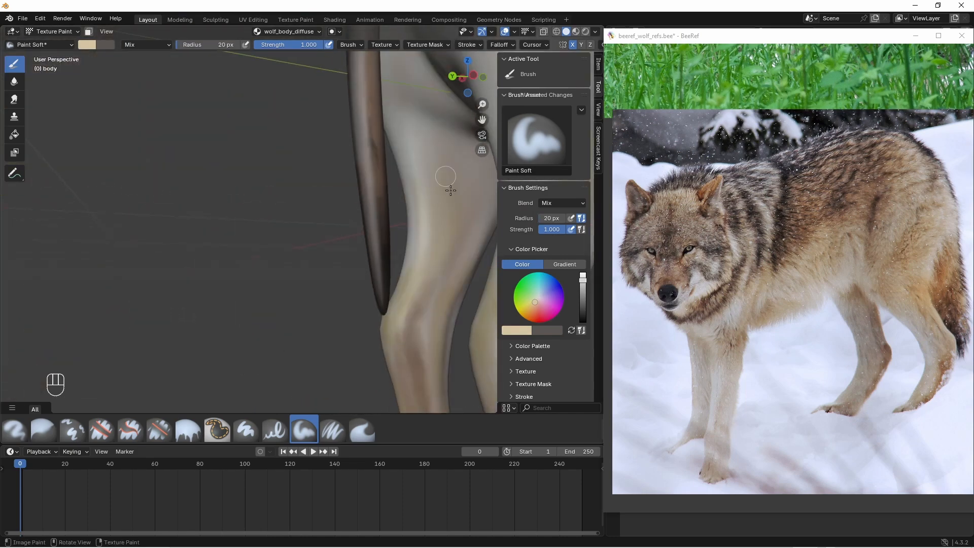
middle_drag(451, 191, 327, 285)
scroll(327, 287, up, 4)
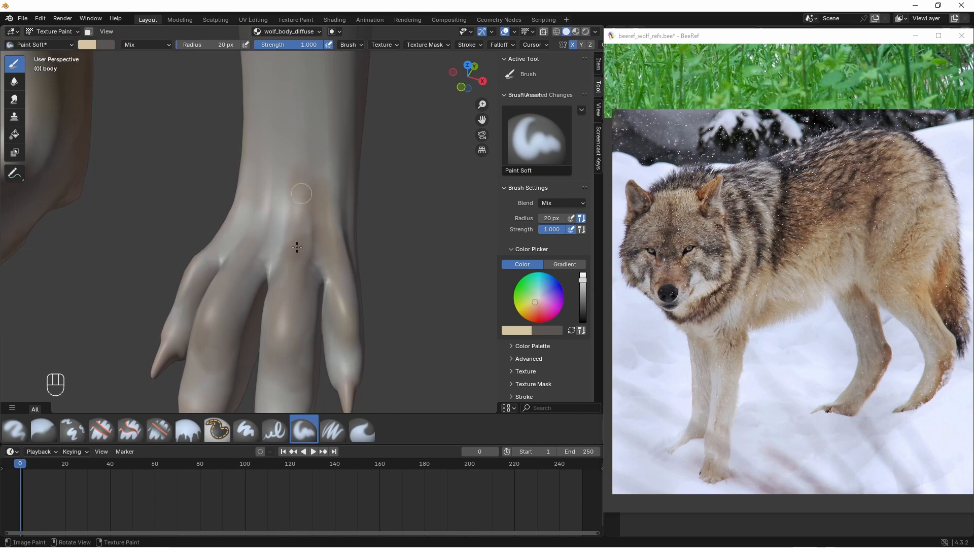
middle_drag(284, 376, 210, 257)
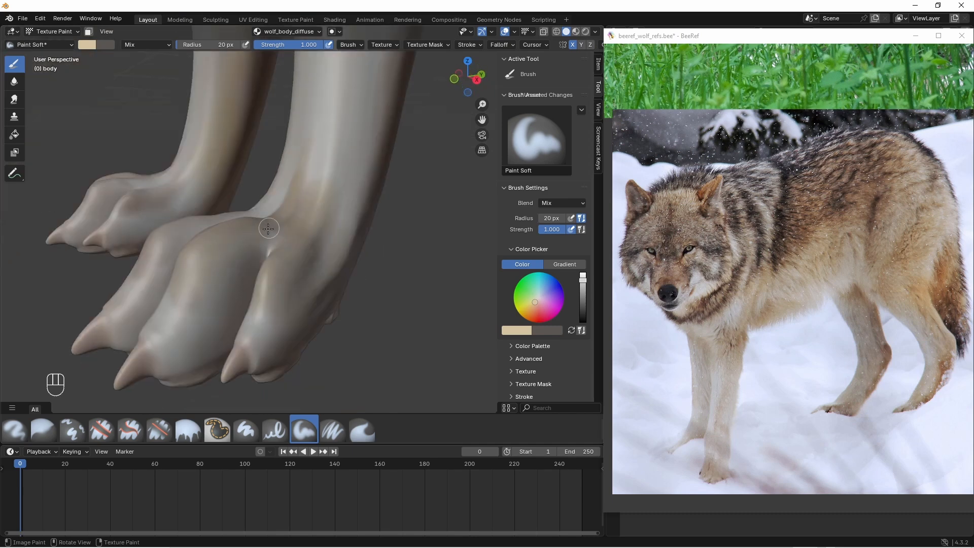
- Set the brush radius to 30 px and blend tan over the front legs and chest, raising the strength from 0.300 to 0.700
middle_drag(194, 317, 323, 205)
middle_drag(279, 68, 249, 322)
mouse_move(198, 243)
middle_down()
mouse_move(256, 253)
mouse_move(283, 167)
mouse_move(309, 185)
middle_up()
scroll(284, 163, down, 3)
key(f)
click(294, 157)
mouse_move(228, 243)
middle_down()
mouse_move(287, 209)
mouse_move(270, 231)
mouse_move(387, 203)
mouse_move(278, 191)
mouse_move(304, 181)
middle_up()
scroll(217, 196, up, 4)
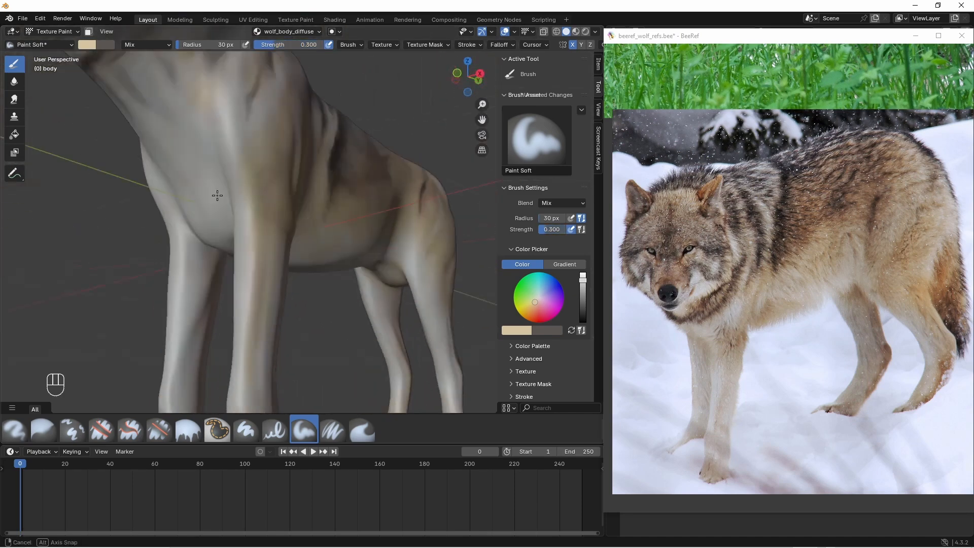
shift+middle_drag(217, 196, 302, 177)
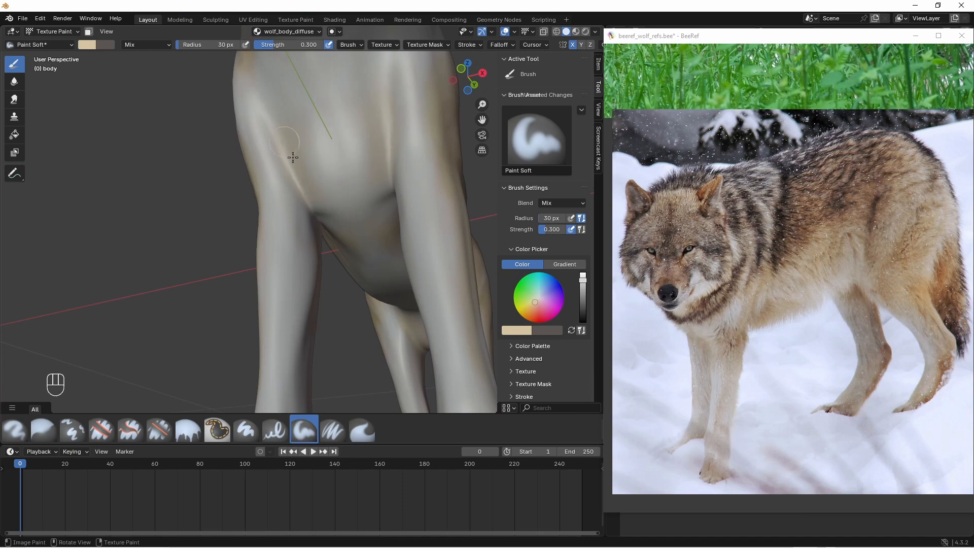
drag(289, 43, 317, 43)
middle_drag(312, 187, 320, 221)
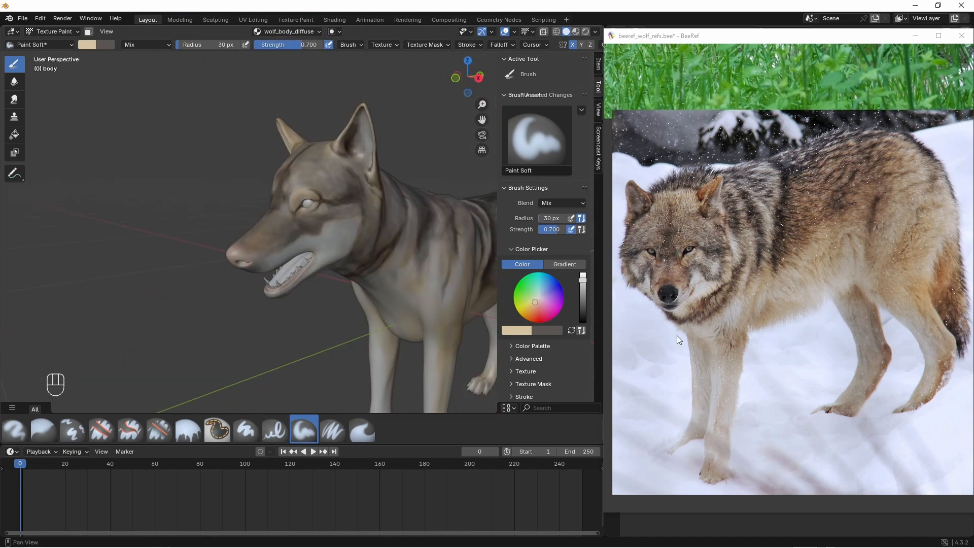
- Switch to BeeRef, bring up the close-up portrait of the wolf's face, and sample a grey-beige fur colour from it
click(782, 501)
scroll(781, 501, down, 5)
middle_drag(836, 138, 833, 151)
double_click(833, 150)
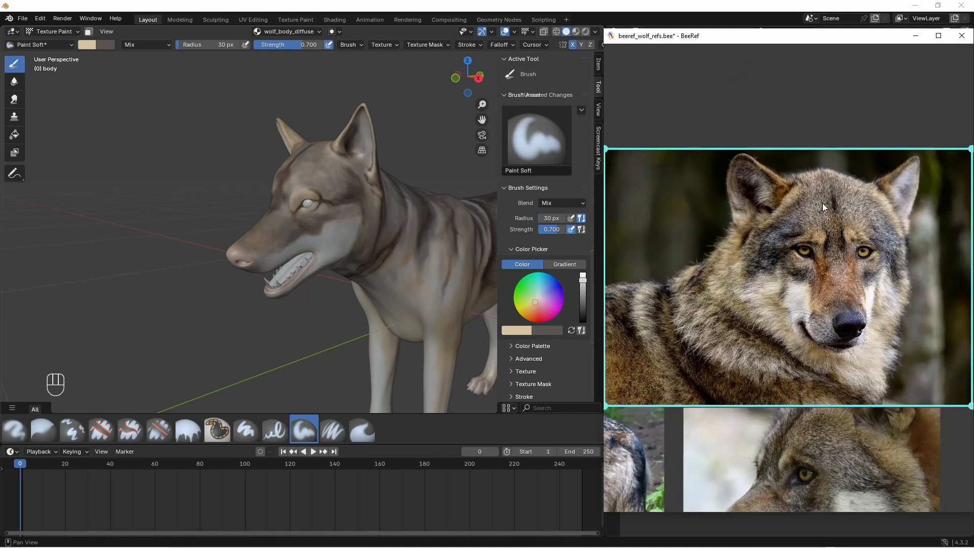
scroll(860, 293, up, 2)
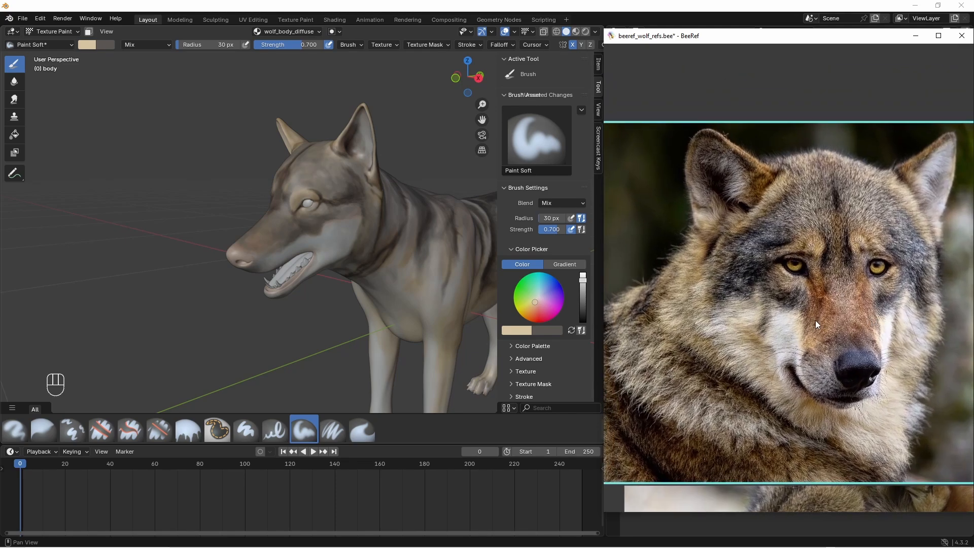
right_click(815, 320)
mouse_move(847, 404)
click(911, 444)
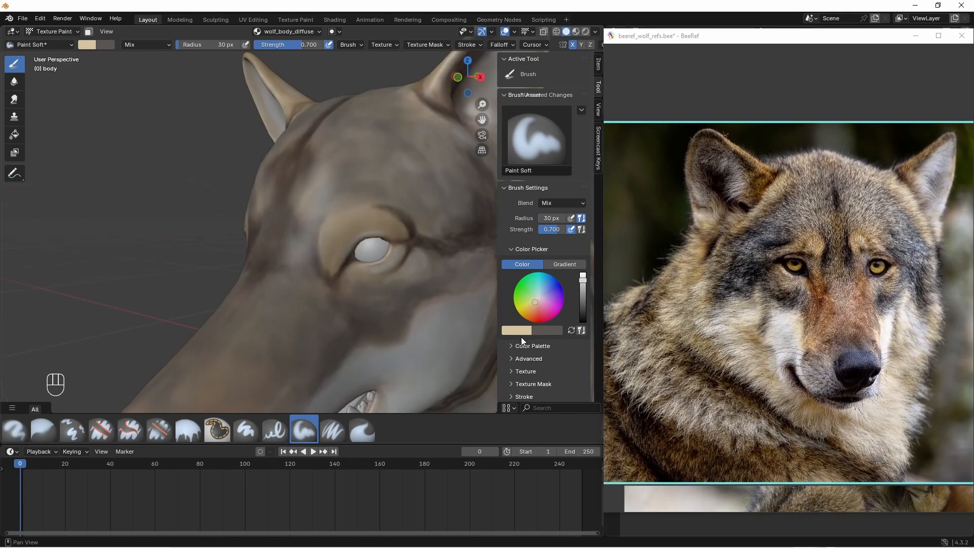
- Back in Blender, paste #afa291 as the brush colour and paint it over the forehead and between the eyes
click(523, 330)
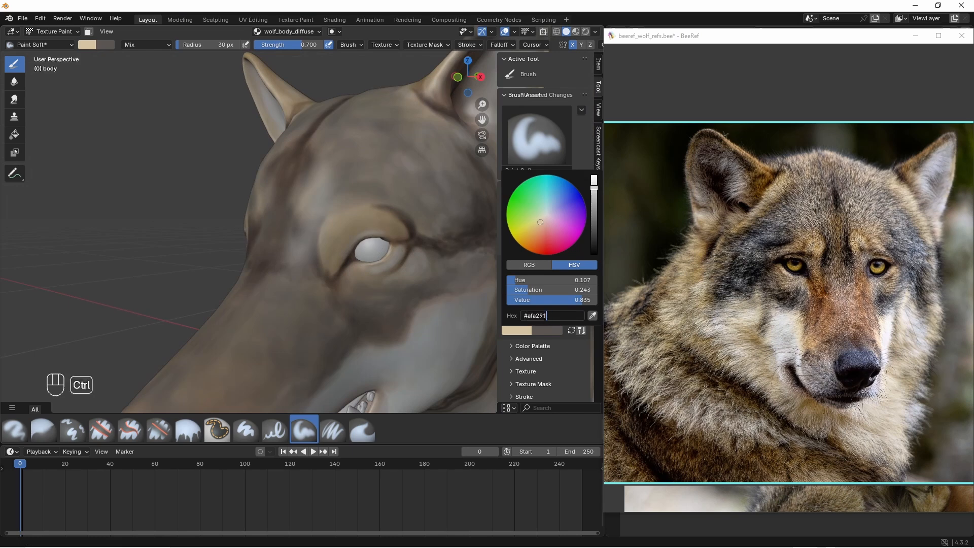
key(Return)
middle_drag(473, 264, 388, 201)
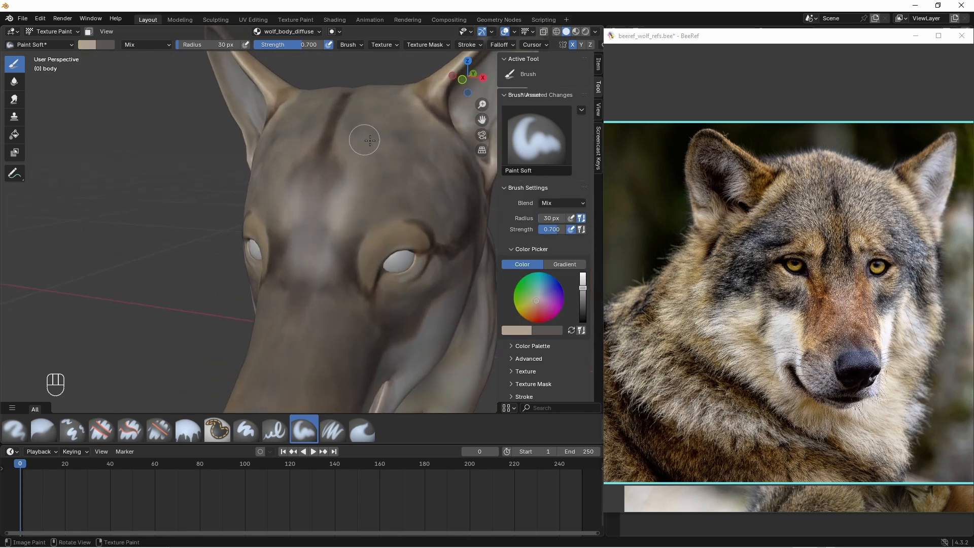
middle_drag(370, 146, 279, 177)
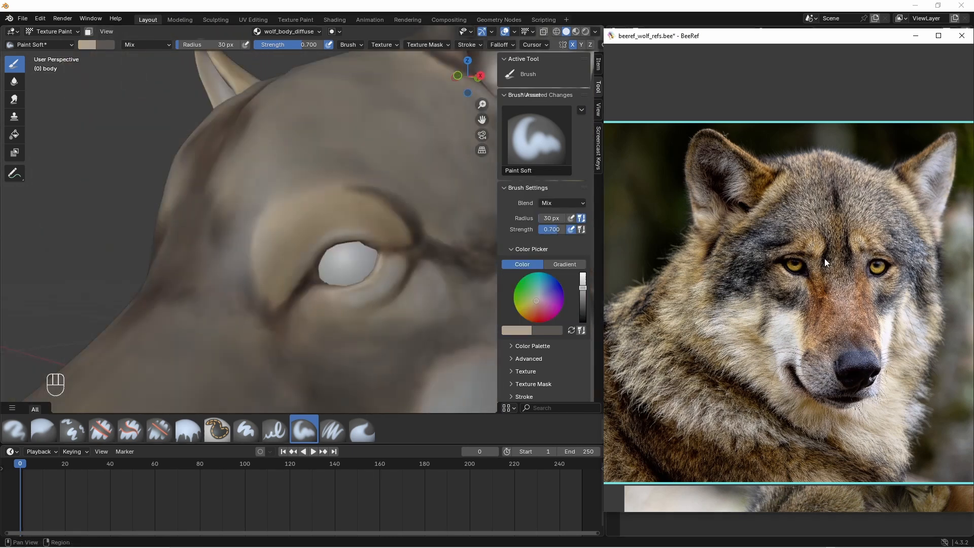
- Sample the near-black fur beside the inner eye corner in the BeeRef portrait and paste #080300 as Blender's brush colour
right_click(826, 259)
mouse_move(858, 347)
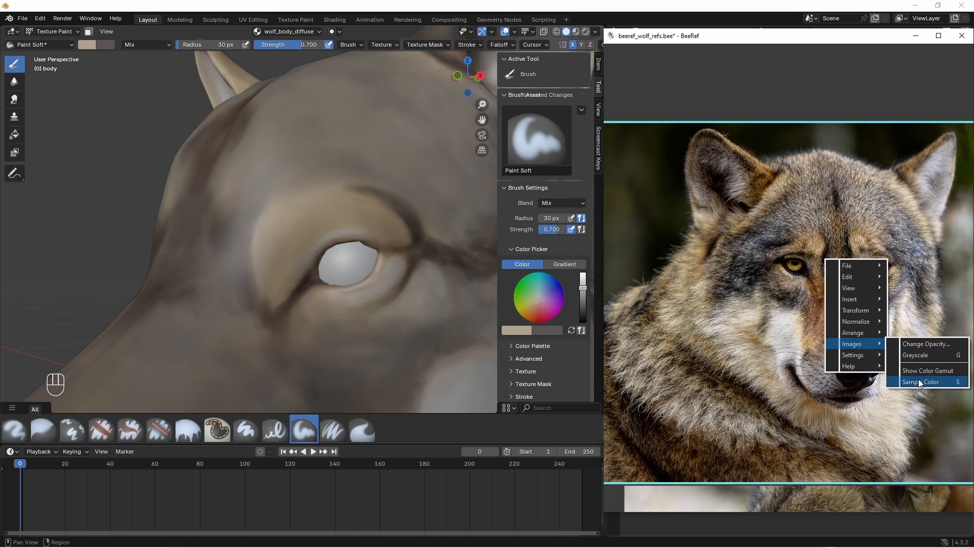
click(918, 381)
click(825, 258)
click(523, 330)
double_click(544, 315)
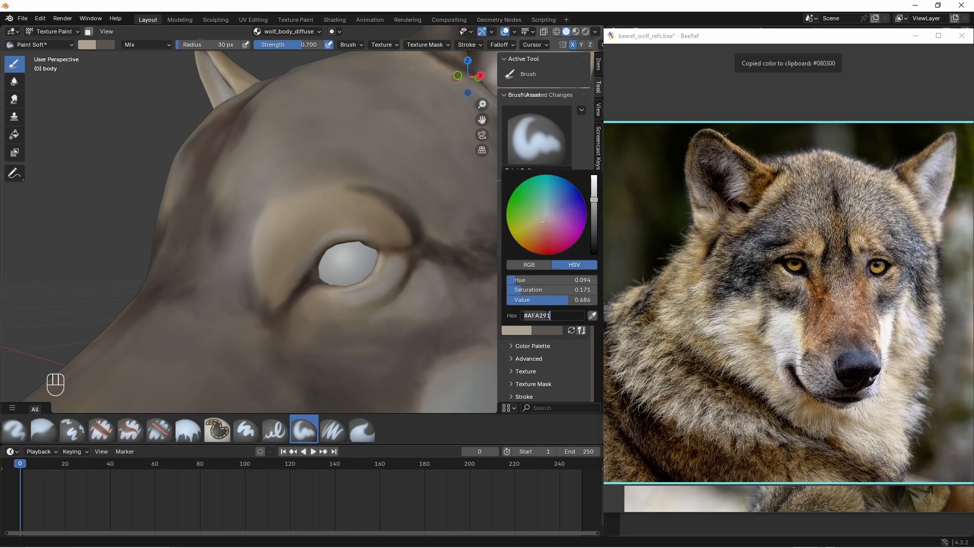
key(ctrl+v)
key(Return)
- Try brush radius 20 px and strength 0.500, then darken the inner edge of the brow patch at 10 px and 0.700
double_click(218, 45)
text(20)
key(Return)
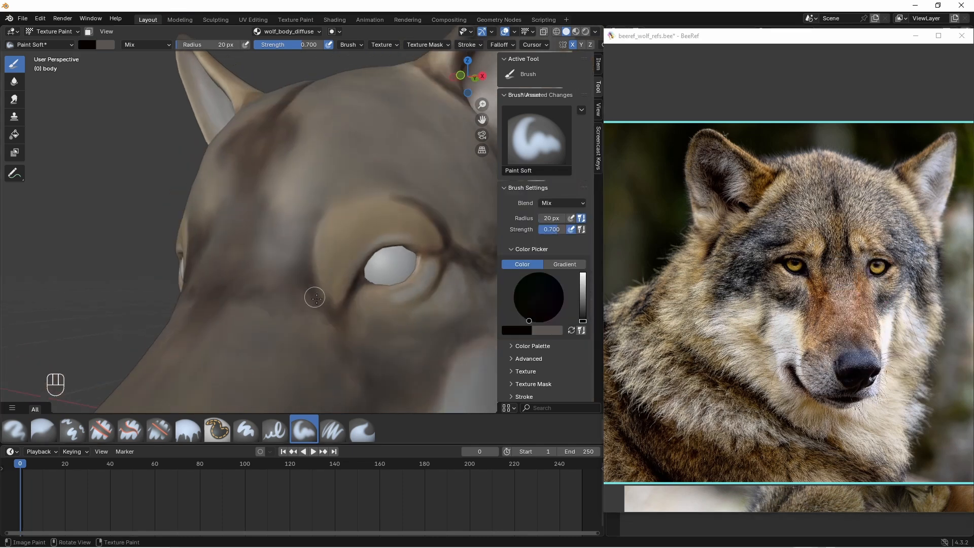
double_click(302, 45)
text(.5)
key(Return)
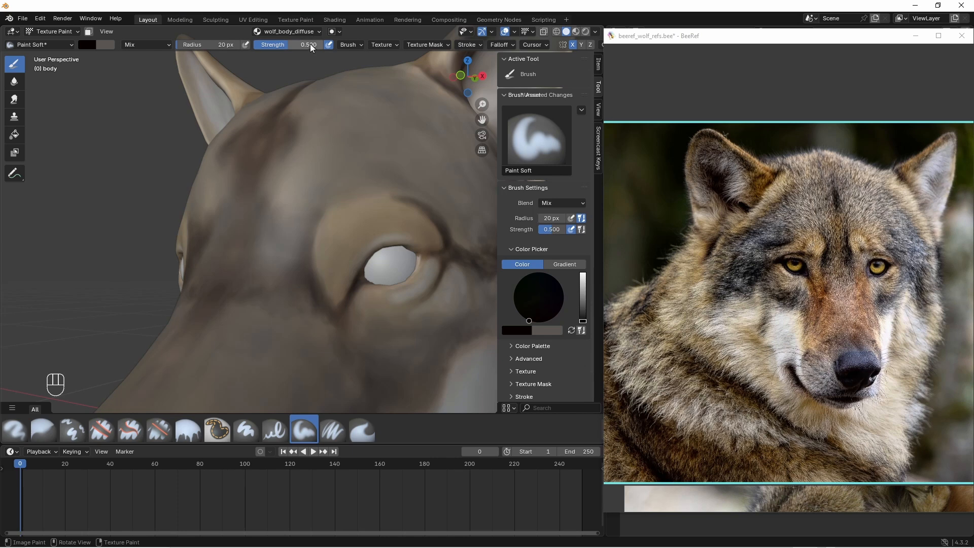
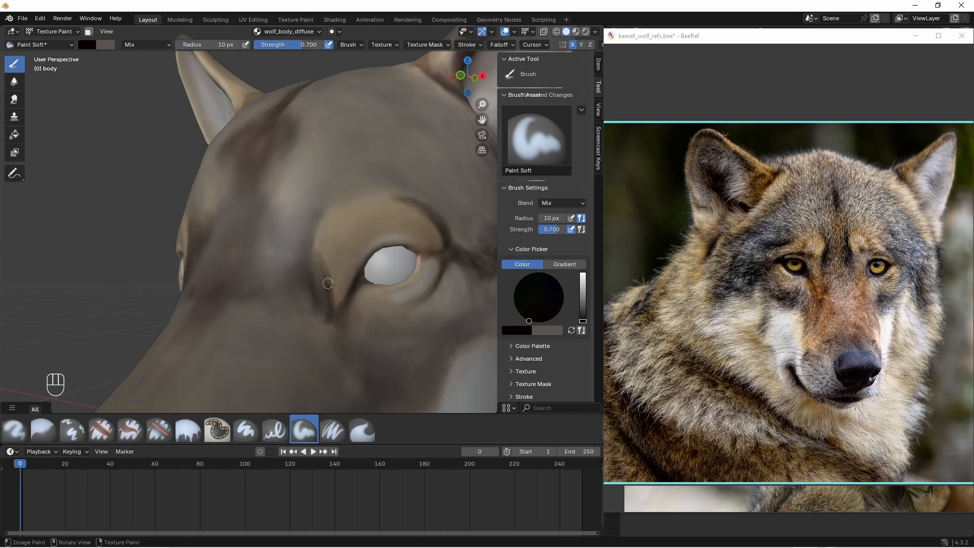
mouse_move(328, 284)
mouse_down()
mouse_move(325, 239)
mouse_move(322, 284)
mouse_up()
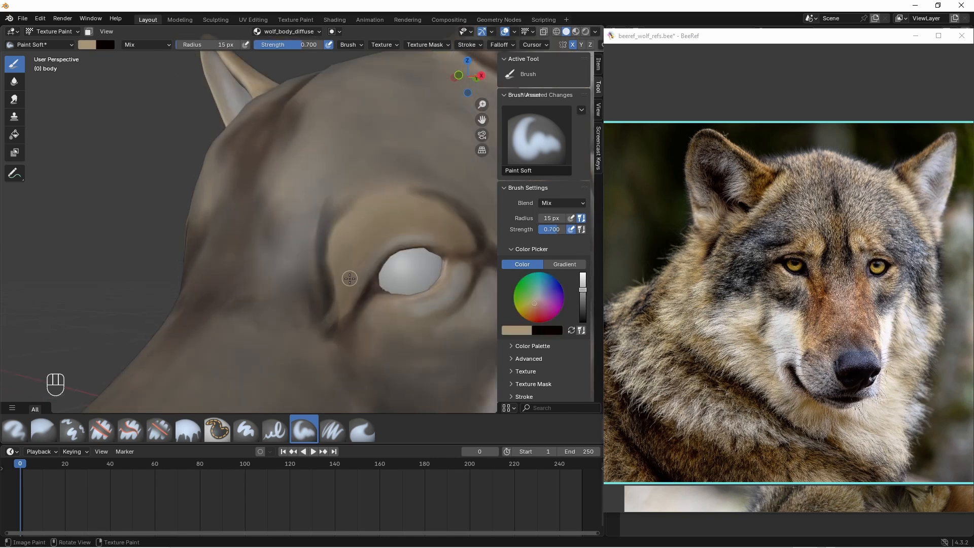
- Swap back to black and paint a soft dark marking below the inner eye corner, with radius 20 px and strength 0.500
key(x)
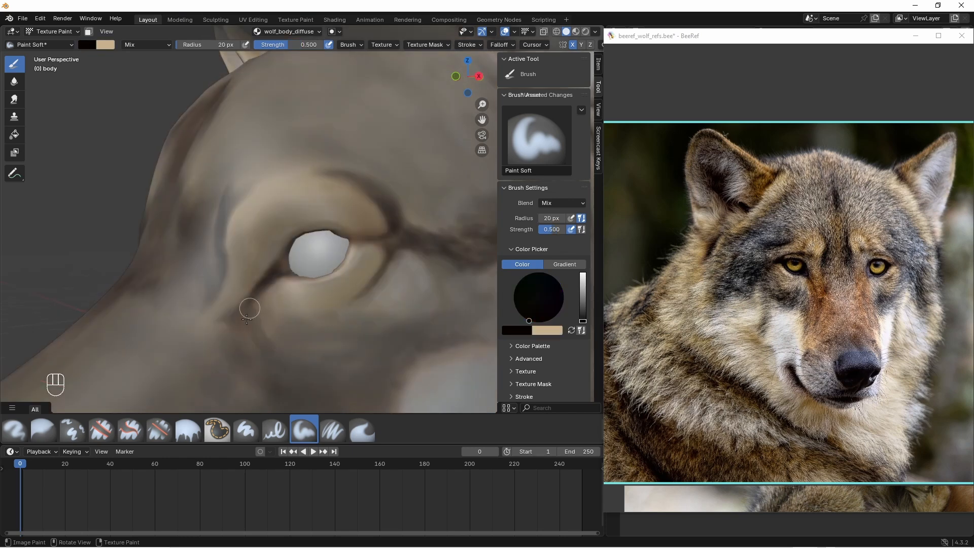
mouse_move(248, 306)
mouse_down()
mouse_move(239, 327)
mouse_move(324, 353)
mouse_up()
key(shift)
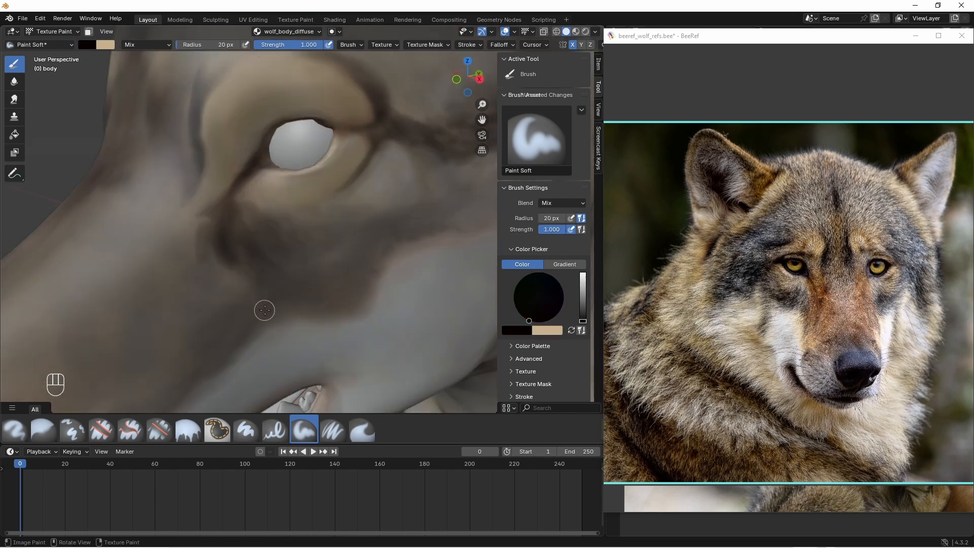
- Switch to BeeRef and mirror the wolf portrait horizontally to match the side of the face being painted
mouse_move(699, 323)
middle_down()
mouse_move(818, 323)
mouse_move(706, 311)
middle_up()
key(h)
key(shift)
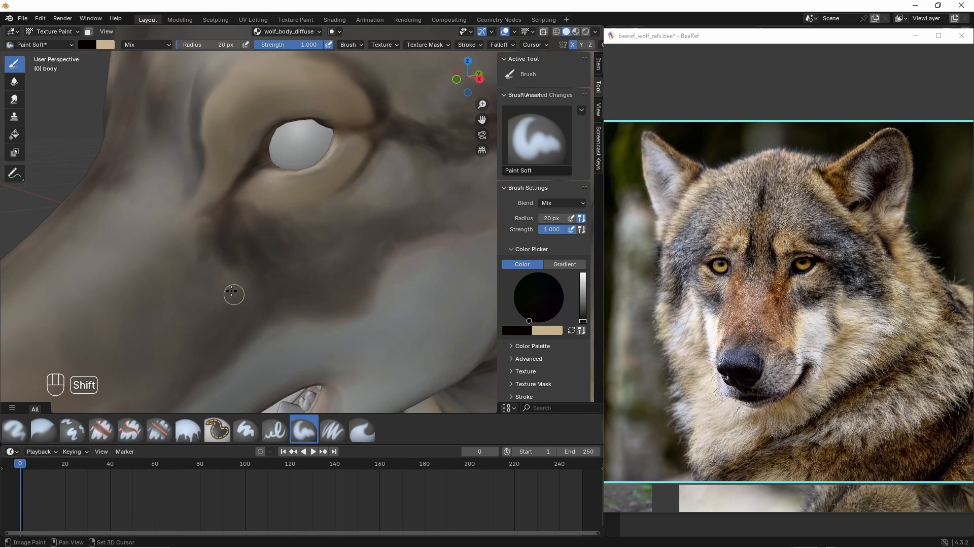
- Back in Blender, set strength to 0.7 and radius to 10 px, and paint short dark fur strokes beneath the eye
click(285, 44)
text(0.7)
key(Return)
click(213, 44)
text(10)
key(Return)
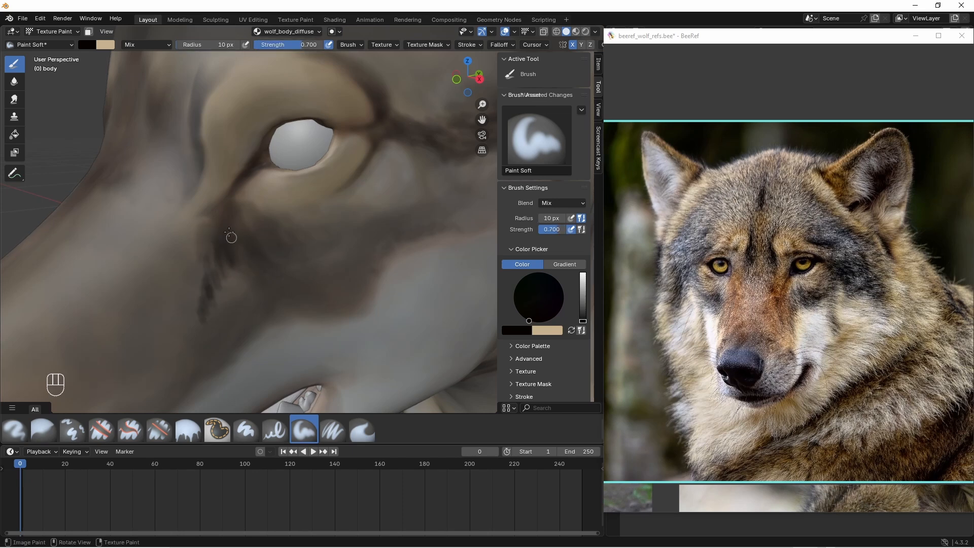
drag(327, 222, 316, 240)
drag(364, 220, 333, 240)
key(ctrl+z)
mouse_move(380, 205)
mouse_down()
mouse_move(358, 223)
mouse_move(346, 217)
mouse_up()
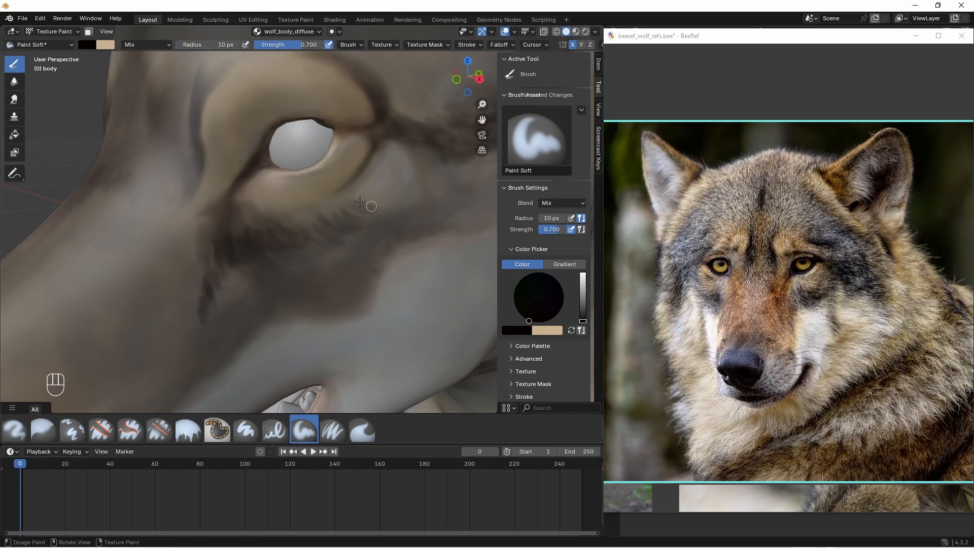
- Continue the short dark fur strokes around the lower lid up towards the outer eye corner
drag(402, 177, 361, 206)
drag(405, 147, 372, 195)
drag(383, 195, 355, 210)
drag(375, 165, 357, 191)
drag(363, 197, 341, 218)
- Soften the dark fur strokes under the eye with the smoothing radius set to 30 px
key(shift)
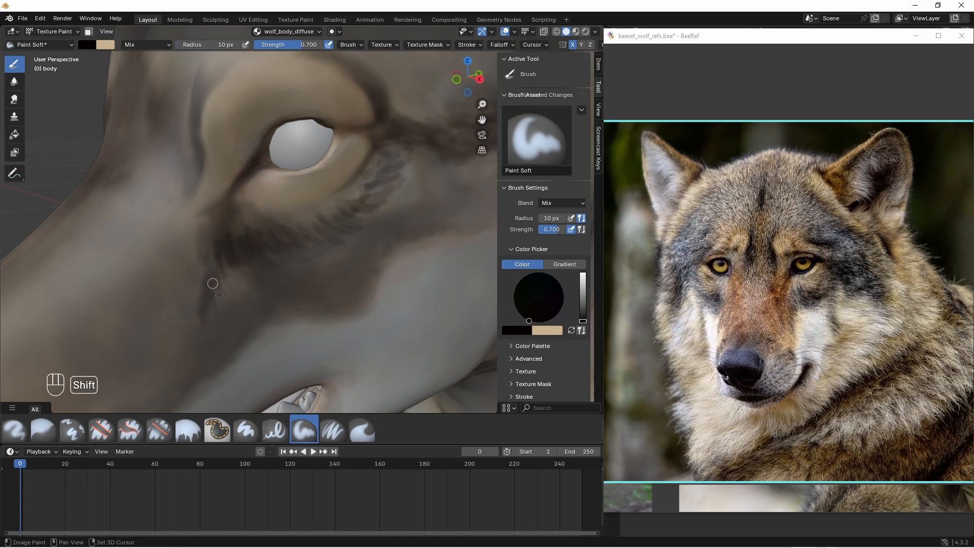
click(214, 45)
text(30)
key(Return)
key(shift)
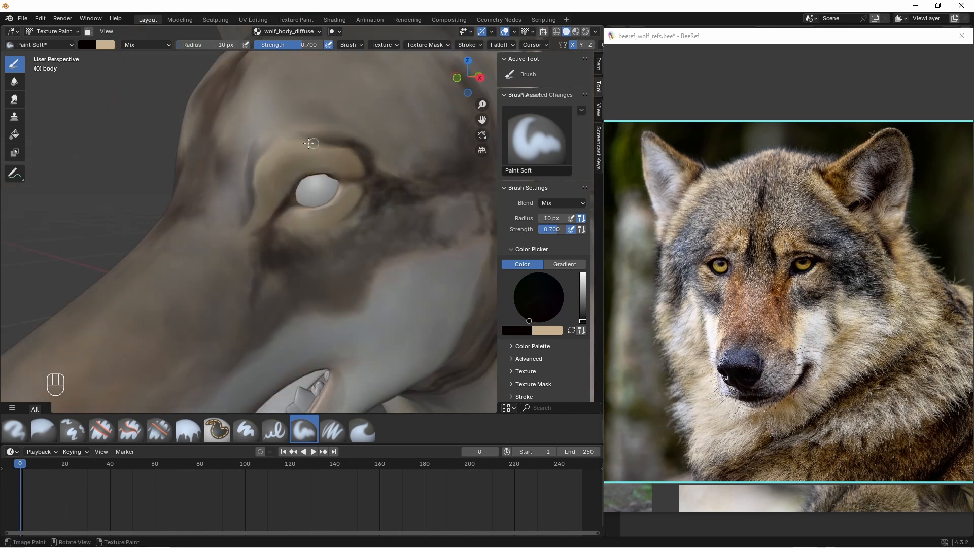
- Paint dark fur strokes above the eye and up across the forehead towards the ear with the 10 px brush at 0.7 strength
drag(352, 147, 358, 147)
key(shift)
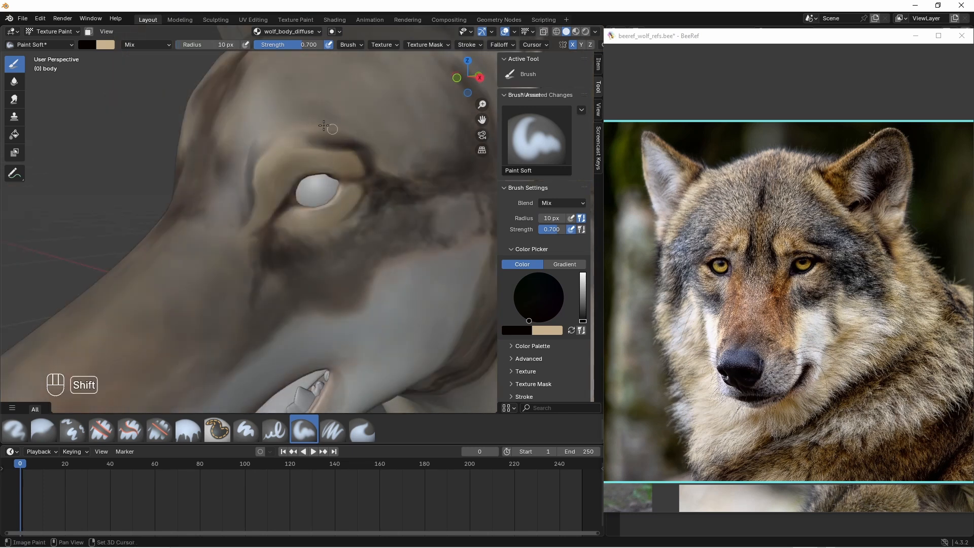
middle_drag(323, 125, 387, 167)
drag(353, 191, 388, 216)
middle_drag(303, 160, 315, 163)
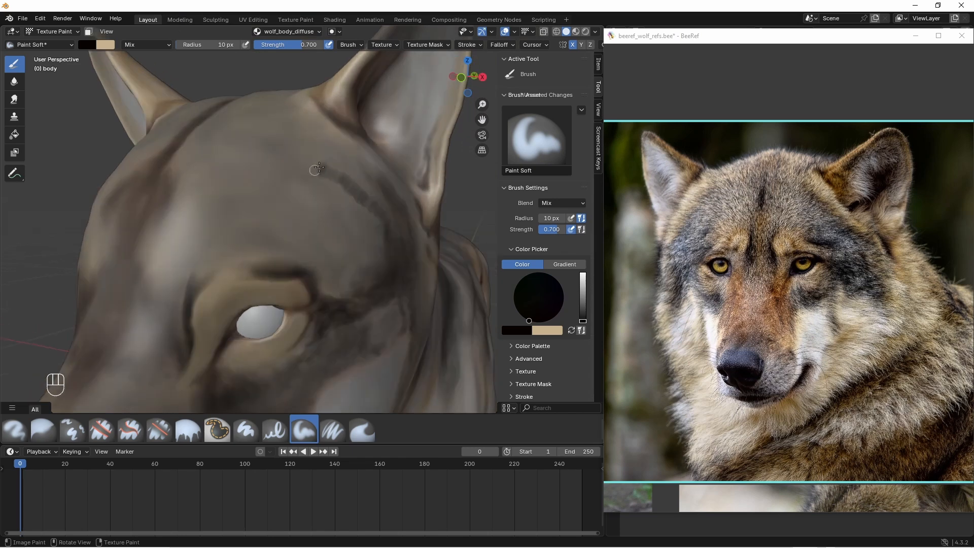
drag(312, 164, 304, 150)
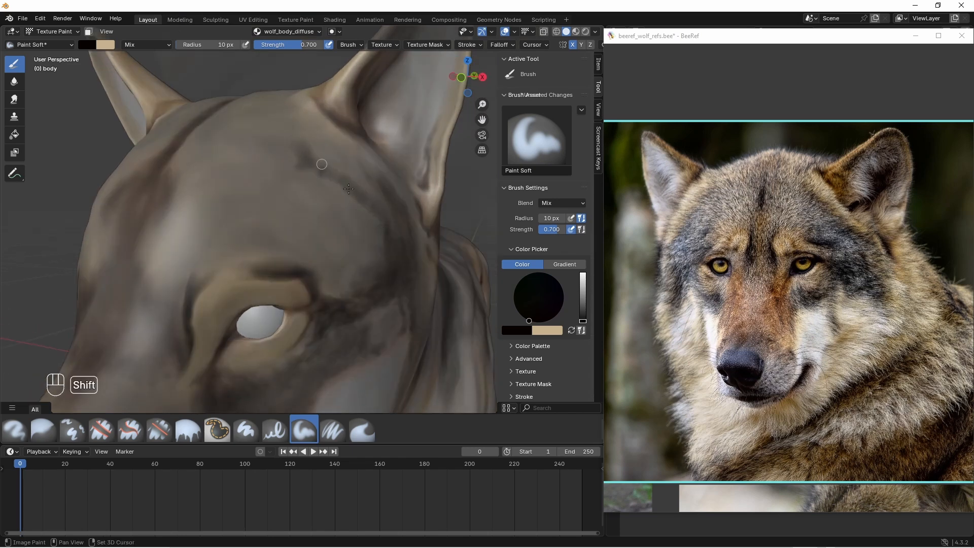
middle_drag(348, 188, 327, 209)
drag(287, 124, 416, 217)
- Set the brush strength to 1, swap to the pale cream colour and highlight the lower eyelid near the outer corner
drag(310, 46, 335, 47)
key(shift+x)
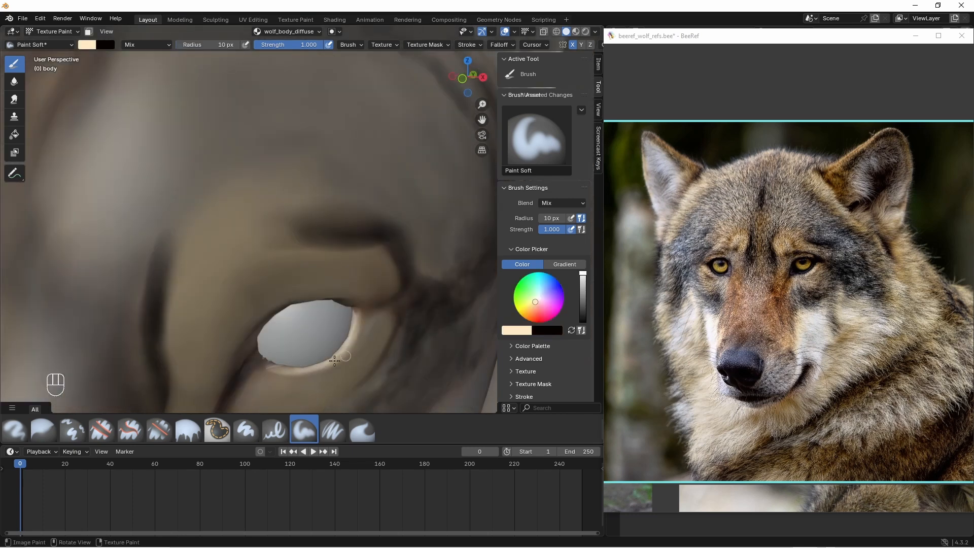
drag(364, 338, 306, 380)
scroll(309, 330, down, 3)
middle_drag(284, 243, 292, 230)
- Set the brush radius to 20 px and brighten the fur patch around the eye with the cream colour
click(216, 45)
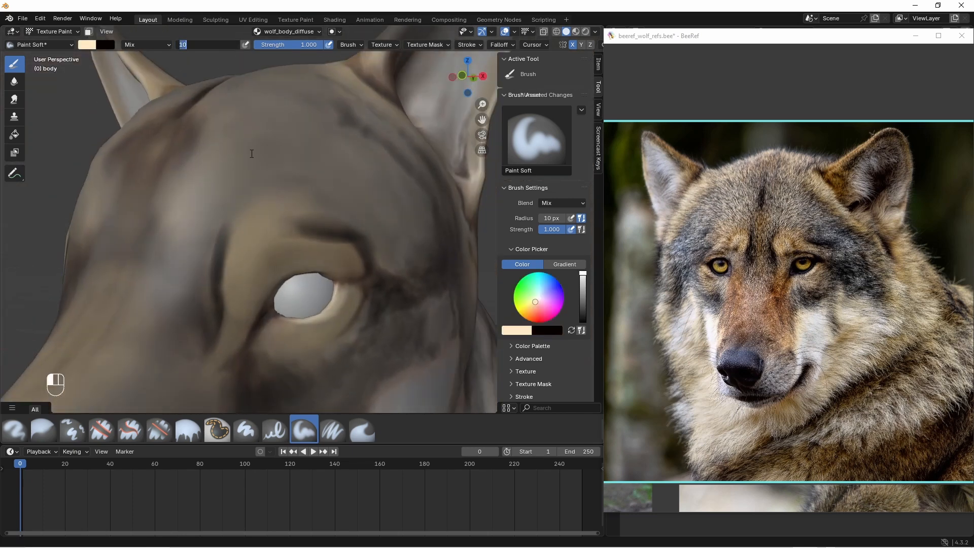
text(20)
key(Return)
mouse_move(253, 284)
middle_down()
mouse_move(253, 270)
mouse_move(336, 292)
middle_up()
drag(303, 252, 367, 266)
mouse_move(355, 279)
ctrl+middle_down()
mouse_move(320, 348)
mouse_move(313, 386)
ctrl+middle_up()
mouse_move(307, 278)
middle_down()
mouse_move(337, 279)
mouse_move(329, 273)
middle_up()
ctrl+middle_drag(300, 350, 345, 300)
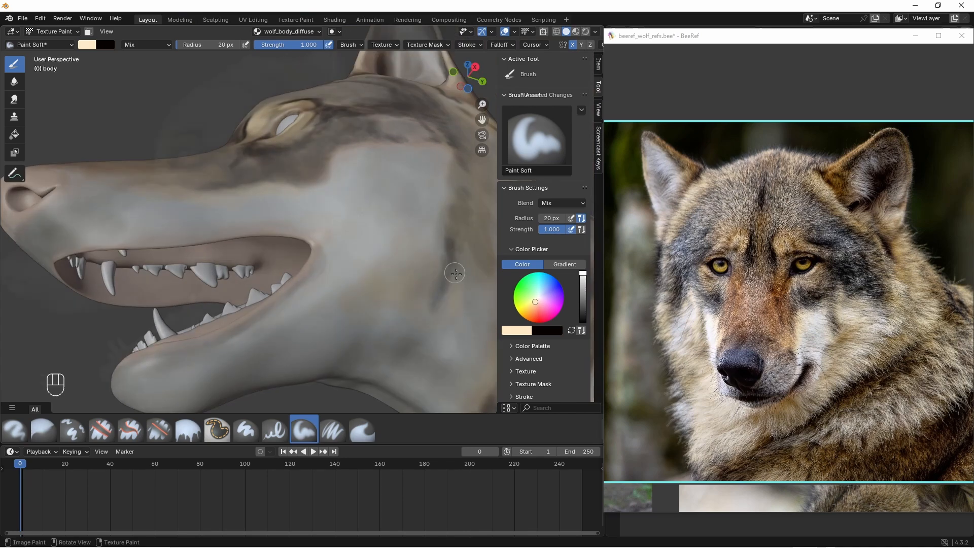
- Paint pale yellow fur on the back of the ear with the 20 px brush and undo the last stroke
scroll(260, 56, down, 3)
key(shift)
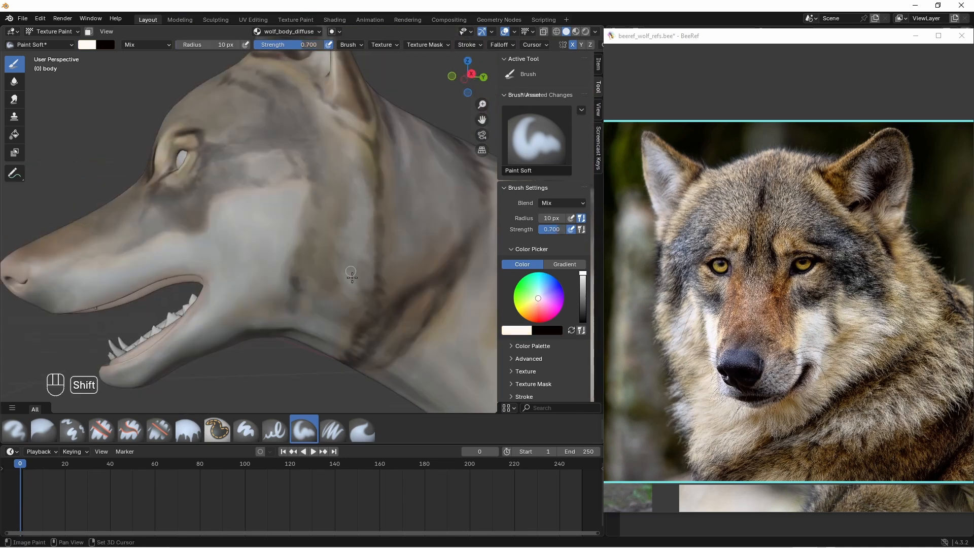
middle_drag(361, 276, 401, 286)
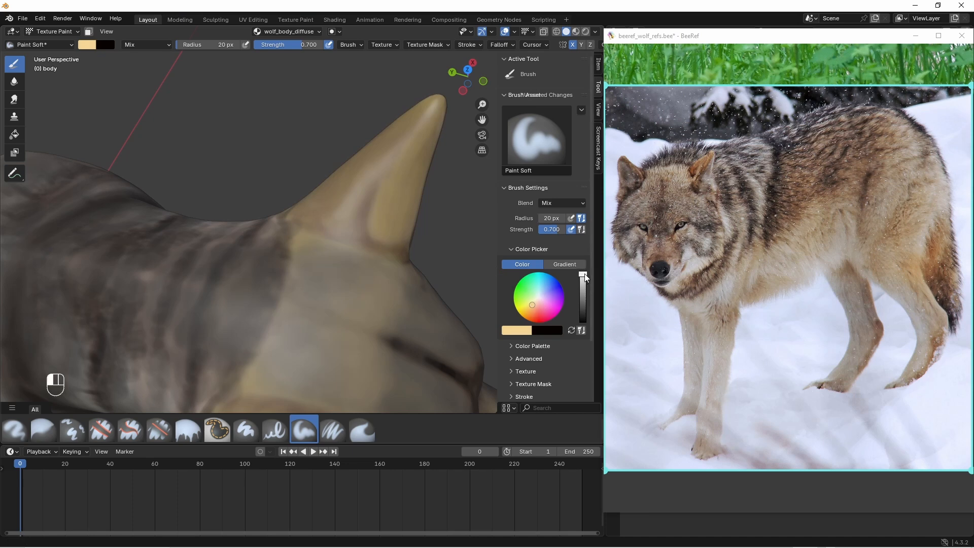
middle_drag(388, 228, 353, 178)
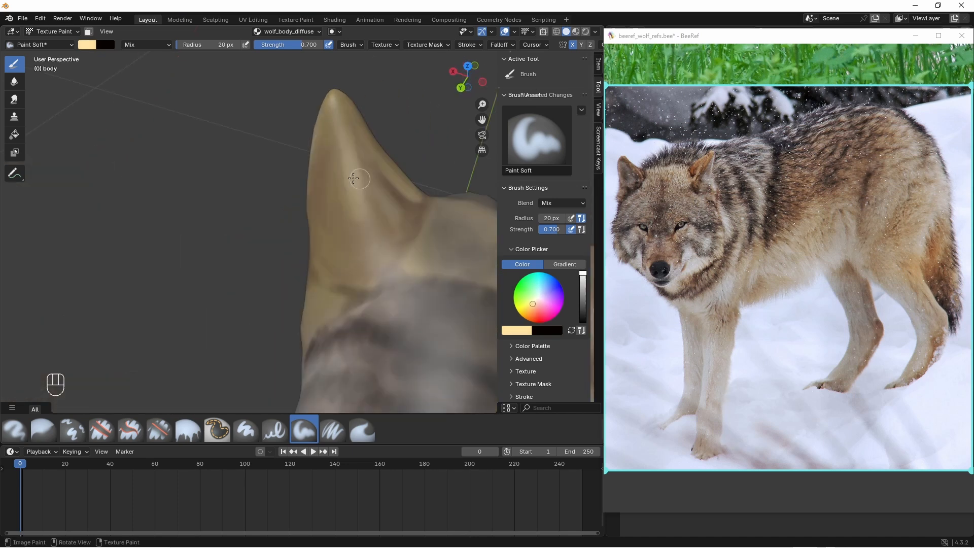
drag(342, 155, 355, 255)
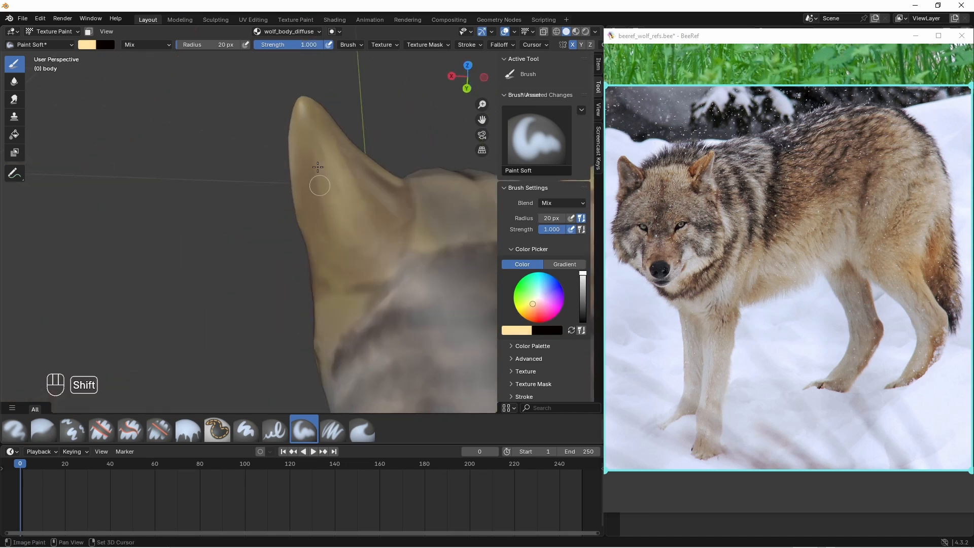
shift+middle_drag(320, 184, 319, 148)
middle_drag(366, 177, 342, 170)
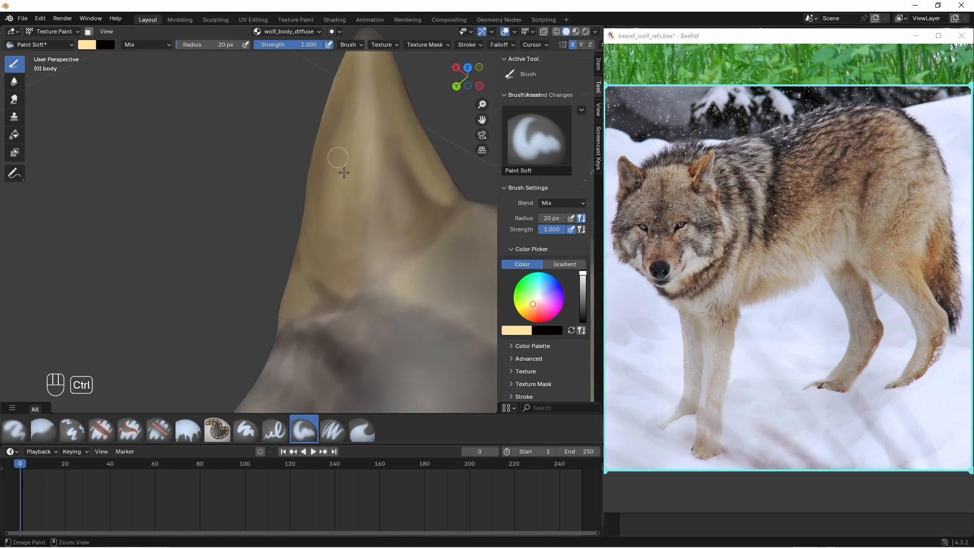
key(ctrl+z)
middle_drag(344, 224, 298, 233)
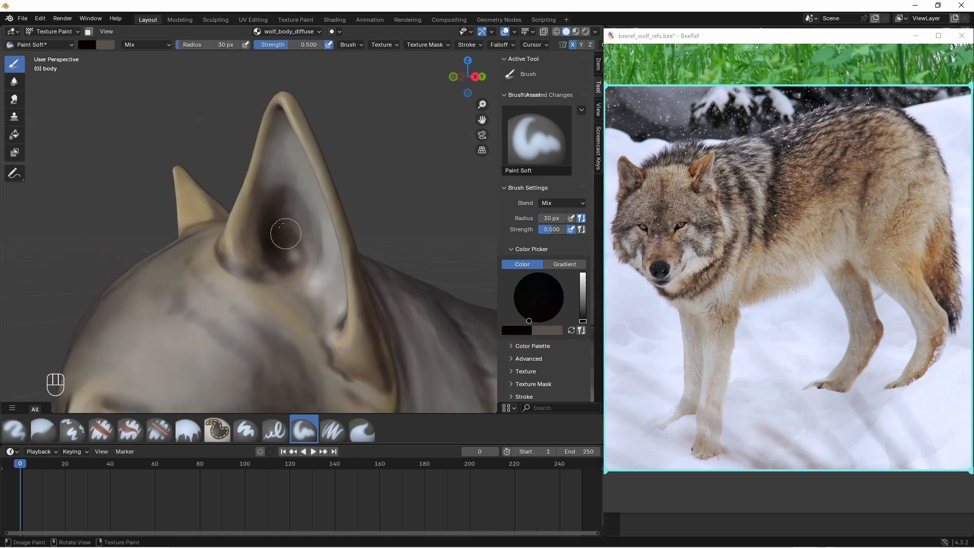
- Darken the hollow inside the ear with black strokes at 30 px radius and 0.5 strength
mouse_move(286, 233)
mouse_down()
mouse_move(284, 245)
mouse_move(289, 229)
mouse_up()
middle_drag(289, 228, 300, 223)
drag(285, 209, 308, 213)
drag(293, 270, 303, 233)
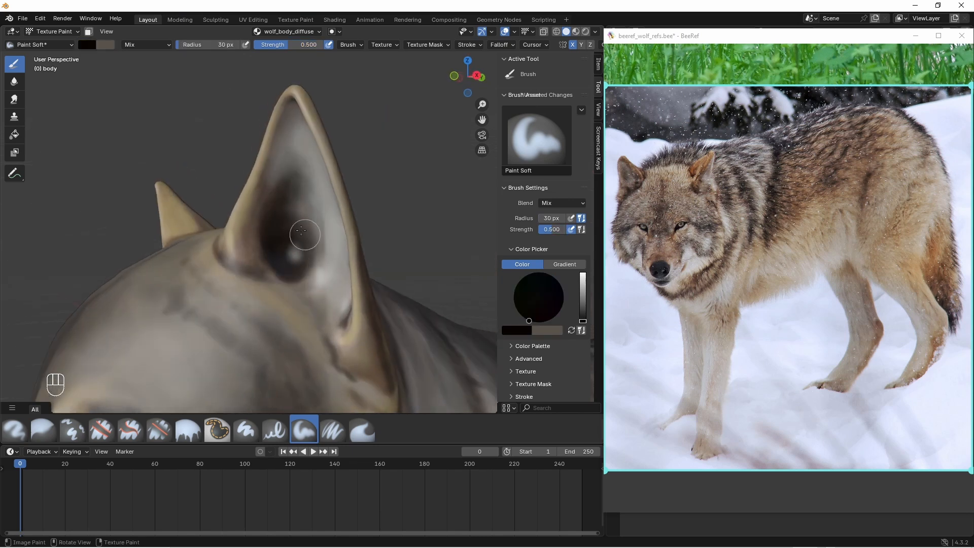
mouse_move(301, 231)
middle_down()
mouse_move(323, 161)
mouse_move(311, 170)
middle_up()
- Set the brush radius to 20 px and extend the dark shading through the inner ear towards its tip and base
double_click(222, 46)
text(20)
key(Return)
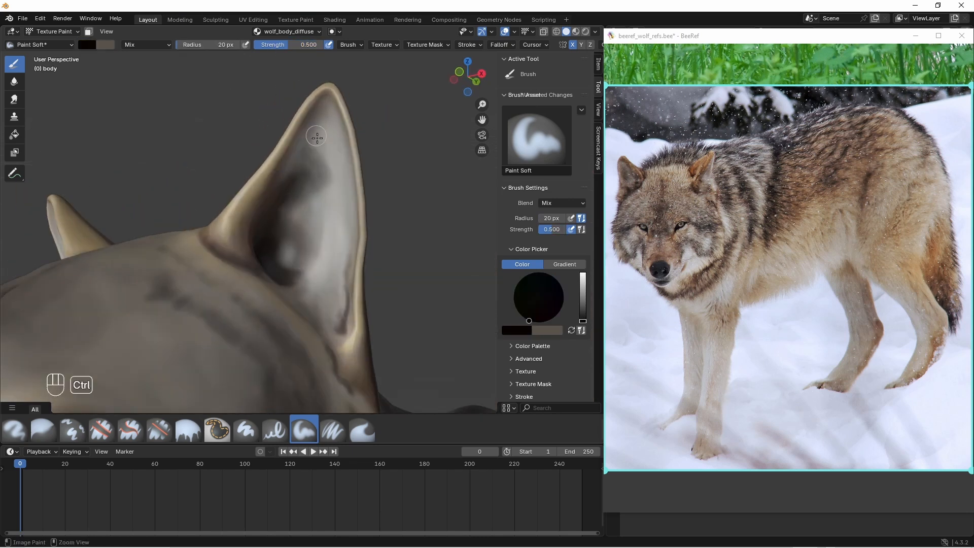
ctrl+drag(315, 137, 325, 148)
middle_drag(306, 211, 276, 213)
mouse_move(282, 206)
mouse_down()
mouse_move(313, 211)
mouse_move(321, 236)
mouse_up()
middle_drag(306, 203, 333, 192)
drag(324, 170, 327, 238)
drag(285, 247, 292, 270)
mouse_move(300, 248)
middle_down()
mouse_move(338, 239)
mouse_move(367, 254)
middle_up()
- Set the brush radius to 10 px
double_click(222, 45)
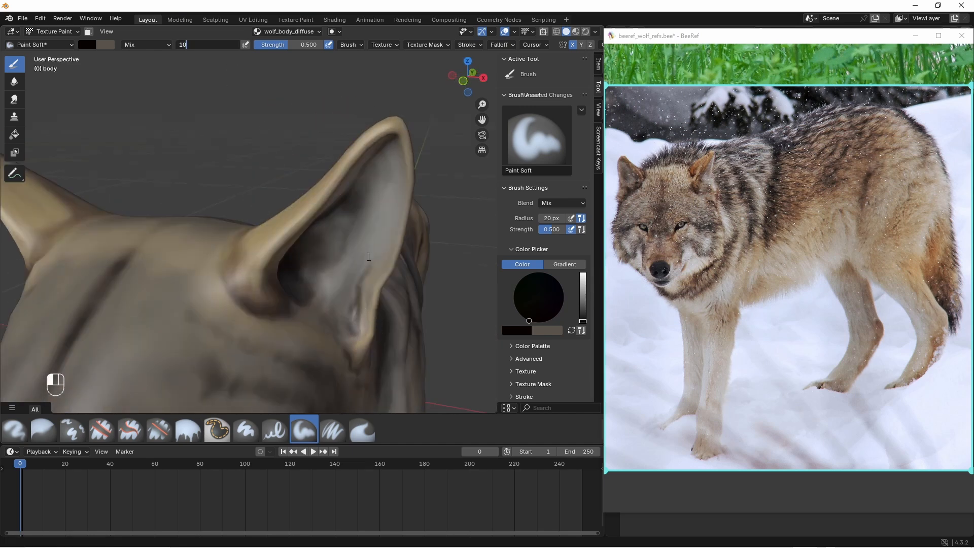
text(10)
key(Return)
mouse_move(359, 350)
ctrl+middle_down()
mouse_move(366, 300)
mouse_move(374, 310)
mouse_move(348, 368)
ctrl+middle_up()
middle_drag(359, 318, 330, 314)
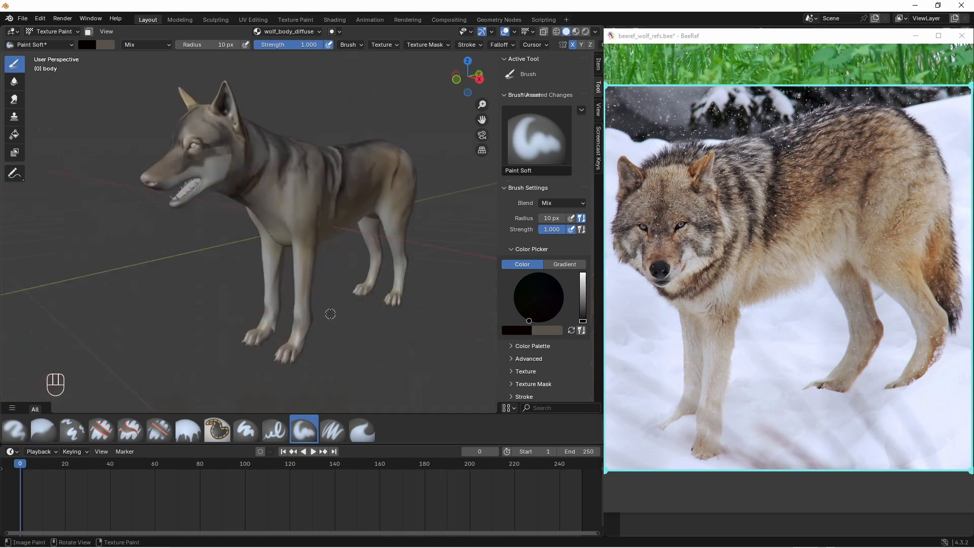
- Save the painted texture over wolf_body_diffuse.jpg from the Image Editor and return to the 3D Viewport
click(17, 32)
click(22, 82)
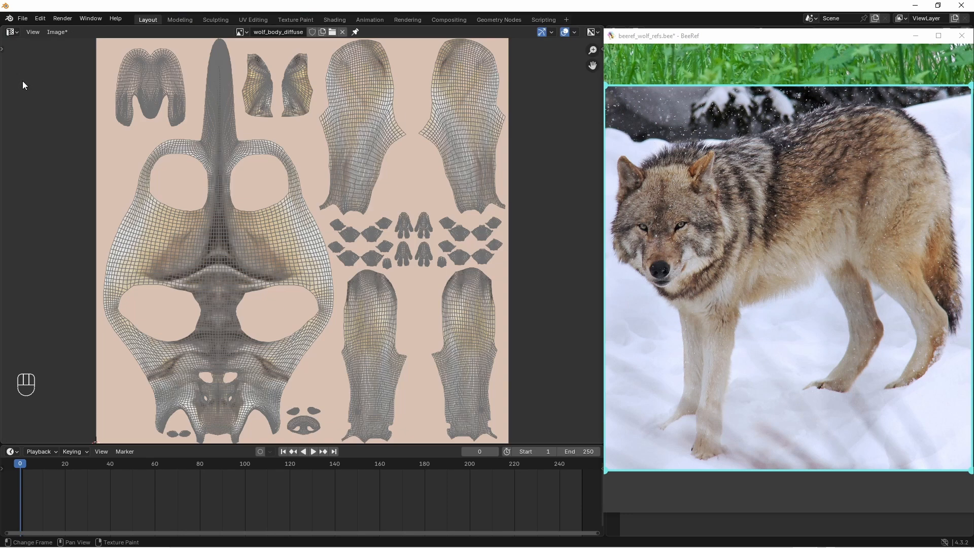
click(57, 34)
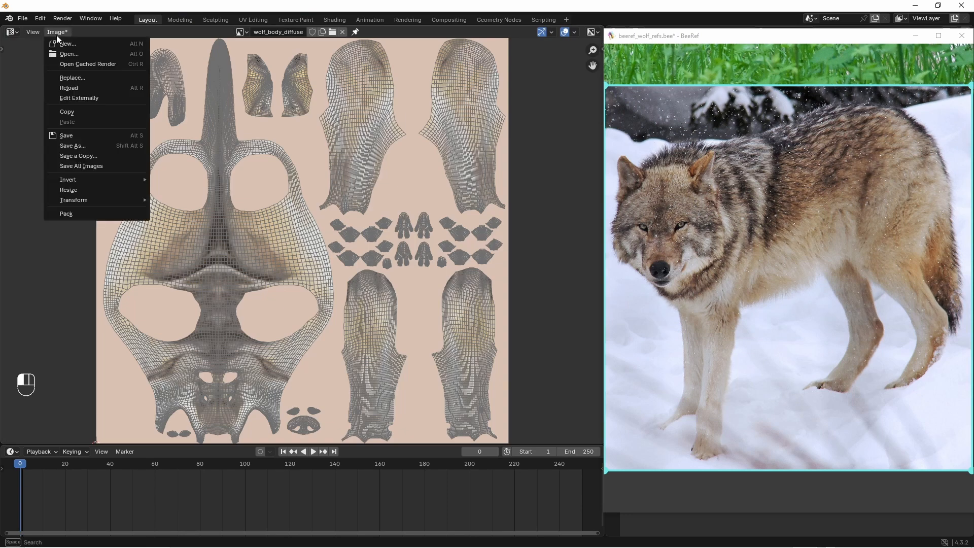
click(75, 147)
click(381, 177)
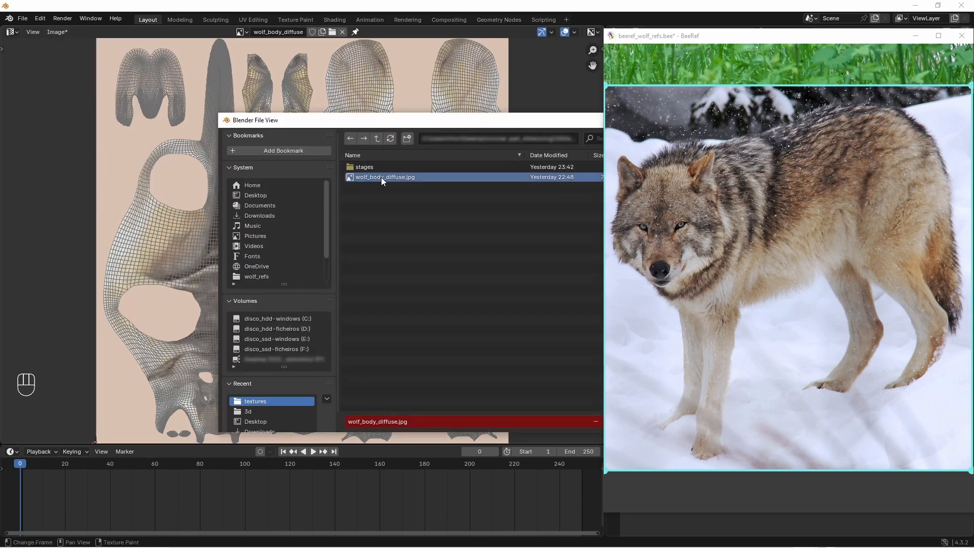
drag(480, 124, 283, 123)
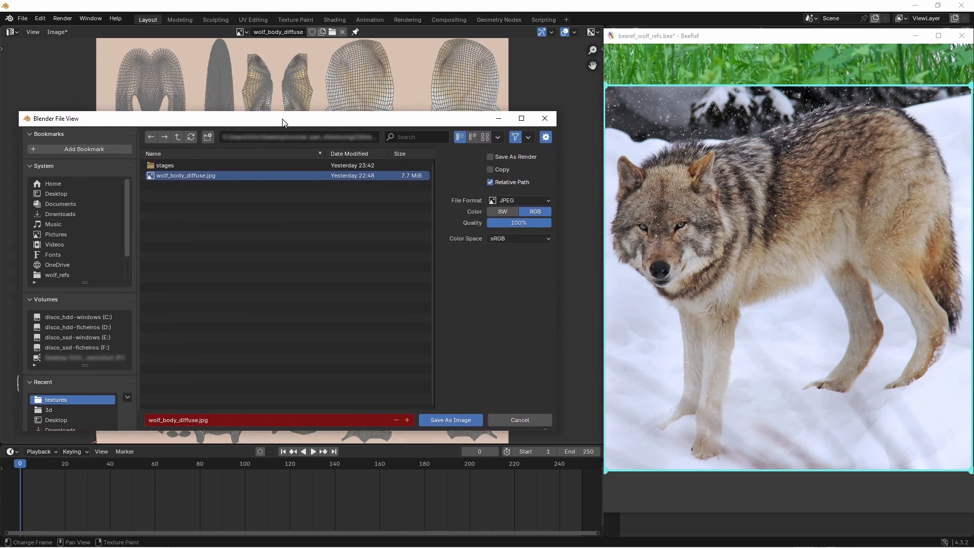
click(454, 422)
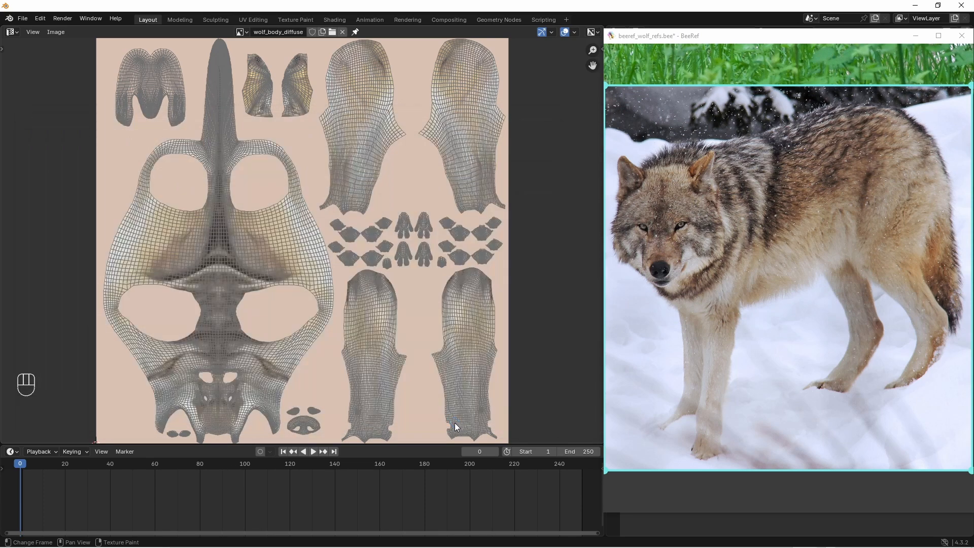
click(16, 32)
click(29, 62)
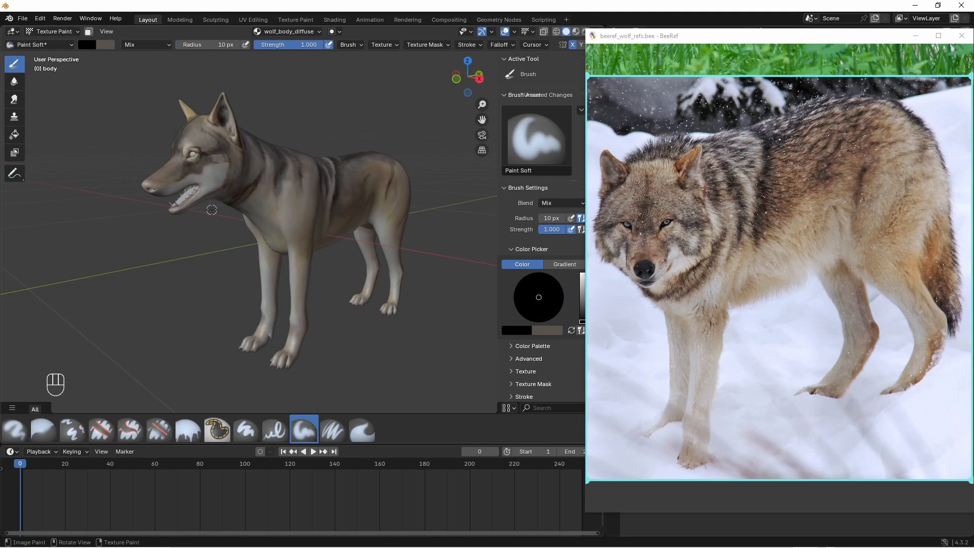
- Switch to BeeRef and examine the eye in the wolf portrait up close
click(726, 47)
scroll(736, 277, down, 8)
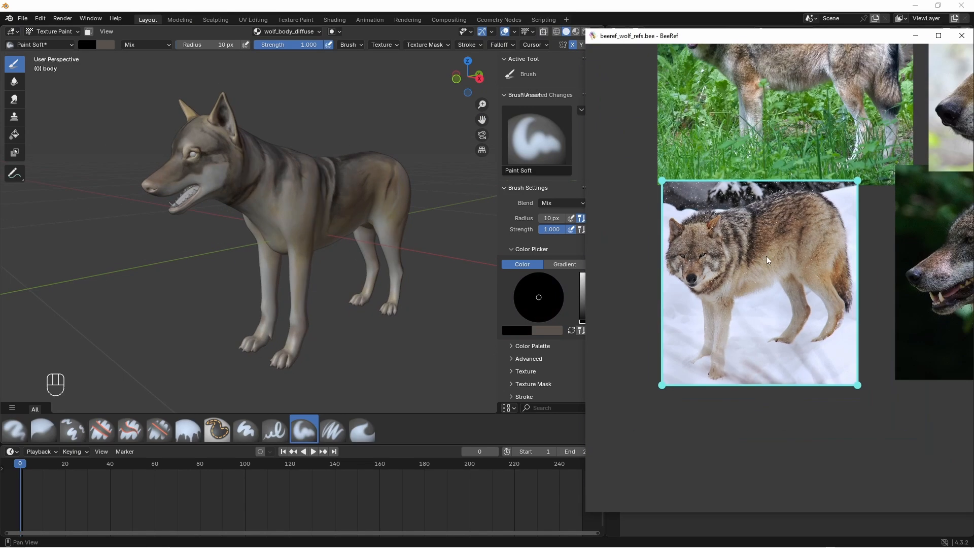
middle_drag(857, 168, 676, 356)
double_click(738, 191)
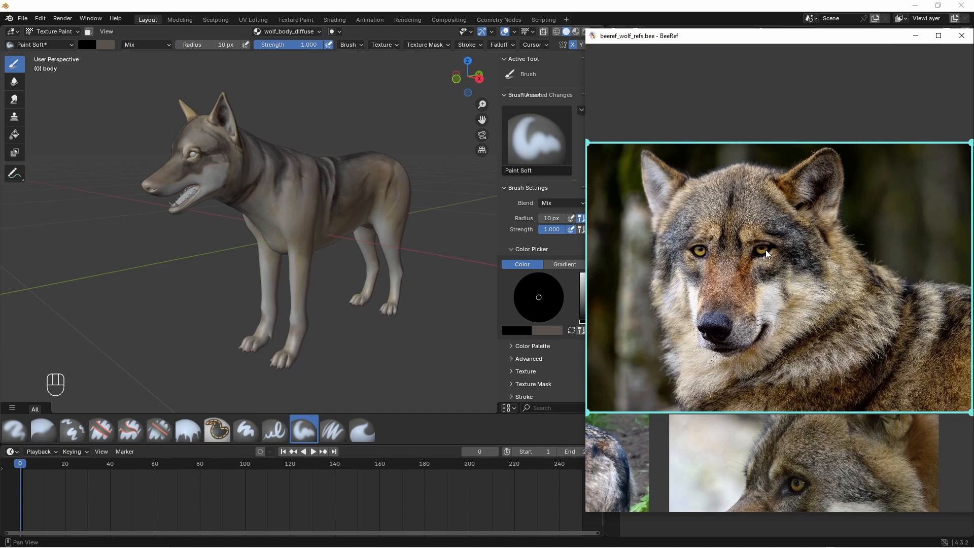
scroll(766, 250, up, 10)
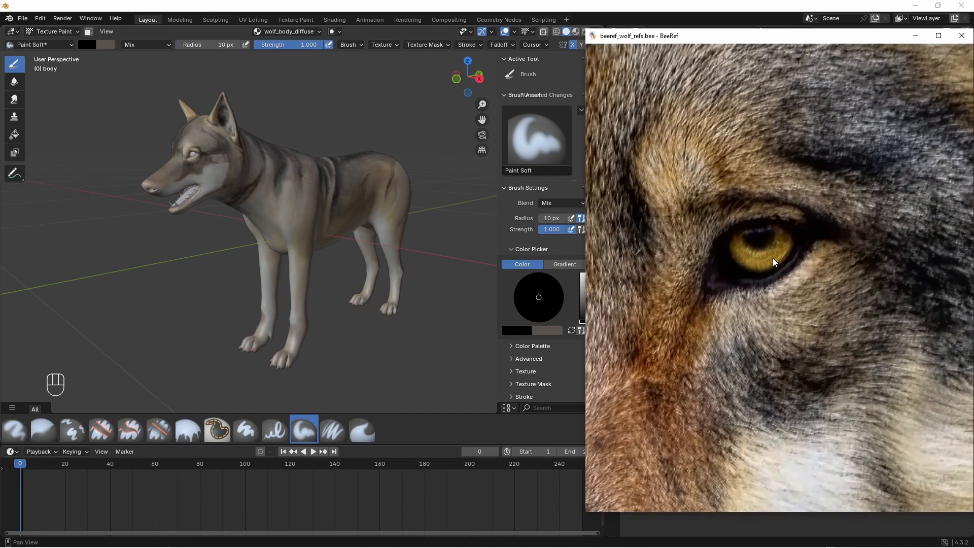
scroll(773, 259, up, 2)
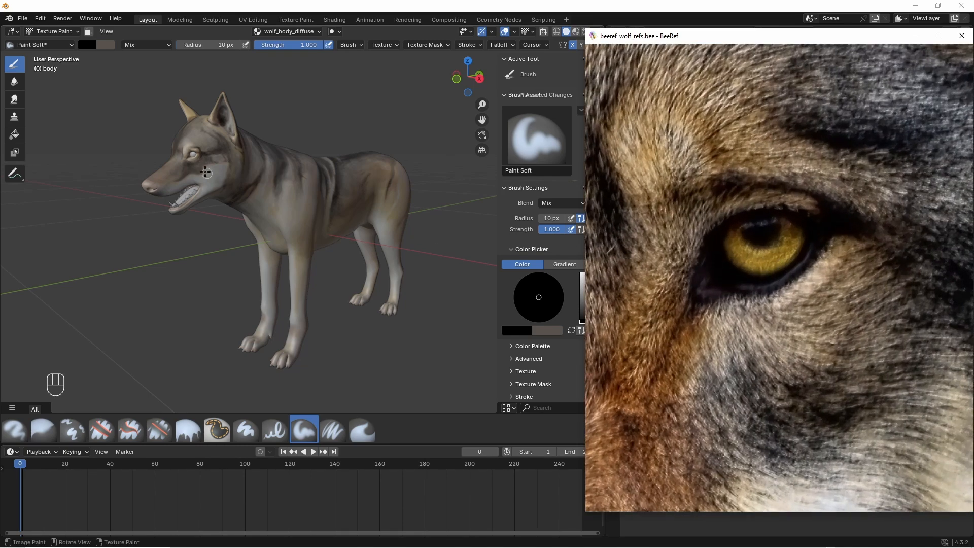
- Back in Blender, set the brush radius to 15 px and paint a black rim around the eye opening
middle_drag(205, 172, 276, 168)
scroll(194, 163, up, 5)
scroll(276, 168, up, 2)
shift+middle_drag(273, 134, 295, 198)
scroll(295, 197, up, 6)
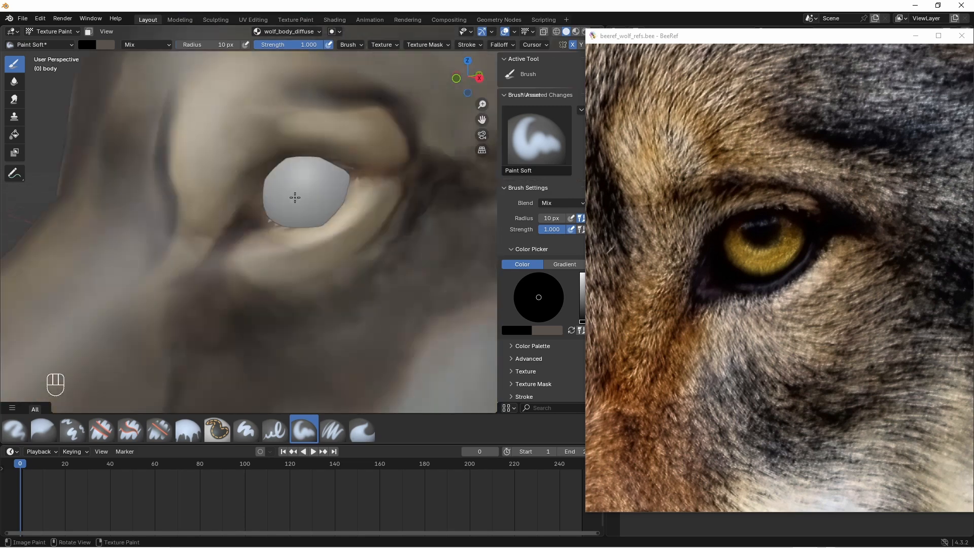
drag(222, 45, 224, 44)
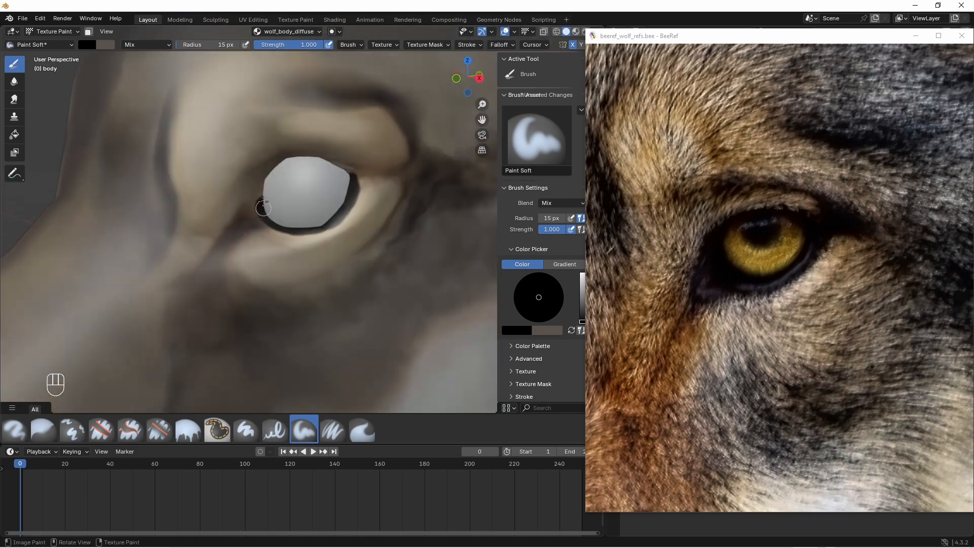
middle_drag(300, 224, 281, 154)
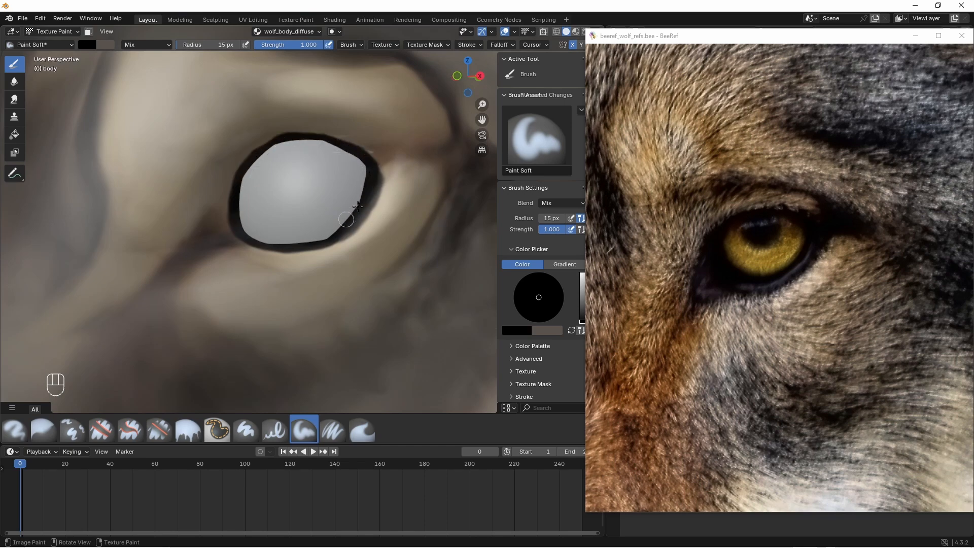
- Move the BeeRef window aside, raise the body's Multires viewport level to 4, and put the reference window back
drag(738, 41, 481, 41)
click(953, 262)
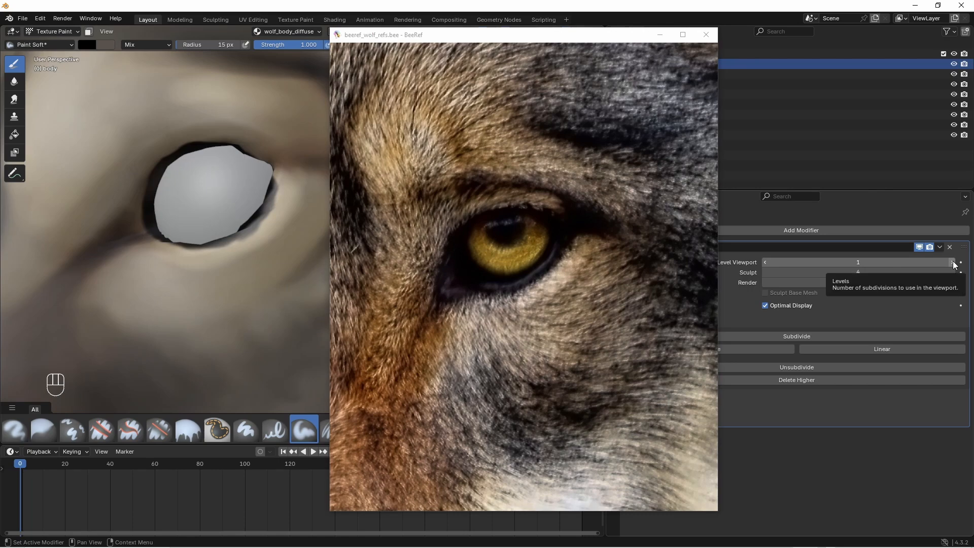
click(953, 263)
click(953, 263)
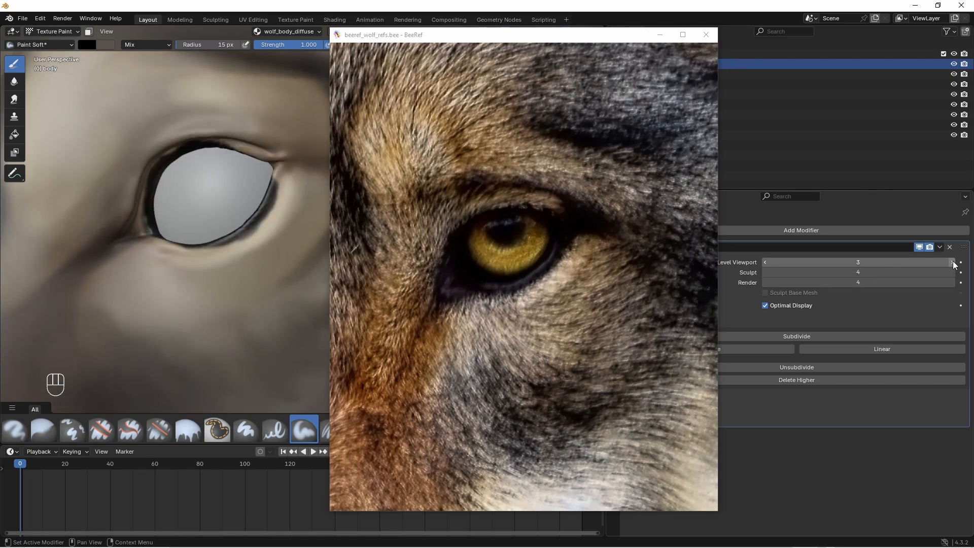
click(953, 263)
drag(506, 40, 761, 39)
- Set the brush radius to 20 px and thicken the black rim from the inner eye corner along the upper lid
scroll(352, 183, up, 3)
mouse_move(237, 178)
shift+middle_down()
mouse_move(352, 182)
mouse_move(316, 229)
mouse_move(275, 230)
shift+middle_up()
click(210, 45)
text(20)
key(Return)
drag(197, 264, 213, 202)
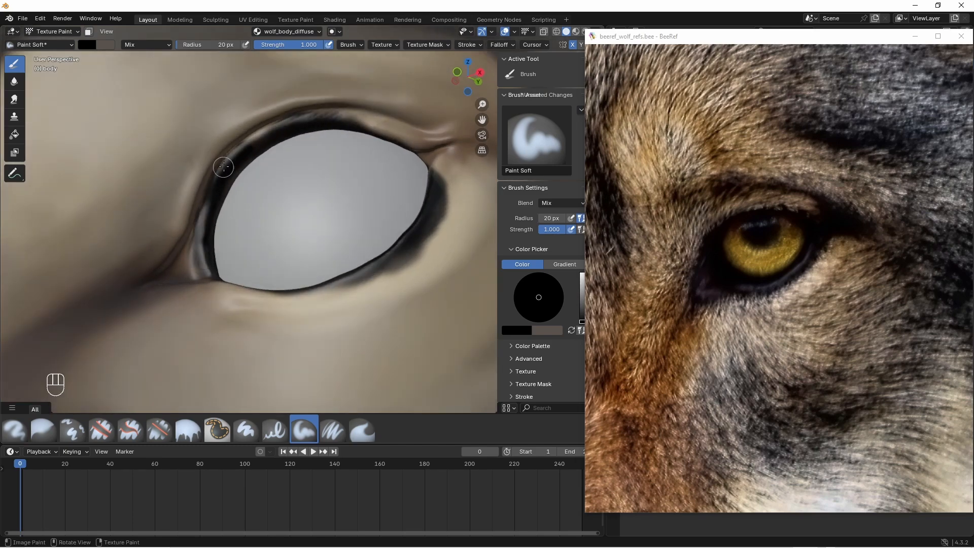
drag(224, 167, 259, 139)
- Continue the black rim around the outer eye corner and fill the remaining gaps along the upper eyelid edge
middle_drag(385, 178, 281, 264)
scroll(281, 253, up, 3)
mouse_move(255, 207)
mouse_down()
mouse_move(304, 232)
mouse_move(344, 282)
mouse_up()
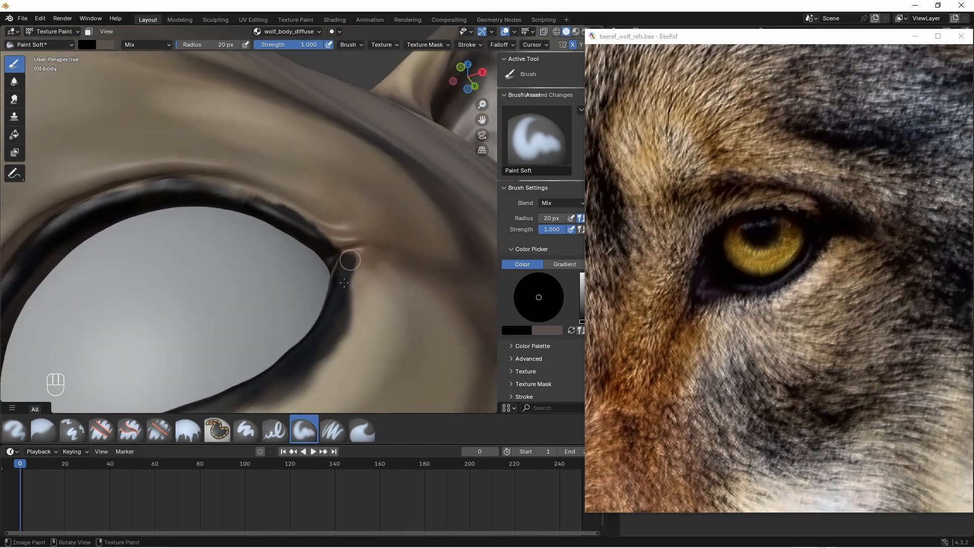
drag(337, 246, 163, 192)
middle_drag(153, 229, 255, 240)
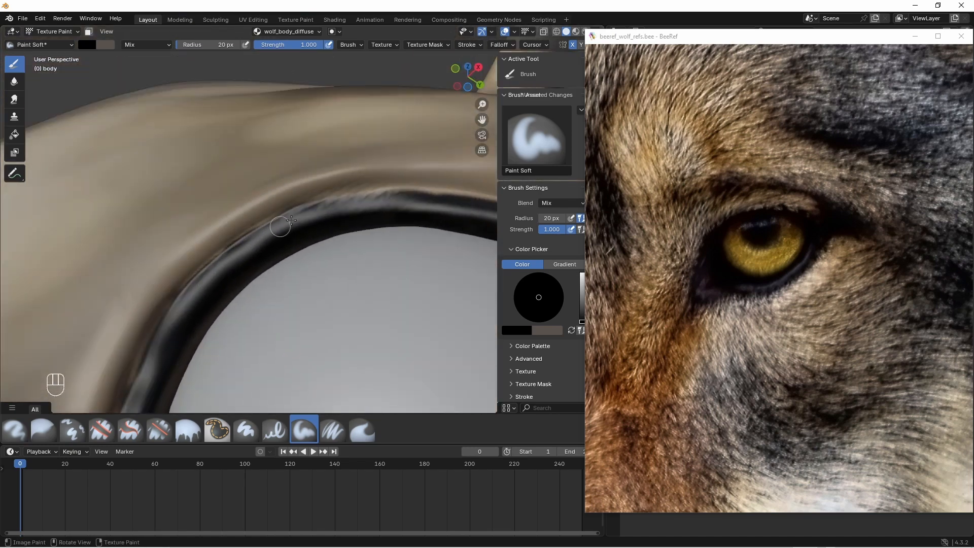
mouse_move(290, 220)
mouse_down()
mouse_move(421, 194)
mouse_move(396, 198)
mouse_up()
middle_drag(395, 197, 304, 222)
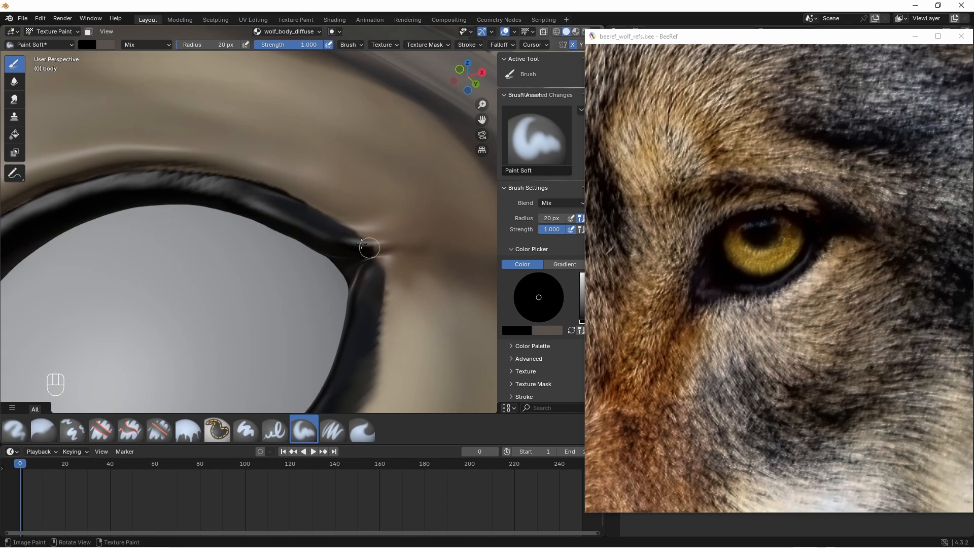
- Paint the black rim along the lower eyelid and into the inner eye corner
mouse_move(152, 324)
mouse_down()
mouse_move(192, 343)
mouse_move(290, 346)
mouse_up()
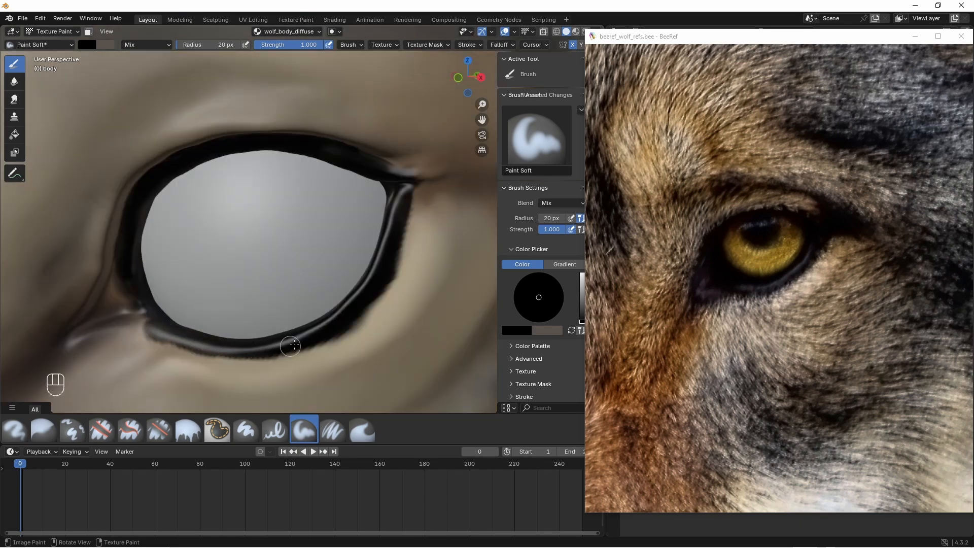
drag(150, 332, 231, 353)
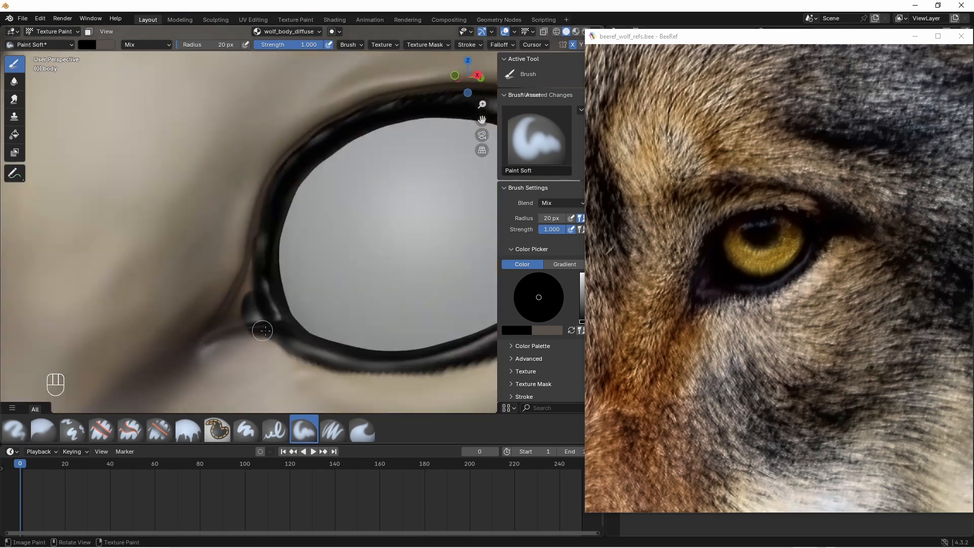
drag(277, 332, 238, 310)
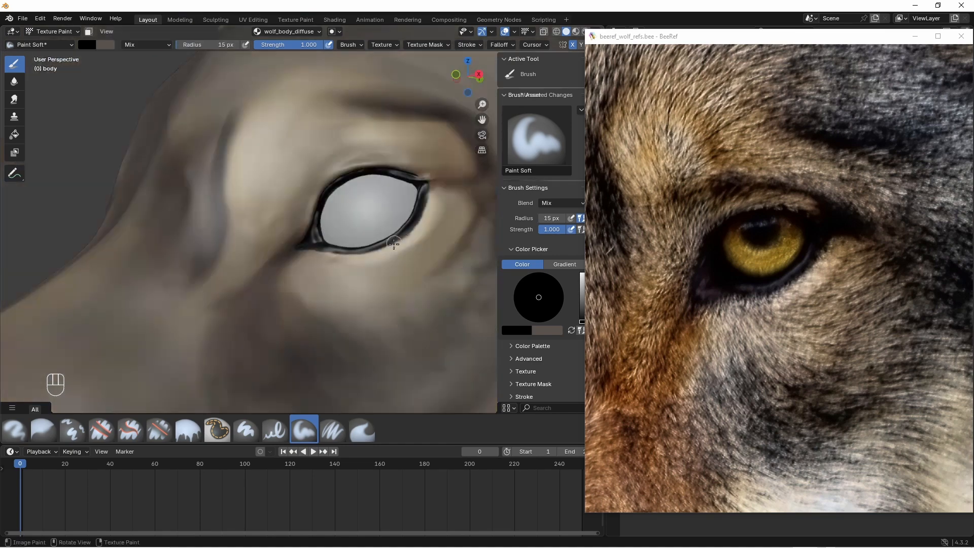
- Adjust the body's Multires viewport level and bring the wolf's nose into close view in the reference photo
drag(788, 41, 704, 40)
click(766, 263)
ctrl+middle_drag(373, 284, 372, 398)
scroll(634, 304, down, 5)
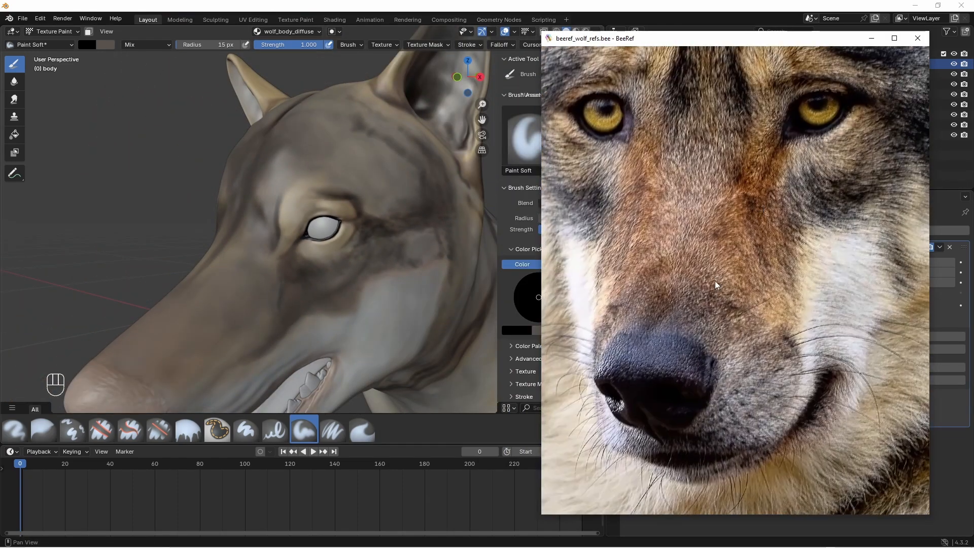
scroll(711, 304, up, 5)
- Start the black nose colour with a patch on the nose's side and set the brush radius to 50 px
middle_drag(411, 301, 300, 306)
drag(299, 307, 285, 303)
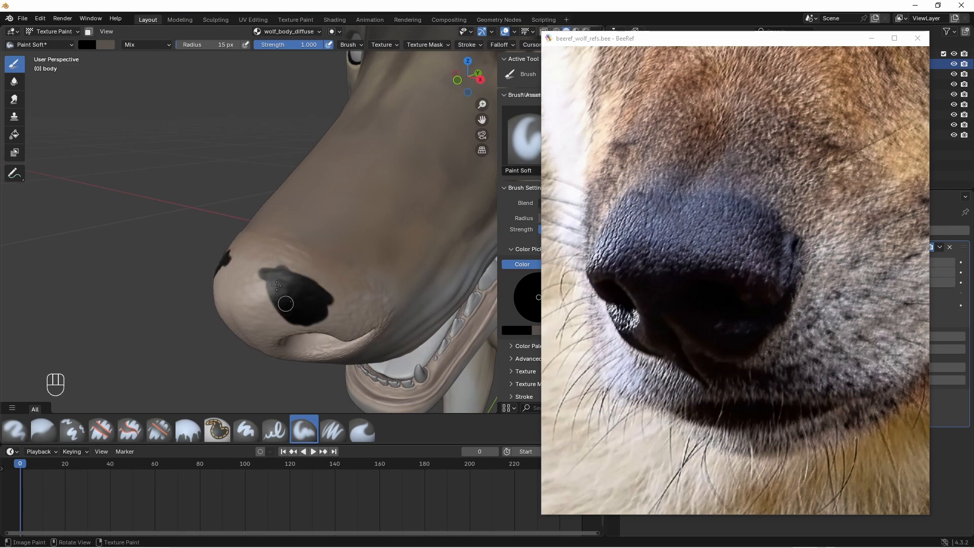
mouse_move(285, 302)
middle_down()
mouse_move(337, 303)
mouse_move(202, 46)
middle_up()
middle_drag(203, 45, 214, 44)
drag(214, 43, 219, 44)
middle_drag(264, 285, 304, 287)
drag(317, 296, 335, 307)
drag(209, 44, 223, 45)
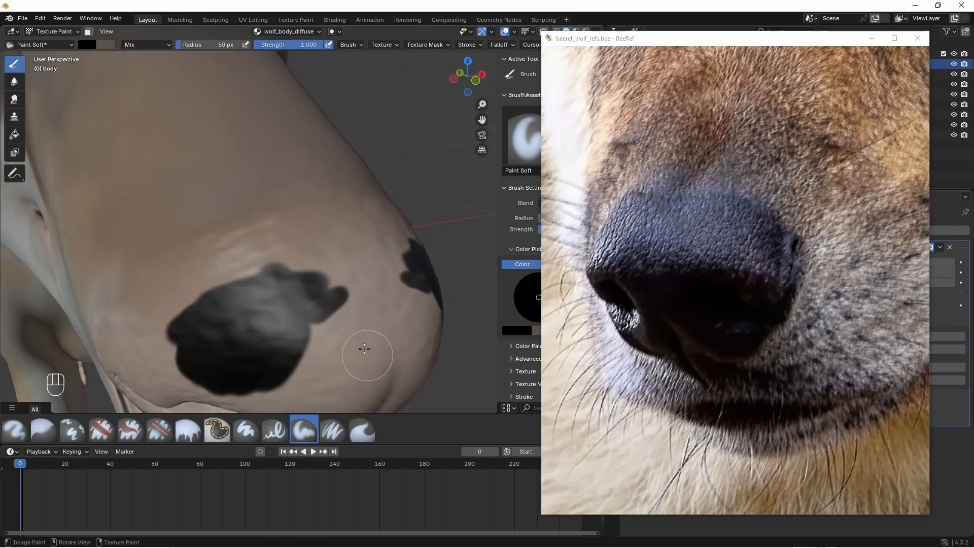
- Paint the top of the nose and the side above the nostril black, reaching into the nostril opening
mouse_move(363, 348)
mouse_down()
mouse_move(357, 279)
mouse_move(284, 254)
mouse_move(203, 305)
mouse_up()
mouse_move(203, 304)
middle_down()
mouse_move(224, 269)
mouse_move(304, 310)
middle_up()
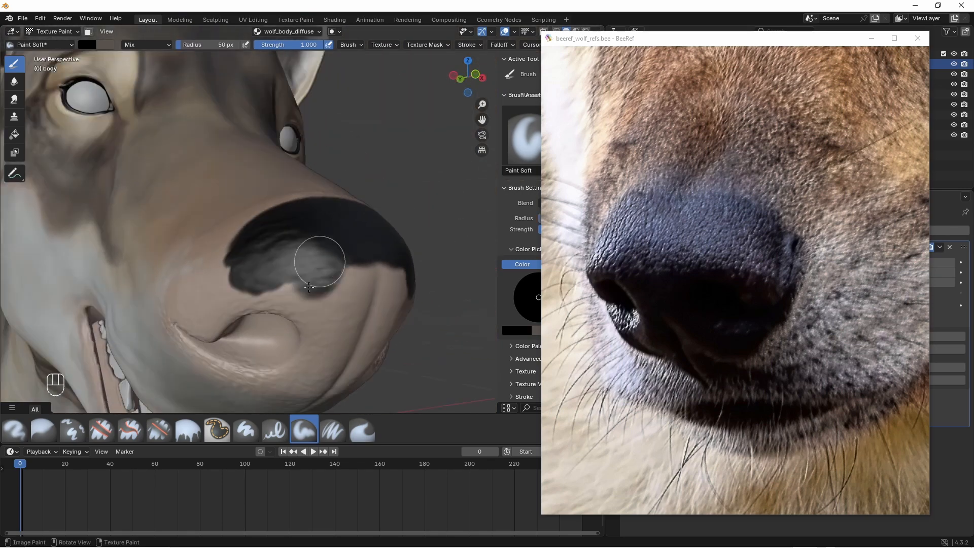
drag(320, 261, 311, 296)
middle_drag(311, 295, 350, 309)
mouse_move(283, 315)
mouse_down()
mouse_move(235, 265)
mouse_move(268, 350)
mouse_up()
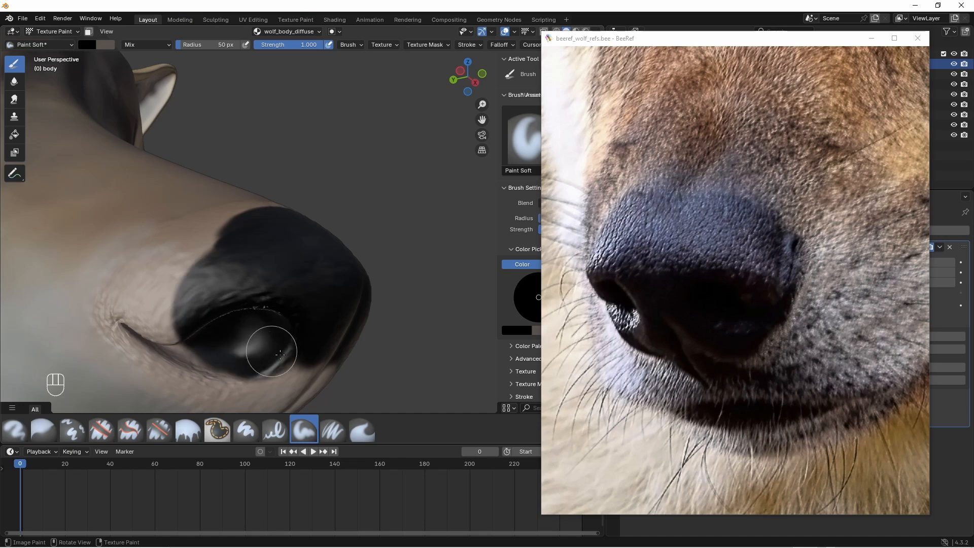
- Continue the black over the nose's front and around the nostrils, including the nostril interior
middle_drag(268, 350, 244, 330)
mouse_move(259, 311)
mouse_down()
mouse_move(221, 241)
mouse_move(163, 335)
mouse_move(210, 231)
mouse_up()
middle_drag(211, 231, 249, 203)
drag(249, 203, 166, 320)
mouse_move(166, 320)
middle_down()
mouse_move(273, 185)
mouse_move(277, 196)
middle_up()
mouse_move(289, 218)
mouse_down()
mouse_move(228, 203)
mouse_move(216, 175)
mouse_up()
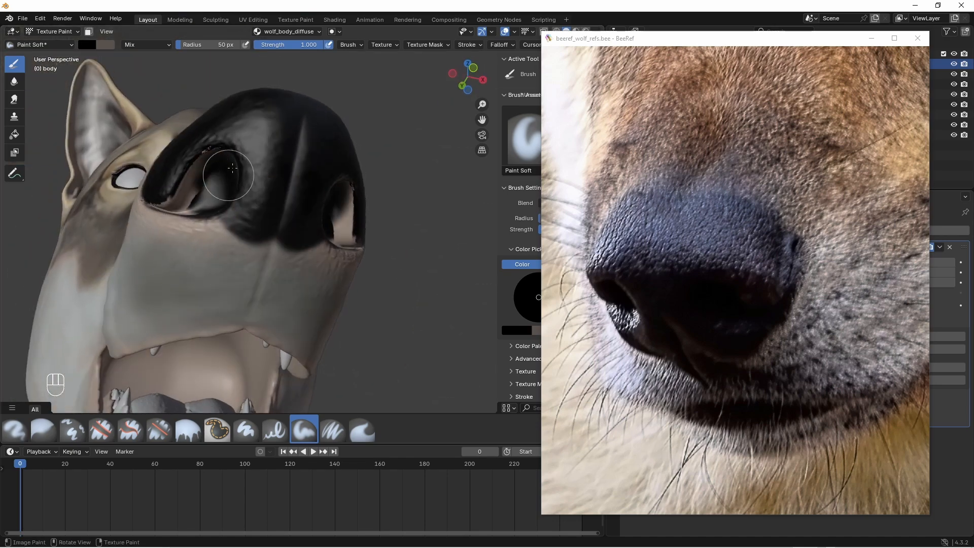
middle_drag(215, 175, 243, 178)
drag(223, 188, 218, 165)
- Set the brush radius to 10 px and paint a tapering black line from the nose down the centre of the upper lip
drag(218, 45, 214, 45)
ctrl+middle_drag(277, 216, 274, 249)
drag(230, 45, 229, 45)
middle_drag(286, 248, 257, 193)
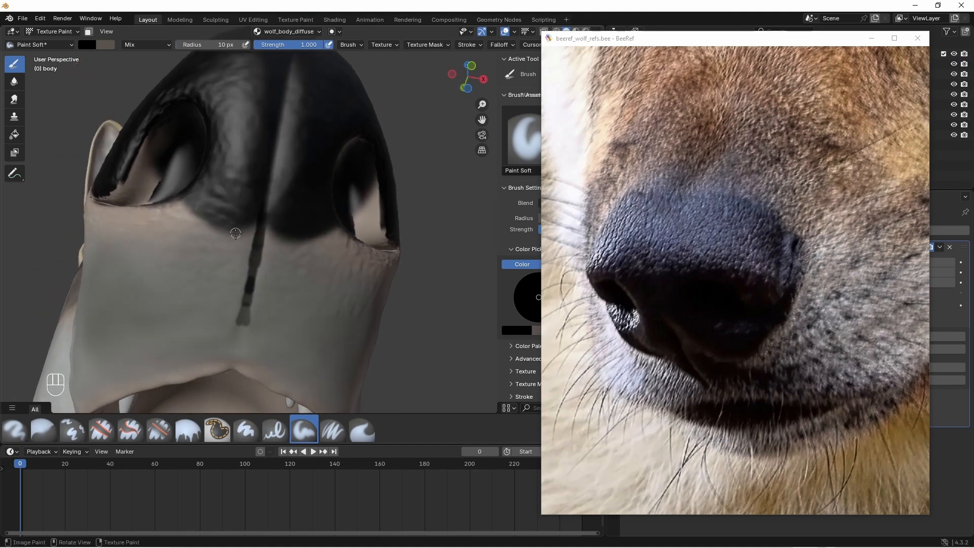
mouse_move(235, 232)
mouse_down()
mouse_move(249, 289)
mouse_move(235, 244)
mouse_up()
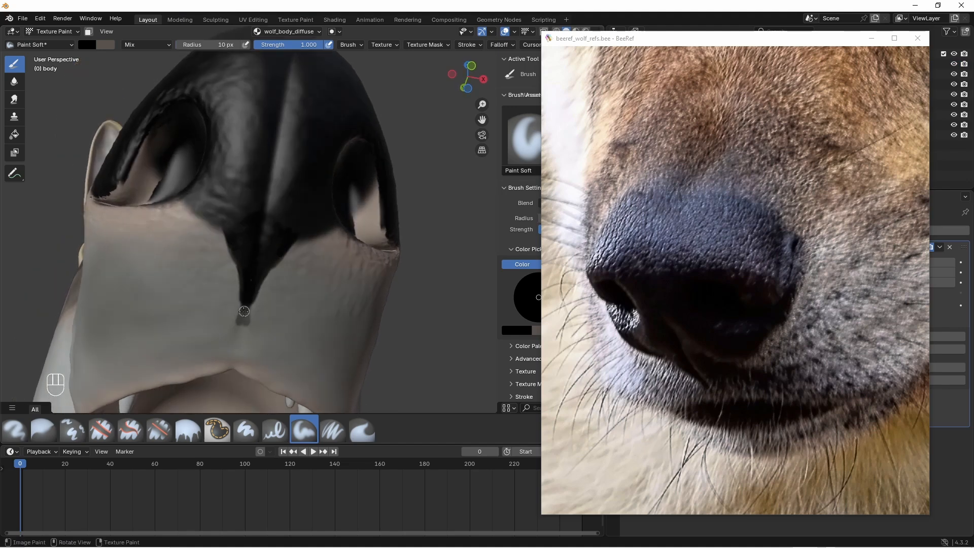
- Set the brush radius to 15 px and paint the lower rim of the nostril black
middle_drag(244, 311, 270, 217)
scroll(268, 202, down, 3)
middle_drag(249, 178, 265, 193)
key(f)
click(212, 159)
mouse_move(209, 158)
mouse_down()
mouse_move(231, 178)
mouse_move(260, 171)
mouse_up()
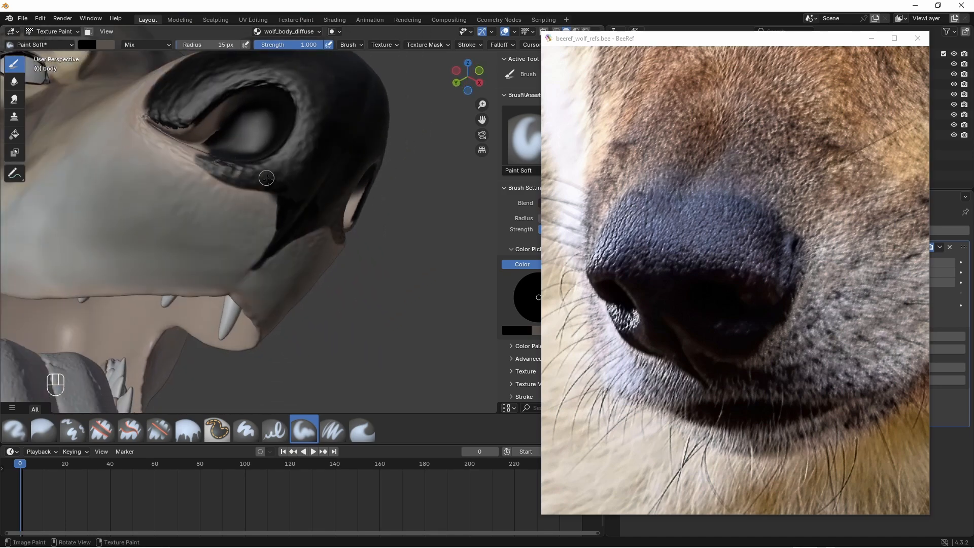
middle_drag(265, 184, 262, 178)
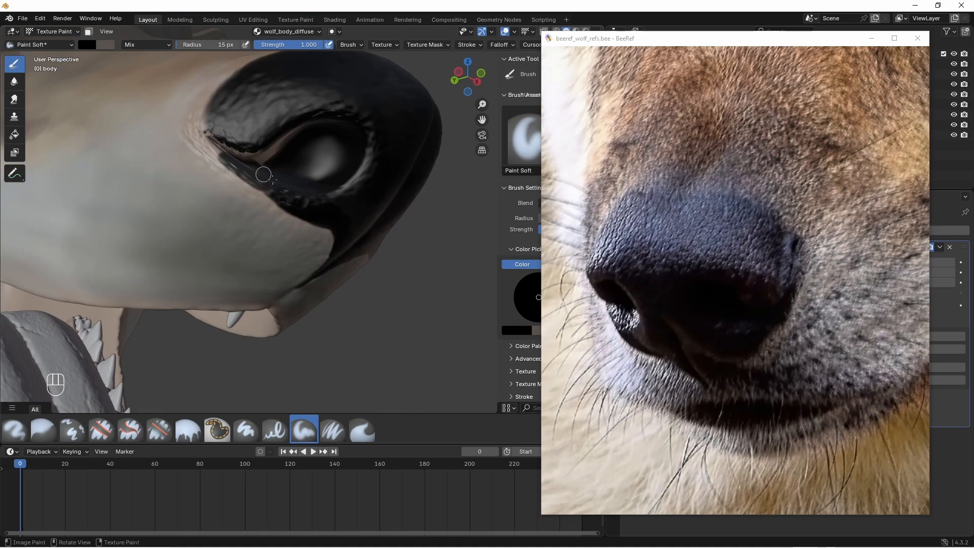
- Fill the nostril's rear fold with black and even out the nose's black edge where it meets the muzzle fur
mouse_move(286, 147)
middle_down()
mouse_move(276, 193)
mouse_move(293, 242)
middle_up()
drag(283, 244, 322, 166)
middle_drag(323, 166, 299, 196)
mouse_move(299, 196)
mouse_down()
mouse_move(358, 150)
mouse_move(437, 112)
mouse_up()
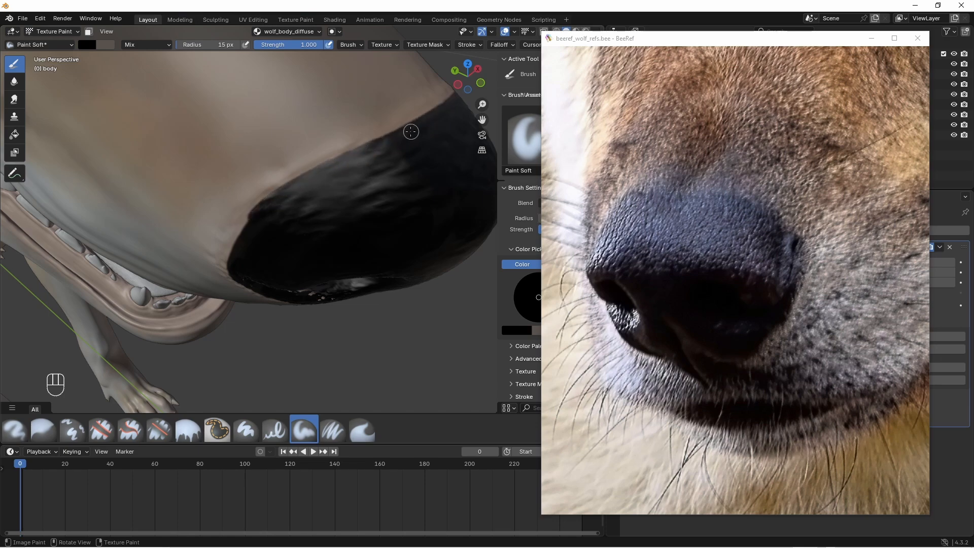
middle_drag(411, 132, 323, 152)
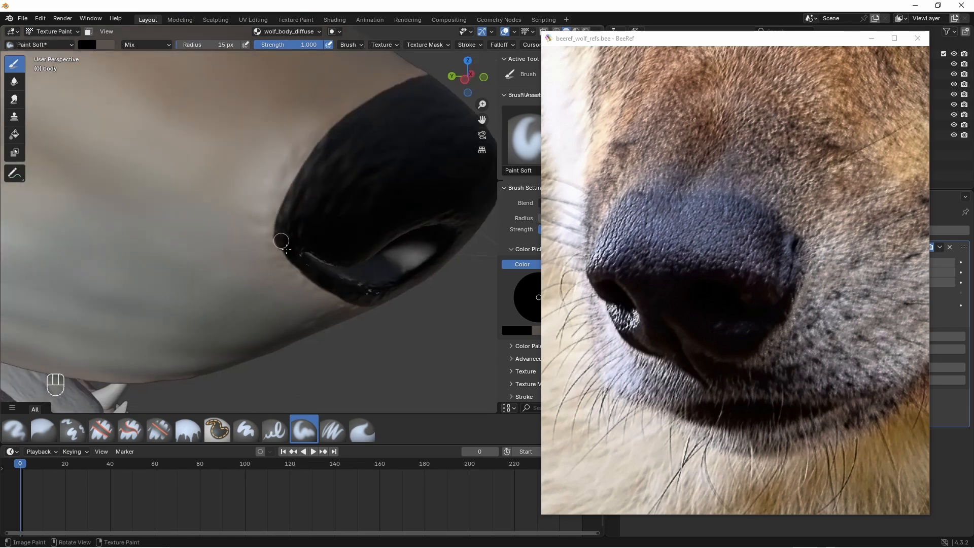
middle_drag(282, 241, 311, 277)
- Fill the area beneath the nostril with black down to the central lip groove
middle_drag(388, 310, 167, 131)
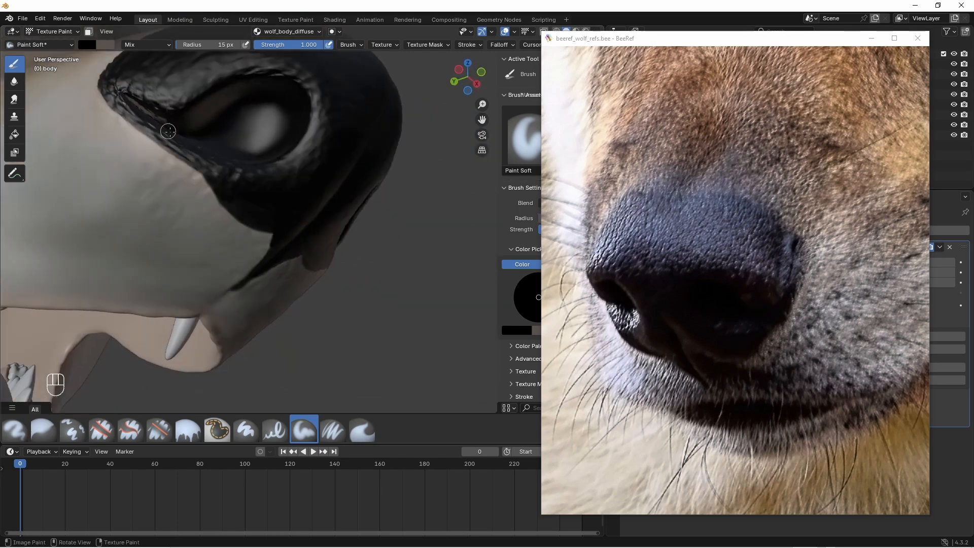
mouse_move(167, 131)
mouse_down()
mouse_move(203, 188)
mouse_move(245, 230)
mouse_move(252, 222)
mouse_up()
middle_drag(253, 222, 229, 177)
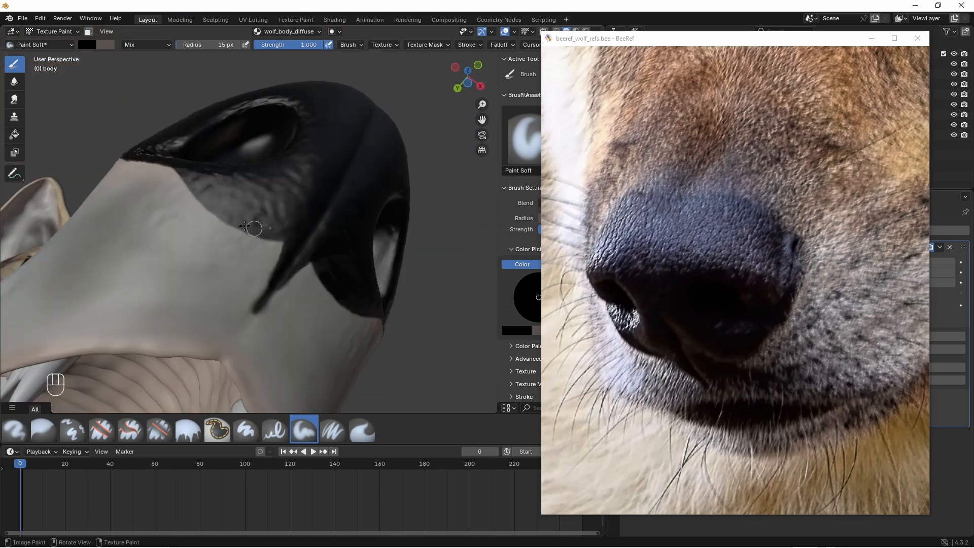
drag(232, 229, 282, 270)
middle_drag(295, 212, 305, 264)
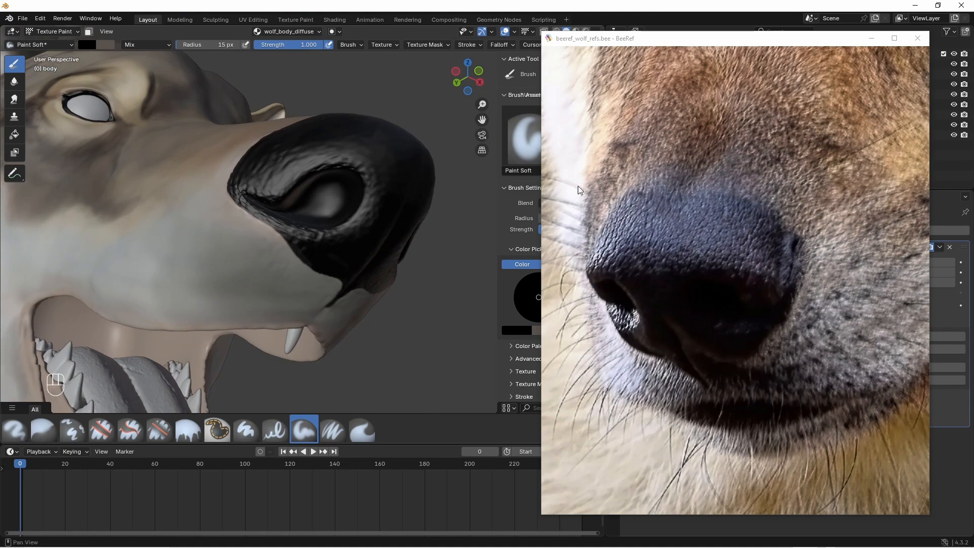
- Lower the body's Multires viewport level and fill the remaining light gaps in the nostril crease with black
drag(696, 41, 783, 42)
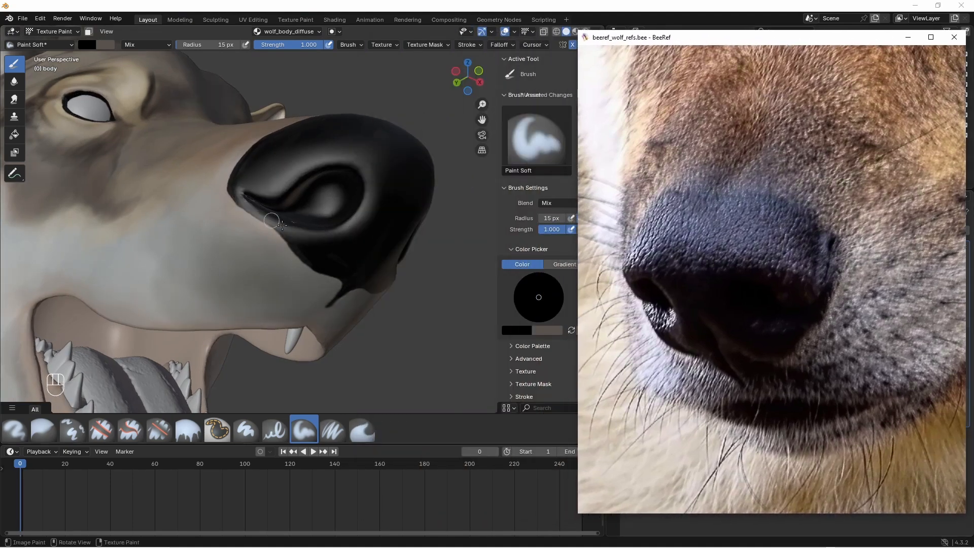
scroll(302, 210, up, 5)
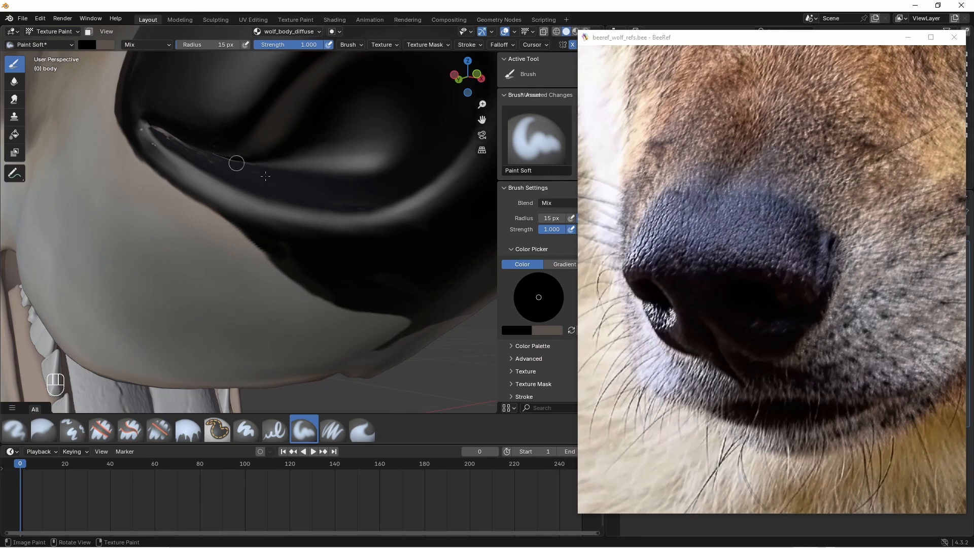
shift+middle_drag(277, 174, 325, 175)
shift+middle_drag(350, 243, 333, 241)
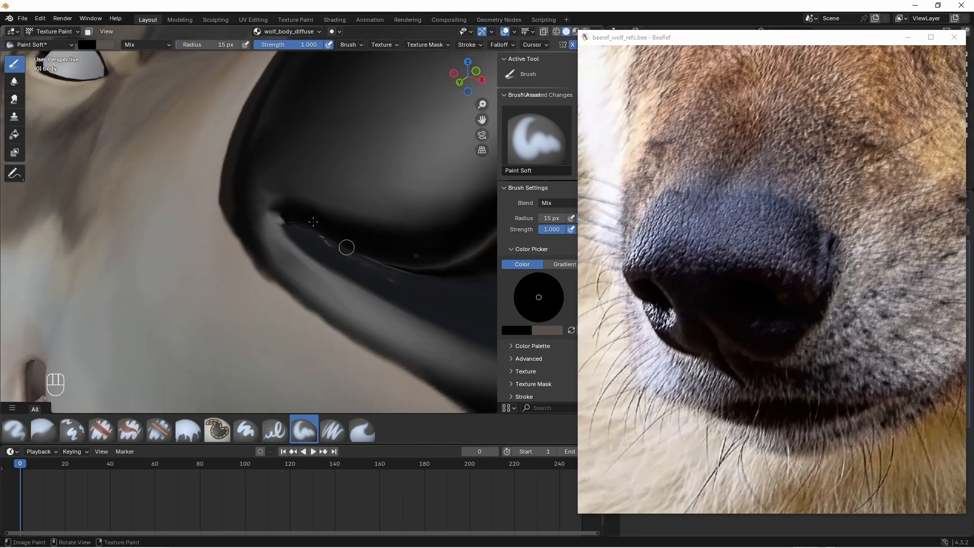
scroll(423, 278, down, 3)
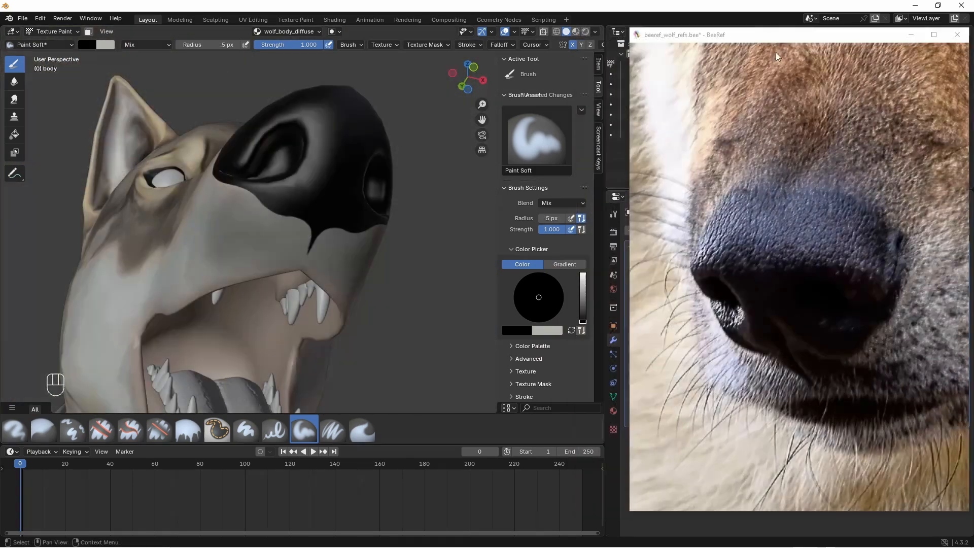
- Set the brush radius to 10 px and widen and lengthen the black groove line below the nose
mouse_move(761, 33)
mouse_down()
mouse_move(550, 33)
mouse_move(755, 44)
mouse_up()
middle_drag(350, 228, 312, 205)
ctrl+middle_drag(313, 233, 312, 170)
drag(207, 45, 213, 45)
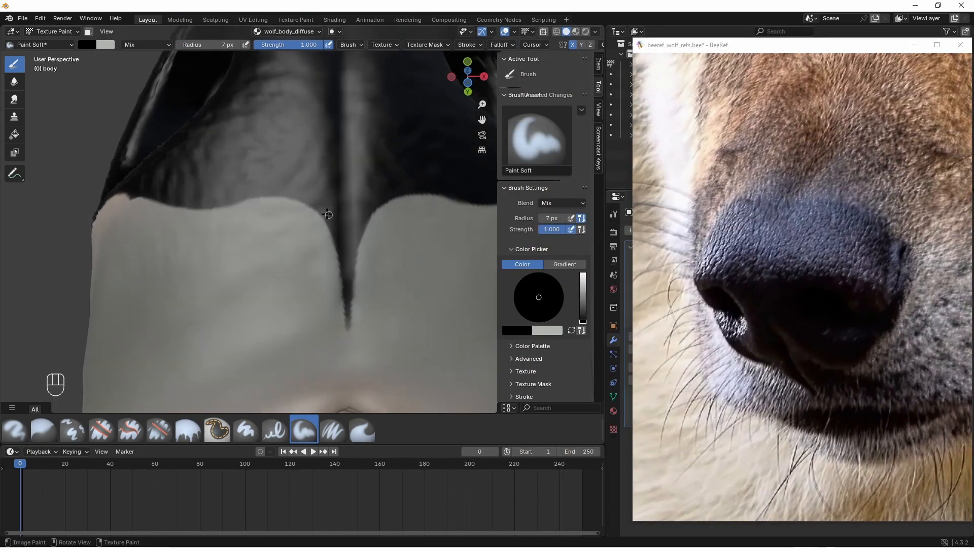
drag(333, 246, 326, 229)
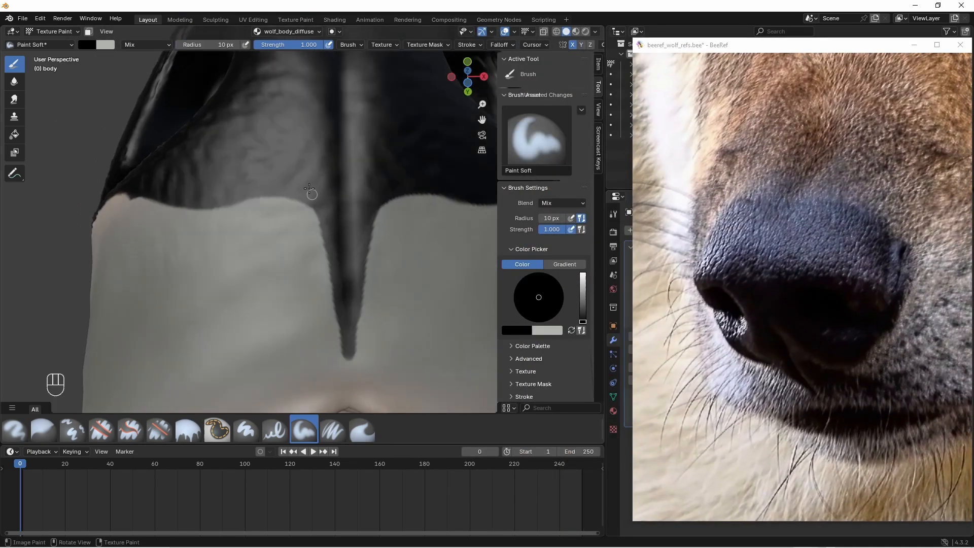
middle_drag(309, 189, 275, 212)
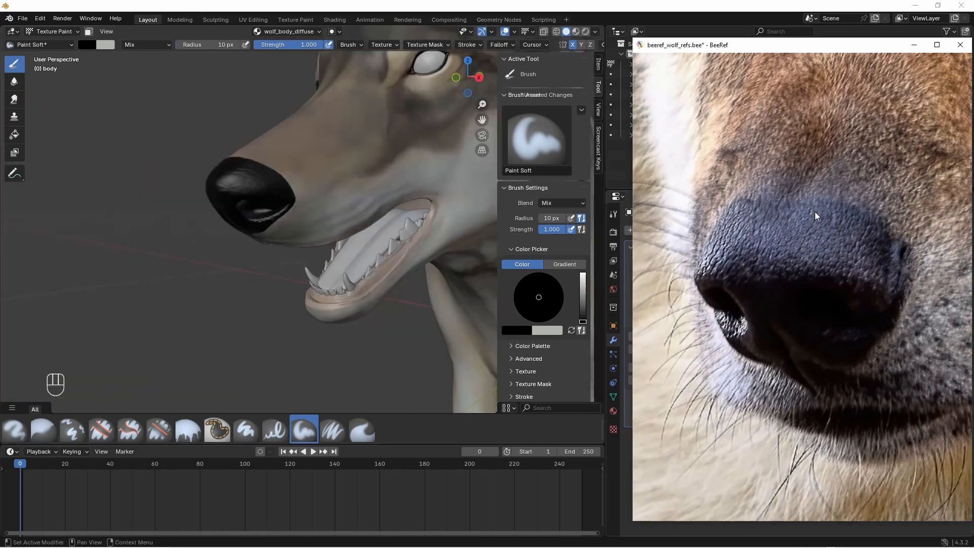
- Switch to BeeRef's open-mouthed wolf profile photo and enlarge its lips and teeth
scroll(810, 243, down, 10)
click(817, 395)
scroll(817, 395, up, 10)
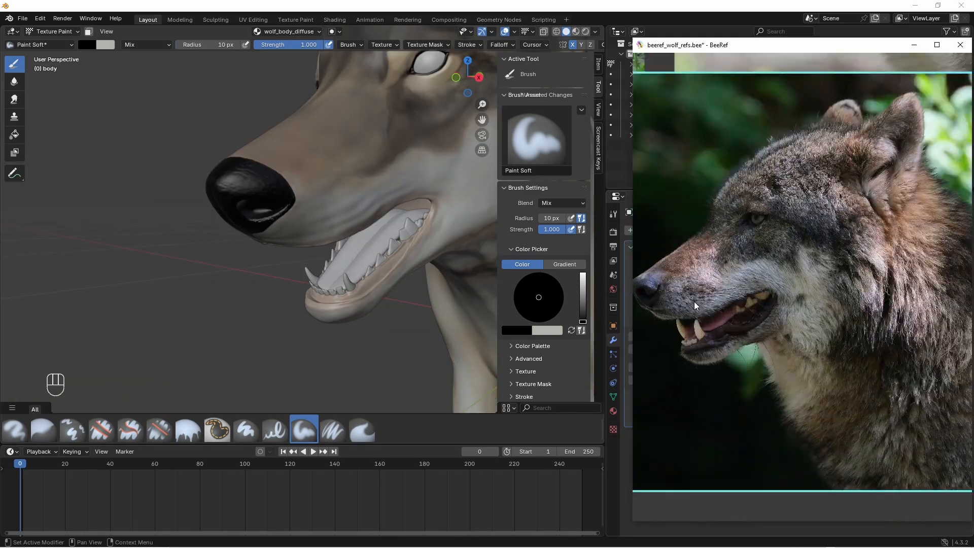
- Back in Blender, set the brush radius to 20 px and paint the lower lip black from its front along the side
ctrl+middle_drag(362, 284, 362, 244)
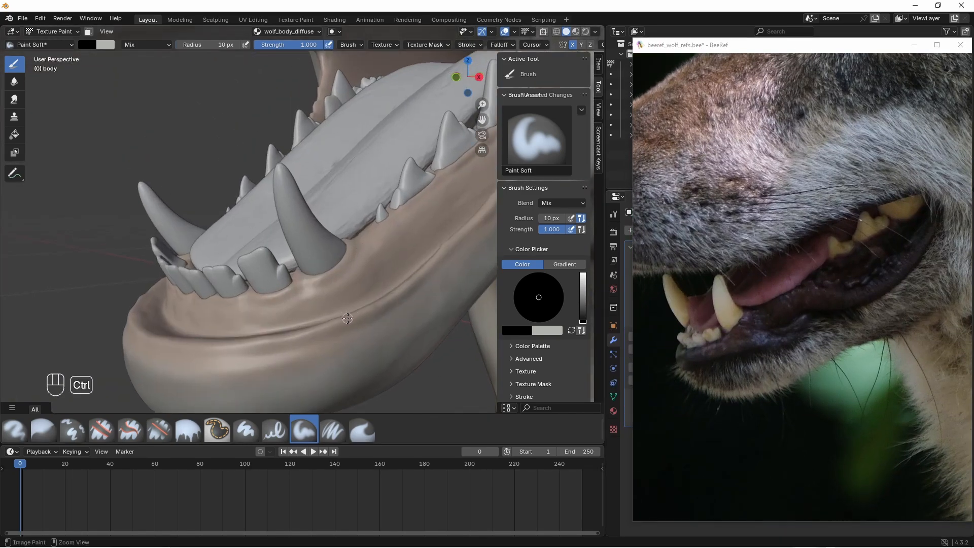
key(f)
mouse_move(378, 304)
mouse_down()
mouse_move(292, 336)
mouse_move(164, 337)
mouse_move(133, 310)
mouse_move(369, 306)
mouse_up()
mouse_move(177, 339)
mouse_down()
mouse_move(254, 324)
mouse_move(395, 269)
mouse_move(374, 274)
mouse_move(320, 336)
mouse_up()
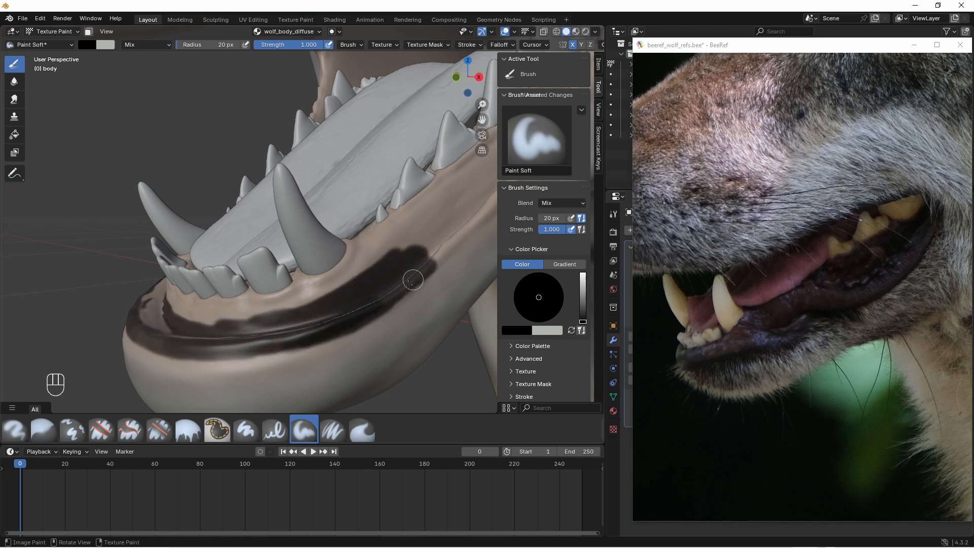
mouse_move(409, 283)
mouse_down()
mouse_move(345, 284)
mouse_move(452, 213)
mouse_move(440, 254)
mouse_up()
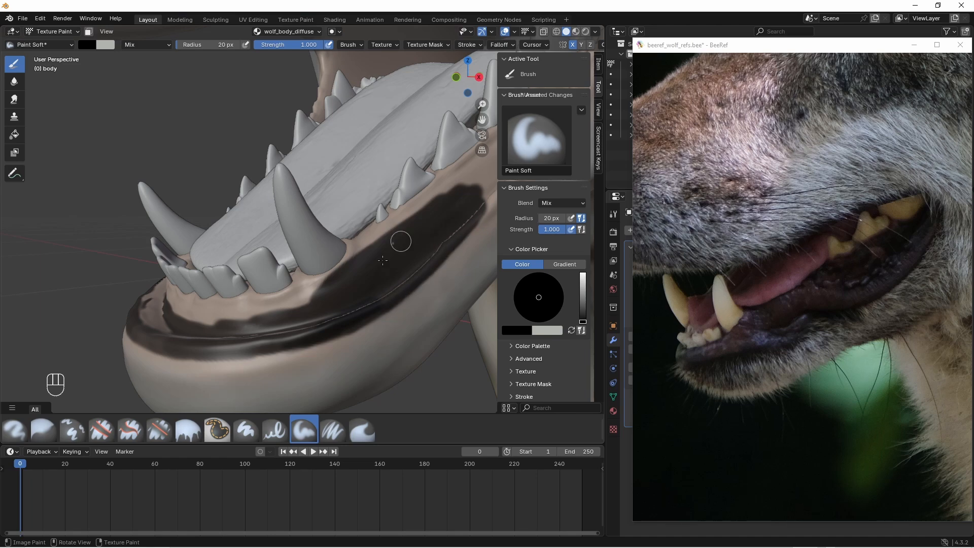
- Extend the black lower lip back beside the cheek teeth and set the brush strength to 0.7 for the front lip
middle_drag(383, 261, 391, 292)
shift+middle_drag(390, 291, 274, 290)
mouse_move(327, 237)
mouse_down()
mouse_move(184, 385)
mouse_move(326, 237)
mouse_move(347, 189)
mouse_up()
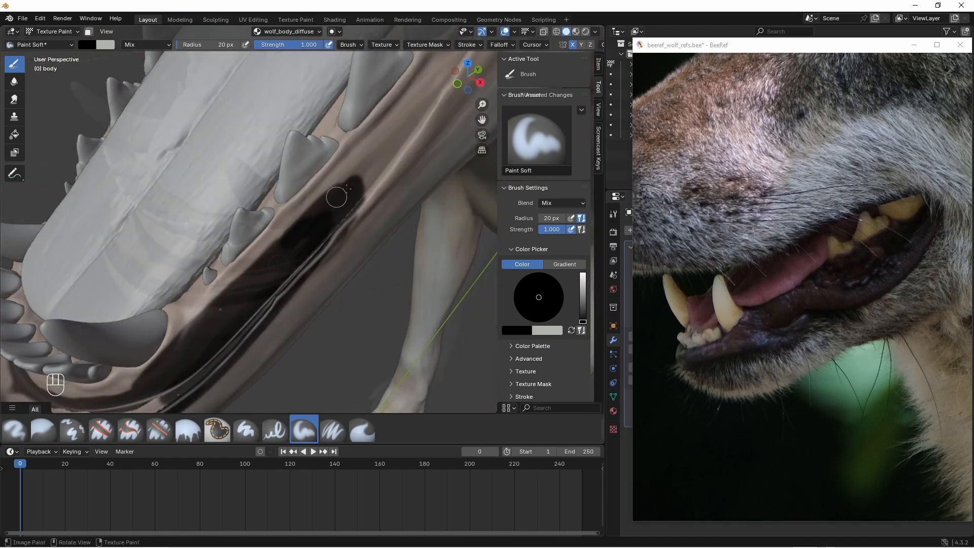
mouse_move(309, 253)
mouse_down()
mouse_move(200, 280)
mouse_move(220, 282)
mouse_move(170, 267)
mouse_move(145, 275)
mouse_up()
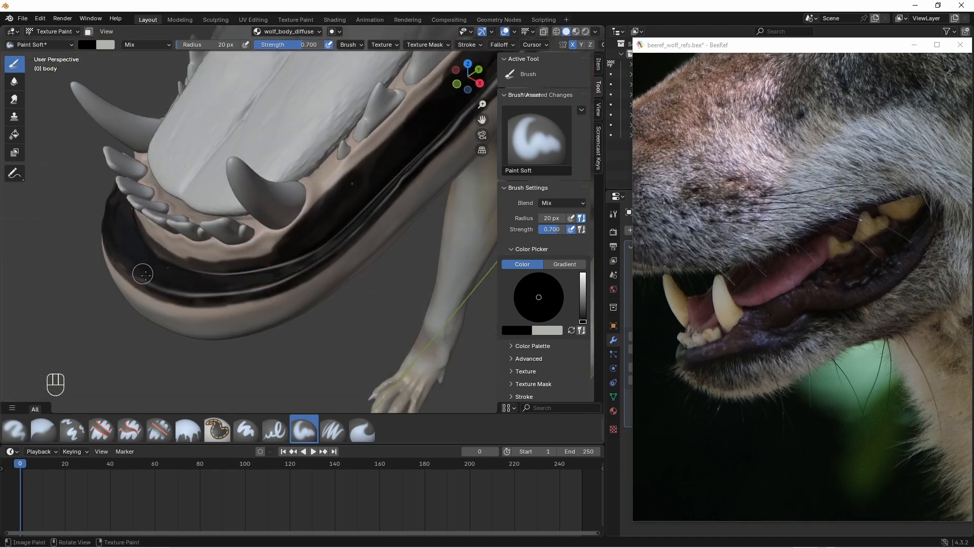
- Even out the outer edge of the black lip band around the front of the lower jaw
middle_drag(253, 265, 269, 228)
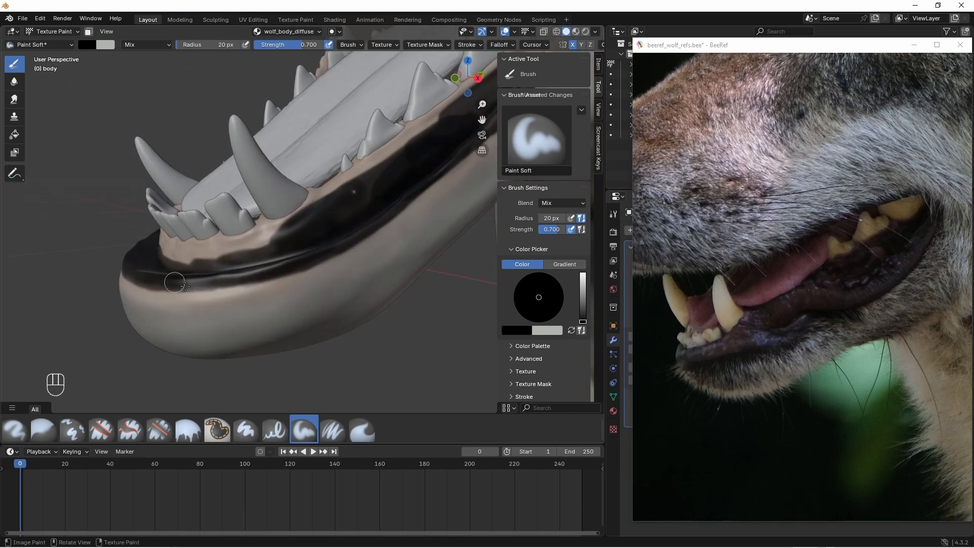
mouse_move(175, 282)
mouse_down()
mouse_move(298, 268)
mouse_move(132, 279)
mouse_up()
mouse_move(132, 280)
middle_down()
mouse_move(188, 254)
mouse_move(305, 255)
middle_up()
drag(191, 296, 254, 293)
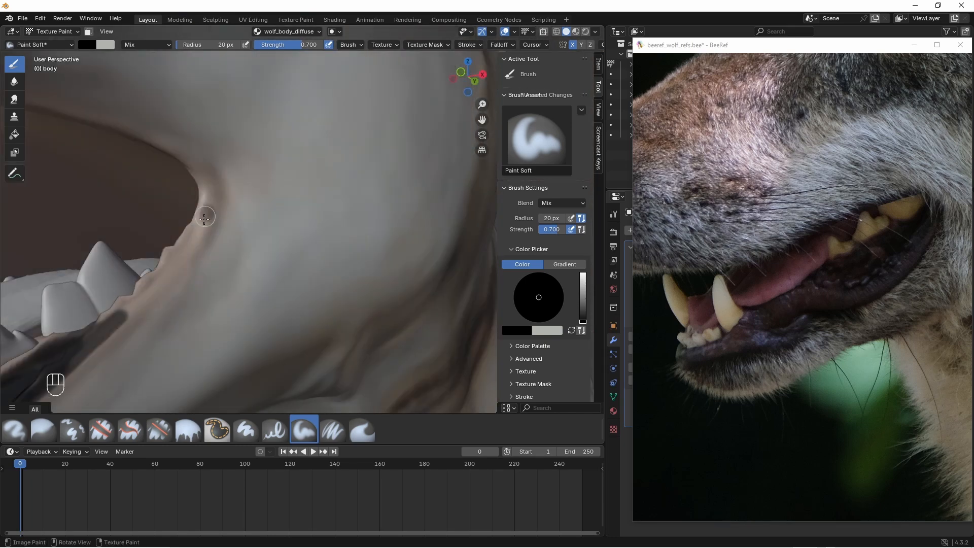
- Paint the lower lip's edge black from the cheek teeth up to the corner of the mouth
drag(204, 209, 116, 320)
middle_drag(116, 320, 147, 313)
mouse_move(136, 317)
mouse_down()
mouse_move(147, 235)
mouse_move(111, 372)
mouse_move(114, 299)
mouse_up()
mouse_move(115, 299)
middle_down()
mouse_move(173, 307)
mouse_move(173, 332)
middle_up()
mouse_move(173, 332)
shift+middle_down()
mouse_move(123, 295)
mouse_move(163, 291)
shift+middle_up()
drag(157, 333, 135, 233)
middle_drag(137, 297, 157, 332)
mouse_move(185, 335)
mouse_down()
mouse_move(144, 273)
mouse_move(106, 170)
mouse_up()
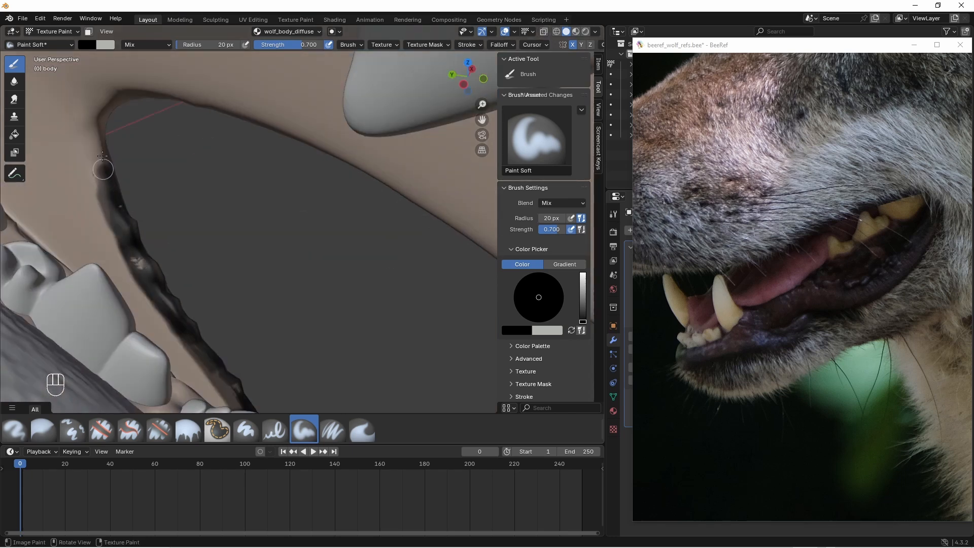
- Carry the black lip rim around the mouth corner and along the upper lip edge
middle_drag(108, 185, 119, 152)
shift+middle_drag(119, 153, 233, 230)
drag(240, 196, 320, 174)
mouse_move(238, 216)
ctrl+mouse_down()
mouse_move(235, 189)
mouse_move(442, 194)
ctrl+mouse_up()
- Move the reference window off the modifier settings and set the body's Multires viewport level to 0
drag(785, 45, 565, 50)
click(764, 262)
click(764, 262)
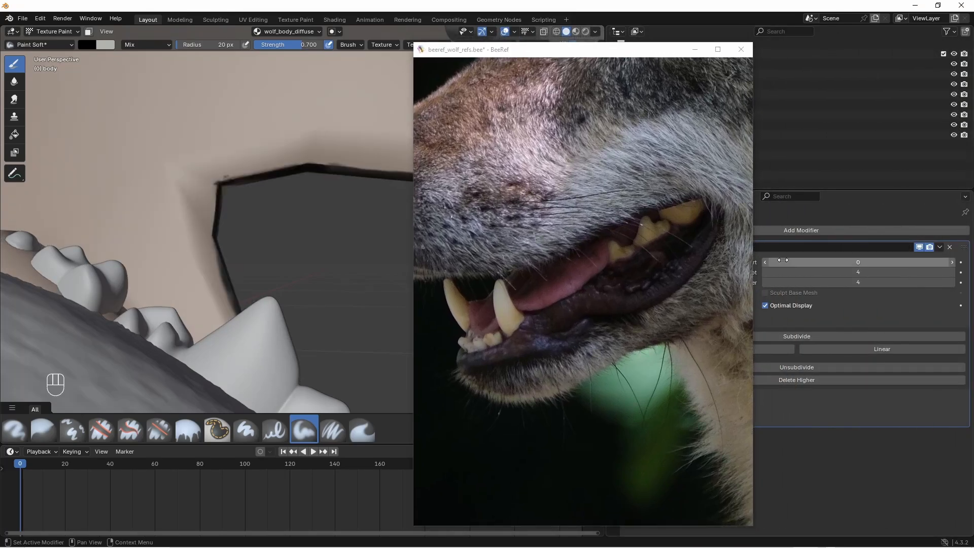
- Raise the body's Multires viewport level to 1 and paint the lip rim black around the mouth corner
click(950, 262)
drag(222, 202, 343, 171)
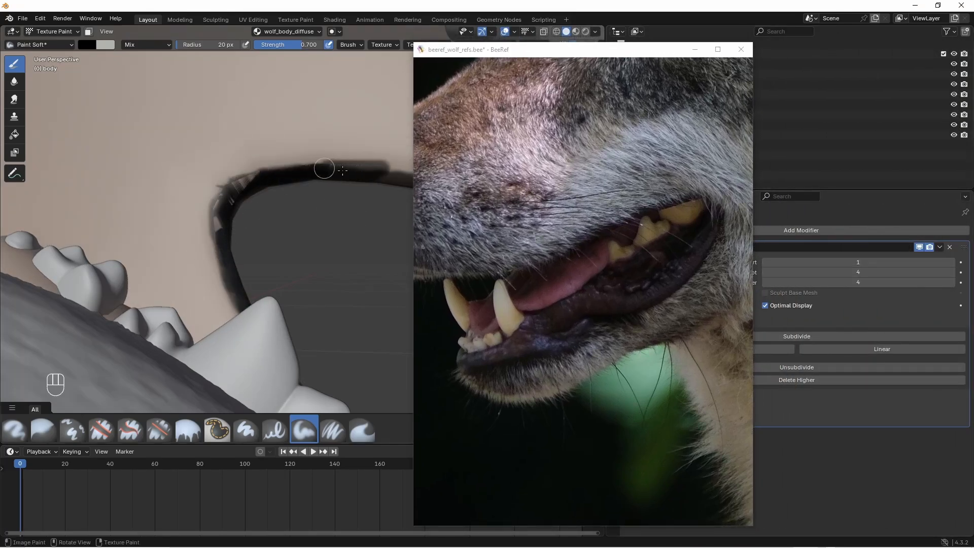
scroll(219, 213, up, 2)
drag(248, 252, 215, 185)
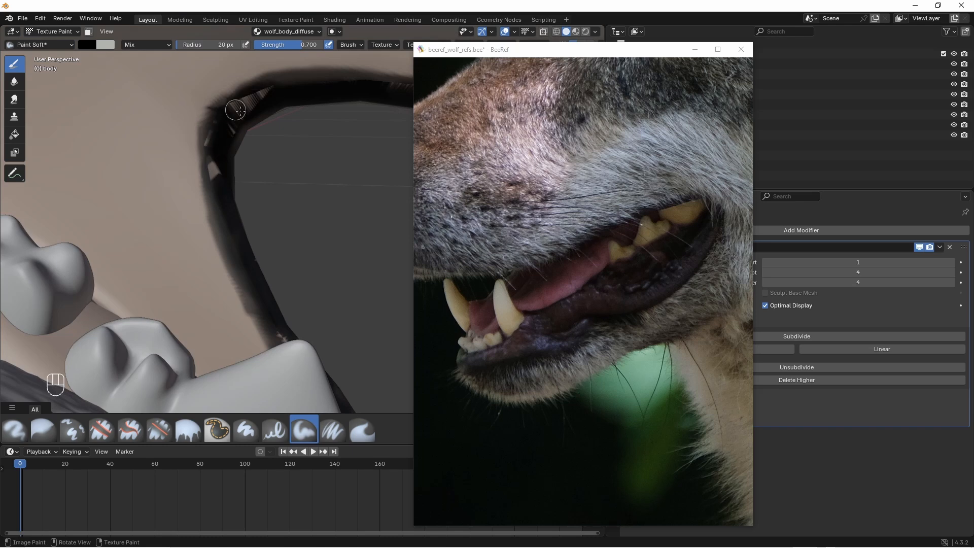
key(ctrl+z)
drag(242, 99, 208, 119)
- Return the Multires viewport level to 0 and fill in the black lip edge on the outer side of the mouth corner
click(764, 262)
mouse_move(254, 198)
middle_down()
mouse_move(295, 187)
mouse_move(216, 147)
middle_up()
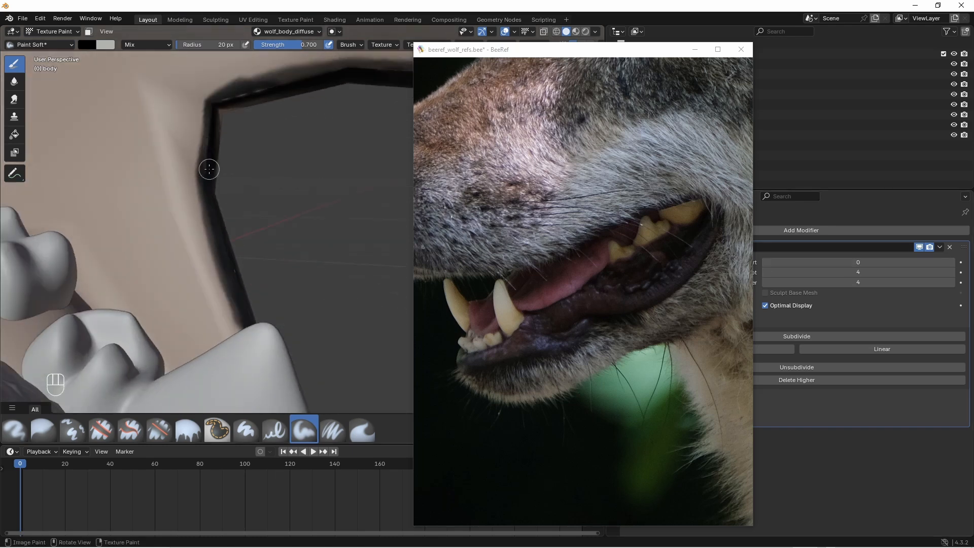
click(952, 263)
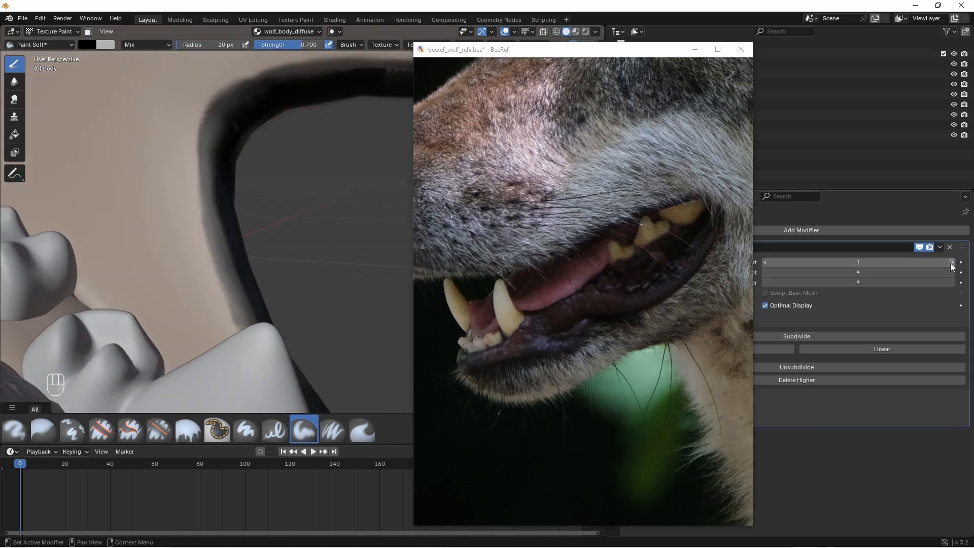
click(765, 262)
middle_drag(178, 170, 250, 145)
mouse_move(251, 142)
mouse_down()
mouse_move(213, 242)
mouse_move(153, 342)
mouse_up()
mouse_move(155, 337)
middle_down()
mouse_move(213, 197)
mouse_move(196, 178)
middle_up()
drag(211, 299, 246, 355)
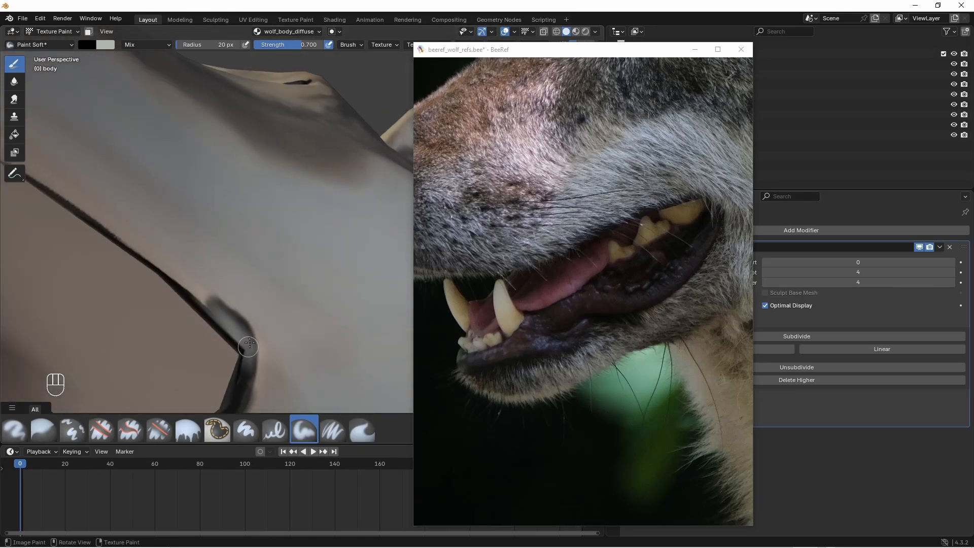
drag(246, 356, 186, 284)
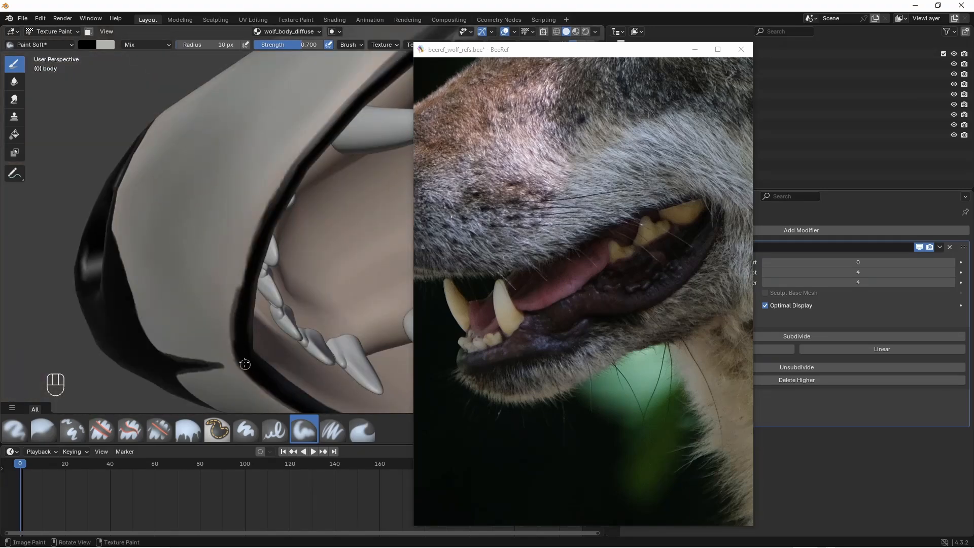
- Thicken and even out the black upper lip edge from the front of the muzzle back along the side with a 10 px brush
drag(245, 364, 267, 215)
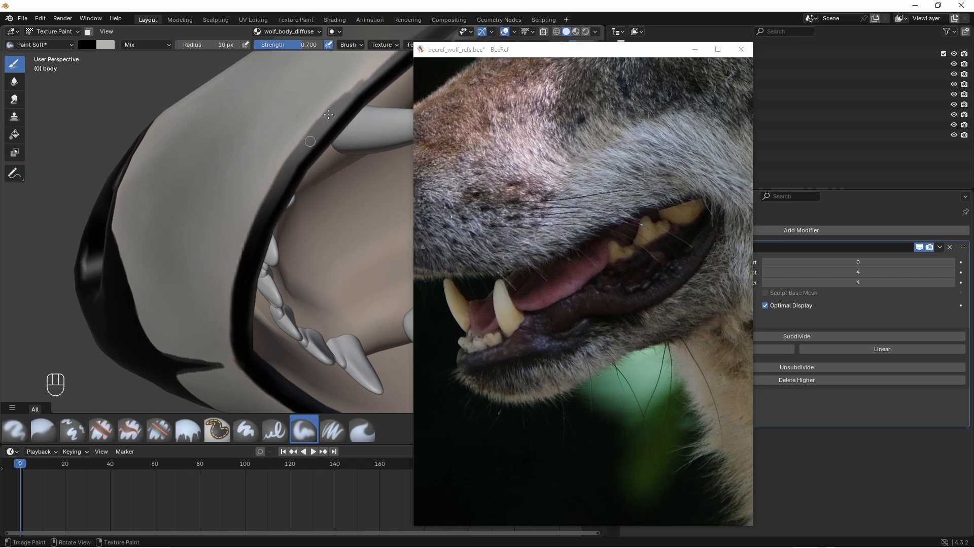
middle_drag(328, 114, 224, 249)
middle_drag(302, 283, 219, 175)
middle_drag(357, 166, 96, 223)
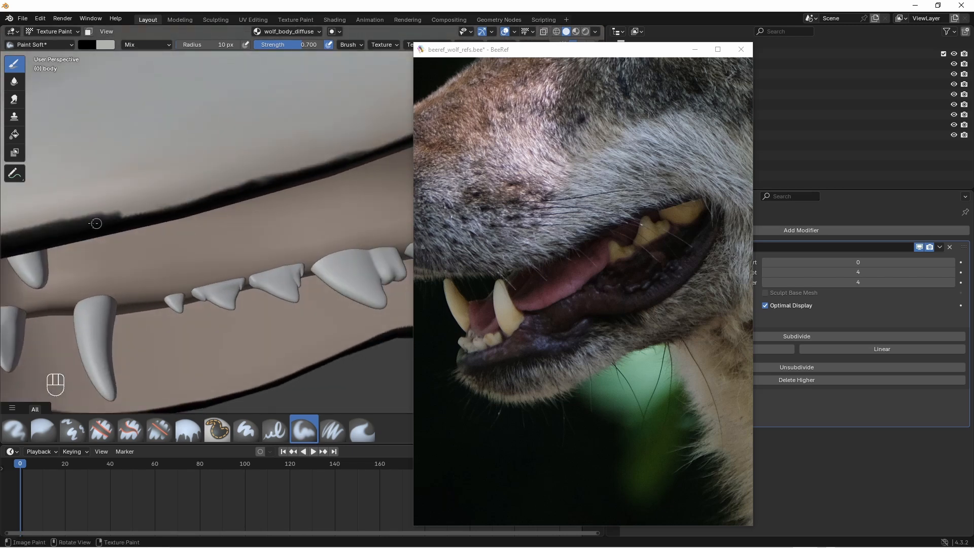
drag(190, 197, 398, 138)
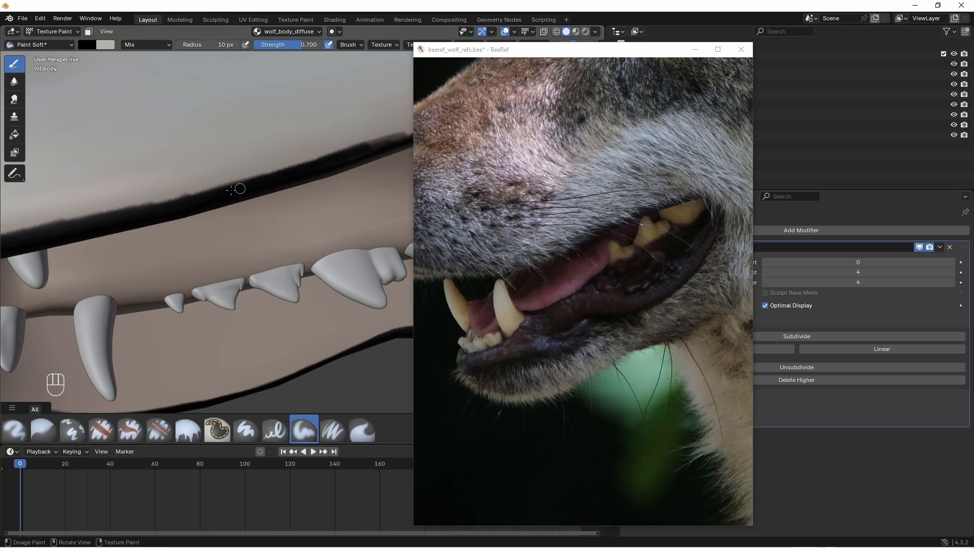
middle_drag(109, 218, 167, 206)
drag(271, 170, 102, 223)
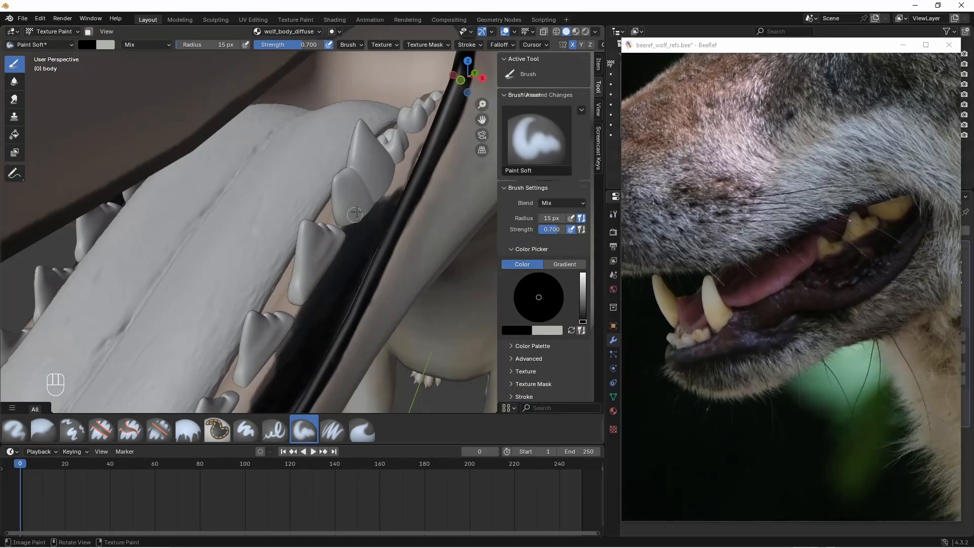
- Paint the inner side of the lower lip black beside the cheek teeth and set the brush radius to 20 px
drag(380, 212, 406, 172)
middle_drag(401, 213, 394, 200)
drag(394, 200, 408, 149)
middle_drag(367, 232, 357, 223)
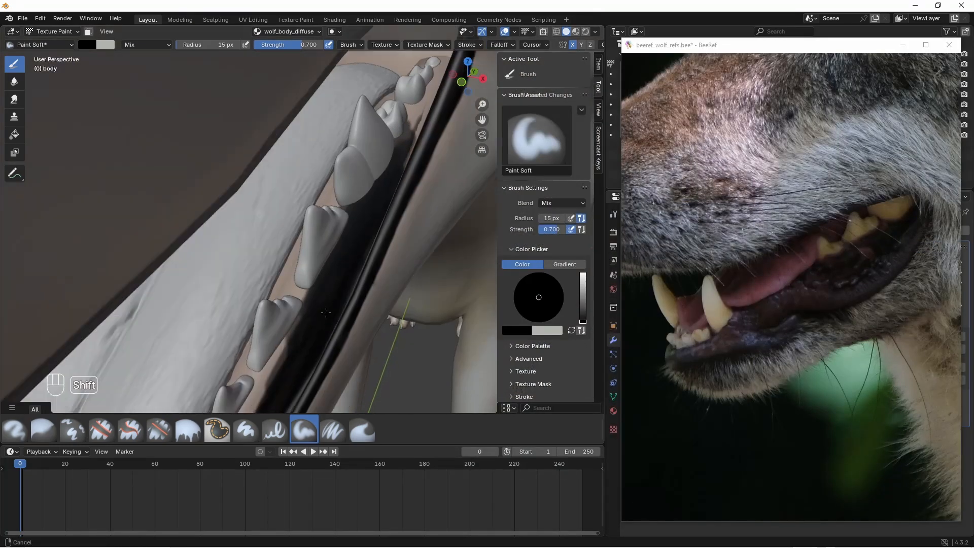
shift+middle_drag(304, 330, 328, 228)
drag(261, 312, 305, 254)
click(208, 44)
text(20)
key(Return)
middle_drag(229, 354, 263, 245)
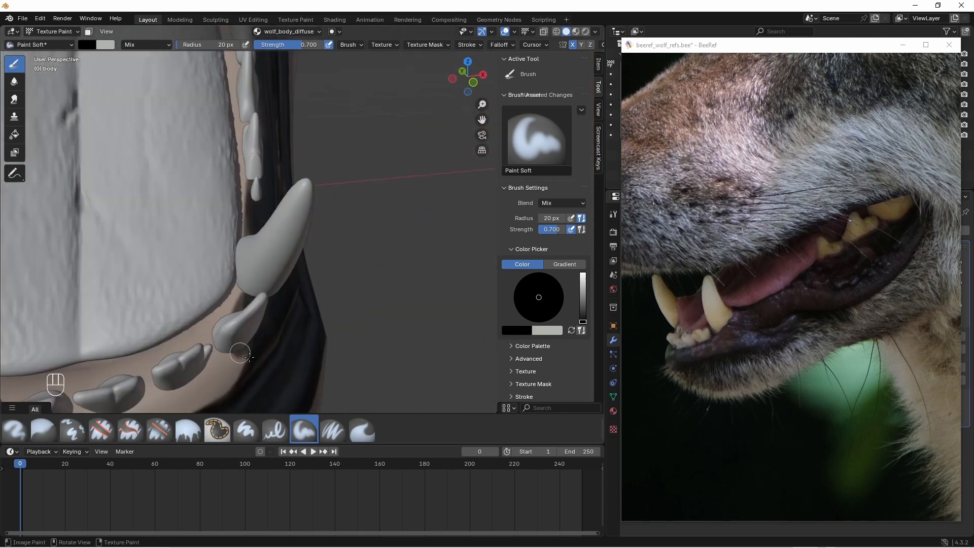
- Switch to Object Mode and hide the teeth and the tongue
scroll(249, 357, down, 3)
middle_drag(248, 357, 299, 269)
scroll(299, 269, down, 3)
shift+middle_drag(300, 269, 345, 271)
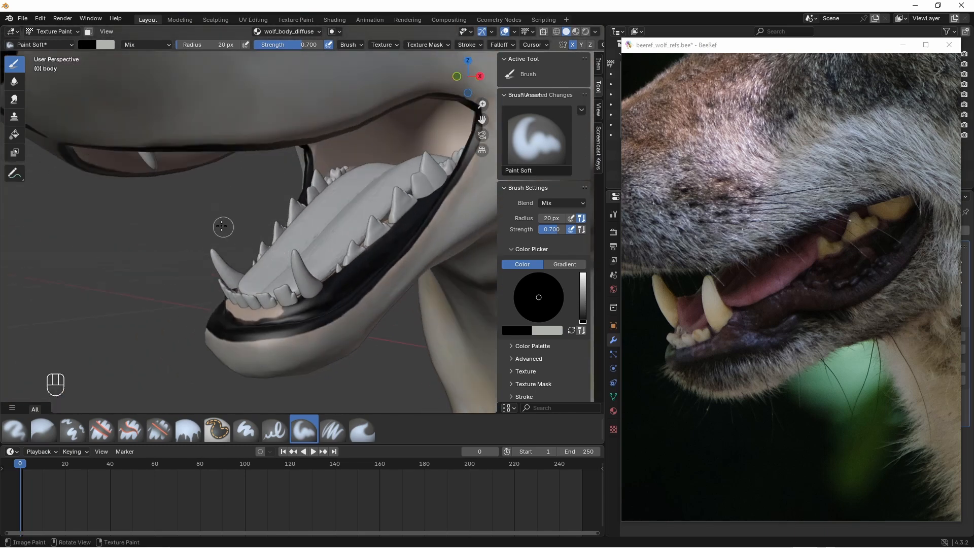
click(51, 31)
click(43, 44)
click(303, 270)
key(h)
click(305, 268)
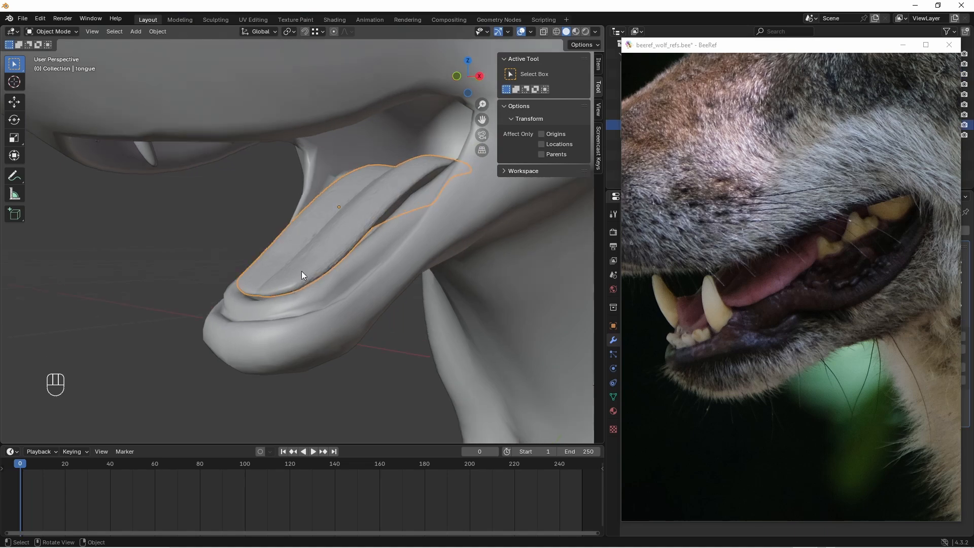
key(h)
- Put the body back into Texture Paint mode and extend the black along the inner side of the lower jaw
click(214, 158)
click(56, 31)
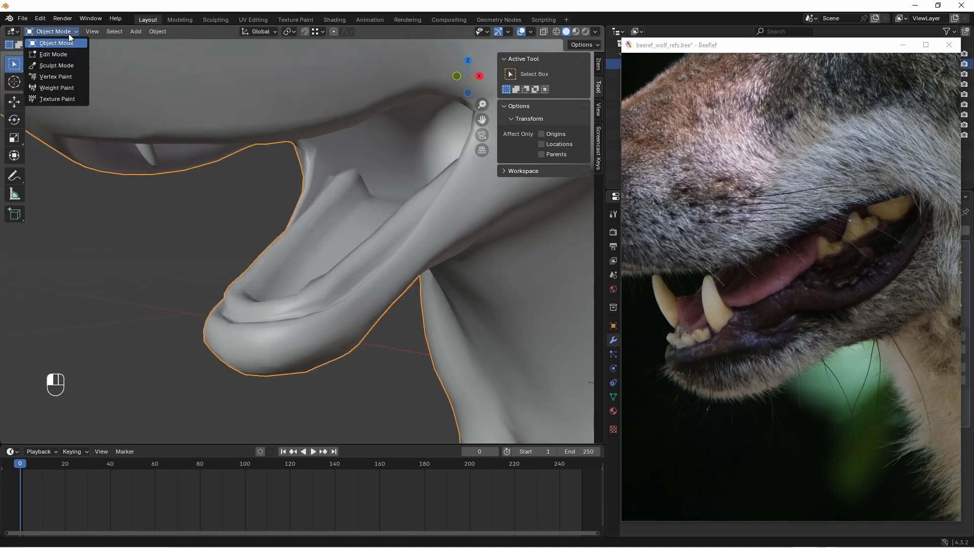
click(66, 103)
mouse_move(370, 170)
mouse_down()
mouse_move(350, 226)
mouse_move(392, 98)
mouse_move(377, 152)
mouse_up()
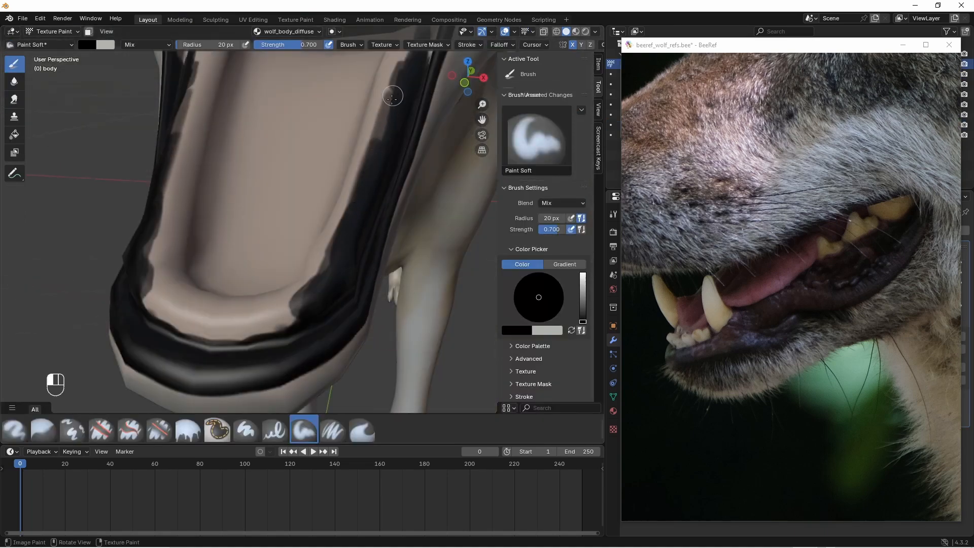
- Paint the gum black around the front of the lower jaw, closing the bare strip behind the lip
middle_drag(335, 303, 352, 311)
mouse_move(291, 357)
mouse_down()
mouse_move(263, 364)
mouse_move(215, 355)
mouse_up()
mouse_move(163, 325)
mouse_down()
mouse_move(221, 350)
mouse_move(253, 351)
mouse_up()
mouse_move(158, 310)
mouse_down()
mouse_move(203, 339)
mouse_move(226, 337)
mouse_move(347, 266)
mouse_up()
mouse_move(347, 266)
middle_down()
mouse_move(396, 284)
mouse_move(380, 258)
middle_up()
drag(265, 352, 269, 328)
mouse_move(253, 337)
middle_down()
mouse_move(238, 333)
mouse_move(280, 339)
mouse_move(365, 331)
mouse_move(367, 320)
middle_up()
mouse_move(341, 345)
mouse_down()
mouse_move(337, 298)
mouse_move(348, 357)
mouse_move(296, 266)
mouse_up()
- Paint the inner gum ridge black along the opposite side of the lower jaw up toward the mouth corner
mouse_move(224, 211)
middle_down()
mouse_move(177, 174)
mouse_move(218, 163)
middle_up()
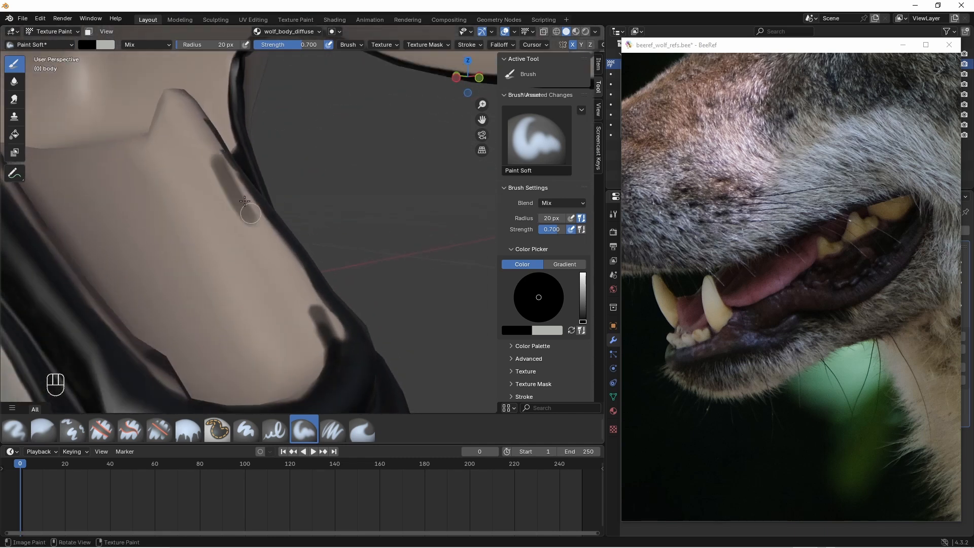
drag(219, 162, 337, 329)
drag(303, 287, 229, 177)
drag(188, 115, 334, 364)
middle_drag(333, 365, 199, 358)
drag(213, 363, 205, 316)
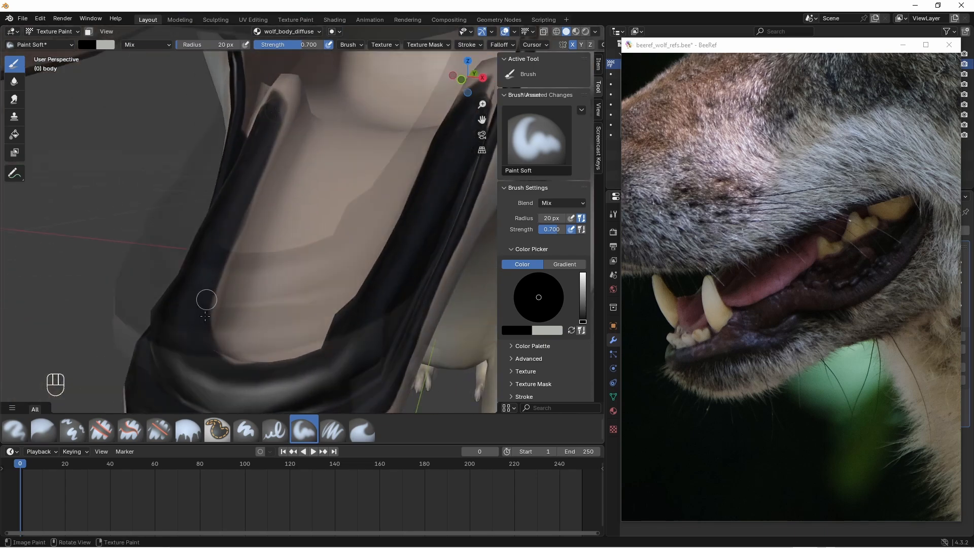
shift+middle_drag(205, 317, 213, 234)
drag(213, 233, 246, 142)
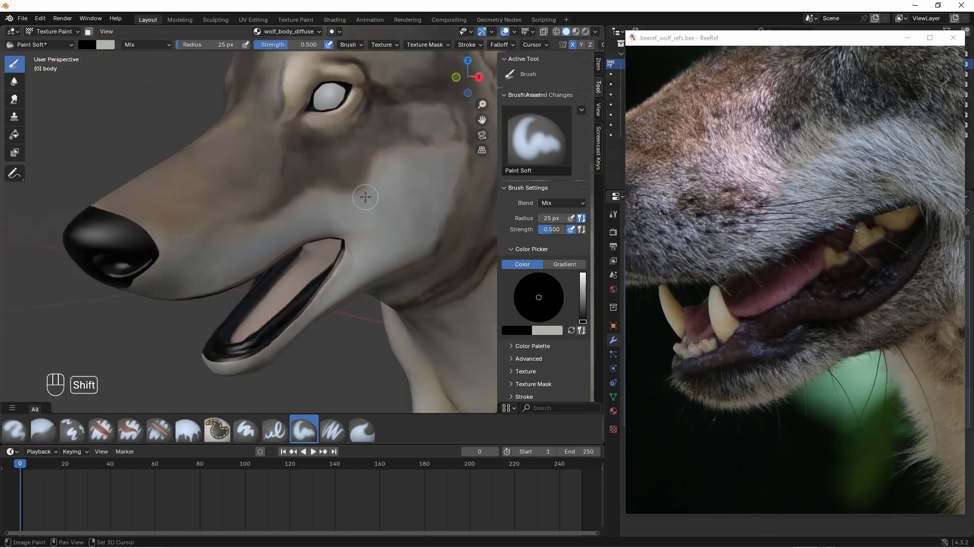
- Switch to Object Mode and hide the eye objects
click(51, 31)
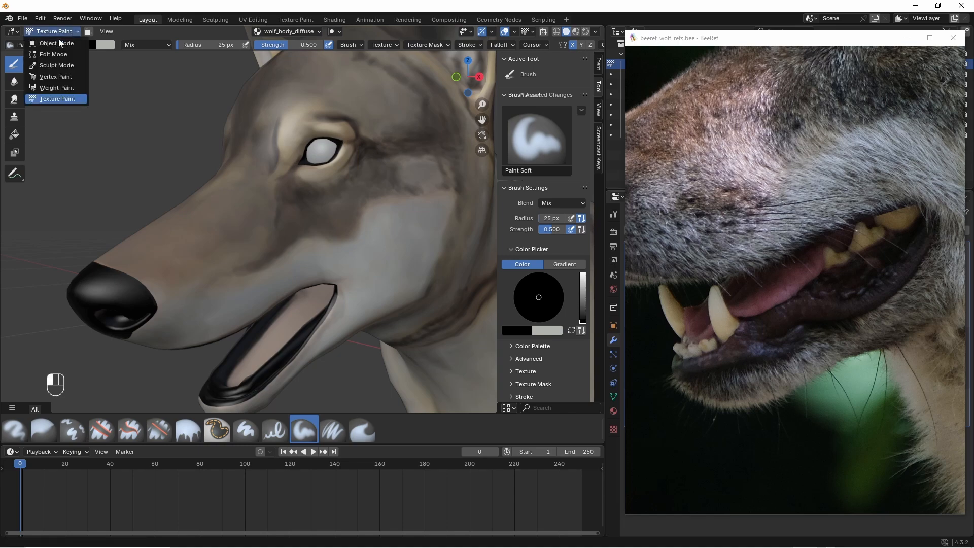
click(51, 45)
click(320, 165)
middle_drag(320, 168, 281, 208)
key(h)
click(220, 116)
key(h)
scroll(254, 139, down, 3)
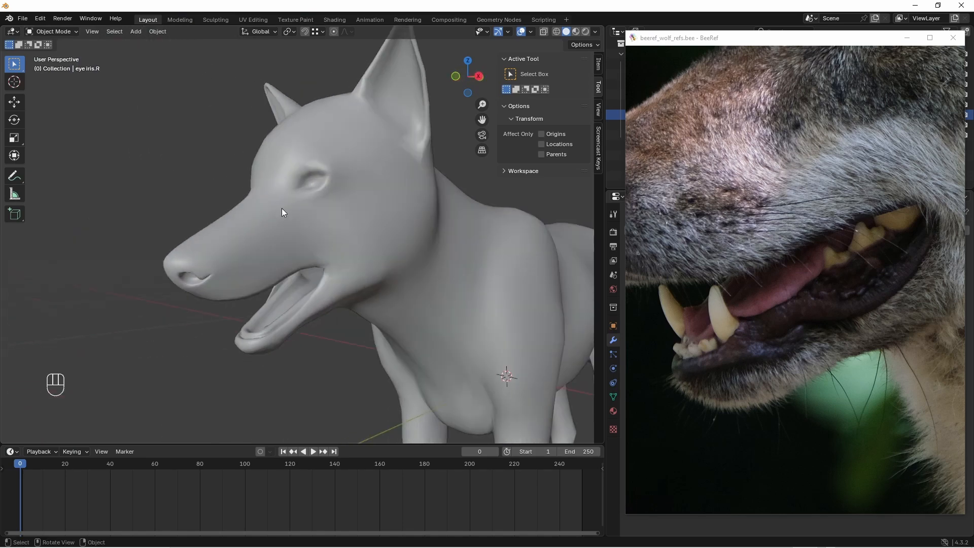
- Put the body back into Texture Paint mode, inspect the eye socket mesh in Edit Mode, and return to painting
click(304, 203)
scroll(331, 197, up, 2)
scroll(331, 196, up, 2)
click(51, 32)
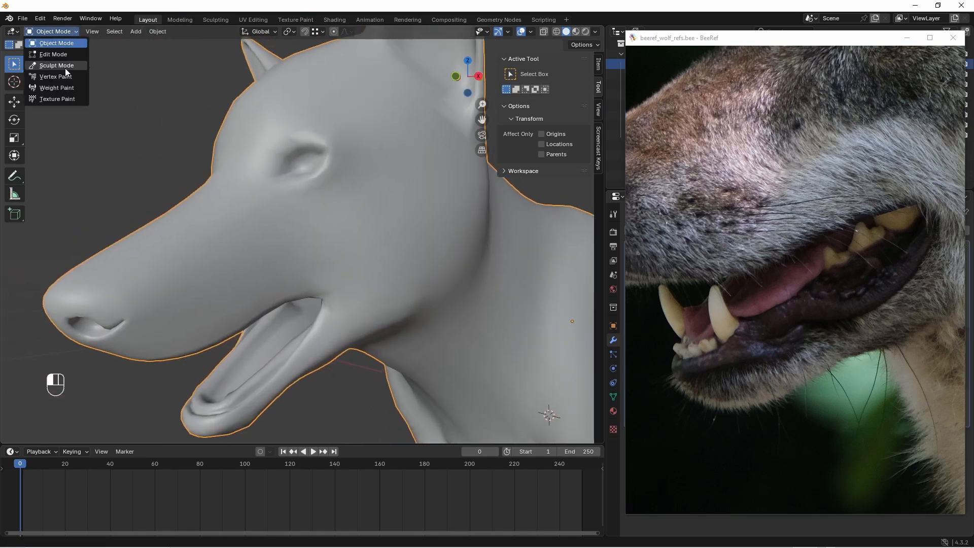
click(67, 100)
key(Tab)
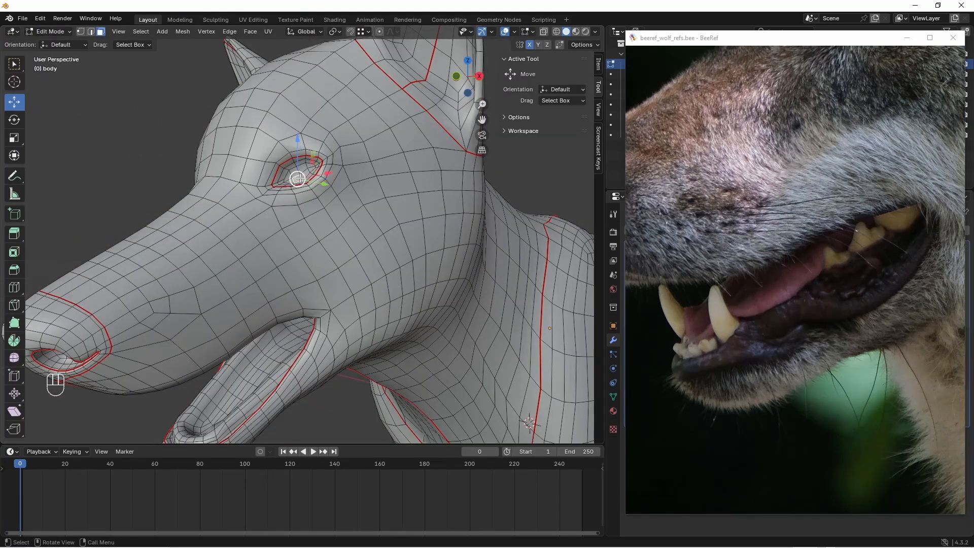
scroll(298, 178, up, 5)
key(Tab)
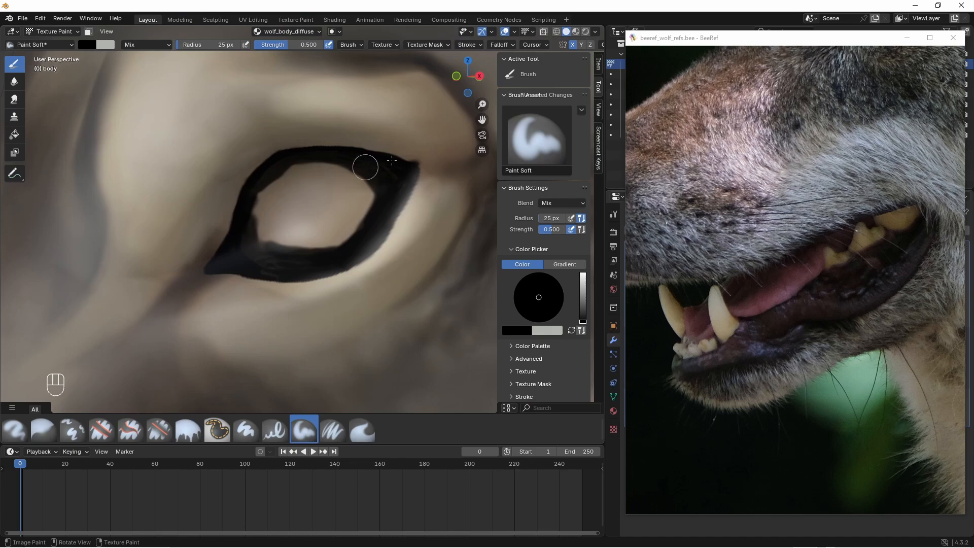
- Switch to BeeRef and bring up a close view of the wolf's eye in the side-profile photo
click(731, 43)
scroll(761, 172, down, 15)
middle_drag(782, 107, 698, 443)
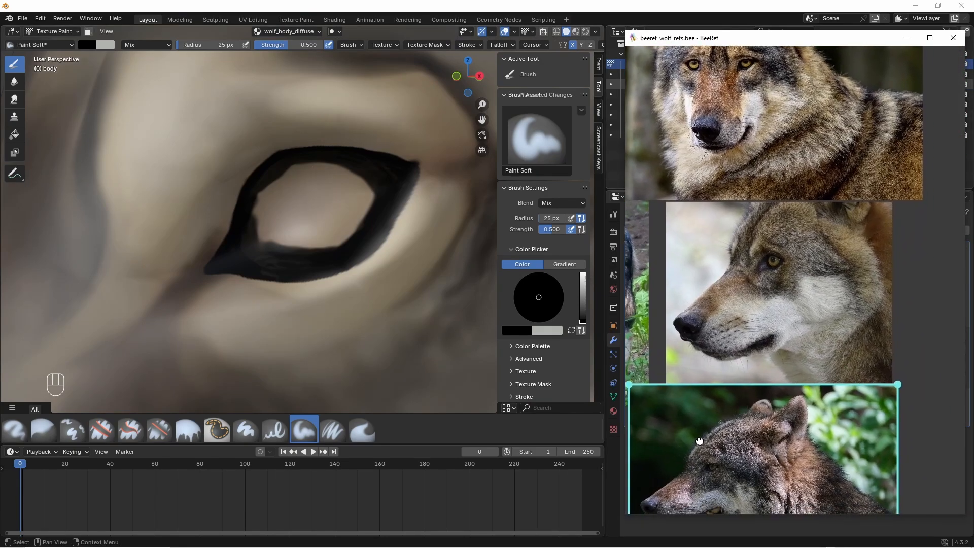
double_click(740, 306)
scroll(740, 230, up, 6)
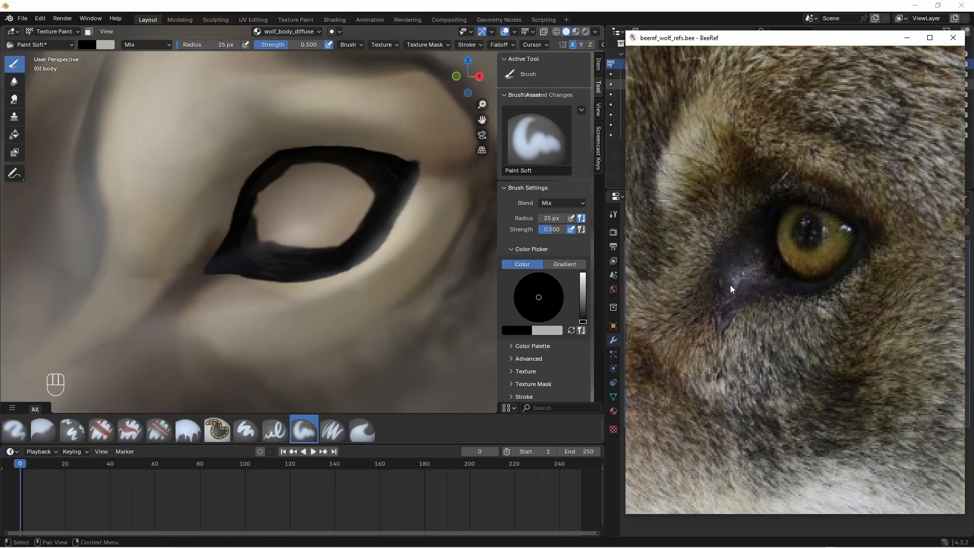
- Fill the eye socket with black at brush strength 1.000 and raise the body's Multires viewport level
mouse_move(362, 215)
mouse_down()
mouse_move(363, 191)
mouse_move(282, 236)
mouse_move(300, 167)
mouse_move(341, 185)
mouse_move(264, 245)
mouse_up()
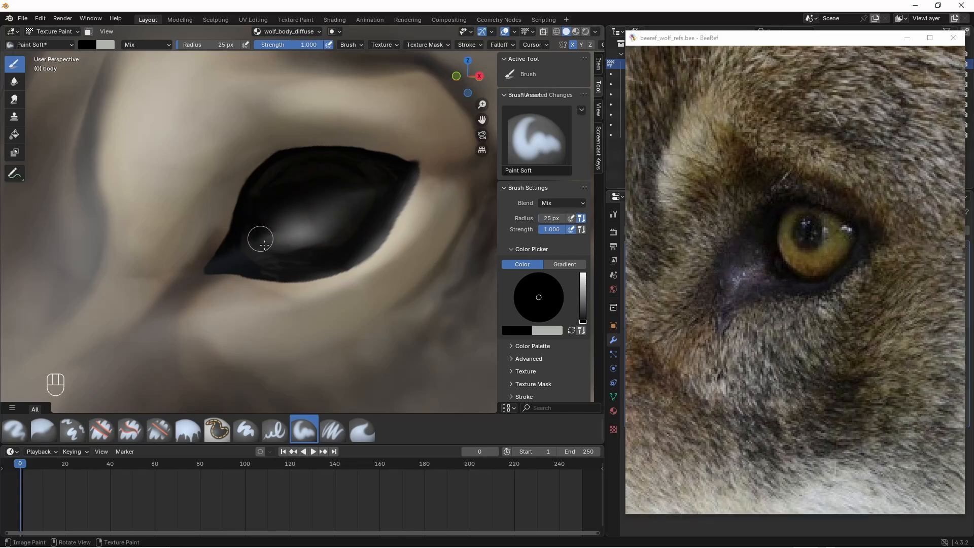
scroll(266, 227, up, 3)
drag(769, 38, 792, 38)
click(953, 262)
click(952, 262)
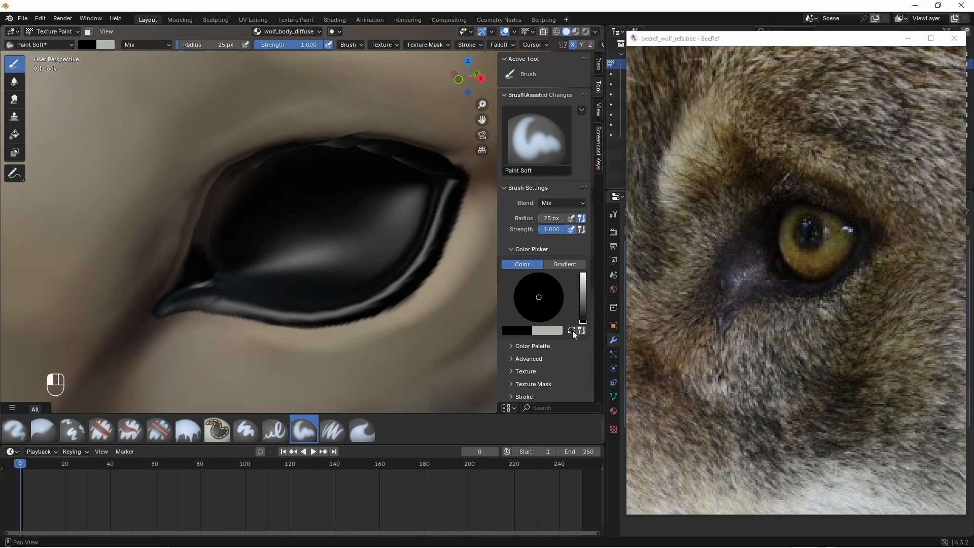
- Swap to the light grey colour and paint the lower eyelid rim with a 20 px brush at strength 0.300
click(572, 331)
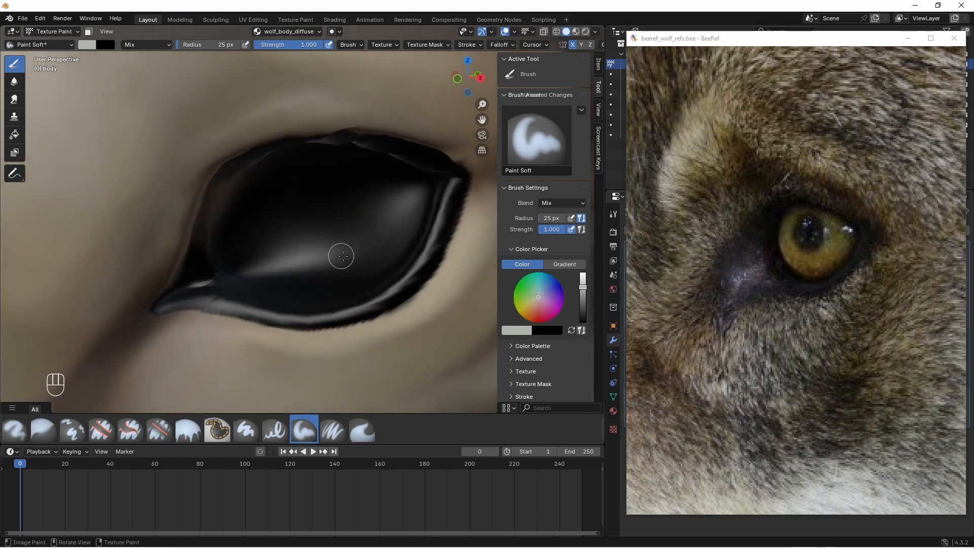
mouse_move(343, 256)
middle_down()
mouse_move(366, 267)
mouse_move(343, 267)
middle_up()
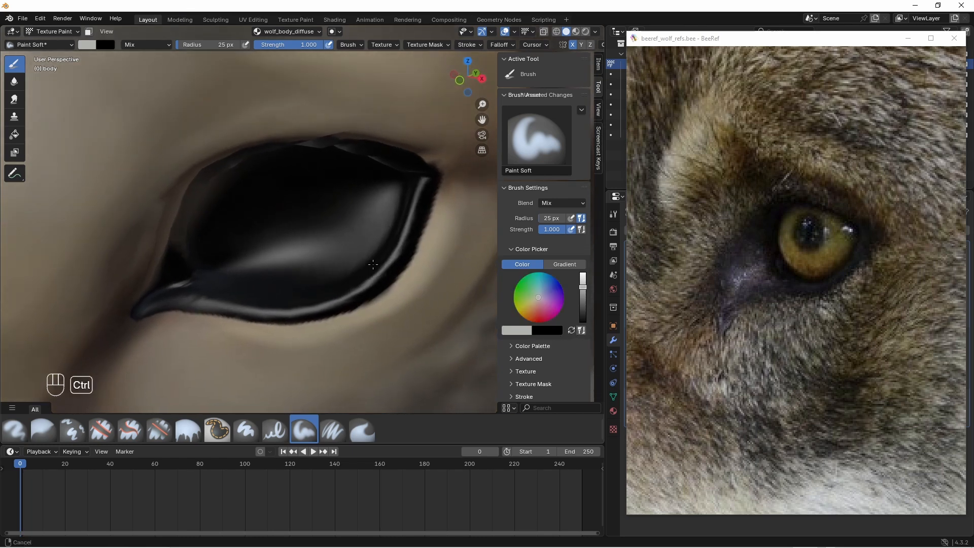
ctrl+middle_drag(373, 265, 374, 253)
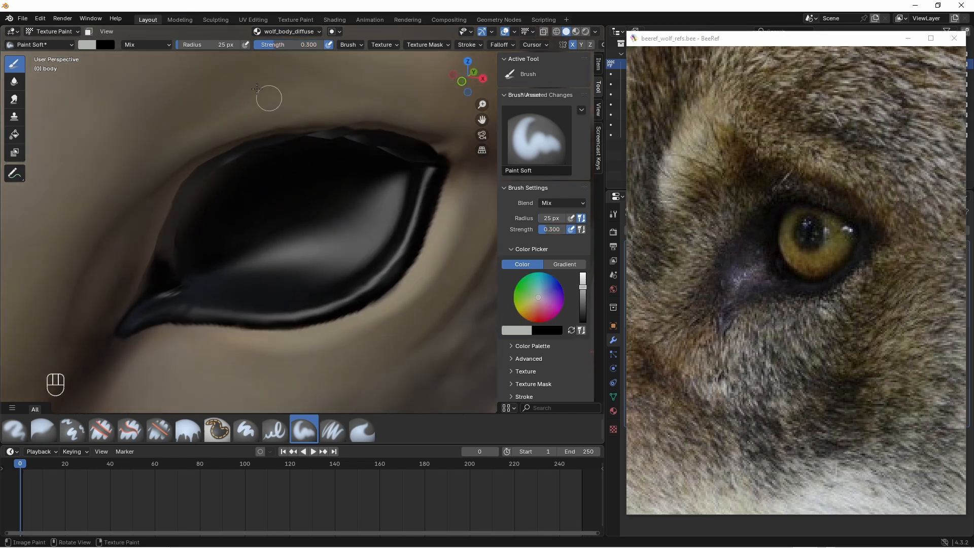
click(209, 44)
text(20)
key(Return)
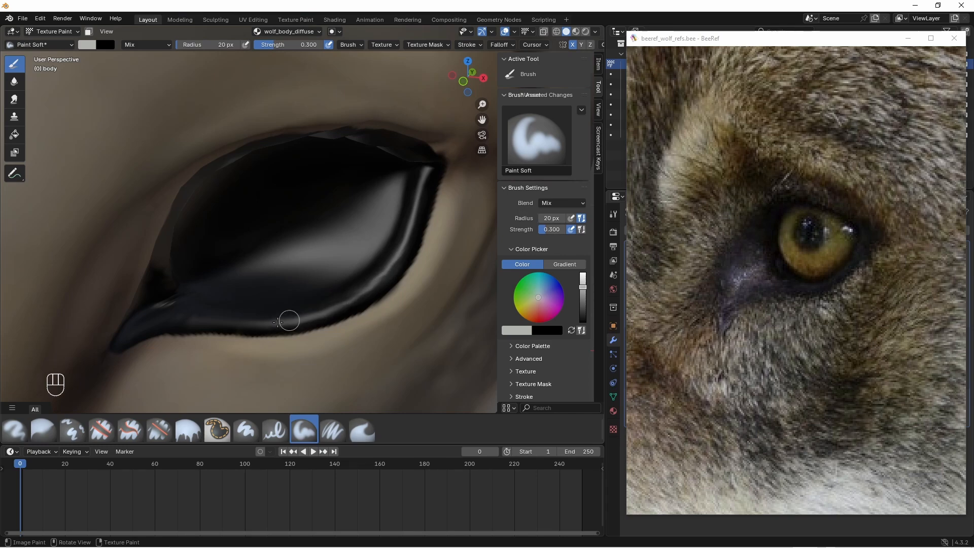
drag(277, 322, 207, 322)
mouse_move(305, 287)
middle_down()
mouse_move(261, 276)
mouse_move(263, 308)
mouse_move(244, 285)
middle_up()
drag(272, 311, 406, 315)
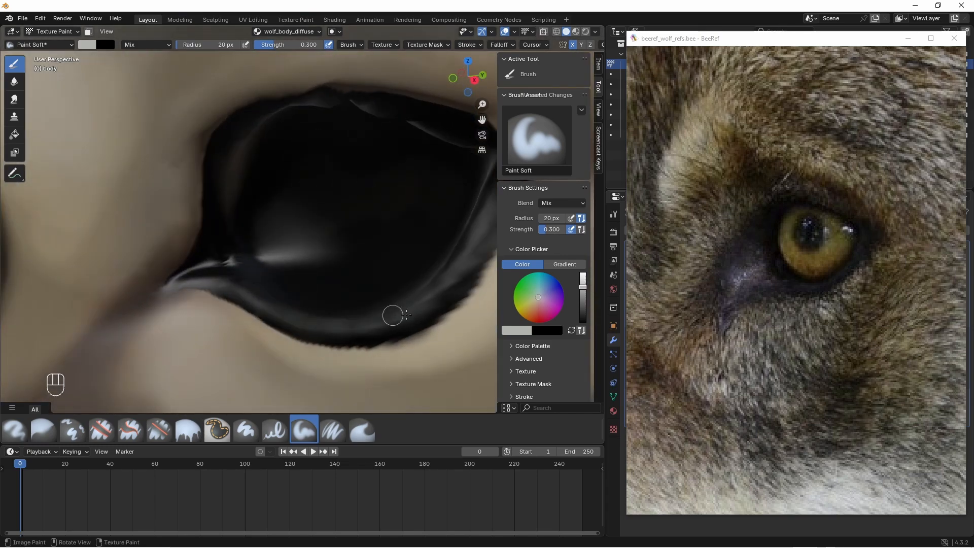
- Set the brush radius to 15 px and add more light grey along the lower eyelid rim
middle_drag(406, 315, 451, 329)
click(209, 45)
text(15)
key(Return)
drag(400, 313, 354, 326)
- Set the brush radius to 8 px and paint a fine light grey highlight on the eyelid rim near the outer eye corner
mouse_move(264, 325)
middle_down()
mouse_move(204, 317)
mouse_move(157, 259)
middle_up()
middle_drag(192, 289, 193, 305)
middle_drag(211, 270, 355, 201)
click(209, 45)
text(8)
key(Return)
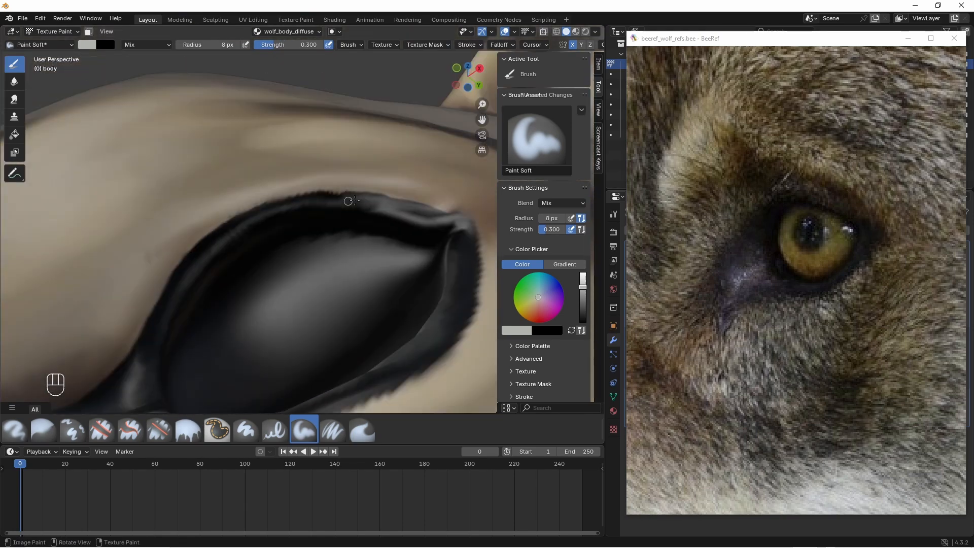
drag(449, 262, 435, 279)
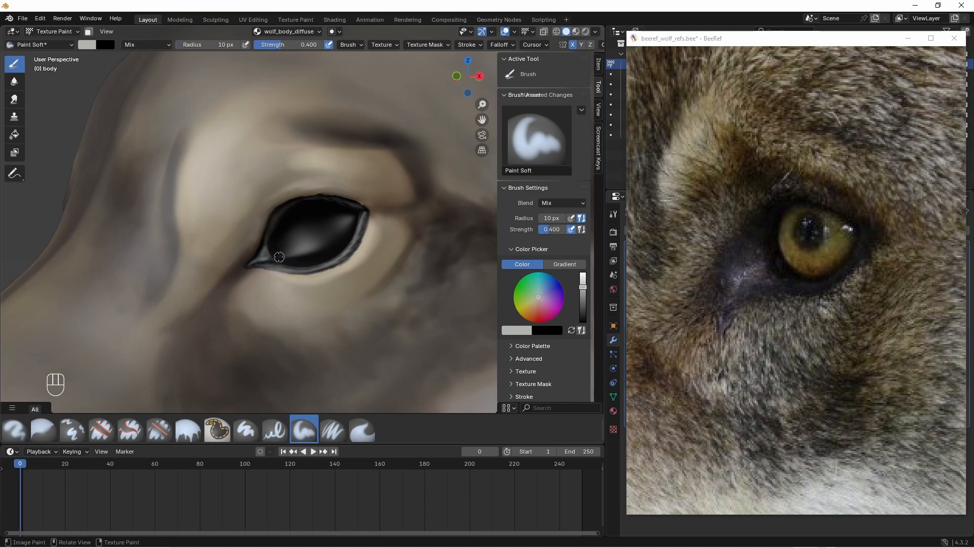
- Unhide all hidden objects in Object Mode, including the eyeballs, and return the body to Texture Paint mode
click(71, 31)
click(67, 41)
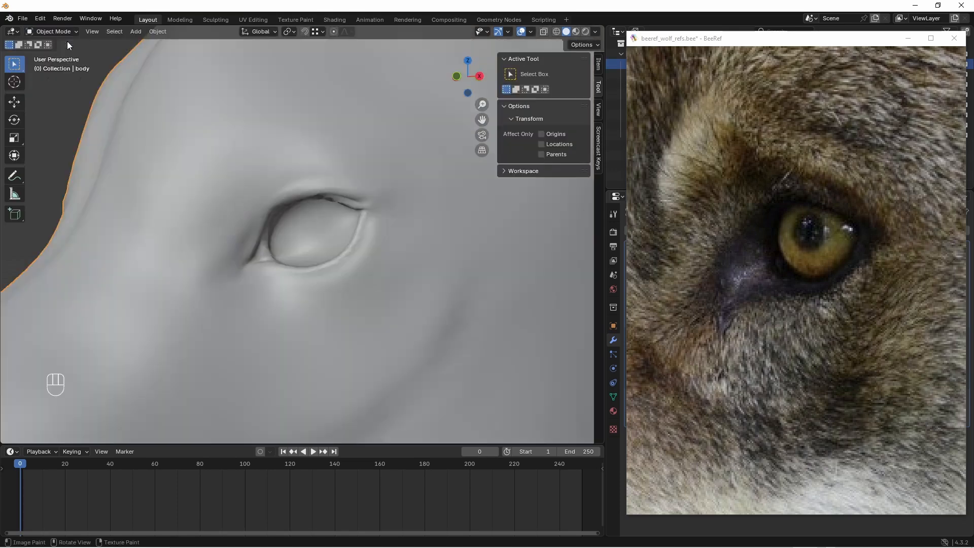
key(alt+h)
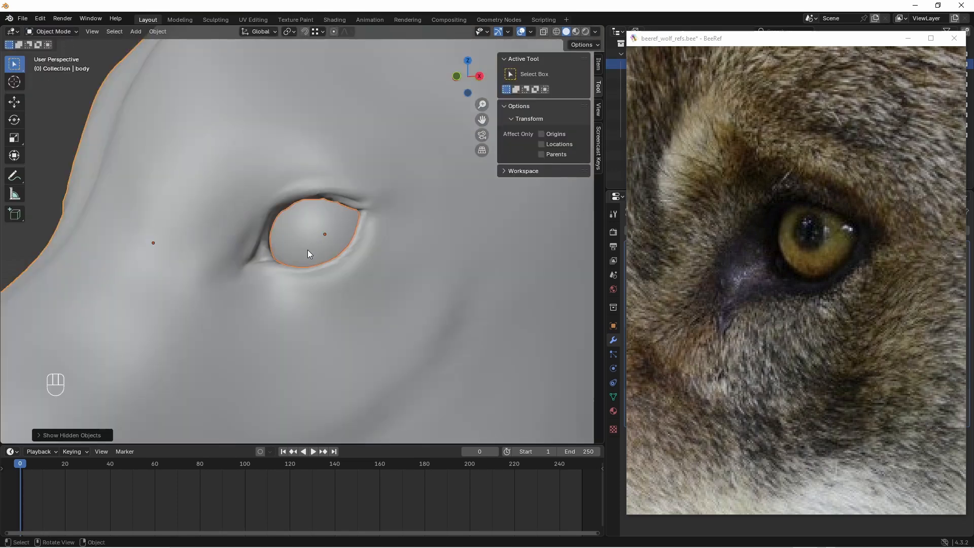
click(307, 249)
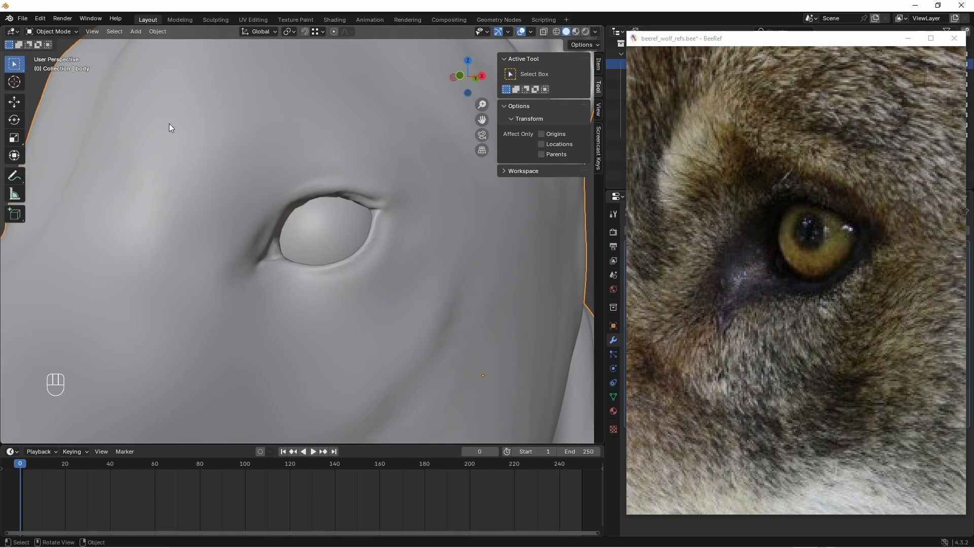
click(71, 31)
click(51, 100)
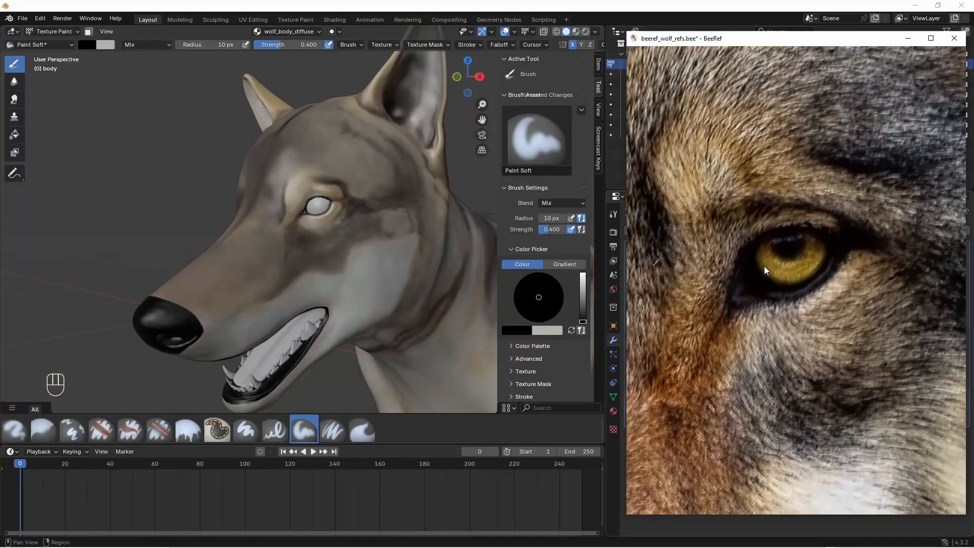
- Examine the nose in the reference photo and paint light grey highlights on the wolf's nose with a 15 px brush
scroll(765, 266, down, 5)
scroll(772, 314, up, 6)
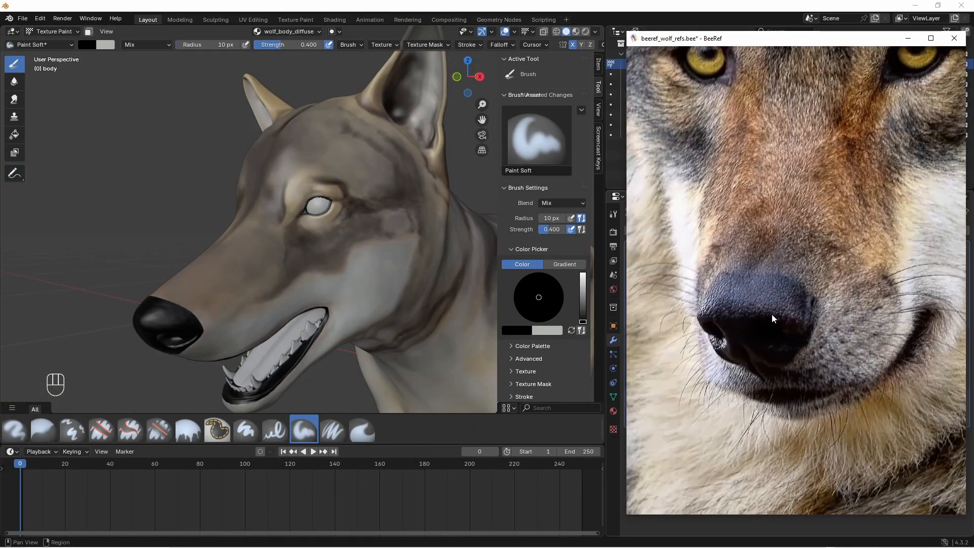
scroll(816, 334, up, 1)
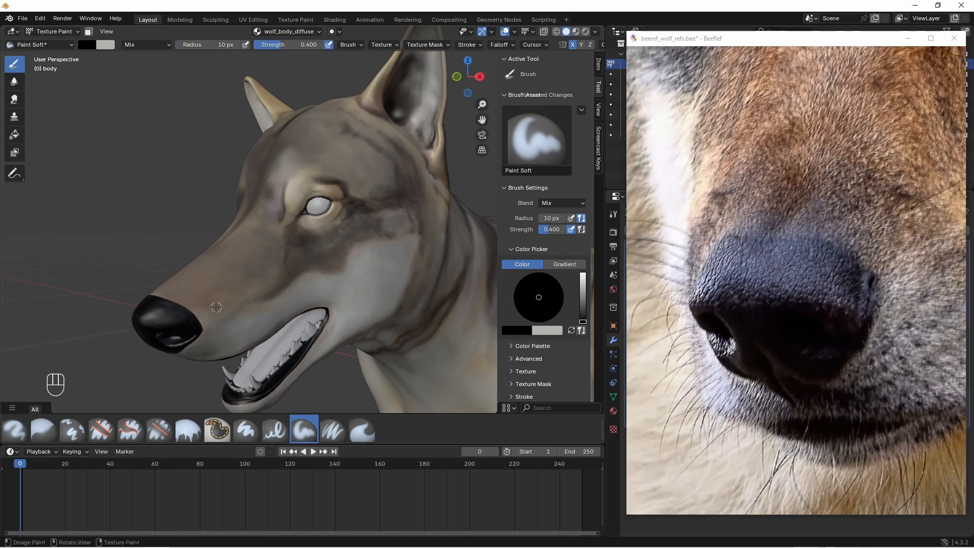
click(208, 45)
text(15)
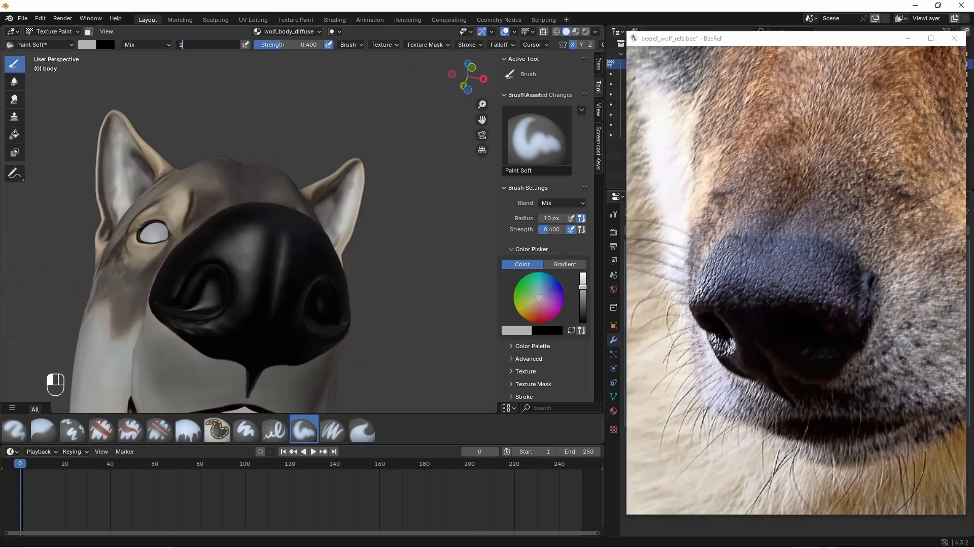
key(Return)
mouse_move(259, 270)
middle_down()
mouse_move(252, 249)
mouse_move(285, 270)
mouse_move(250, 235)
mouse_move(337, 226)
mouse_move(290, 315)
mouse_move(348, 282)
mouse_move(247, 251)
middle_up()
scroll(244, 304, up, 3)
drag(247, 251, 295, 228)
mouse_move(296, 229)
middle_down()
mouse_move(200, 258)
mouse_move(282, 282)
middle_up()
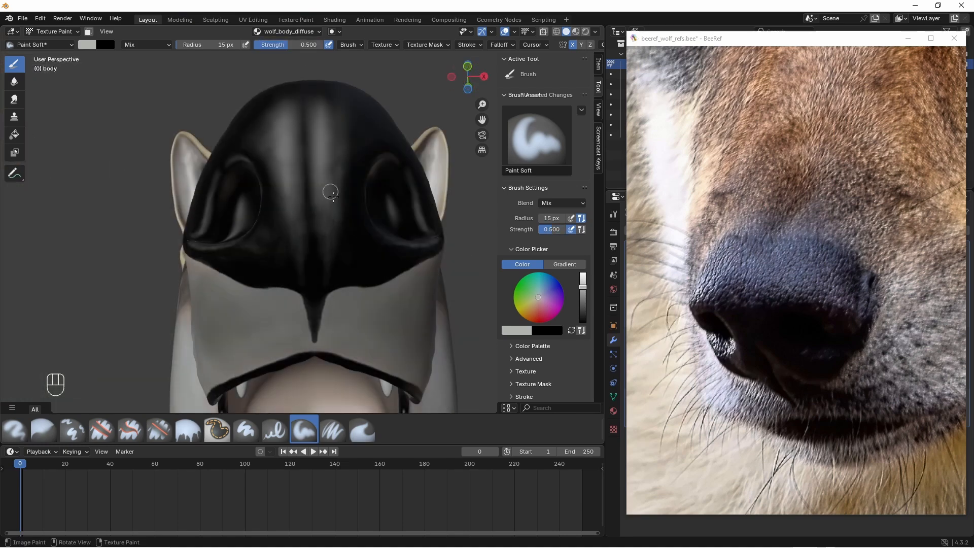
- Try a light grey stroke along the front centre of the nose at brush strength 0.500 and undo the last strokes
middle_drag(332, 193, 331, 231)
drag(327, 205, 325, 131)
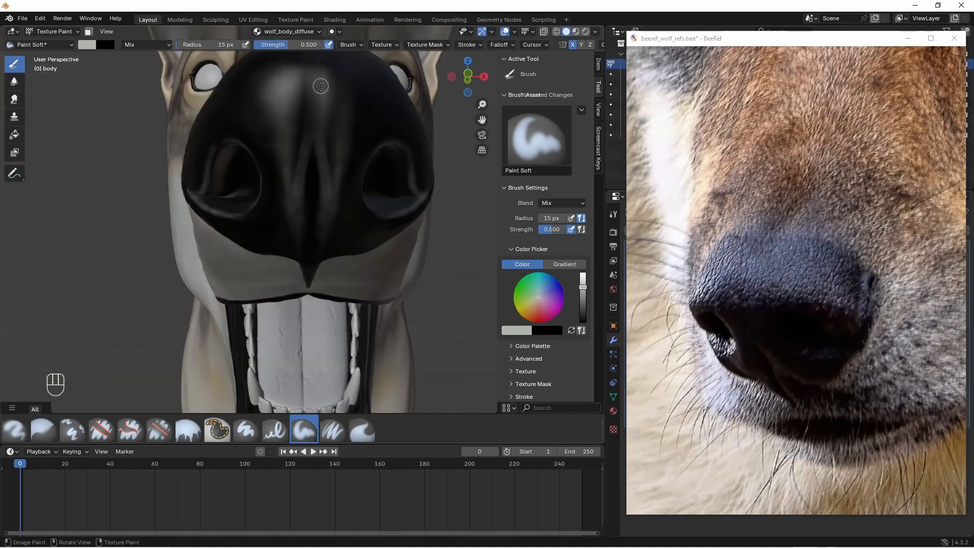
key(ctrl+z)
key(ctrl+z)
- Set the brush radius to 10 px, swap to black and darken the lower part of the nose's central groove
drag(227, 44, 219, 45)
mouse_move(324, 138)
middle_down()
mouse_move(323, 125)
mouse_move(315, 247)
mouse_move(306, 220)
middle_up()
key(x)
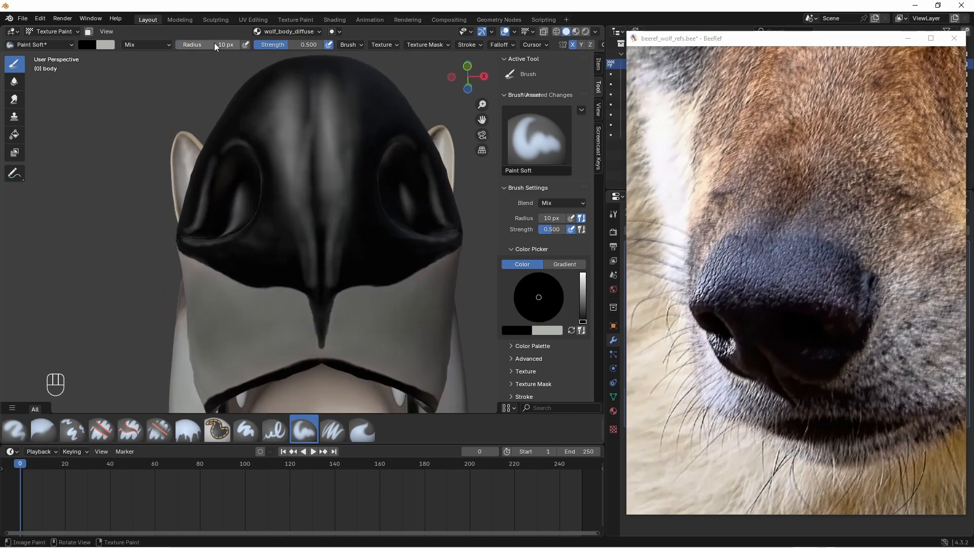
drag(313, 251, 314, 274)
mouse_move(315, 281)
middle_down()
mouse_move(313, 260)
mouse_move(315, 311)
middle_up()
drag(306, 240, 306, 274)
key(ctrl+z)
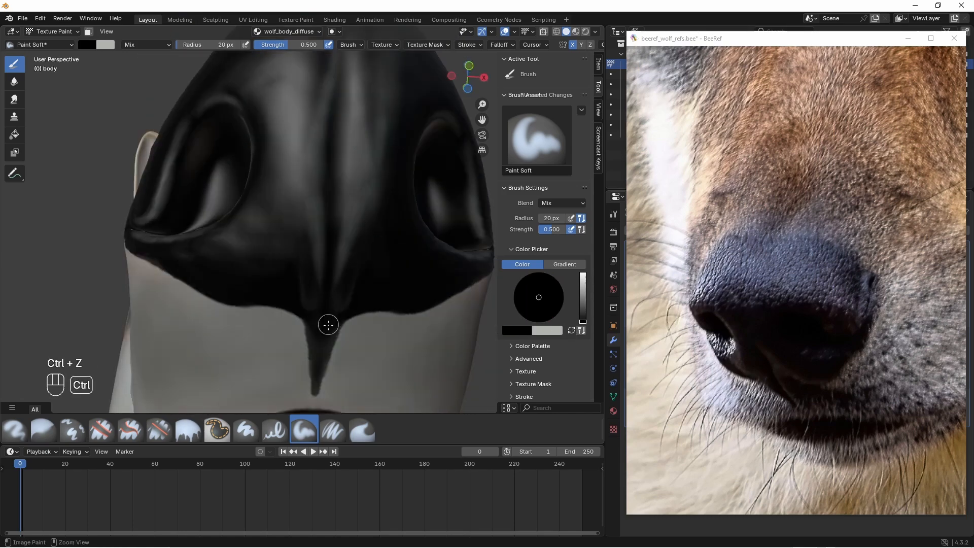
- Swap to light grey, highlight the nostril rim with a 20 px brush at strength 0.300, and raise the strength to 1.000
middle_drag(326, 324, 179, 220)
key(x)
click(297, 45)
text(.3)
key(Return)
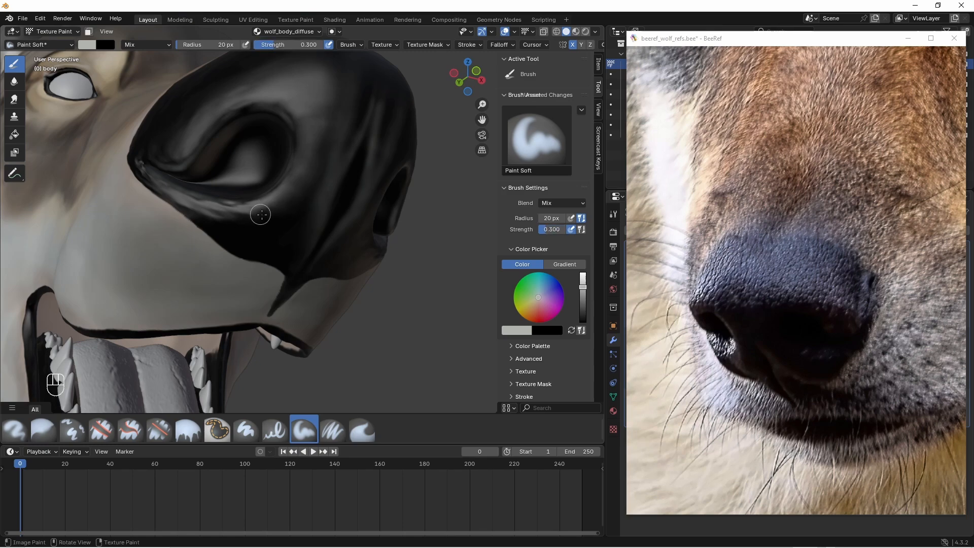
mouse_move(287, 204)
middle_down()
mouse_move(274, 217)
mouse_move(261, 213)
mouse_move(355, 148)
mouse_move(335, 132)
mouse_move(364, 191)
middle_up()
drag(296, 45, 348, 53)
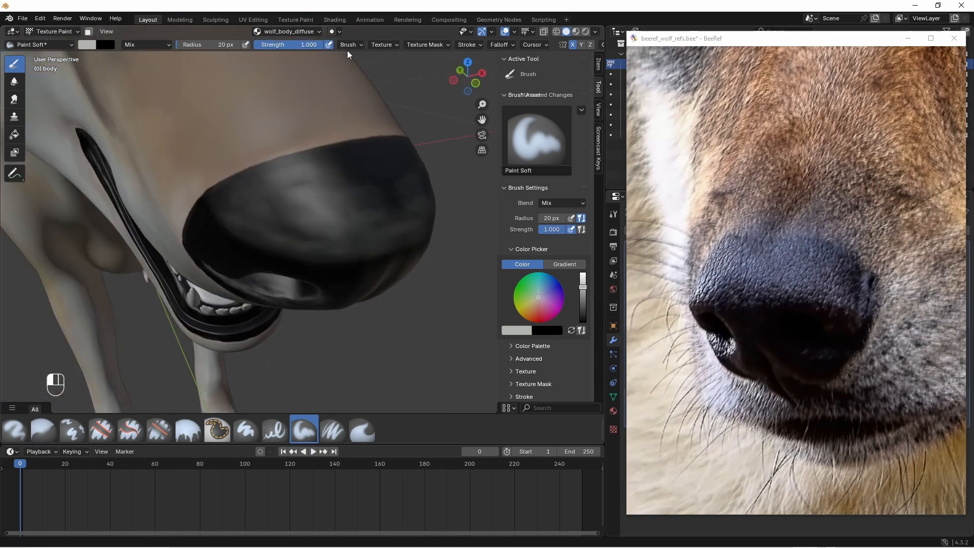
middle_drag(269, 212, 284, 204)
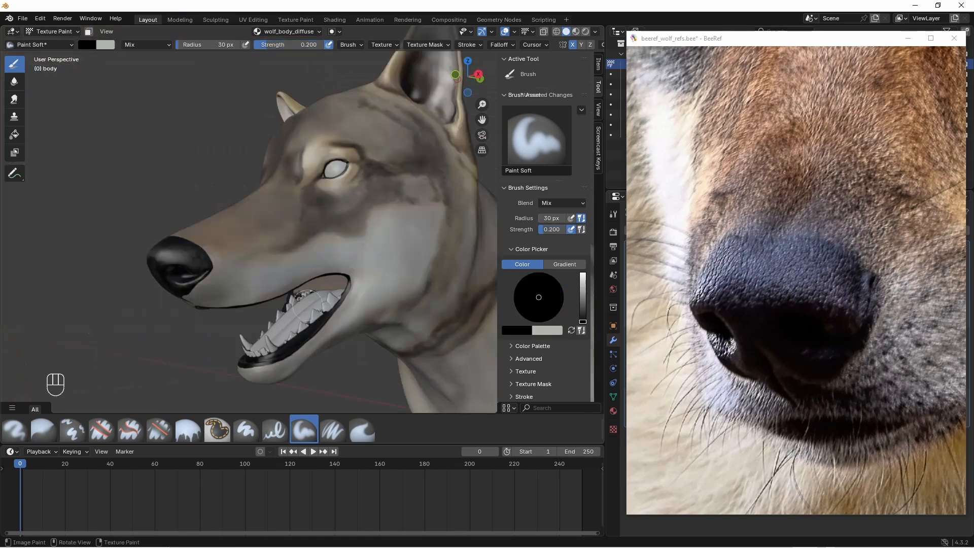
- In the body's Edit Mode, select the linked mouth interior, invert the selection, hide all other faces and return to Object Mode
click(74, 32)
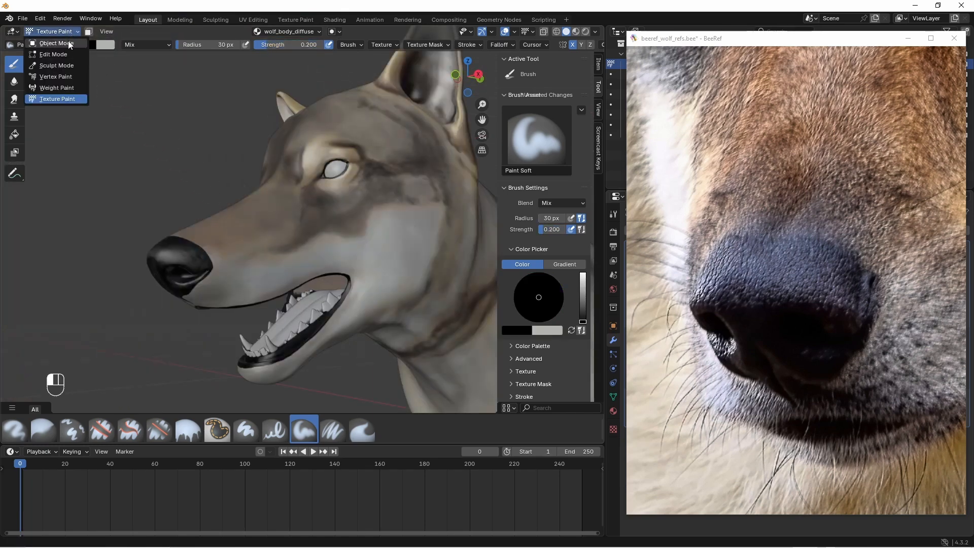
click(56, 43)
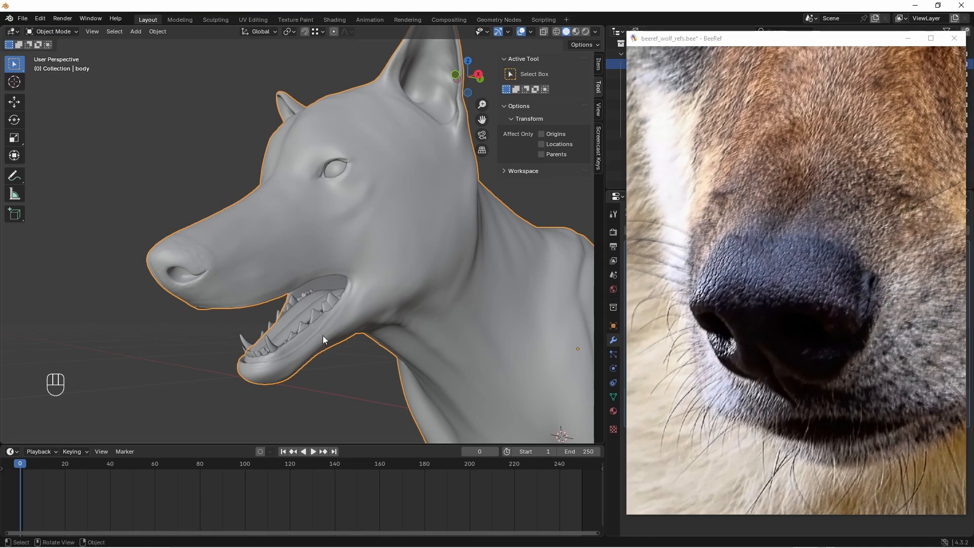
middle_drag(322, 333, 310, 249)
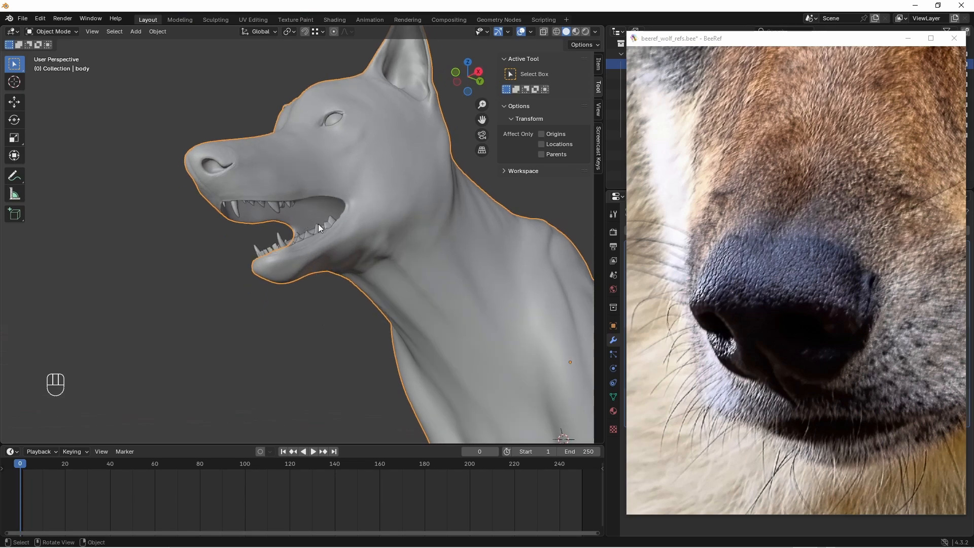
key(Tab)
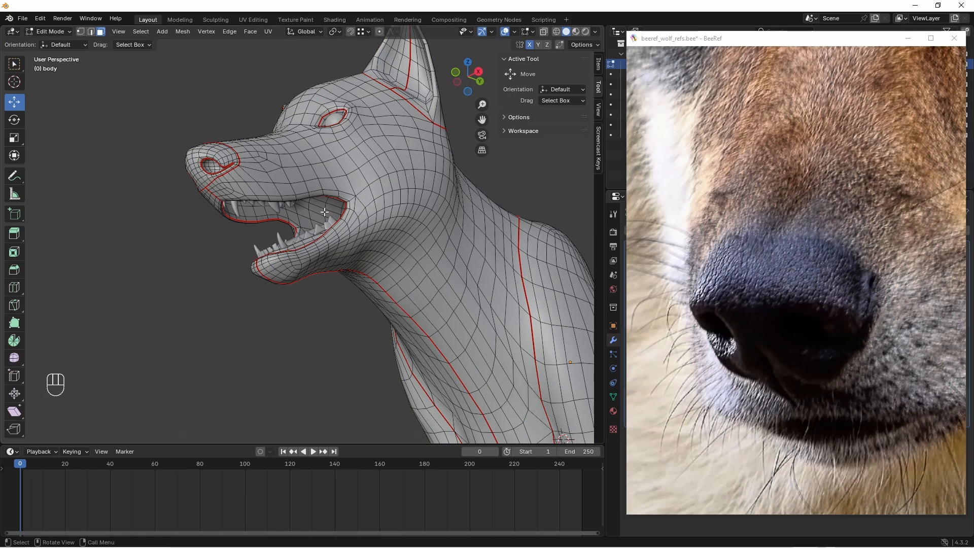
key(l)
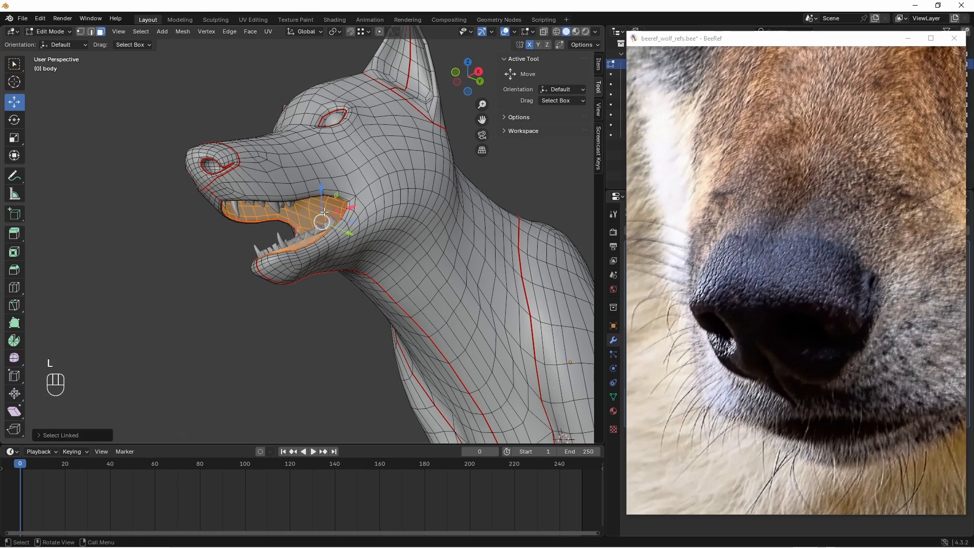
key(ctrl+i)
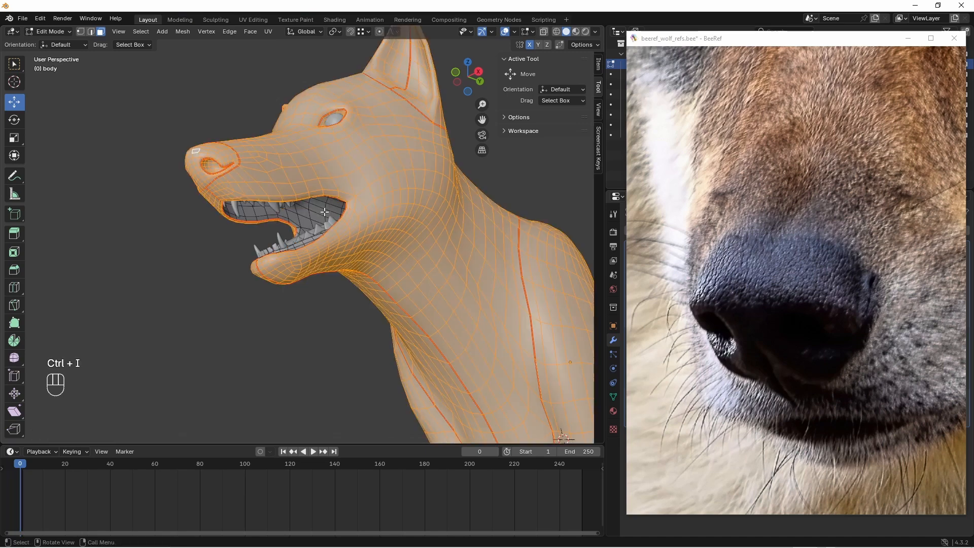
key(h)
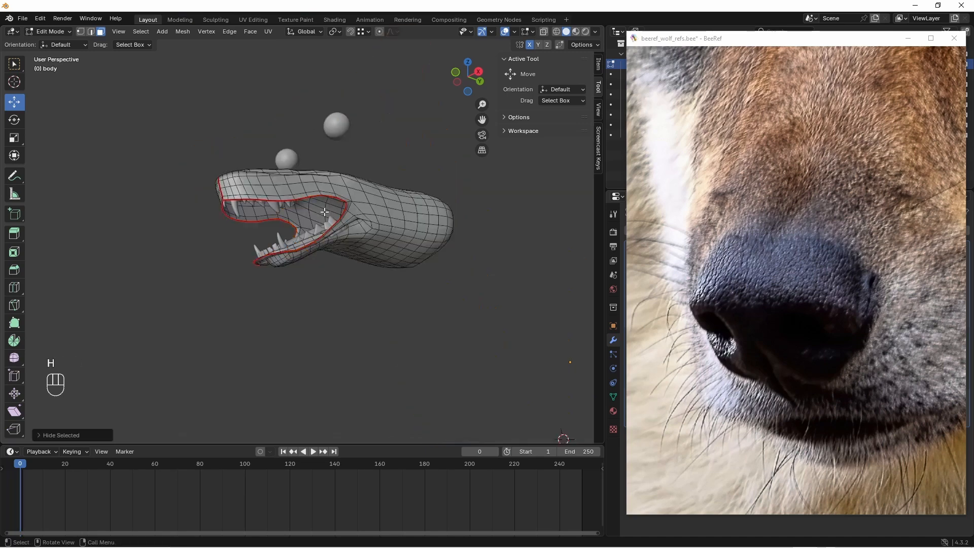
middle_drag(341, 224, 350, 233)
key(Tab)
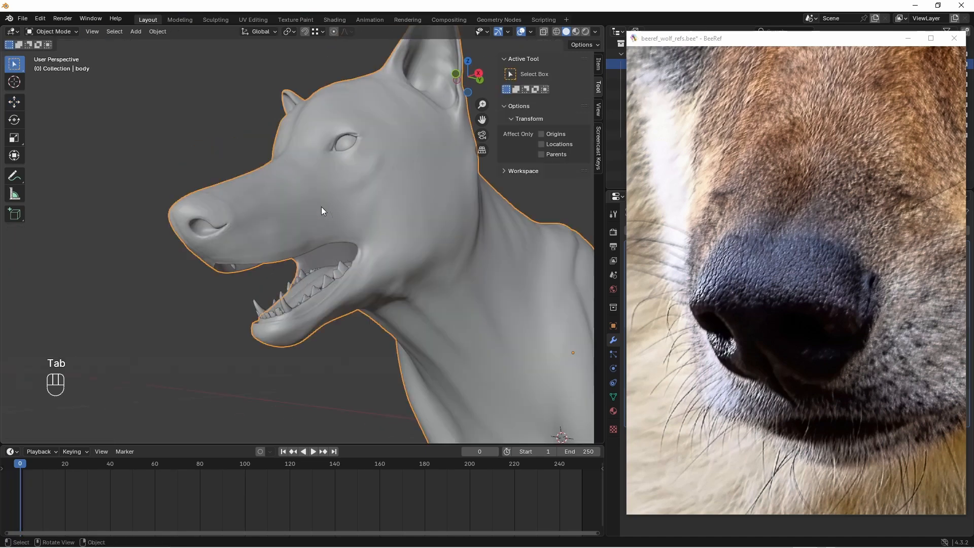
- Hide the eyeballs, tongue and both sets of teeth, and return the body to Texture Paint mode
click(345, 147)
middle_drag(338, 179, 288, 131)
click(346, 150)
middle_drag(353, 286, 297, 291)
click(288, 299)
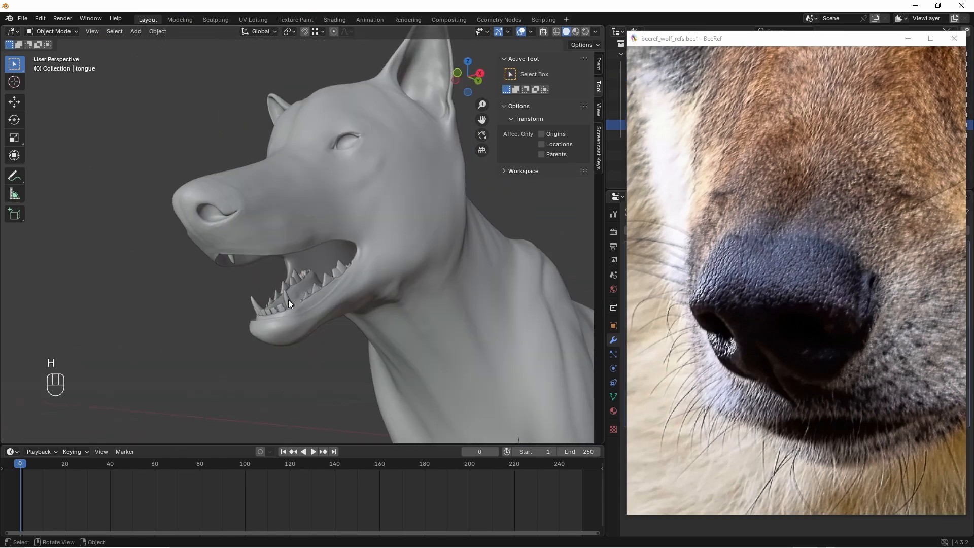
key(h)
click(246, 267)
middle_drag(246, 267, 285, 248)
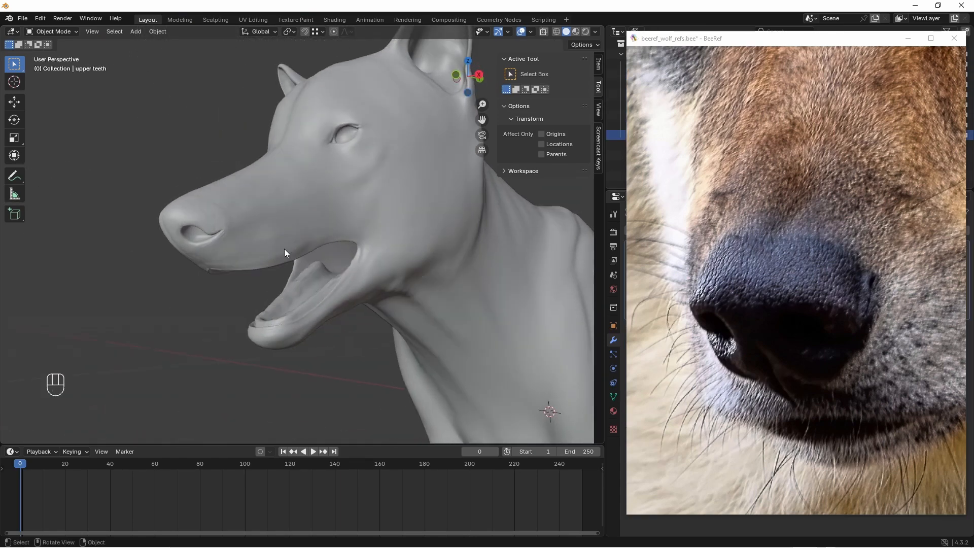
click(282, 248)
click(68, 32)
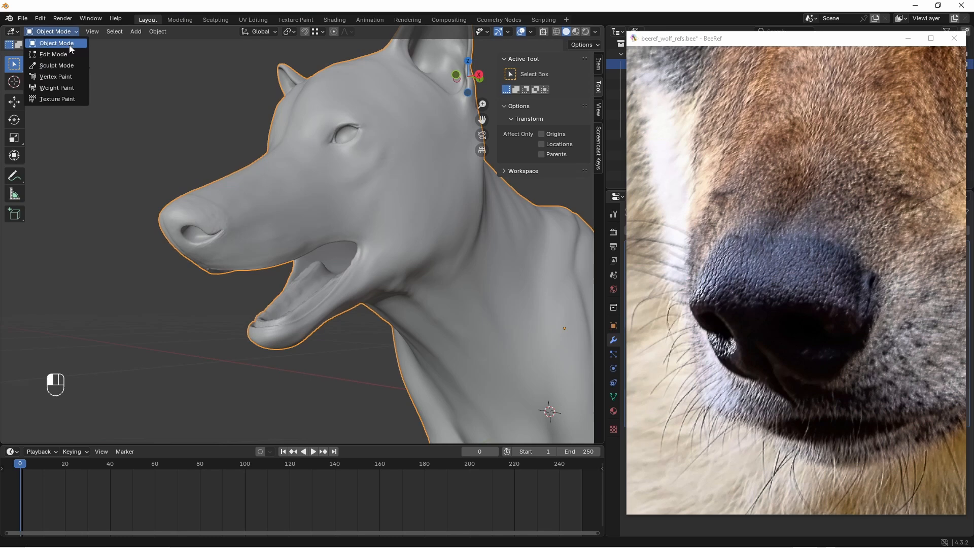
click(59, 98)
- Raise the brush strength to 1.000 and paint the inside of the lower jaw black with a 30 px brush
mouse_move(298, 268)
middle_down()
mouse_move(302, 254)
mouse_move(335, 300)
middle_up()
scroll(302, 253, up, 1)
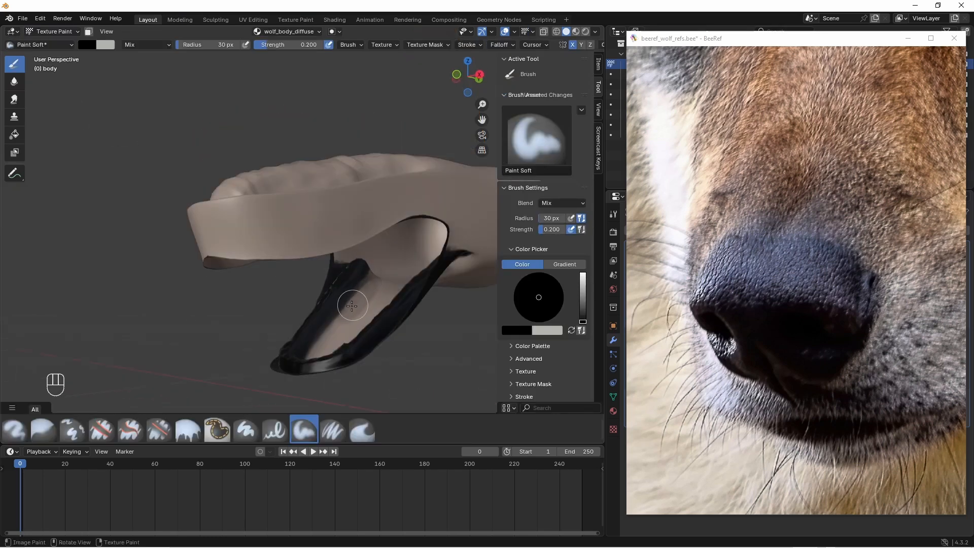
drag(273, 46, 331, 48)
middle_drag(351, 302, 361, 313)
drag(359, 313, 333, 349)
middle_drag(328, 330, 332, 354)
drag(332, 354, 378, 315)
mouse_move(314, 337)
middle_down()
mouse_move(378, 317)
mouse_move(355, 315)
middle_up()
drag(324, 300, 383, 351)
- Paint the upper gums and the inside of the upper lip black, and disable Backface Culling in the paint options
mouse_move(383, 340)
middle_down()
mouse_move(300, 322)
mouse_move(283, 292)
middle_up()
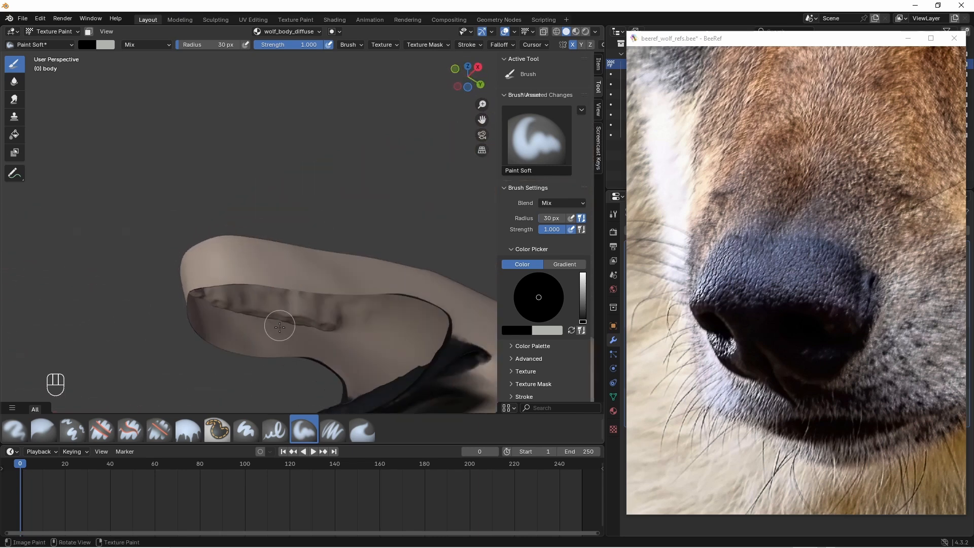
mouse_move(281, 327)
mouse_down()
mouse_move(272, 346)
mouse_move(243, 314)
mouse_move(322, 322)
mouse_up()
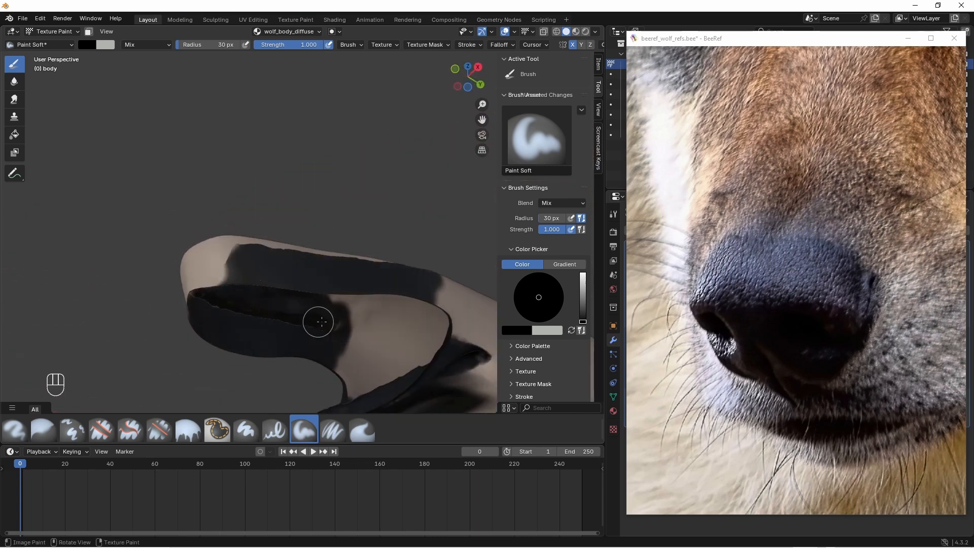
drag(592, 280, 592, 360)
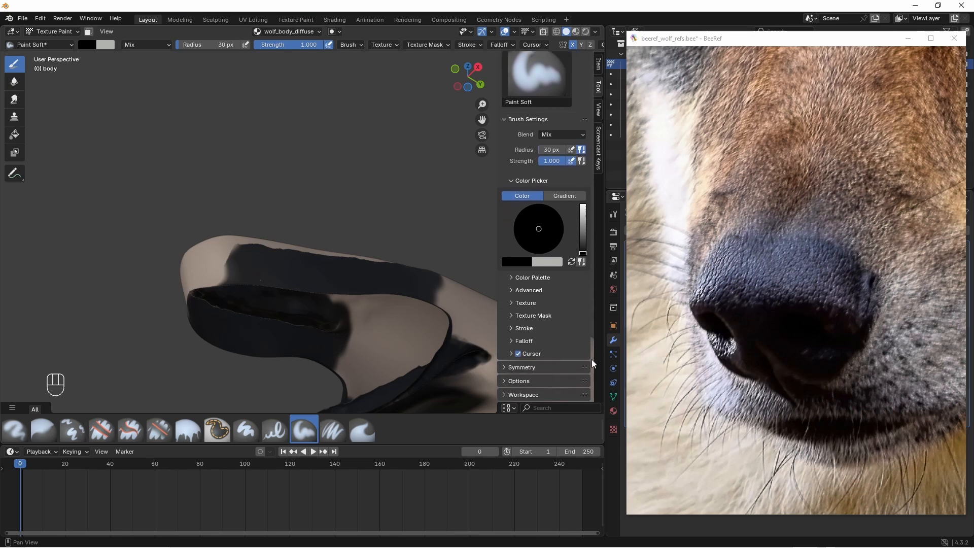
click(517, 380)
drag(592, 324, 591, 376)
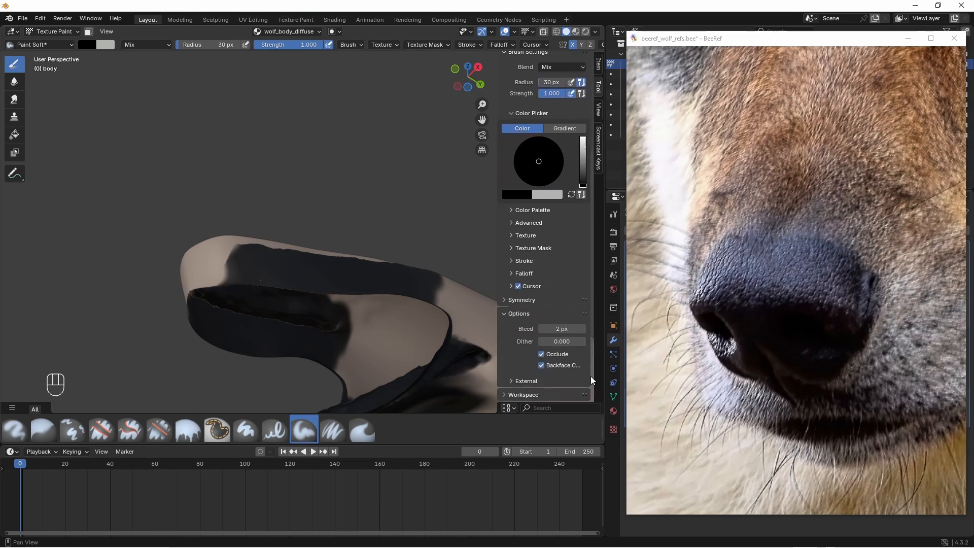
click(542, 367)
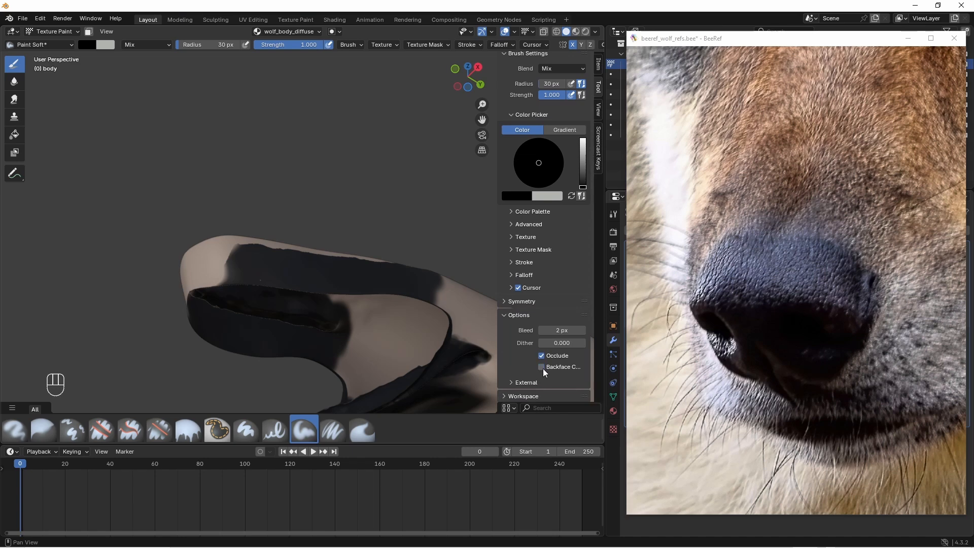
- Cover the remaining light patches on the front and upper side of the mouth interior with black at strength 1.000
mouse_move(213, 268)
mouse_down()
mouse_move(231, 253)
mouse_move(201, 287)
mouse_up()
middle_drag(212, 285, 238, 241)
mouse_move(238, 240)
mouse_down()
mouse_move(278, 217)
mouse_move(239, 221)
mouse_move(191, 251)
mouse_move(173, 248)
mouse_move(226, 172)
mouse_move(258, 170)
mouse_move(284, 147)
mouse_move(230, 173)
mouse_up()
mouse_move(248, 162)
middle_down()
mouse_move(245, 195)
mouse_move(264, 259)
middle_up()
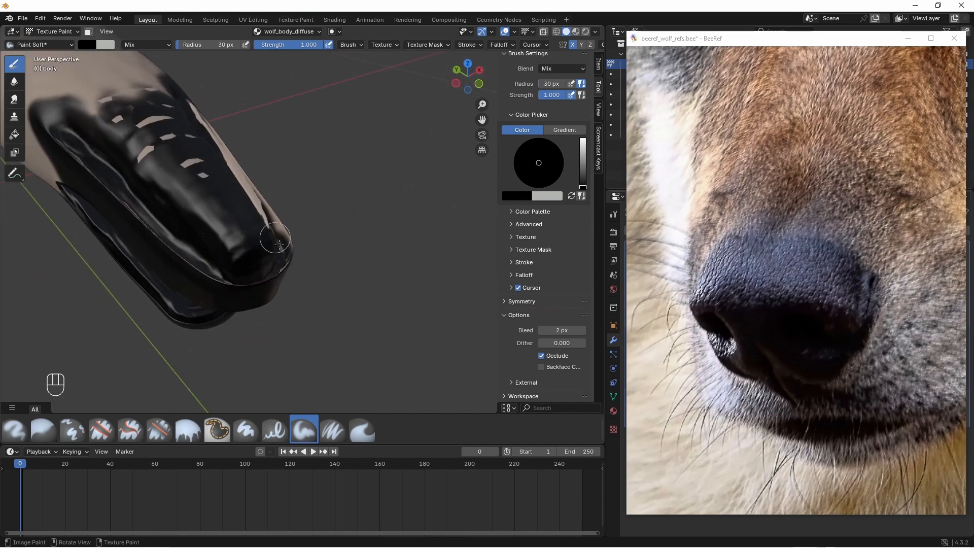
drag(238, 176, 214, 154)
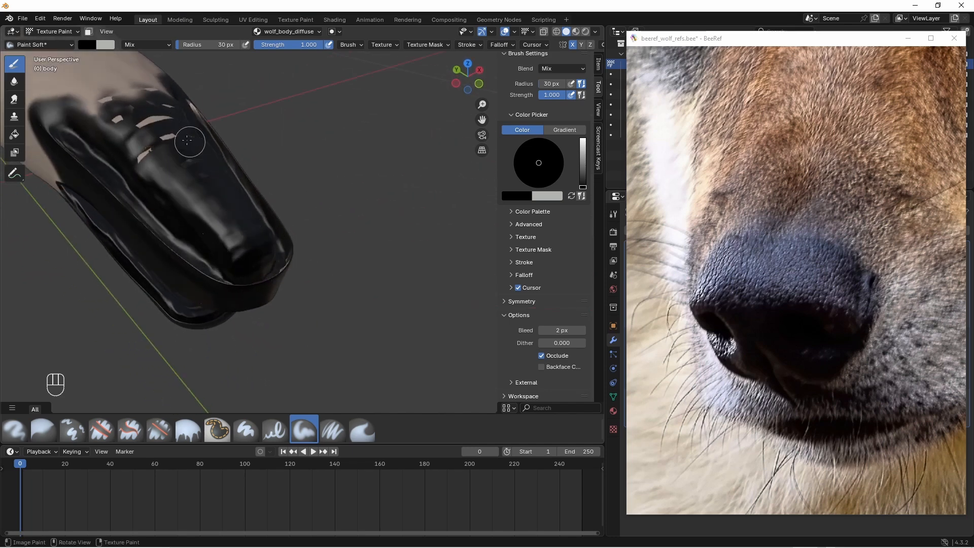
mouse_move(137, 108)
mouse_down()
mouse_move(96, 99)
mouse_move(175, 110)
mouse_up()
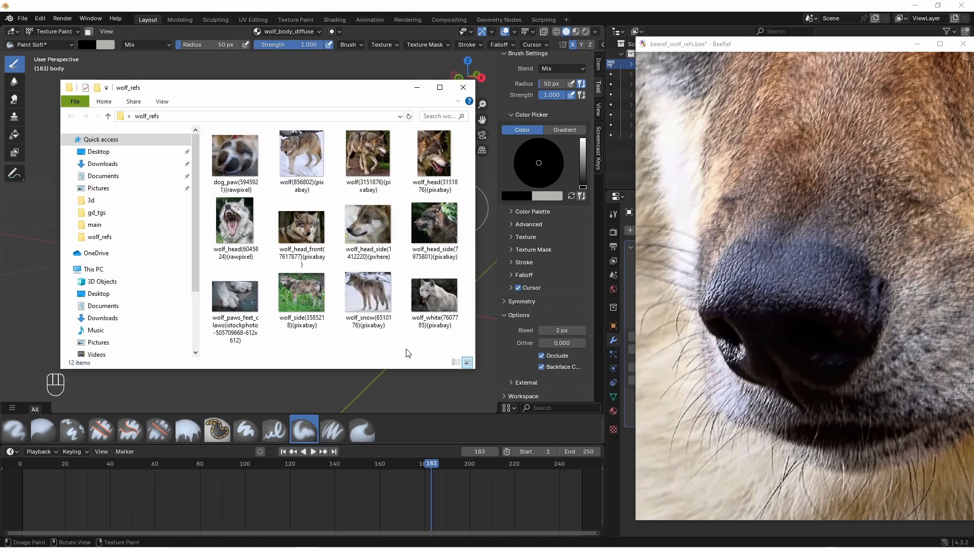
- Add the yawning wolf_head(6045824) and the open-mouthed wolf_head(3151876) photos to the BeeRef board below the existing references
click(774, 46)
scroll(787, 229, down, 20)
middle_drag(734, 333, 798, 249)
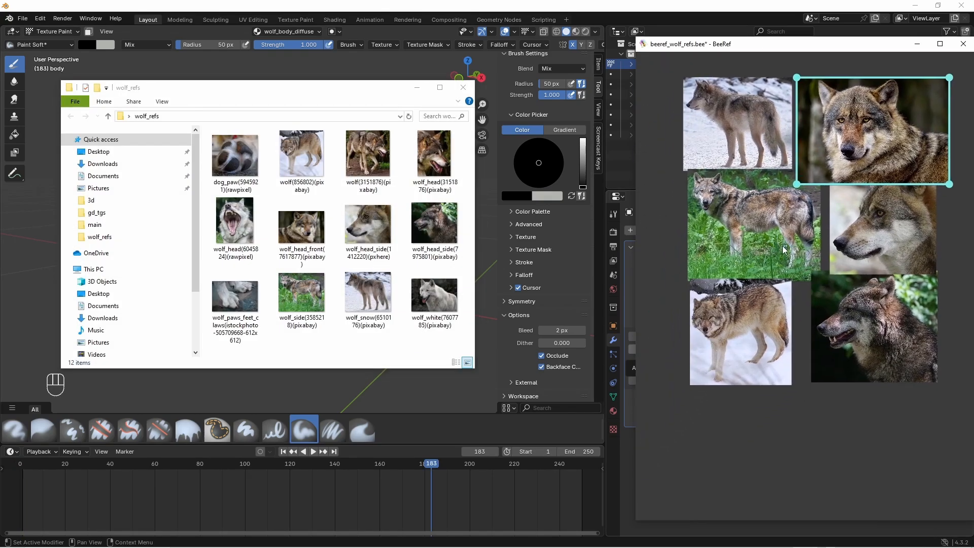
scroll(796, 254, up, 1)
middle_drag(794, 298, 782, 324)
scroll(789, 305, up, 1)
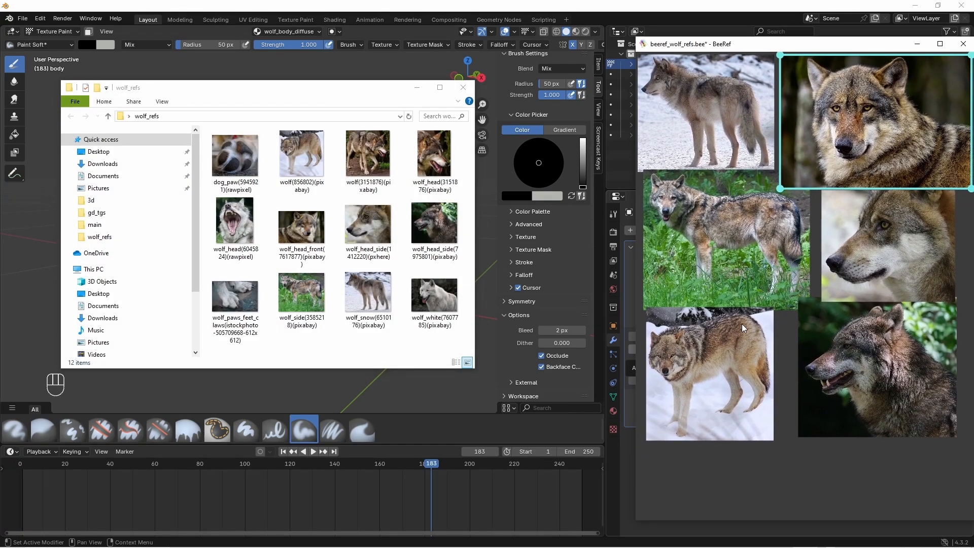
drag(235, 221, 863, 493)
middle_drag(788, 394, 784, 315)
drag(854, 394, 896, 406)
drag(433, 157, 808, 431)
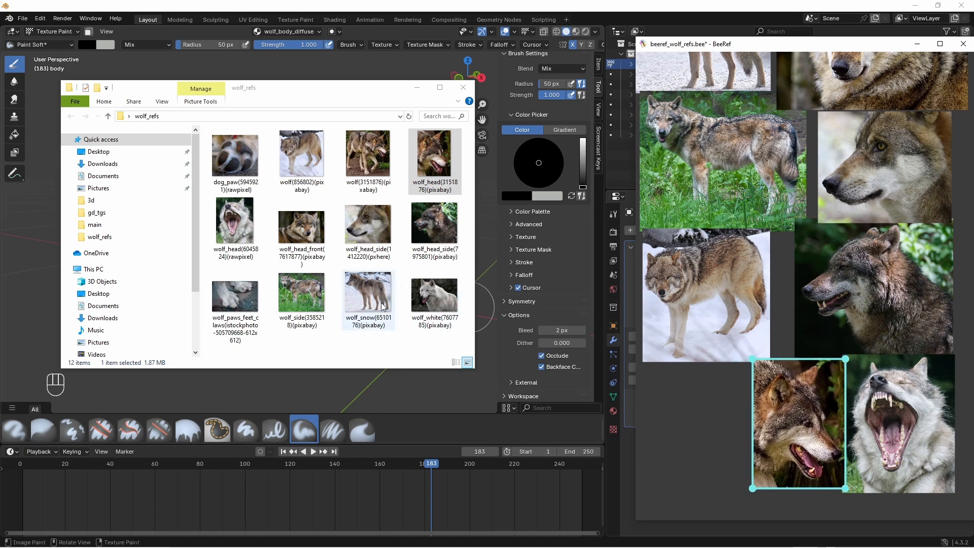
- Add the wolf paws and dog_paw photos from the wolf_refs folder to the reference board
drag(235, 297, 670, 381)
drag(731, 417, 750, 429)
click(244, 167)
drag(244, 167, 695, 479)
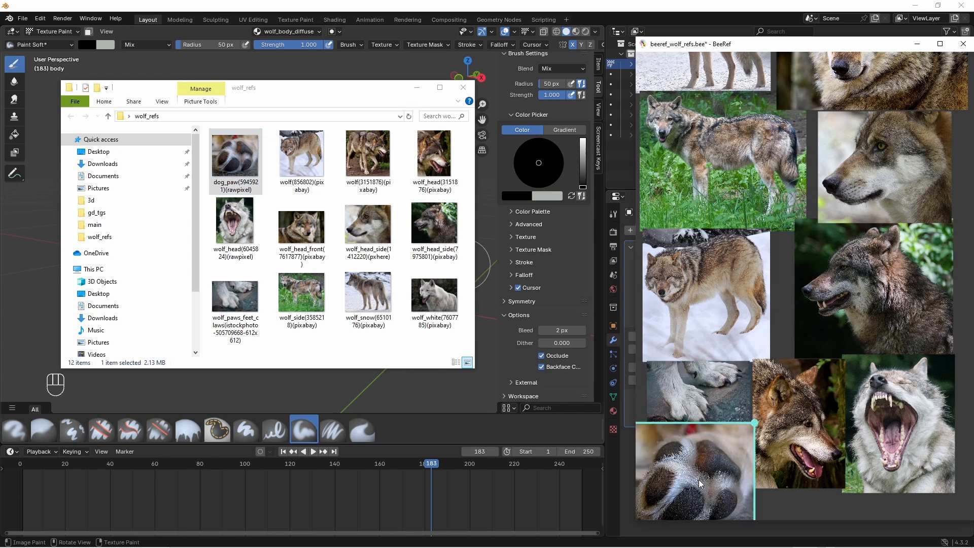
- Resize the dog paw photo, line up the paw and wolf head photos beneath the other references, and minimise the wolf_refs folder window
middle_drag(772, 420, 781, 385)
drag(765, 388, 738, 426)
drag(723, 453, 741, 425)
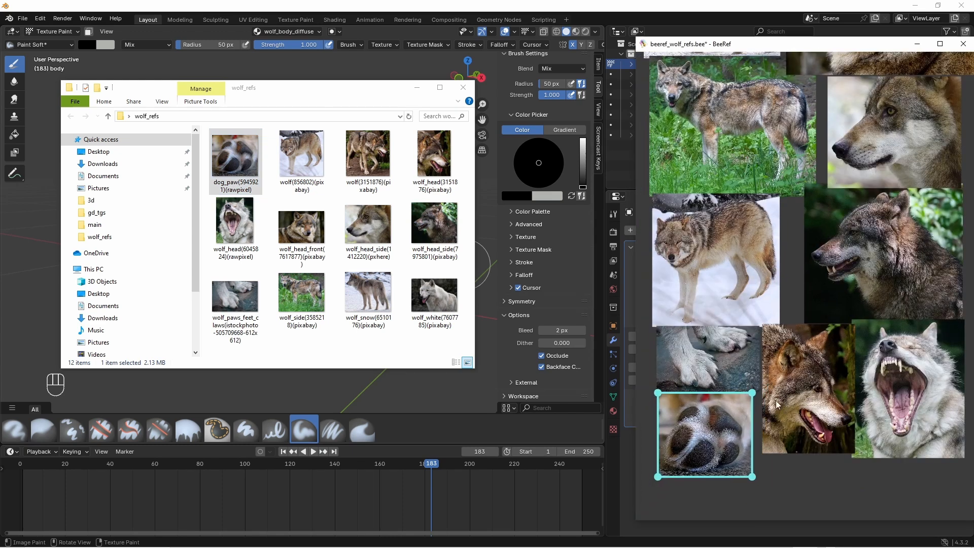
drag(804, 386, 802, 396)
drag(721, 406, 720, 409)
drag(713, 351, 710, 354)
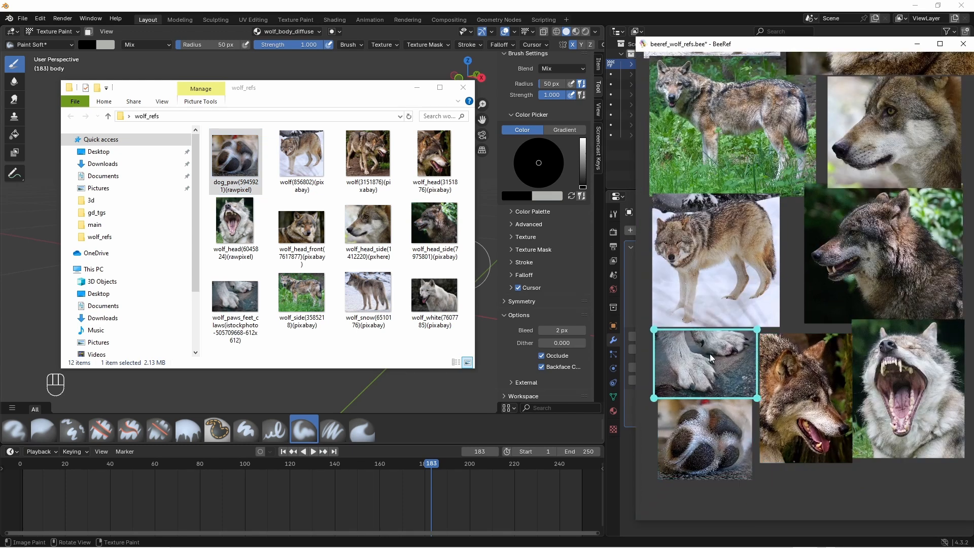
click(417, 88)
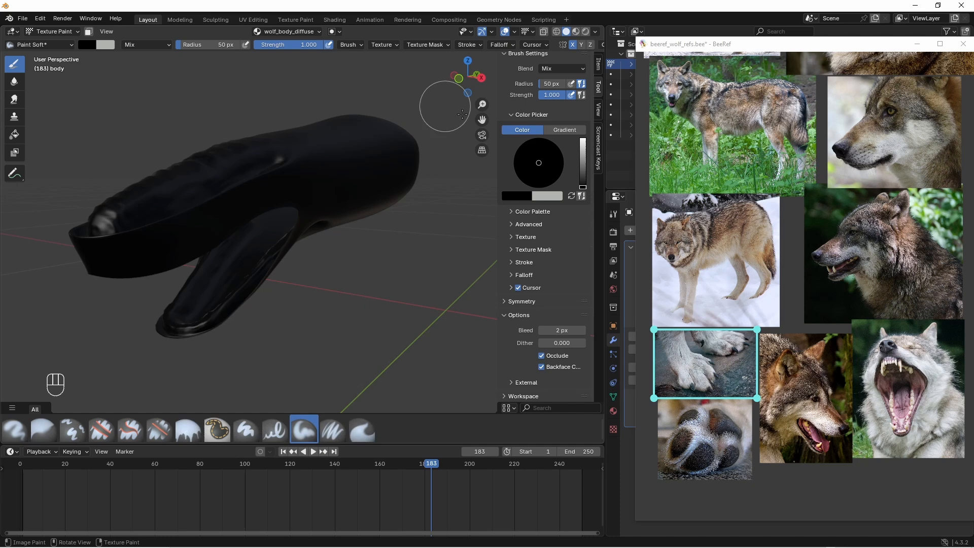
- Enlarge the yawning wolf photo to fill the reference board view and save the board file
click(795, 309)
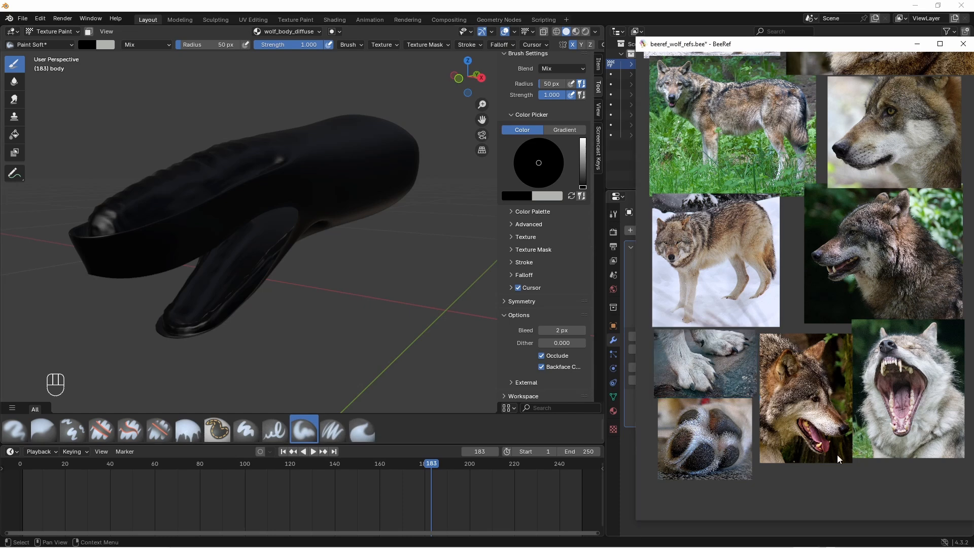
double_click(878, 422)
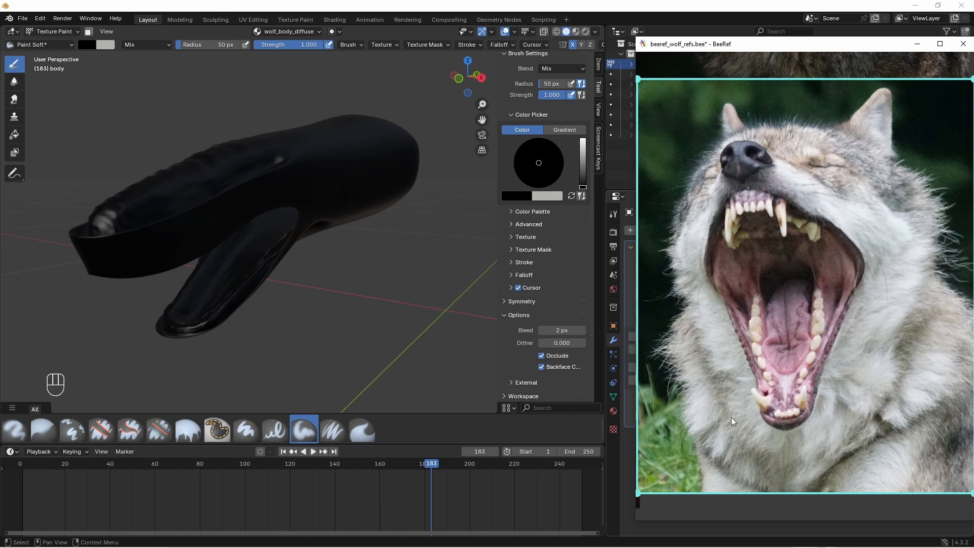
key(ctrl+s)
- Switch to Blender, save the wolf_body_diffuse texture image from the Image Editor, and return to the 3D viewport
click(318, 277)
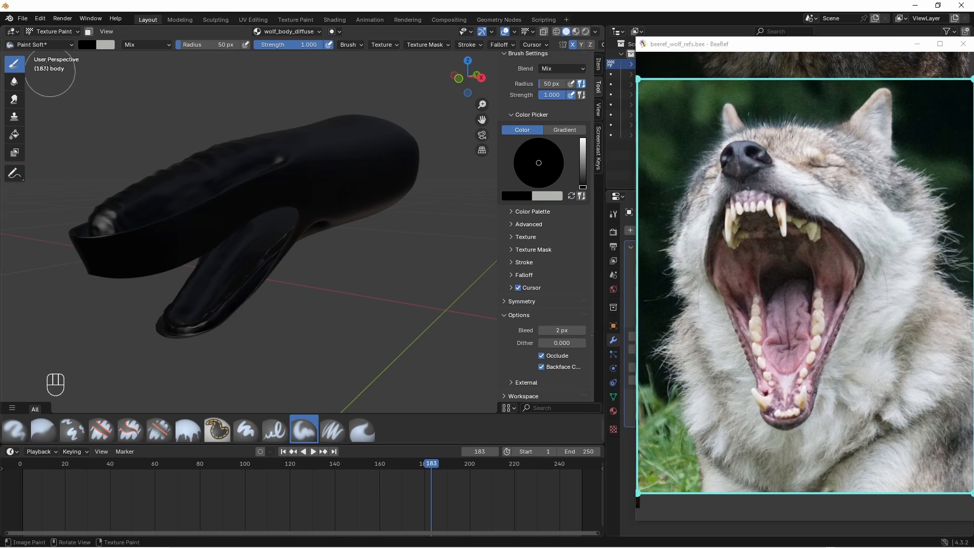
click(17, 32)
click(28, 81)
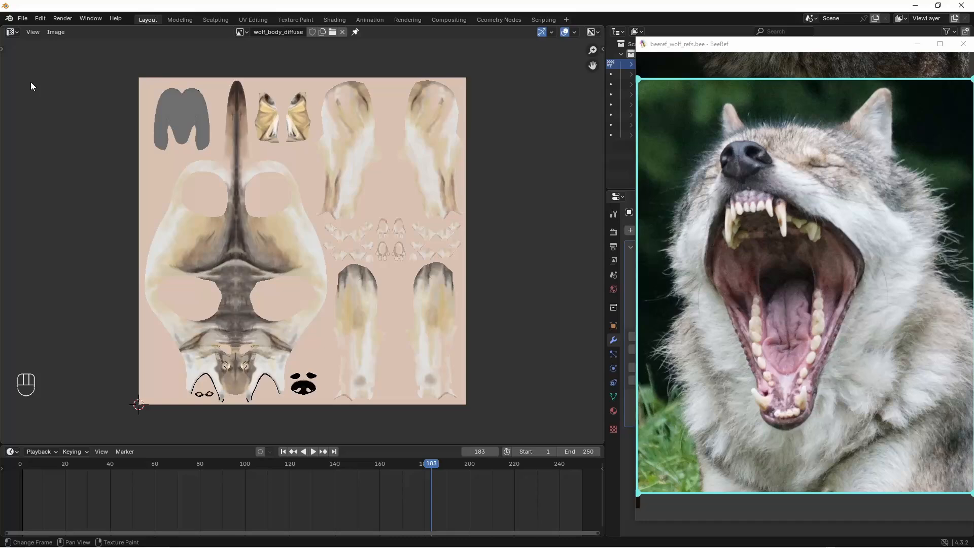
click(55, 33)
click(74, 136)
click(369, 166)
drag(513, 121, 292, 105)
click(428, 406)
click(12, 32)
click(34, 56)
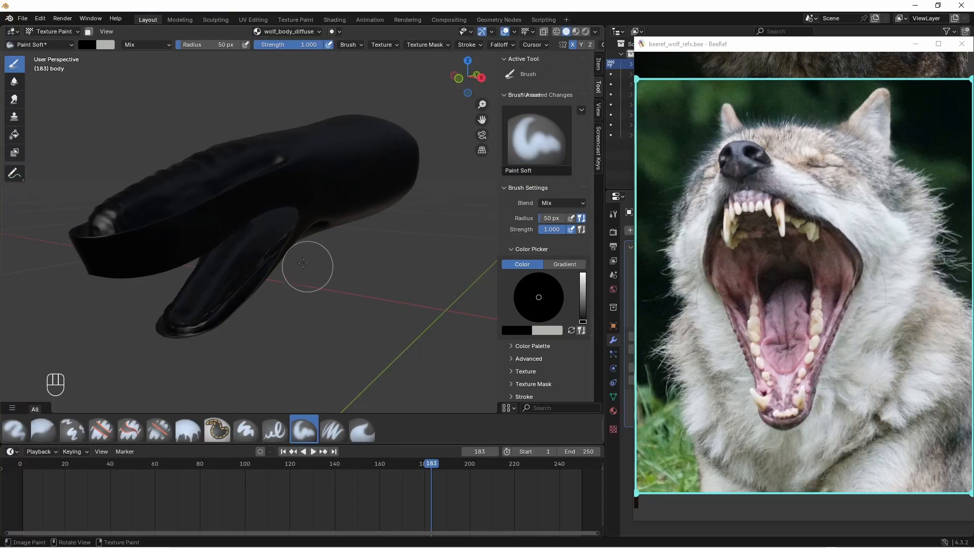
- Enter Edit Mode on the mouth mesh in wireframe side view and box-select the front faces of the upper jaw
middle_drag(263, 240, 342, 265)
mouse_move(300, 234)
middle_down()
mouse_move(246, 215)
mouse_move(205, 219)
mouse_move(251, 240)
mouse_move(228, 237)
middle_up()
scroll(244, 243, up, 1)
key(Tab)
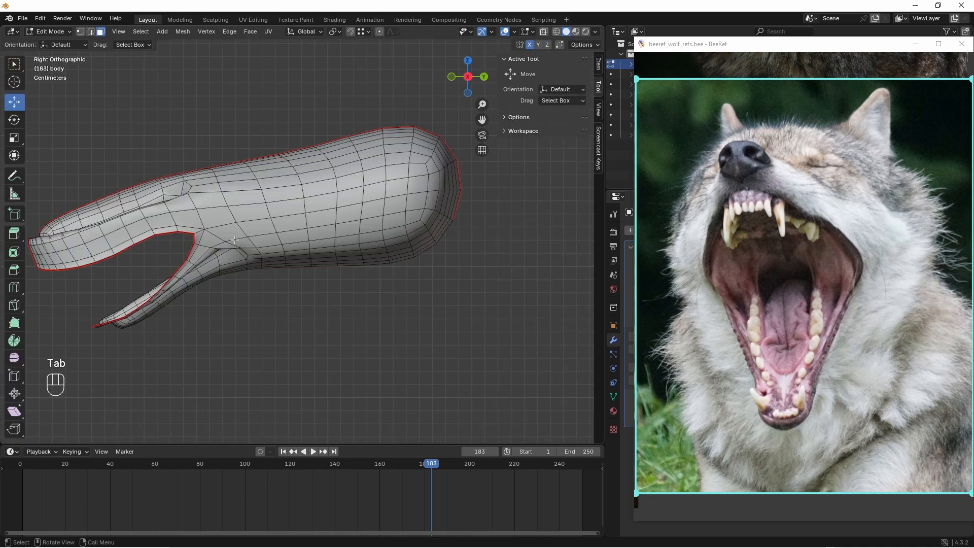
key(z)
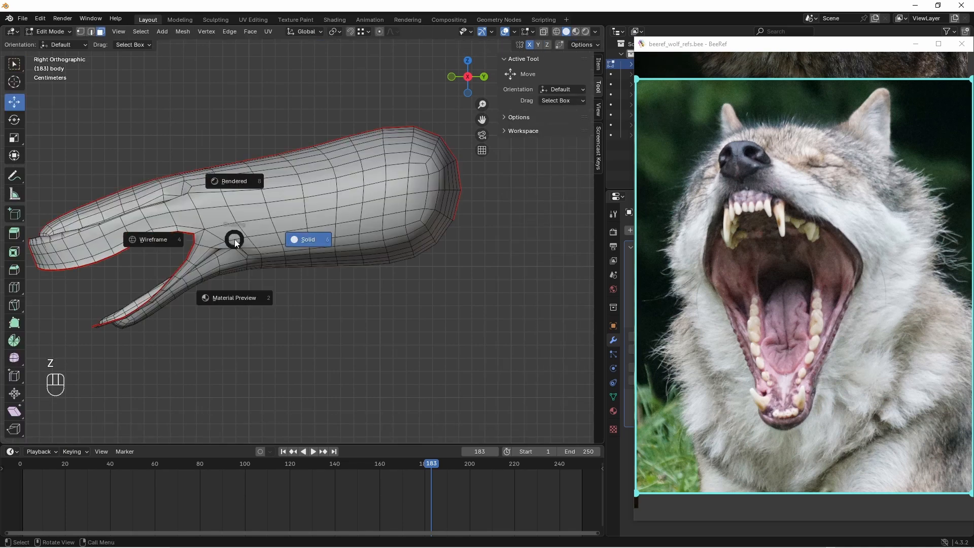
click(158, 241)
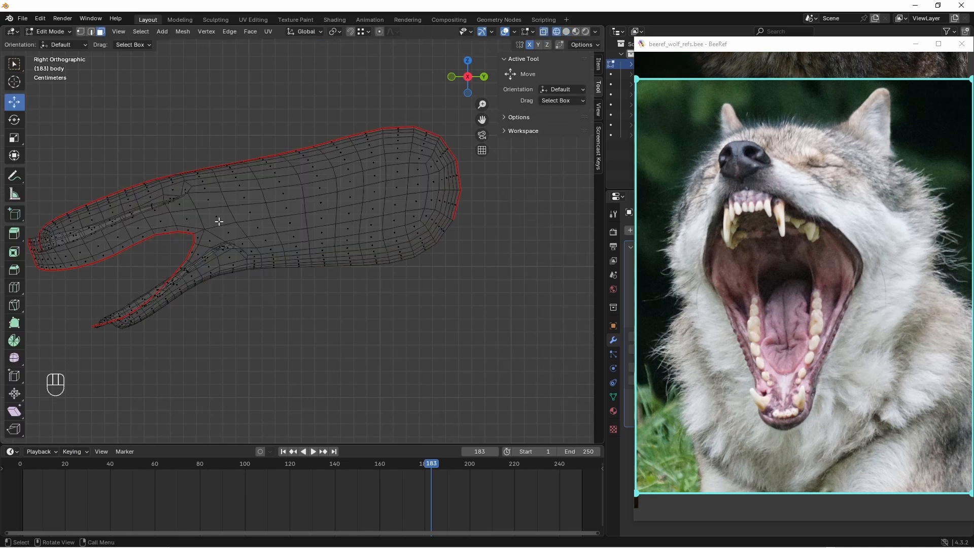
mouse_move(218, 220)
shift+middle_down()
mouse_move(230, 220)
mouse_move(256, 263)
mouse_move(276, 269)
mouse_move(263, 261)
shift+middle_up()
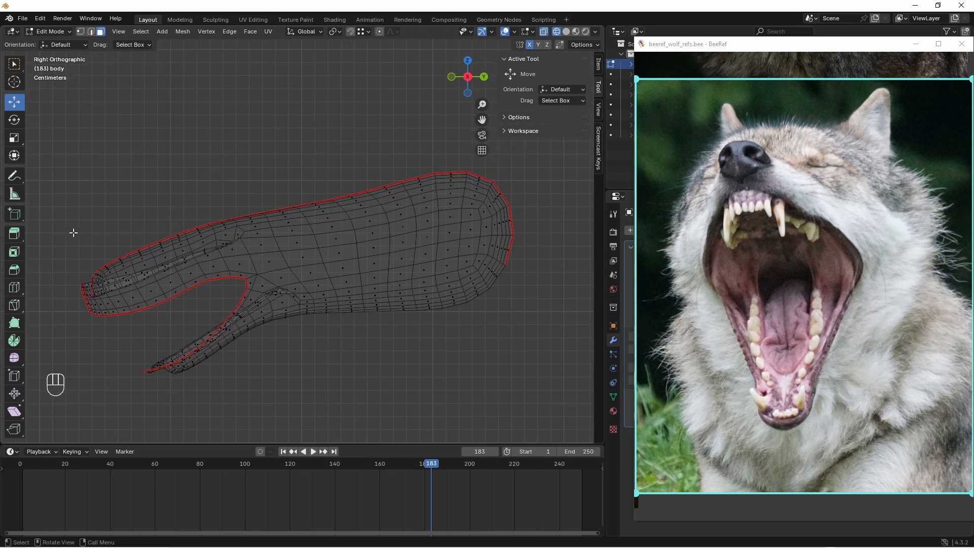
key(b)
drag(62, 223, 197, 334)
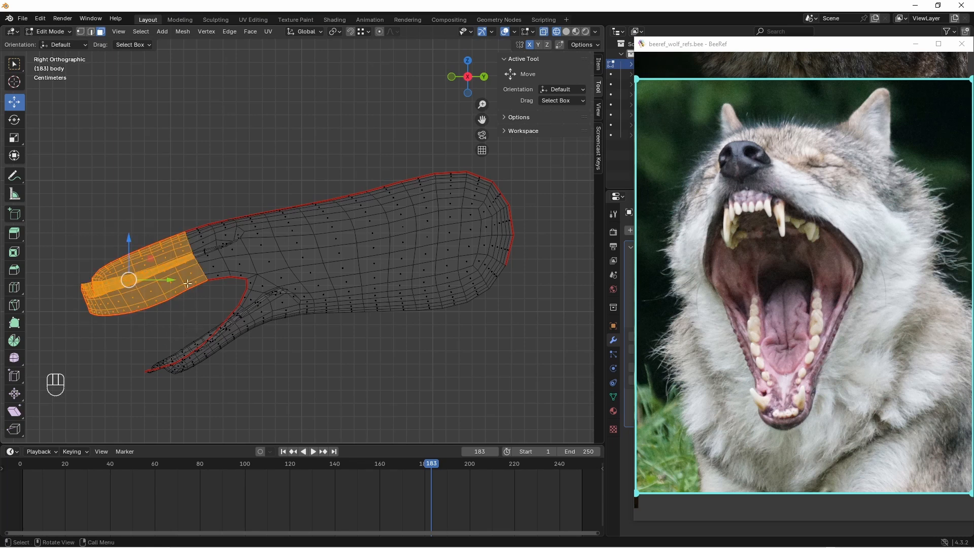
- Extend the face selection over the rest of the upper jaw and along the mouth's upper surface to the throat
key(b)
drag(170, 181, 241, 296)
key(b)
drag(215, 210, 244, 285)
key(b)
drag(211, 156, 527, 232)
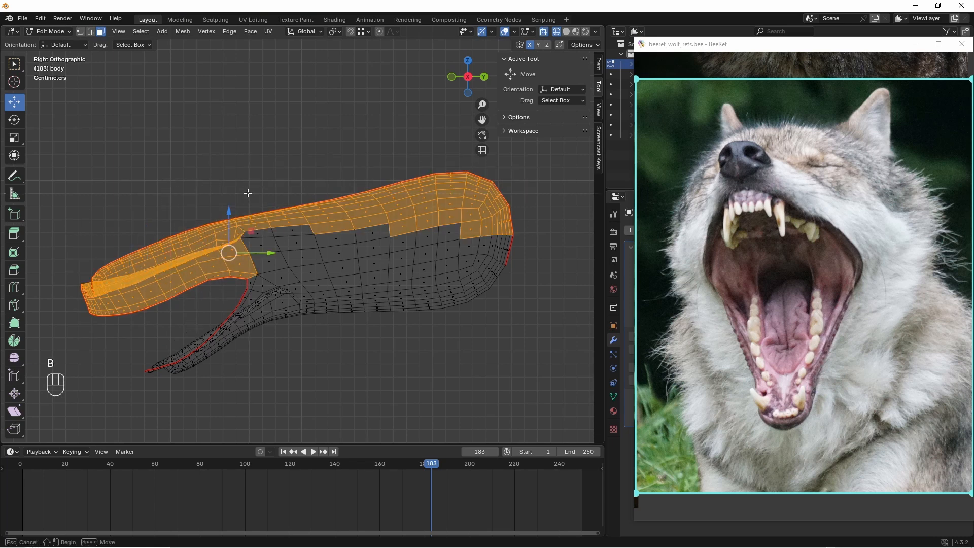
- Add the remaining faces along the selection's uneven lower edge and hide the whole upper part of the mouth
key(b)
drag(242, 192, 304, 265)
key(b)
drag(311, 189, 372, 254)
key(b)
mouse_move(374, 218)
mouse_down()
mouse_move(402, 249)
mouse_move(355, 226)
mouse_up()
key(b)
key(b)
drag(420, 211, 435, 240)
key(b)
key(h)
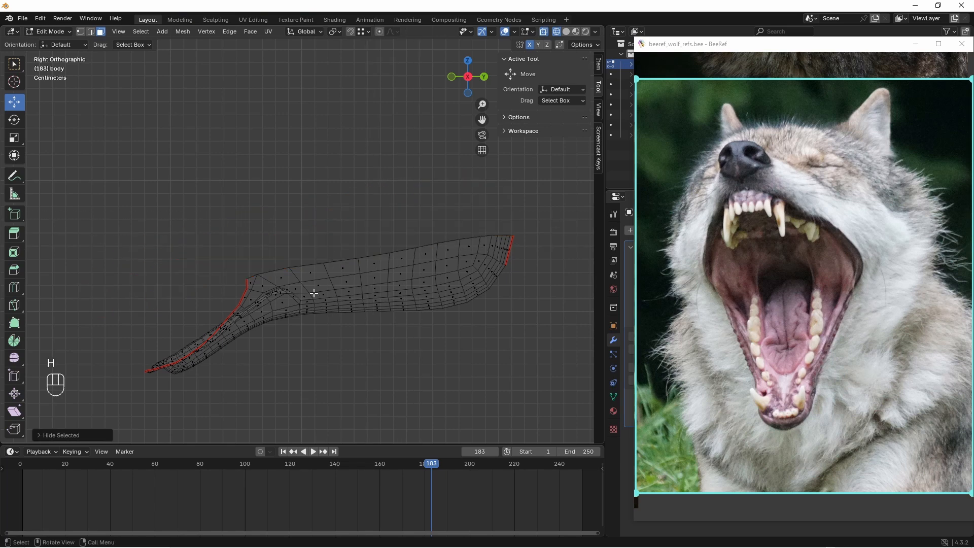
- Return to solid shading and Texture Paint mode with the inside of the lower jaw facing the view
scroll(314, 293, down, 2)
key(z)
click(378, 295)
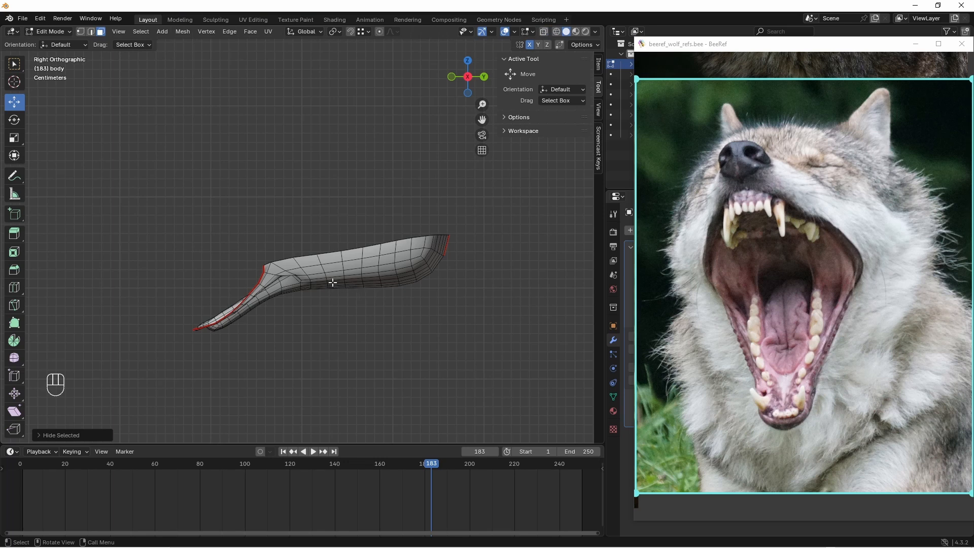
key(Tab)
mouse_move(315, 272)
middle_down()
mouse_move(354, 294)
mouse_move(253, 213)
mouse_move(297, 228)
middle_up()
scroll(355, 295, up, 2)
scroll(296, 228, up, 2)
- Sample the tongue pink #d7a8b8 from the yawning wolf photo, set it as the brush colour, and adjust its tint slightly
right_click(780, 360)
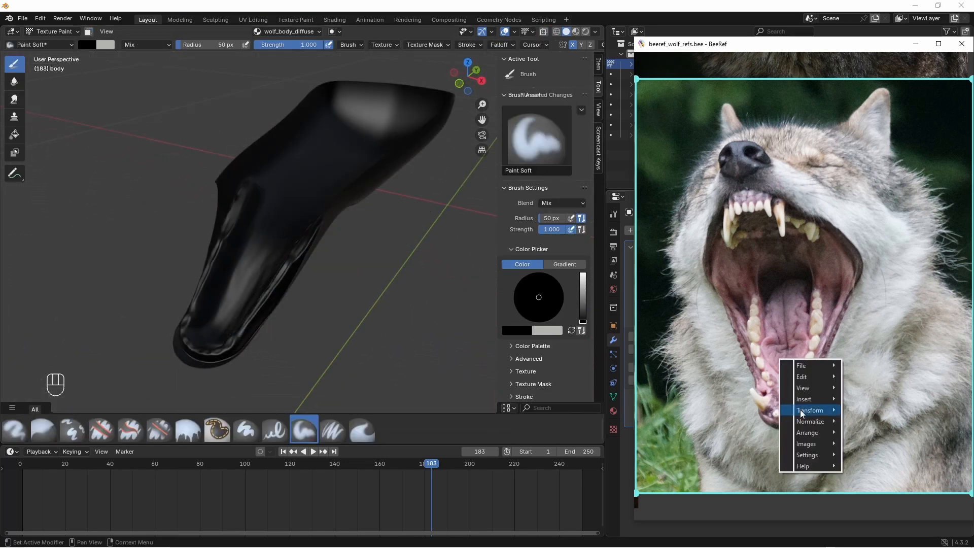
mouse_move(809, 444)
click(870, 475)
click(779, 372)
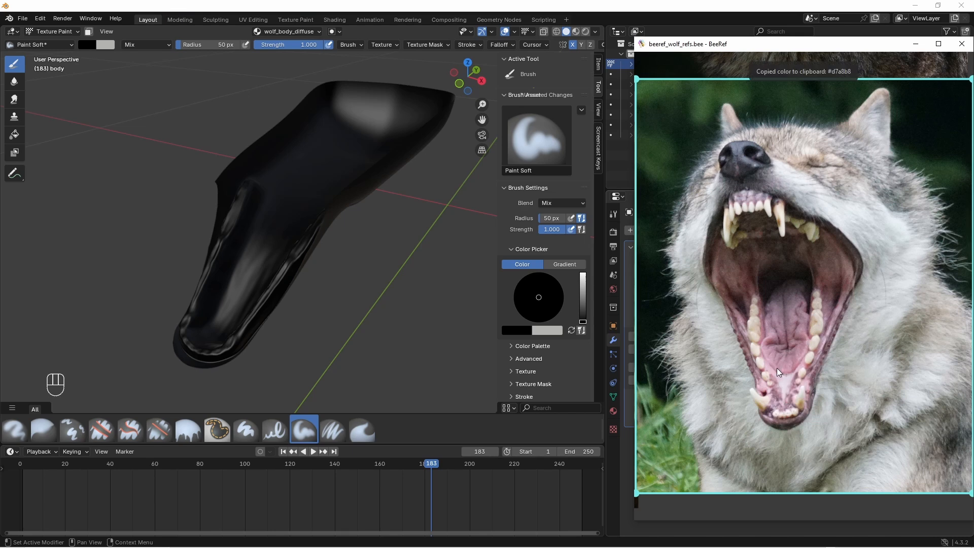
click(571, 330)
click(518, 331)
click(581, 315)
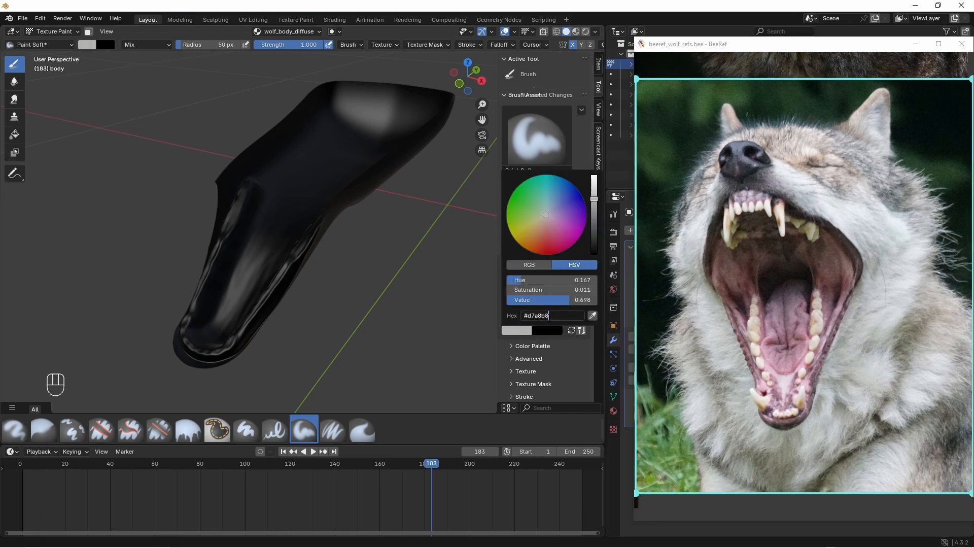
key(Return)
drag(549, 223, 545, 224)
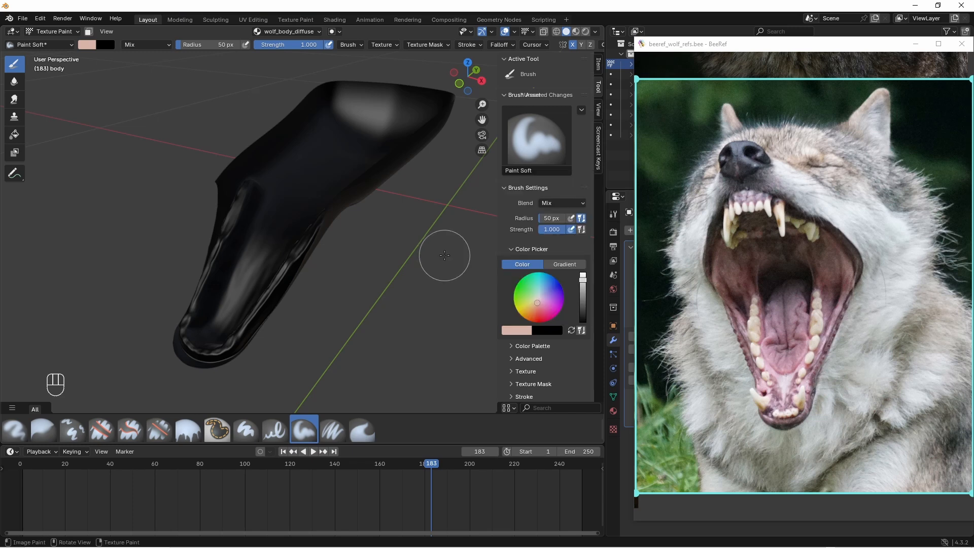
- Set the brush to 10 px at strength 0.5 and paint a short pink stroke on the lower jaw floor
click(210, 44)
text(20)
key(Return)
click(289, 45)
text(0.5)
key(Return)
mouse_move(283, 308)
middle_down()
mouse_move(300, 311)
mouse_move(303, 257)
middle_up()
scroll(340, 248, up, 4)
click(210, 45)
text(10)
key(Return)
drag(288, 304, 276, 354)
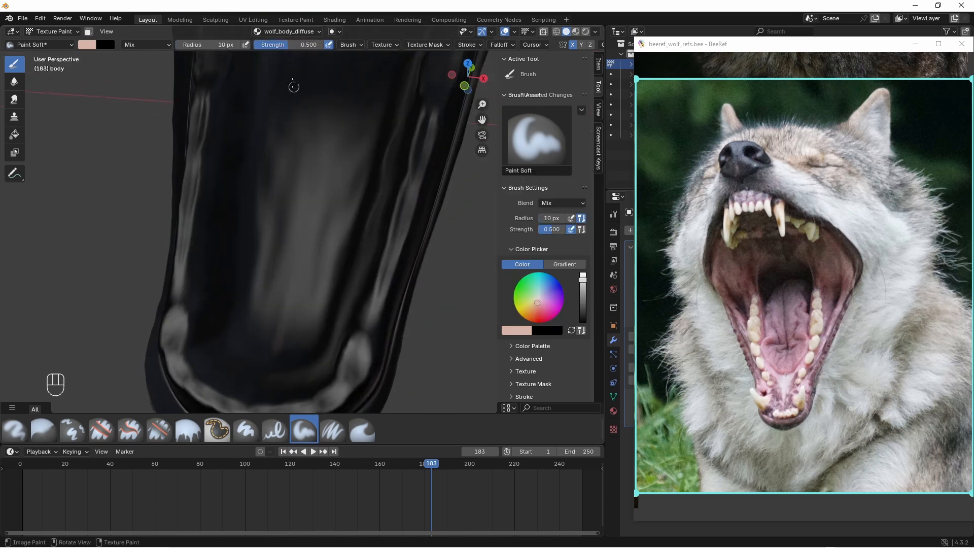
- Raise the brush strength to 0.7 and paint a branching Y-shaped pink line on the lower jaw floor
click(289, 45)
text(0.7)
key(Return)
drag(282, 281, 243, 180)
- Set the brush radius to 20 px and fill pink between the branching lines on the lower jaw floor
click(211, 45)
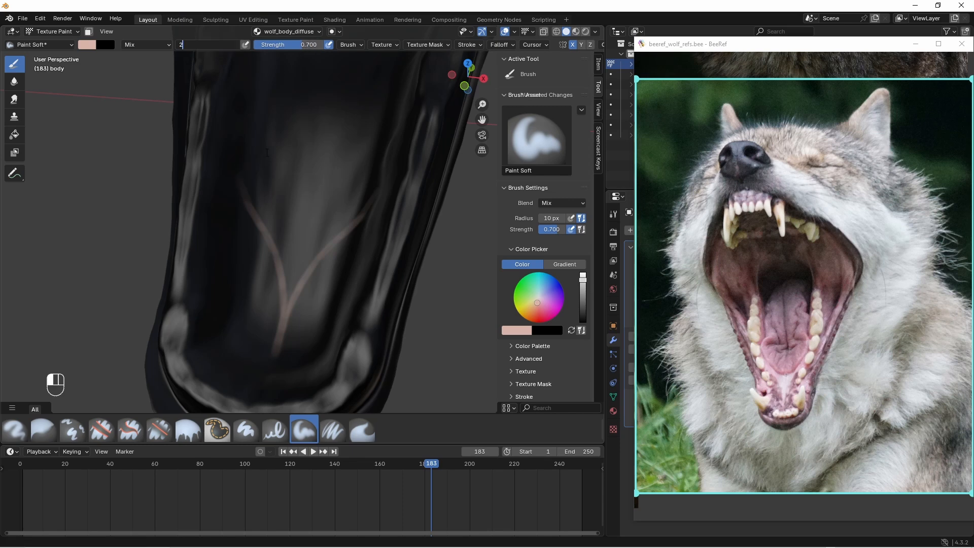
text(20)
key(Return)
mouse_move(287, 291)
mouse_down()
mouse_move(259, 205)
mouse_move(284, 231)
mouse_move(261, 191)
mouse_up()
drag(294, 226, 261, 191)
middle_drag(277, 228, 256, 219)
drag(256, 219, 250, 152)
mouse_move(269, 203)
middle_down()
mouse_move(264, 178)
mouse_move(264, 264)
middle_up()
mouse_move(264, 302)
mouse_down()
mouse_move(263, 218)
mouse_move(285, 291)
mouse_move(298, 252)
mouse_move(287, 173)
mouse_up()
- Enlarge the brush to 30 px and build up the broad pink area toward the back of the lower jaw
click(210, 45)
text(30)
key(Return)
mouse_move(319, 234)
mouse_down()
mouse_move(342, 285)
mouse_move(316, 233)
mouse_move(339, 187)
mouse_move(322, 219)
mouse_move(295, 230)
mouse_move(297, 155)
mouse_up()
middle_drag(291, 344, 281, 304)
mouse_move(281, 305)
mouse_down()
mouse_move(269, 305)
mouse_move(248, 183)
mouse_move(277, 277)
mouse_up()
middle_drag(277, 278, 286, 293)
drag(266, 225, 253, 193)
- Reduce the brush to 10 px and paint thin pink streaks tapering from the pink area toward the jaw's front
drag(227, 45, 222, 44)
drag(264, 217, 274, 241)
drag(227, 45, 224, 45)
drag(272, 301, 249, 352)
middle_drag(244, 342, 257, 366)
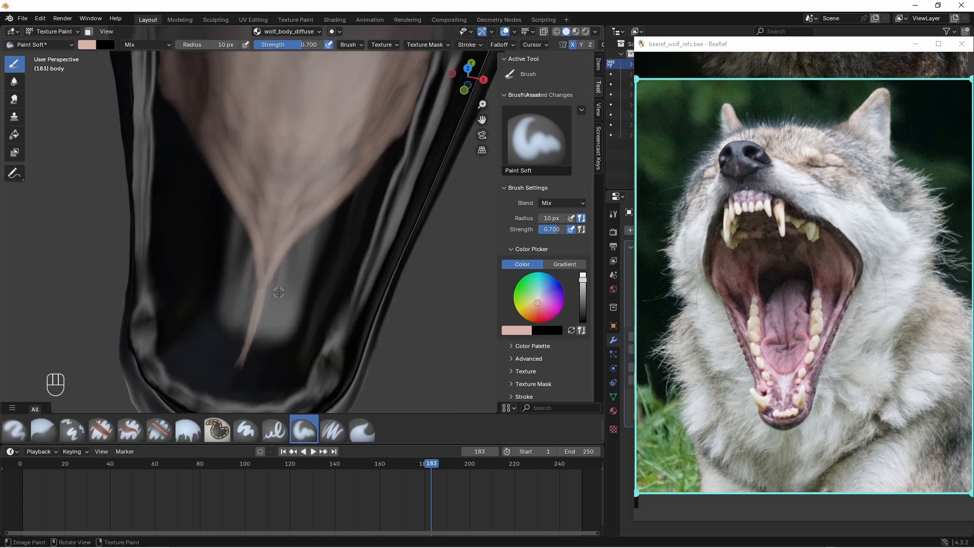
mouse_move(278, 293)
mouse_down()
mouse_move(285, 244)
mouse_move(276, 246)
mouse_up()
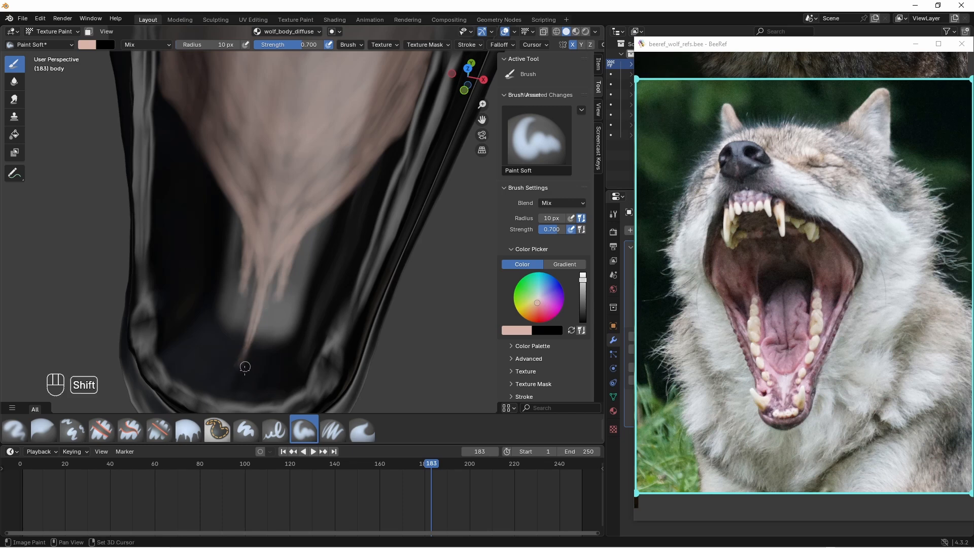
- Paint small pink spots on the dark skin beside the central streaks, finishing with a 10 px brush
middle_drag(236, 286, 223, 272)
drag(203, 45, 206, 45)
mouse_move(218, 323)
mouse_down()
mouse_move(206, 260)
mouse_move(197, 355)
mouse_up()
drag(222, 225, 226, 237)
double_click(208, 44)
text(10)
key(Return)
mouse_move(221, 197)
mouse_down()
mouse_move(226, 180)
mouse_move(229, 189)
mouse_up()
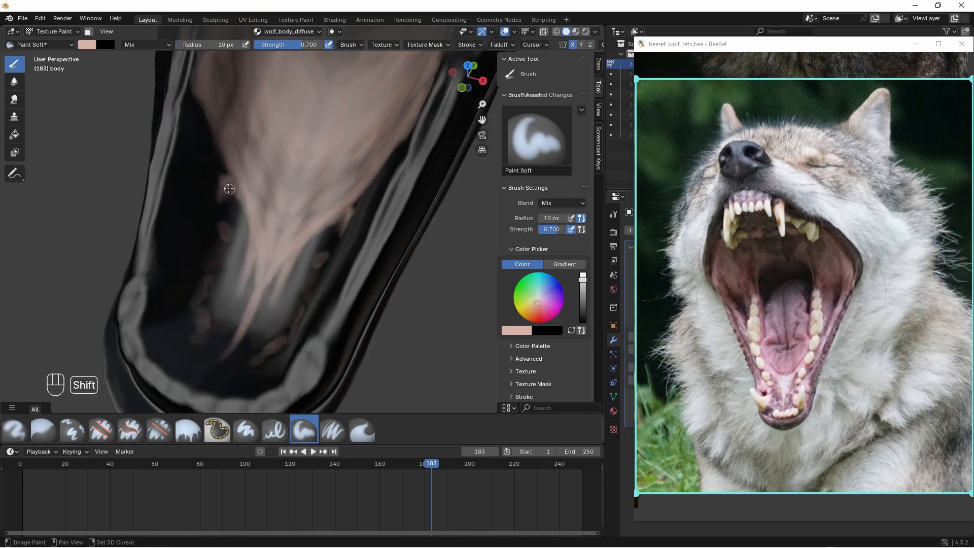
- Add pink marks near the front tip of the lower jaw, increasing the brush radius to 14 px
middle_drag(203, 338, 205, 353)
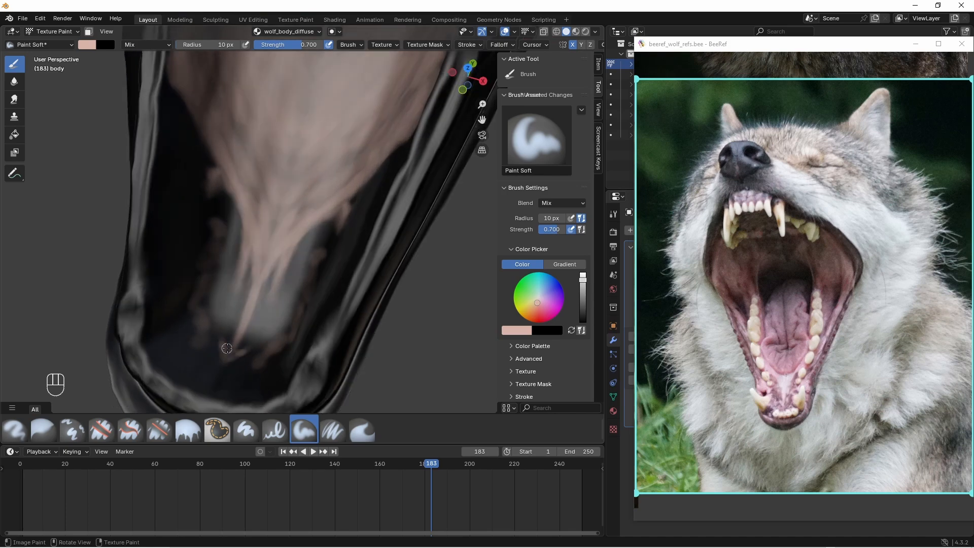
drag(221, 345, 226, 362)
shift+middle_drag(241, 303, 264, 277)
key(f)
middle_drag(259, 335, 269, 355)
drag(263, 359, 263, 374)
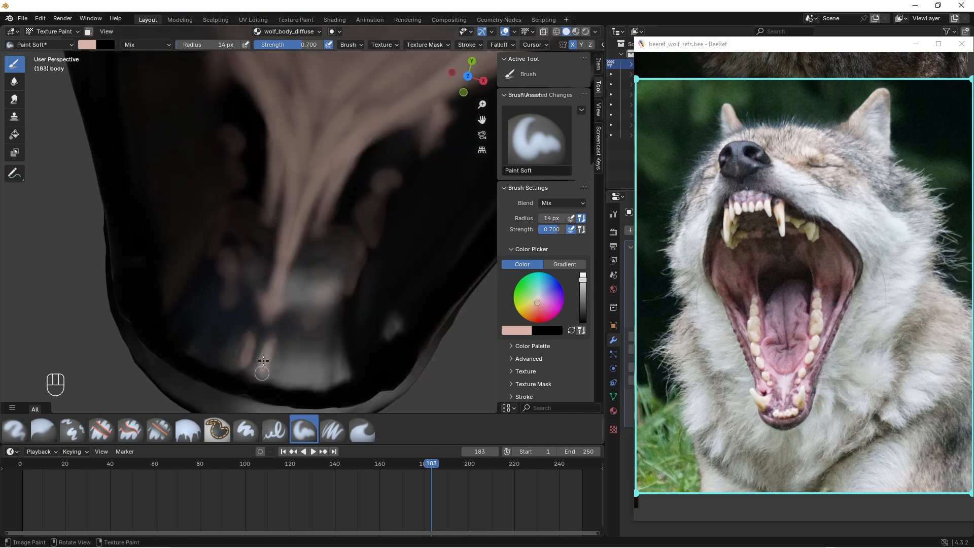
- Paint short pink streaks around the inner front edge of the lower jaw with the 14 px brush
shift+middle_drag(264, 372, 269, 358)
drag(303, 346, 300, 372)
mouse_move(303, 341)
mouse_down()
mouse_move(299, 368)
mouse_move(307, 370)
mouse_up()
middle_drag(305, 355, 300, 351)
drag(276, 346, 277, 368)
middle_drag(302, 356, 309, 340)
drag(327, 332, 341, 349)
drag(328, 327, 334, 353)
- Paint small pink spots on the dark skin between the central pink area and the jaw's side, using a 10 px brush at full strength
middle_drag(255, 345, 293, 315)
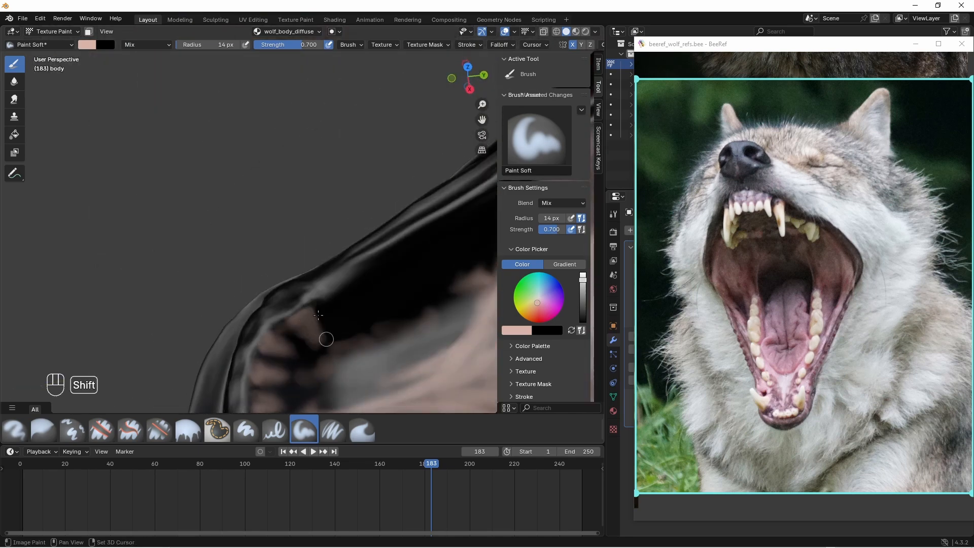
middle_drag(340, 338, 300, 287)
mouse_move(374, 309)
shift+middle_down()
mouse_move(344, 271)
mouse_move(376, 305)
mouse_move(375, 340)
shift+middle_up()
middle_drag(278, 71, 312, 60)
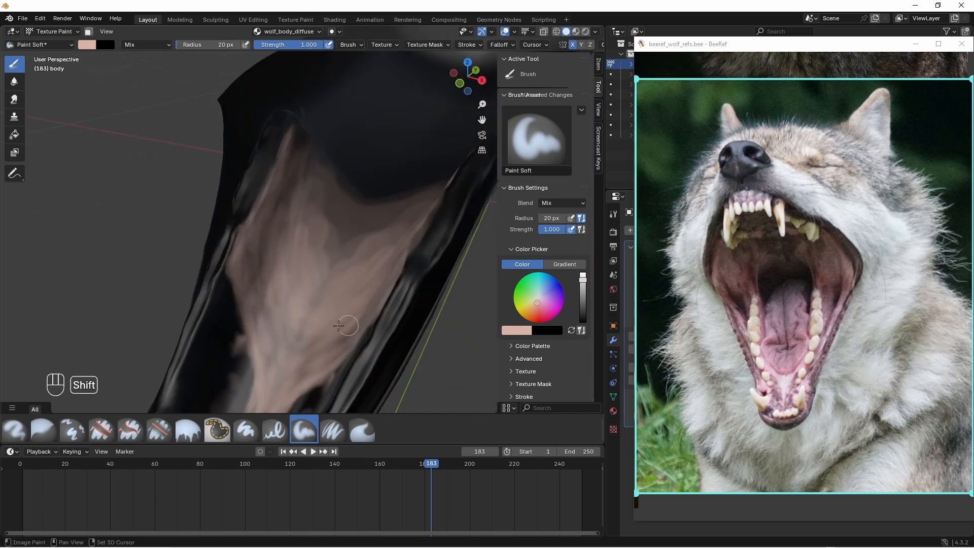
middle_drag(330, 212, 373, 311)
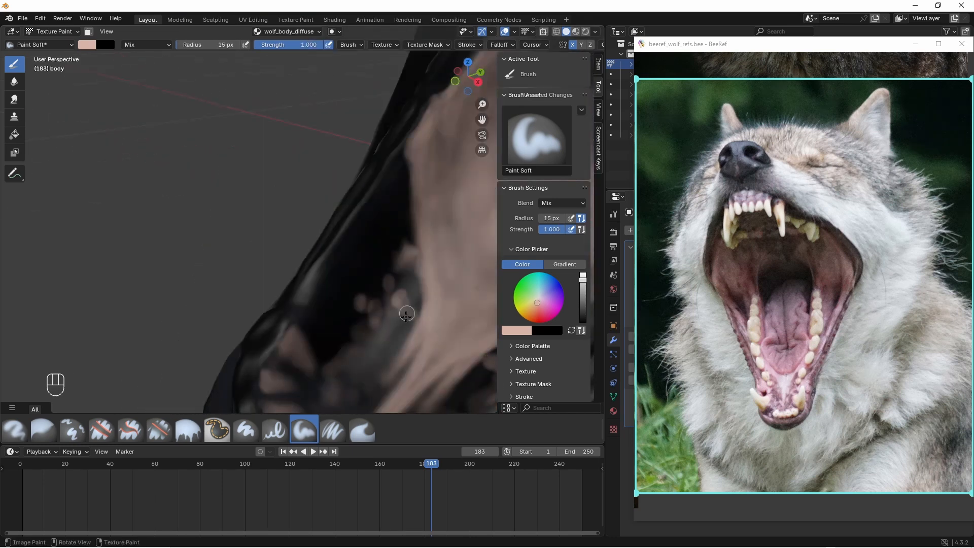
key(bracketleft)
middle_drag(396, 255, 394, 235)
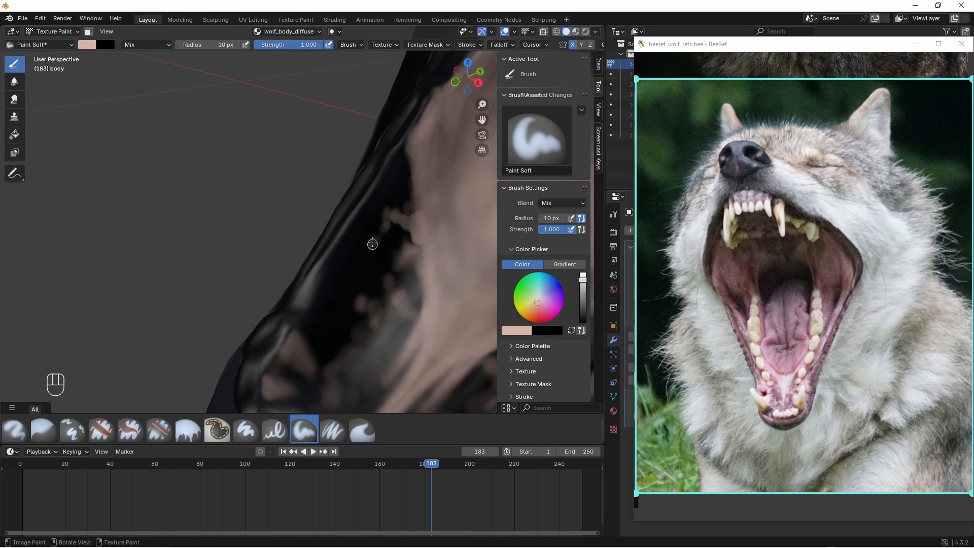
mouse_move(383, 244)
mouse_down()
mouse_move(350, 309)
mouse_move(333, 284)
mouse_move(394, 174)
mouse_move(389, 238)
mouse_up()
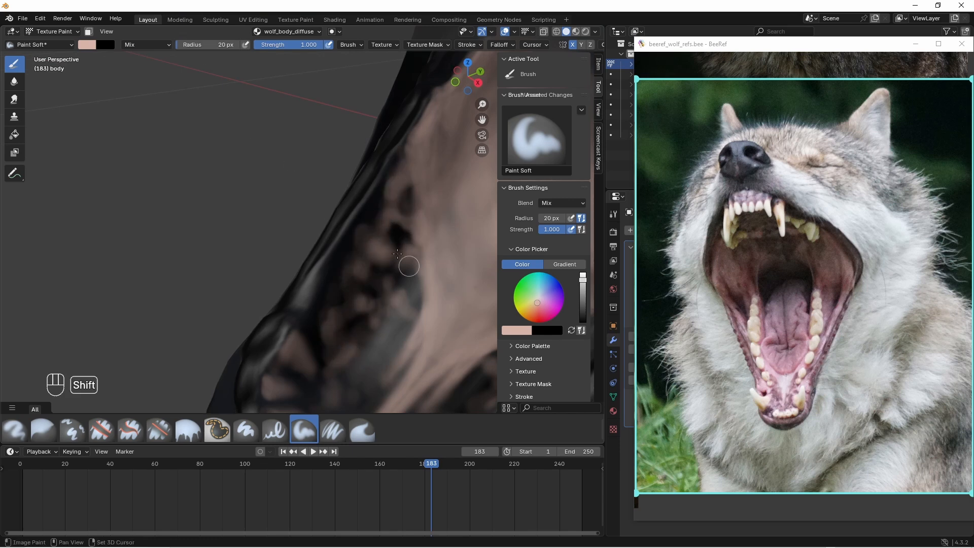
- Extend the pink mottling up the inner side of the lower jaw, along the gum edge, with the 10 px brush
key(bracketleft)
shift+middle_drag(397, 253, 425, 208)
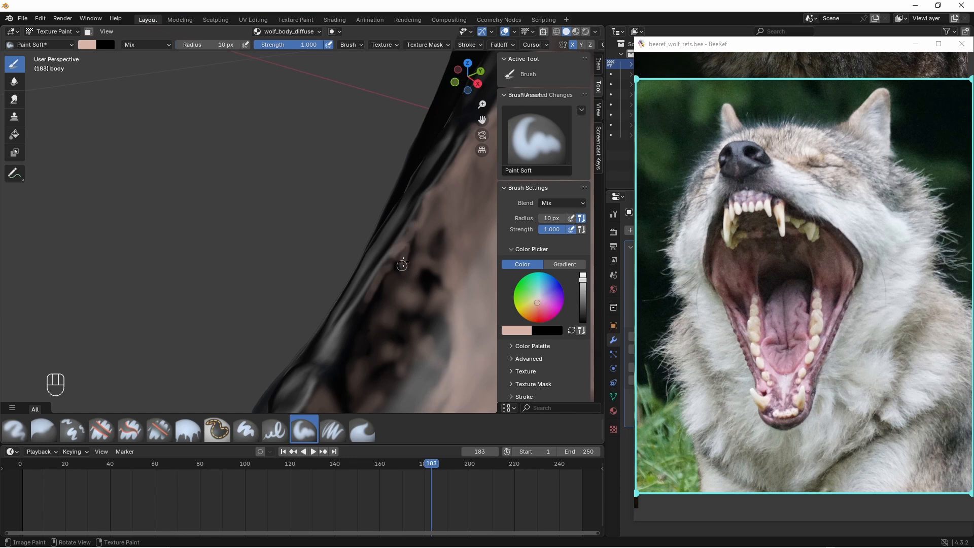
key(shift)
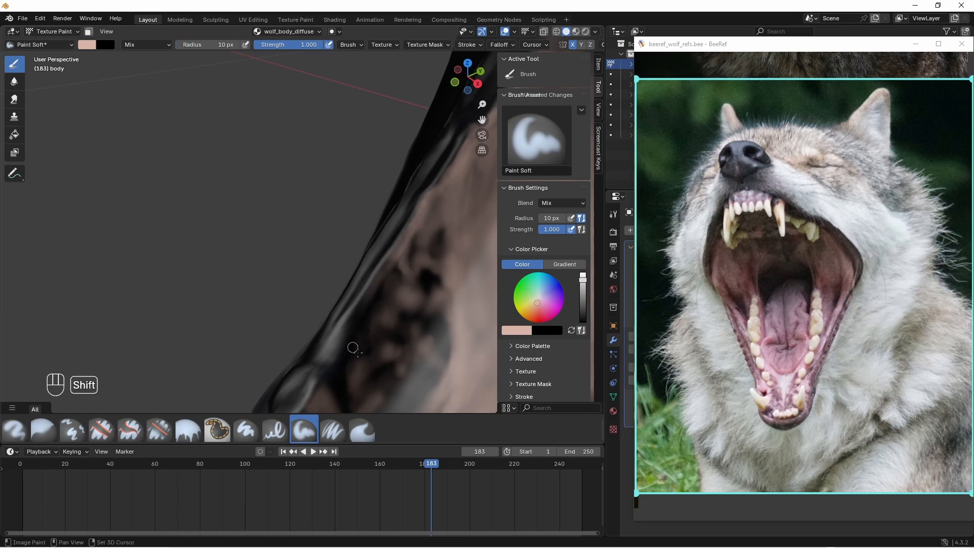
- Paint an uneven pink line along the outer front gum of the lower jaw, reducing the brush radius to 7 px
middle_drag(353, 348, 275, 283)
scroll(404, 133, down, 4)
middle_drag(339, 267, 373, 264)
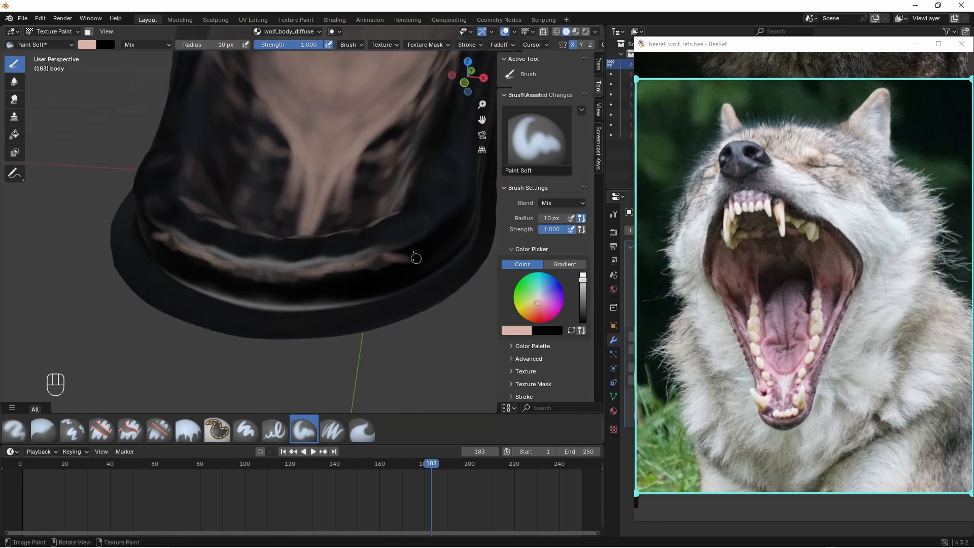
drag(226, 45, 216, 44)
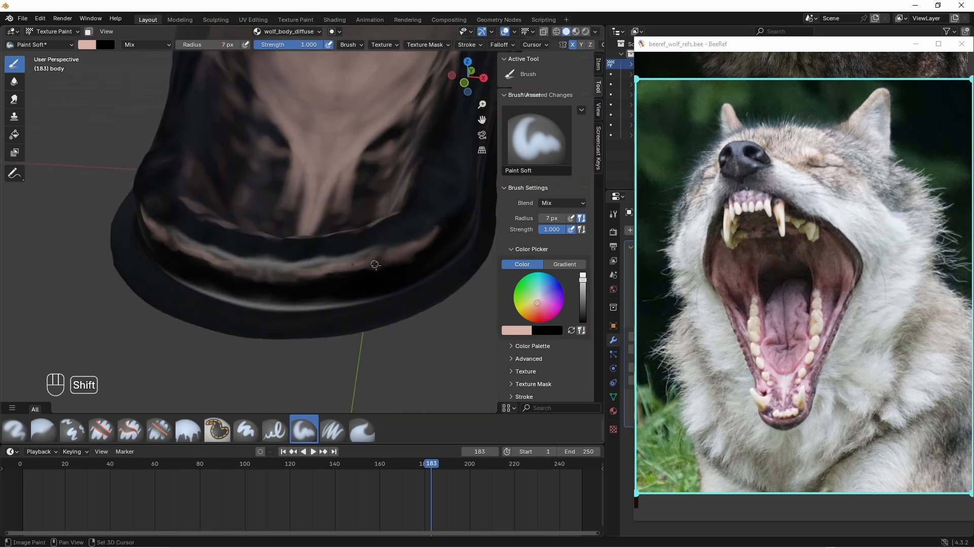
middle_drag(300, 264, 322, 286)
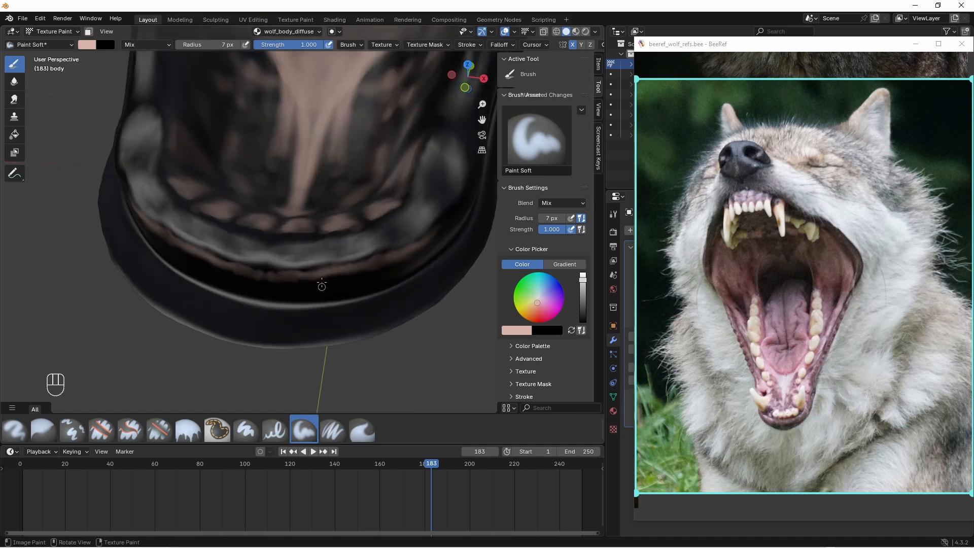
- Paint thin pink spikes between the front tooth sockets with the 7 px brush
drag(321, 261, 324, 275)
middle_drag(332, 269, 329, 264)
drag(377, 242, 379, 253)
middle_drag(375, 251, 391, 258)
drag(266, 270, 267, 290)
- Increase the brush radius to 15 px and paint short pink strips running down the outer front gum below the tooth gaps
drag(206, 45, 218, 45)
shift+drag(274, 282, 267, 276)
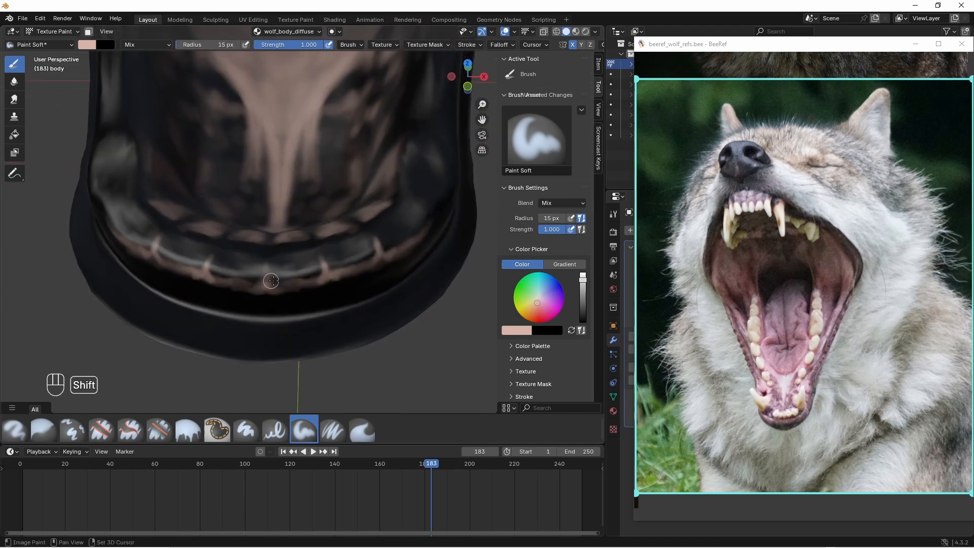
middle_drag(284, 289, 287, 274)
mouse_move(292, 293)
mouse_down()
mouse_move(291, 305)
mouse_move(303, 296)
mouse_move(304, 308)
mouse_up()
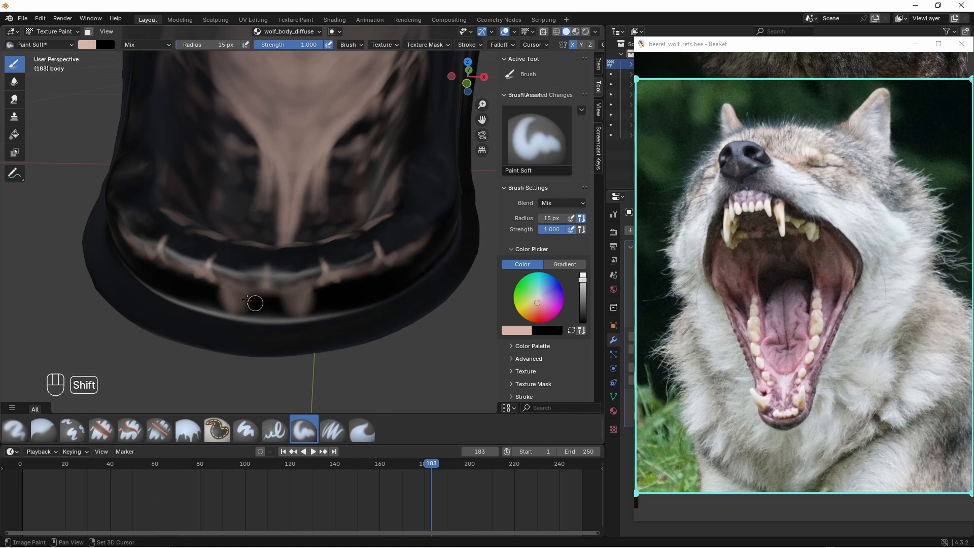
drag(355, 271, 364, 289)
drag(406, 259, 412, 278)
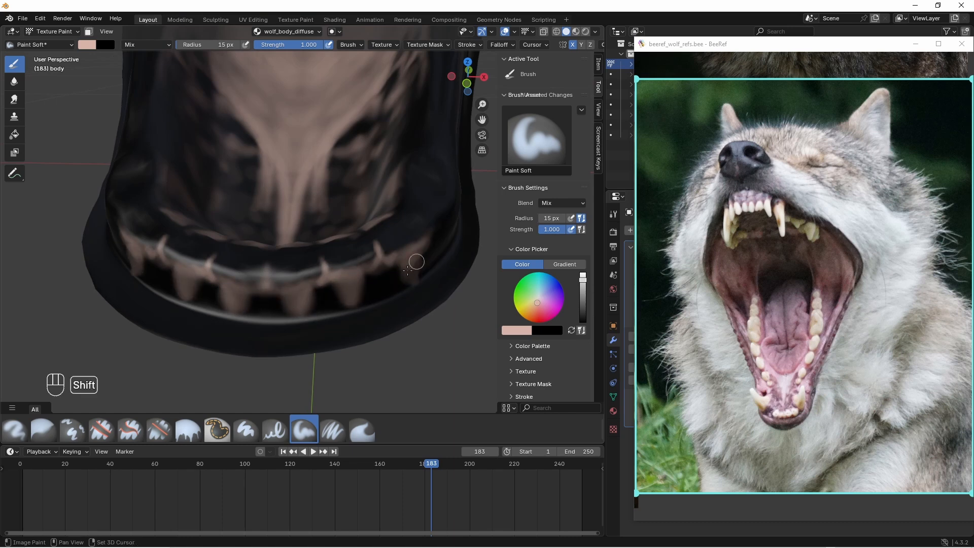
- Set the brush strength to 0.5 and radius to 20 px, and fill the dark gaps between the front gum strips with faint pink
click(289, 45)
text(.5)
key(Return)
click(219, 45)
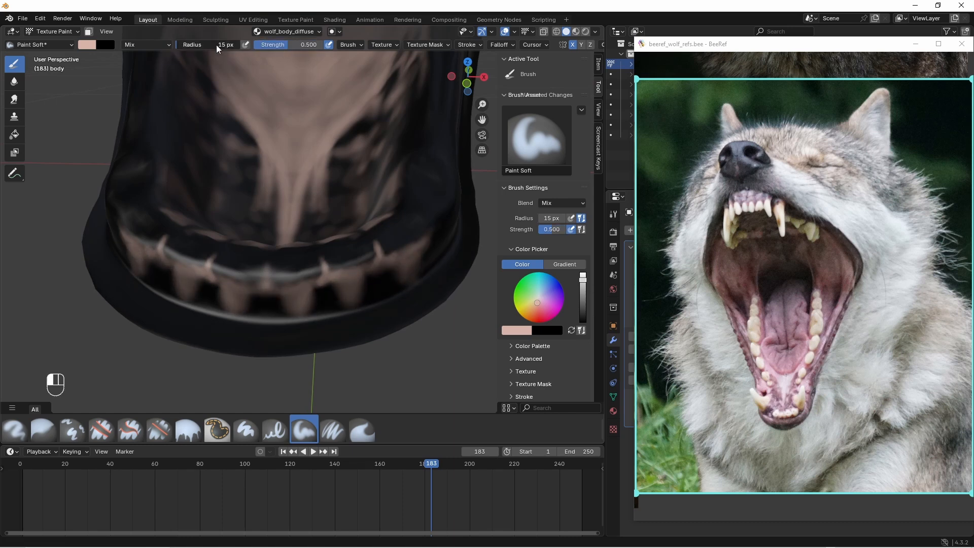
text(20)
key(Return)
mouse_move(322, 299)
mouse_down()
mouse_move(359, 294)
mouse_move(258, 301)
mouse_up()
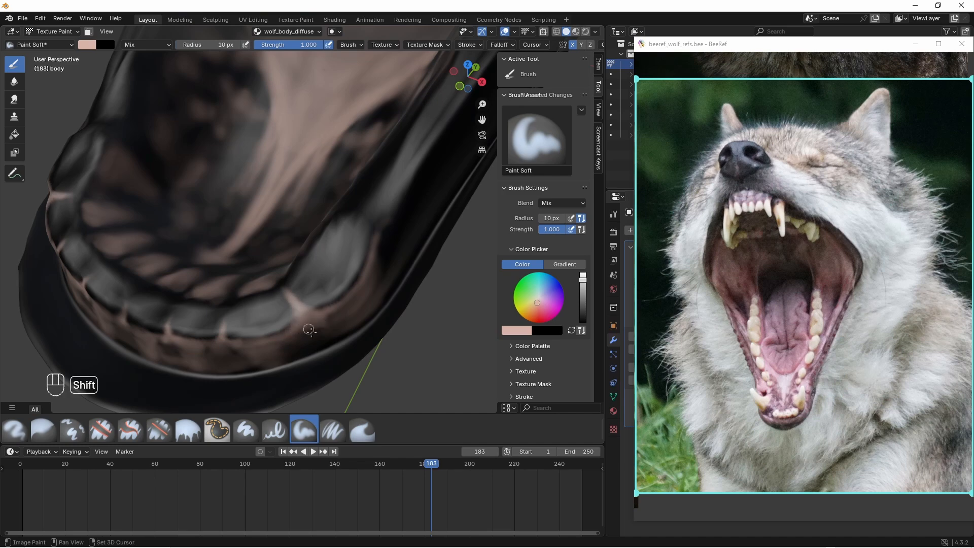
- Paint pink along the outer side gum of the lower jaw with a 20 px brush
middle_drag(363, 314, 340, 345)
mouse_move(334, 294)
middle_down()
mouse_move(333, 330)
mouse_move(335, 300)
middle_up()
shift+middle_drag(336, 324, 335, 277)
click(222, 46)
text(20)
key(Return)
mouse_move(272, 350)
mouse_down()
mouse_move(320, 276)
mouse_move(318, 255)
mouse_move(362, 209)
mouse_up()
- Set the brush radius to 10 px and add finer pink streaks to the outer side gum
click(223, 45)
text(10)
key(Return)
drag(335, 260, 349, 211)
middle_drag(327, 271, 337, 294)
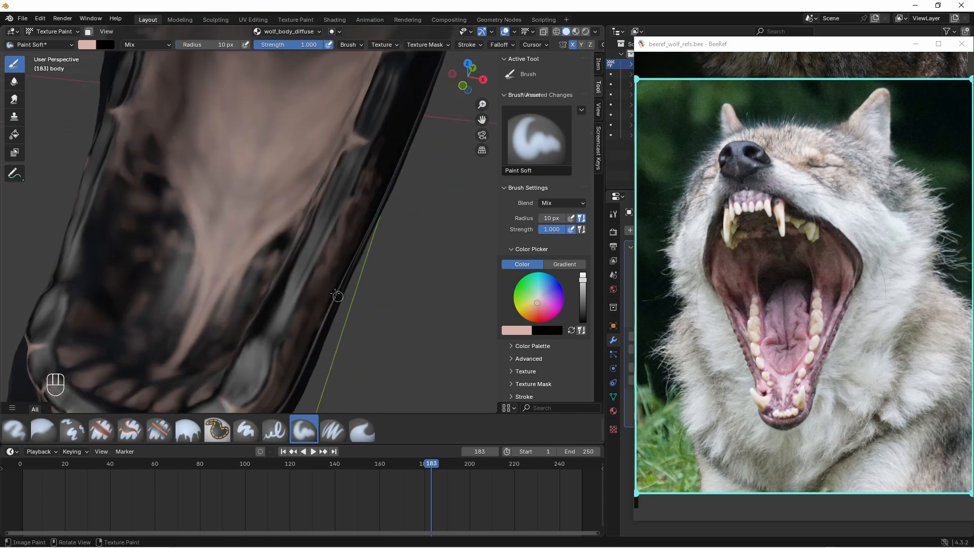
- Paint a thin pink line along the lip edge at the jaw's side and mottle the gum beside it with the 10 px brush
middle_drag(309, 325, 316, 340)
middle_drag(334, 281, 274, 292)
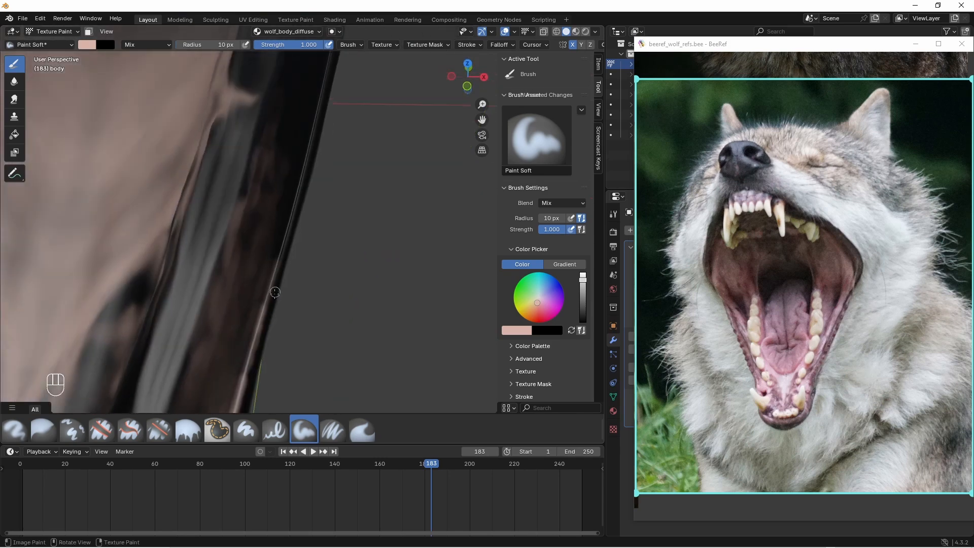
shift+middle_drag(249, 382, 293, 278)
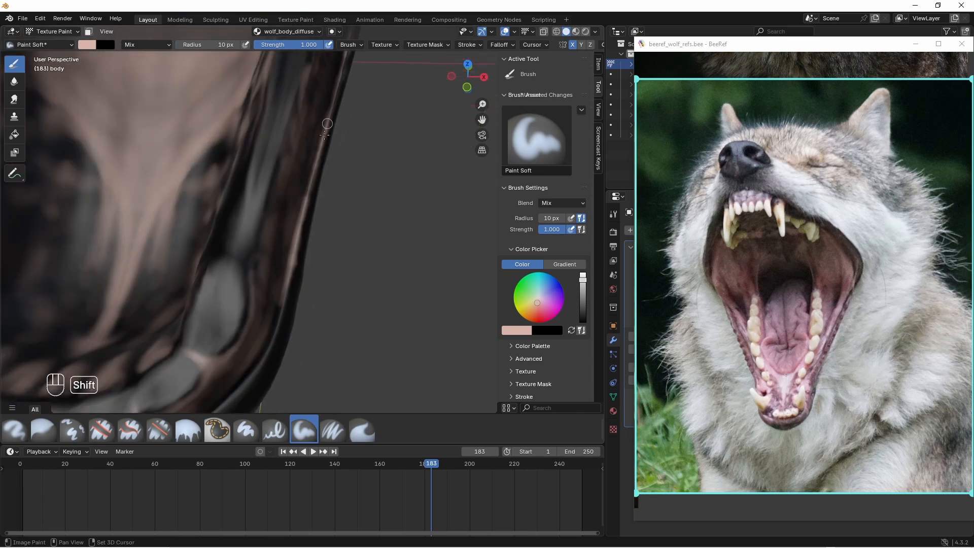
shift+middle_drag(326, 126, 267, 304)
middle_drag(267, 304, 225, 295)
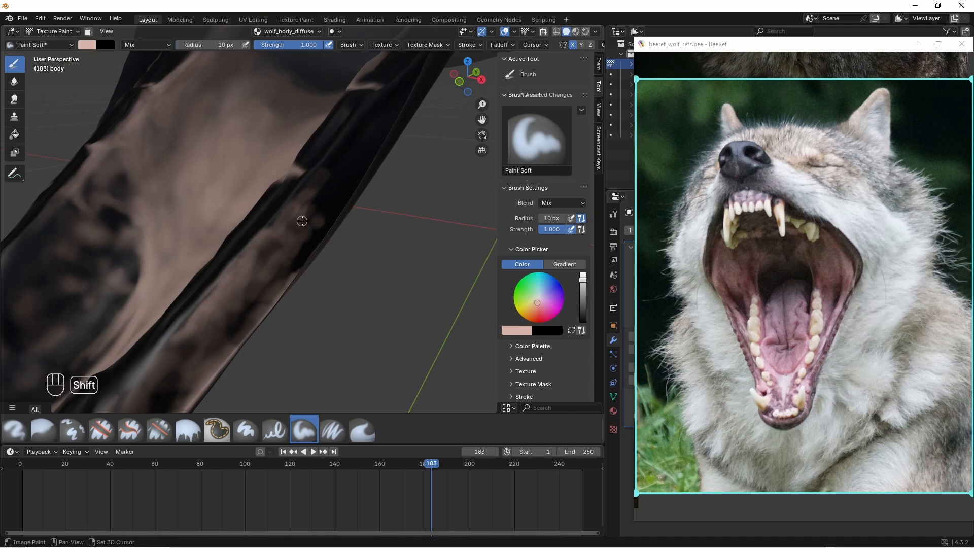
- Set the brush radius to 20 px, paint pink on the gum around the rear tooth sockets, and undo the last stroke
shift+middle_drag(276, 274, 239, 259)
middle_drag(239, 259, 253, 280)
double_click(225, 44)
text(20)
key(Return)
mouse_move(211, 274)
mouse_down()
mouse_move(233, 202)
mouse_move(206, 299)
mouse_up()
shift+middle_drag(240, 227, 262, 173)
key(ctrl+z)
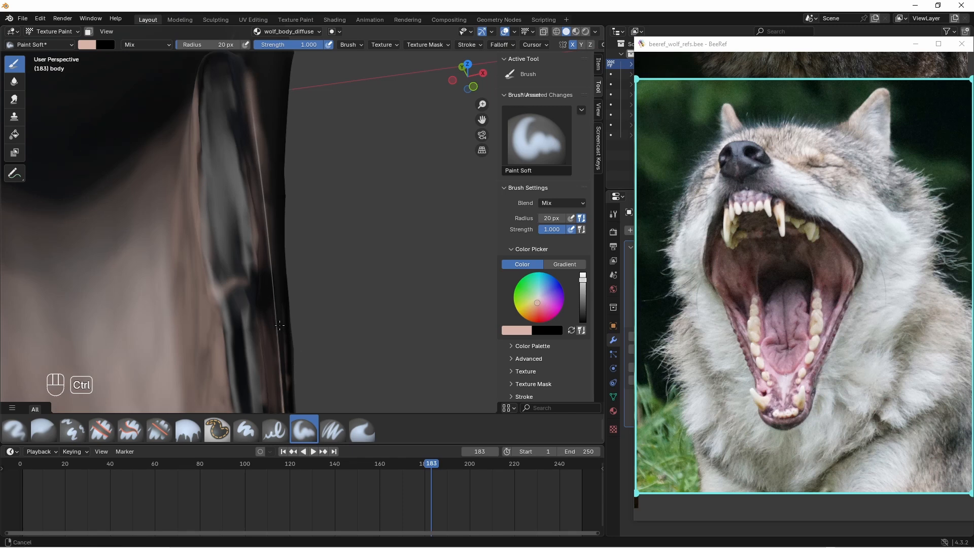
- Cover the dark rear of the mouth interior with pink, from the back tooth sockets toward the throat, using a 50 px brush
ctrl+middle_drag(279, 325, 274, 366)
middle_drag(274, 284, 304, 254)
ctrl+middle_drag(258, 305, 297, 254)
double_click(210, 45)
text(20)
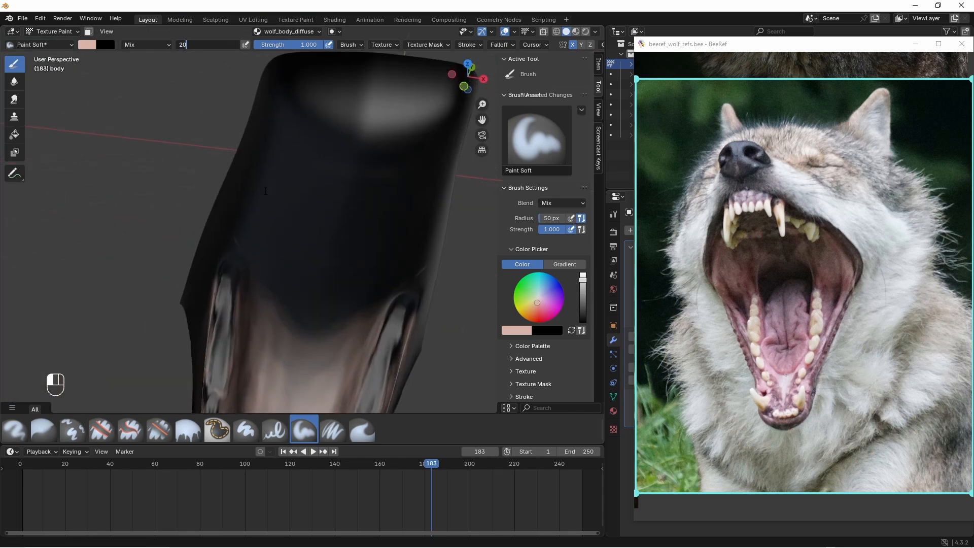
key(Escape)
middle_drag(265, 190, 307, 93)
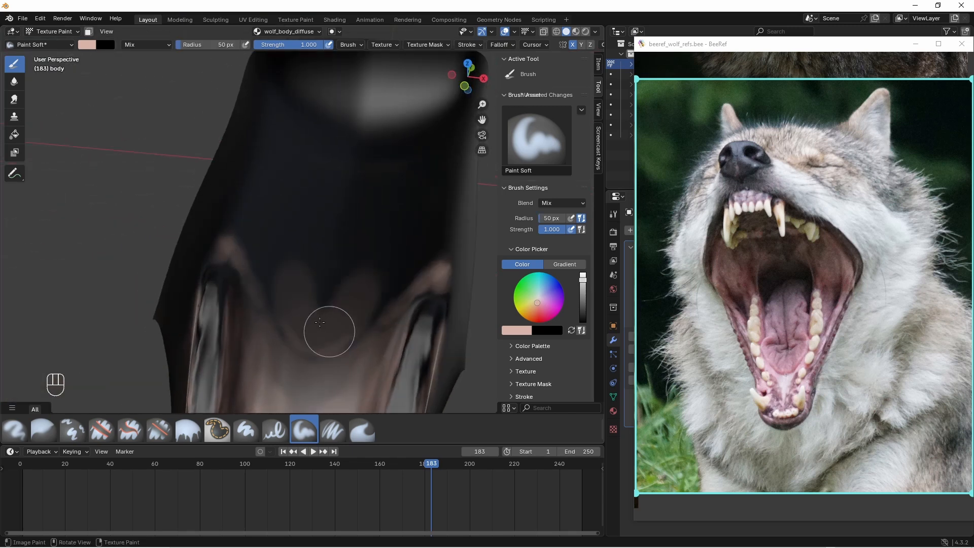
mouse_move(319, 322)
mouse_down()
mouse_move(331, 285)
mouse_move(277, 121)
mouse_move(348, 144)
mouse_up()
shift+middle_drag(348, 145, 326, 189)
mouse_move(326, 189)
mouse_down()
mouse_move(255, 237)
mouse_move(320, 196)
mouse_move(268, 133)
mouse_move(323, 137)
mouse_up()
shift+middle_drag(304, 350, 310, 296)
drag(284, 325, 307, 371)
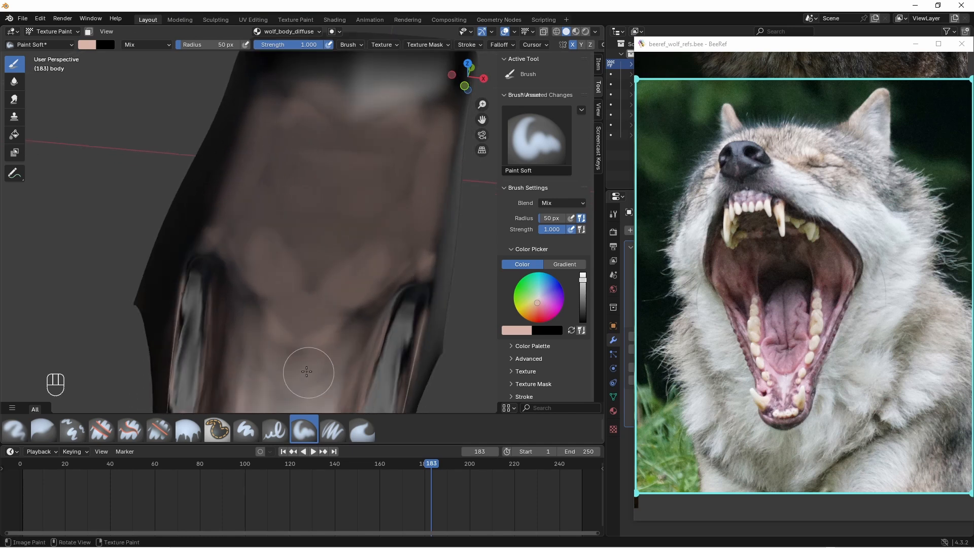
- Set the brush radius to 20 px and paint pink around the rear ends of both tooth rows, blending them into the throat
click(211, 45)
text(20)
key(Return)
mouse_move(250, 308)
mouse_down()
mouse_move(254, 300)
mouse_move(224, 263)
mouse_up()
middle_drag(264, 261, 263, 310)
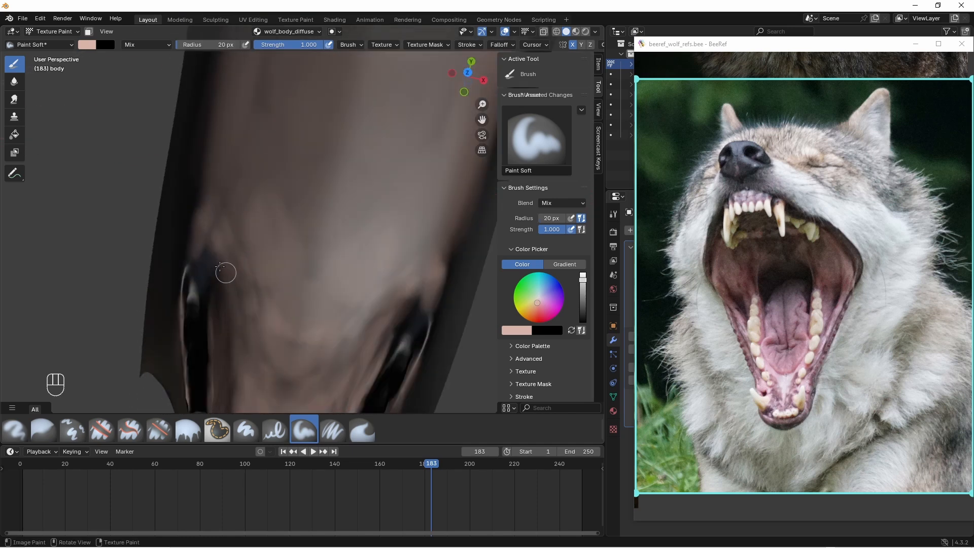
mouse_move(220, 266)
mouse_down()
mouse_move(222, 321)
mouse_move(194, 262)
mouse_up()
middle_drag(203, 264, 274, 254)
drag(226, 294, 207, 264)
mouse_move(274, 277)
middle_down()
mouse_move(219, 264)
mouse_move(235, 262)
mouse_move(213, 245)
middle_up()
mouse_move(165, 263)
mouse_down()
mouse_move(168, 295)
mouse_move(170, 284)
mouse_up()
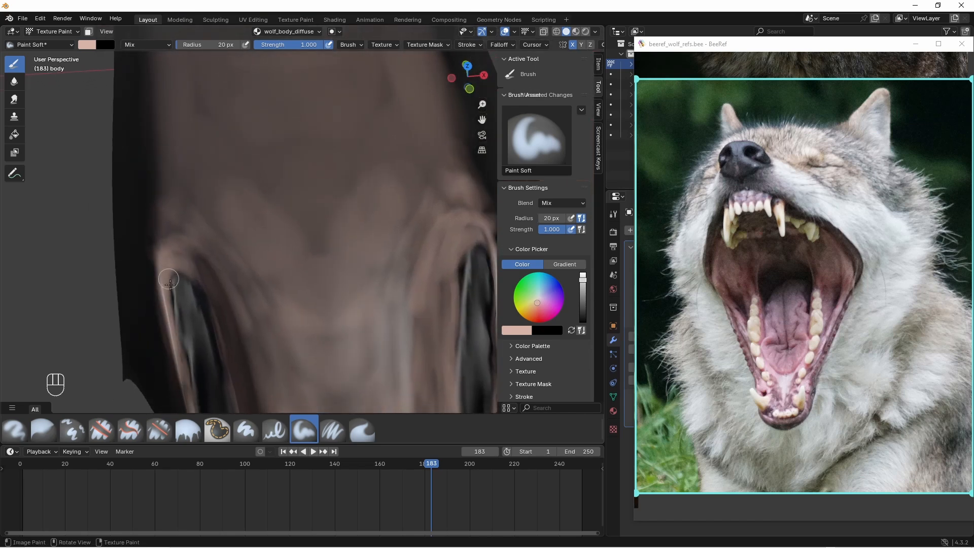
- Paint more pink over the rear of the mouth with a 50 px brush, and set the radius back to 20 px
ctrl+middle_drag(243, 309, 314, 243)
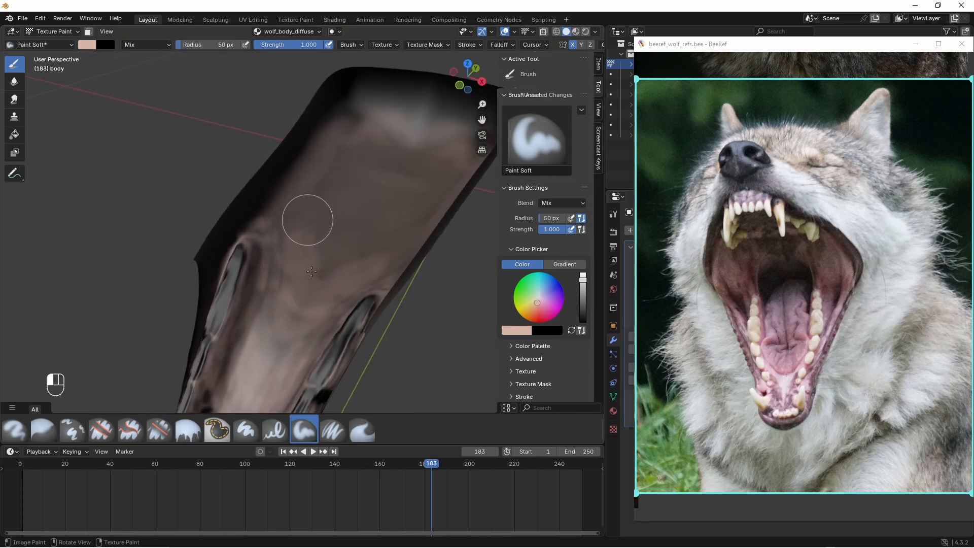
mouse_move(312, 271)
mouse_down()
mouse_move(285, 198)
mouse_move(396, 138)
mouse_up()
click(210, 44)
text(20)
key(Return)
shift+middle_drag(286, 321, 431, 167)
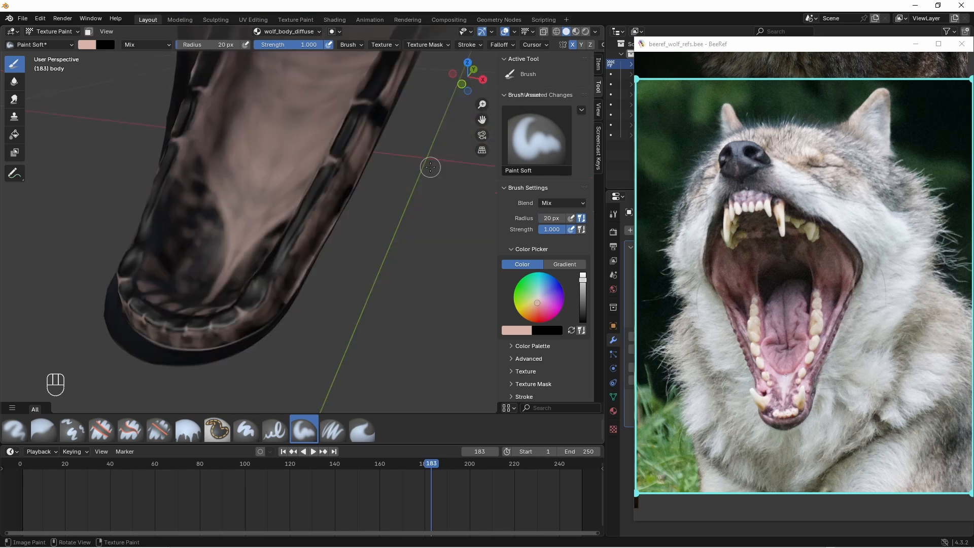
- Sample a pale pink from the wolf's lower mouth in the BeeRef photo and set it as Blender's brush colour, #dfcfdc
right_click(789, 339)
mouse_move(818, 423)
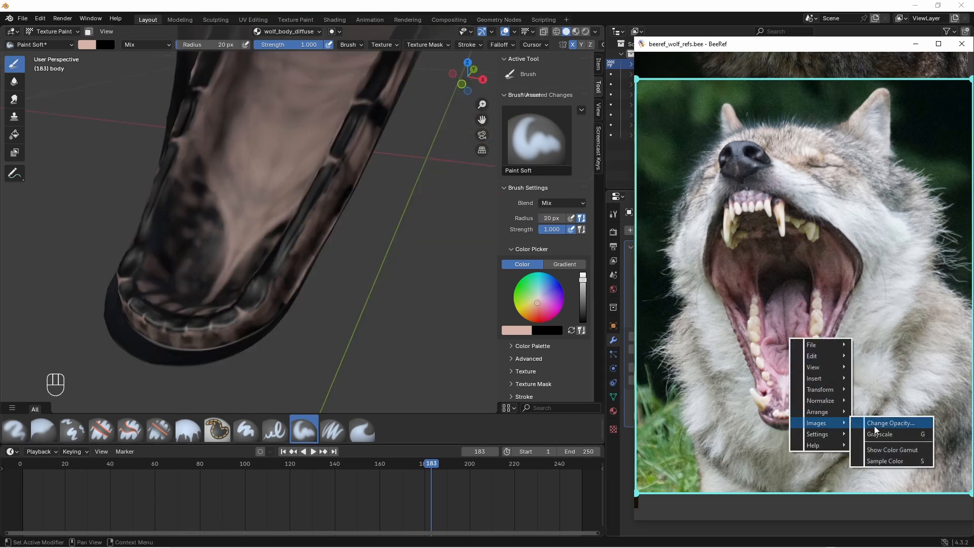
click(876, 452)
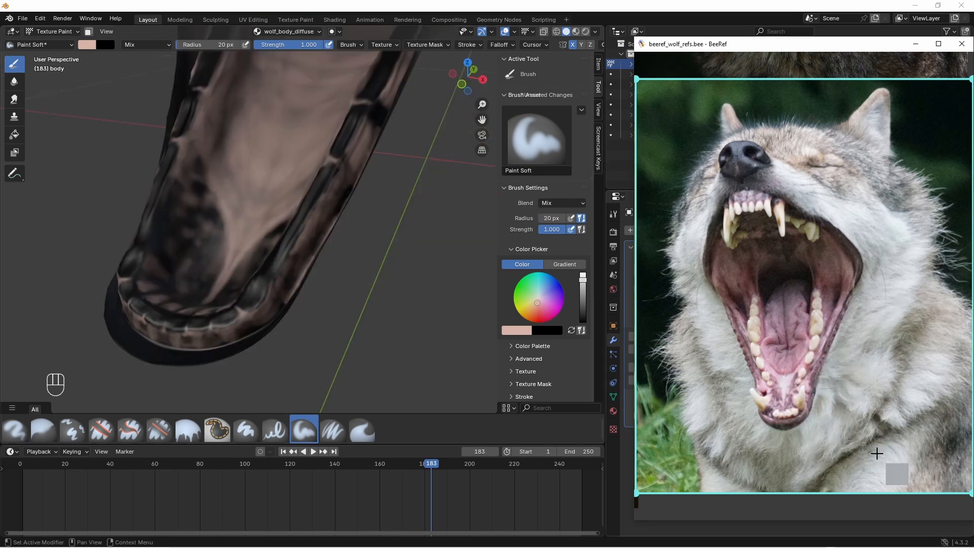
click(781, 379)
click(522, 331)
key(ctrl+v)
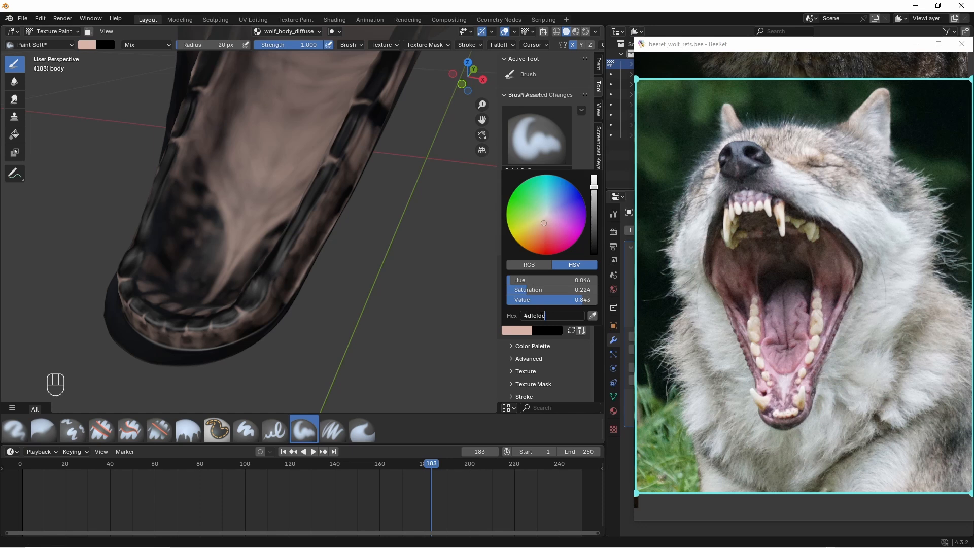
key(Return)
- Paint pale pink highlights over the front of the central pink area with the 20 px brush
middle_drag(265, 268, 242, 273)
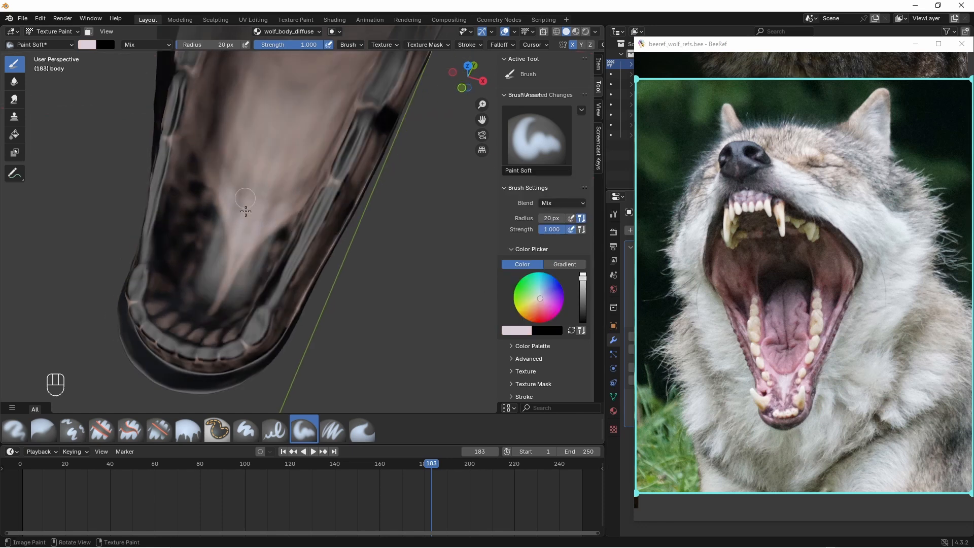
drag(238, 186, 228, 163)
middle_drag(222, 222, 201, 207)
- Reduce the brush to 10 px and dab pale pink spots onto the dark mottled skin along the jaw's inner side
key(f)
click(193, 206)
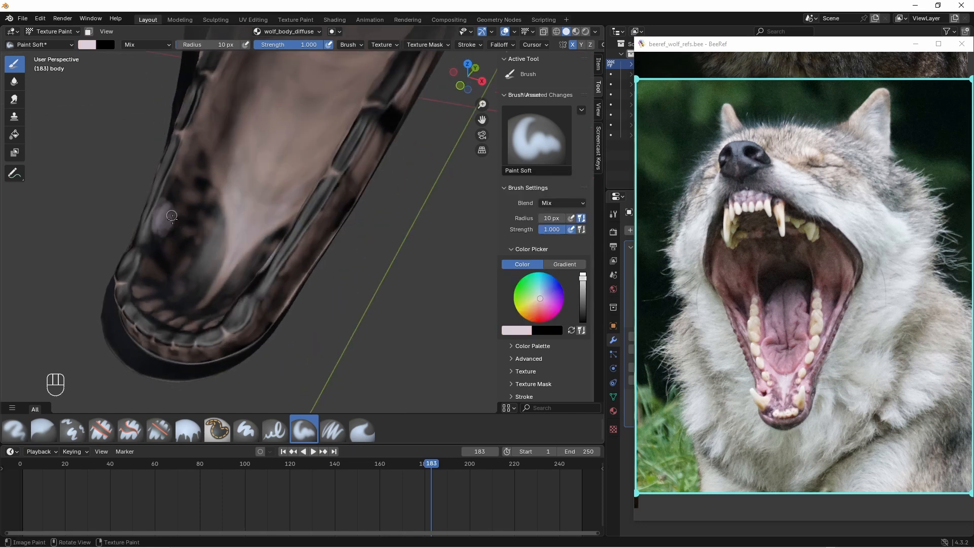
drag(172, 216, 167, 228)
mouse_move(174, 195)
middle_down()
mouse_move(161, 193)
mouse_move(201, 199)
middle_up()
drag(213, 177, 206, 208)
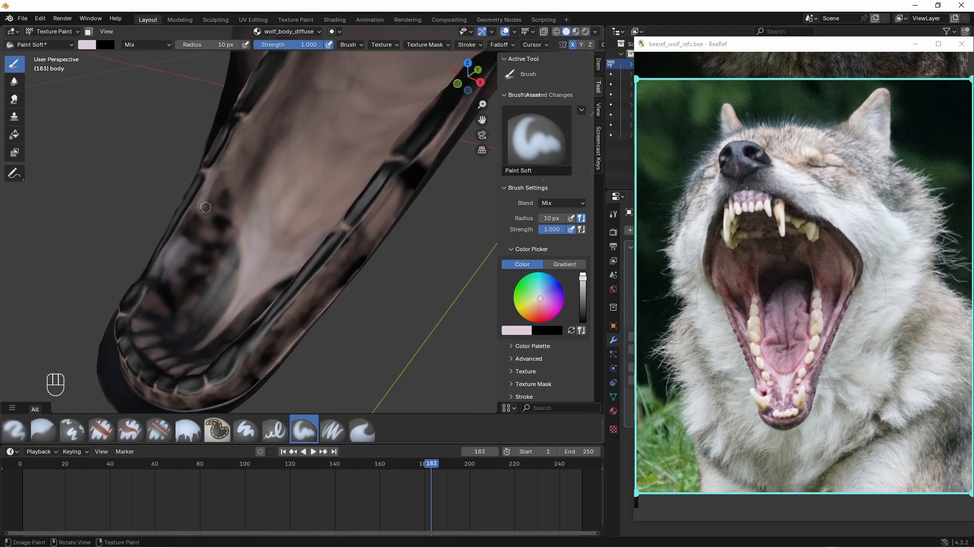
- Sample a mid pink from the wolf's tongue edge in the BeeRef photo and set it as Blender's brush colour, #be808d
shift+middle_drag(203, 218, 221, 167)
middle_drag(221, 167, 235, 152)
scroll(235, 152, up, 3)
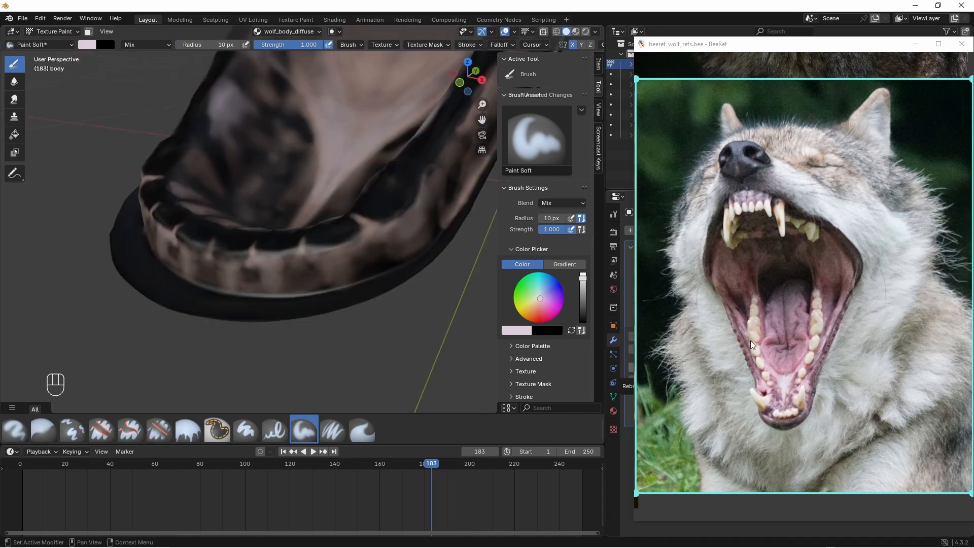
right_click(771, 342)
mouse_move(790, 415)
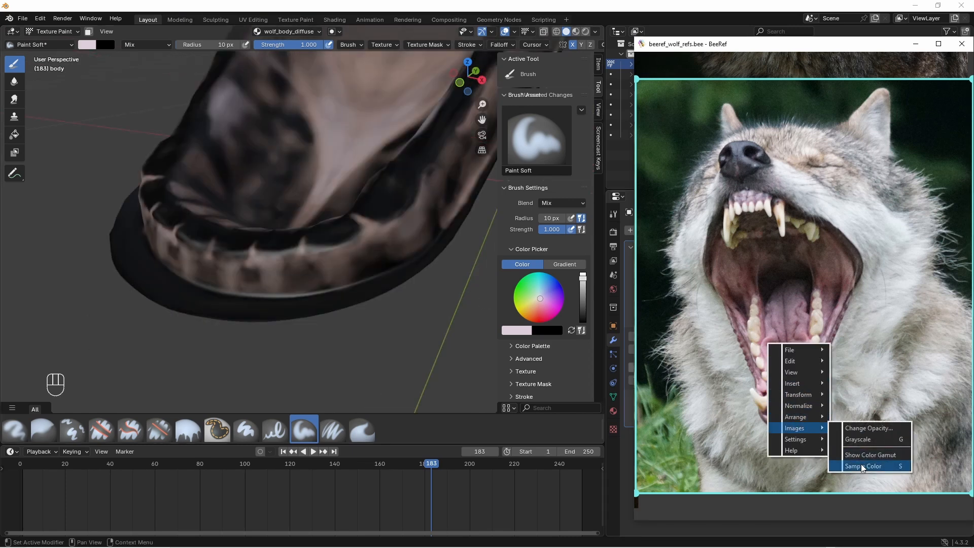
click(861, 464)
click(765, 342)
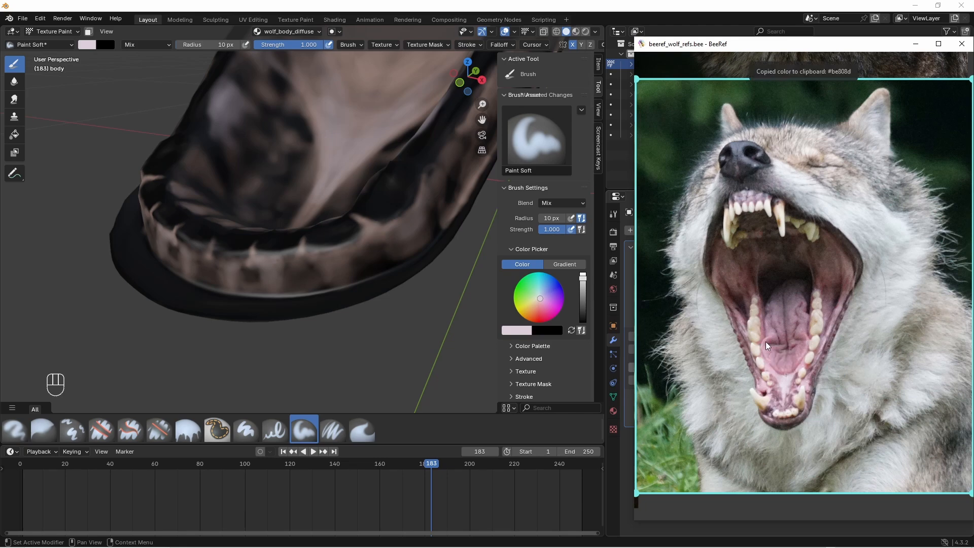
key(ctrl+v)
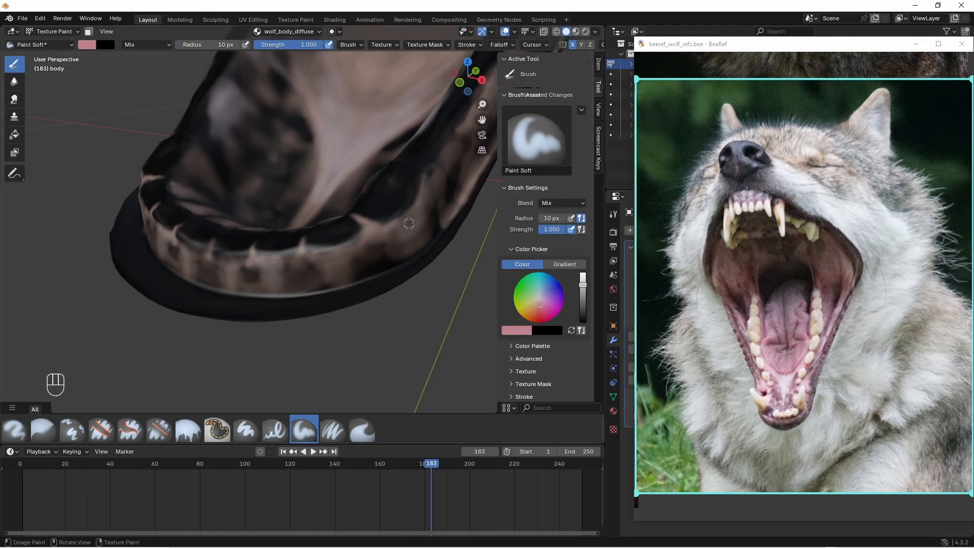
- Set the brush radius to 15 px and paint the sampled pink over the dark mottled skin at the lower jaw's front
middle_drag(312, 202, 304, 229)
mouse_move(327, 159)
shift+middle_down()
mouse_move(325, 195)
mouse_move(300, 223)
shift+middle_up()
drag(206, 45, 213, 45)
drag(282, 200, 305, 229)
mouse_move(304, 188)
shift+middle_down()
mouse_move(307, 198)
mouse_move(299, 168)
shift+middle_up()
drag(213, 45, 209, 45)
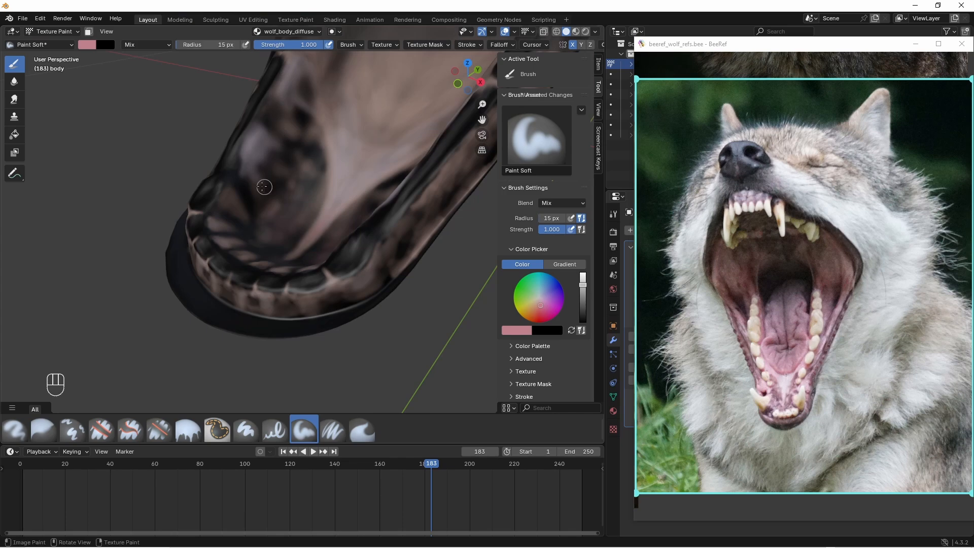
middle_drag(264, 203, 312, 156)
middle_drag(307, 82, 248, 230)
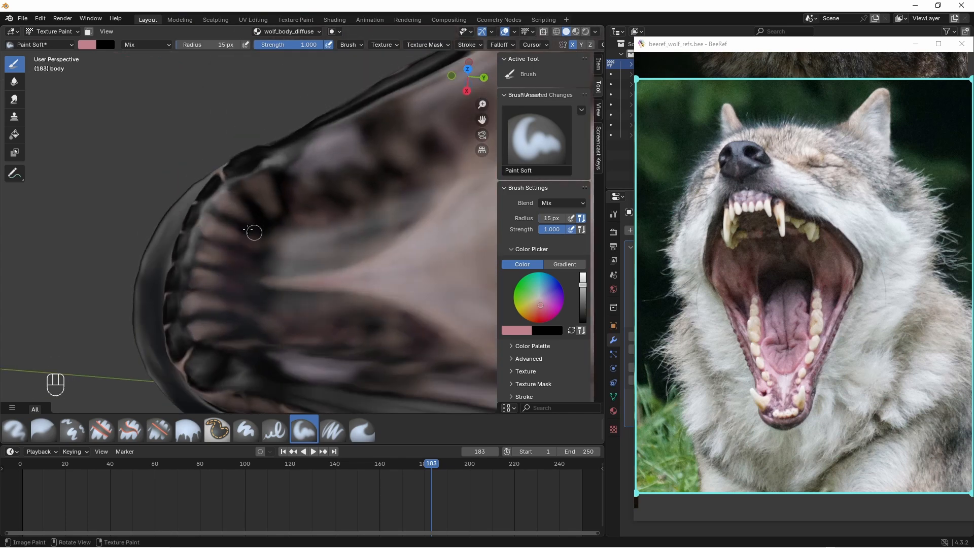
middle_drag(243, 289, 285, 291)
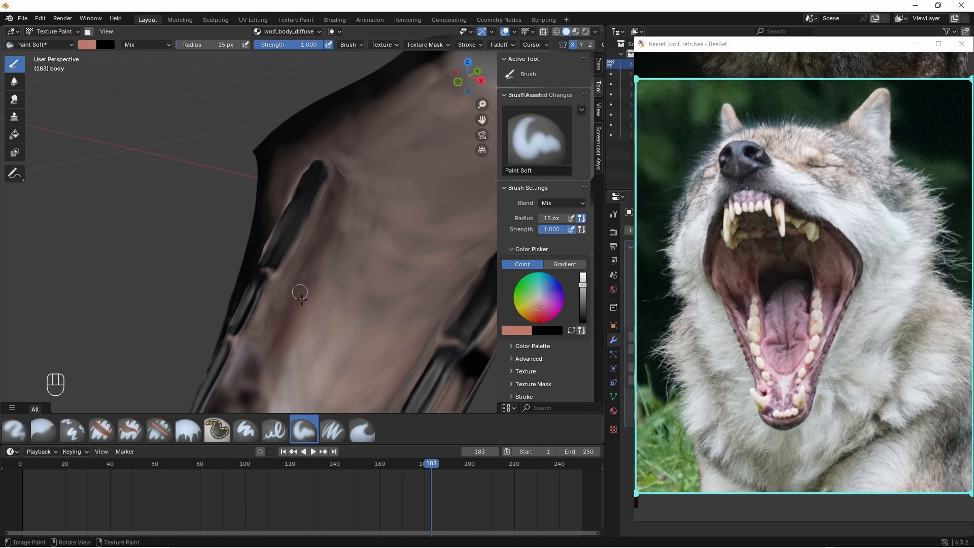
- Paint salmon pink along the inner gum line and rear of the lower mouth with a 20 px brush
shift+middle_drag(339, 182, 305, 198)
ctrl+middle_drag(305, 198, 256, 216)
drag(260, 105, 283, 269)
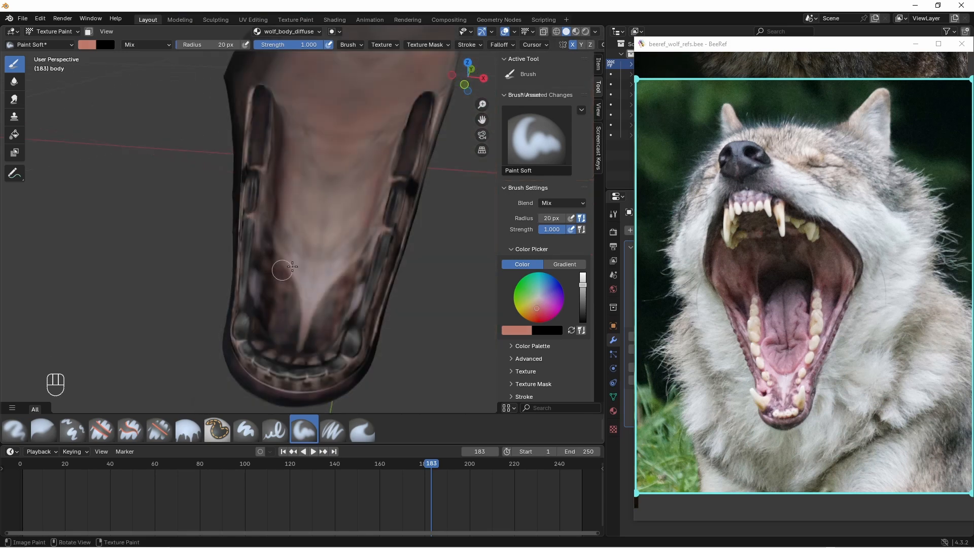
mouse_move(282, 270)
middle_down()
mouse_move(354, 271)
mouse_move(221, 265)
mouse_move(244, 254)
middle_up()
middle_drag(325, 253, 285, 248)
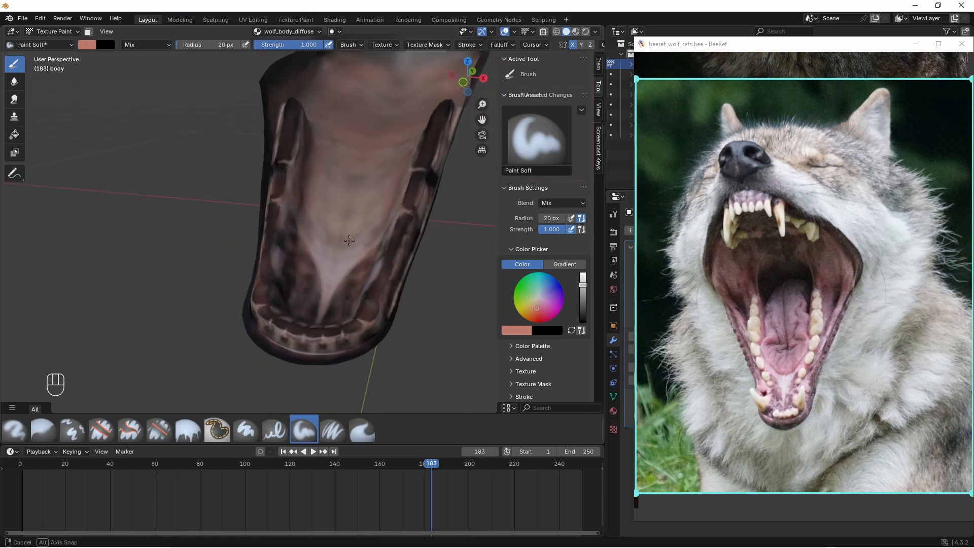
- Swap the brush colour to black, reduce the radius to 10 px, and darken the mottled skin at the lower jaw's front
ctrl+middle_drag(345, 285, 364, 188)
key(x)
ctrl+middle_drag(398, 269, 390, 102)
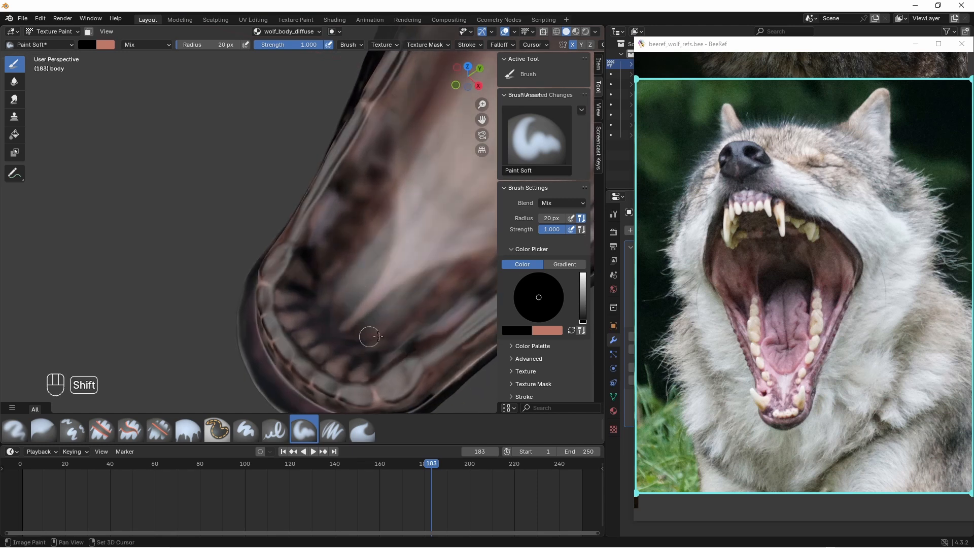
mouse_move(347, 323)
middle_down()
mouse_move(325, 285)
mouse_move(358, 286)
mouse_move(362, 300)
middle_up()
key(bracketleft)
key(bracketleft)
key(bracketleft)
key(bracketleft)
key(bracketleft)
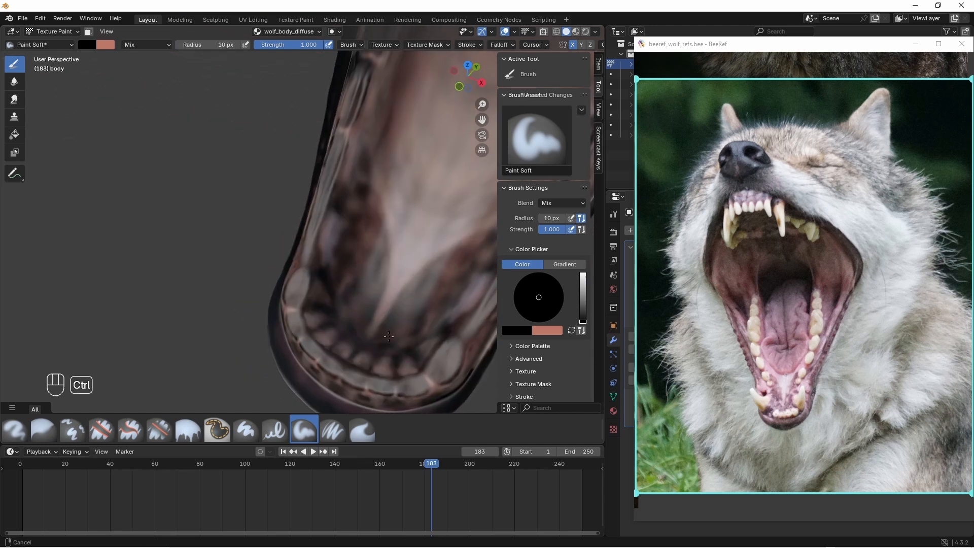
ctrl+middle_drag(355, 254, 352, 289)
ctrl+middle_drag(353, 224, 350, 264)
middle_drag(350, 263, 321, 257)
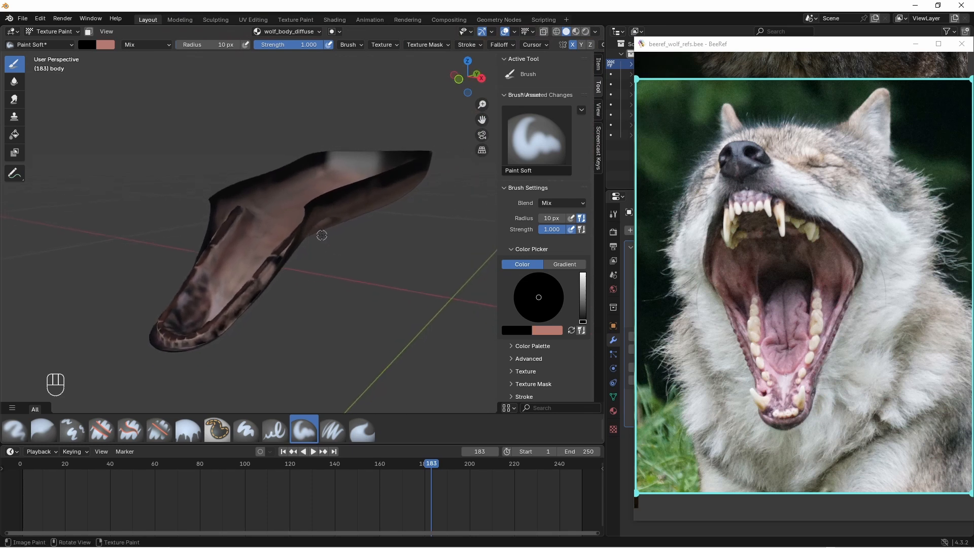
- In Edit Mode, reveal the whole body mesh, select the linked mouth interior, and hide everything except it
key(Tab)
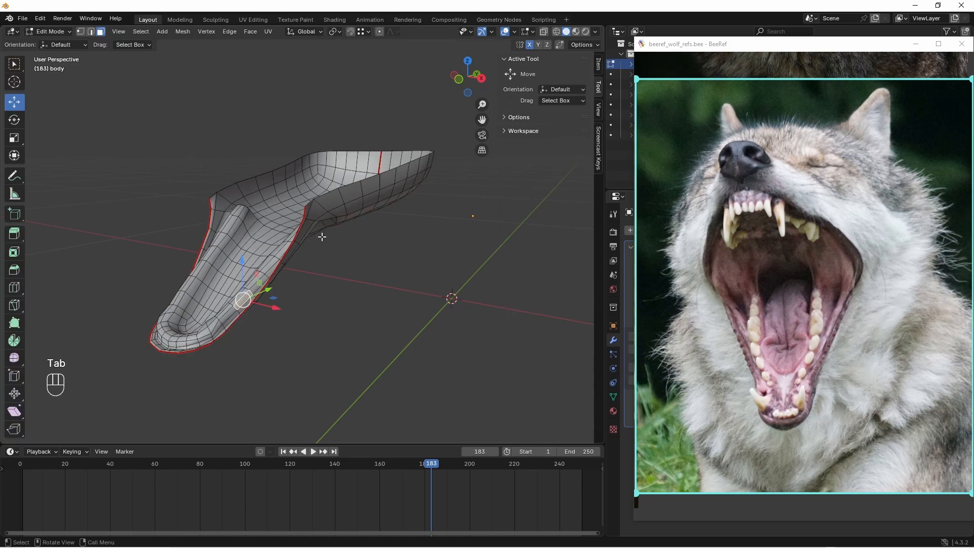
key(alt+h)
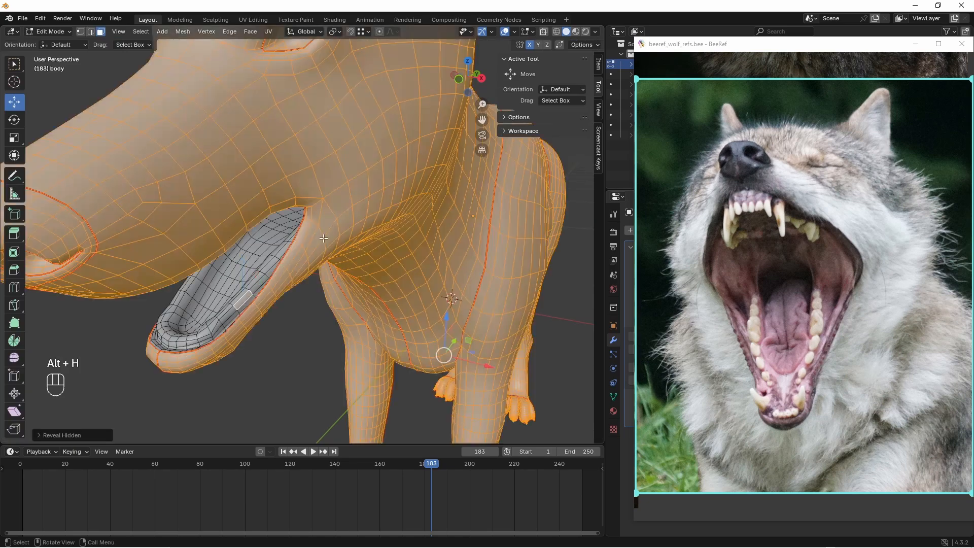
scroll(320, 231, down, 4)
key(a)
key(a)
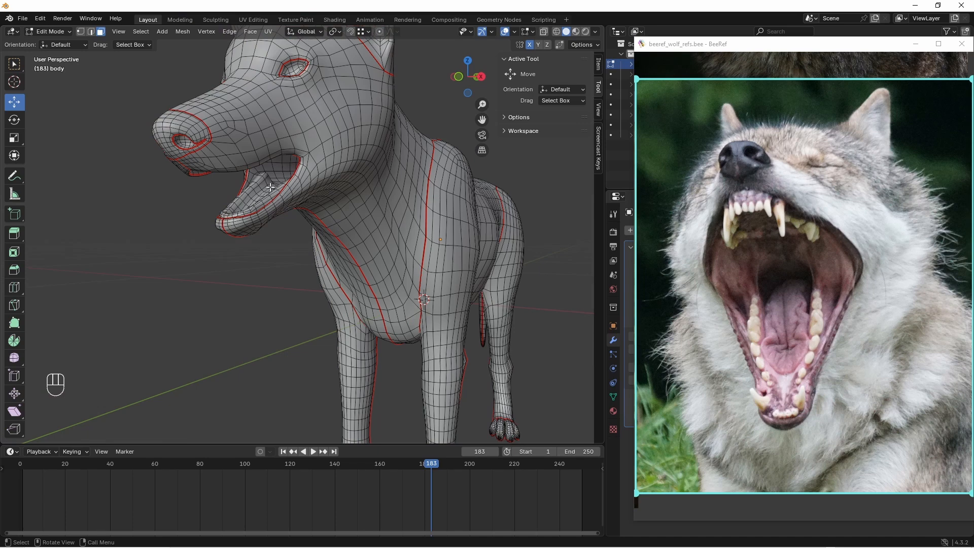
key(l)
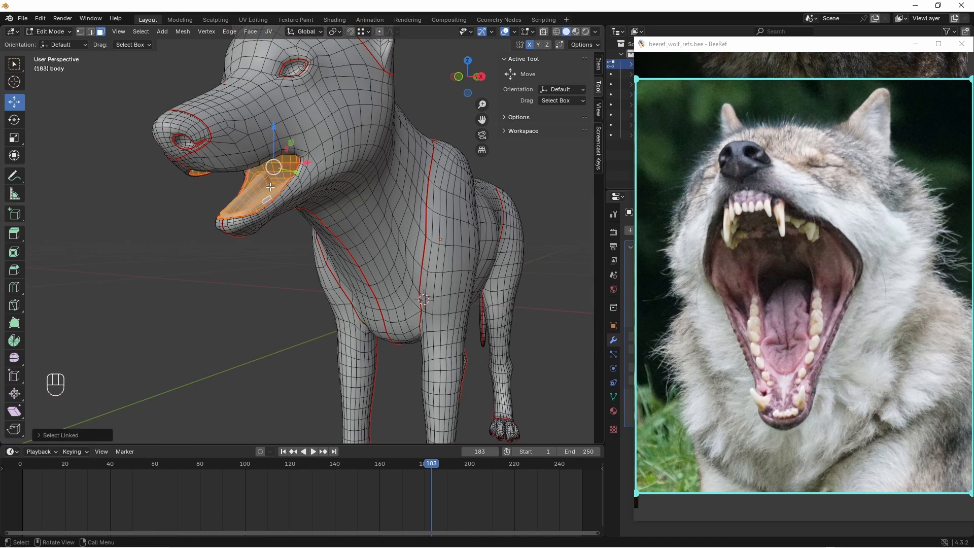
key(ctrl+i)
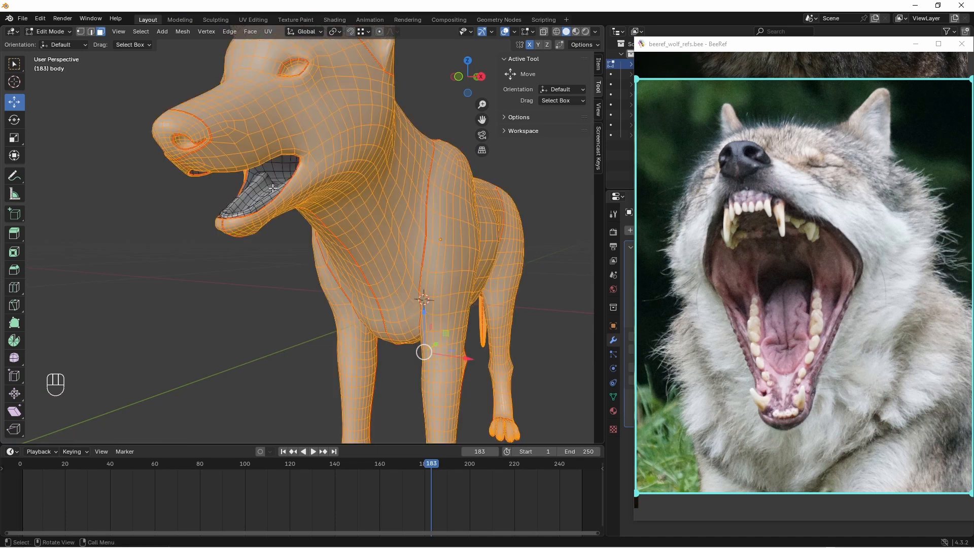
key(h)
- In the right orthographic wireframe view, box-select the lower jaw and throat-floor faces and hide them, leaving the upper mouth
shift+middle_drag(306, 196, 404, 243)
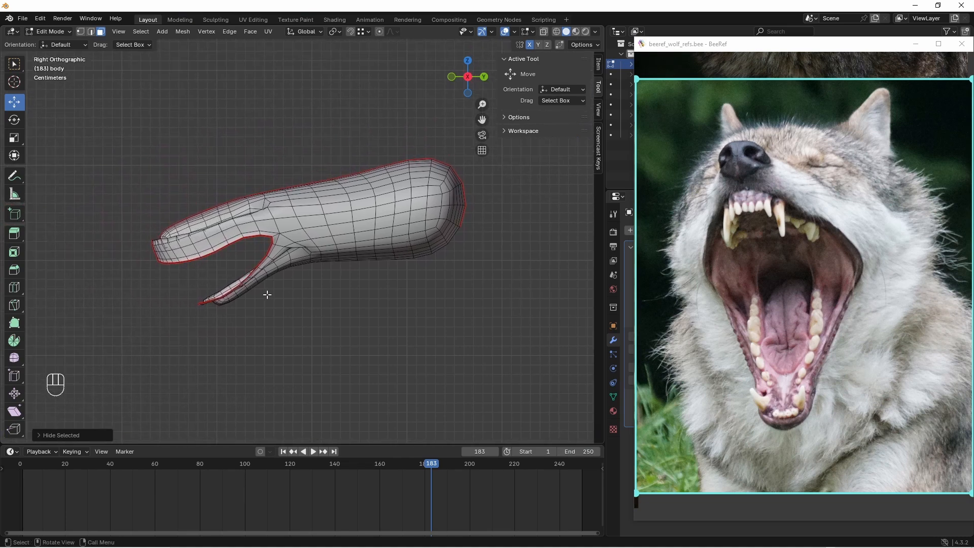
scroll(269, 294, up, 1)
scroll(292, 293, up, 1)
key(z)
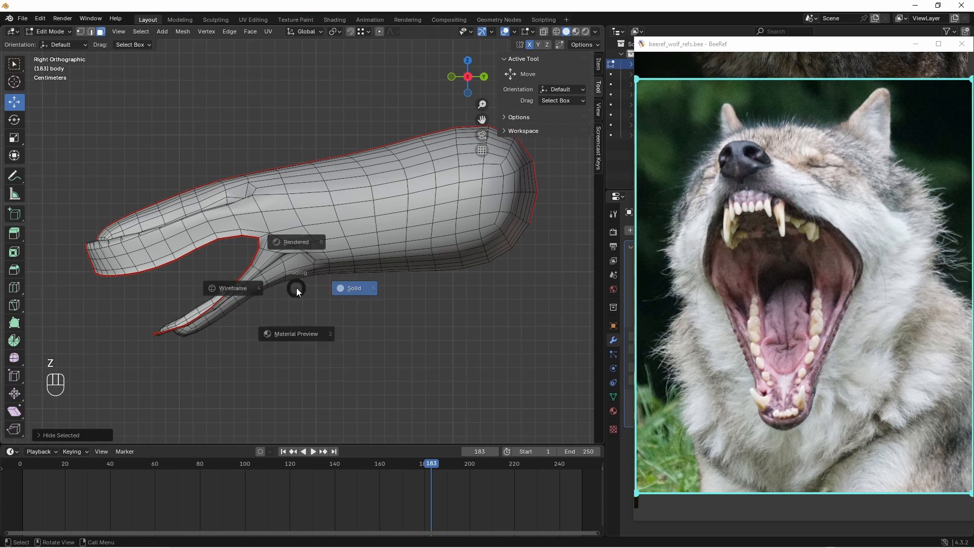
click(213, 289)
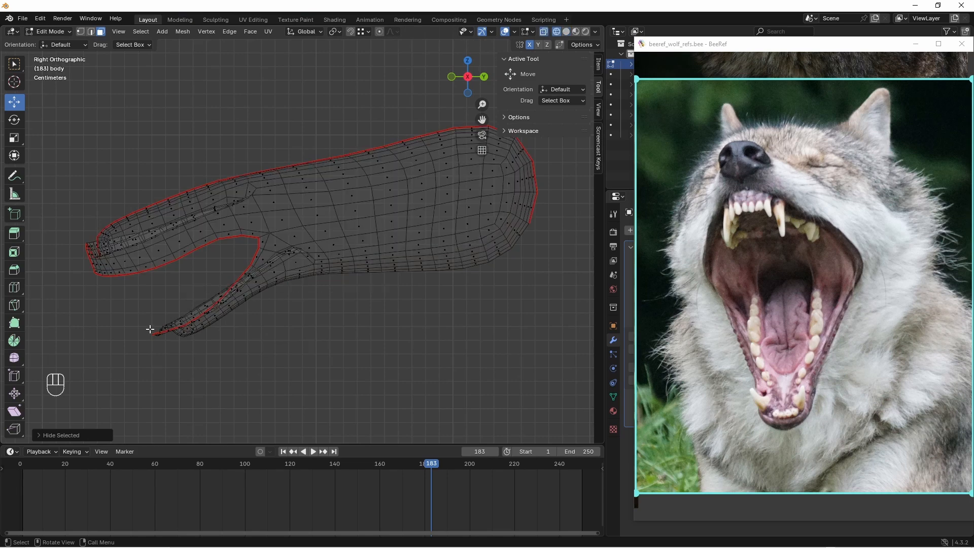
key(b)
drag(133, 287, 305, 376)
key(b)
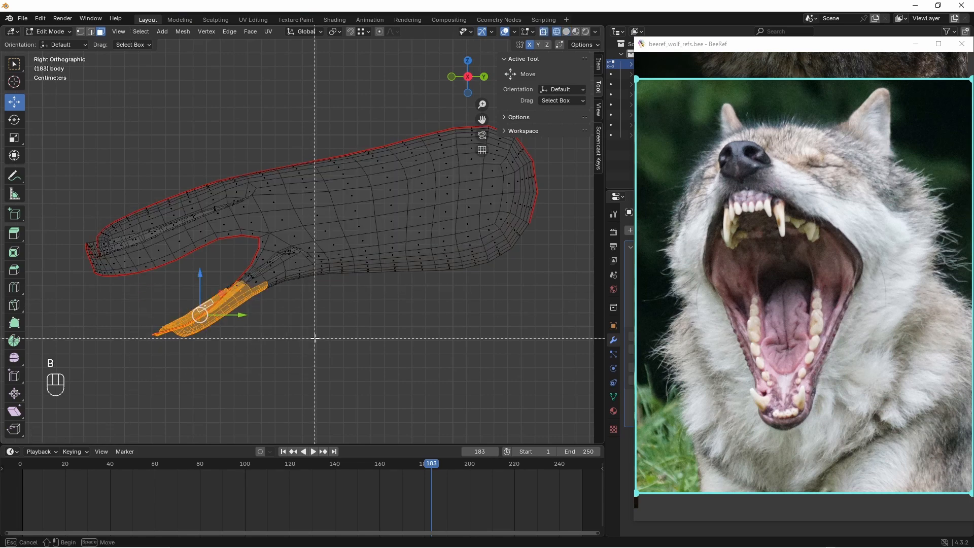
drag(314, 337, 224, 242)
key(b)
drag(322, 303, 259, 237)
key(b)
drag(495, 293, 364, 217)
key(b)
key(b)
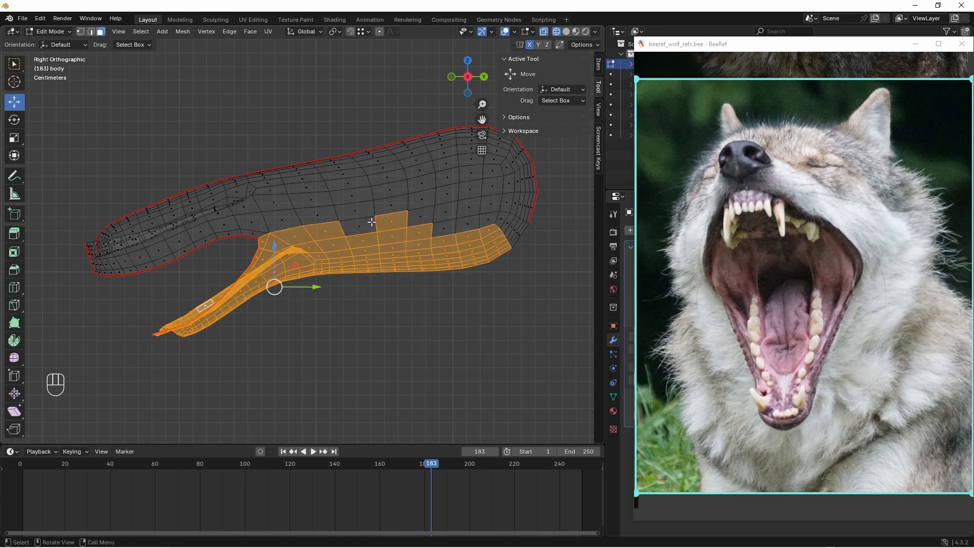
key(b)
drag(468, 282, 551, 201)
key(h)
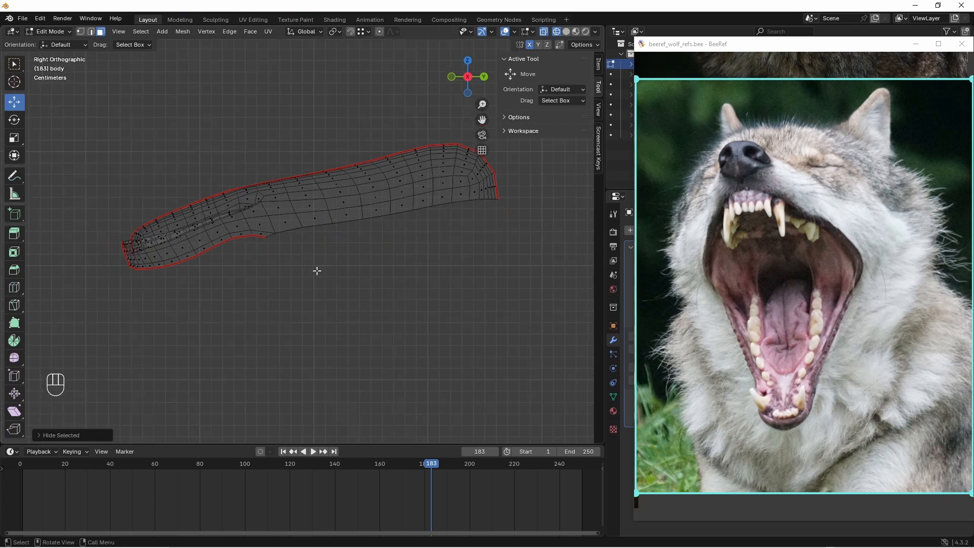
- Restore solid shading, return to Texture Paint mode facing the upper mouth, and swap the brush colour back to pink
scroll(299, 267, down, 3)
key(z)
click(339, 260)
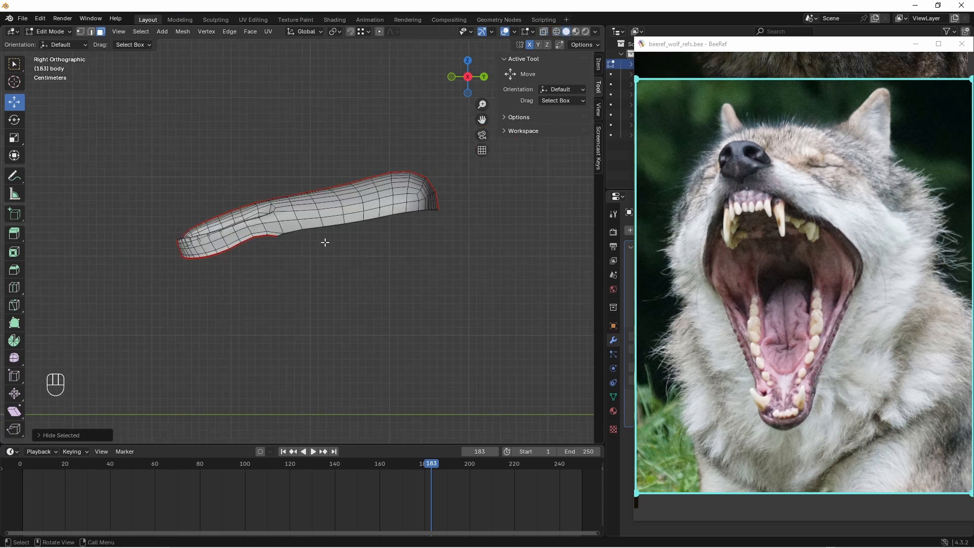
middle_drag(325, 241, 386, 203)
key(Tab)
scroll(337, 250, up, 3)
key(x)
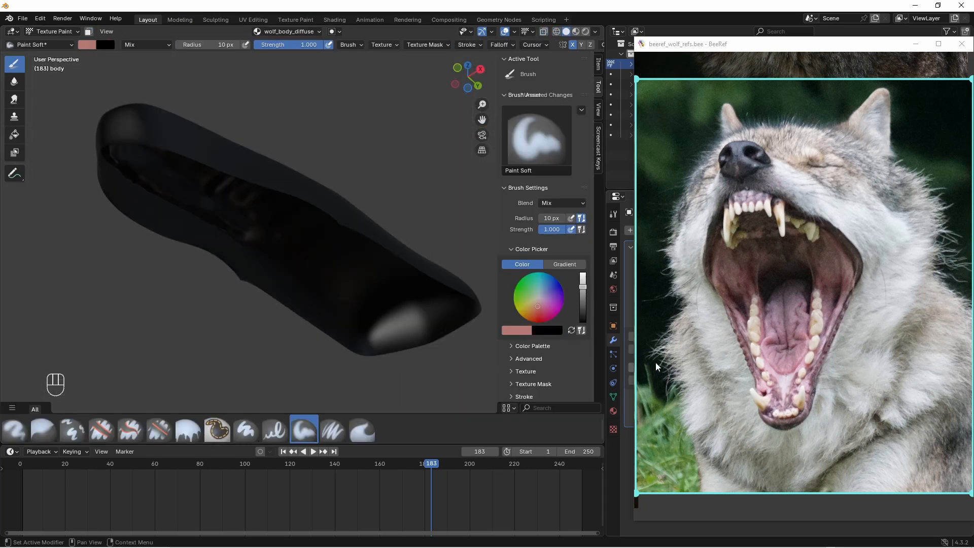
- Sample pale pink #d5aec1 from the wolf's mouth in the BeeRef photo, paste it as Blender's brush colour, and warm it to salmon
right_click(786, 376)
mouse_move(819, 460)
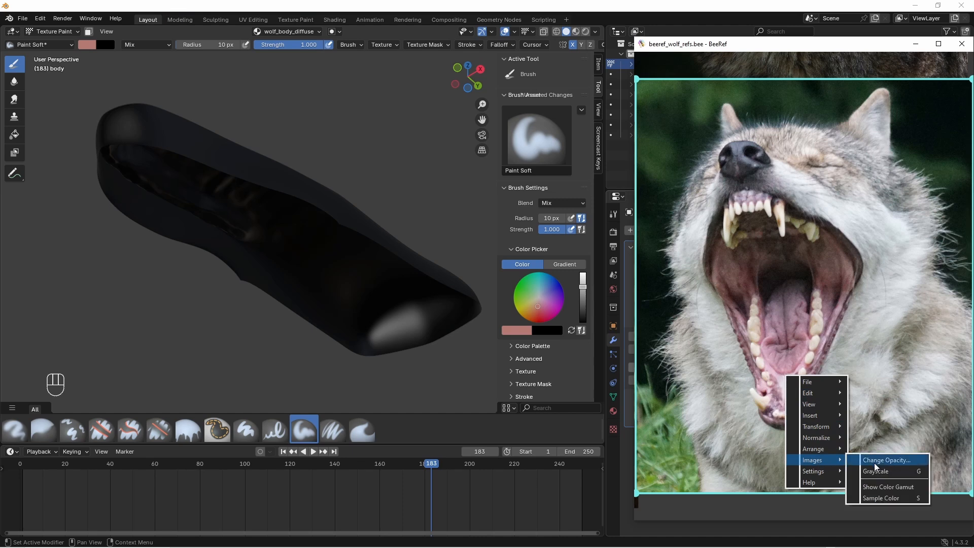
click(863, 493)
click(772, 362)
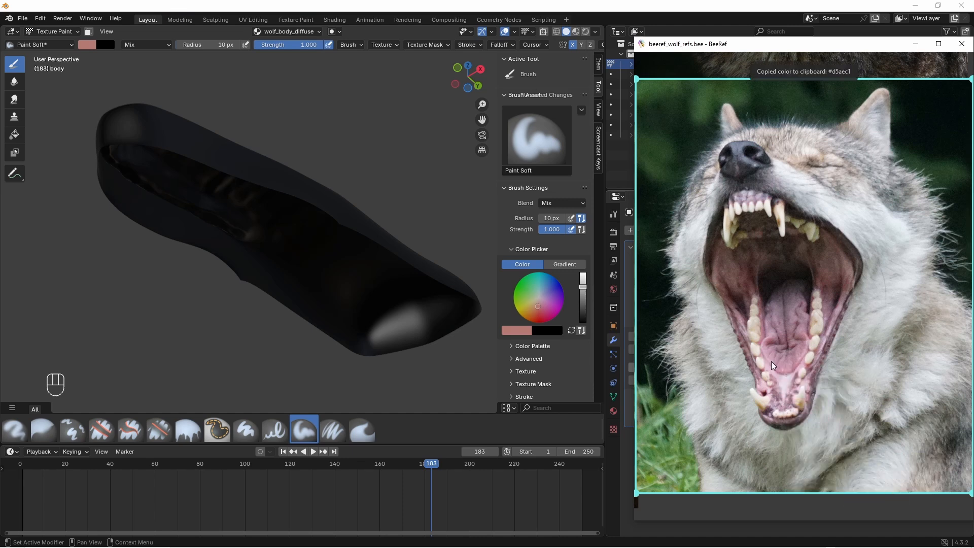
click(525, 330)
click(553, 315)
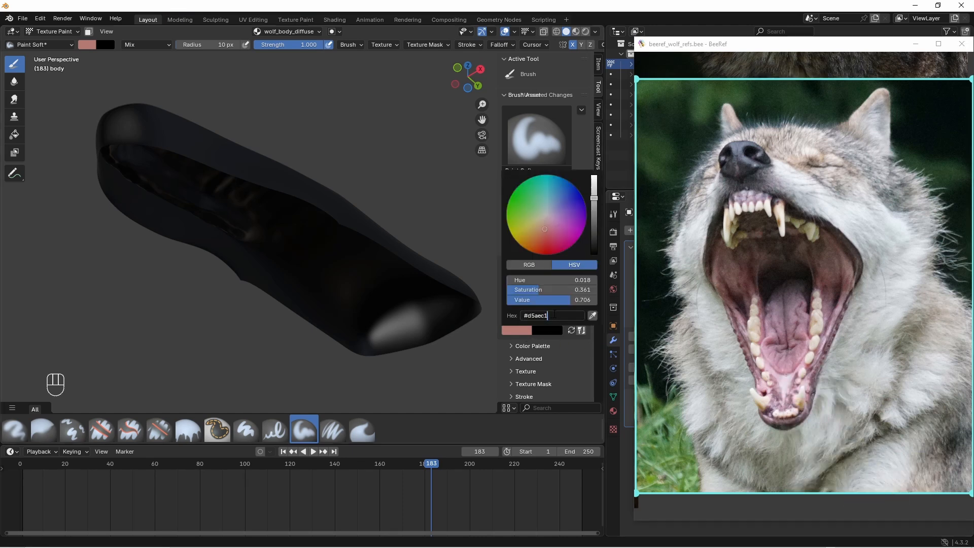
key(Return)
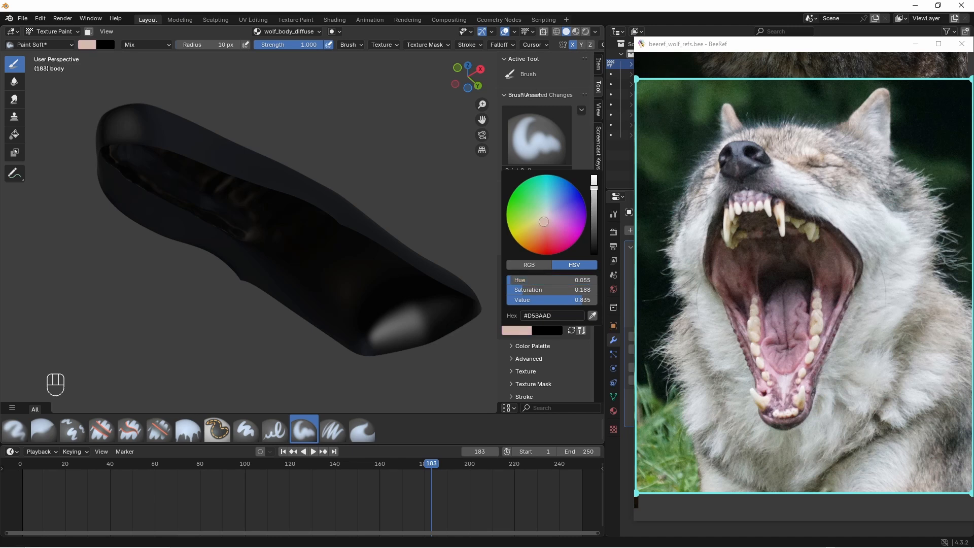
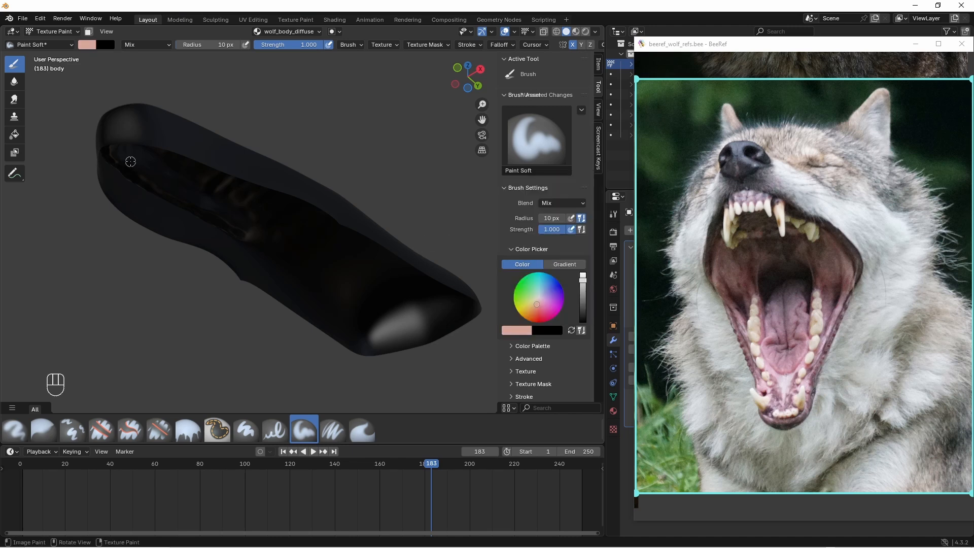
- Set the brush radius to 30 px and paint salmon pink over the ridged palate from the front toward the middle
middle_drag(159, 171, 10, 165)
ctrl+middle_drag(264, 325, 262, 293)
double_click(224, 45)
text(50)
key(Return)
mouse_move(214, 291)
mouse_down()
mouse_move(235, 304)
mouse_move(290, 164)
mouse_up()
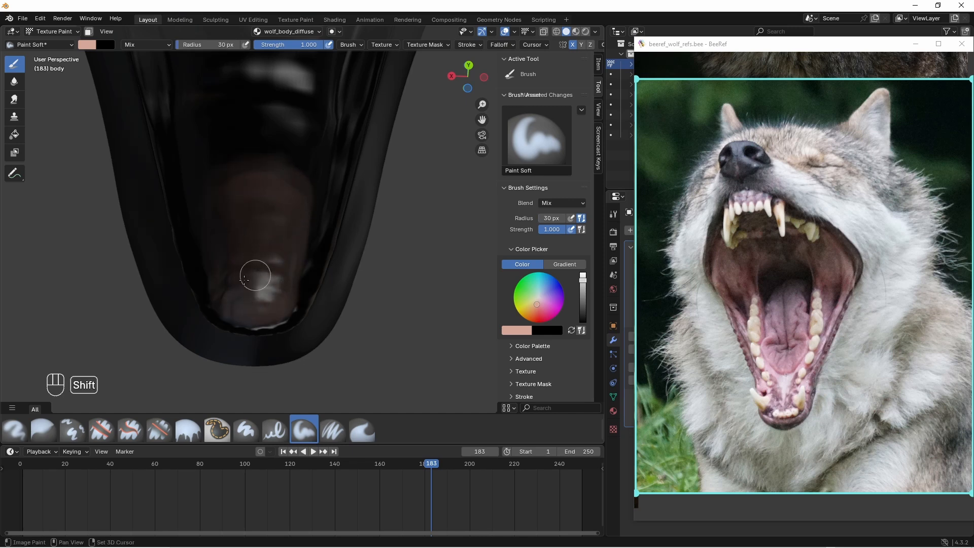
mouse_move(268, 238)
middle_down()
mouse_move(326, 263)
mouse_move(339, 299)
middle_up()
mouse_move(339, 300)
ctrl+middle_down()
mouse_move(330, 352)
mouse_move(328, 257)
ctrl+middle_up()
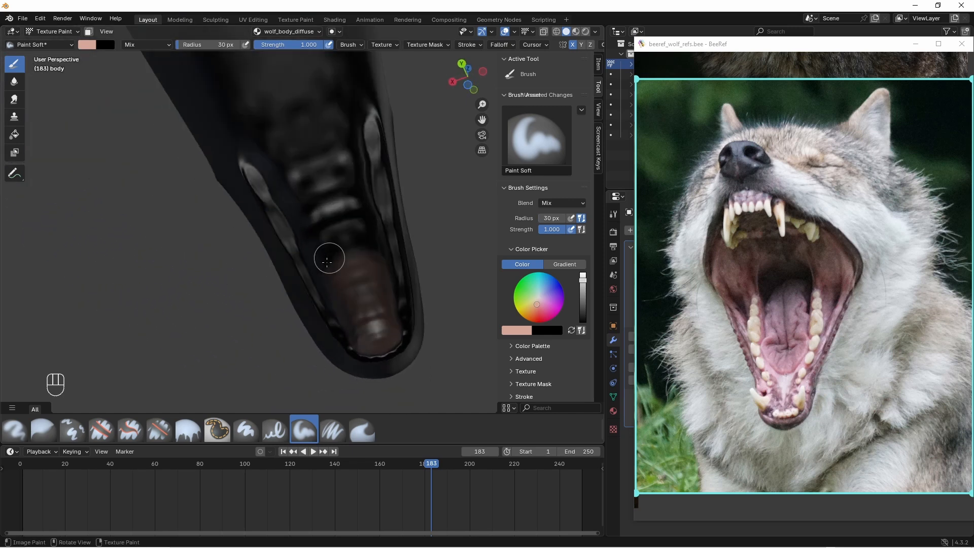
mouse_move(328, 257)
mouse_down()
mouse_move(289, 183)
mouse_move(304, 137)
mouse_up()
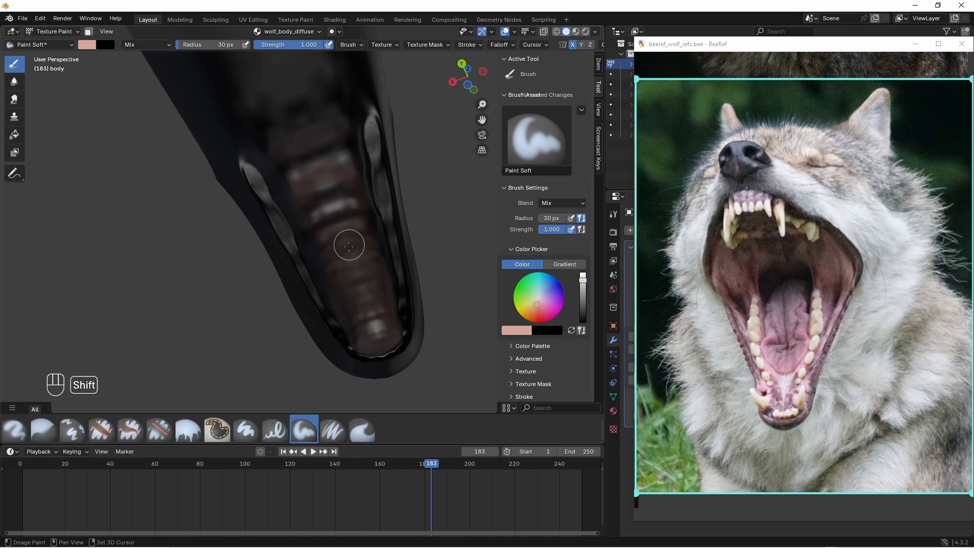
- Extend the salmon pink over the upper gum sides and the rear of the palate with the 30 px brush
middle_drag(347, 284, 406, 277)
drag(390, 299, 250, 216)
middle_drag(422, 306, 401, 306)
mouse_move(401, 306)
mouse_down()
mouse_move(315, 276)
mouse_move(212, 187)
mouse_move(255, 177)
mouse_up()
middle_drag(291, 198, 307, 151)
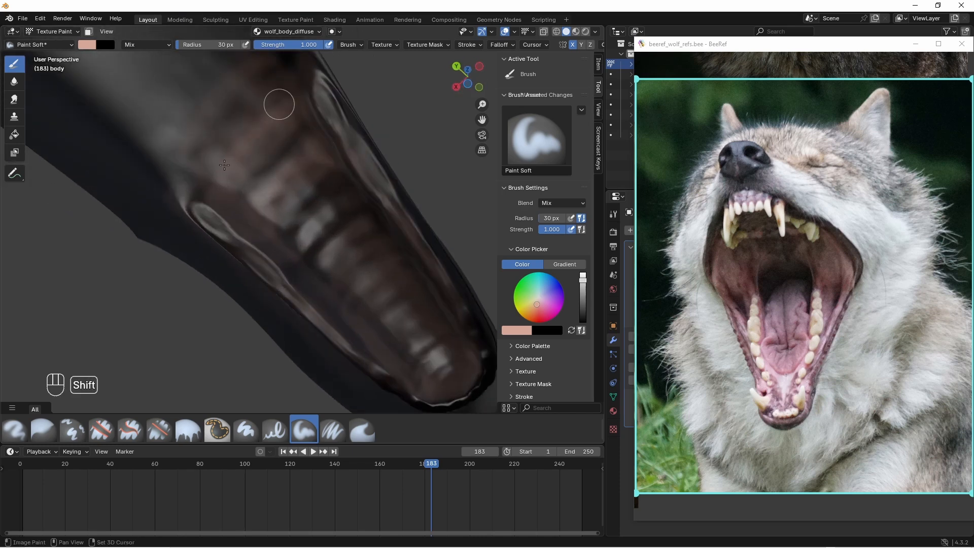
- Set the brush radius to 18 px and paint salmon pink along the raised ridges of the palate
middle_drag(341, 269, 386, 289)
mouse_move(298, 250)
middle_down()
mouse_move(397, 281)
mouse_move(330, 308)
mouse_move(355, 274)
mouse_move(347, 233)
mouse_move(361, 238)
middle_up()
key(f)
click(359, 239)
drag(358, 239, 300, 199)
drag(301, 193, 351, 228)
middle_drag(400, 208, 243, 226)
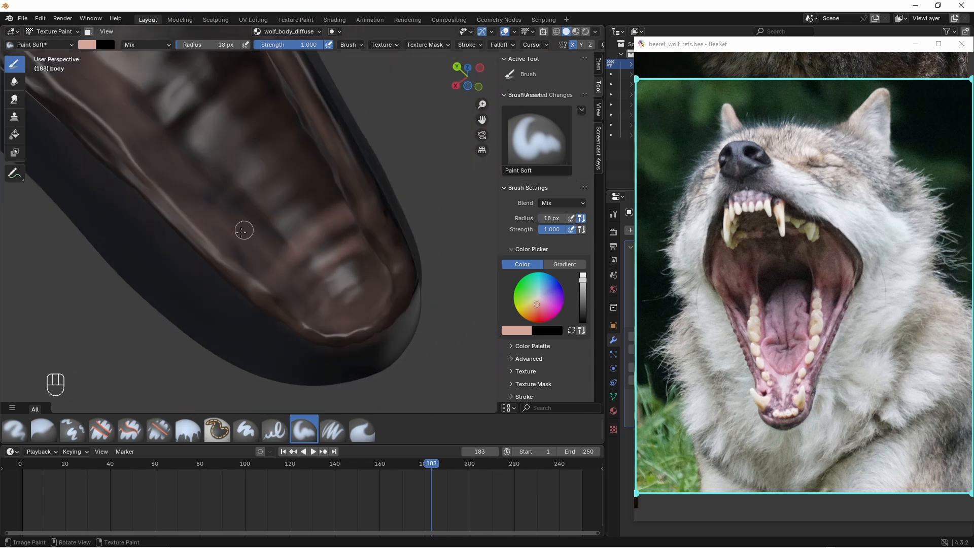
- Paint individual salmon strokes across the ridges from the front of the palate toward its middle
mouse_move(244, 226)
mouse_down()
mouse_move(311, 196)
mouse_move(294, 213)
mouse_up()
shift+middle_drag(296, 184, 290, 178)
drag(307, 133, 219, 218)
mouse_move(271, 191)
middle_down()
mouse_move(250, 196)
mouse_move(317, 299)
middle_up()
drag(344, 204, 289, 288)
shift+middle_drag(288, 289, 304, 255)
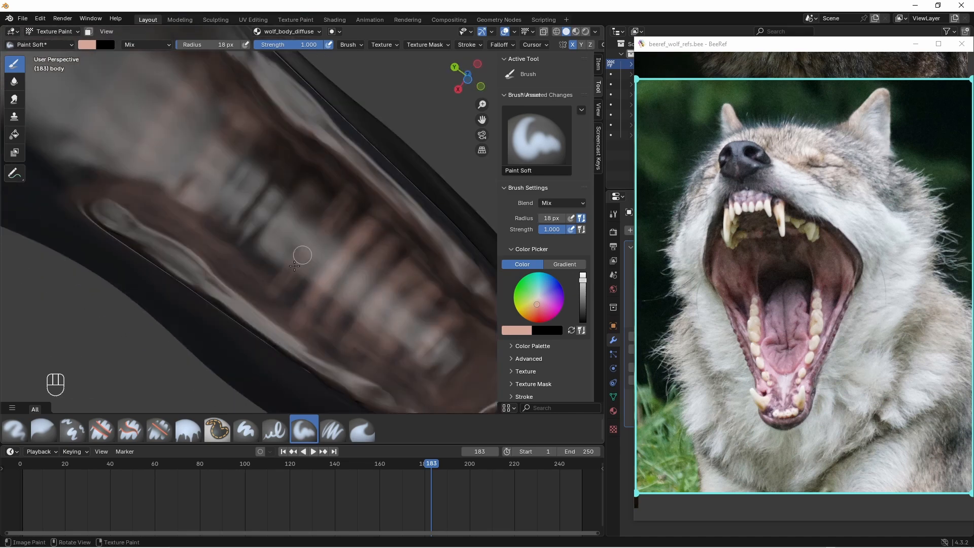
- Move the BeeRef window slightly, and continue the salmon ridge strokes across the middle and rear of the palate
drag(798, 45, 820, 52)
click(951, 264)
middle_drag(354, 253, 342, 269)
drag(307, 188, 257, 283)
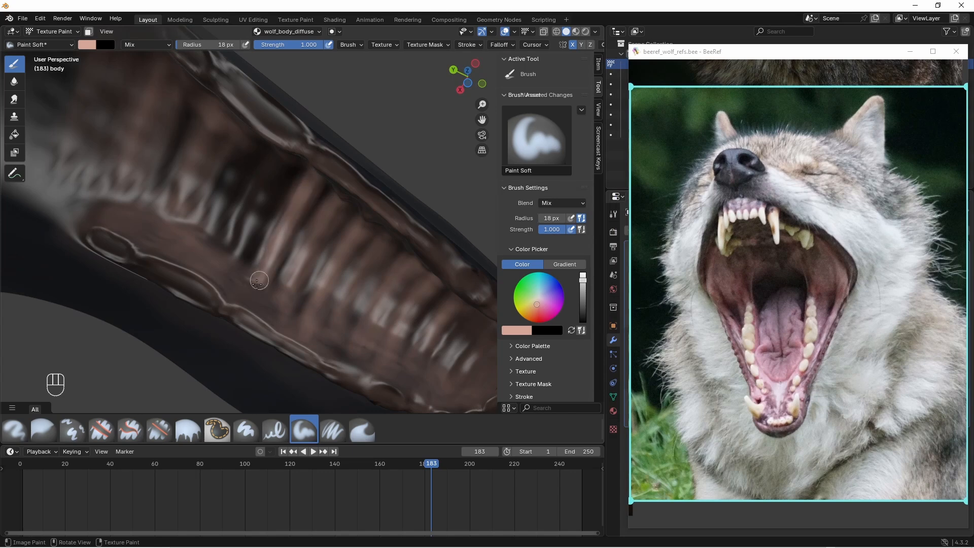
mouse_move(279, 174)
mouse_down()
mouse_move(241, 260)
mouse_move(273, 178)
mouse_up()
drag(288, 293, 341, 199)
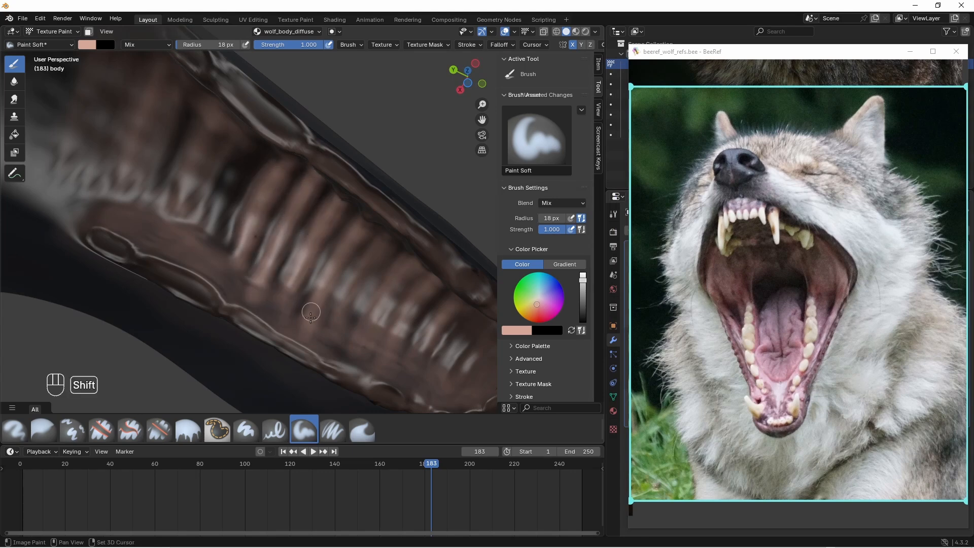
mouse_move(214, 238)
mouse_down()
mouse_move(243, 163)
mouse_move(214, 229)
mouse_up()
- Paint salmon pink over the curved ridges at the front of the palate, behind the incisor sockets
middle_drag(221, 190, 243, 277)
drag(262, 253, 314, 196)
drag(314, 196, 268, 231)
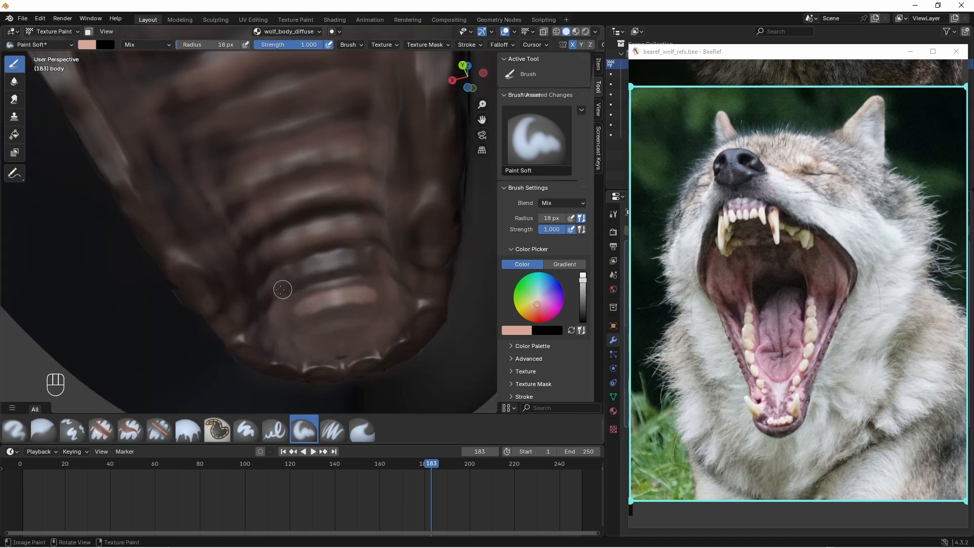
drag(283, 287, 373, 264)
mouse_move(373, 264)
mouse_down()
mouse_move(295, 274)
mouse_move(379, 276)
mouse_move(305, 304)
mouse_up()
drag(294, 255, 358, 231)
drag(358, 231, 270, 253)
ctrl+middle_drag(306, 330, 318, 301)
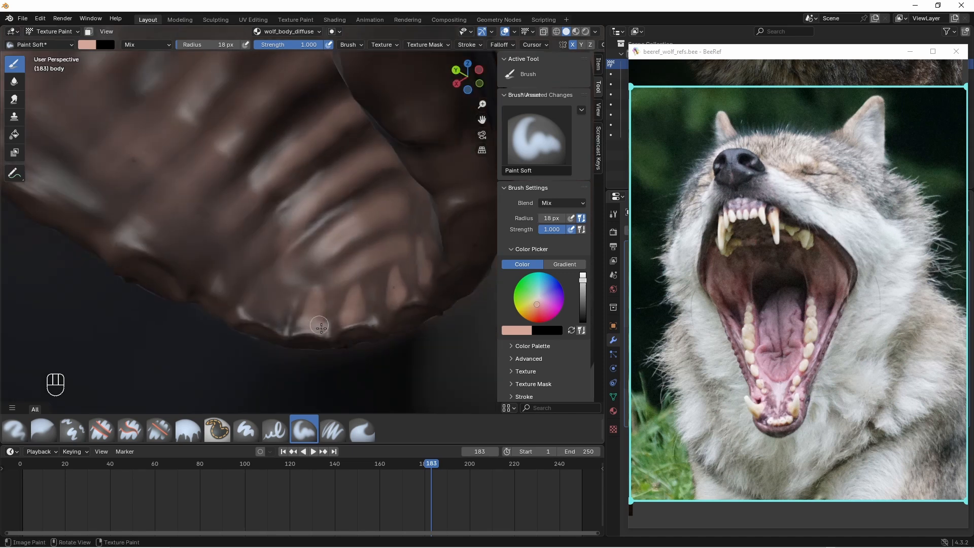
- Paint short salmon strips inward from the front tooth sockets and the adjoining side gum
mouse_move(274, 319)
mouse_down()
mouse_move(261, 304)
mouse_move(288, 291)
mouse_up()
shift+middle_drag(318, 303, 315, 289)
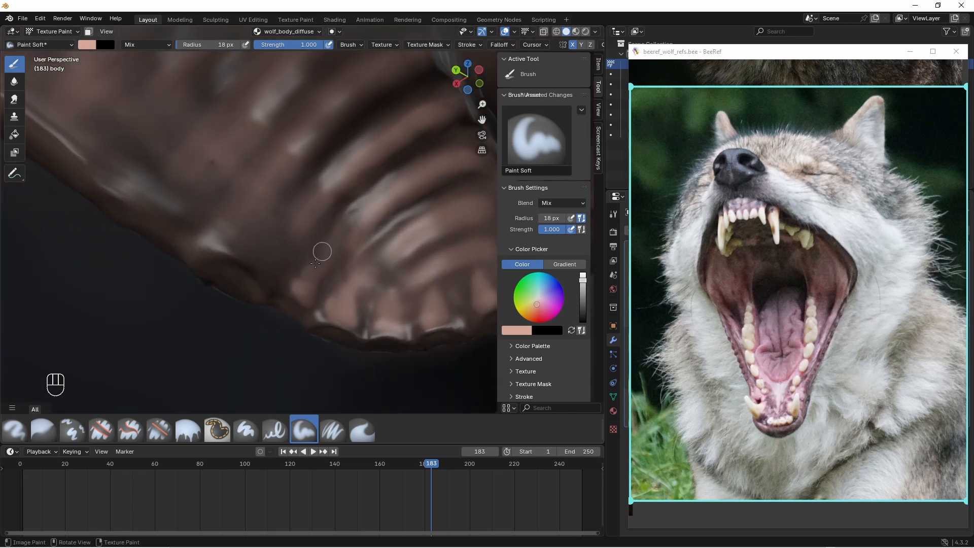
mouse_move(245, 245)
mouse_down()
mouse_move(250, 209)
mouse_move(261, 203)
mouse_up()
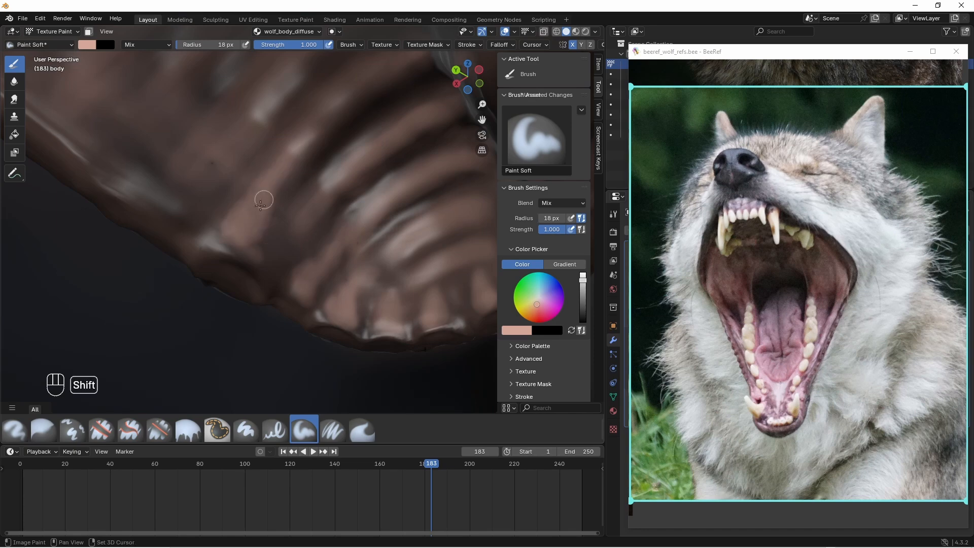
mouse_move(284, 259)
mouse_down()
mouse_move(315, 198)
mouse_move(270, 256)
mouse_up()
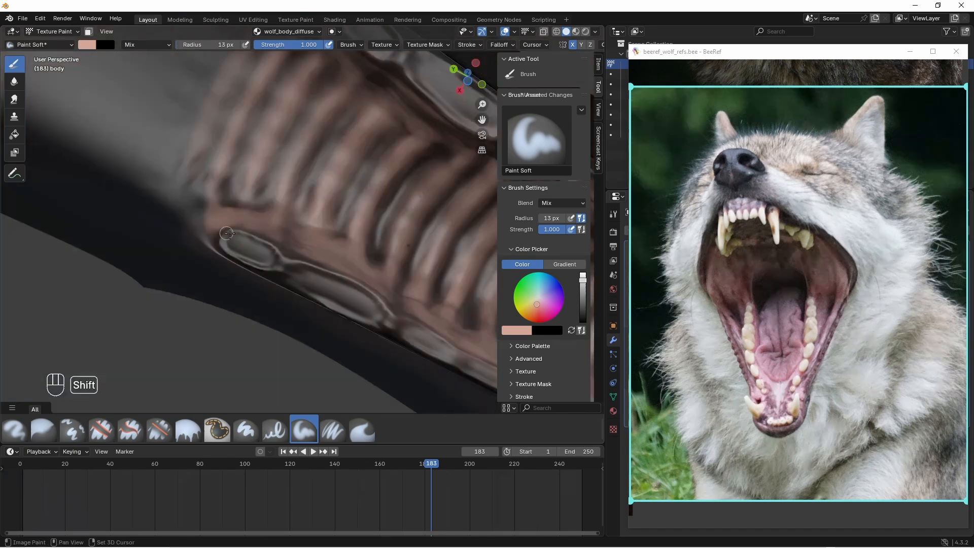
- Fill the gum gaps between the side tooth sockets with salmon pink, reducing the brush from 13 px to 10 px
middle_drag(267, 275, 301, 244)
drag(286, 245, 280, 267)
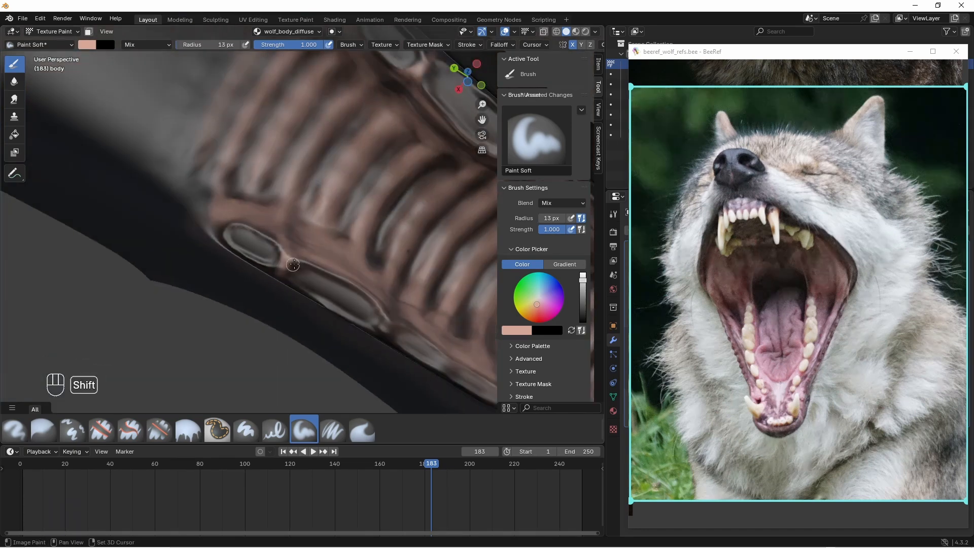
shift+middle_drag(355, 300, 335, 259)
middle_drag(350, 259, 340, 282)
drag(330, 280, 333, 267)
shift+middle_drag(392, 292, 308, 249)
drag(308, 258, 310, 244)
drag(363, 284, 369, 279)
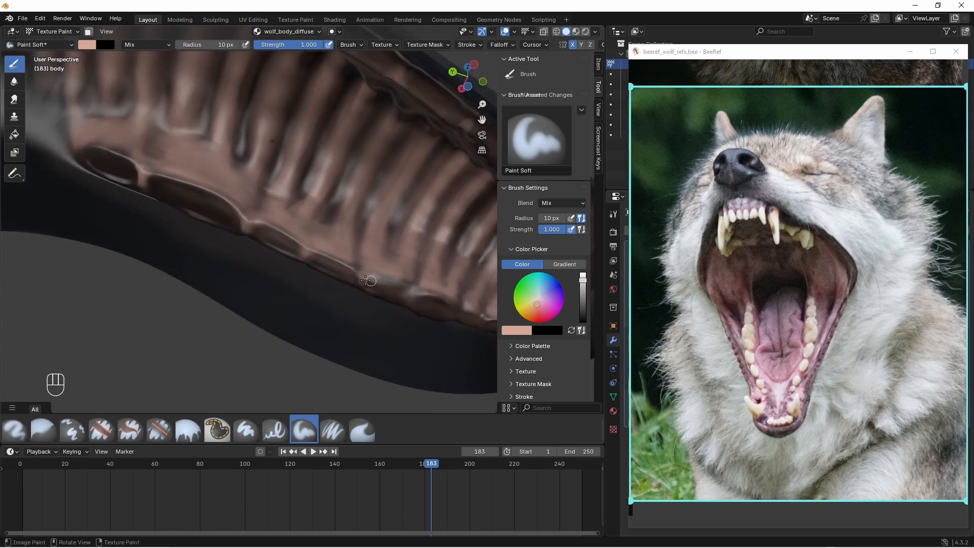
drag(412, 305, 420, 296)
mouse_move(419, 299)
middle_down()
mouse_move(417, 283)
mouse_move(357, 289)
middle_up()
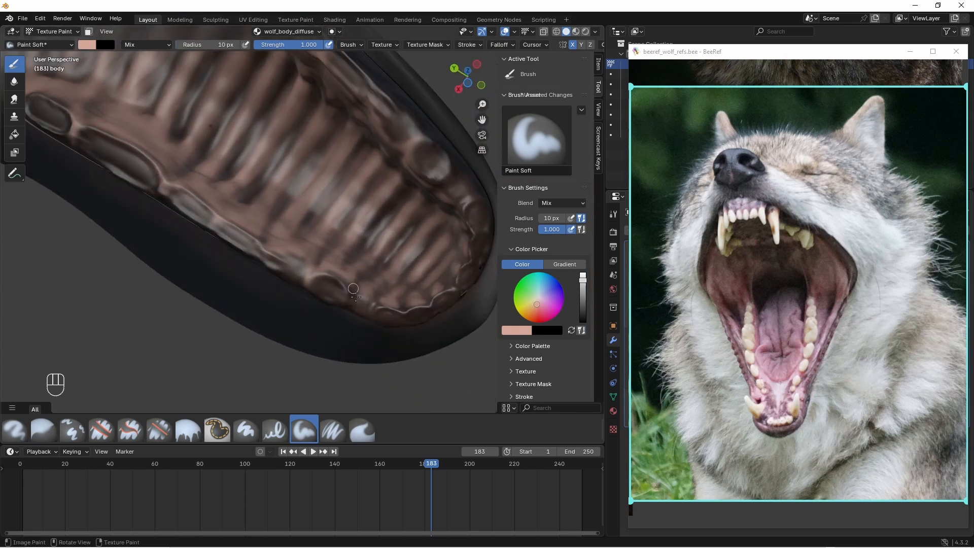
- Continue the 10 px salmon strokes between the canine and incisor sockets around the front gum edge
drag(354, 306, 359, 295)
middle_drag(361, 297, 406, 321)
drag(405, 319, 407, 306)
mouse_move(408, 304)
middle_down()
mouse_move(393, 289)
mouse_move(395, 248)
middle_up()
shift+middle_drag(406, 325, 393, 350)
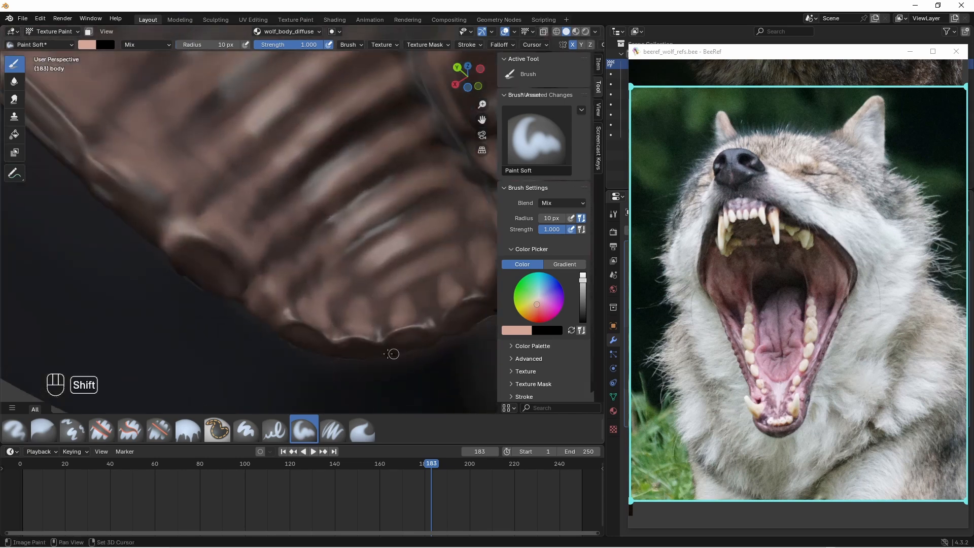
drag(378, 339, 410, 308)
- Set the brush radius to 50 px and paint the black throat area behind the palate salmon pink
mouse_move(399, 323)
middle_down()
mouse_move(443, 342)
mouse_move(305, 305)
middle_up()
key(f)
click(277, 307)
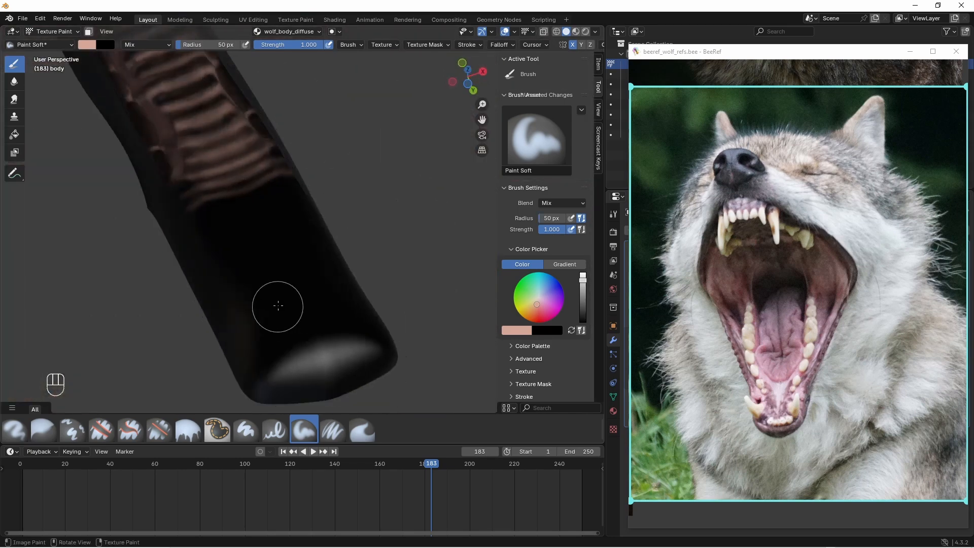
mouse_move(277, 306)
mouse_down()
mouse_move(275, 327)
mouse_move(246, 211)
mouse_move(274, 359)
mouse_move(263, 245)
mouse_move(285, 334)
mouse_move(215, 234)
mouse_up()
drag(333, 223, 366, 325)
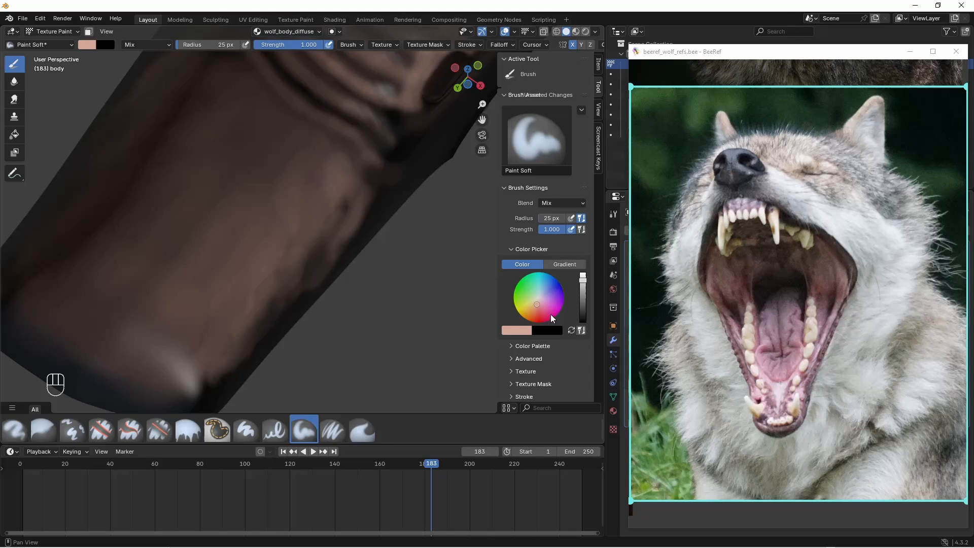
- Swap the brush colour to black, set the radius to 10 px, and add dark mottling over the throat and palate ridges
click(571, 331)
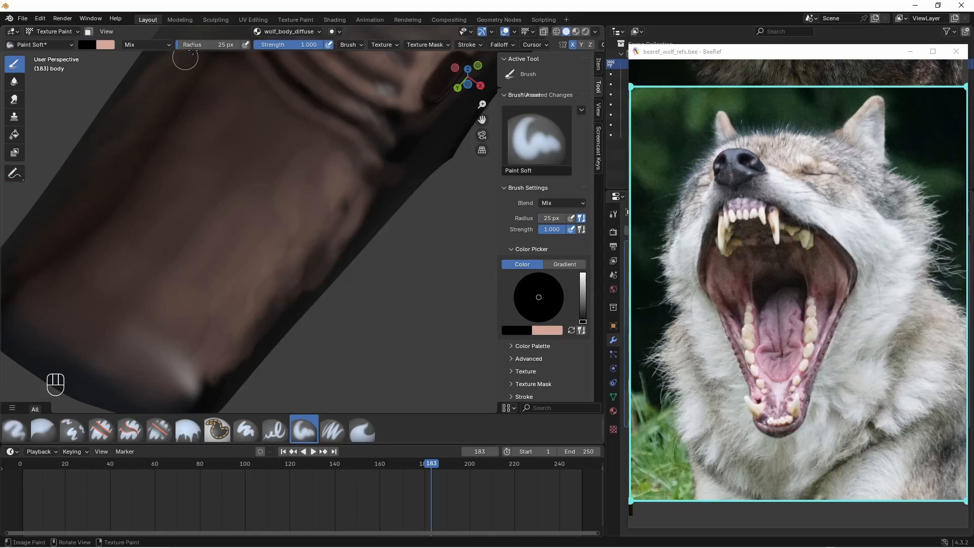
double_click(206, 44)
text(10)
key(Return)
mouse_move(158, 284)
middle_down()
mouse_move(178, 295)
mouse_move(251, 242)
mouse_move(232, 291)
middle_up()
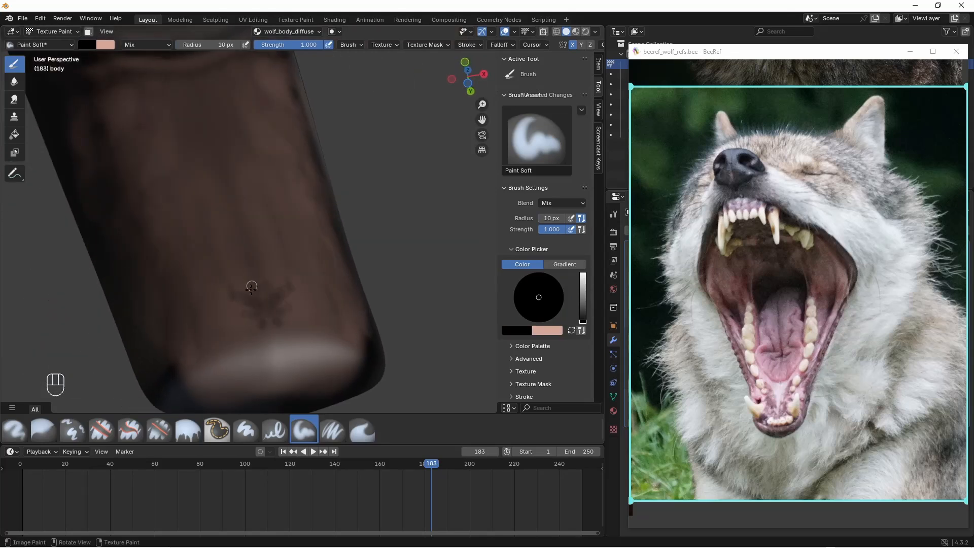
middle_drag(241, 260, 276, 182)
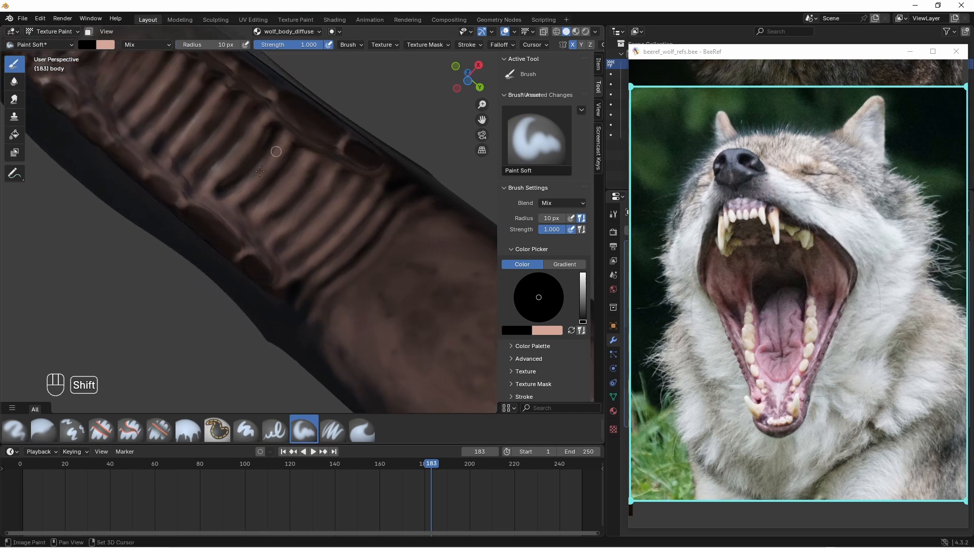
key(shift)
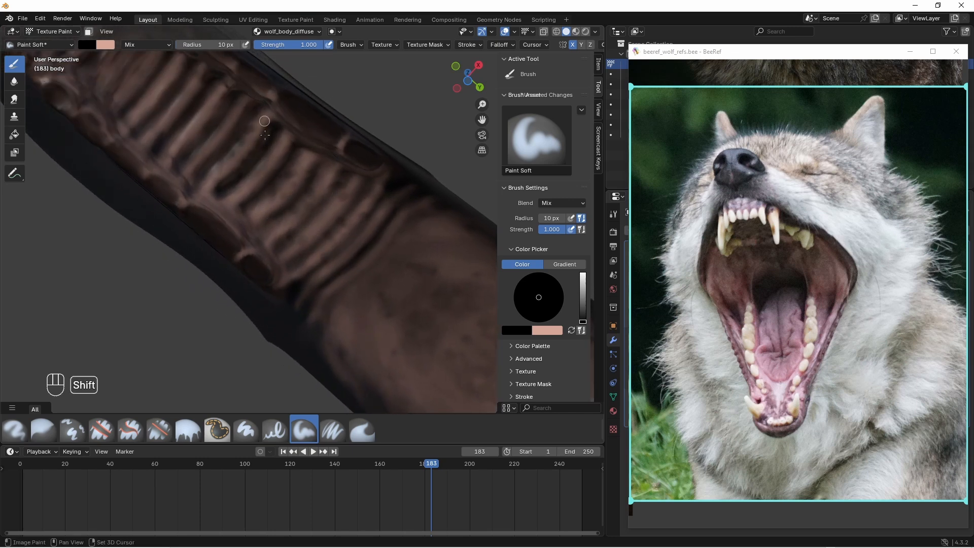
middle_drag(265, 134, 256, 153)
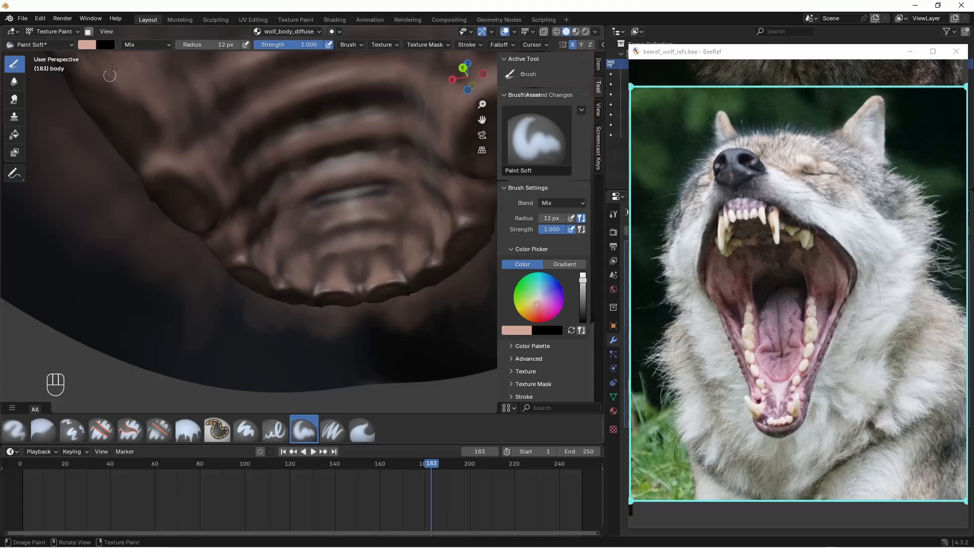
- Set the salmon brush's radius to 25 px and paint over the dark inner lip in front of the incisor sockets
click(210, 44)
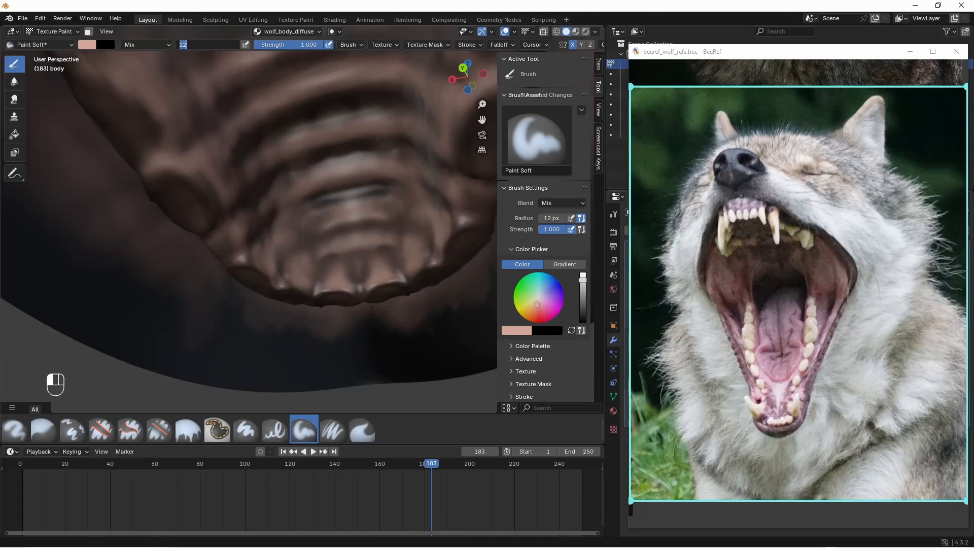
key(Return)
click(210, 45)
text(25)
key(Return)
drag(355, 330, 392, 343)
mouse_move(337, 361)
mouse_down()
mouse_move(237, 365)
mouse_move(175, 325)
mouse_up()
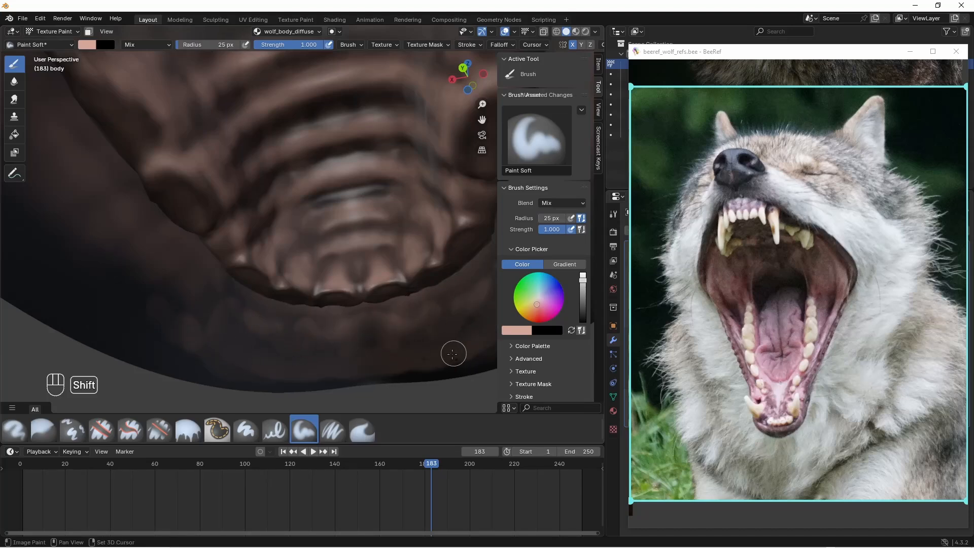
shift+middle_drag(453, 354, 378, 366)
ctrl+middle_drag(423, 325, 422, 300)
mouse_move(300, 239)
shift+middle_down()
mouse_move(324, 302)
mouse_move(316, 299)
shift+middle_up()
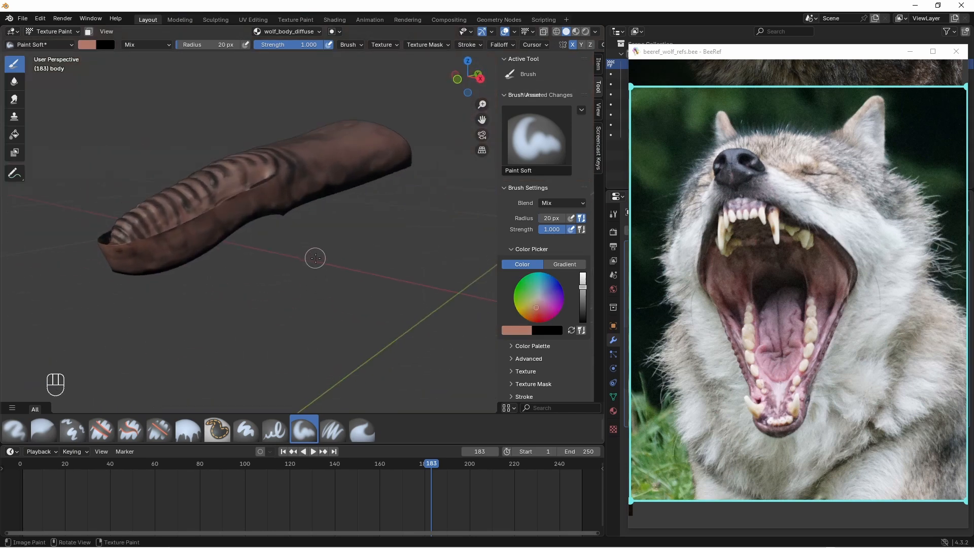
- Reveal the hidden mesh in Edit Mode, isolate the linked mouth interior at frame 0, and return to Texture Paint mode
key(Tab)
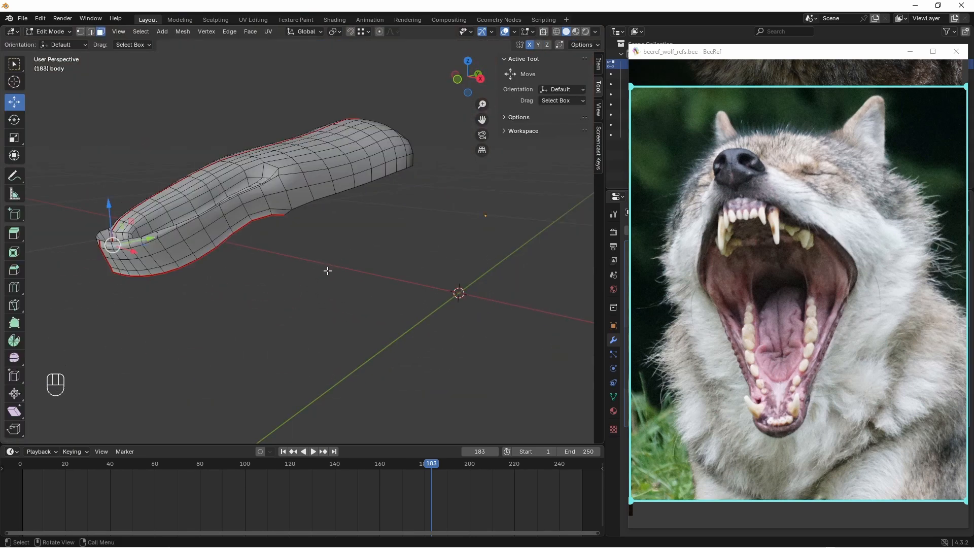
key(alt+h)
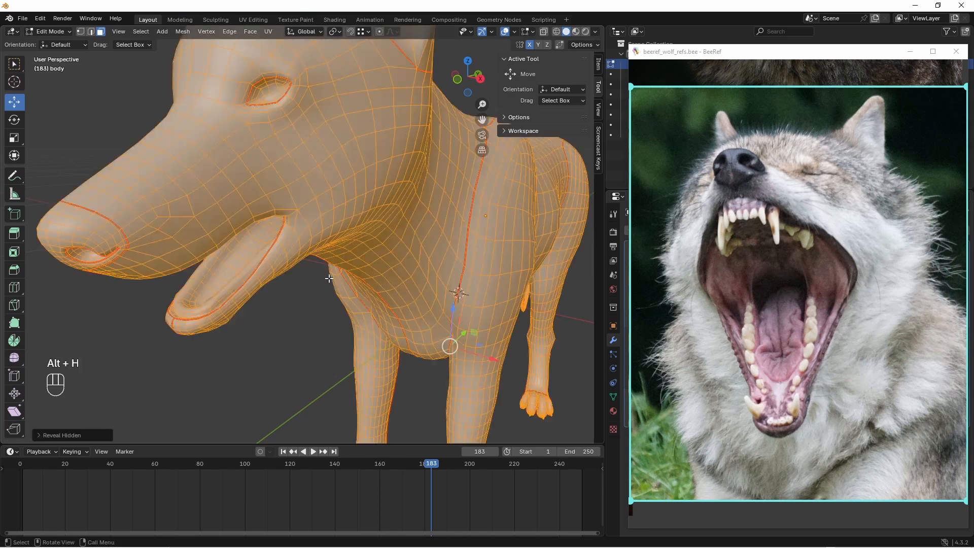
middle_drag(329, 281, 307, 276)
click(311, 256)
shift+middle_drag(307, 275, 314, 303)
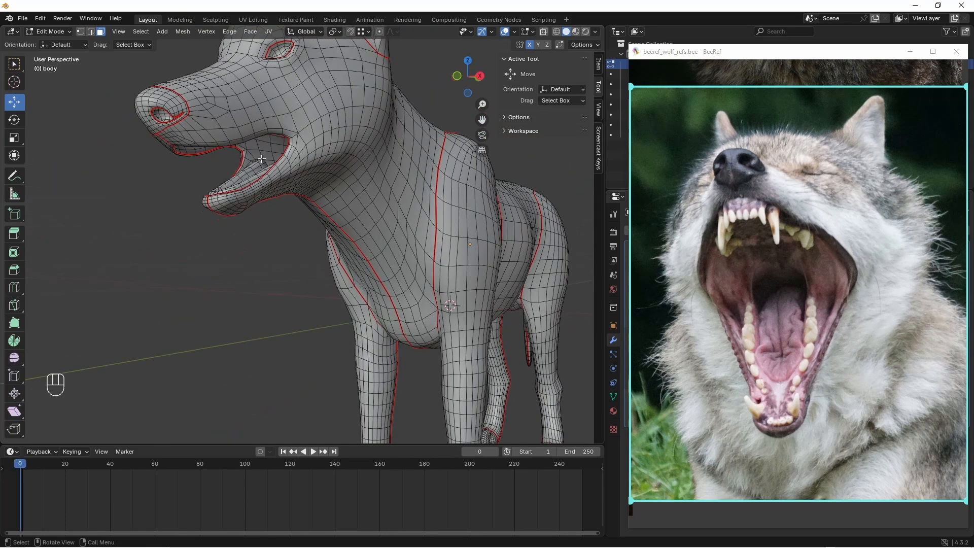
key(l)
key(ctrl+i)
key(h)
middle_drag(314, 203, 357, 291)
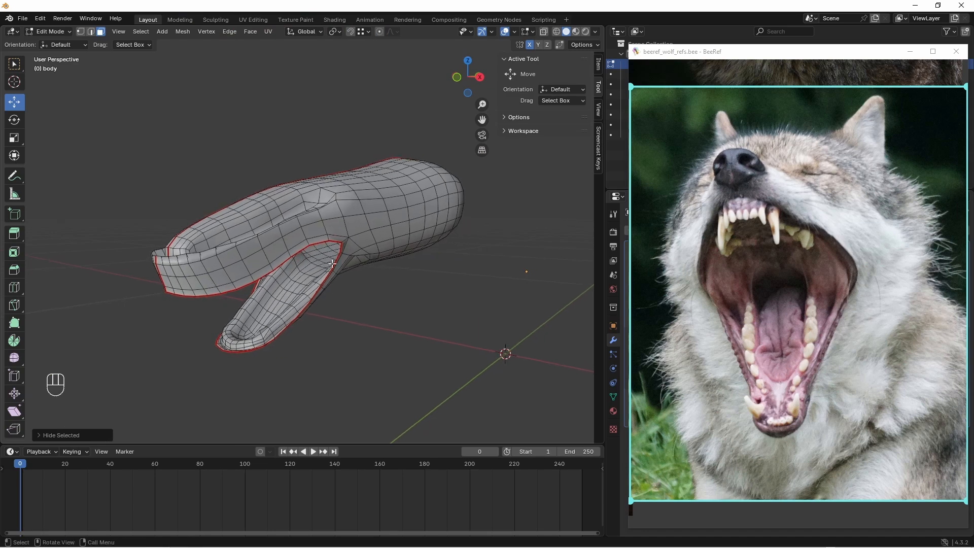
key(Tab)
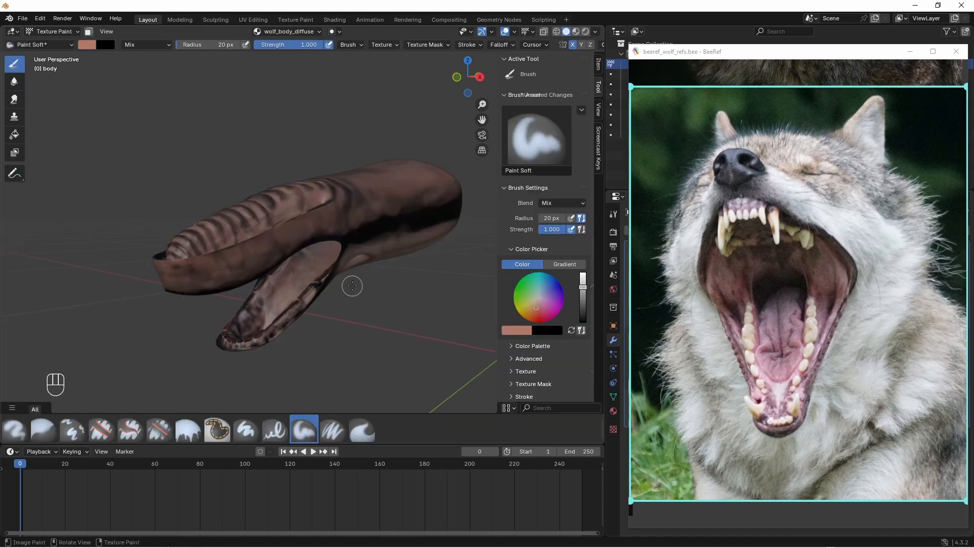
- From the right side view, sample pink #d5a9b8 from the BeeRef wolf's mouth, paste it as the brush colour, and warm it to #D5AF9F
key(KP_3)
scroll(564, 312, down, 6)
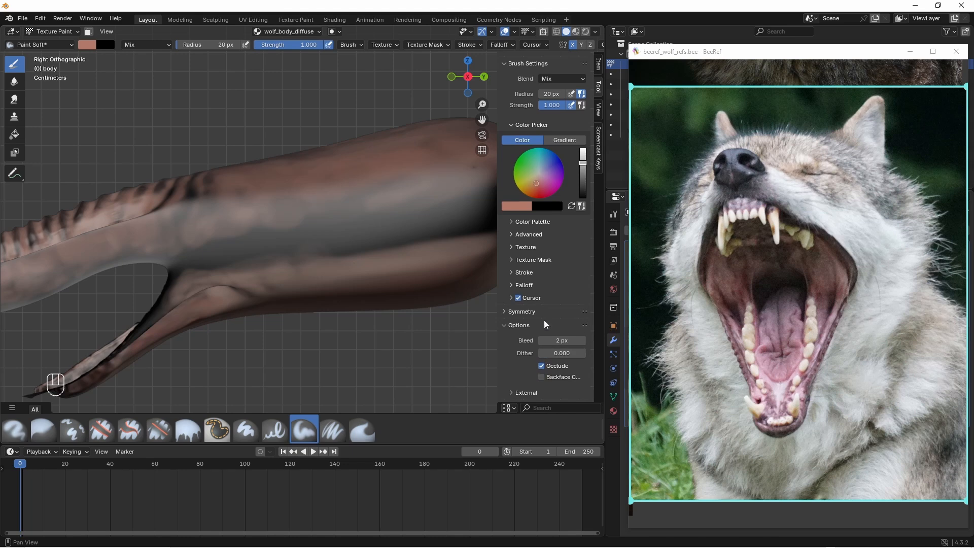
right_click(771, 361)
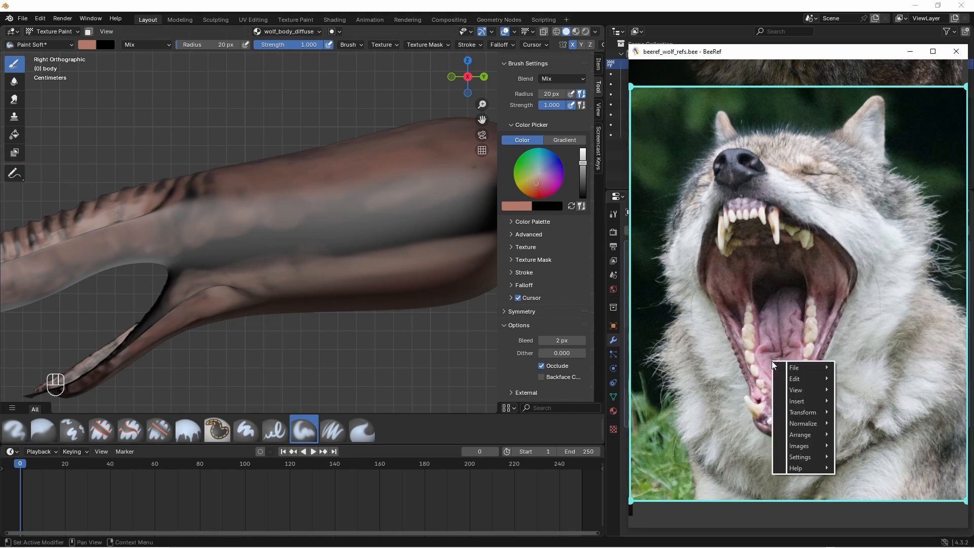
mouse_move(810, 446)
click(863, 478)
click(770, 375)
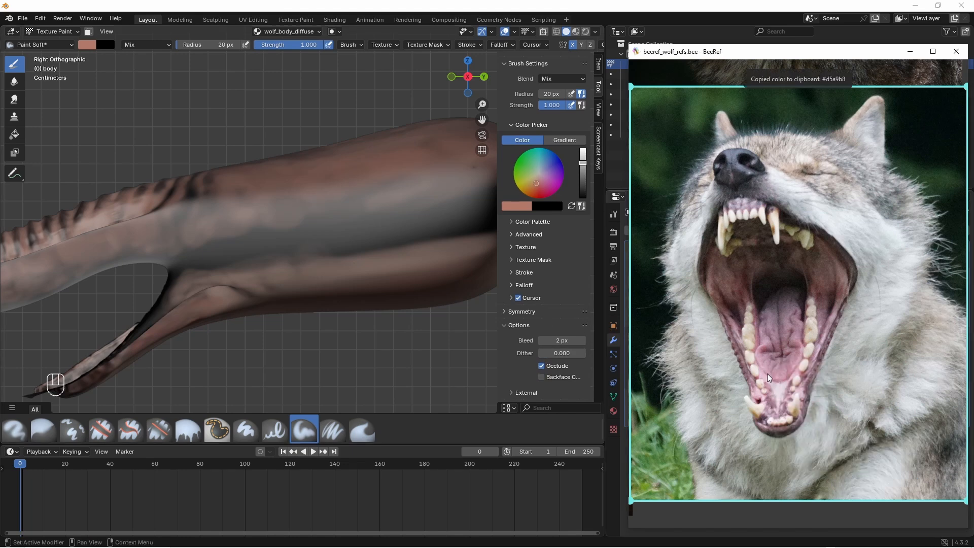
click(522, 208)
key(ctrl+v)
drag(548, 99, 544, 99)
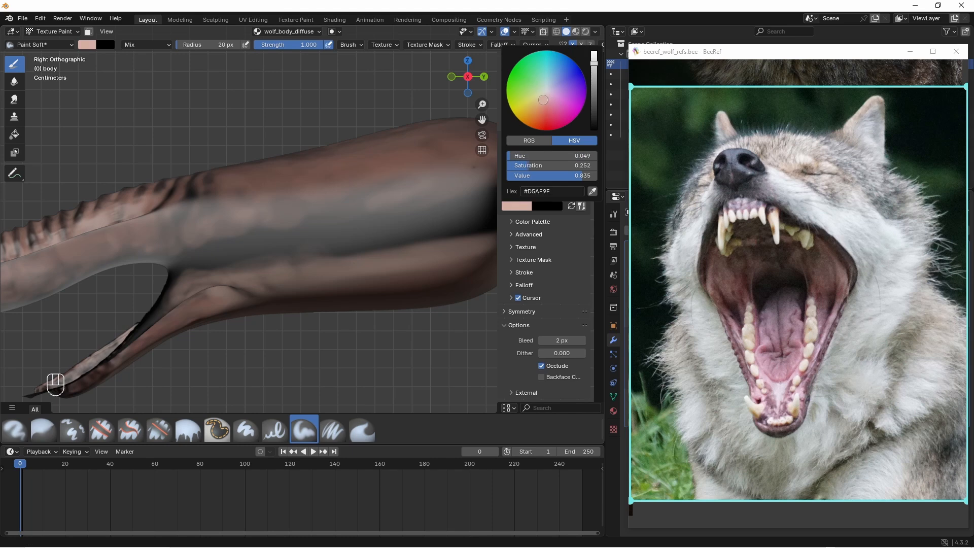
- Set the brush radius to 50 px and paint pale pink over the grey side of the throat
mouse_move(346, 232)
mouse_down()
mouse_move(373, 223)
mouse_move(425, 229)
mouse_up()
drag(224, 46, 229, 52)
mouse_move(390, 207)
mouse_down()
mouse_move(425, 227)
mouse_move(479, 198)
mouse_up()
- Change the brush colour to #D5A492 and cover the remaining grey and dark areas on the throat's side and back end
click(517, 205)
click(543, 102)
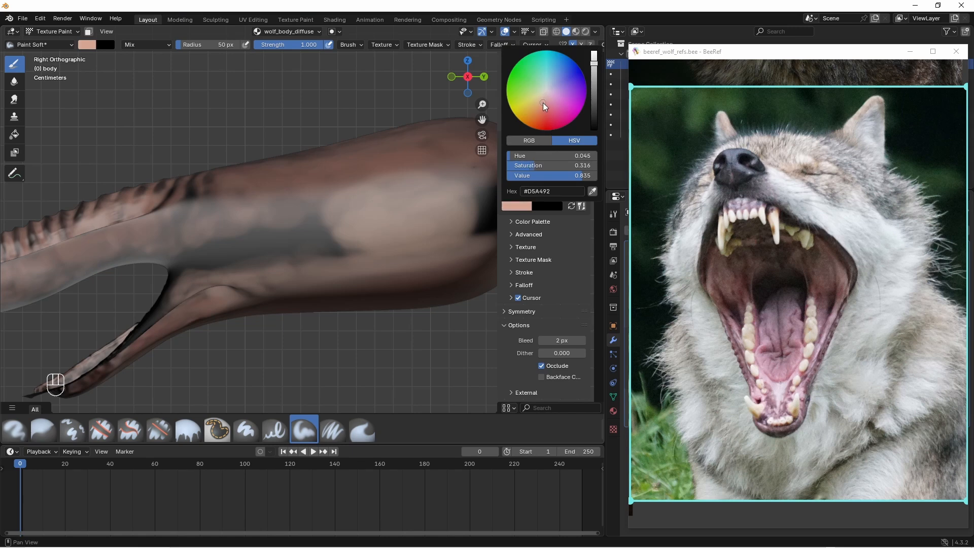
mouse_move(282, 233)
mouse_down()
mouse_move(445, 217)
mouse_move(428, 228)
mouse_up()
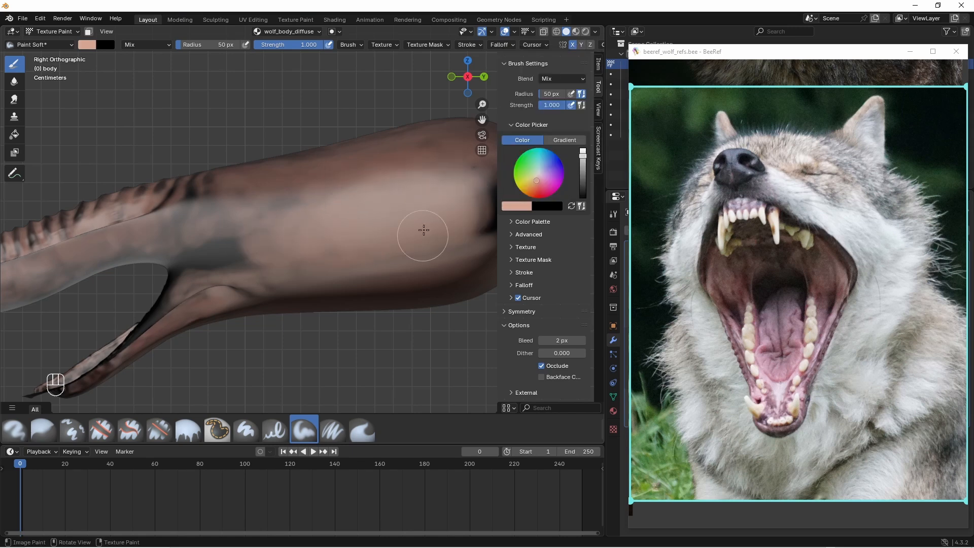
mouse_move(428, 228)
shift+middle_down()
mouse_move(348, 174)
mouse_move(396, 192)
mouse_move(406, 168)
shift+middle_up()
mouse_move(406, 168)
middle_down()
mouse_move(416, 178)
mouse_move(346, 163)
middle_up()
mouse_move(405, 216)
mouse_down()
mouse_move(352, 197)
mouse_move(331, 208)
mouse_move(396, 233)
mouse_up()
middle_drag(410, 221, 430, 335)
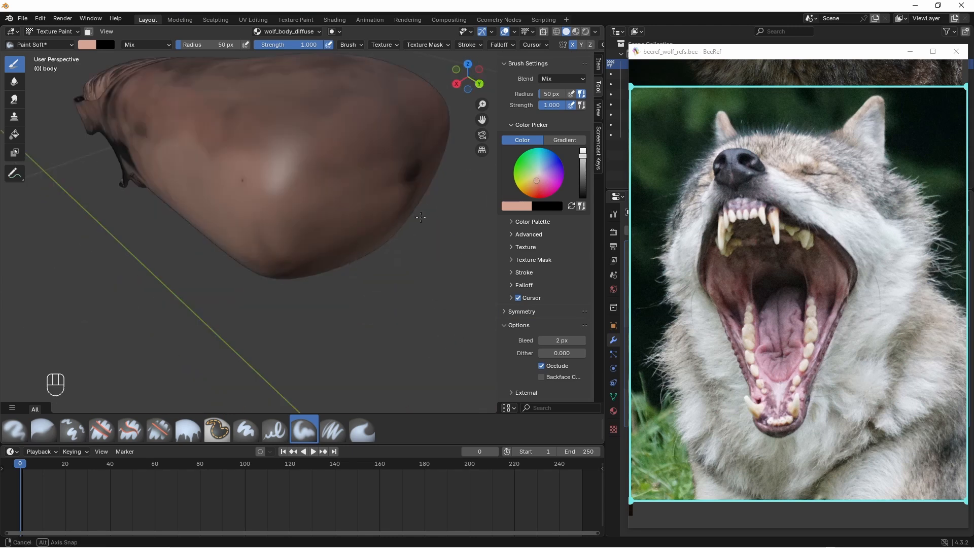
- Paint pale pink over the remaining dark spots at the throat's rounded back end
ctrl+middle_drag(430, 284, 428, 243)
shift+middle_drag(406, 218, 422, 178)
drag(325, 172, 451, 122)
mouse_move(441, 124)
middle_down()
mouse_move(378, 175)
mouse_move(284, 203)
middle_up()
mouse_move(284, 203)
ctrl+middle_down()
mouse_move(284, 238)
mouse_move(284, 193)
ctrl+middle_up()
- From the right side view, blend pale pink over the grey areas where the jaws join the throat
key(KP_3)
shift+middle_drag(244, 203, 345, 192)
mouse_move(340, 195)
mouse_down()
mouse_move(279, 209)
mouse_move(264, 223)
mouse_move(282, 177)
mouse_move(362, 212)
mouse_up()
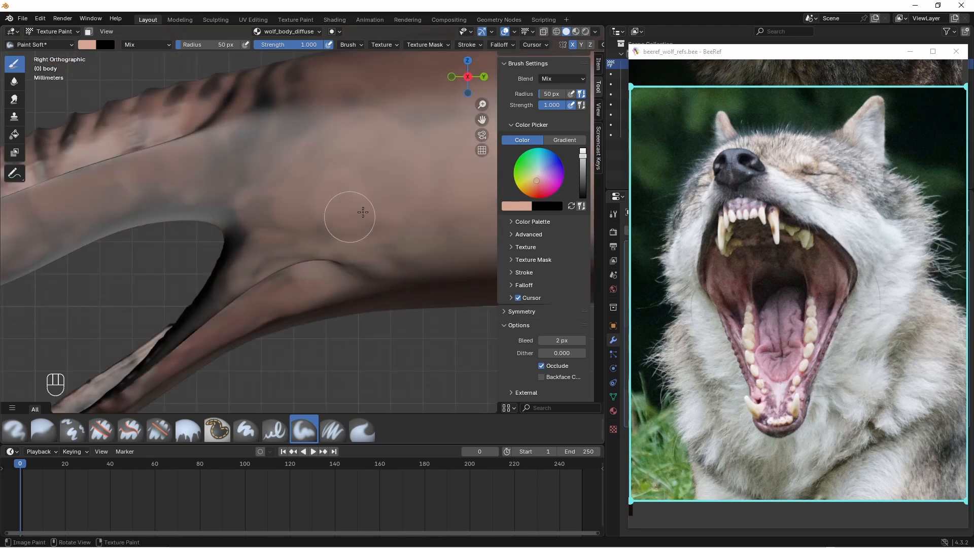
mouse_move(305, 152)
mouse_down()
mouse_move(211, 180)
mouse_move(286, 201)
mouse_up()
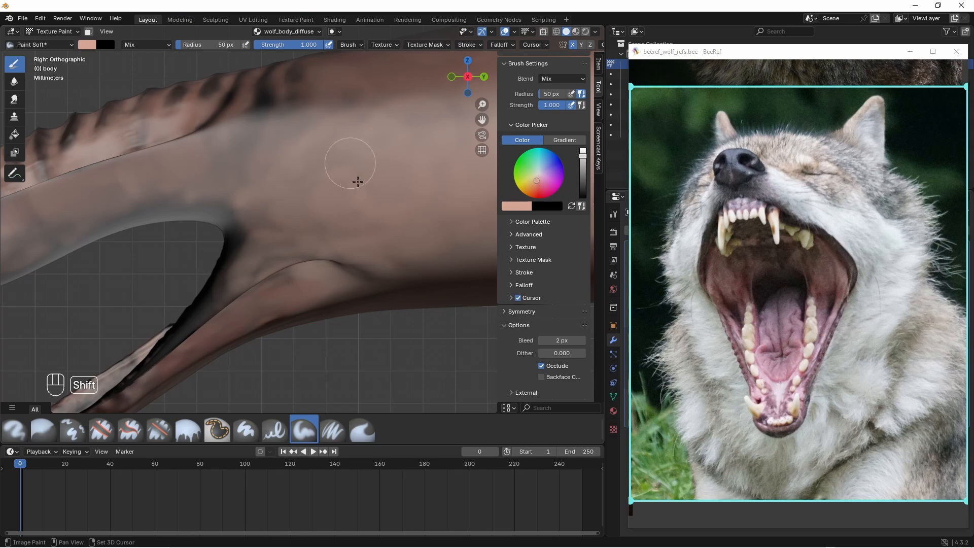
middle_drag(358, 182, 487, 284)
- Move the BeeRef reference window slightly up and set the brush radius to 20 px for the lower jaw interior
scroll(568, 343, up, 5)
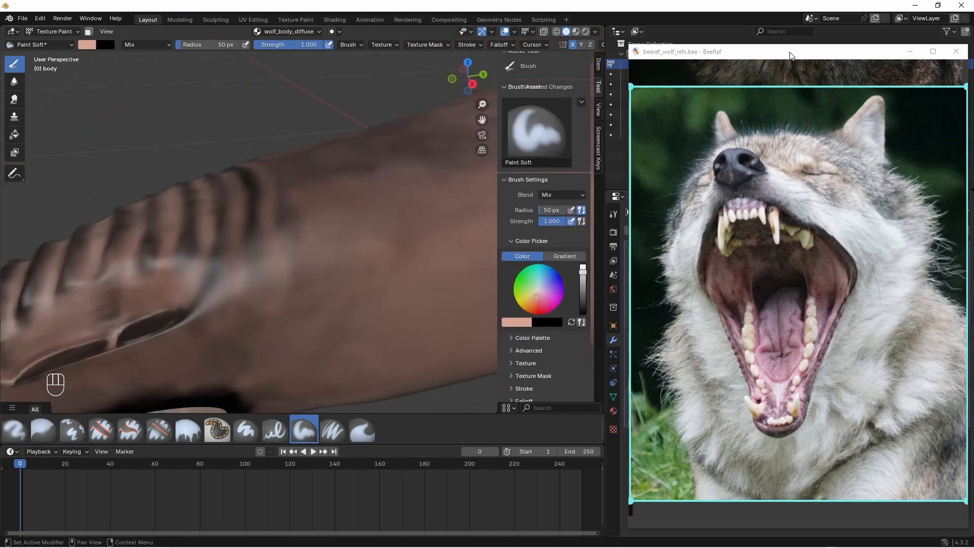
drag(790, 56, 796, 34)
click(765, 262)
mouse_move(353, 264)
middle_down()
mouse_move(405, 281)
mouse_move(287, 245)
middle_up()
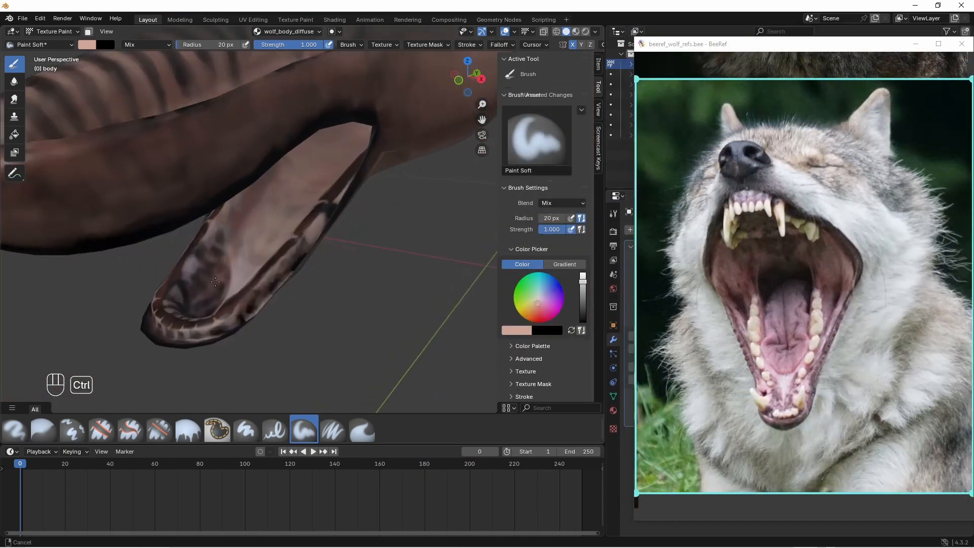
- Set the brush radius to 7 px and paint fine pink strokes over the dark mottling at the front of the lower mouth floor
mouse_move(219, 315)
ctrl+middle_down()
mouse_move(206, 272)
mouse_move(243, 256)
mouse_move(219, 258)
mouse_move(259, 254)
mouse_move(269, 223)
ctrl+middle_up()
mouse_move(269, 223)
shift+middle_down()
mouse_move(276, 216)
mouse_move(285, 231)
shift+middle_up()
click(210, 45)
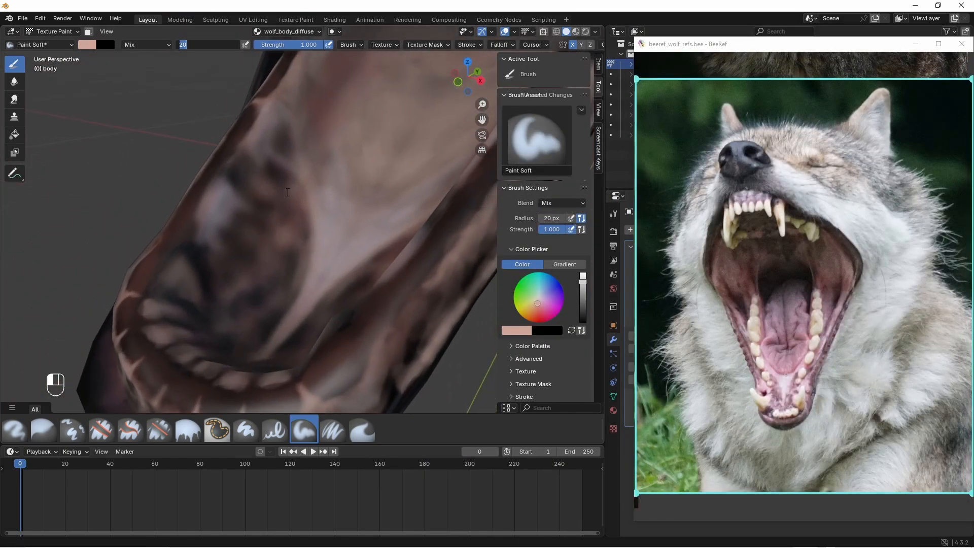
text(7)
key(Return)
drag(267, 275, 267, 306)
middle_drag(314, 257, 321, 265)
drag(290, 360, 266, 353)
shift+drag(266, 352, 263, 352)
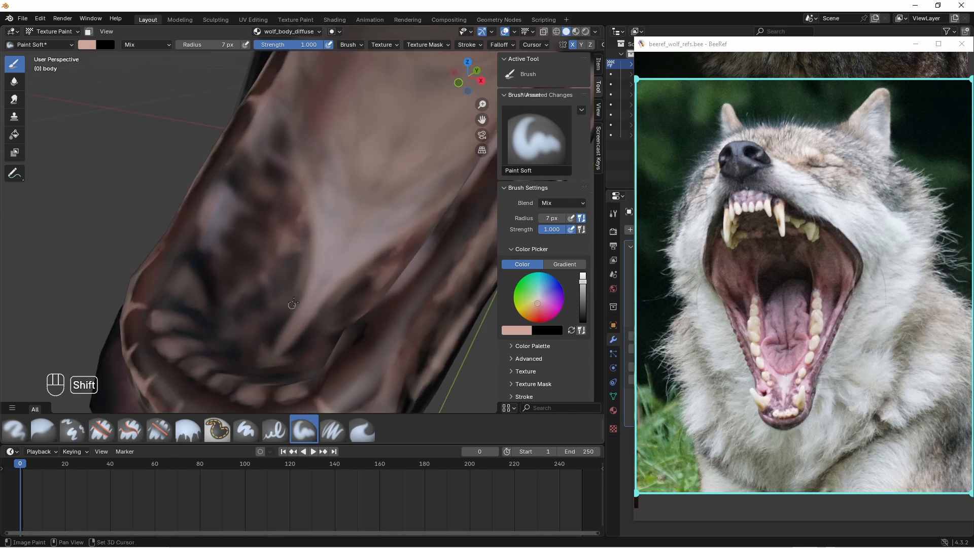
drag(293, 303, 304, 275)
- Add thin pink strokes along the side gum ridge of the lower jaw
middle_drag(285, 296, 218, 228)
shift+middle_drag(390, 146, 253, 301)
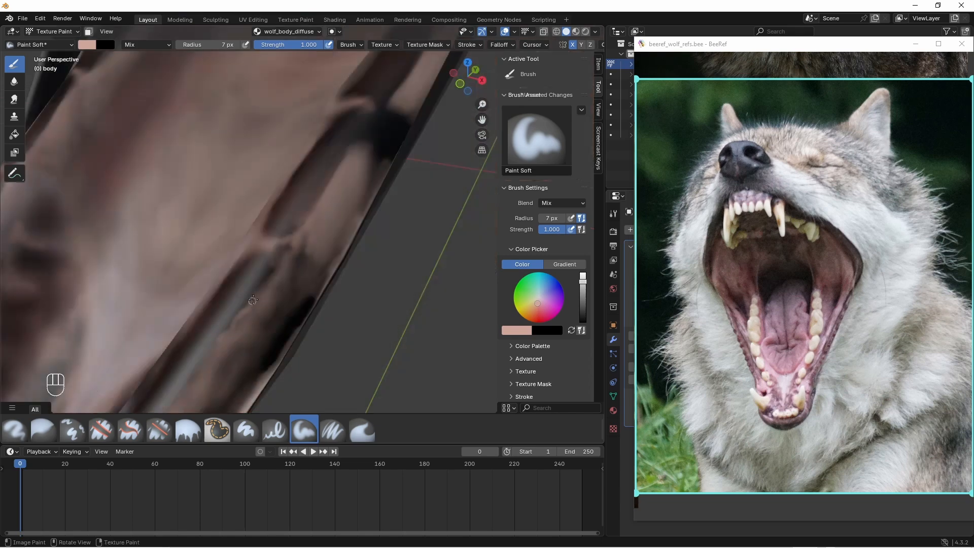
mouse_move(223, 336)
middle_down()
mouse_move(248, 312)
mouse_move(264, 355)
mouse_move(315, 290)
middle_up()
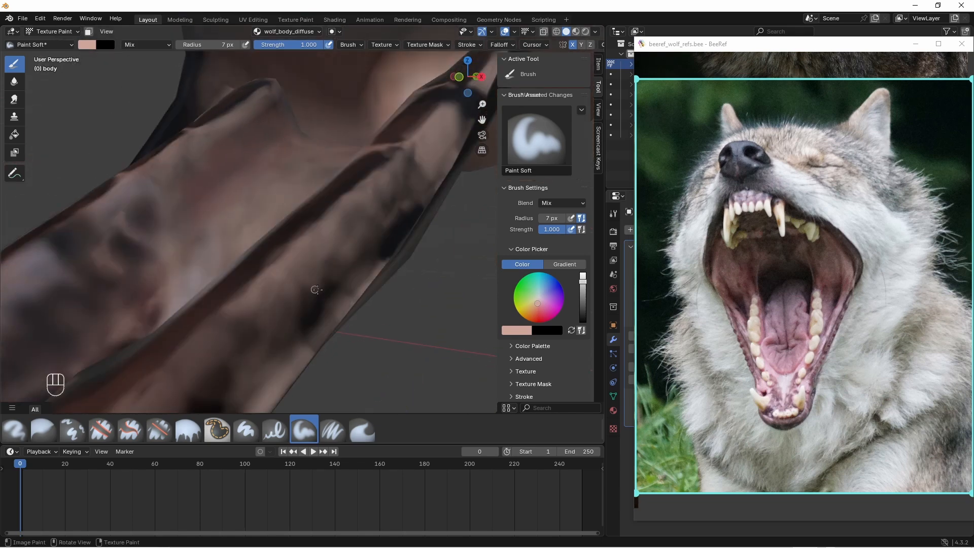
drag(280, 256, 317, 224)
mouse_move(298, 223)
middle_down()
mouse_move(281, 231)
mouse_move(284, 205)
middle_up()
- Set the brush radius to 10 px and paint pink over the grey areas of the lower gums and their inner edge
click(211, 45)
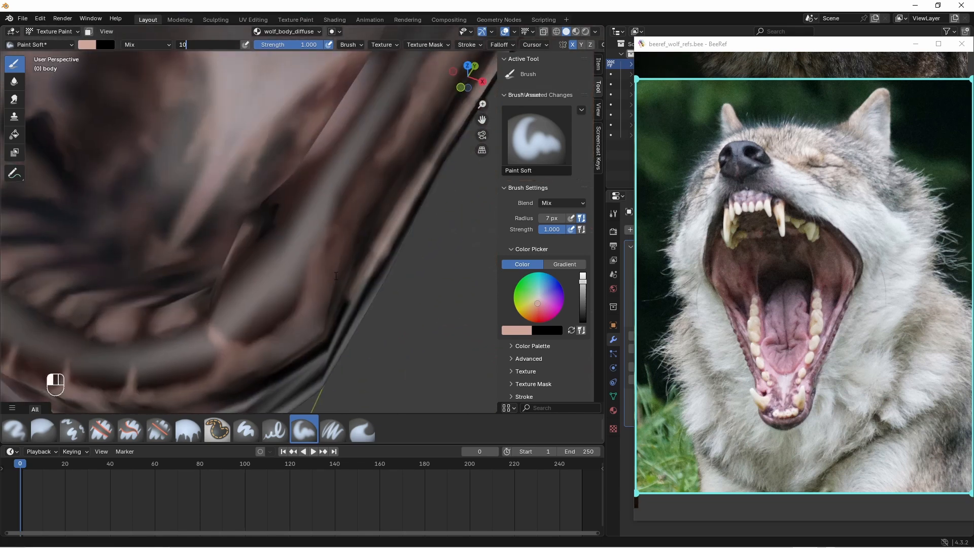
text(10)
key(Return)
middle_drag(290, 244, 307, 253)
drag(316, 284, 317, 235)
middle_drag(324, 231, 296, 296)
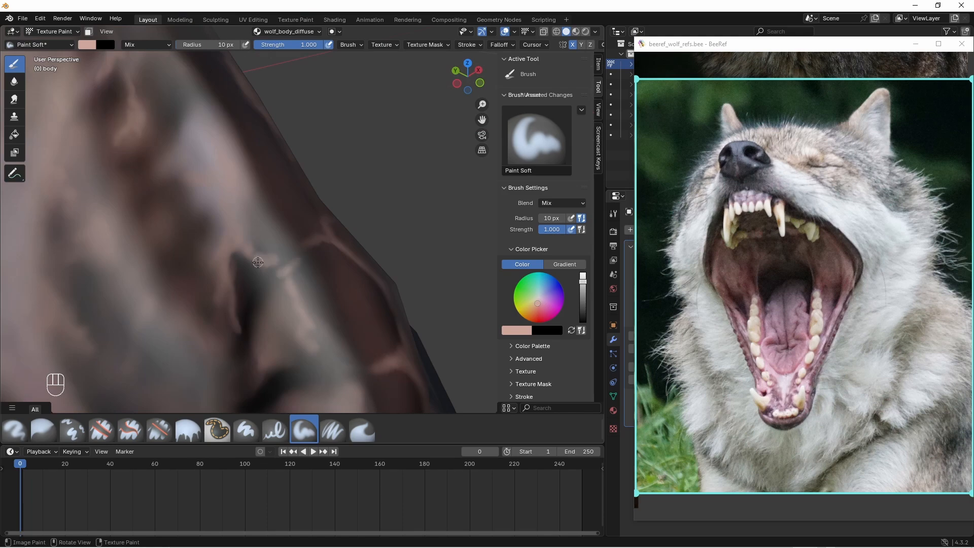
middle_drag(265, 265, 269, 355)
drag(269, 370, 265, 320)
- Reduce the brush radius to 7 px and paint light pink touches on the palate ridges near the front of the upper jaw
middle_drag(265, 319, 223, 229)
ctrl+middle_drag(224, 228, 231, 195)
key(f)
click(231, 195)
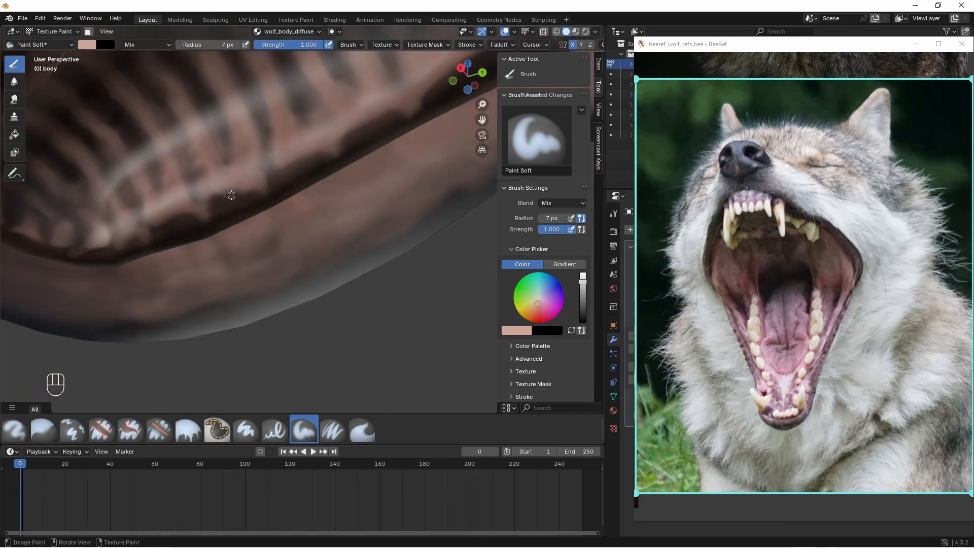
drag(232, 195, 218, 196)
middle_drag(221, 196, 226, 199)
mouse_move(225, 199)
ctrl+middle_down()
mouse_move(277, 196)
mouse_move(216, 240)
mouse_move(244, 227)
ctrl+middle_up()
ctrl+middle_drag(244, 228, 247, 180)
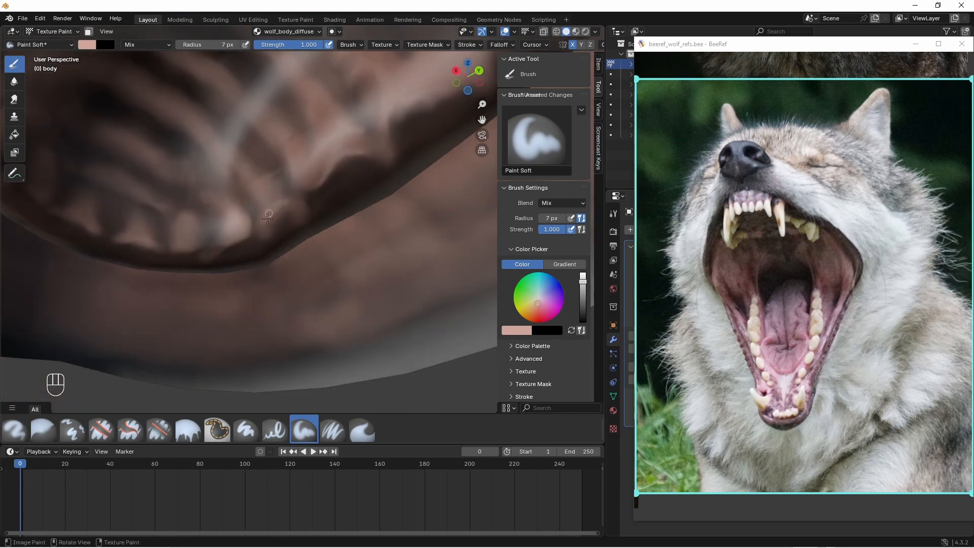
ctrl+middle_drag(203, 204, 274, 193)
shift+middle_drag(274, 193, 281, 221)
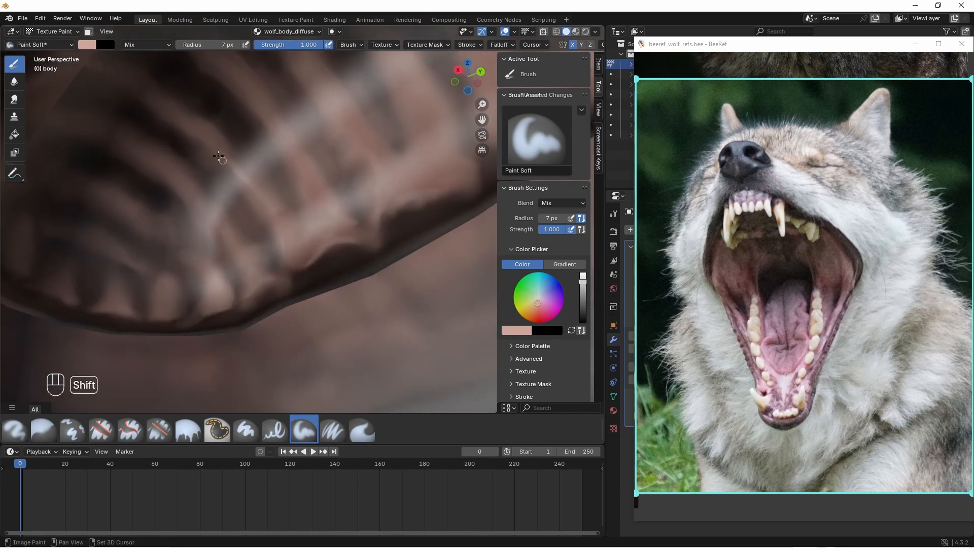
middle_drag(218, 157, 282, 109)
mouse_move(282, 109)
middle_down()
mouse_move(277, 119)
mouse_move(276, 99)
middle_up()
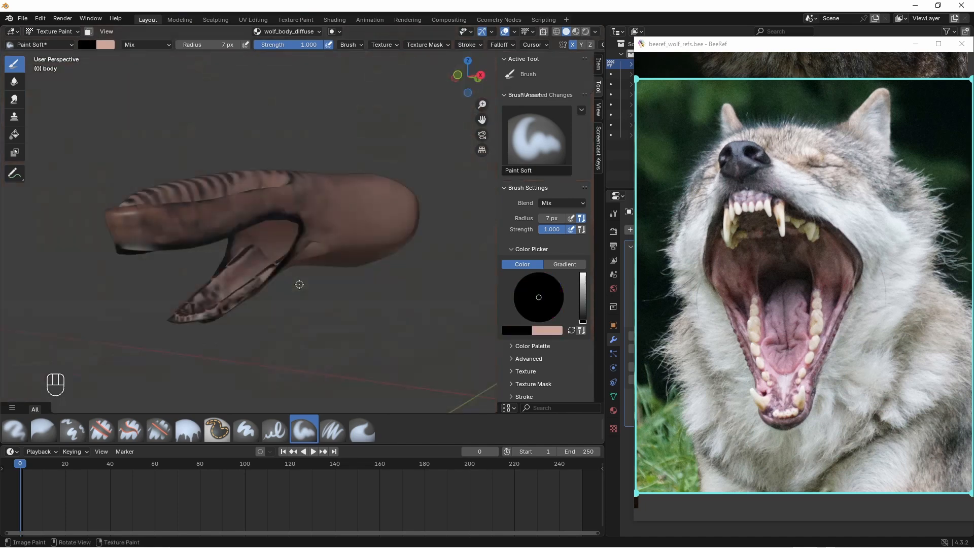
- Switch to Edit Mode and reveal the rest of the wolf's hidden mesh
key(Tab)
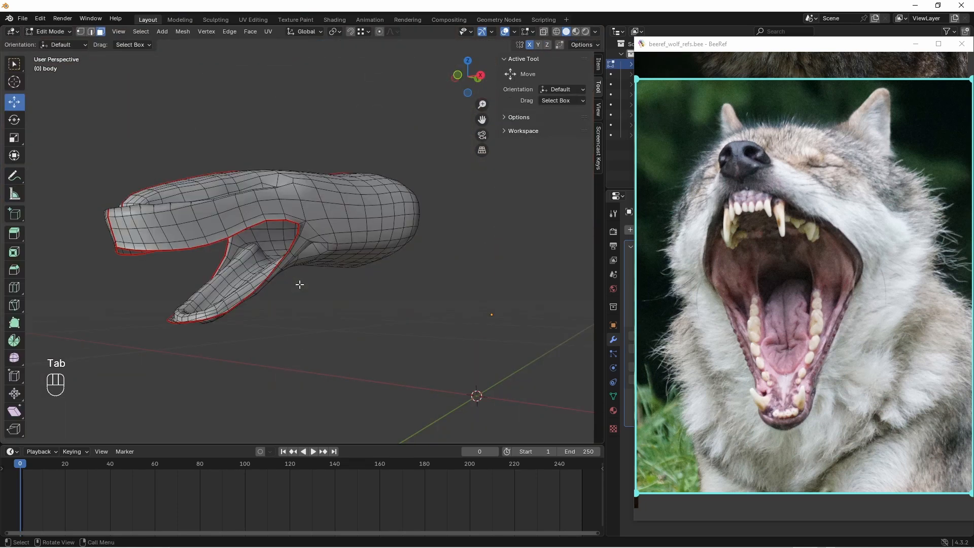
key(alt+h)
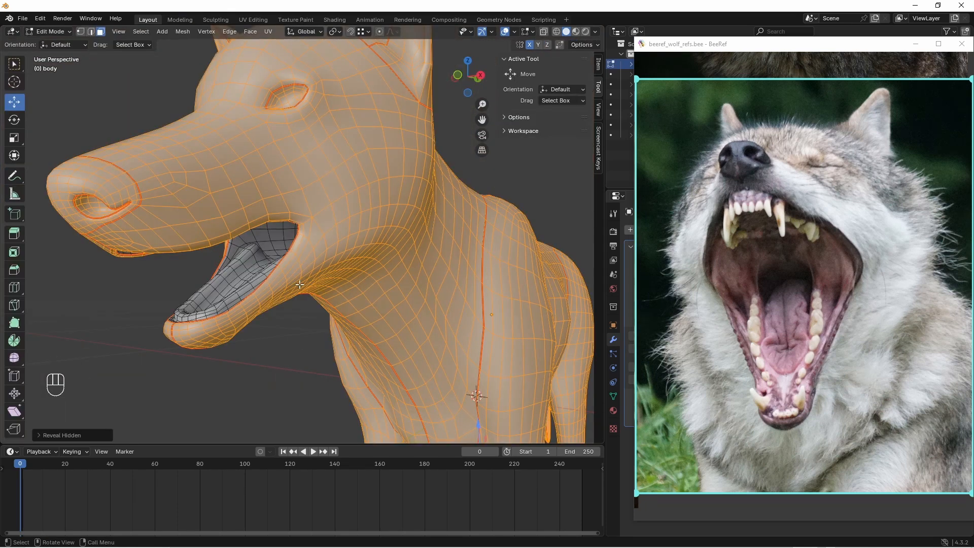
- Deselect all the revealed faces of the wolf body and return to Texture Paint mode
key(a)
key(a)
key(Tab)
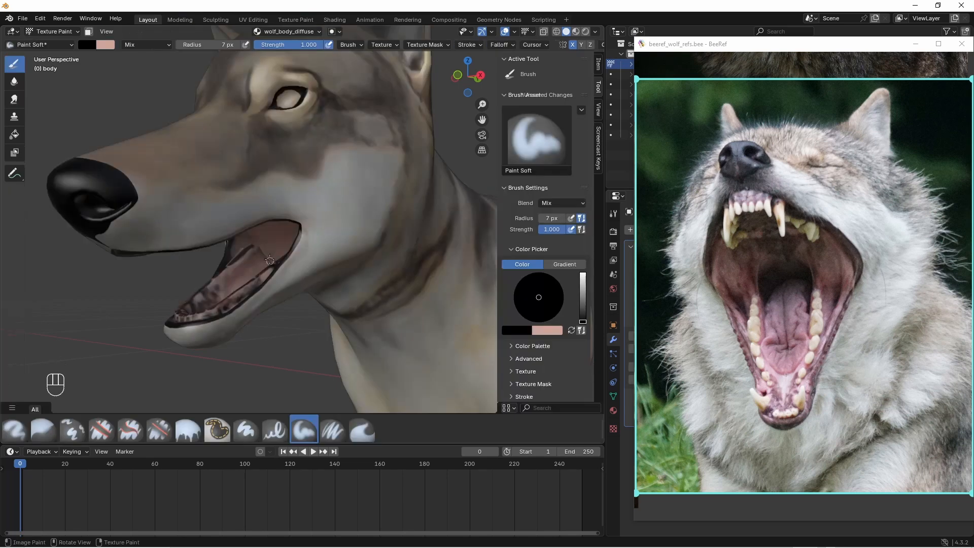
- Swap the brush to the light pink colour and set its radius to 30 px for painting the inner lower lip
middle_drag(300, 285, 299, 275)
scroll(298, 275, down, 2)
mouse_move(289, 269)
shift+middle_down()
mouse_move(294, 249)
mouse_move(274, 239)
shift+middle_up()
scroll(268, 242, up, 4)
scroll(190, 235, up, 3)
mouse_move(190, 235)
shift+middle_down()
mouse_move(256, 235)
mouse_move(230, 243)
shift+middle_up()
scroll(238, 240, up, 4)
shift+middle_drag(231, 242, 324, 261)
key(x)
double_click(219, 46)
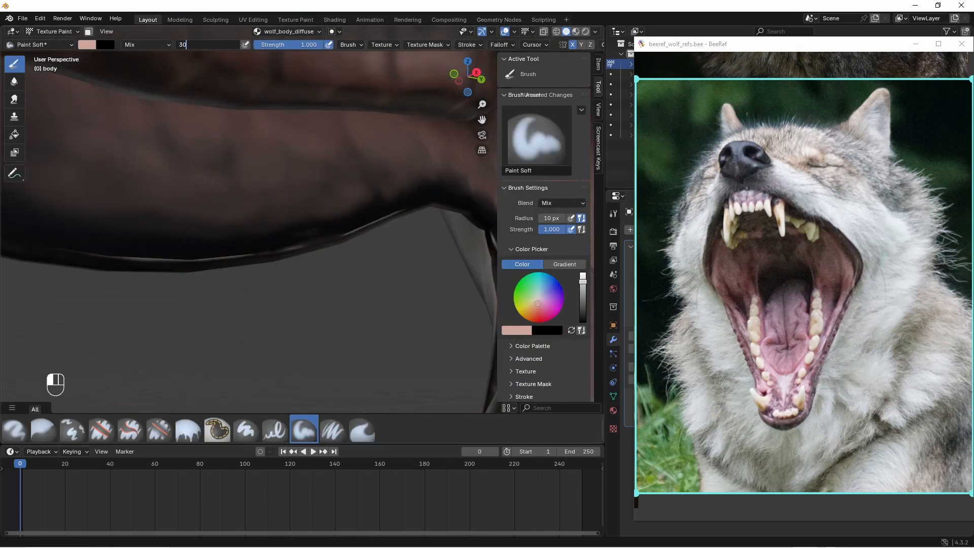
text(30)
key(Return)
- Paint a light pink band along the inside of the lower lip, around to the front of the jaw, reducing the brush radius to 15 px
mouse_move(282, 236)
mouse_down()
mouse_move(310, 234)
mouse_move(387, 196)
mouse_move(289, 202)
mouse_move(407, 195)
mouse_up()
mouse_move(389, 198)
middle_down()
mouse_move(333, 276)
mouse_move(300, 269)
middle_up()
mouse_move(276, 269)
mouse_down()
mouse_move(319, 259)
mouse_move(278, 267)
mouse_up()
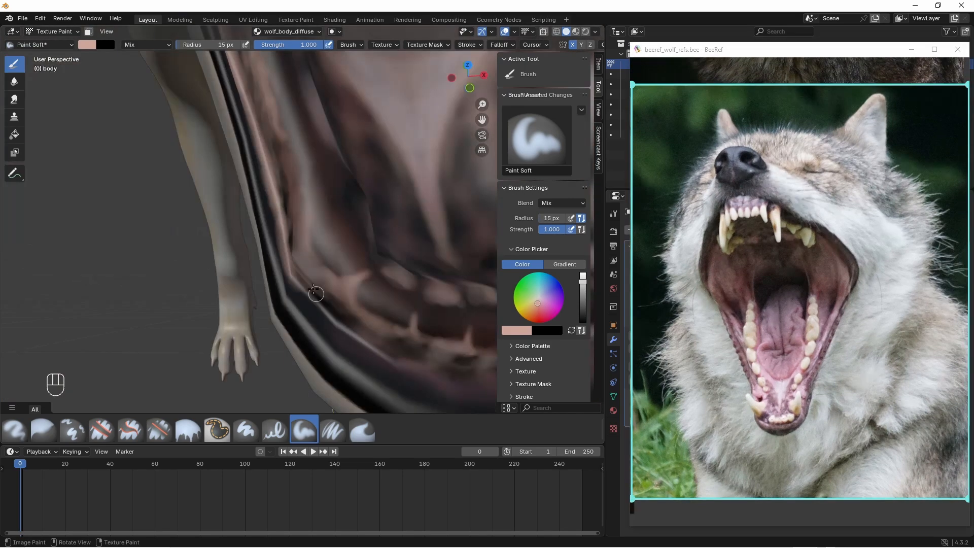
drag(318, 291, 372, 359)
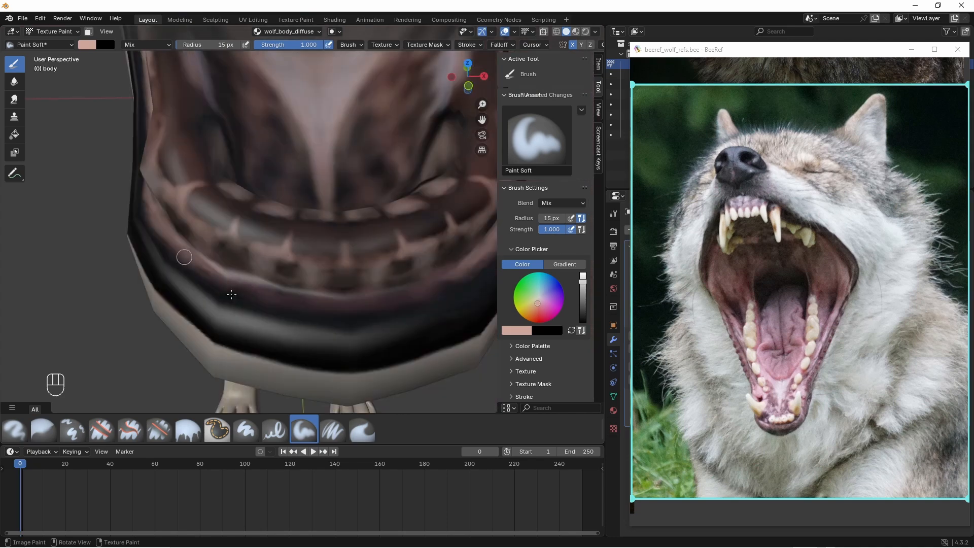
mouse_move(284, 289)
mouse_down()
mouse_move(351, 303)
mouse_move(315, 315)
mouse_move(233, 290)
mouse_move(305, 315)
mouse_up()
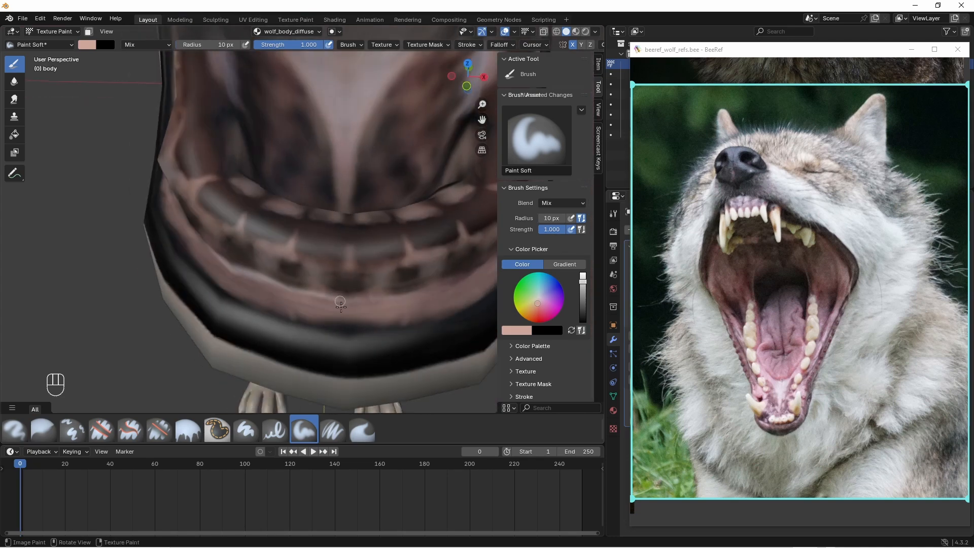
- Paint a jagged pink edge with short streaks into the black lower lip using a 10 px brush, and soften the streaks
mouse_move(277, 314)
mouse_down()
mouse_move(254, 303)
mouse_move(303, 323)
mouse_up()
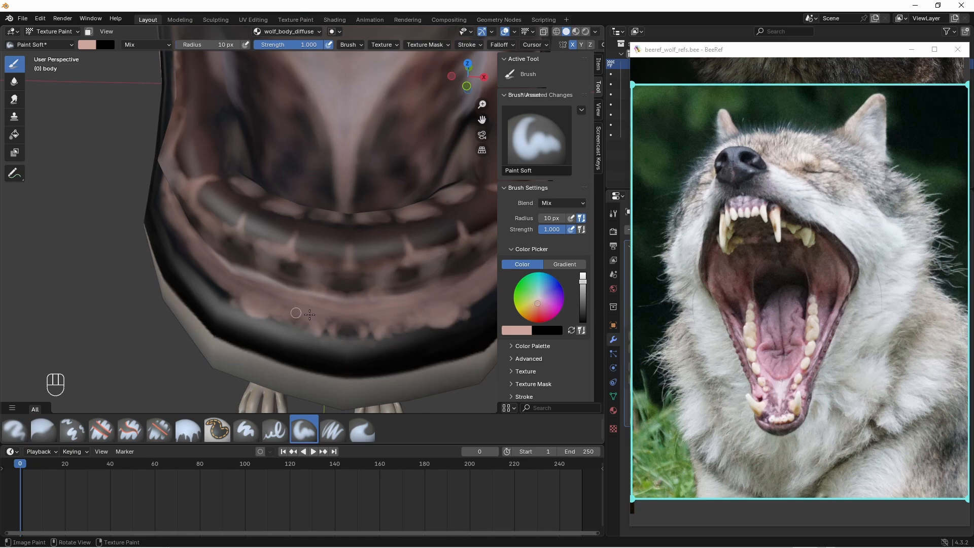
drag(213, 285, 226, 272)
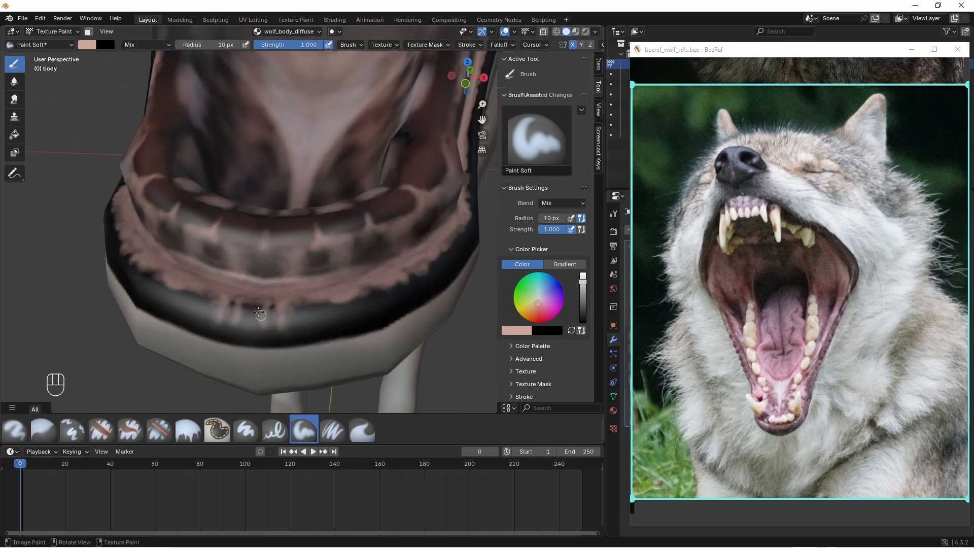
key(shift)
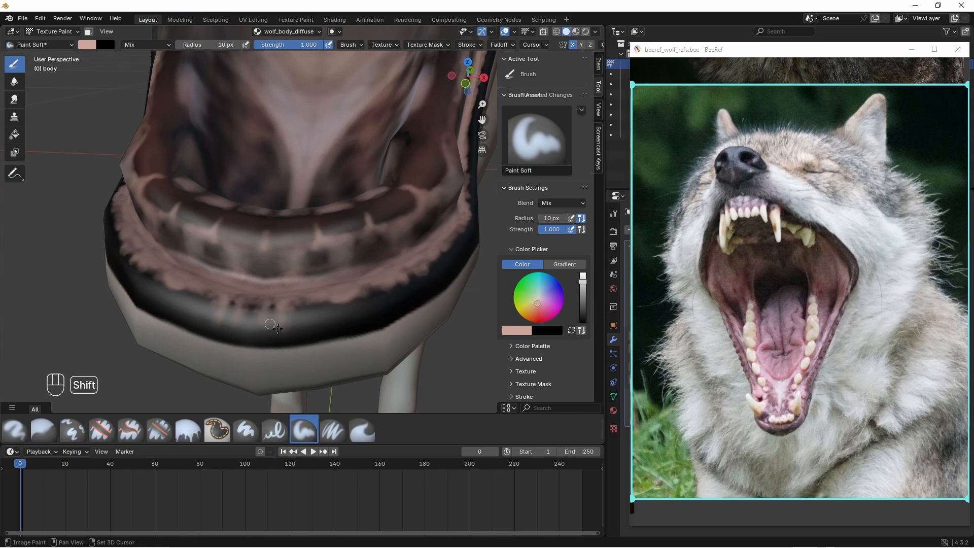
mouse_move(277, 329)
middle_down()
mouse_move(287, 305)
mouse_move(321, 311)
middle_up()
drag(324, 312, 326, 304)
key(shift)
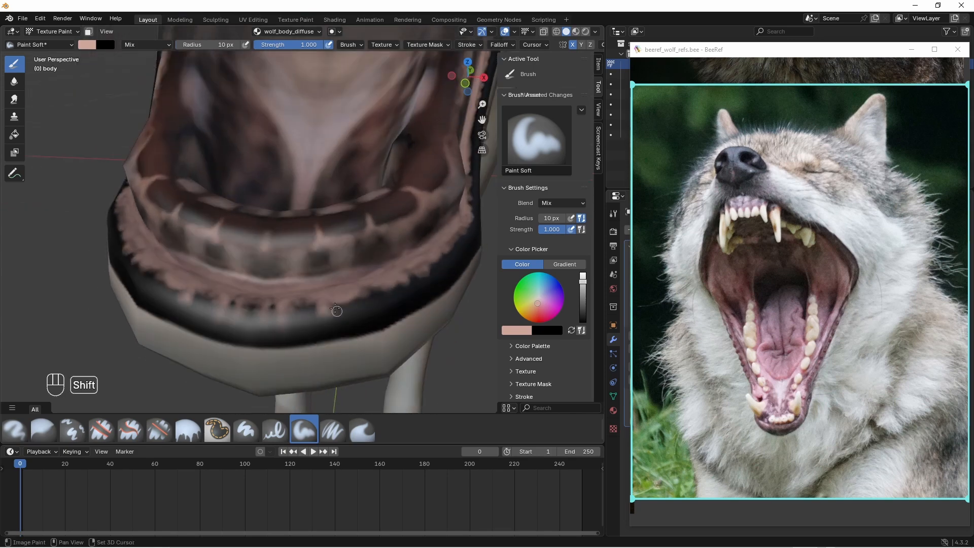
- Paint small light pink strokes over the dark patches on the inner side of the lower jaw and blend them in
drag(219, 45, 213, 44)
middle_drag(374, 275, 377, 286)
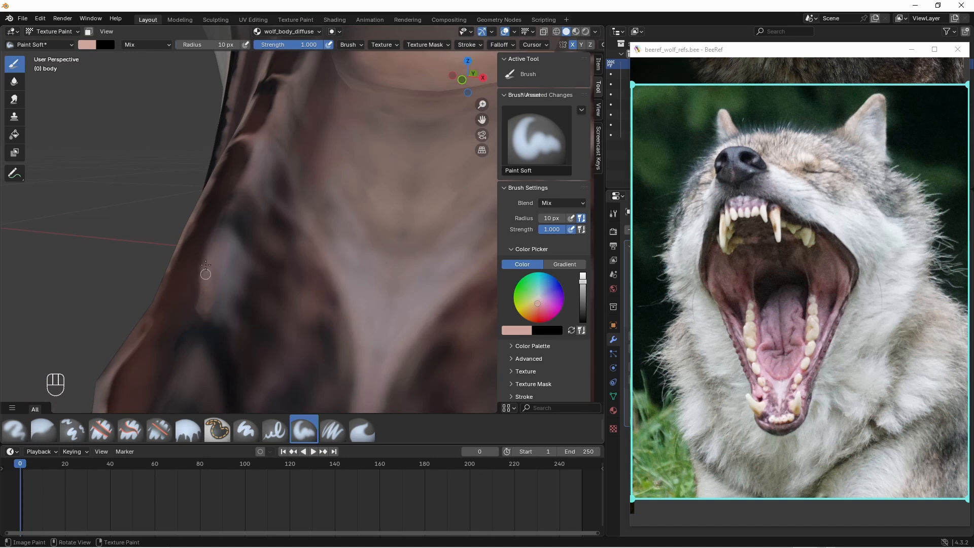
middle_drag(219, 238, 228, 333)
drag(300, 326, 302, 312)
key(shift)
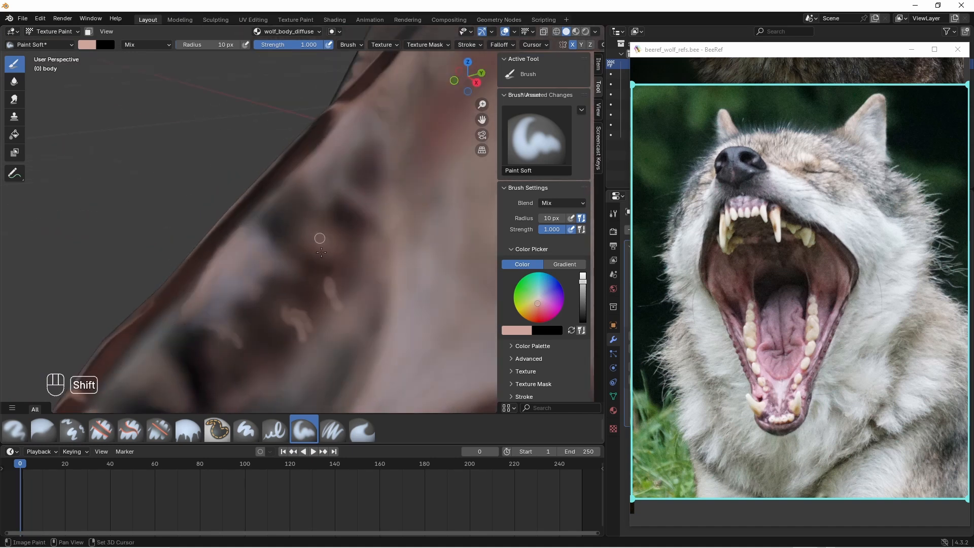
shift+middle_drag(219, 338, 208, 303)
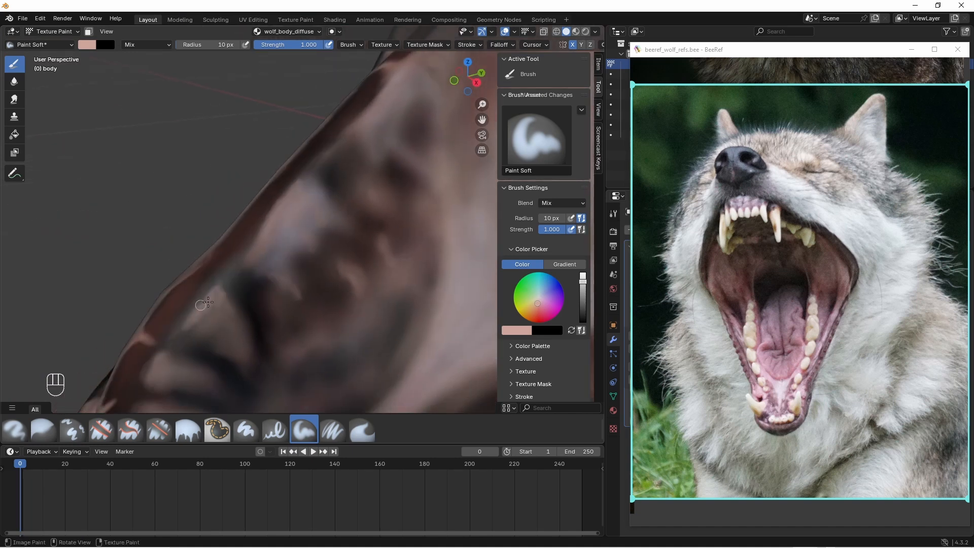
key(shift)
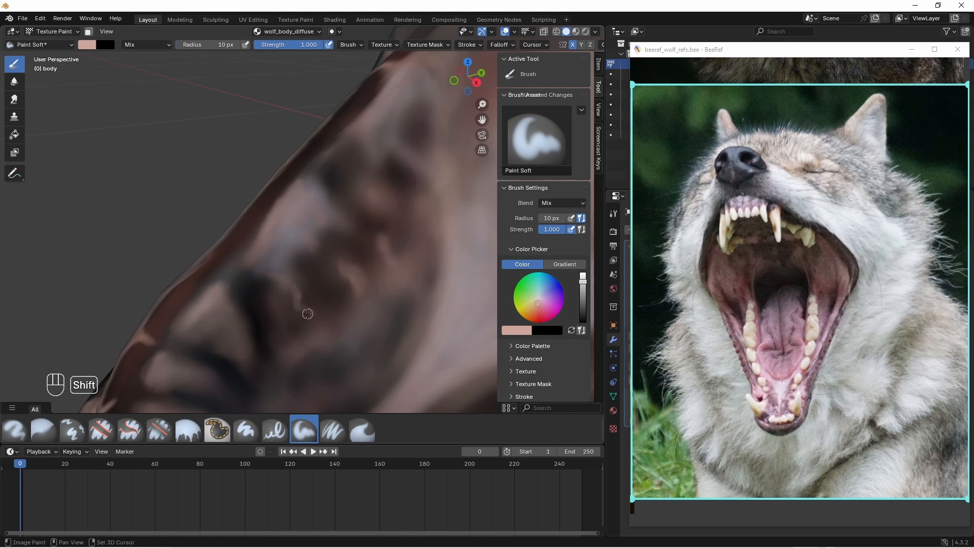
mouse_move(284, 322)
mouse_down()
mouse_move(287, 356)
mouse_move(306, 340)
mouse_up()
- Set the brush radius to 7 px and paint fine pink highlights on the ridges of the lower gum
mouse_move(316, 328)
middle_down()
mouse_move(384, 365)
mouse_move(217, 298)
mouse_move(245, 300)
mouse_move(247, 284)
middle_up()
key(shift)
key(Escape)
click(208, 45)
text(7)
key(Return)
drag(270, 354, 283, 333)
drag(293, 309, 303, 284)
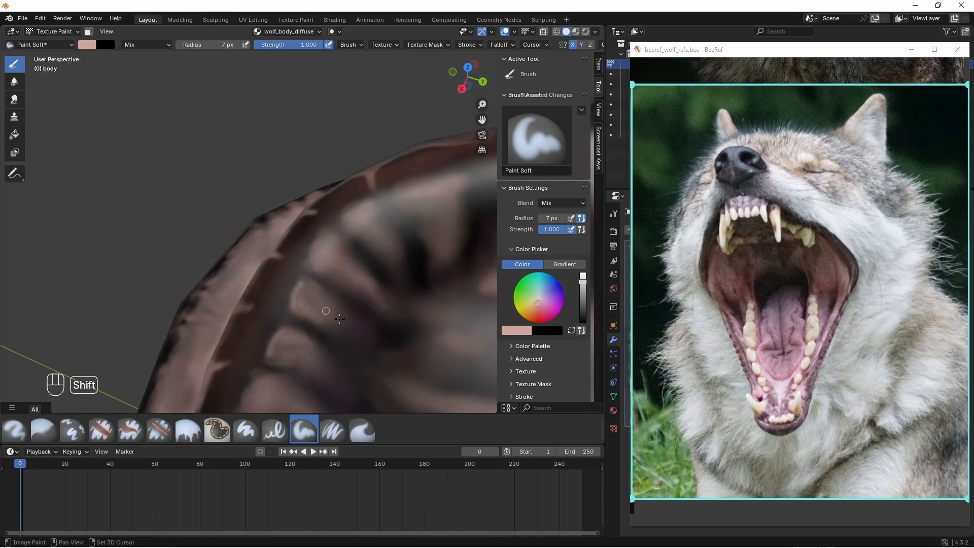
- Isolate the mouth interior in Edit Mode by selecting its linked faces, inverting the selection and hiding the rest of the body
middle_drag(339, 319, 377, 299)
scroll(377, 299, down, 5)
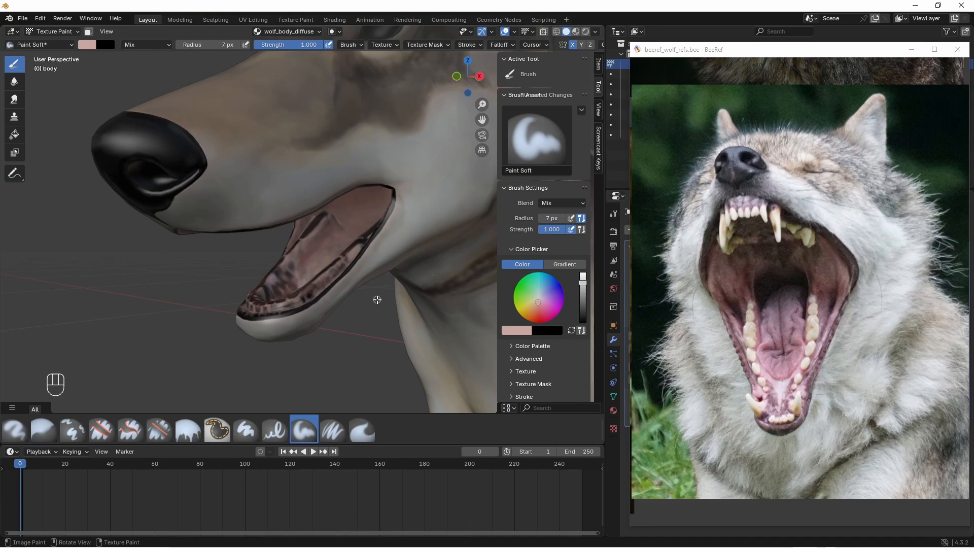
key(Tab)
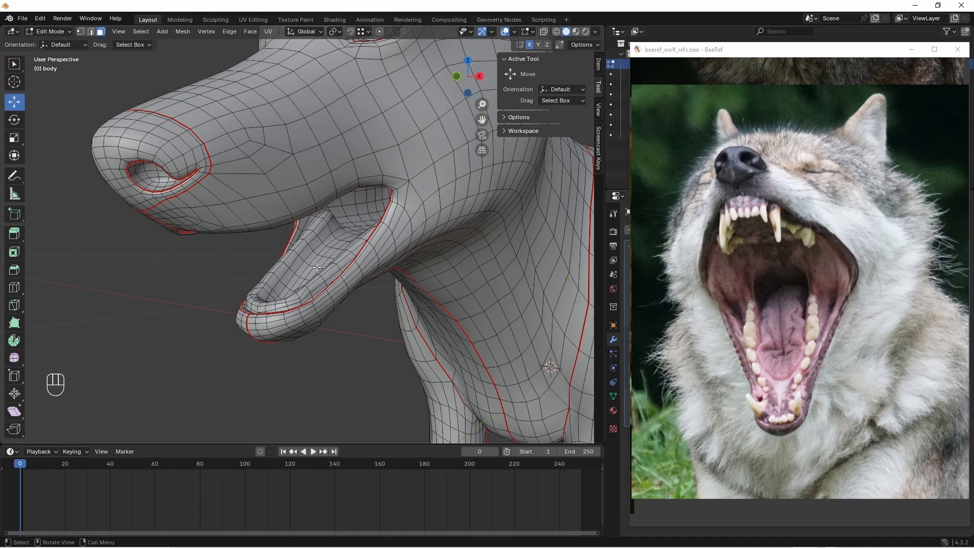
key(l)
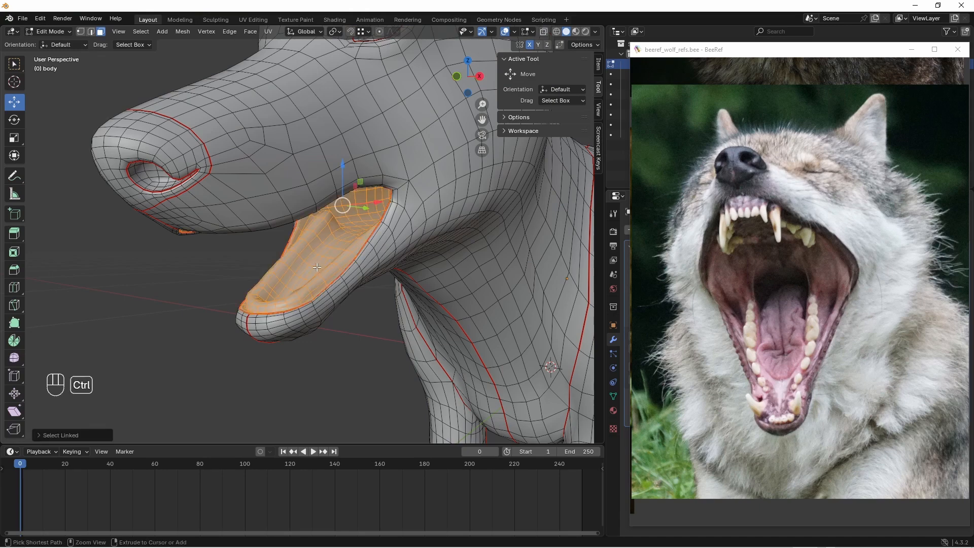
key(ctrl+i)
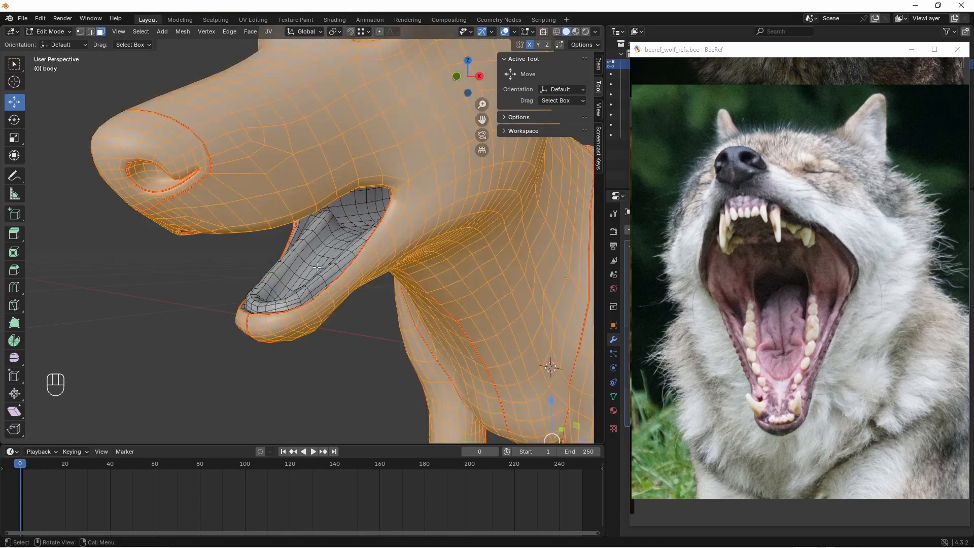
key(h)
- Select the outer lip faces wrapping around the front of the upper jaw on the mouth interior mesh
middle_drag(254, 242, 263, 207)
scroll(96, 157, down, 5)
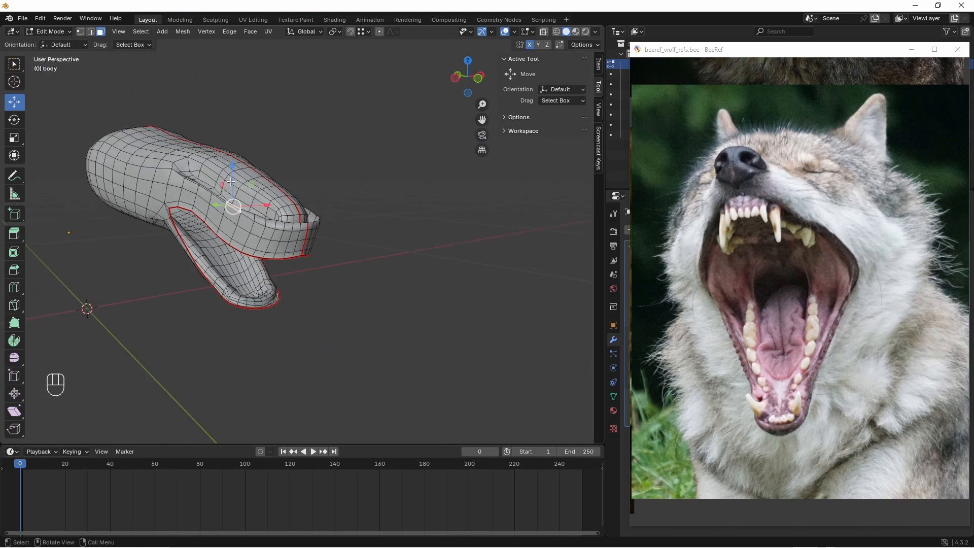
middle_drag(97, 158, 257, 252)
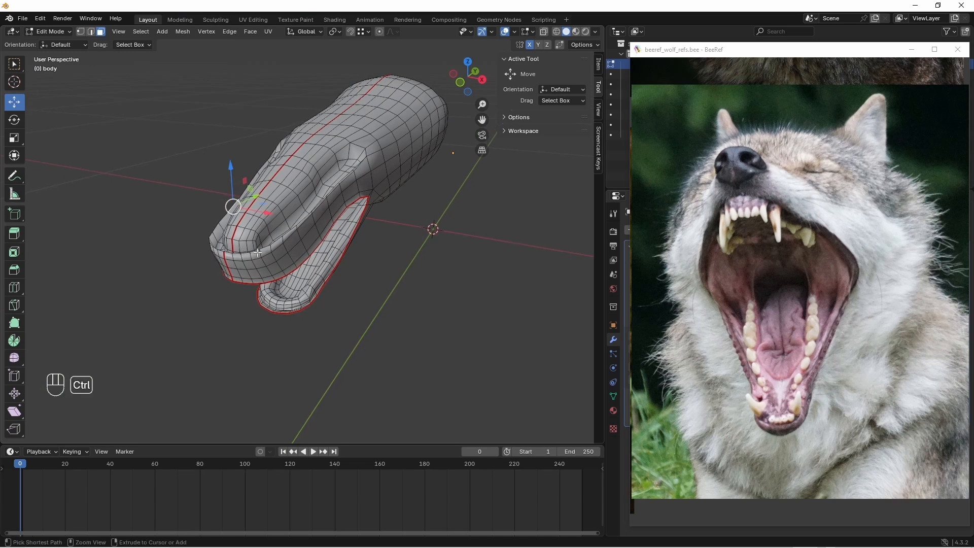
ctrl+click(257, 254)
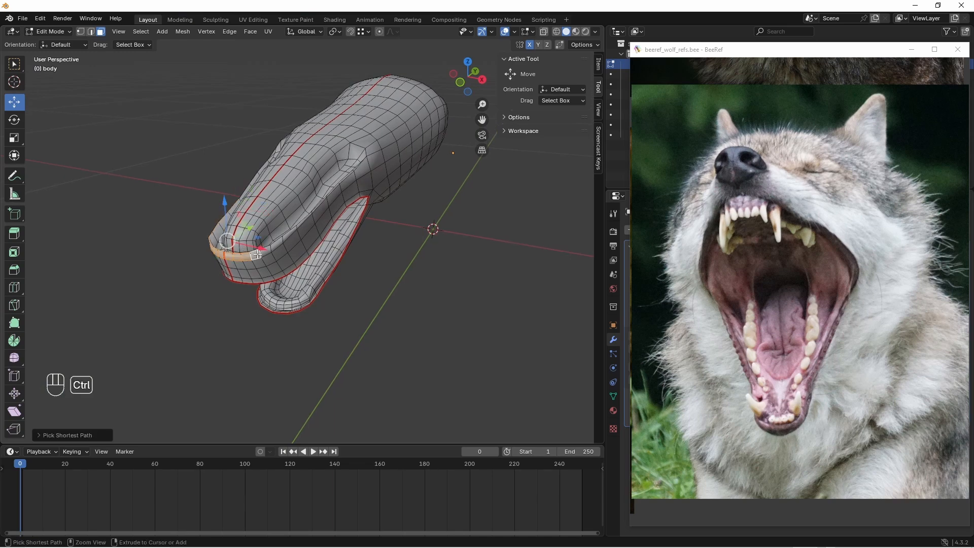
ctrl+click(307, 219)
middle_drag(310, 219, 305, 232)
scroll(304, 232, up, 1)
middle_drag(202, 277, 319, 277)
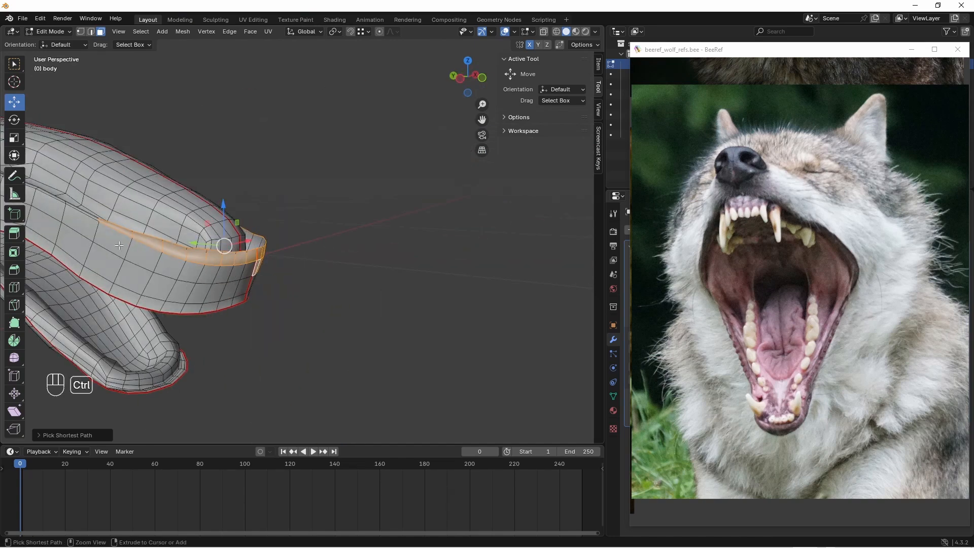
ctrl+click(105, 242)
middle_drag(240, 269, 116, 277)
ctrl+click(213, 293)
ctrl+click(307, 247)
middle_drag(228, 286, 368, 259)
ctrl+click(97, 275)
- Extend the face selection along both sides of the upper lip back to the mouth corners
scroll(166, 261, down, 2)
middle_drag(165, 261, 212, 266)
ctrl+click(118, 243)
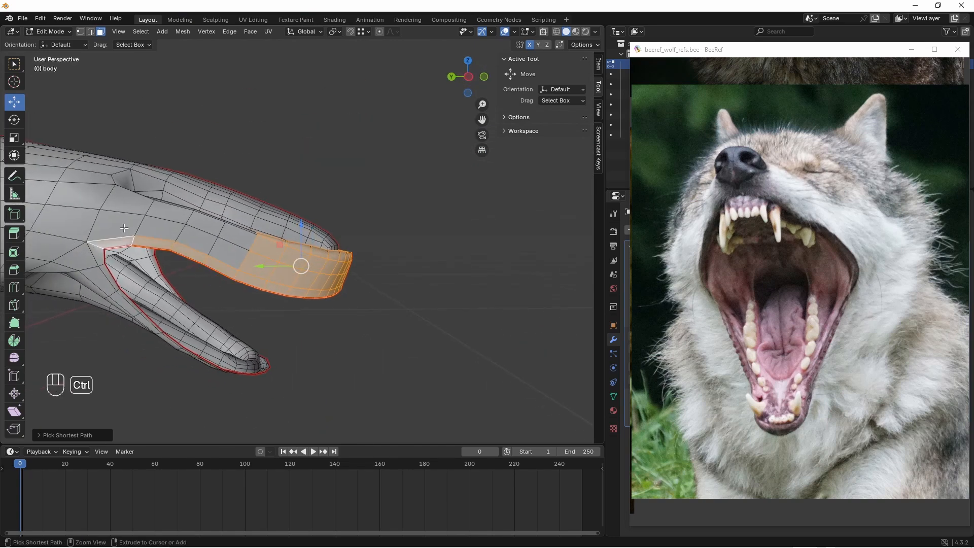
ctrl+click(227, 253)
ctrl+click(238, 237)
ctrl+click(132, 208)
middle_drag(134, 209, 10, 215)
ctrl+click(373, 238)
ctrl+click(452, 225)
ctrl+click(377, 256)
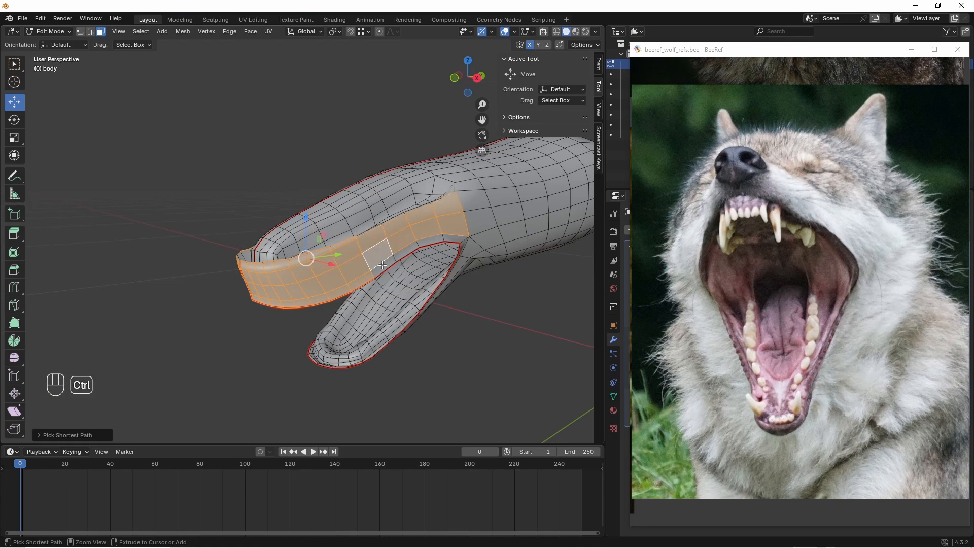
ctrl+click(455, 238)
- Hide the selected upper lip faces and switch back to Texture Paint mode
mouse_move(265, 280)
middle_down()
mouse_move(389, 268)
mouse_move(301, 245)
mouse_move(303, 256)
mouse_move(294, 222)
mouse_move(311, 215)
middle_up()
key(h)
key(Tab)
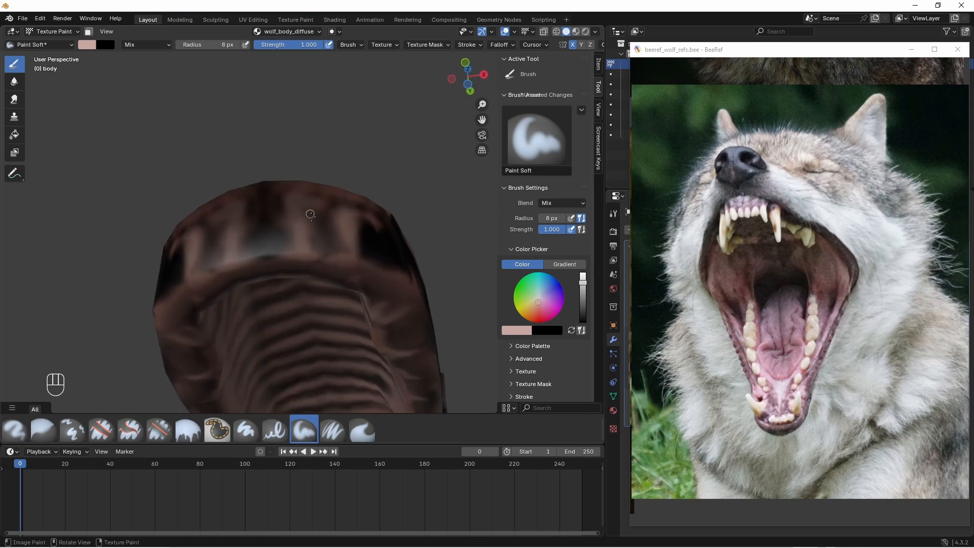
- Set the brush radius to 20 px and paint light pink vertical ridges on the front of the upper gum
drag(789, 54, 573, 59)
click(953, 262)
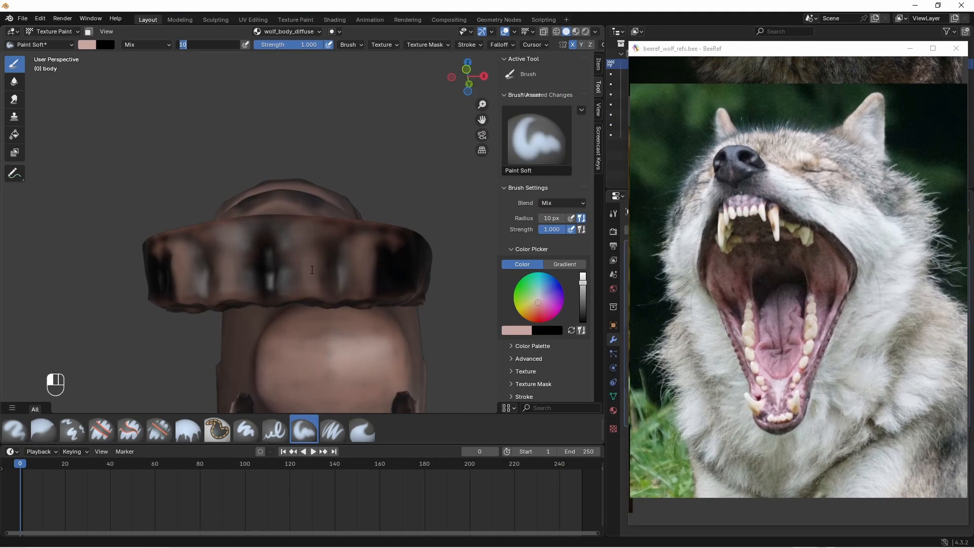
drag(221, 49, 225, 49)
middle_drag(309, 243, 311, 235)
drag(313, 235, 312, 266)
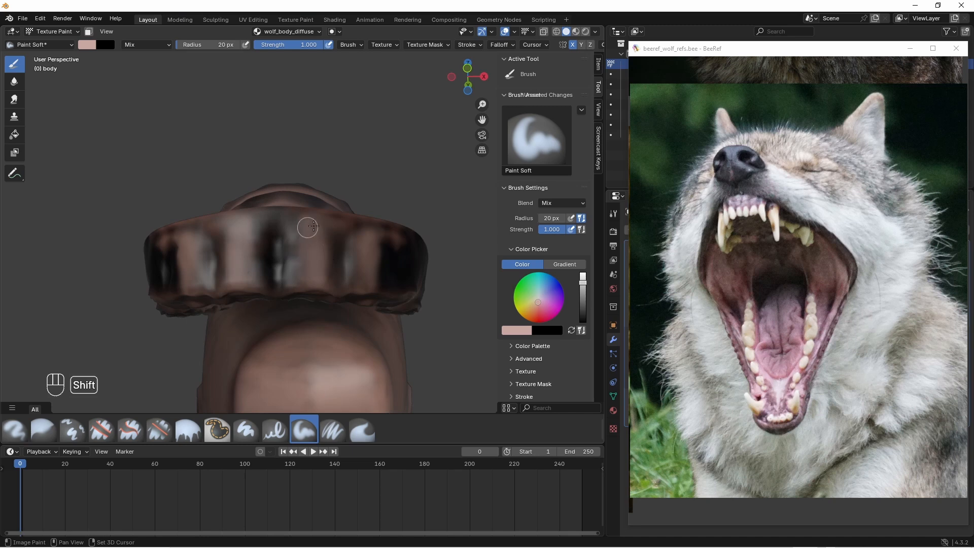
middle_drag(330, 246, 374, 272)
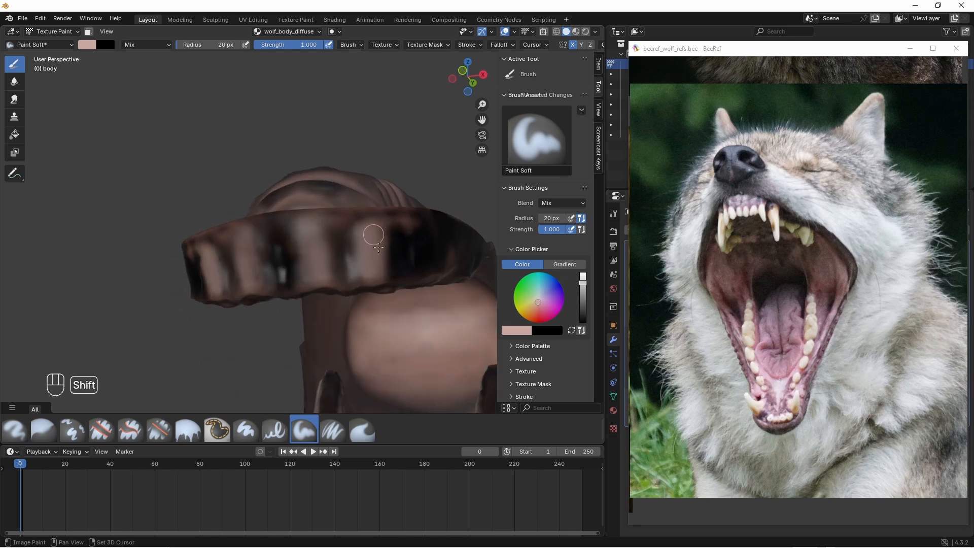
- Build up the pink vertical ridges across the front and sides of the upper gum, lowering the brush strength to 0.5
mouse_move(325, 232)
middle_down()
mouse_move(346, 231)
mouse_move(352, 218)
middle_up()
drag(256, 261, 257, 222)
ctrl+middle_drag(256, 222, 257, 216)
middle_drag(254, 228, 282, 231)
drag(170, 239, 165, 257)
middle_drag(165, 251, 177, 214)
middle_drag(272, 249, 249, 271)
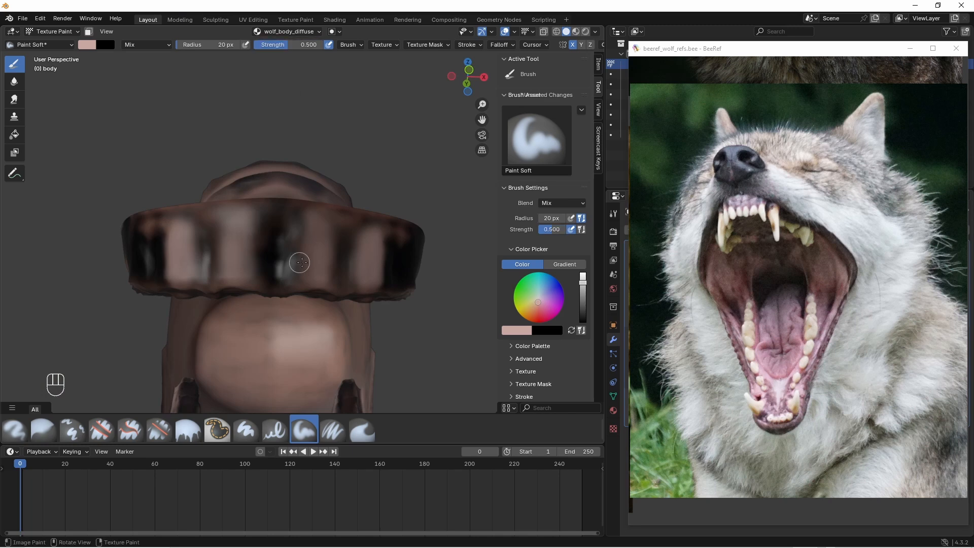
drag(261, 269, 264, 211)
- Set the brush strength back to 1.0, and soften and refine the pink ridges along the front and side of the upper gum
drag(291, 46, 332, 47)
mouse_move(250, 261)
shift+mouse_down()
mouse_move(248, 233)
mouse_move(249, 249)
shift+mouse_up()
middle_drag(249, 249, 325, 234)
mouse_move(325, 243)
ctrl+middle_down()
mouse_move(338, 226)
mouse_move(308, 231)
mouse_move(296, 220)
ctrl+middle_up()
shift+drag(307, 245, 307, 233)
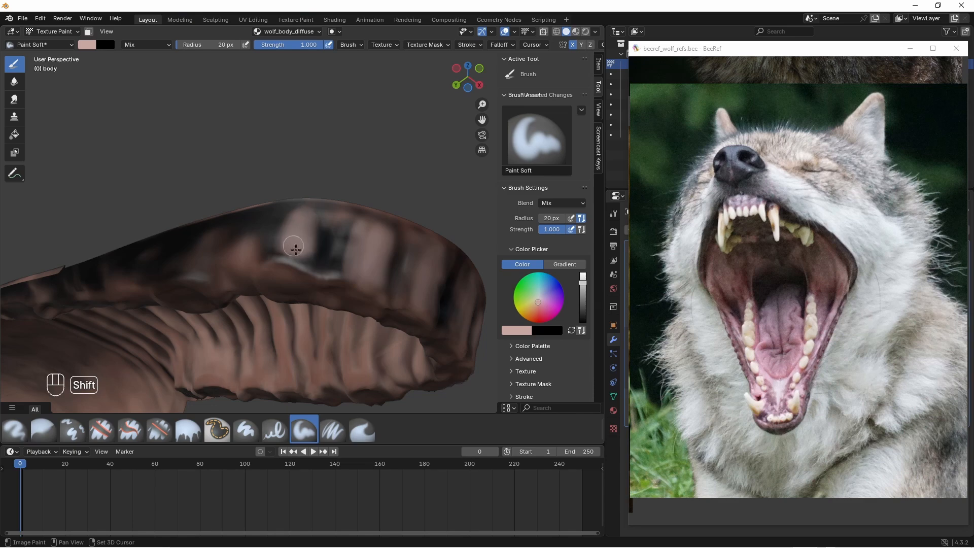
mouse_move(294, 217)
middle_down()
mouse_move(348, 246)
mouse_move(344, 317)
middle_up()
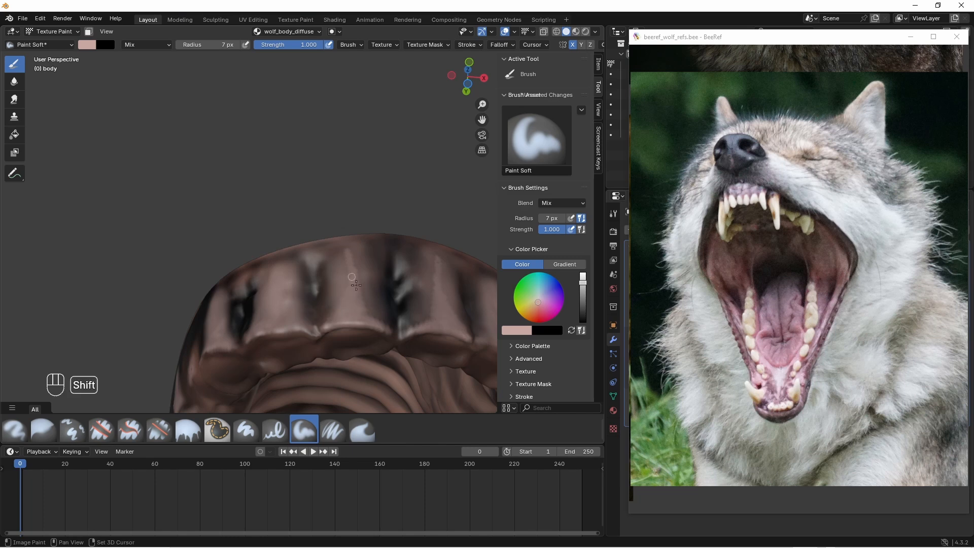
middle_drag(338, 254, 176, 228)
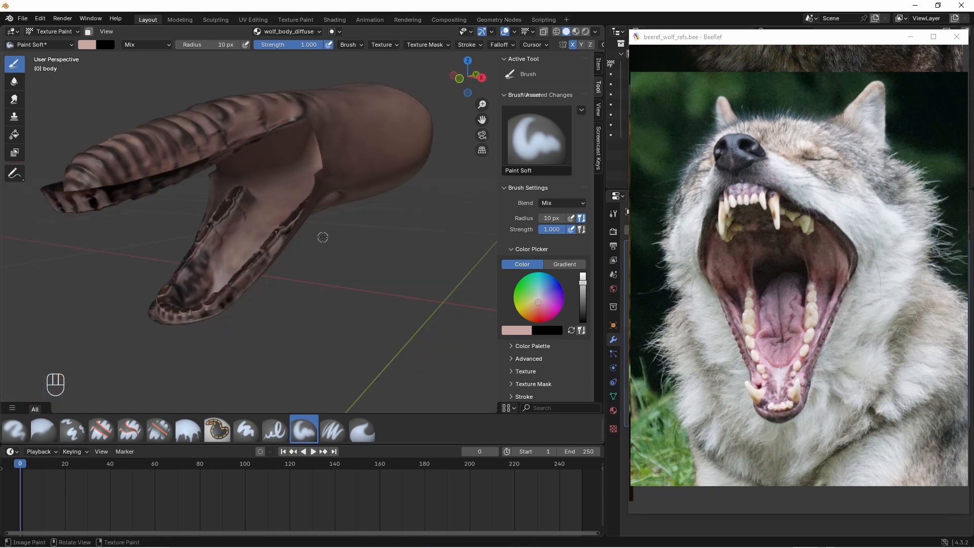
- Reveal all hidden faces of the body in Edit Mode, deselect everything and return to Texture Paint mode
key(Tab)
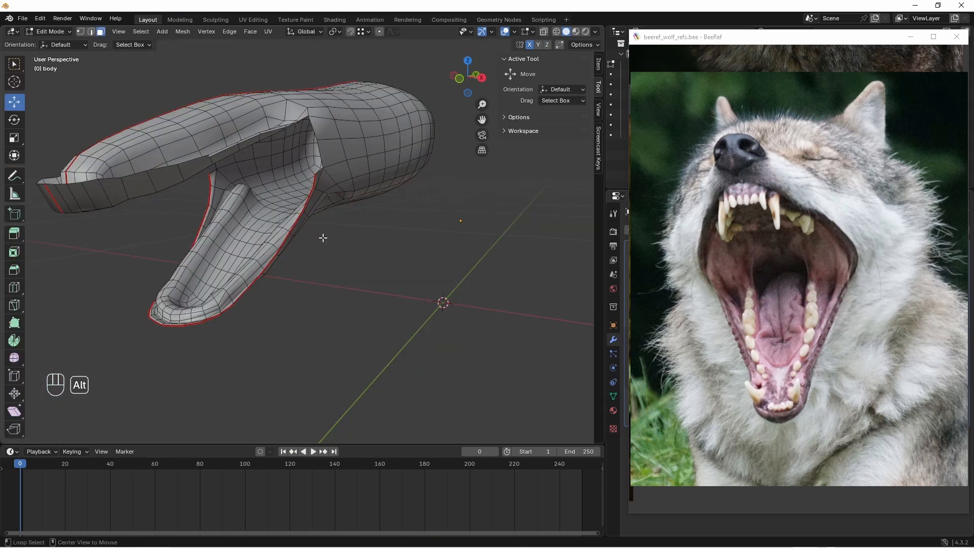
key(alt+h)
key(a)
key(a)
scroll(338, 257, down, 3)
middle_drag(342, 263, 302, 253)
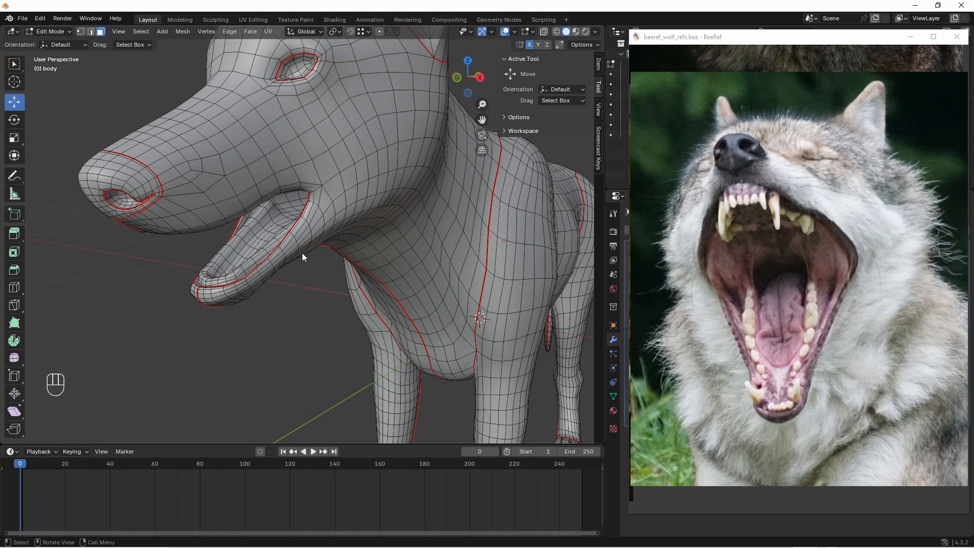
key(Tab)
- Bring the wolf's front paw toes into close view and enlarge the white paws reference photo in BeeRef
scroll(350, 305, down, 5)
middle_drag(351, 306, 362, 324)
shift+middle_drag(362, 325, 300, 233)
scroll(330, 317, up, 8)
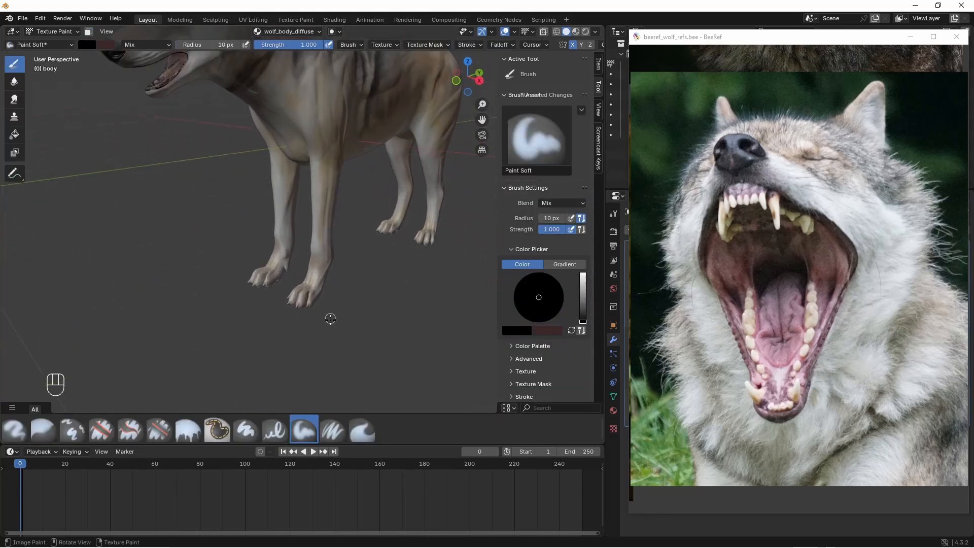
shift+middle_drag(350, 297, 345, 256)
scroll(335, 213, up, 3)
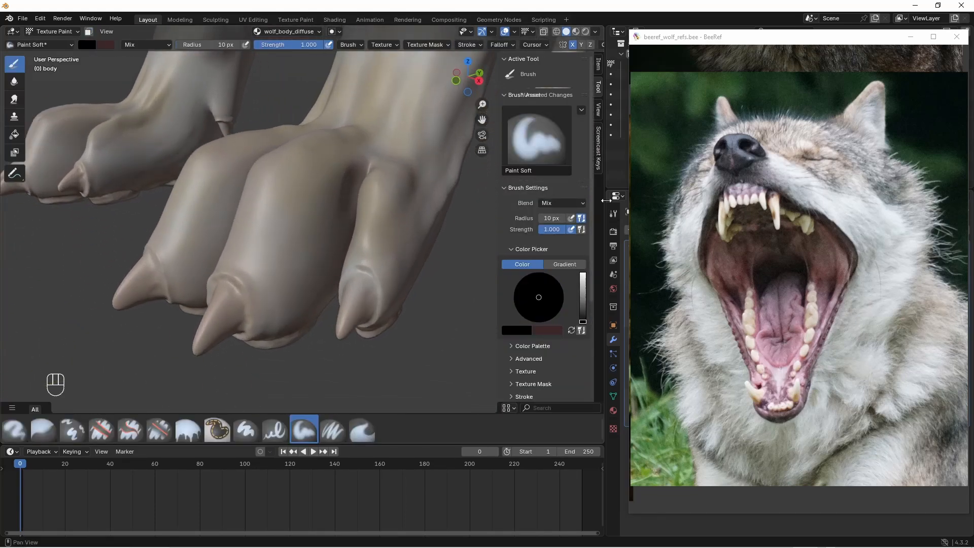
scroll(786, 260, down, 4)
scroll(786, 260, down, 3)
click(701, 272)
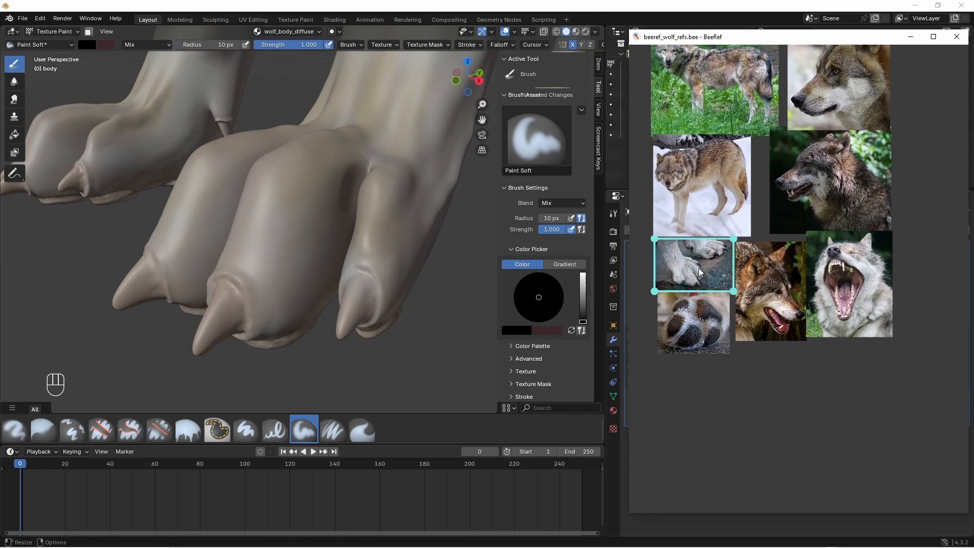
key(2)
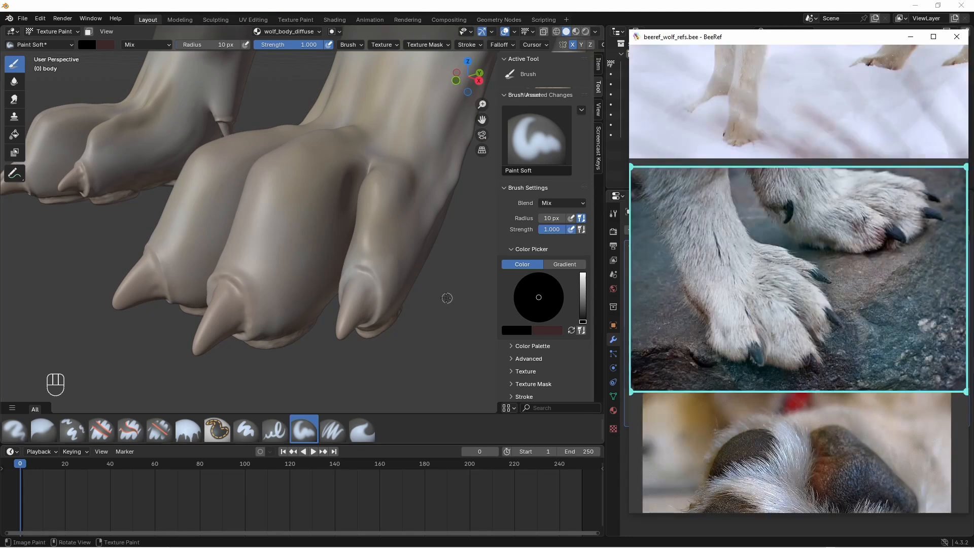
- Paint the first front-paw claw black, raising the brush radius to 20 px for larger coverage
middle_drag(359, 314, 345, 324)
scroll(332, 226, up, 3)
mouse_move(345, 323)
shift+middle_down()
mouse_move(333, 226)
mouse_move(346, 188)
mouse_move(379, 204)
shift+middle_up()
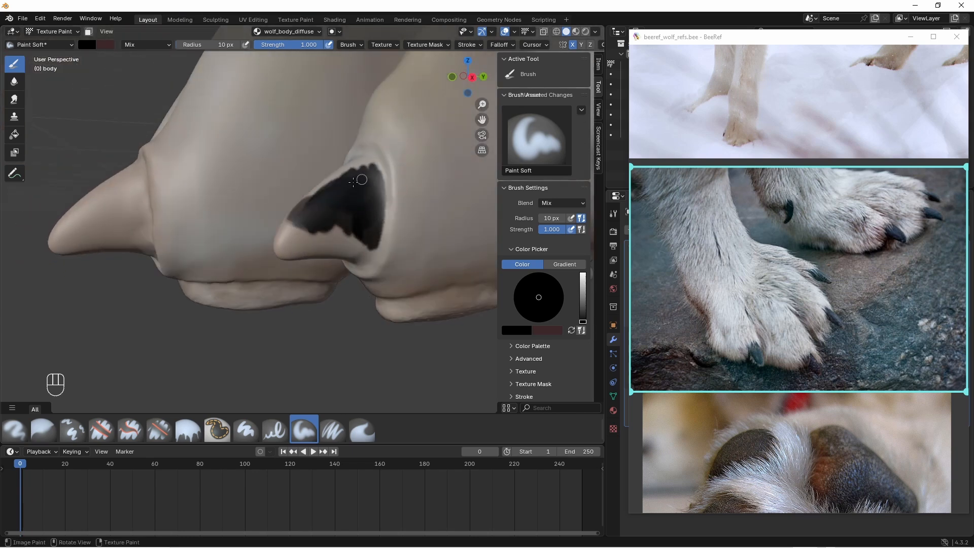
middle_drag(311, 224, 406, 284)
double_click(209, 45)
text(20)
key(Return)
mouse_move(353, 277)
mouse_down()
mouse_move(361, 308)
mouse_move(351, 237)
mouse_up()
drag(292, 180, 294, 198)
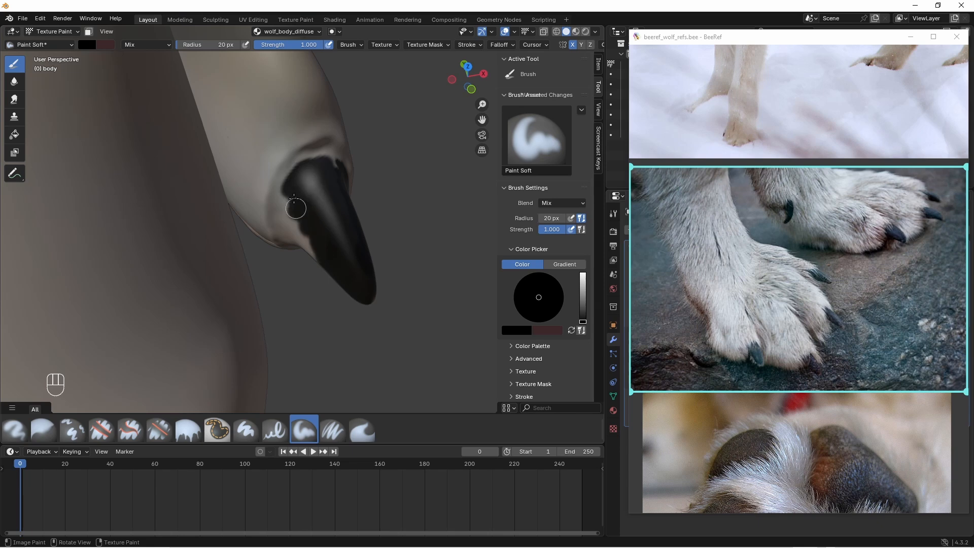
- Extend the black paint over the claw's side and around its base where it meets the toe
mouse_move(332, 222)
middle_down()
mouse_move(365, 218)
mouse_move(342, 127)
middle_up()
mouse_move(376, 280)
ctrl+middle_down()
mouse_move(395, 239)
mouse_move(350, 204)
ctrl+middle_up()
drag(350, 204, 328, 238)
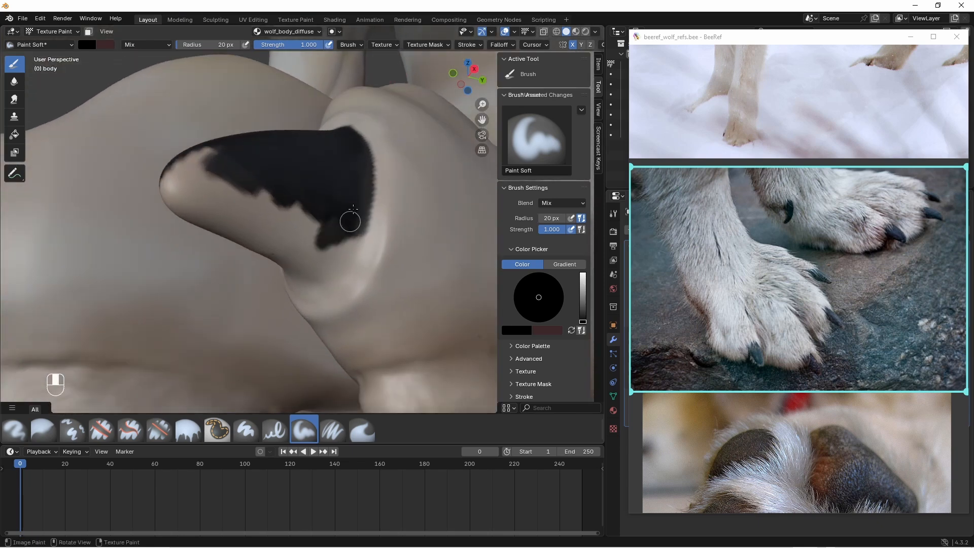
drag(320, 274, 281, 227)
drag(343, 270, 326, 278)
mouse_move(326, 274)
middle_down()
mouse_move(342, 212)
mouse_move(233, 216)
middle_up()
mouse_move(233, 216)
mouse_down()
mouse_move(265, 250)
mouse_move(221, 147)
mouse_move(284, 209)
mouse_up()
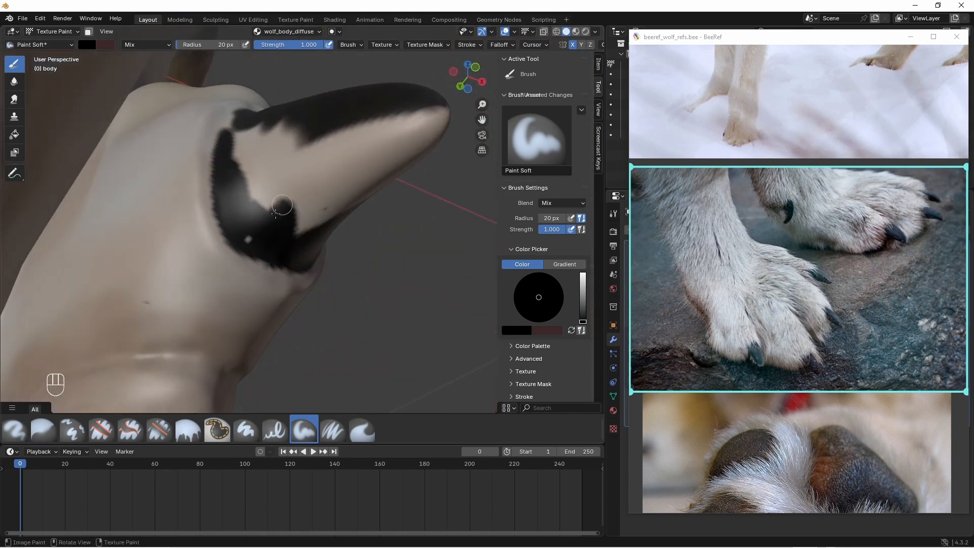
- Fill the claw's remaining bare patches on the inner side, underside and tip with black
middle_drag(178, 323, 163, 309)
mouse_move(294, 208)
mouse_down()
mouse_move(335, 183)
mouse_move(413, 91)
mouse_move(326, 122)
mouse_move(291, 173)
mouse_up()
middle_drag(291, 174, 270, 136)
mouse_move(274, 122)
mouse_down()
mouse_move(285, 117)
mouse_move(244, 115)
mouse_move(246, 136)
mouse_up()
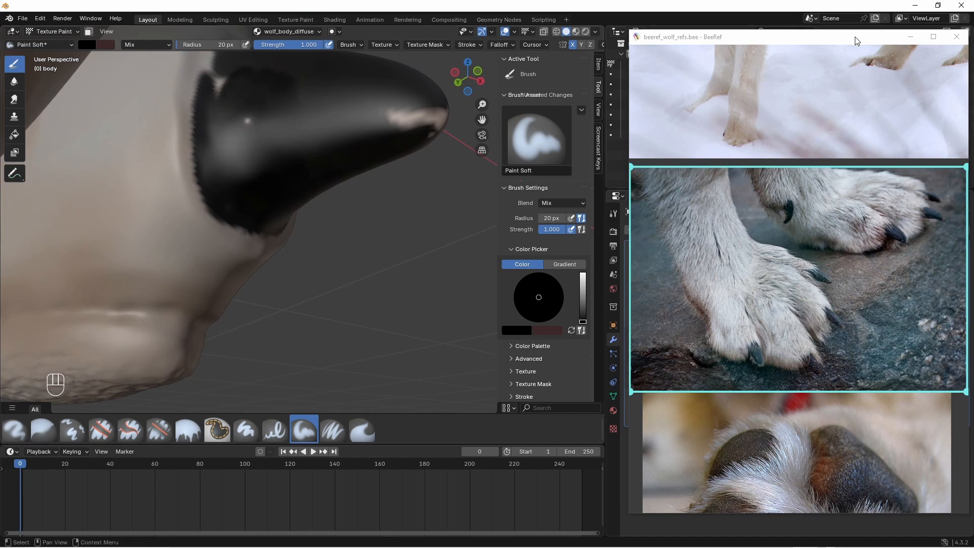
drag(856, 41, 798, 34)
middle_drag(322, 92, 382, 168)
mouse_move(810, 36)
mouse_down()
mouse_move(601, 38)
mouse_move(811, 38)
mouse_up()
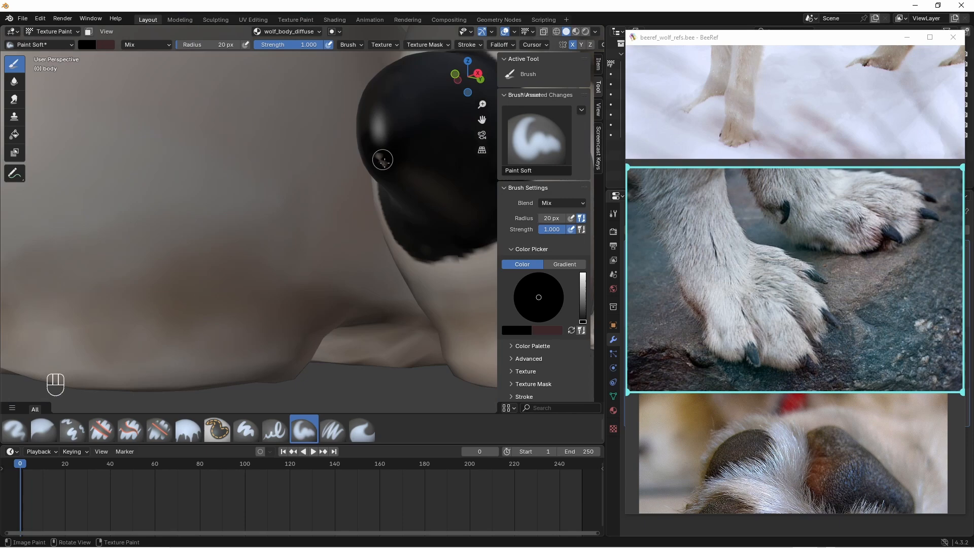
middle_drag(383, 160, 386, 151)
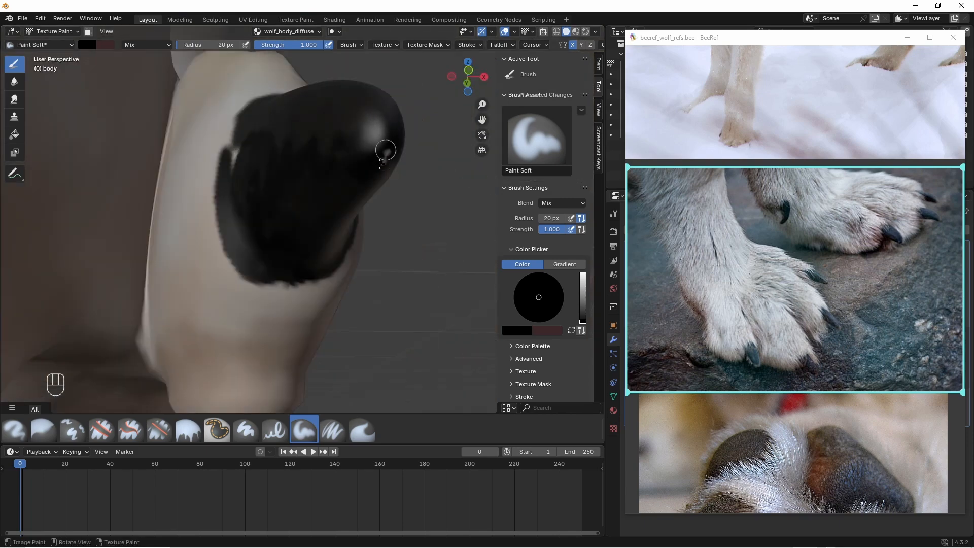
mouse_move(832, 41)
mouse_down()
mouse_move(605, 39)
mouse_move(833, 36)
mouse_up()
- Increase the brush radius to 25 px and paint the front end of the neighbouring toe's claw black
middle_drag(337, 206, 248, 157)
middle_drag(287, 108, 283, 167)
mouse_move(282, 168)
shift+middle_down()
mouse_move(273, 152)
mouse_move(297, 147)
shift+middle_up()
shift+middle_drag(296, 147, 305, 155)
key(f)
click(306, 153)
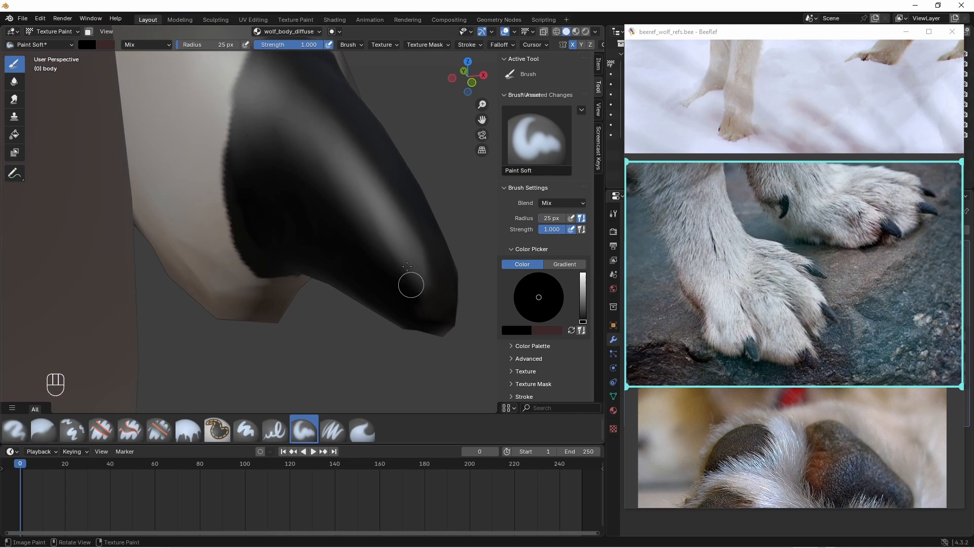
mouse_move(407, 266)
middle_down()
mouse_move(414, 114)
mouse_move(401, 188)
mouse_move(327, 176)
mouse_move(337, 284)
middle_up()
drag(336, 294, 350, 305)
mouse_move(350, 305)
middle_down()
mouse_move(290, 220)
mouse_move(390, 244)
middle_up()
drag(390, 243, 395, 290)
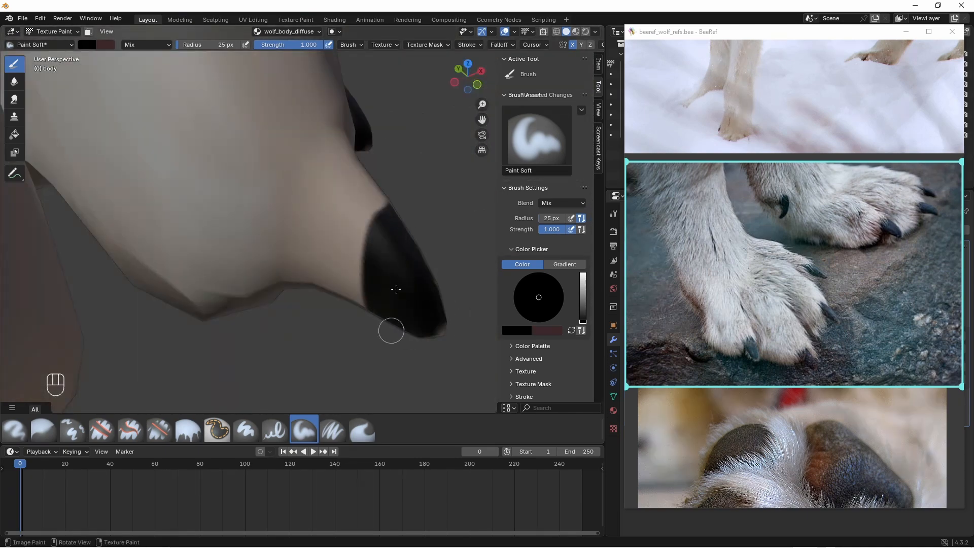
- Cover the rest of the neighbouring toe's claw with black from several sides
mouse_move(380, 200)
mouse_down()
mouse_move(359, 297)
mouse_move(356, 183)
mouse_up()
mouse_move(409, 249)
middle_down()
mouse_move(276, 269)
mouse_move(259, 355)
middle_up()
mouse_move(259, 355)
mouse_down()
mouse_move(294, 337)
mouse_move(363, 215)
mouse_move(380, 315)
mouse_up()
mouse_move(380, 314)
middle_down()
mouse_move(391, 208)
mouse_move(424, 207)
middle_up()
drag(424, 206, 428, 246)
middle_drag(428, 246, 424, 156)
drag(424, 157, 428, 288)
mouse_move(781, 34)
mouse_down()
mouse_move(563, 37)
mouse_move(761, 36)
mouse_up()
click(951, 263)
click(952, 263)
- Paint the remaining toe claw black along its length and up to the edge of its base
middle_drag(416, 272, 355, 271)
scroll(378, 269, up, 5)
mouse_move(379, 269)
mouse_down()
mouse_move(379, 214)
mouse_move(397, 150)
mouse_move(346, 256)
mouse_up()
middle_drag(350, 224, 443, 235)
mouse_move(417, 150)
mouse_down()
mouse_move(359, 143)
mouse_move(367, 111)
mouse_up()
shift+middle_drag(401, 165, 279, 267)
drag(249, 274, 289, 218)
middle_drag(315, 216, 282, 236)
mouse_move(323, 226)
mouse_down()
mouse_move(336, 243)
mouse_move(287, 200)
mouse_move(335, 232)
mouse_move(261, 211)
mouse_up()
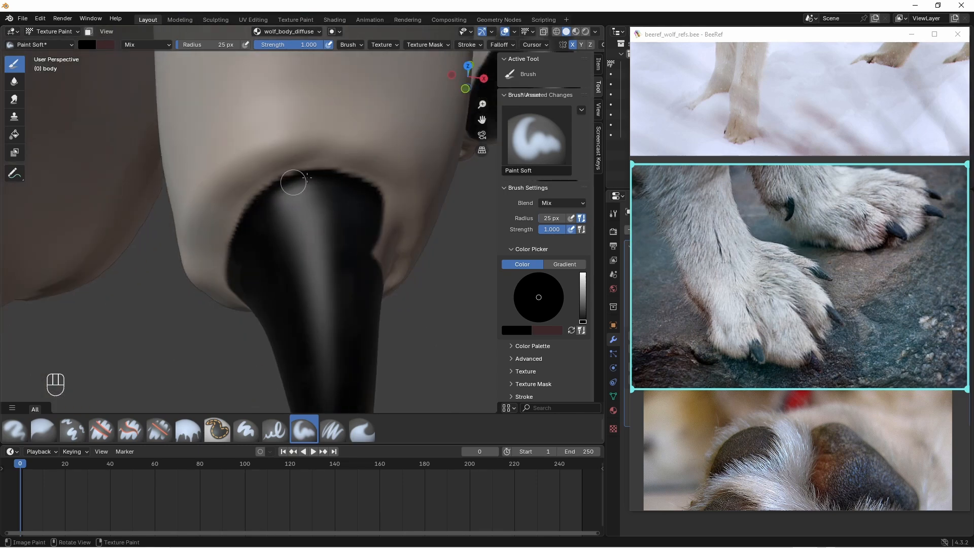
drag(307, 178, 379, 206)
middle_drag(379, 208, 350, 223)
drag(380, 237, 368, 336)
- Paint the shaft of the front leg's dewclaw black on its front and sides
shift+middle_drag(167, 126, 256, 218)
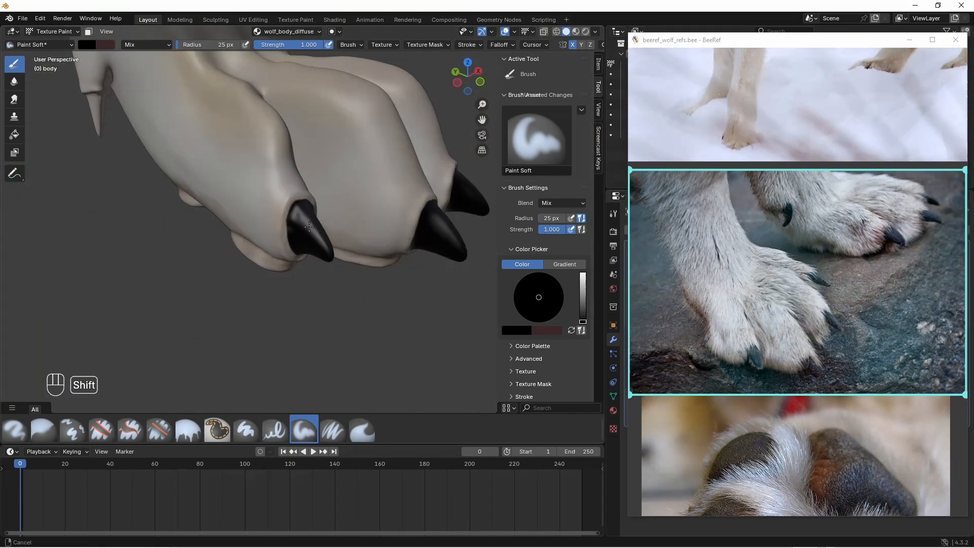
ctrl+middle_drag(256, 218, 256, 180)
drag(270, 229, 265, 254)
mouse_move(266, 254)
ctrl+middle_down()
mouse_move(254, 218)
mouse_move(234, 206)
ctrl+middle_up()
mouse_move(219, 300)
mouse_down()
mouse_move(209, 215)
mouse_move(243, 197)
mouse_move(246, 116)
mouse_up()
mouse_move(246, 122)
middle_down()
mouse_move(320, 191)
mouse_move(267, 269)
middle_up()
drag(262, 299, 235, 161)
middle_drag(259, 274, 254, 195)
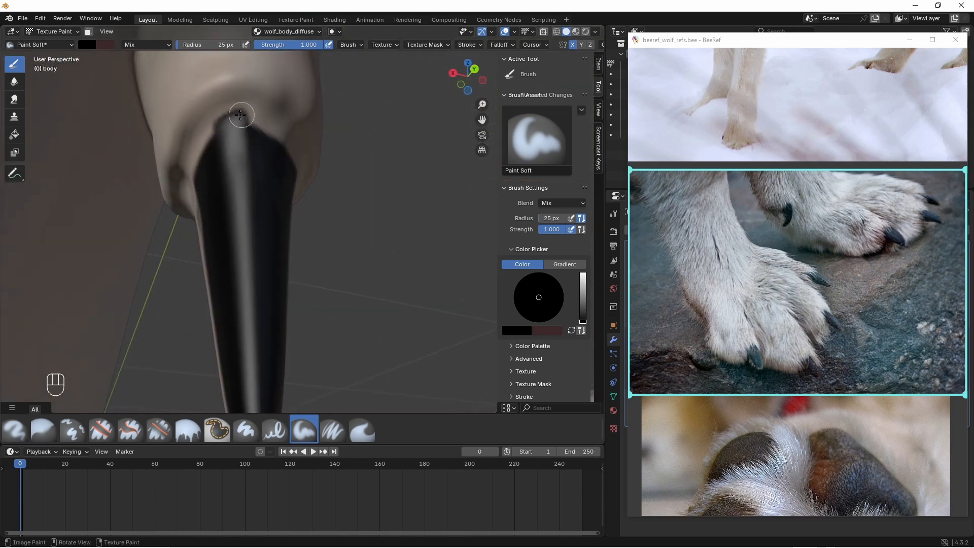
- Complete the black paint around the base of the dewclaw where it meets the leg
drag(223, 115, 232, 111)
middle_drag(273, 132, 226, 136)
drag(231, 138, 337, 158)
middle_drag(336, 159, 264, 147)
mouse_move(267, 146)
mouse_down()
mouse_move(343, 130)
mouse_move(215, 254)
mouse_move(257, 265)
mouse_move(280, 189)
mouse_move(330, 203)
mouse_move(286, 205)
mouse_up()
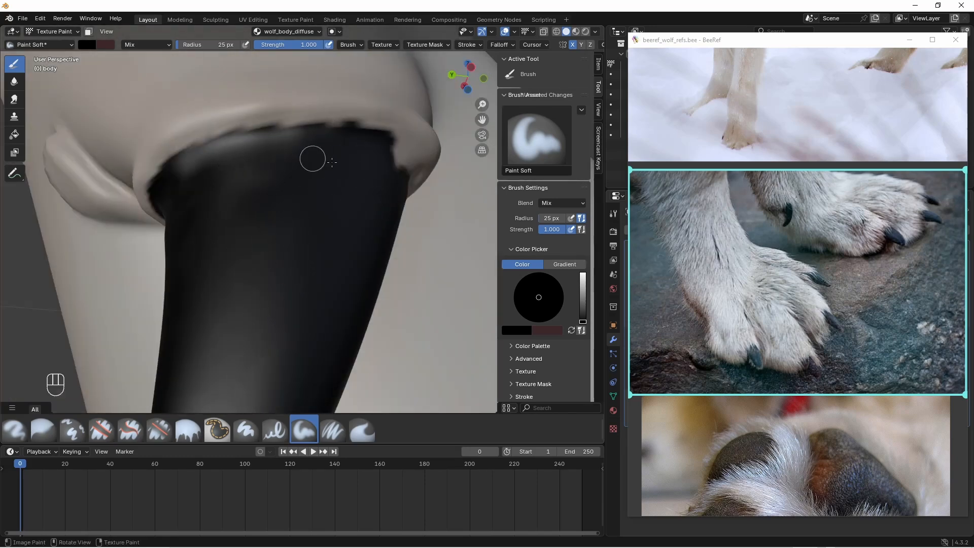
middle_drag(328, 159, 277, 120)
drag(276, 120, 319, 95)
shift+middle_drag(373, 92, 316, 123)
mouse_move(316, 123)
mouse_down()
mouse_move(291, 130)
mouse_move(324, 116)
mouse_up()
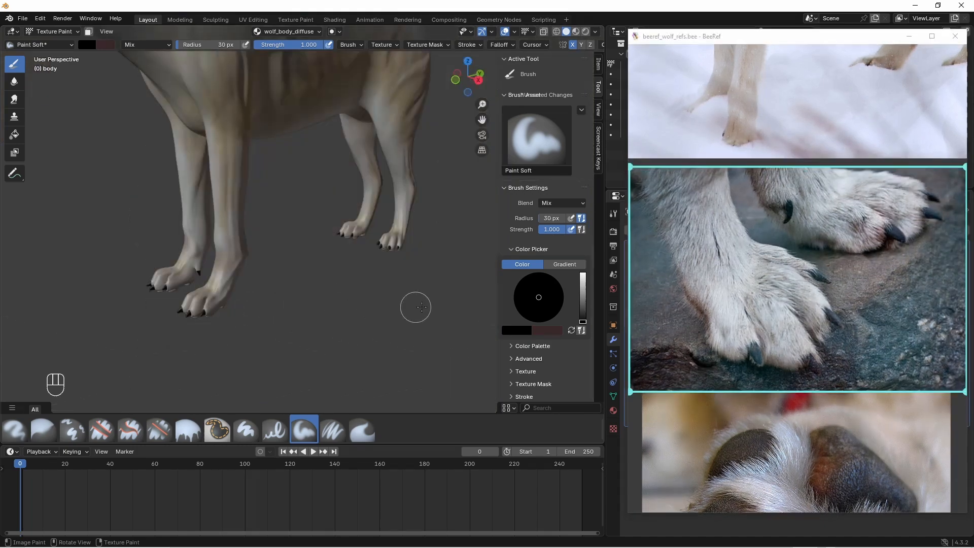
- Change the secondary brush color from dark reddish brown to a lighter, nearly neutral grey
drag(583, 321, 583, 322)
click(552, 331)
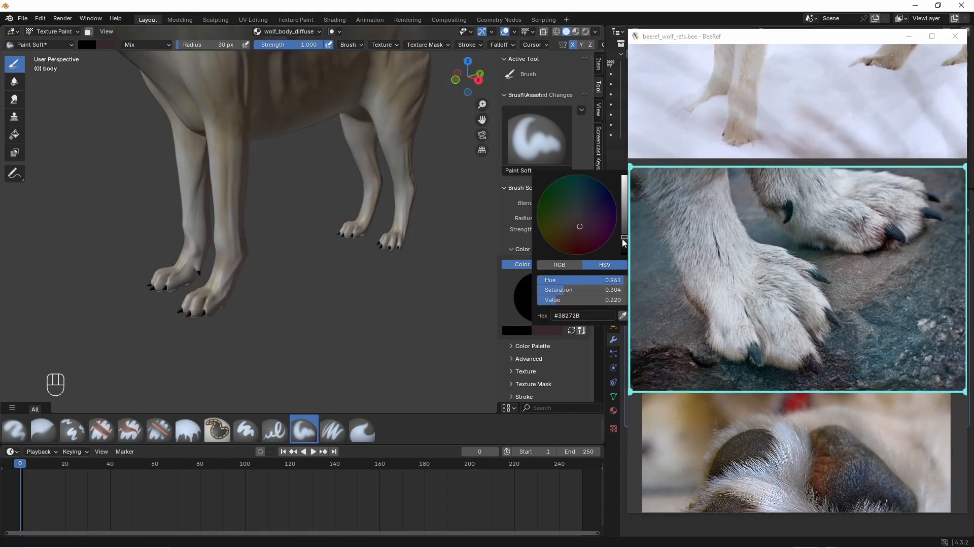
drag(623, 238, 624, 205)
click(598, 289)
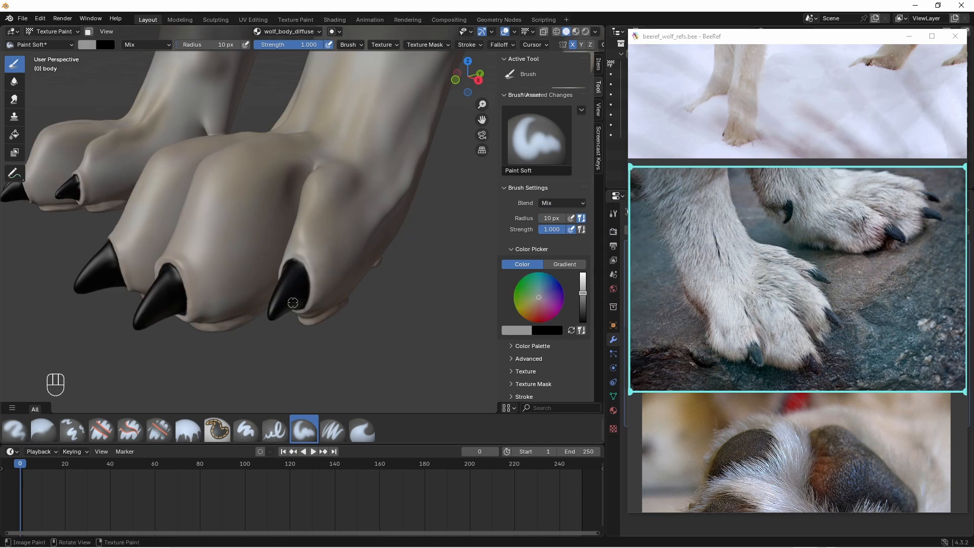
- Set the brush radius to 20 px and strength to 0.5, and paint soft grey highlights along the outer toe's claw
middle_drag(284, 299, 322, 334)
ctrl+middle_drag(305, 300, 305, 228)
drag(208, 44, 211, 45)
ctrl+middle_drag(308, 212, 311, 168)
click(307, 44)
text(0.5)
key(Return)
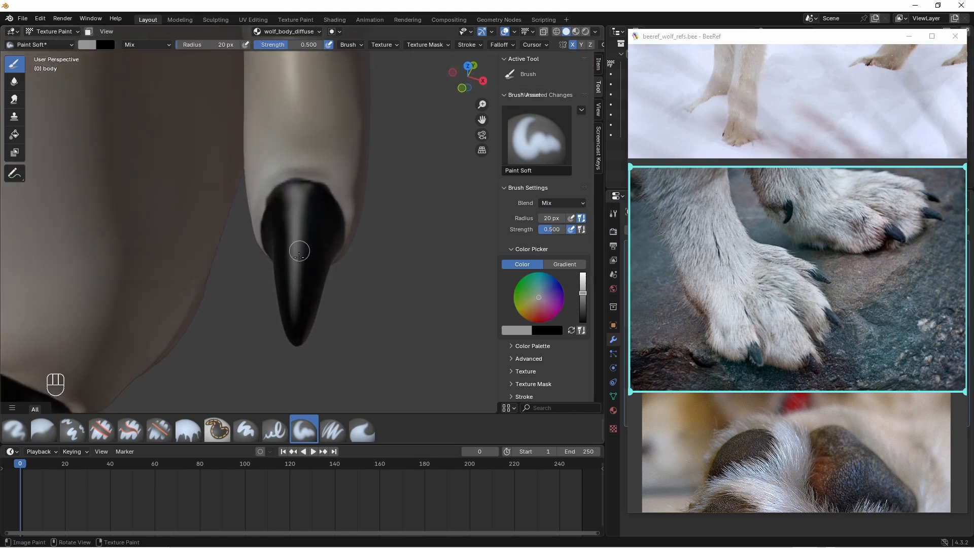
drag(286, 204, 284, 251)
mouse_move(295, 314)
middle_down()
mouse_move(301, 297)
mouse_move(287, 292)
middle_up()
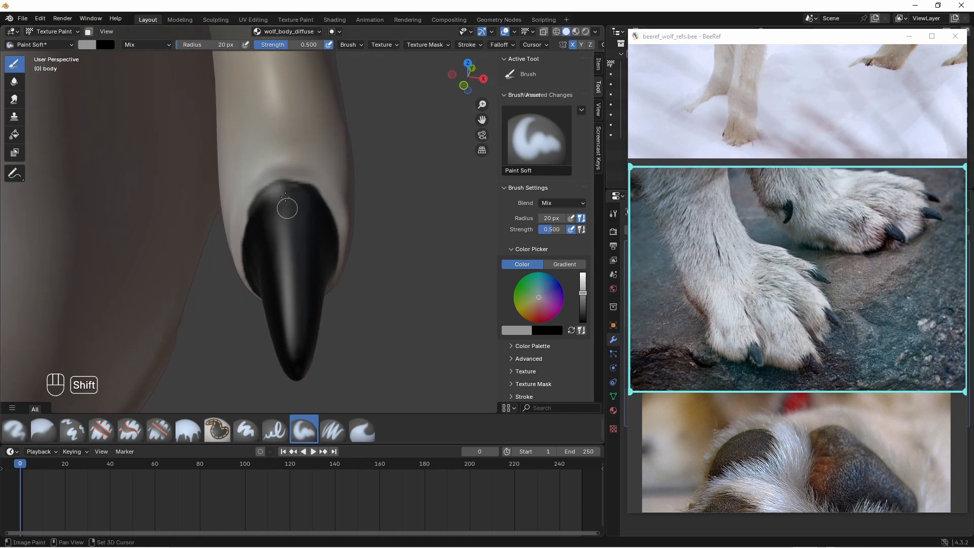
middle_drag(301, 258, 278, 311)
drag(289, 226, 267, 337)
- Set the brush strength to 1.0 and radius to 7 px, and paint fine grey streaks on the claw's side
drag(288, 46, 326, 46)
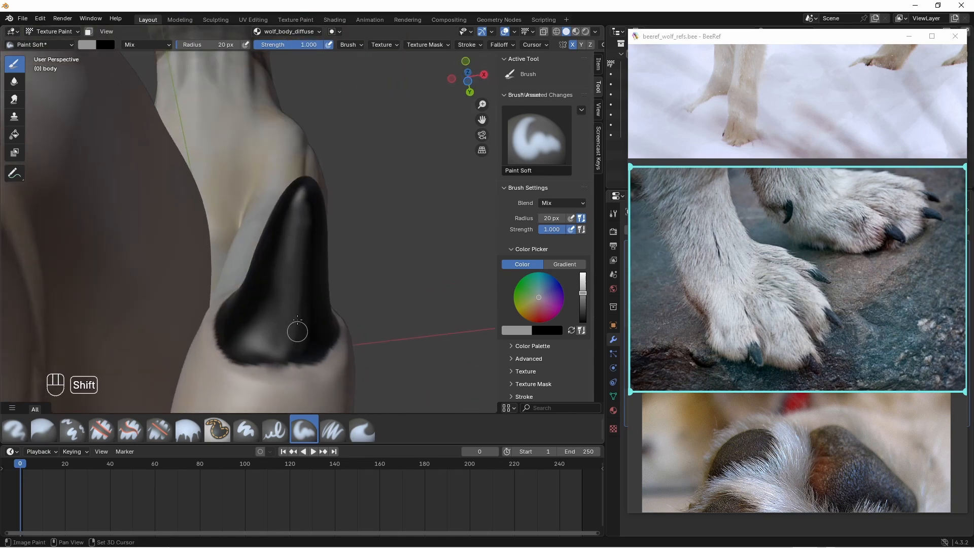
middle_drag(293, 248, 325, 227)
click(206, 44)
key(Return)
scroll(323, 251, up, 1)
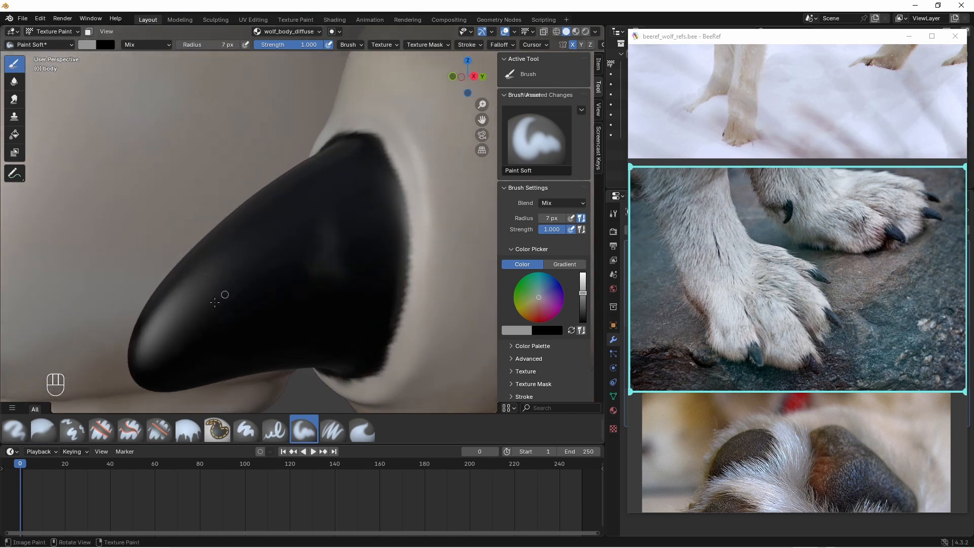
middle_drag(224, 293, 264, 288)
drag(272, 284, 247, 313)
middle_drag(281, 284, 314, 292)
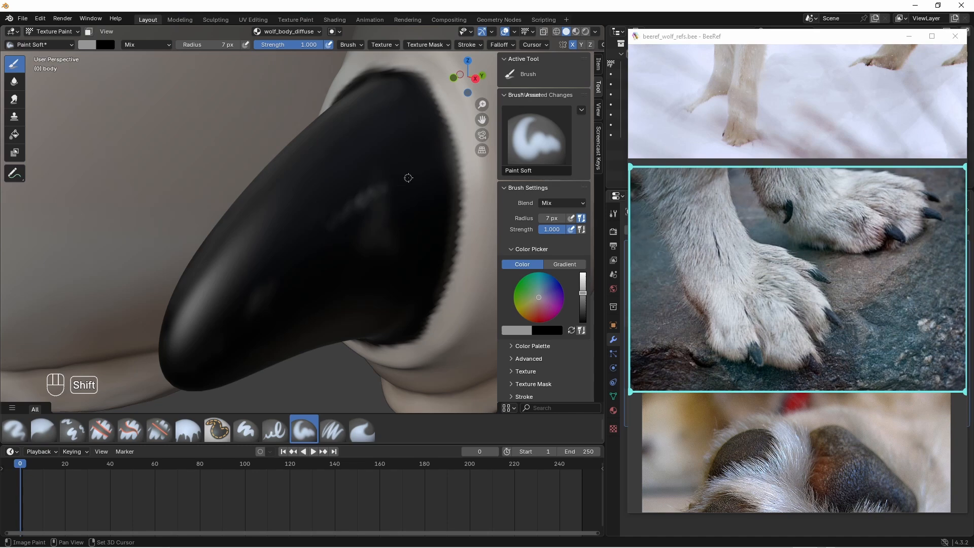
- Add faint grey streaks to the front and opposite side of the claw
middle_drag(408, 177, 321, 261)
shift+middle_drag(345, 188, 388, 140)
middle_drag(388, 140, 393, 249)
middle_drag(393, 249, 337, 223)
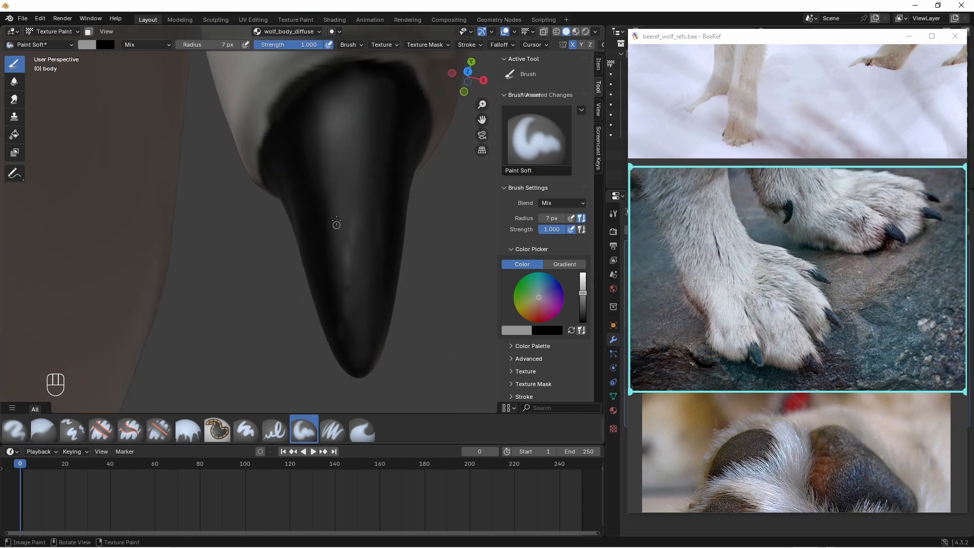
middle_drag(318, 169, 339, 232)
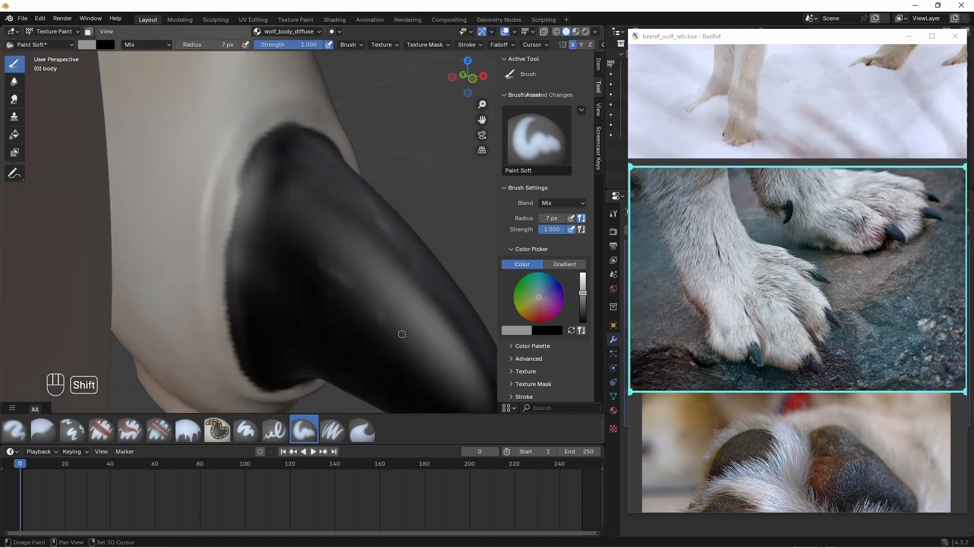
shift+middle_drag(404, 333, 409, 297)
drag(288, 289, 347, 311)
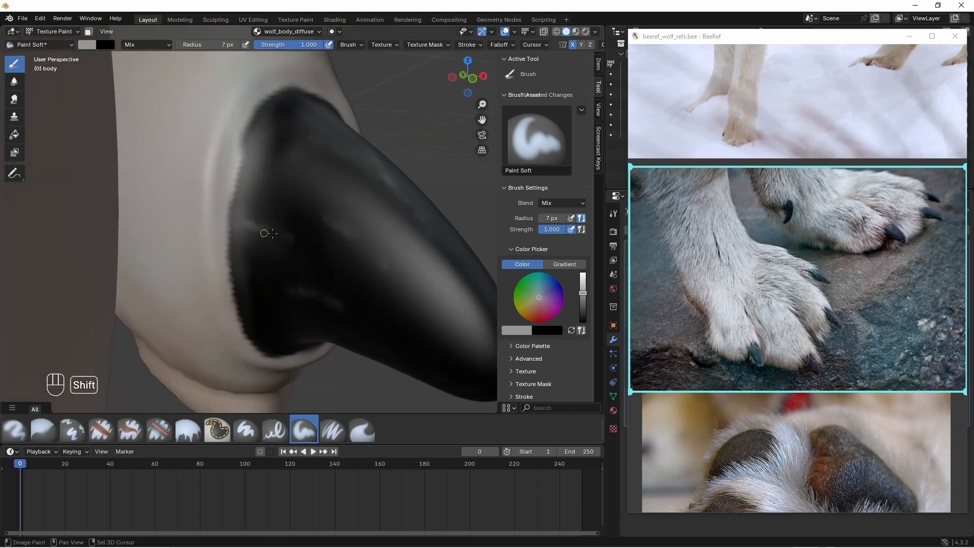
- Try another fine grey streak across the claw and undo it
middle_drag(268, 234, 427, 304)
mouse_move(405, 256)
middle_down()
mouse_move(433, 278)
mouse_move(433, 292)
mouse_move(433, 259)
mouse_move(389, 267)
middle_up()
drag(386, 268, 443, 277)
key(ctrl+z)
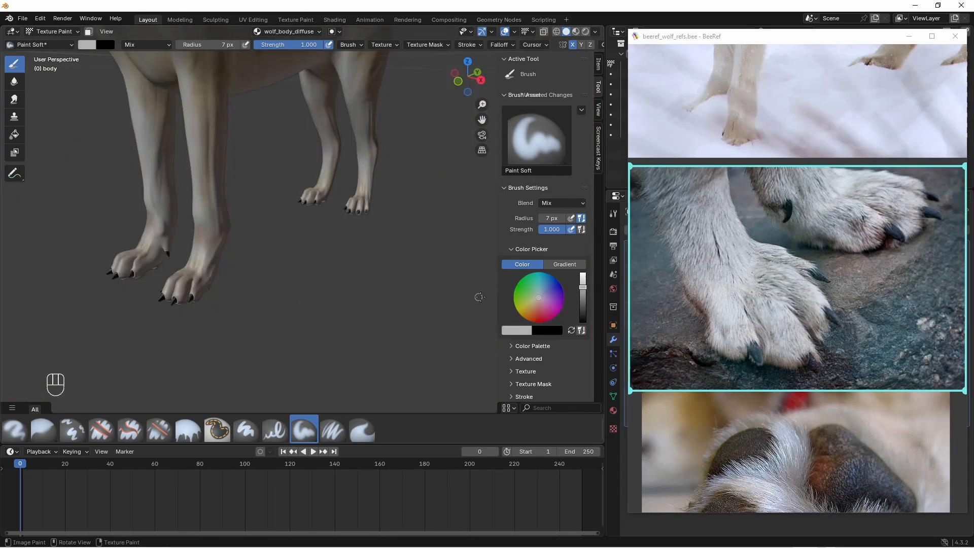
- Sample the dark paw pad color from the BeeRef paw photo, apply #4C4F56 as the brush color and shift it to a warmer brown-grey
double_click(741, 430)
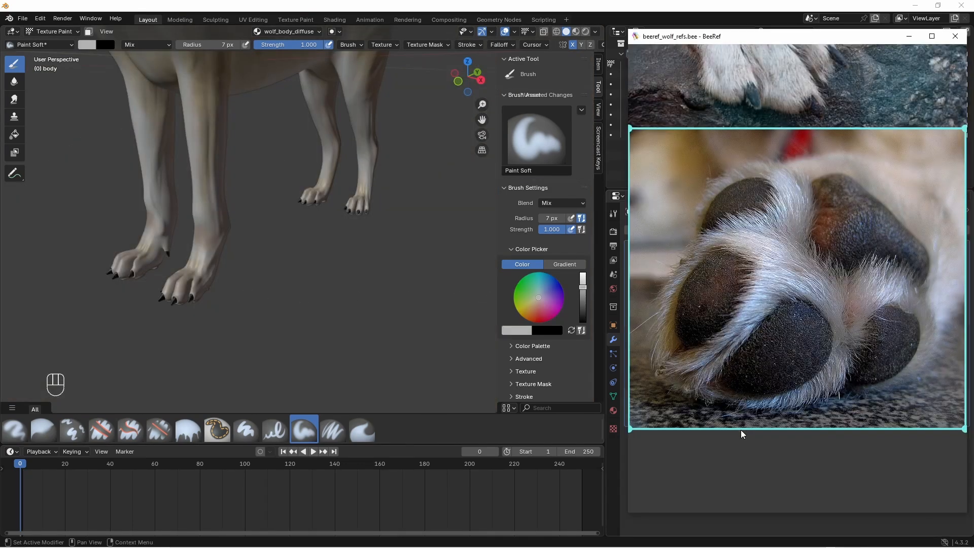
right_click(786, 345)
click(883, 464)
click(786, 319)
click(528, 330)
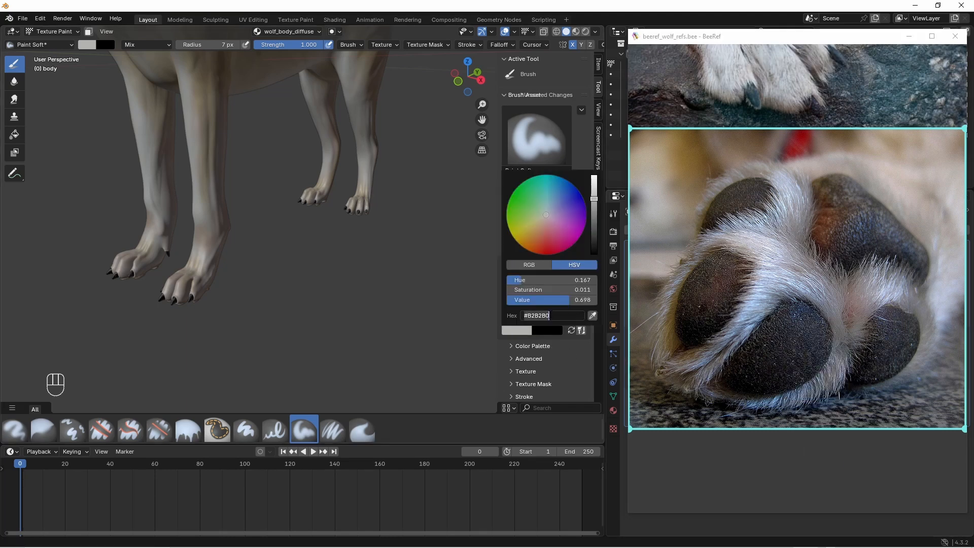
key(ctrl+v)
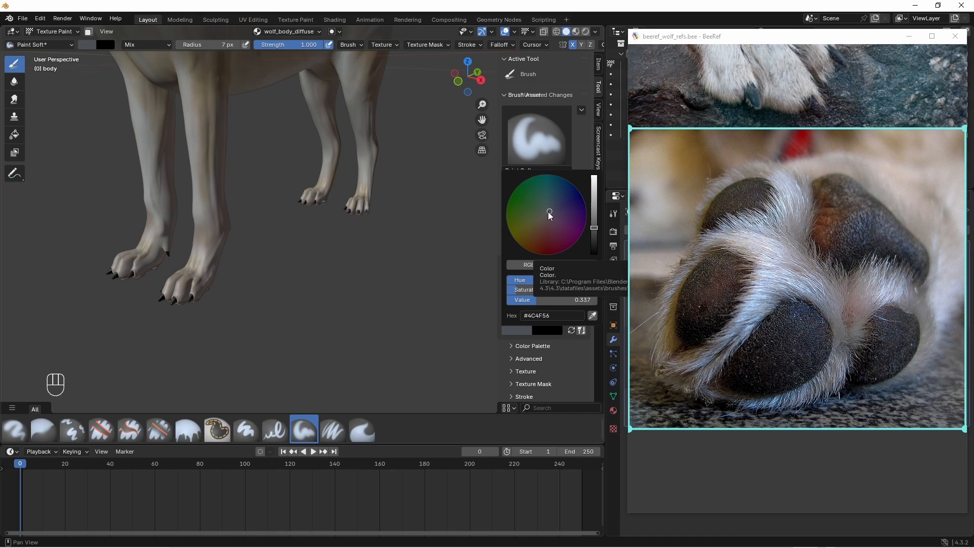
drag(594, 228, 546, 219)
- Paint the underside of the front paw's outer toe pad dark brown-grey, increasing the brush radius to 15 px
middle_drag(199, 312, 223, 248)
ctrl+middle_drag(223, 248, 340, 231)
drag(329, 222, 331, 228)
mouse_move(331, 226)
ctrl+middle_down()
mouse_move(373, 170)
mouse_move(377, 195)
ctrl+middle_up()
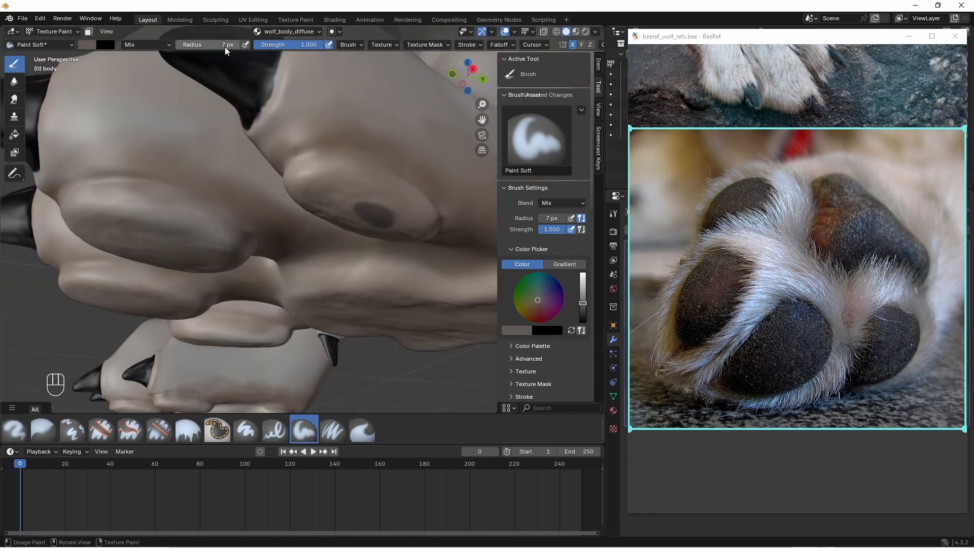
drag(226, 47, 228, 45)
drag(371, 189, 401, 195)
middle_drag(402, 196, 386, 206)
mouse_move(424, 191)
mouse_down()
mouse_move(342, 168)
mouse_move(341, 179)
mouse_up()
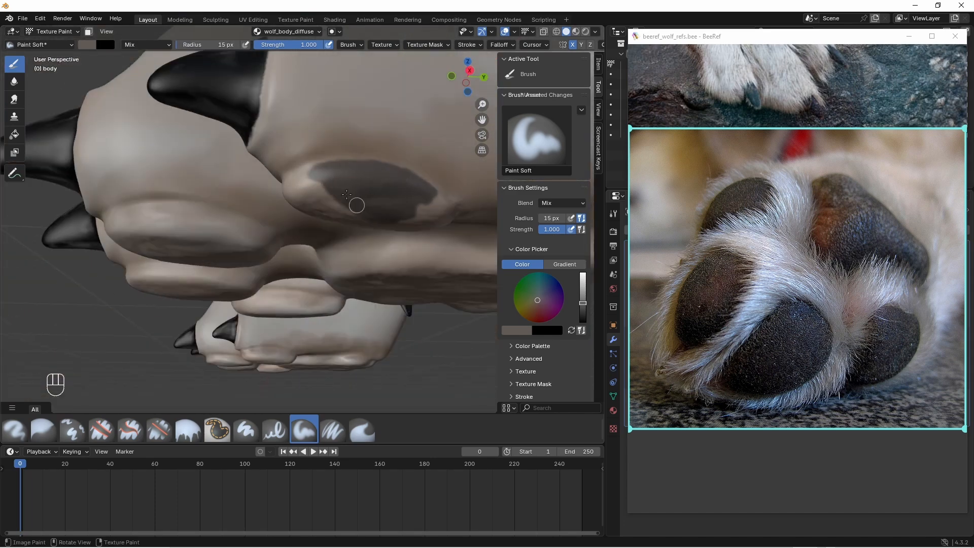
middle_drag(347, 195, 331, 174)
drag(330, 174, 333, 218)
- Set the brush radius to 20 px and fill the outer toe pad of the paw with dark brown-grey, following its rim
click(226, 45)
text(20)
key(Return)
middle_drag(284, 152, 324, 157)
drag(325, 157, 316, 251)
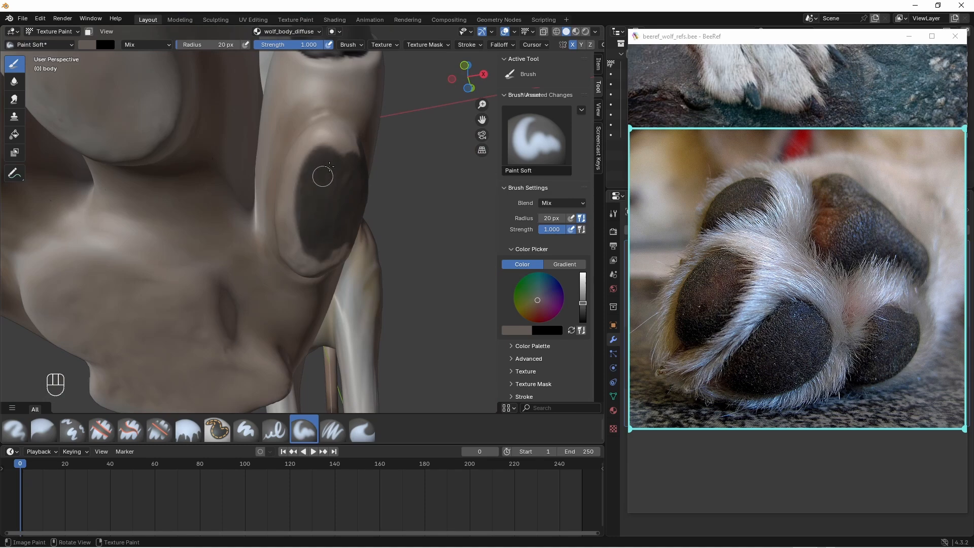
middle_drag(329, 167, 337, 203)
drag(336, 148, 311, 158)
middle_drag(312, 187, 338, 198)
drag(305, 151, 247, 203)
middle_drag(247, 206, 257, 226)
drag(235, 165, 289, 138)
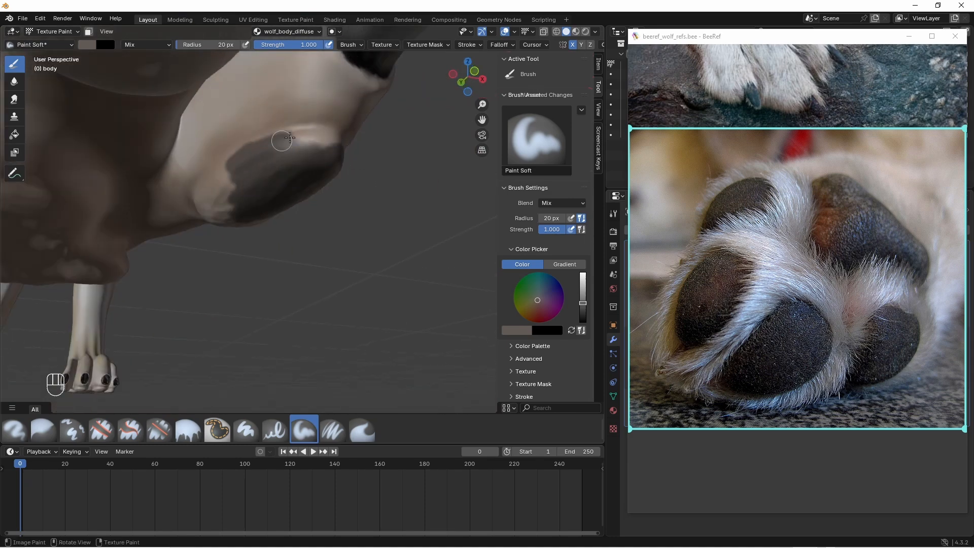
- Resize the brush and continue the dark brown-grey coat over the undersides of the toe pads
mouse_move(252, 186)
middle_down()
mouse_move(305, 159)
mouse_move(272, 186)
middle_up()
key(f)
click(273, 187)
drag(278, 169, 294, 197)
middle_drag(294, 196, 182, 190)
mouse_move(264, 150)
mouse_down()
mouse_move(318, 191)
mouse_move(294, 111)
mouse_move(335, 215)
mouse_move(382, 168)
mouse_move(367, 222)
mouse_move(422, 195)
mouse_up()
- Set the brush radius to 50 px and fill the large central paw pad with dark brown-grey
click(209, 44)
text(50)
key(Return)
shift+middle_drag(331, 152, 289, 182)
mouse_move(290, 183)
mouse_down()
mouse_move(401, 257)
mouse_move(198, 239)
mouse_move(208, 108)
mouse_move(245, 247)
mouse_move(289, 261)
mouse_up()
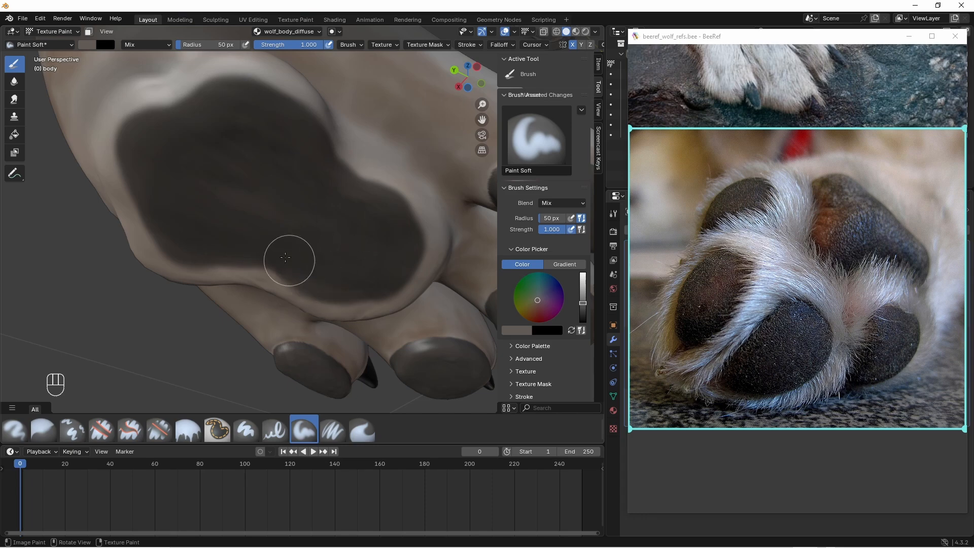
- Set the brush radius to 20 px and extend the dark brown-grey to the rear and side edges of the large paw pad
mouse_move(259, 162)
middle_down()
mouse_move(276, 198)
mouse_move(278, 250)
middle_up()
click(209, 45)
text(20)
key(Return)
mouse_move(278, 250)
mouse_down()
mouse_move(266, 211)
mouse_move(346, 244)
mouse_move(265, 211)
mouse_move(195, 246)
mouse_move(190, 235)
mouse_up()
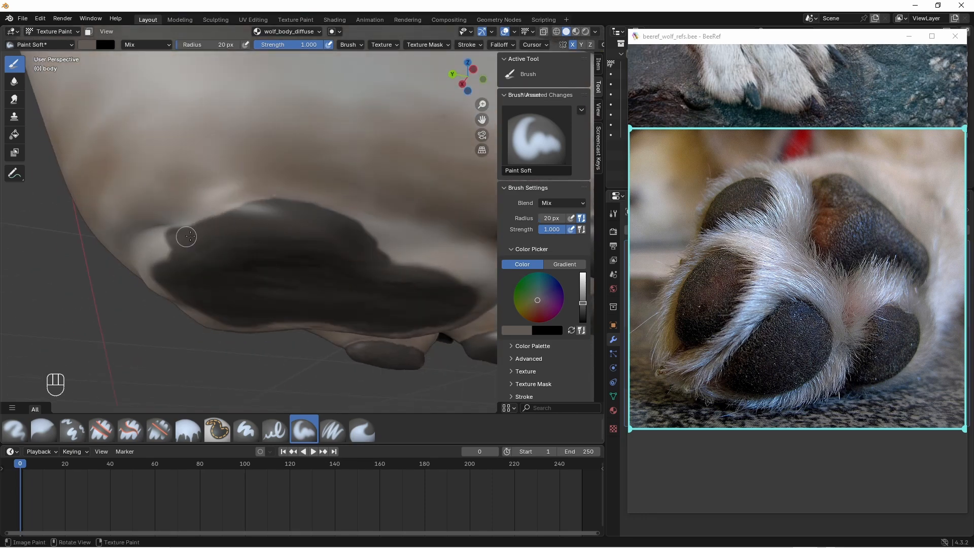
middle_drag(221, 230, 264, 216)
mouse_move(264, 216)
shift+middle_down()
mouse_move(274, 185)
mouse_move(231, 218)
mouse_move(274, 185)
shift+middle_up()
mouse_move(199, 157)
mouse_down()
mouse_move(218, 181)
mouse_move(215, 151)
mouse_move(170, 153)
mouse_up()
mouse_move(175, 153)
middle_down()
mouse_move(196, 133)
mouse_move(231, 145)
middle_up()
shift+middle_drag(230, 144, 289, 167)
mouse_move(293, 170)
mouse_down()
mouse_move(389, 181)
mouse_move(175, 223)
mouse_up()
- Increase the brush radius to 30 px and spread the dark brown-grey toward the toe-side lobe of the large pad
middle_drag(175, 223, 340, 203)
key(f)
click(315, 185)
mouse_move(298, 178)
mouse_down()
mouse_move(322, 178)
mouse_move(324, 167)
mouse_move(261, 213)
mouse_move(341, 240)
mouse_up()
middle_drag(298, 160, 336, 156)
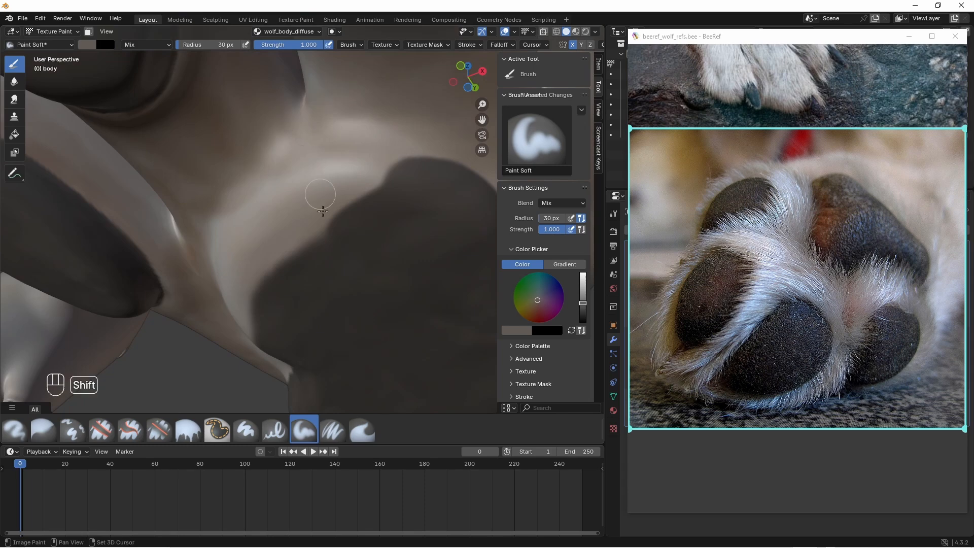
shift+middle_drag(321, 200, 344, 197)
mouse_move(348, 175)
mouse_down()
mouse_move(404, 167)
mouse_move(263, 179)
mouse_move(322, 211)
mouse_up()
- Fill the light gap in the toe-side lobe of the large pad with dark brown-grey and even out its outline
middle_drag(322, 211, 333, 201)
drag(328, 201, 284, 200)
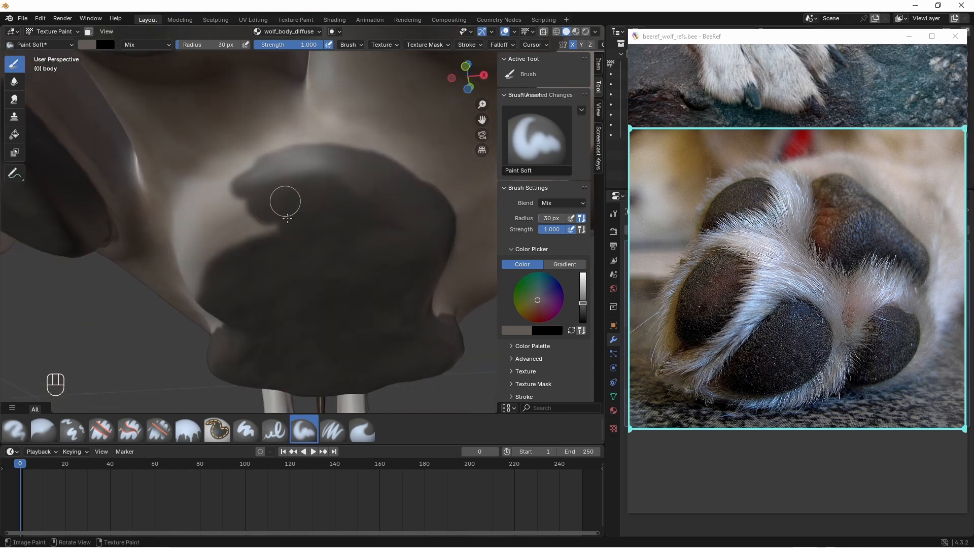
mouse_move(272, 239)
middle_down()
mouse_move(227, 220)
mouse_move(229, 208)
middle_up()
mouse_move(229, 154)
mouse_down()
mouse_move(302, 164)
mouse_move(139, 180)
mouse_move(259, 185)
mouse_up()
middle_drag(187, 198, 162, 194)
mouse_move(163, 172)
mouse_down()
mouse_move(400, 129)
mouse_move(296, 165)
mouse_up()
middle_drag(185, 183, 185, 174)
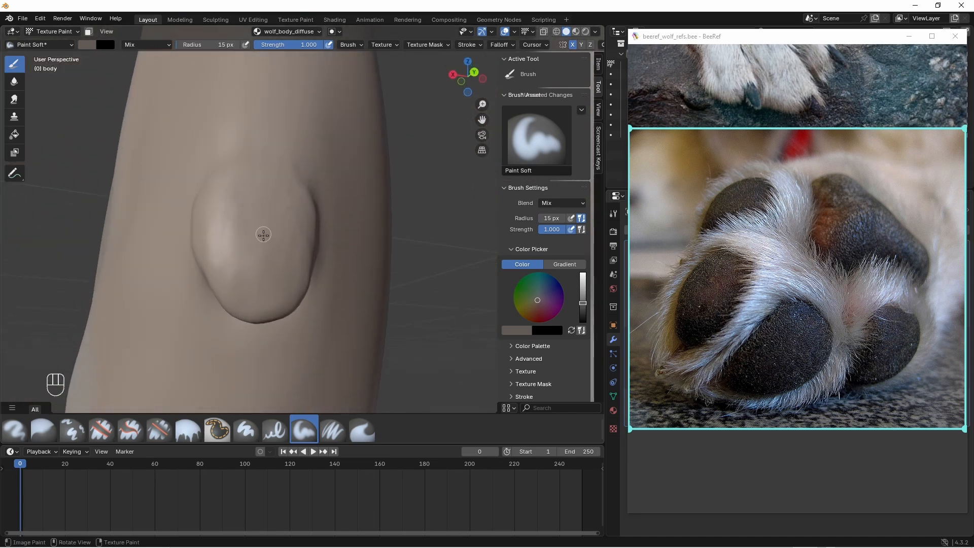
- Coat the raised carpal pad on the back of the leg with dark brown-grey, increasing the brush radius to 20 px
mouse_move(263, 235)
mouse_down()
mouse_move(277, 216)
mouse_move(243, 292)
mouse_up()
mouse_move(266, 209)
mouse_down()
mouse_move(218, 249)
mouse_move(285, 297)
mouse_up()
middle_drag(213, 223, 276, 222)
mouse_move(269, 219)
mouse_down()
mouse_move(211, 219)
mouse_move(203, 264)
mouse_move(195, 189)
mouse_move(227, 166)
mouse_up()
middle_drag(241, 168, 185, 202)
mouse_move(266, 151)
mouse_down()
mouse_move(237, 136)
mouse_move(300, 161)
mouse_move(283, 157)
mouse_up()
middle_drag(242, 197, 180, 190)
mouse_move(327, 202)
mouse_down()
mouse_move(323, 164)
mouse_move(325, 245)
mouse_up()
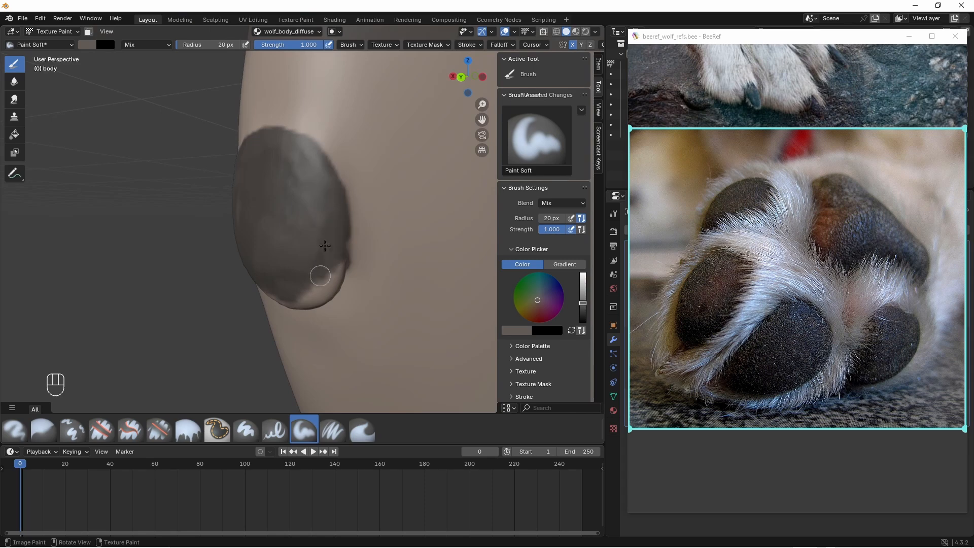
drag(310, 290, 340, 259)
- Cover the remaining light rim along the sides and underside of the carpal pad with dark brown-grey
middle_drag(311, 151, 241, 152)
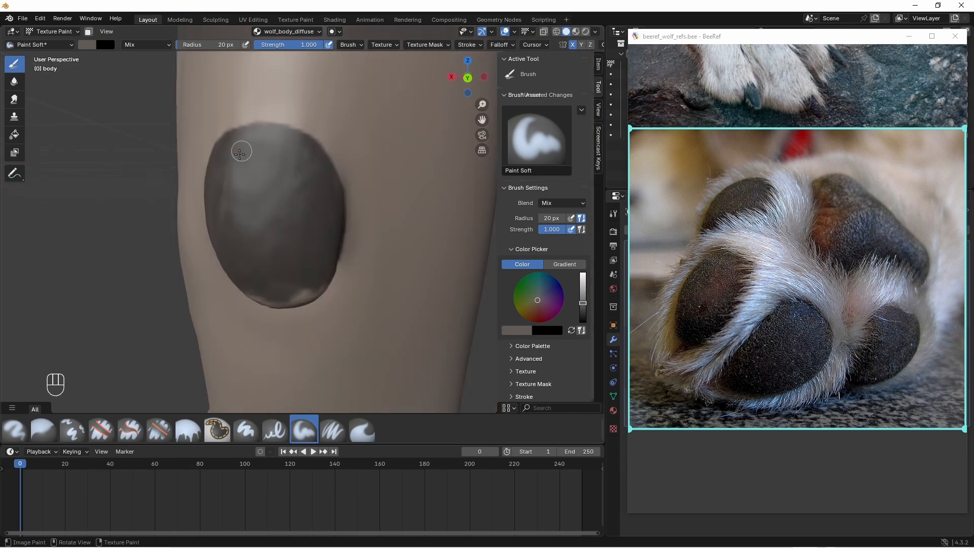
mouse_move(329, 191)
middle_down()
mouse_move(187, 269)
mouse_move(183, 259)
middle_up()
mouse_move(183, 259)
mouse_down()
mouse_move(213, 303)
mouse_move(178, 277)
mouse_up()
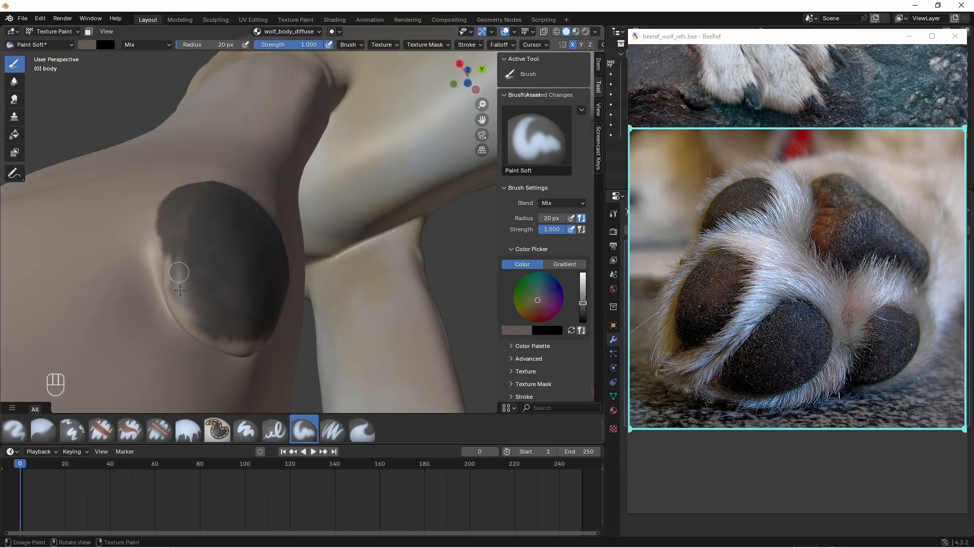
middle_drag(178, 276, 198, 243)
drag(184, 267, 182, 307)
middle_drag(182, 307, 300, 216)
drag(301, 216, 306, 131)
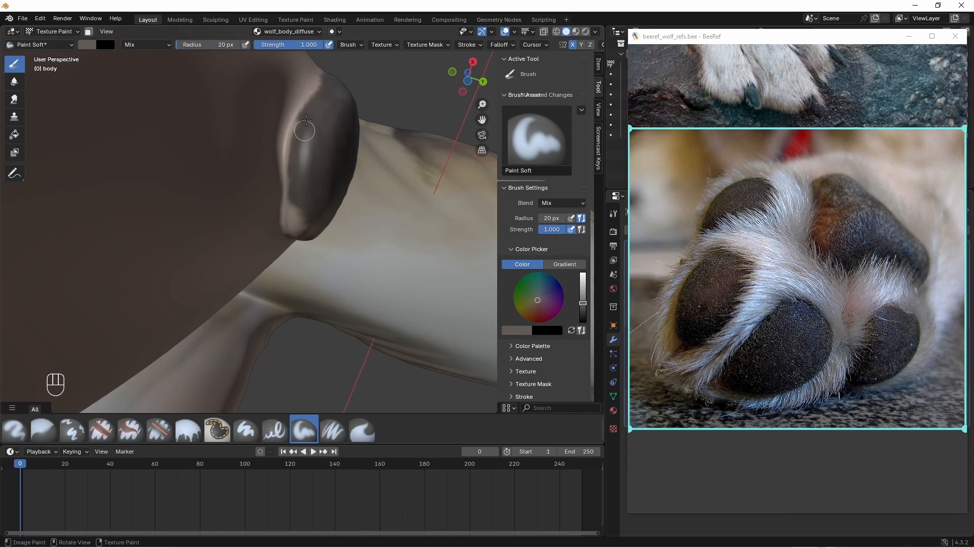
middle_drag(307, 130, 336, 134)
drag(410, 110, 396, 131)
middle_drag(431, 89, 445, 178)
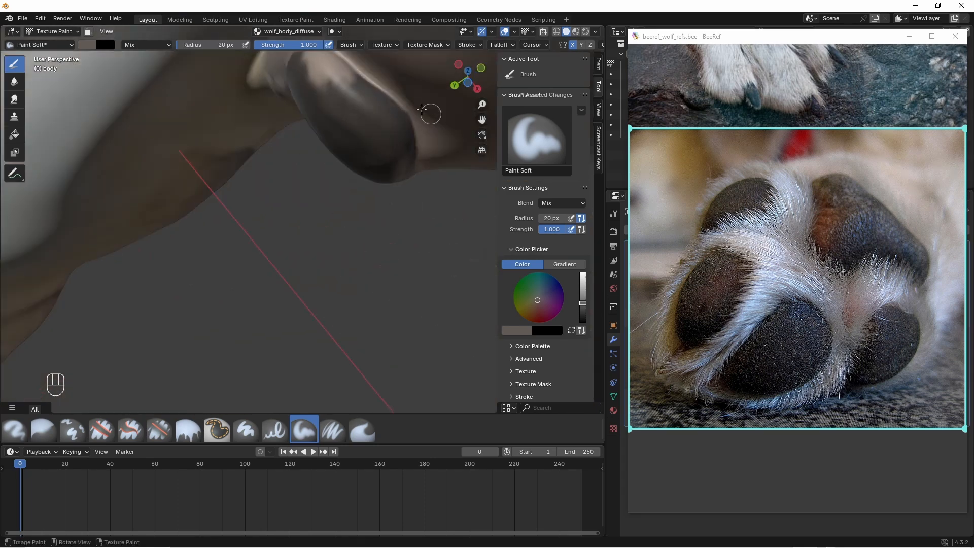
drag(445, 178, 436, 175)
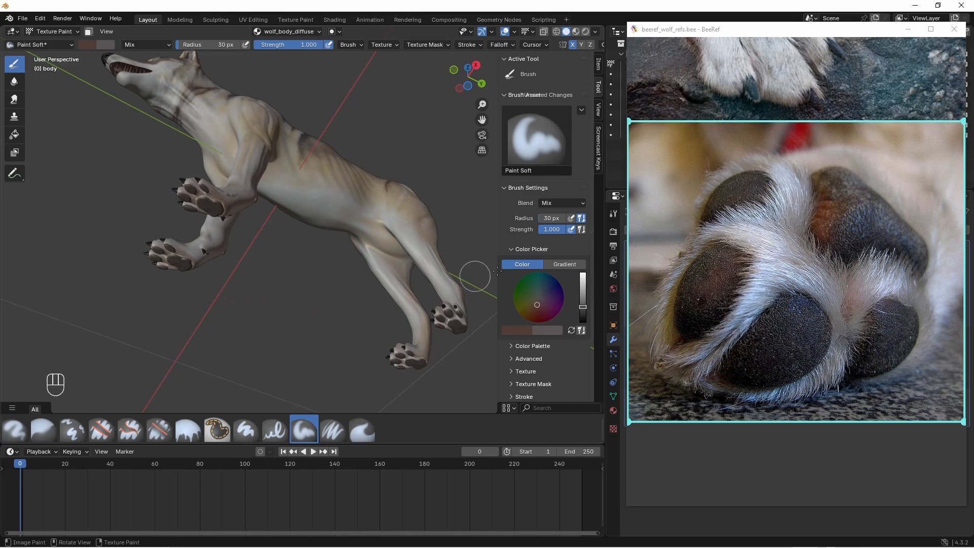
- Minimize BeeRef, create a brush texture from the image skin(sw_pores_04)lighter.jpg and name it paw pads alpha
click(906, 31)
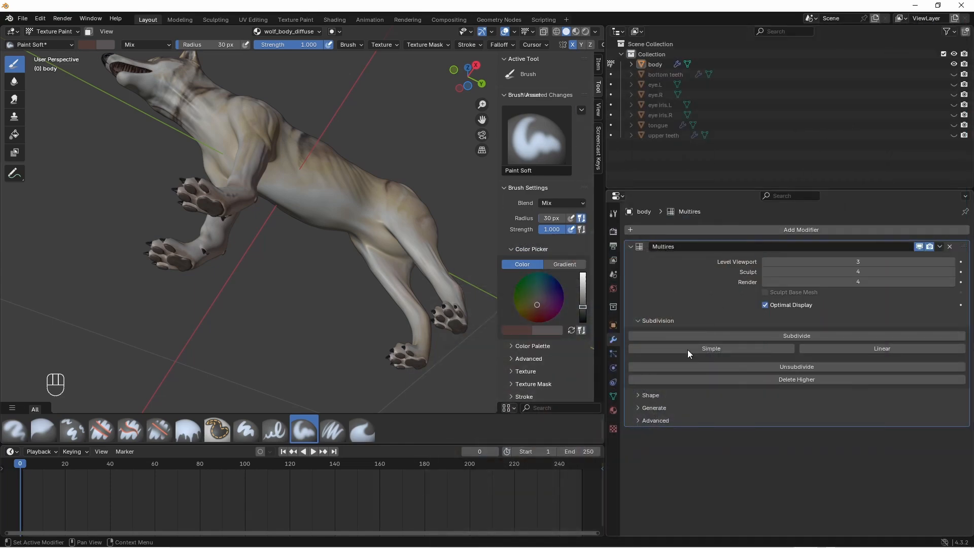
click(613, 430)
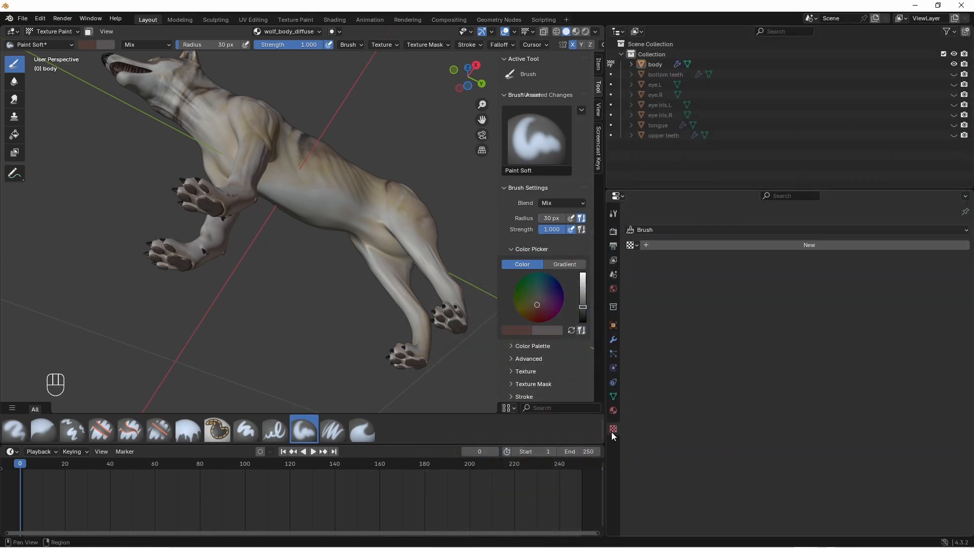
click(730, 245)
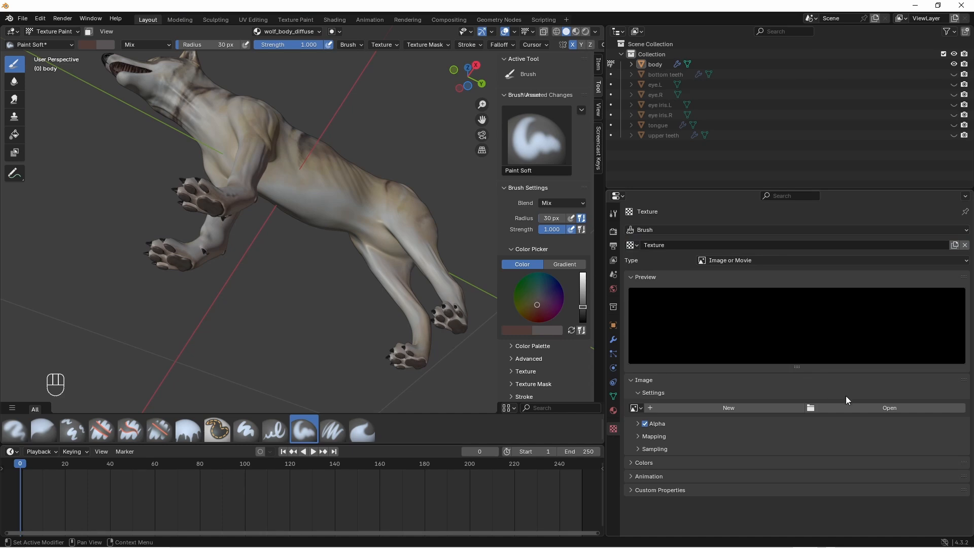
click(885, 409)
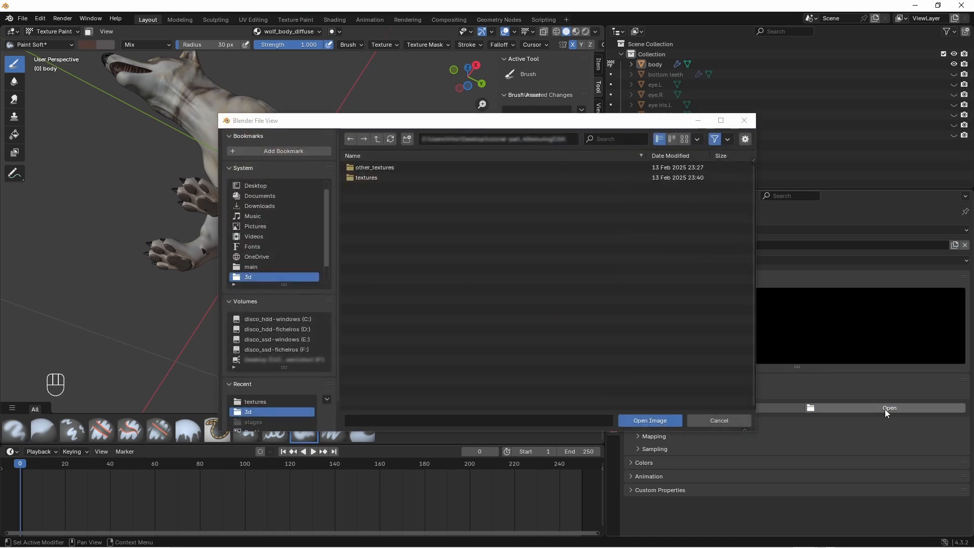
double_click(402, 178)
click(443, 167)
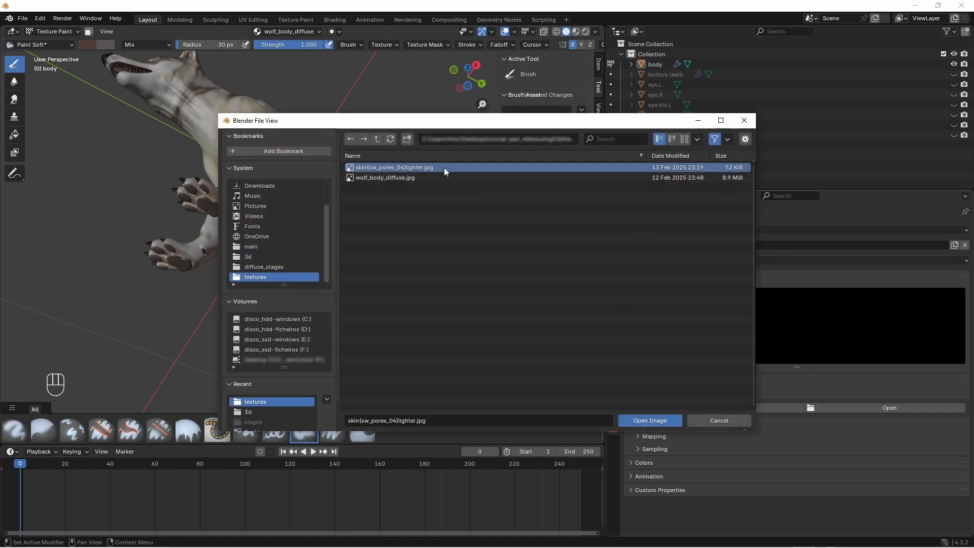
click(650, 421)
click(673, 245)
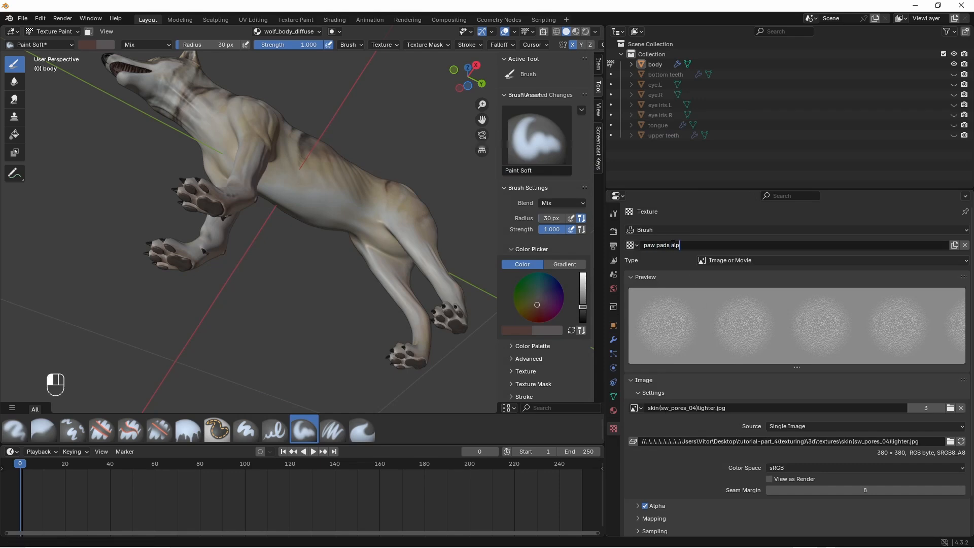
click(697, 257)
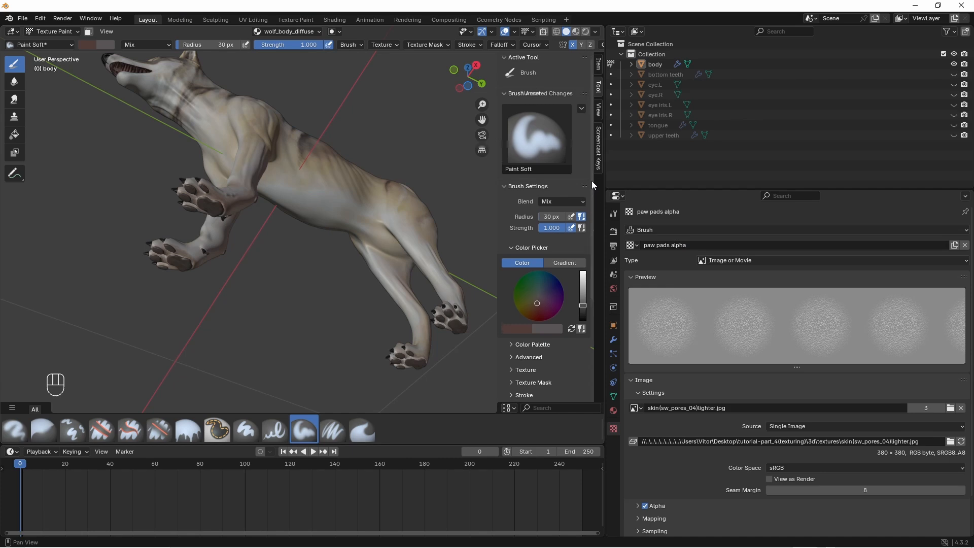
- Set the brush's stroke method to Anchored and keep the paw pads alpha texture mapping on View Plane
drag(592, 180, 591, 274)
click(509, 273)
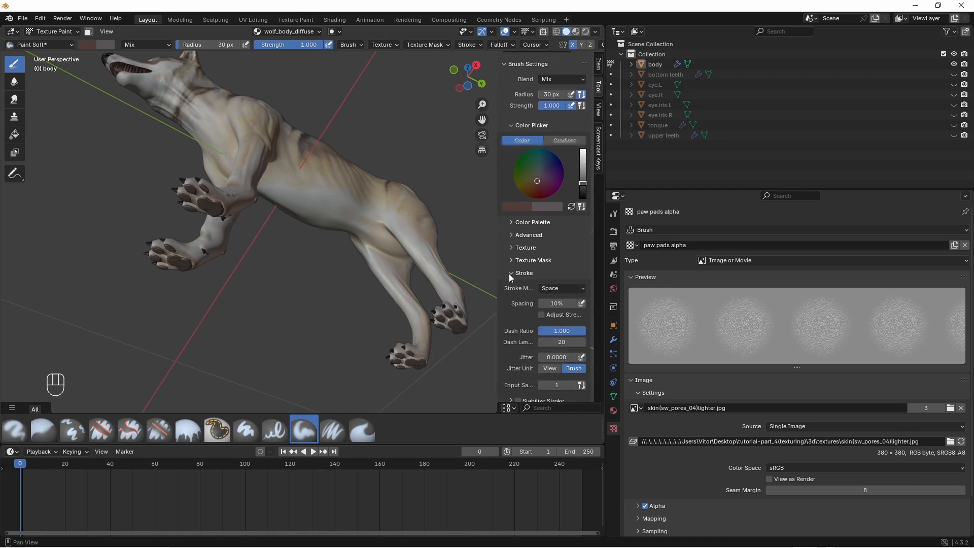
click(581, 288)
click(560, 345)
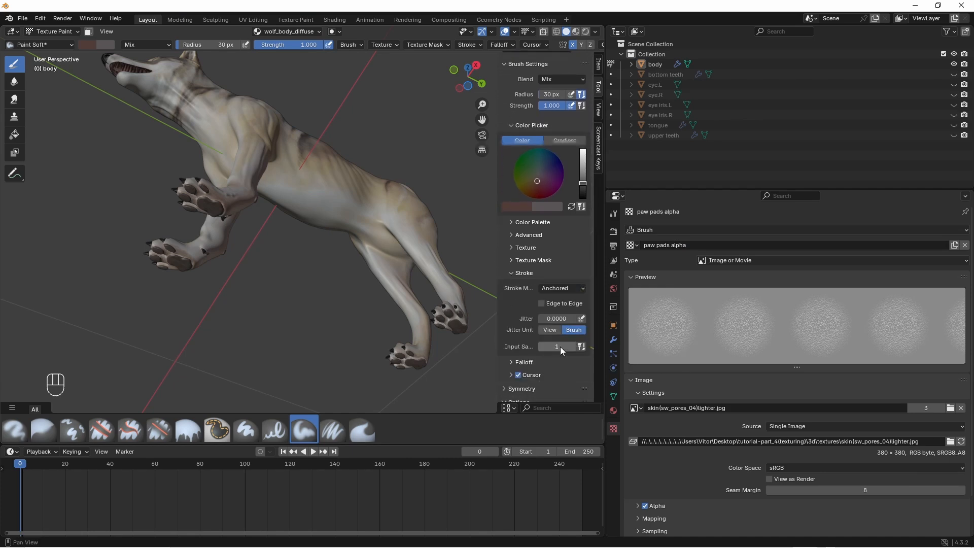
click(511, 274)
click(512, 246)
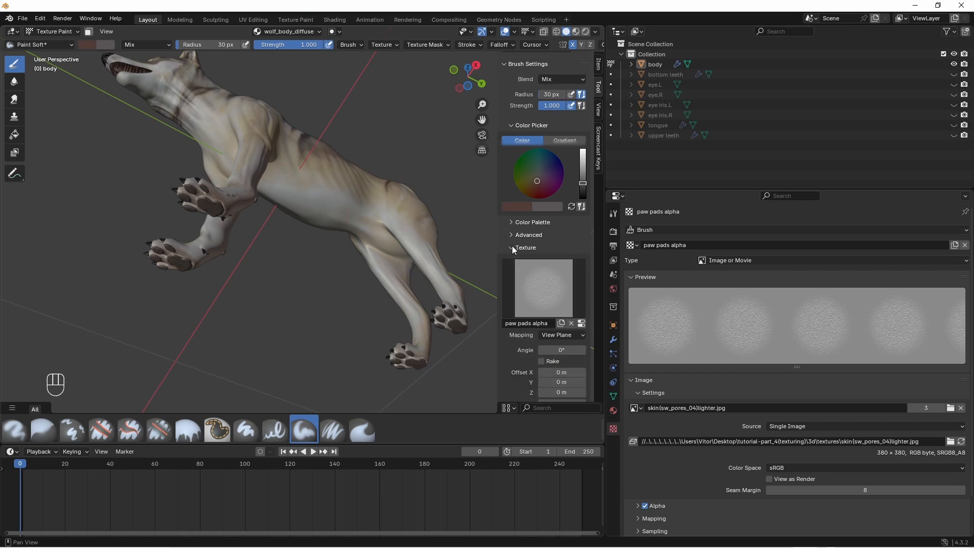
click(584, 336)
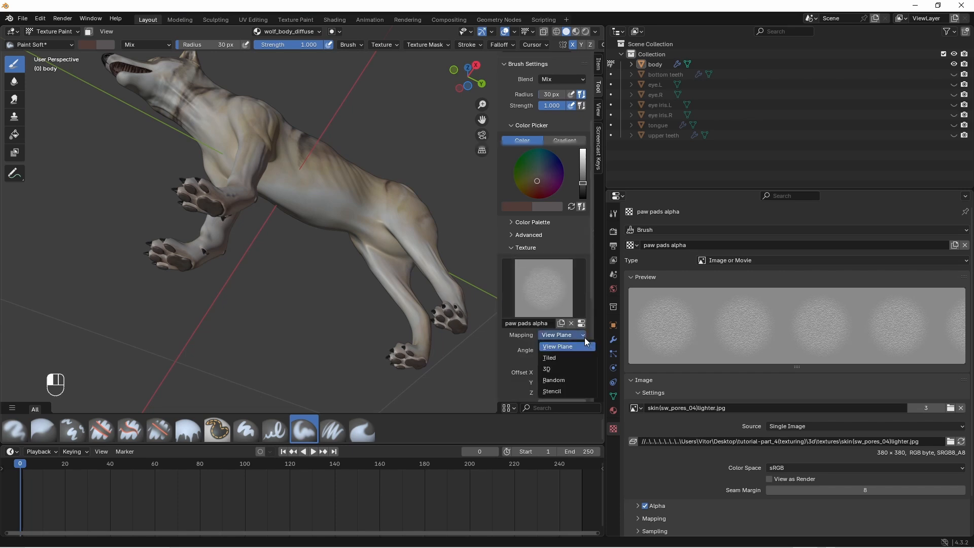
click(513, 247)
scroll(583, 234, up, 5)
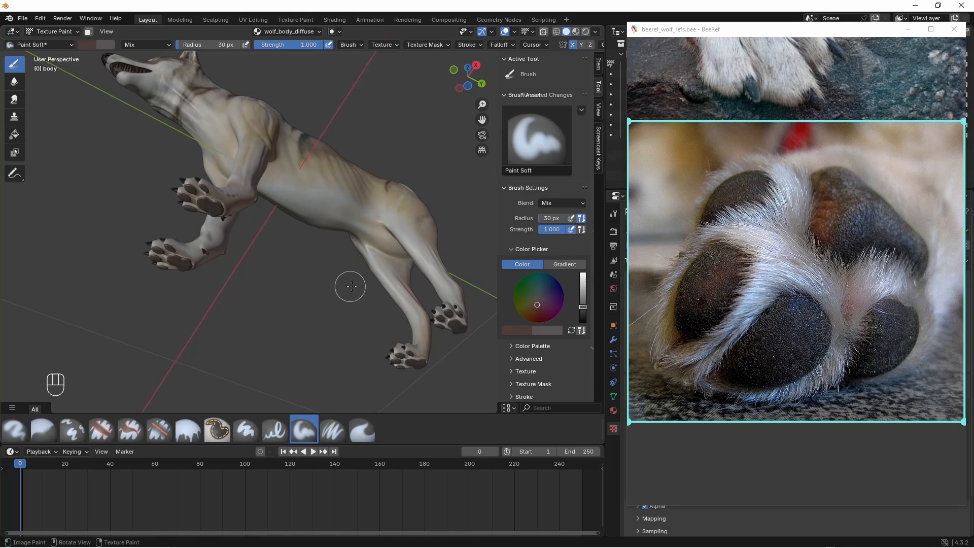
- Swap the brush colors, brighten the active color to a light grey and set the brush strength to 0.7
click(571, 330)
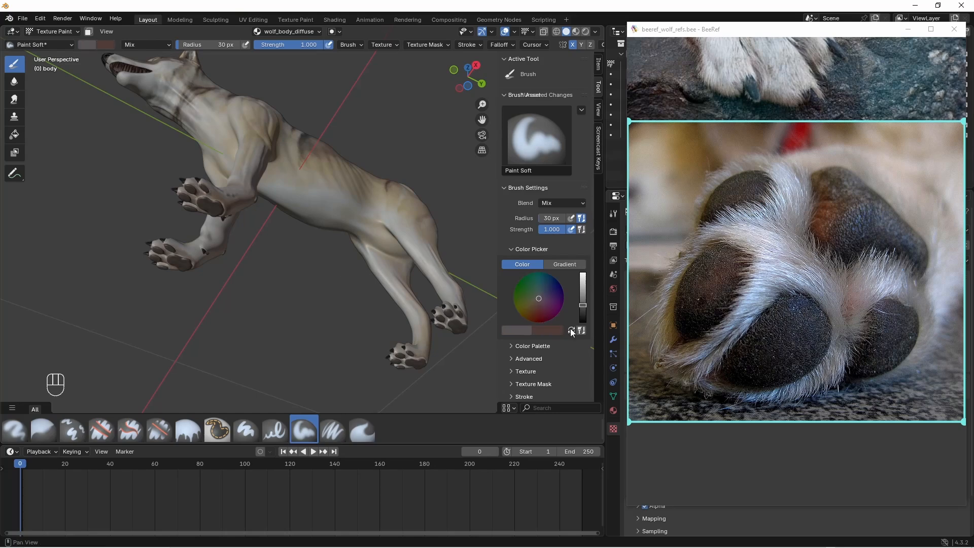
drag(583, 306, 583, 294)
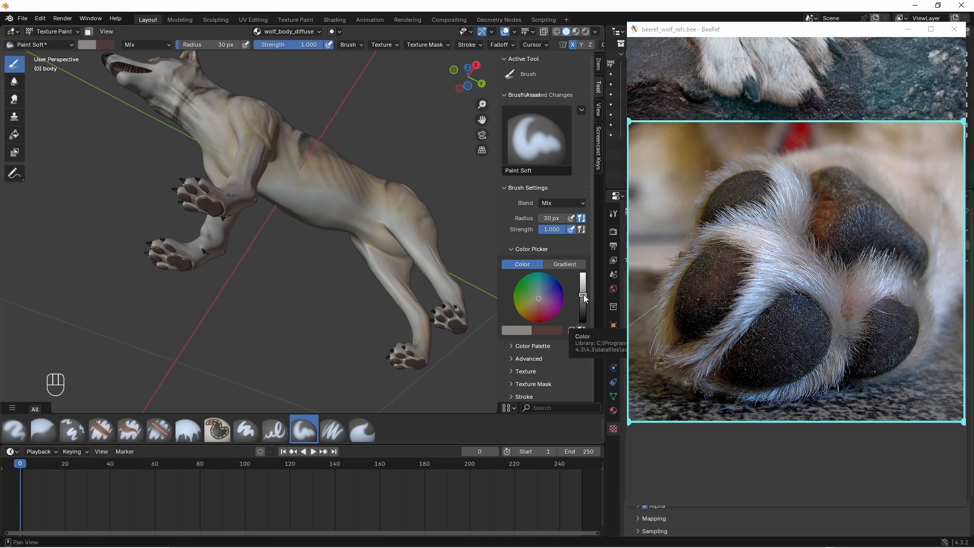
click(308, 47)
text(.7)
key(Return)
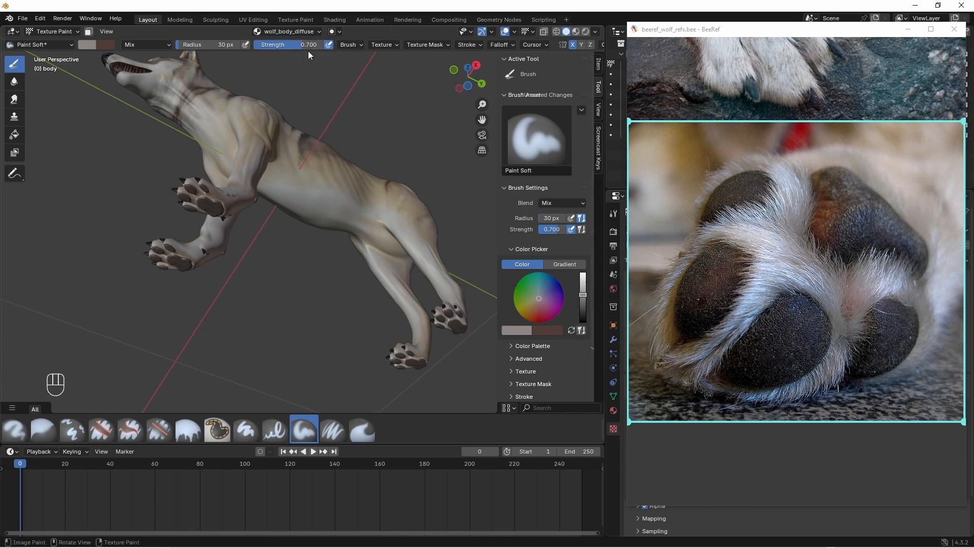
- Stamp the light grey pore texture over the central area of the large paw pad
scroll(211, 207, up, 8)
shift+middle_drag(211, 207, 301, 241)
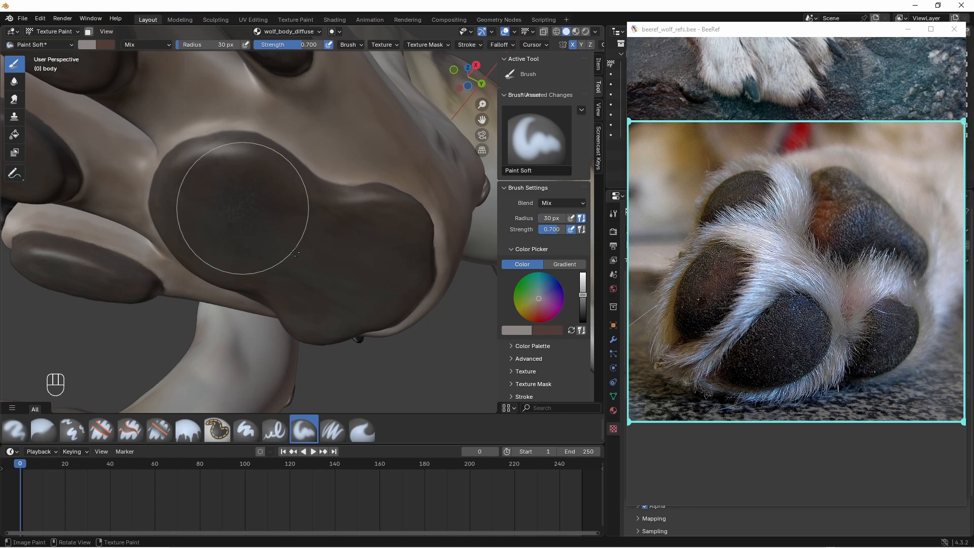
key(Escape)
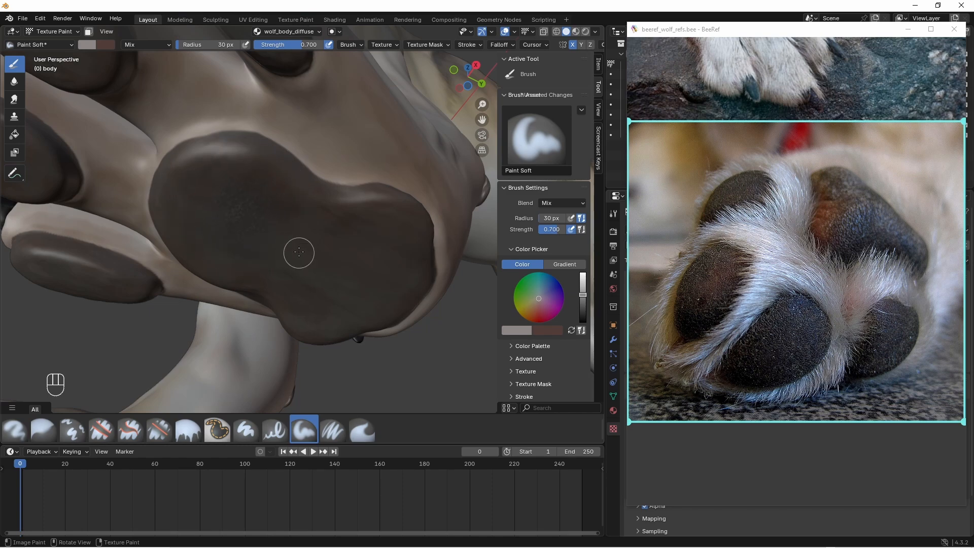
mouse_move(292, 248)
ctrl+middle_down()
mouse_move(305, 229)
mouse_move(298, 257)
ctrl+middle_up()
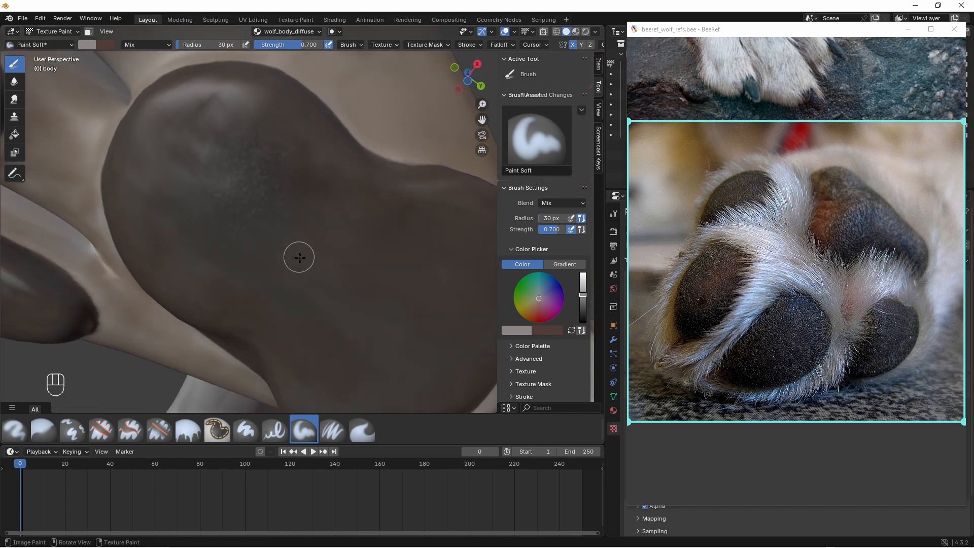
drag(322, 194, 378, 236)
middle_drag(331, 129, 313, 170)
drag(287, 148, 336, 181)
- Lower the brush strength to 0.6 and stamp more pore texture across the rest of the large paw pad
drag(310, 45, 302, 45)
middle_drag(350, 160, 333, 165)
drag(335, 161, 422, 191)
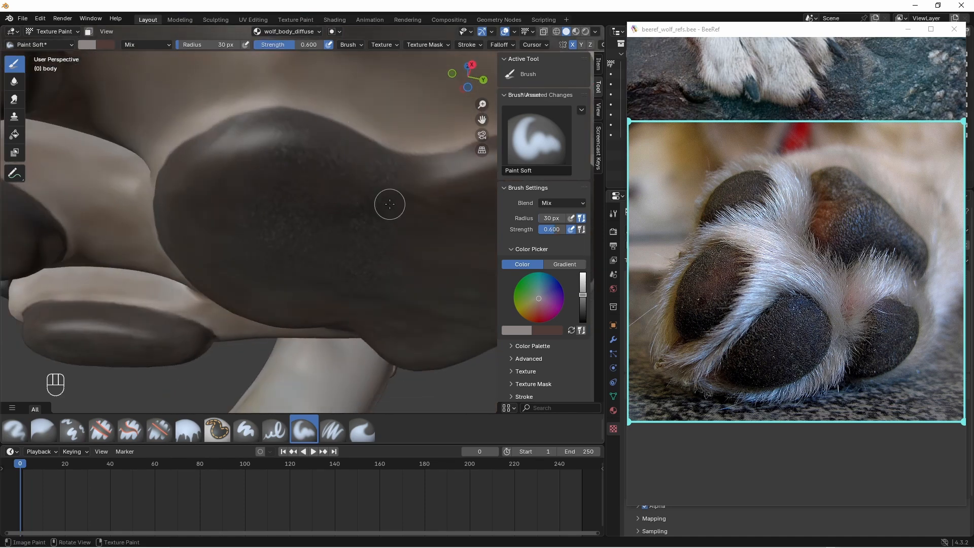
middle_drag(381, 201, 405, 192)
drag(338, 140, 371, 169)
middle_drag(372, 168, 318, 171)
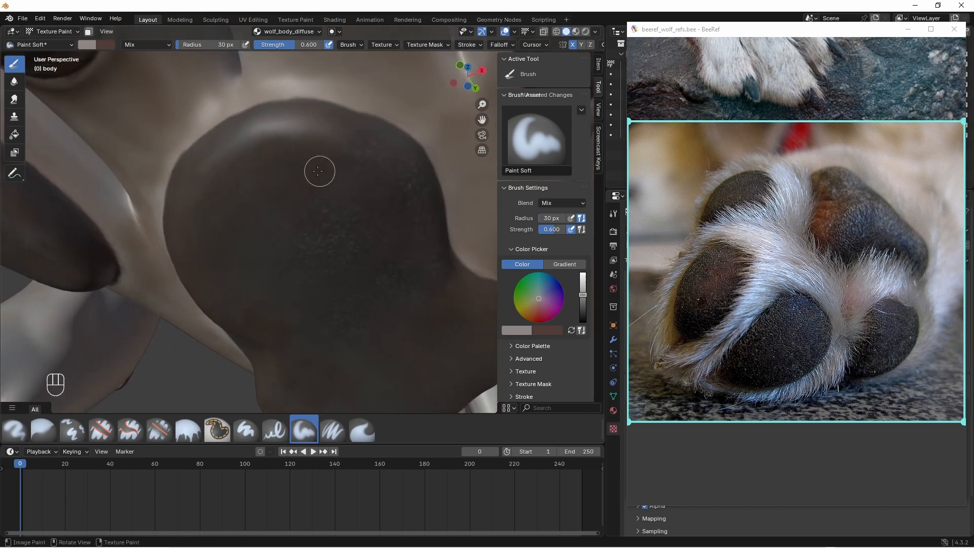
drag(319, 170, 365, 218)
middle_drag(365, 217, 340, 168)
drag(308, 136, 350, 163)
middle_drag(350, 163, 377, 153)
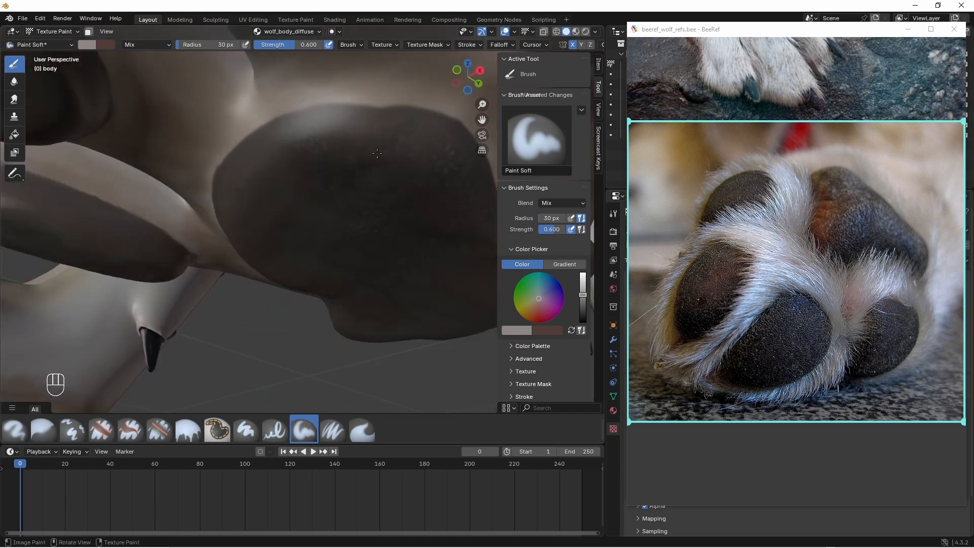
mouse_move(394, 209)
middle_down()
mouse_move(355, 178)
mouse_move(304, 182)
middle_up()
drag(274, 174, 315, 212)
- Stamp the light grey pore texture over the elongated toe pad of the paw
mouse_move(324, 218)
ctrl+middle_down()
mouse_move(385, 294)
mouse_move(355, 218)
ctrl+middle_up()
shift+middle_drag(356, 218, 345, 247)
scroll(325, 213, up, 5)
drag(295, 280, 295, 279)
middle_drag(295, 279, 288, 242)
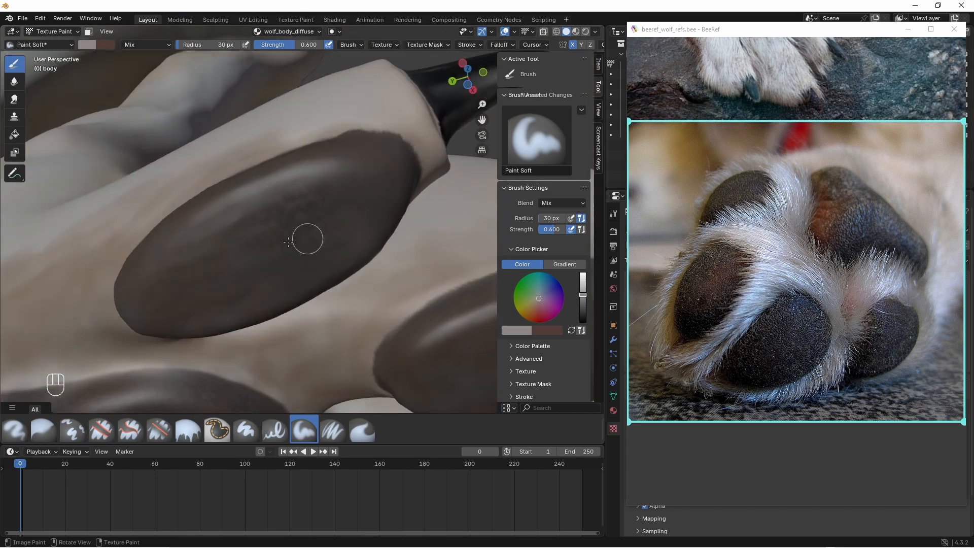
drag(245, 297, 245, 297)
middle_drag(245, 297, 297, 189)
drag(303, 288, 302, 288)
middle_drag(299, 233, 220, 191)
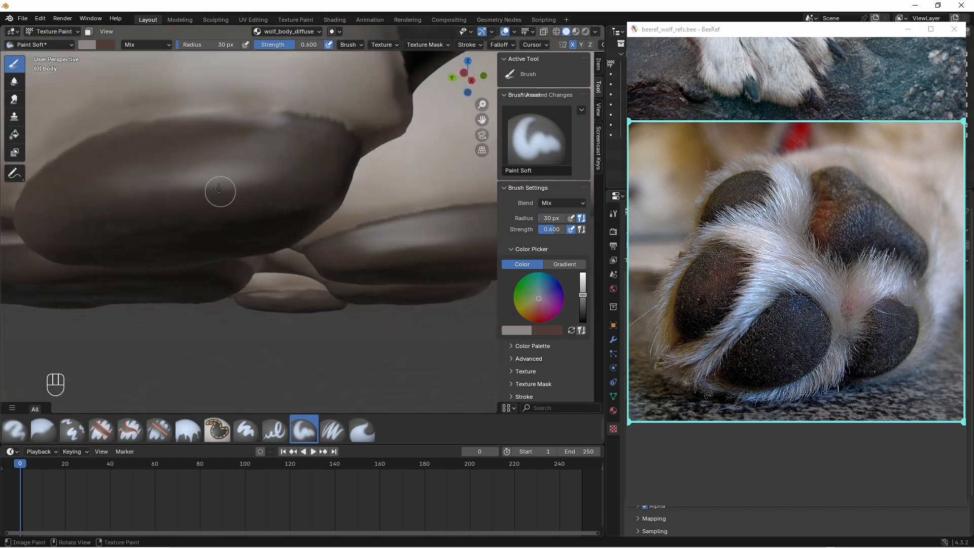
- Stamp pore texture over the remaining toe pads and the small rounded pad on the back of the leg
drag(217, 174, 219, 261)
middle_drag(218, 261, 301, 140)
drag(301, 140, 331, 209)
mouse_move(331, 209)
middle_down()
mouse_move(286, 180)
mouse_move(269, 207)
middle_up()
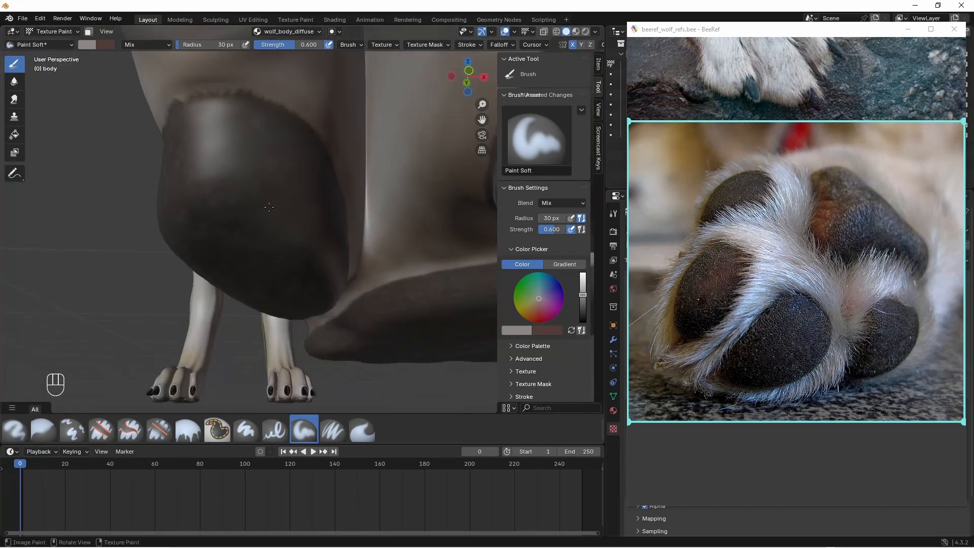
drag(272, 208, 273, 210)
mouse_move(273, 210)
middle_down()
mouse_move(223, 195)
mouse_move(243, 228)
middle_up()
drag(249, 235, 295, 297)
middle_drag(295, 296, 243, 218)
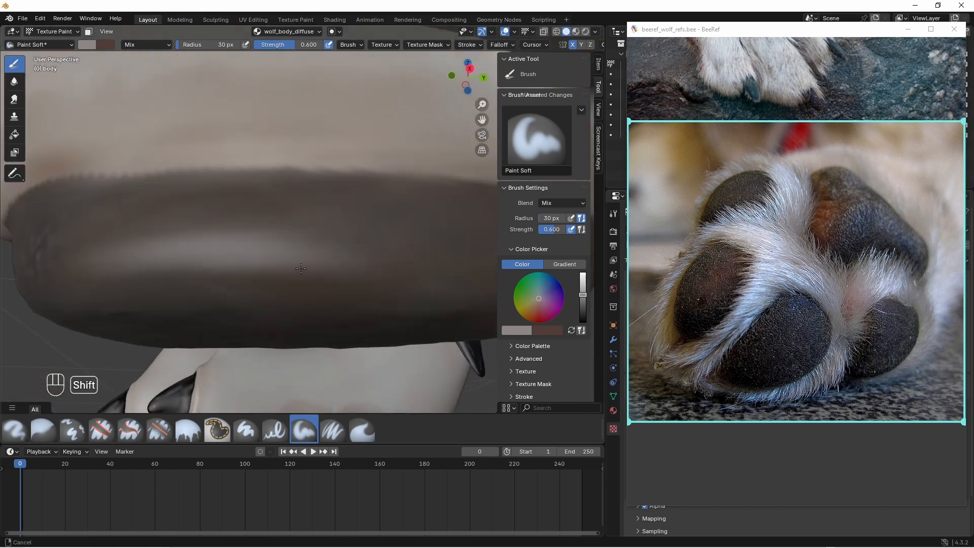
shift+middle_drag(243, 218, 268, 200)
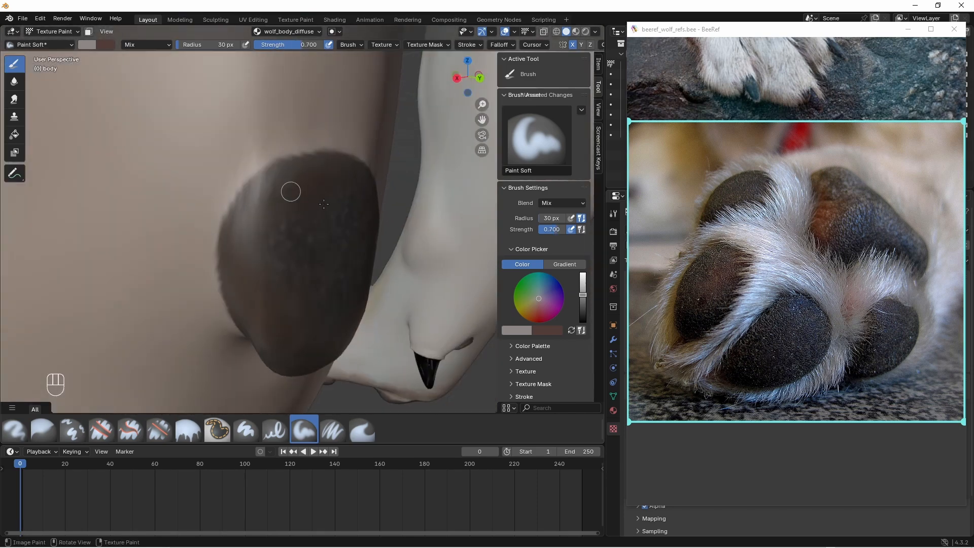
middle_drag(292, 189, 285, 227)
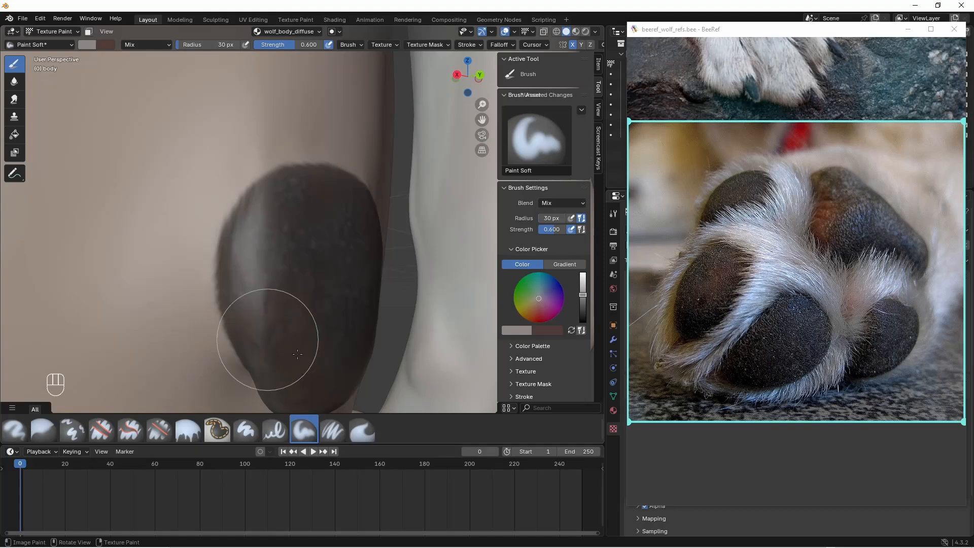
shift+middle_drag(297, 354, 309, 282)
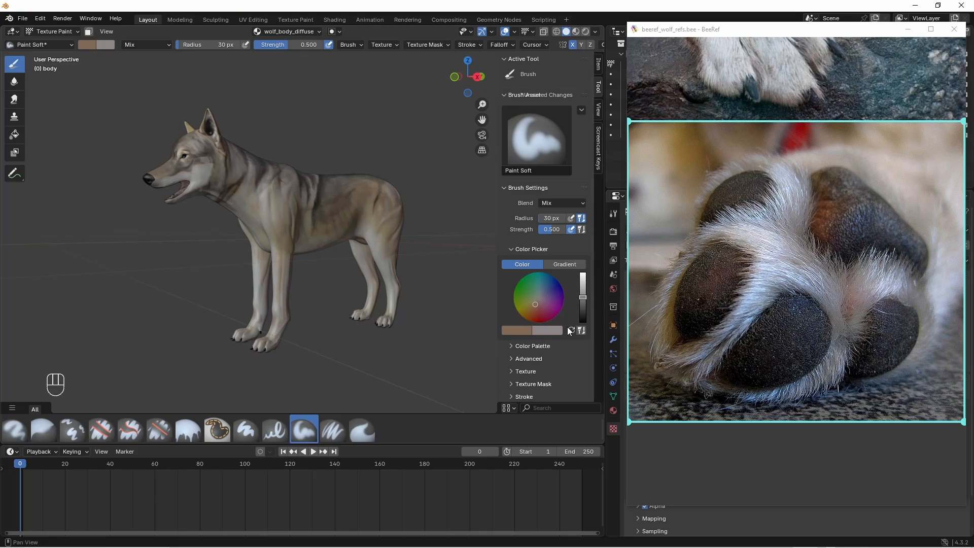
- Switch to BeeRef and bring the side-view wolf head photo into focus
click(806, 275)
scroll(807, 274, down, 11)
middle_drag(898, 51, 829, 203)
double_click(829, 202)
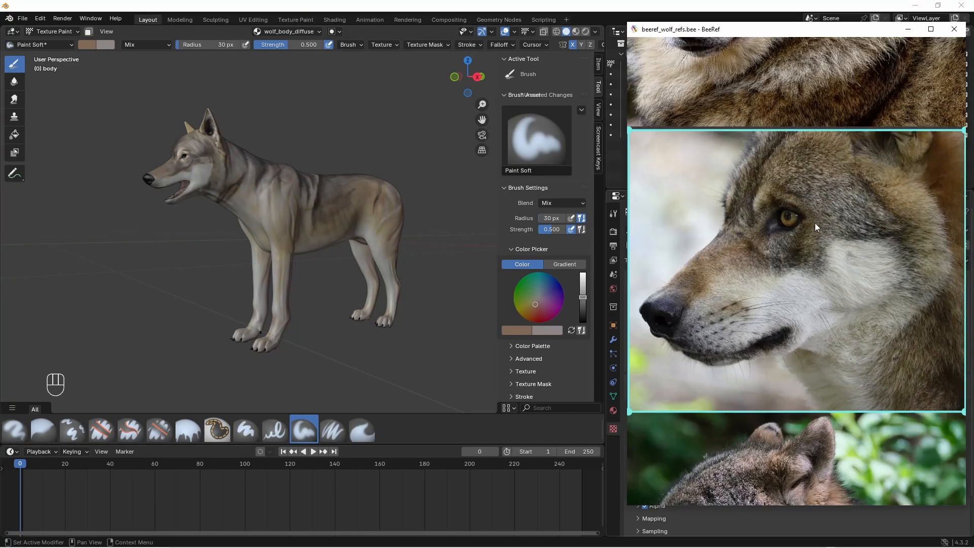
- Replace the brush's Anchored stroke method and remove the paw pads alpha texture from the brush
drag(593, 161, 594, 231)
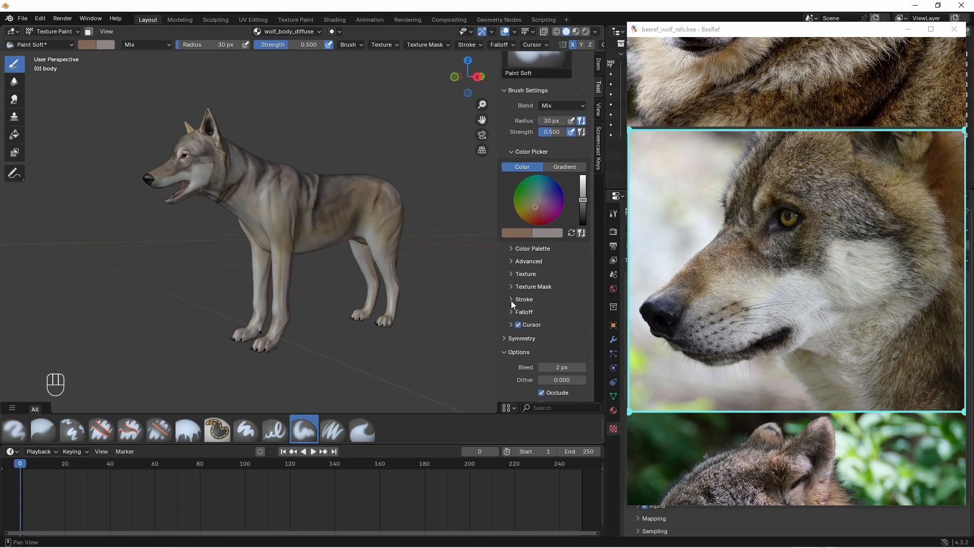
click(511, 301)
click(576, 315)
click(553, 339)
click(512, 301)
scroll(576, 299, down, 2)
click(523, 236)
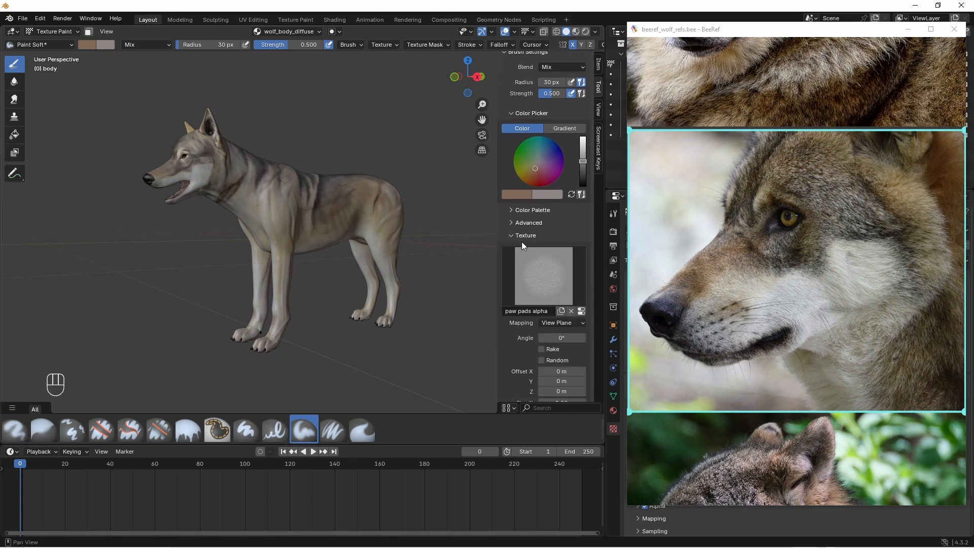
click(571, 311)
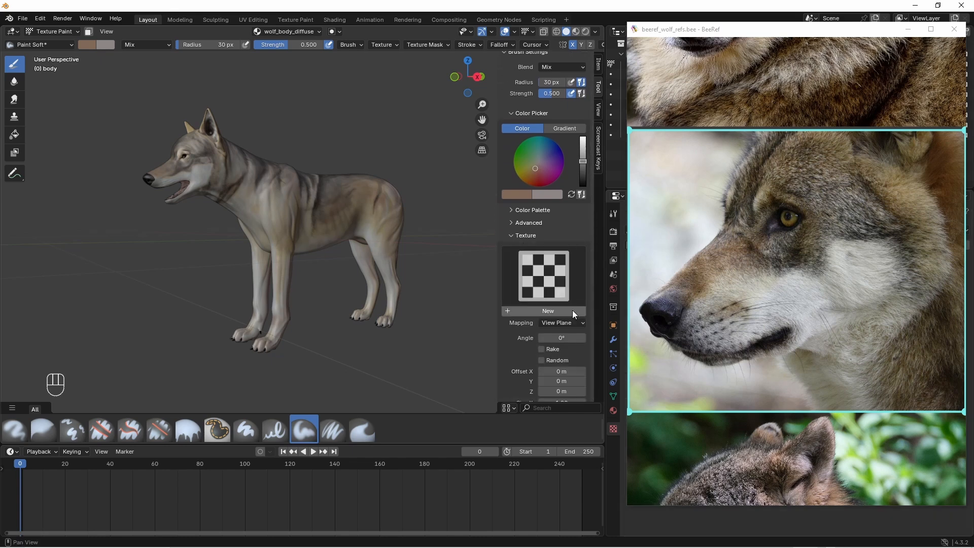
click(510, 235)
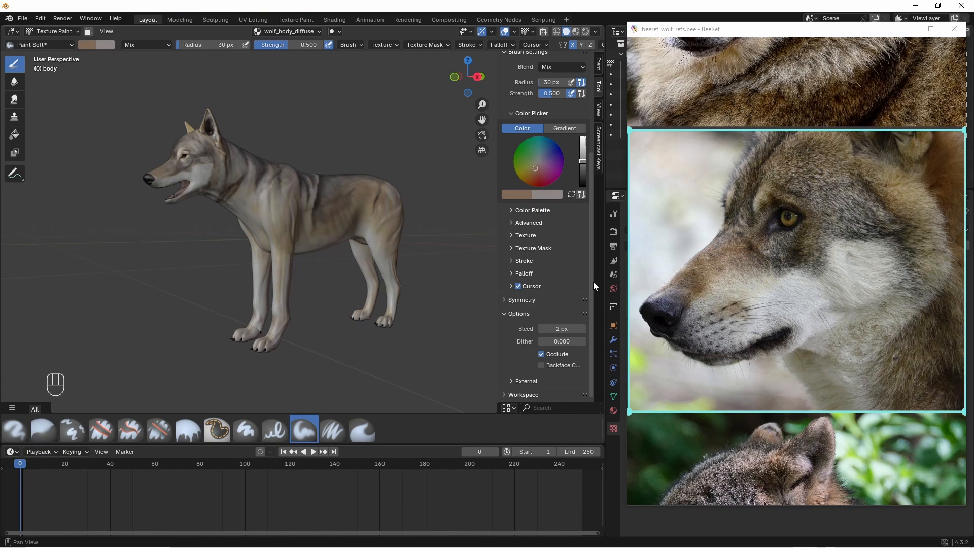
- Set the brush color to black and the brush strength to 0.5 for painting around the wolf's nose
scroll(593, 282, up, 6)
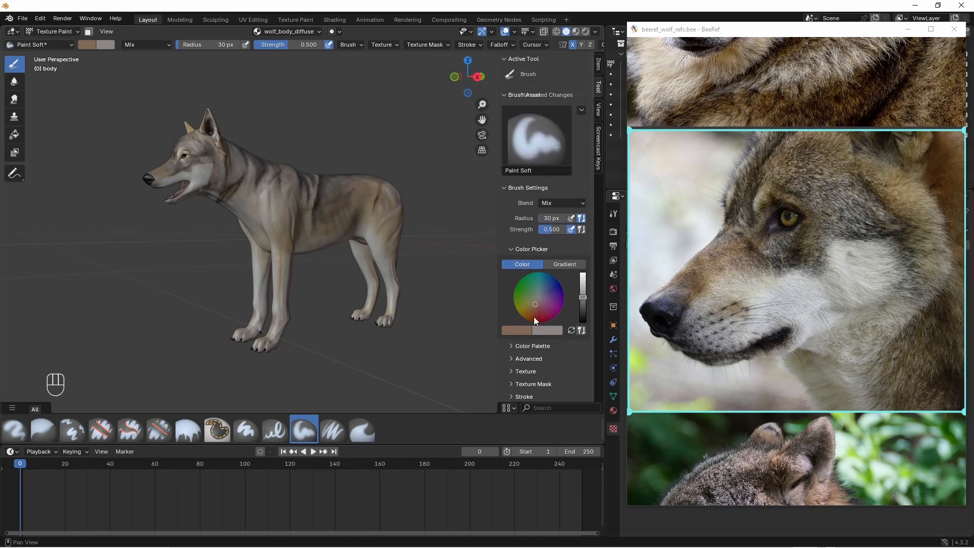
click(517, 330)
drag(594, 215, 595, 256)
scroll(325, 200, up, 4)
mouse_move(284, 197)
middle_down()
mouse_move(325, 201)
mouse_move(319, 172)
middle_up()
key(Tab)
click(319, 198)
key(KP_Decimal)
key(Tab)
middle_drag(349, 269, 322, 223)
double_click(313, 45)
text(0.5)
key(Return)
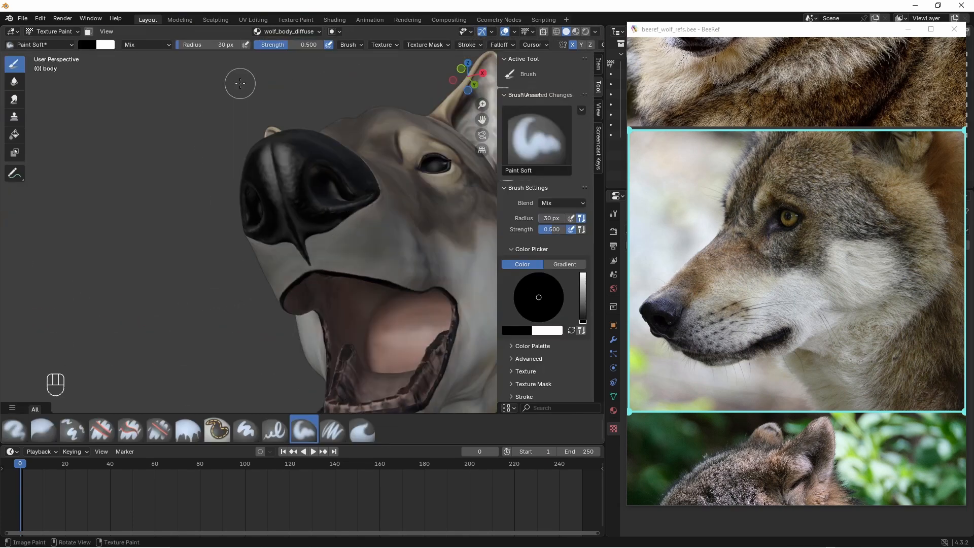
- Lower the brush strength to 0.3 and the radius to 20 px for soft black shading beneath the nose
drag(319, 240, 332, 251)
double_click(305, 46)
text(0.3)
key(Return)
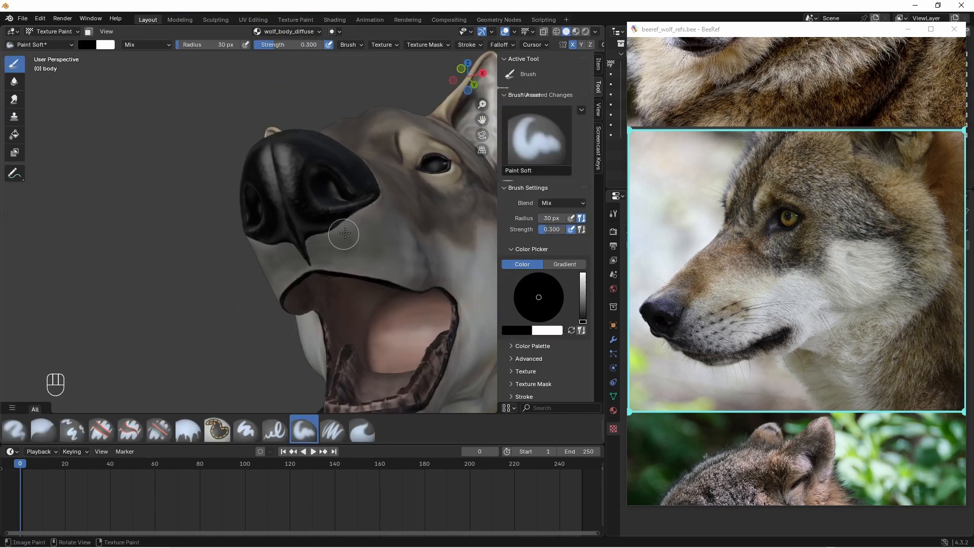
middle_drag(345, 255, 339, 240)
double_click(209, 45)
text(20)
key(Return)
middle_drag(387, 274, 397, 299)
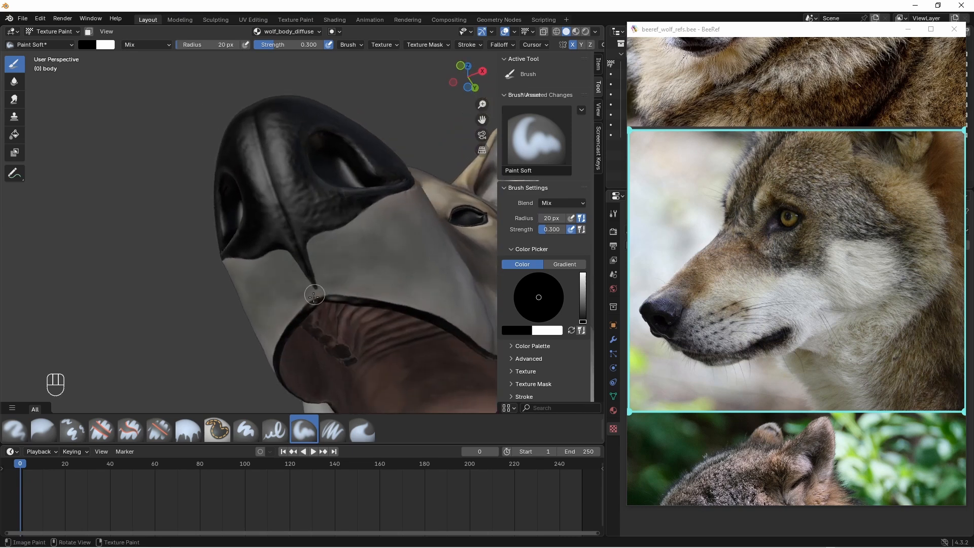
- Darken the lower side edge of the nose with a 15 px brush, raising the strength to 1.0
middle_drag(381, 204, 359, 202)
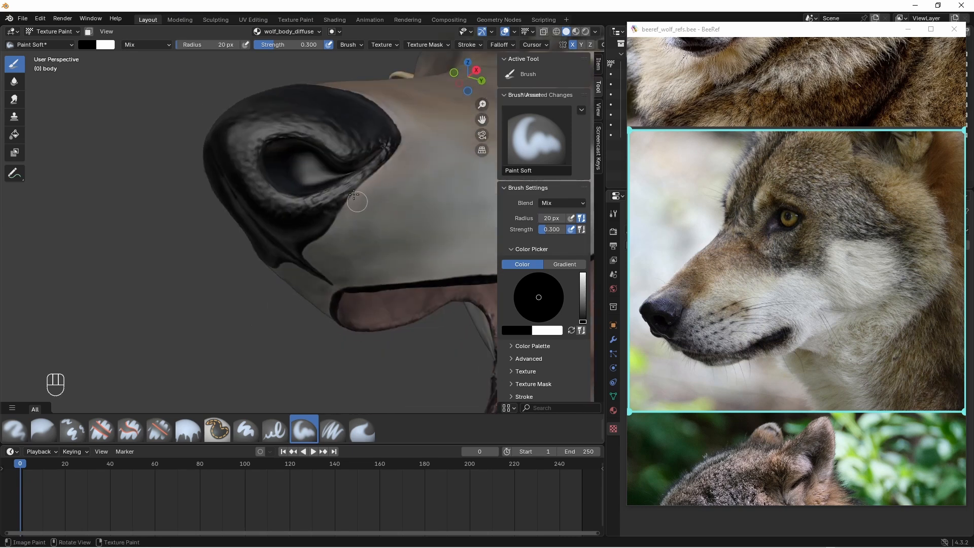
double_click(209, 45)
text(15)
key(Return)
mouse_move(350, 208)
mouse_down()
mouse_move(400, 147)
mouse_move(339, 222)
mouse_move(393, 160)
mouse_up()
key(shift+f)
click(353, 231)
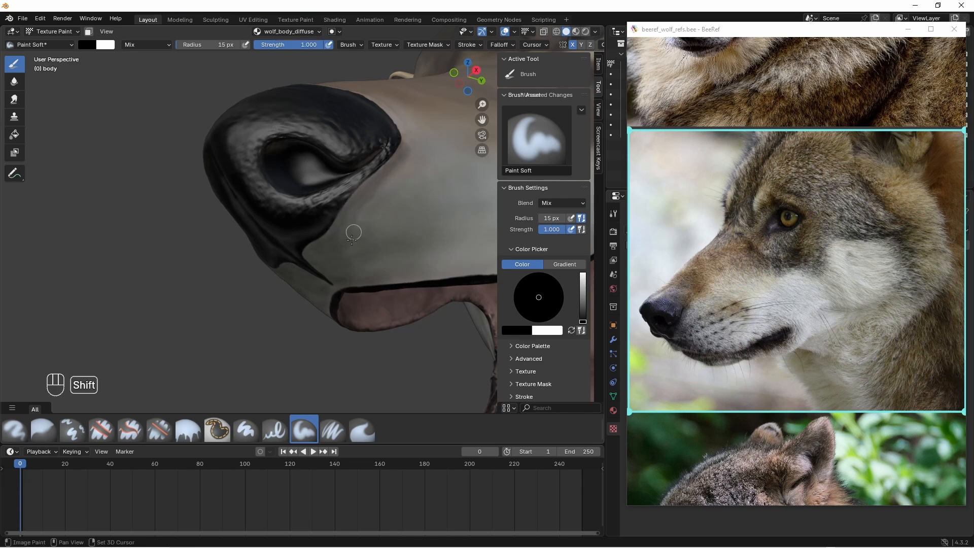
middle_drag(347, 245, 368, 225)
drag(302, 242, 306, 255)
key(shift)
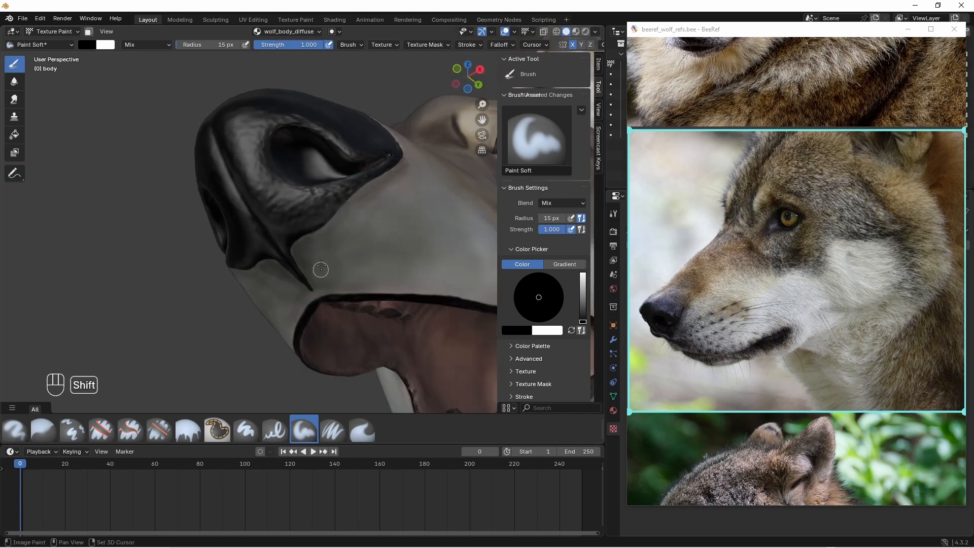
mouse_move(340, 249)
middle_down()
mouse_move(348, 238)
mouse_move(329, 247)
middle_up()
drag(307, 241, 375, 188)
key(ctrl+z)
key(shift+f)
click(296, 252)
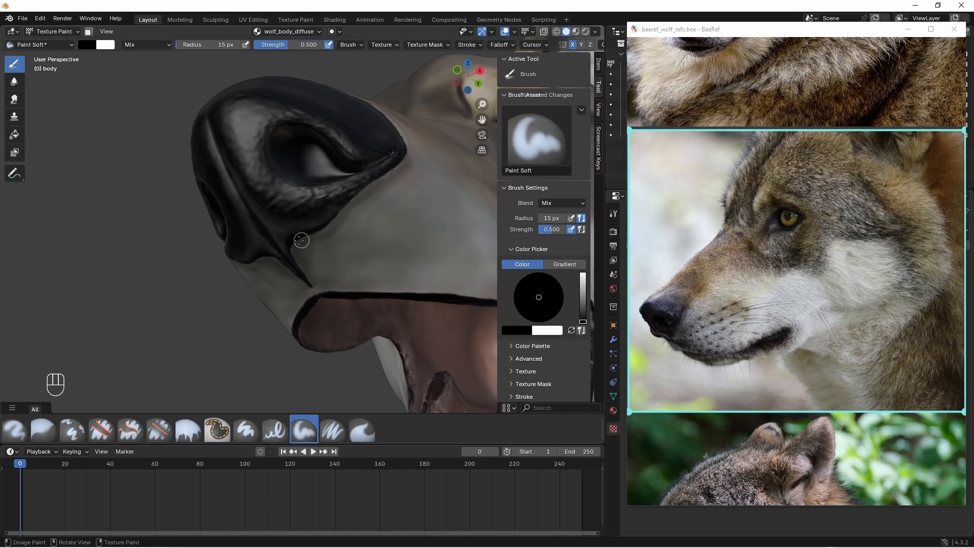
key(shift+f)
click(357, 269)
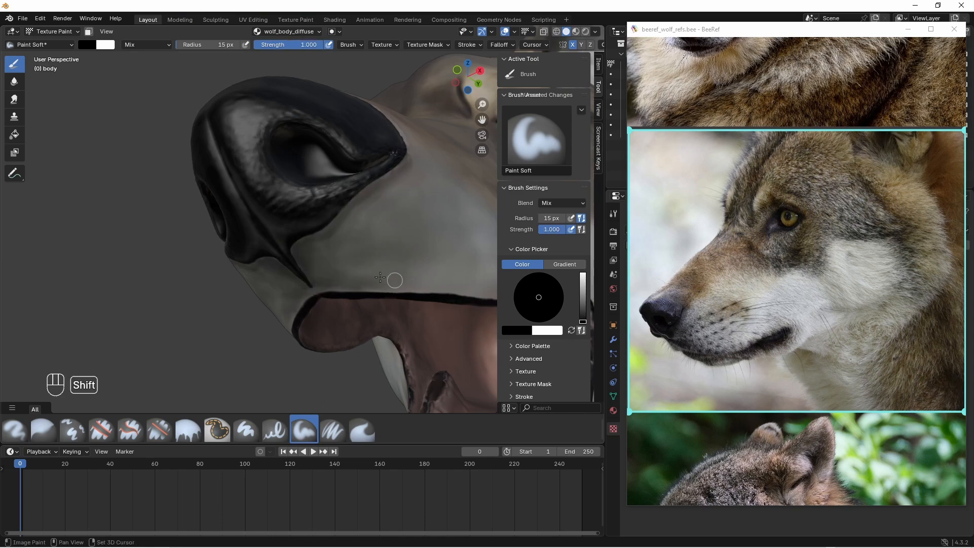
- Shade the fur along the nose's lower side edge with a 20 px brush at 0.3 strength
mouse_move(359, 224)
middle_down()
mouse_move(322, 218)
mouse_move(355, 197)
mouse_move(305, 243)
mouse_move(371, 190)
middle_up()
double_click(208, 44)
text(20)
key(Return)
drag(370, 190, 357, 205)
key(ctrl+z)
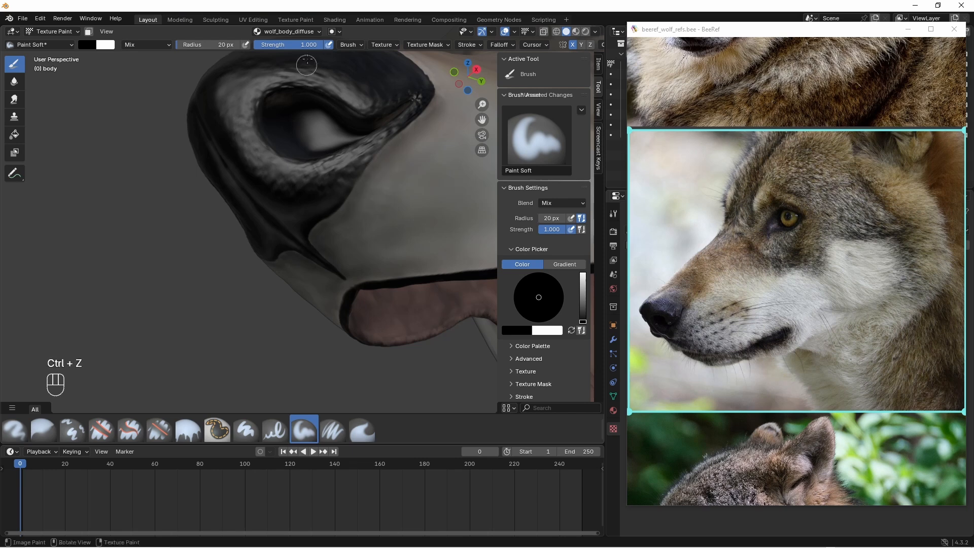
drag(306, 45, 258, 44)
drag(380, 171, 436, 110)
middle_drag(324, 230, 301, 238)
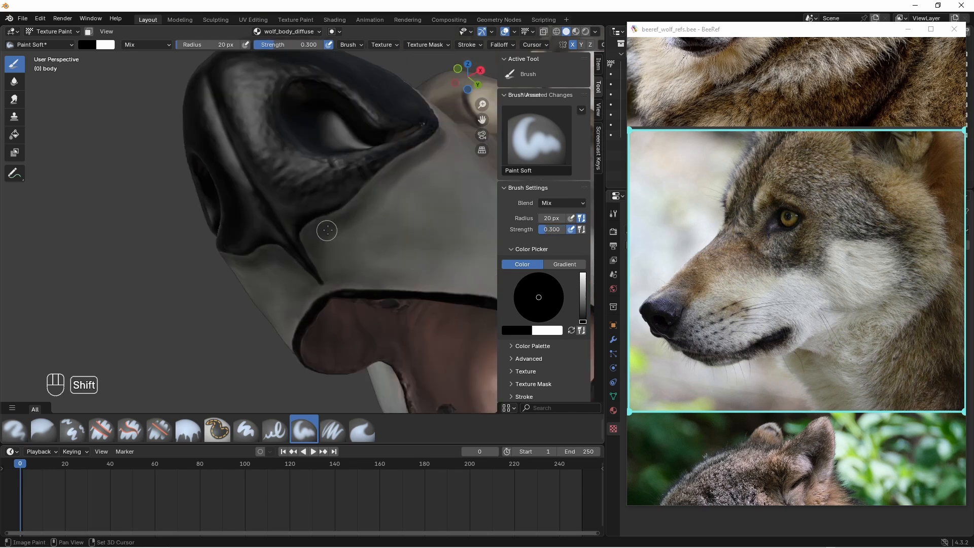
- Set the brush strength to 0.5 and the radius to 10 px for refining the edge behind the nostril
drag(263, 45, 276, 46)
double_click(208, 45)
text(10)
key(Return)
middle_drag(394, 129, 348, 178)
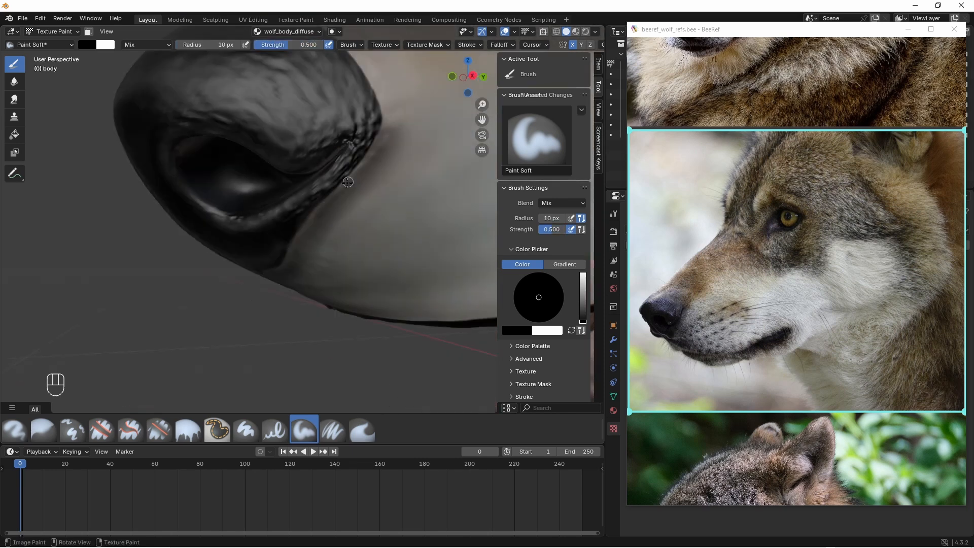
- Set the brush strength to 1.0 and the radius to 5 px, and sharpen the black nose outline beside the nostril
drag(289, 45, 325, 45)
double_click(224, 45)
text(5)
key(Return)
middle_drag(335, 183, 337, 174)
scroll(338, 171, up, 1)
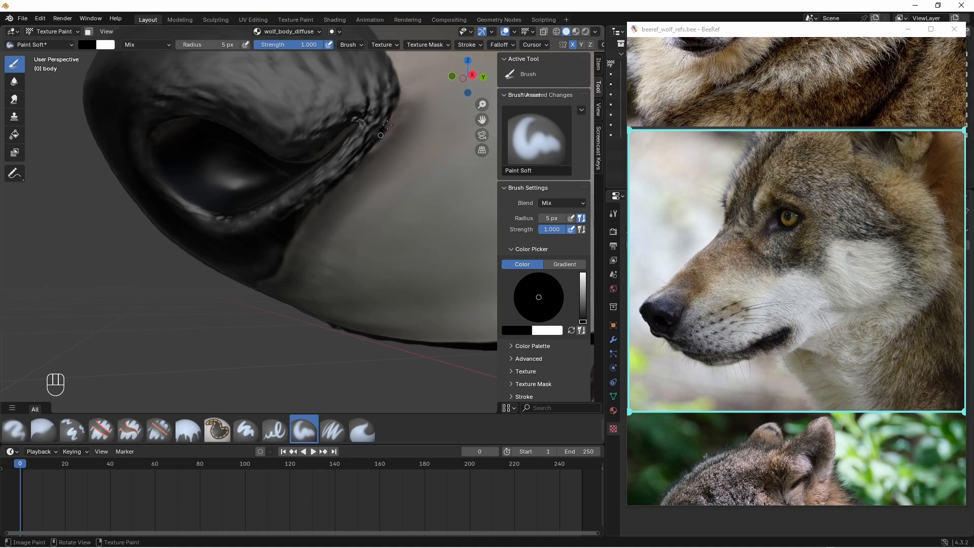
middle_drag(310, 216, 345, 184)
ctrl+middle_drag(345, 185, 338, 162)
shift+middle_drag(308, 212, 277, 247)
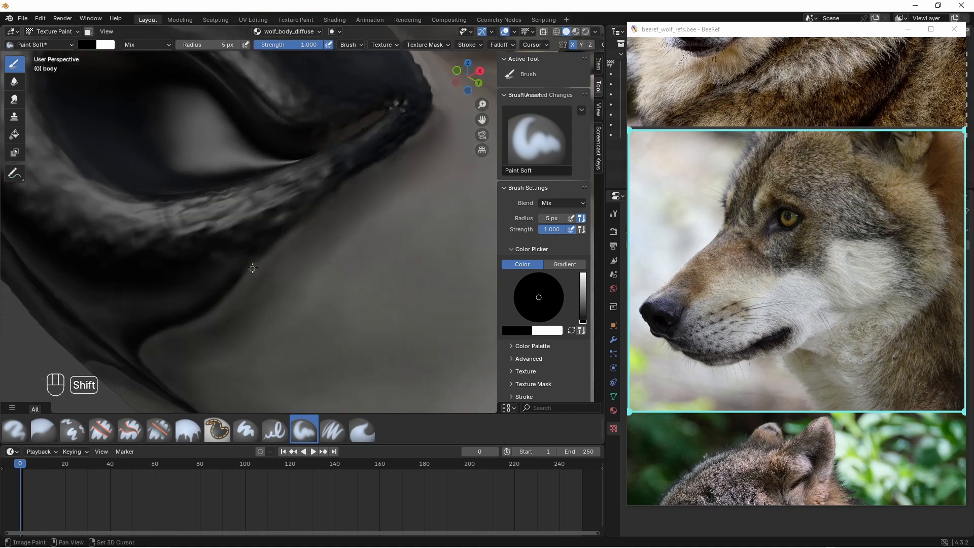
middle_drag(334, 203, 299, 240)
ctrl+middle_drag(341, 150, 343, 178)
middle_drag(310, 223, 325, 203)
- Set the brush strength to 0.3 and the radius to 40 px, and softly darken the muzzle between nose and mouth
double_click(296, 45)
text(.3)
double_click(219, 44)
text(40)
key(Return)
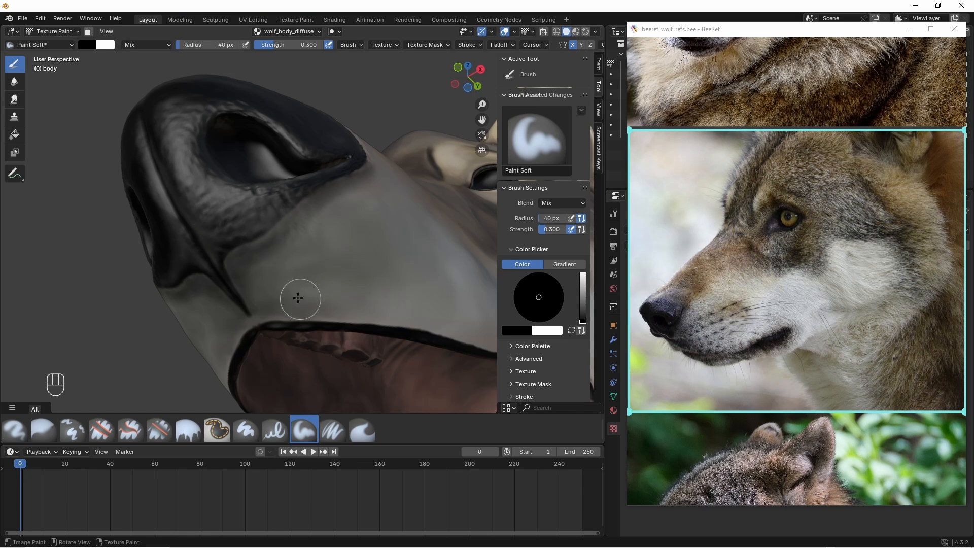
middle_drag(297, 298, 316, 299)
drag(247, 287, 285, 299)
- Reduce the brush radius to 30 px and shade the muzzle along the upper lip
double_click(218, 44)
text(30)
key(Return)
drag(215, 319, 237, 305)
drag(307, 308, 348, 317)
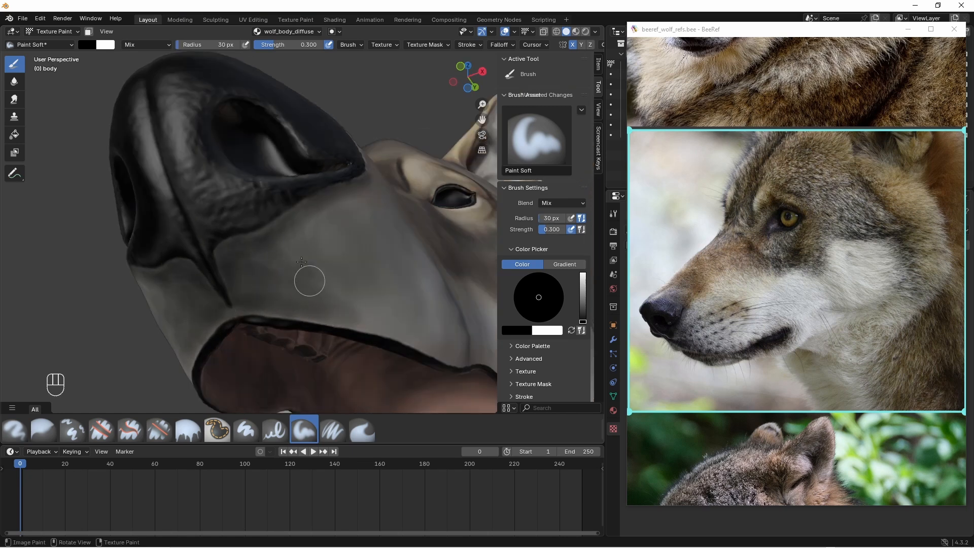
- Set the brush radius to 20 px and the strength to 1.0 for defining the crease below the nose
key(f)
click(243, 285)
middle_drag(205, 144, 232, 136)
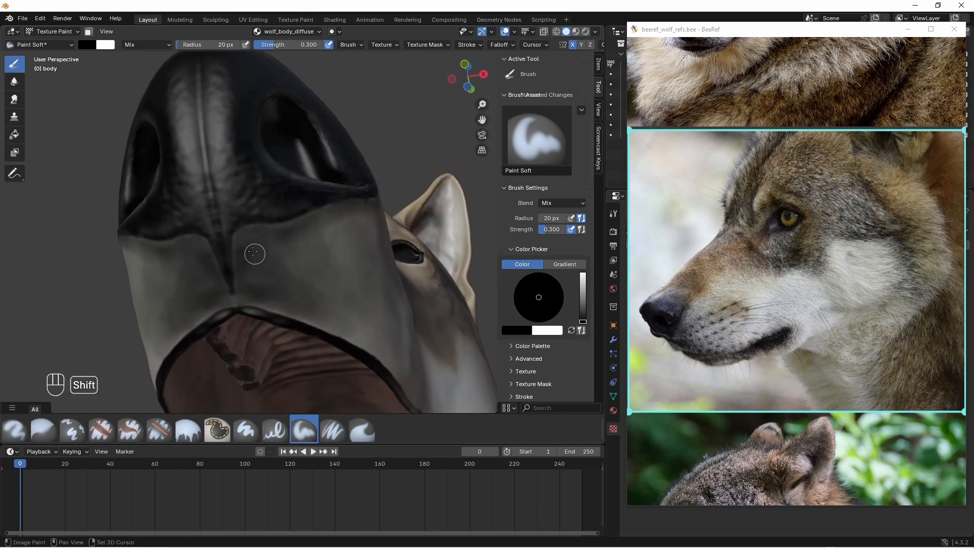
key(shift+f)
click(276, 268)
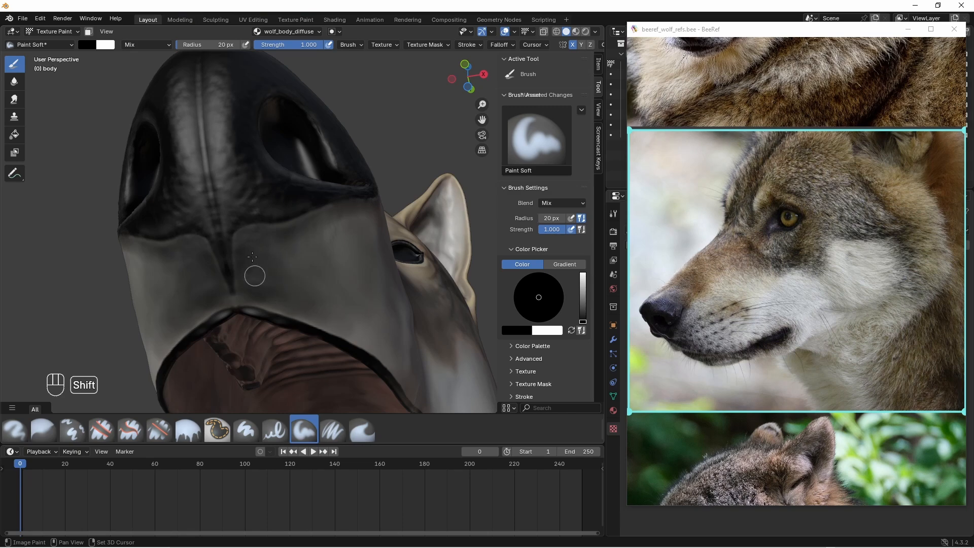
- Set the brush strength to 0.3 and the radius to 10 px for finer shading beneath the nose
middle_drag(262, 275, 246, 269)
scroll(246, 270, up, 1)
double_click(296, 45)
text(.3)
key(Return)
double_click(218, 45)
text(10)
key(Return)
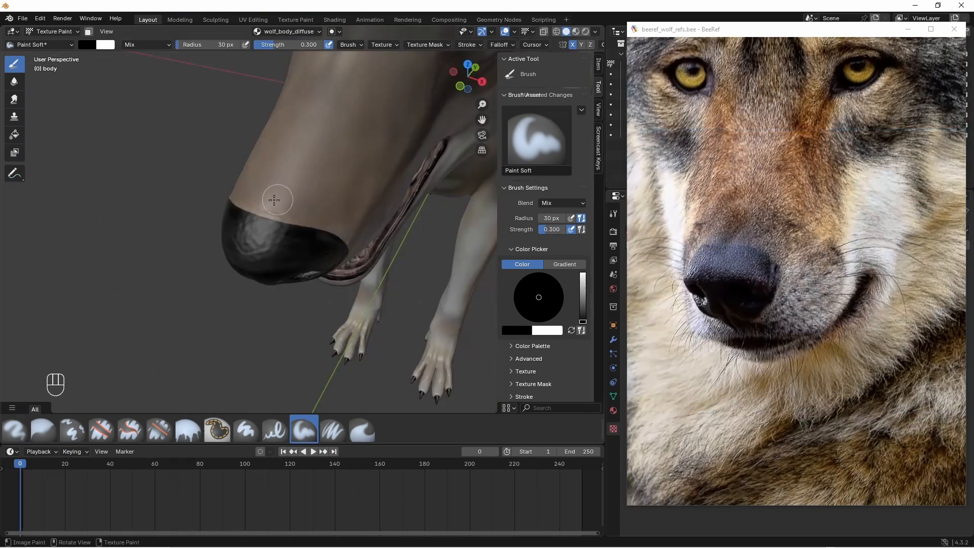
- Paint soft black shading on the fur along the upper edge of the nose with a 30 px brush
mouse_move(277, 200)
middle_down()
mouse_move(324, 232)
mouse_move(297, 223)
middle_up()
drag(244, 222, 279, 220)
middle_drag(279, 220, 279, 207)
scroll(278, 207, up, 2)
drag(259, 233, 299, 235)
middle_drag(310, 234, 273, 227)
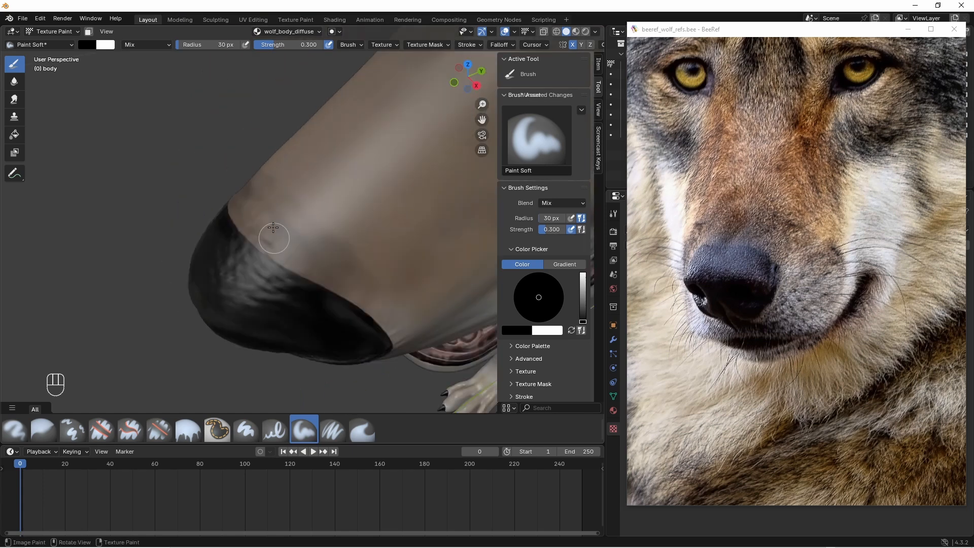
- Increase the brush radius to 50 px and widen the dark shading over the fur behind the nose
click(218, 44)
text(50)
key(Return)
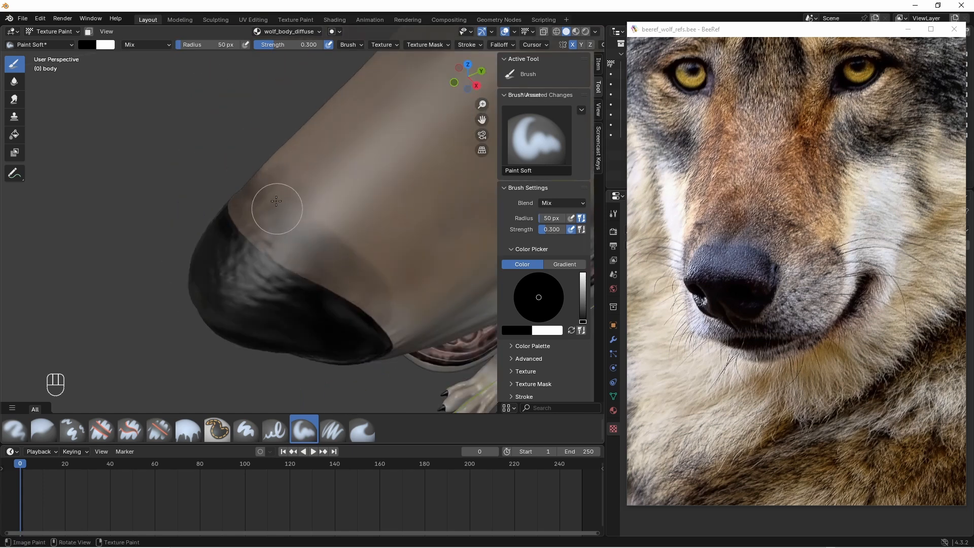
drag(276, 206, 361, 306)
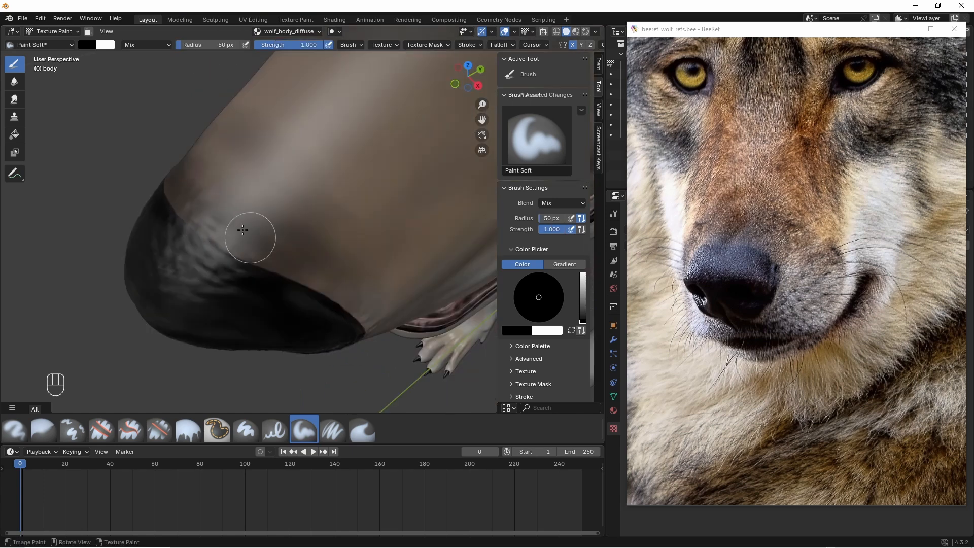
- Dot rows of black whisker spots across the upper muzzle with a small 6–7 px brush at 0.5 strength
drag(290, 44, 302, 64)
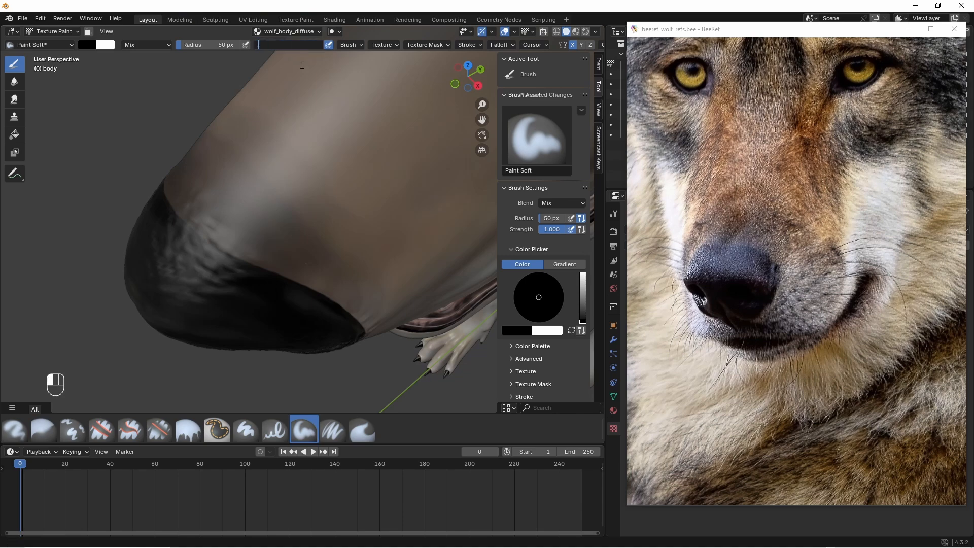
scroll(284, 172, down, 2)
middle_drag(280, 147, 296, 215)
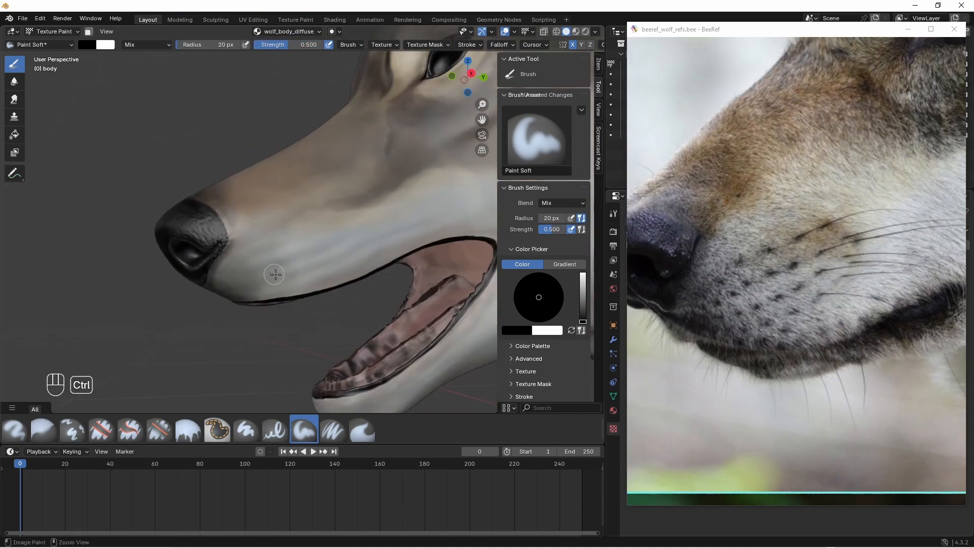
scroll(283, 250, up, 3)
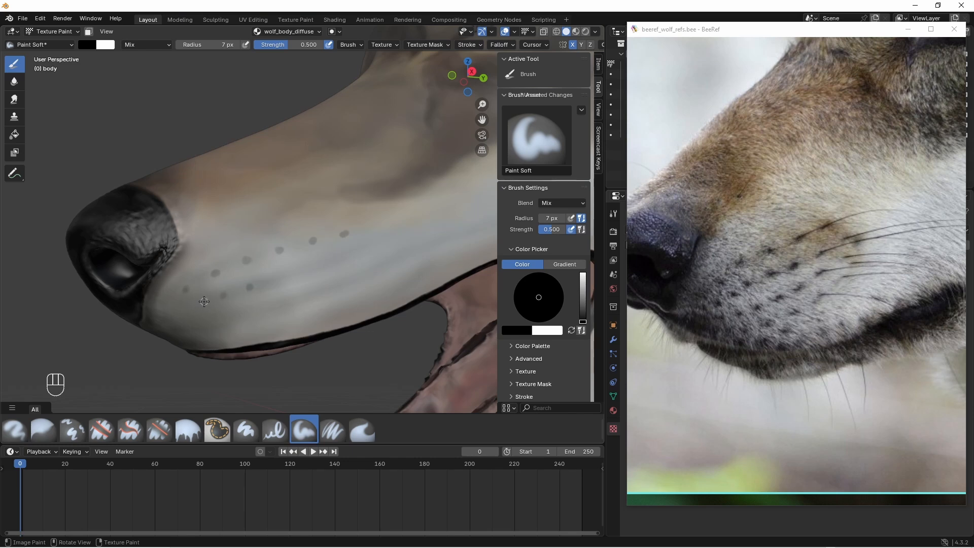
click(277, 279)
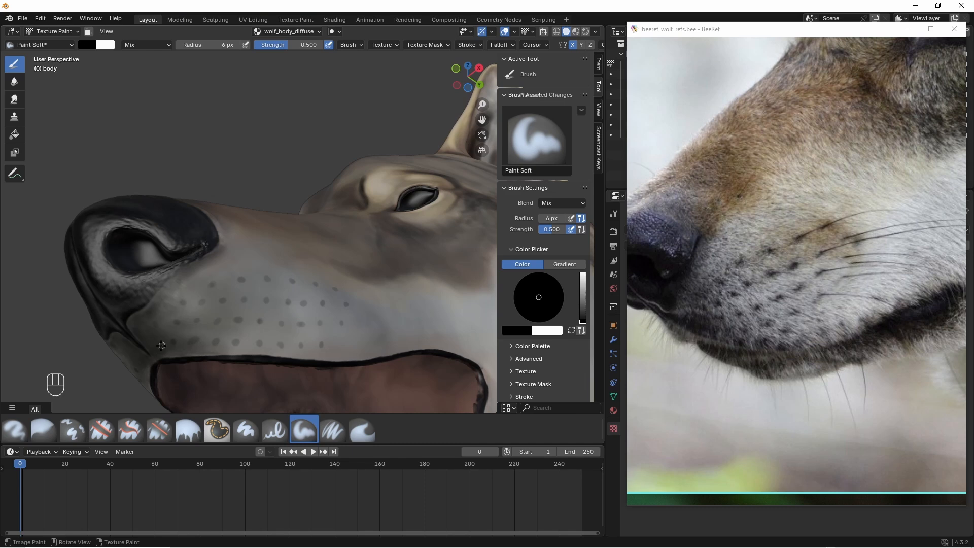
middle_drag(161, 345, 308, 315)
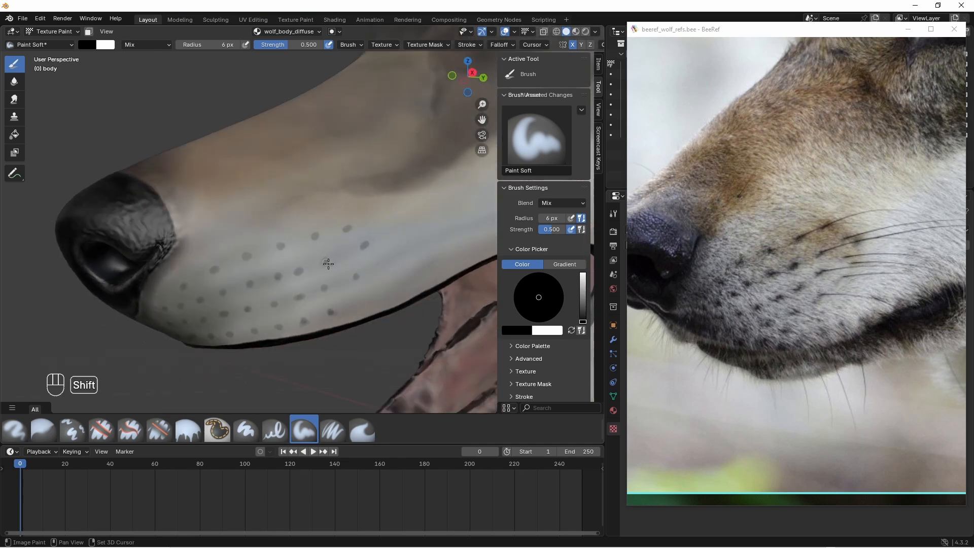
- Darken the centres of the whisker spots on the muzzle using a 5 px brush at 1.0 strength
key(shift+f)
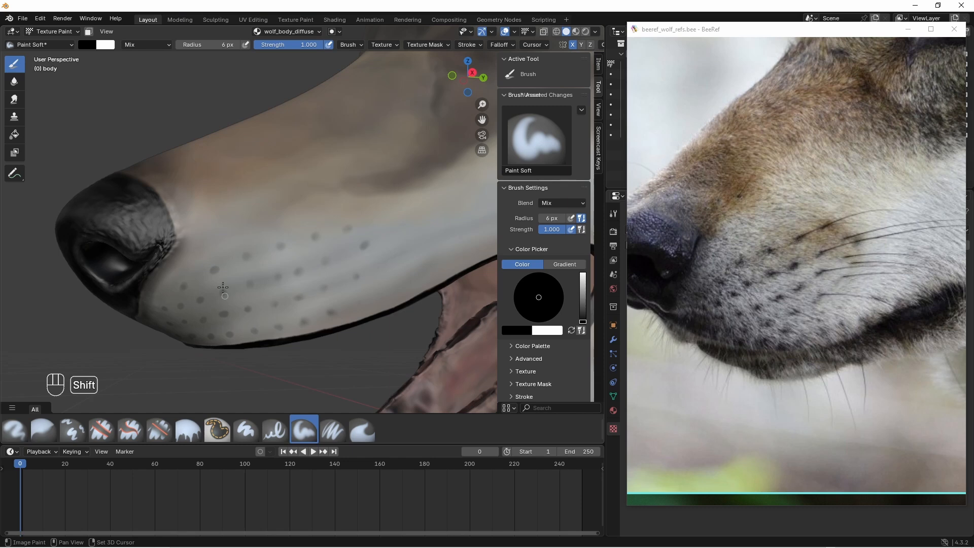
middle_drag(218, 332, 169, 295)
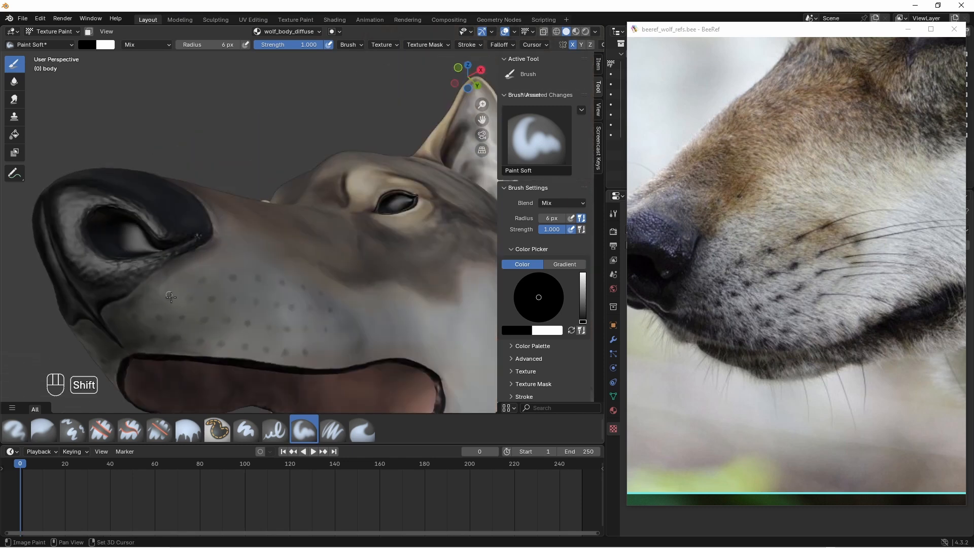
scroll(304, 265, up, 2)
mouse_move(156, 336)
middle_down()
mouse_move(304, 265)
mouse_move(319, 269)
mouse_move(315, 249)
middle_up()
drag(295, 260, 286, 265)
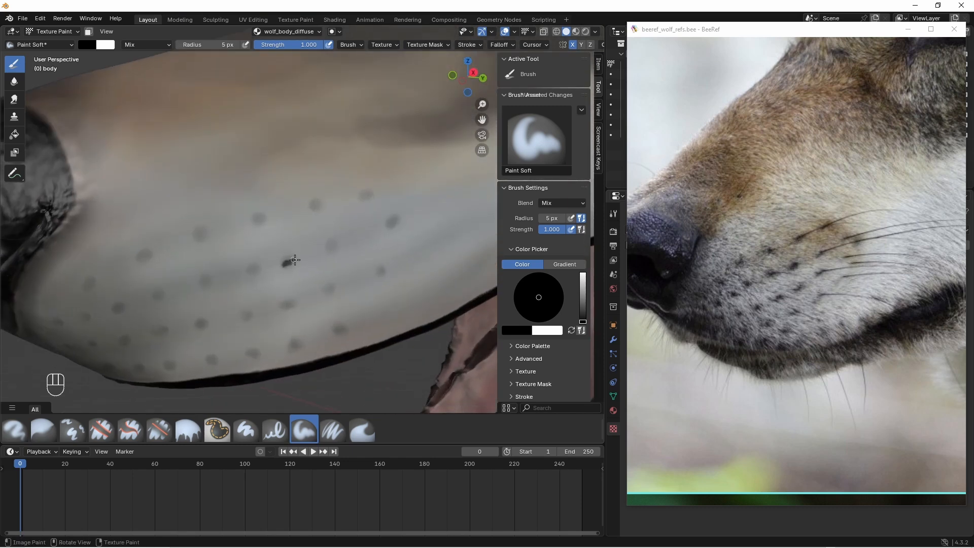
drag(336, 246, 329, 248)
click(315, 205)
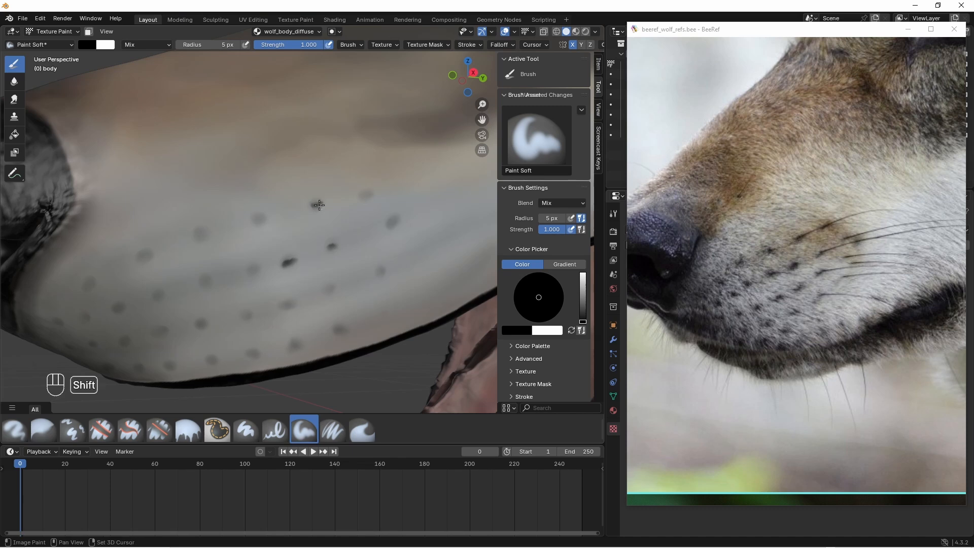
scroll(303, 232, up, 1)
click(247, 215)
click(381, 187)
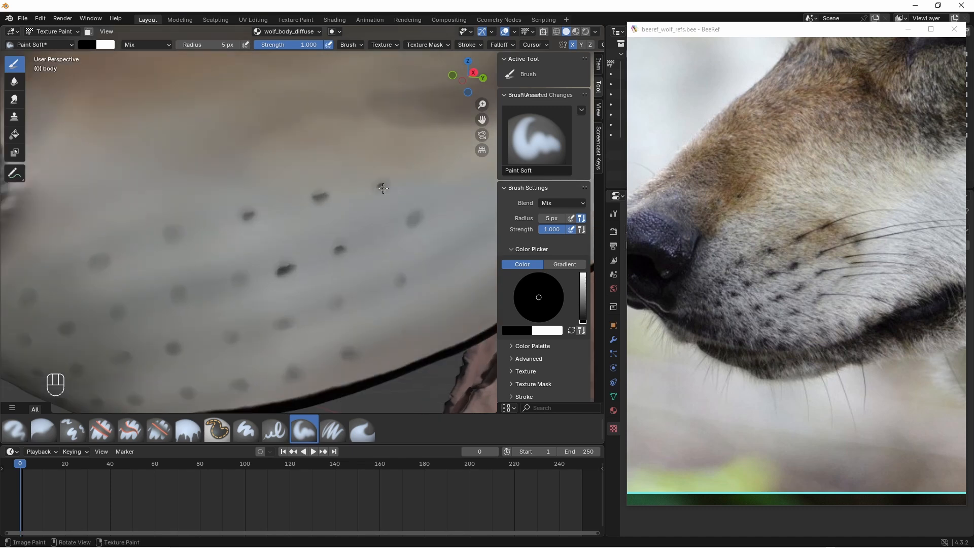
click(413, 220)
shift+middle_drag(350, 296, 169, 209)
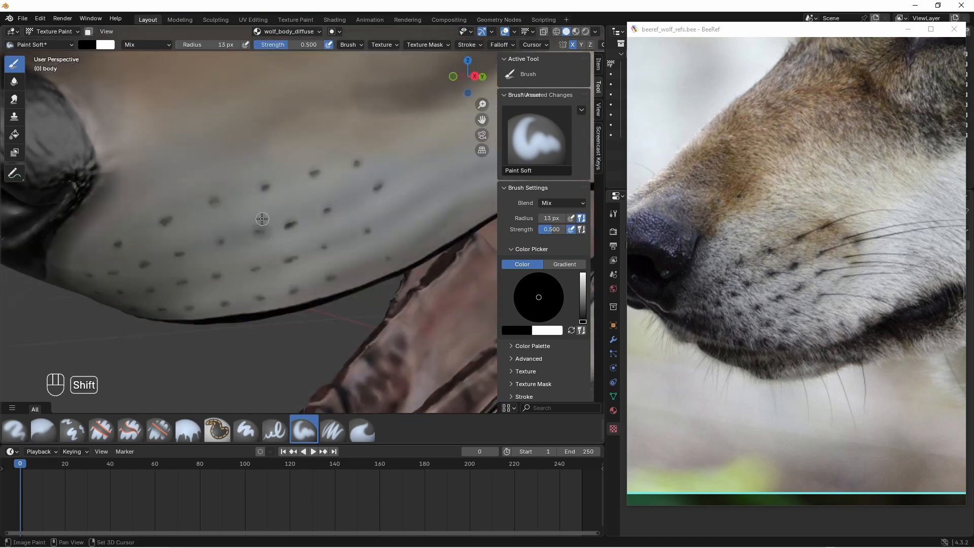
- Add soft black shading around the whisker spots using a 13 px brush at 0.5 strength
shift+drag(262, 218, 269, 214)
drag(322, 45, 287, 44)
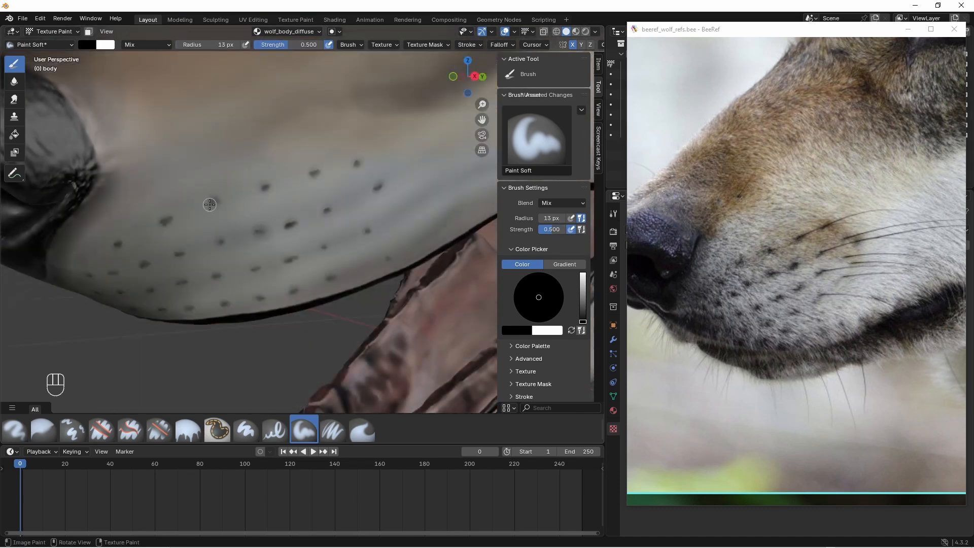
mouse_move(231, 192)
shift+mouse_down()
mouse_move(240, 179)
mouse_move(259, 187)
shift+mouse_up()
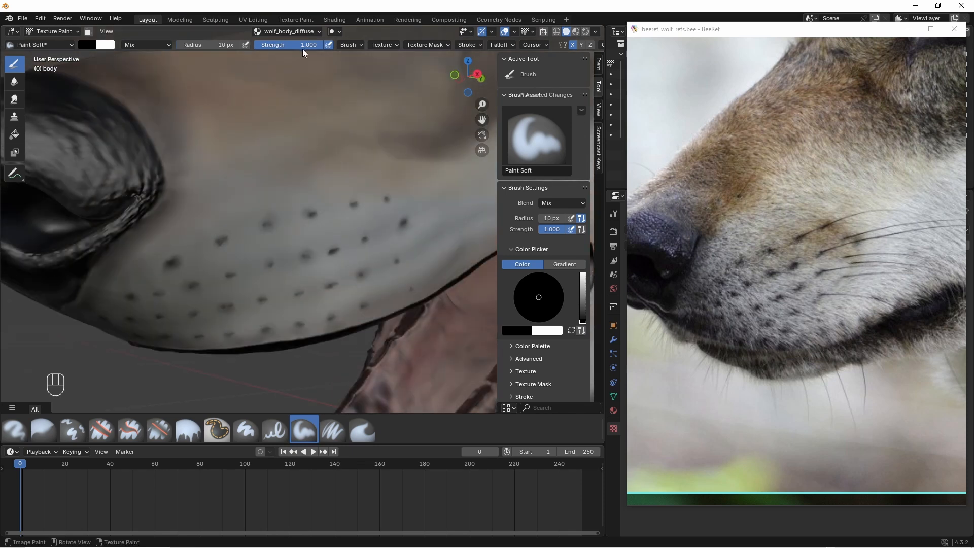
- Set the brush strength to 0.4 and the radius to 20 px for shading along the whisker rows
click(308, 49)
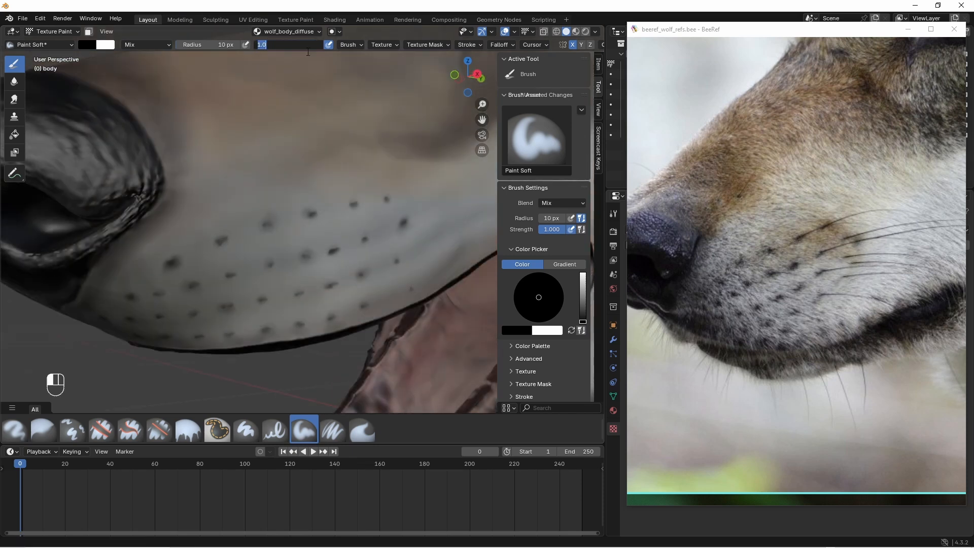
text(.4)
key(Return)
click(218, 47)
text(20)
key(Return)
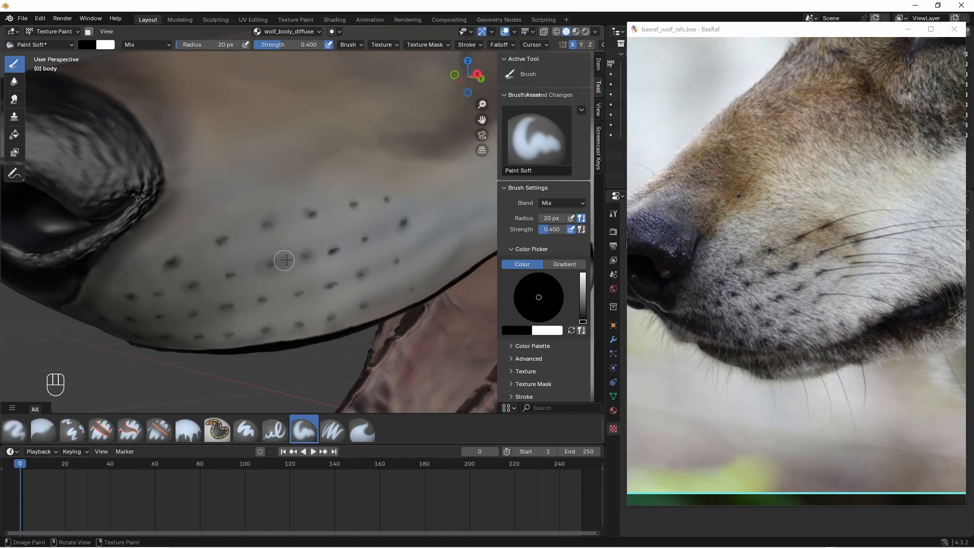
- Lower the brush strength to 0.3 and the radius to 15 px, and paint faint dark bands along the whisker rows
click(285, 46)
text(.3)
key(Return)
click(221, 47)
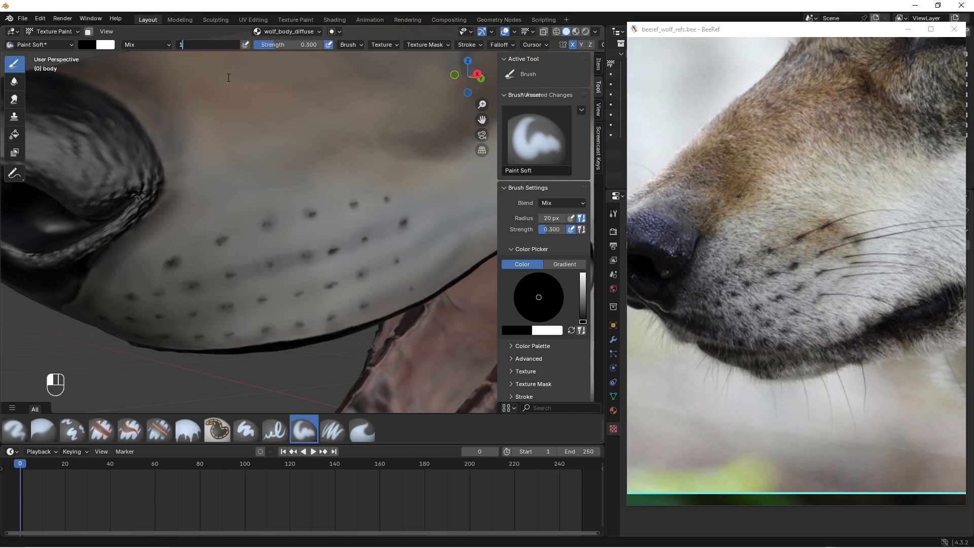
text(15)
key(Return)
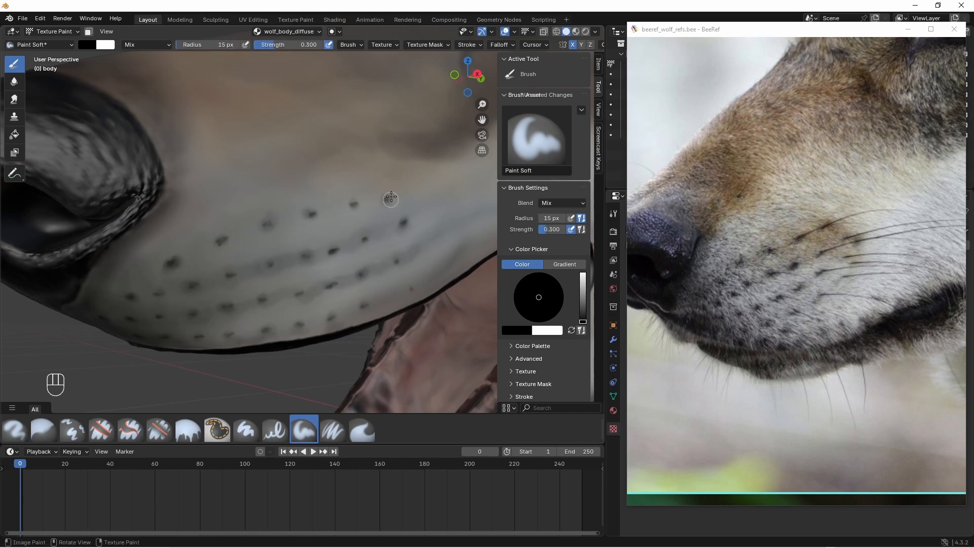
click(312, 215)
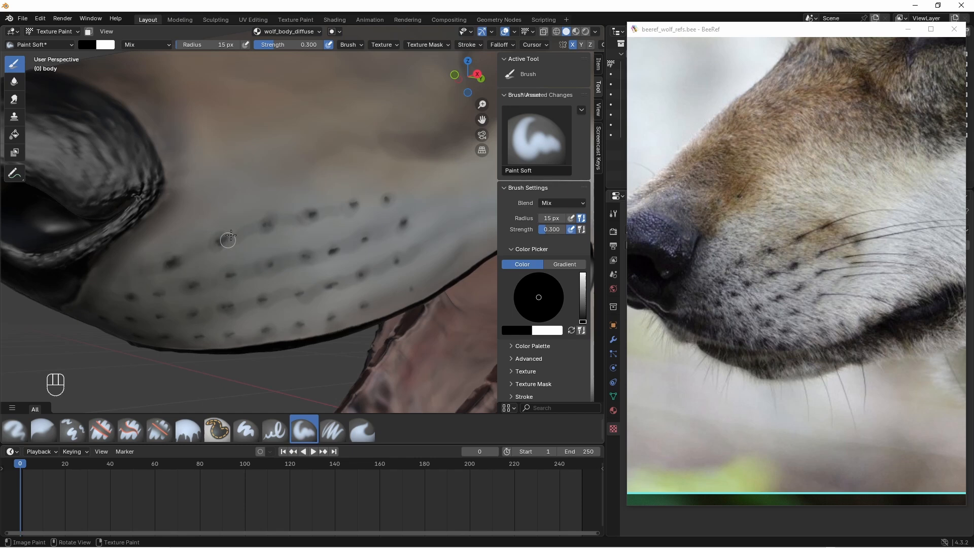
- Set the tan brush to 1.0 strength and a 10 px radius for tinting the muzzle fur
key(shift+f)
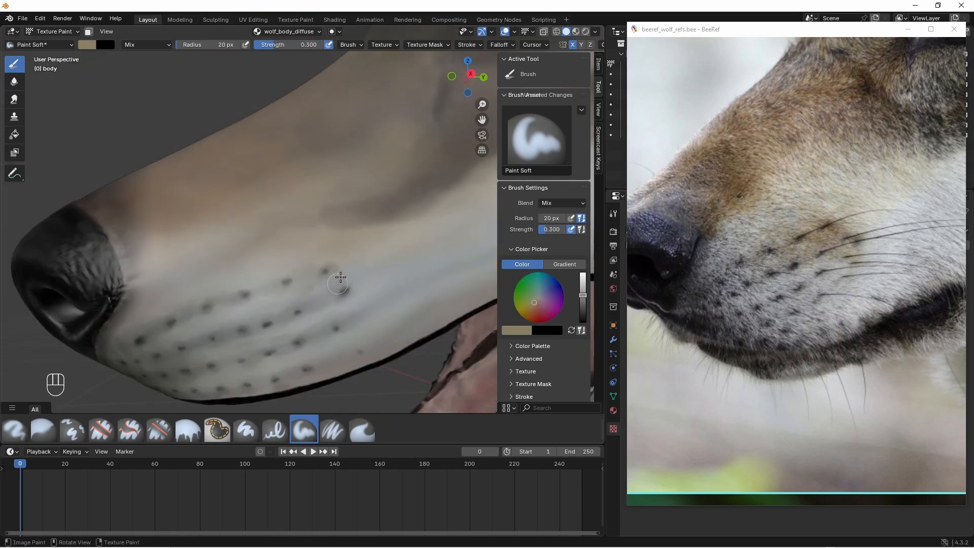
drag(275, 46, 325, 46)
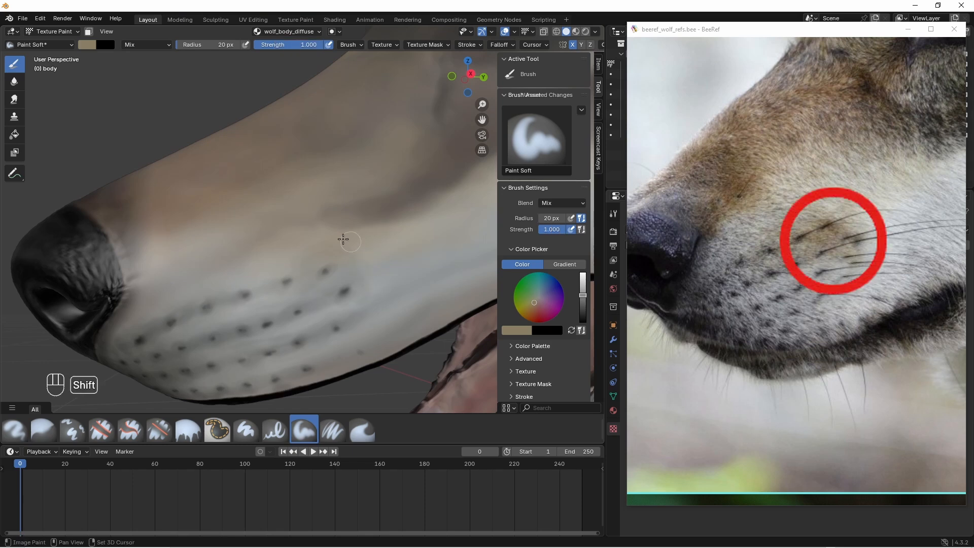
click(213, 46)
text(10)
key(Return)
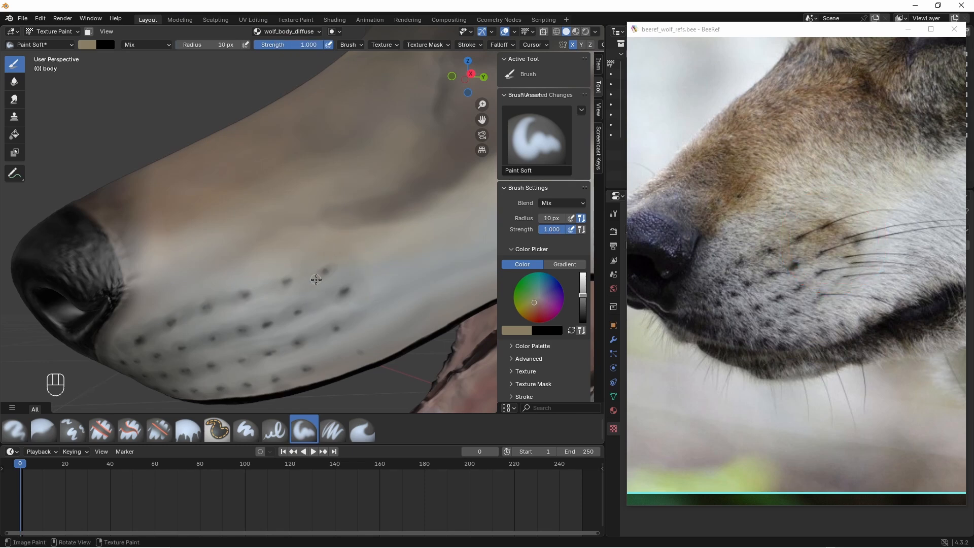
- Tint the fur around the rearmost whisker spots with a sampled tan, using a 15 px brush at 0.4 strength
click(289, 47)
text(.4)
key(Return)
click(212, 46)
text(15)
key(Return)
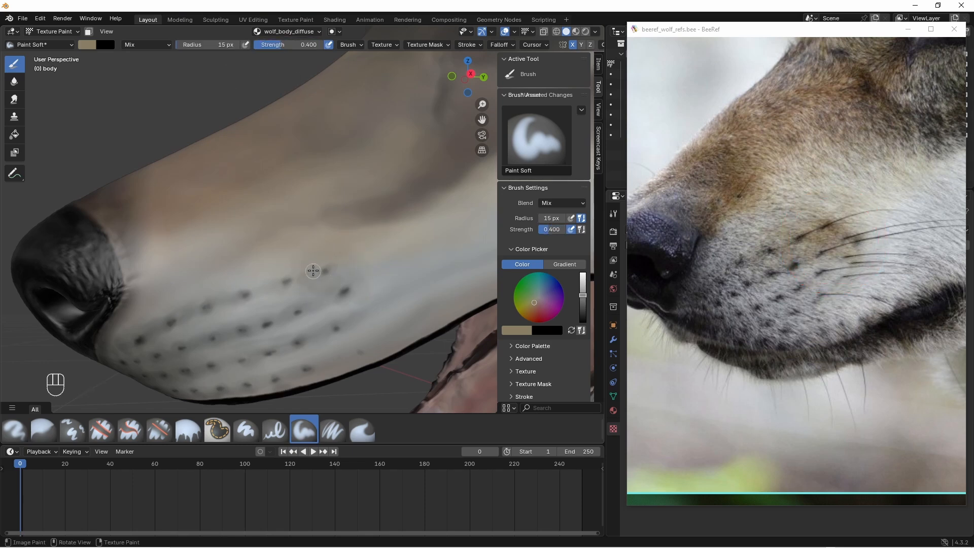
key(s)
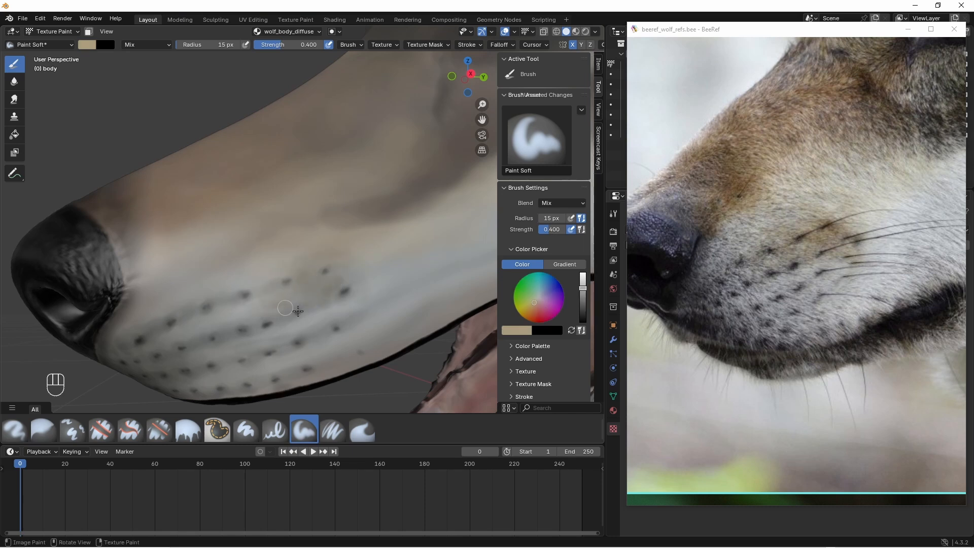
key(shift+f)
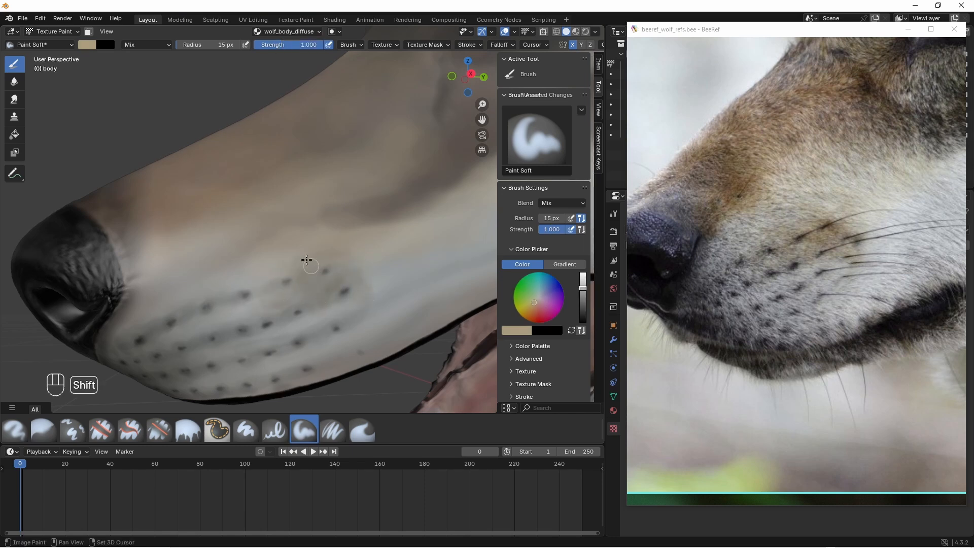
middle_drag(374, 272, 355, 272)
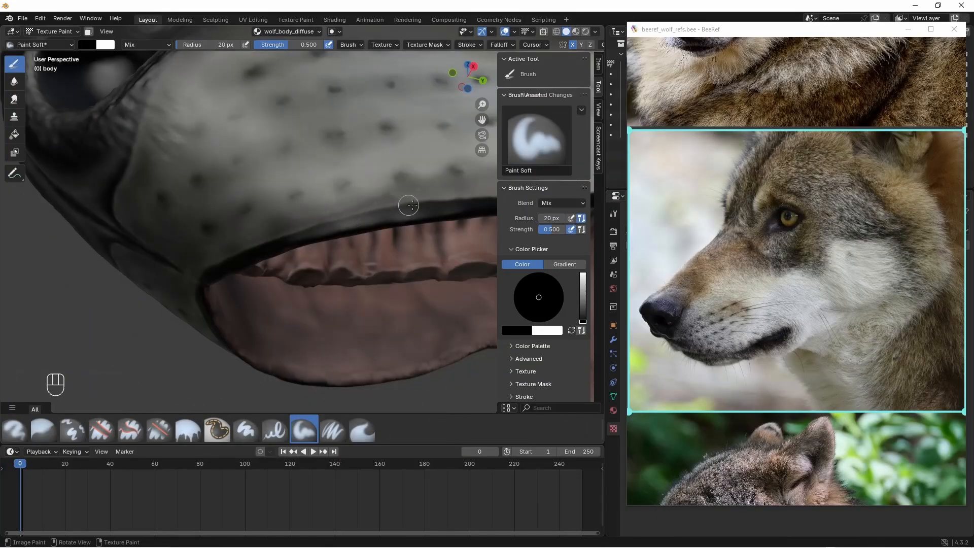
- Paint soft black shading along the front edge of the upper lip with a 20 px brush at 0.5 strength
key(shift)
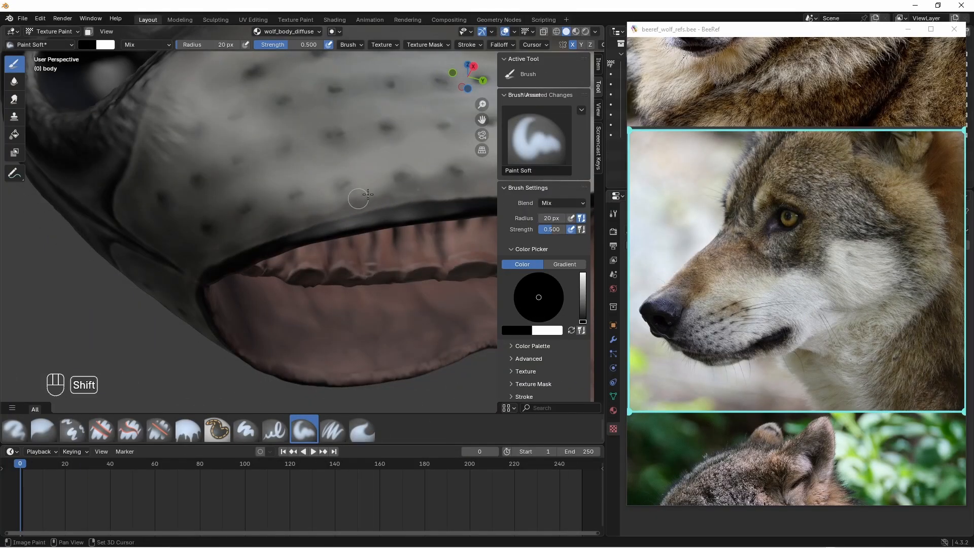
shift+middle_drag(440, 201, 274, 211)
drag(309, 213, 401, 210)
middle_drag(401, 210, 398, 236)
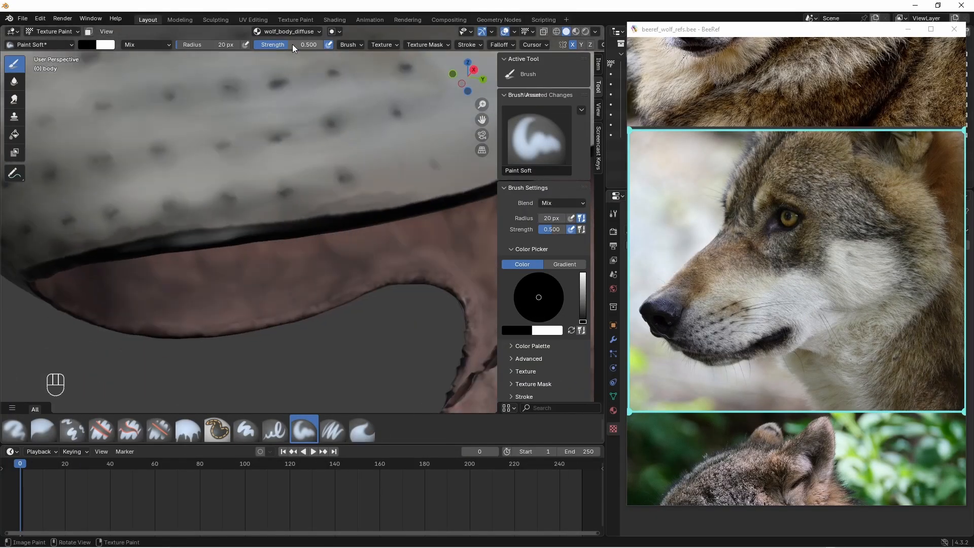
- Increase the brush radius to 40 px and extend the dark shading along the upper lip toward the mouth corner
drag(232, 46, 235, 47)
drag(359, 201, 456, 182)
shift+middle_drag(443, 180, 278, 226)
drag(277, 228, 406, 189)
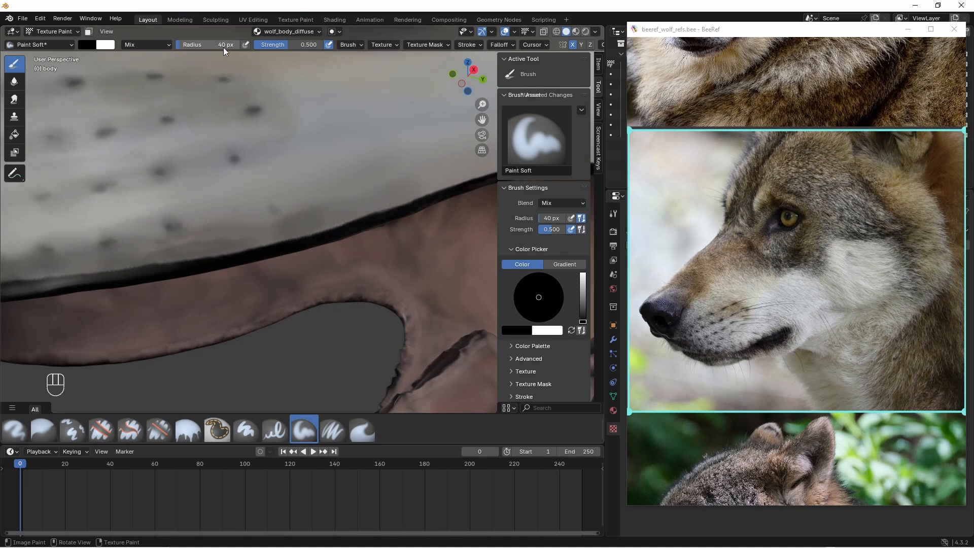
drag(224, 48, 221, 48)
mouse_move(178, 257)
mouse_down()
mouse_move(260, 247)
mouse_move(389, 207)
mouse_up()
mouse_move(67, 275)
mouse_down()
mouse_move(317, 227)
mouse_move(438, 190)
mouse_up()
mouse_move(431, 148)
ctrl+middle_down()
mouse_move(414, 196)
mouse_move(410, 152)
ctrl+middle_up()
- Shade the mouth corner and the lower lip's outer edge in black, using a 20 px brush for the lower lip
drag(221, 46, 223, 46)
mouse_move(298, 226)
mouse_down()
mouse_move(337, 202)
mouse_move(482, 216)
mouse_move(446, 311)
mouse_move(390, 383)
mouse_up()
mouse_move(272, 230)
middle_down()
mouse_move(284, 192)
mouse_move(244, 127)
middle_up()
drag(227, 46, 223, 46)
mouse_move(401, 210)
mouse_down()
mouse_move(331, 275)
mouse_move(229, 322)
mouse_move(162, 327)
mouse_up()
middle_drag(162, 327, 226, 326)
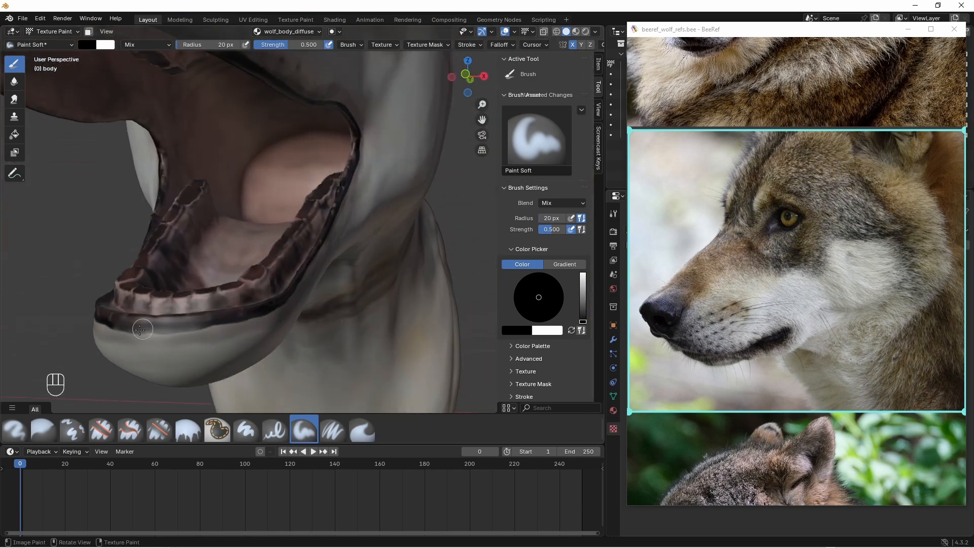
drag(228, 324, 170, 333)
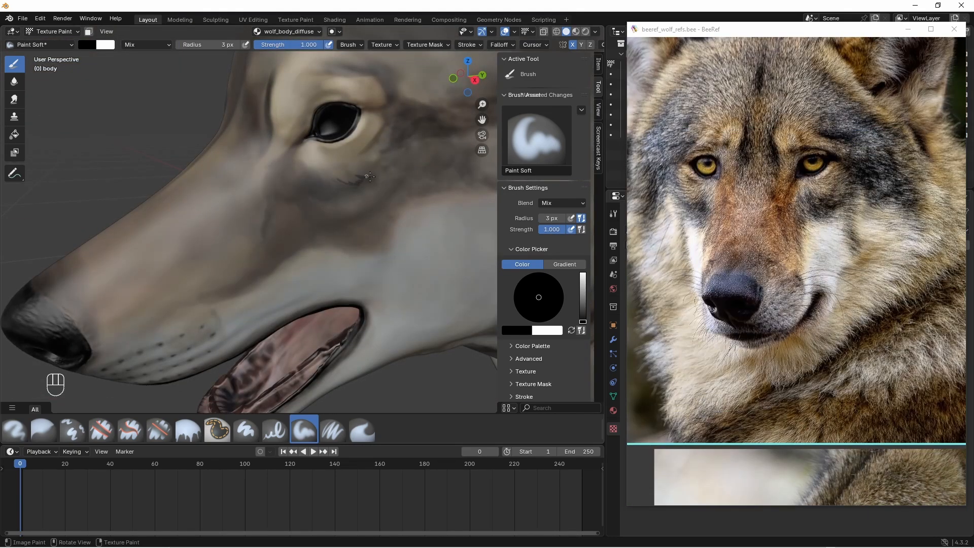
- Paint fine black hair strokes on the fur below the eye, starting with a 3 px brush at 1.0 strength
middle_drag(389, 141, 392, 135)
ctrl+middle_drag(355, 177, 355, 157)
shift+middle_drag(321, 186, 317, 198)
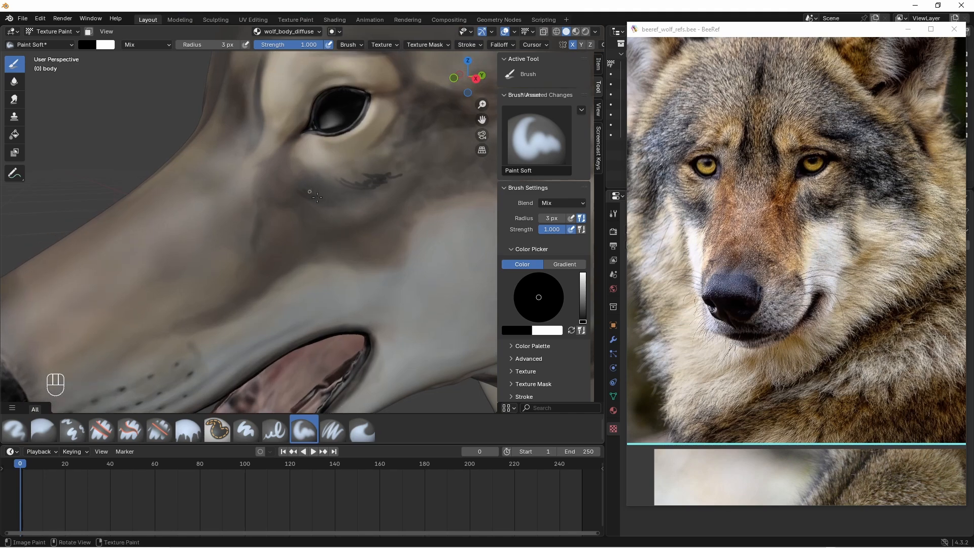
middle_drag(380, 156, 388, 160)
drag(224, 45, 228, 45)
drag(320, 189, 304, 189)
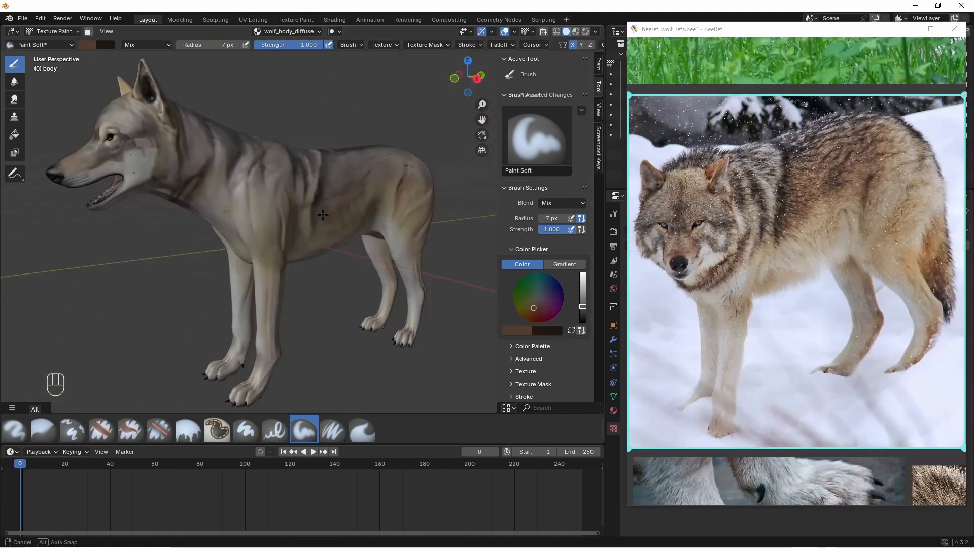
- Switch to the BeeRef reference board and focus on the wolf photo with the wide-open mouth
mouse_move(330, 213)
middle_down()
mouse_move(337, 206)
mouse_move(338, 216)
middle_up()
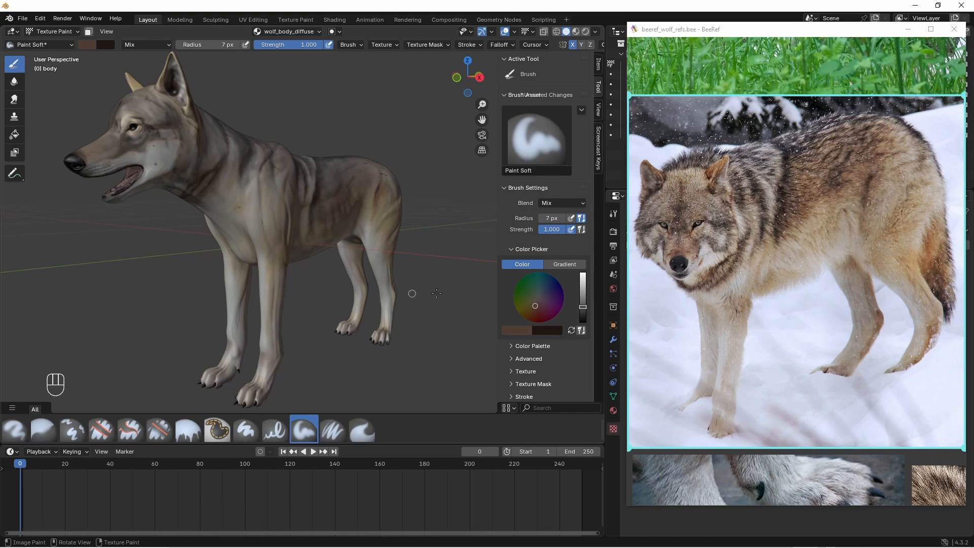
click(750, 32)
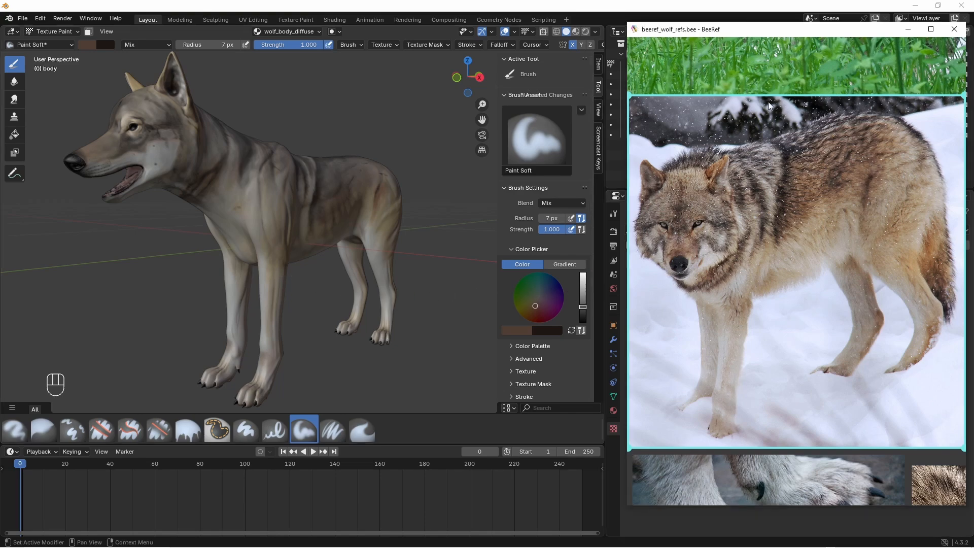
scroll(775, 218, down, 7)
middle_drag(794, 277, 664, 207)
double_click(841, 331)
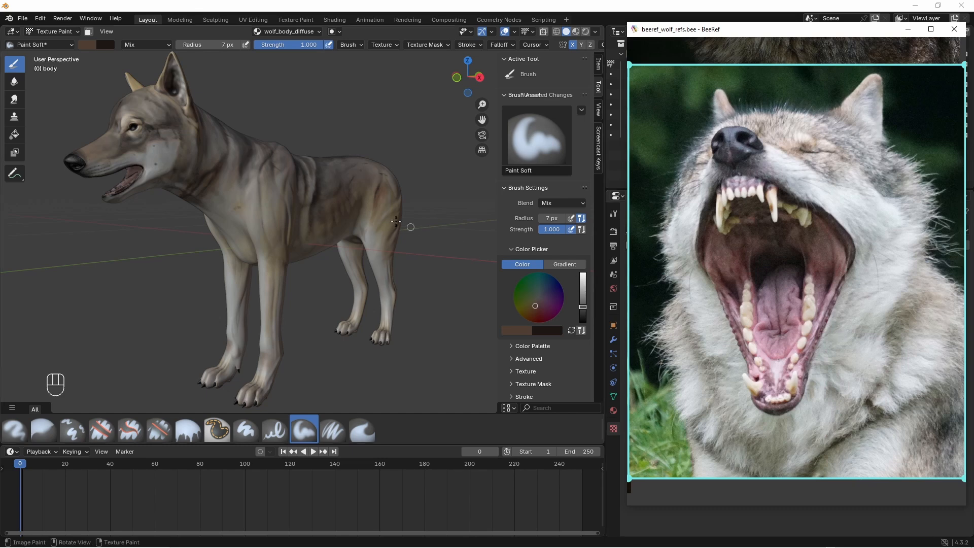
- Return the wolf body to Object Mode, reveal all hidden objects and clear the selection
click(56, 31)
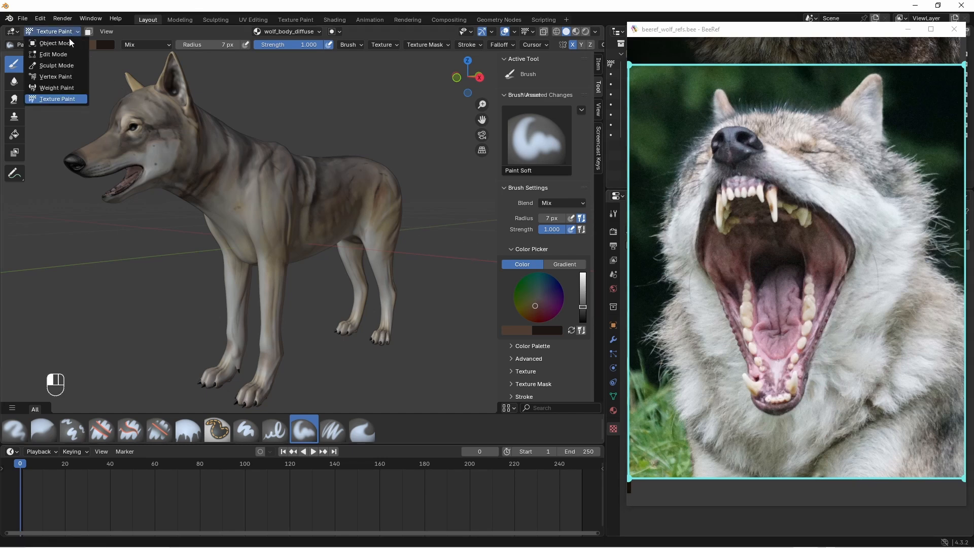
click(66, 43)
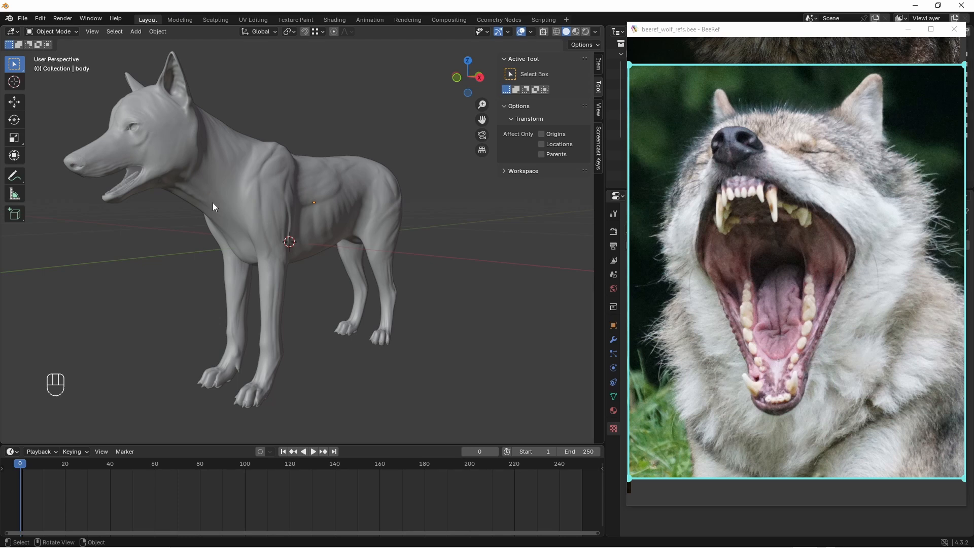
middle_drag(212, 203, 246, 208)
key(alt+h)
key(a)
key(a)
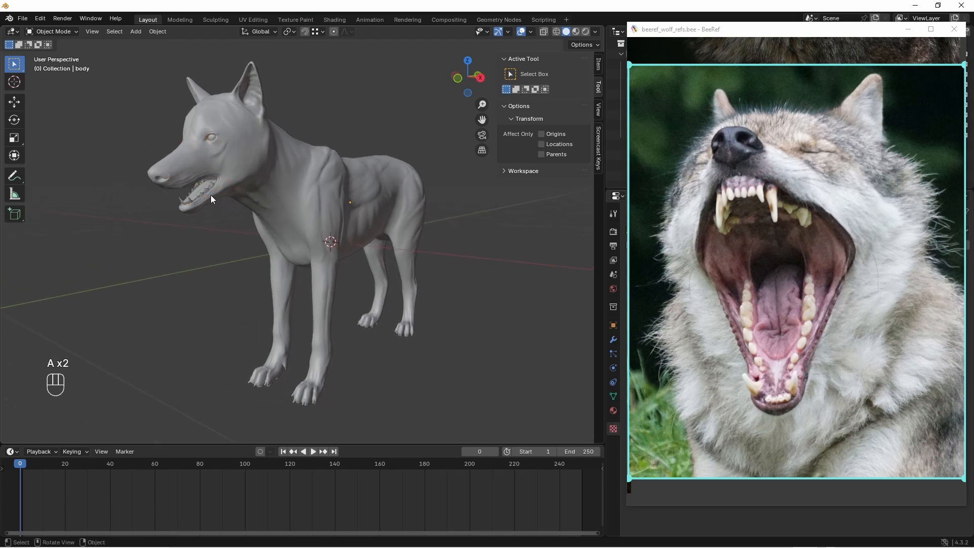
- Isolate the tongue by hiding every other object of the wolf model
scroll(202, 186, up, 5)
click(294, 248)
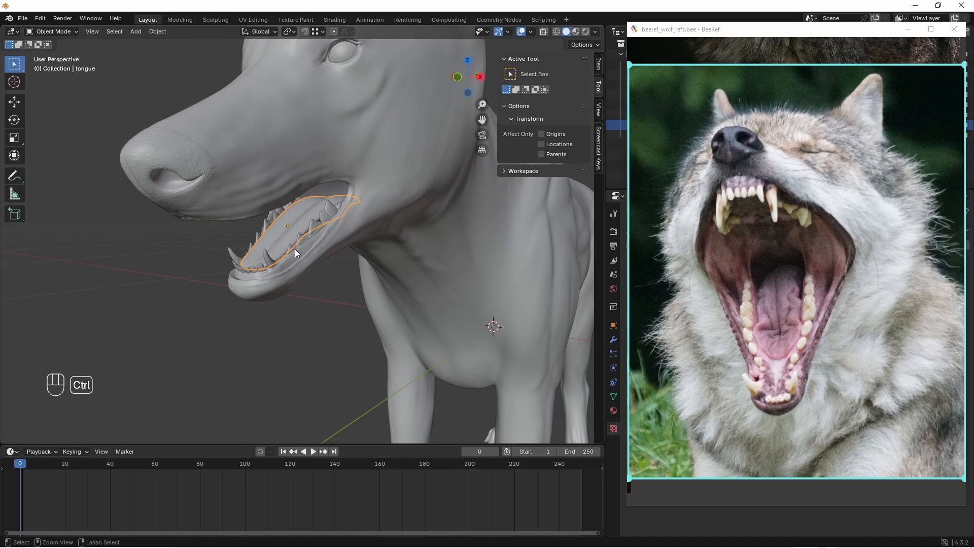
key(ctrl+i)
key(h)
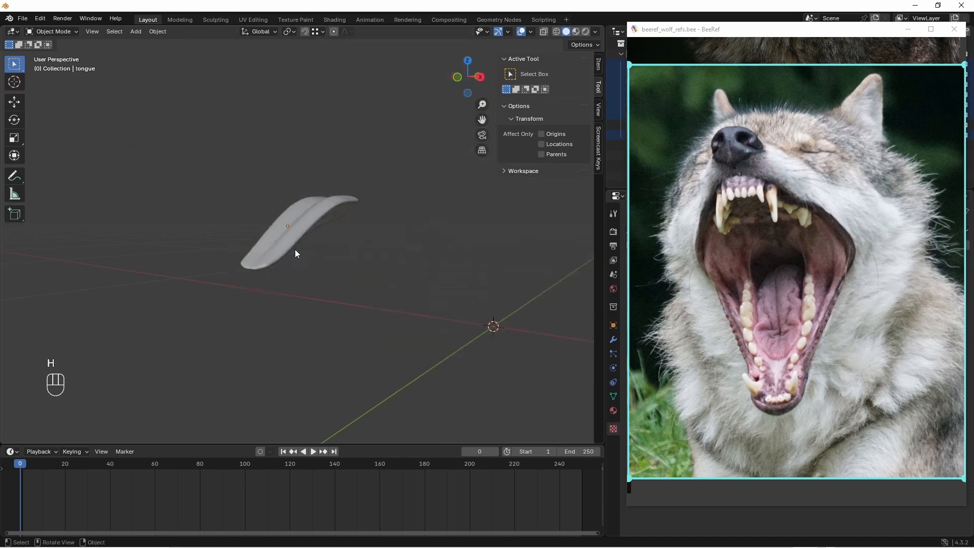
middle_drag(295, 249, 330, 273)
scroll(318, 263, up, 6)
middle_drag(330, 276, 323, 254)
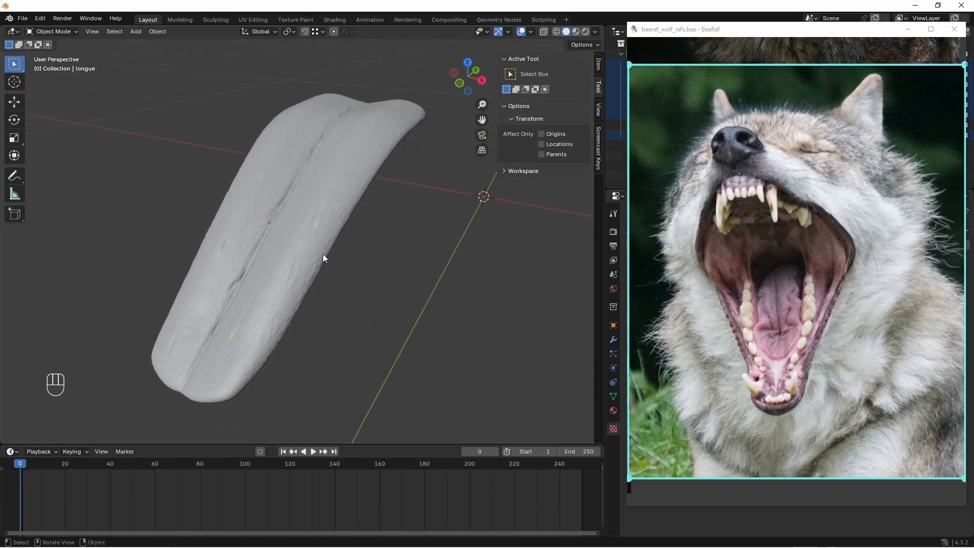
- Select the tongue, split the 3D viewport horizontally and turn the lower area into a Shader Editor
click(296, 273)
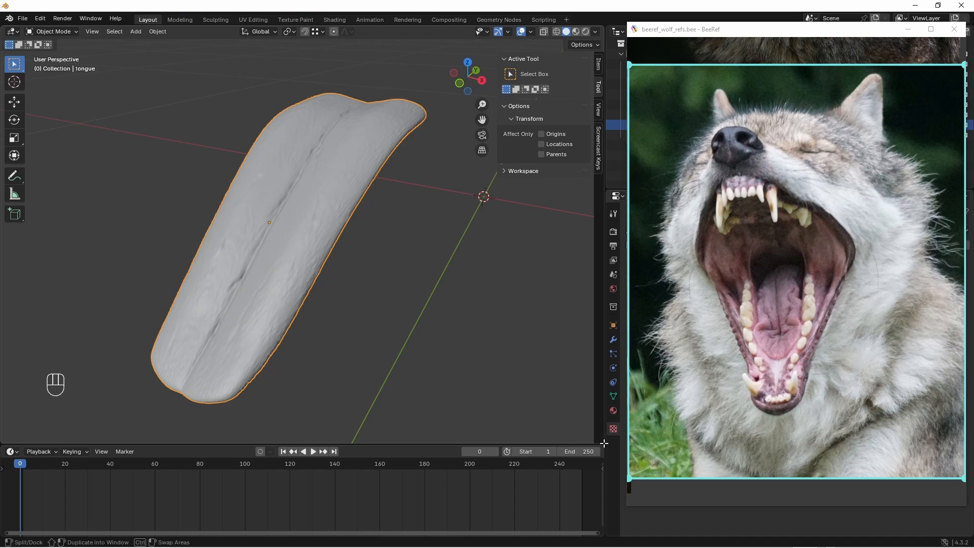
drag(603, 443, 597, 260)
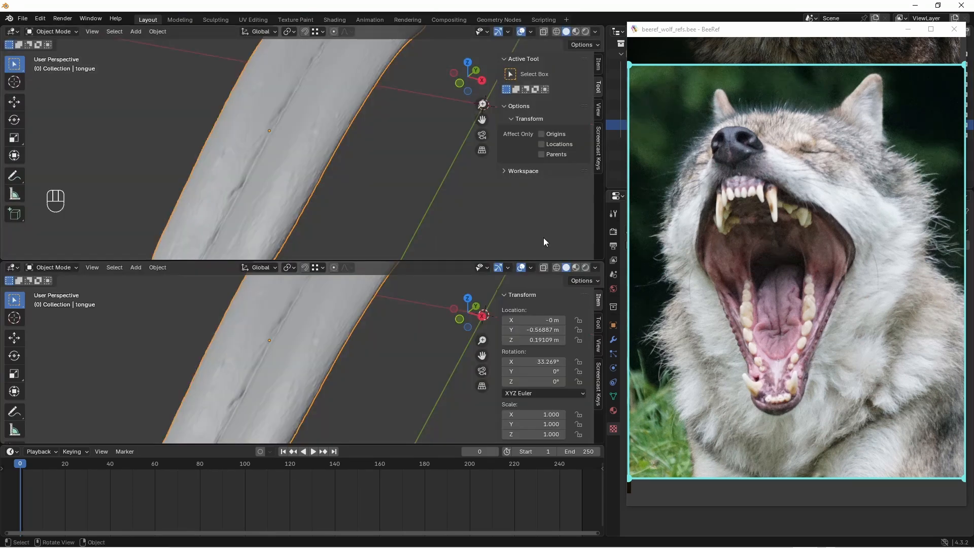
scroll(269, 173, down, 4)
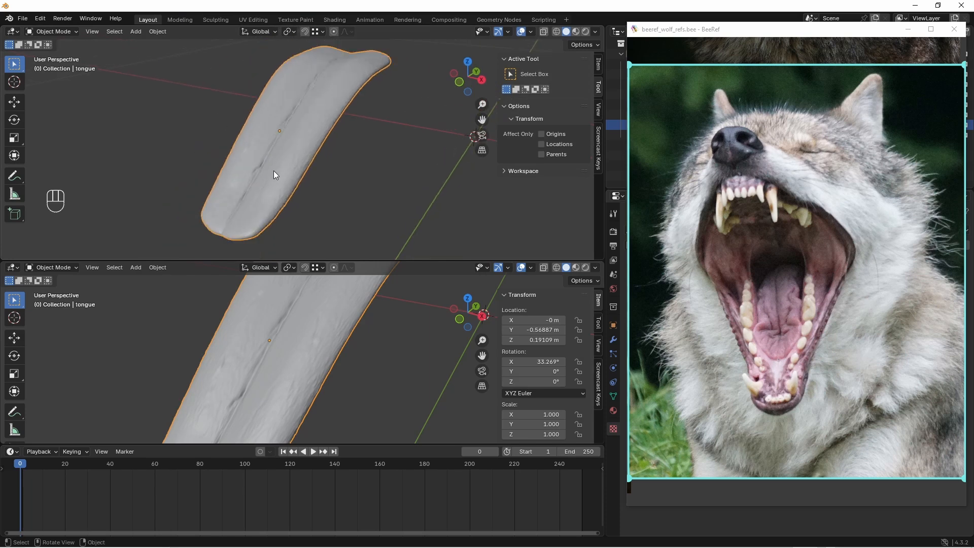
click(14, 267)
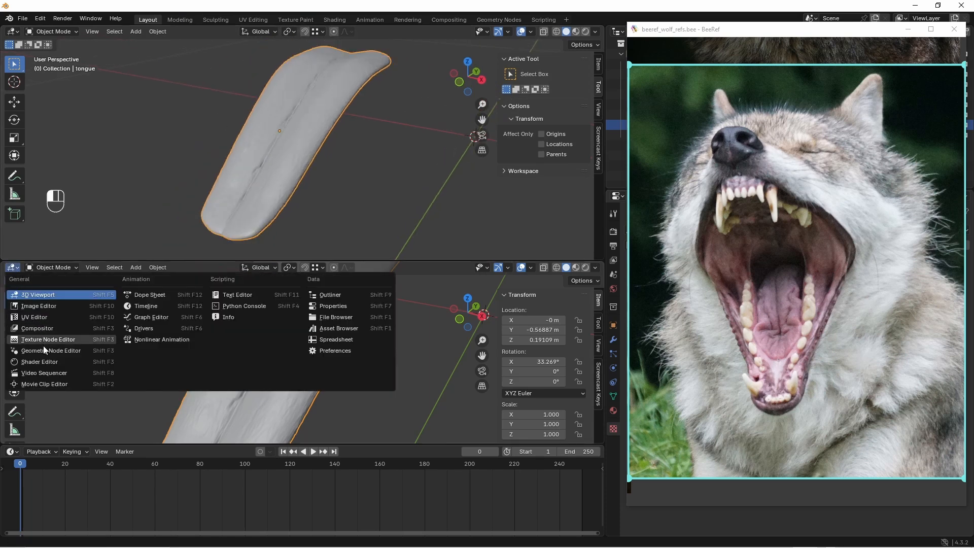
click(43, 362)
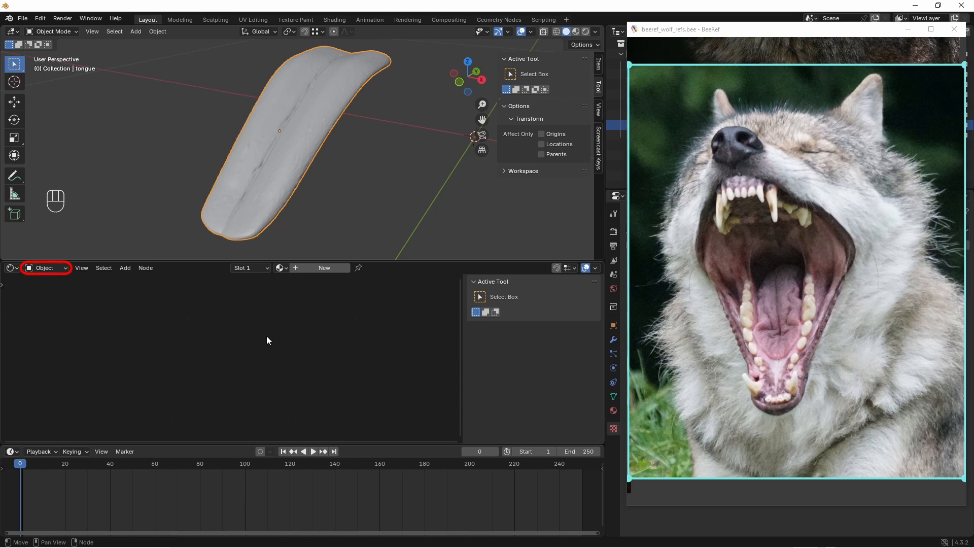
- Create a new material for the tongue and name it wolf_tongue
click(308, 270)
double_click(312, 269)
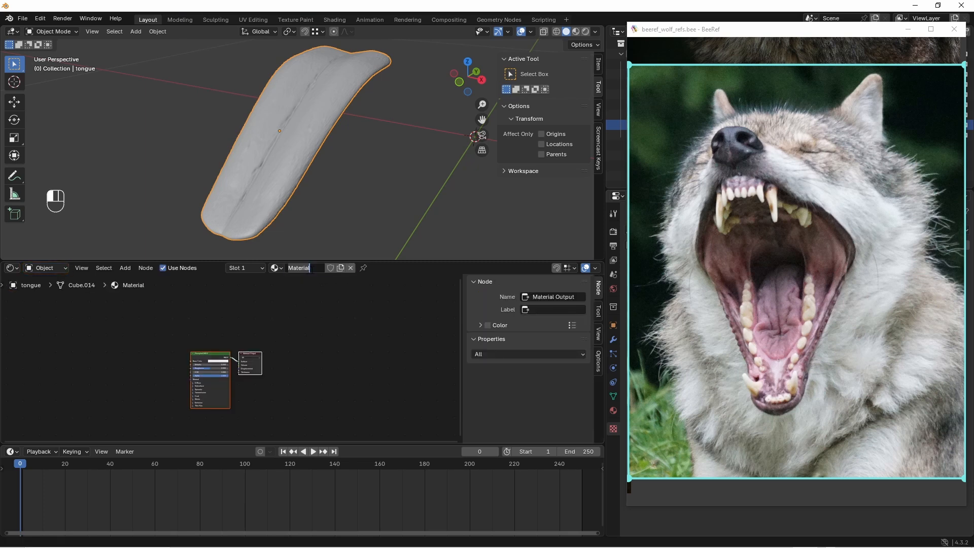
text(wolf_tongue)
key(Return)
- Add an Image Texture node beside the Principled BSDF and connect its Color output to Base Color
scroll(239, 353, up, 2)
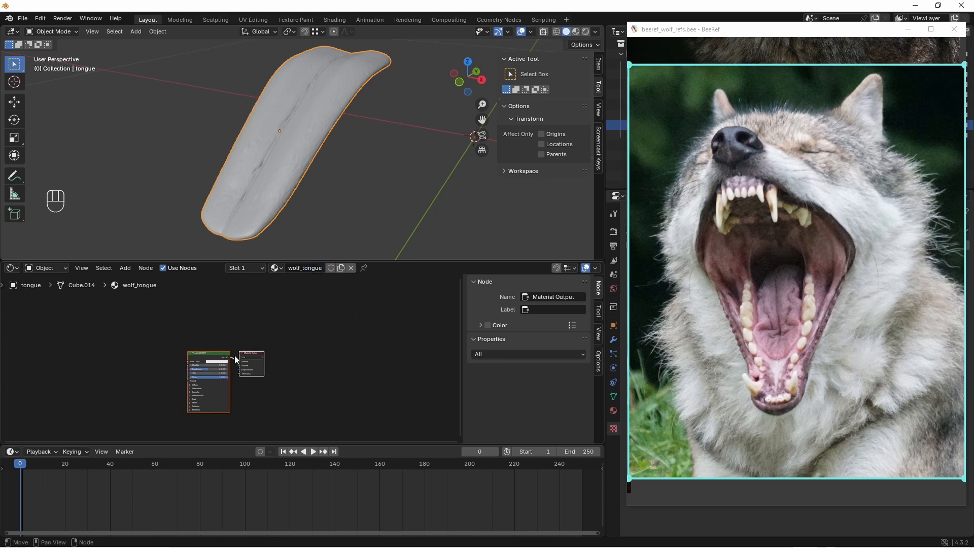
scroll(266, 349, up, 4)
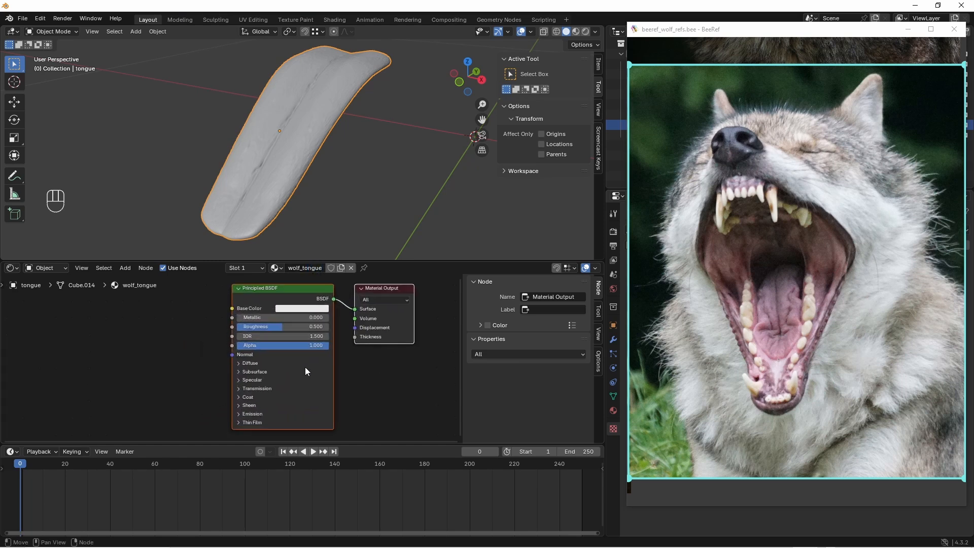
key(shift+a)
mouse_move(129, 342)
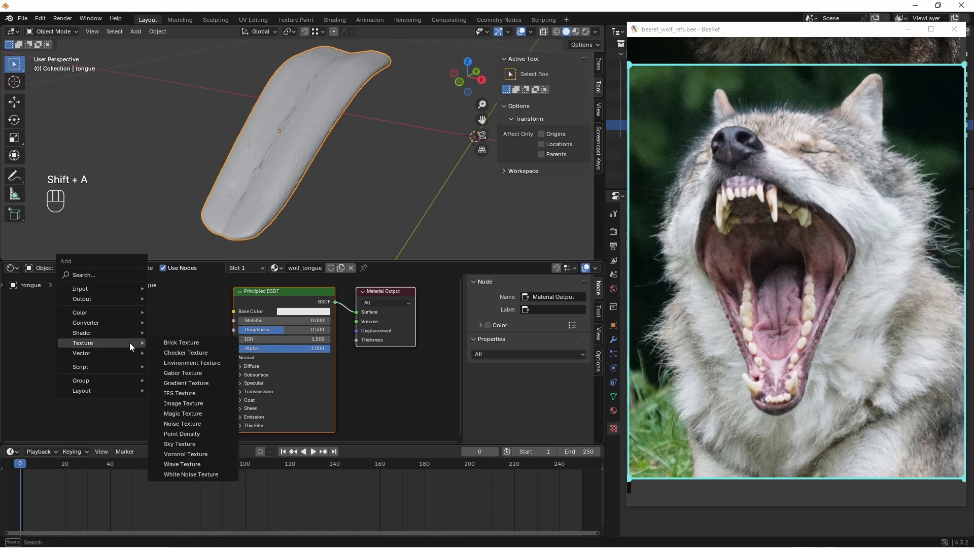
click(183, 403)
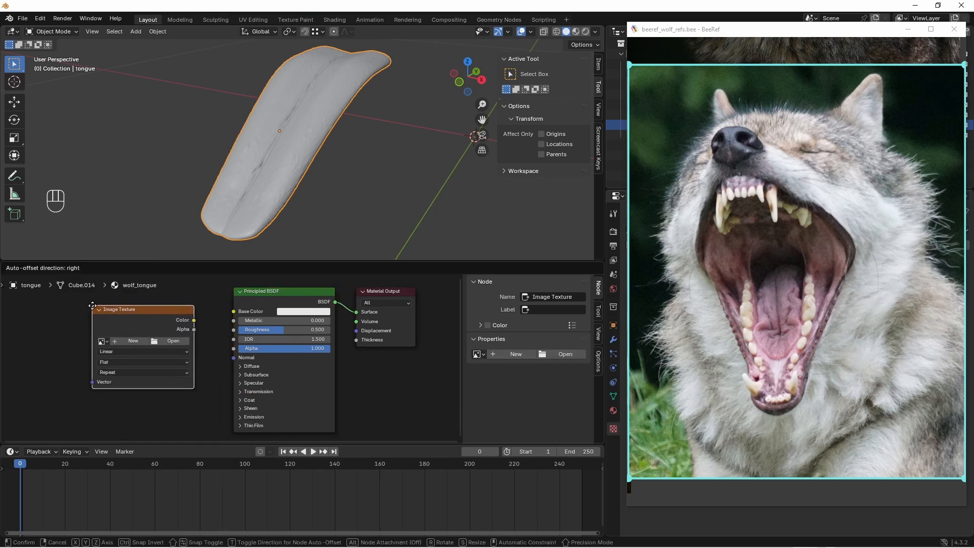
click(94, 303)
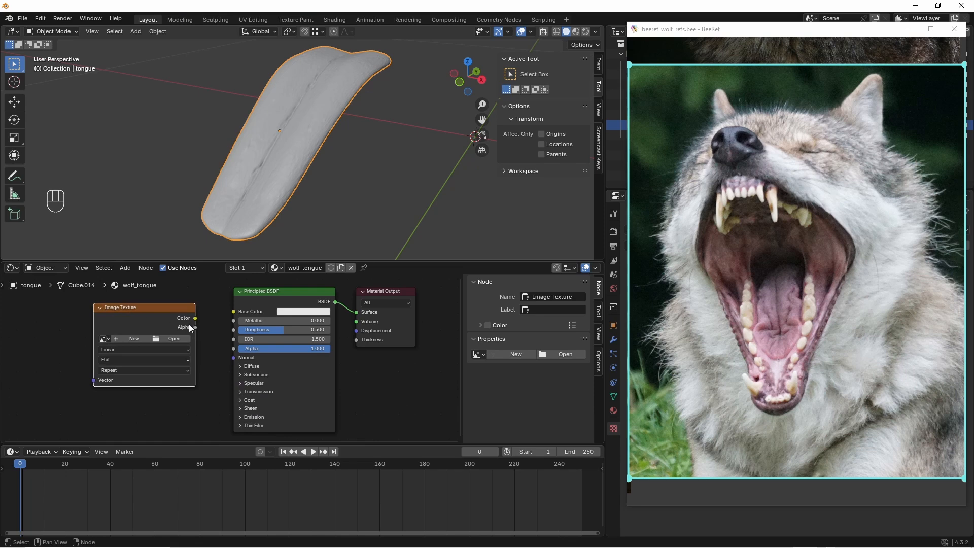
drag(196, 318, 229, 312)
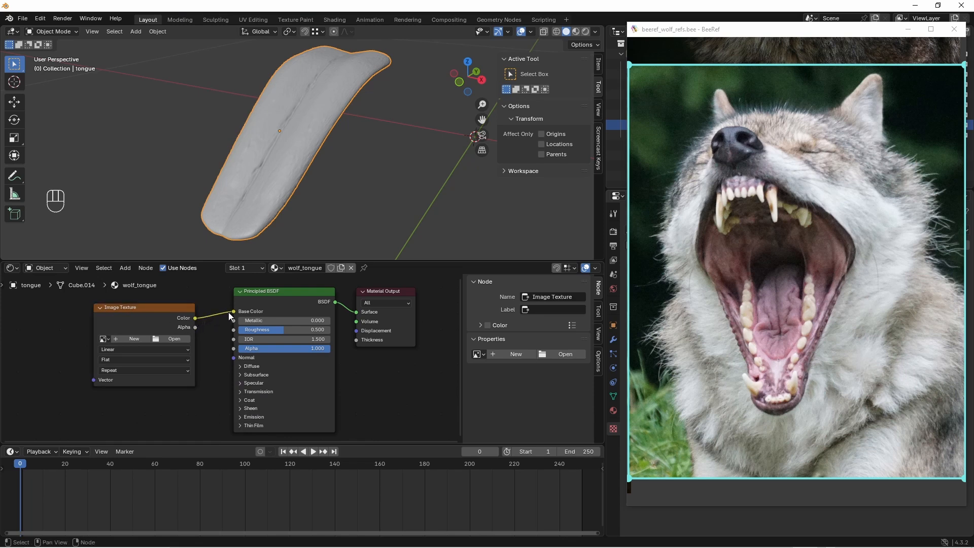
- Create a new 4096 × 4096 px image named wolf_tongue_diffuse in the Image Texture node
click(131, 339)
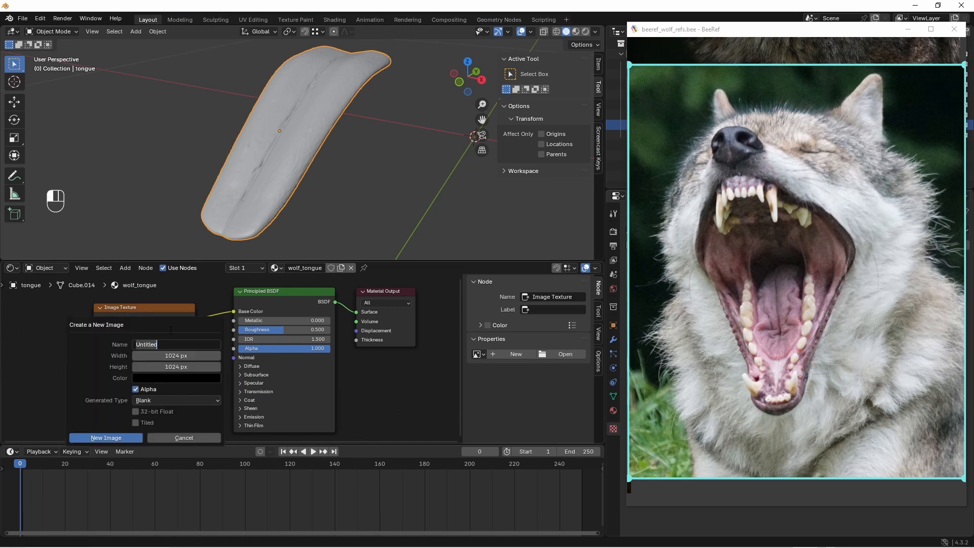
text(wolf_tongue_diffuse)
key(Return)
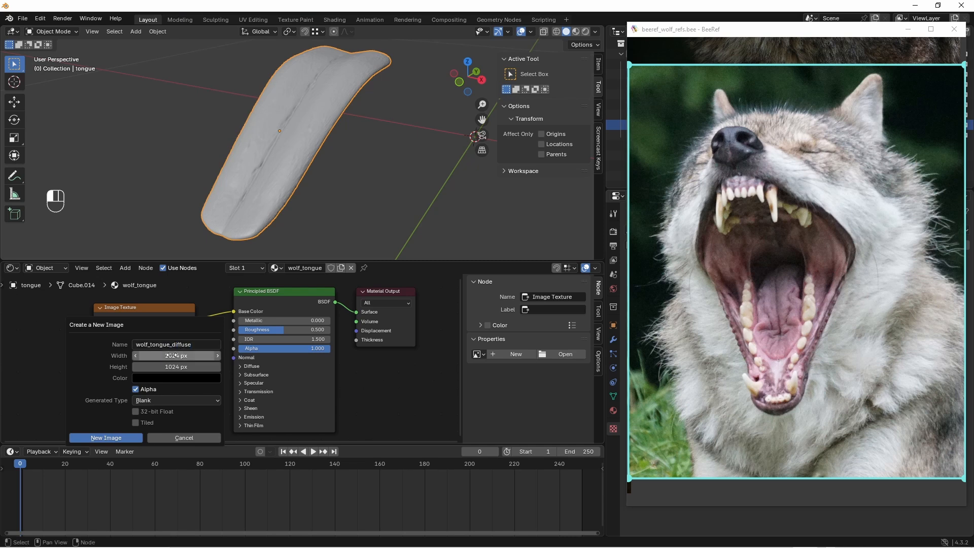
click(176, 355)
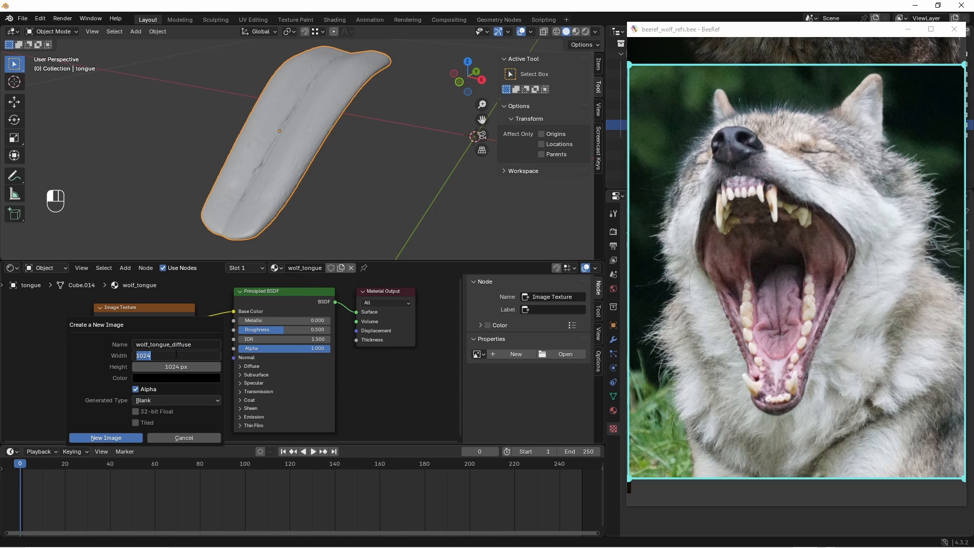
text(4096)
key(Tab)
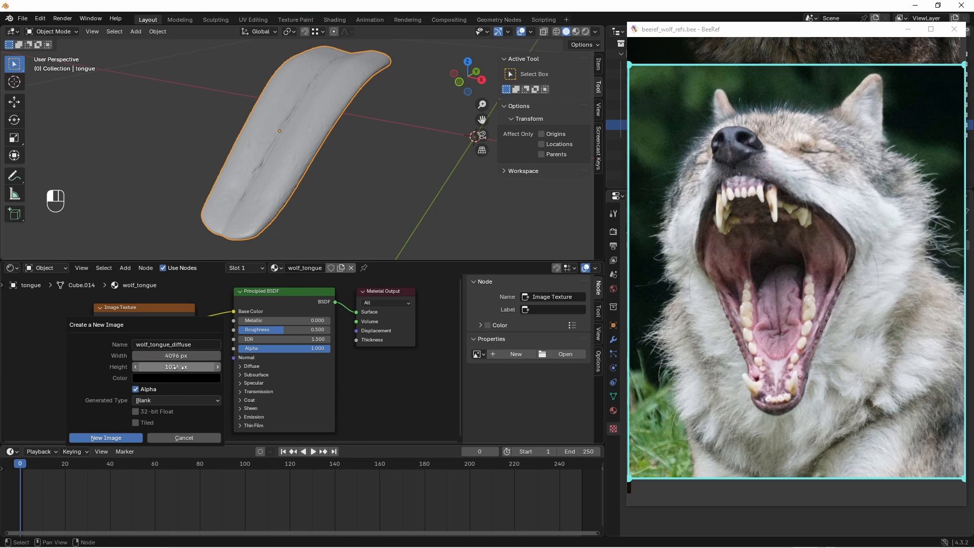
text(4096)
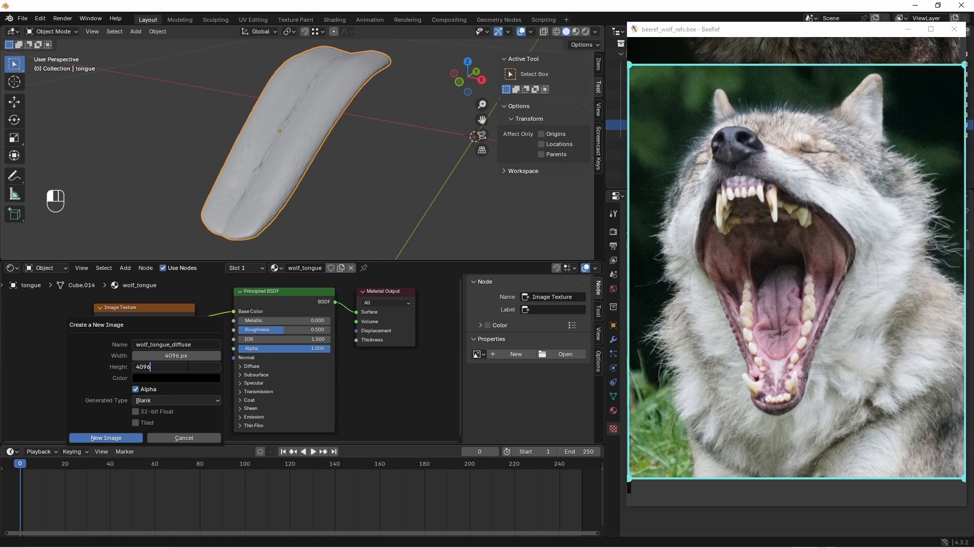
key(Return)
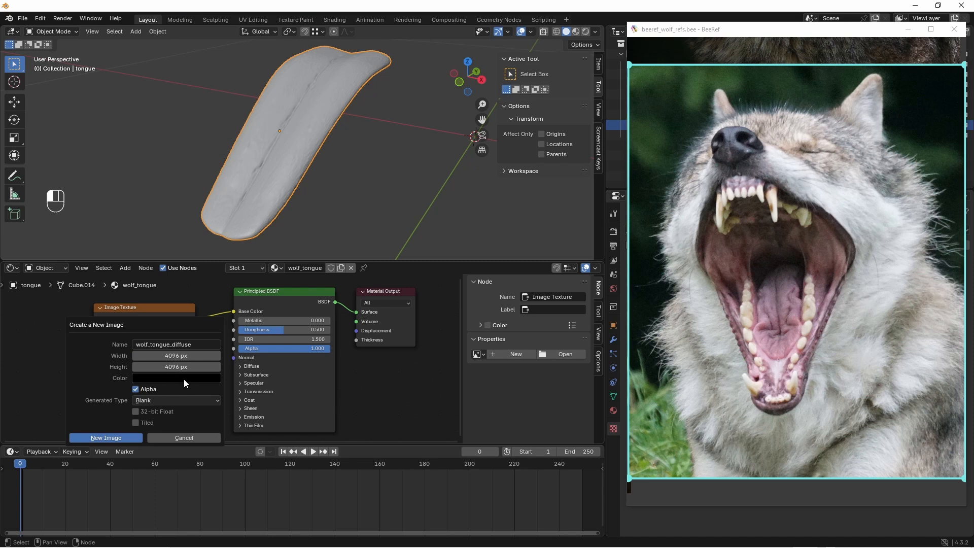
click(110, 438)
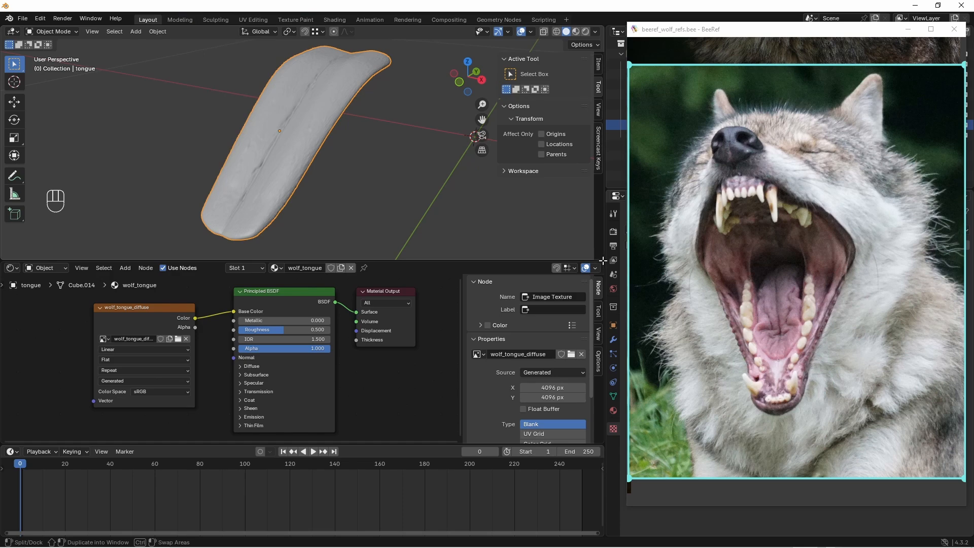
- Close the Shader Editor area and put the tongue into Texture Paint mode
drag(603, 260, 595, 273)
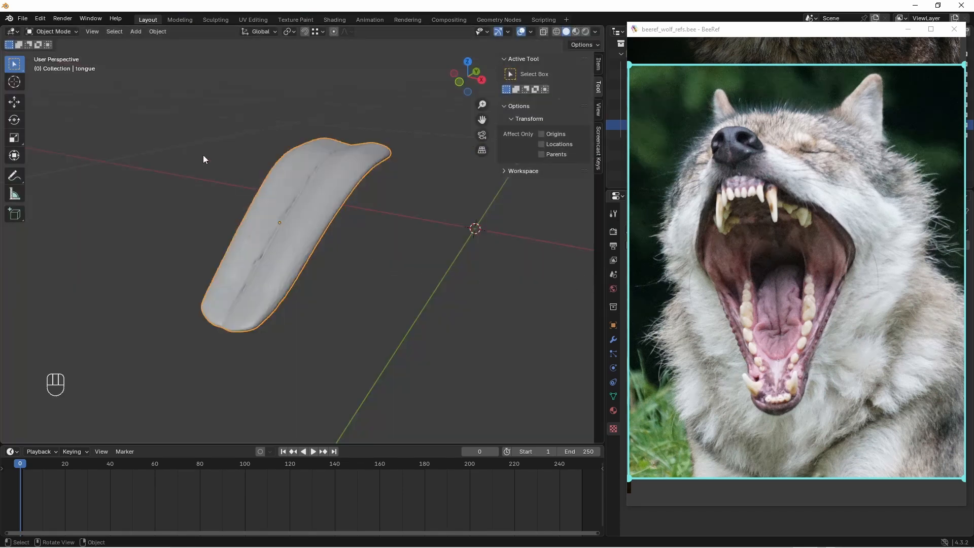
click(69, 31)
click(60, 94)
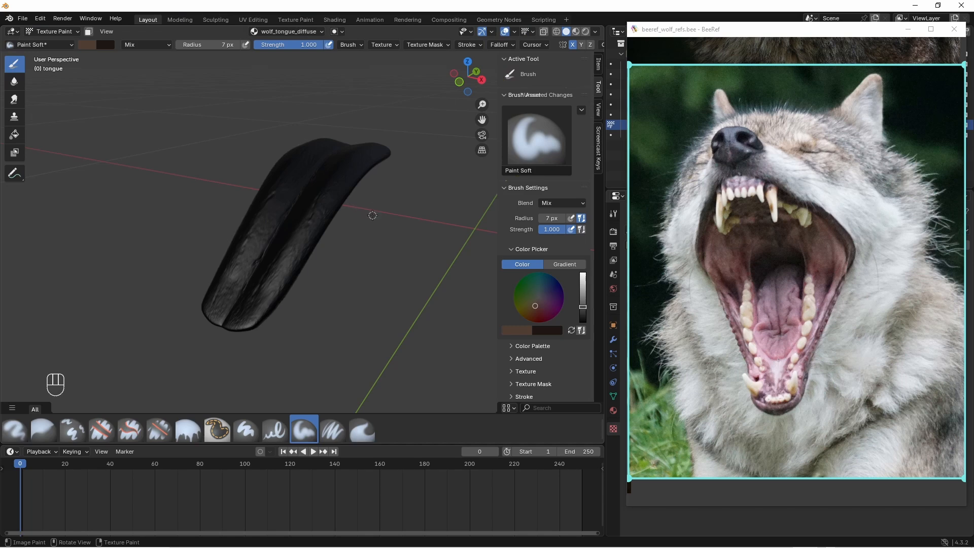
- Sample the tongue's pink from the BeeRef wolf photo and set Blender's primary brush colour to #995D69
right_click(785, 301)
mouse_move(817, 384)
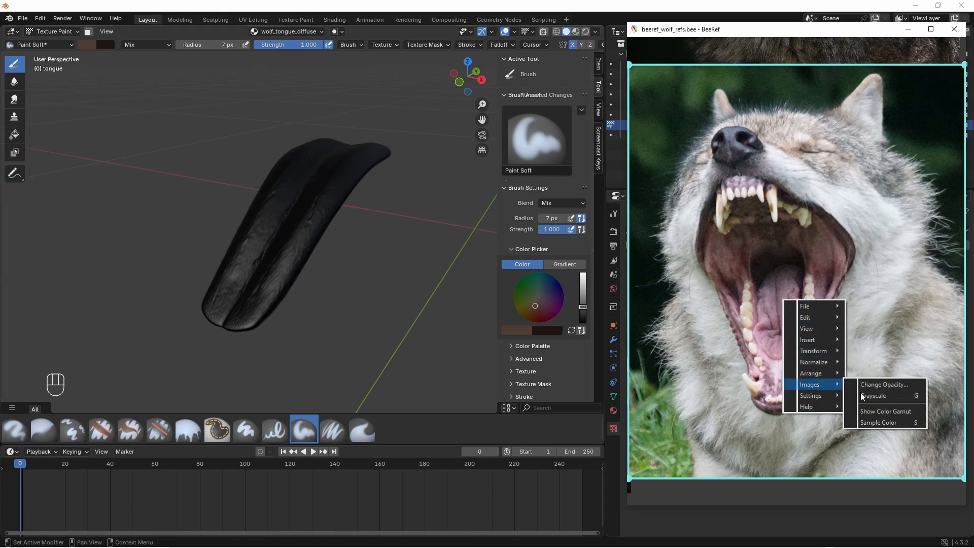
click(857, 424)
click(768, 310)
click(517, 331)
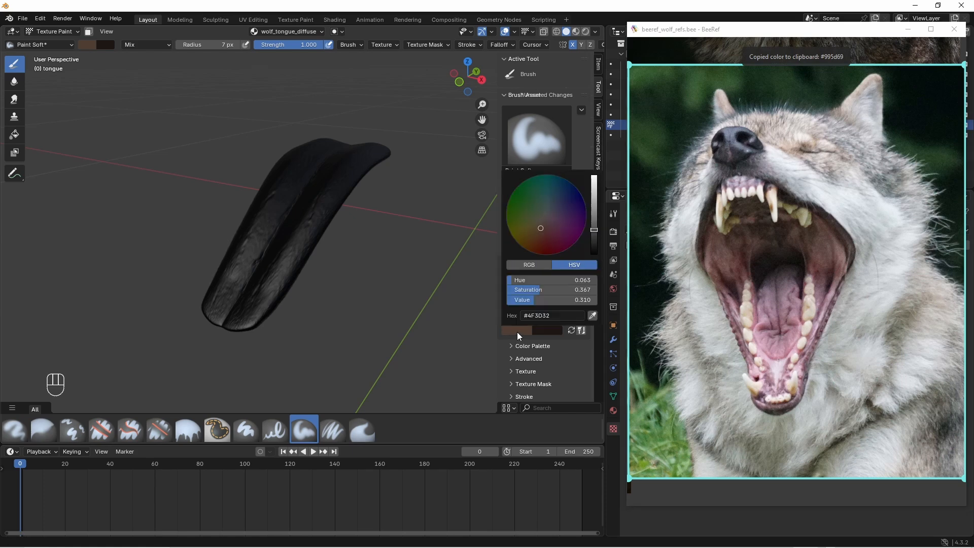
text(#995D69)
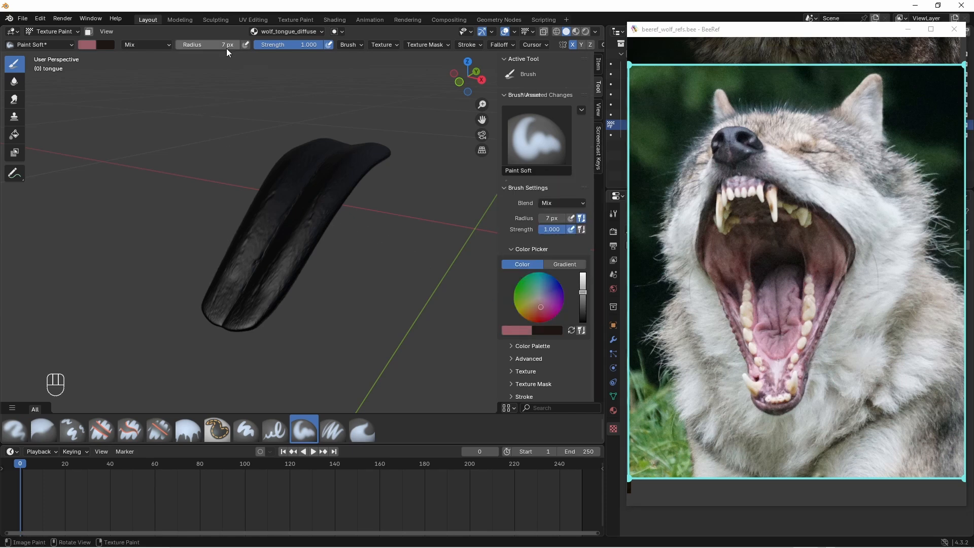
- Set the brush radius to 30 px and cover the tongue with the pink base colour
drag(226, 47, 239, 47)
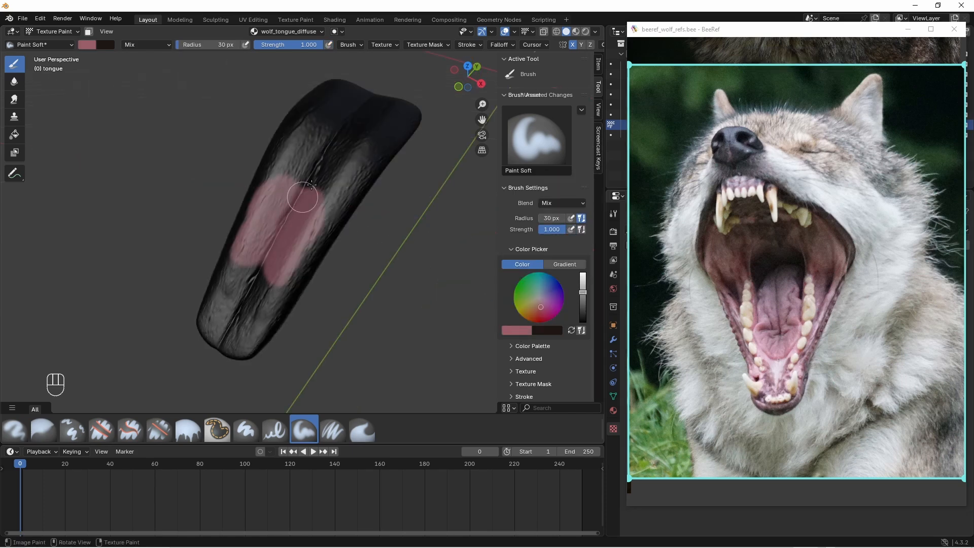
mouse_move(312, 186)
mouse_down()
mouse_move(264, 345)
mouse_move(305, 152)
mouse_move(257, 348)
mouse_up()
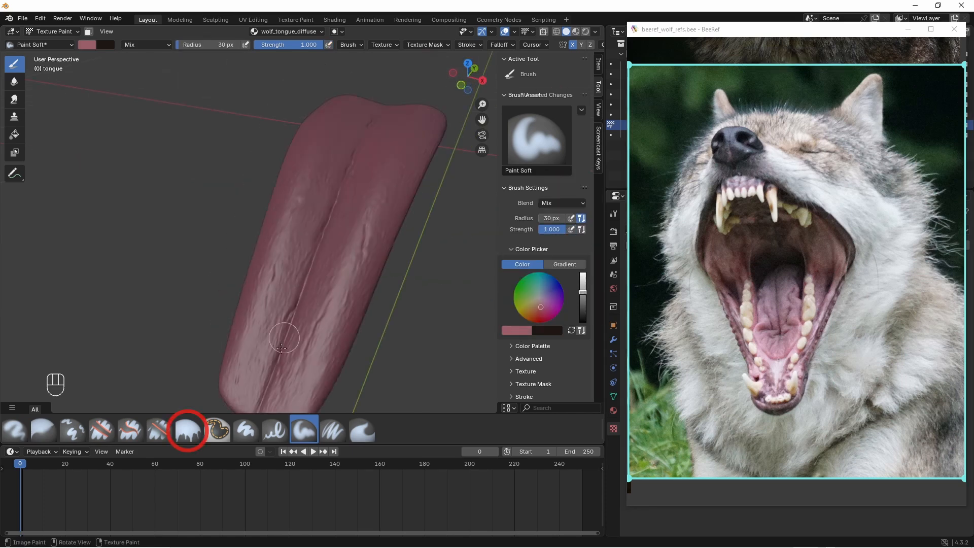
middle_drag(282, 345, 339, 289)
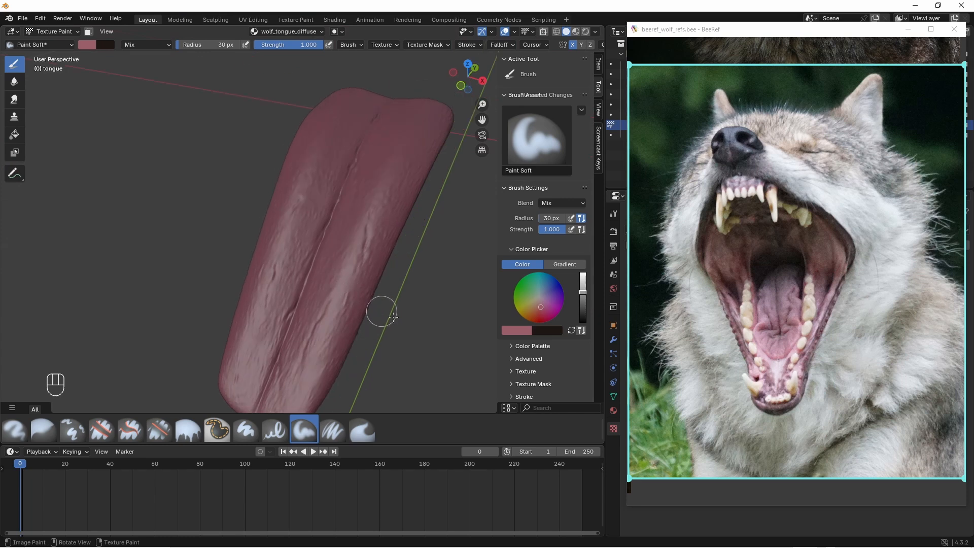
- Sample a lighter pink from the tongue in the BeeRef wolf photo and set Blender's brush colour to #B593A4
key(x)
right_click(769, 300)
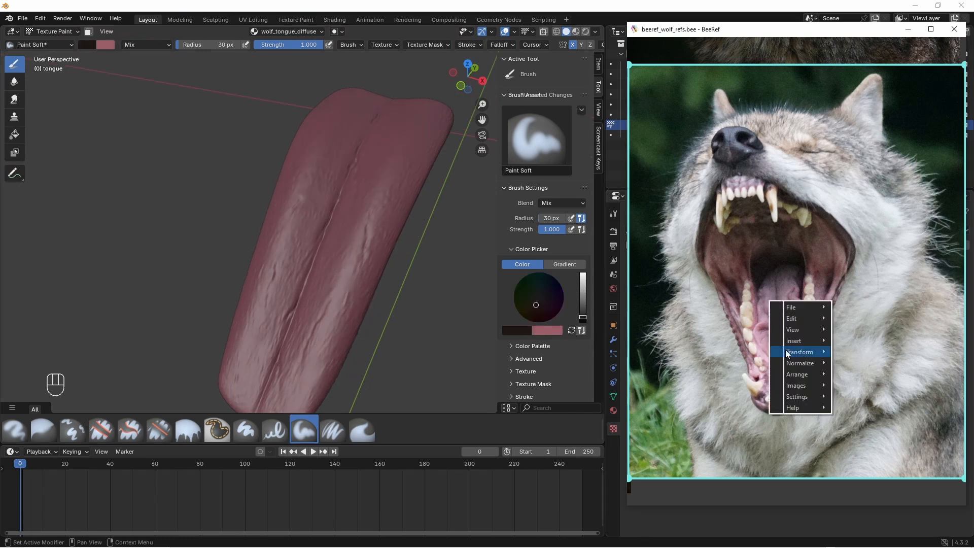
mouse_move(794, 389)
click(863, 423)
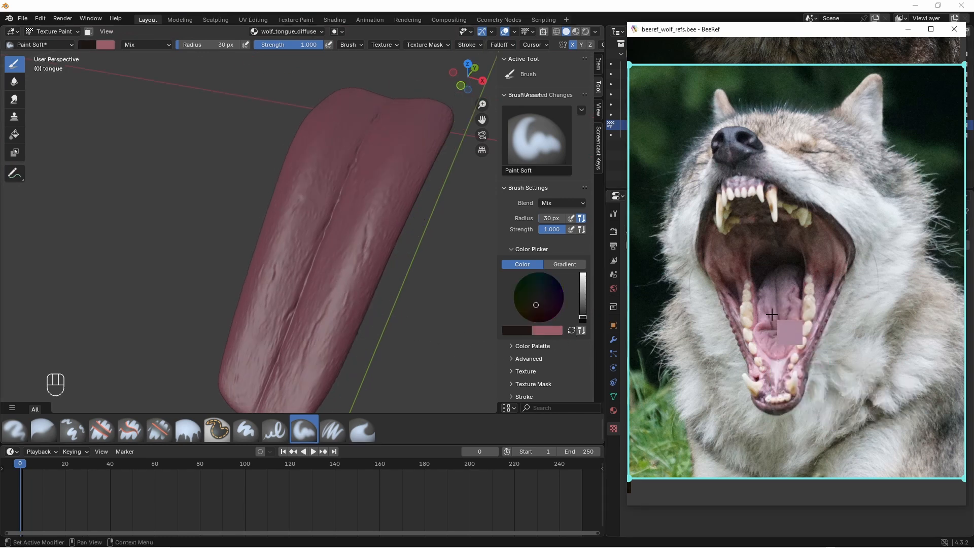
click(800, 341)
click(517, 330)
key(ctrl+v)
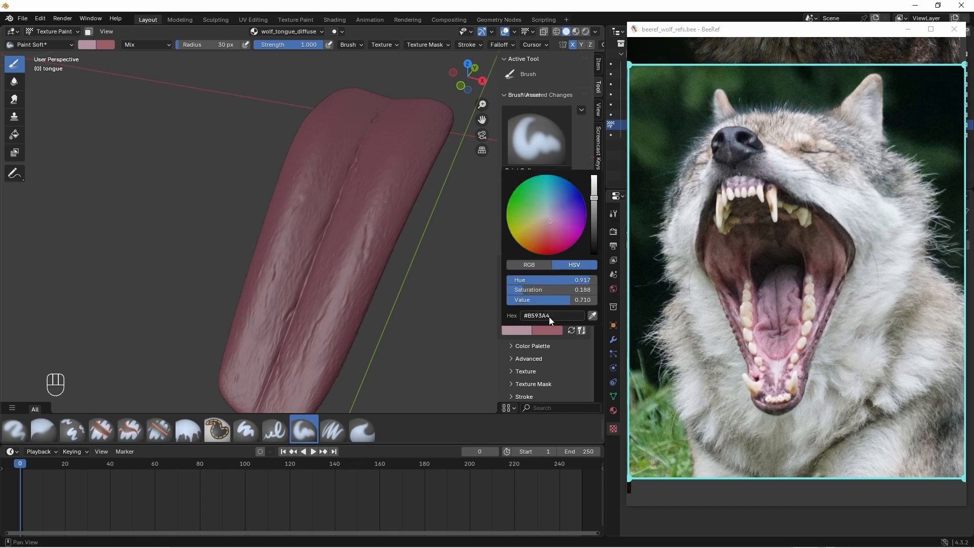
- Paint soft light-pink patches along both halves of the tongue's upper surface at a brush strength of 0.5
mouse_move(402, 331)
middle_down()
mouse_move(354, 161)
mouse_move(347, 171)
middle_up()
click(329, 45)
drag(357, 133, 336, 191)
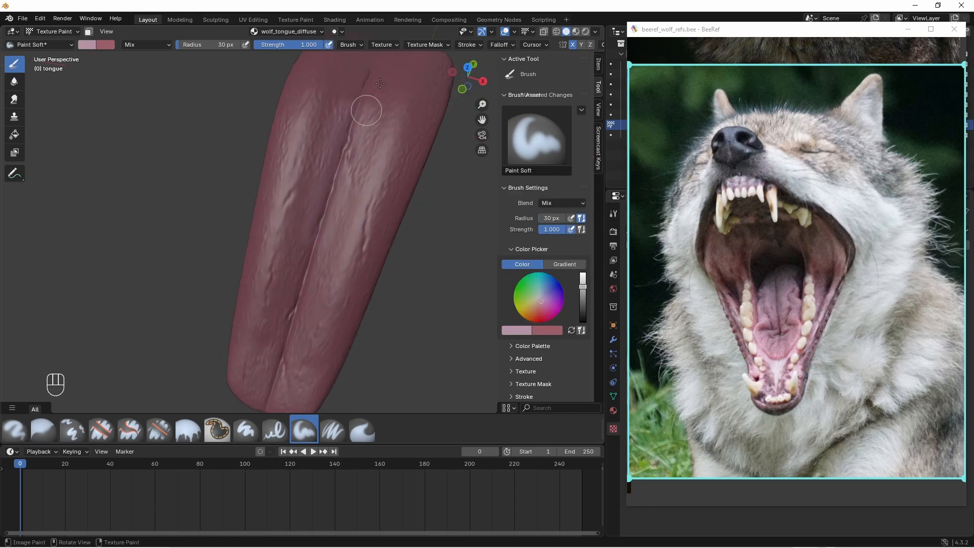
middle_drag(367, 109, 381, 136)
scroll(381, 136, up, 2)
mouse_move(794, 32)
mouse_down()
mouse_move(399, 38)
mouse_move(756, 65)
mouse_move(797, 42)
mouse_up()
click(613, 339)
shift+middle_drag(351, 162, 341, 115)
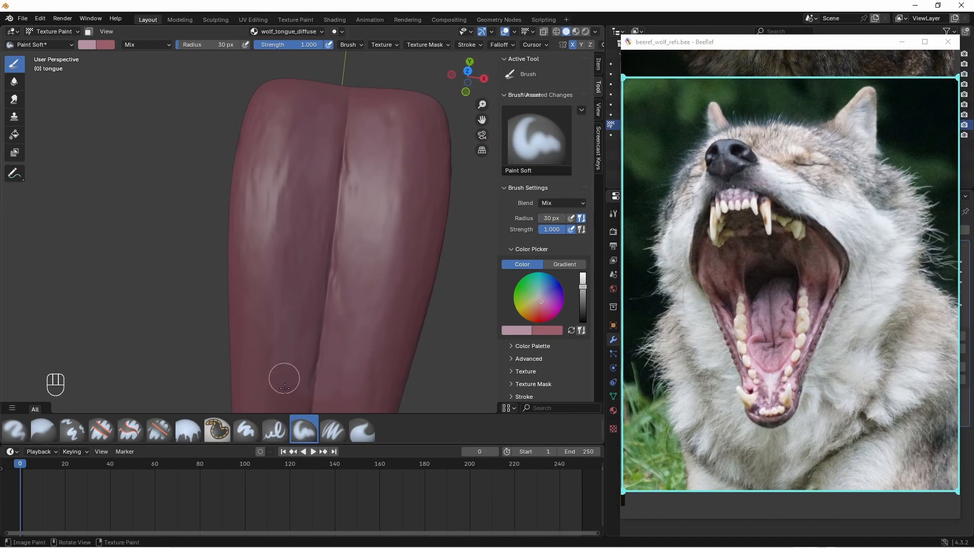
drag(333, 203, 330, 260)
shift+middle_drag(305, 388, 294, 293)
scroll(299, 269, down, 5)
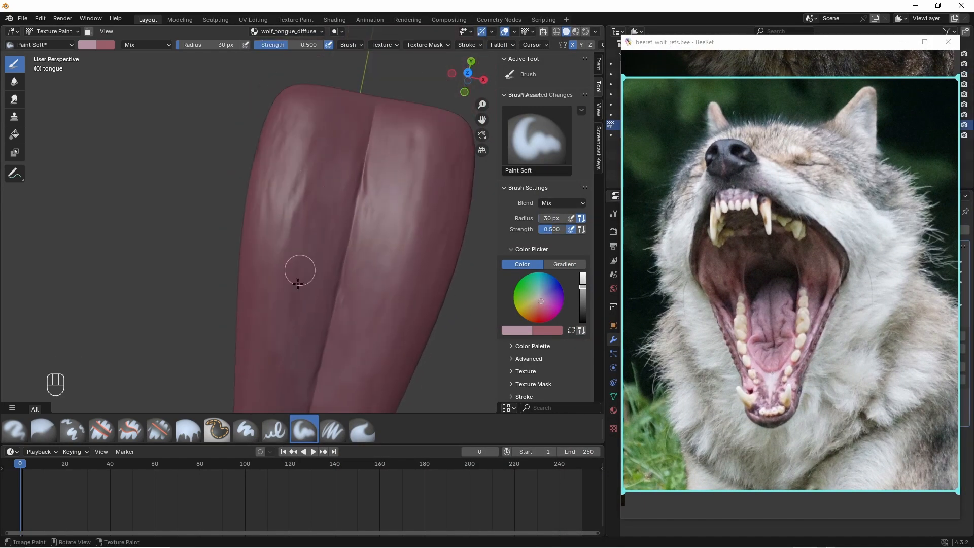
- Sample the dark red of the tongue crease in the BeeRef photo and paste it as Blender's brush colour
right_click(748, 318)
mouse_move(778, 398)
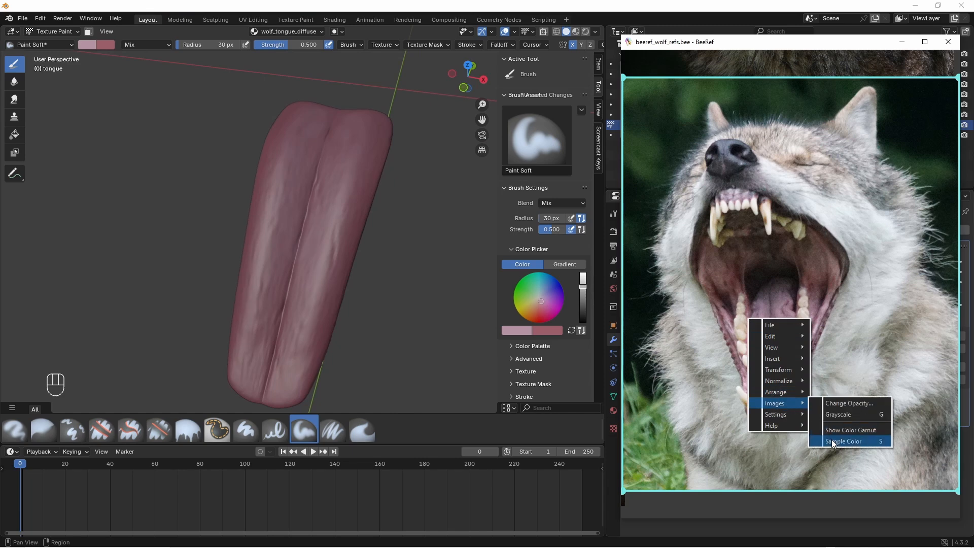
click(843, 430)
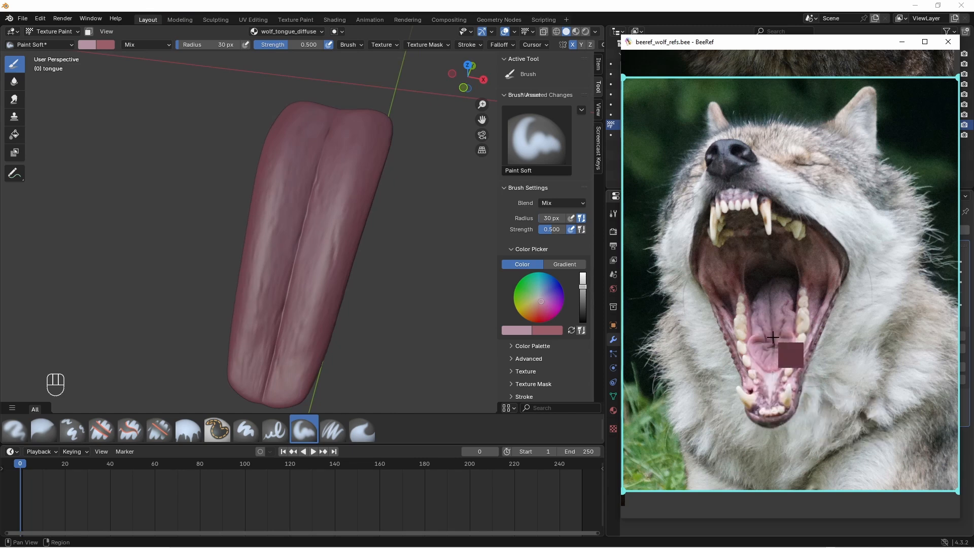
click(773, 338)
click(525, 334)
click(538, 315)
key(ctrl+v)
key(Return)
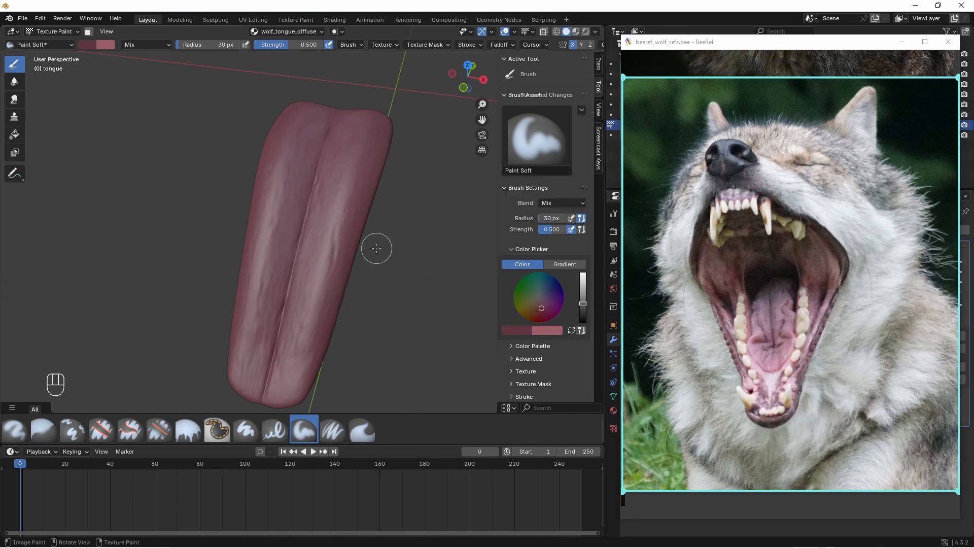
- Reduce the brush radius to 7 px and start painting the dark red line along the back of the tongue's centre groove
middle_drag(315, 174, 326, 193)
ctrl+middle_drag(327, 192, 327, 127)
shift+middle_drag(315, 56, 316, 65)
click(215, 44)
text(10)
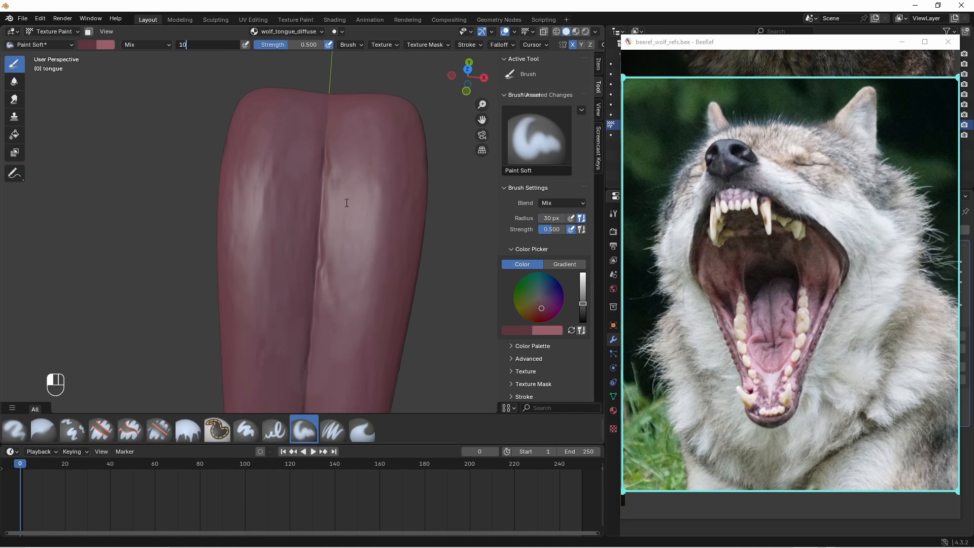
key(Return)
ctrl+middle_drag(318, 266, 322, 258)
key(f)
drag(339, 170, 346, 111)
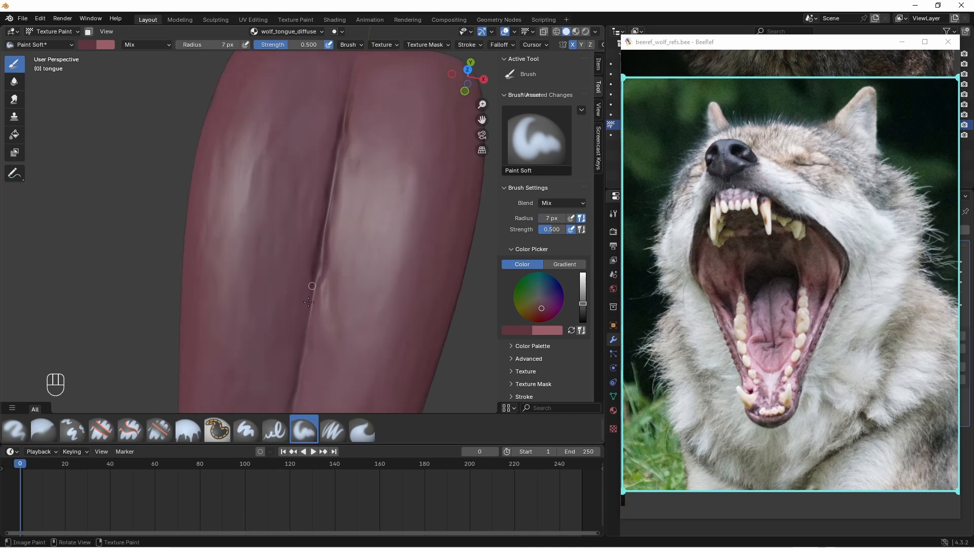
- Raise the brush strength to 1.0 and continue the dark red line down the centre groove towards the tongue tip
mouse_move(312, 287)
middle_down()
mouse_move(341, 285)
mouse_move(341, 262)
mouse_move(341, 294)
mouse_move(355, 309)
mouse_move(334, 221)
middle_up()
key(shift+f)
click(298, 302)
drag(331, 219, 327, 291)
middle_drag(326, 292, 337, 241)
drag(330, 266, 318, 309)
middle_drag(318, 309, 331, 284)
shift+middle_drag(331, 284, 324, 225)
drag(323, 225, 288, 311)
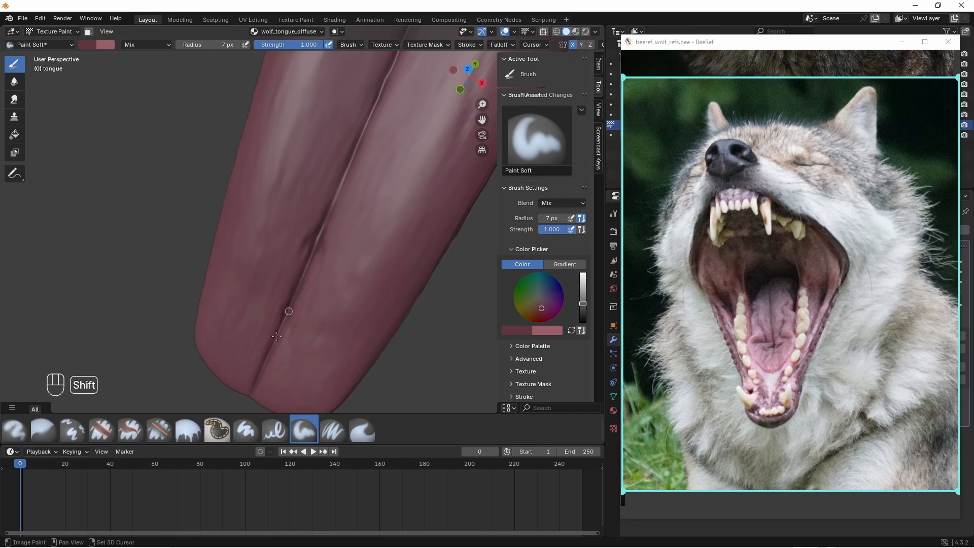
middle_drag(288, 311, 287, 333)
drag(292, 309, 307, 261)
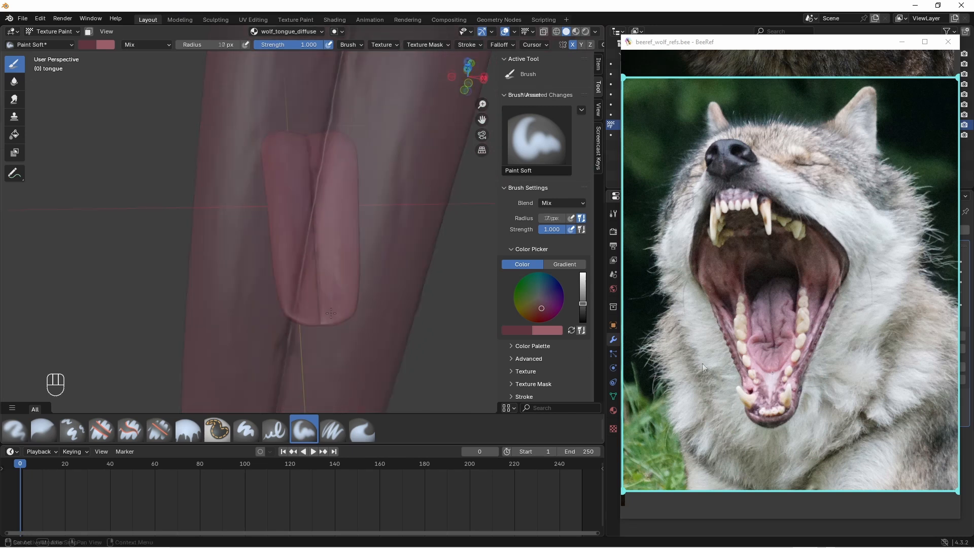
- Sample the light pink near the tongue tip in the BeeRef photo, swap Blender's brush colours and paste it as the primary colour
right_click(775, 357)
mouse_move(814, 439)
click(868, 479)
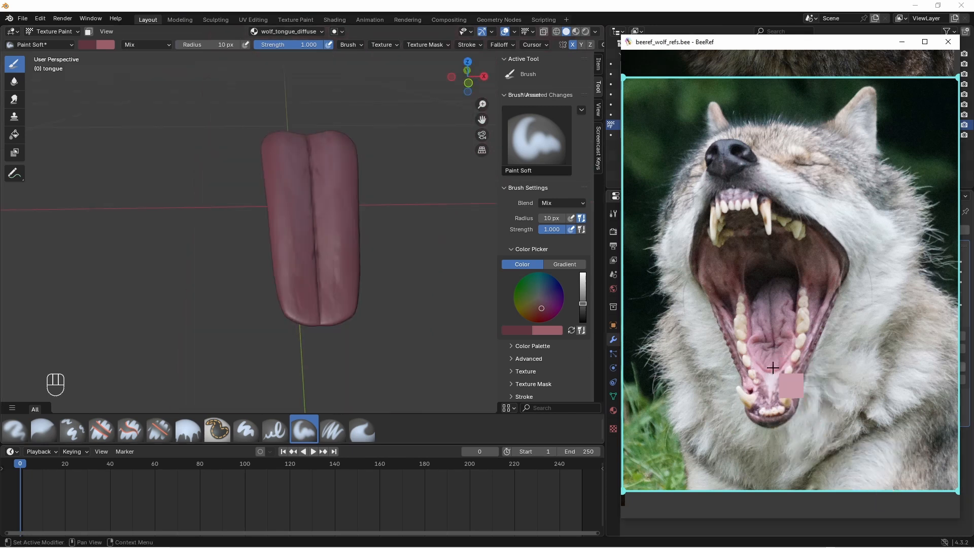
click(768, 361)
click(571, 332)
click(539, 332)
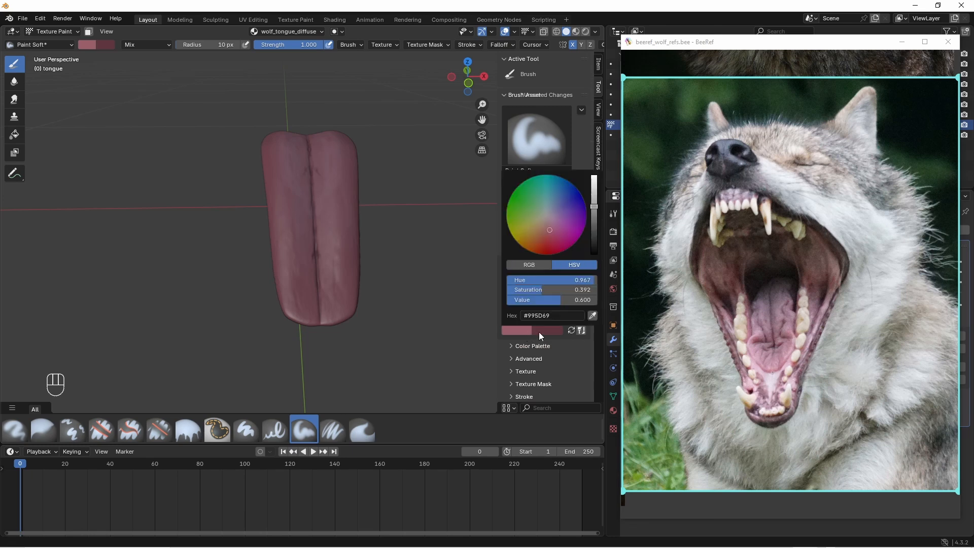
click(554, 317)
key(ctrl+v)
key(Return)
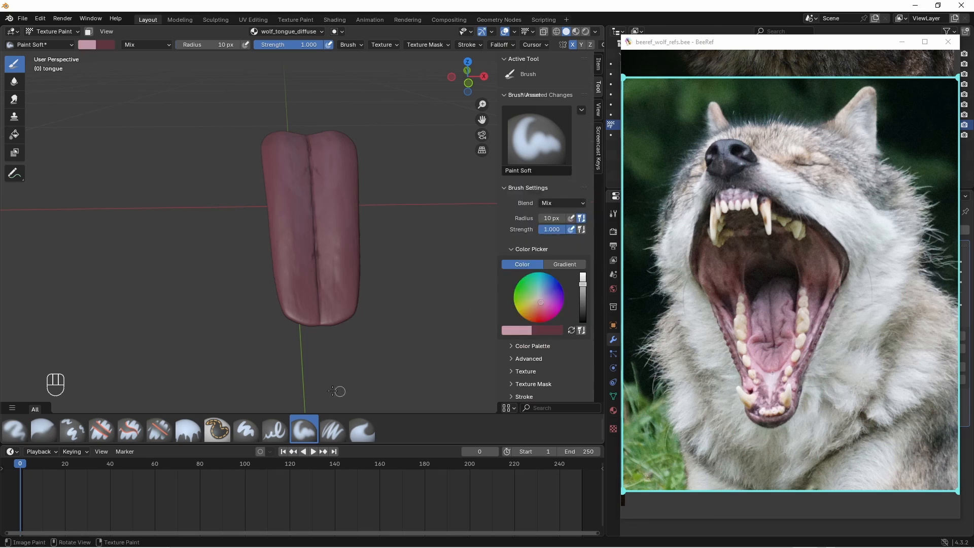
- Set the brush radius to 30 px and strength to 0.5, and brush light tones over the tongue's upper surface
middle_drag(339, 392, 329, 403)
mouse_move(322, 315)
ctrl+middle_down()
mouse_move(310, 258)
mouse_move(304, 289)
ctrl+middle_up()
click(220, 44)
text(30)
key(Return)
click(300, 45)
text(0.5)
key(Return)
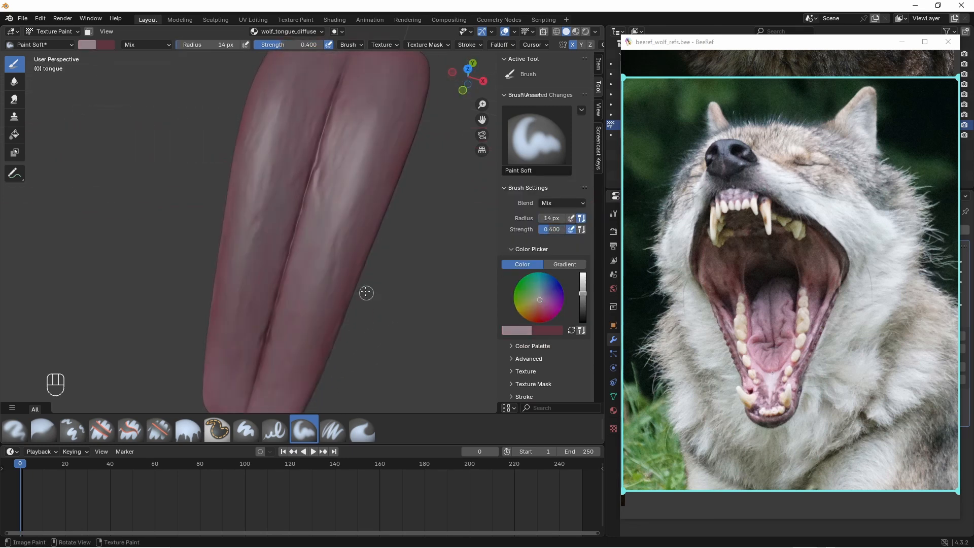
- Deepen the centre groove with dark red and shade the tongue's underside using a 20 px brush at 0.7 strength
middle_drag(365, 291, 337, 274)
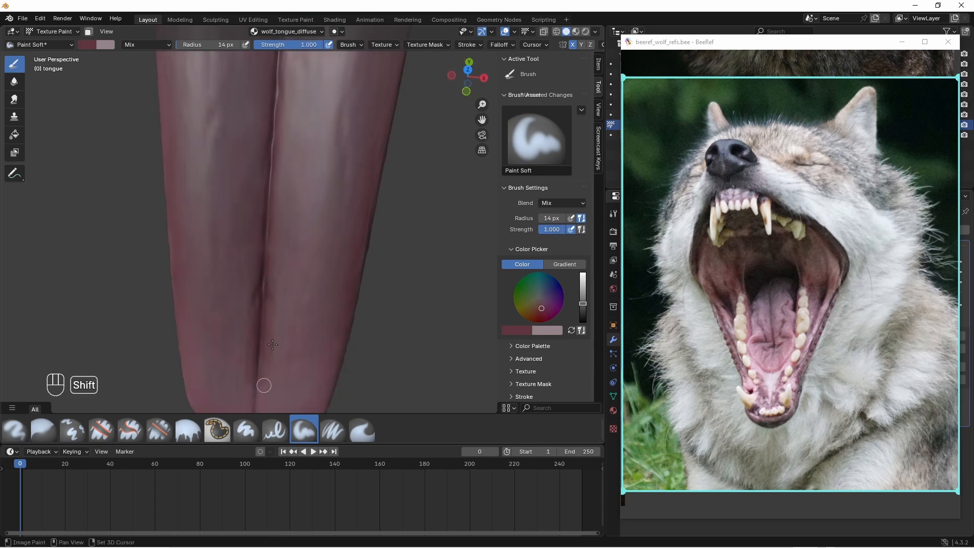
shift+middle_drag(283, 374, 274, 305)
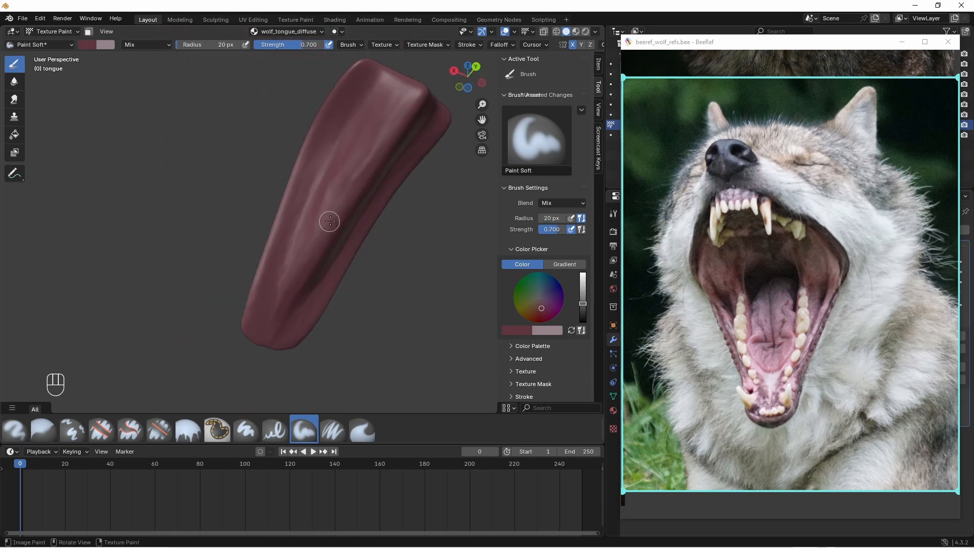
middle_drag(278, 287, 386, 254)
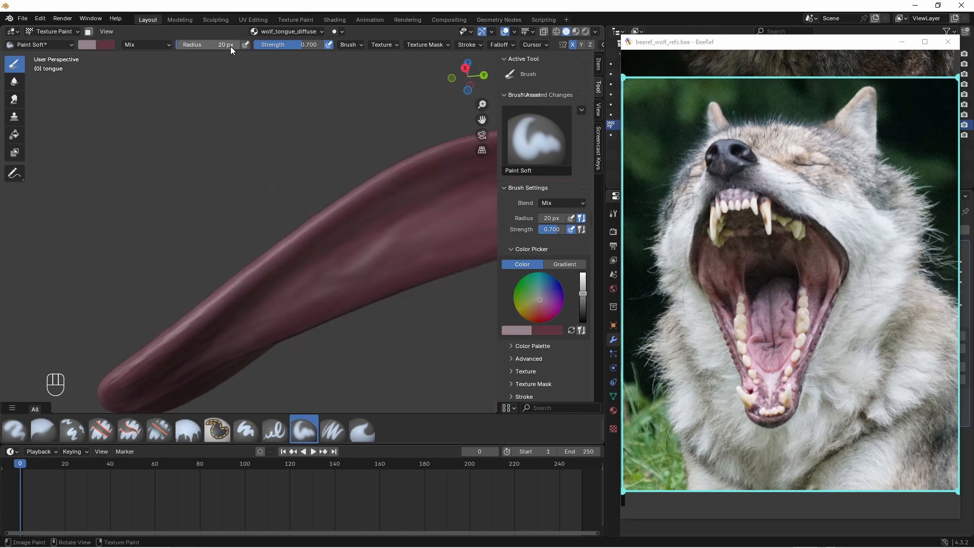
- Add pale and dark strokes along the folds of the tongue's underside with a 20 px brush at full strength
ctrl+middle_drag(381, 260, 376, 224)
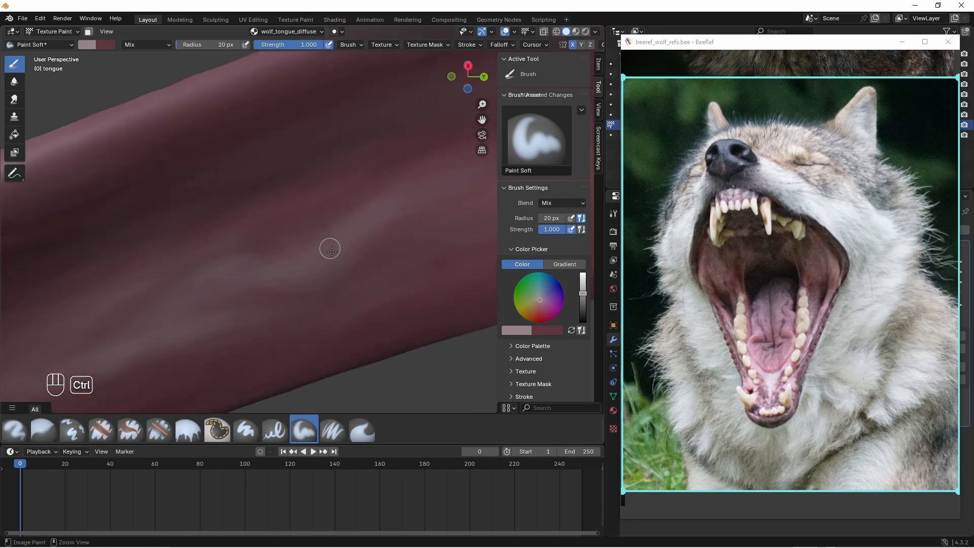
ctrl+middle_drag(331, 246, 240, 289)
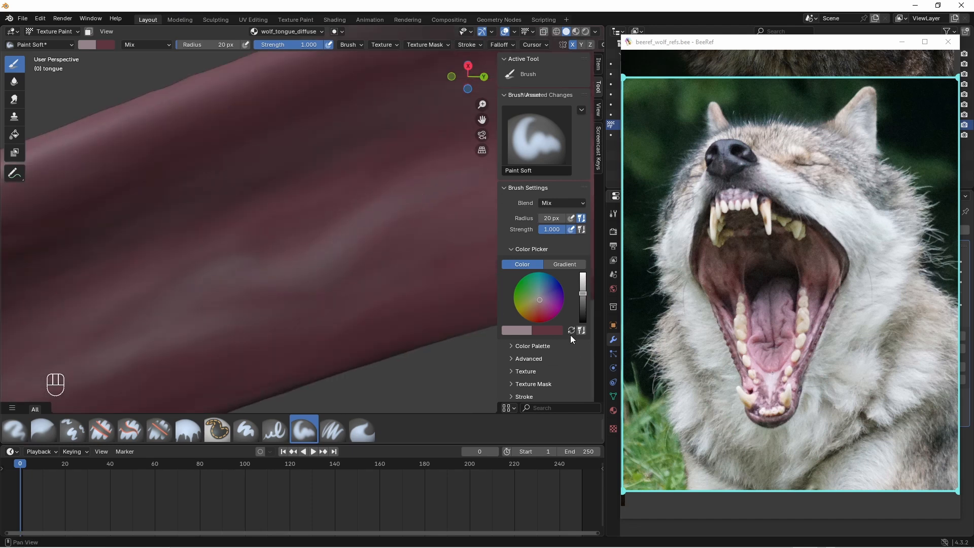
key(x)
drag(250, 254, 167, 295)
mouse_move(348, 205)
shift+mouse_down()
mouse_move(261, 262)
mouse_move(216, 258)
mouse_move(271, 246)
shift+mouse_up()
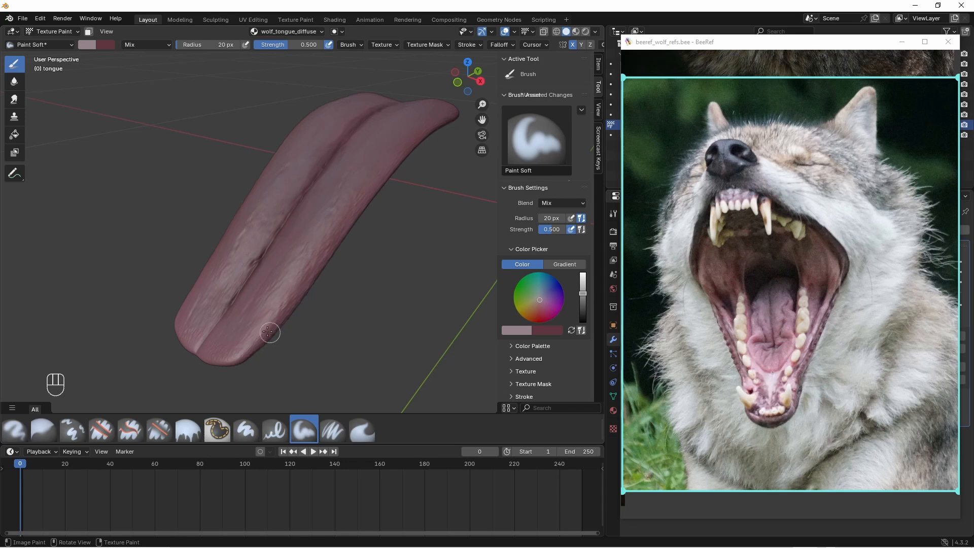
- Switch the 3D viewport to the UV Editor to display the wolf_tongue_diffuse image
click(17, 33)
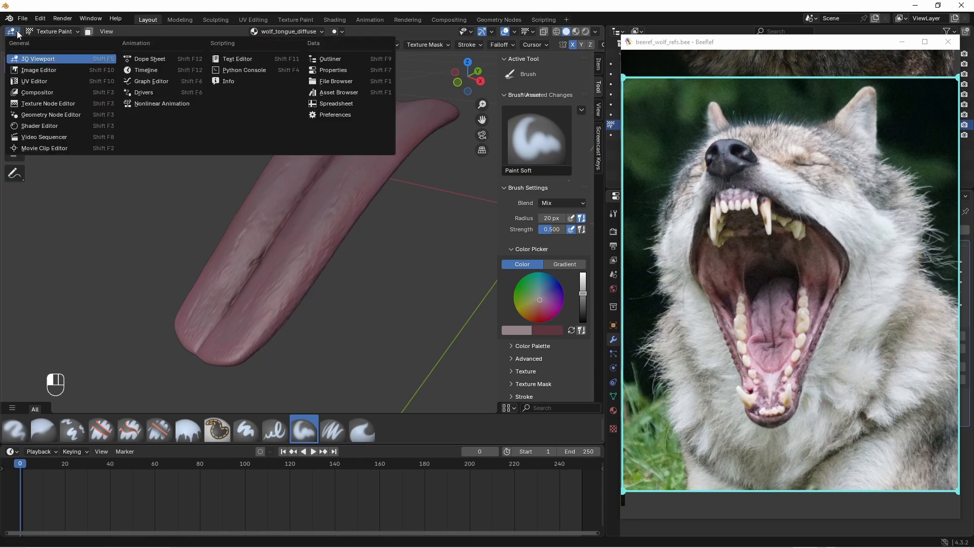
click(54, 83)
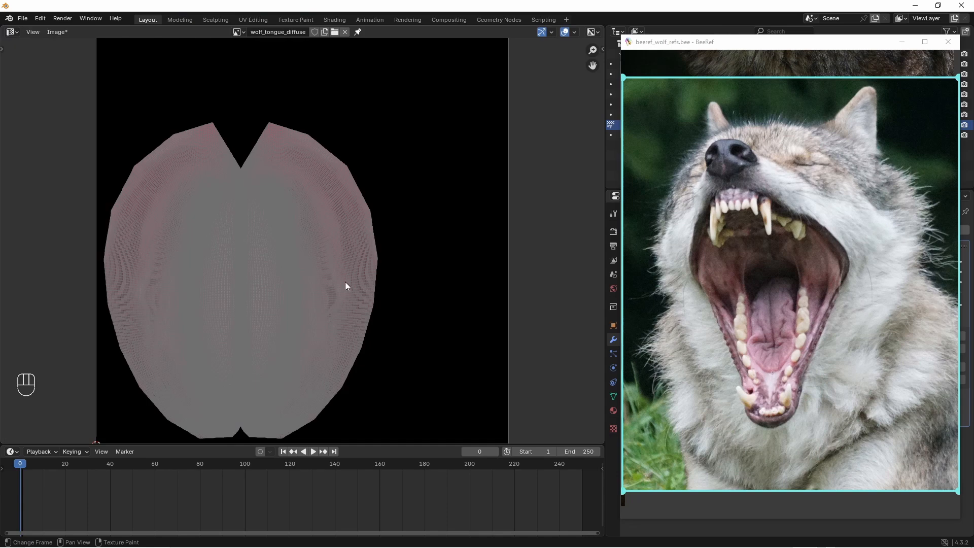
scroll(307, 278, up, 1)
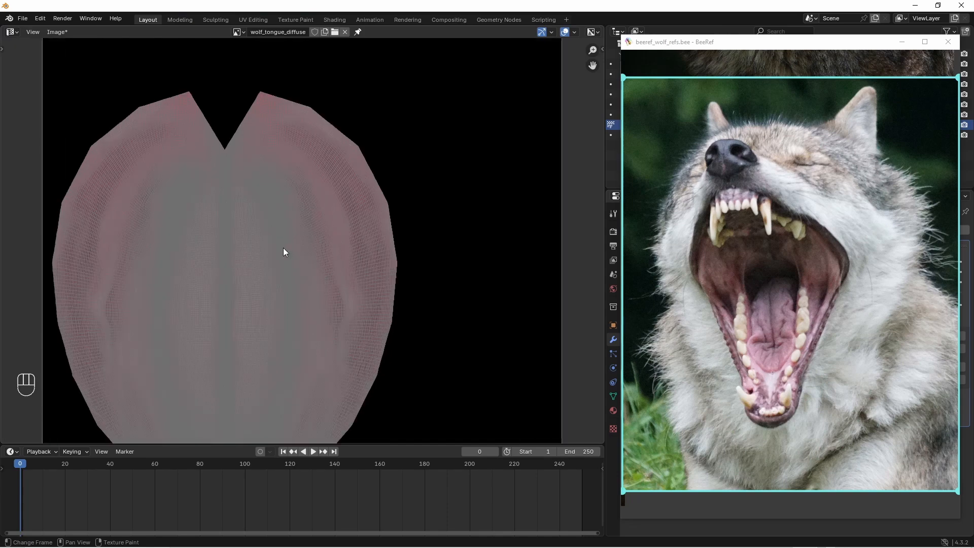
- Minimise the BeeRef window and lower the tongue's Multires viewport level to 0
click(902, 42)
click(765, 262)
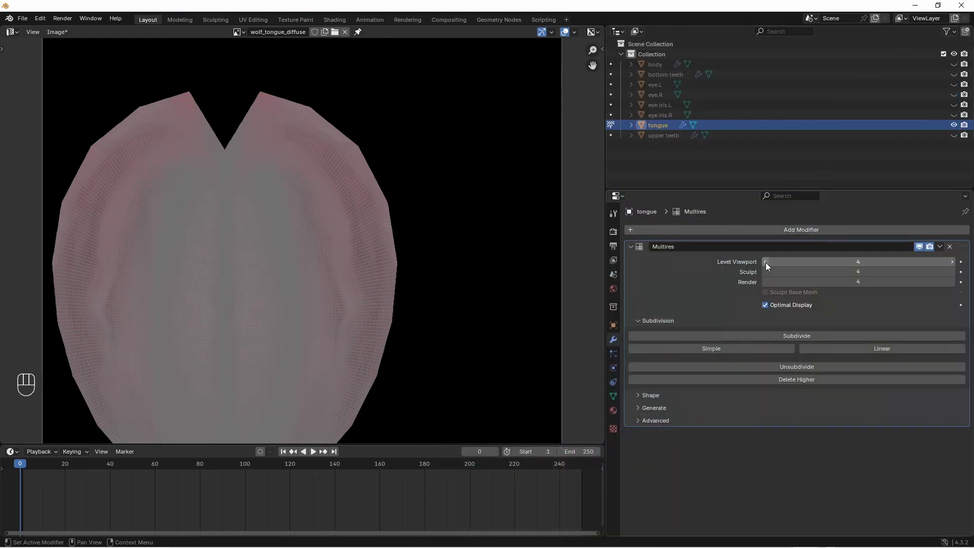
click(765, 262)
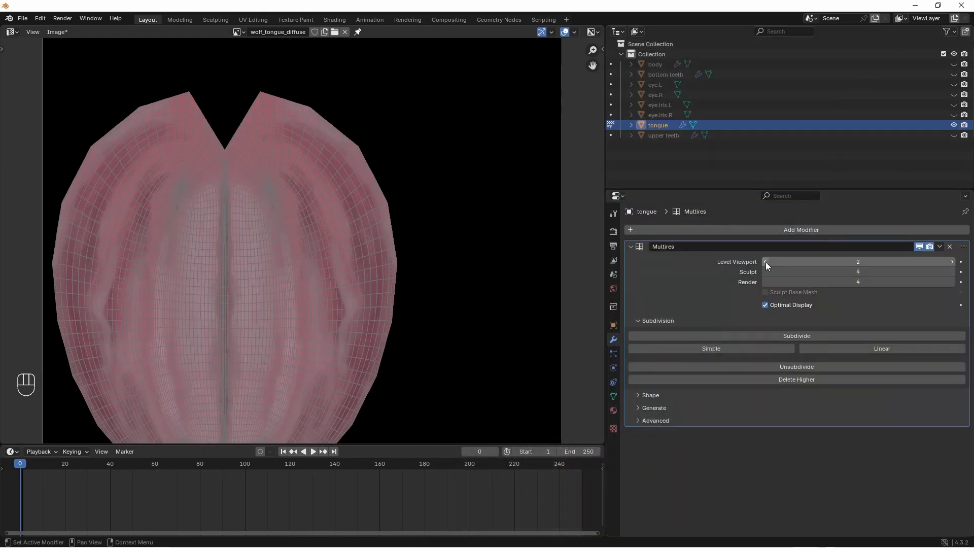
click(766, 262)
click(765, 262)
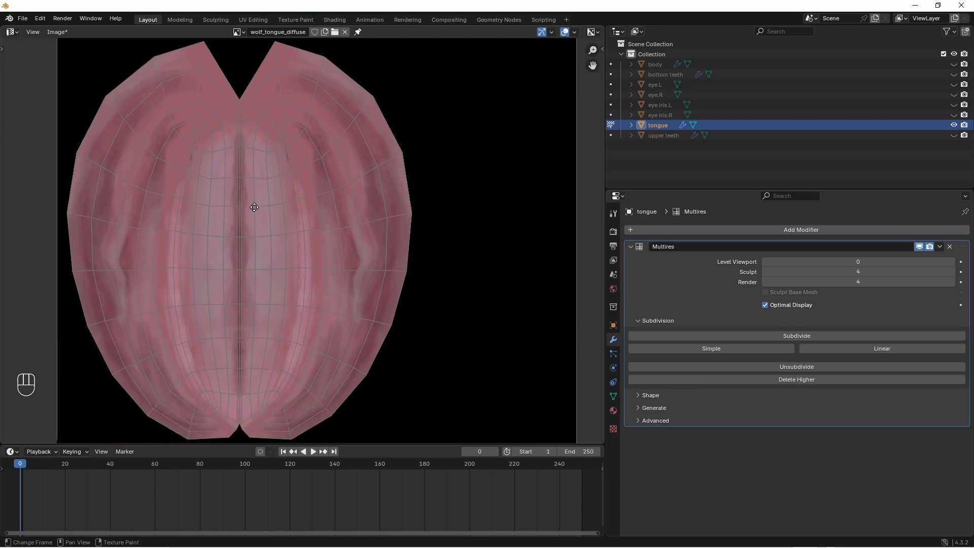
middle_drag(255, 208, 259, 198)
scroll(357, 230, down, 1)
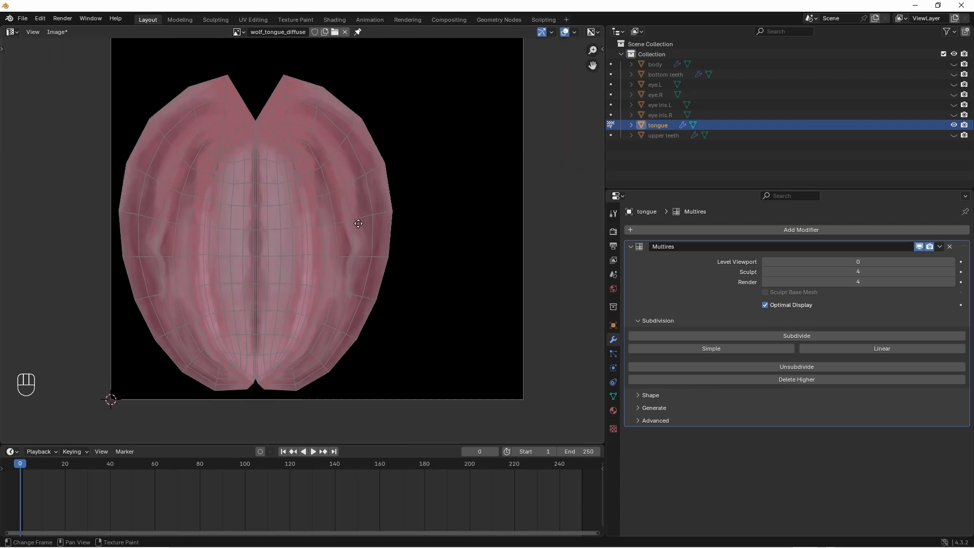
middle_drag(357, 228, 342, 255)
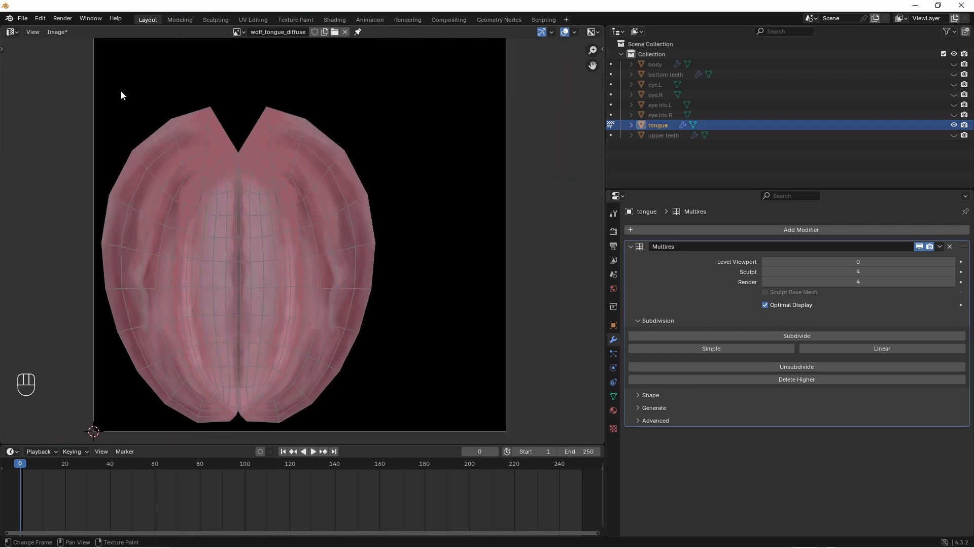
- Save the tongue texture as a copy named wolf_tongue_teeth_eyes_diffuse.jpg in JPEG format
click(57, 32)
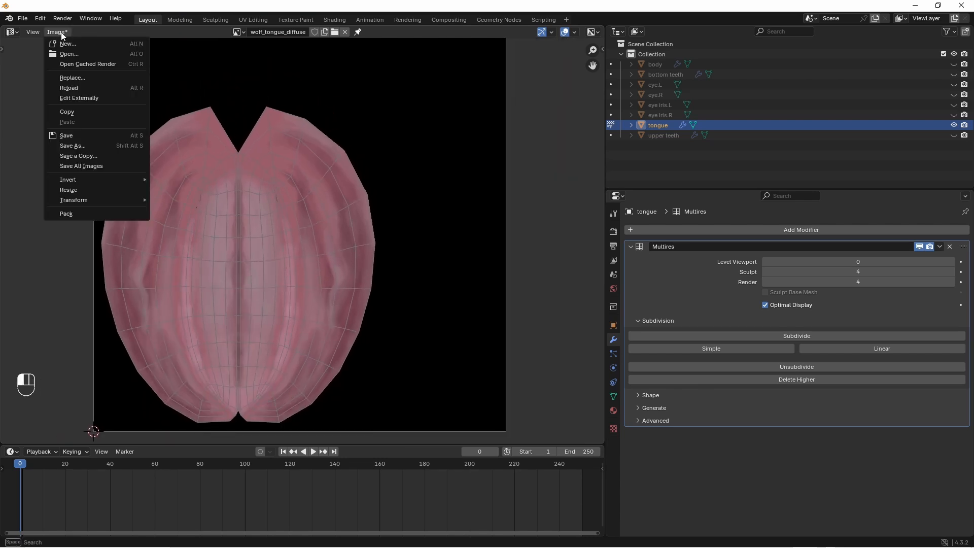
click(87, 146)
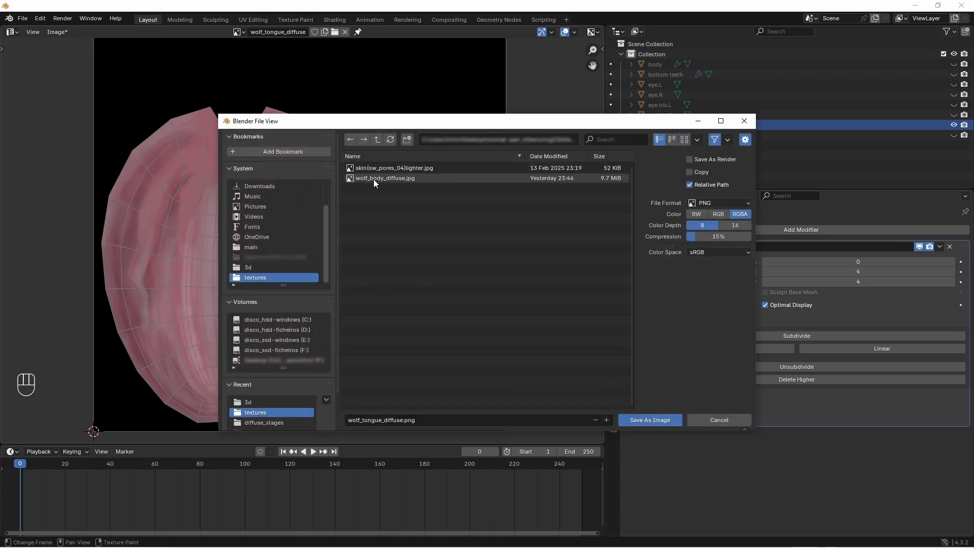
click(363, 421)
click(384, 421)
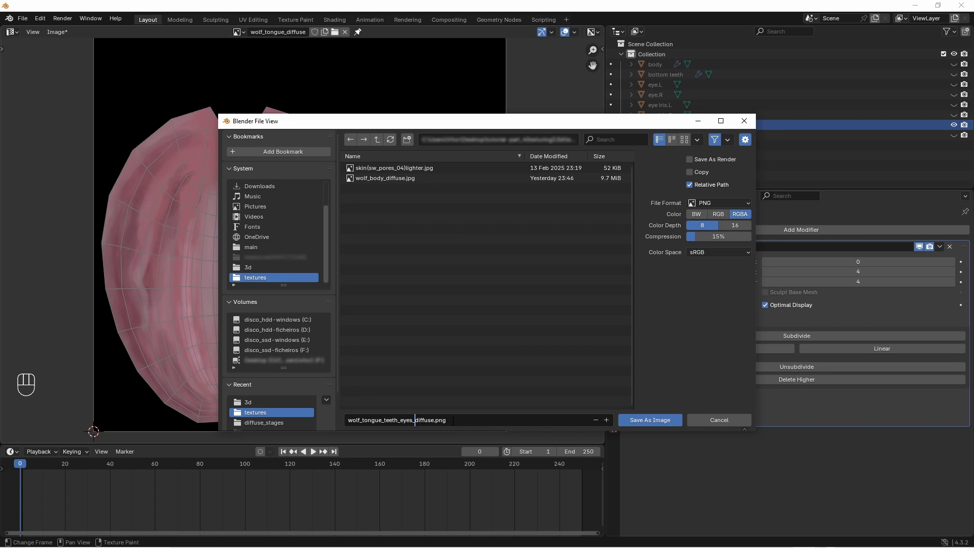
click(747, 206)
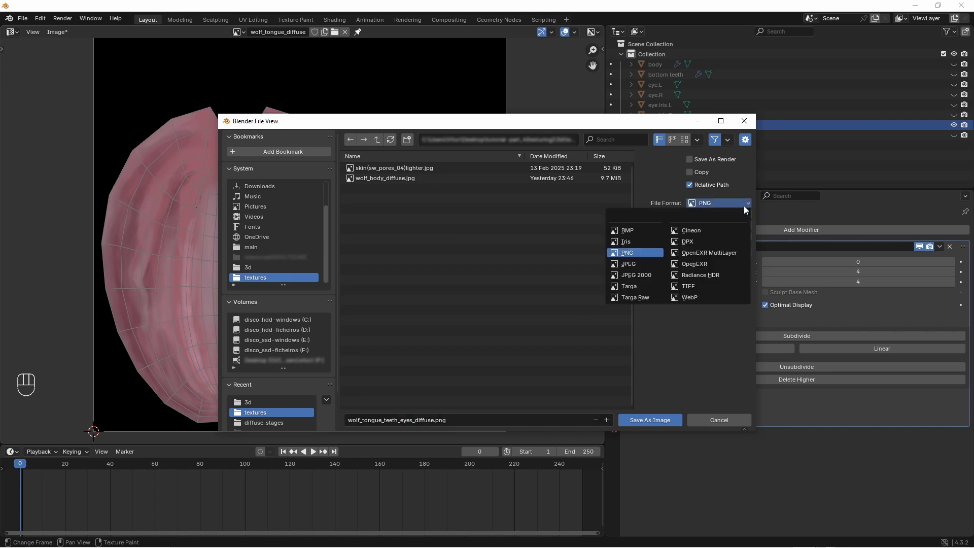
click(635, 265)
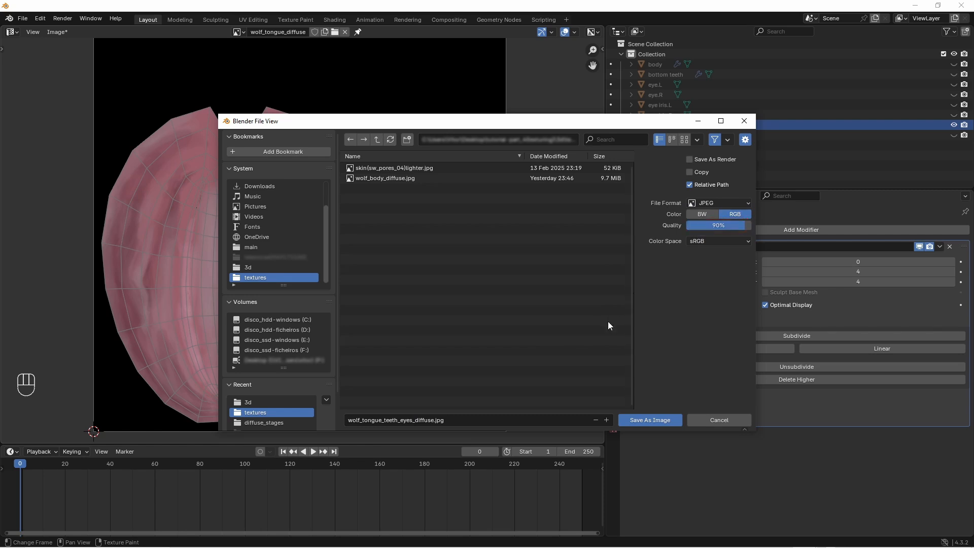
click(657, 421)
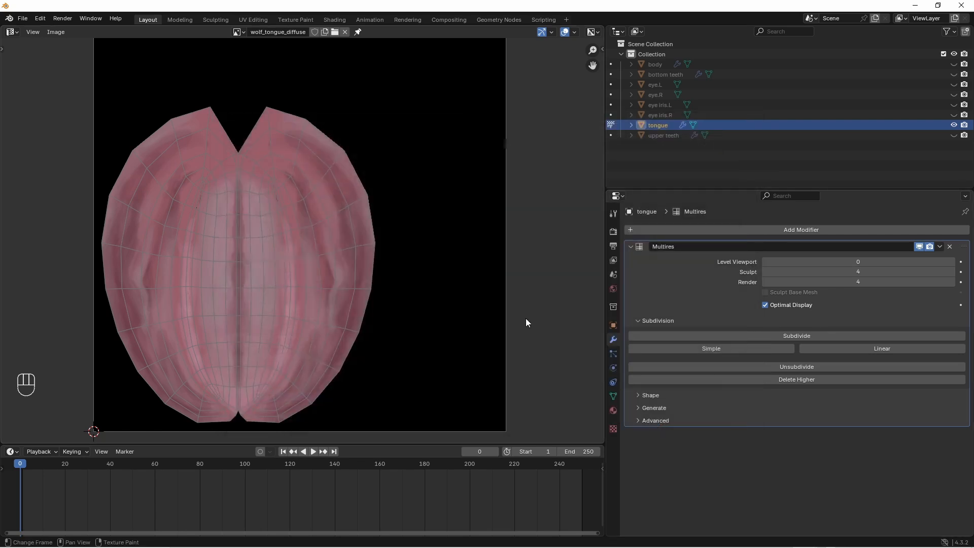
- Switch the image view back to the 3D viewport and raise the tongue's Multires viewport level to 4
click(17, 32)
click(26, 56)
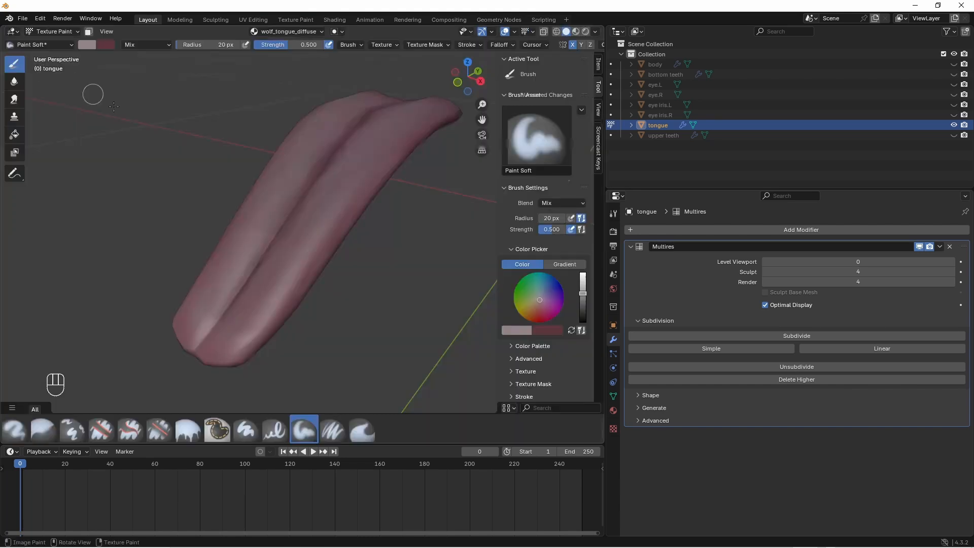
click(952, 262)
click(952, 262)
click(952, 262)
click(952, 262)
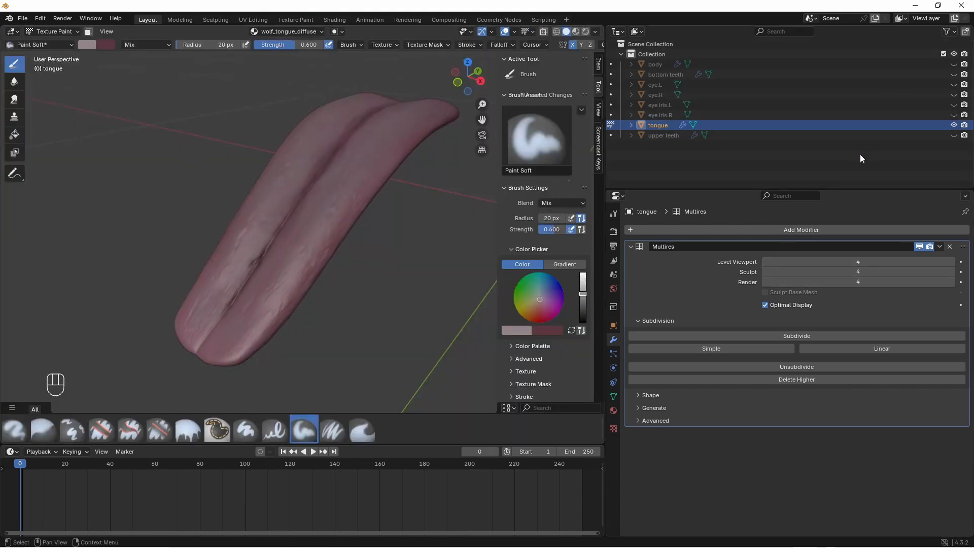
- Create a new brush texture and name it tongue alpha
click(613, 429)
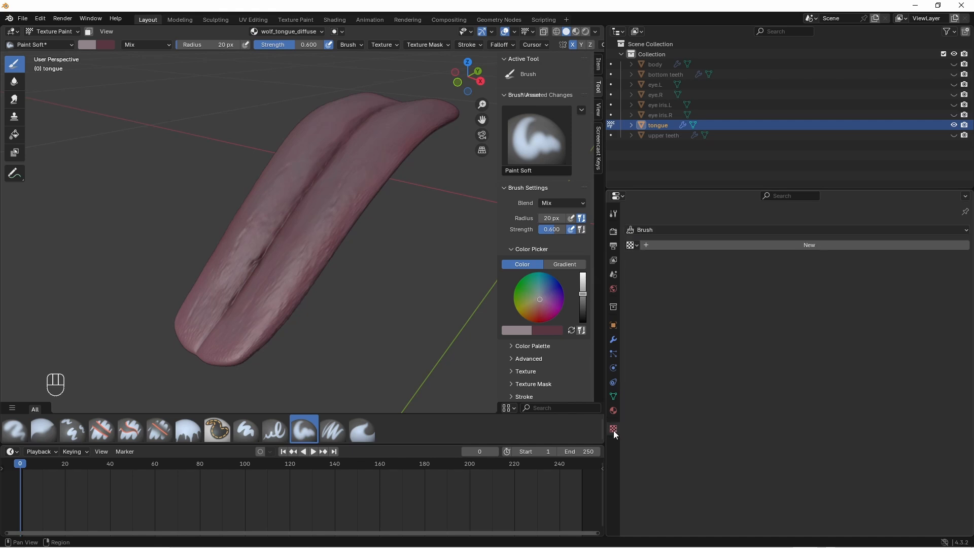
click(756, 245)
click(674, 246)
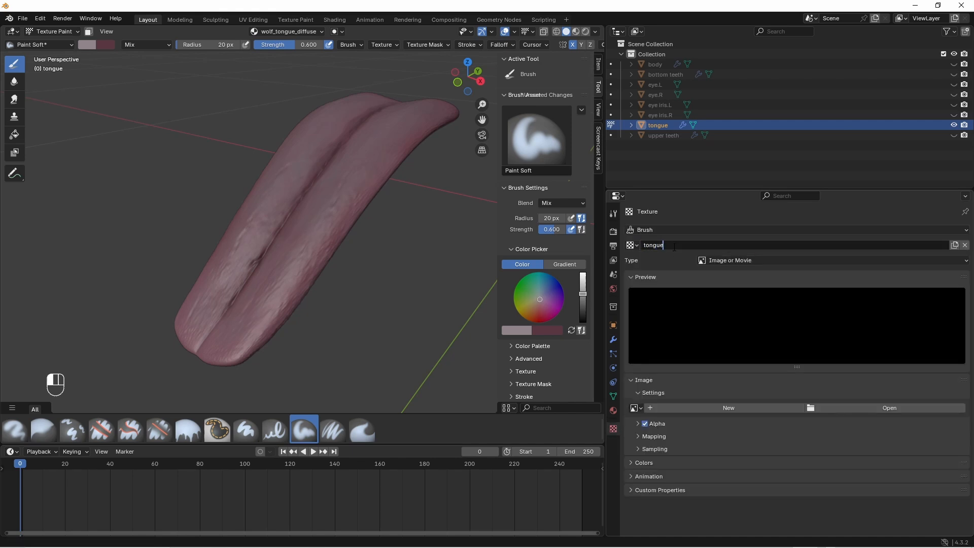
key(Return)
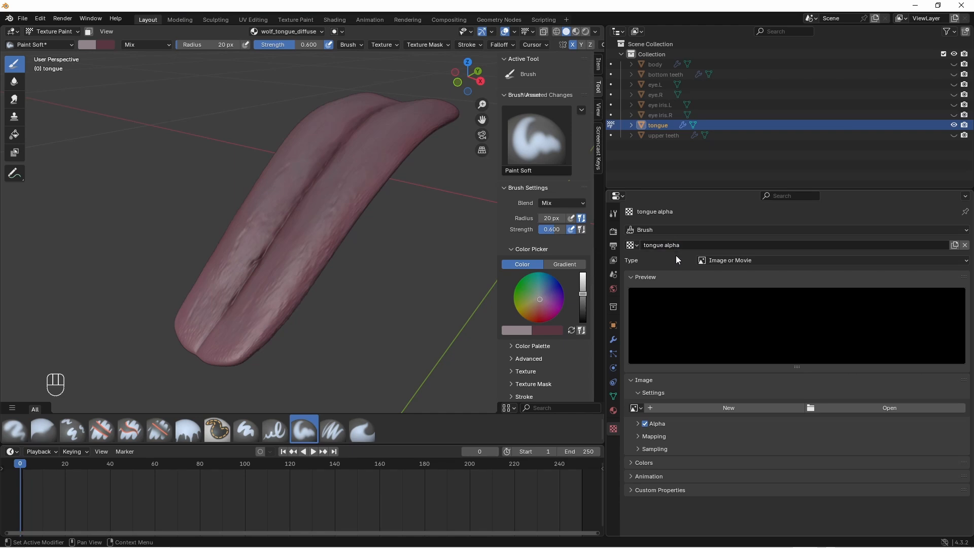
- Load skin(sw_alienskin_02).jpg into the tongue alpha texture and set its colour space to Non-Color
click(890, 407)
click(389, 180)
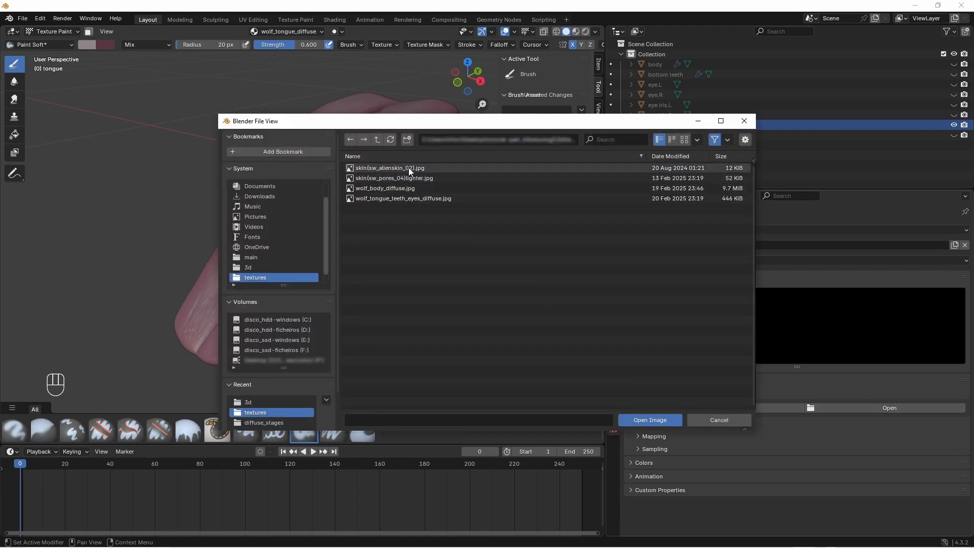
double_click(409, 168)
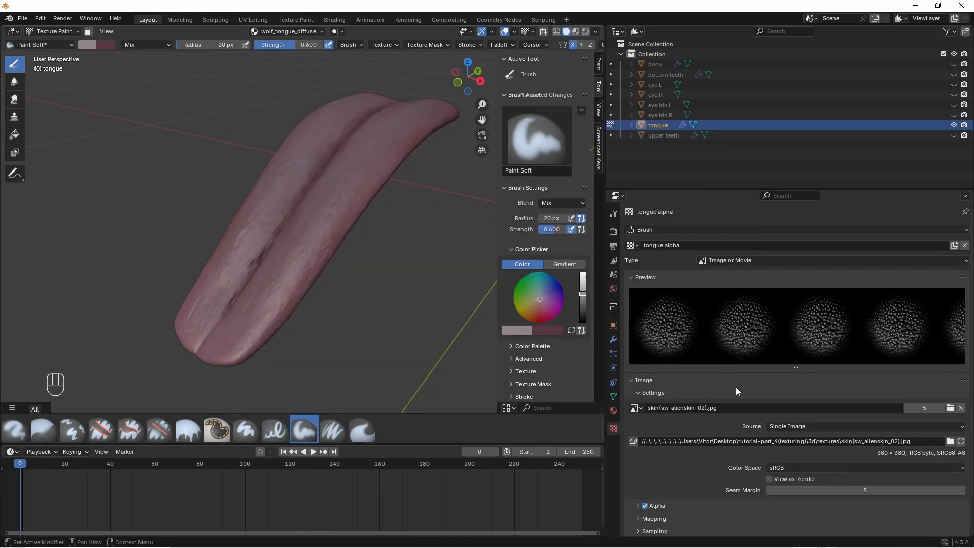
click(881, 470)
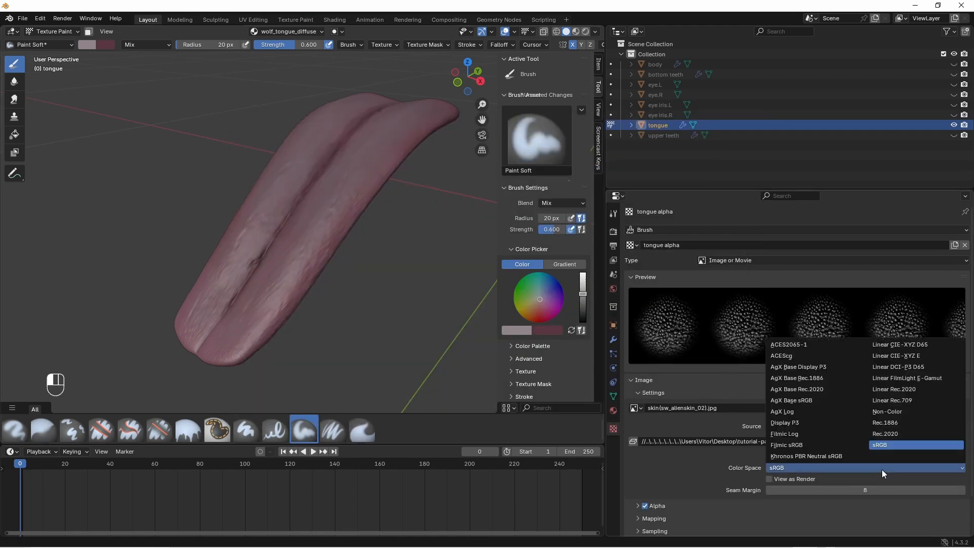
click(899, 412)
- Set the brush's stroke method to Anchored, with View Plane mapping for the tongue alpha texture
drag(593, 206, 593, 262)
click(552, 320)
click(561, 336)
click(564, 393)
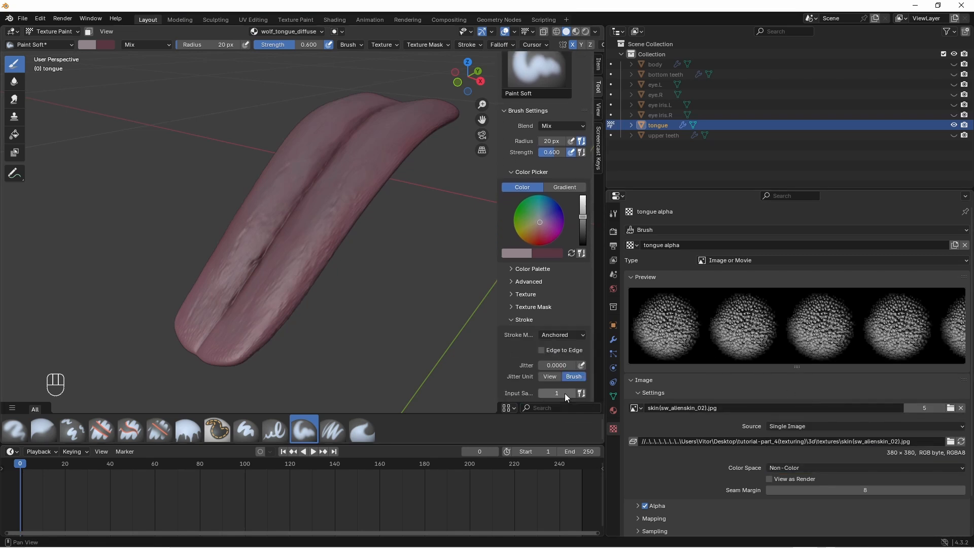
click(512, 320)
click(560, 296)
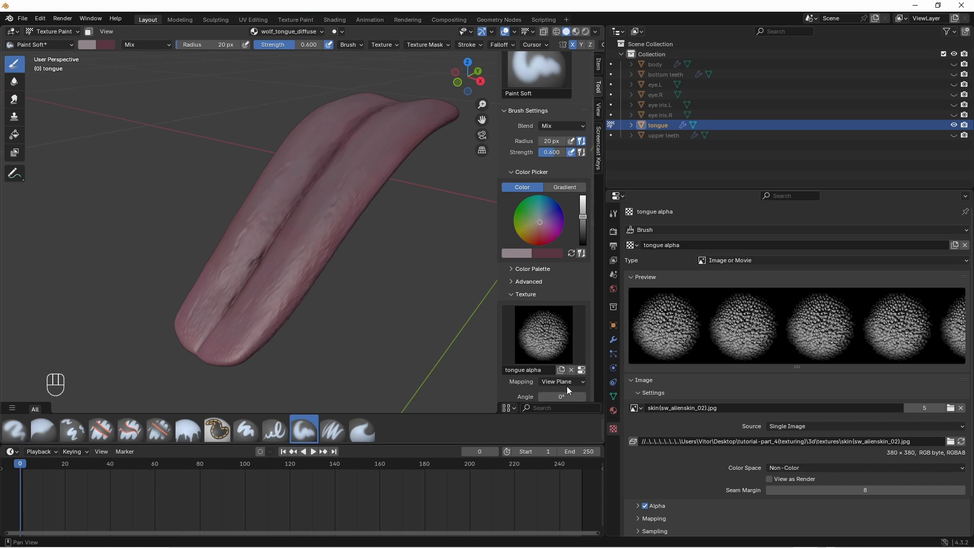
click(553, 295)
drag(593, 288, 600, 218)
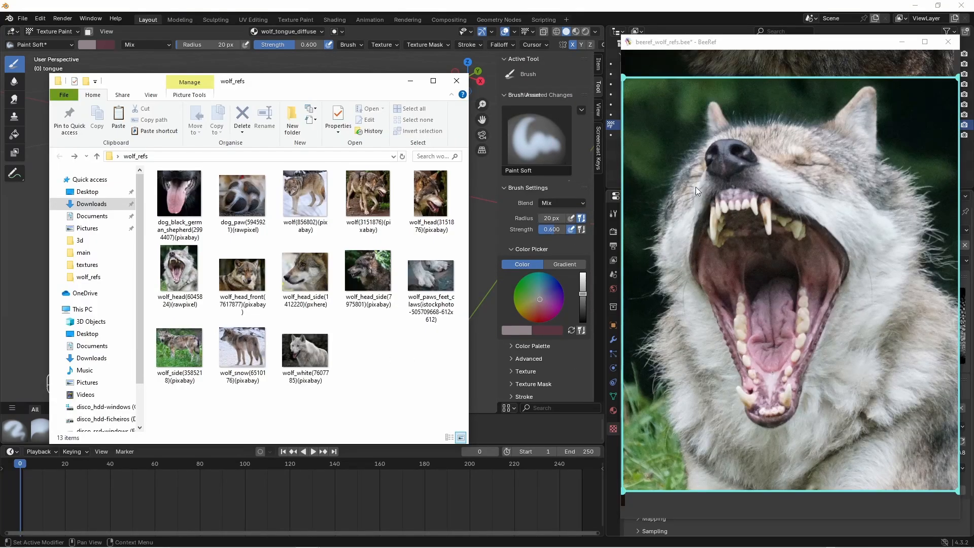
- Add the dog_black_german_shepherd picture to the BeeRef board, enlarge it to fill the view, and minimise the file window
click(776, 52)
scroll(794, 280, down, 10)
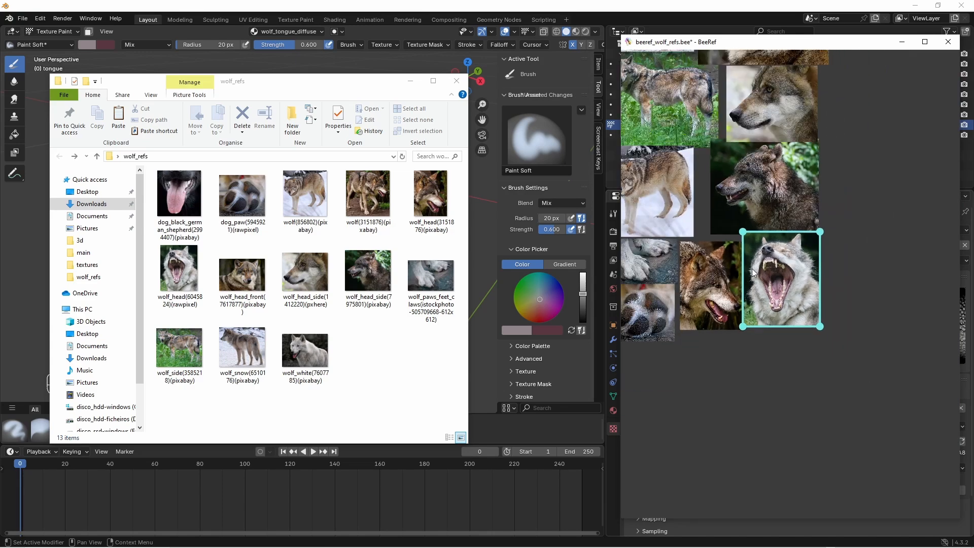
drag(180, 203, 896, 398)
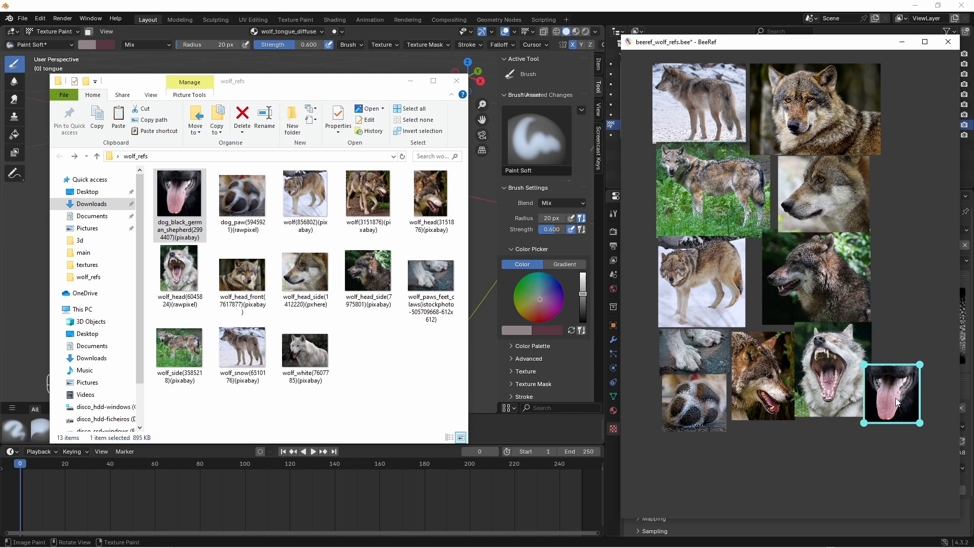
double_click(896, 397)
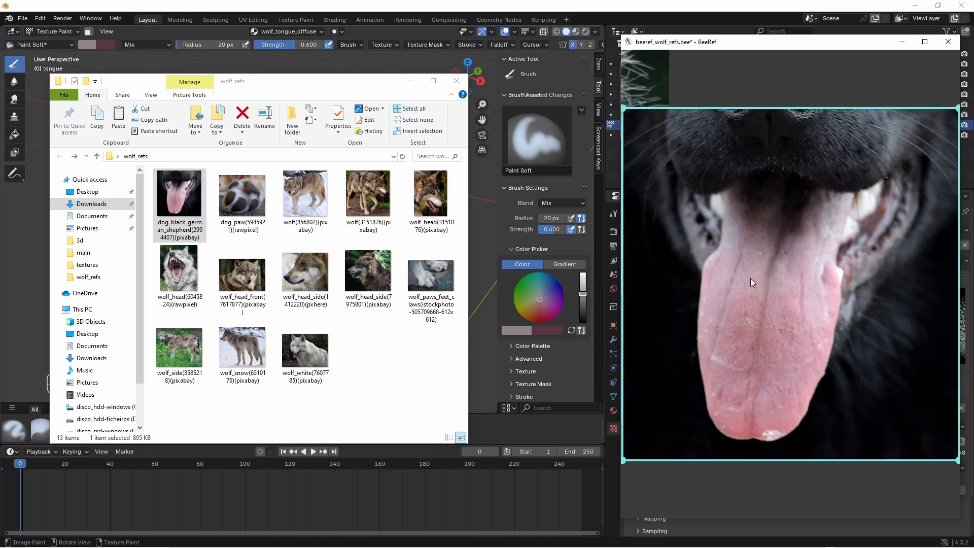
click(410, 81)
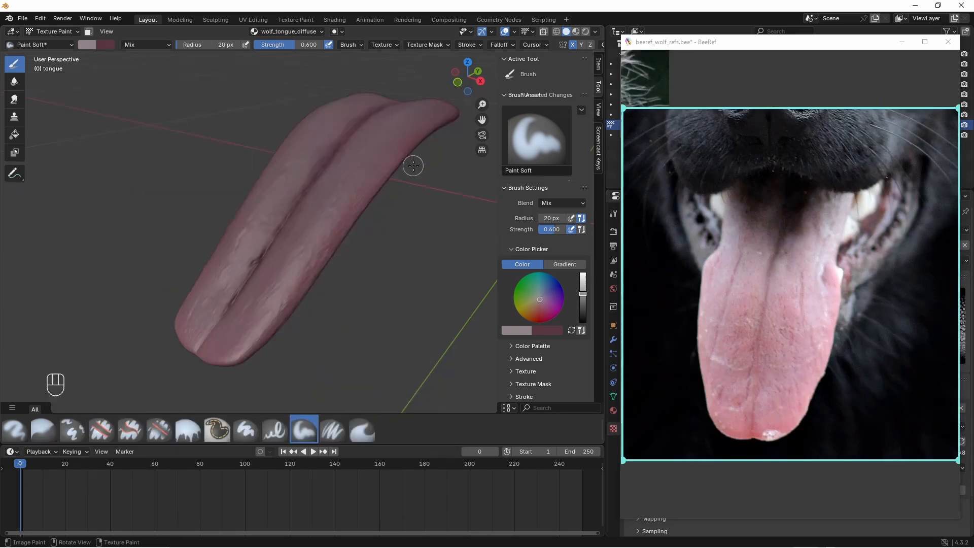
- Set the brush blend mode to Soft Light and stamp the first skin-texture patches midway along the tongue's top at 0.6 strength
middle_drag(367, 211, 375, 224)
scroll(374, 224, up, 3)
middle_drag(319, 242, 341, 261)
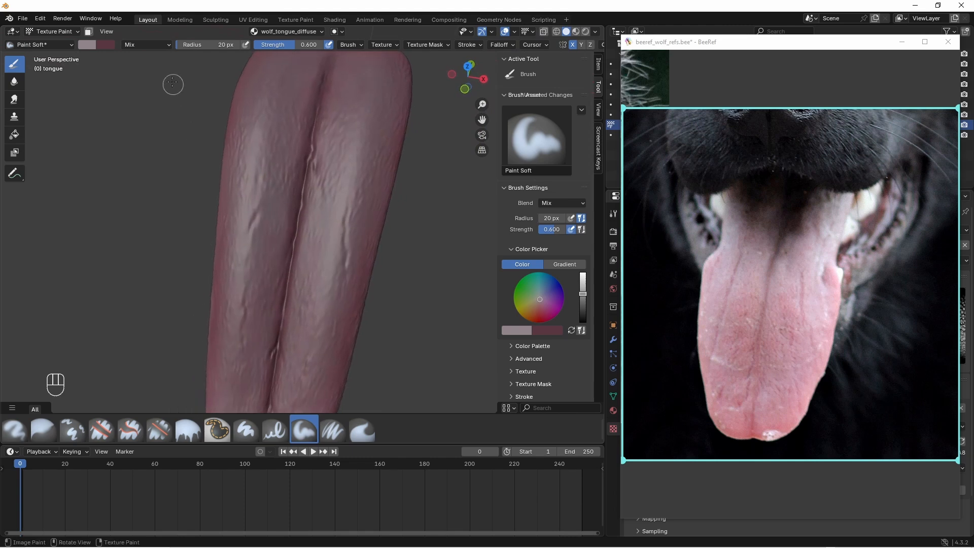
click(163, 44)
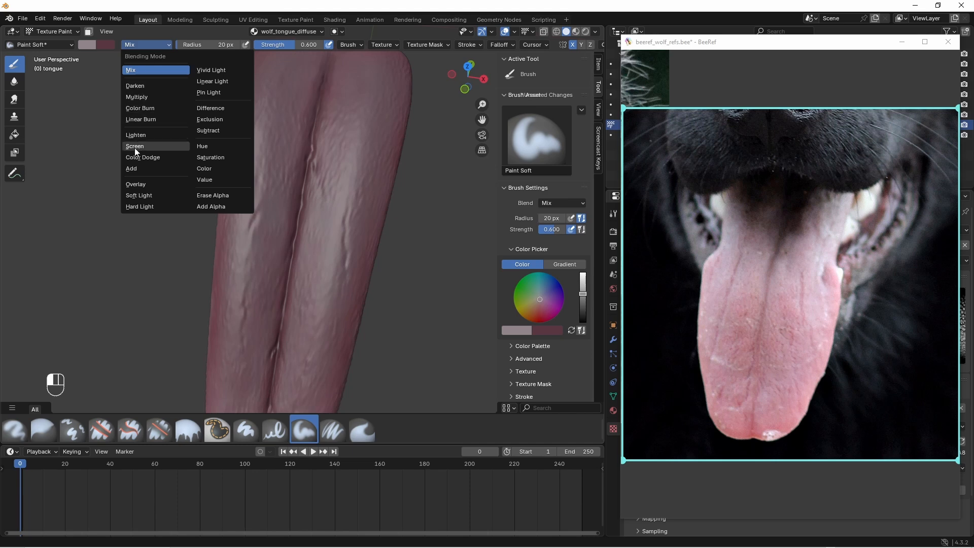
click(141, 195)
scroll(317, 283, up, 3)
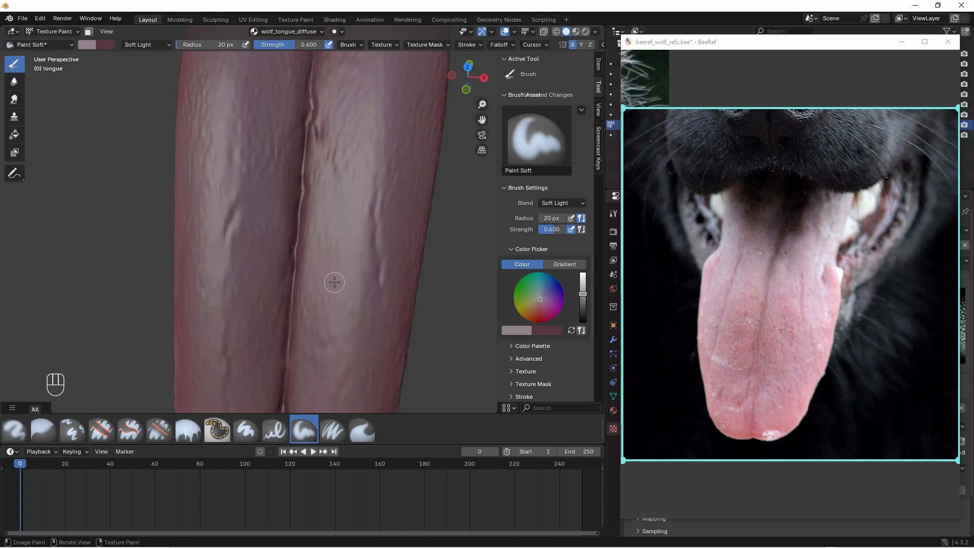
key(f)
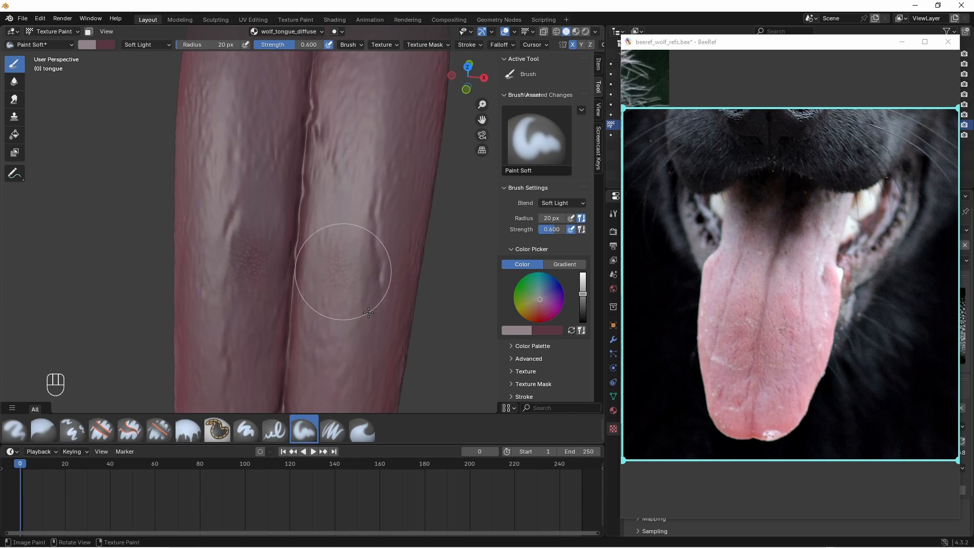
drag(369, 313, 374, 318)
scroll(378, 315, up, 2)
middle_drag(390, 305, 398, 318)
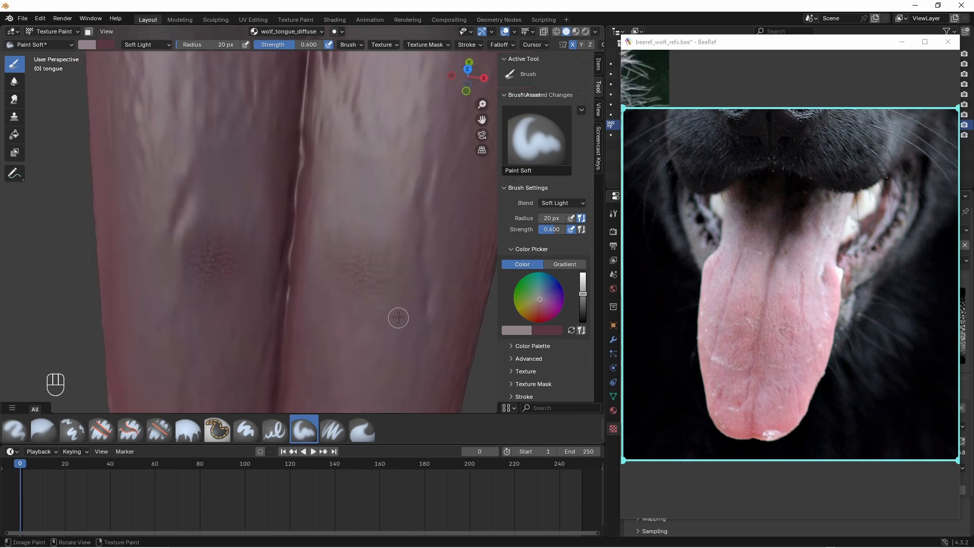
drag(399, 312, 412, 374)
middle_drag(402, 300, 393, 302)
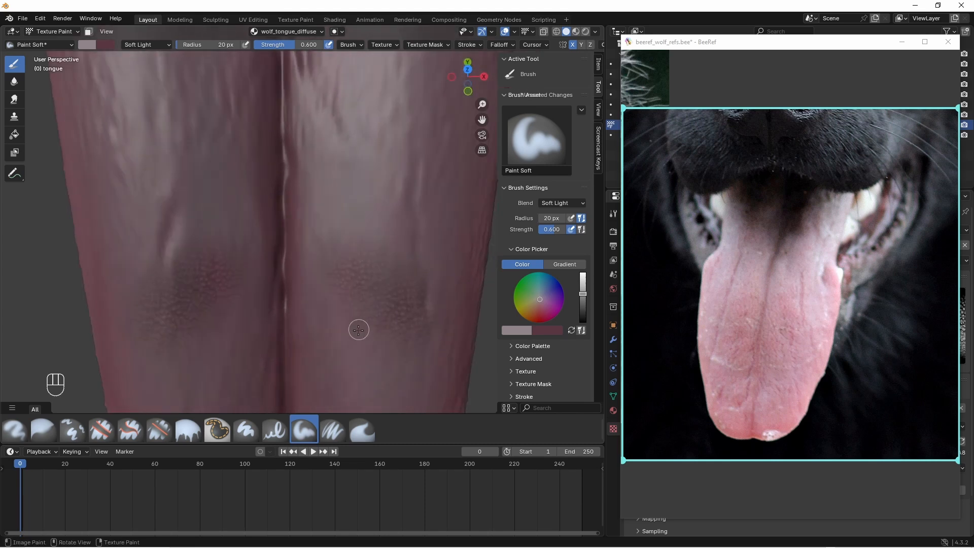
- Stamp more Soft Light skin-texture patches beside the centre groove and outwards across the middle of the tongue's top
drag(352, 333, 322, 387)
drag(317, 298, 306, 360)
drag(298, 253, 291, 298)
drag(337, 233, 330, 287)
drag(387, 236, 379, 294)
drag(425, 259, 417, 309)
- Continue the anchored skin-texture stamps down the tongue's top towards the tip, covering the groove and both halves
middle_drag(374, 365, 366, 335)
shift+middle_drag(366, 335, 363, 299)
drag(307, 336, 300, 401)
middle_drag(350, 317, 364, 296)
drag(360, 303, 350, 387)
shift+middle_drag(406, 355, 366, 327)
drag(382, 294, 376, 366)
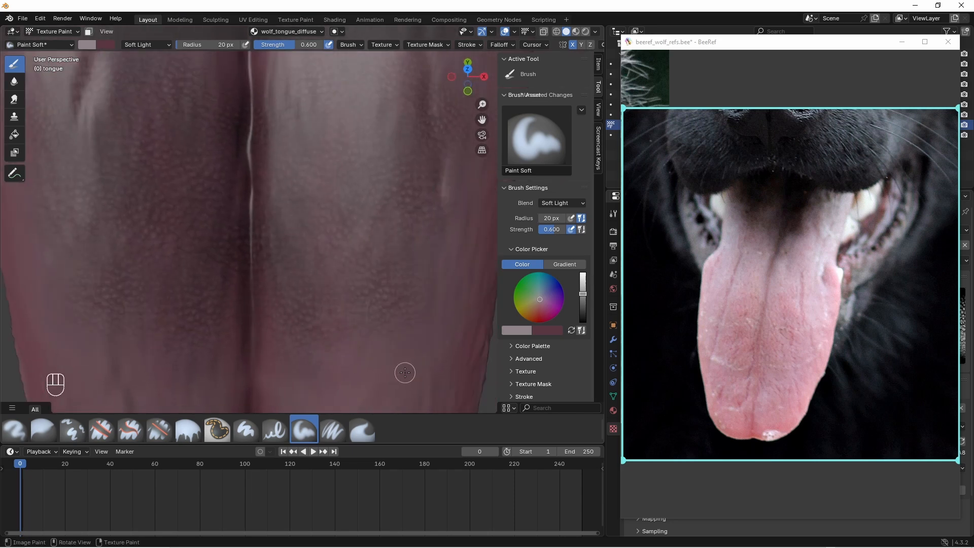
shift+middle_drag(404, 372, 355, 325)
drag(398, 264, 393, 336)
middle_drag(355, 345, 378, 325)
drag(269, 307, 265, 380)
drag(332, 306, 329, 370)
drag(386, 301, 385, 359)
- Stamp the Soft Light skin texture across the tongue's tip, from the centre groove to the outer edges
shift+middle_drag(330, 365, 398, 293)
drag(322, 315, 321, 378)
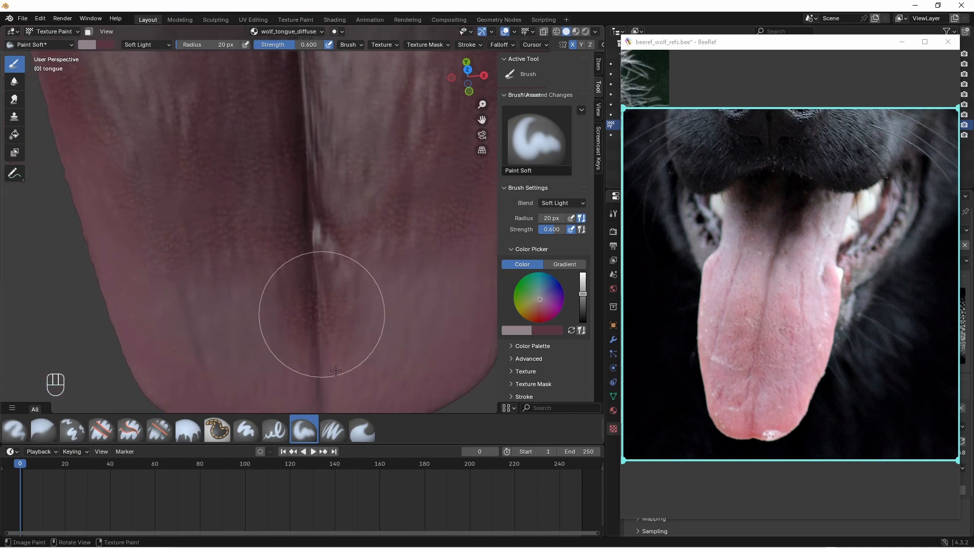
drag(385, 282, 384, 342)
drag(369, 333, 370, 395)
drag(431, 282, 430, 349)
shift+middle_drag(465, 309, 337, 275)
drag(338, 274, 338, 327)
middle_drag(339, 324, 300, 304)
drag(294, 302, 293, 359)
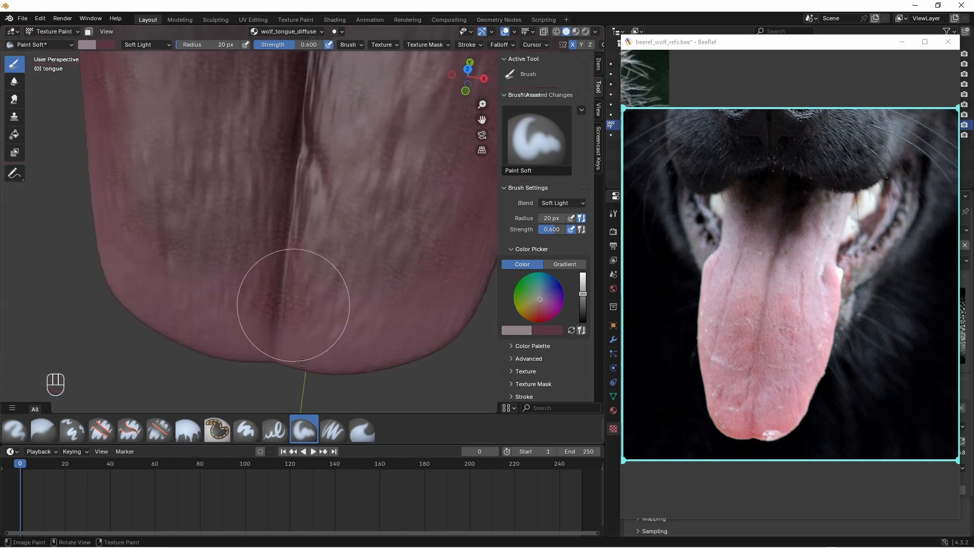
drag(341, 321, 340, 366)
drag(387, 328, 387, 372)
drag(422, 310, 421, 354)
- Extend the skin-texture stamps to the tongue's side edges and remaining top areas, lowering the brush strength to 0.2
middle_drag(419, 325, 352, 260)
drag(383, 196, 355, 240)
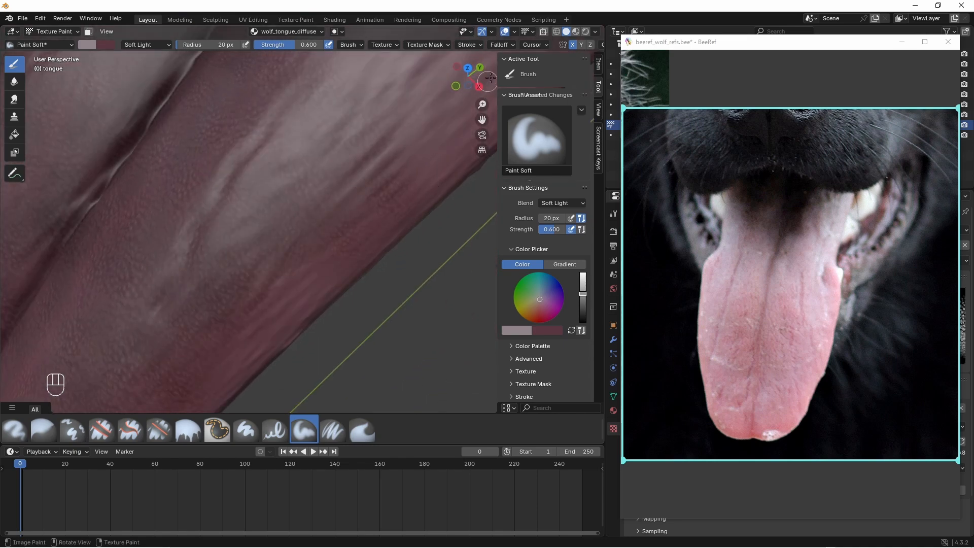
click(576, 31)
middle_drag(298, 316, 304, 213)
drag(241, 299, 235, 309)
middle_drag(234, 309, 222, 283)
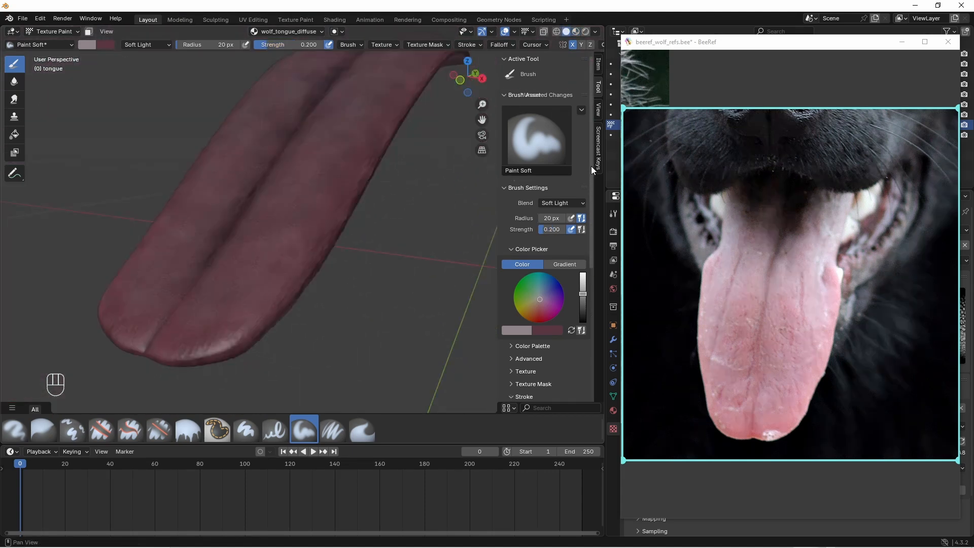
- Set the brush's stroke method to Dots
drag(591, 167, 590, 232)
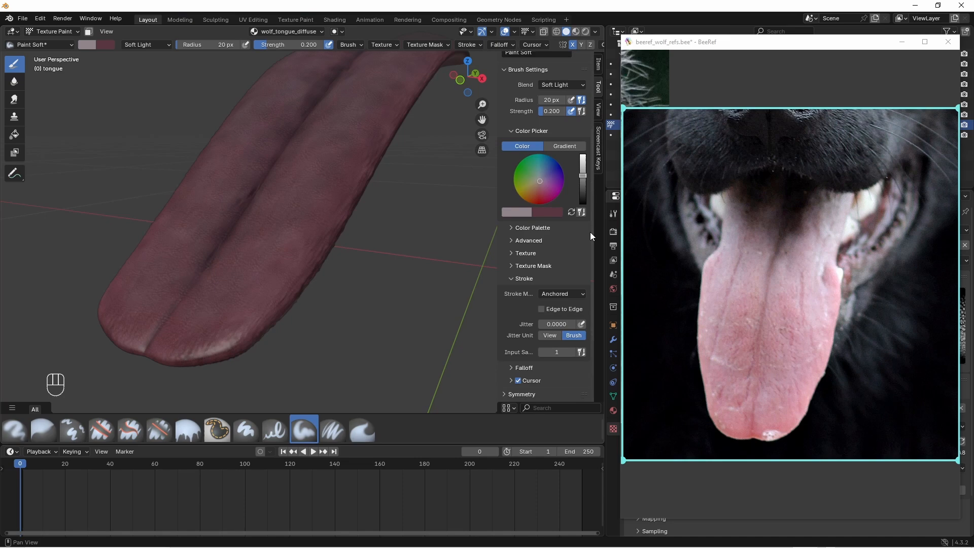
click(575, 294)
click(568, 306)
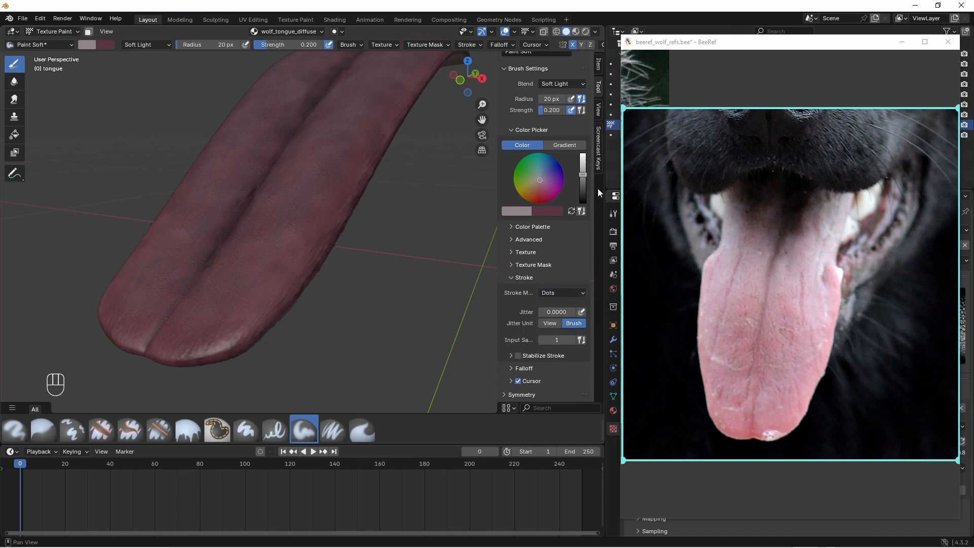
scroll(593, 182, up, 3)
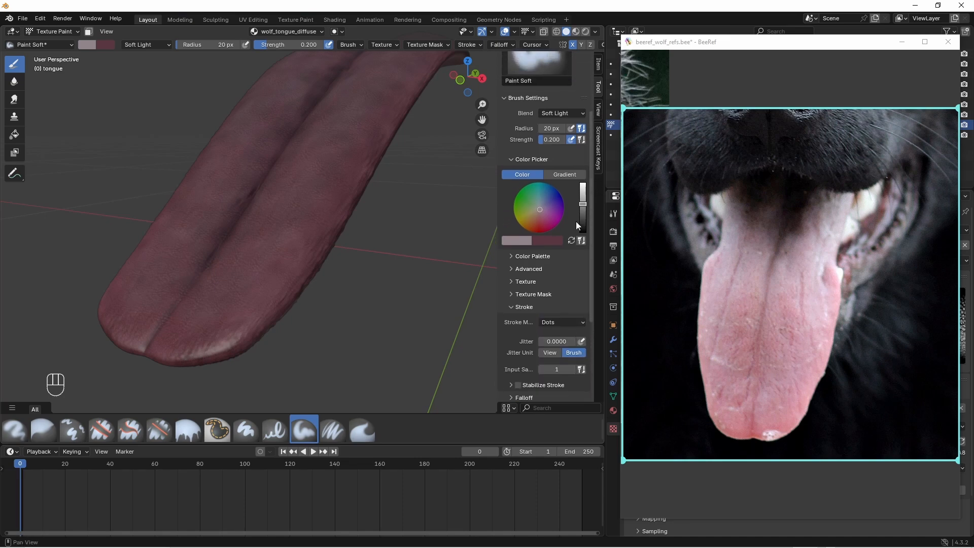
- Sample a pink from the tongue in the BeeRef reference and set the brush color to #B05E60
click(514, 306)
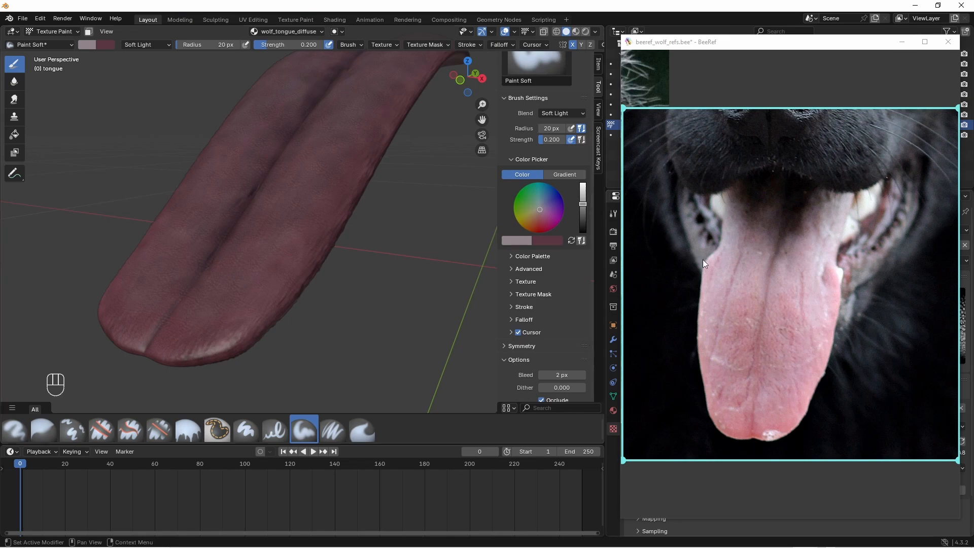
right_click(741, 275)
mouse_move(770, 363)
click(817, 380)
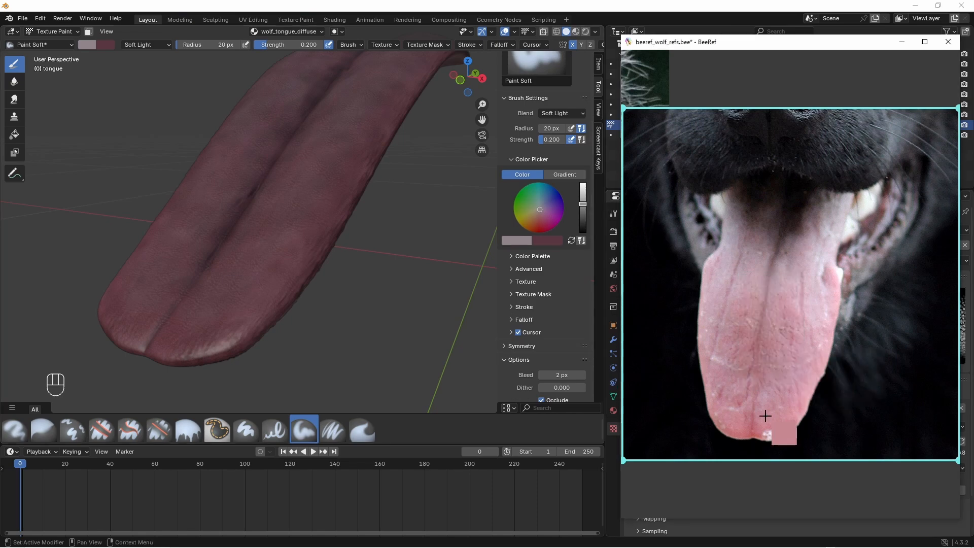
click(752, 428)
click(523, 240)
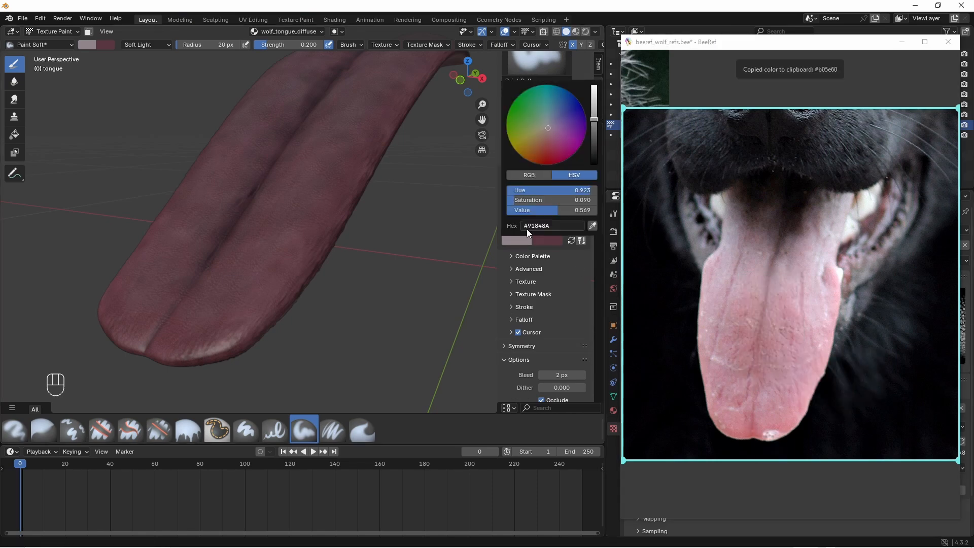
text(#B05E60)
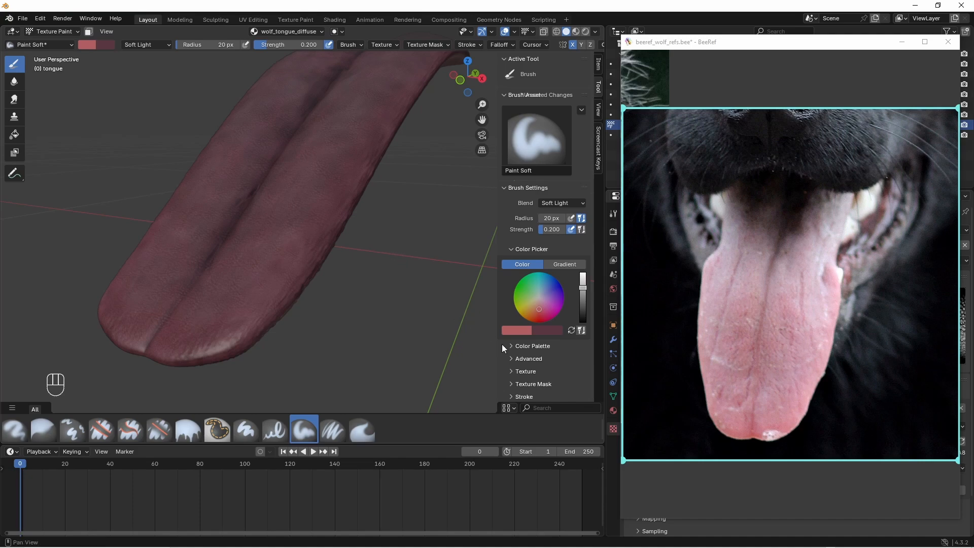
- Remove the skin texture from the Paint Soft brush
click(513, 371)
scroll(588, 252, down, 4)
drag(588, 254, 588, 258)
click(572, 361)
click(526, 287)
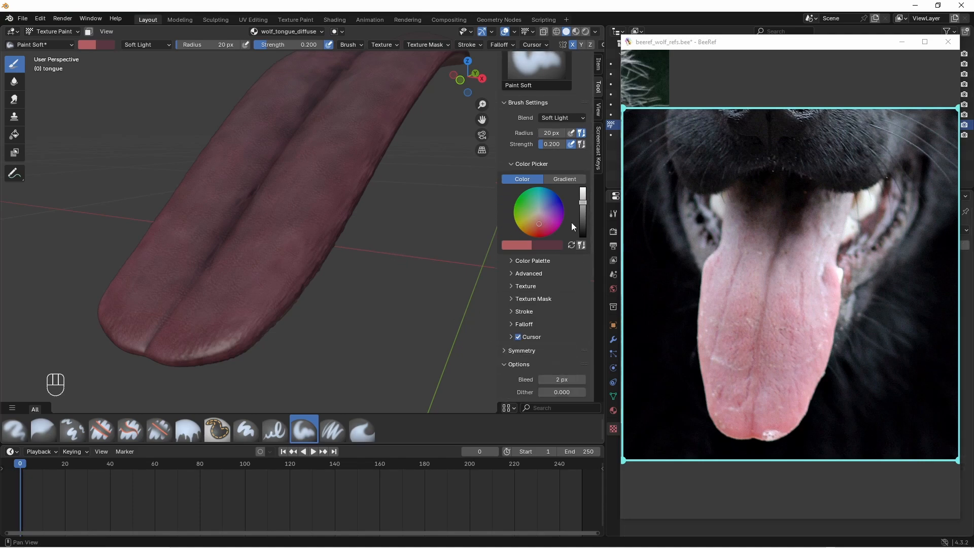
drag(589, 216, 584, 127)
- Set the brush's blending mode to Mix and its radius to 40 px
click(147, 45)
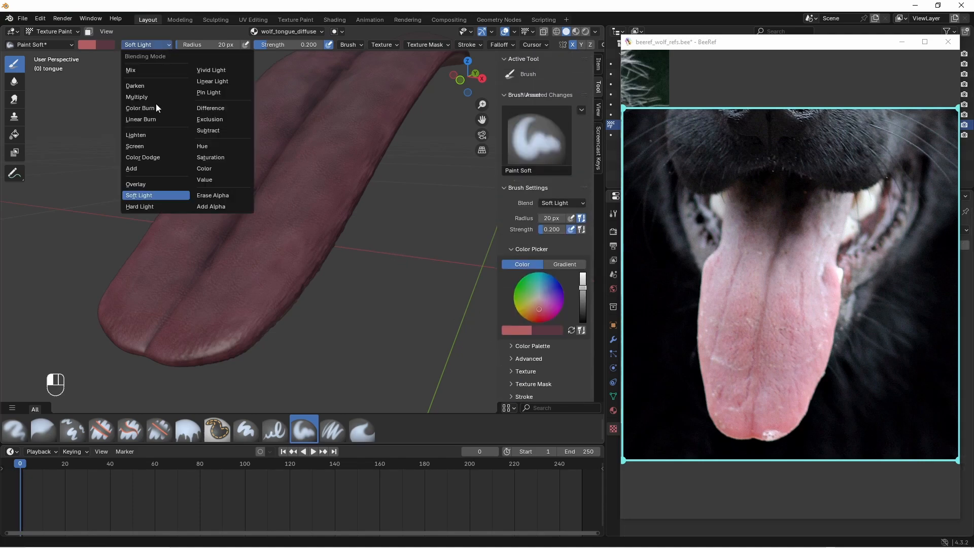
click(139, 72)
click(215, 44)
text(50)
key(Return)
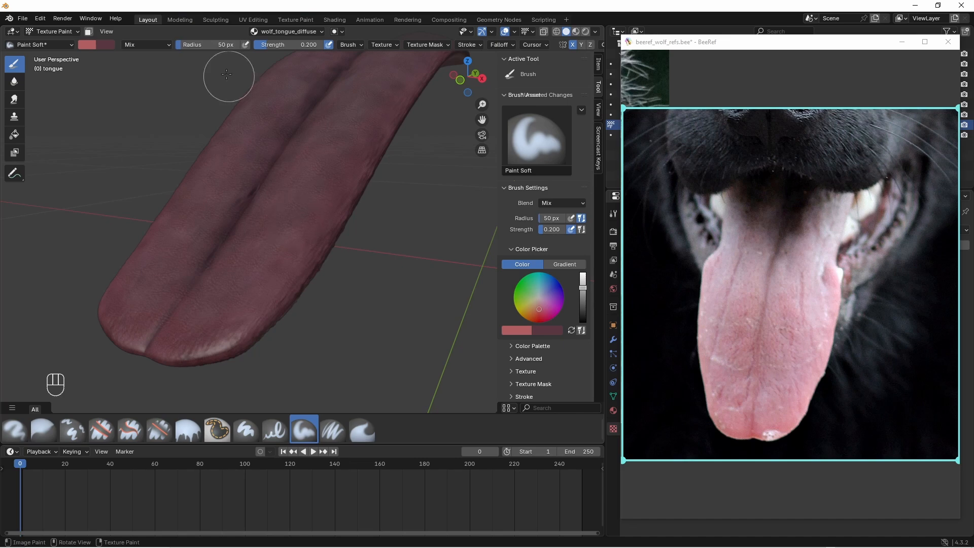
click(218, 45)
text(40)
key(Return)
- Paint soft pink strokes over the tongue's tip and along its outer edges
middle_drag(256, 345, 313, 309)
mouse_move(314, 310)
shift+middle_down()
mouse_move(311, 329)
mouse_move(313, 265)
shift+middle_up()
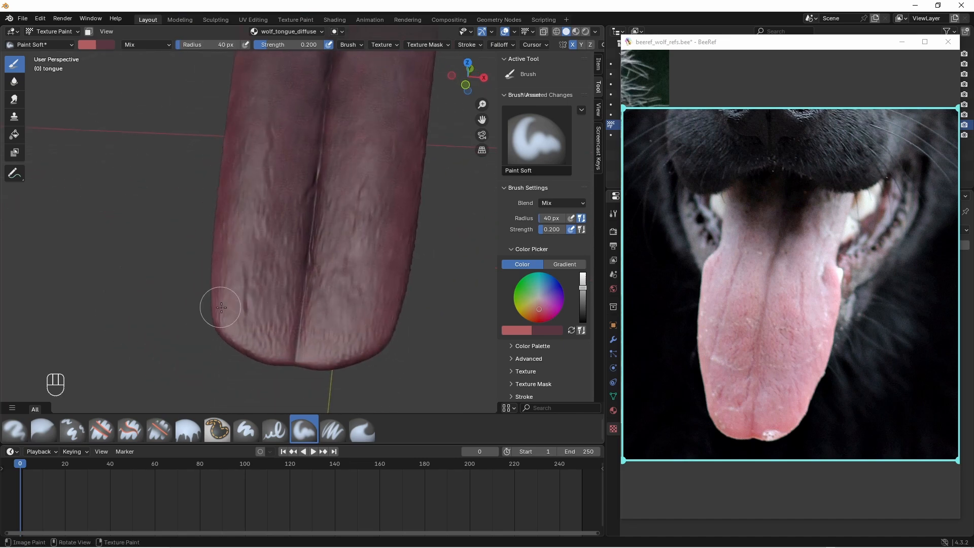
middle_drag(245, 306, 257, 327)
middle_drag(329, 316, 270, 302)
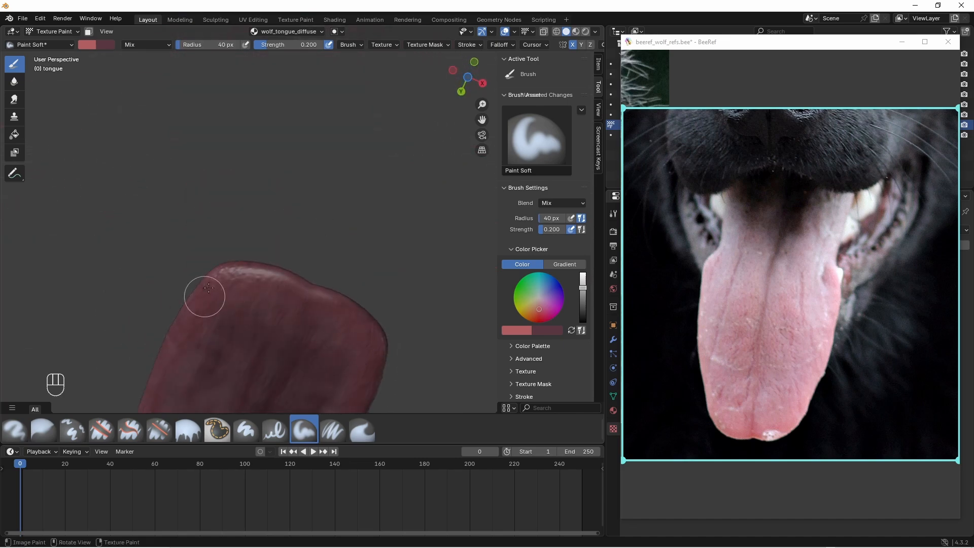
middle_drag(202, 292, 348, 235)
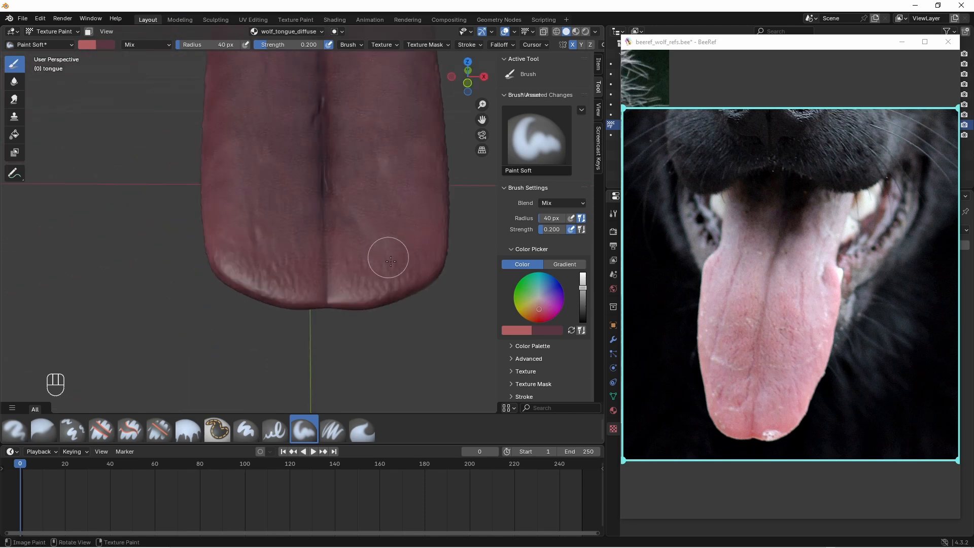
- Swap to the dark secondary color, shift it to a deep red and set the brush radius to 10 px
click(571, 331)
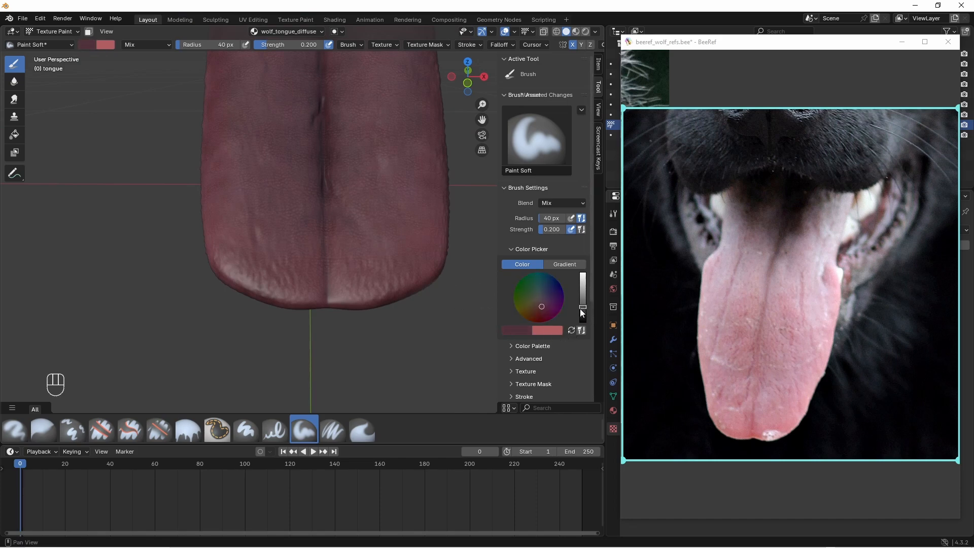
double_click(216, 45)
text(10)
key(Return)
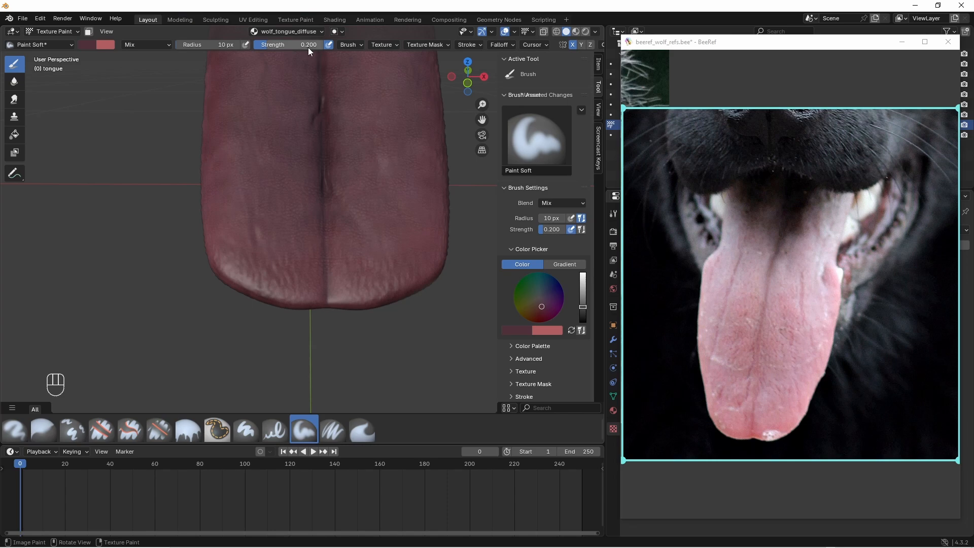
ctrl+middle_drag(350, 264, 333, 224)
mouse_move(582, 306)
mouse_down()
mouse_move(584, 288)
mouse_move(582, 303)
mouse_up()
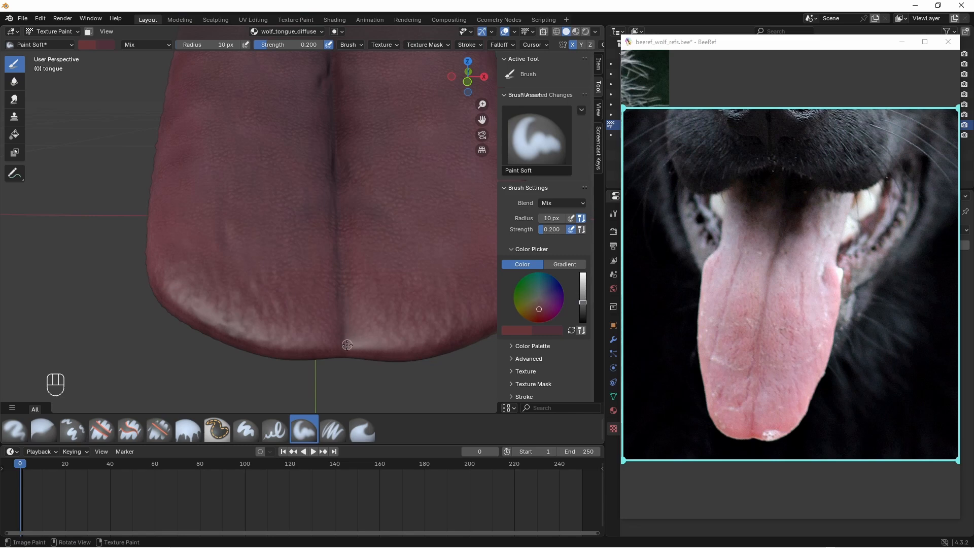
- Paint fine dark red lines along the creases near the tongue's tip and centre groove, reducing the brush radius to 7 px
middle_drag(348, 345, 338, 337)
middle_drag(344, 275, 369, 240)
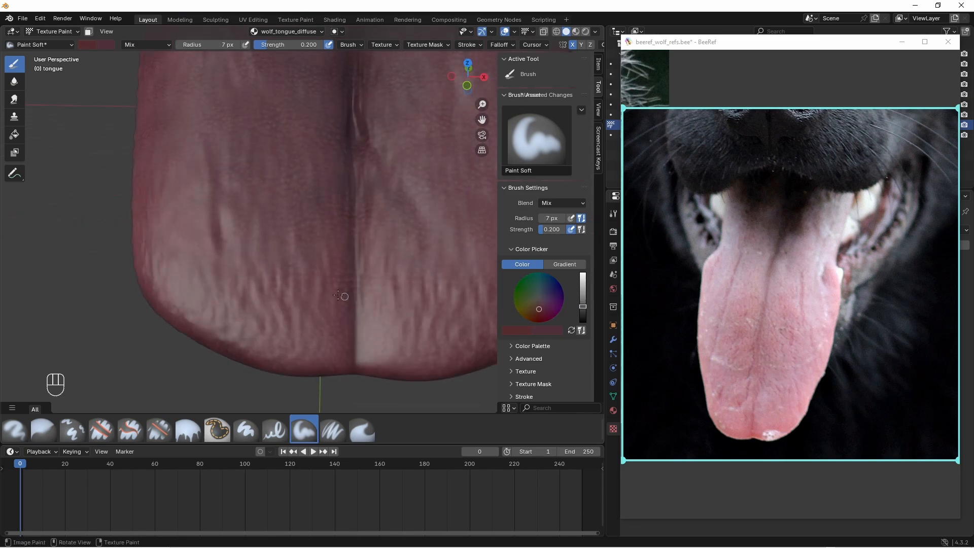
middle_drag(335, 276, 332, 291)
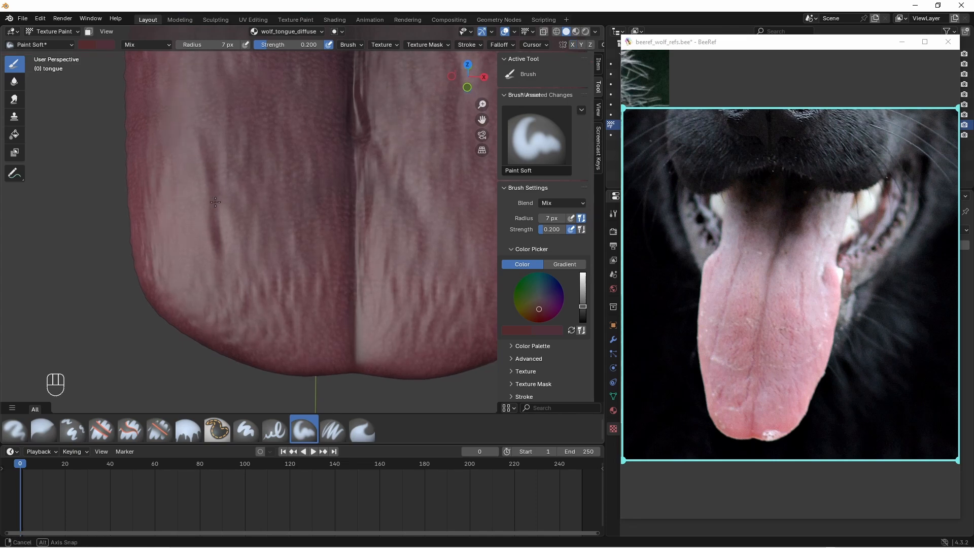
middle_drag(234, 264, 244, 282)
middle_drag(278, 317, 395, 185)
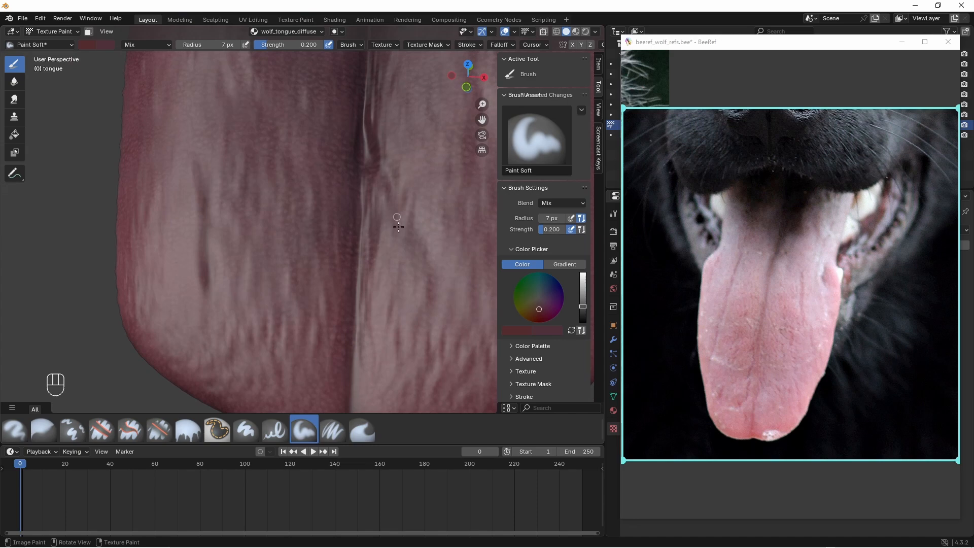
middle_drag(425, 266, 410, 244)
middle_drag(449, 312, 441, 338)
- Continue the fine dark red crease lines up the tongue's top towards its back
shift+middle_drag(406, 126, 336, 232)
scroll(335, 232, down, 1)
middle_drag(297, 291, 321, 293)
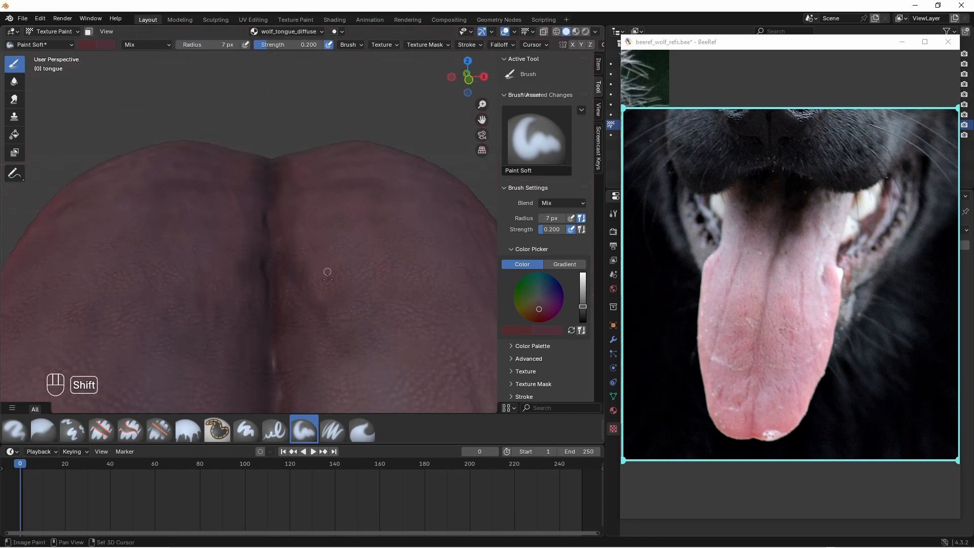
middle_drag(343, 356, 339, 396)
ctrl+middle_drag(325, 264, 325, 305)
middle_drag(325, 305, 326, 250)
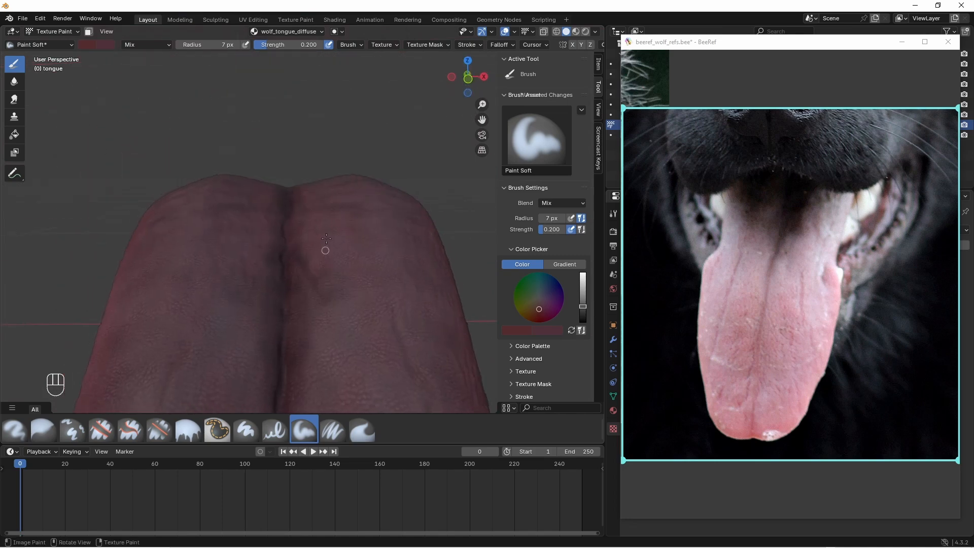
middle_drag(251, 213, 377, 211)
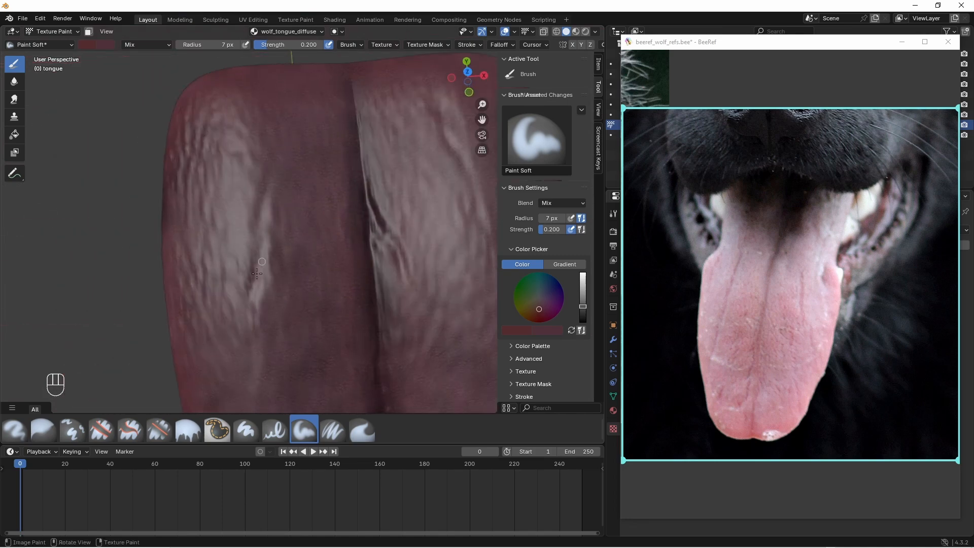
middle_drag(274, 243, 266, 199)
- Set the brush strength to 0.7 and the radius to 5 px
scroll(268, 246, up, 3)
key(shift+f)
click(350, 252)
key(f)
click(352, 254)
shift+middle_drag(352, 255, 323, 211)
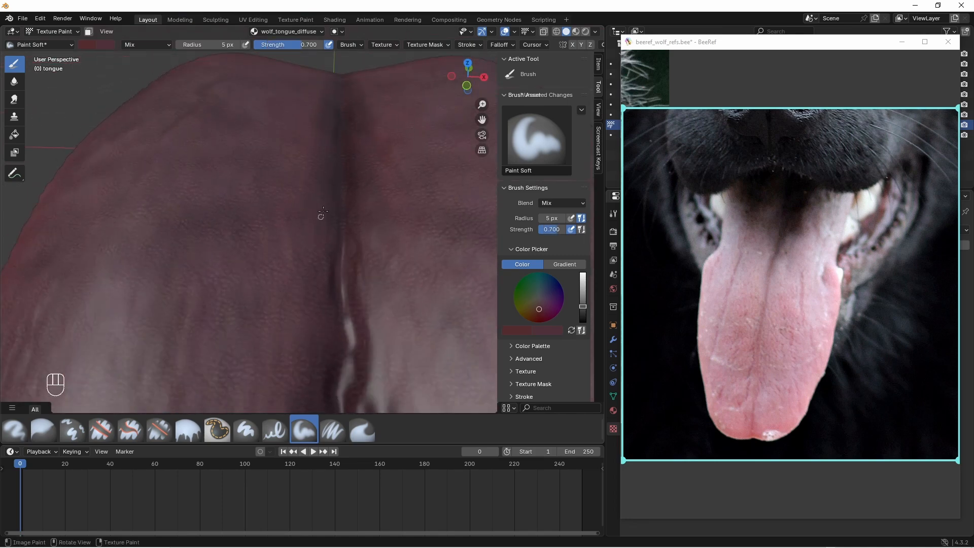
- Paint thin dark crease lines beside the groove on the tongue's upper surface, undoing the unwanted strokes
middle_drag(318, 280, 283, 265)
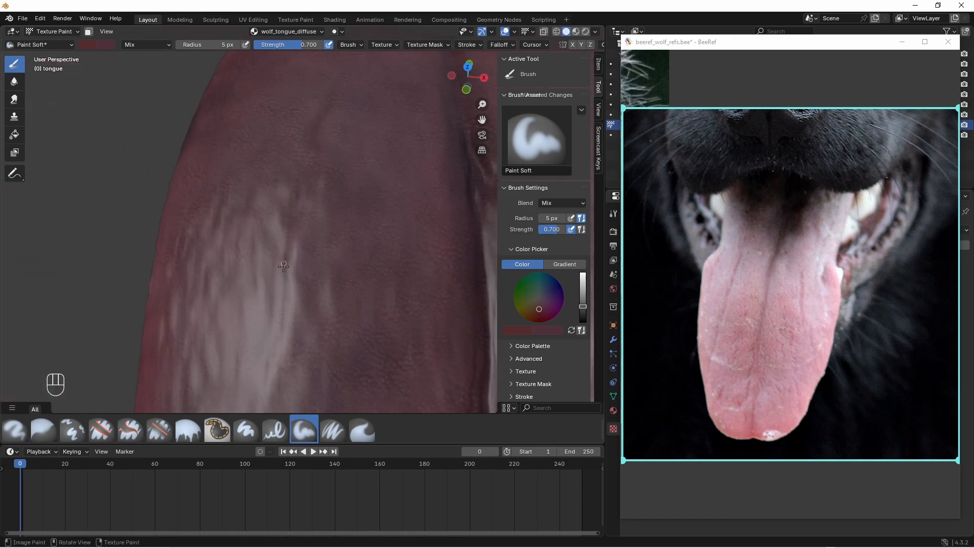
key(ctrl+z)
middle_drag(292, 209, 373, 317)
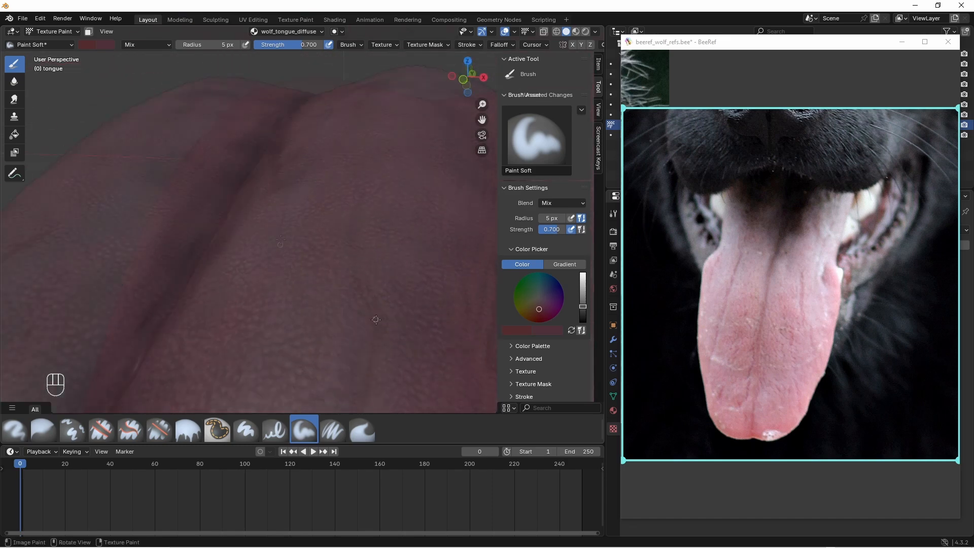
key(ctrl+z)
shift+middle_drag(372, 222, 368, 178)
drag(372, 368, 363, 217)
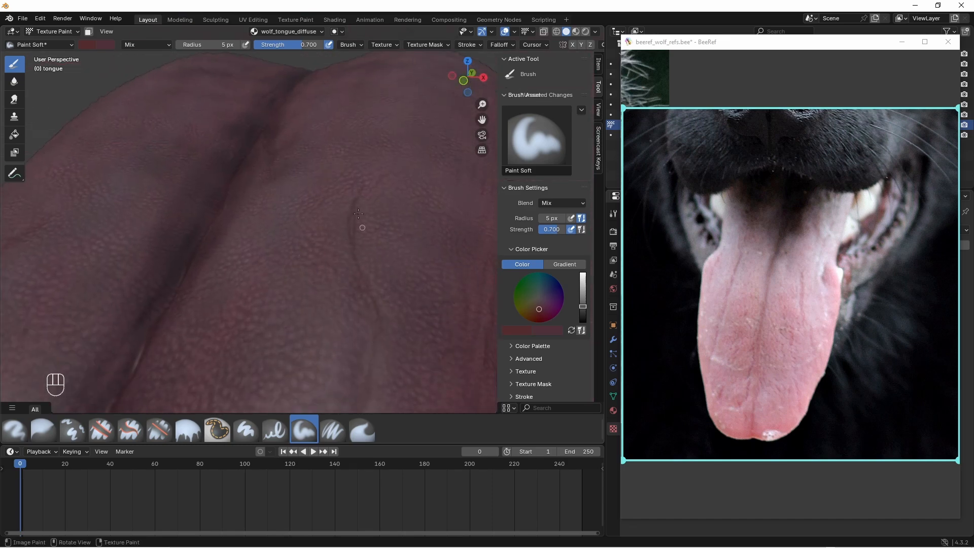
mouse_move(381, 290)
middle_down()
mouse_move(363, 269)
mouse_move(321, 321)
mouse_move(335, 355)
middle_up()
middle_drag(389, 235, 397, 261)
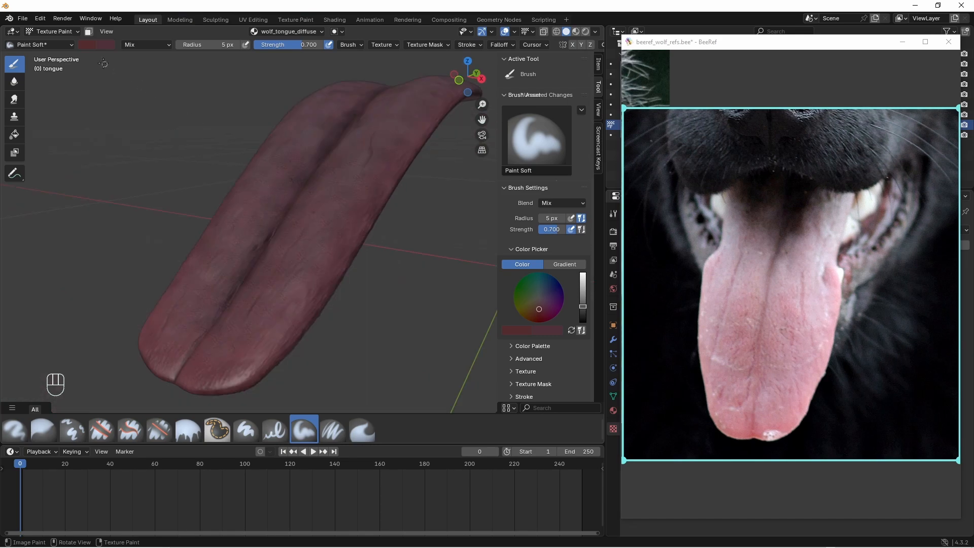
- Return to Object Mode, unhide all objects and isolate the bottom teeth in the view
click(74, 31)
click(66, 43)
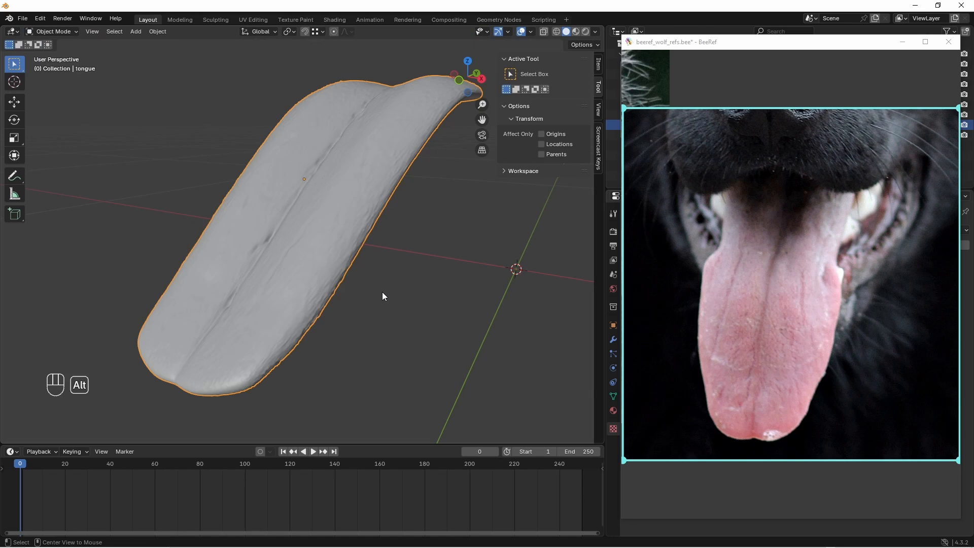
key(alt+h)
middle_drag(370, 276, 355, 208)
click(354, 206)
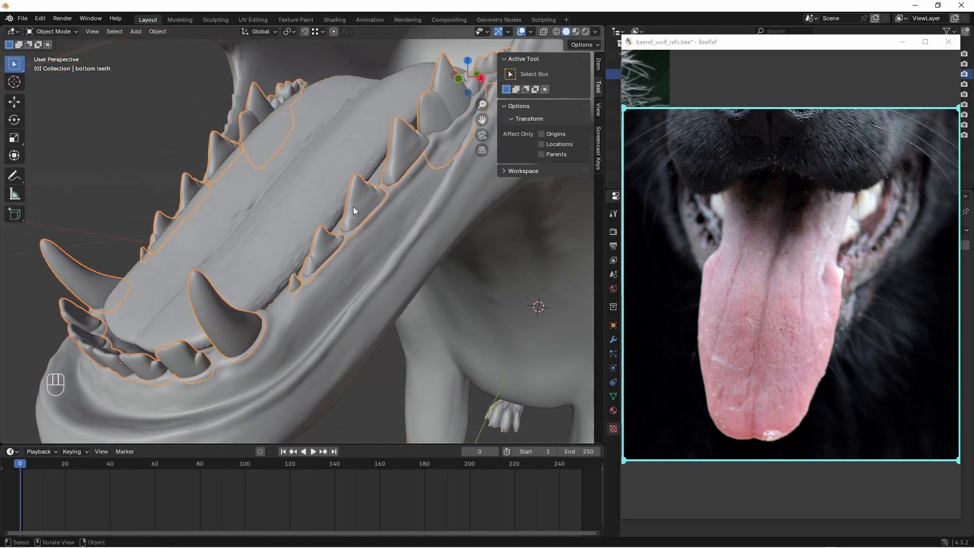
click(351, 212)
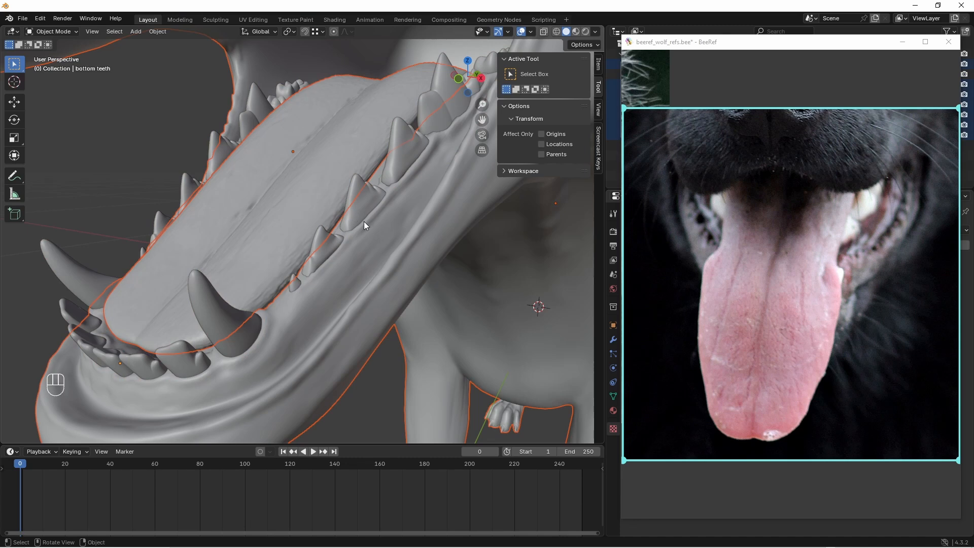
key(h)
key(a)
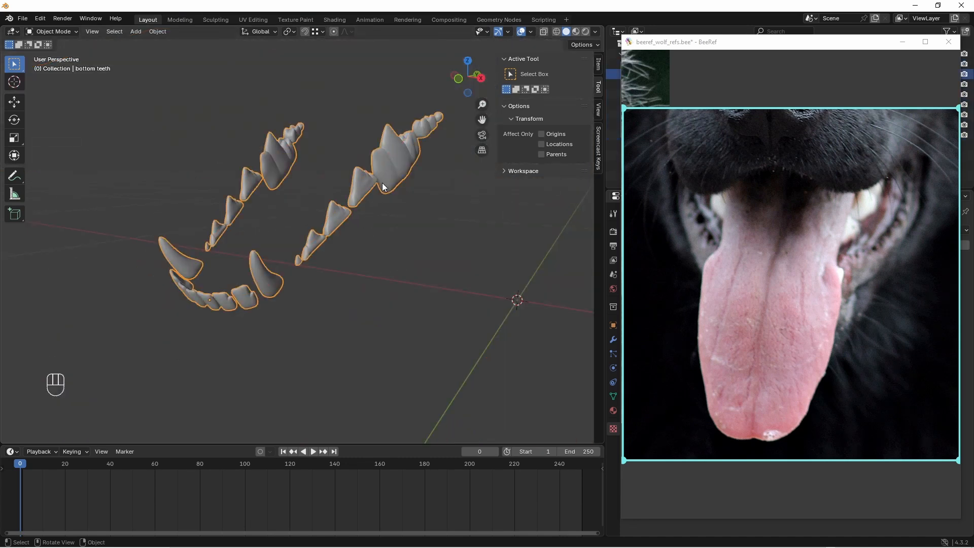
key(KP_Decimal)
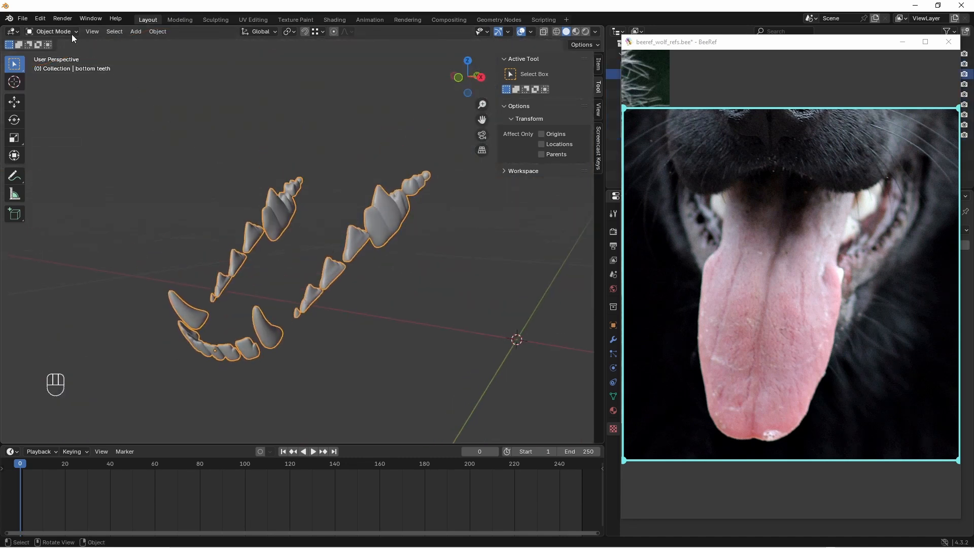
- Start Texture Paint mode on the bottom teeth and assign them the existing wolf_tongue material
click(71, 33)
click(63, 88)
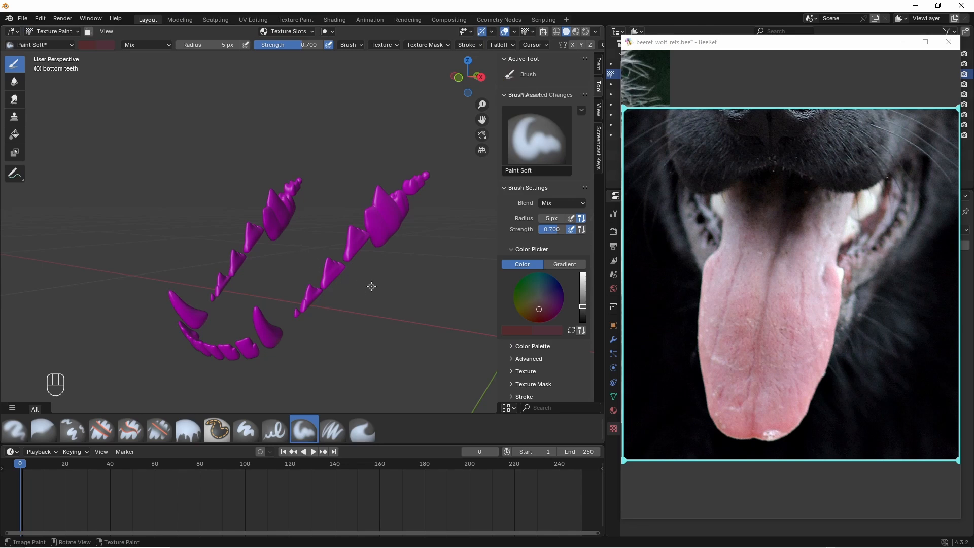
shift+middle_drag(395, 270, 274, 264)
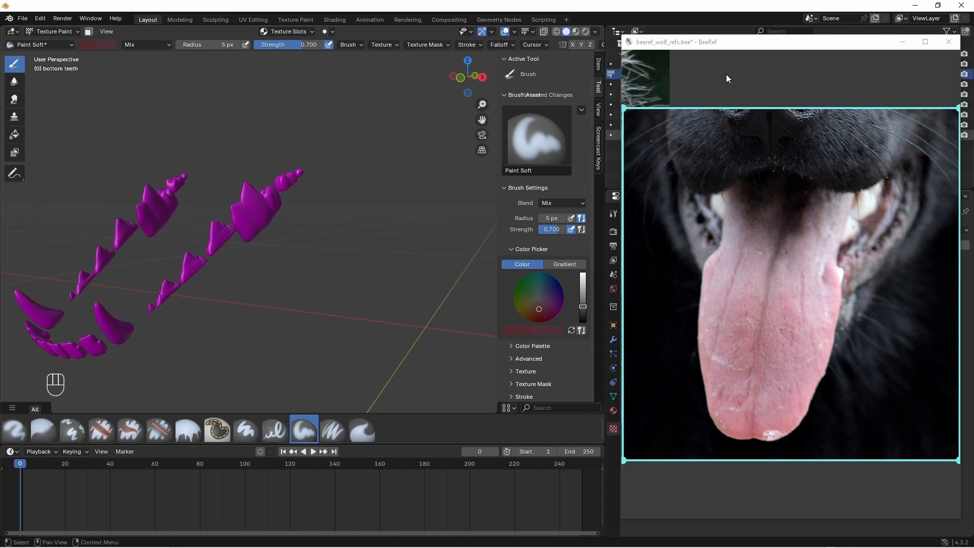
drag(784, 45, 424, 40)
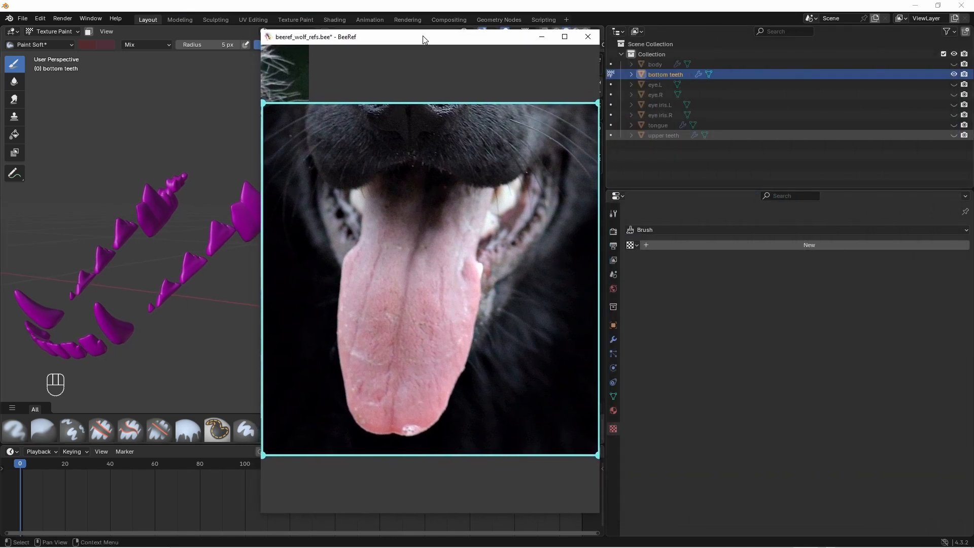
click(614, 410)
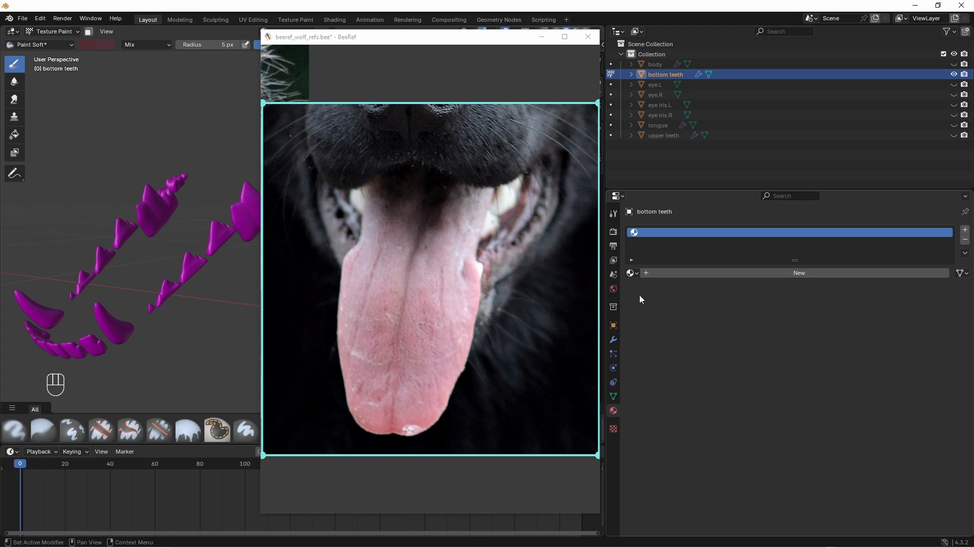
click(633, 273)
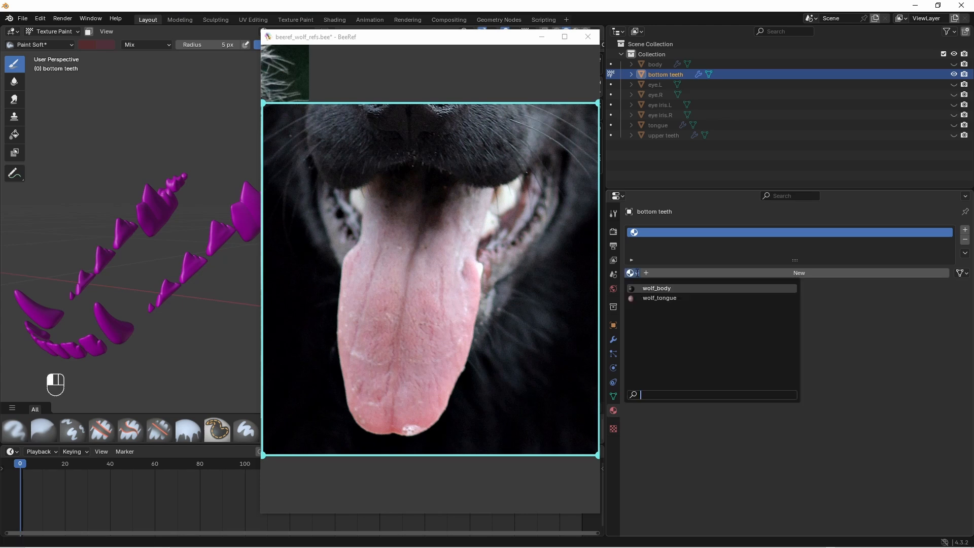
click(657, 298)
- Rename the bottom teeth's shared material to wolf_tongue_teeth_eyes
click(684, 273)
click(705, 275)
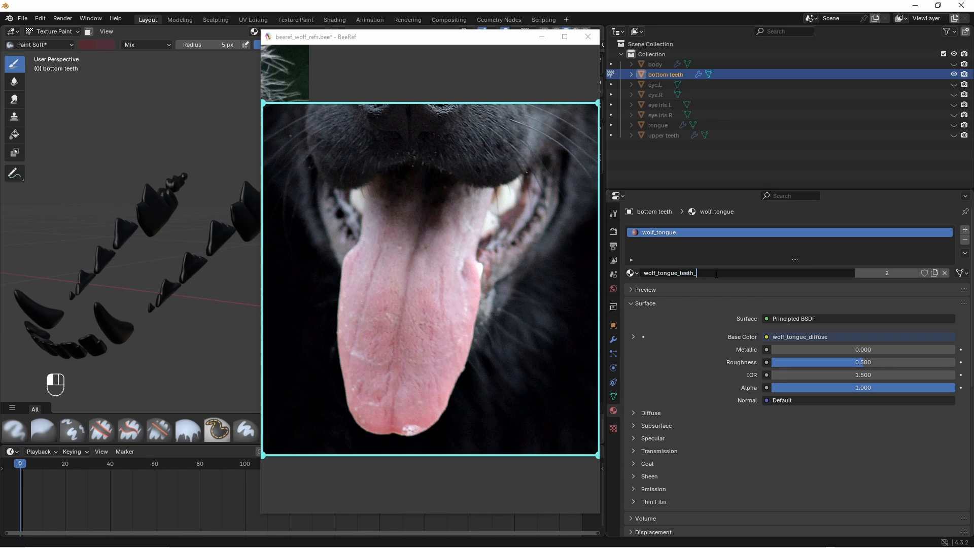
key(Return)
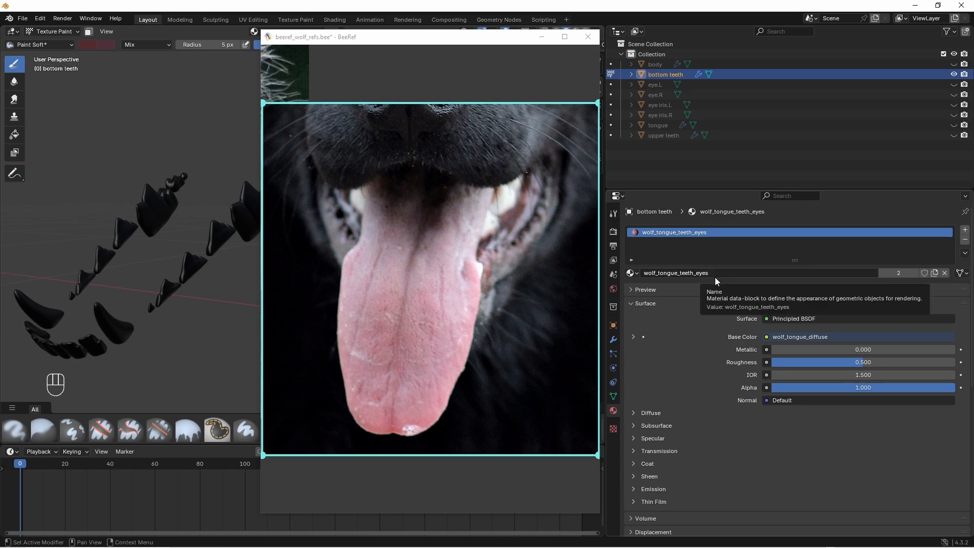
- Move the BeeRef window off the viewport, frame the yawning wolf photo and sample a light tooth colour from it
drag(427, 38, 789, 41)
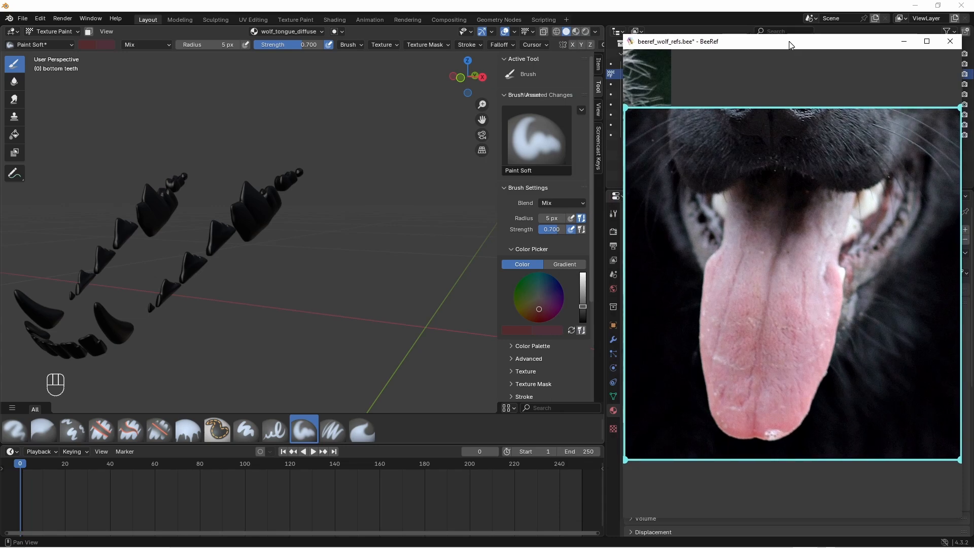
scroll(781, 272, down, 5)
middle_drag(745, 251, 843, 289)
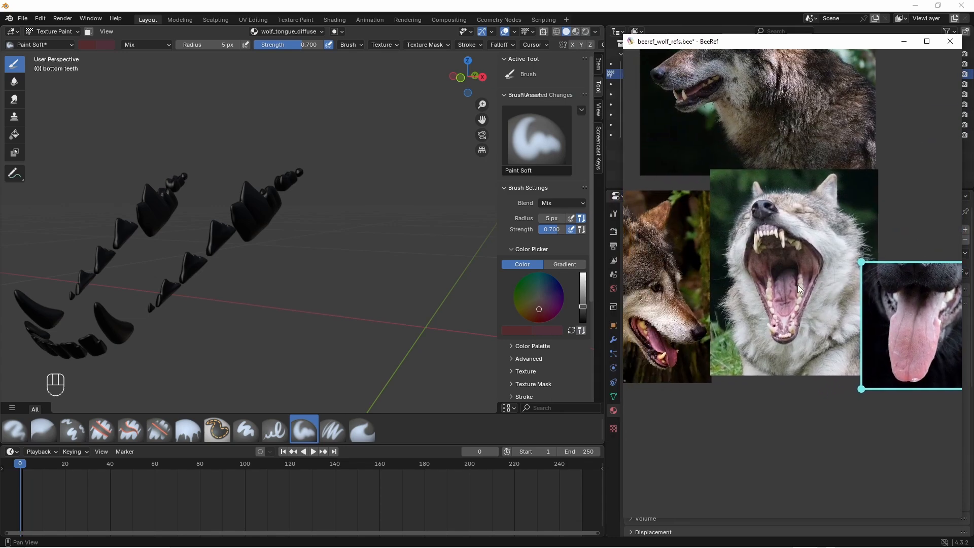
double_click(784, 284)
shift+middle_drag(256, 276, 395, 253)
right_click(742, 346)
mouse_move(790, 429)
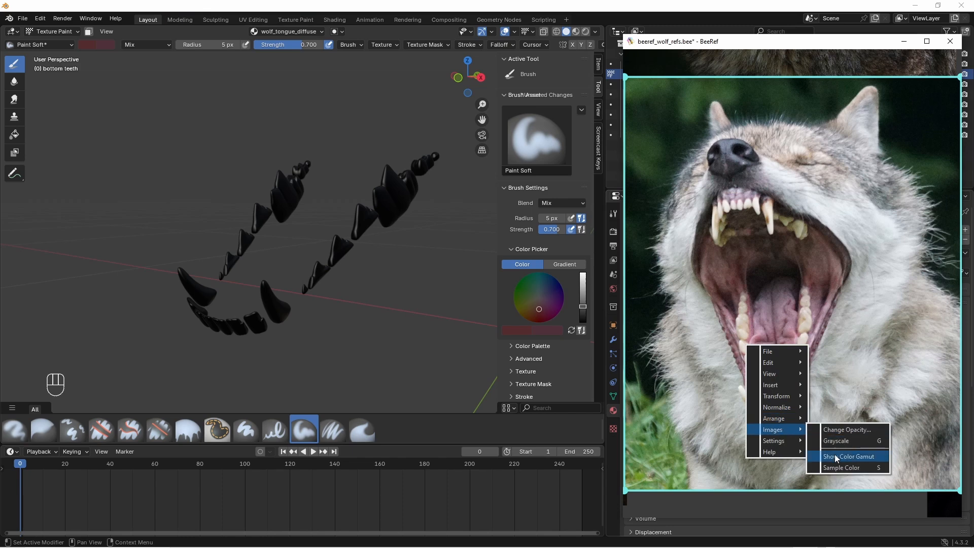
click(835, 456)
click(752, 402)
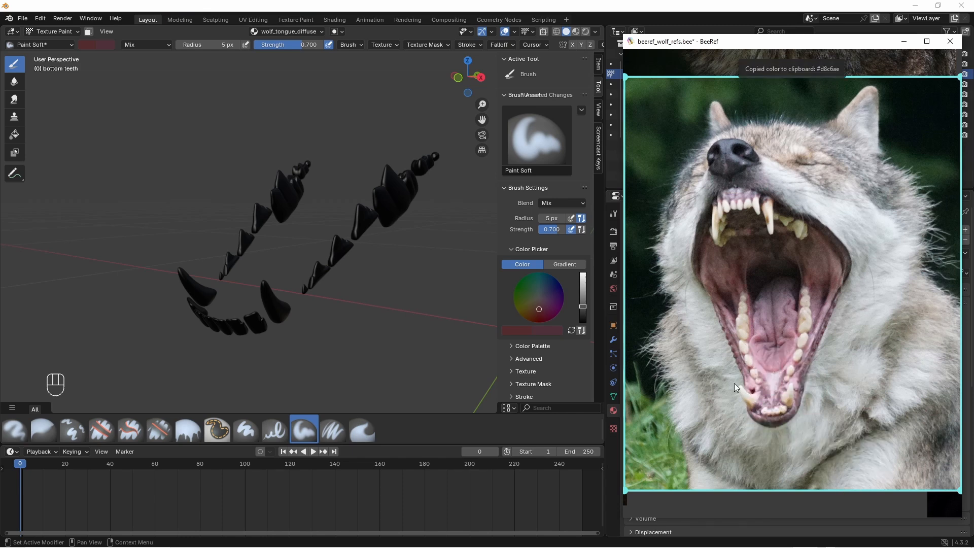
- Set the primary brush colour to the sampled #d8c6ae in Blender
click(539, 330)
click(556, 316)
text(#d8c6ae)
key(Return)
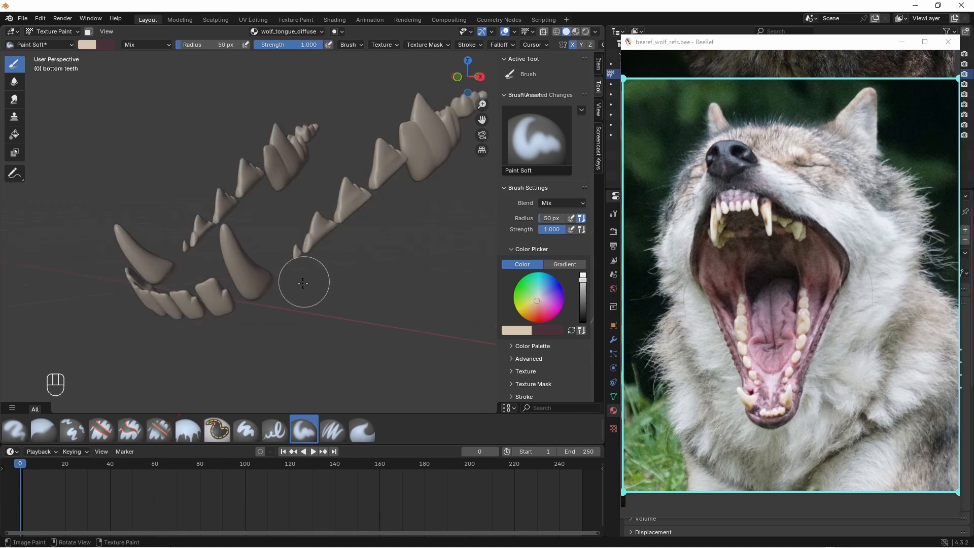
- Sample a darker yellowish-brown tooth colour from the yawning wolf photo in BeeRef
middle_drag(304, 283, 352, 289)
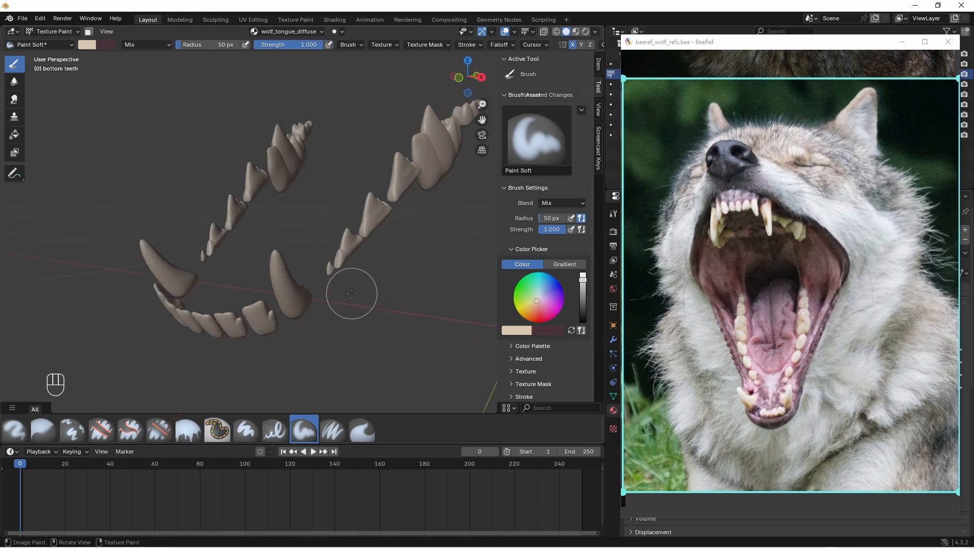
right_click(790, 256)
mouse_move(812, 342)
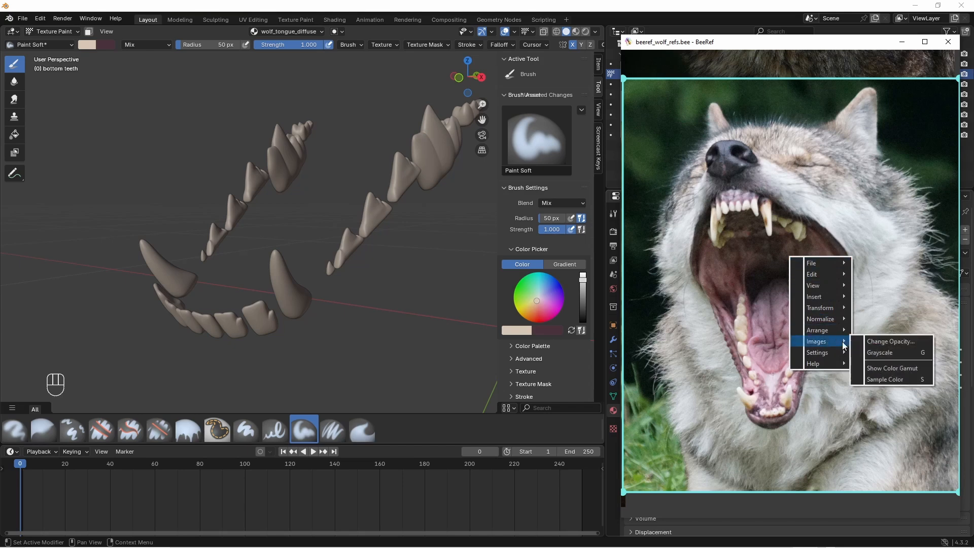
click(872, 378)
click(749, 406)
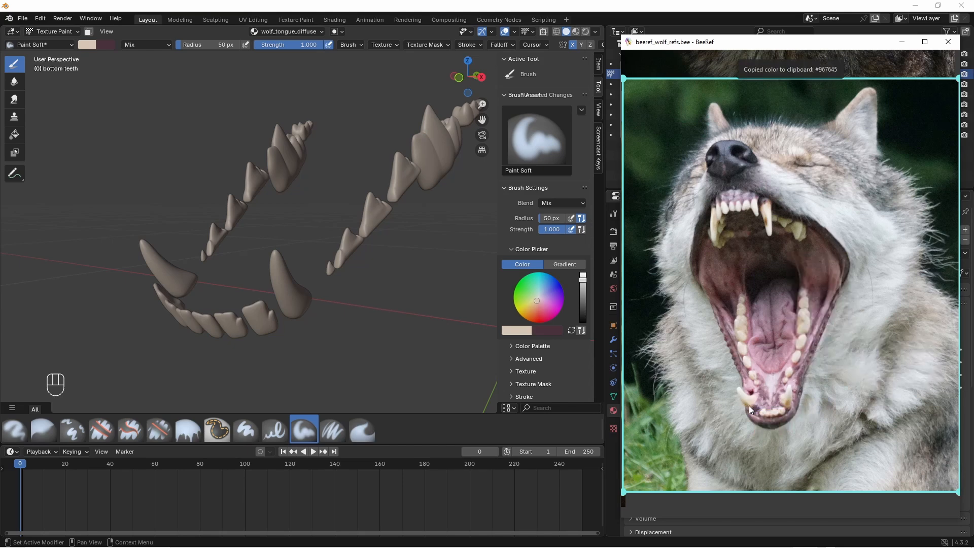
- Swap the brush colours, set the primary one to #967645 and darken it slightly
click(572, 330)
click(526, 331)
click(555, 315)
key(ctrl+v)
key(Return)
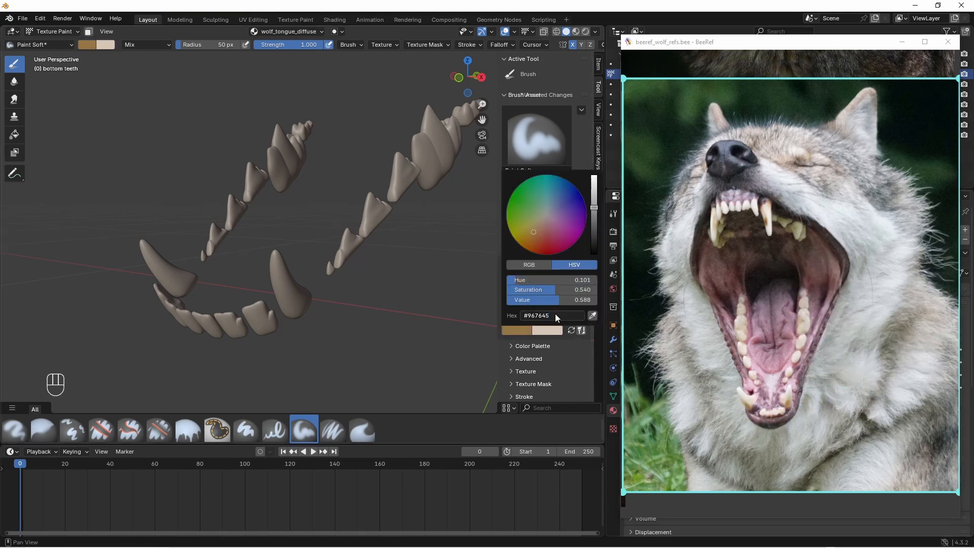
drag(594, 208, 594, 214)
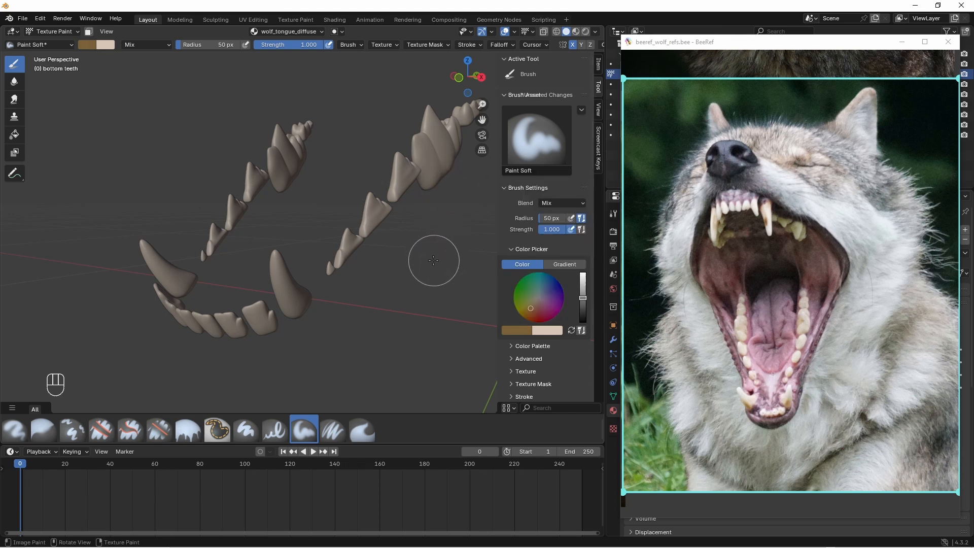
- Centre the view on the rearmost bottom molar using Edit Mode, and return to Texture Paint mode
middle_drag(425, 261, 391, 274)
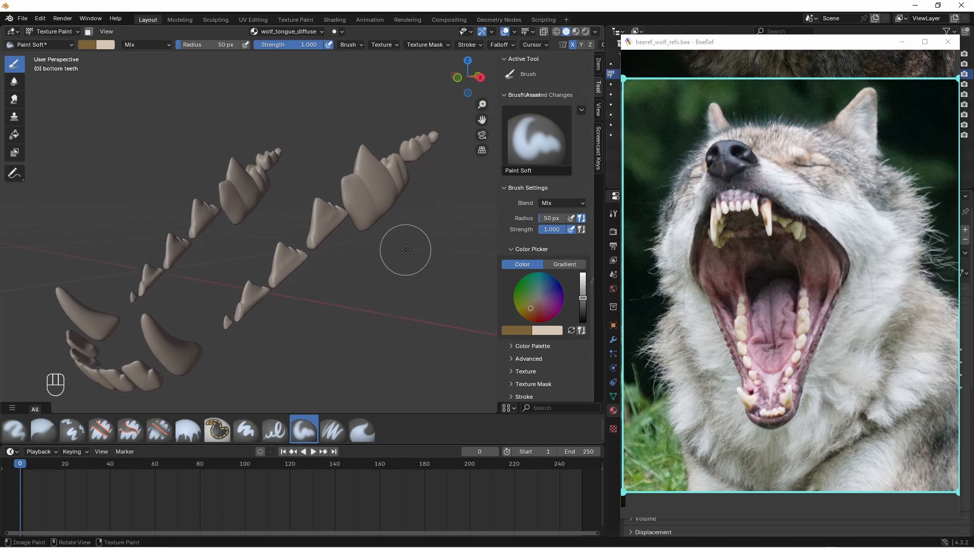
key(Tab)
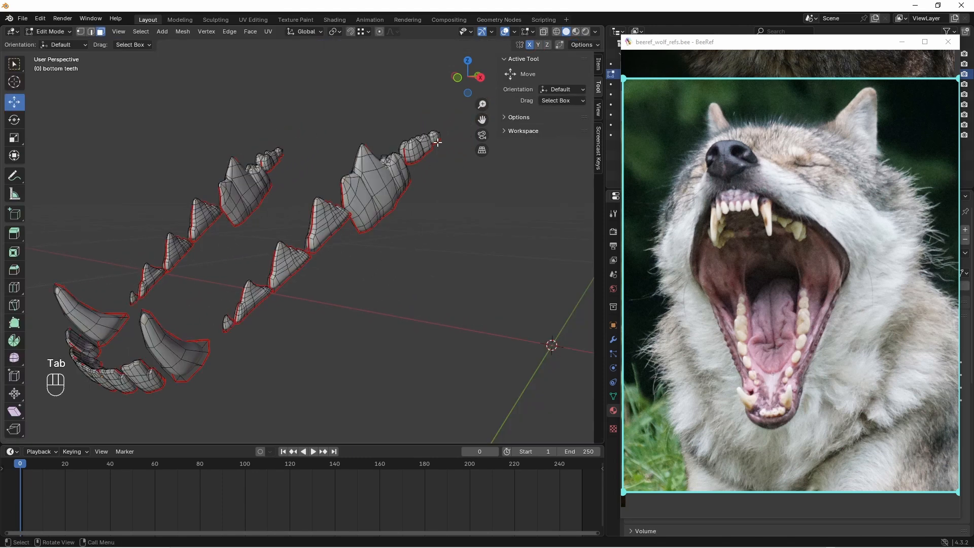
key(KP_Decimal)
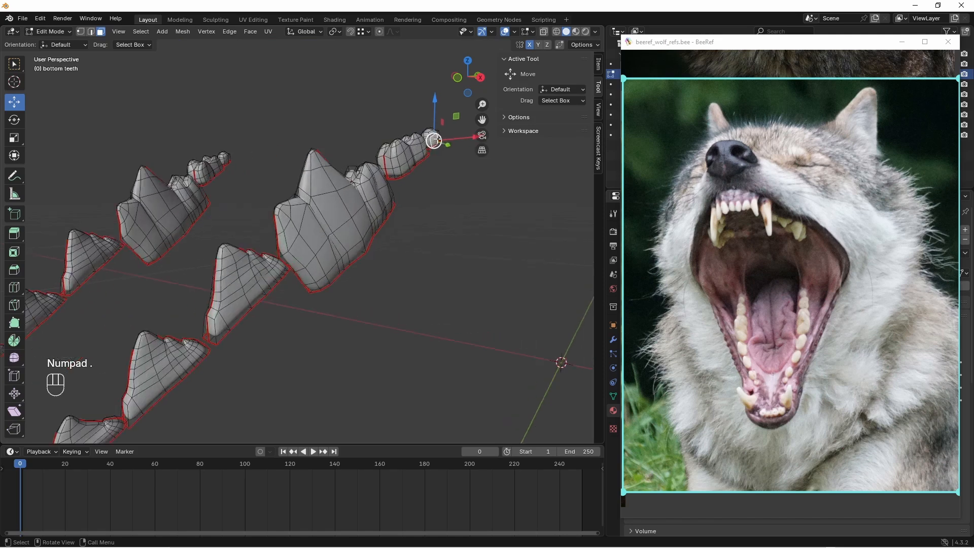
scroll(361, 188, down, 3)
mouse_move(360, 188)
middle_down()
mouse_move(365, 207)
mouse_move(323, 213)
middle_up()
key(Tab)
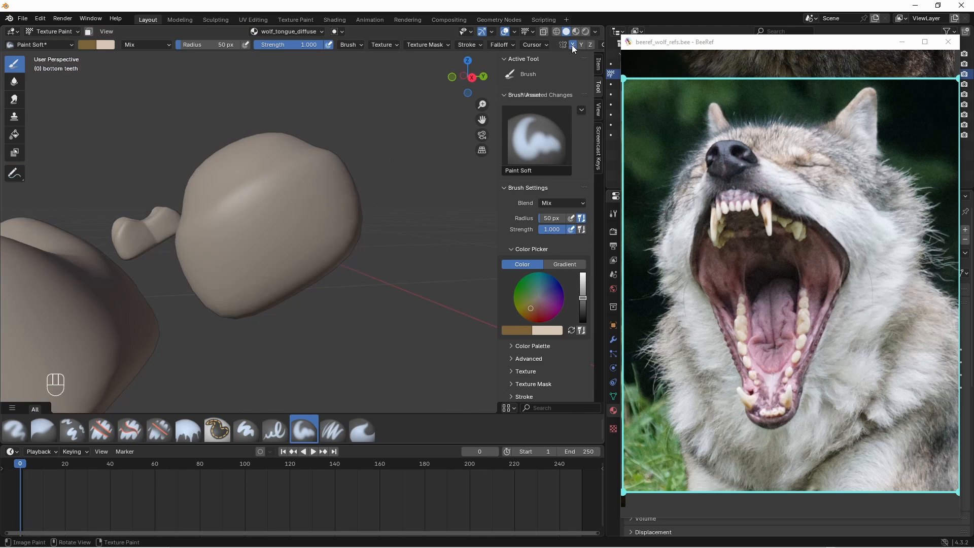
- Turn off X mirroring and the Occlude option, with the rear molars framed in the right orthographic view
scroll(370, 233, down, 5)
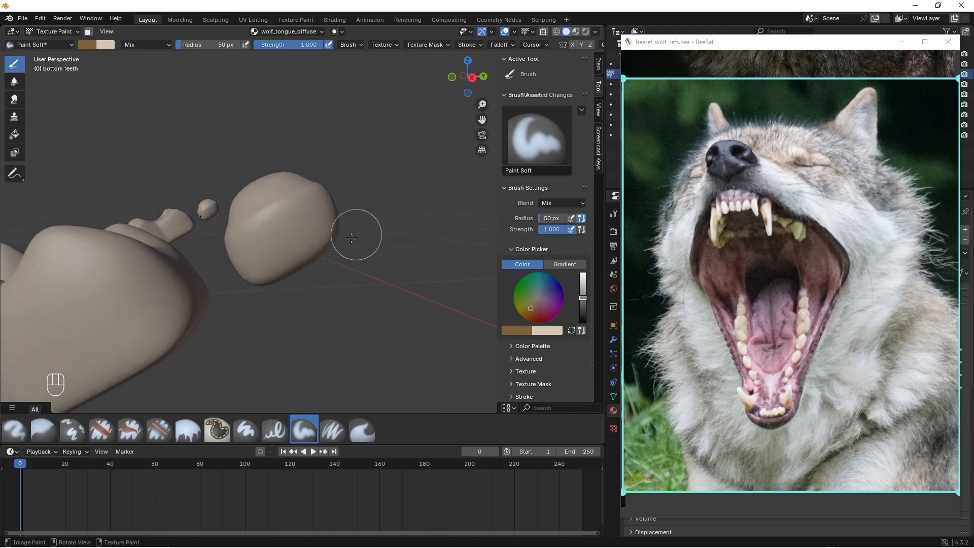
middle_drag(342, 241, 331, 239)
shift+middle_drag(221, 235, 358, 229)
scroll(360, 212, up, 1)
scroll(366, 215, up, 1)
scroll(358, 228, up, 2)
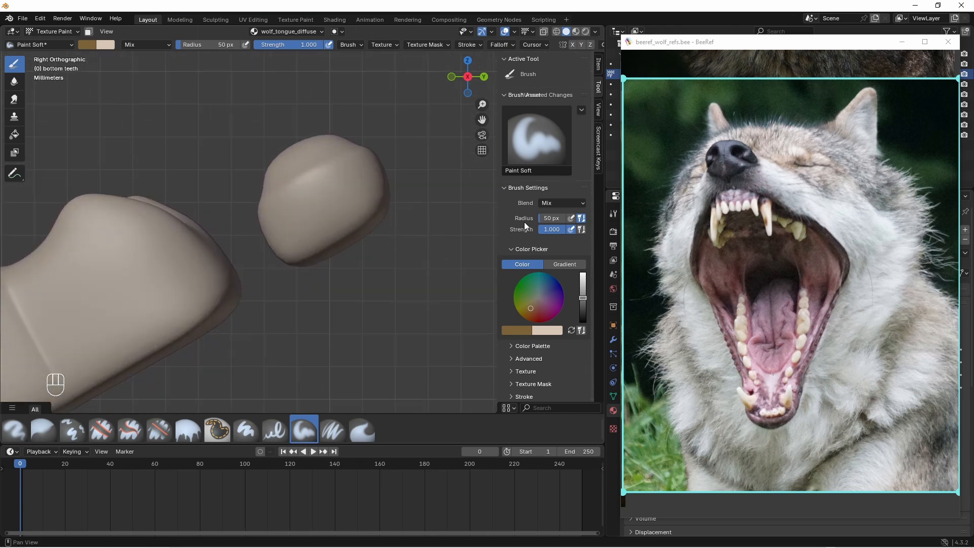
scroll(596, 237, down, 6)
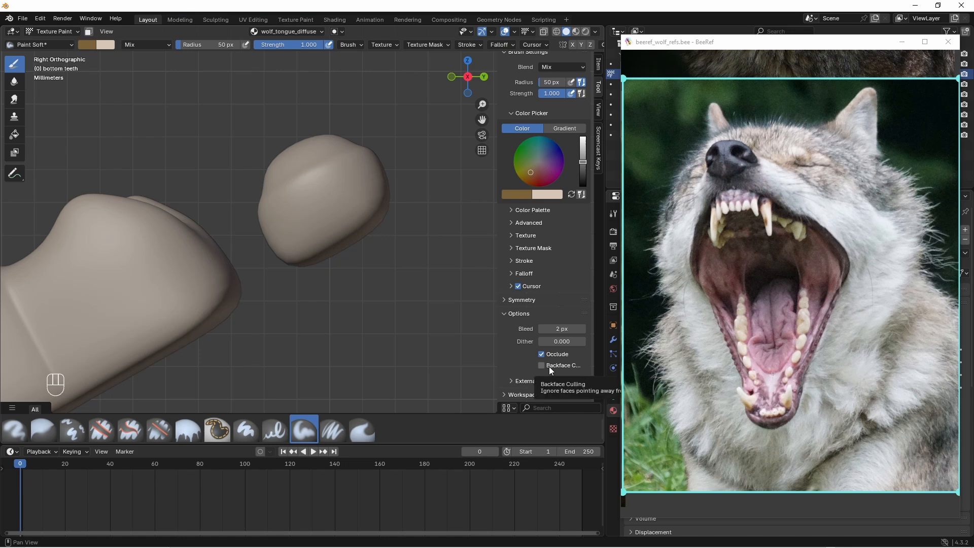
click(541, 354)
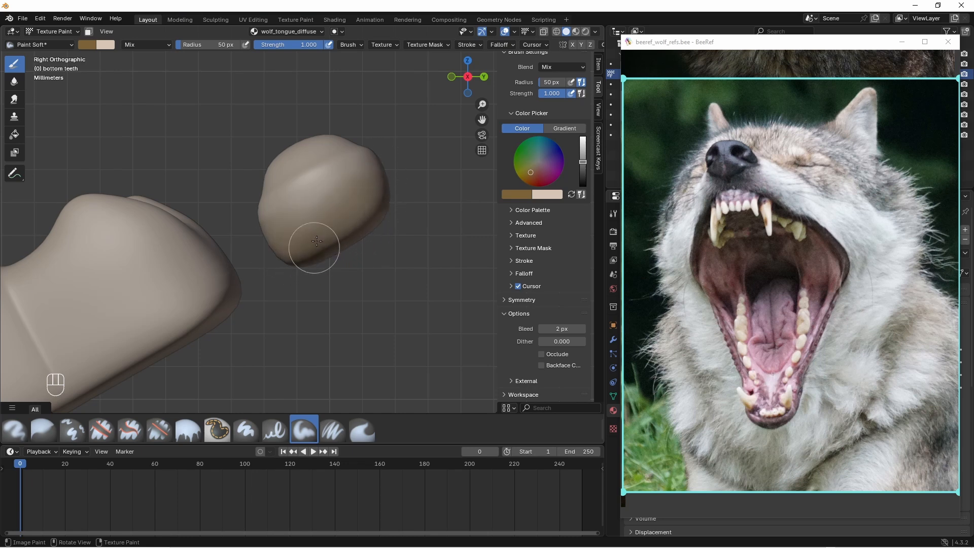
- Paint a soft brown gradient along the gum-side bases of the two rearmost bottom molars with the 50 px brush
mouse_move(385, 188)
mouse_down()
mouse_move(315, 235)
mouse_move(298, 261)
mouse_move(337, 245)
mouse_move(308, 305)
mouse_up()
shift+middle_drag(308, 305, 473, 218)
drag(383, 216, 361, 226)
mouse_move(325, 234)
ctrl+middle_down()
mouse_move(341, 259)
mouse_move(389, 246)
ctrl+middle_up()
mouse_move(314, 258)
mouse_down()
mouse_move(387, 220)
mouse_move(259, 297)
mouse_move(174, 304)
mouse_move(135, 244)
mouse_up()
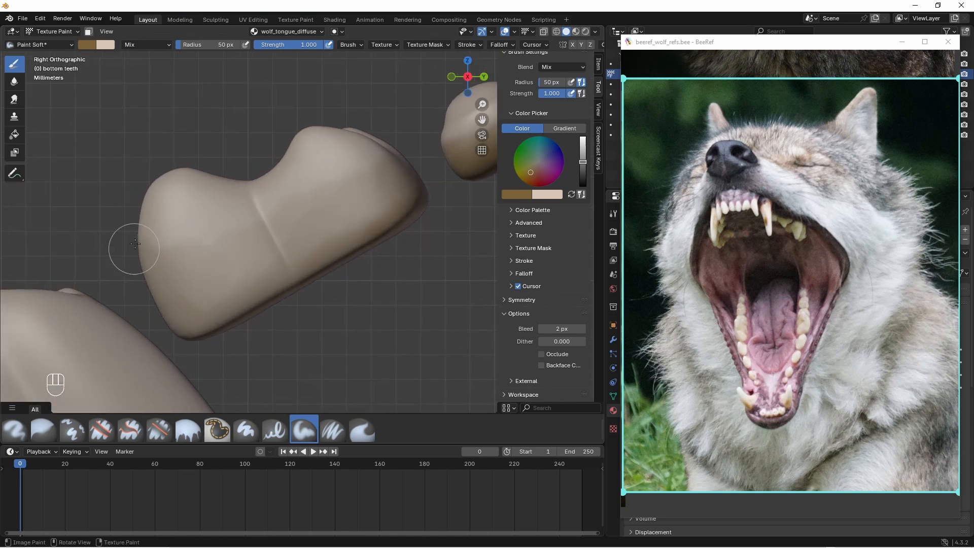
drag(366, 240, 196, 326)
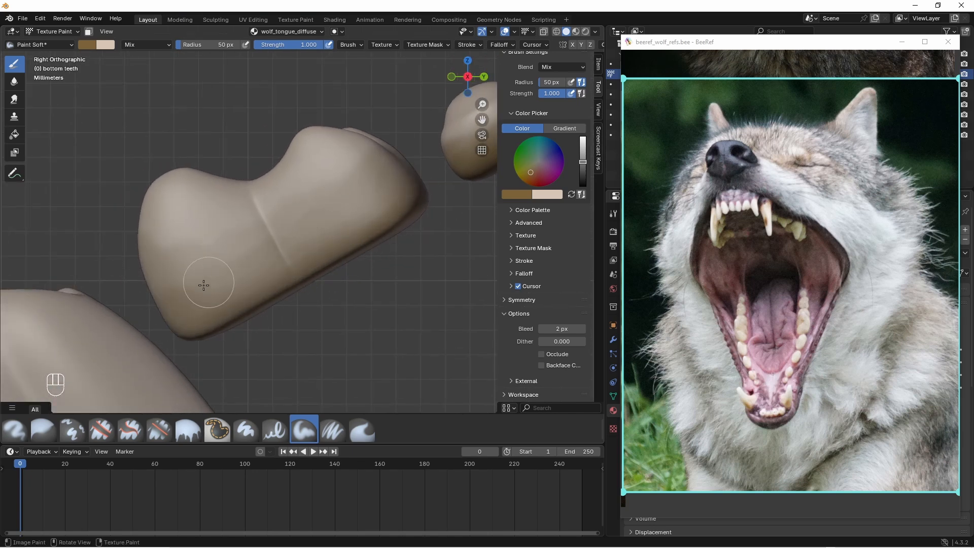
mouse_move(386, 203)
mouse_down()
mouse_move(403, 224)
mouse_move(250, 287)
mouse_move(170, 284)
mouse_move(152, 269)
mouse_up()
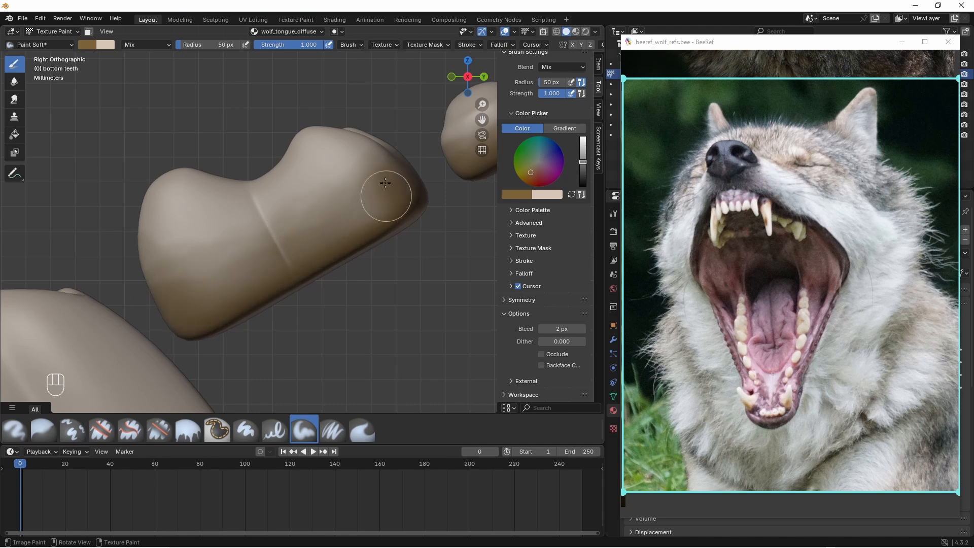
- Reduce the brush radius to between 7 and 10 px and refine the brown shading around the notches of the small pointed premolar
click(226, 45)
text(10)
key(Return)
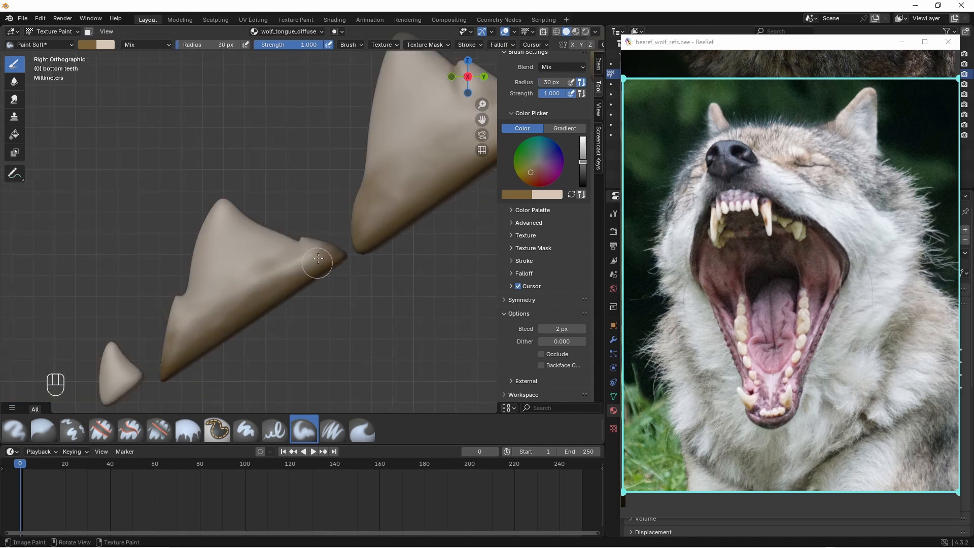
drag(218, 45, 214, 45)
scroll(301, 237, up, 1)
drag(307, 254, 300, 247)
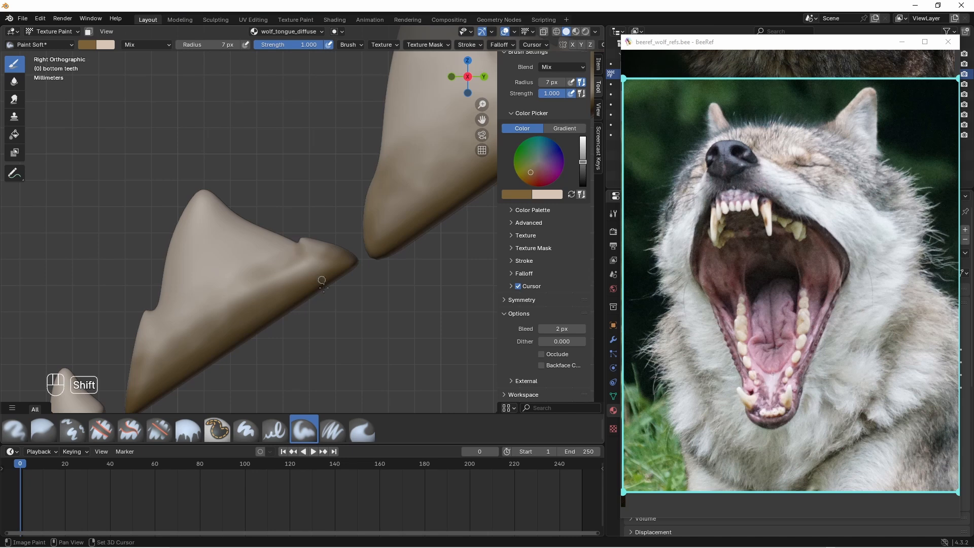
ctrl+middle_drag(324, 288, 323, 276)
mouse_move(151, 309)
mouse_down()
mouse_move(147, 324)
mouse_move(152, 312)
mouse_up()
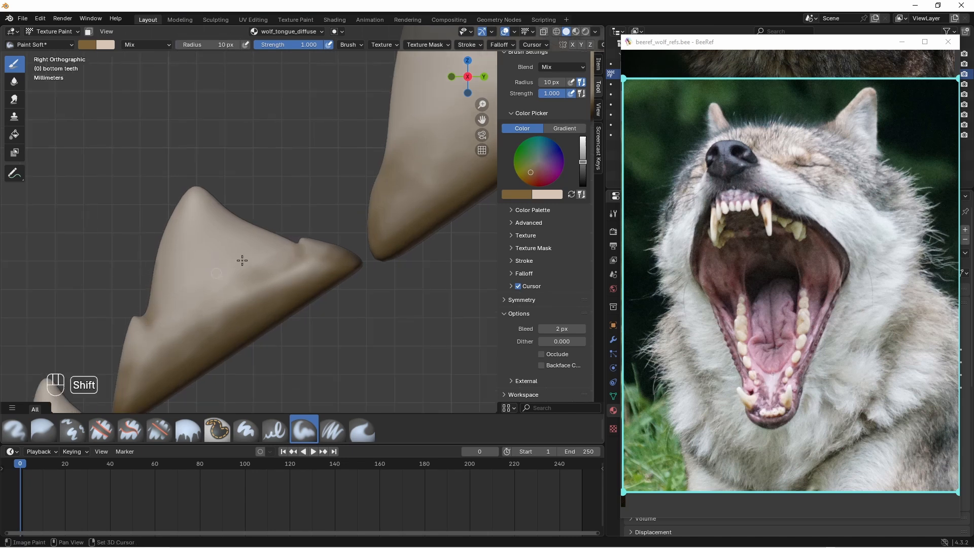
shift+drag(299, 255, 304, 246)
- Set the brush radius to 30 px and paint the bases of the lower canine and the neighbouring front teeth brown
ctrl+middle_drag(303, 248, 389, 252)
ctrl+middle_drag(355, 238, 288, 188)
key(f)
drag(271, 303, 306, 273)
mouse_move(279, 294)
ctrl+middle_down()
mouse_move(253, 332)
mouse_move(378, 228)
ctrl+middle_up()
ctrl+middle_drag(351, 244, 332, 257)
key(f)
click(316, 279)
mouse_move(284, 290)
mouse_down()
mouse_move(349, 221)
mouse_move(329, 211)
mouse_move(280, 301)
mouse_move(251, 248)
mouse_up()
drag(296, 299, 350, 235)
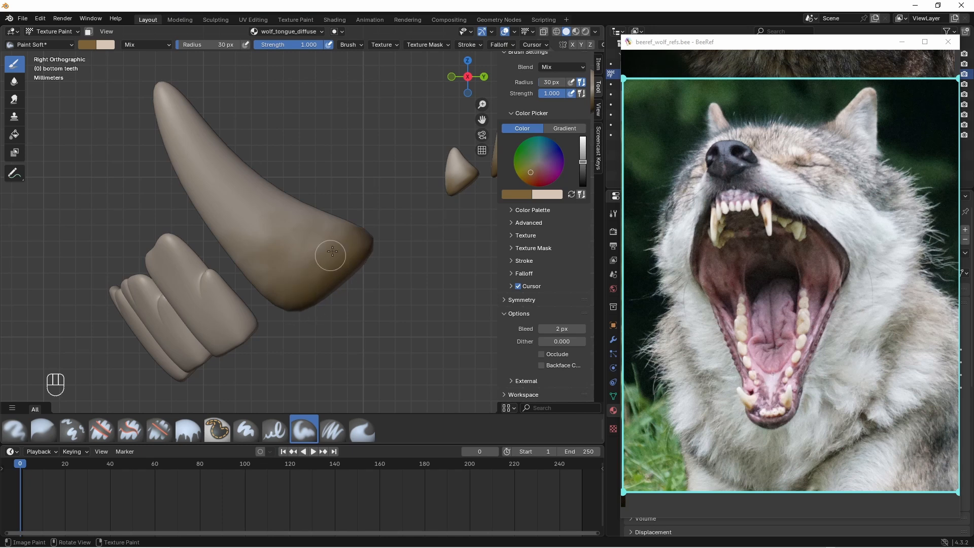
mouse_move(250, 325)
mouse_down()
mouse_move(202, 350)
mouse_move(211, 337)
mouse_move(189, 344)
mouse_move(237, 344)
mouse_up()
- Orbit to the back of the rearmost bottom molar and turn the Occlude option back on
ctrl+middle_drag(351, 323, 355, 396)
shift+middle_drag(487, 139, 333, 312)
shift+middle_drag(333, 312, 279, 287)
ctrl+middle_drag(279, 286, 591, 133)
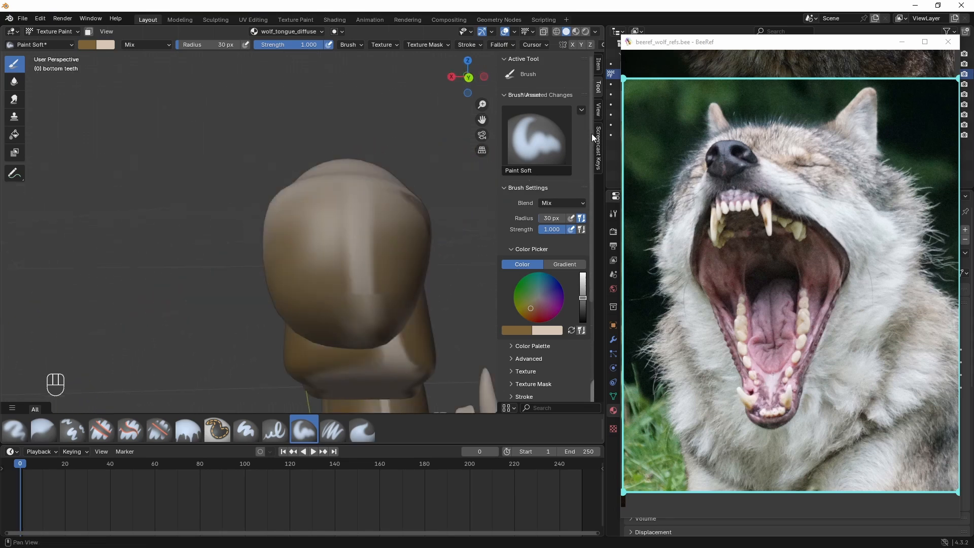
scroll(592, 133, down, 7)
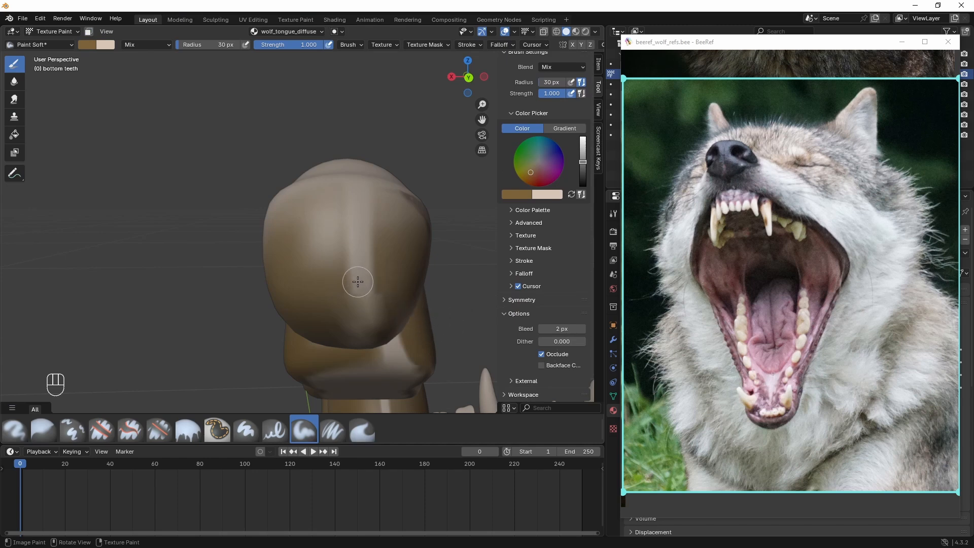
- Paint brown over the light unpainted strips on the back and underside of the rearmost bottom molar
middle_drag(388, 283, 362, 283)
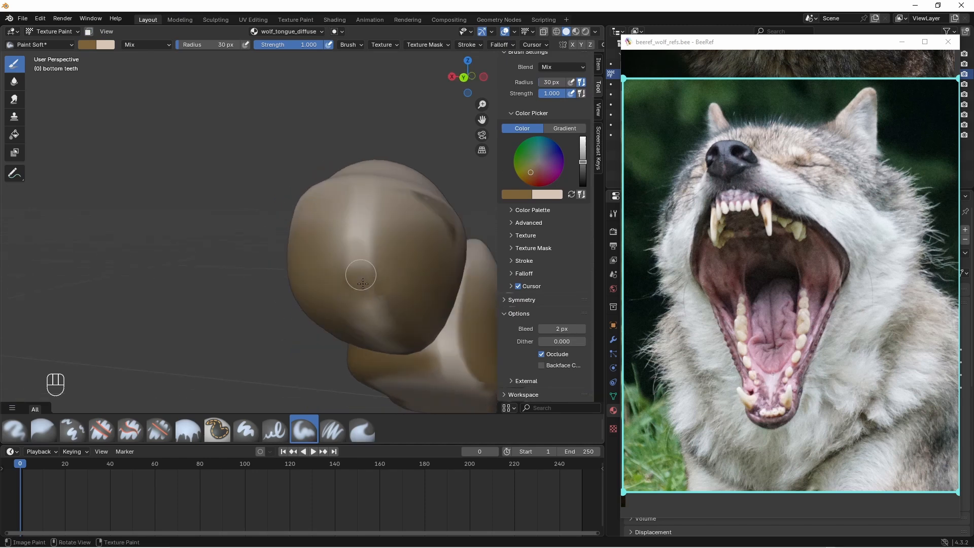
mouse_move(363, 283)
mouse_down()
mouse_move(345, 274)
mouse_move(355, 236)
mouse_move(381, 250)
mouse_up()
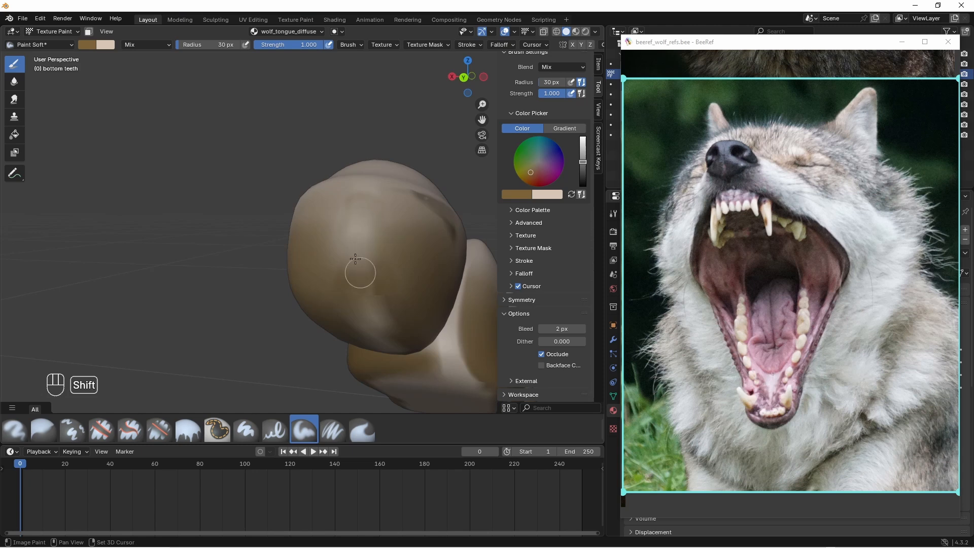
mouse_move(377, 255)
middle_down()
mouse_move(375, 281)
mouse_move(341, 191)
middle_up()
mouse_move(337, 187)
mouse_down()
mouse_move(320, 211)
mouse_move(309, 271)
mouse_up()
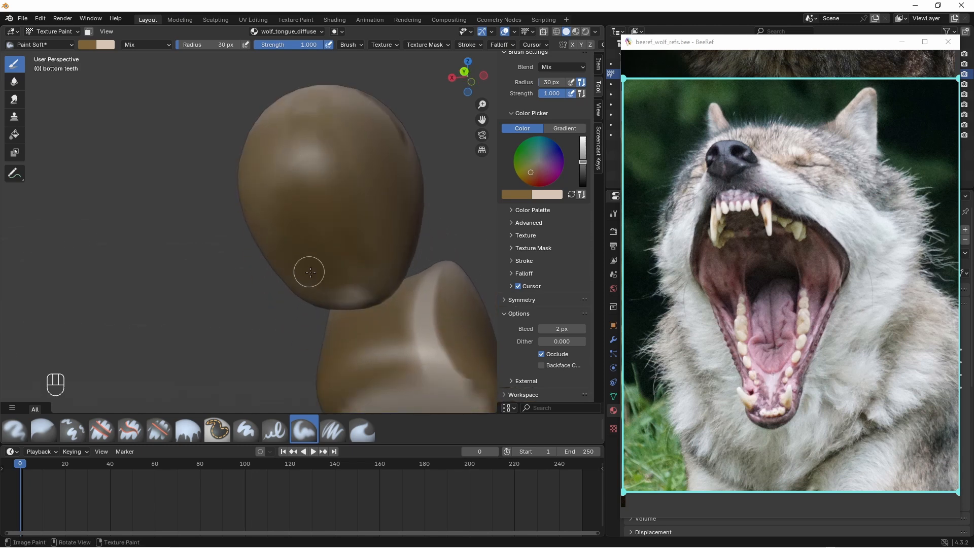
shift+middle_drag(354, 254, 378, 190)
middle_drag(378, 191, 333, 161)
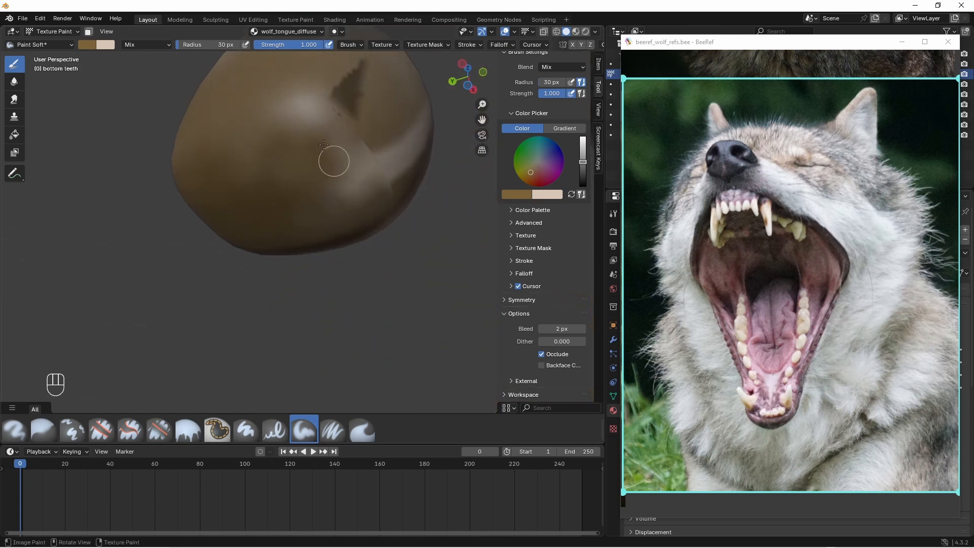
drag(333, 161, 369, 165)
middle_drag(369, 165, 337, 159)
scroll(337, 159, down, 3)
drag(349, 172, 349, 148)
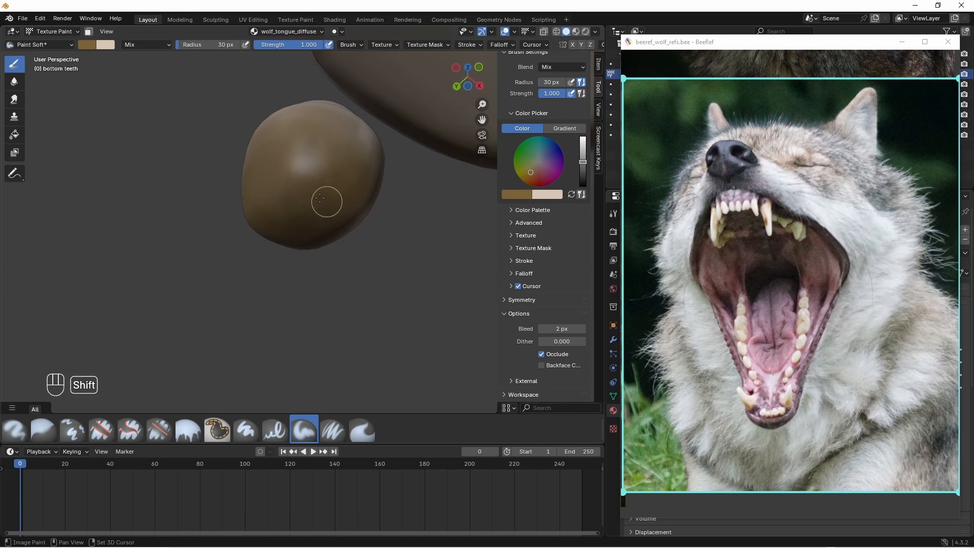
- Paint the light, unpainted underside of the bottom molar next to the rearmost one brown with the 30 px brush
mouse_move(320, 198)
middle_down()
mouse_move(284, 108)
mouse_move(324, 141)
mouse_move(244, 203)
middle_up()
mouse_move(244, 203)
middle_down()
mouse_move(328, 192)
mouse_move(336, 130)
mouse_move(315, 120)
mouse_move(398, 137)
mouse_move(424, 120)
mouse_move(387, 141)
mouse_move(336, 139)
mouse_move(345, 86)
middle_up()
middle_drag(259, 223, 252, 202)
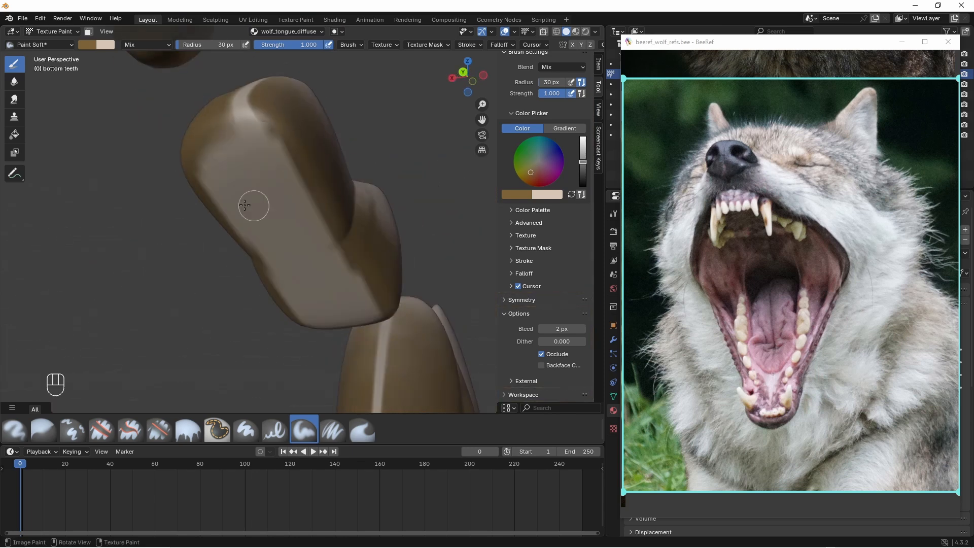
mouse_move(240, 180)
mouse_down()
mouse_move(272, 280)
mouse_move(246, 137)
mouse_move(224, 188)
mouse_up()
mouse_move(264, 203)
middle_down()
mouse_move(299, 218)
mouse_move(266, 193)
middle_up()
drag(271, 190, 341, 292)
middle_drag(325, 253, 345, 298)
drag(346, 298, 363, 284)
middle_drag(315, 281, 284, 239)
- Reduce the brush radius to 20 and 15 px and paint brown into the grooves between the large bottom molar's rear cusps
key(f)
click(311, 237)
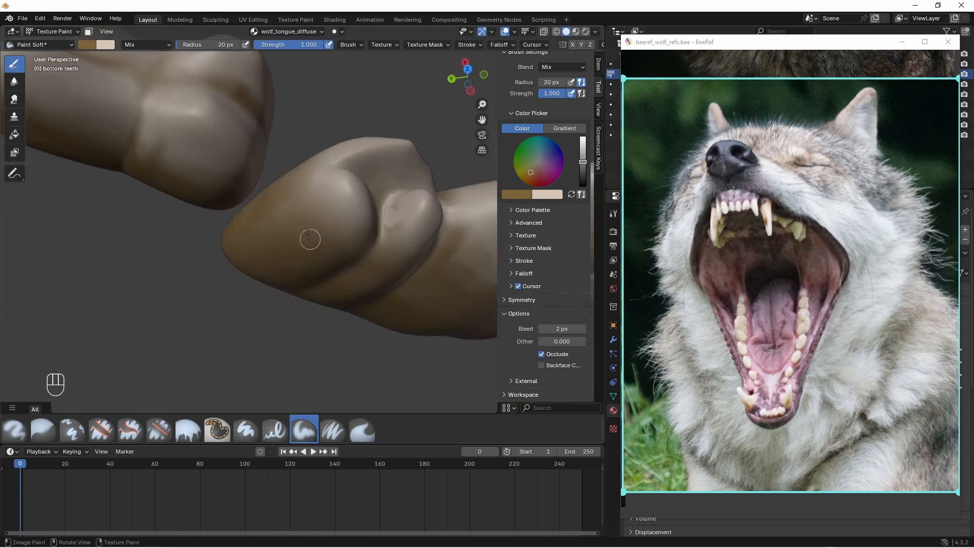
mouse_move(374, 233)
shift+middle_down()
mouse_move(350, 233)
mouse_move(362, 219)
mouse_move(349, 245)
mouse_move(361, 196)
shift+middle_up()
key(f)
click(364, 227)
middle_drag(345, 253, 324, 265)
mouse_move(324, 264)
mouse_down()
mouse_move(345, 284)
mouse_move(271, 278)
mouse_up()
drag(318, 161, 336, 268)
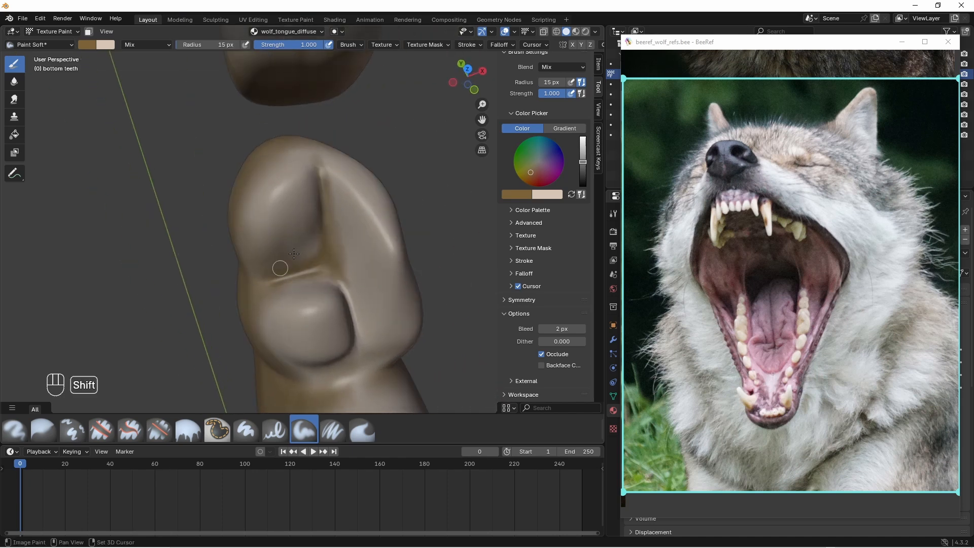
middle_drag(294, 253, 274, 239)
drag(309, 361, 330, 274)
middle_drag(148, 224, 190, 233)
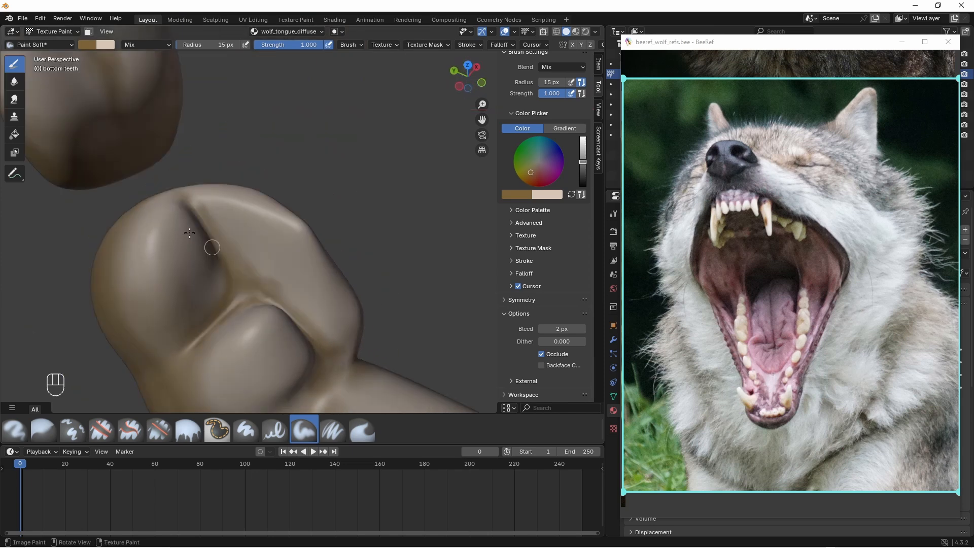
- Set the brush radius to 30 px and blend brown shading around the large bottom molar's cusps and along its side, undoing a misplaced stroke
key(f)
click(250, 251)
middle_drag(273, 285, 304, 254)
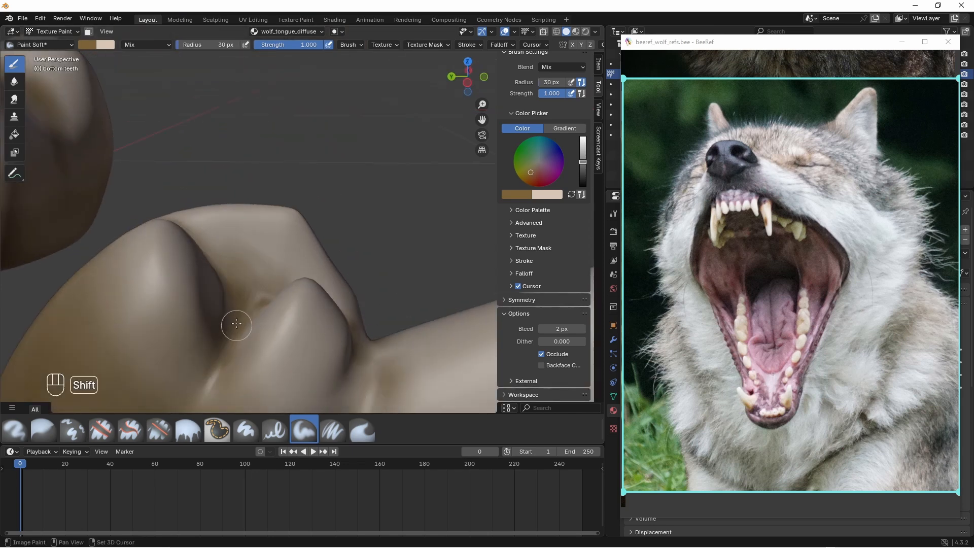
shift+middle_drag(236, 324, 256, 205)
drag(248, 236, 220, 305)
mouse_move(369, 243)
middle_down()
mouse_move(358, 263)
mouse_move(352, 257)
middle_up()
drag(351, 230, 295, 315)
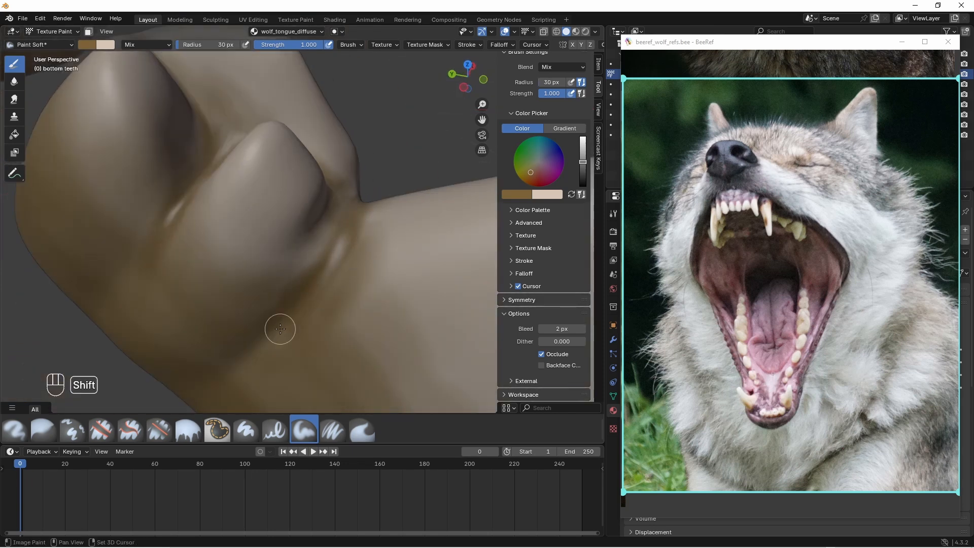
mouse_move(280, 329)
middle_down()
mouse_move(389, 274)
mouse_move(352, 217)
middle_up()
key(ctrl+z)
drag(352, 217, 424, 287)
mouse_move(360, 279)
middle_down()
mouse_move(408, 292)
mouse_move(315, 294)
middle_up()
shift+middle_drag(328, 370, 254, 284)
middle_drag(389, 232, 372, 208)
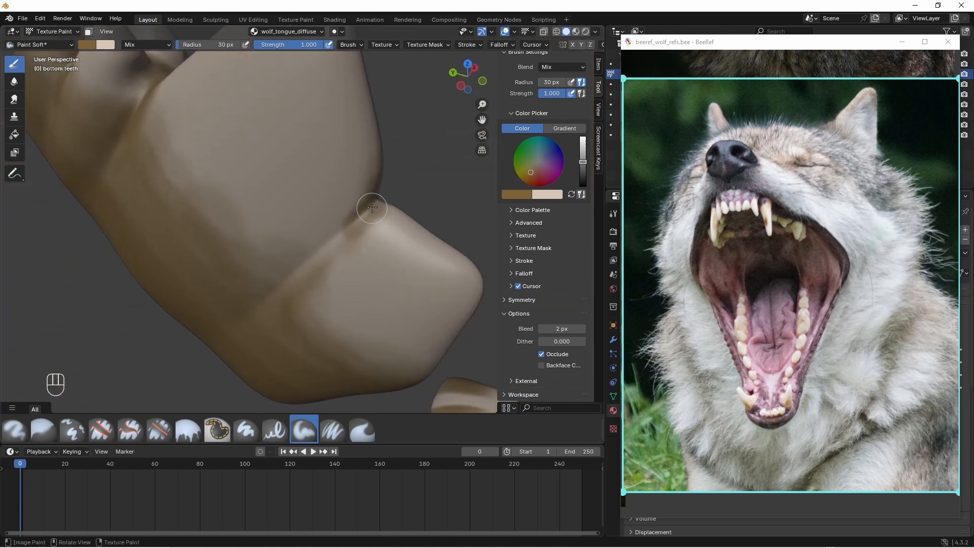
- Set the brush radius to 10 px and paint brown into the crease between the large bottom molar's main and front cusps
key(f)
drag(372, 208, 333, 245)
key(ctrl+z)
middle_drag(337, 217, 229, 195)
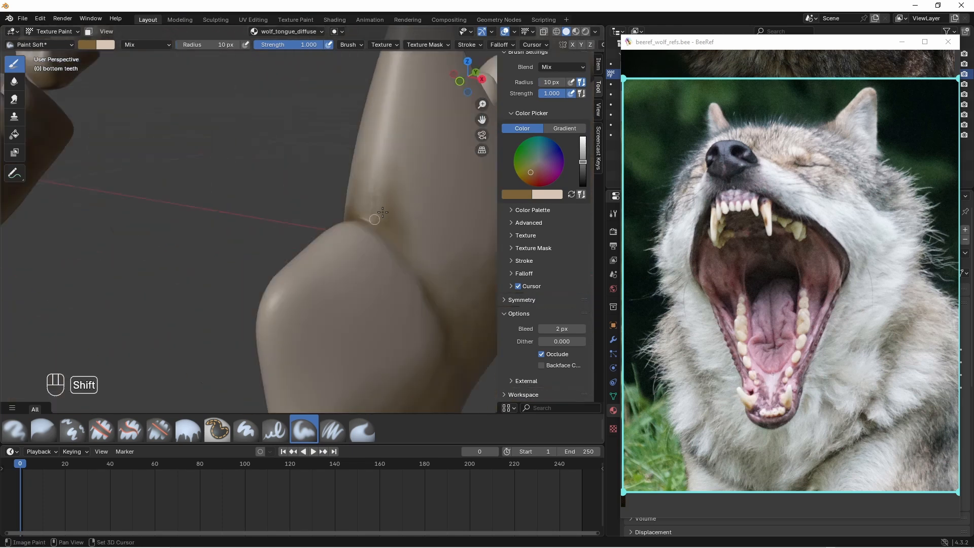
middle_drag(393, 221, 374, 224)
drag(374, 224, 401, 251)
mouse_move(426, 309)
ctrl+middle_down()
mouse_move(441, 304)
mouse_move(269, 114)
ctrl+middle_up()
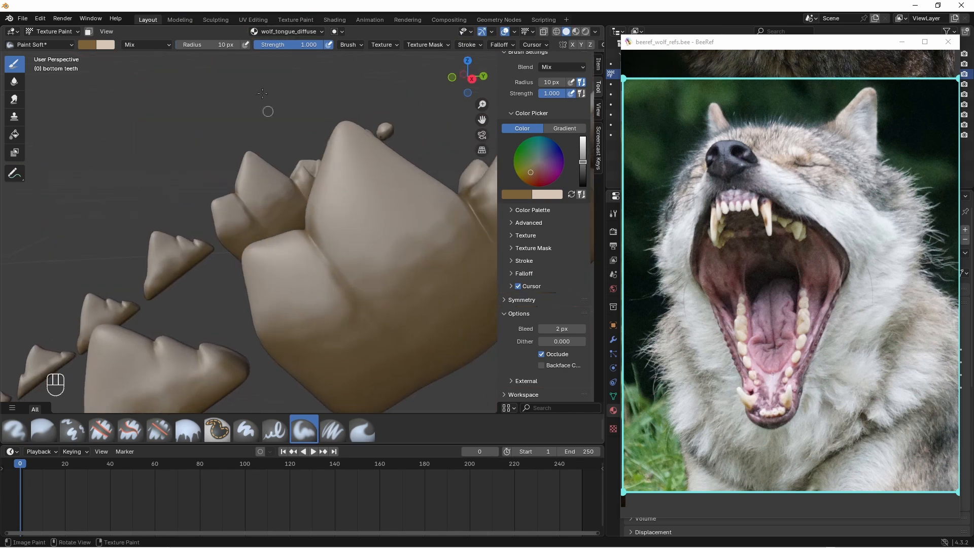
key(shift)
ctrl+middle_drag(404, 308, 284, 325)
- Return to Object Mode and unhide all hidden wolf objects
click(53, 32)
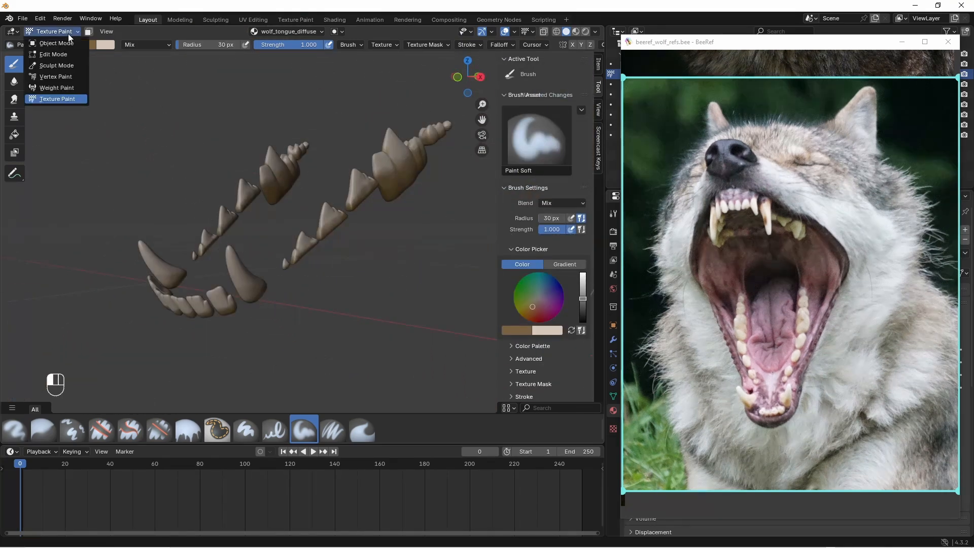
click(56, 42)
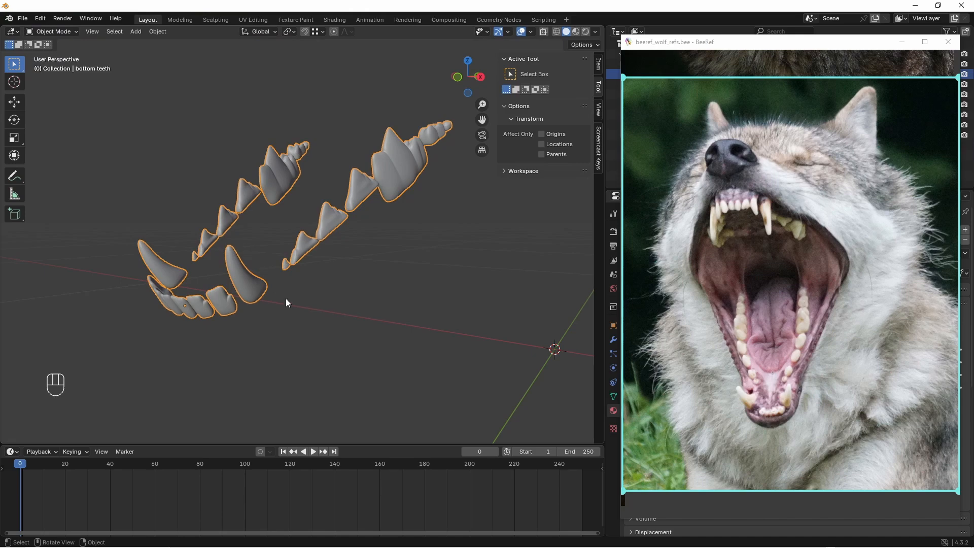
key(alt+h)
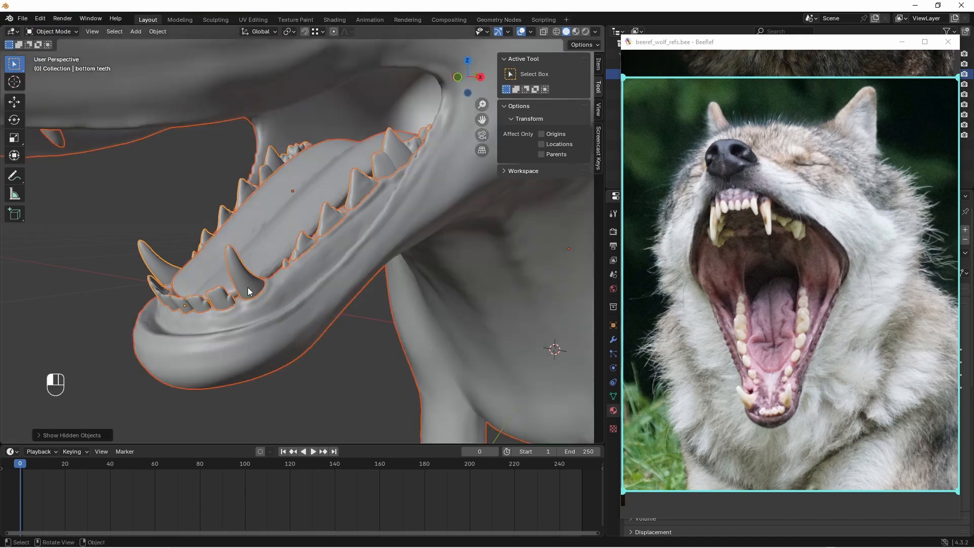
- Select the bottom teeth and check them inside the wolf's mouth in Texture Paint mode before returning to Object Mode
click(248, 291)
click(66, 34)
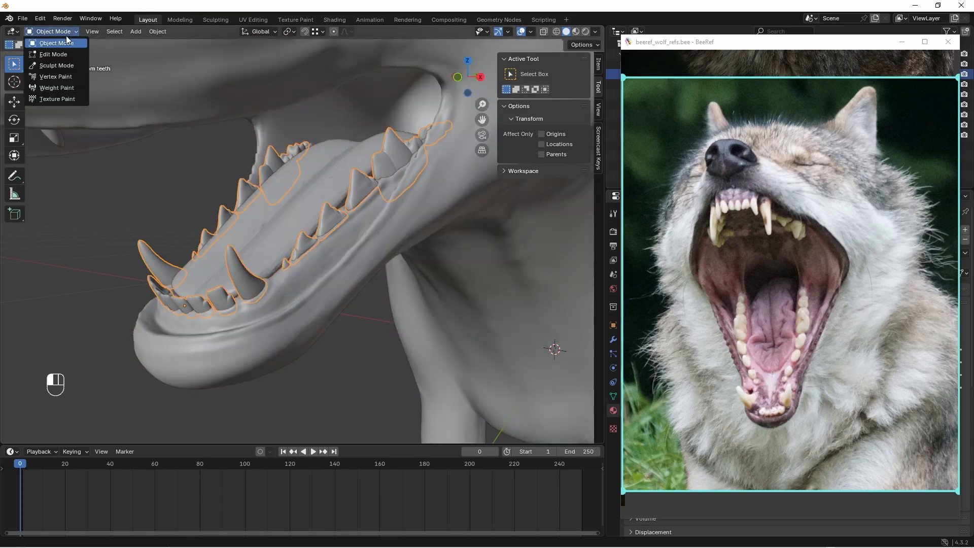
click(63, 99)
scroll(288, 252, up, 5)
mouse_move(289, 253)
middle_down()
mouse_move(257, 228)
mouse_move(274, 235)
mouse_move(226, 244)
mouse_move(348, 213)
mouse_move(279, 226)
mouse_move(315, 256)
middle_up()
drag(315, 256, 291, 283)
middle_drag(248, 277, 364, 357)
click(74, 33)
click(65, 43)
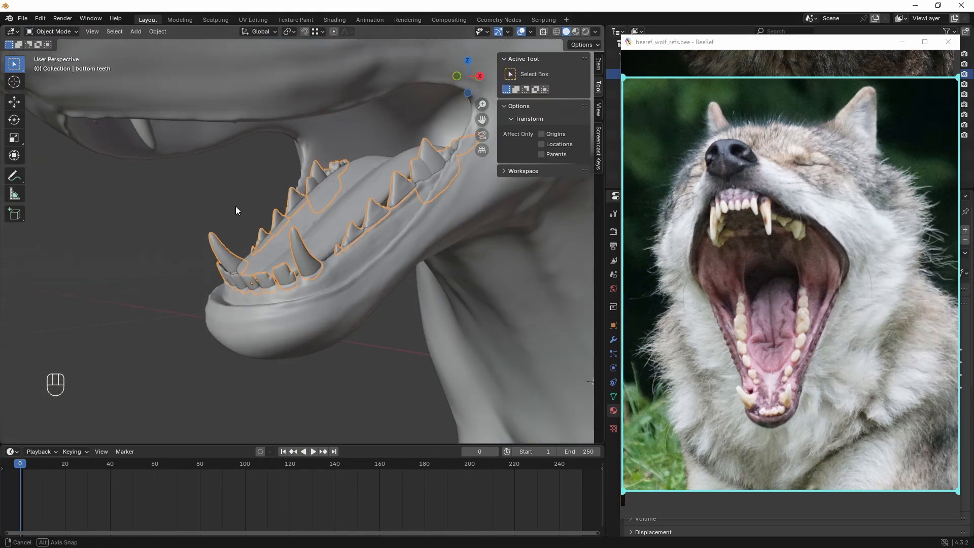
- Isolate the upper teeth by hiding every other object, and focus on them
middle_drag(235, 205, 262, 140)
click(263, 141)
key(ctrl+i)
key(h)
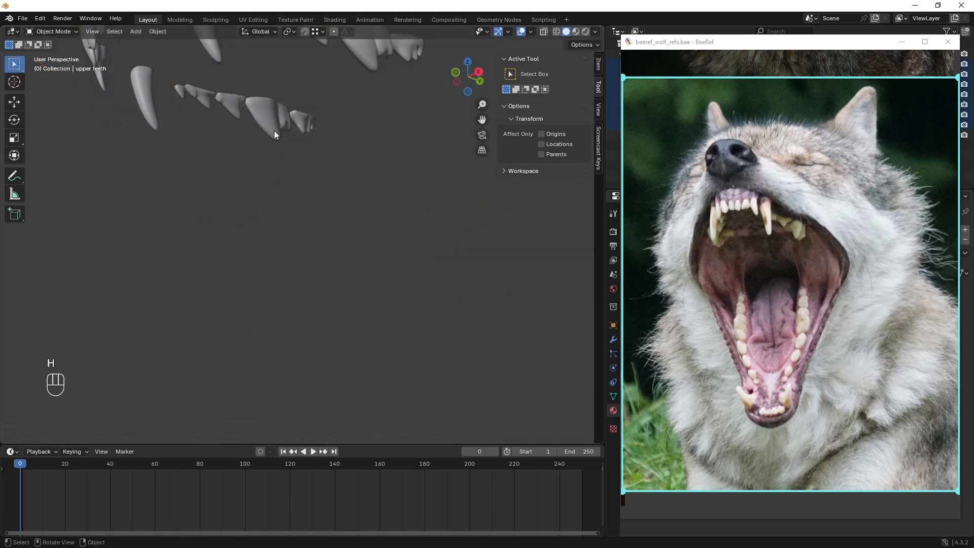
click(274, 130)
key(KP_Decimal)
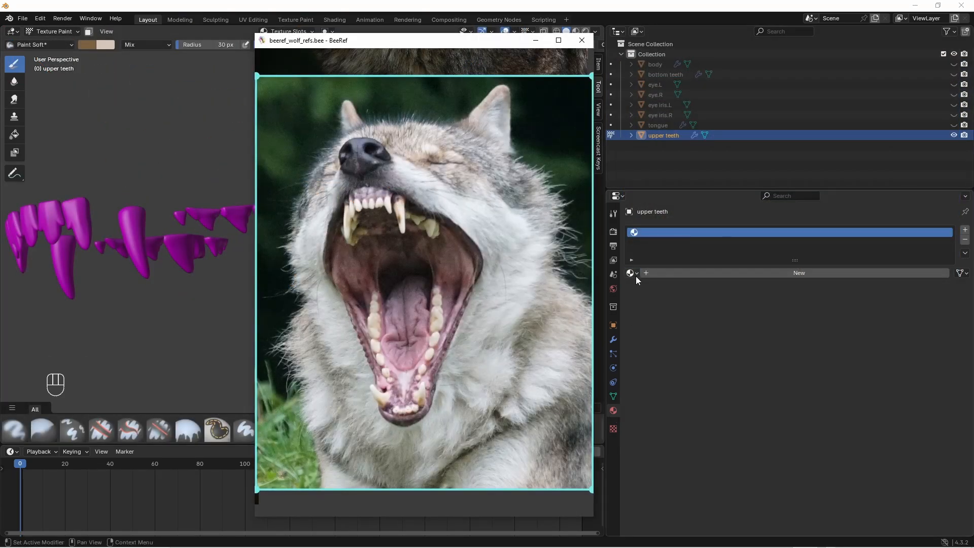
- Assign the wolf_tongue_teeth_eyes material to the upper teeth and move the reference photo window clear of the viewport
click(631, 274)
click(675, 300)
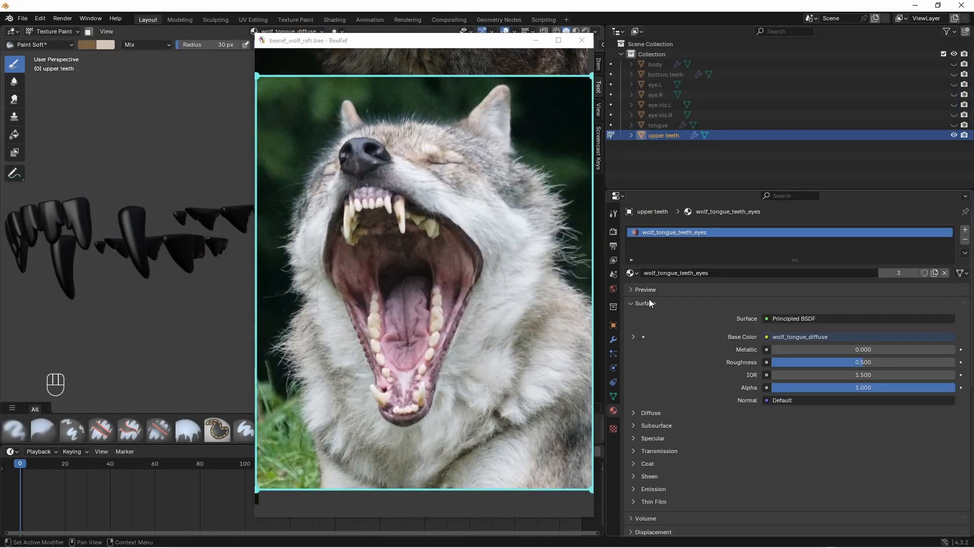
drag(407, 41, 780, 37)
drag(781, 36, 781, 45)
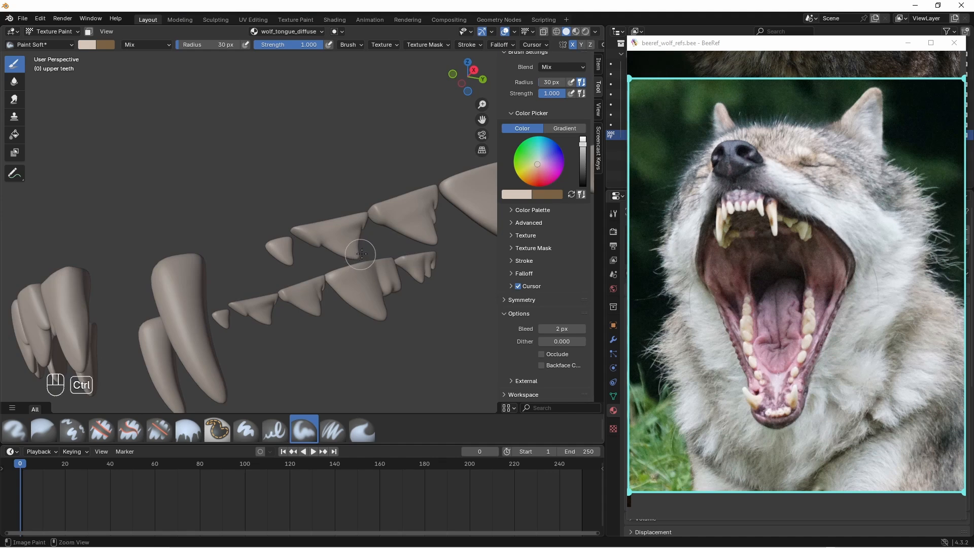
- Swap to the brown brush colour, set the strength to 0.7 and paint the base edge of the rearmost upper molar
ctrl+middle_drag(360, 253, 370, 300)
key(KP_3)
shift+middle_drag(433, 227, 336, 249)
scroll(376, 194, up, 5)
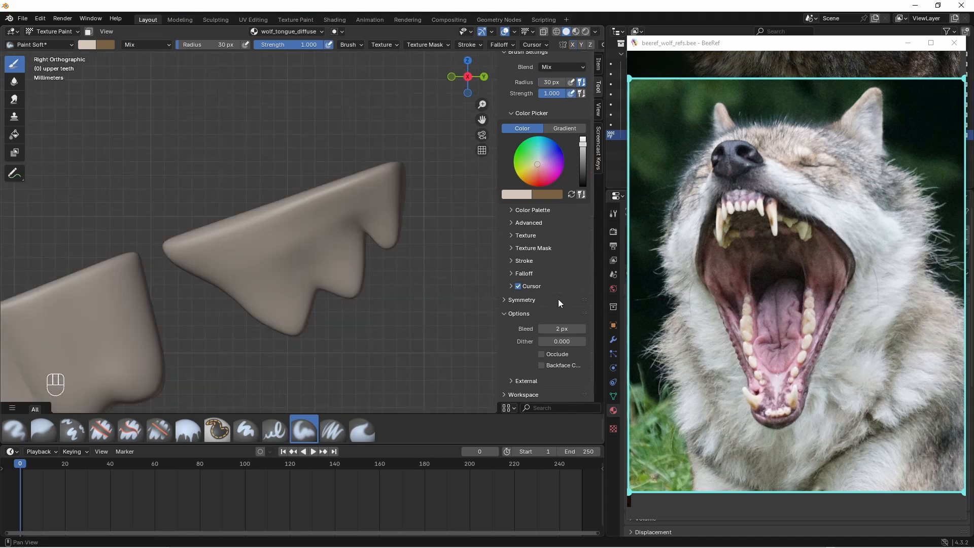
key(x)
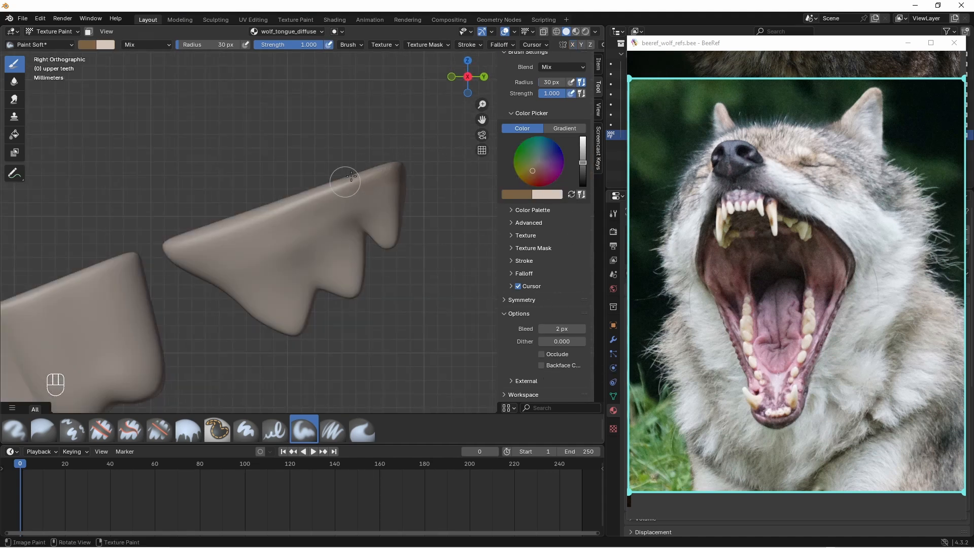
mouse_move(376, 187)
mouse_down()
mouse_move(228, 211)
mouse_move(394, 152)
mouse_up()
click(313, 44)
text(.7)
key(Return)
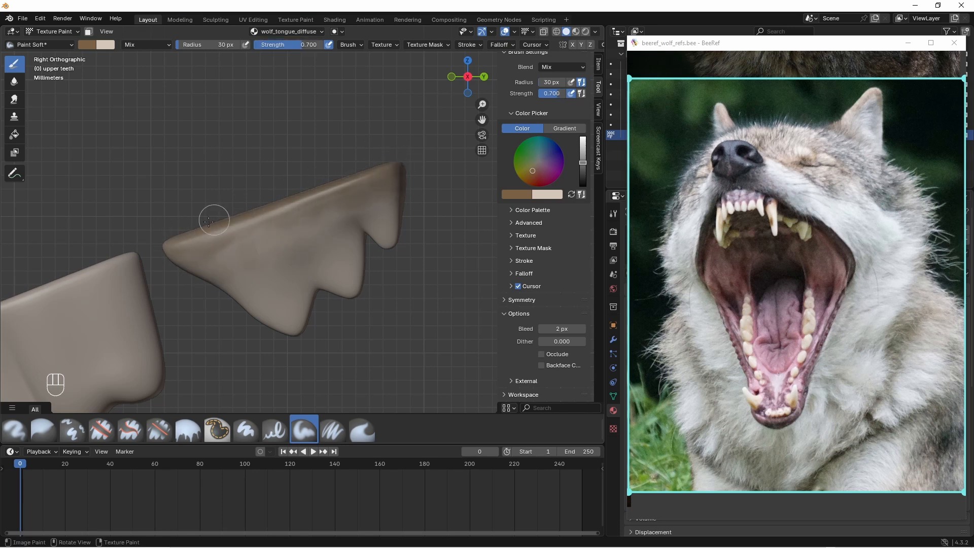
- Set the brush radius to 30 px and shade the crease beside the upper tooth's small cusp brown, undoing misplaced strokes
mouse_move(289, 250)
middle_down()
mouse_move(294, 315)
mouse_move(305, 282)
mouse_move(299, 300)
mouse_move(342, 349)
middle_up()
middle_drag(342, 349, 327, 325)
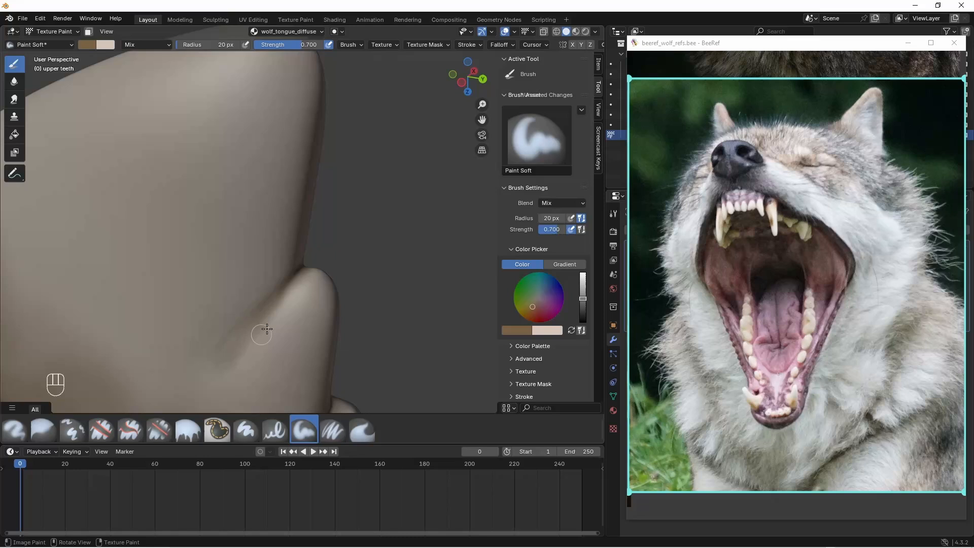
middle_drag(267, 333, 206, 338)
click(229, 45)
text(30)
key(Return)
key(ctrl+z)
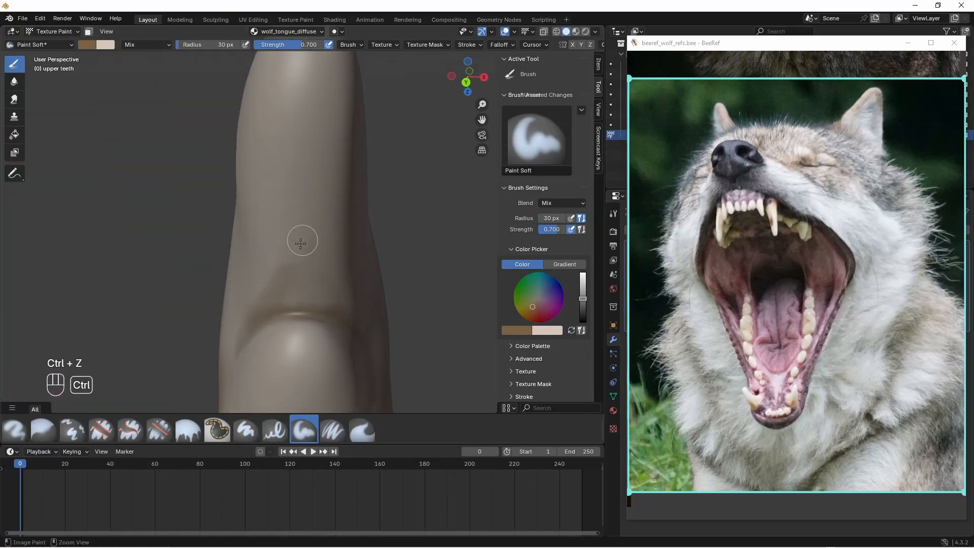
middle_drag(303, 241, 252, 323)
middle_drag(279, 283, 264, 281)
middle_drag(294, 238, 341, 321)
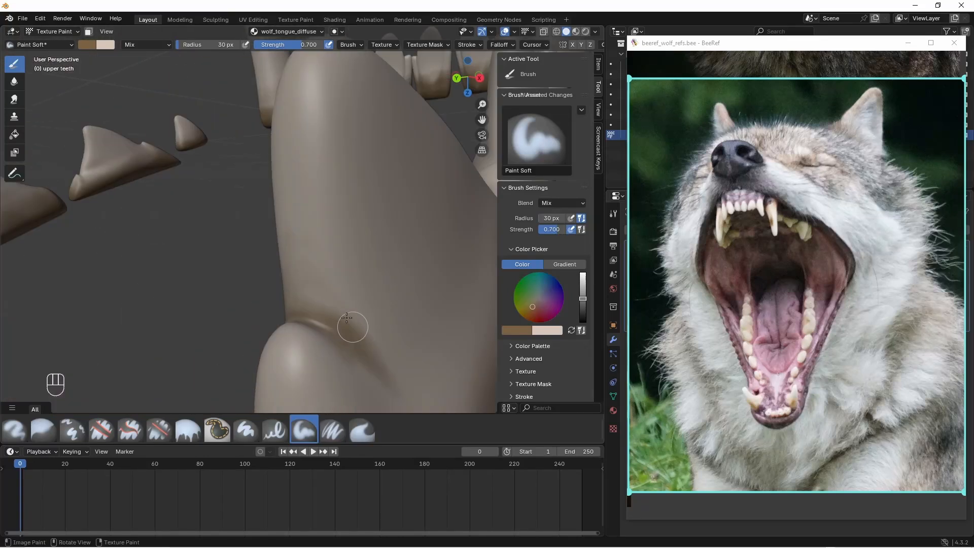
key(ctrl+z)
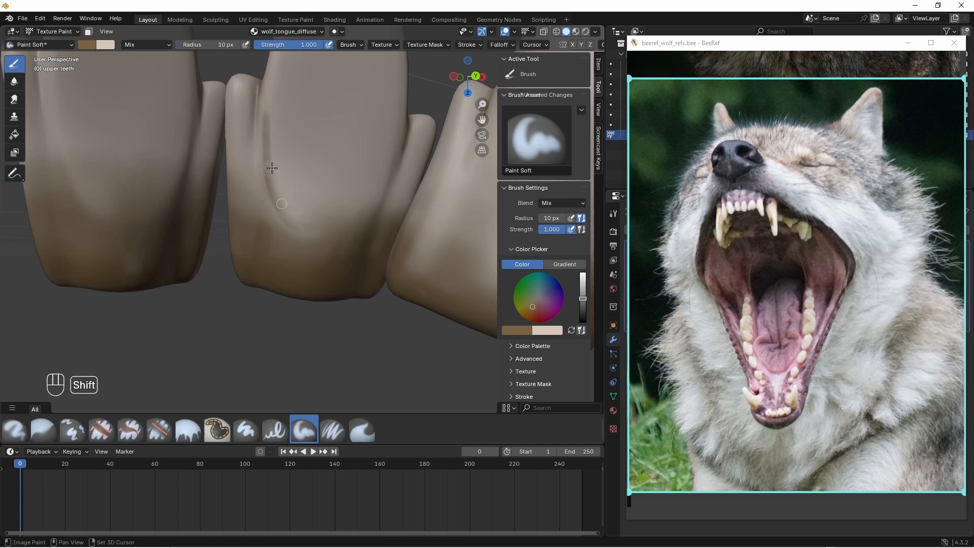
- Outline the inner faces of the upper incisors in brown with the 10 px brush at full strength, undoing the last stroke
middle_drag(272, 168, 355, 213)
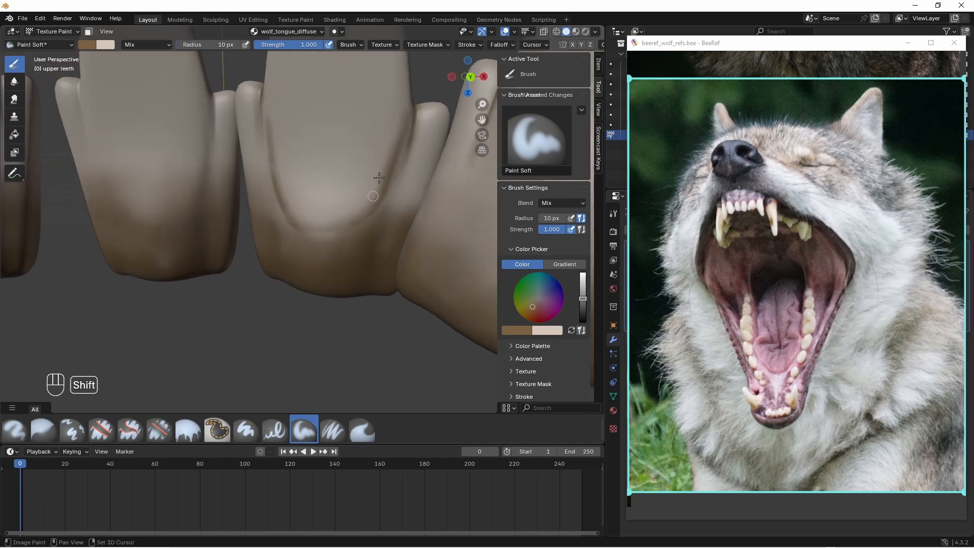
shift+middle_drag(379, 137, 399, 208)
middle_drag(411, 157, 366, 156)
shift+drag(356, 136, 370, 165)
ctrl+middle_drag(385, 213, 406, 178)
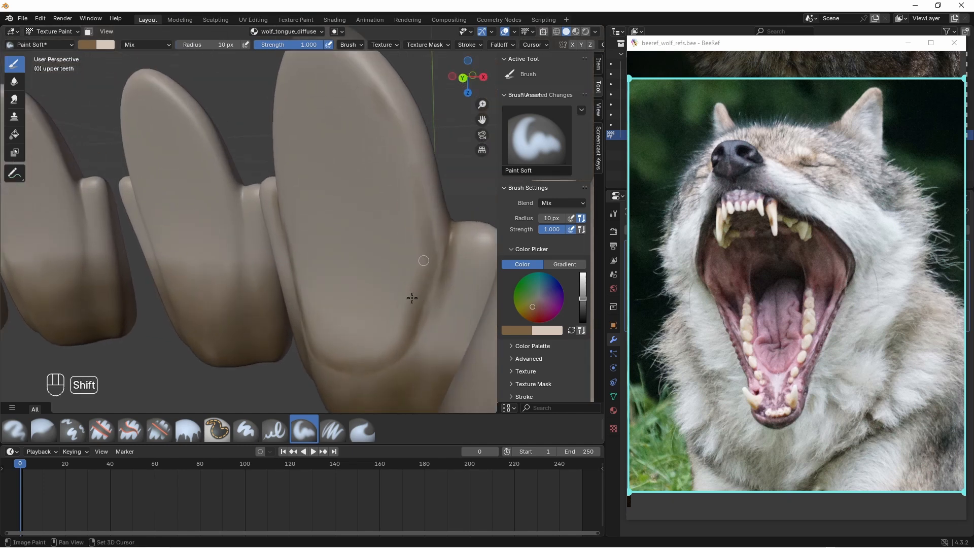
shift+middle_drag(412, 298, 325, 264)
middle_drag(305, 267, 352, 272)
key(ctrl+z)
- Set the brush to 20 px radius and 0.7 strength and try brown edge shading on the incisor's inner face, undoing the side stroke
double_click(209, 45)
text(20)
double_click(284, 44)
text(0.7)
key(Return)
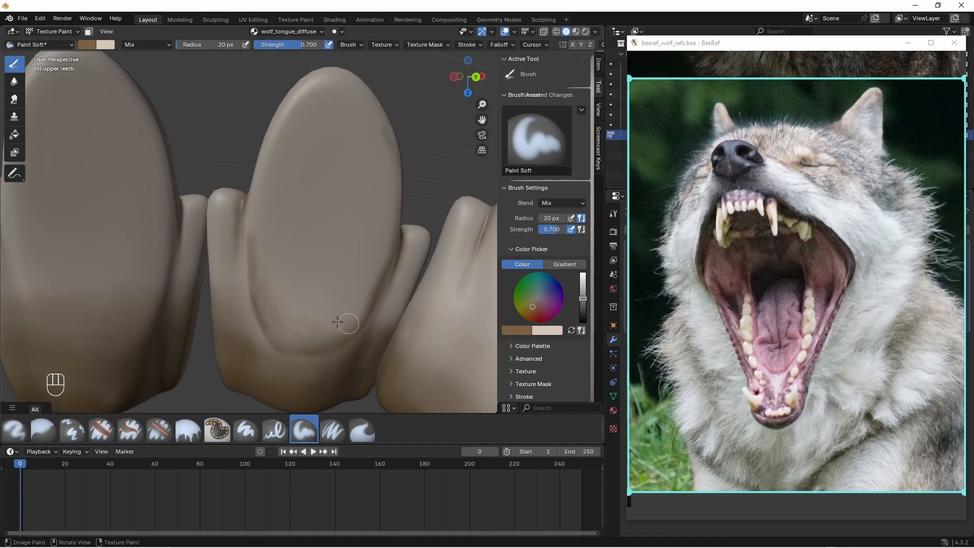
key(shift)
middle_drag(299, 309, 319, 322)
middle_drag(361, 144, 289, 132)
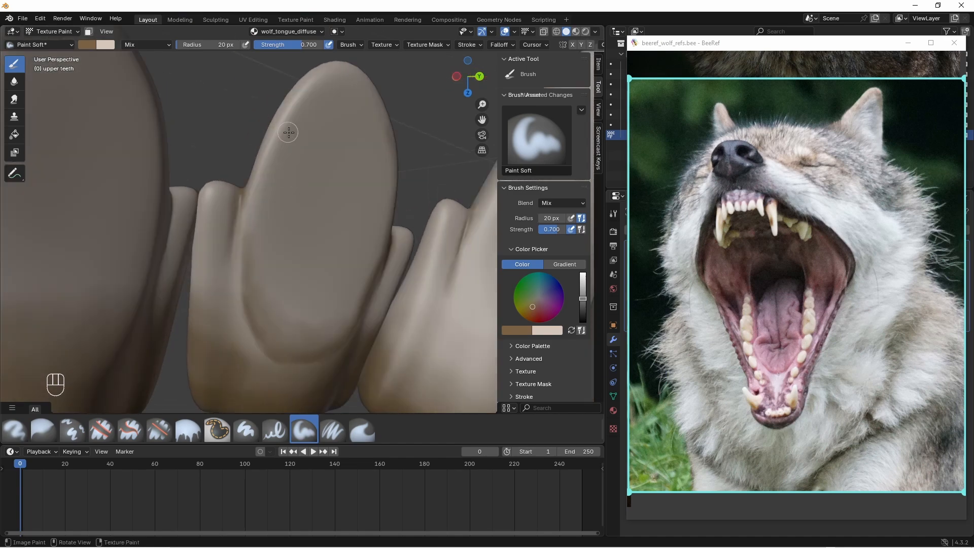
drag(314, 79, 261, 208)
key(ctrl+z)
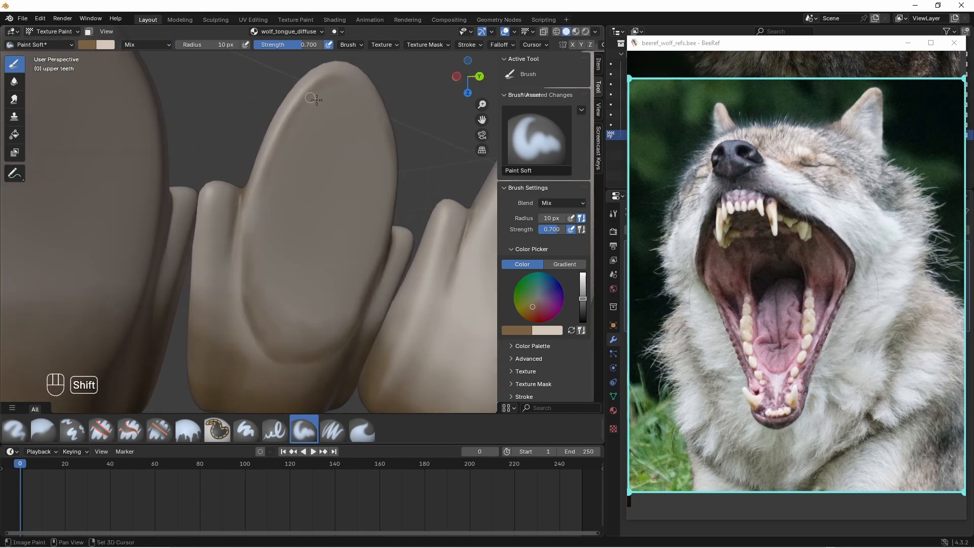
- Switch the BeeRef reference board to the close-up photo of the wolf's head in three-quarter view with yellowish teeth
middle_drag(284, 223, 309, 234)
ctrl+middle_drag(310, 233, 322, 269)
ctrl+middle_drag(323, 270, 316, 374)
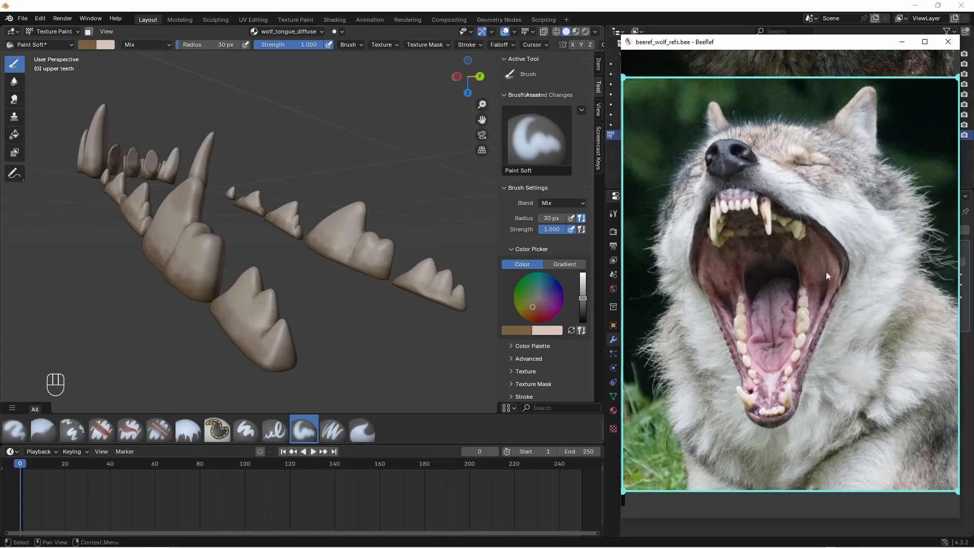
scroll(771, 329, down, 6)
middle_drag(640, 336, 771, 327)
double_click(771, 327)
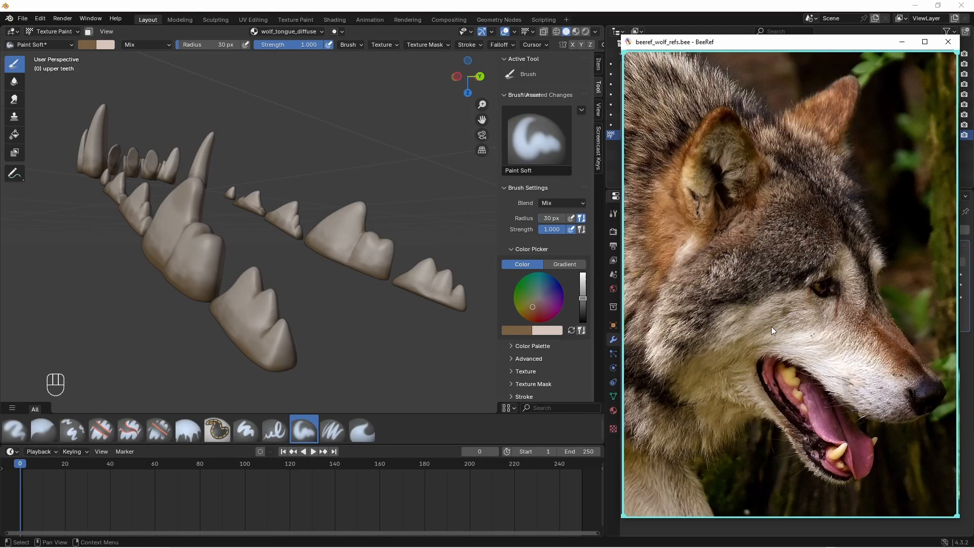
- Sample the yellow of the lower tooth in the BeeRef wolf photo and paste its hex value as the light primary brush colour in Blender
click(573, 330)
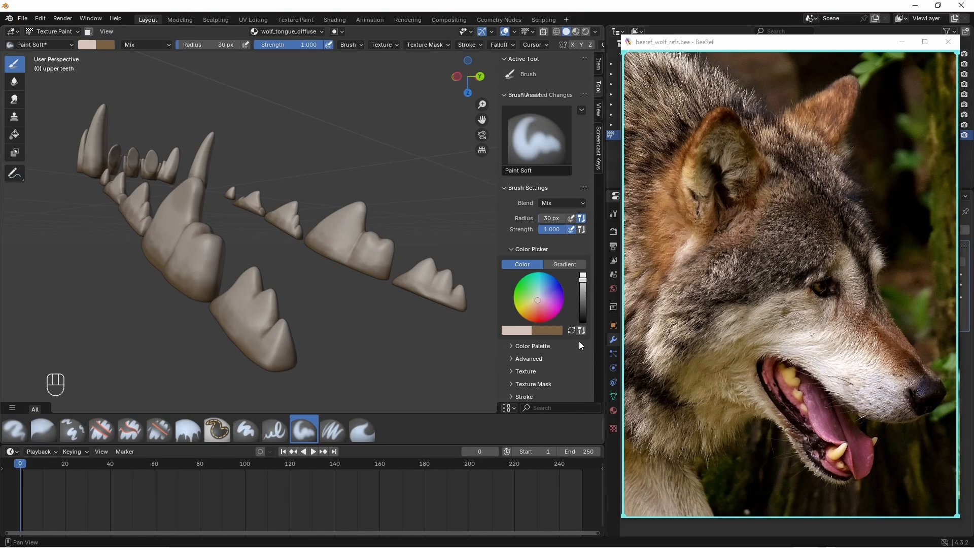
right_click(840, 450)
mouse_move(846, 419)
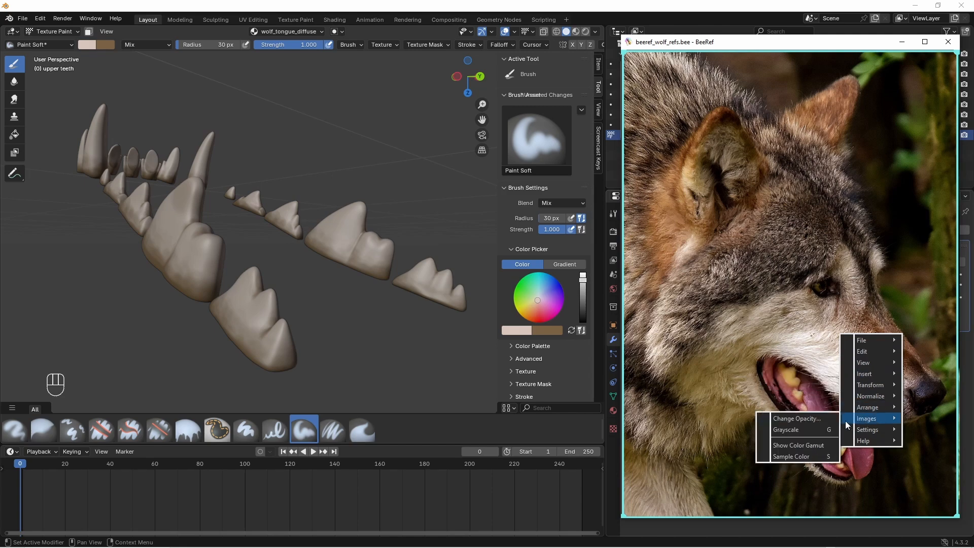
click(833, 455)
click(842, 451)
click(528, 332)
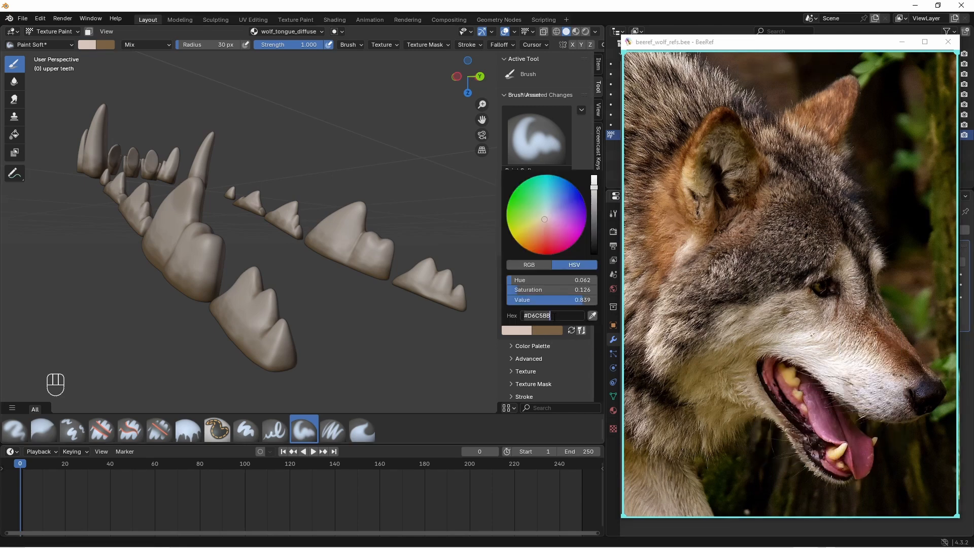
key(ctrl+v)
- Tint the upper teeth with the sampled yellow, starting at 30 px radius and 0.7 strength, then using 50 px and full strength
mouse_move(305, 331)
middle_down()
mouse_move(307, 305)
mouse_move(345, 309)
middle_up()
ctrl+middle_drag(325, 345, 292, 203)
shift+middle_drag(292, 203, 256, 74)
drag(305, 46, 283, 45)
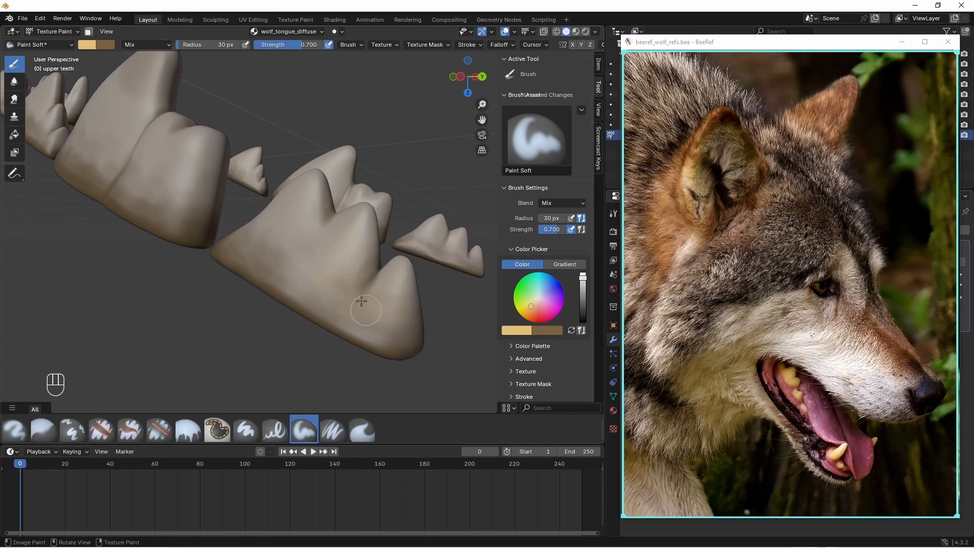
middle_drag(338, 249, 298, 313)
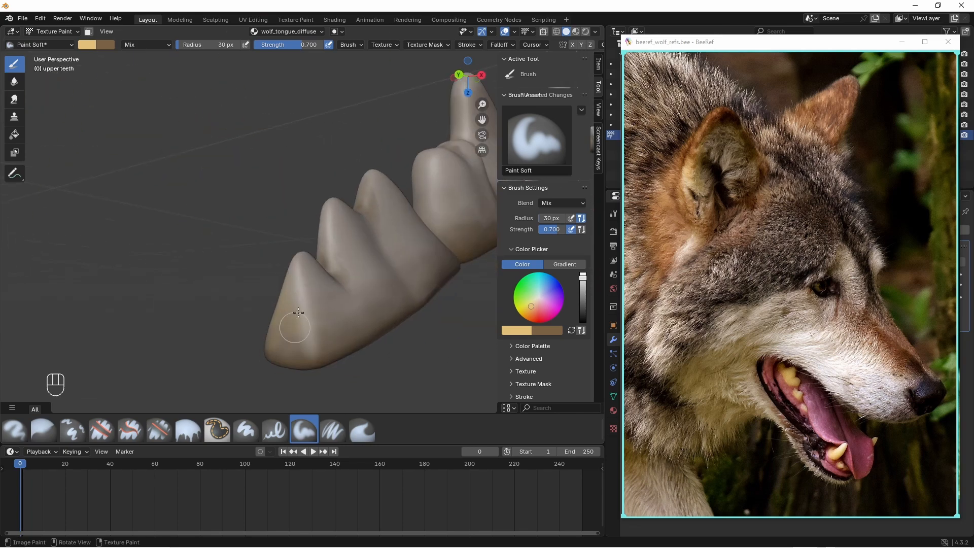
middle_drag(415, 244, 412, 222)
shift+middle_drag(412, 221, 371, 245)
middle_drag(411, 284, 447, 263)
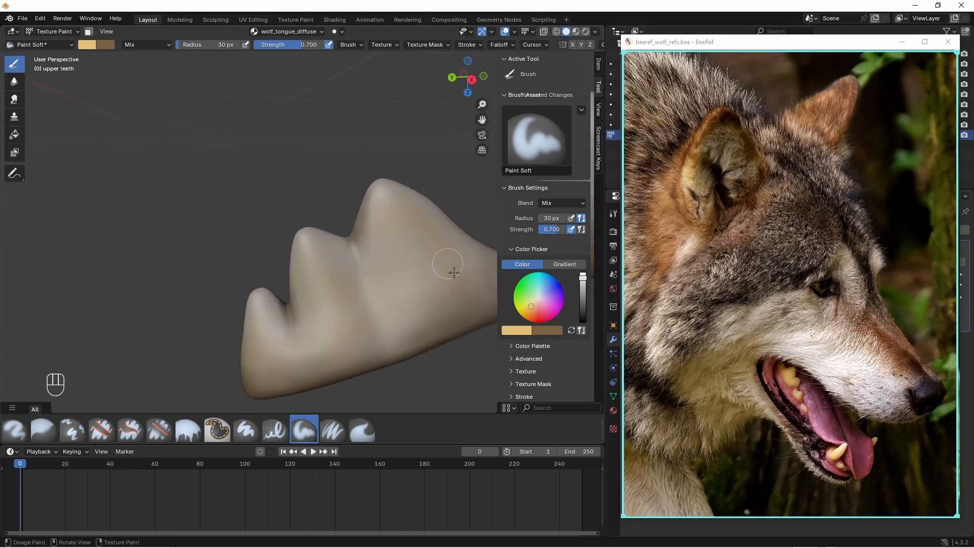
middle_drag(178, 325, 436, 274)
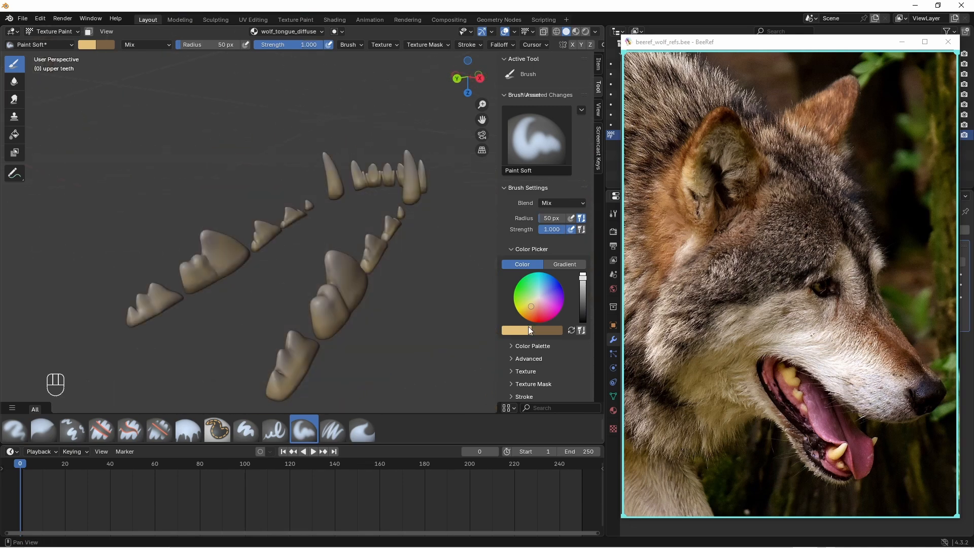
- Swap the brush colours and change the brown to a very light cream by raising its value to about 0.94 and desaturating it
click(571, 330)
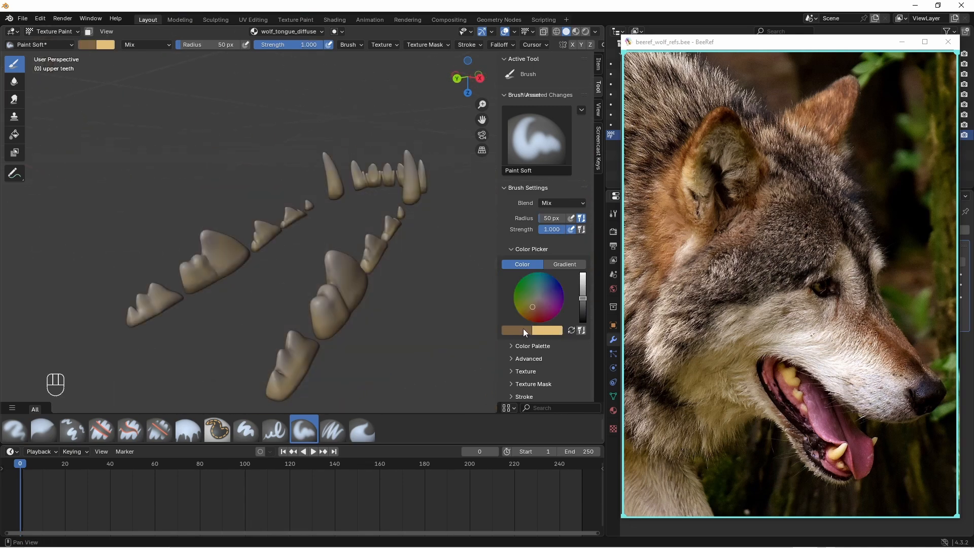
click(524, 331)
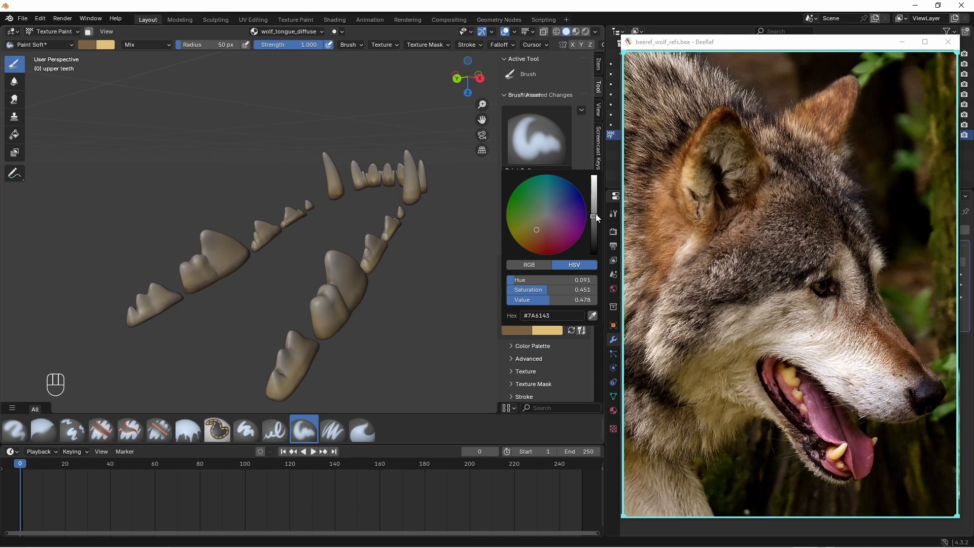
drag(597, 218, 598, 183)
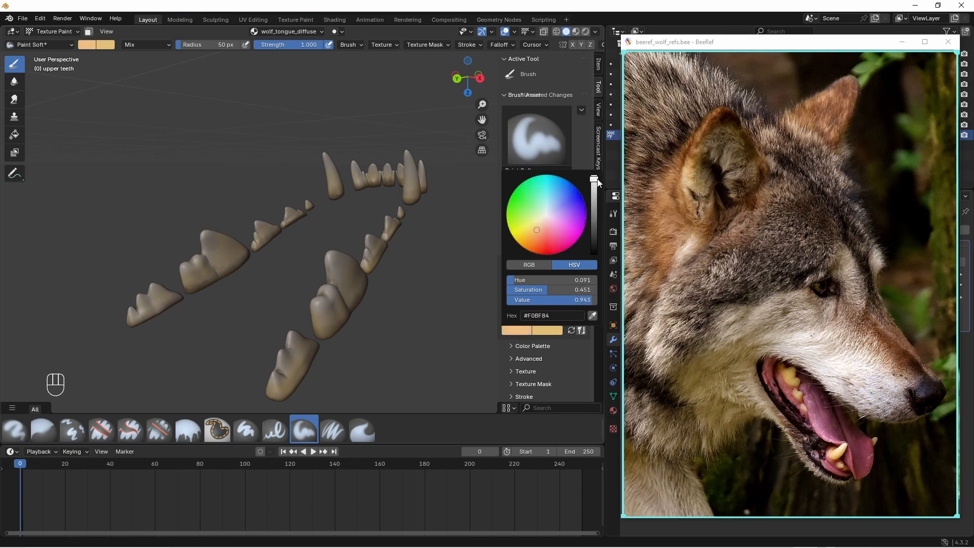
drag(536, 229, 545, 215)
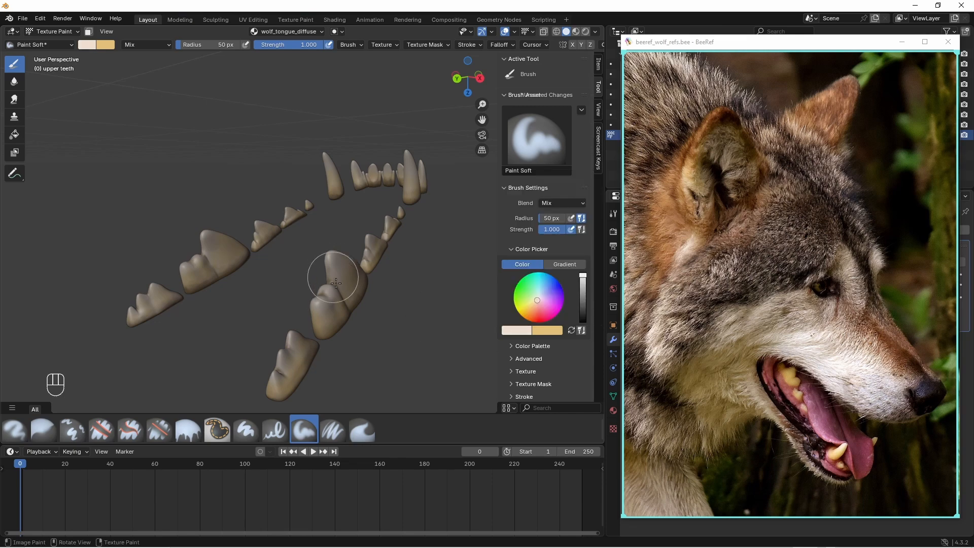
- Lighten the tips of the upper teeth with the cream colour, using the brush at 30 px and then 20 px radius
scroll(347, 255, up, 3)
middle_drag(346, 255, 341, 266)
key(f)
click(331, 267)
middle_drag(323, 357, 426, 353)
shift+middle_drag(426, 353, 279, 333)
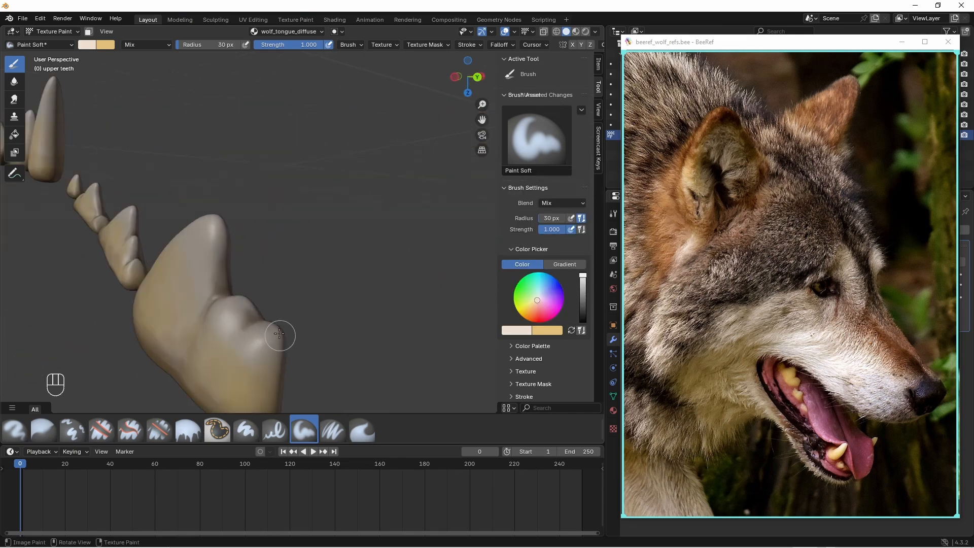
key(x)
key(x)
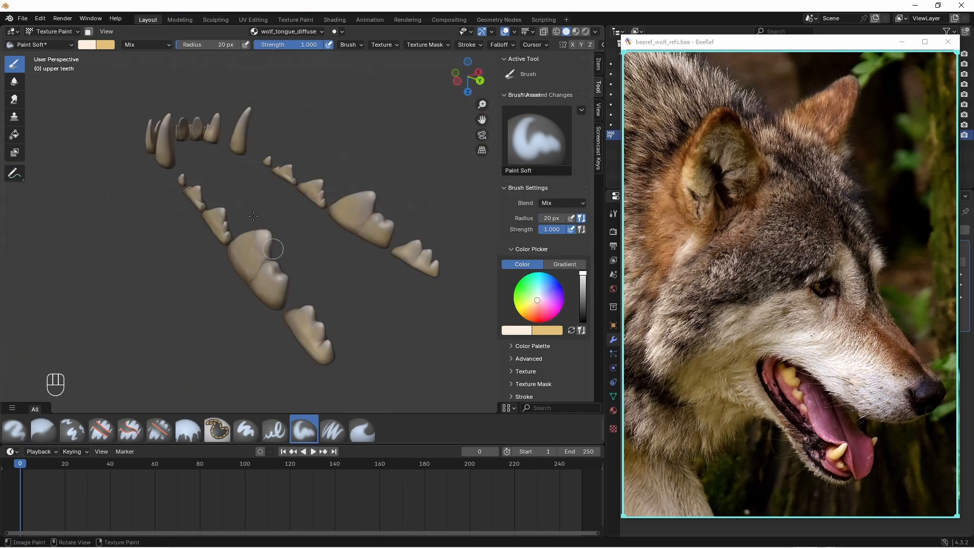
- Isolate the bottom teeth from the rest of the model and paint them yellow with cream cusp tips in Texture Paint, using a 25 px brush
click(64, 32)
click(65, 45)
key(alt+h)
middle_drag(303, 206, 339, 313)
click(358, 307)
key(ctrl+i)
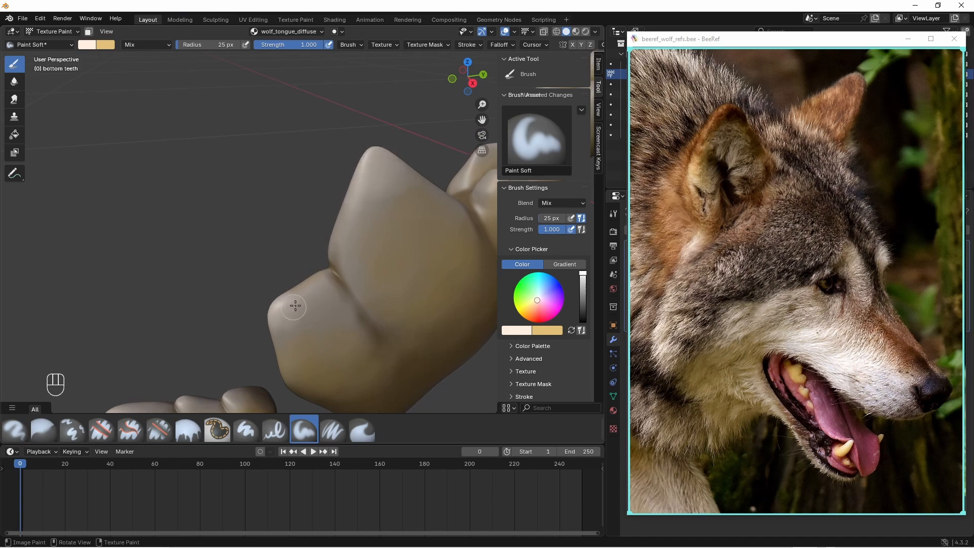
middle_drag(304, 315, 302, 344)
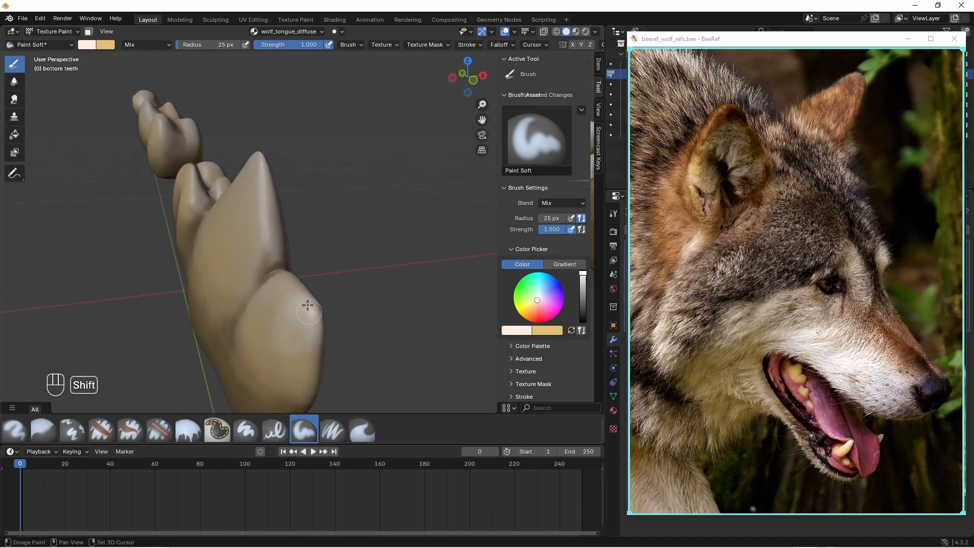
middle_drag(307, 305, 295, 264)
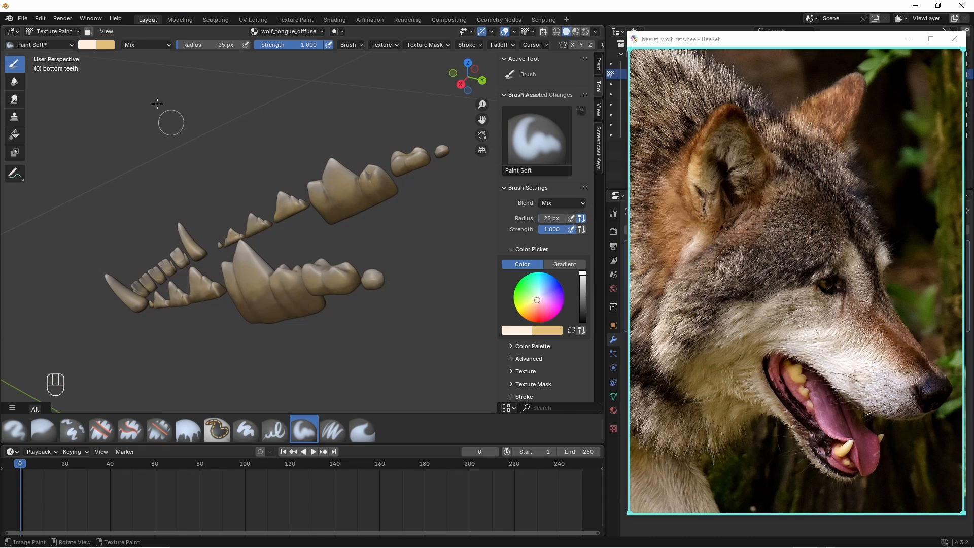
- Return the bottom teeth to Object Mode and reveal all the hidden wolf parts
click(67, 31)
click(66, 41)
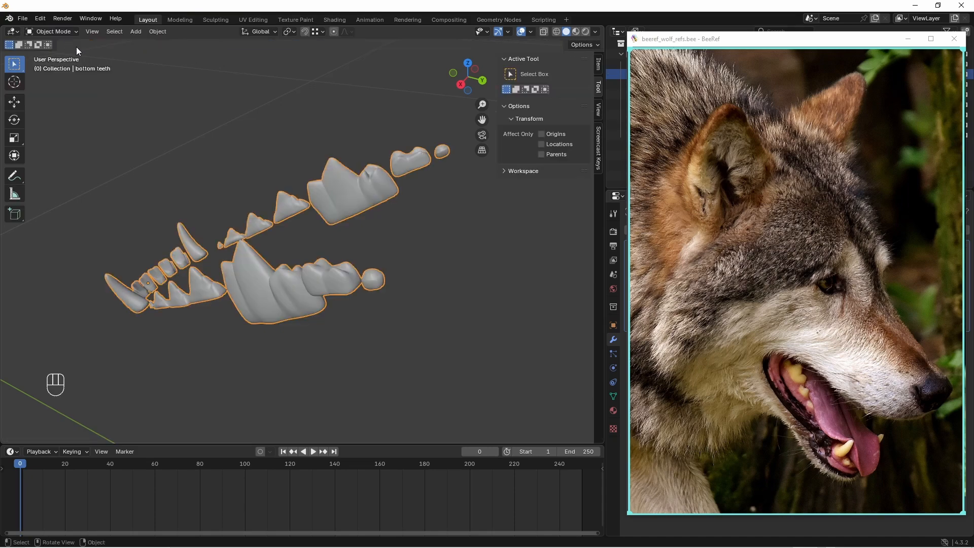
key(a)
key(alt+h)
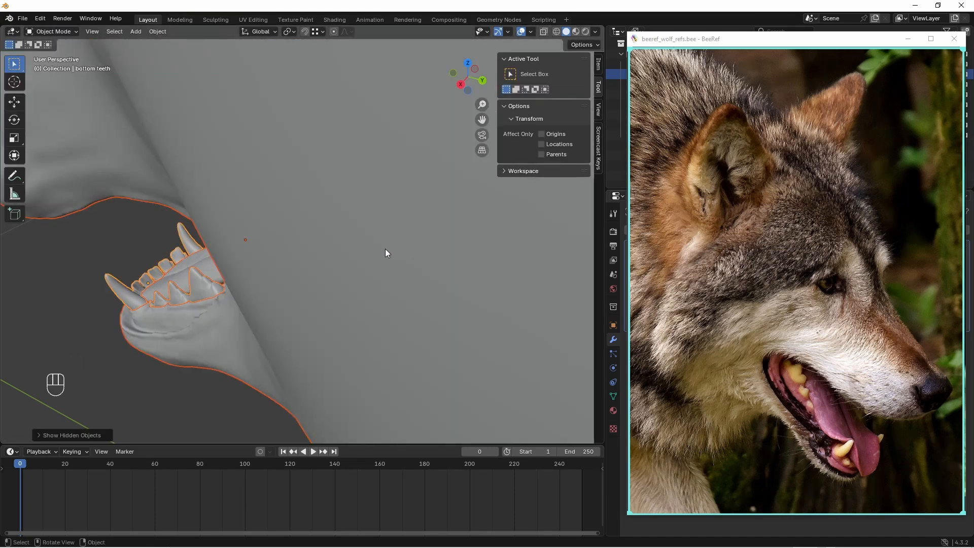
- Deselect everything and hide the body, the teeth and the tongue so that only the eyes remain
key(a)
key(a)
scroll(334, 239, down, 5)
click(295, 215)
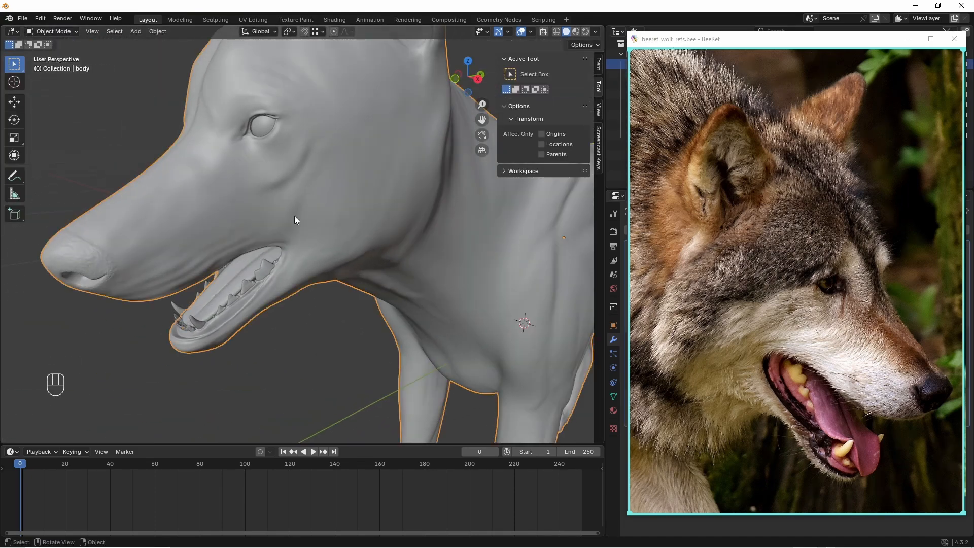
key(h)
click(259, 226)
shift+click(255, 271)
shift+click(251, 266)
key(h)
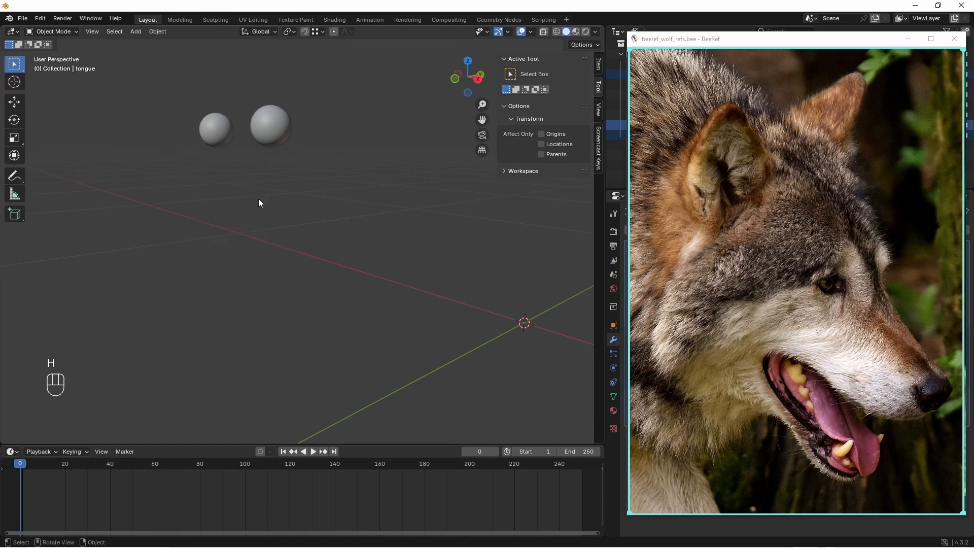
- Hide the right eyeball and its iris, and select the left eyeball
click(222, 139)
click(211, 136)
middle_drag(211, 136, 229, 165)
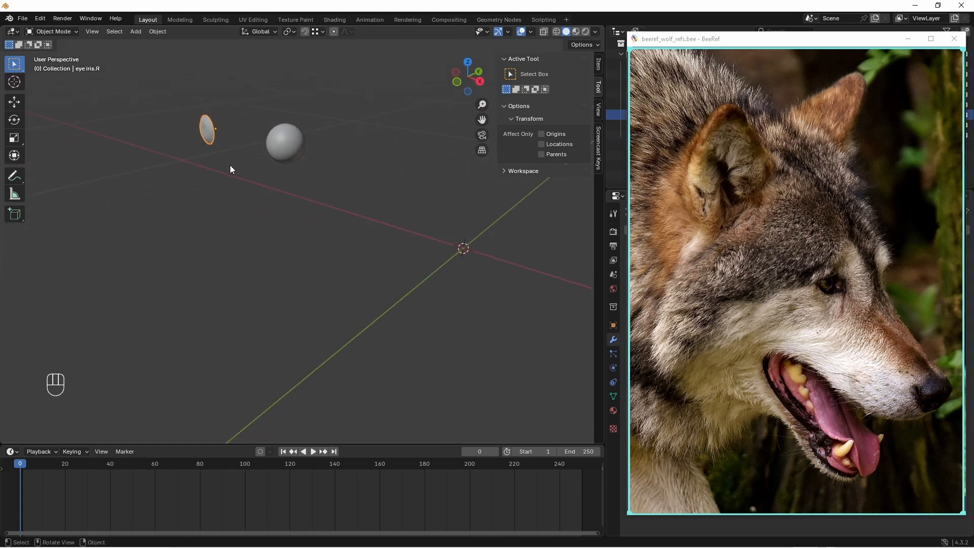
key(h)
click(287, 159)
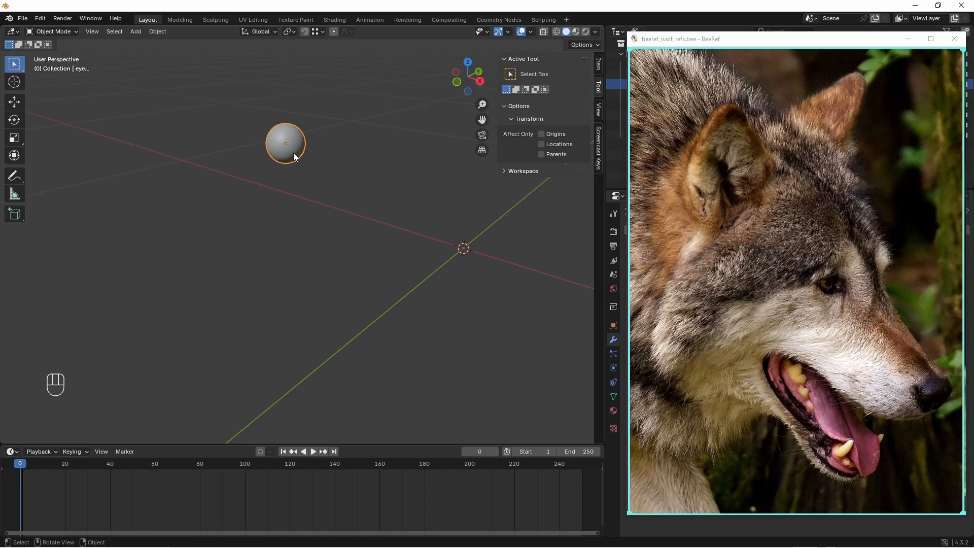
- Select the left iris object, eye iris.L, and frame it from the front
click(290, 148)
key(KP_Decimal)
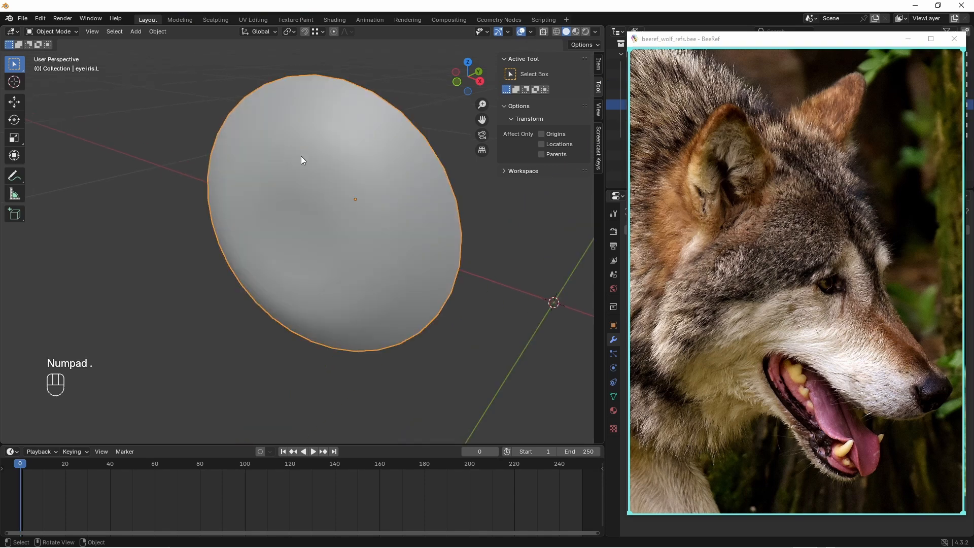
middle_drag(336, 214, 359, 208)
scroll(366, 235, down, 2)
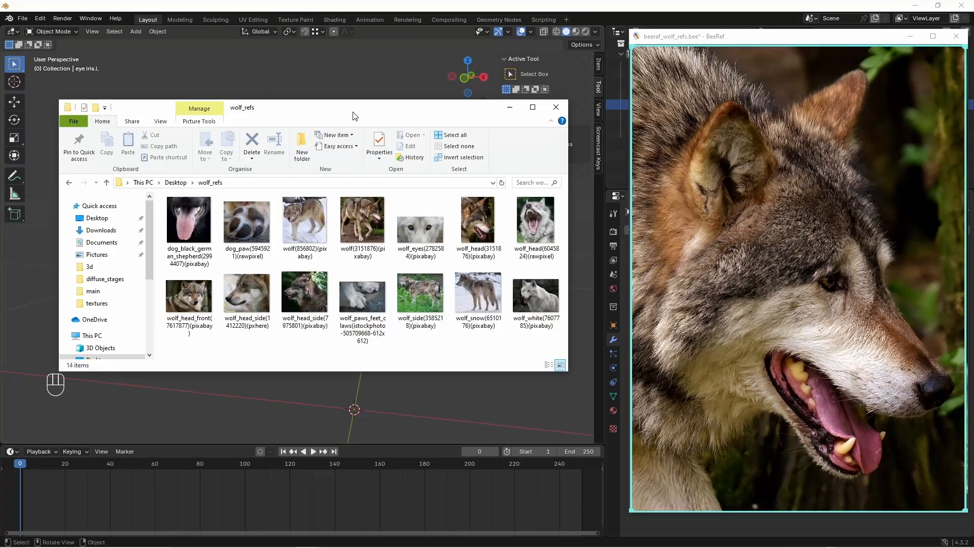
- Add the wolf_eyes picture from the wolf_refs folder to the BeeRef board, shrunk and placed below the other references
click(721, 51)
scroll(754, 226, down, 7)
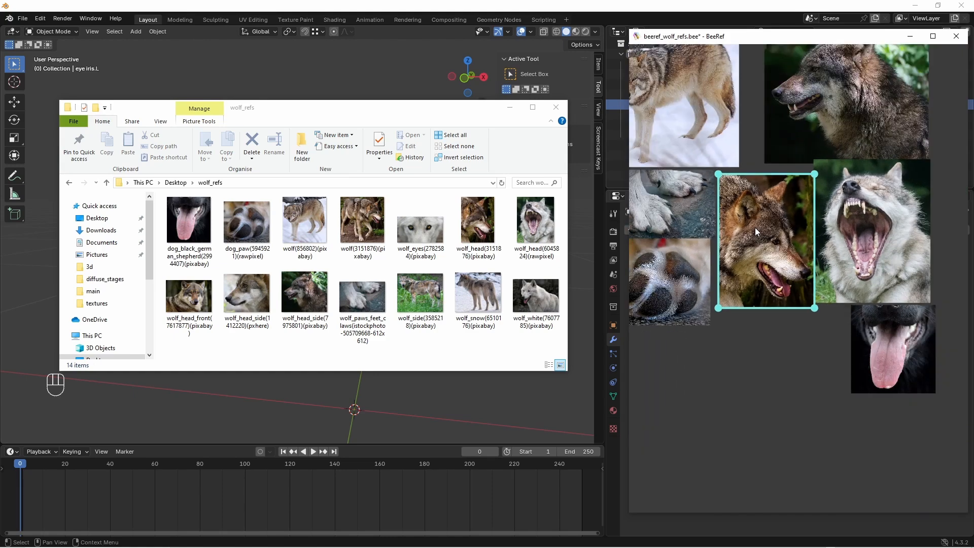
drag(421, 228, 776, 364)
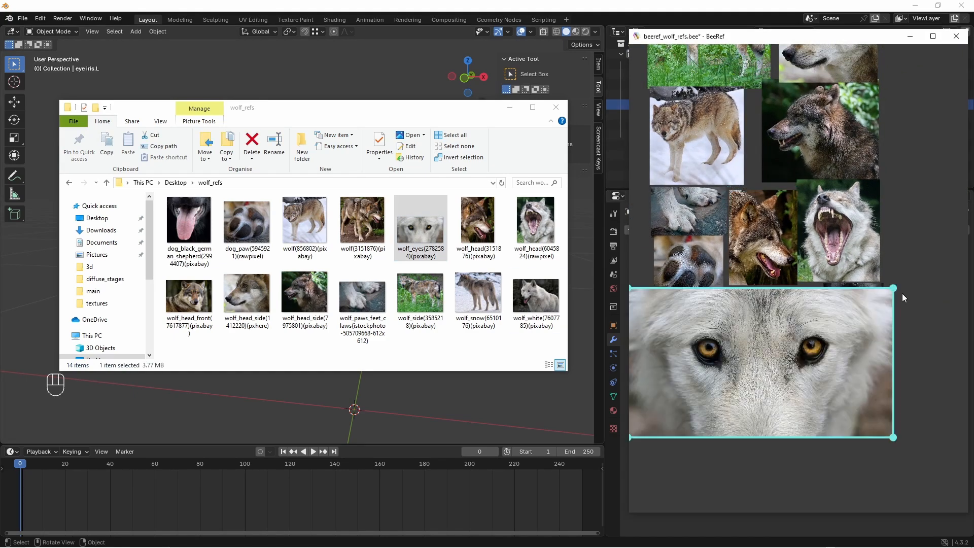
drag(898, 290, 766, 404)
drag(710, 419, 794, 342)
drag(830, 293, 813, 305)
drag(783, 353, 796, 336)
- Zoom the reference board in on the wolf's amber eye and minimise the folder window to return to Blender
scroll(785, 327, up, 15)
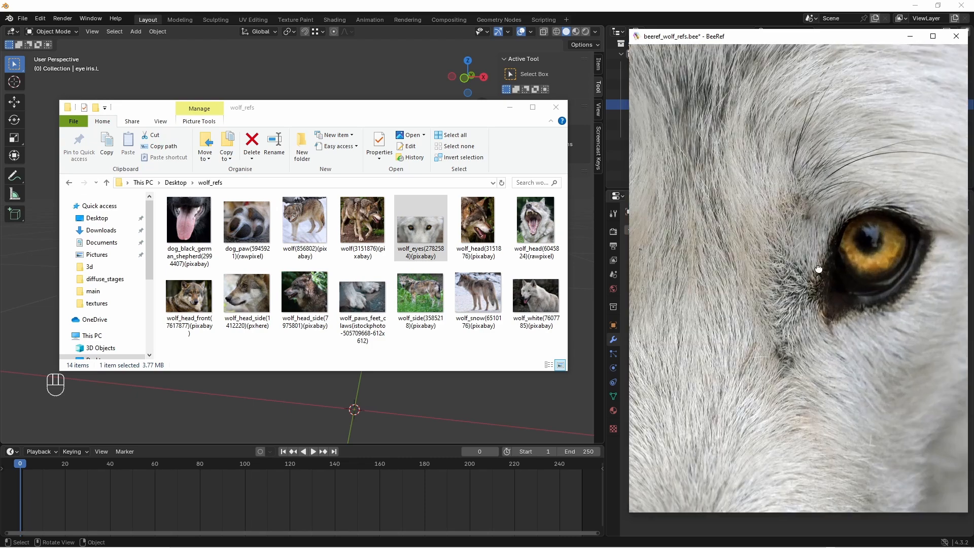
middle_drag(781, 294, 803, 325)
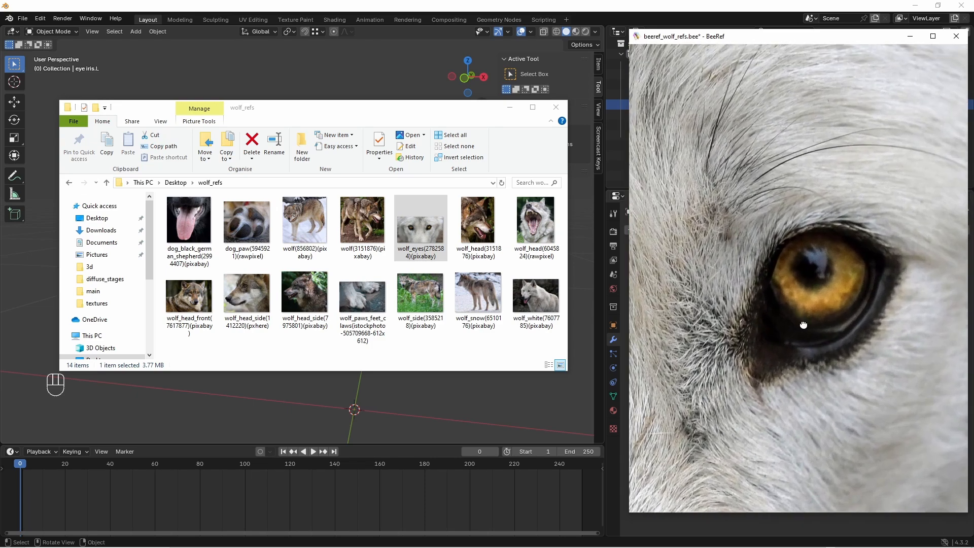
click(509, 108)
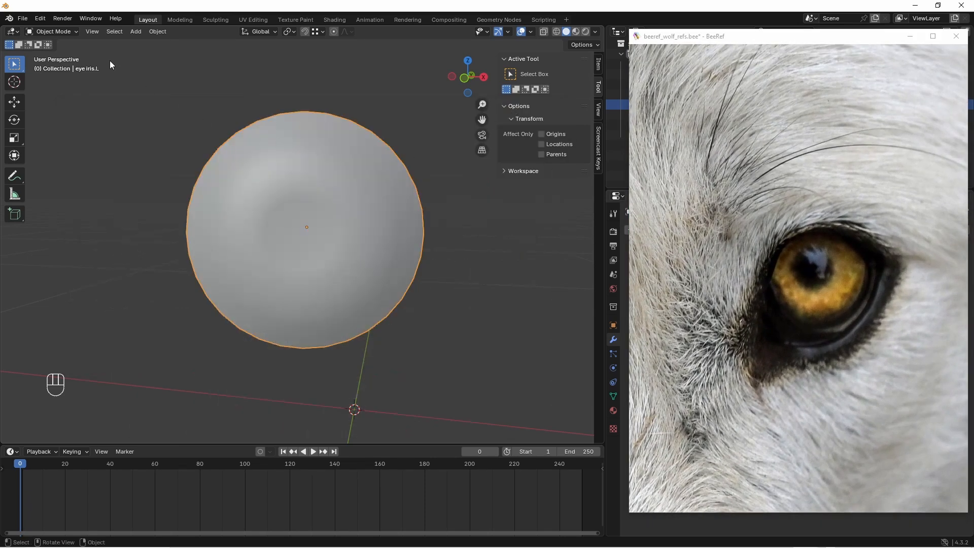
- Put the left iris into Texture Paint mode and assign it the existing wolf_tongue_teeth_eyes material
click(68, 32)
click(57, 97)
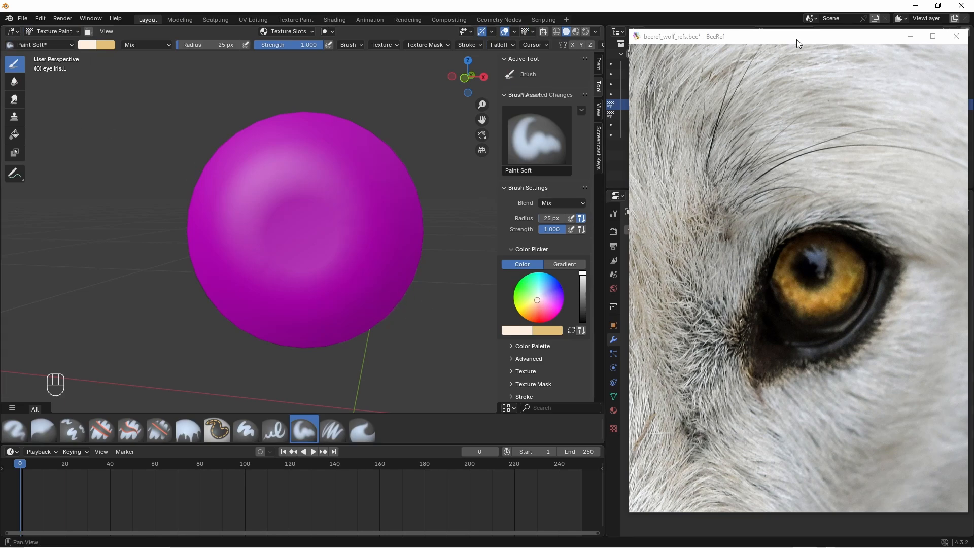
shift+middle_drag(447, 232, 276, 239)
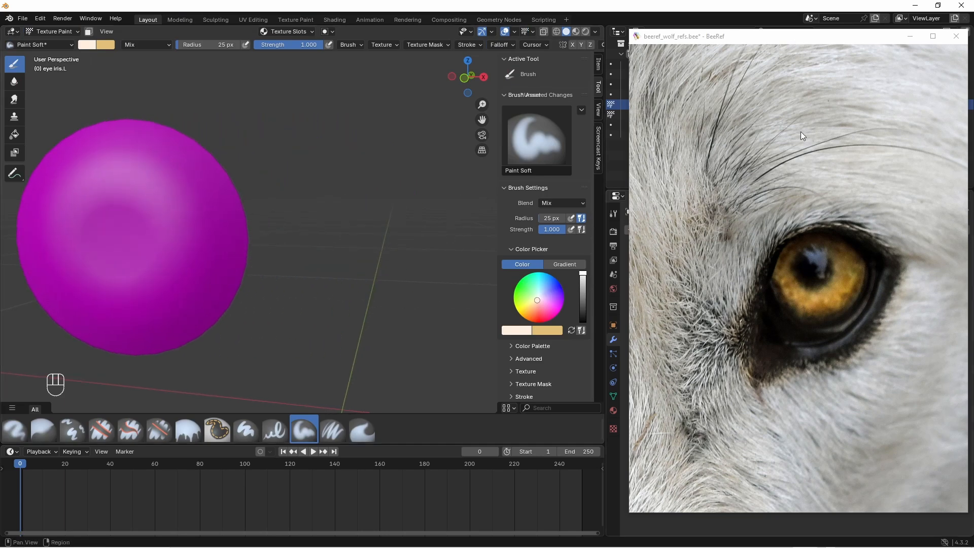
drag(853, 40, 474, 38)
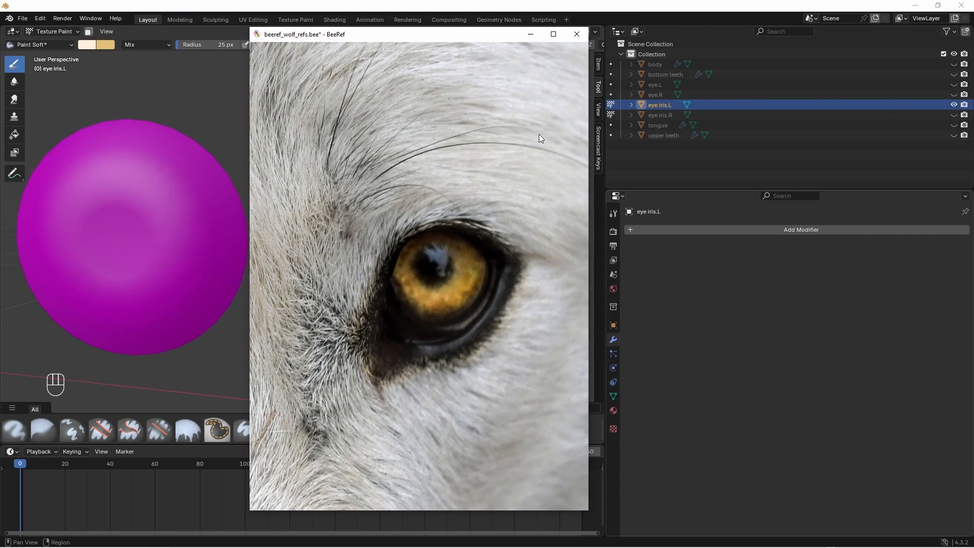
click(613, 410)
click(633, 273)
click(658, 298)
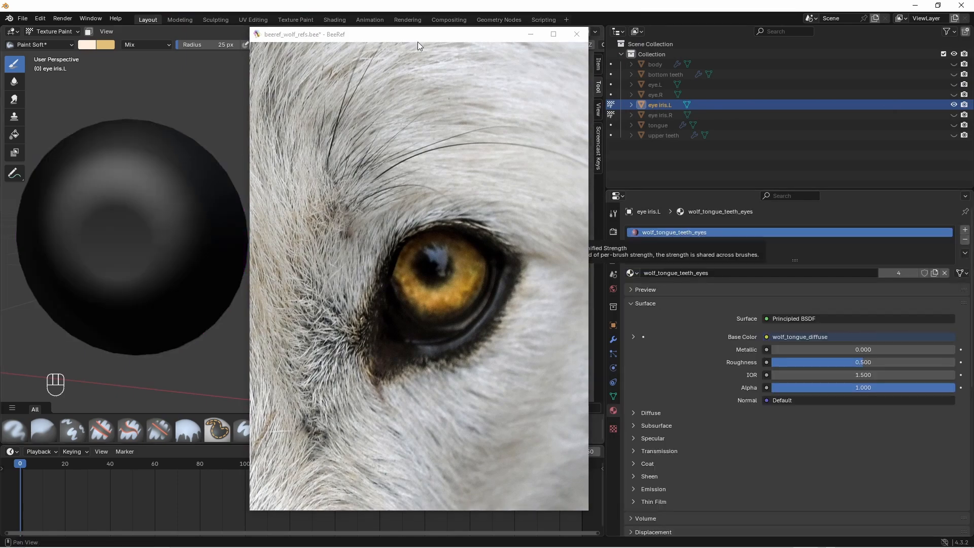
- Place the reference window beside the iris again and sample the amber colour #bb913f from the pictured eye
drag(419, 39, 795, 42)
shift+middle_drag(255, 249, 402, 233)
middle_drag(317, 225, 327, 224)
scroll(332, 225, up, 1)
shift+middle_drag(403, 238, 403, 249)
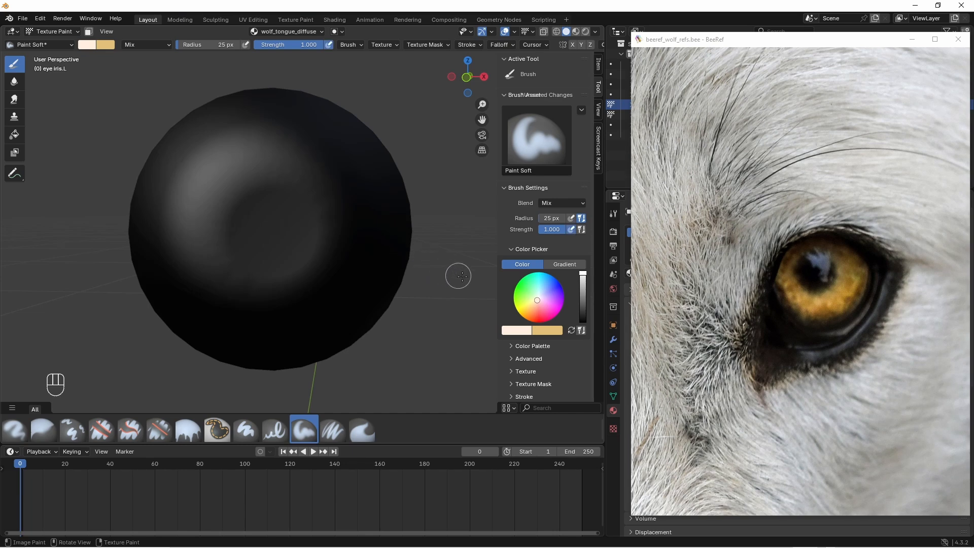
right_click(825, 297)
mouse_move(857, 373)
click(923, 421)
click(841, 289)
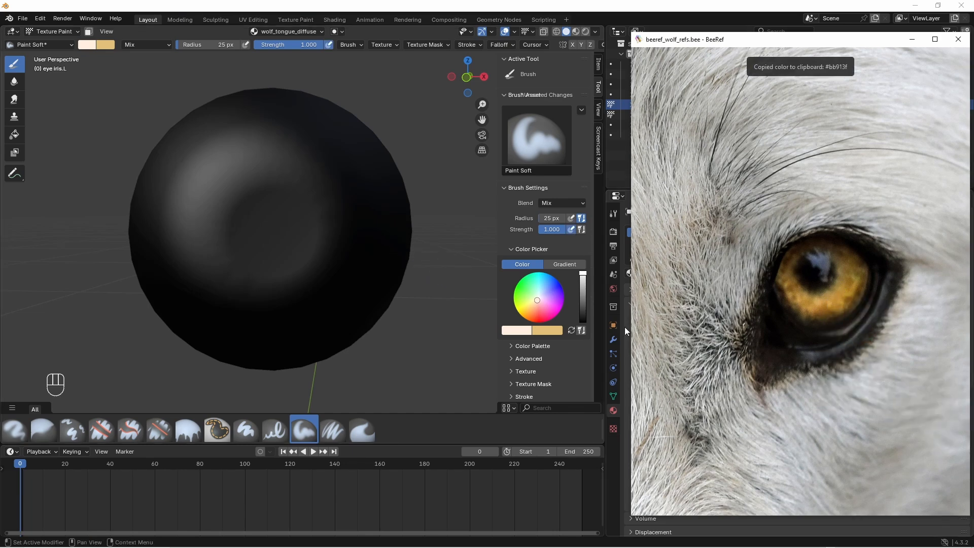
- Swap the brush colours and set the primary colour to the sampled hex #bb913f
click(571, 330)
click(525, 331)
click(548, 315)
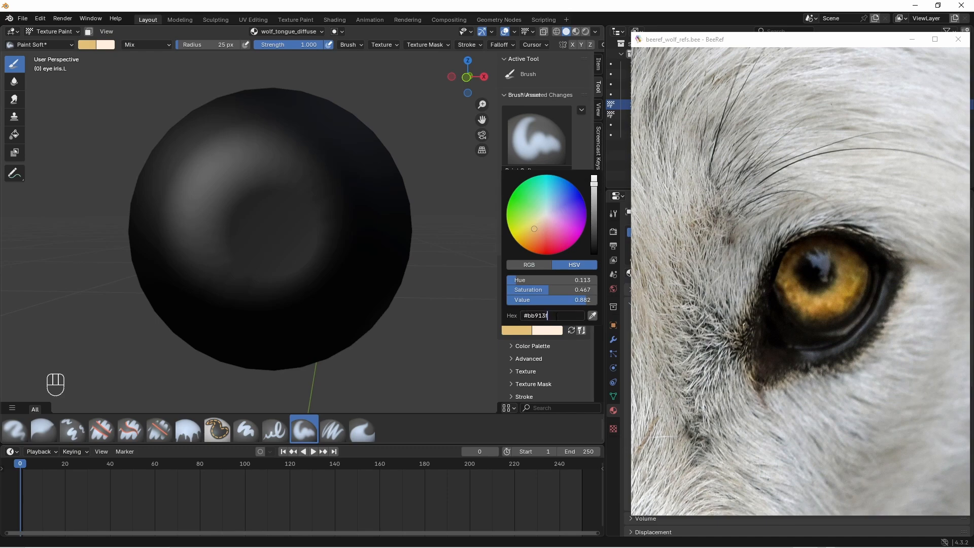
key(ctrl+v)
key(Return)
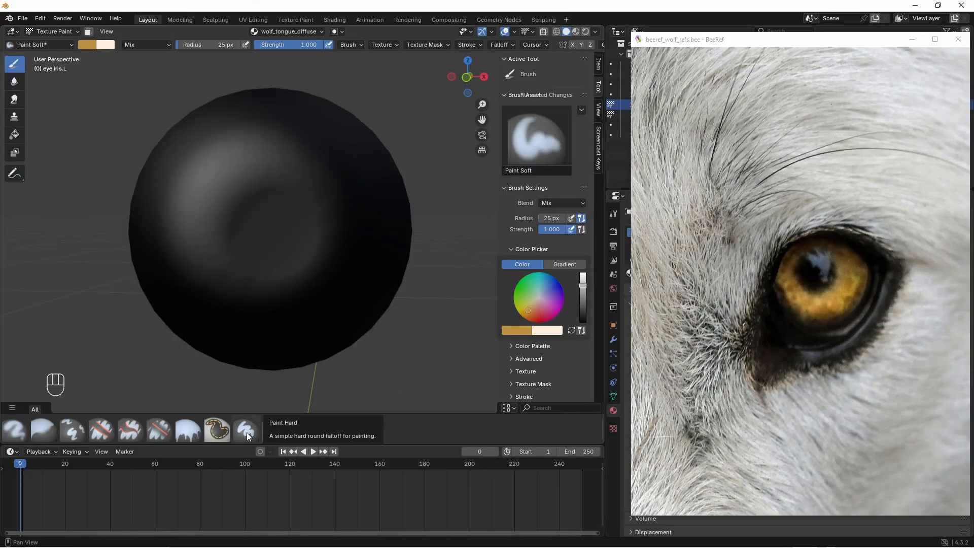
- Choose the Paint Hard brush, keep the colour #BB913F and set the radius to 270 px
click(246, 432)
click(530, 330)
key(Return)
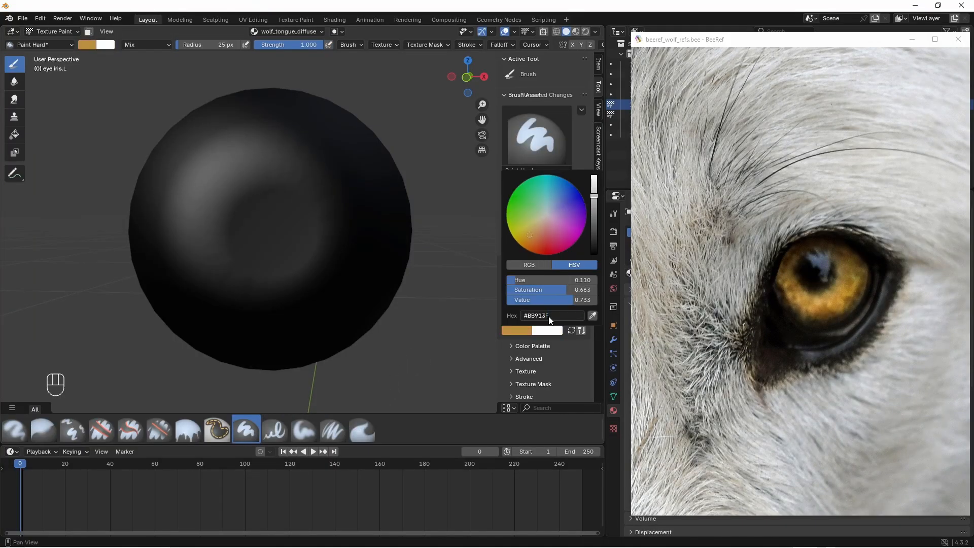
click(222, 47)
text(270)
key(Return)
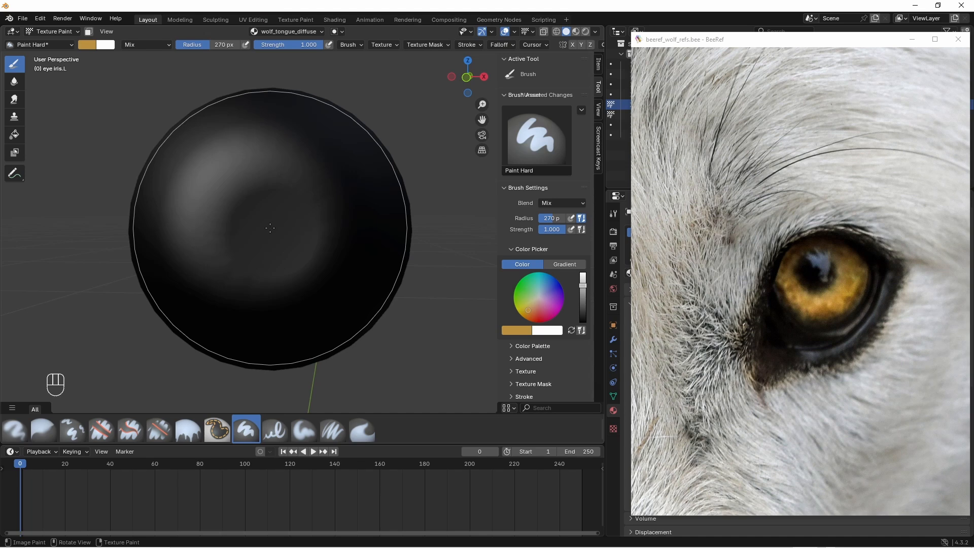
- From the front view, set the brush radius to 280 px and dab the amber base colour centrally on the iris
alt+middle_drag(315, 226, 310, 227)
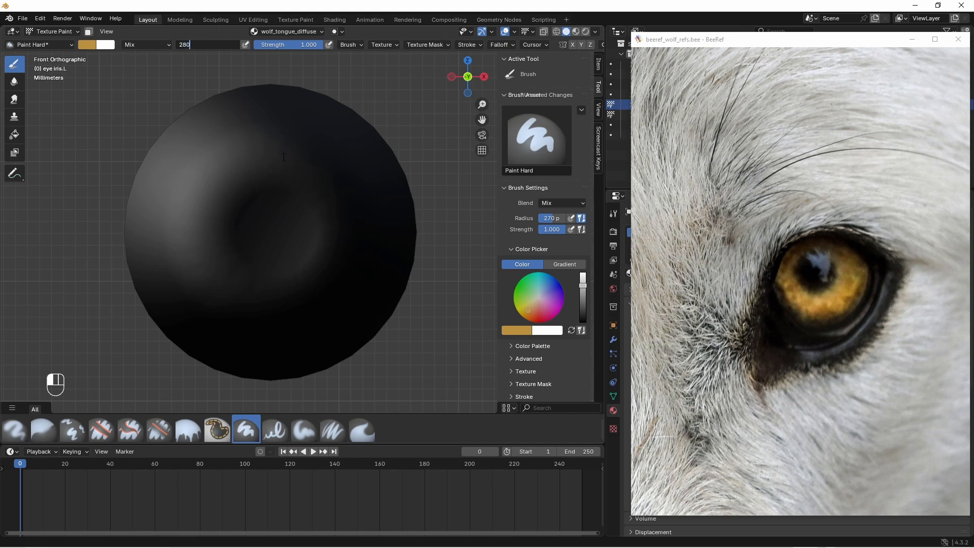
key(Return)
click(270, 232)
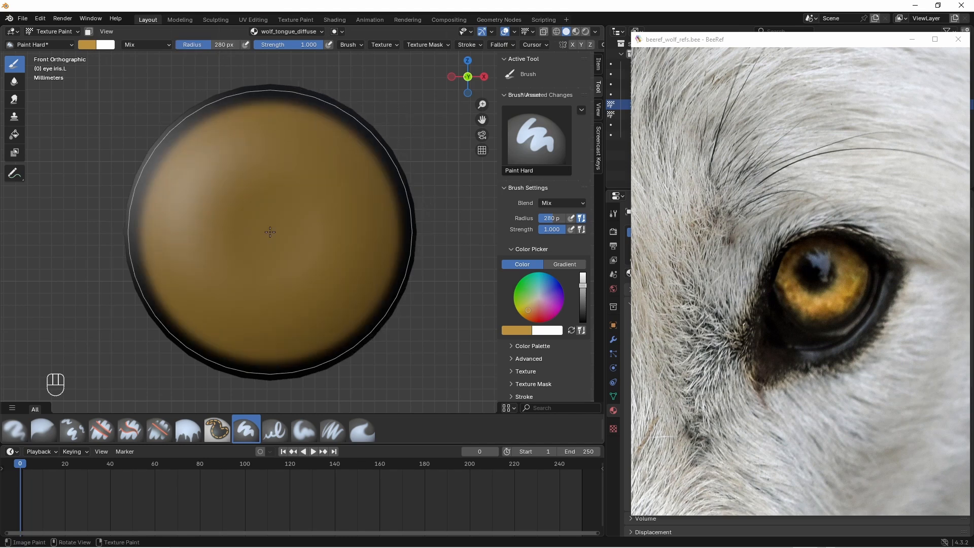
click(270, 232)
- Set the brush radius to 300 px and dab the amber colour over the iris out to its rim
click(211, 45)
text(300)
key(Return)
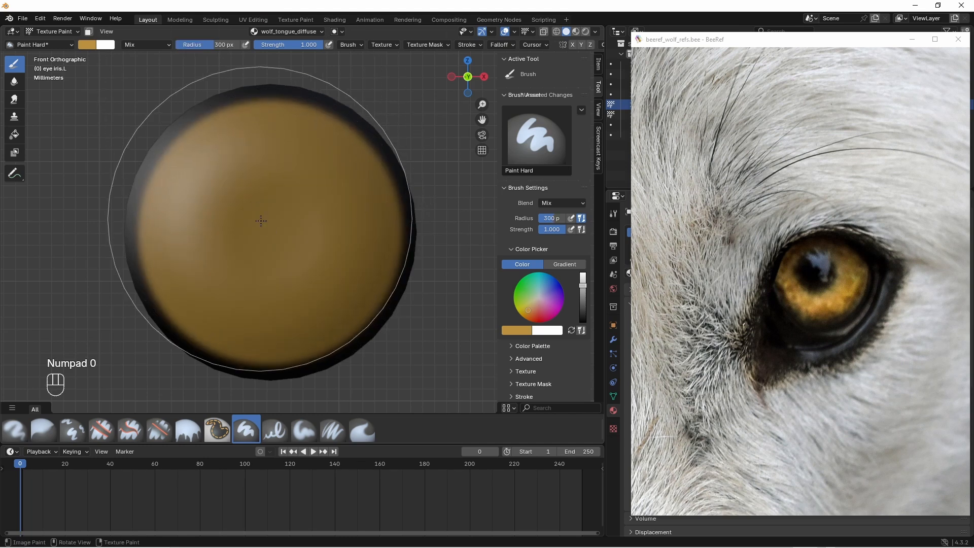
click(270, 231)
click(270, 231)
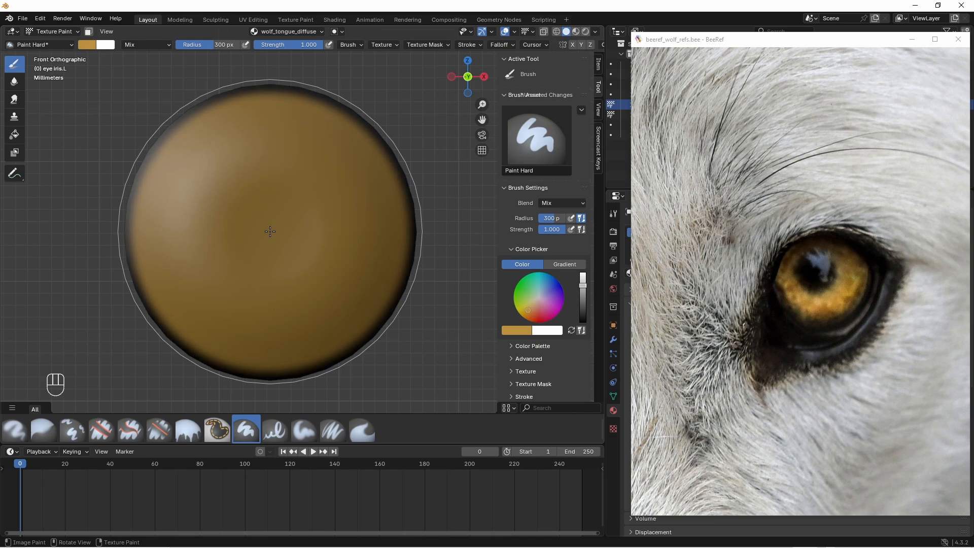
click(271, 232)
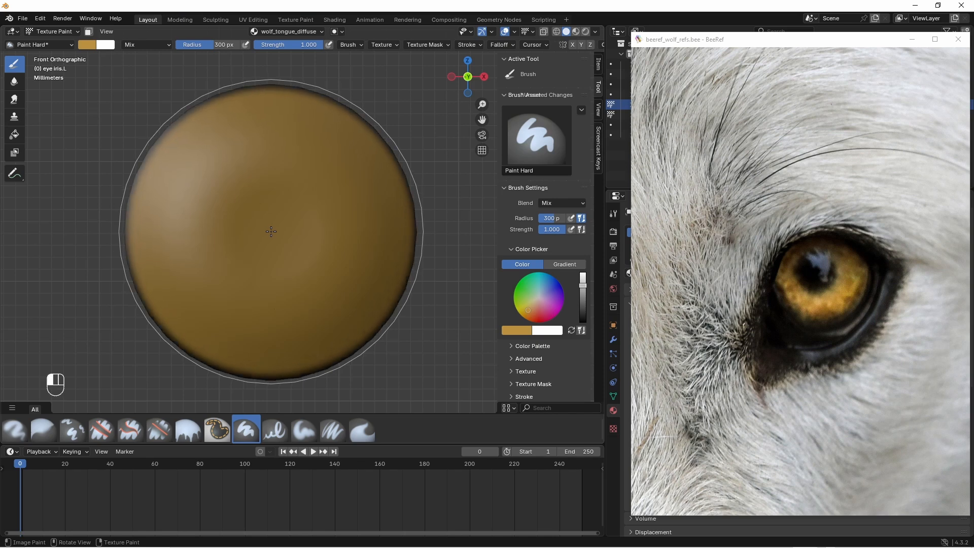
- Set the brush radius to 50 px, choose the Paint Soft brush and swap its primary and secondary colours
click(210, 45)
text(50)
key(Return)
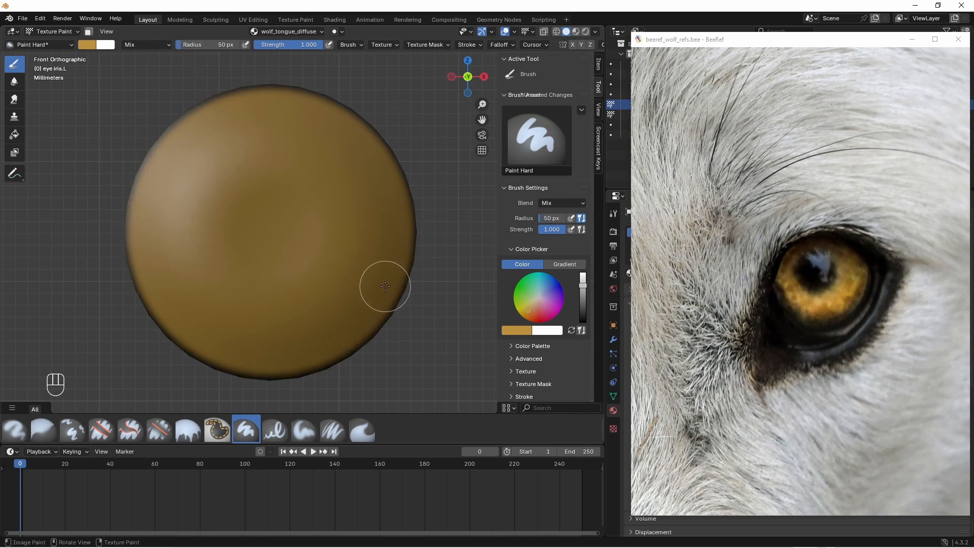
click(299, 434)
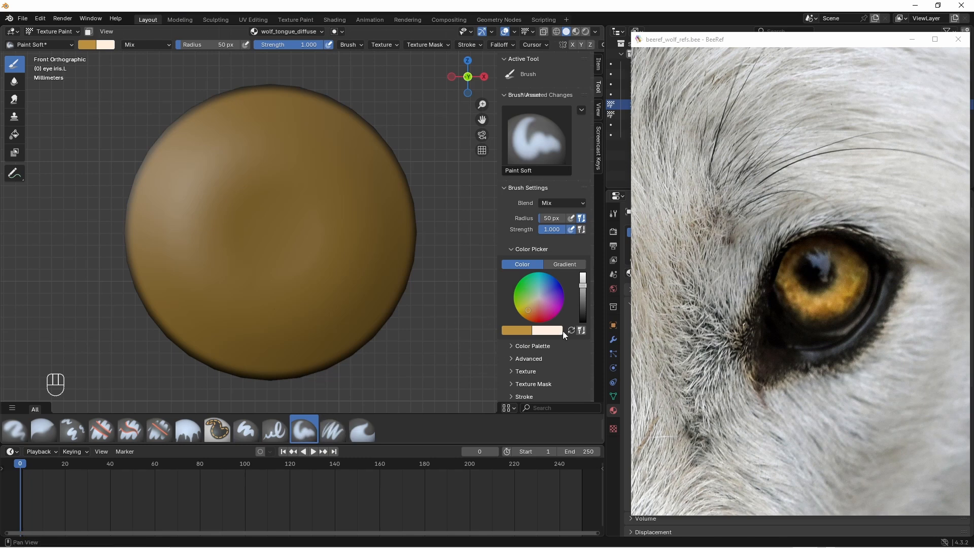
key(x)
- Sample #ba954f from the reference eye, apply it as the primary brush colour and raise its brightness
right_click(817, 316)
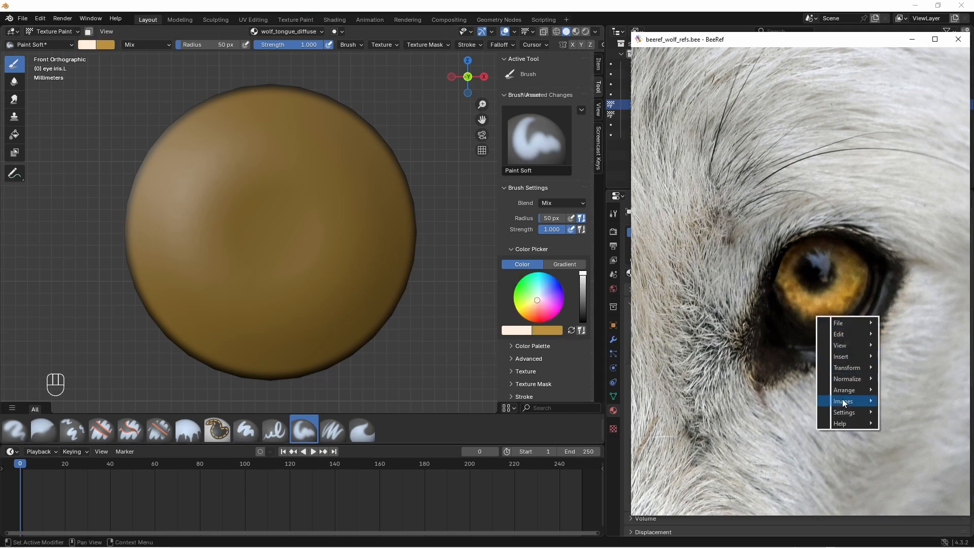
mouse_move(847, 411)
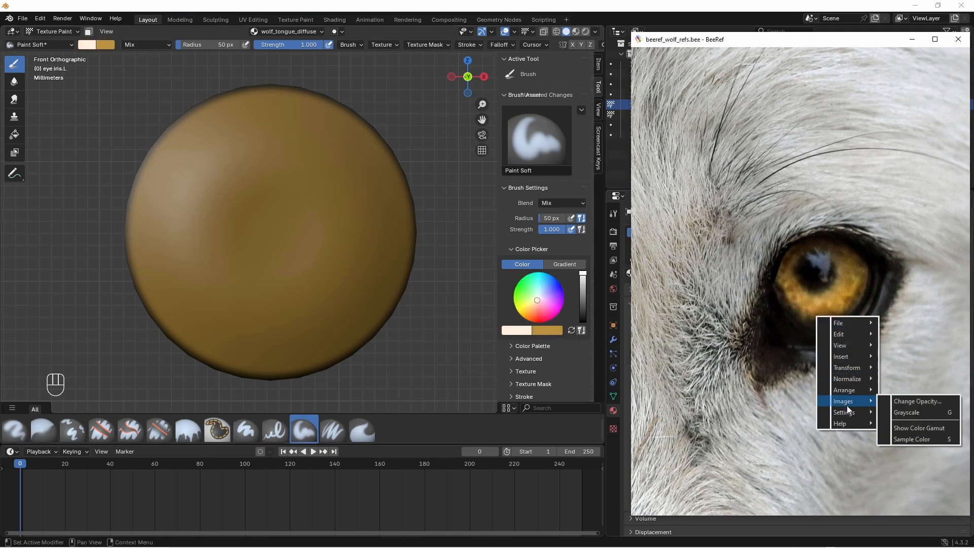
click(908, 433)
click(827, 297)
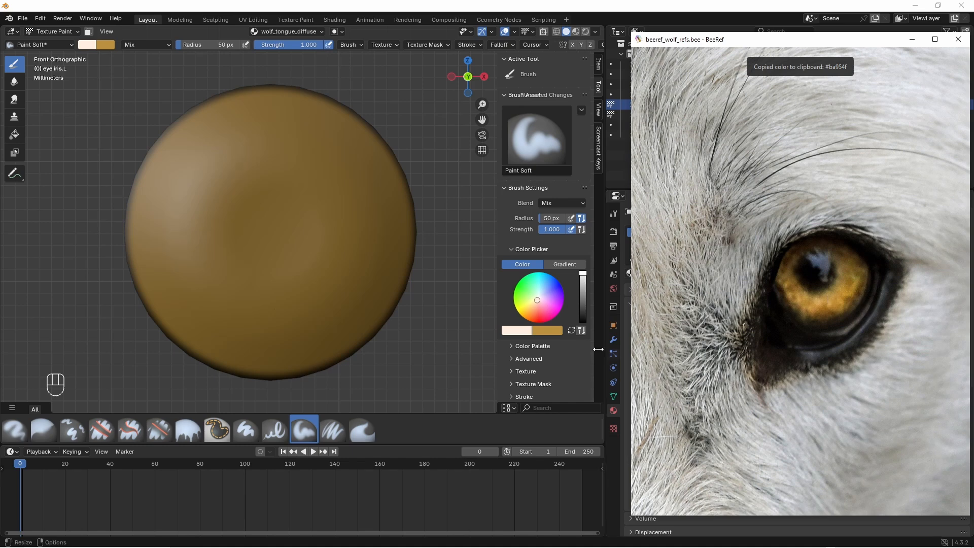
click(517, 330)
key(ctrl+v)
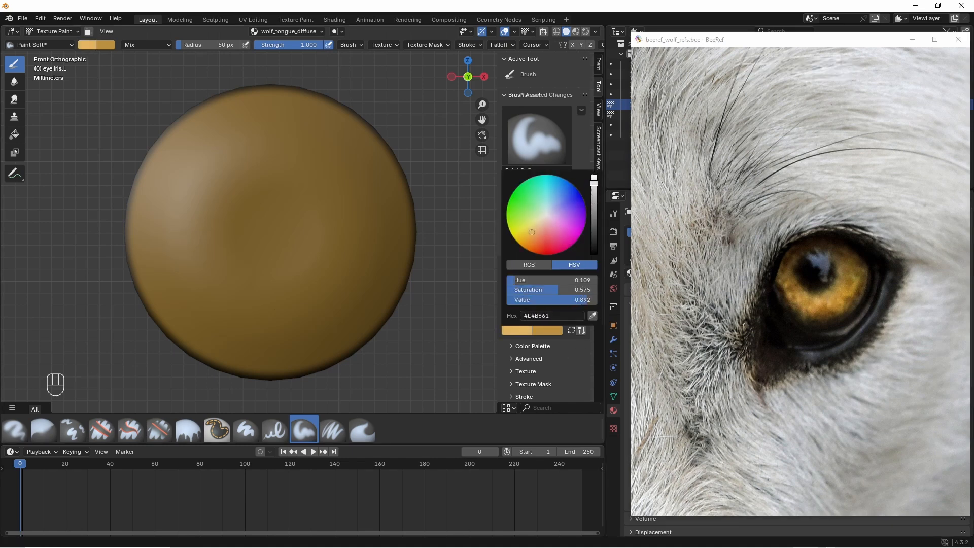
drag(595, 184, 594, 182)
- Paint lighter golden soft strokes over the middle of the iris and around its inner ring
drag(254, 209, 297, 279)
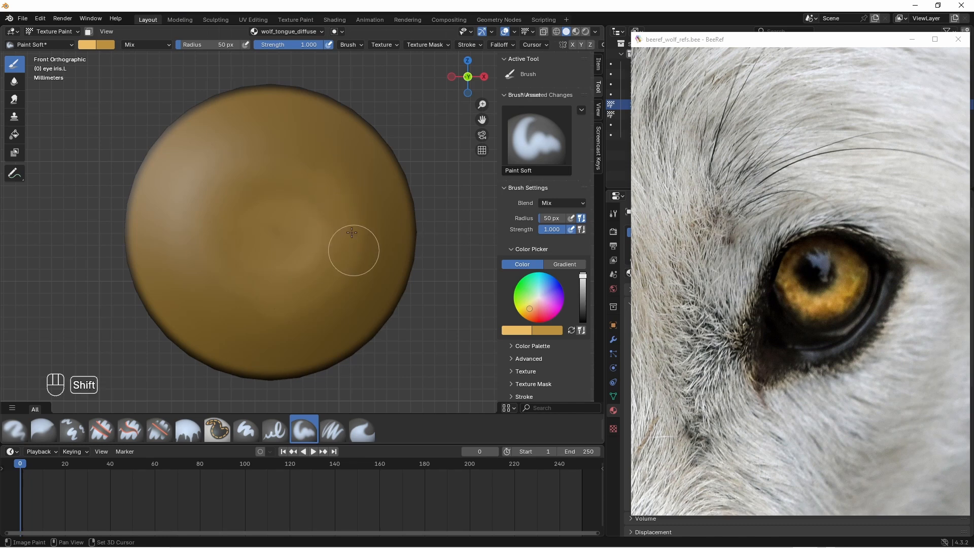
middle_drag(354, 249, 305, 244)
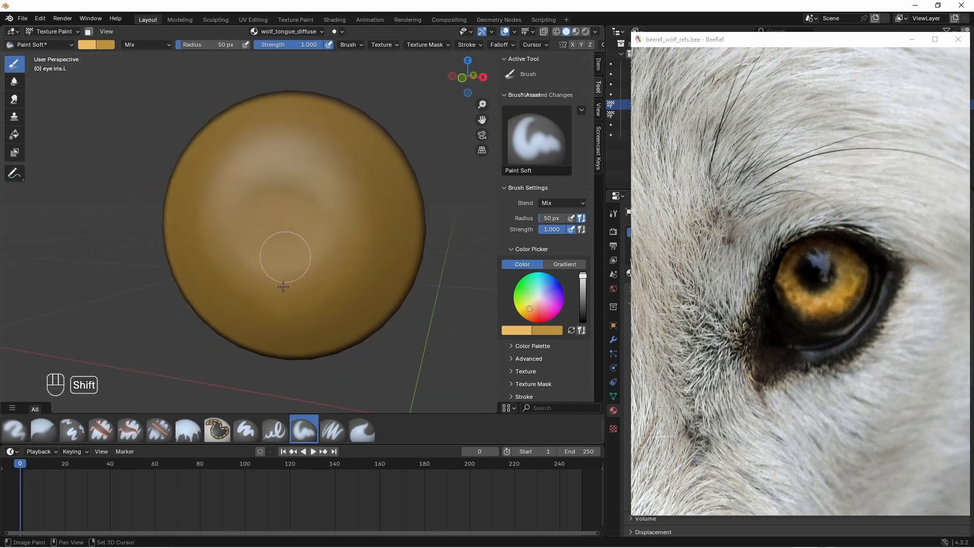
middle_drag(283, 287, 341, 143)
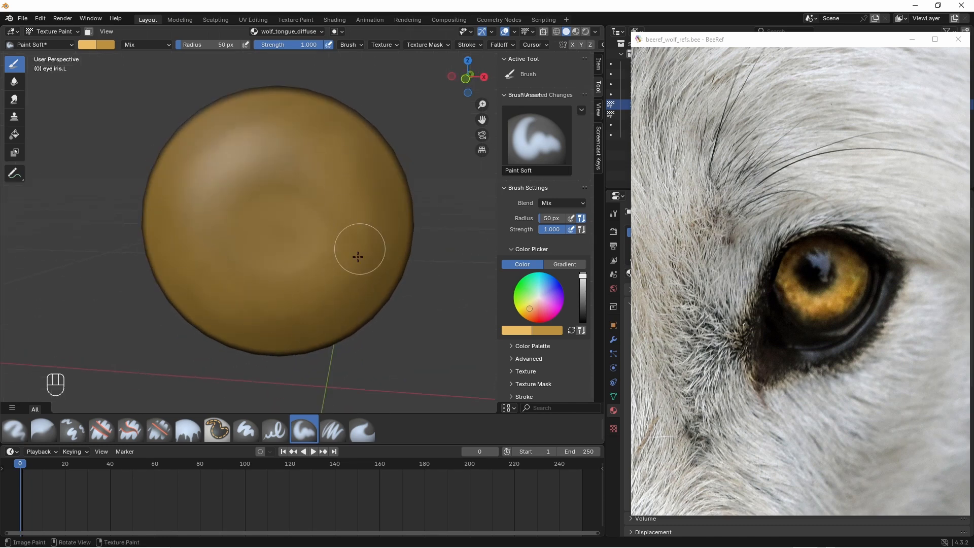
middle_drag(359, 246, 220, 227)
middle_drag(300, 217, 246, 227)
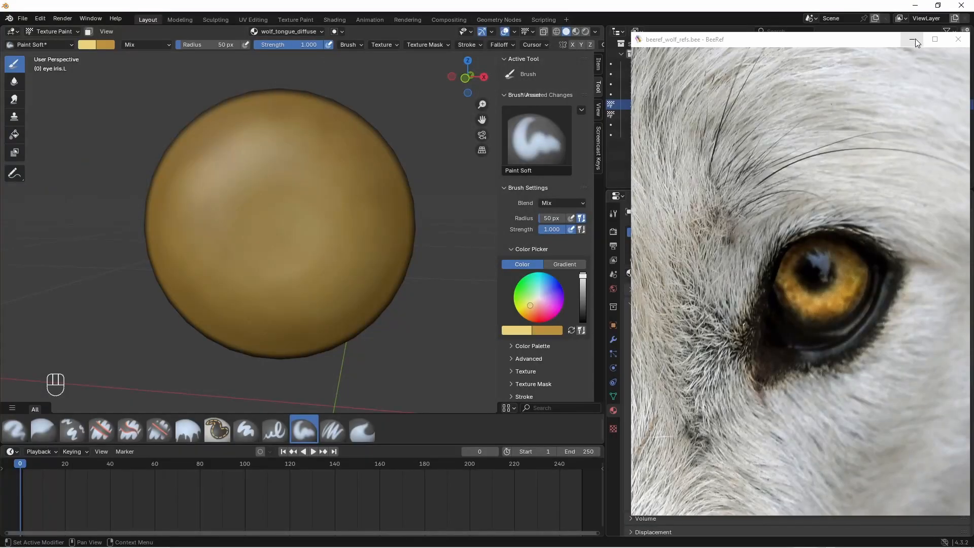
- Load the image eye(mm_space01).jpg from the textures folder into the brush's texture
click(915, 39)
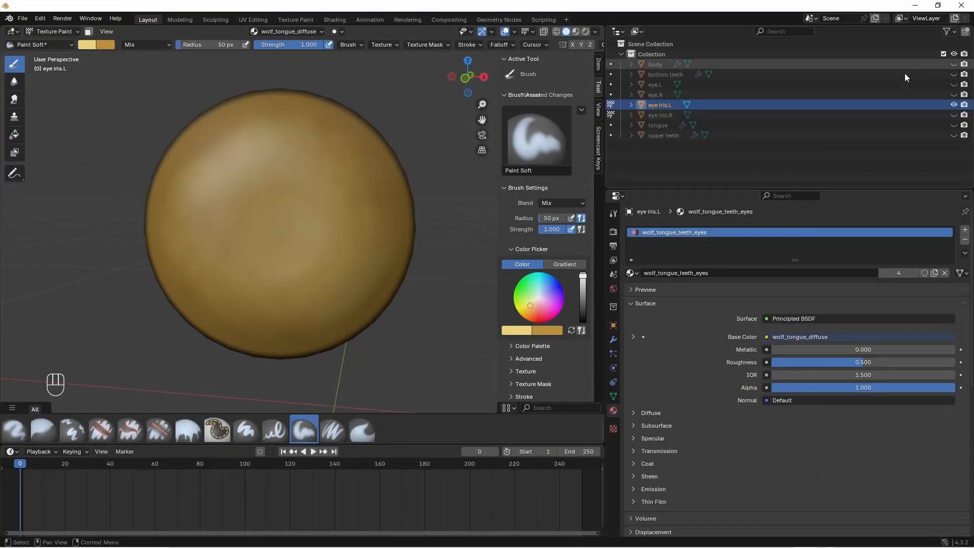
click(613, 429)
click(701, 245)
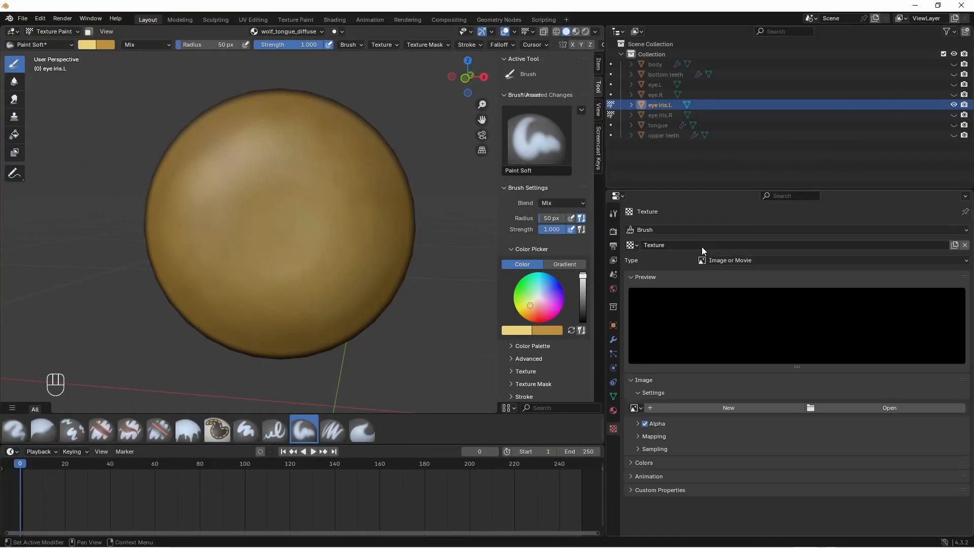
click(881, 409)
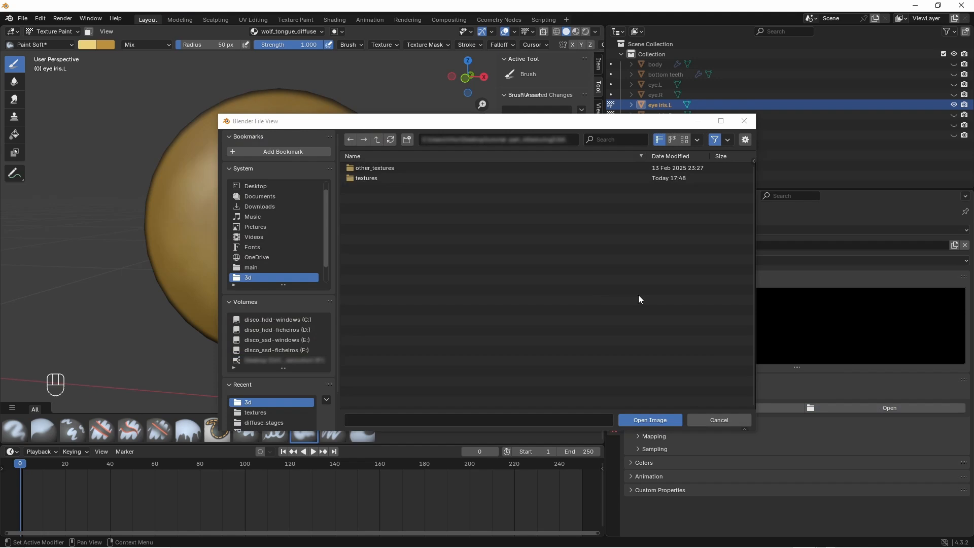
click(384, 175)
click(373, 169)
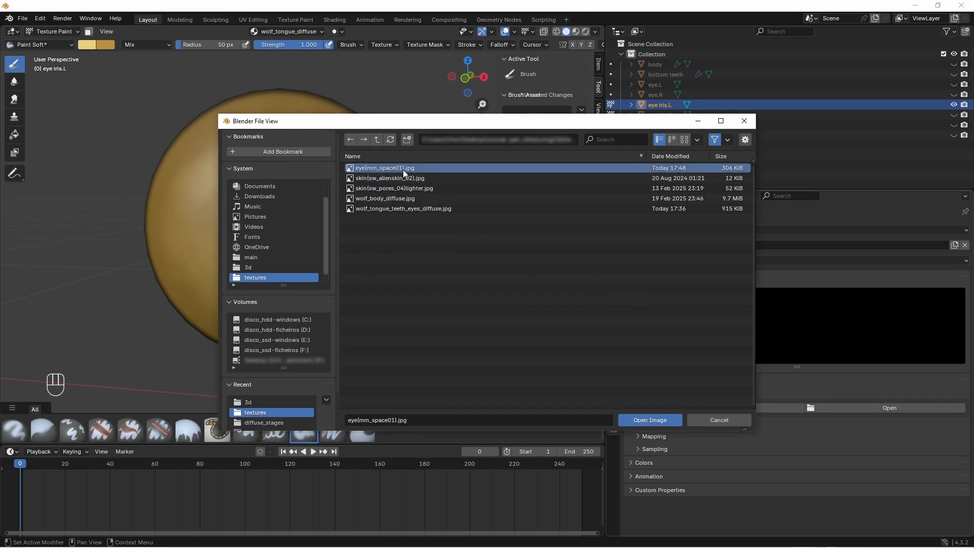
click(657, 419)
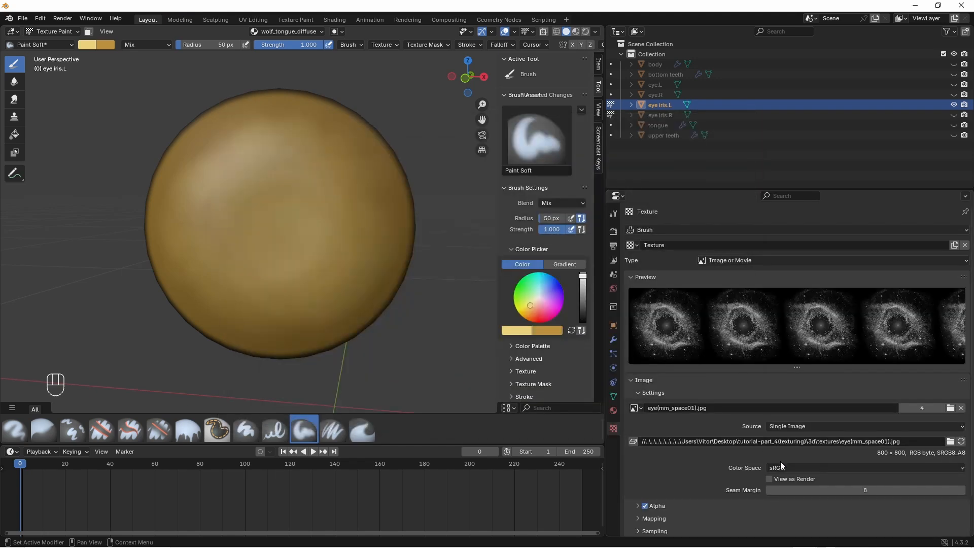
- Set the texture image's color space to Non-Color and rename the brush texture "eye alpha"
click(830, 469)
click(887, 412)
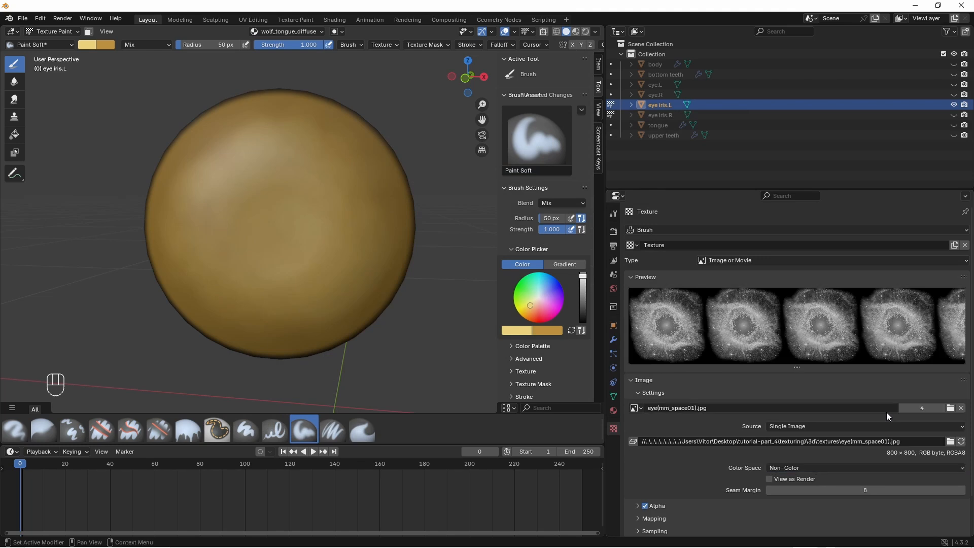
double_click(670, 245)
text(eye alpha)
key(Return)
- Set the Paint Soft brush's stroke method to Anchored
scroll(591, 288, down, 5)
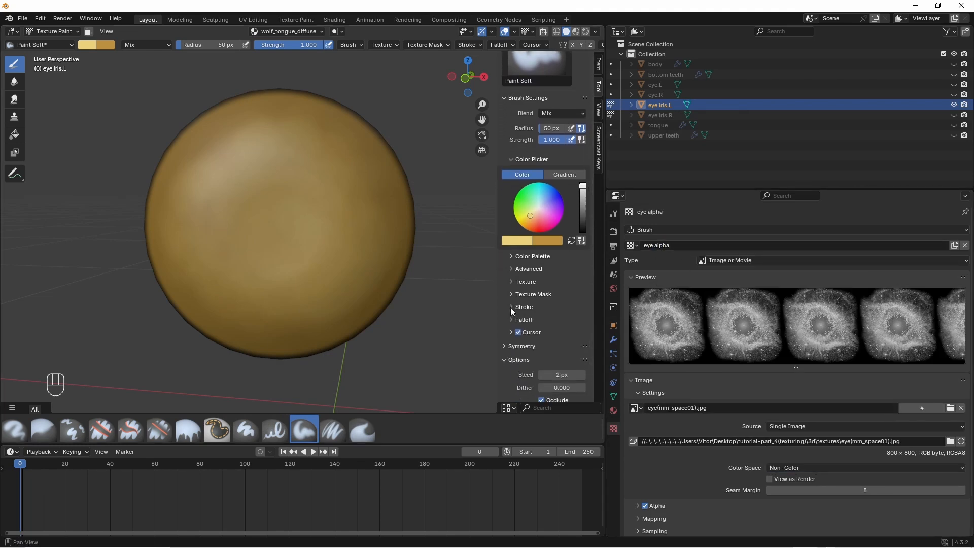
click(510, 306)
click(582, 323)
click(569, 379)
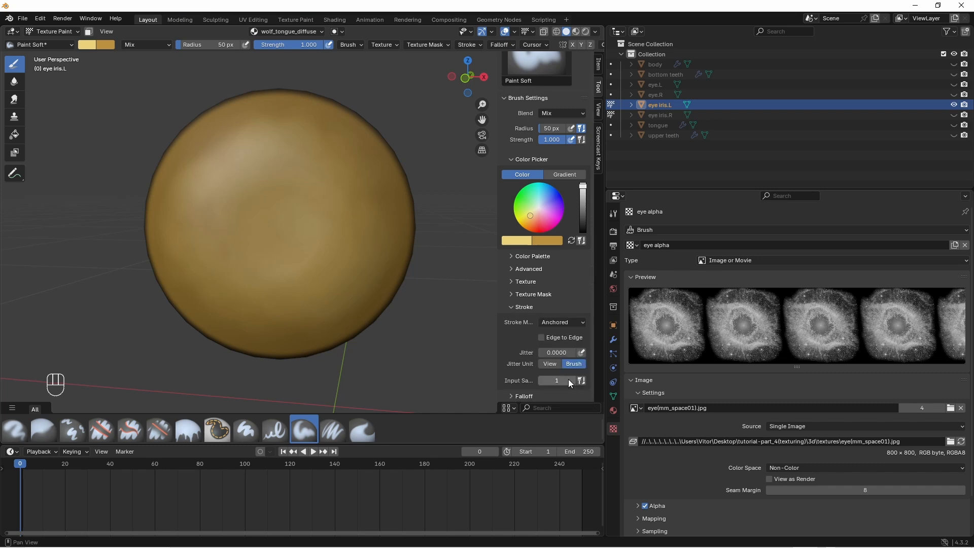
click(512, 307)
scroll(591, 253, up, 4)
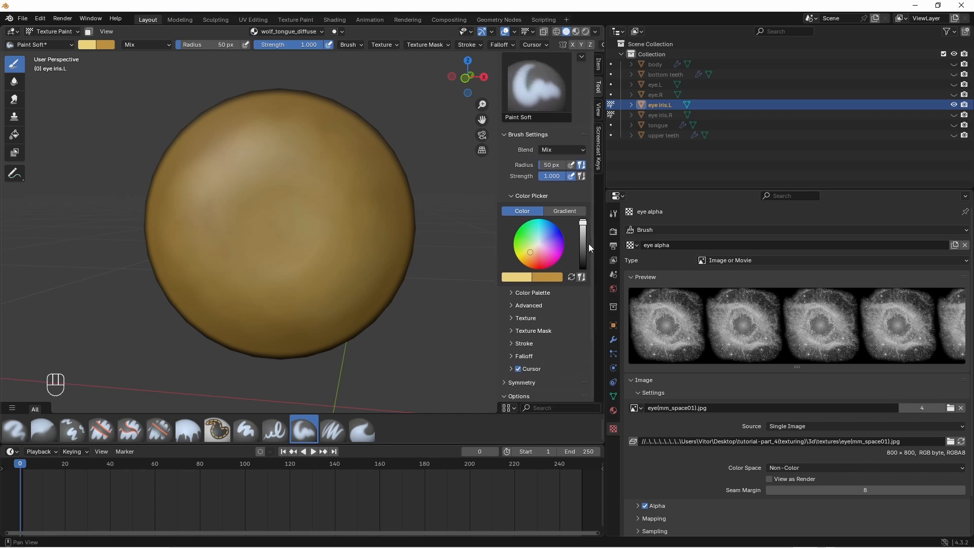
- Set the brush blend mode to Overlay and stamp the eye texture outward from the iris centre almost to its rim
click(157, 45)
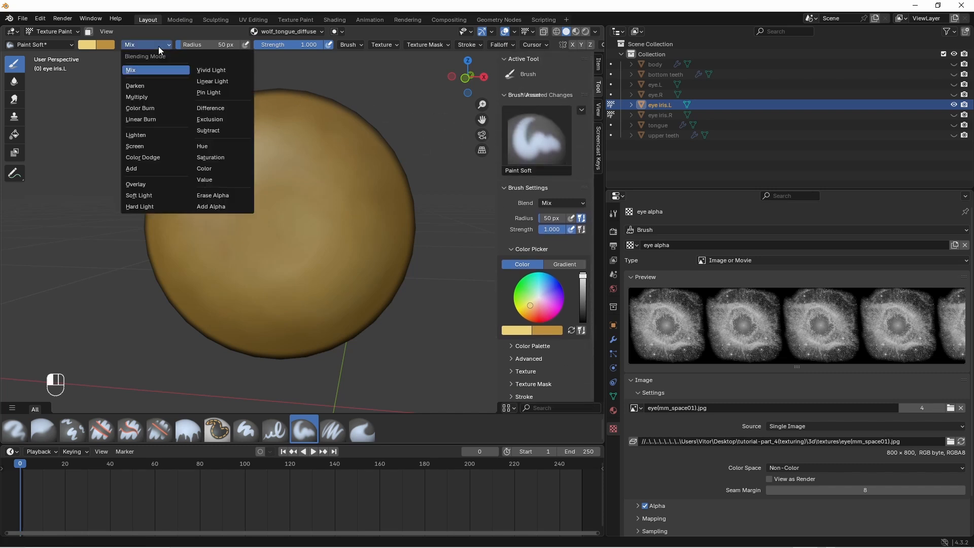
click(136, 184)
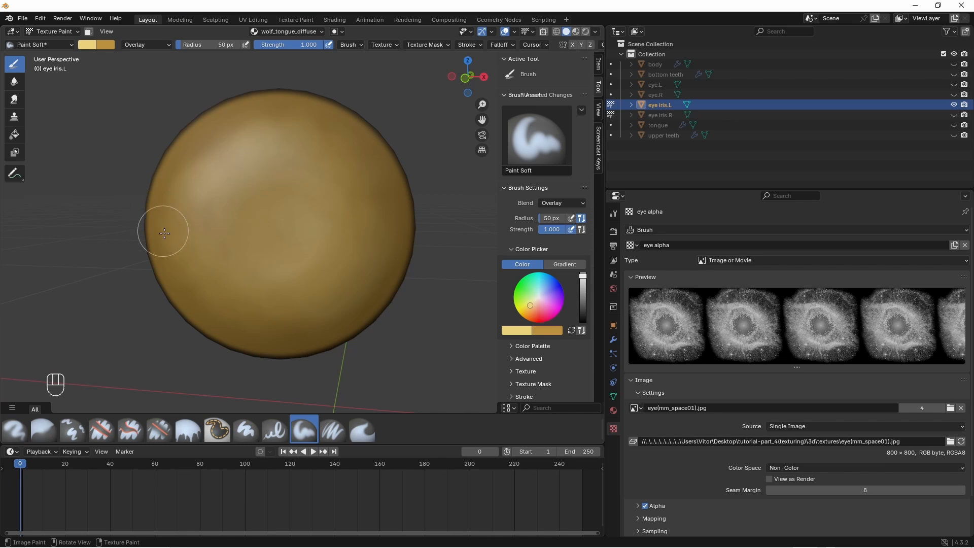
key(f)
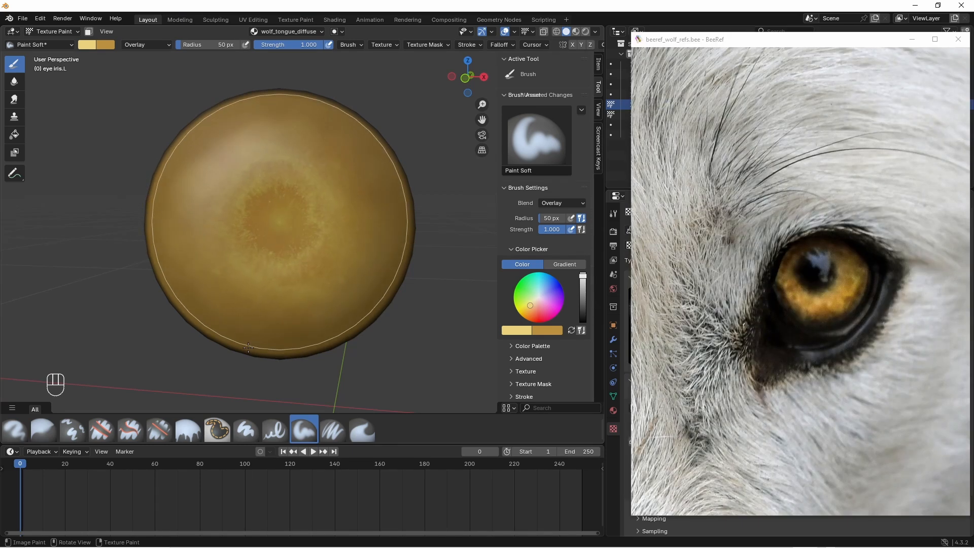
drag(255, 349, 256, 348)
- Set the brush blend mode to Screen and stamp the eye texture from the iris centre past its rim
click(160, 46)
click(136, 147)
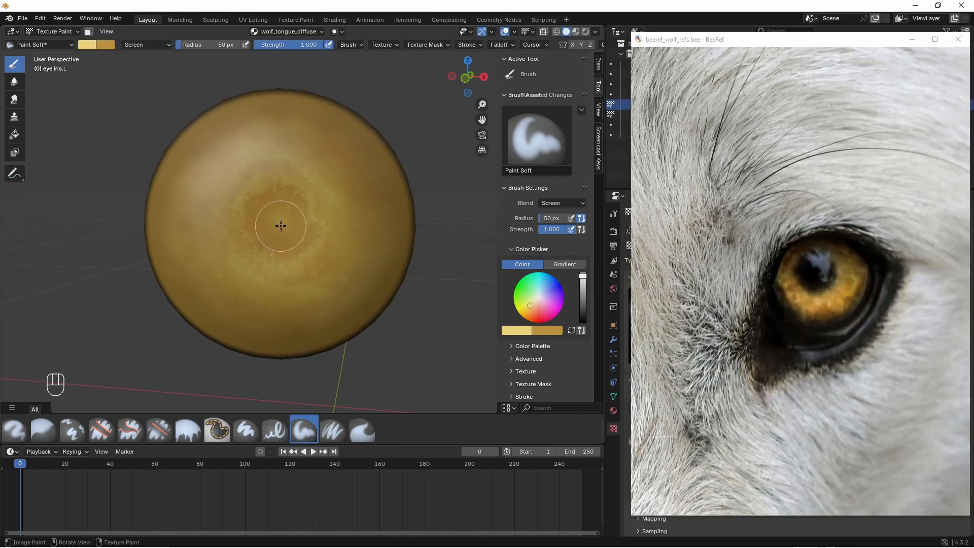
drag(281, 226, 271, 424)
- Return the blend mode to Overlay at strength 0.500 and stamp a larger eye texture across the whole iris
click(158, 46)
click(137, 183)
mouse_move(281, 222)
mouse_down()
mouse_move(266, 472)
mouse_move(192, 547)
mouse_up()
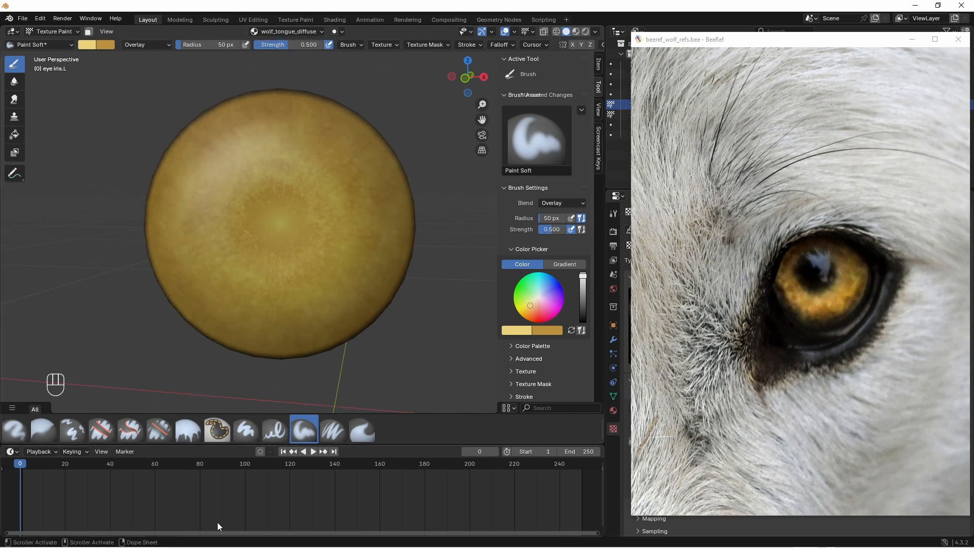
- Set the brush blend mode back to Mix and check its stroke settings for freehand painting
click(152, 44)
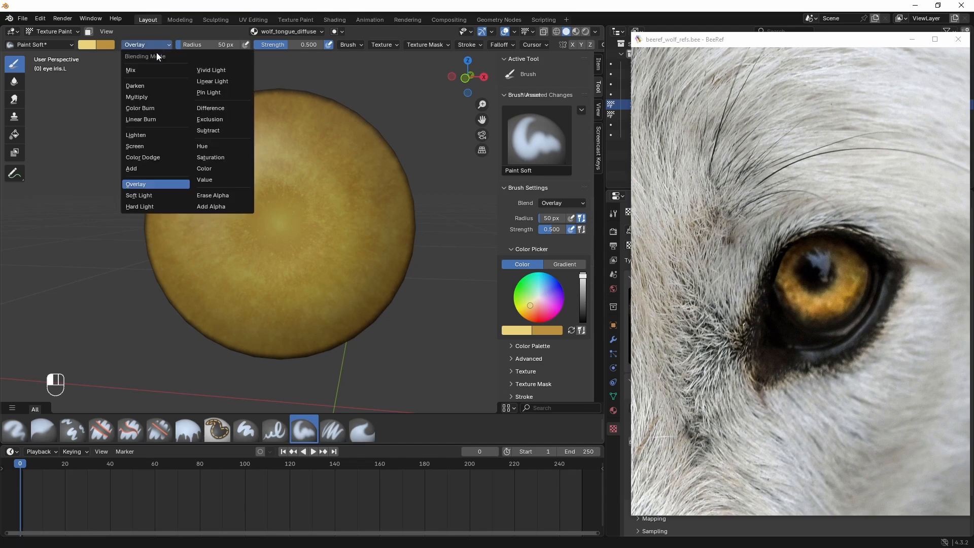
click(156, 53)
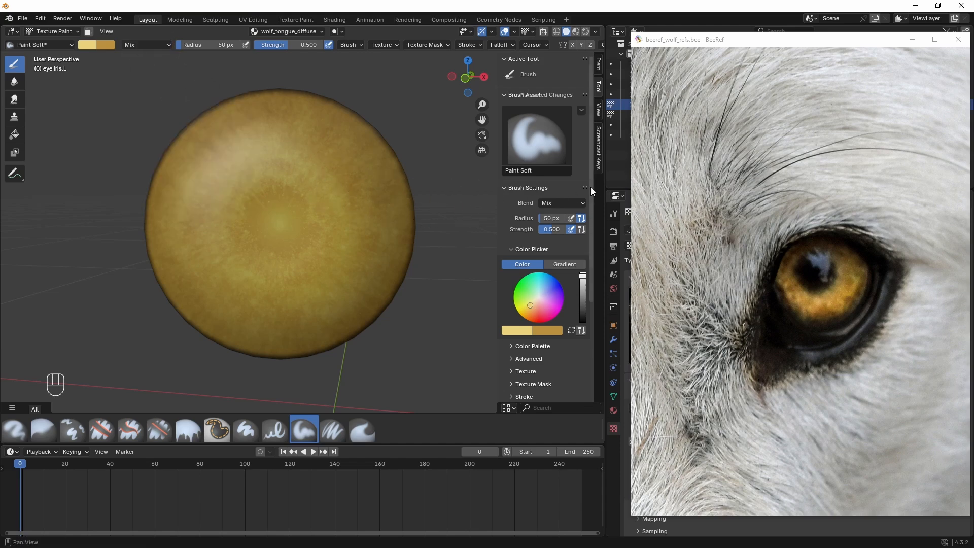
mouse_move(590, 187)
mouse_down()
mouse_move(592, 268)
mouse_move(587, 242)
mouse_up()
click(513, 261)
click(511, 260)
click(512, 310)
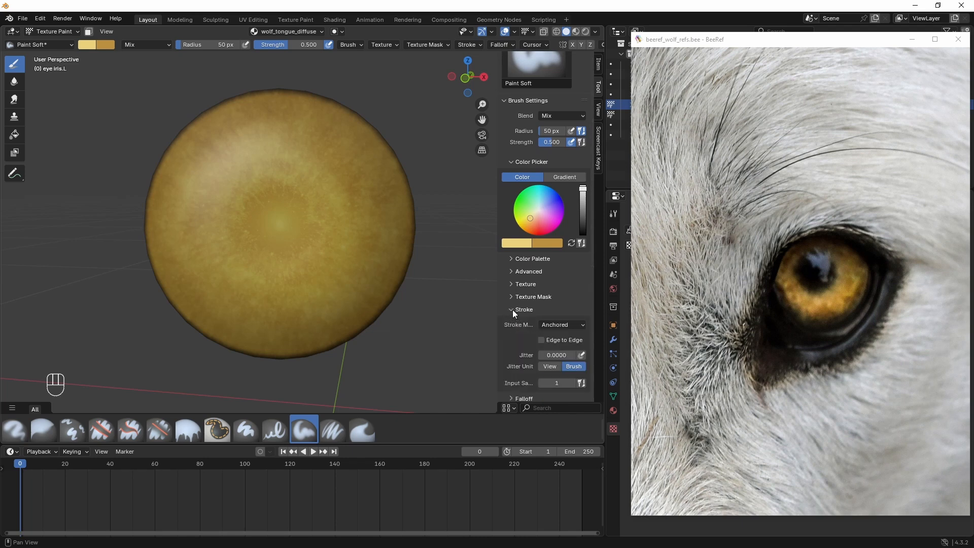
click(511, 310)
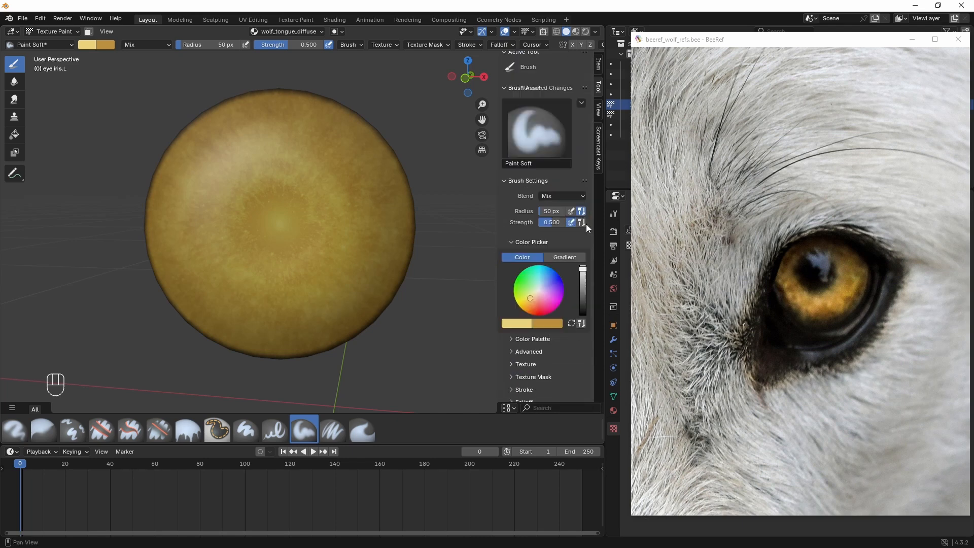
scroll(325, 213, up, 2)
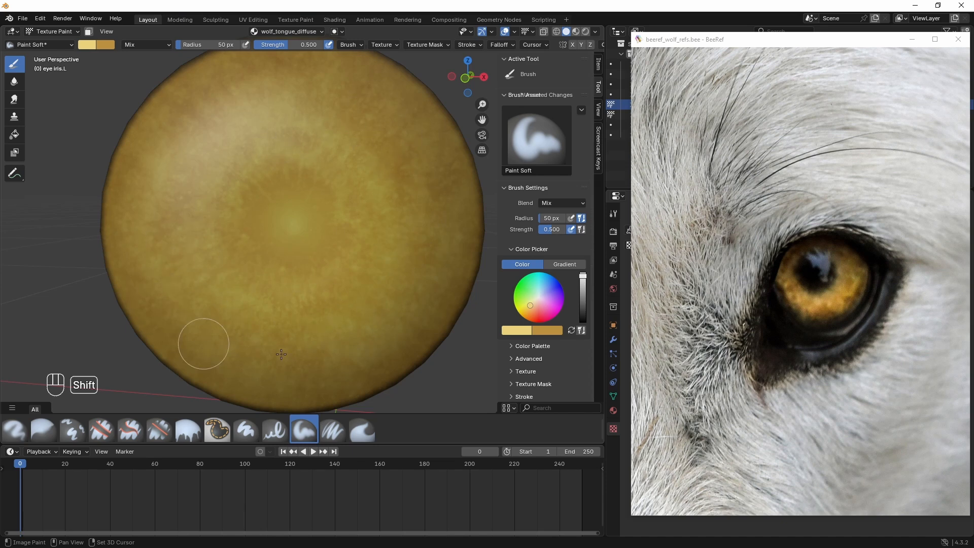
- Swap the brush colours, sample brown #825a26 from the reference eye's lower iris edge and apply it as the primary colour
click(571, 330)
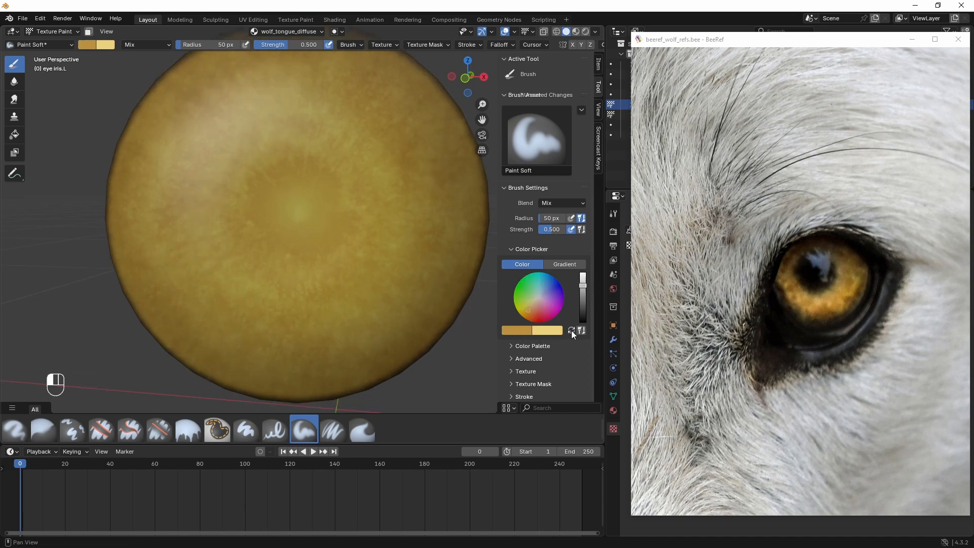
right_click(827, 318)
mouse_move(859, 398)
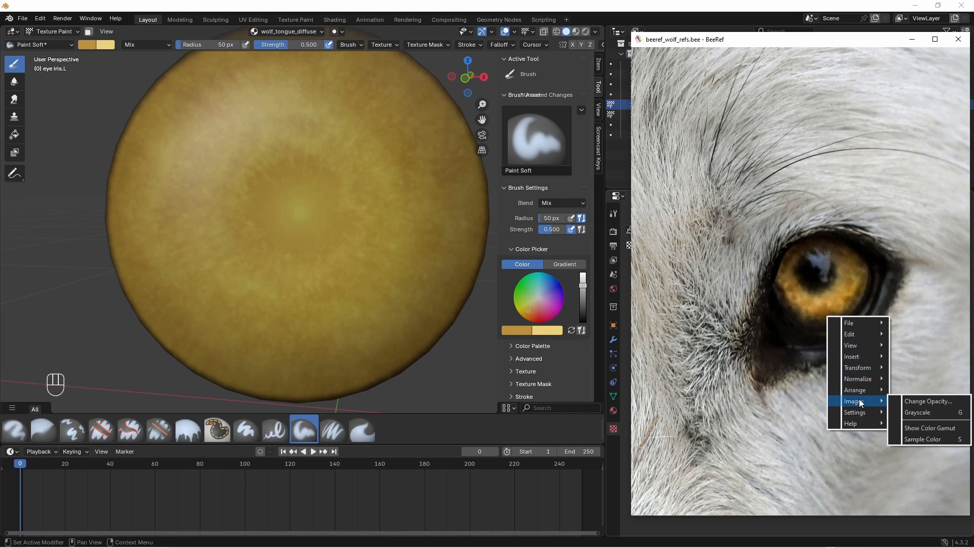
click(917, 440)
click(826, 315)
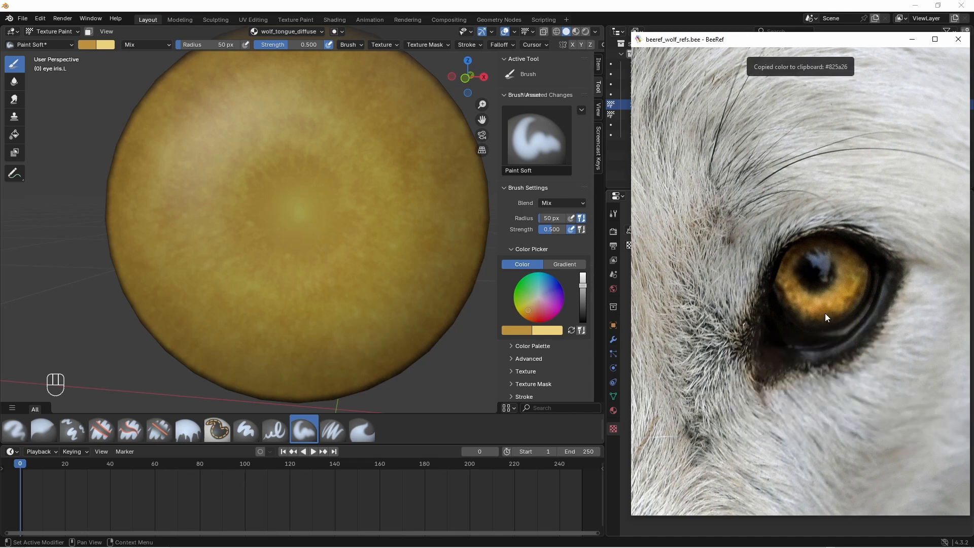
click(528, 333)
click(552, 315)
key(ctrl+v)
key(Return)
- Set the brush radius to 20 px and dab the brown along the lower rim of the iris
click(216, 45)
text(20)
key(Return)
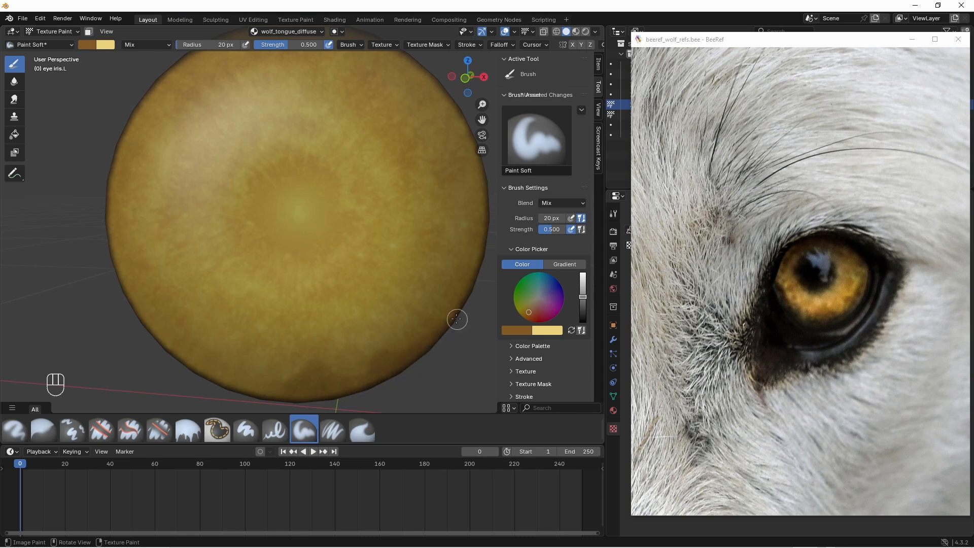
- Swap the brush colours, sample dark brown #2a1e10 from the reference eye and apply it as the primary colour
click(571, 330)
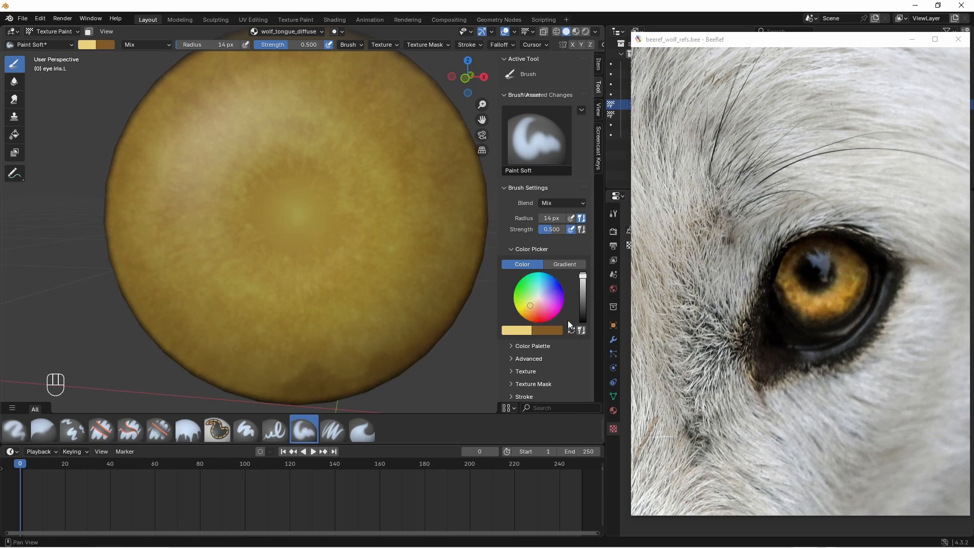
right_click(793, 313)
mouse_move(832, 397)
click(876, 412)
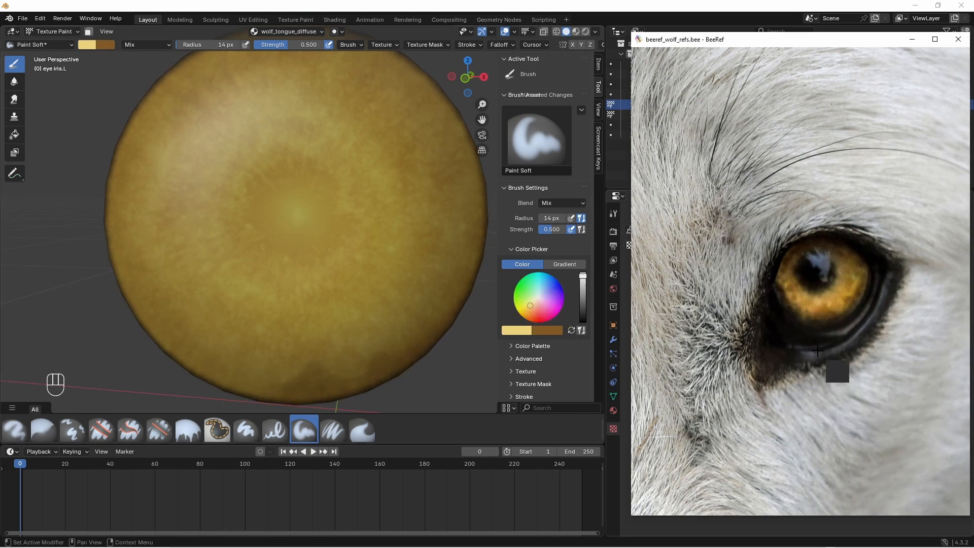
click(794, 312)
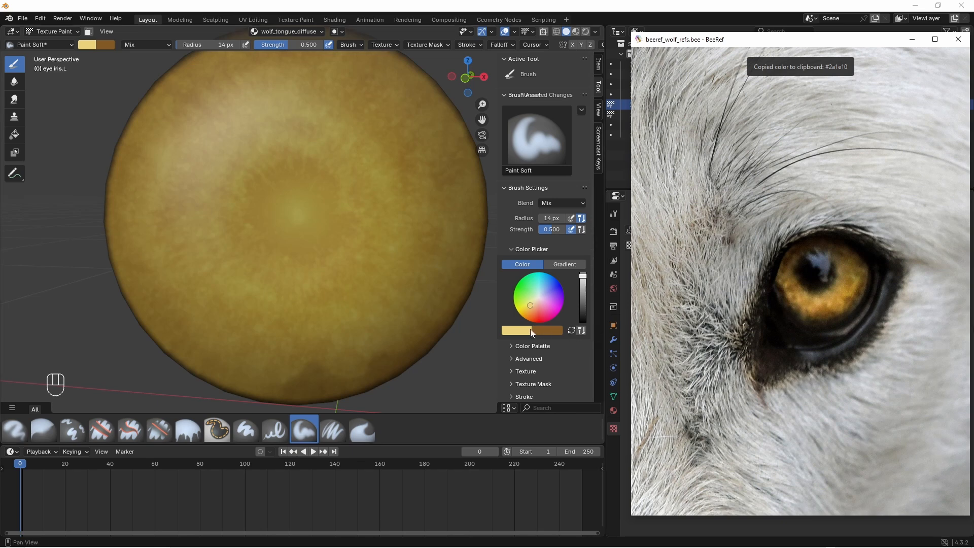
key(ctrl+v)
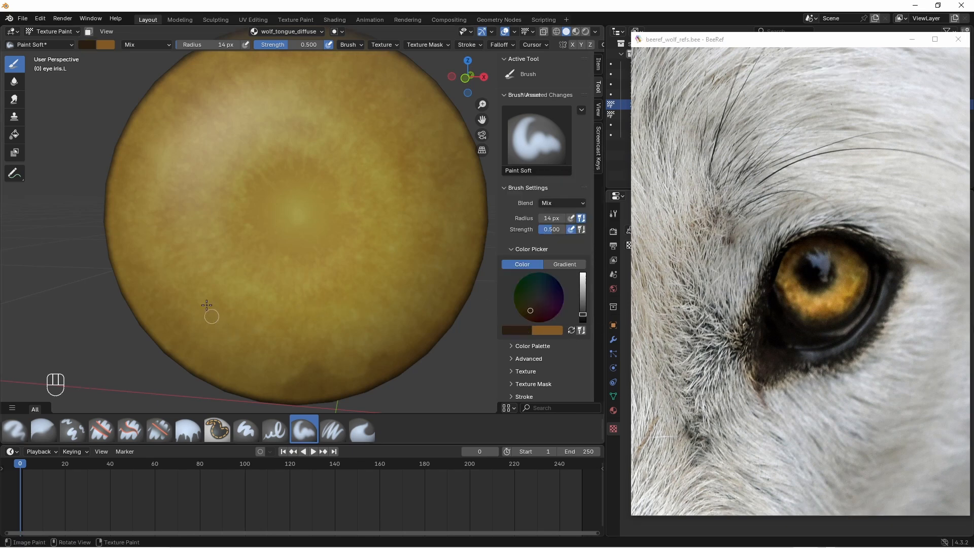
- Set the brush radius to 30 px and paint dark brown strokes along the lower-left rim of the iris
click(217, 46)
text(20)
key(Return)
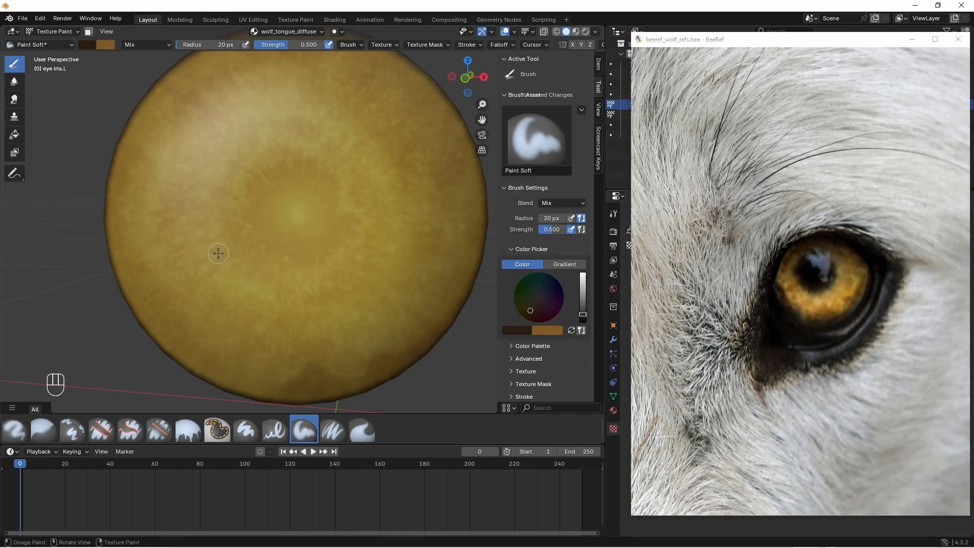
click(225, 46)
text(30)
key(Return)
mouse_move(206, 376)
mouse_down()
mouse_move(156, 334)
mouse_move(120, 237)
mouse_up()
drag(135, 304, 122, 234)
drag(231, 374, 265, 388)
- Try a 10 px brush radius, set it back to 30 px and extend the dark shading along the bottom rim
click(209, 46)
text(10)
key(Return)
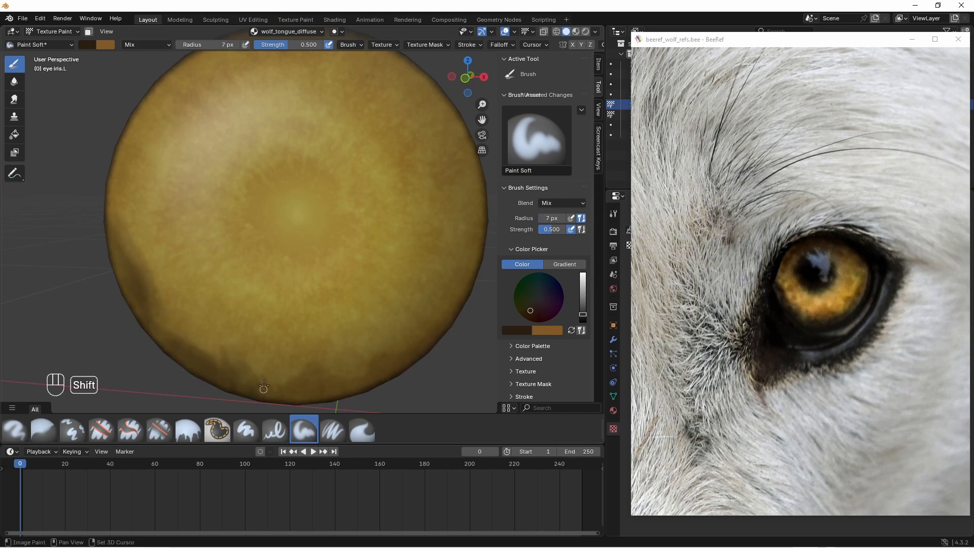
shift+middle_drag(263, 391, 267, 371)
click(229, 47)
text(30)
key(Return)
mouse_move(232, 337)
shift+mouse_down()
mouse_move(256, 358)
mouse_move(297, 364)
shift+mouse_up()
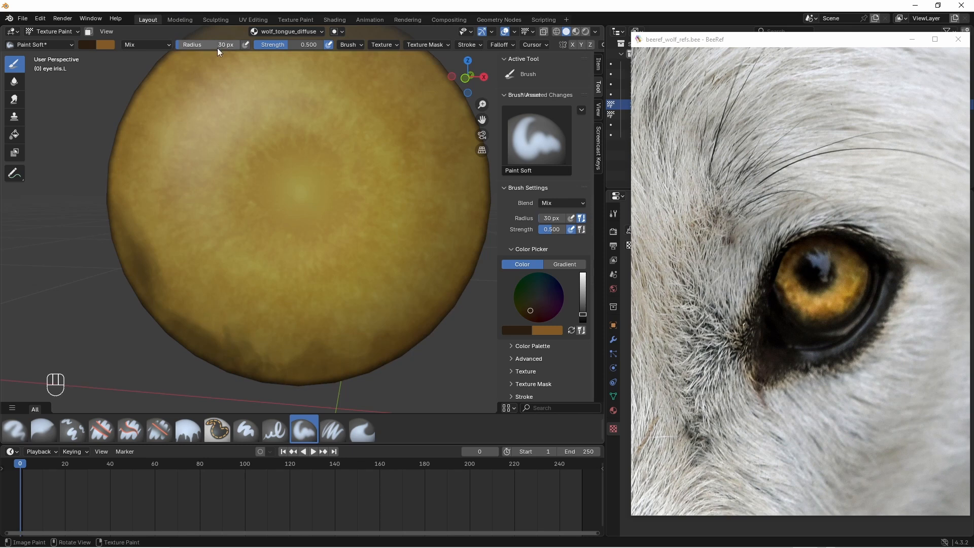
- Set the brush radius to 10 px and strength to 1.000, and deepen the dark patches around the iris rim
click(218, 47)
text(10)
key(Return)
key(shift)
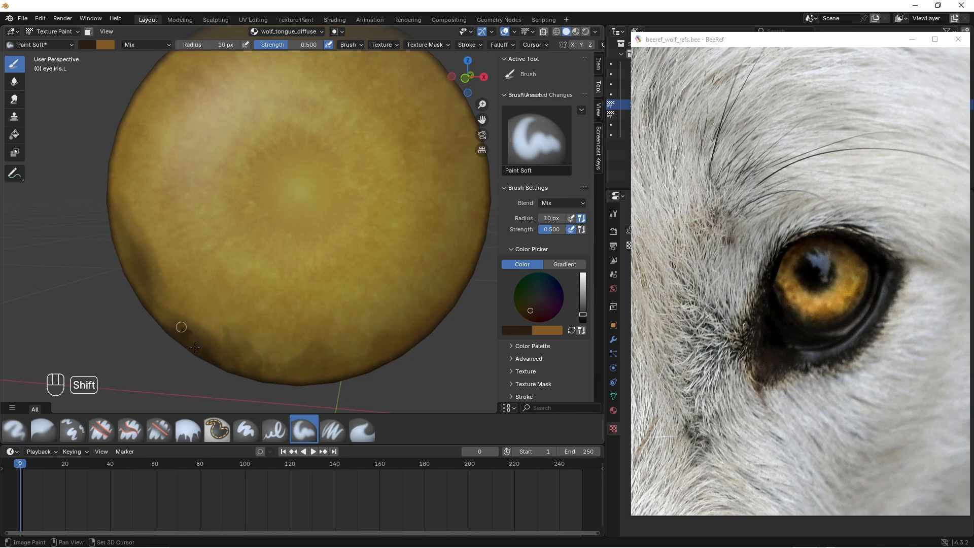
drag(185, 331, 213, 348)
drag(297, 45, 335, 45)
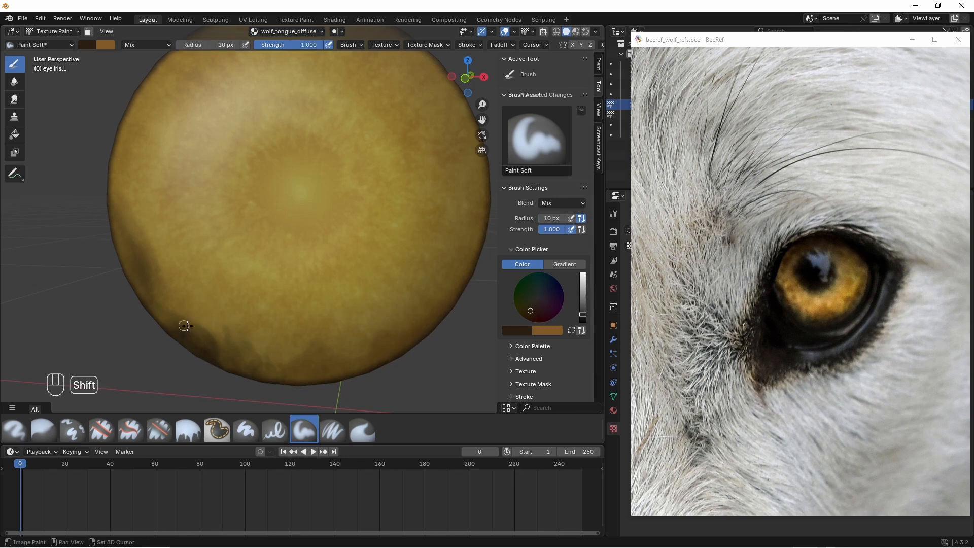
key(shift)
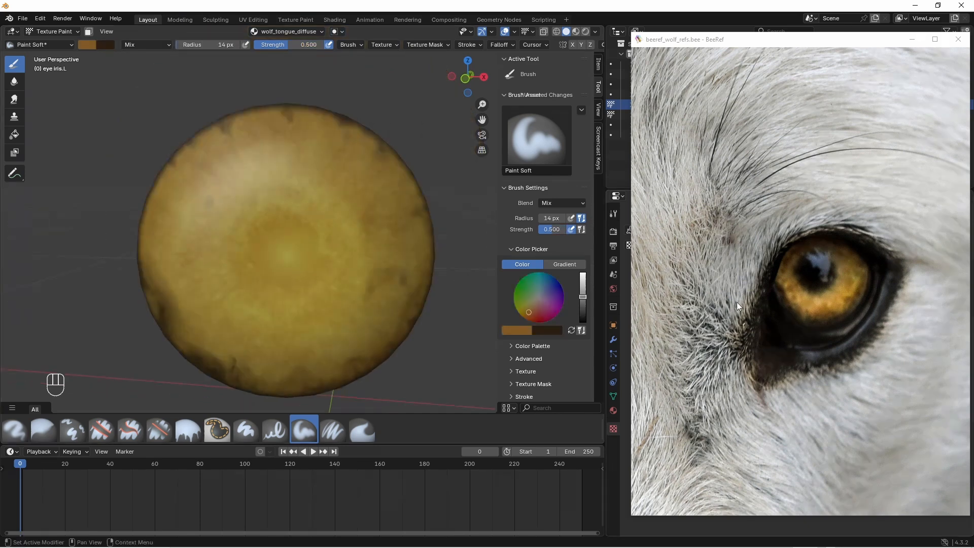
- Sample a lighter amber from the reference eye's lower iris and apply it as the primary brush colour
right_click(784, 307)
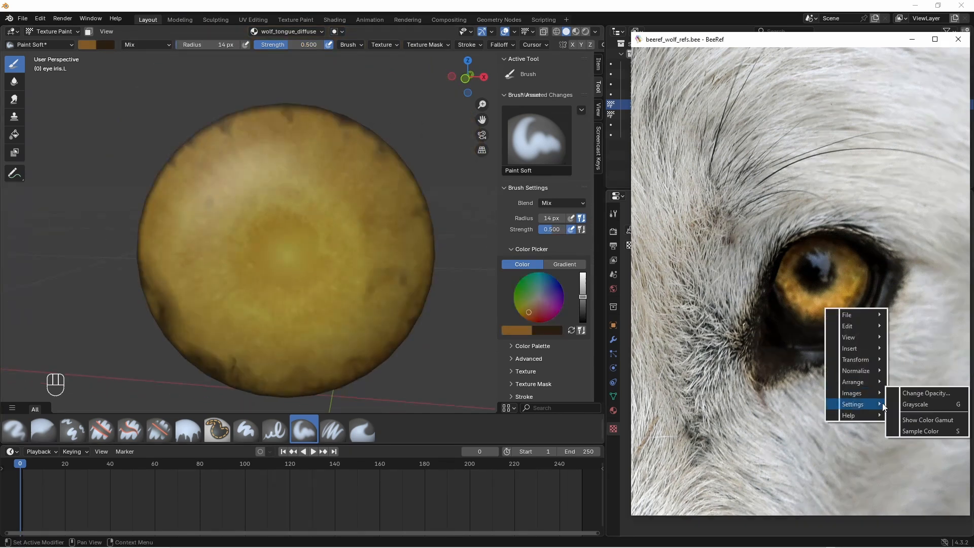
click(913, 392)
click(823, 310)
click(517, 330)
key(ctrl+v)
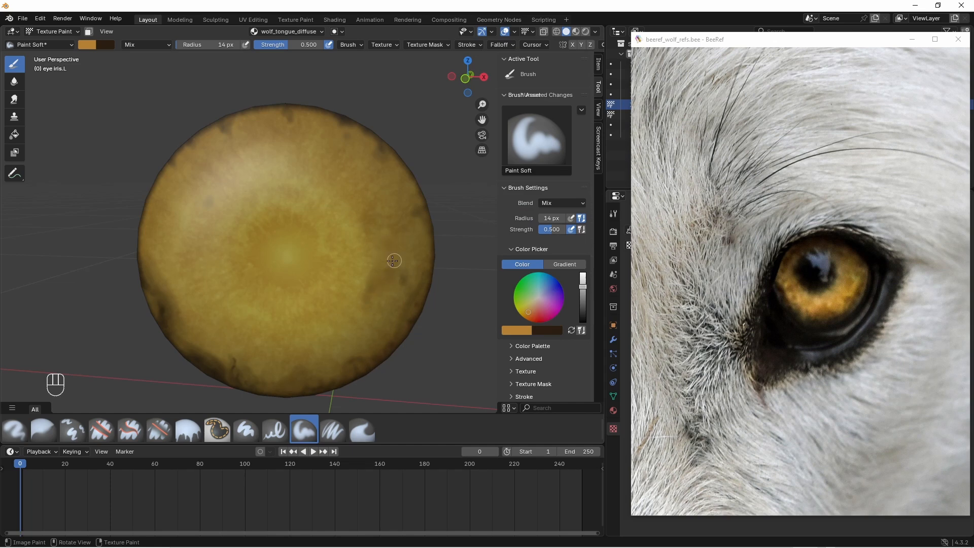
- Set the brush radius to 7 px and paint small irregular flecks across the iris with the sampled amber
click(207, 45)
text(7)
key(Return)
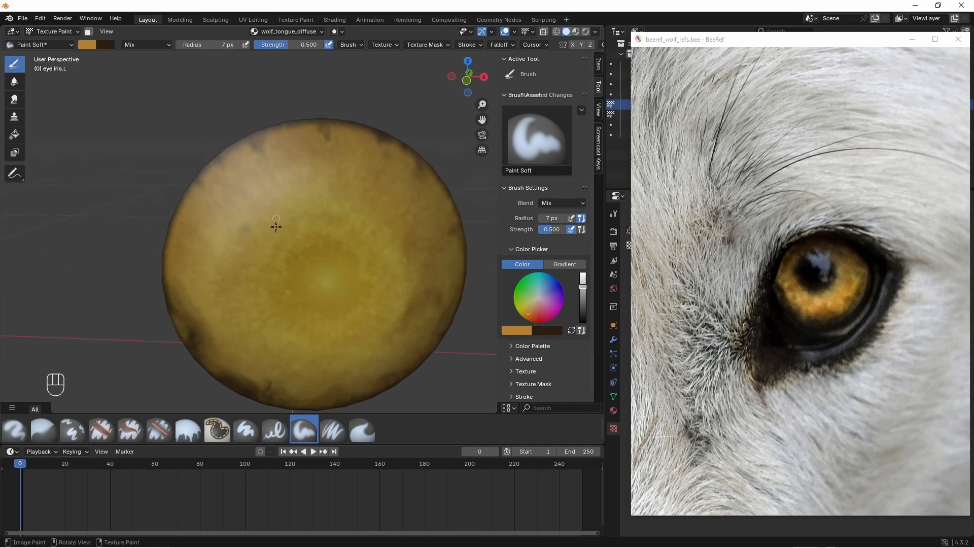
key(shift)
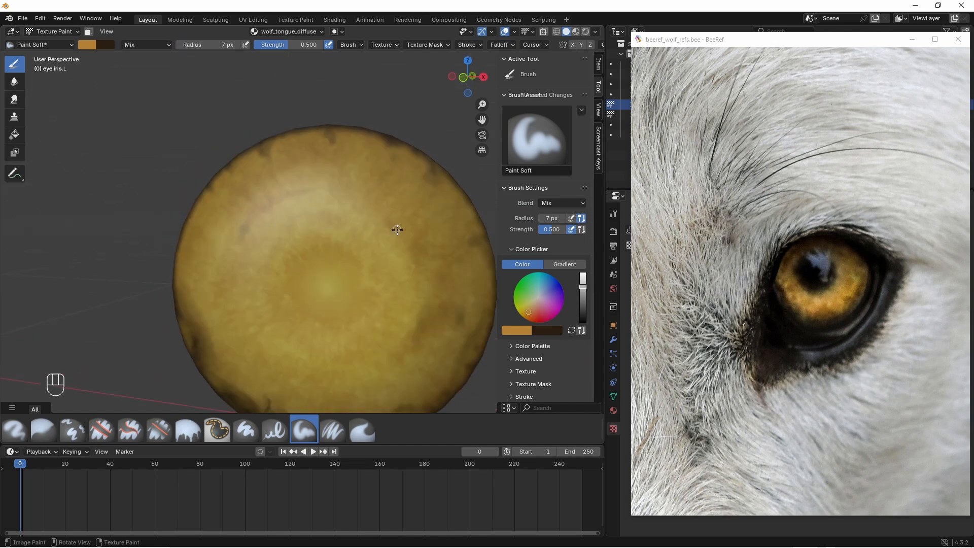
key(shift)
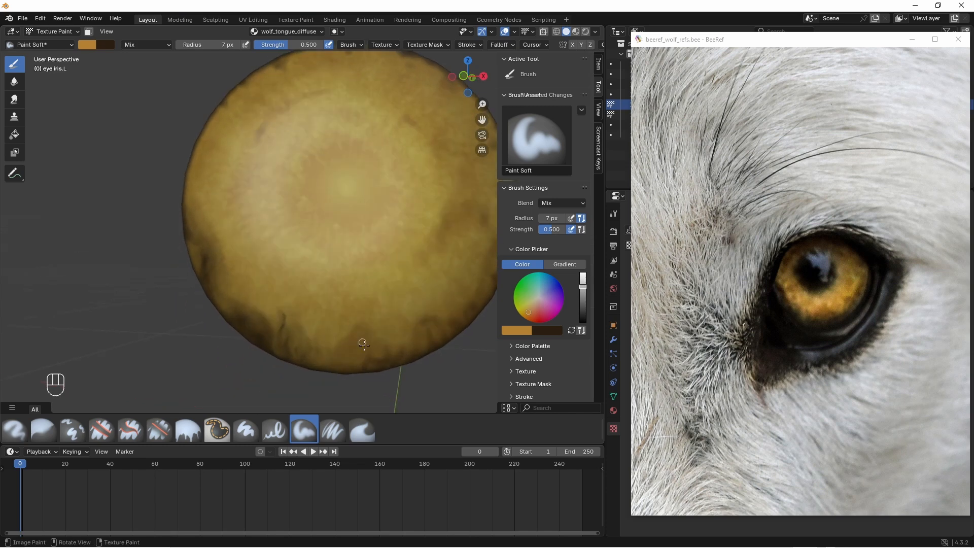
key(ctrl)
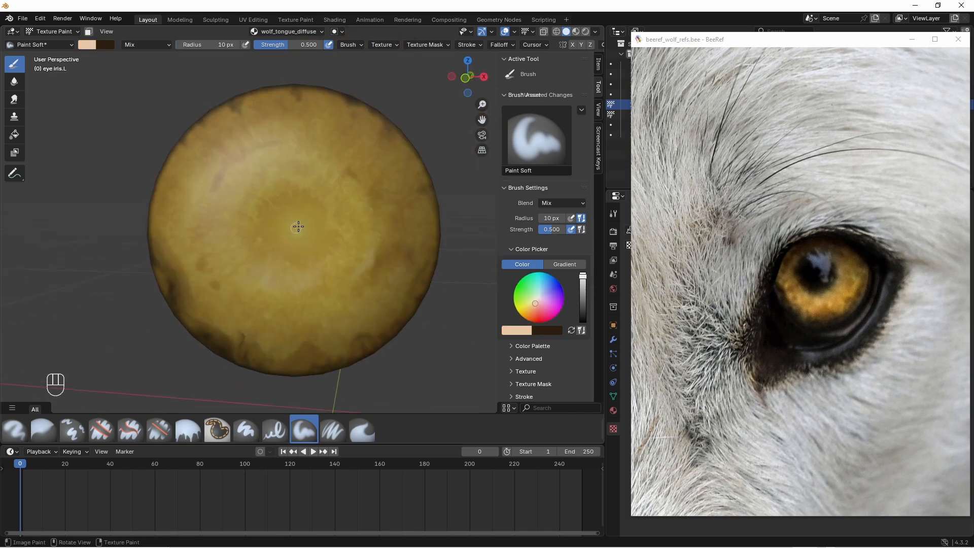
- Swap to the dark brush colour, darken it to near black and paint a round pupil at the iris centre with a 60 px radius
click(572, 330)
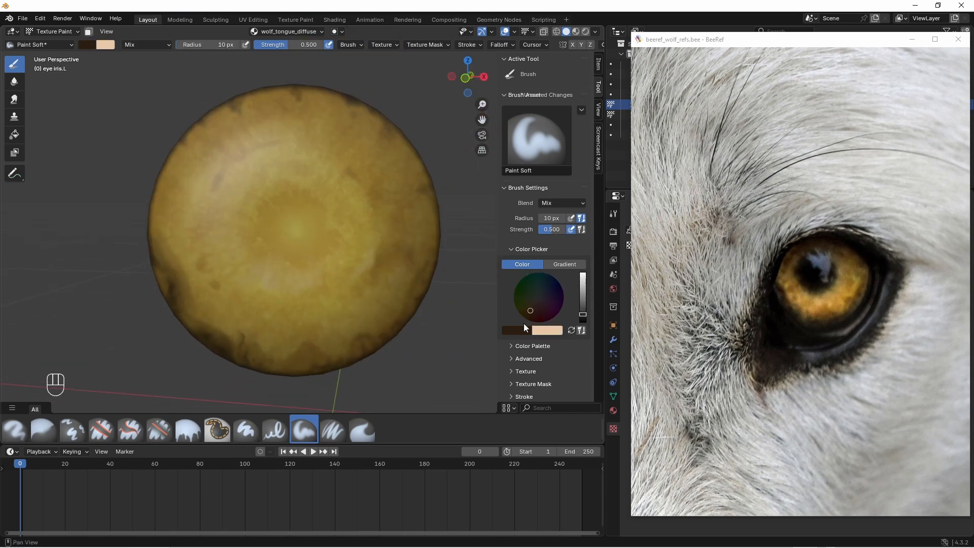
drag(583, 316, 584, 323)
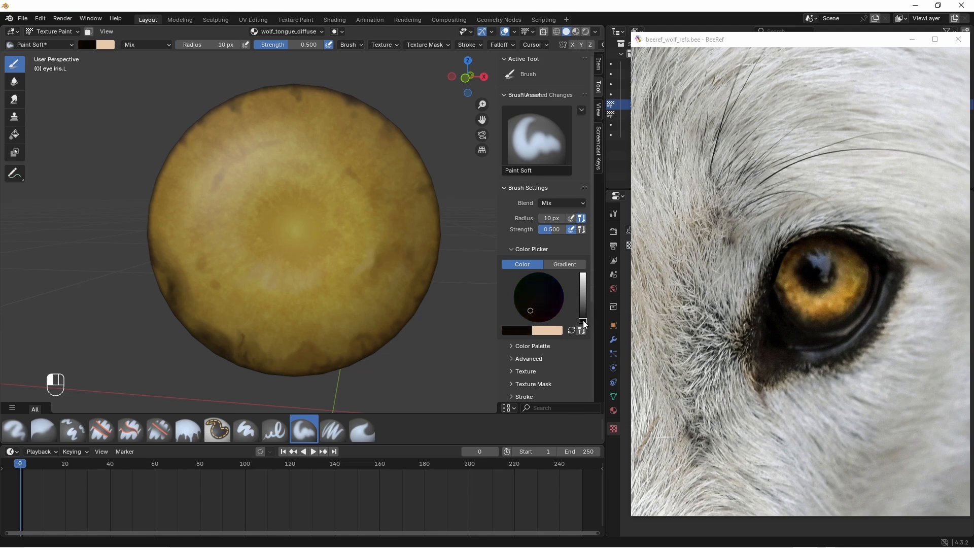
click(218, 44)
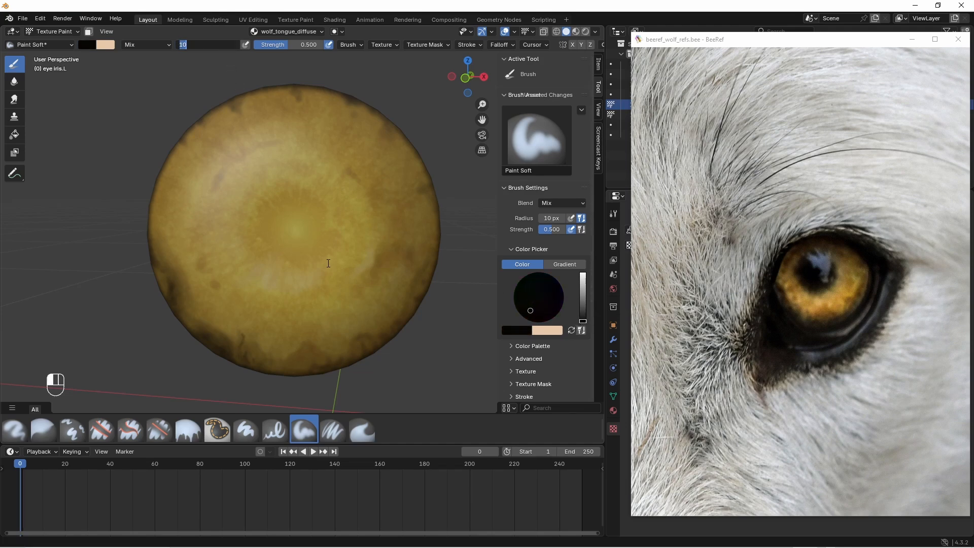
text(50)
key(Return)
click(226, 44)
text(60)
key(Return)
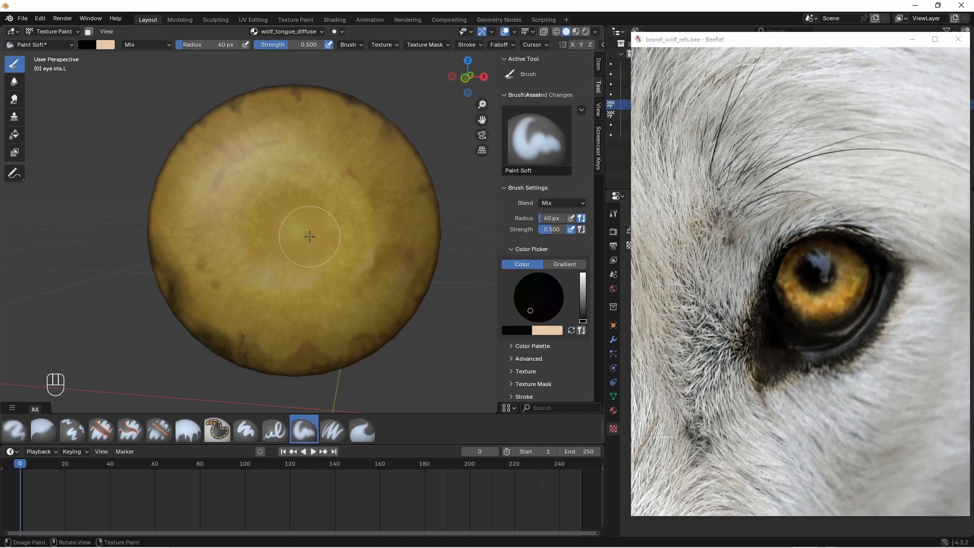
mouse_move(309, 233)
middle_down()
mouse_move(307, 205)
mouse_move(307, 247)
middle_up()
drag(293, 239, 292, 237)
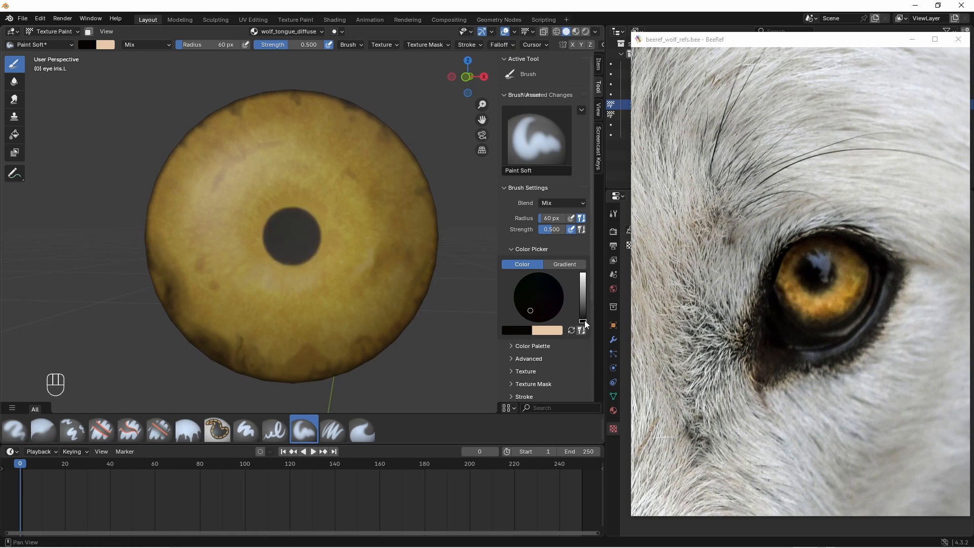
- Enlarge the pupil in pure black at 70 px radius and 1.000 strength, and try a 20 px radius on its edge
drag(209, 44, 211, 45)
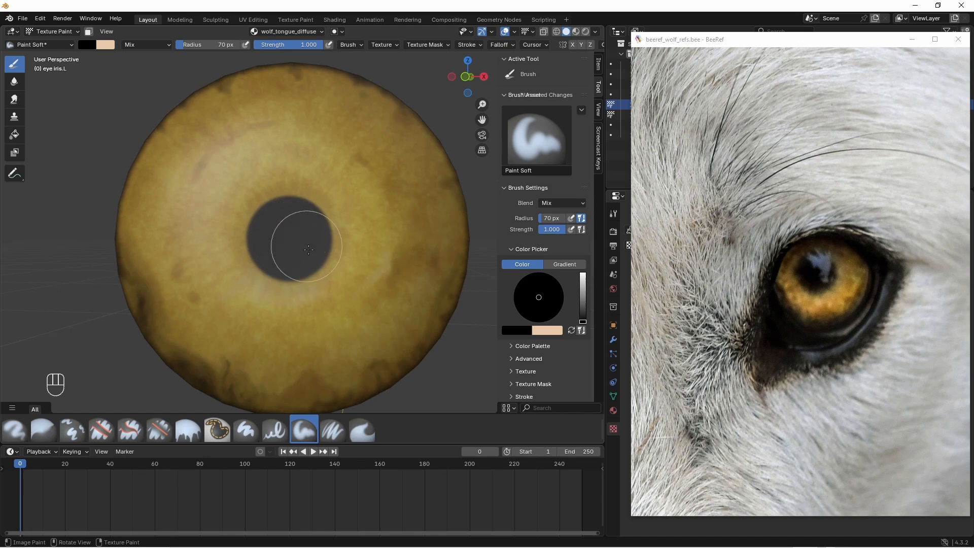
ctrl+middle_drag(262, 121, 261, 114)
shift+middle_drag(259, 115, 261, 94)
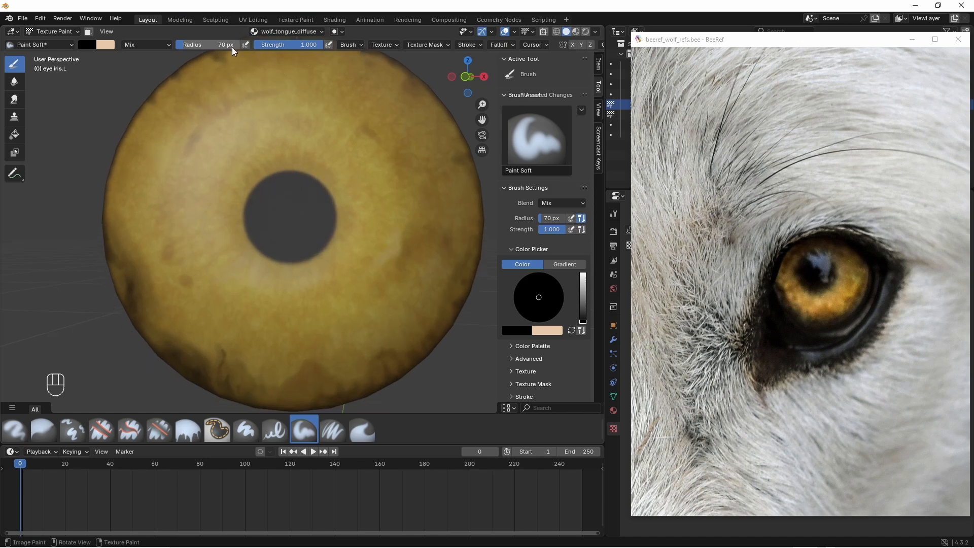
drag(230, 45, 224, 46)
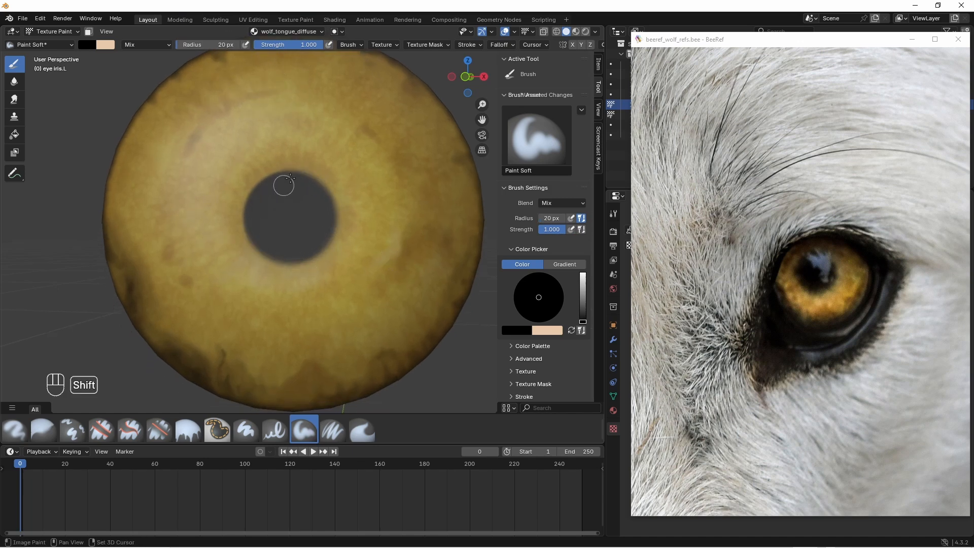
mouse_move(284, 229)
shift+middle_down()
mouse_move(273, 210)
mouse_move(290, 228)
shift+middle_up()
- Set the brush to 80 px radius and 0.500 strength, undo the last dab and soften the pupil's edge with a centred dab
drag(219, 45, 227, 45)
click(215, 45)
text(80)
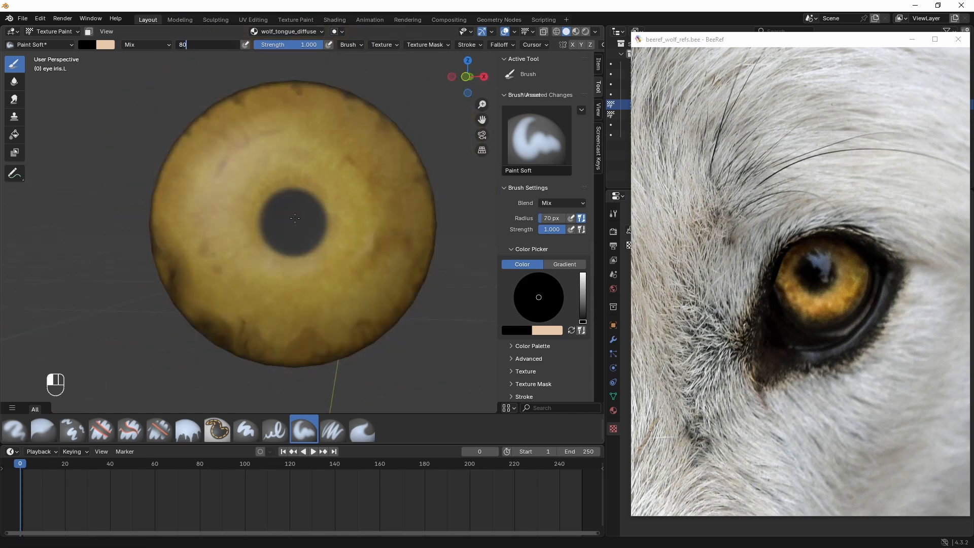
key(Return)
key(ctrl+z)
click(294, 45)
text(0.5)
key(Return)
click(292, 223)
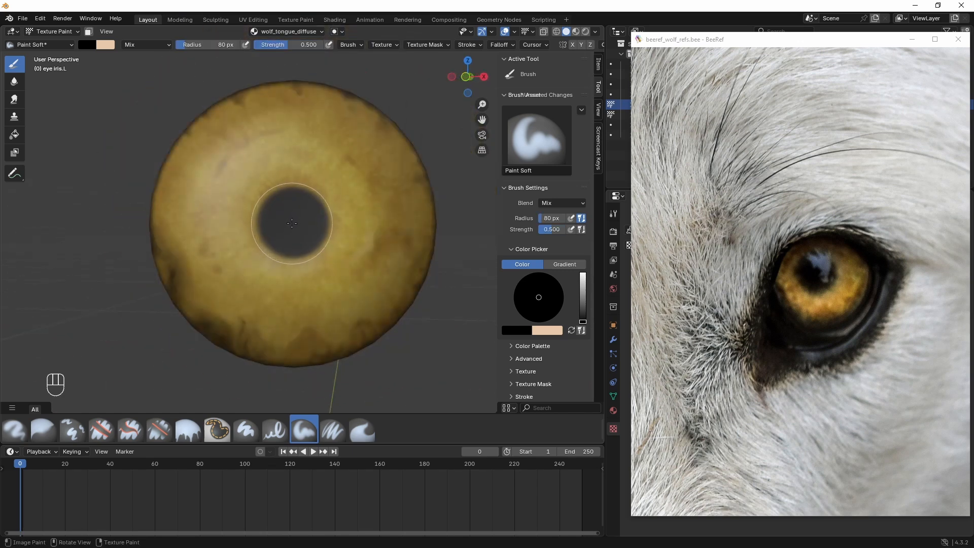
- Set the brush strength to 0.200, undo the misplaced dab and add centred dabs to feather the pupil's edge
click(310, 47)
text(0.2)
key(Return)
click(296, 222)
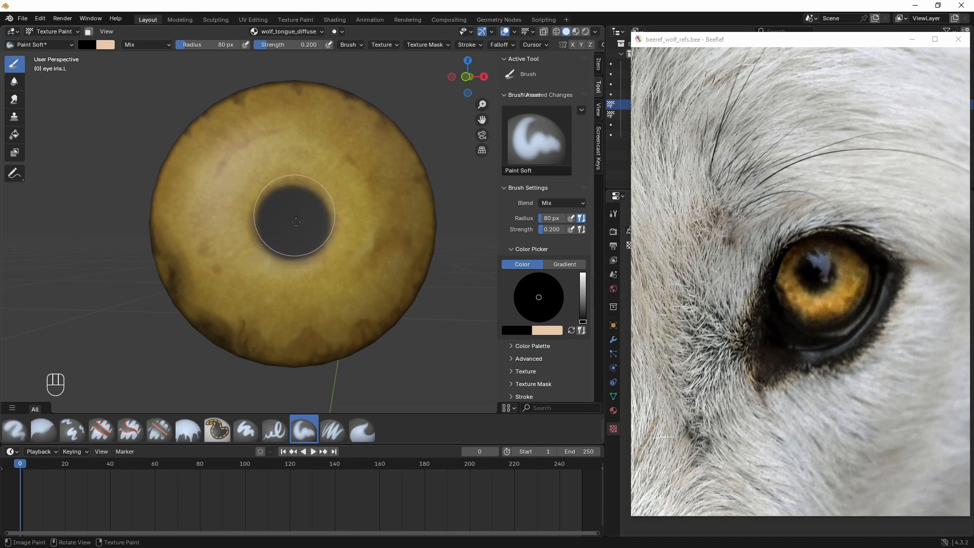
key(ctrl+z)
click(293, 226)
click(294, 227)
mouse_move(337, 207)
middle_down()
mouse_move(303, 213)
mouse_move(294, 250)
mouse_move(332, 236)
mouse_move(339, 252)
middle_up()
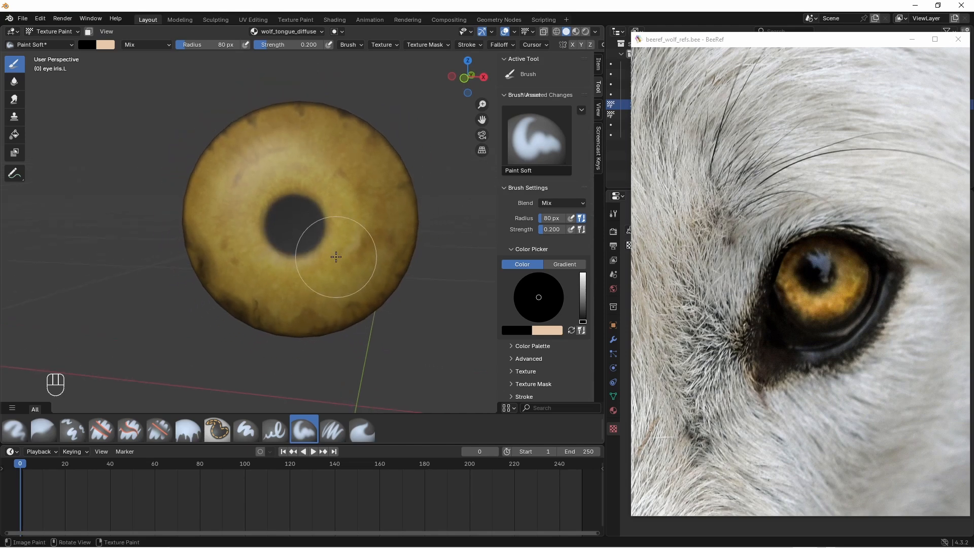
- Reveal all hidden objects in Object Mode, hide the outer left eyeball, and bring the left iris back into Texture Paint mode
click(71, 34)
click(65, 44)
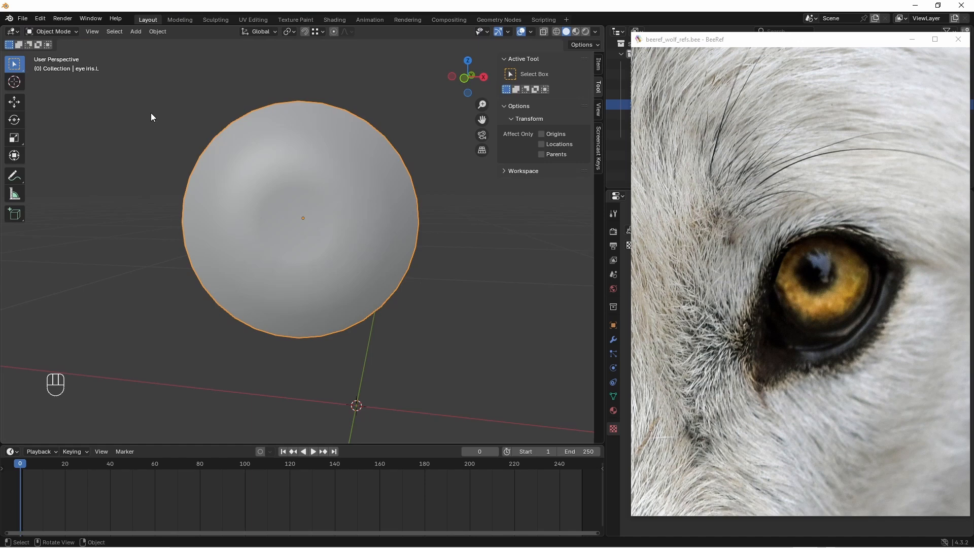
key(alt+h)
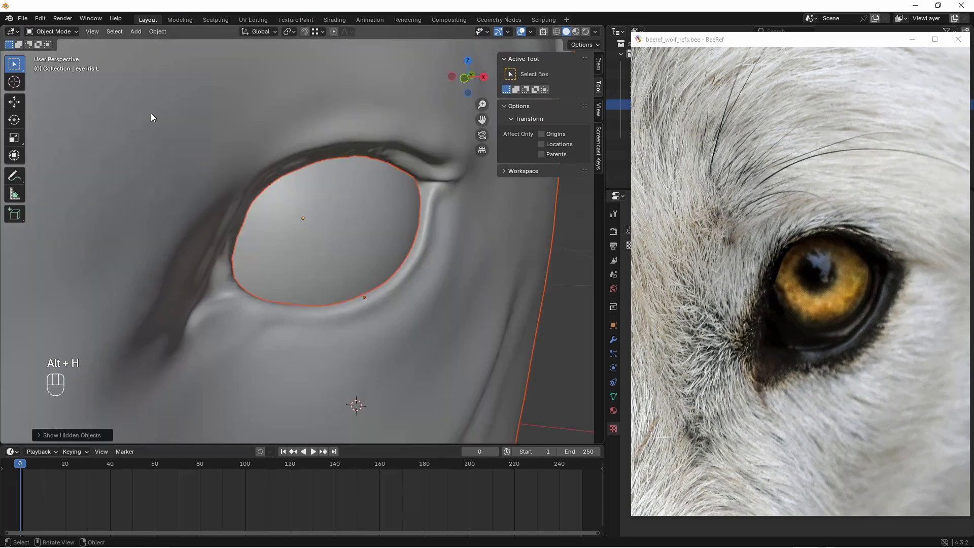
click(294, 249)
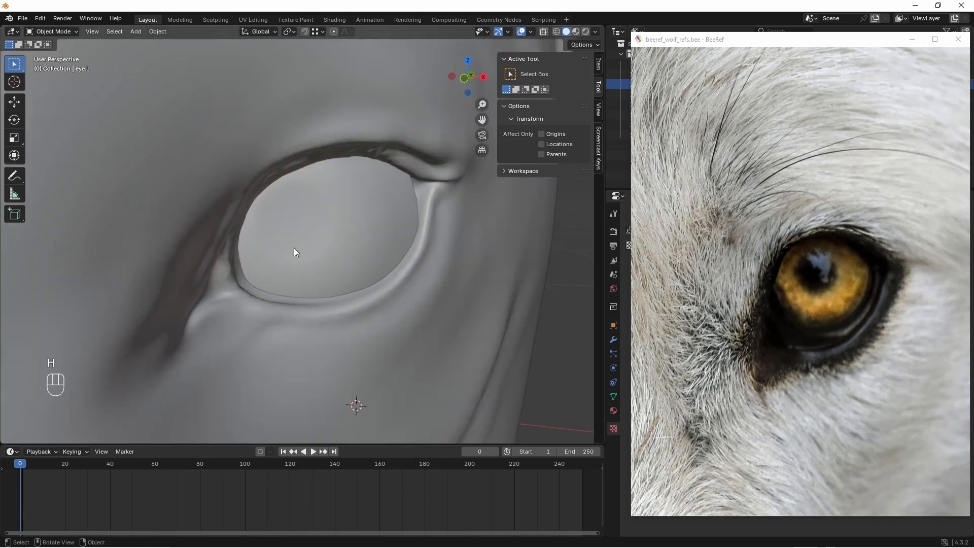
click(294, 248)
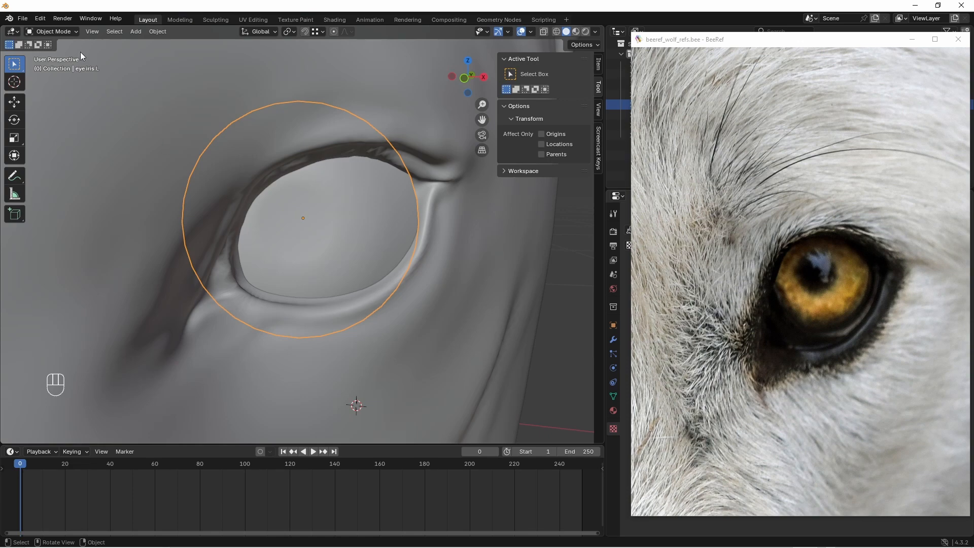
click(70, 31)
click(62, 97)
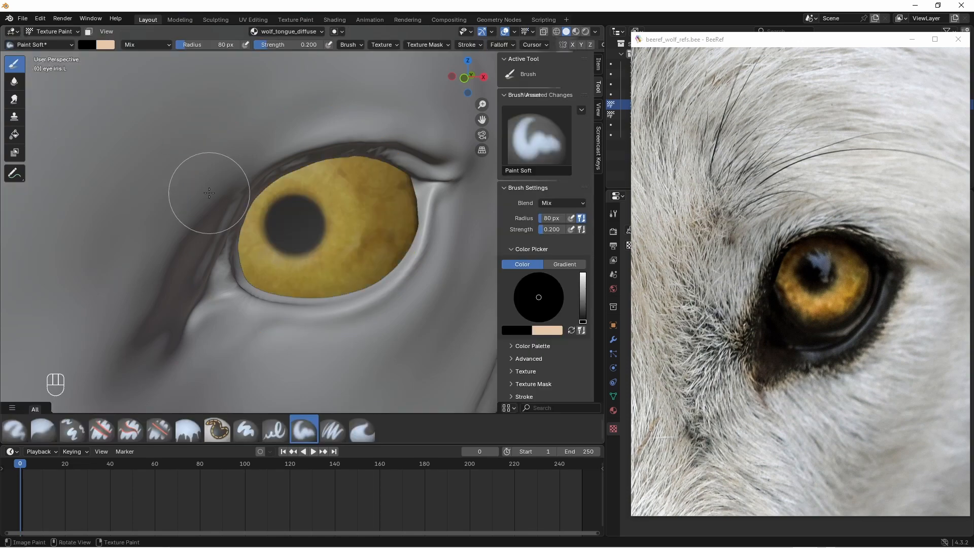
- Shade the iris along the lower eyelid with a 30 px black brush, trying 0.100 strength, undoing a stroke and reducing it to 0.050
middle_drag(371, 222, 364, 218)
ctrl+middle_drag(300, 254, 297, 224)
middle_drag(305, 233, 308, 237)
double_click(552, 218)
text(30)
key(Return)
double_click(299, 46)
text(.1)
key(Return)
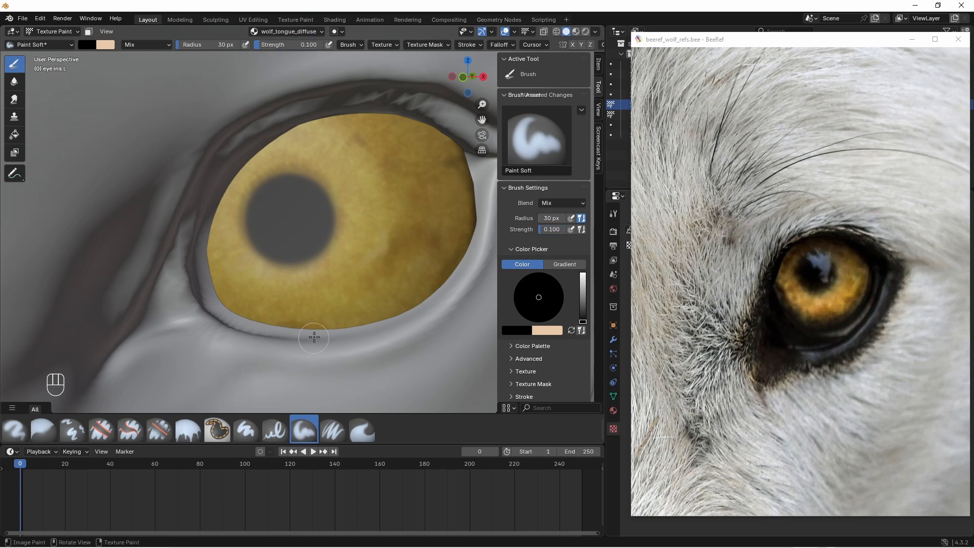
key(ctrl+z)
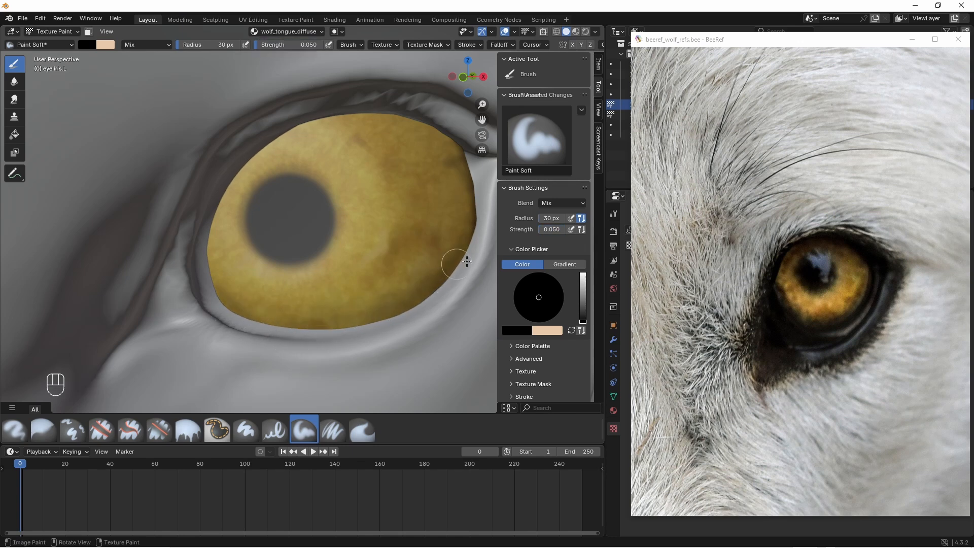
- Set the brush radius to 20 px and paint a faint black stroke along the iris's lower-right edge
double_click(218, 45)
text(20)
key(Return)
drag(453, 267, 390, 319)
- Try a 10 px brush radius, reduce it to 3 px and draw a thin dark fleck at the iris's lower edge
double_click(223, 45)
text(10)
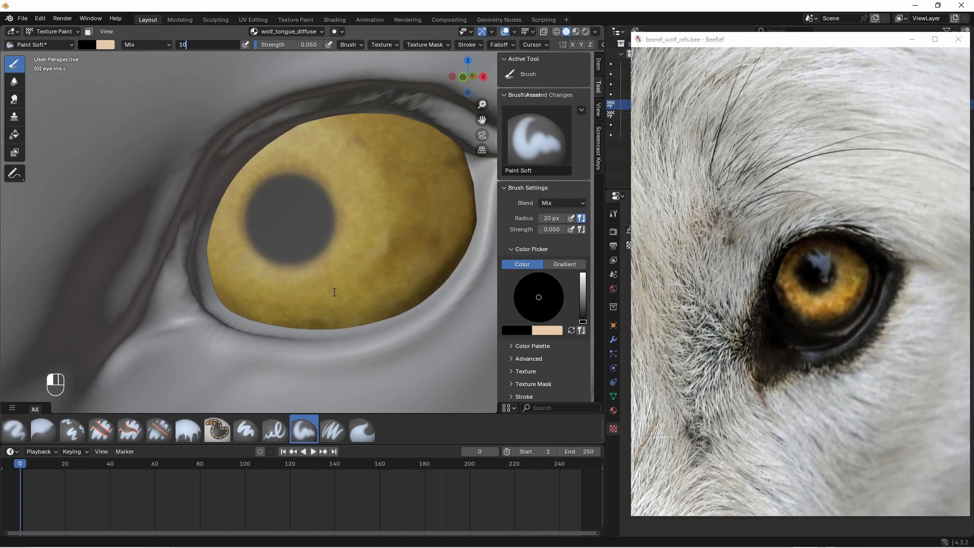
key(Return)
double_click(228, 47)
text(3)
key(Return)
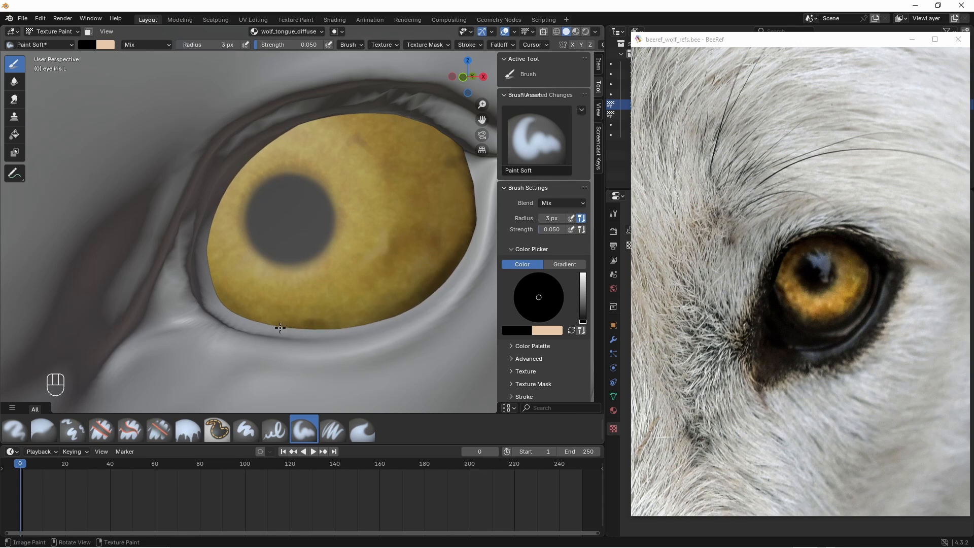
scroll(286, 317, up, 2)
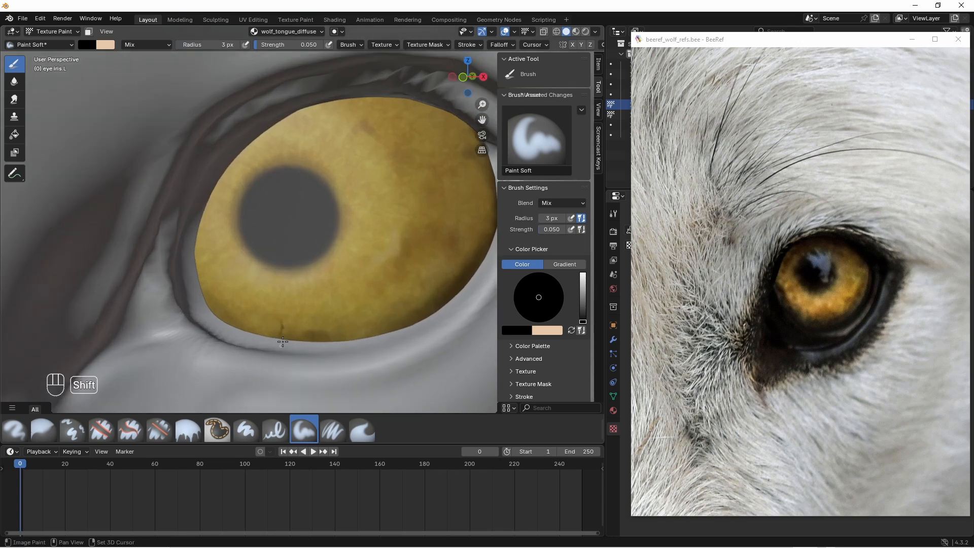
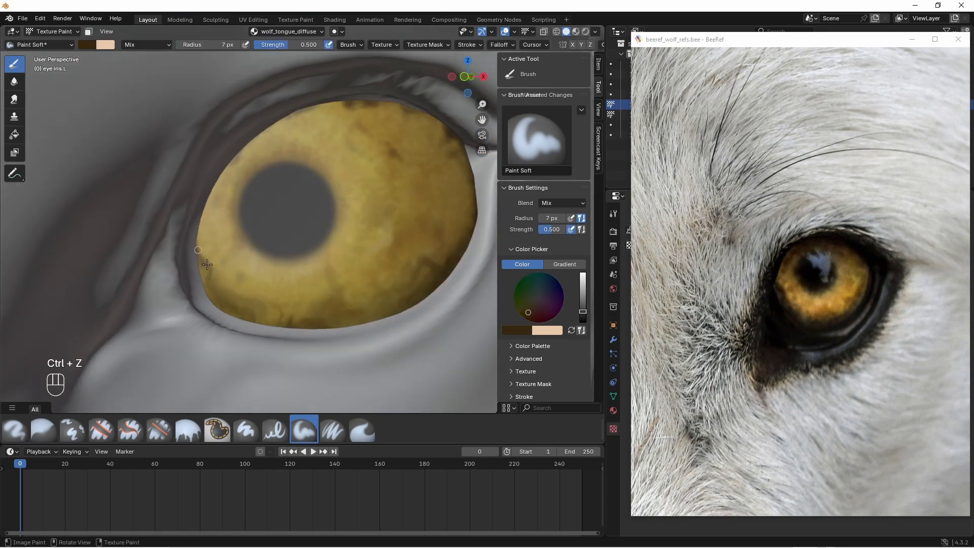
- Touch up the iris along the eyelids with dark brown patches at 7 px radius and 0.500 strength
key(shift)
key(shift)
key(shift)
scroll(442, 229, down, 4)
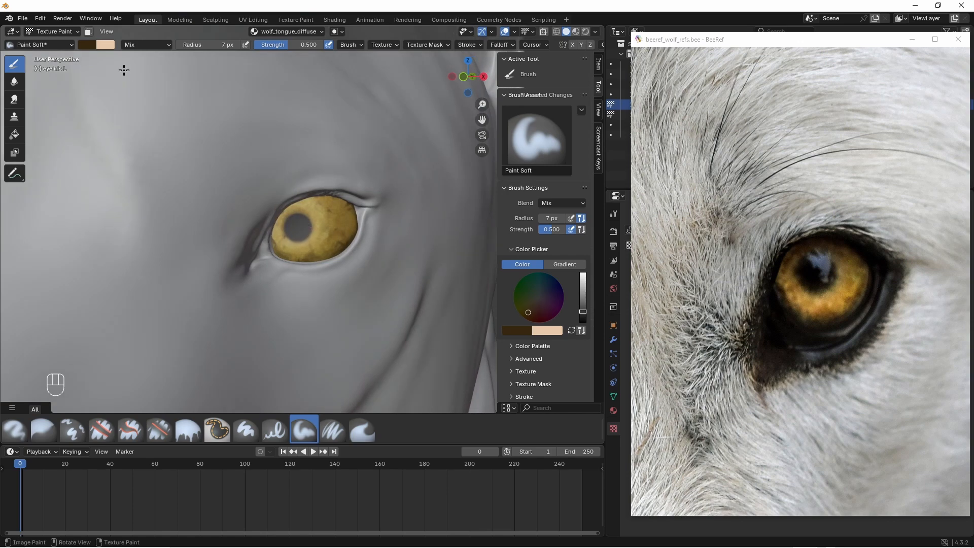
- Hide everything except the left iris by inverting the selection in Object Mode, and return the iris to Texture Paint mode
click(53, 31)
click(55, 43)
key(ctrl+i)
key(h)
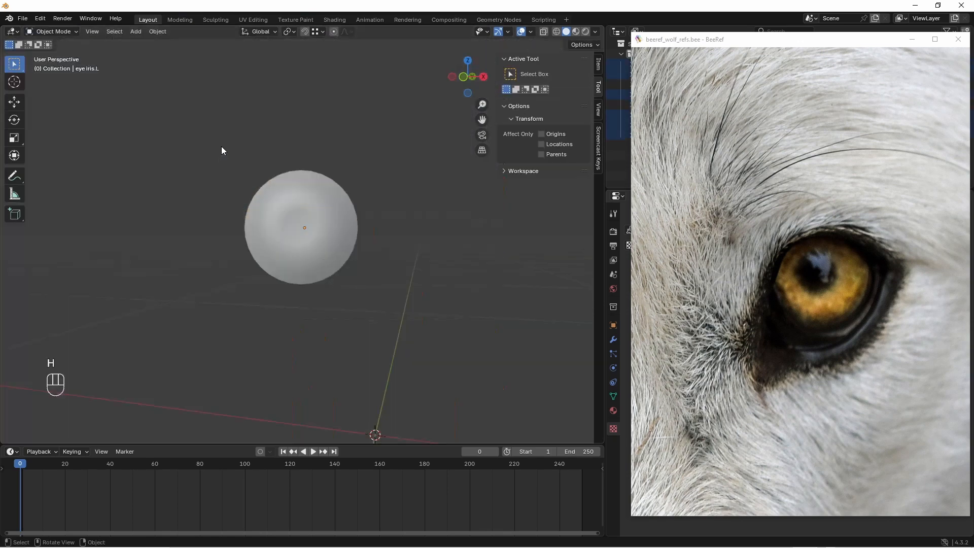
click(300, 210)
click(73, 32)
click(60, 94)
- Sample amber from the reference eye's lower iris, set it as primary brush colour and brighten it, with 15 px radius and 1.000 strength
scroll(338, 224, up, 4)
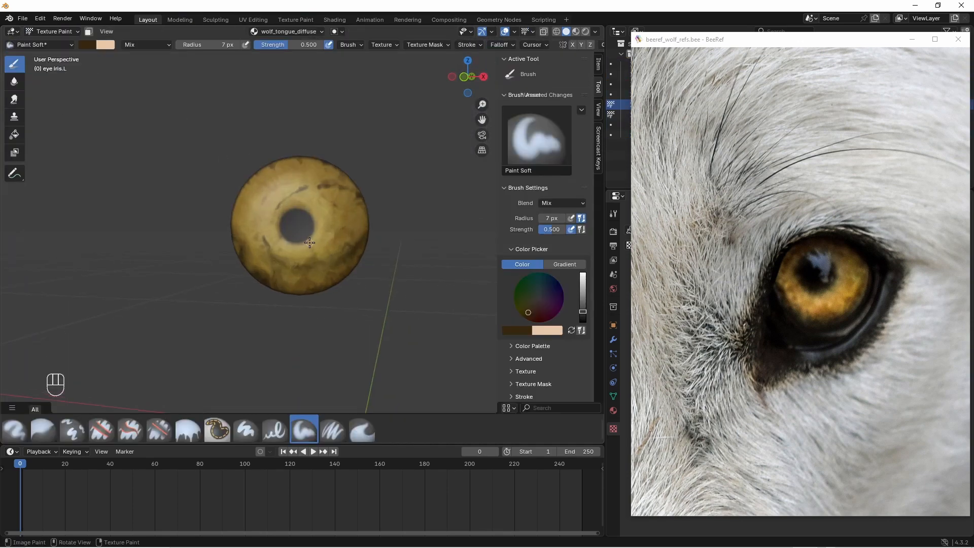
middle_drag(318, 195, 329, 198)
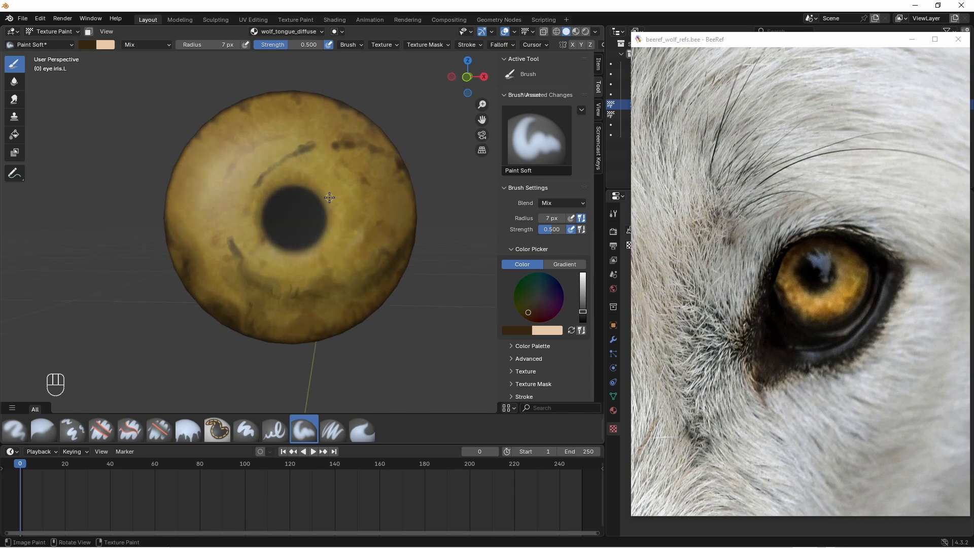
scroll(302, 178, up, 4)
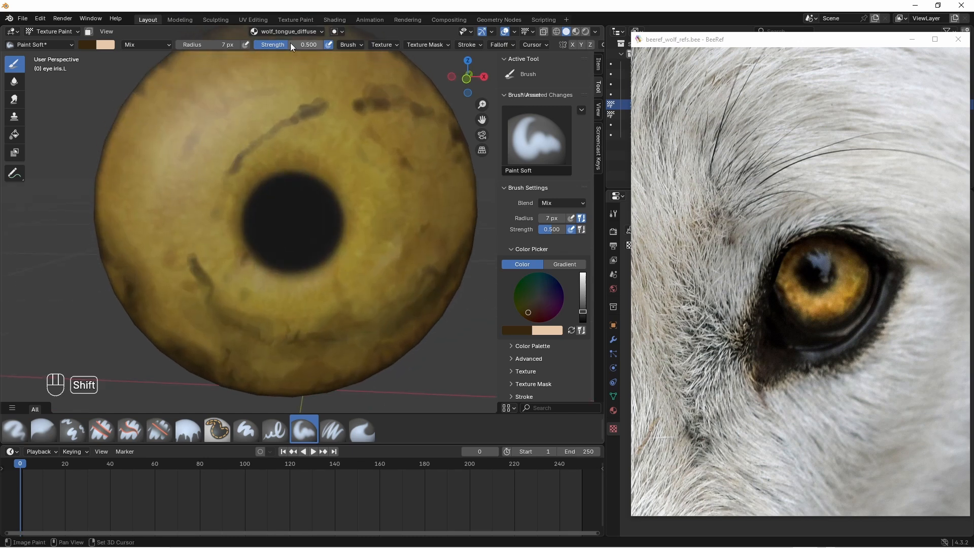
right_click(831, 297)
mouse_move(858, 379)
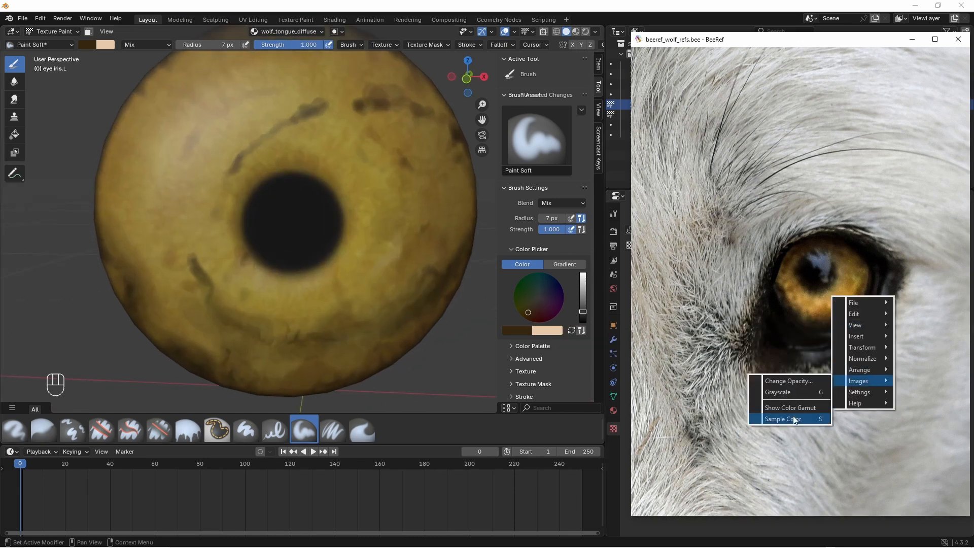
click(794, 418)
click(834, 296)
click(571, 330)
click(525, 330)
key(ctrl+v)
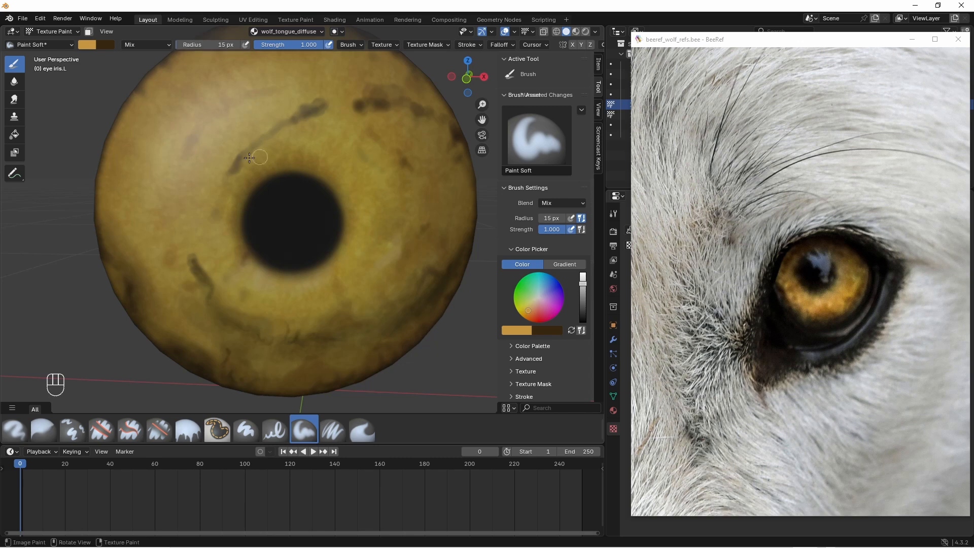
drag(583, 282, 583, 274)
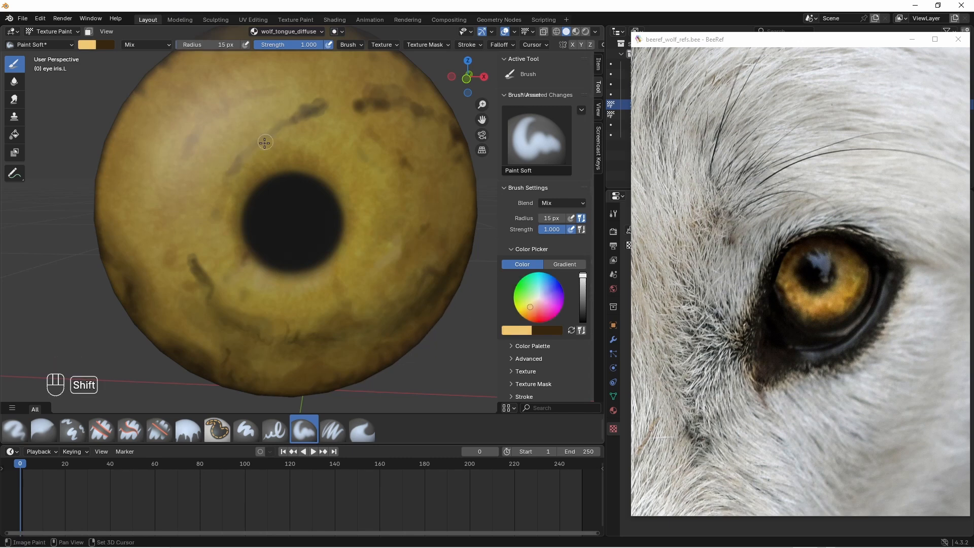
- Swap to the dark brown brush colour and softly shade the iris's outer edge at 50 px radius and 0.200 strength
key(x)
mouse_move(206, 305)
mouse_down()
mouse_move(205, 290)
mouse_move(125, 199)
mouse_up()
click(209, 44)
text(50)
key(Tab)
text(.2)
key(Return)
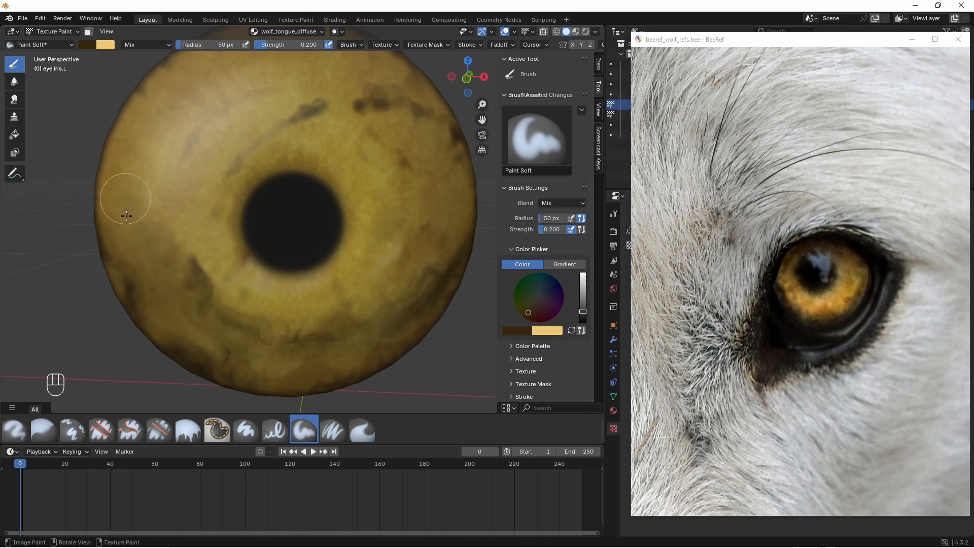
middle_drag(240, 137, 244, 145)
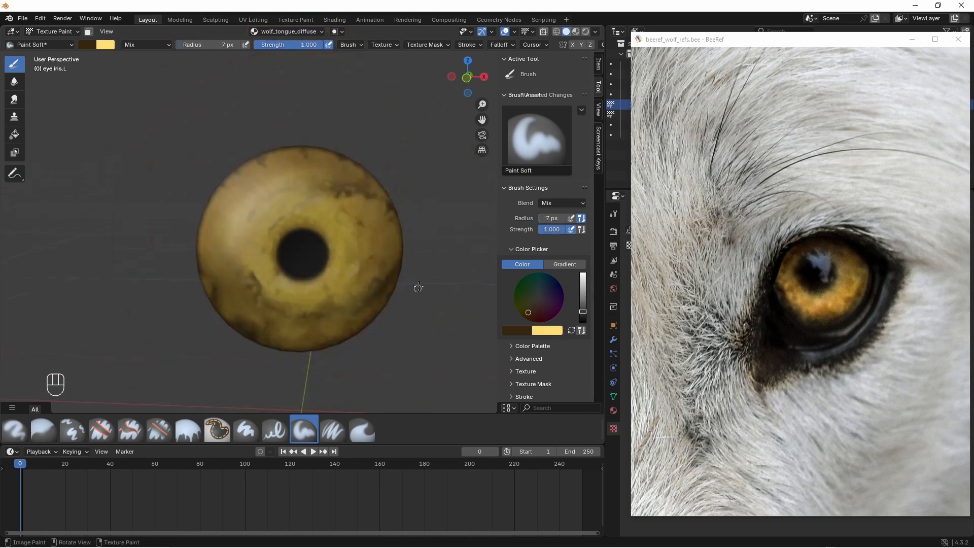
- Darken the brown brush colour further, set the radius to 10 px and paint along the iris's side rim
middle_drag(418, 284, 373, 277)
shift+middle_drag(434, 282, 334, 263)
ctrl+middle_drag(334, 263, 335, 238)
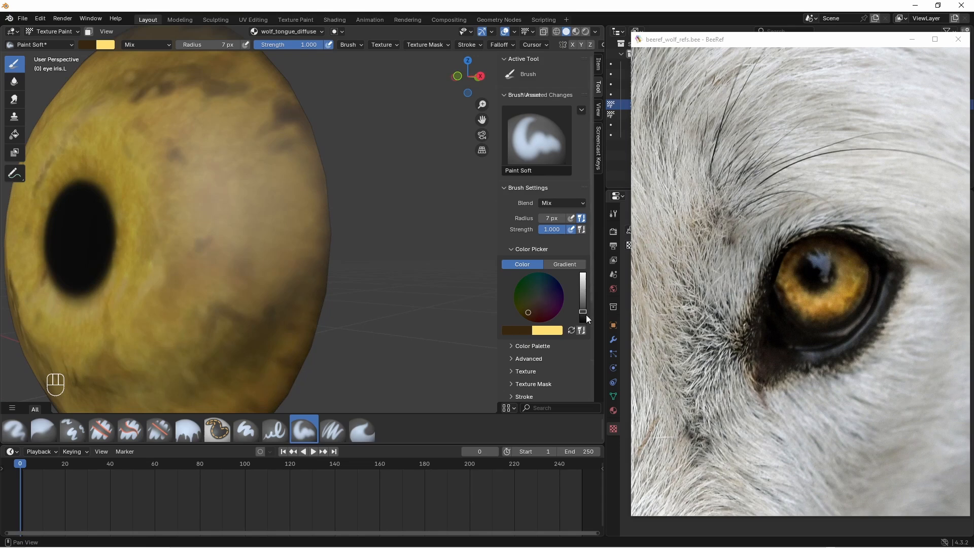
drag(585, 317, 583, 321)
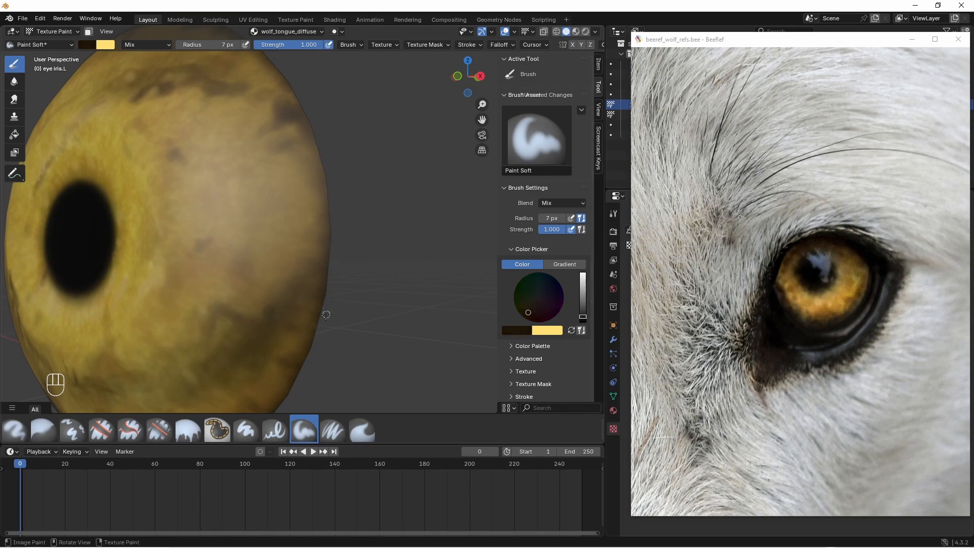
drag(207, 45, 209, 44)
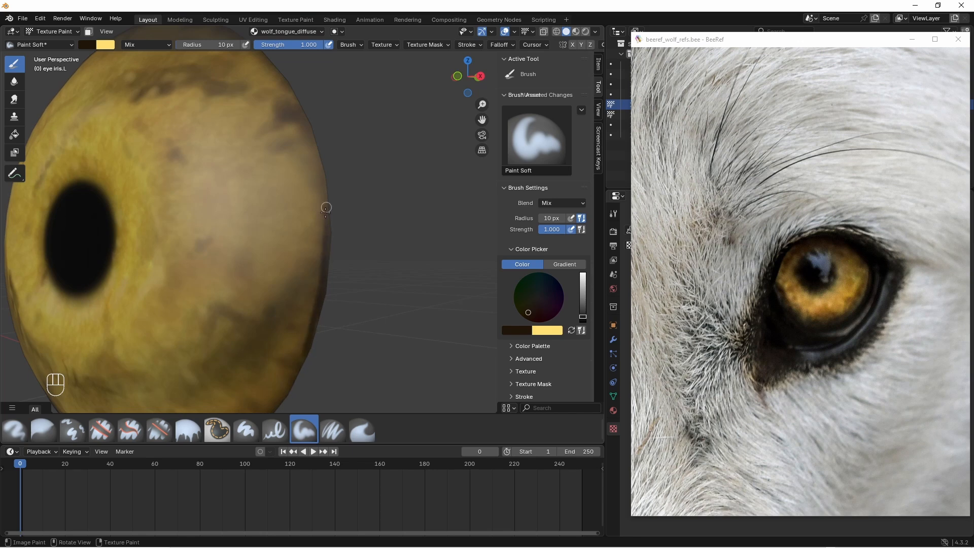
drag(326, 209, 310, 144)
- Increase the brush radius to 20 px and extend the dark brown band along the same side rim of the iris
middle_drag(346, 320, 336, 320)
double_click(208, 44)
text(20)
key(Return)
drag(298, 378, 319, 223)
drag(318, 164, 300, 108)
middle_drag(378, 311, 374, 271)
mouse_move(317, 258)
mouse_down()
mouse_move(309, 292)
mouse_move(288, 311)
mouse_up()
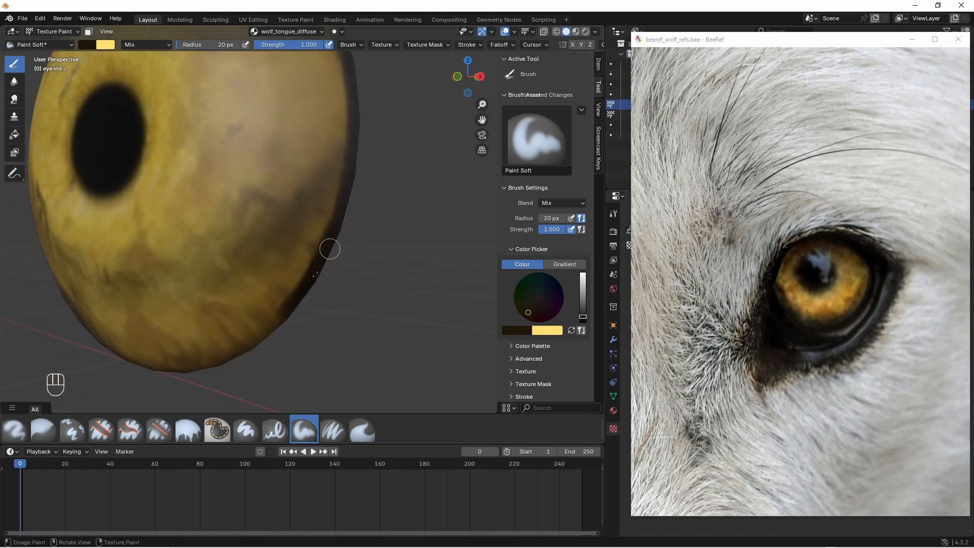
- Continue the dark brown band around the iris's lower rim and up its opposite side
middle_drag(332, 247, 347, 221)
mouse_move(239, 361)
mouse_down()
mouse_move(268, 331)
mouse_move(211, 381)
mouse_up()
middle_drag(228, 324, 291, 285)
drag(291, 285, 295, 325)
middle_drag(293, 298, 307, 309)
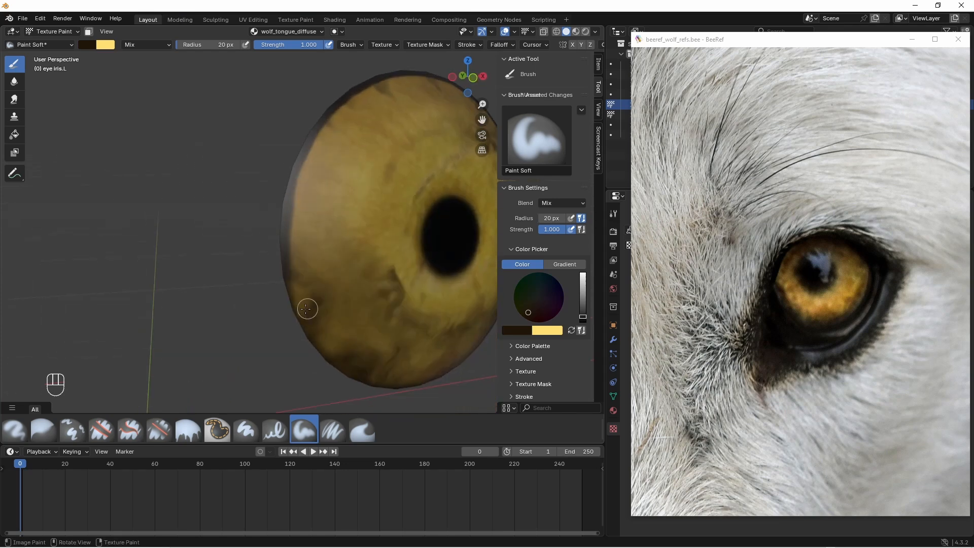
drag(306, 309, 319, 350)
middle_drag(313, 336, 250, 293)
- Undo the last two rim strokes and repaint the dark band along the iris's lower edge
key(ctrl+z)
key(ctrl+z)
drag(246, 285, 365, 365)
middle_drag(408, 370, 376, 366)
drag(376, 366, 451, 349)
middle_drag(432, 354, 416, 301)
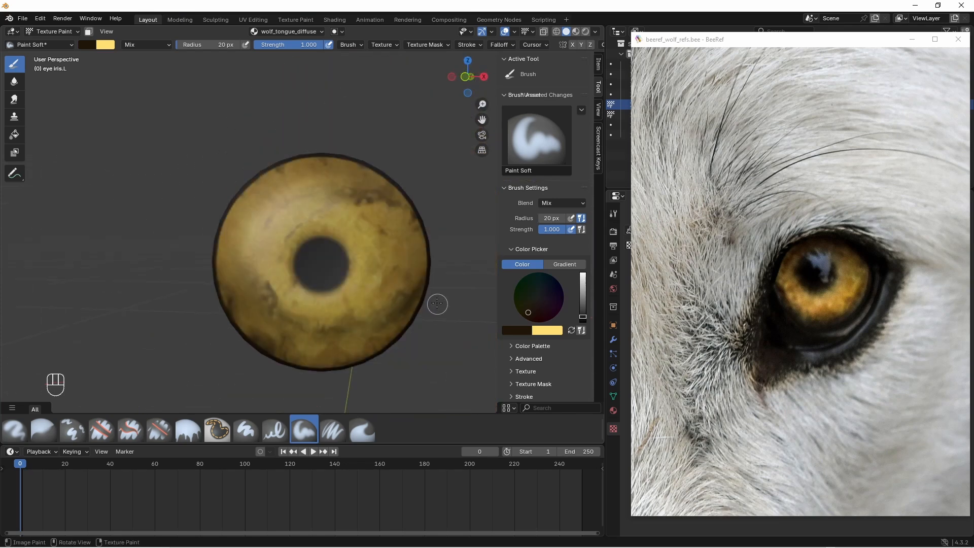
- Set the Paint Soft brush's stroke method to Space
click(518, 312)
click(571, 327)
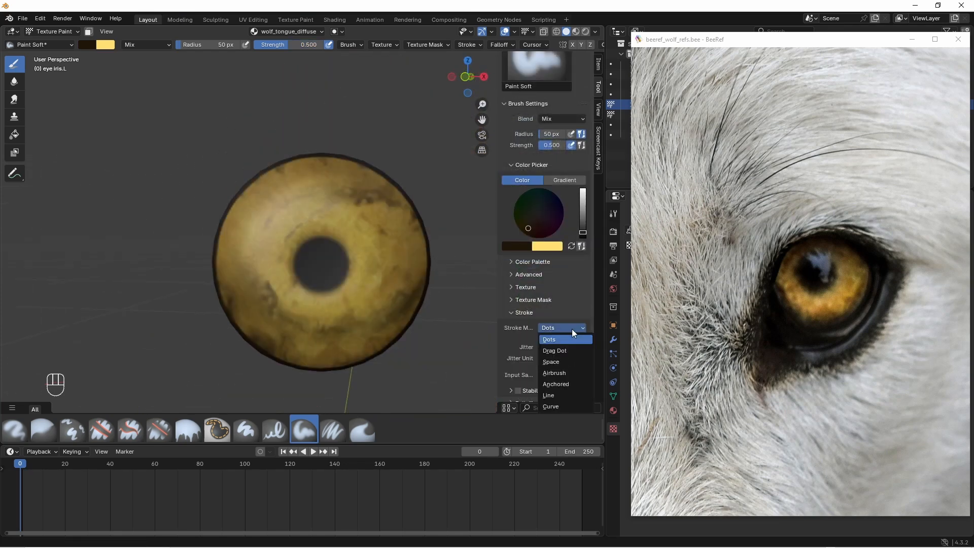
click(570, 361)
click(513, 313)
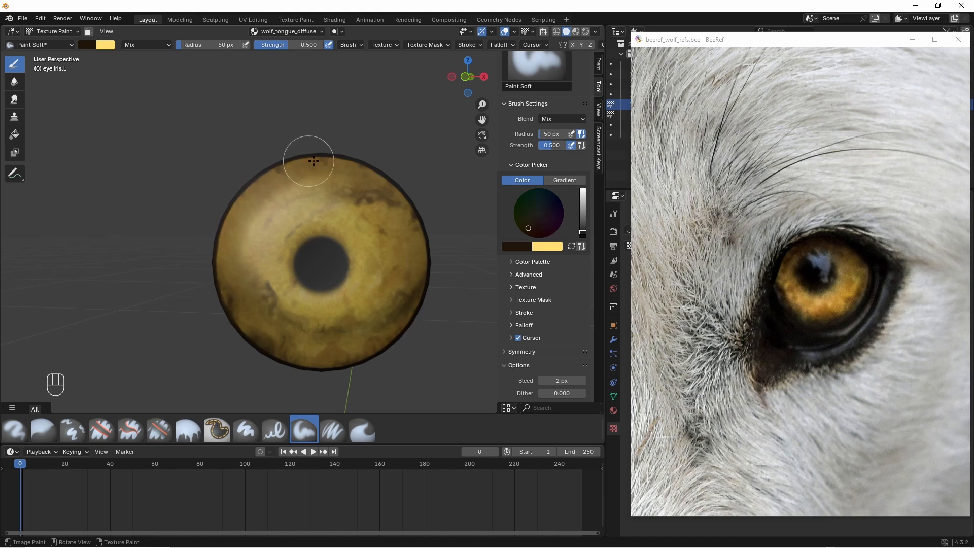
- Blend soft dark shading inward from the iris rim at 50 px radius and 0.500 strength, undoing the last stroke
drag(313, 161, 337, 162)
drag(418, 214, 420, 263)
drag(328, 370, 313, 356)
key(ctrl+z)
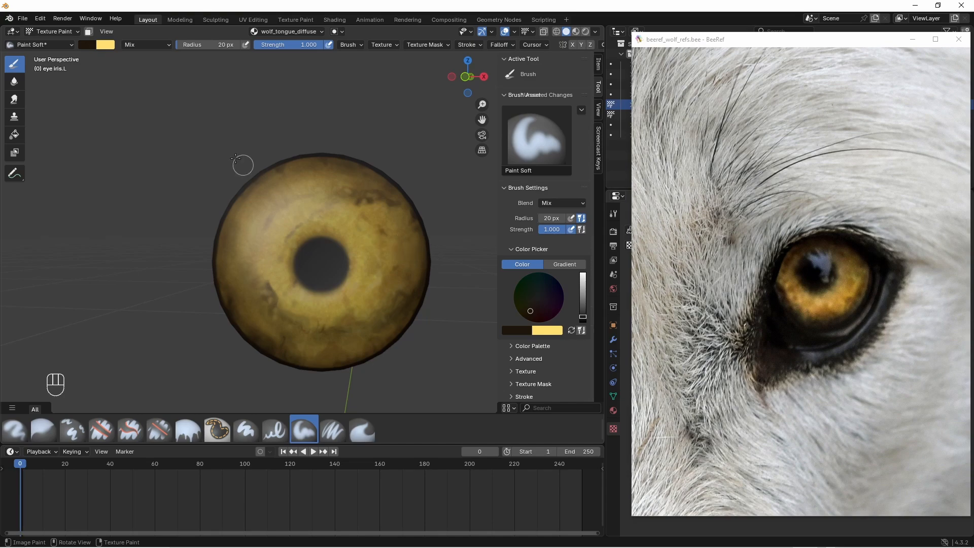
- Return to Object Mode and unhide all the wolf's hidden objects
click(78, 32)
click(75, 41)
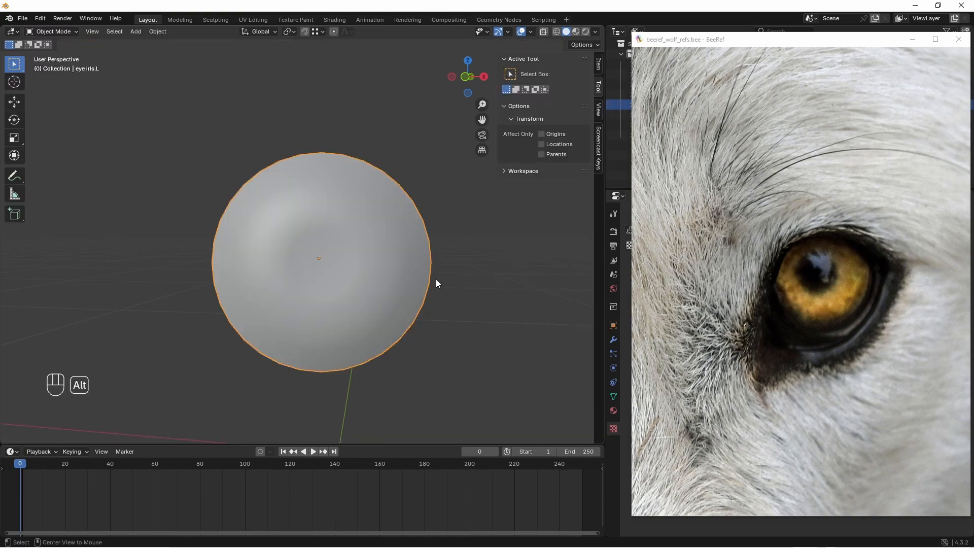
key(alt+h)
scroll(432, 276, down, 3)
scroll(385, 261, down, 3)
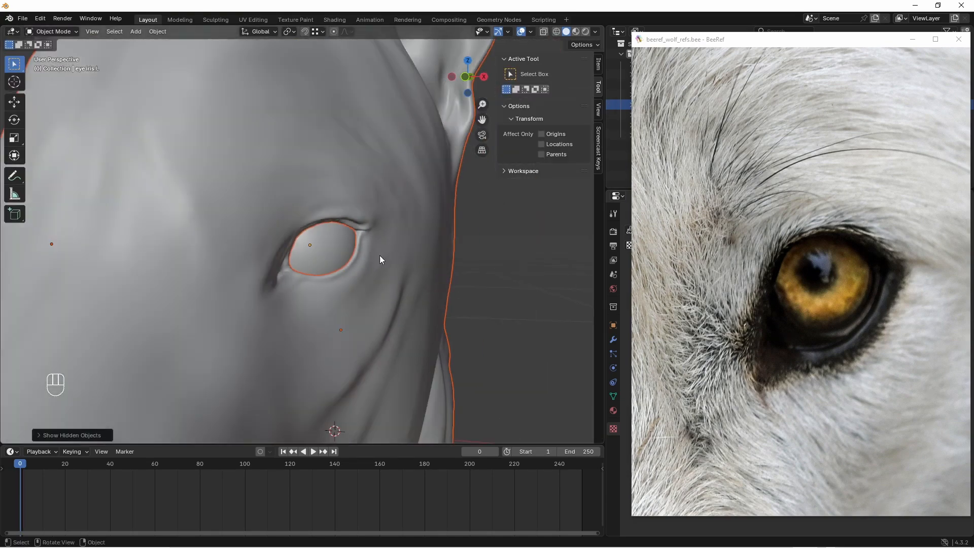
mouse_move(379, 255)
middle_down()
mouse_move(318, 242)
mouse_move(310, 252)
mouse_move(348, 270)
middle_up()
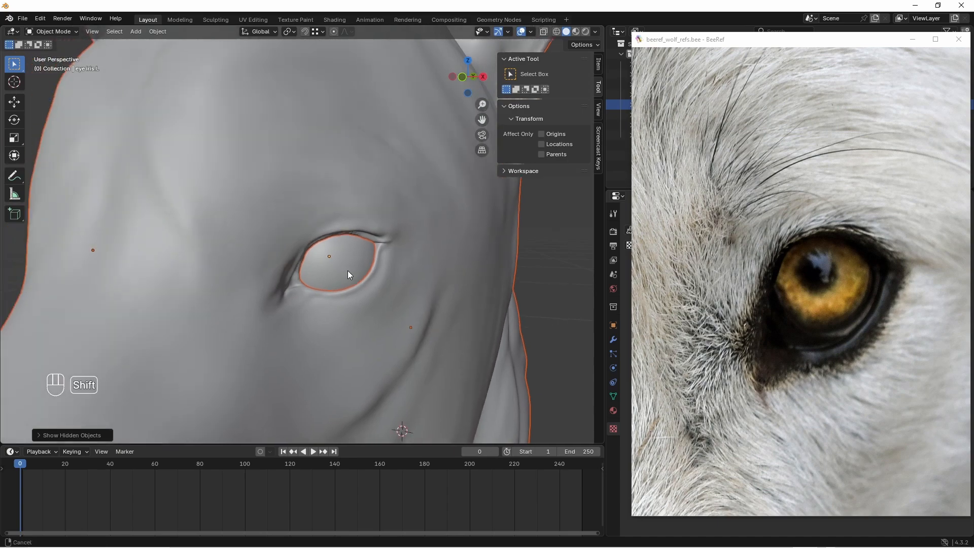
- In wireframe shading, select the left eyeball and its iris, invert the selection and hide everything else
key(z)
click(274, 278)
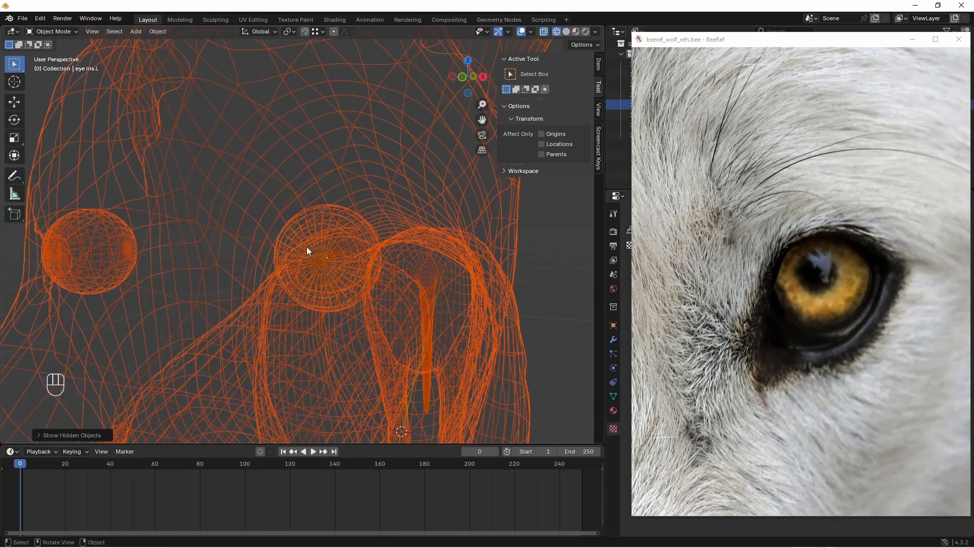
middle_drag(306, 247, 287, 249)
scroll(274, 234, up, 3)
click(264, 218)
shift+middle_drag(263, 218, 267, 212)
scroll(269, 220, up, 2)
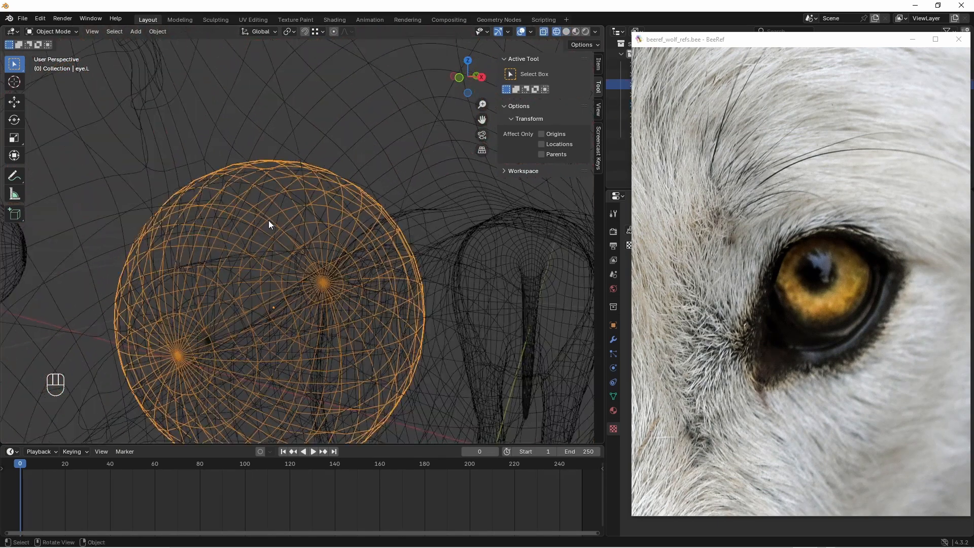
shift+click(270, 192)
scroll(282, 227, down, 7)
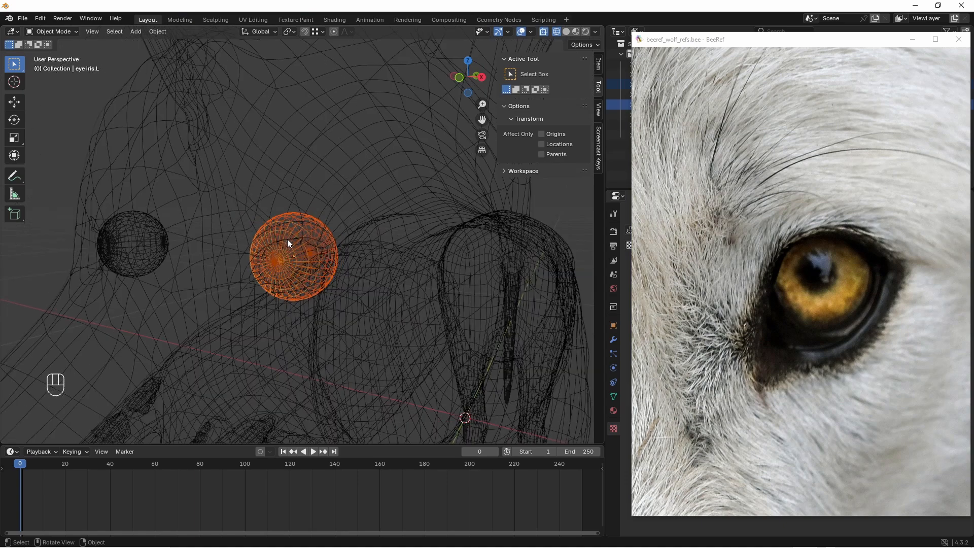
key(ctrl+i)
key(h)
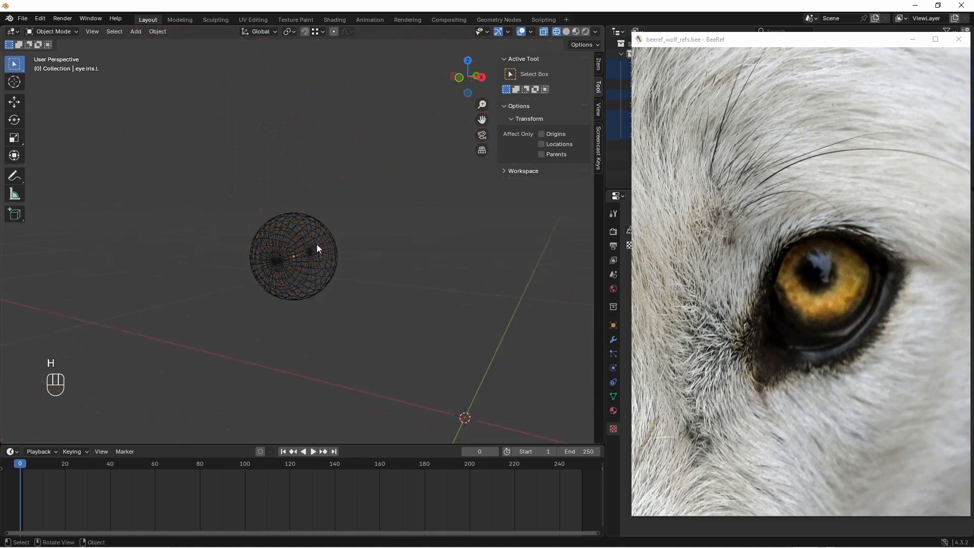
- Restore solid shading, select the outer left eyeball and put it into Texture Paint mode
key(z)
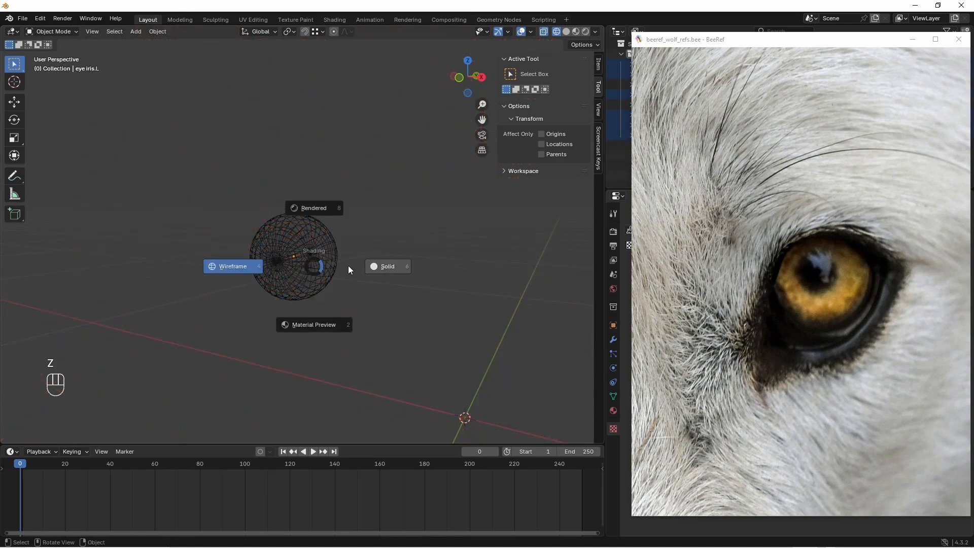
click(382, 267)
click(332, 258)
scroll(322, 309, up, 3)
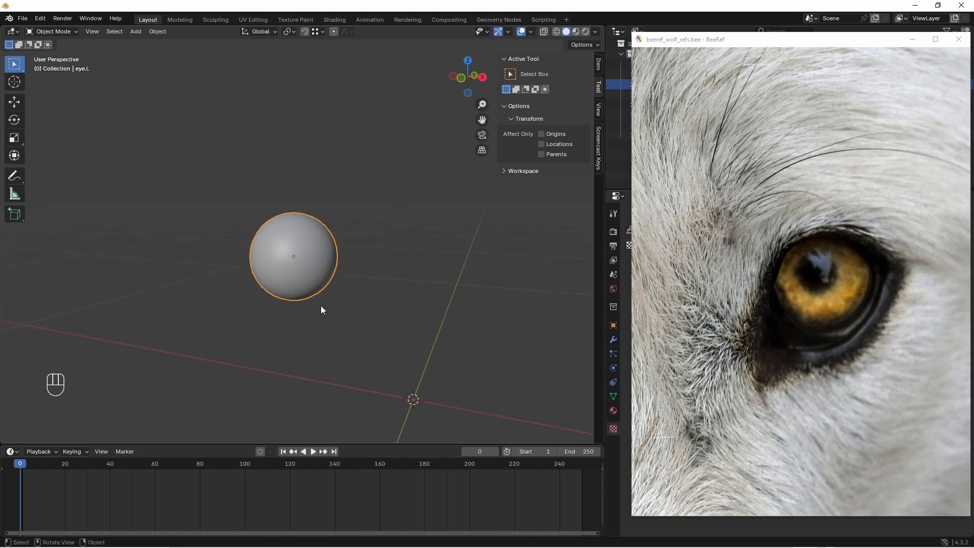
click(62, 32)
click(71, 99)
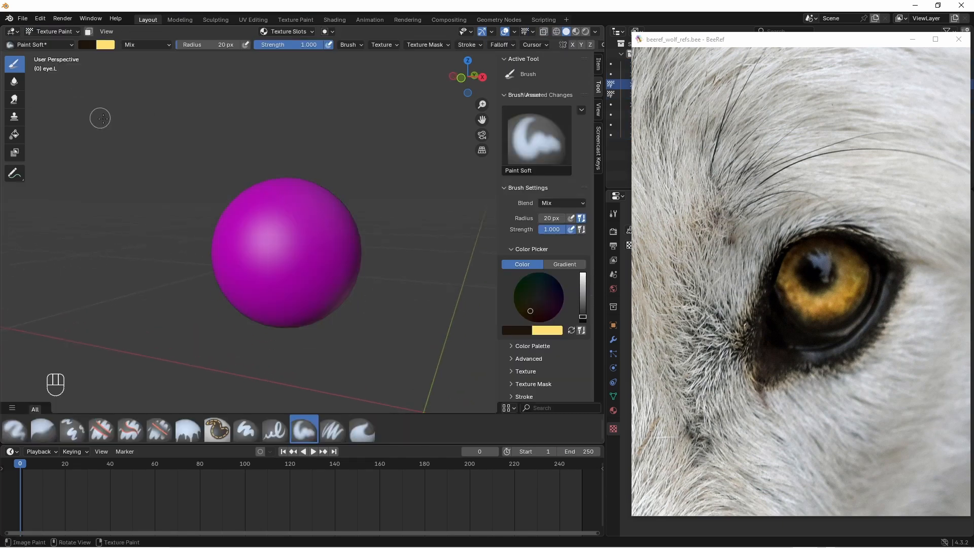
shift+middle_drag(276, 255, 106, 255)
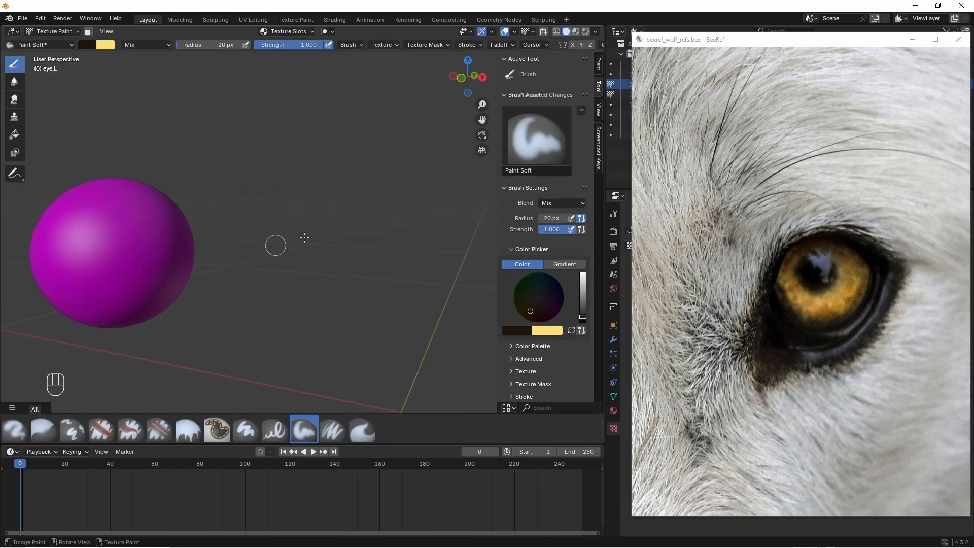
- Assign the existing wolf_tongue_teeth_eyes material to the left eyeball, moving the reference window aside and back
drag(795, 41, 382, 38)
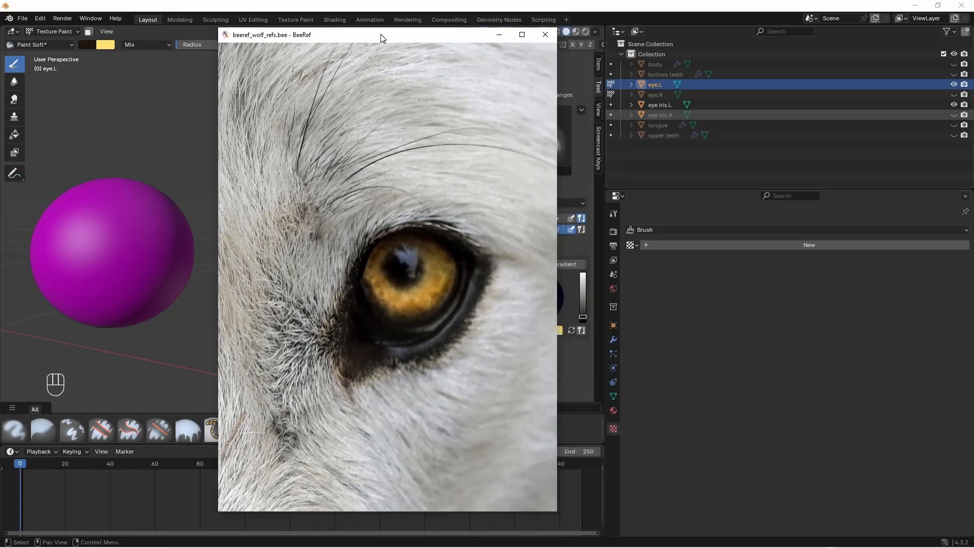
click(613, 410)
click(632, 273)
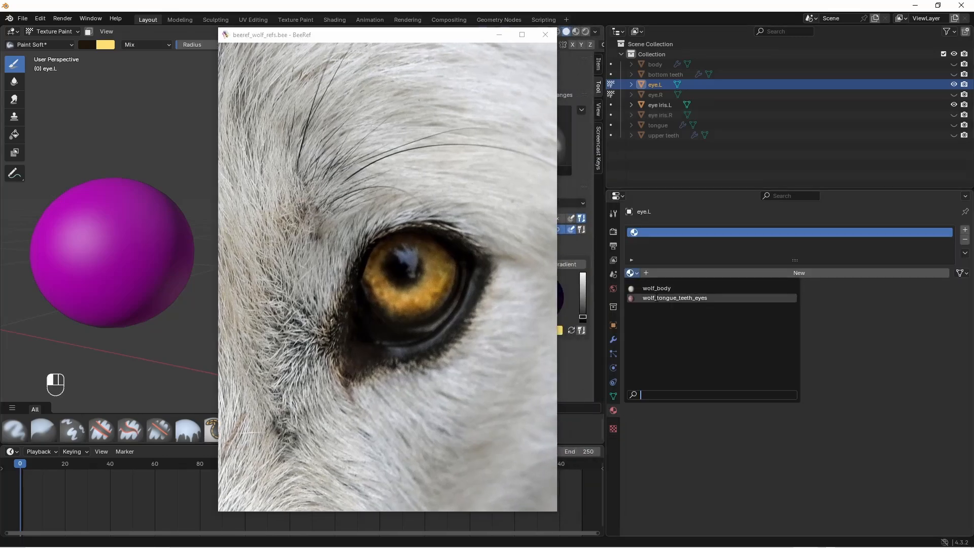
click(656, 299)
drag(377, 35, 784, 38)
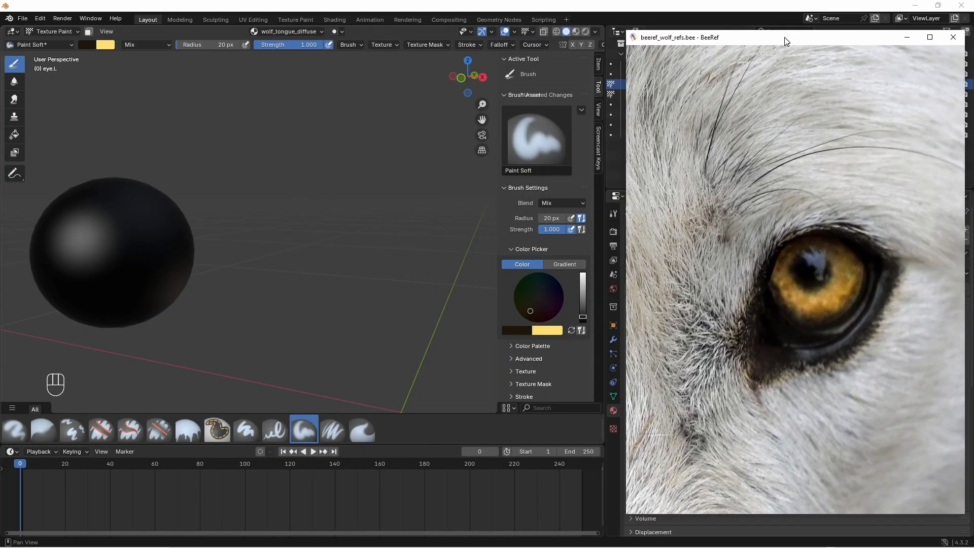
shift+middle_drag(195, 265, 315, 273)
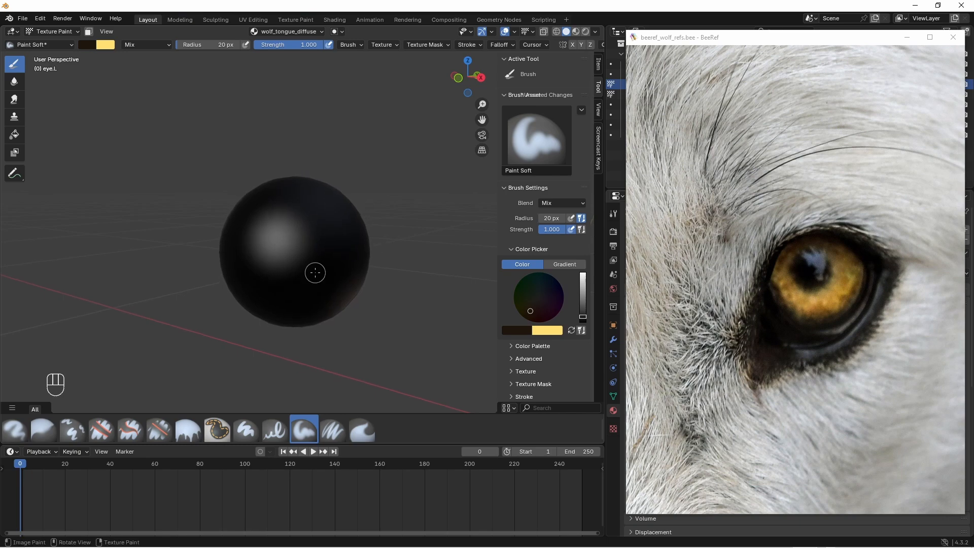
- Add the eyeball image from the wolf_refs folder to the BeeRef board and enlarge it as a reference
key(alt+Tab)
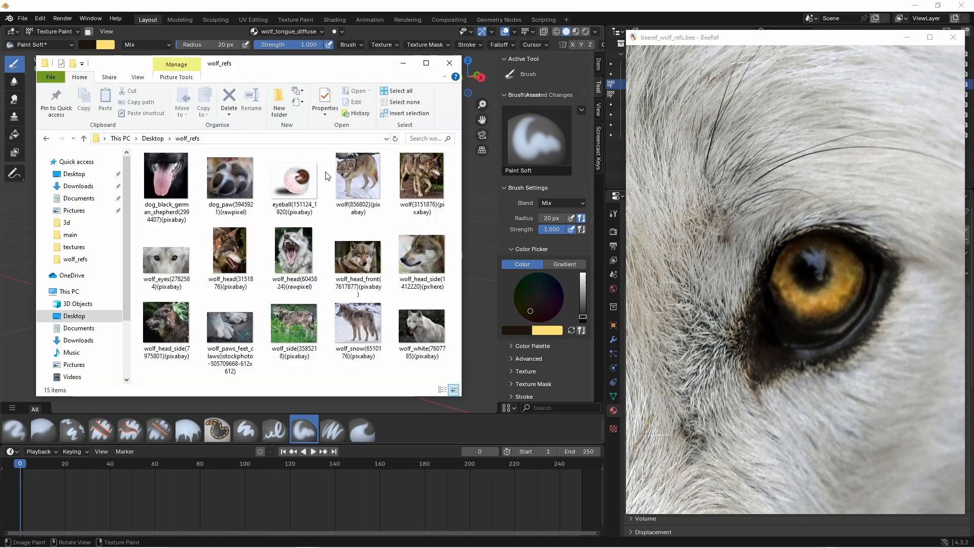
click(703, 45)
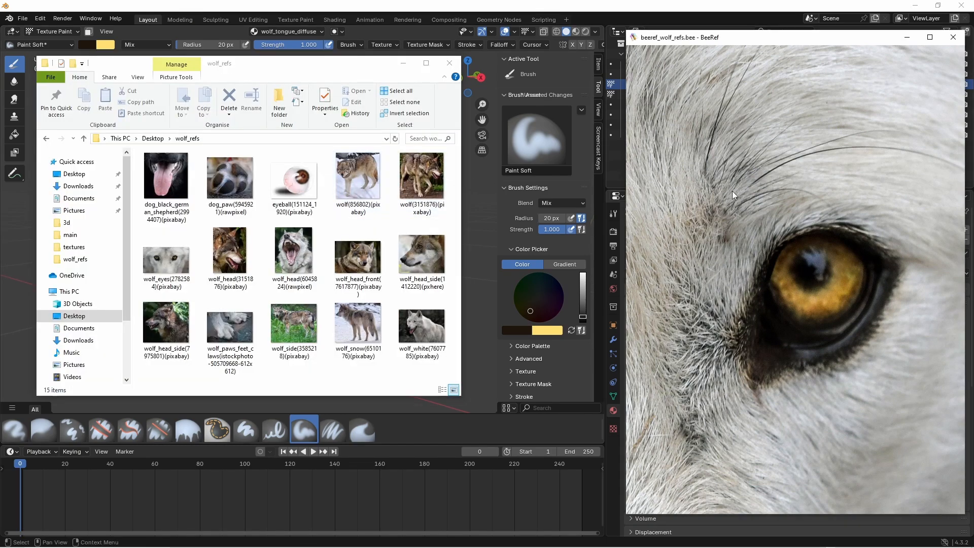
scroll(732, 246, down, 5)
scroll(740, 262, down, 3)
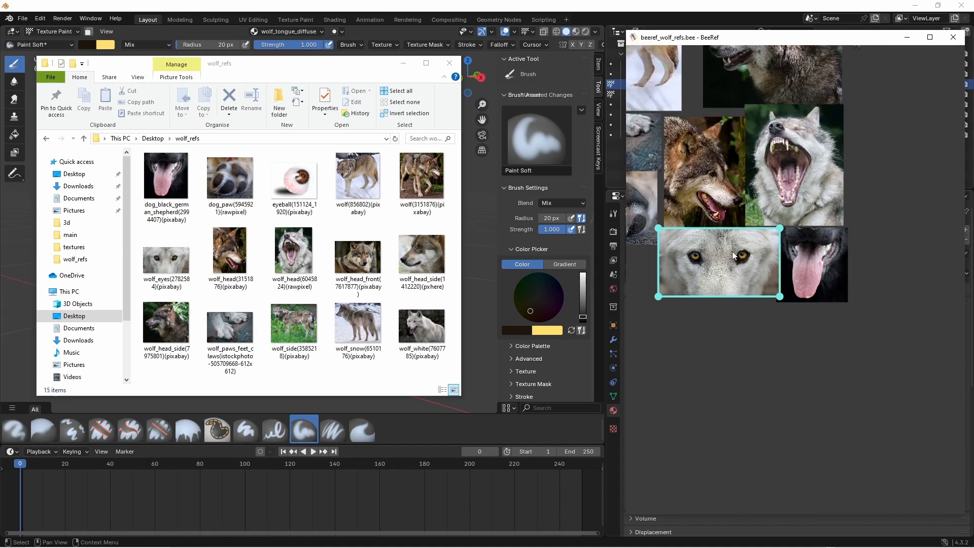
drag(297, 184, 687, 350)
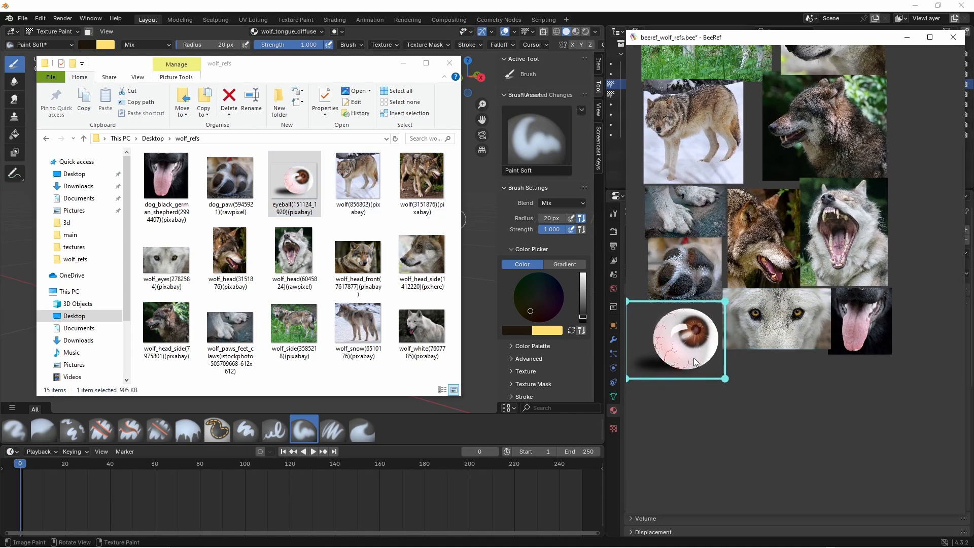
key(2)
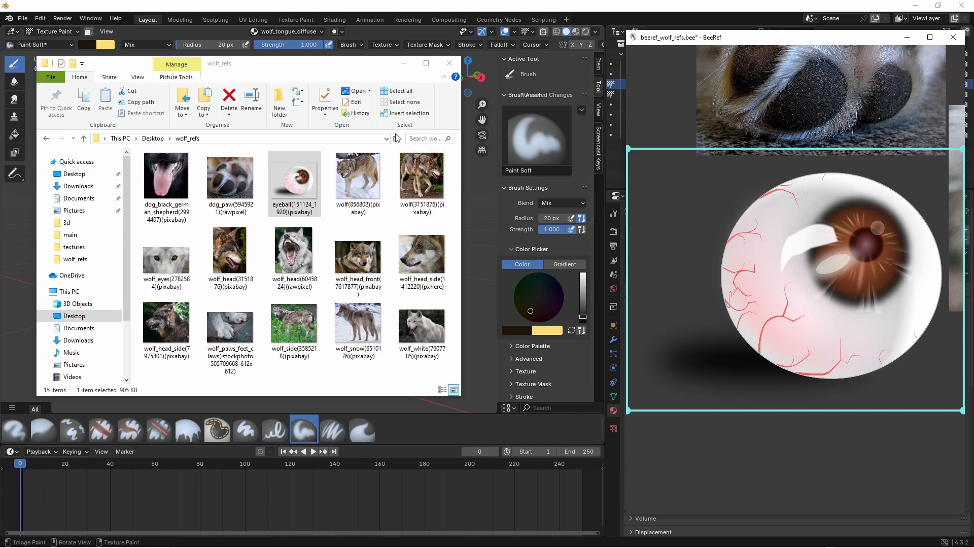
click(403, 63)
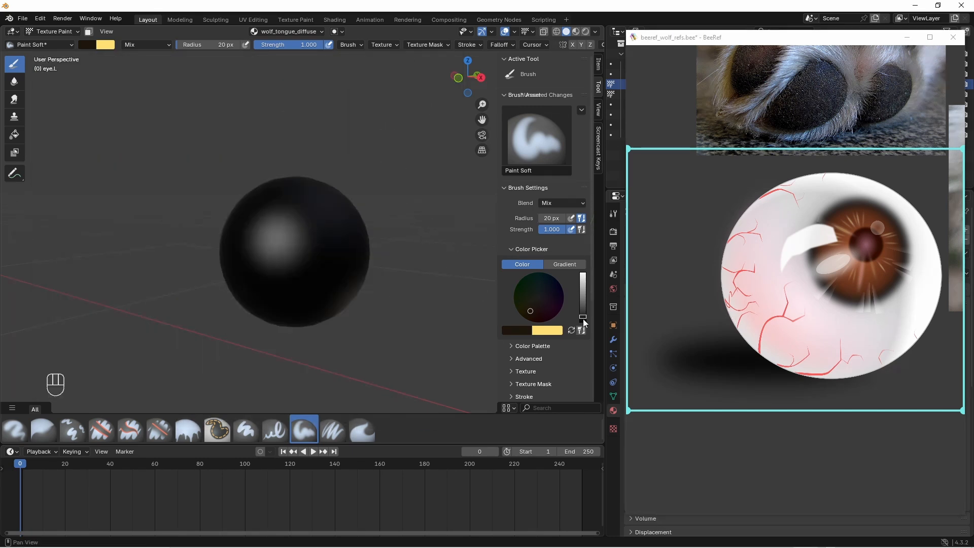
- Set the brush colour to near-white and cover the left eyeball at 50 px radius with Occlude and Backface Culling off
drag(583, 317, 583, 276)
drag(533, 312, 583, 288)
click(517, 330)
text(1)
key(Return)
drag(597, 189, 594, 180)
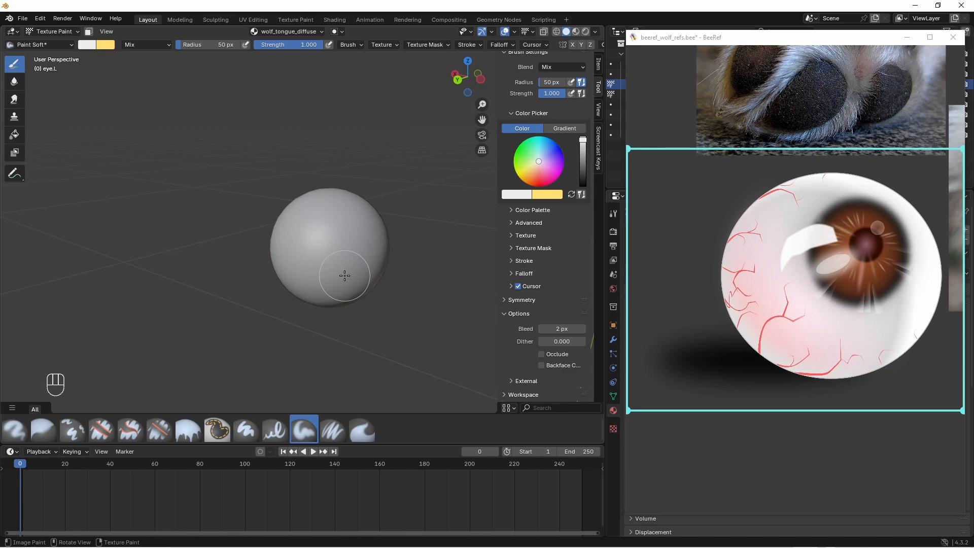
- Display the left eyeball in wireframe and examine where the iris sits inside it
key(z)
click(289, 293)
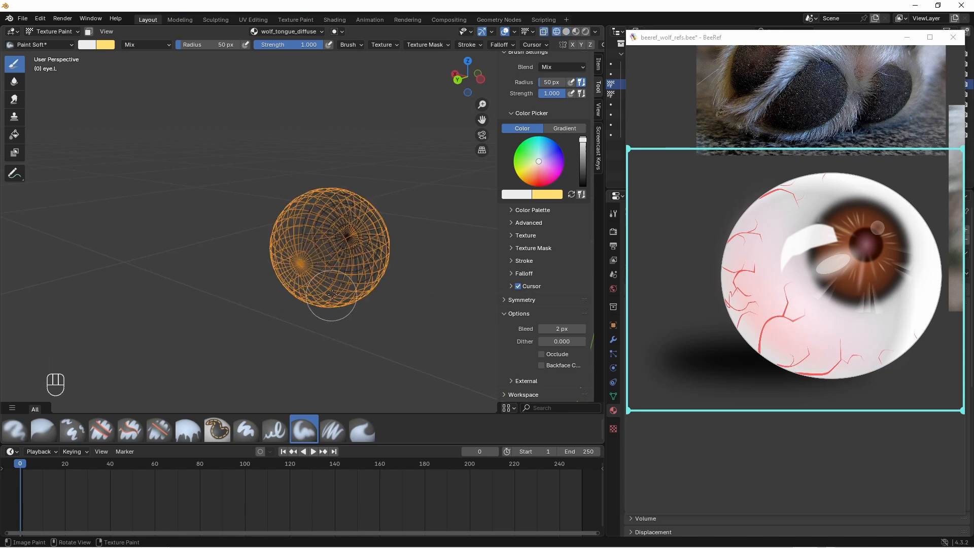
middle_drag(332, 294, 249, 281)
scroll(241, 282, up, 2)
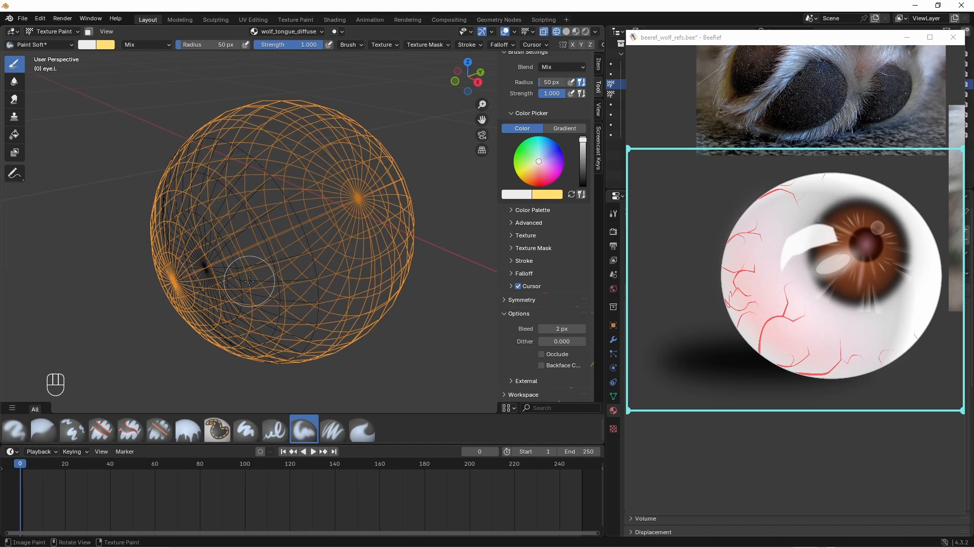
- Return the left eyeball to solid shading and check its mesh and seam in Edit Mode
key(z)
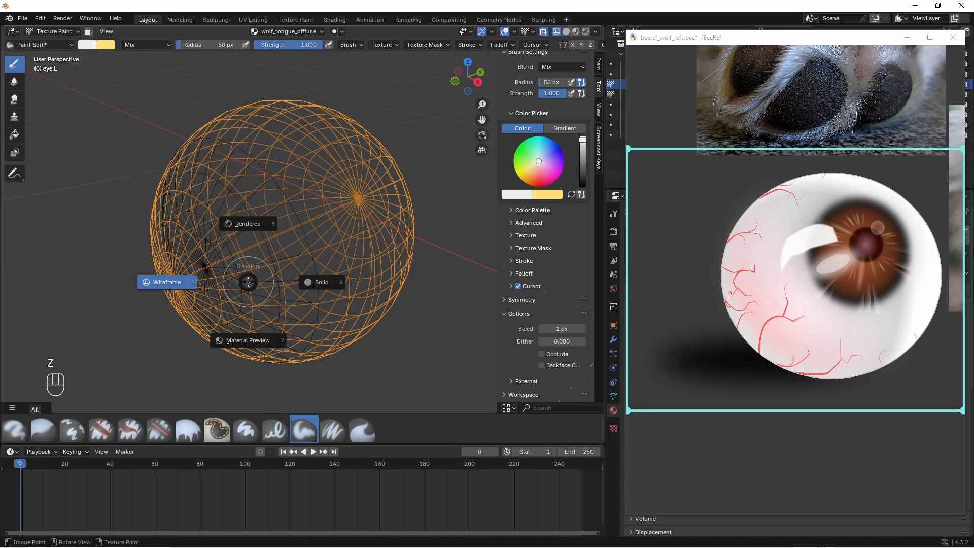
click(317, 283)
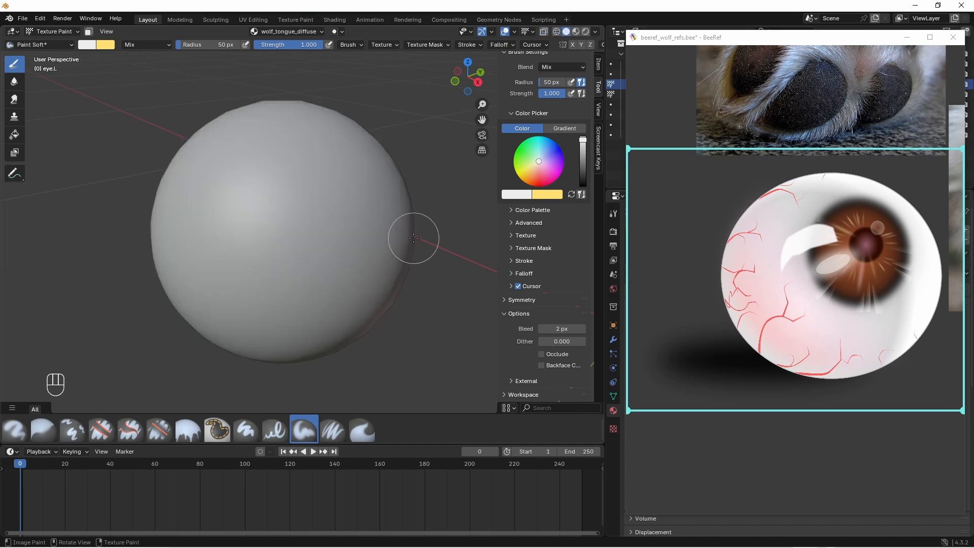
scroll(573, 237, up, 5)
scroll(573, 237, down, 5)
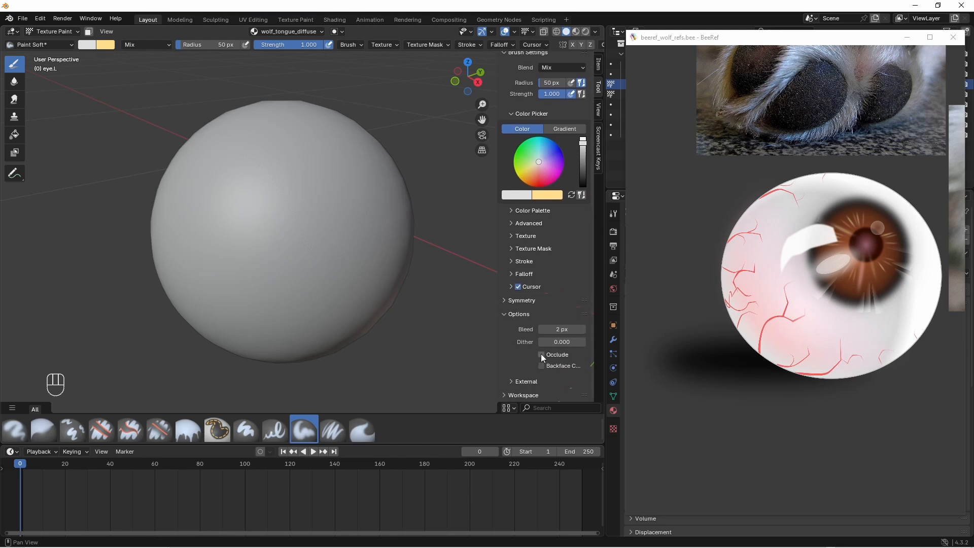
scroll(590, 292, up, 5)
key(Tab)
key(Tab)
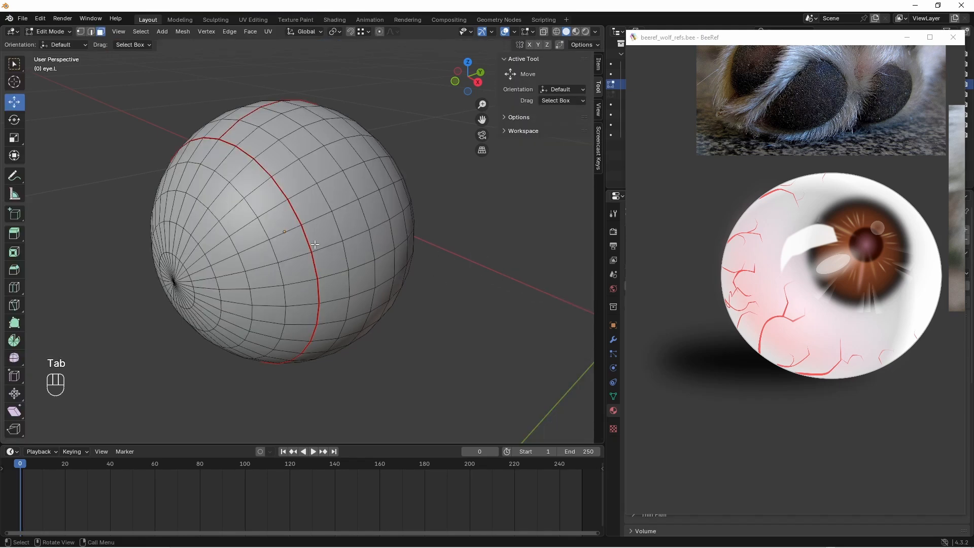
key(Tab)
key(Tab)
- Examine the white paint coverage on the left eyeball from all sides
middle_drag(326, 311, 327, 317)
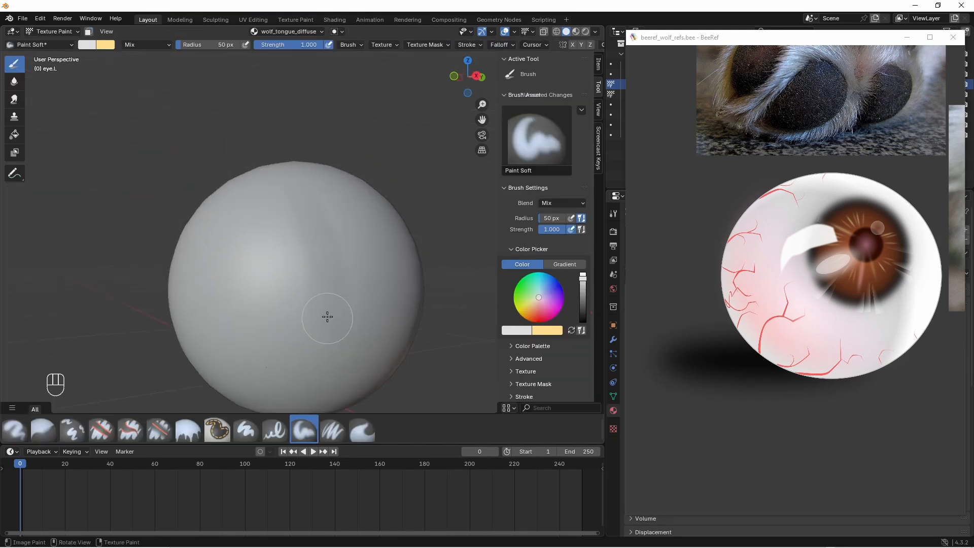
key(Tab)
key(Tab)
key(ctrl+z)
middle_drag(321, 262, 324, 306)
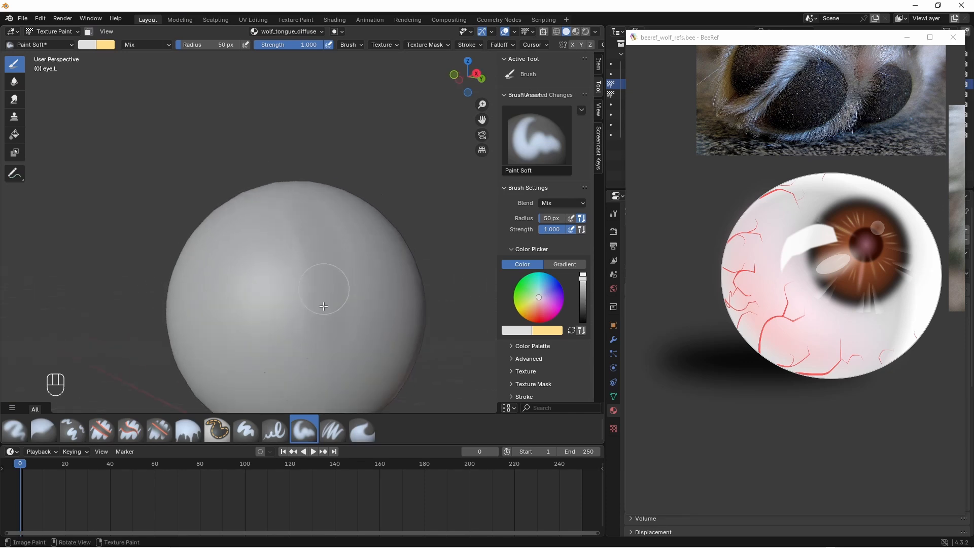
middle_drag(314, 370, 289, 235)
key(Tab)
key(Tab)
mouse_move(239, 310)
middle_down()
mouse_move(186, 256)
mouse_move(240, 248)
middle_up()
key(Tab)
key(Tab)
middle_drag(260, 318, 238, 273)
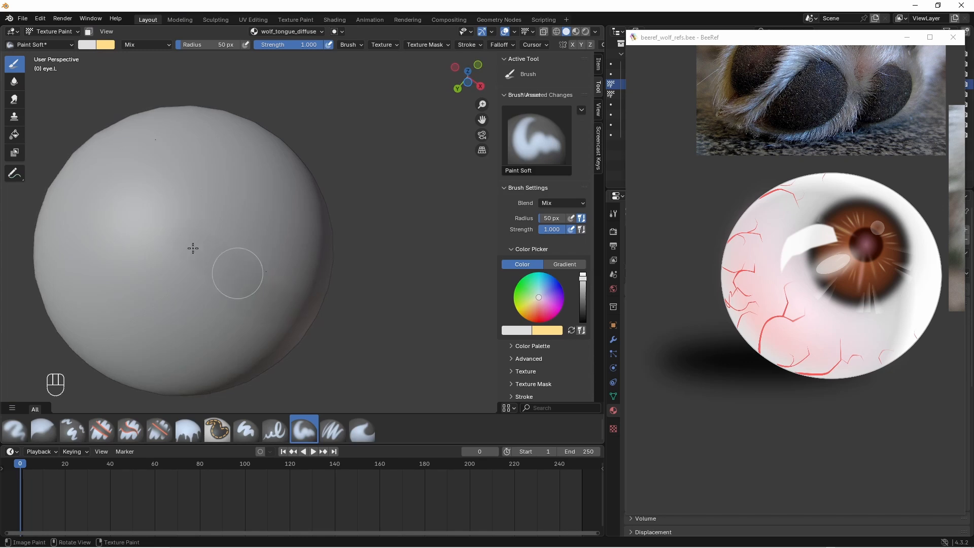
middle_drag(193, 248, 225, 263)
key(Tab)
key(Tab)
mouse_move(209, 228)
middle_down()
mouse_move(183, 157)
mouse_move(191, 267)
mouse_move(182, 195)
middle_up()
key(Tab)
key(Tab)
key(Tab)
key(Tab)
key(Tab)
key(Tab)
key(Tab)
mouse_move(183, 95)
middle_down()
mouse_move(208, 195)
mouse_move(239, 154)
mouse_move(269, 144)
mouse_move(304, 156)
mouse_move(250, 176)
mouse_move(282, 127)
mouse_move(283, 93)
mouse_move(336, 200)
middle_up()
key(Tab)
key(Tab)
key(Tab)
key(ctrl+z)
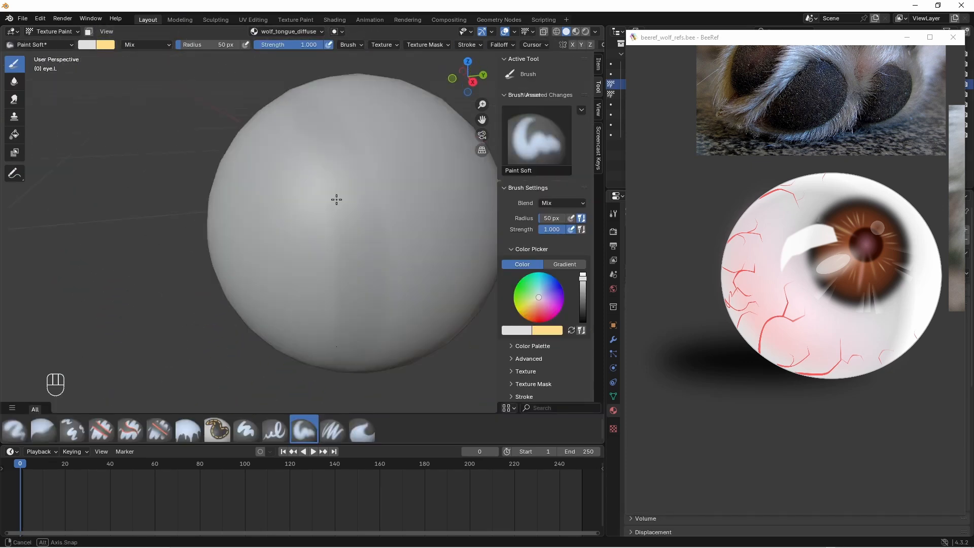
scroll(332, 203, down, 4)
middle_drag(338, 274, 238, 268)
mouse_move(332, 170)
middle_down()
mouse_move(315, 150)
mouse_move(337, 258)
middle_up()
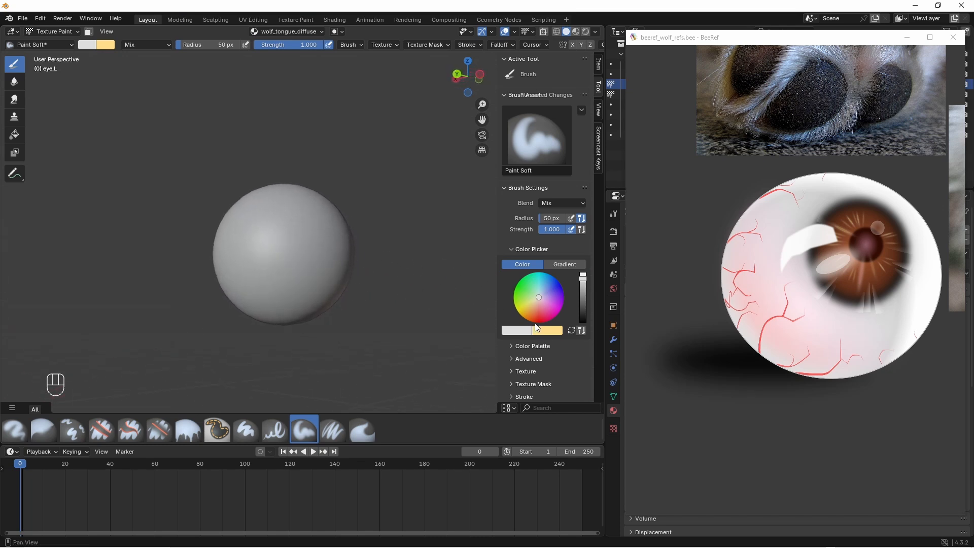
- Swap the brush colours, sample the red vein colour #fd5e5e from the BeeRef eyeball reference and paste it as the main brush colour
click(572, 330)
click(771, 321)
right_click(774, 321)
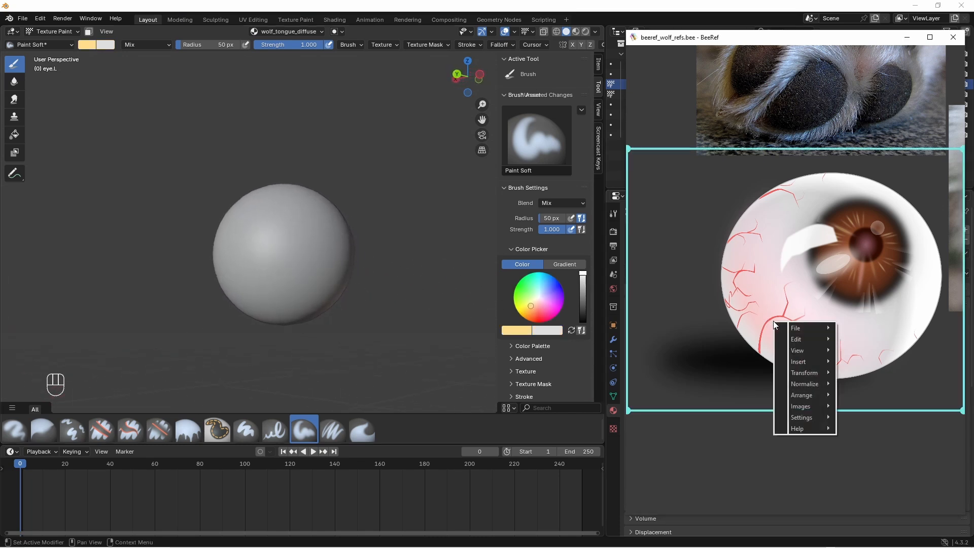
mouse_move(801, 378)
mouse_move(803, 407)
click(864, 443)
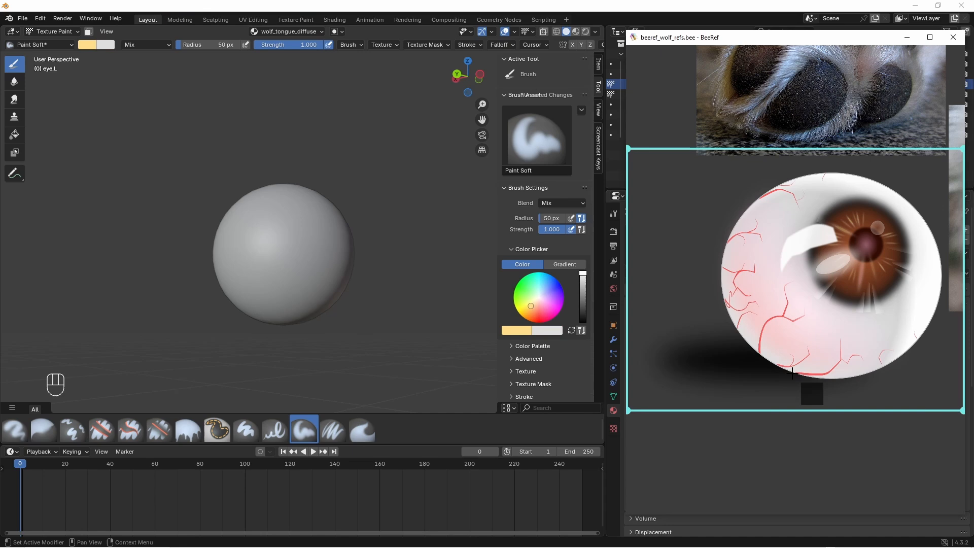
click(778, 316)
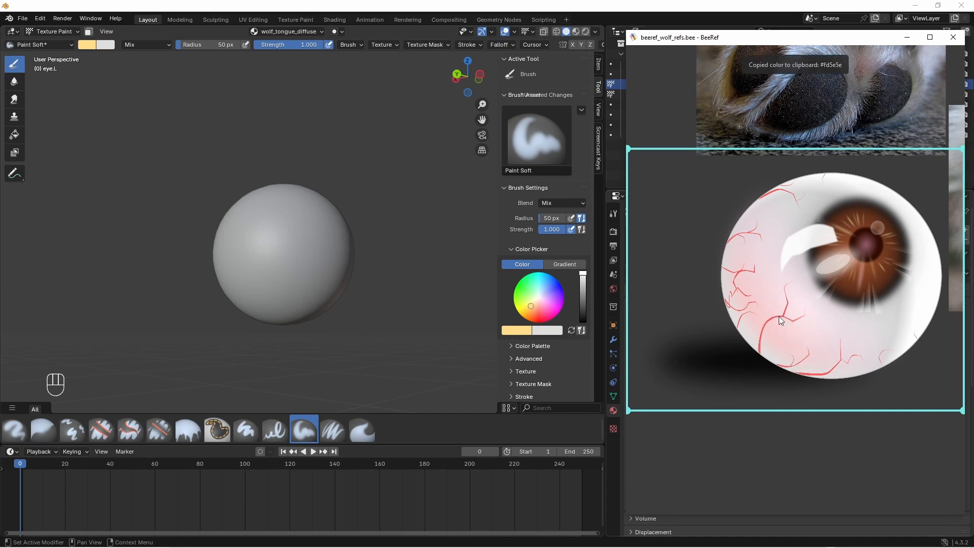
click(521, 330)
key(ctrl+v)
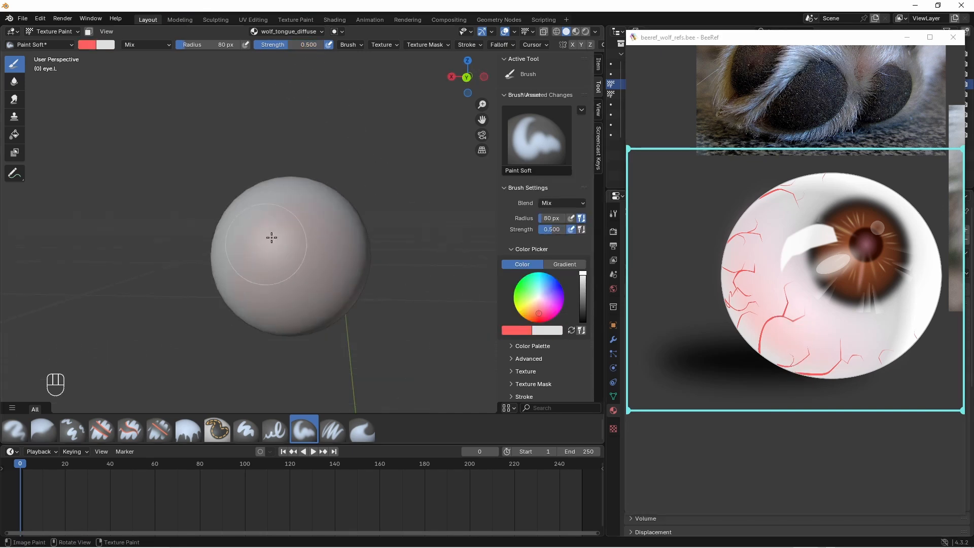
- Tint the back of the eyeball soft red at 80 px radius, undo the last stroke and set the brush strength to 0.200
mouse_move(271, 238)
mouse_down()
mouse_move(284, 282)
mouse_move(260, 234)
mouse_up()
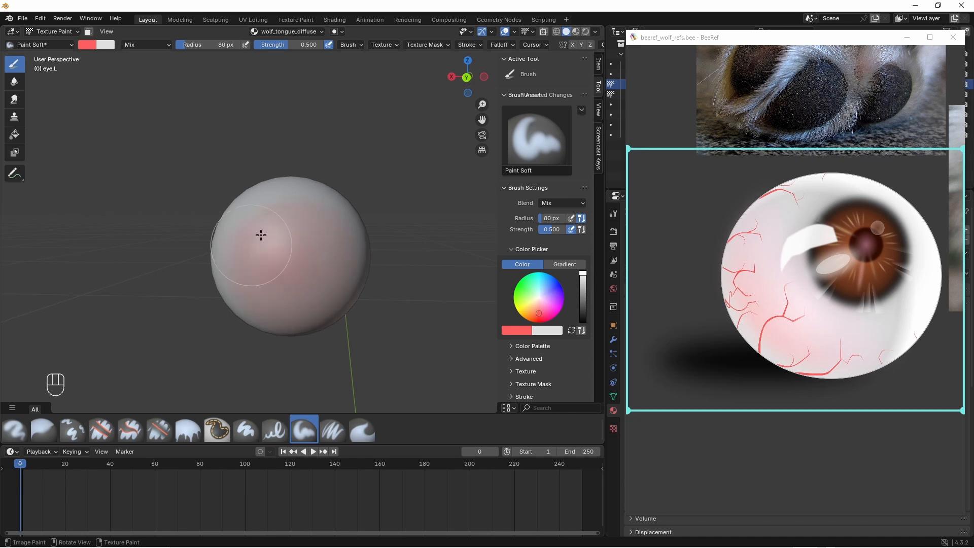
mouse_move(304, 203)
middle_down()
mouse_move(340, 256)
mouse_move(324, 239)
middle_up()
mouse_move(304, 284)
middle_down()
mouse_move(304, 344)
mouse_move(284, 315)
middle_up()
key(ctrl+z)
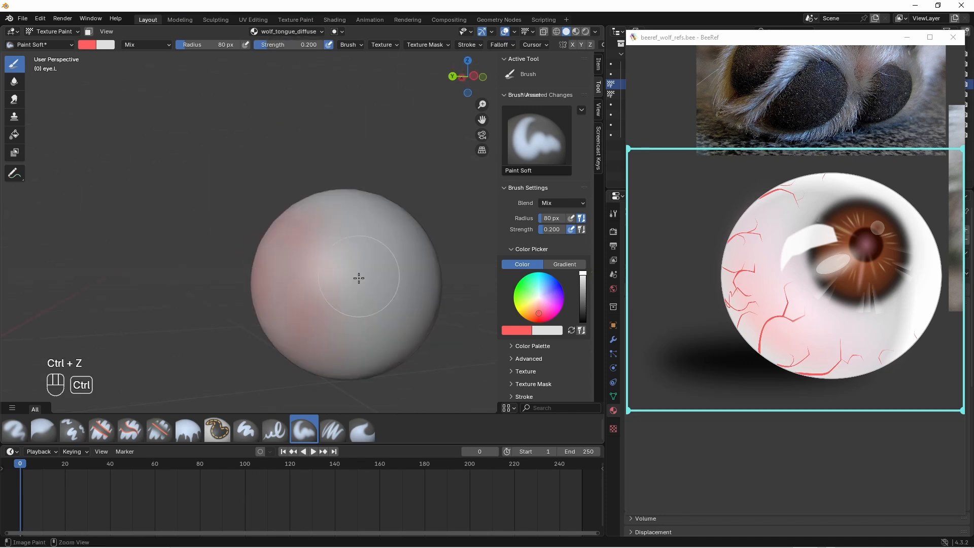
drag(301, 45, 274, 45)
mouse_move(213, 274)
middle_down()
mouse_move(250, 295)
mouse_move(242, 337)
mouse_move(229, 320)
mouse_move(318, 367)
mouse_move(343, 223)
mouse_move(300, 250)
mouse_move(328, 206)
middle_up()
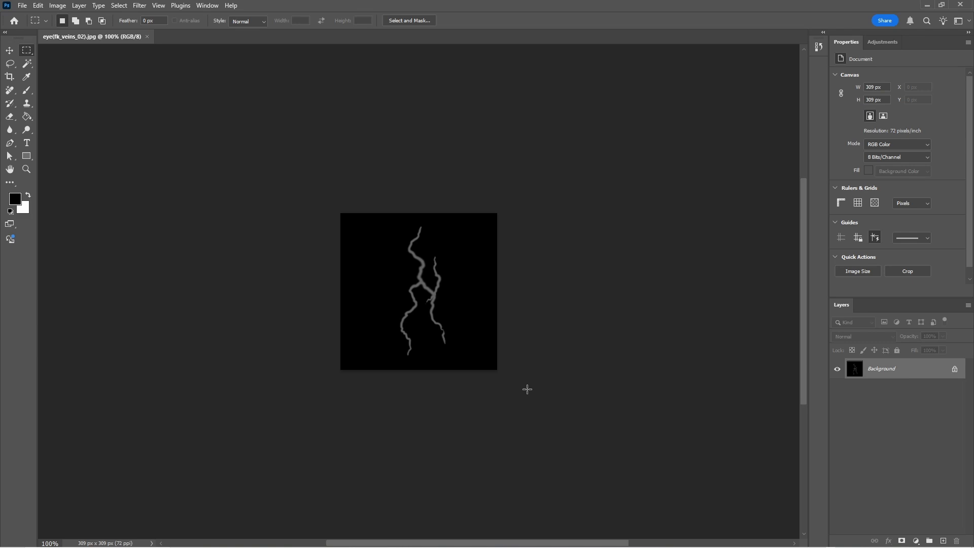
- Switch to Photoshop and convert the Background of eye(fk_veins_02).jpg into a regular layer with the default settings
right_click(939, 368)
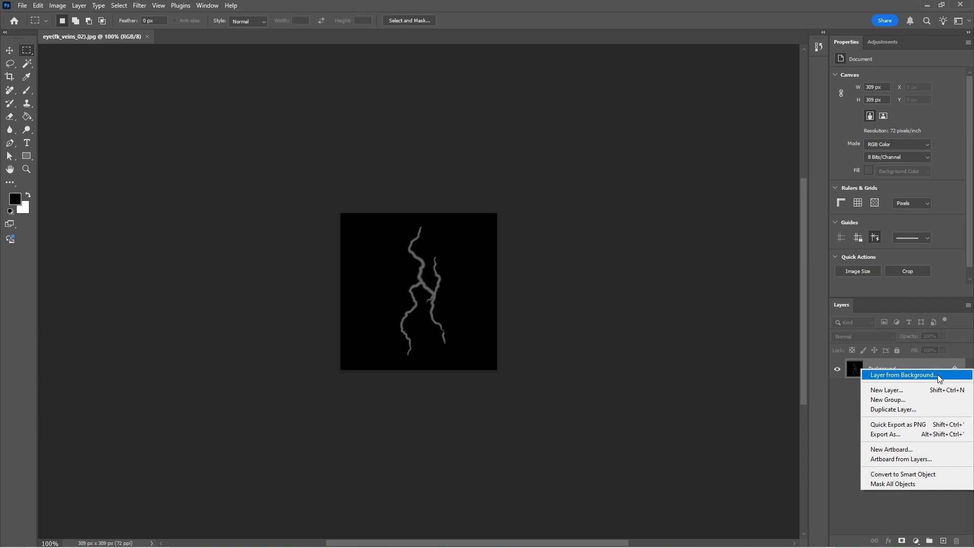
click(938, 375)
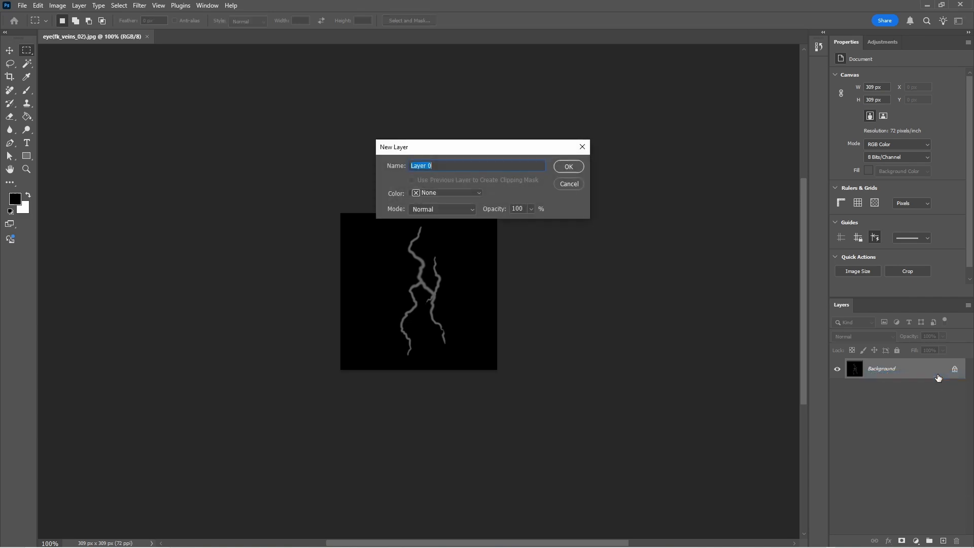
click(569, 166)
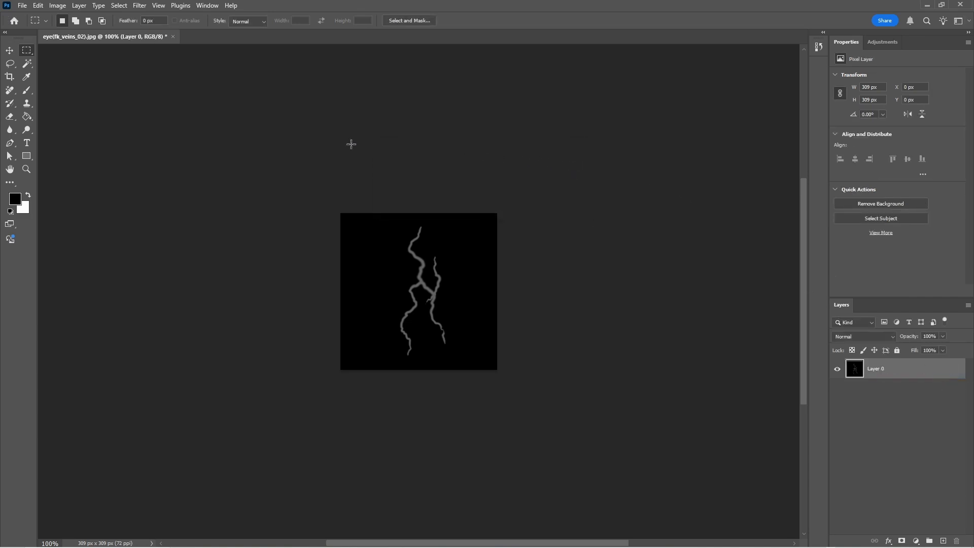
- Select the black background around the veins with the Magic Wand tool and delete it
click(29, 64)
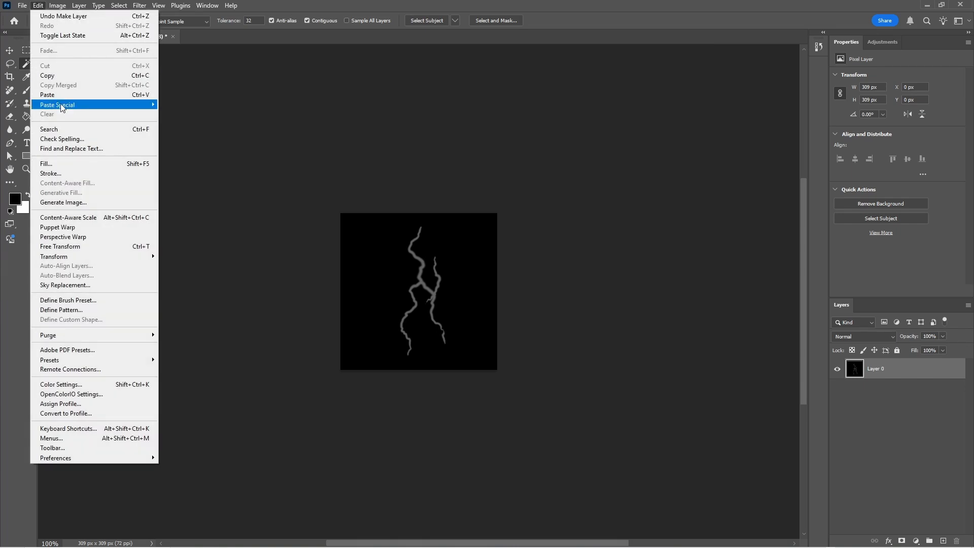
click(94, 447)
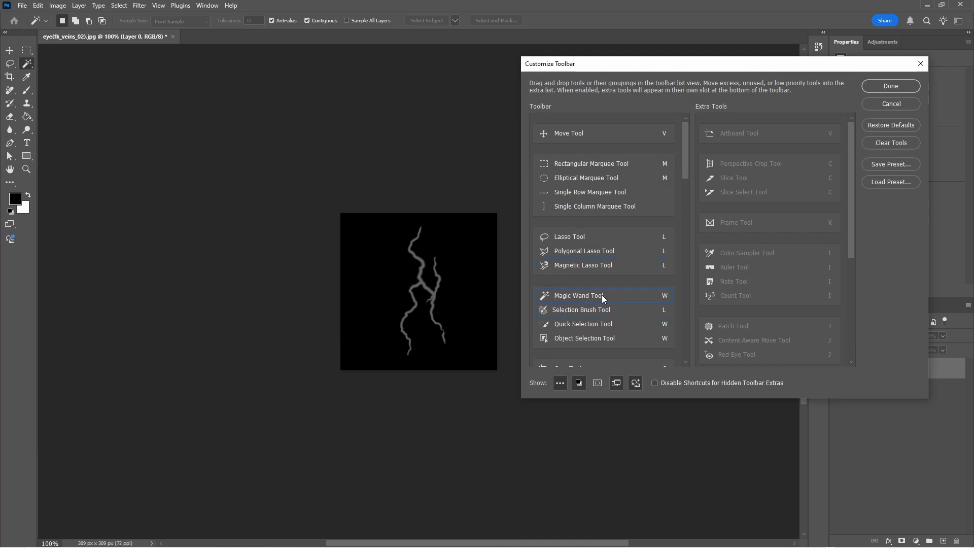
click(880, 85)
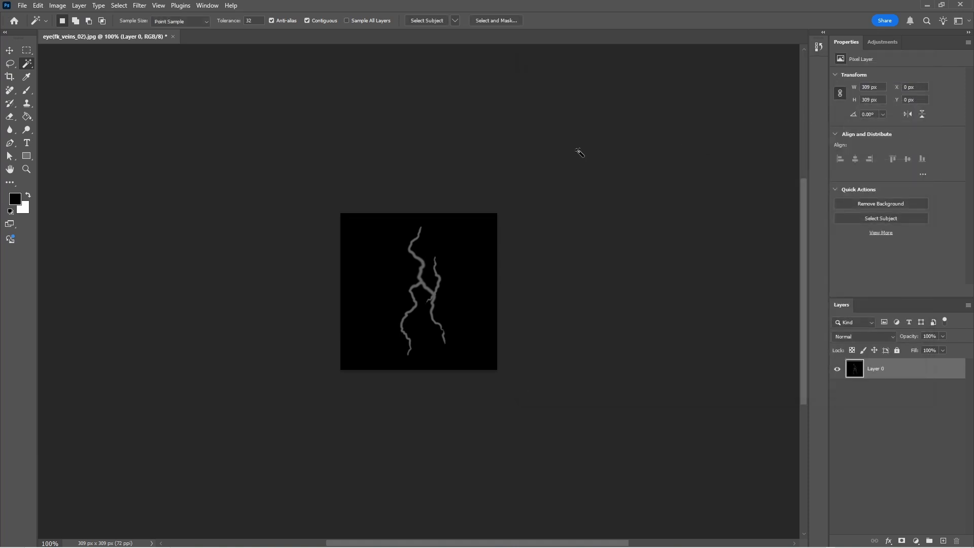
click(372, 299)
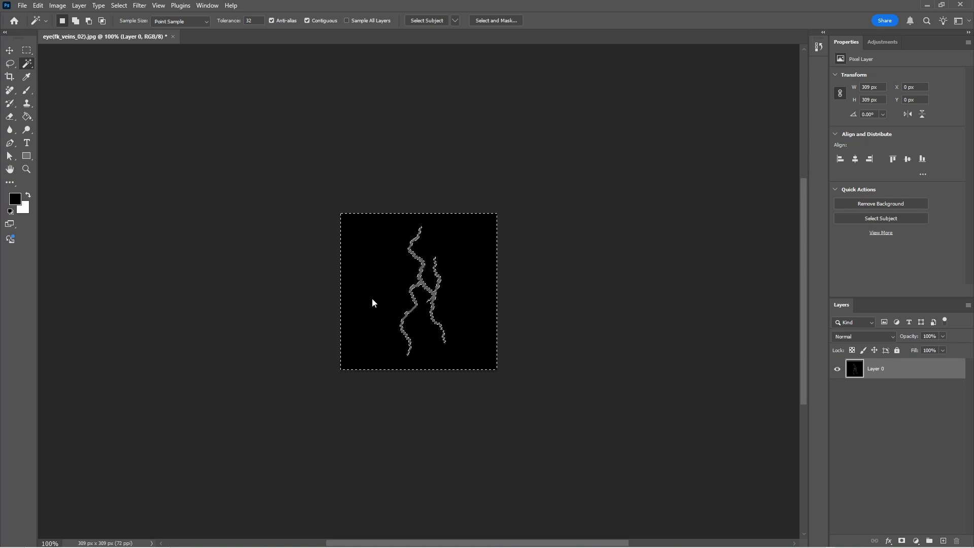
key(Delete)
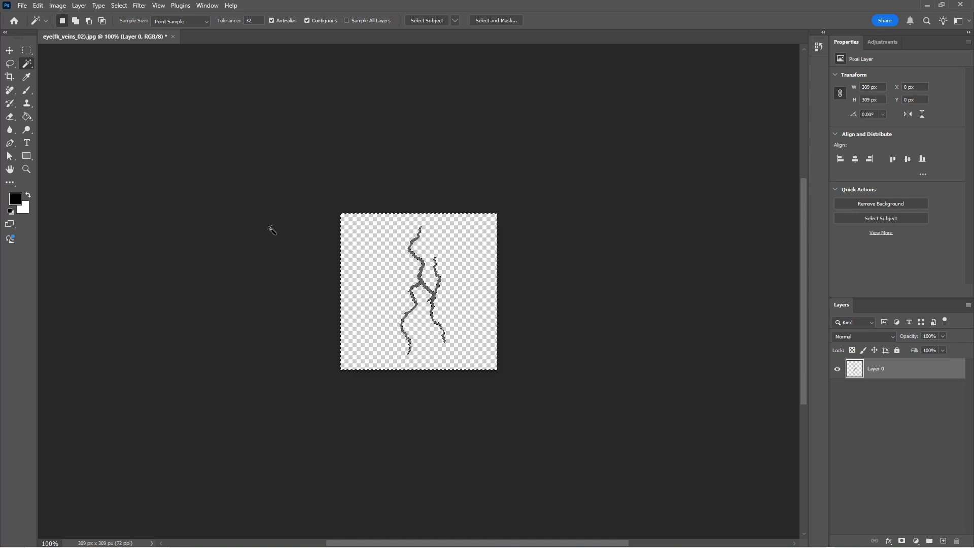
- Export the vein image as a transparent PNG named eye(fk_veins_02) into the textures folder, replacing the existing file
click(22, 5)
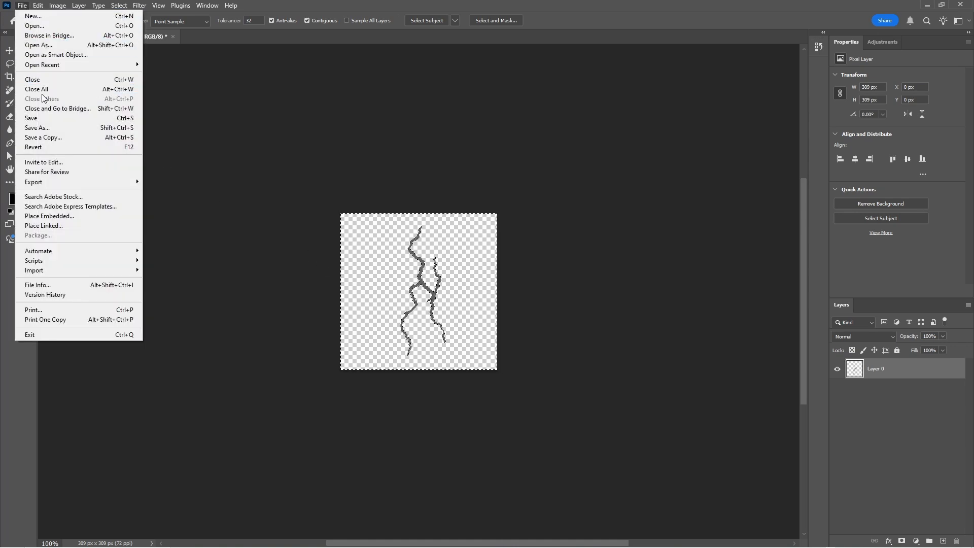
mouse_move(68, 182)
click(165, 192)
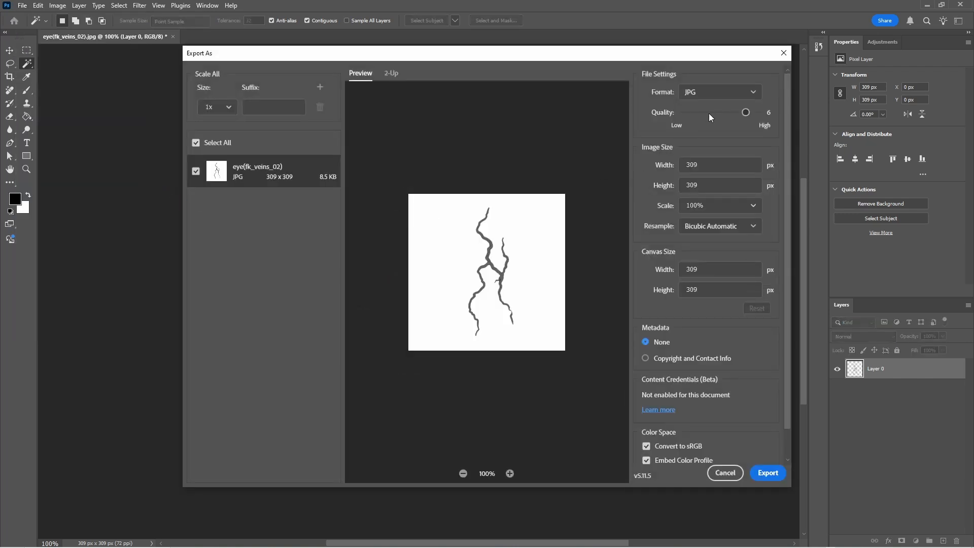
click(720, 93)
click(697, 112)
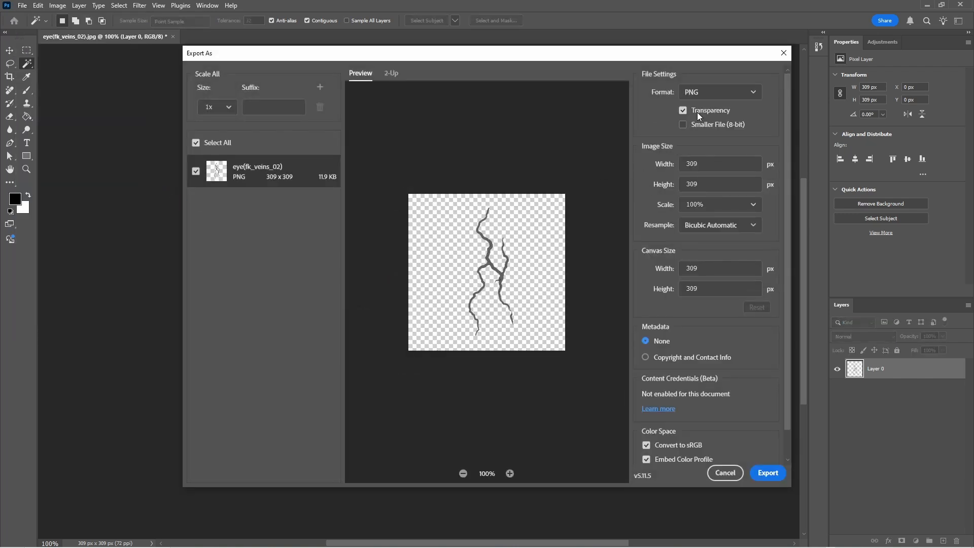
click(769, 473)
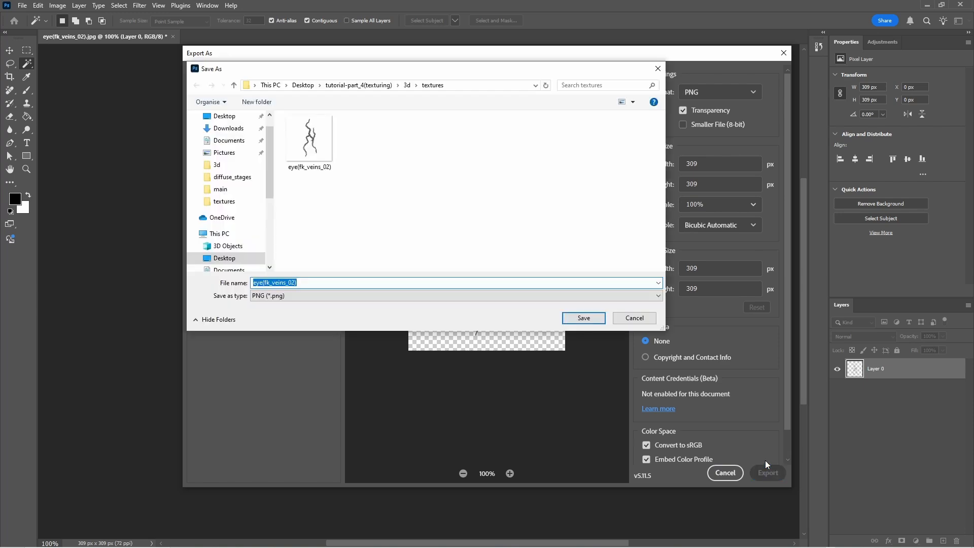
click(584, 318)
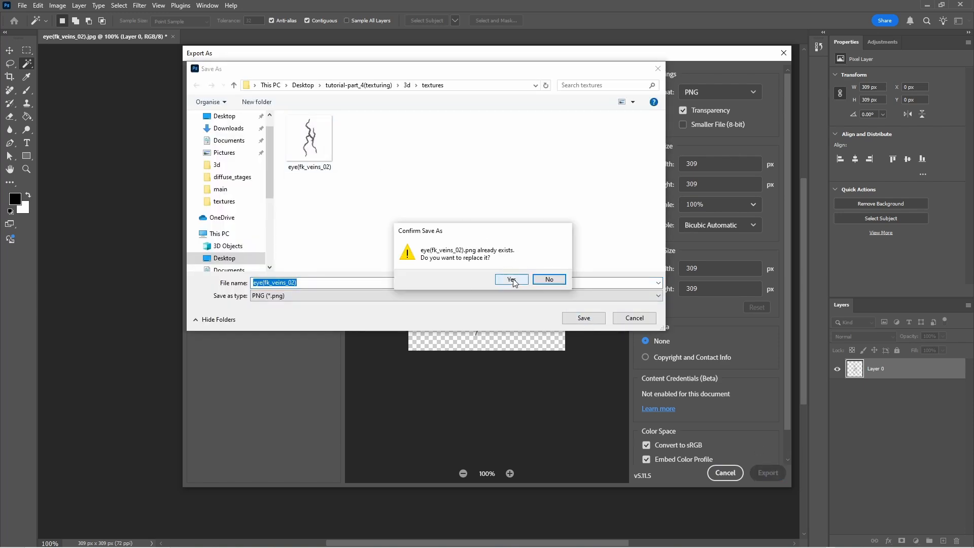
click(497, 278)
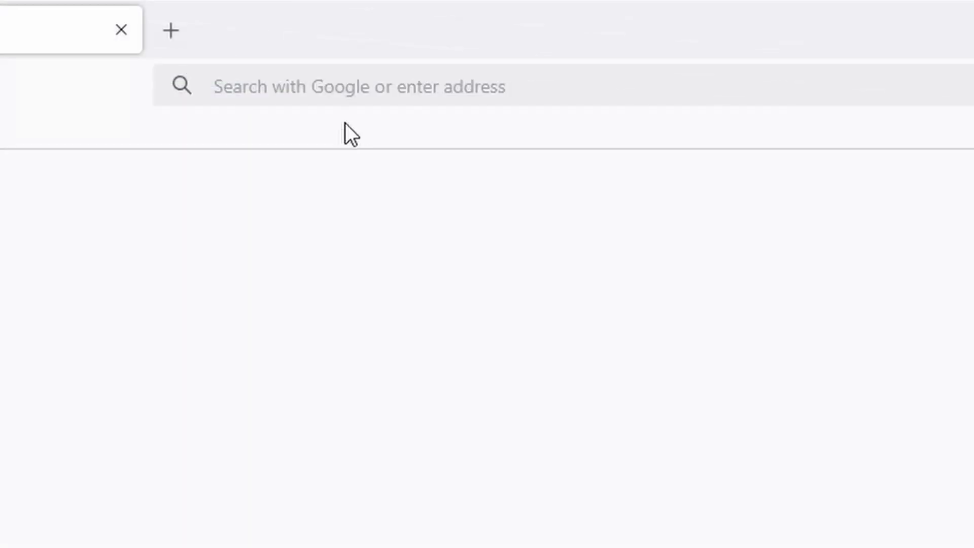
- Switch to the web browser and open gimp.org
click(315, 90)
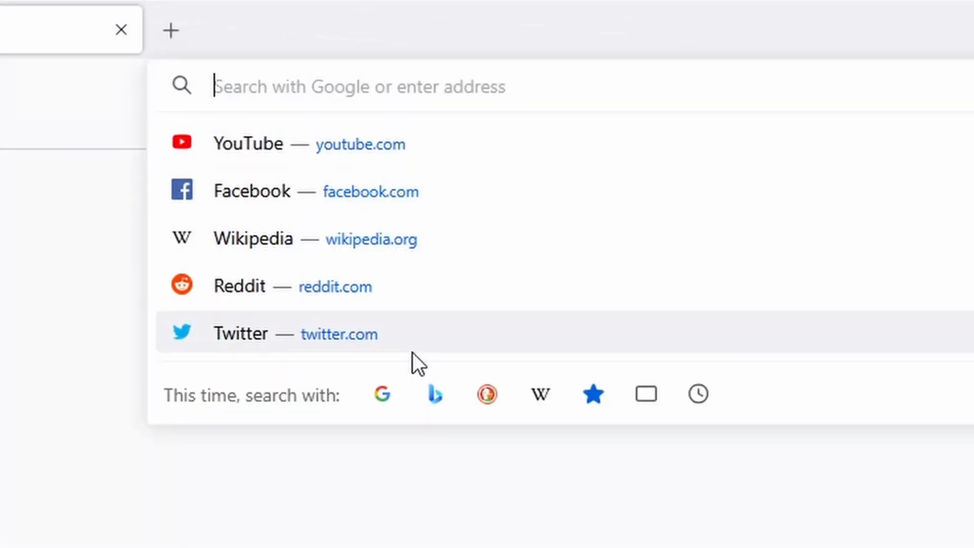
text(gimp.org)
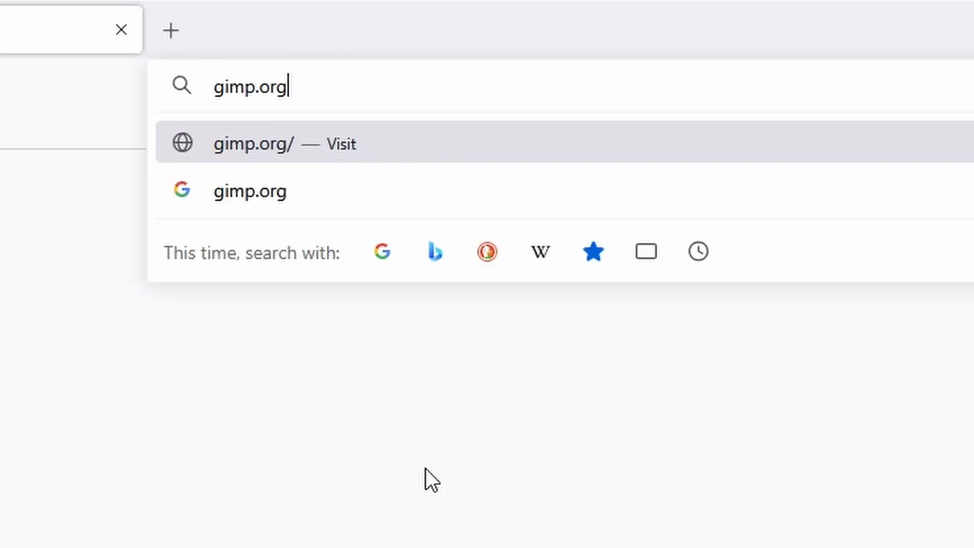
key(Return)
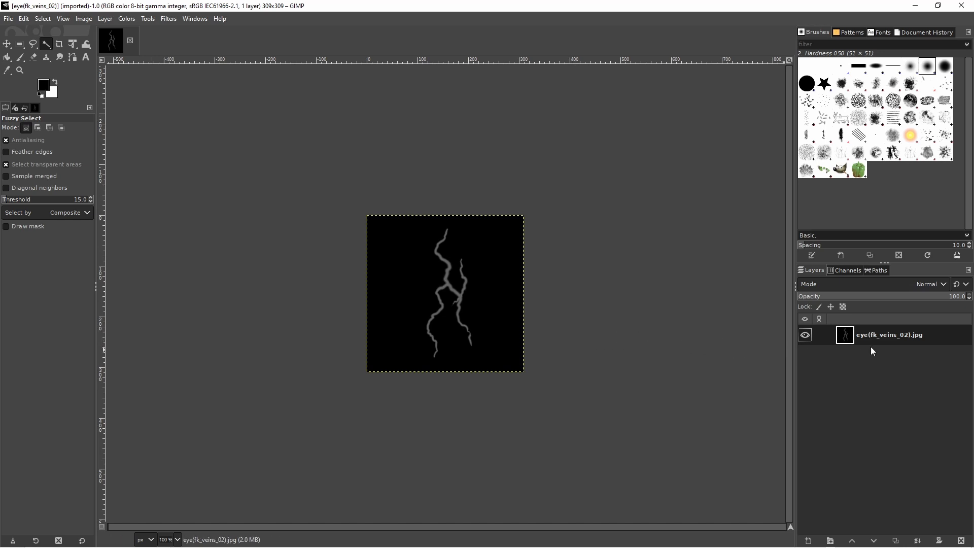
- In GIMP, add an alpha channel to the eye(fk_veins_02).jpg layer and delete the black background around the veins using Fuzzy Select
right_click(887, 340)
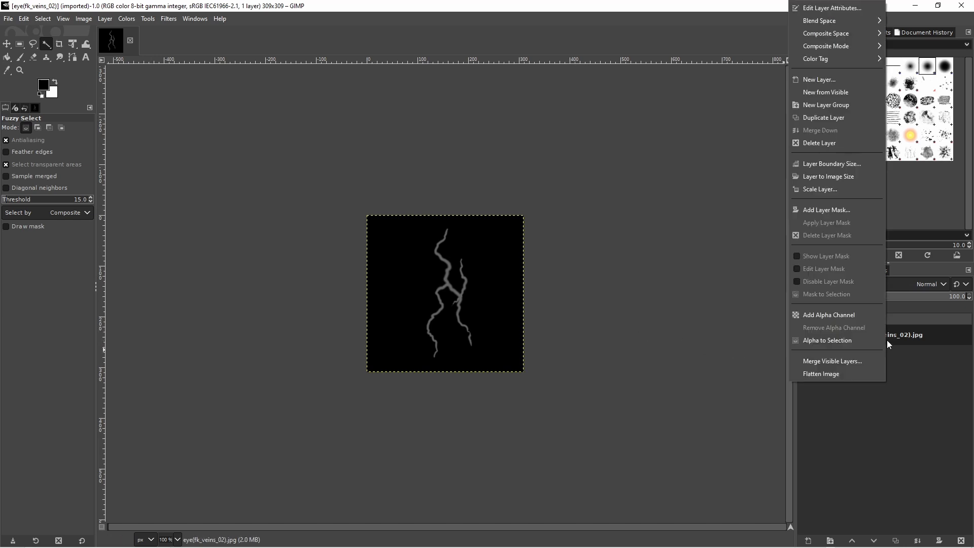
click(863, 318)
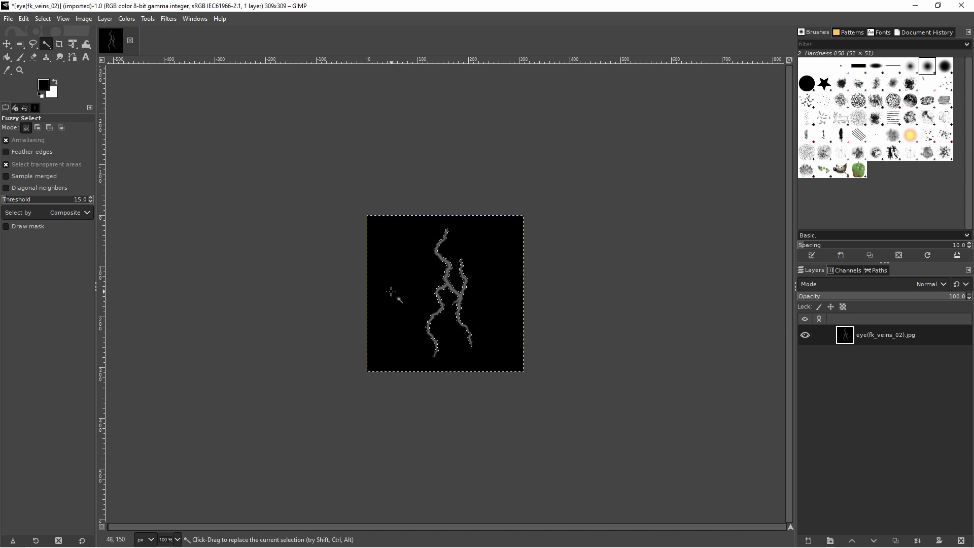
key(Delete)
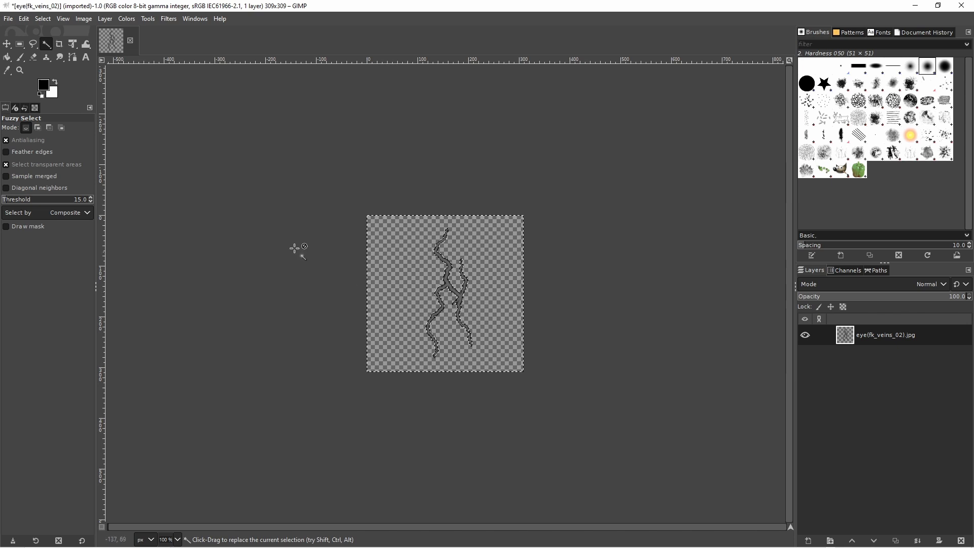
- Export the image as eye(fk_veins_02).png into the textures folder with the default PNG options, replacing the existing file
click(8, 18)
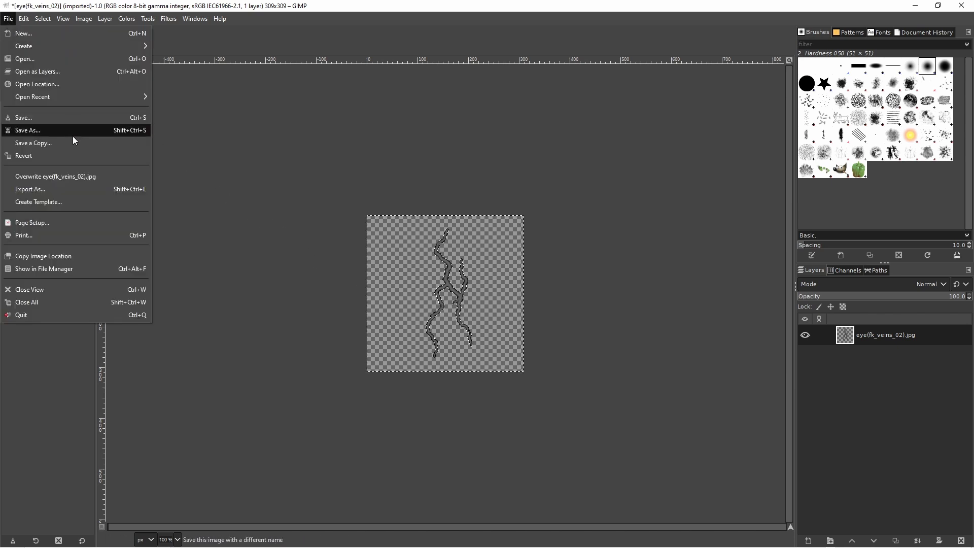
click(87, 189)
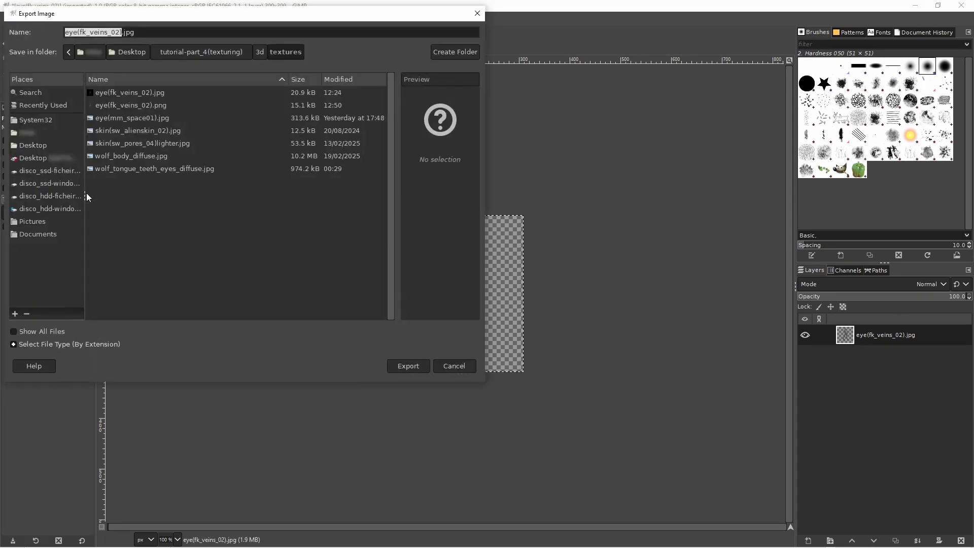
key(BackSpace)
key(BackSpace)
key(BackSpace)
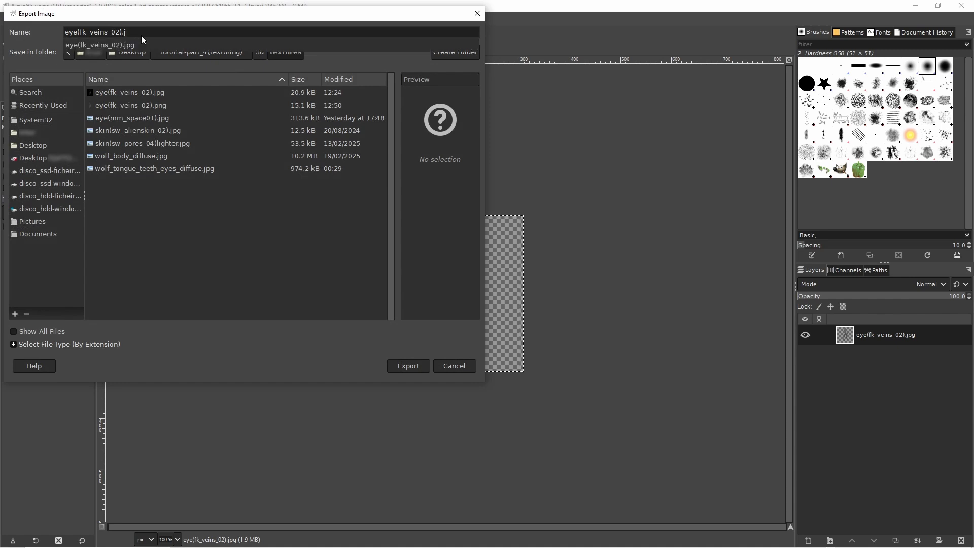
text(png)
click(409, 368)
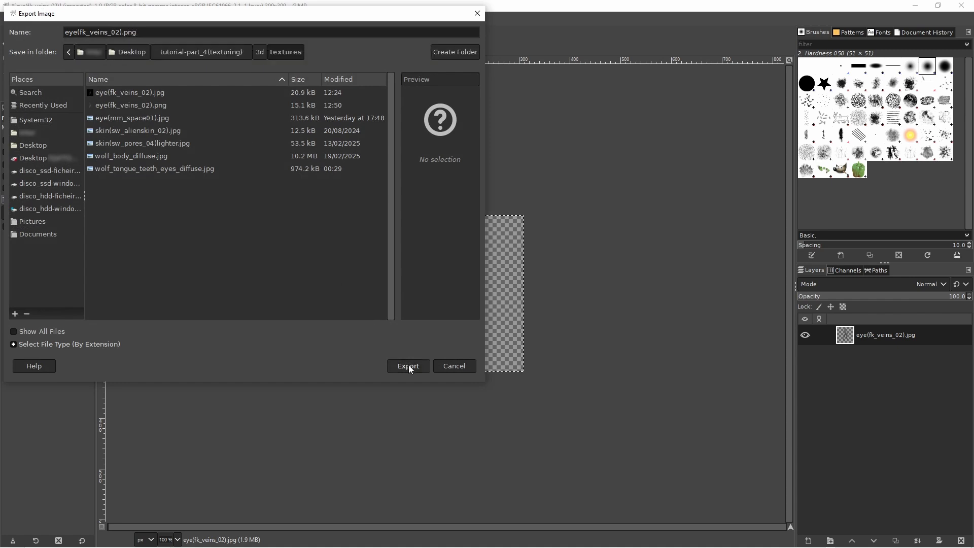
click(409, 365)
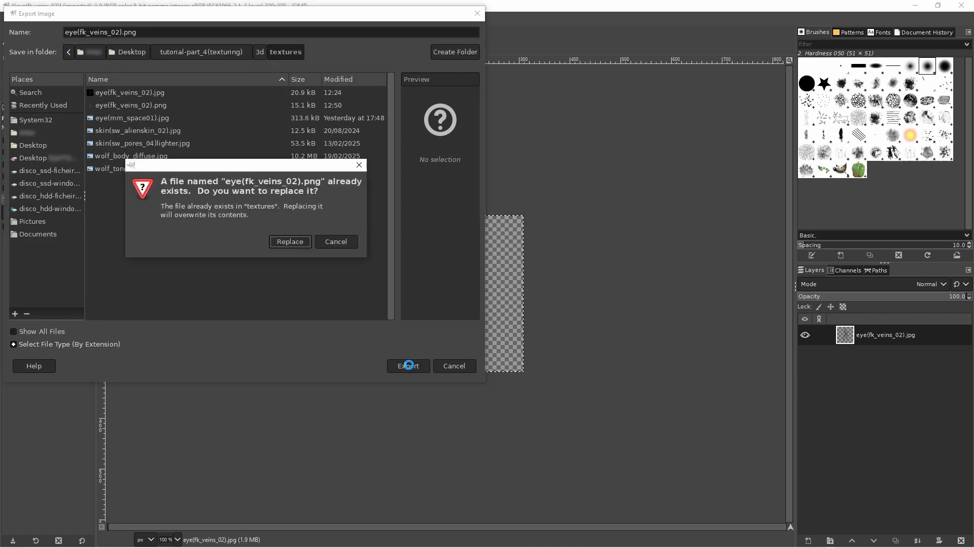
click(290, 242)
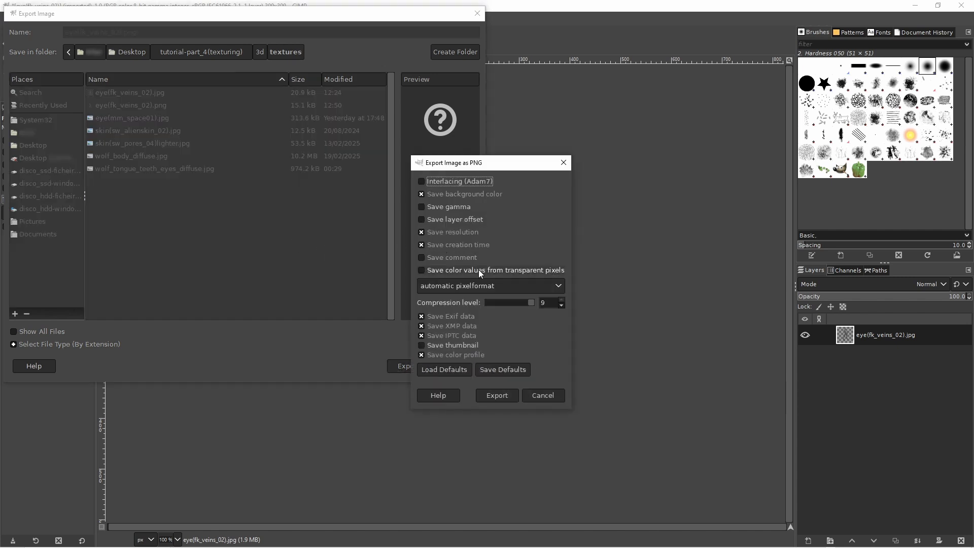
click(497, 396)
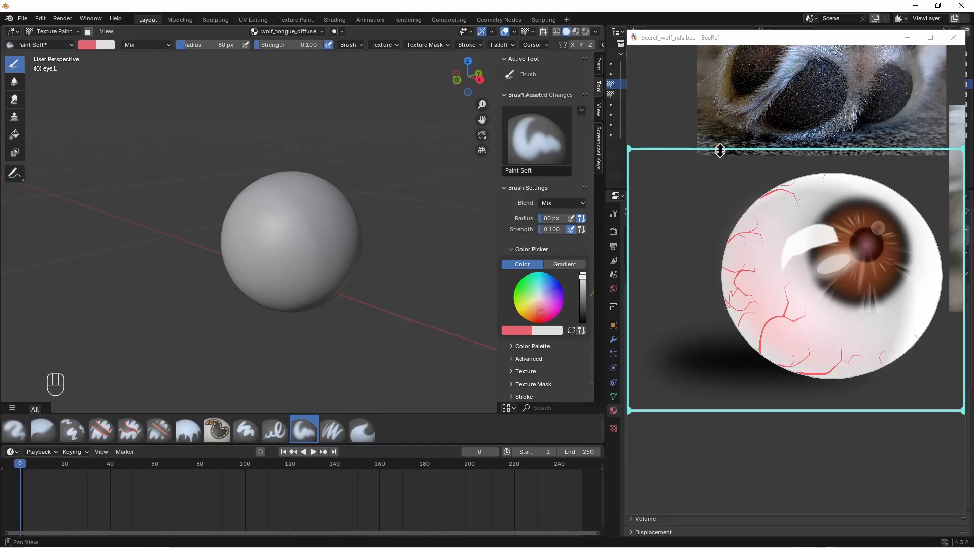
- Switch to Blender, hide the reference board and name the brush texture eye veins alpha
click(916, 6)
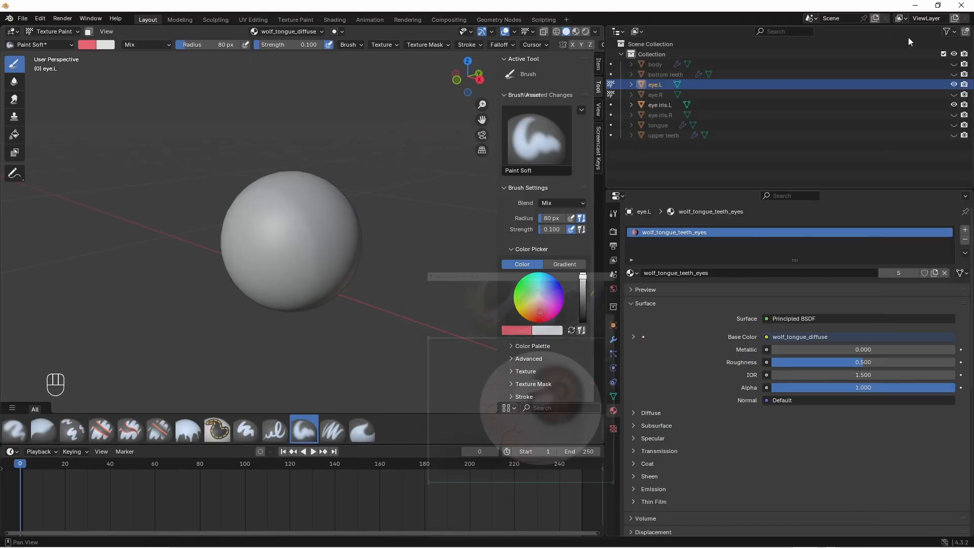
click(616, 430)
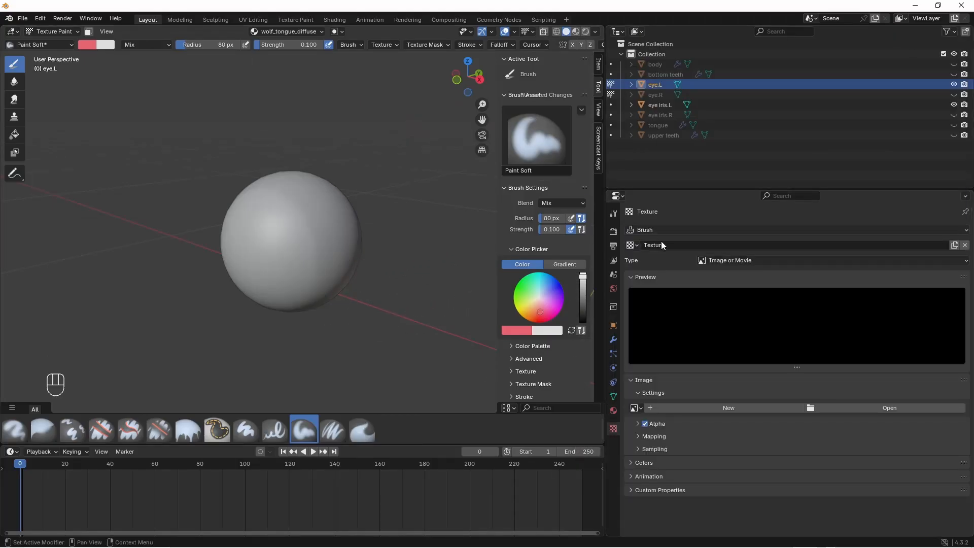
click(683, 252)
- Load eye(fk_veins_02).png from the textures folder into the eye veins alpha texture and set its color space to Non-Color
click(898, 407)
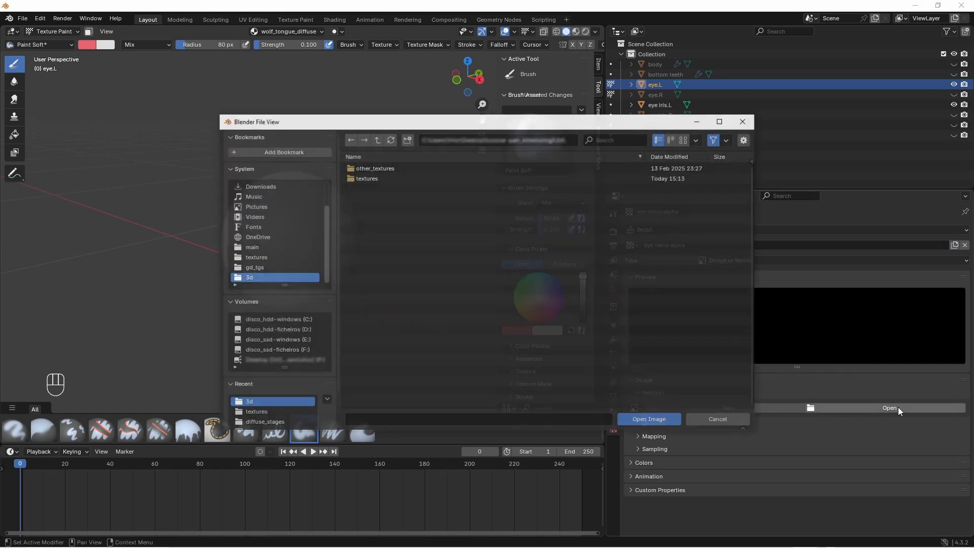
click(404, 178)
click(659, 421)
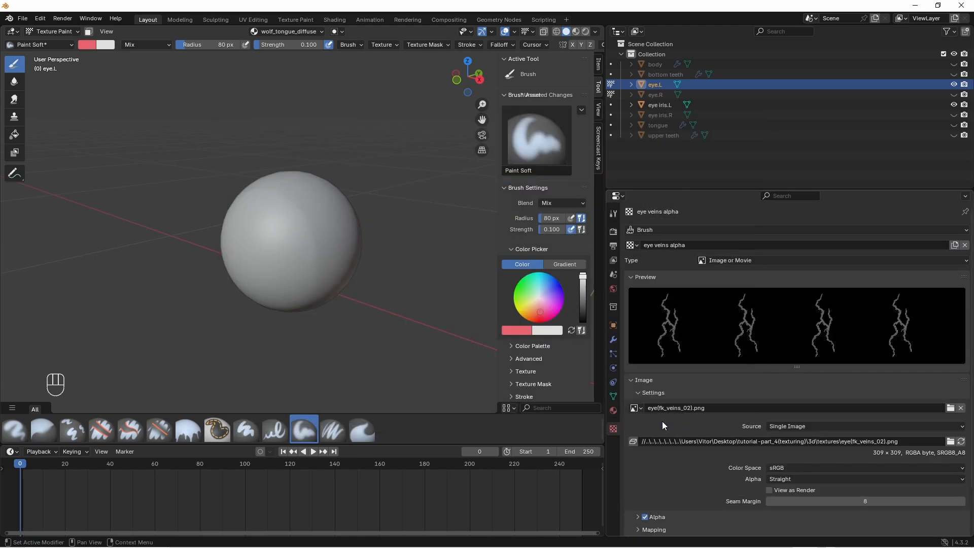
click(919, 467)
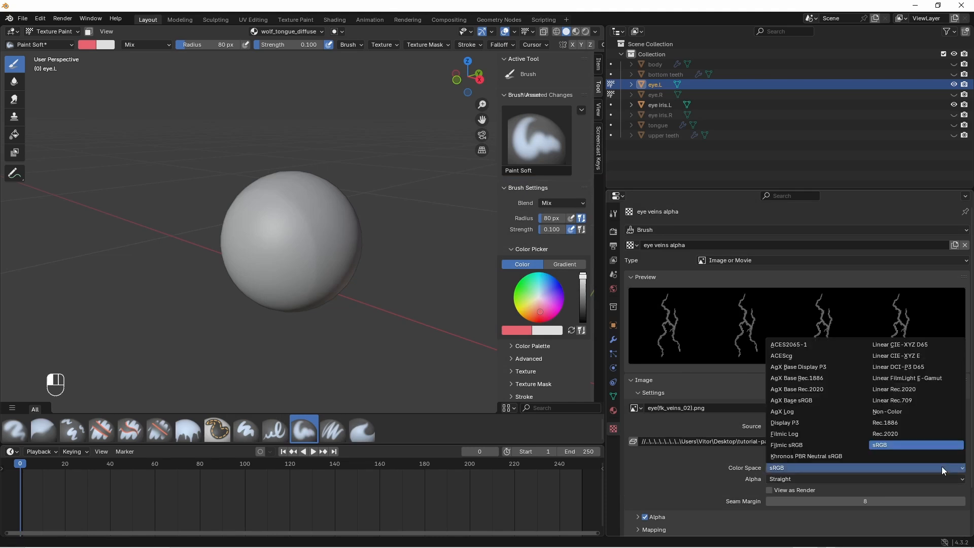
click(902, 412)
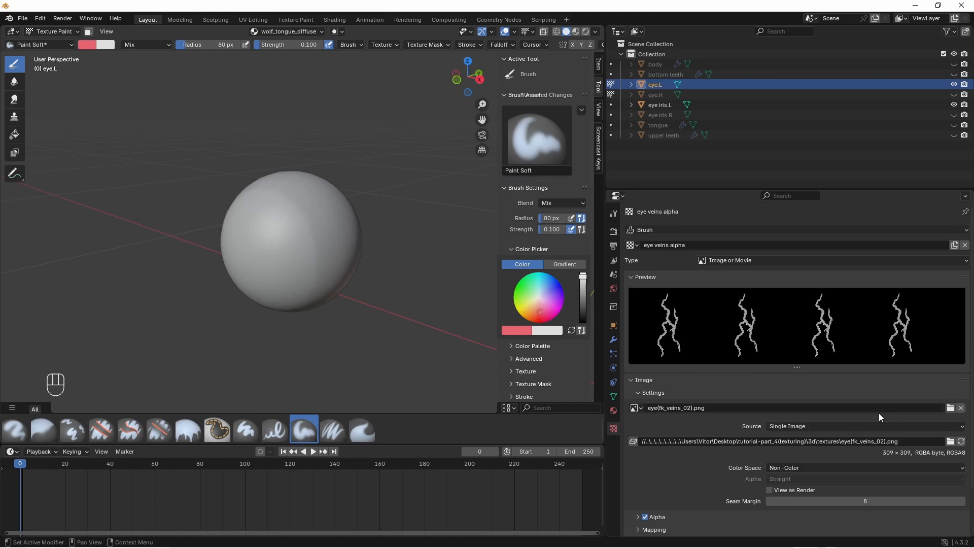
- Set the Paint Soft brush's blend mode to Color and bring the eyeball's reddish side into view
click(163, 45)
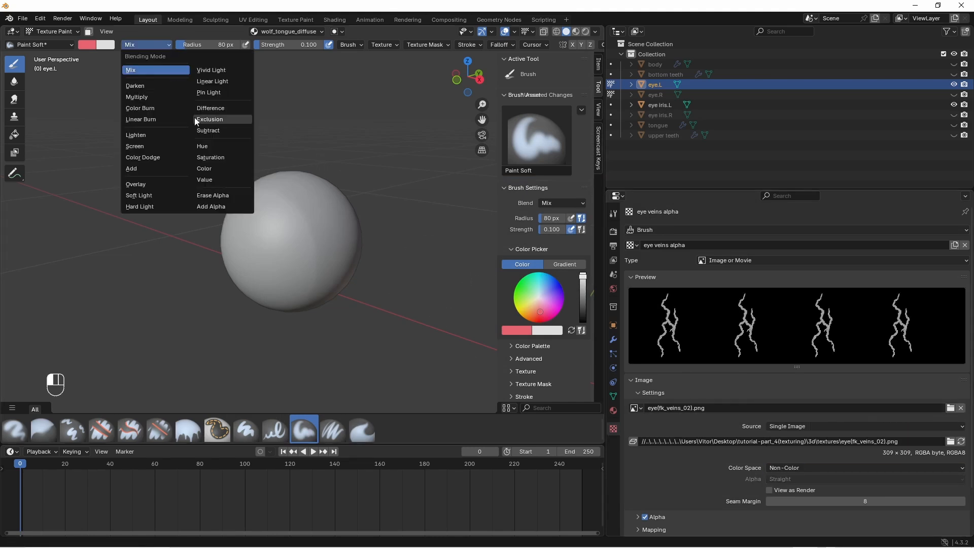
click(204, 169)
drag(354, 250, 236, 243)
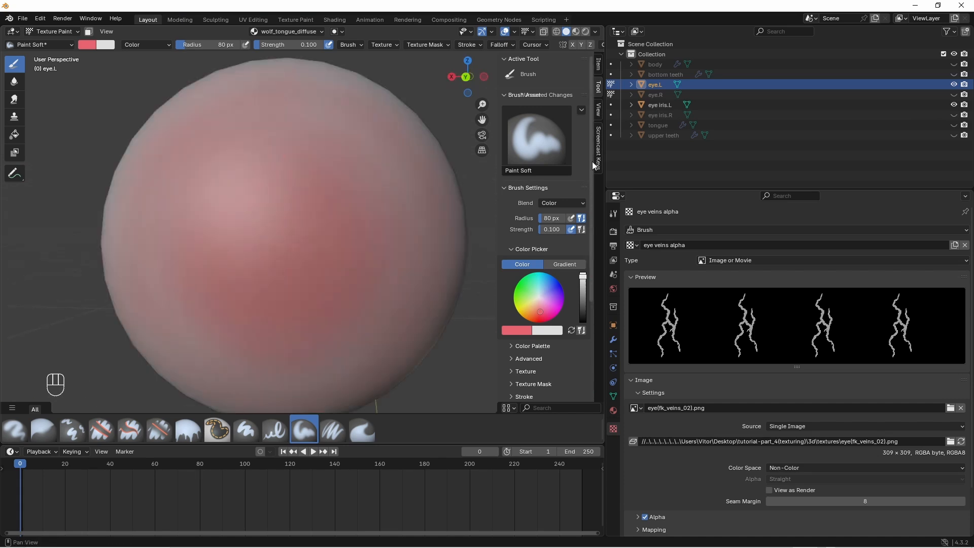
- Change the brush's stroke method so that each stroke places a single scalable, rotatable vein stamp
drag(592, 162, 598, 236)
click(510, 292)
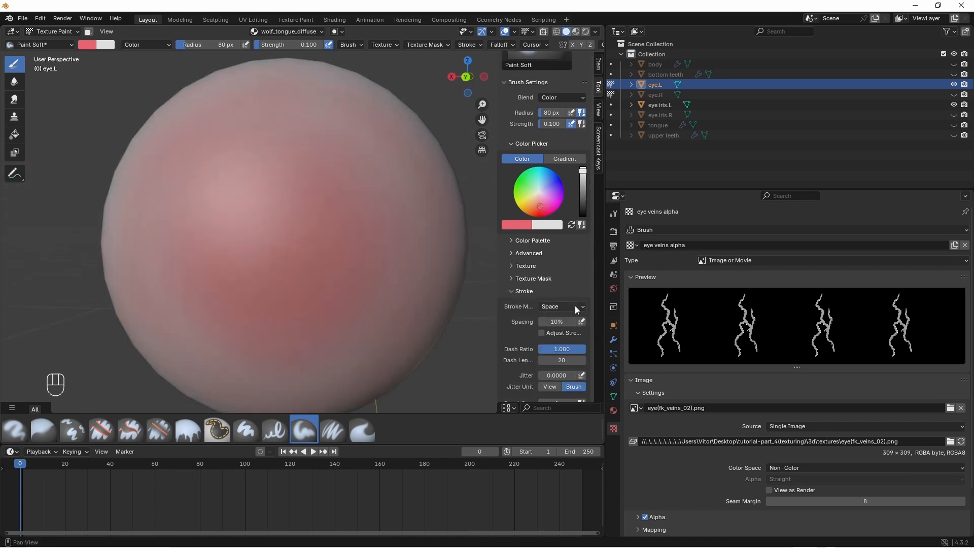
click(574, 306)
click(560, 347)
click(510, 291)
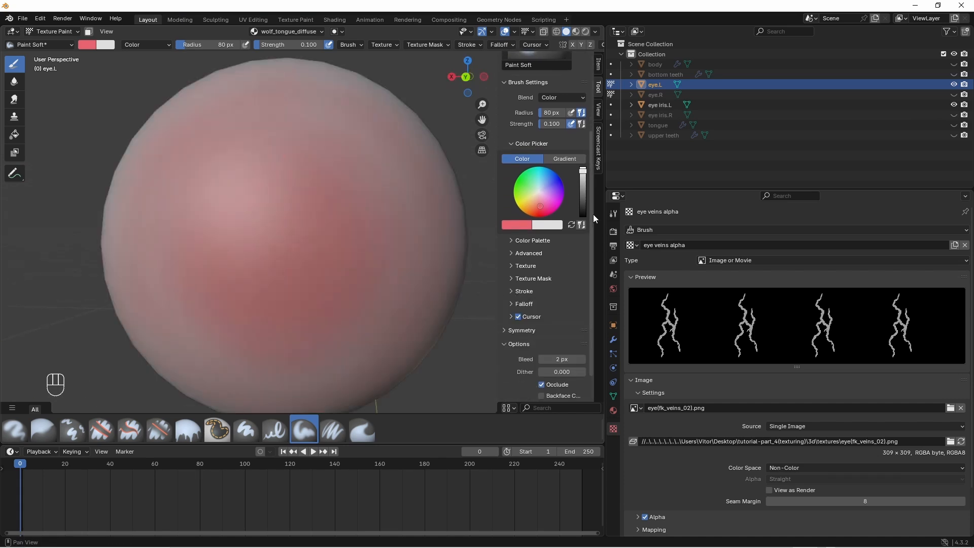
drag(593, 214, 592, 138)
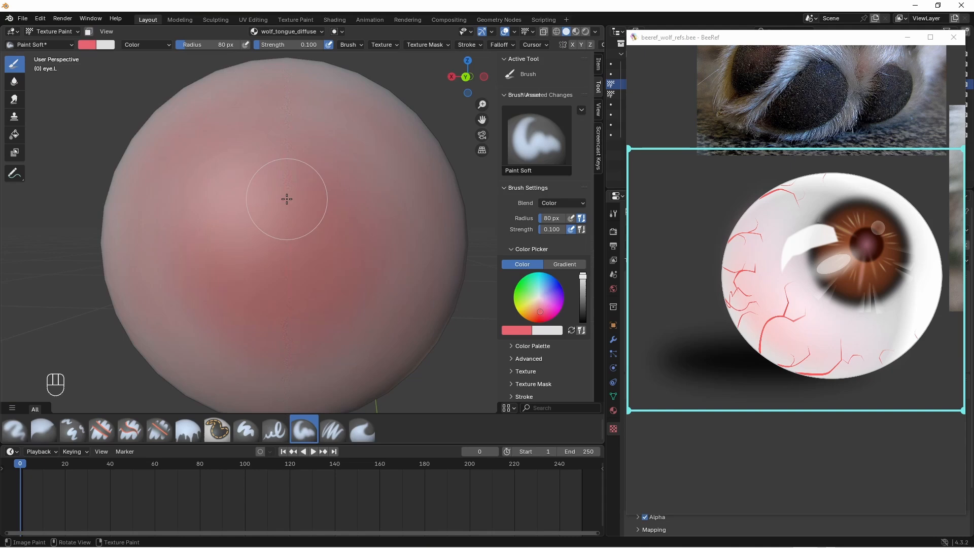
- Set the brush strength to 0.300 and stamp veins in varied directions around the center of the eyeball's reddish area
key(shift+f)
click(391, 196)
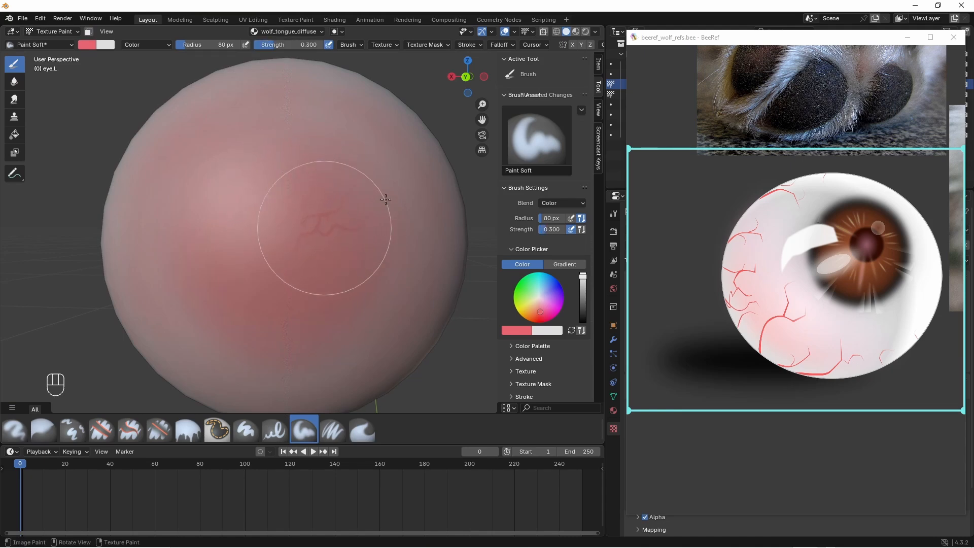
mouse_move(323, 268)
mouse_down()
mouse_move(386, 298)
mouse_move(375, 302)
mouse_up()
key(Tab)
key(Tab)
drag(289, 278, 286, 339)
drag(256, 260, 196, 294)
drag(257, 221, 334, 244)
mouse_move(286, 197)
mouse_down()
mouse_move(279, 265)
mouse_move(254, 264)
mouse_up()
drag(247, 149, 249, 215)
key(ctrl+z)
drag(261, 181, 265, 249)
- Set the brush strength to 0.2 and stamp more veins radiating outward through the reddish area
middle_drag(287, 187, 285, 190)
click(300, 45)
text(.2)
key(Return)
middle_drag(364, 241, 360, 238)
drag(390, 250, 308, 279)
middle_drag(395, 182, 371, 197)
drag(371, 190, 440, 121)
mouse_move(338, 255)
middle_down()
mouse_move(352, 246)
mouse_move(351, 264)
middle_up()
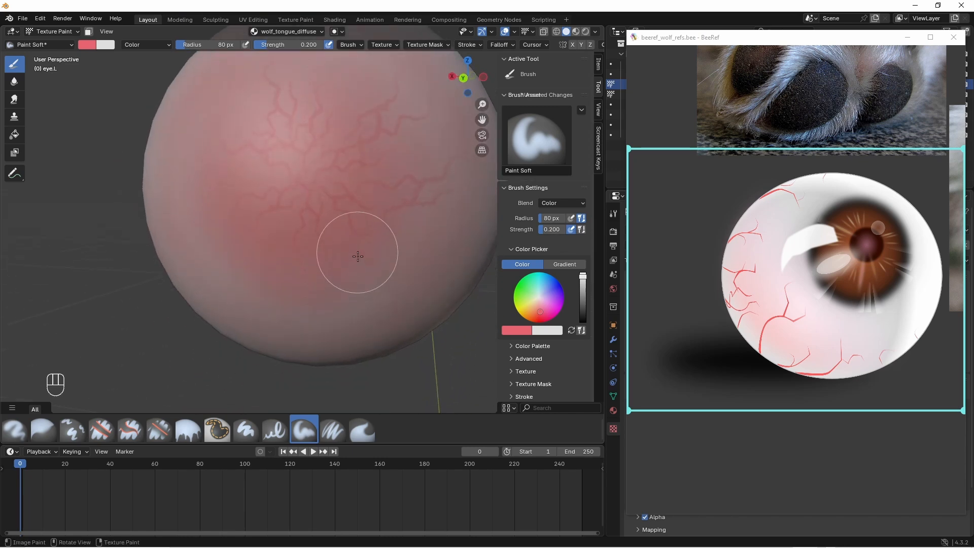
- Stamp additional veins across the lower part of the eyeball's reddish area
drag(358, 259, 395, 336)
middle_drag(364, 303, 374, 295)
drag(289, 247, 256, 319)
drag(329, 252, 330, 313)
middle_drag(325, 285, 355, 307)
ctrl+middle_drag(345, 244, 335, 264)
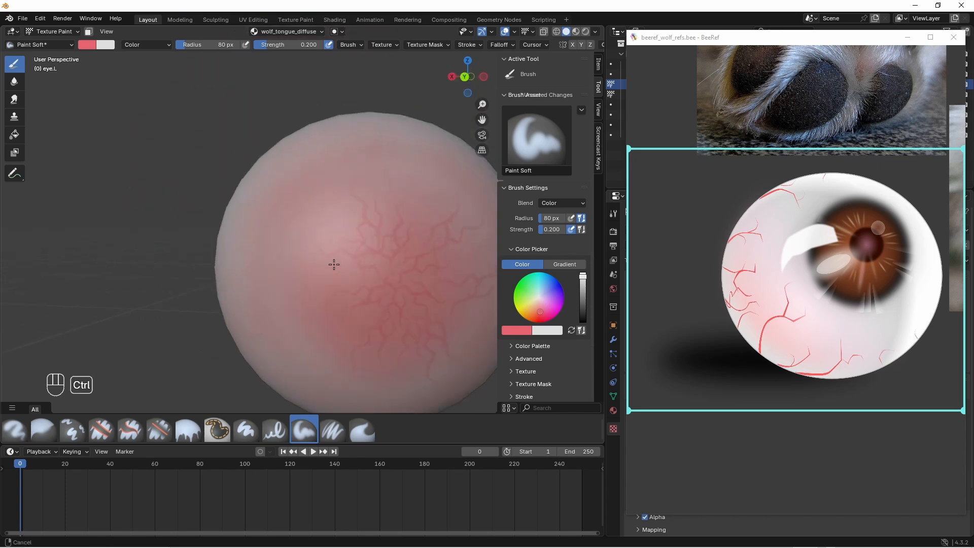
- Extend the veins around the rim of the reddish area, bringing the brush to a 50 px radius and 0.300 strength
drag(325, 275, 419, 315)
mouse_move(380, 272)
middle_down()
mouse_move(404, 261)
mouse_move(378, 279)
middle_up()
shift+middle_drag(335, 218, 353, 241)
drag(317, 205, 355, 280)
middle_drag(355, 259, 362, 279)
shift+middle_drag(361, 280, 342, 239)
drag(385, 157, 356, 224)
middle_drag(309, 264, 345, 234)
drag(293, 240, 241, 293)
middle_drag(358, 274, 328, 272)
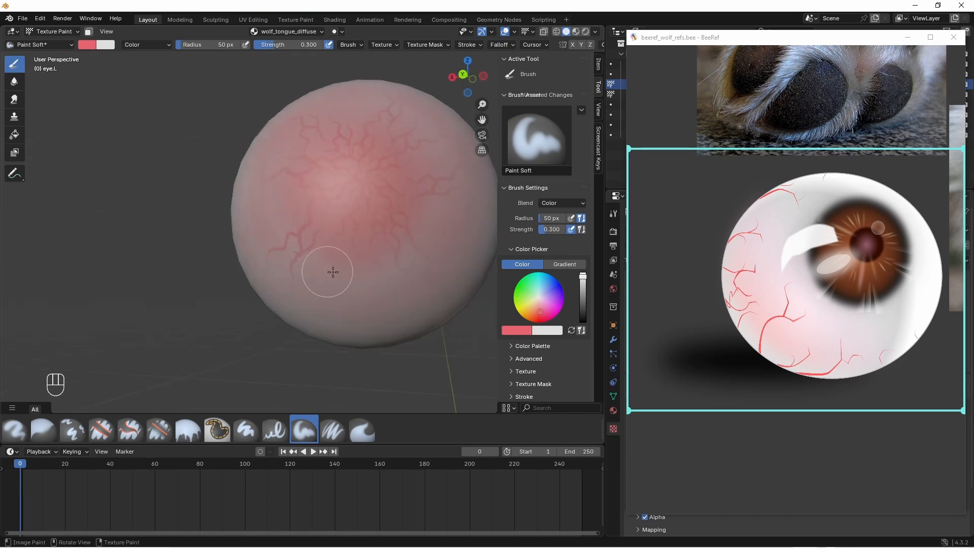
- Stamp further veins along the sides of the eyeball, spreading outward beyond the reddish area
drag(348, 259, 348, 184)
mouse_move(324, 220)
middle_down()
mouse_move(385, 215)
mouse_move(317, 223)
middle_up()
middle_drag(378, 219, 395, 226)
drag(416, 228, 361, 203)
drag(361, 203, 356, 209)
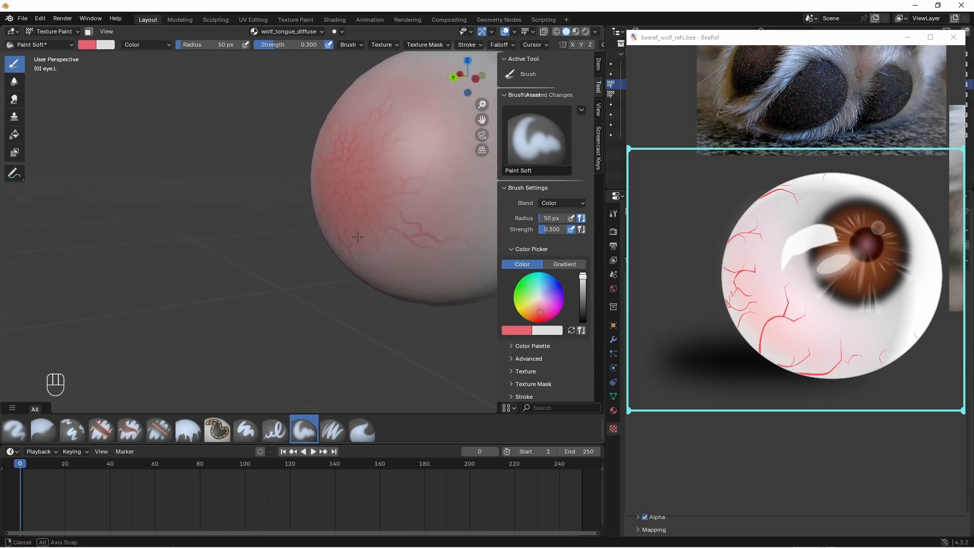
middle_drag(359, 237, 462, 253)
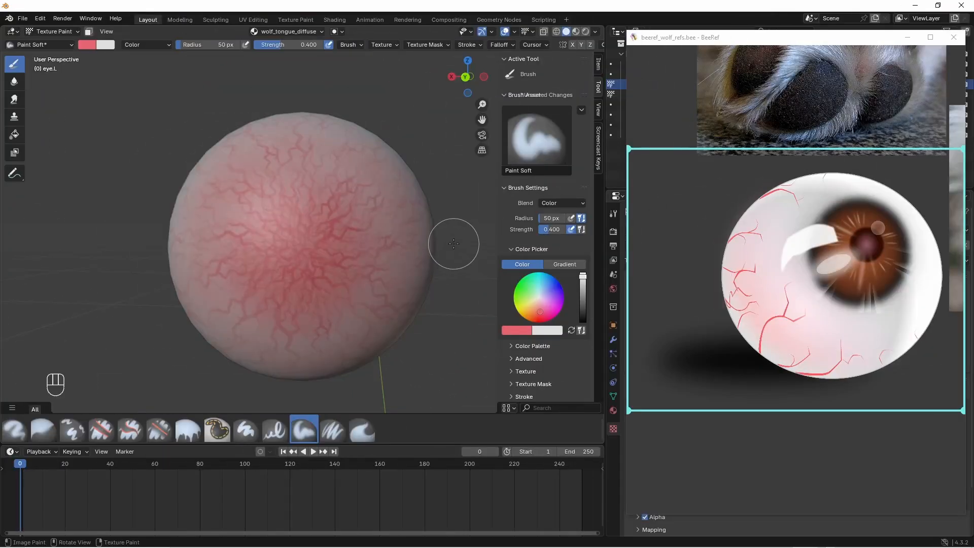
- Set the brush's stroke method back to Space
scroll(587, 167, down, 4)
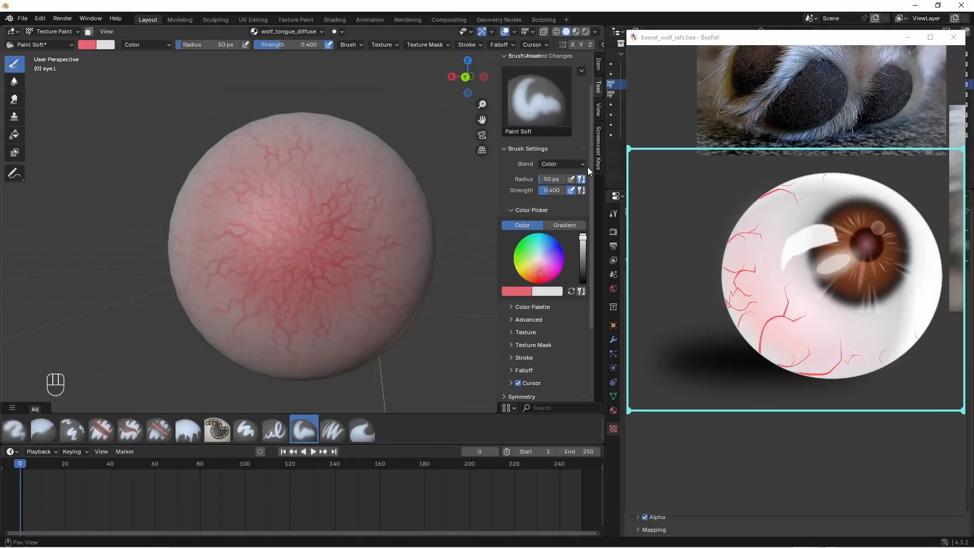
click(519, 310)
click(562, 325)
click(553, 348)
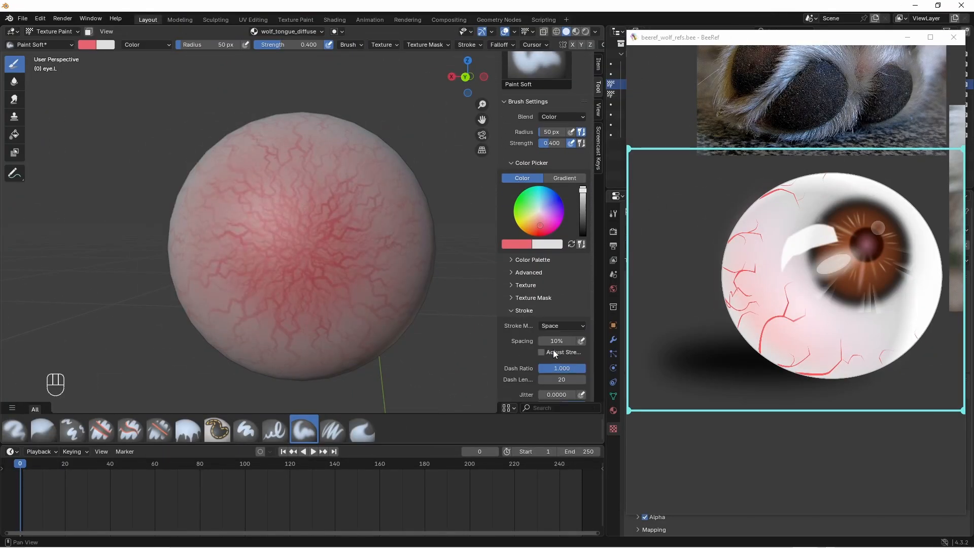
click(511, 310)
click(525, 310)
click(511, 311)
- Adjust the angle options of the brush's eye veins alpha texture and set the brush radius to 100 px
click(513, 285)
mouse_move(592, 253)
mouse_down()
mouse_move(593, 288)
mouse_move(592, 271)
mouse_up()
click(542, 338)
click(226, 45)
text(100)
key(Return)
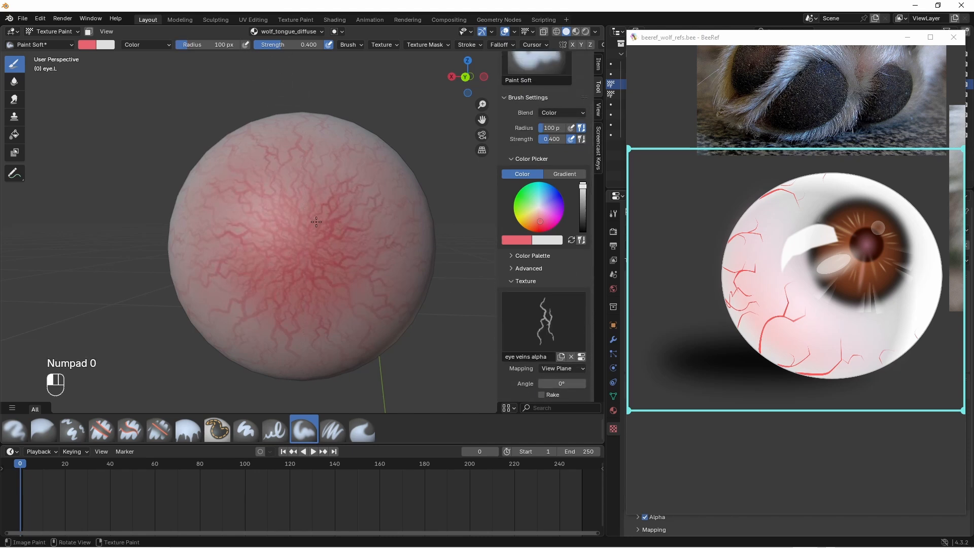
- Paint dense overlapping veins over the back and sides of the eyeball, using a brush strength of 0.500
middle_drag(305, 233, 300, 233)
shift+middle_drag(344, 258, 341, 307)
middle_drag(250, 319, 267, 323)
middle_drag(197, 276, 233, 297)
middle_drag(206, 201, 274, 200)
middle_drag(370, 200, 422, 160)
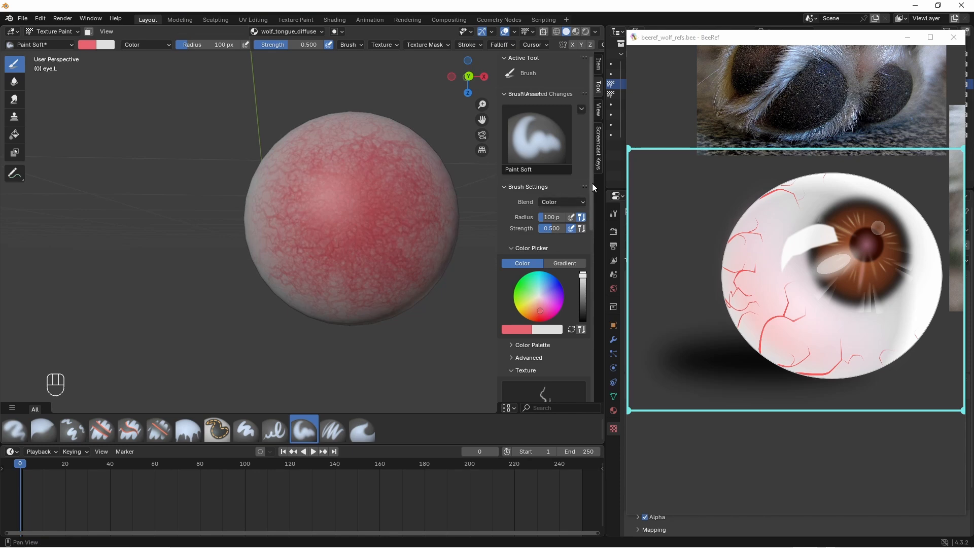
- Remove the vein texture from the brush and paint smooth red over the back of the eyeball with Multiply at 150 px radius
mouse_move(592, 183)
mouse_down()
mouse_move(586, 261)
mouse_move(585, 195)
mouse_up()
click(572, 324)
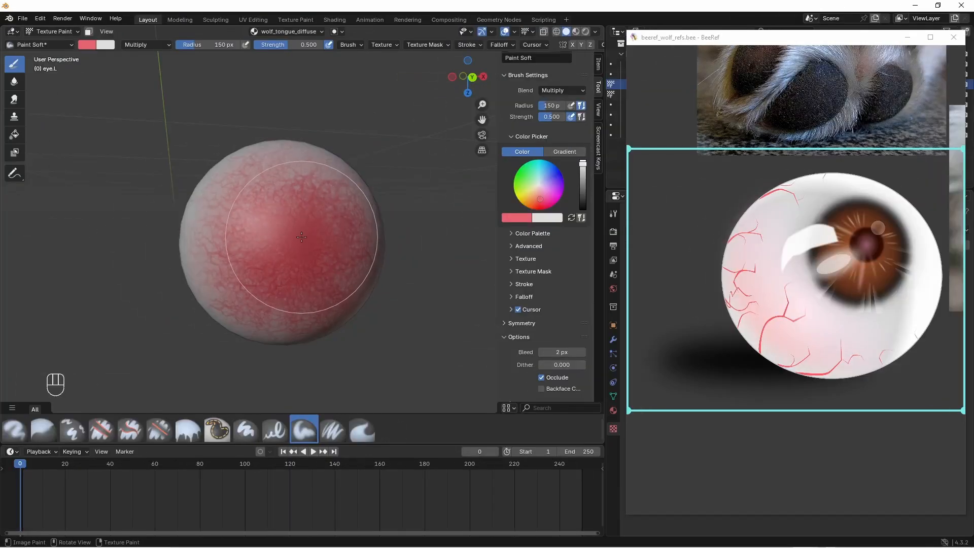
mouse_move(301, 237)
middle_down()
mouse_move(340, 265)
mouse_move(265, 200)
mouse_move(259, 155)
middle_up()
- Reduce the brush radius to 50 px and then to 30 px for finer red painting on the eyeball's side
click(209, 45)
text(50)
key(Return)
middle_drag(214, 217, 337, 298)
click(209, 45)
text(30)
key(Return)
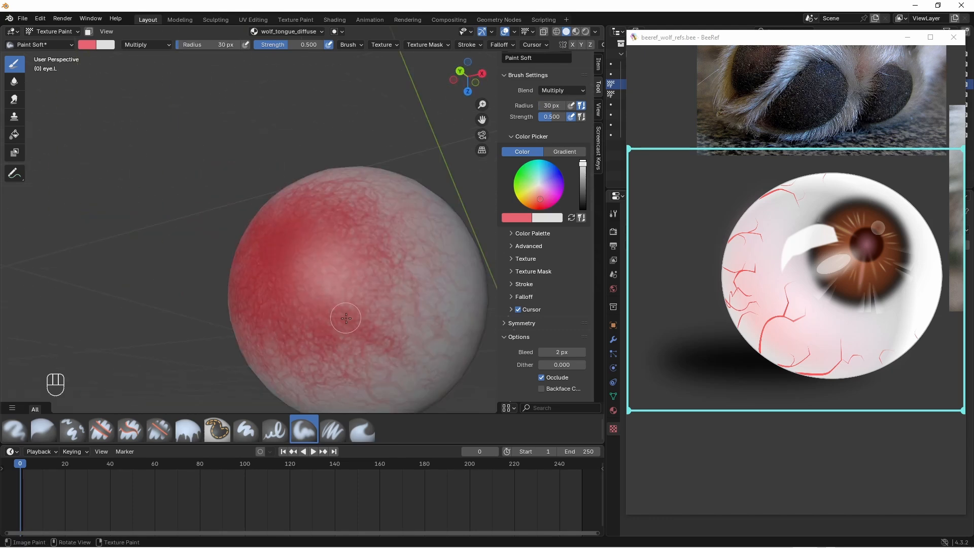
- Set the brush radius to 50 px and paint red along the border between the reddish and white areas
middle_drag(421, 320, 421, 366)
click(225, 45)
text(50)
key(Return)
middle_drag(360, 162, 391, 197)
drag(318, 148, 314, 152)
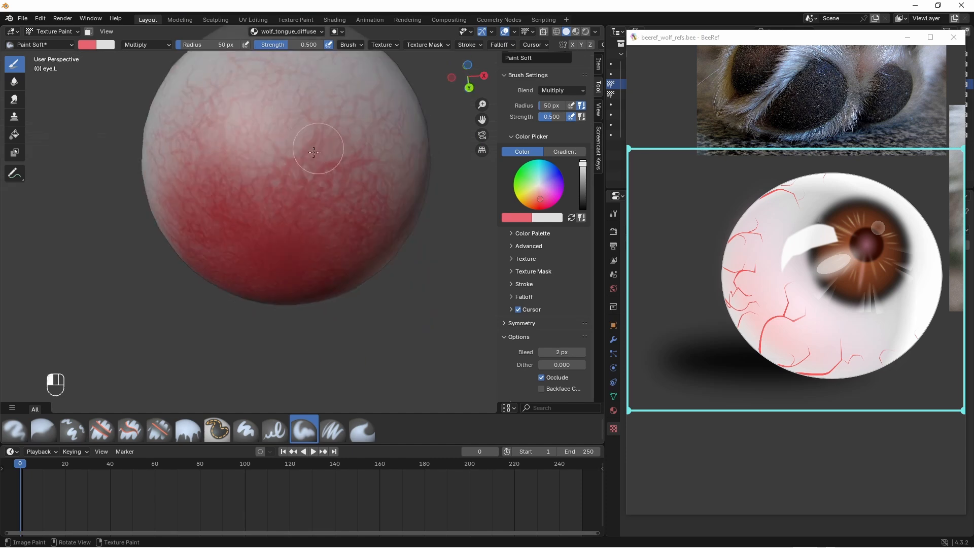
- Switch the brush to Mix blending and set its strength to 0.2
middle_drag(345, 122, 338, 66)
scroll(305, 152, down, 4)
mouse_move(219, 218)
middle_down()
mouse_move(264, 228)
mouse_move(229, 291)
mouse_move(264, 325)
mouse_move(318, 337)
mouse_move(385, 260)
mouse_move(384, 219)
middle_up()
click(298, 46)
text(0.2)
key(Return)
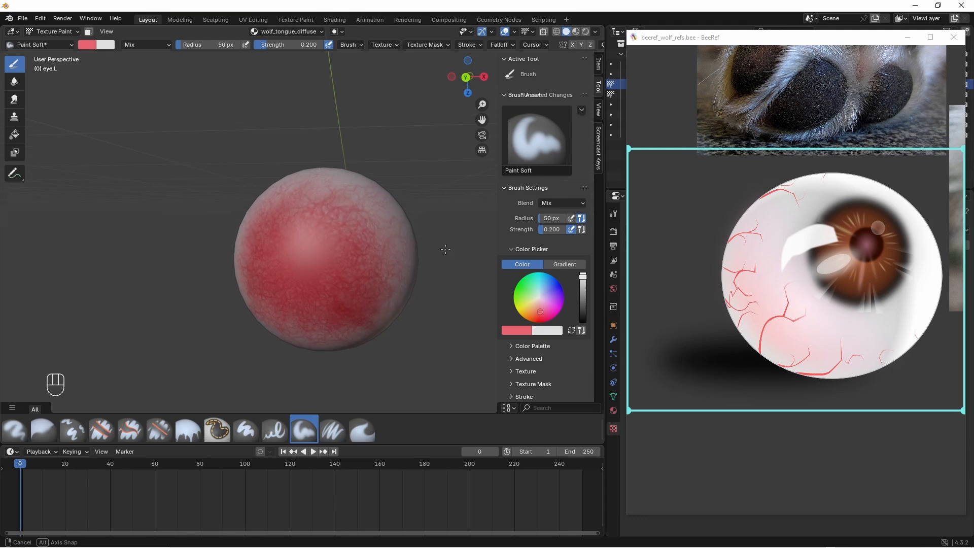
- Return the eyeball to Object Mode, unhide all the wolf's parts and clear the selection
mouse_move(487, 325)
middle_down()
mouse_move(479, 410)
mouse_move(523, 481)
mouse_move(487, 489)
mouse_move(462, 464)
middle_up()
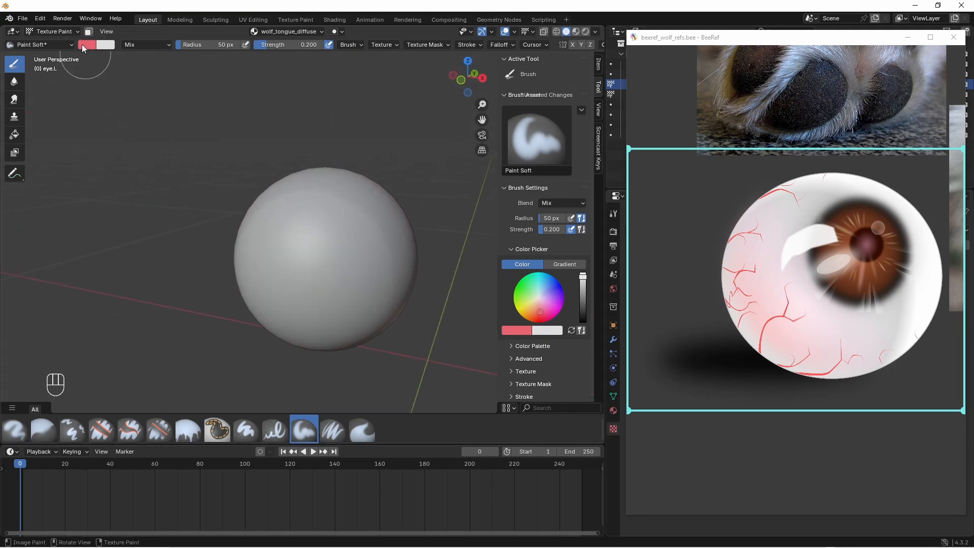
click(54, 31)
click(56, 43)
scroll(424, 266, down, 6)
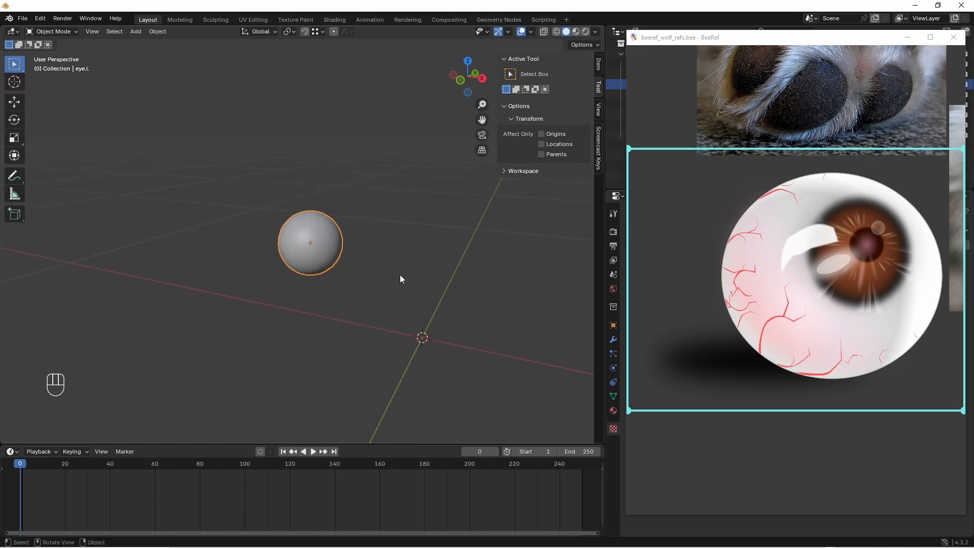
key(alt+h)
middle_drag(404, 300, 398, 285)
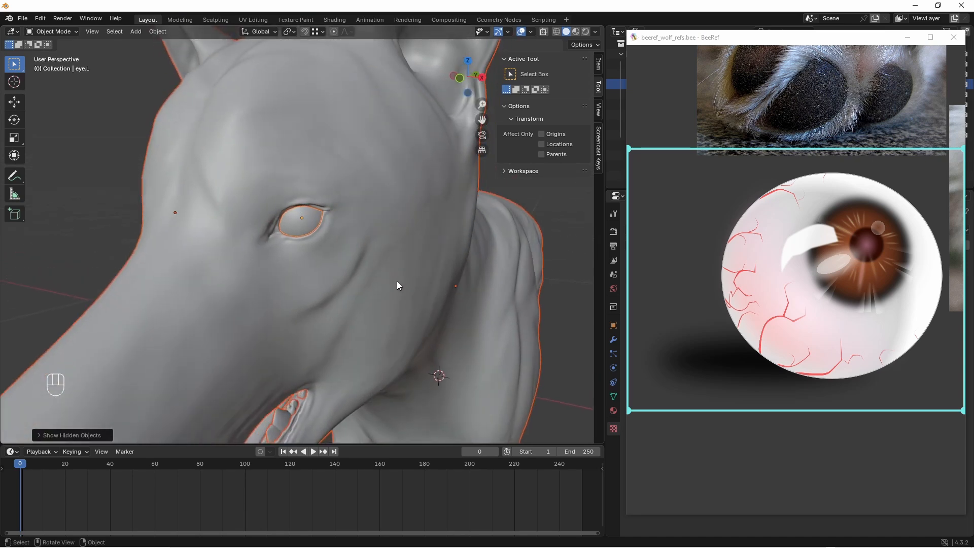
ctrl+middle_drag(447, 336, 386, 261)
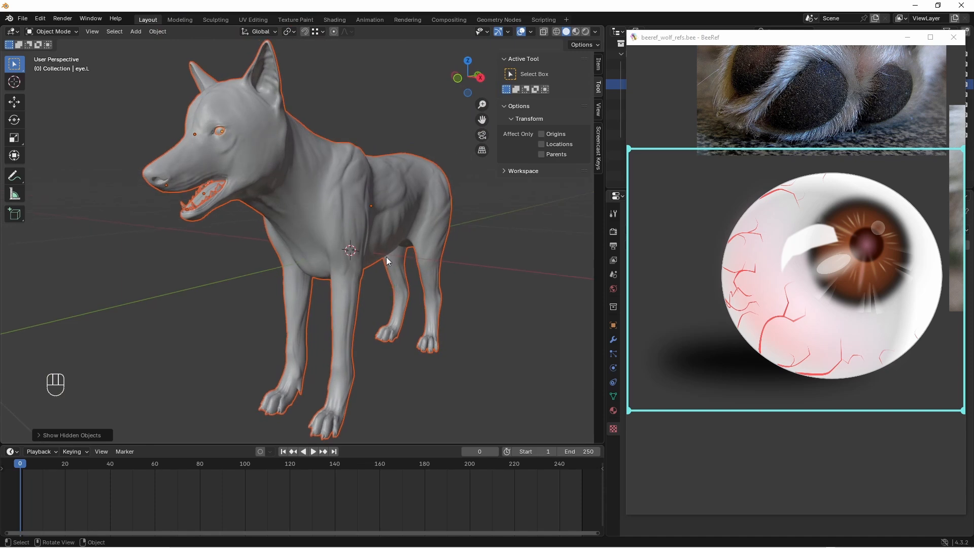
key(a)
key(a)
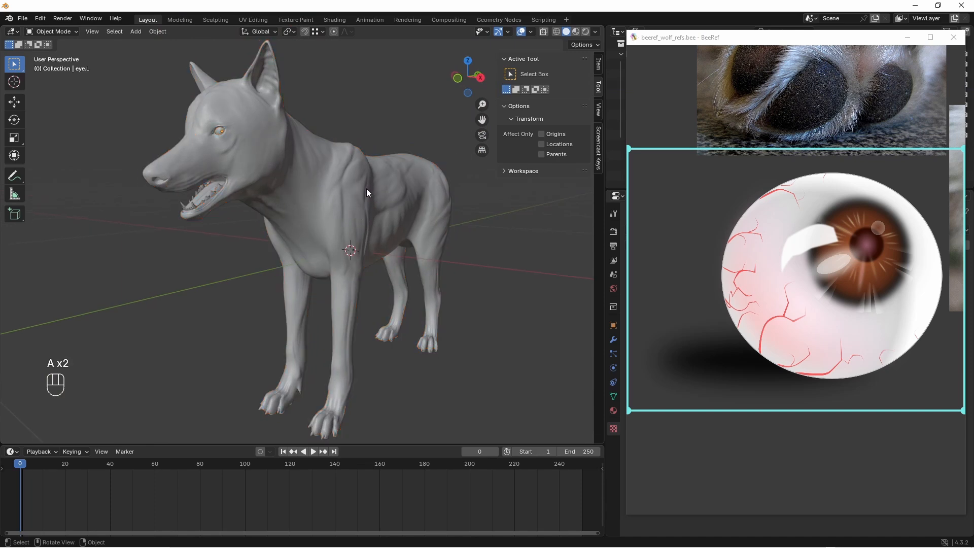
- Show the wolf in Material Preview shading and select the tongue to inspect its texture up close
click(577, 32)
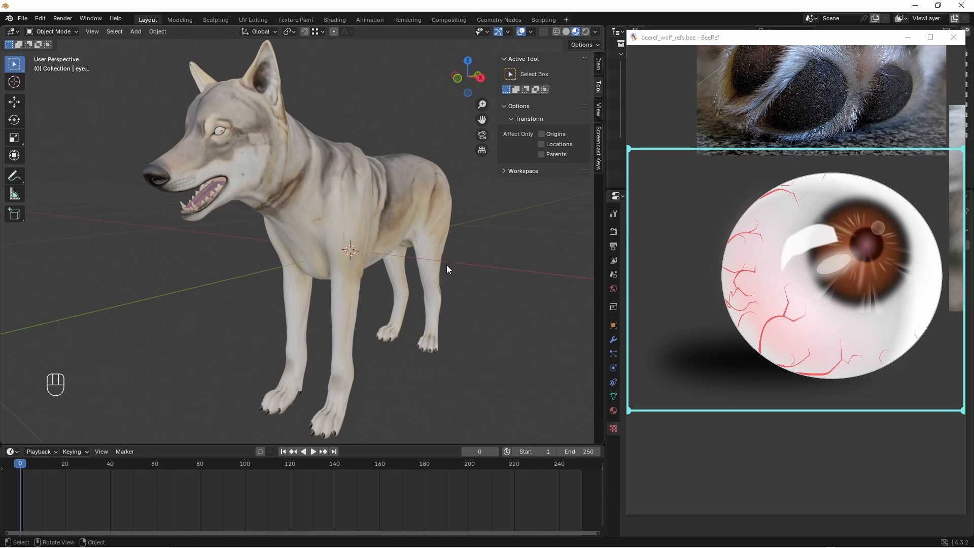
middle_drag(447, 265, 461, 265)
middle_drag(507, 263, 312, 230)
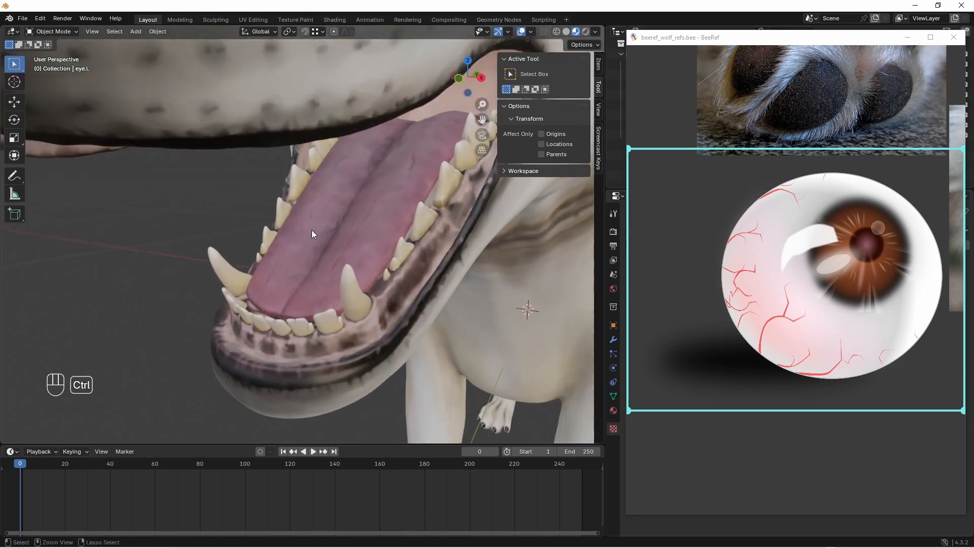
click(319, 254)
ctrl+middle_drag(338, 290, 302, 288)
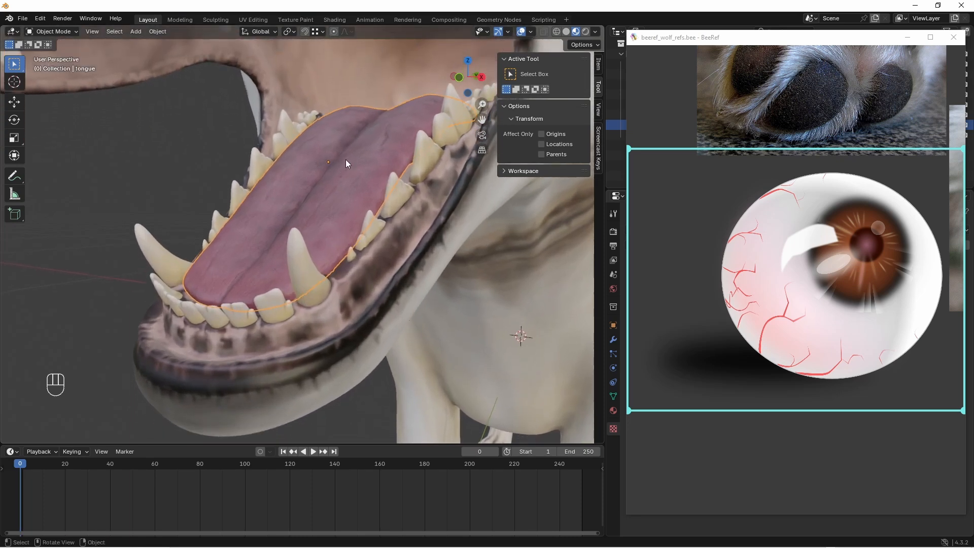
mouse_move(373, 232)
ctrl+middle_down()
mouse_move(367, 253)
mouse_move(363, 239)
ctrl+middle_up()
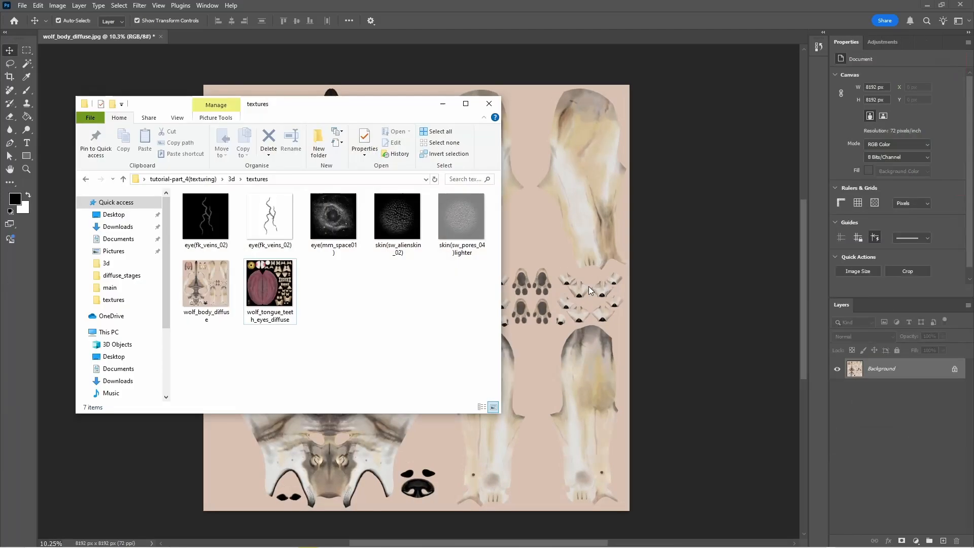
- In Photoshop, place the wolf_tongue_teeth_eyes_diffuse image from the textures folder into the wolf_body_diffuse.jpg document at 100% scale
drag(270, 284, 553, 309)
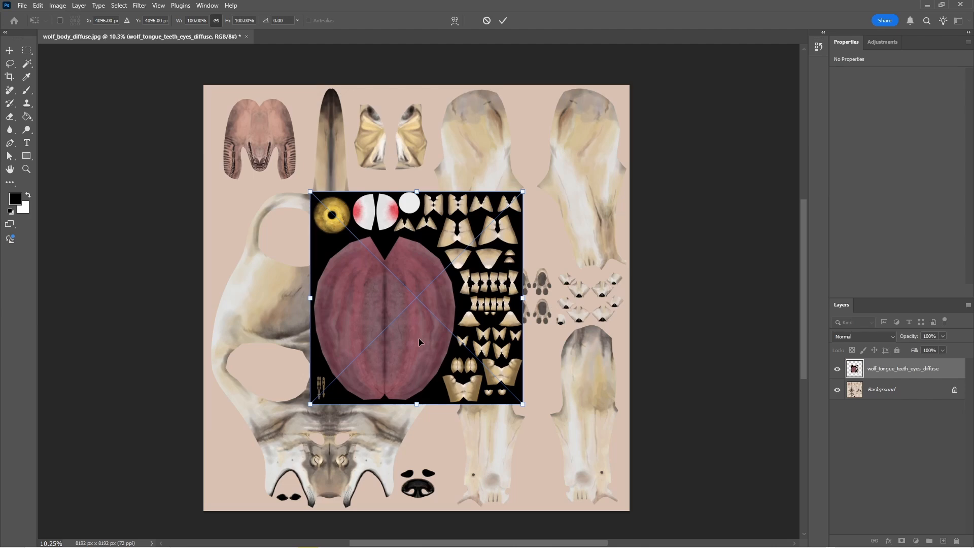
key(Return)
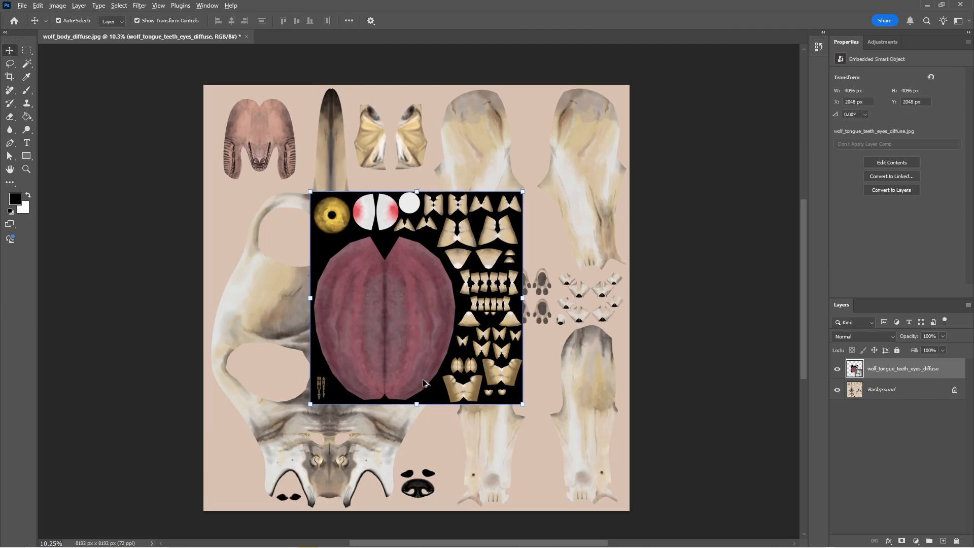
alt+scroll(431, 287, up, 5)
alt+scroll(432, 287, up, 2)
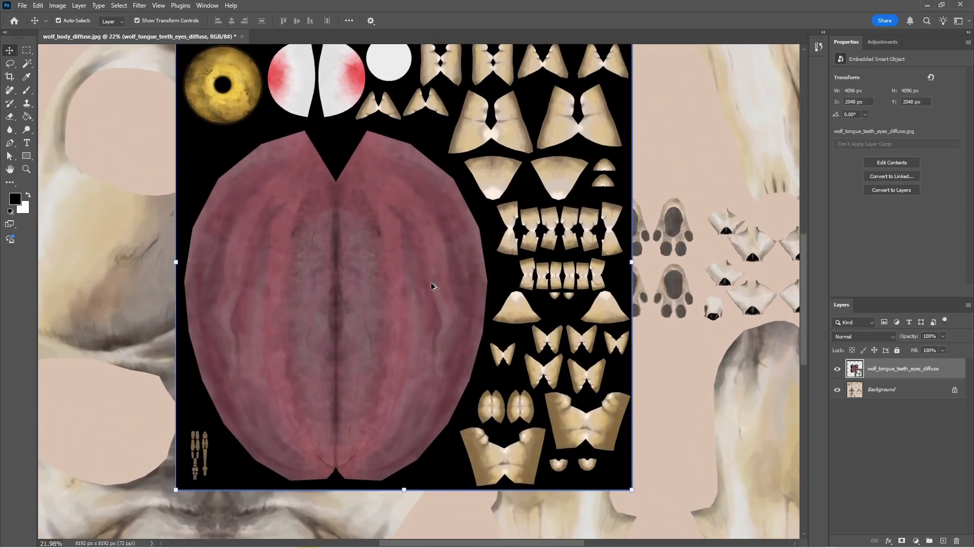
scroll(441, 283, up, 2)
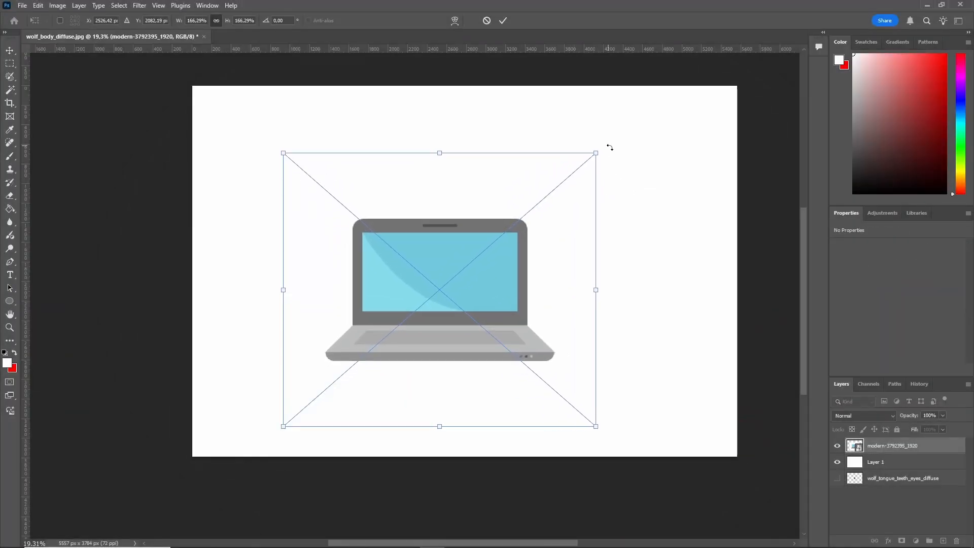
- Free-transform the placed laptop image and distort its two right corners inward
drag(611, 148, 583, 154)
drag(583, 153, 592, 164)
ctrl+drag(614, 150, 554, 161)
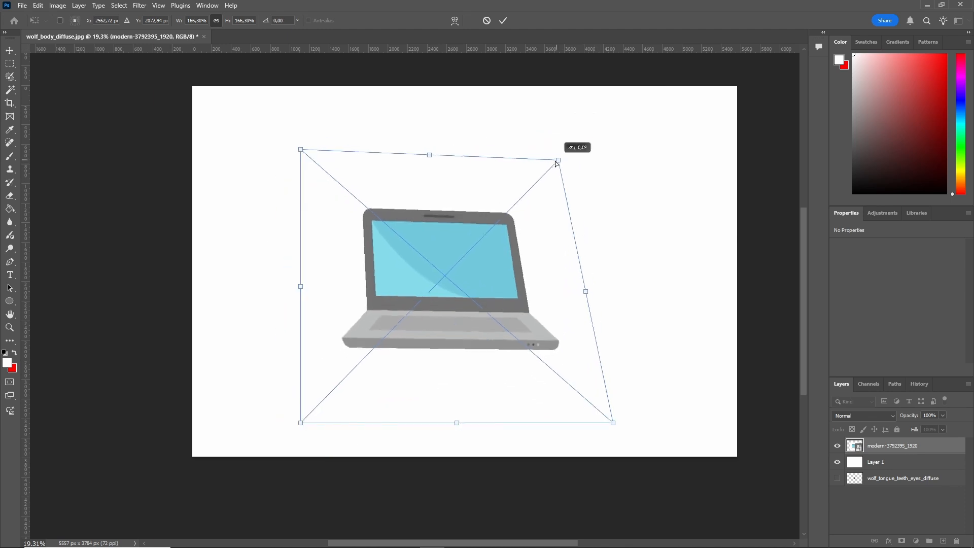
ctrl+drag(614, 422, 559, 407)
- Warp the laptop image with a custom warp so its screen and base bend into curves
drag(549, 196, 549, 231)
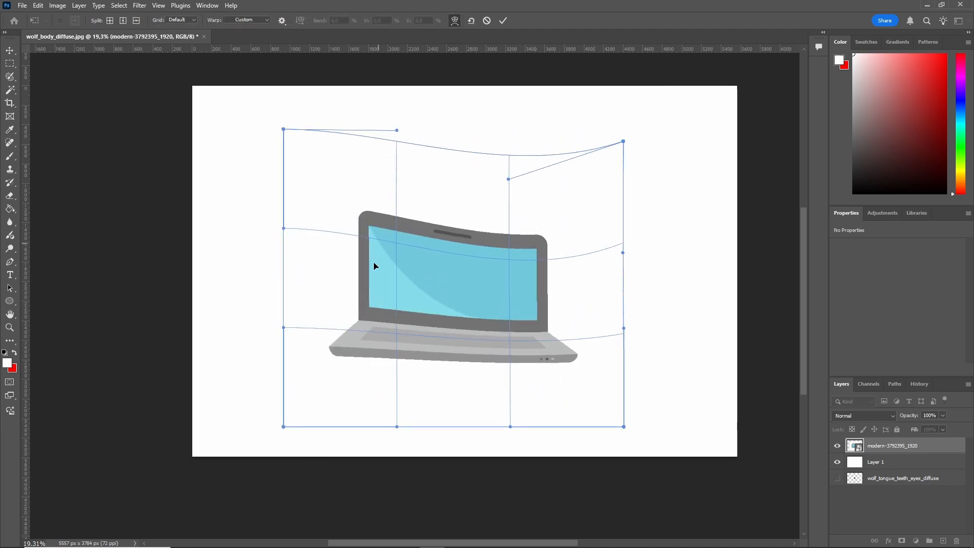
drag(374, 263, 370, 224)
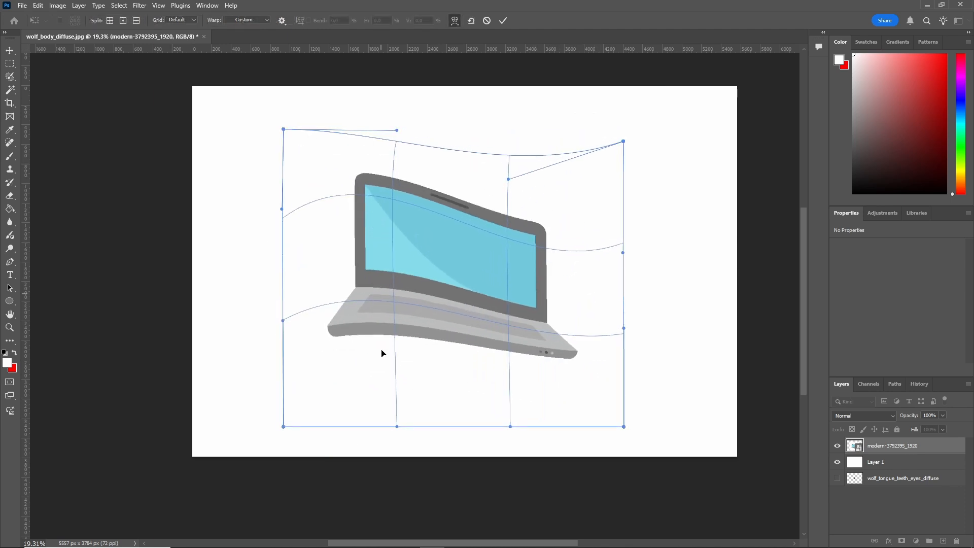
drag(380, 350, 380, 339)
drag(573, 328, 558, 349)
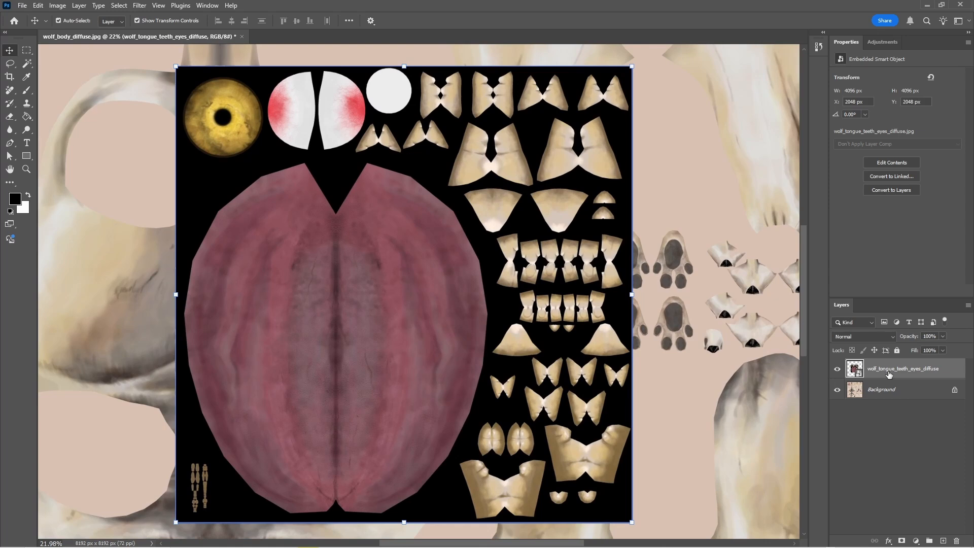
- Rasterize the wolf_tongue_teeth_eyes_diffuse layer, delete its black background using the Magic Wand, and deselect
right_click(889, 374)
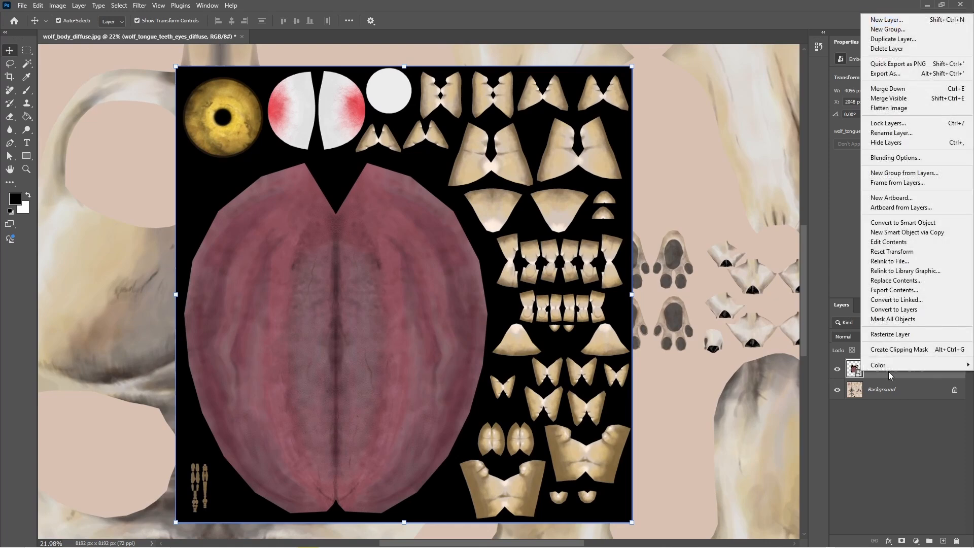
click(902, 337)
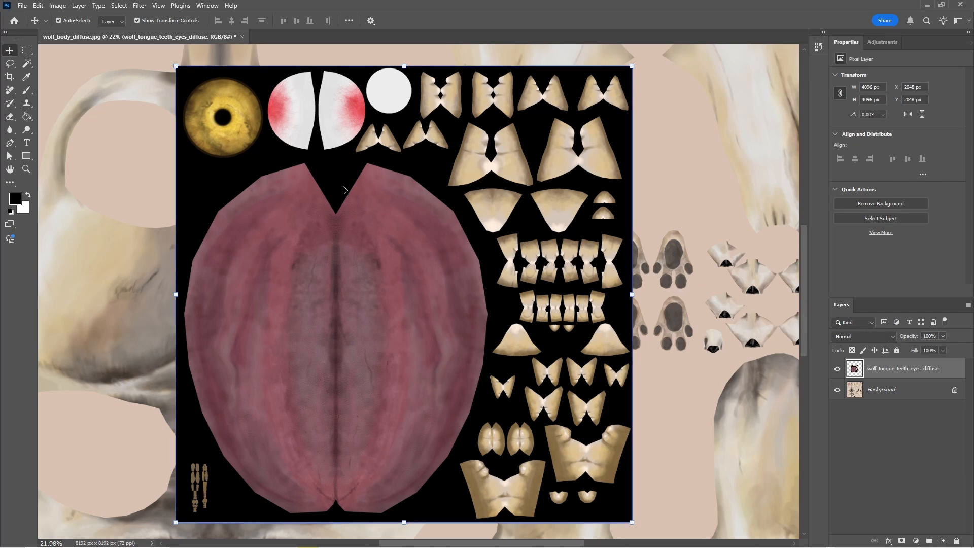
click(27, 63)
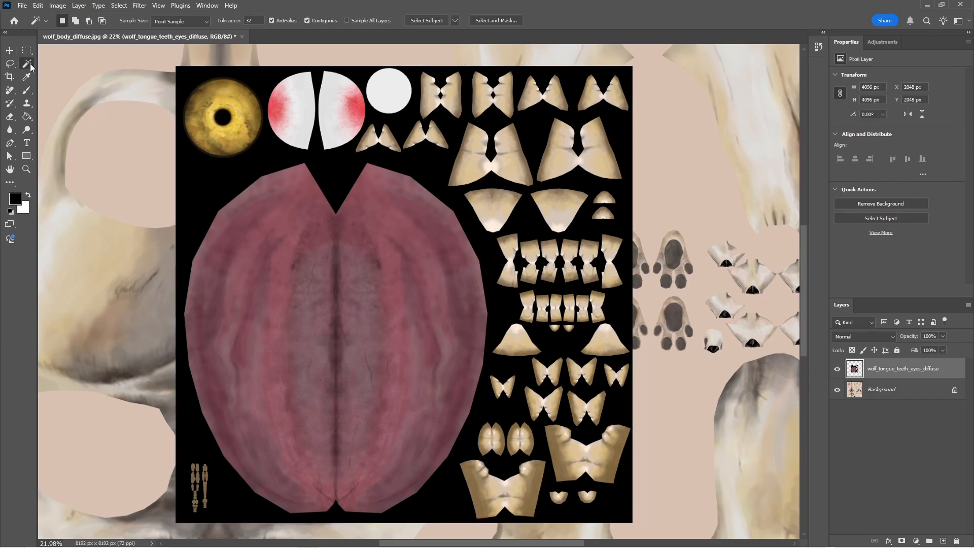
click(233, 175)
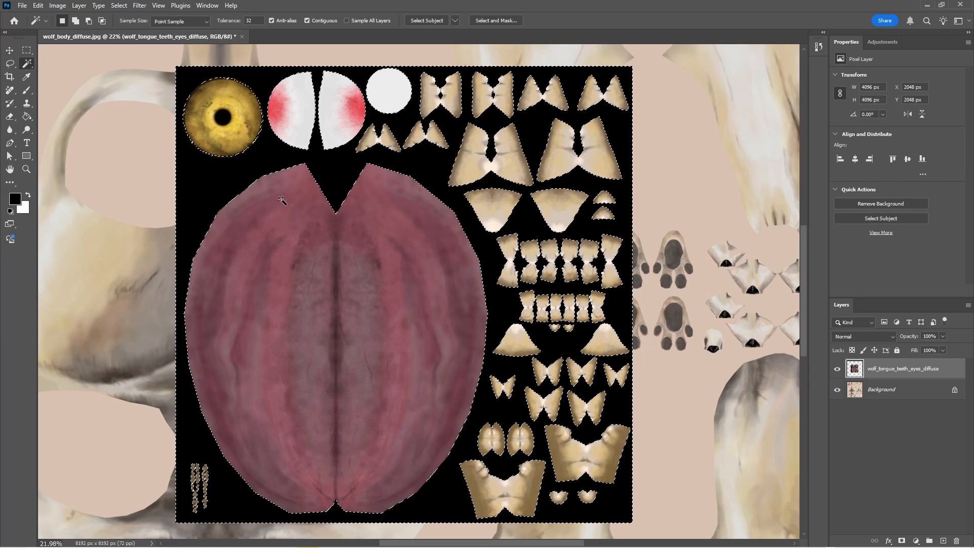
key(Delete)
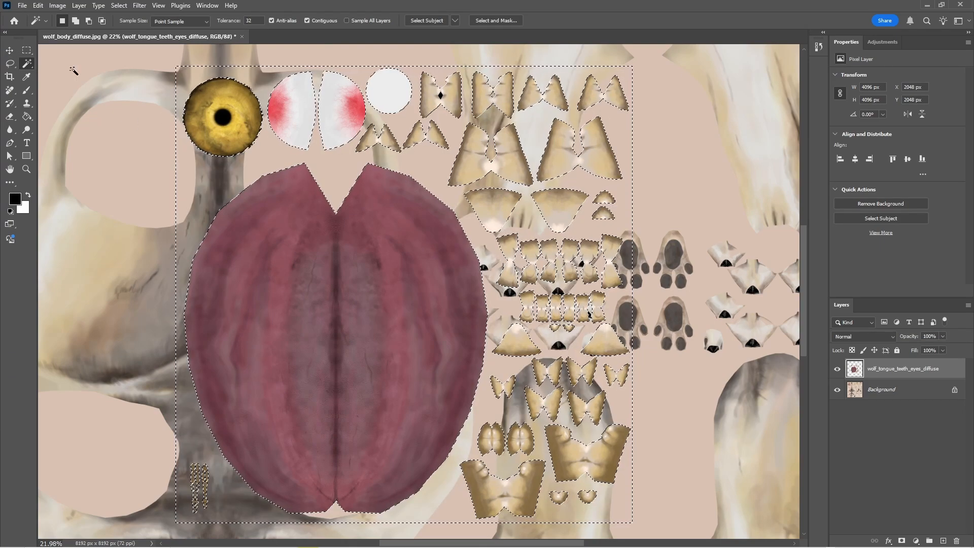
click(27, 50)
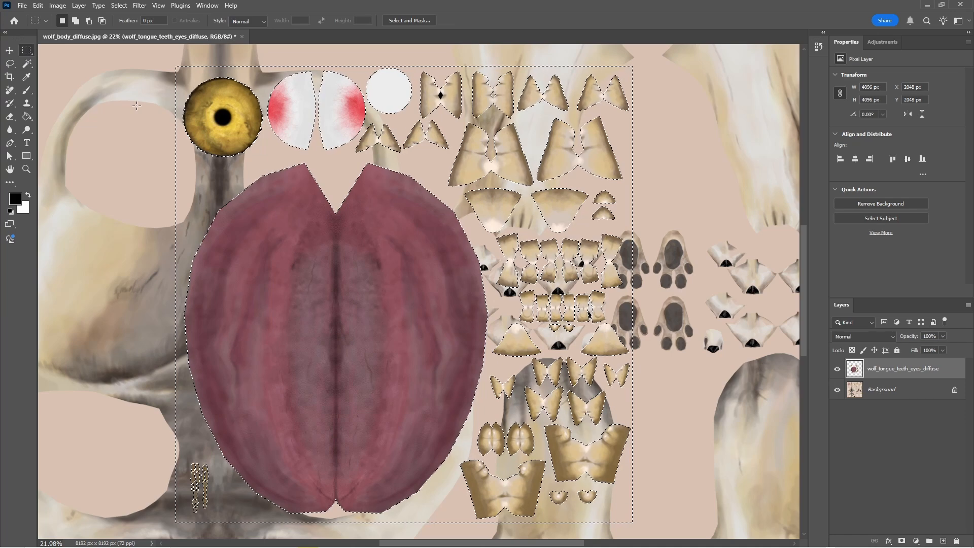
click(136, 106)
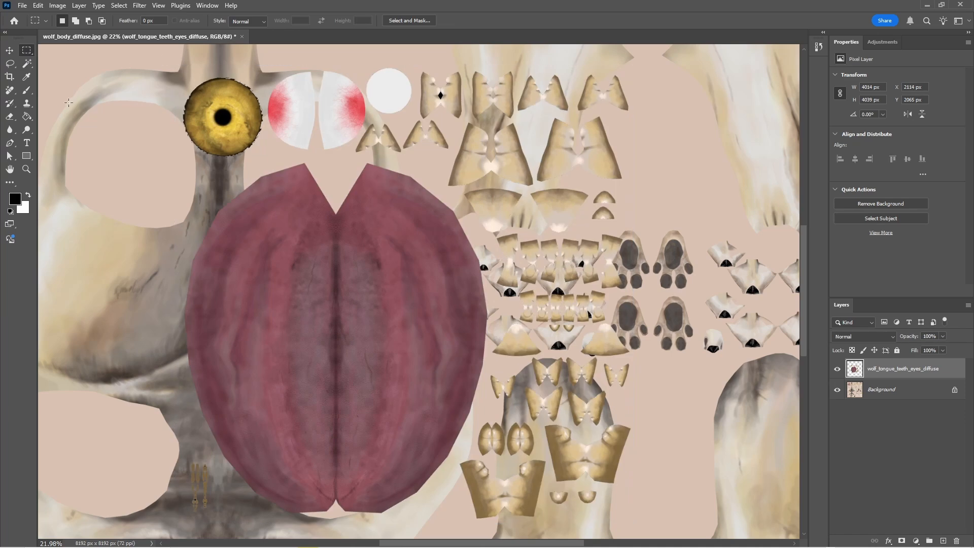
- Draw a closed curved Pen path around the tongue, leaving a small margin outside its edges
click(9, 143)
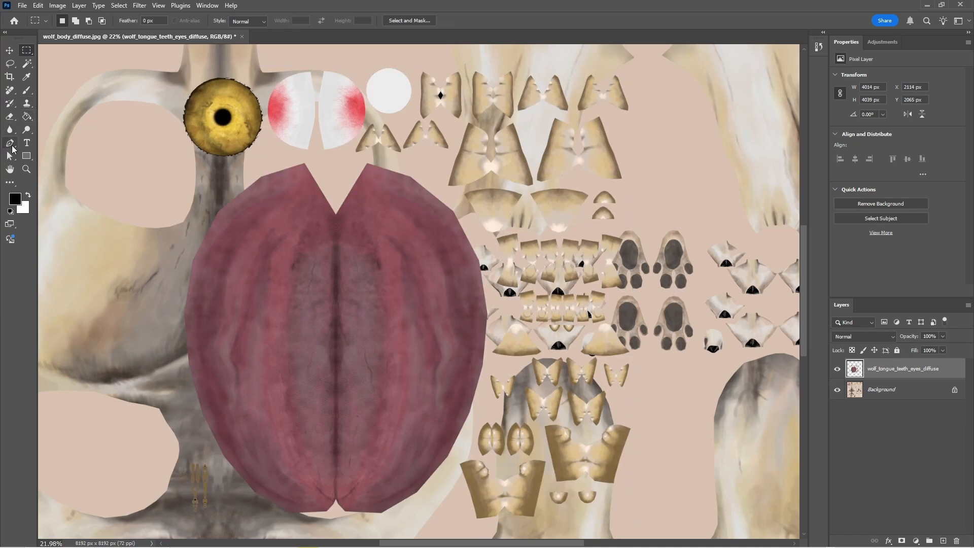
click(330, 156)
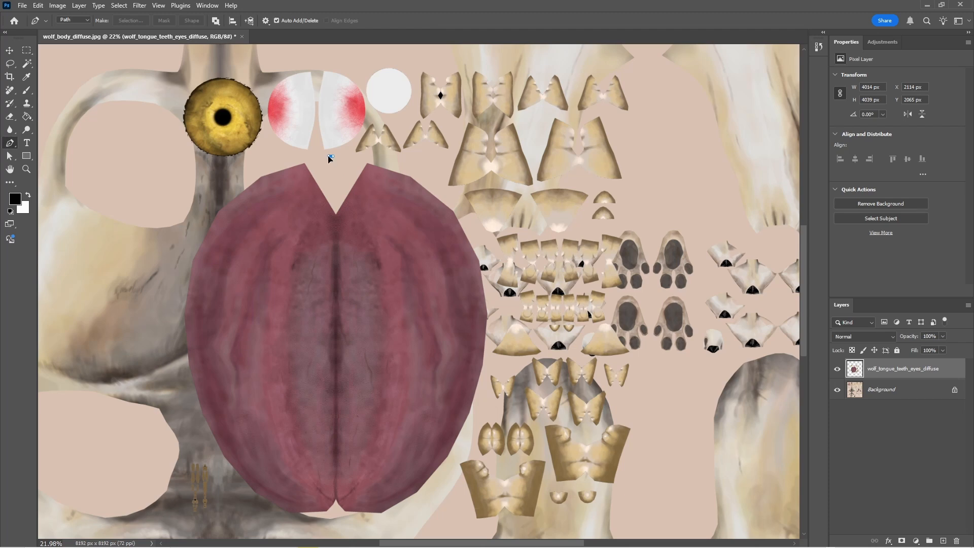
drag(329, 158, 310, 156)
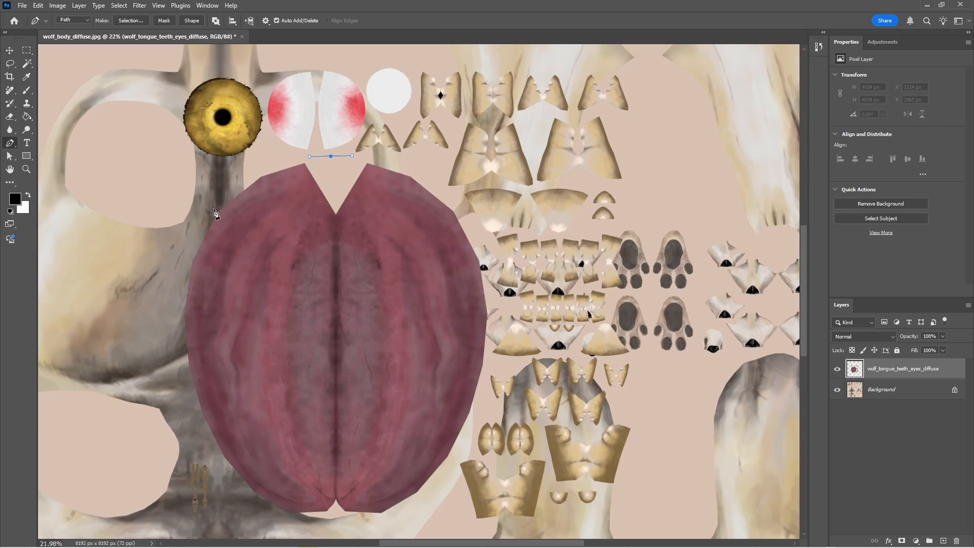
drag(202, 222, 172, 280)
drag(181, 368, 189, 409)
drag(238, 494, 273, 530)
drag(387, 522, 426, 509)
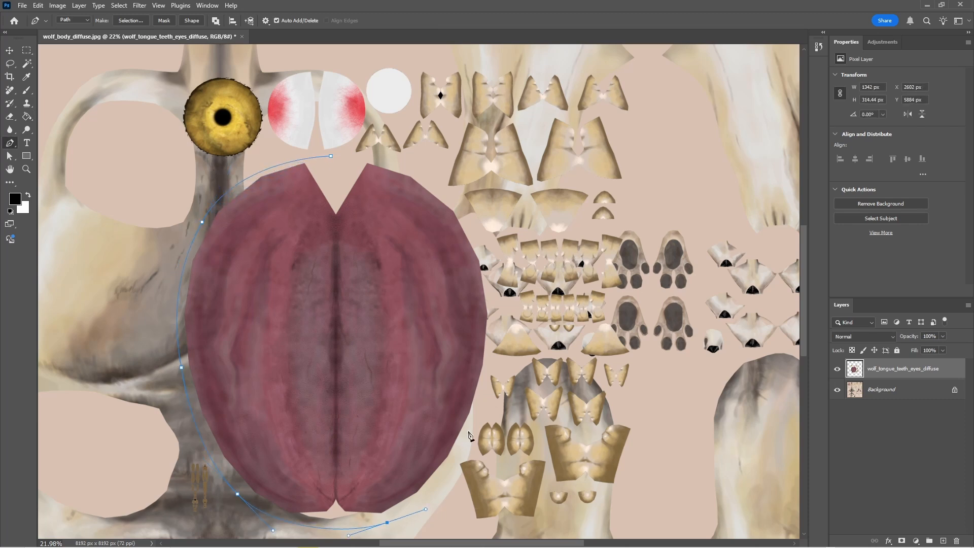
drag(472, 423, 489, 373)
drag(493, 311, 492, 282)
drag(473, 227, 460, 203)
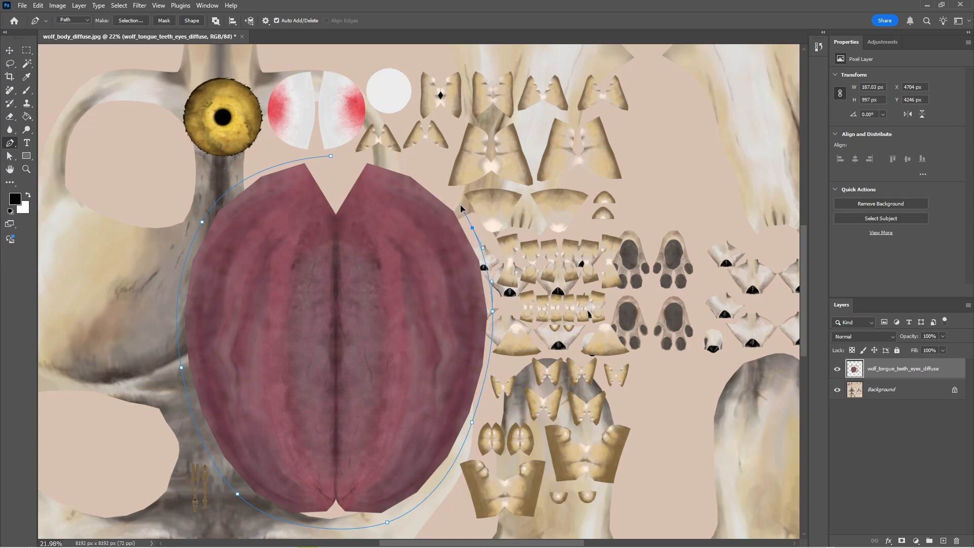
drag(415, 169, 398, 161)
click(331, 156)
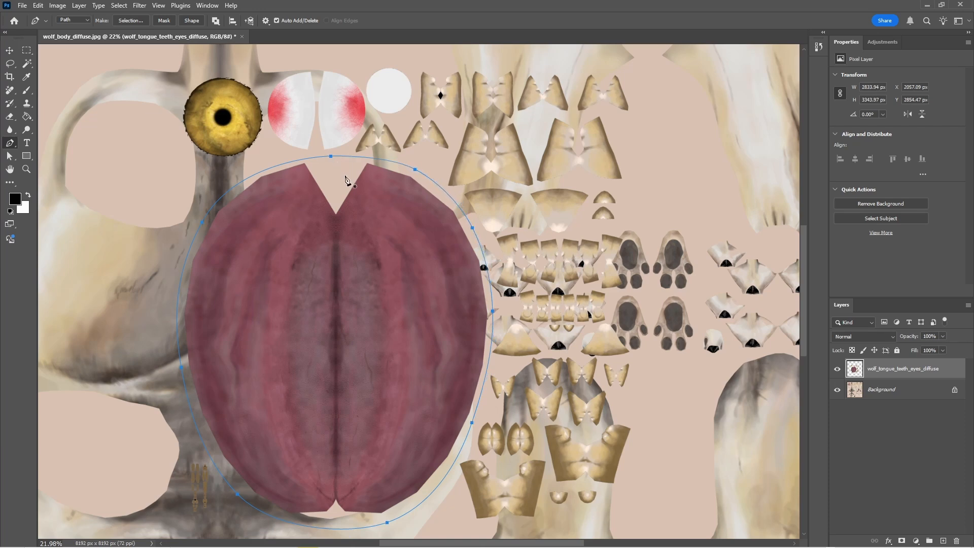
- Convert the closed path around the tongue into a selection
right_click(357, 224)
click(386, 264)
key(Return)
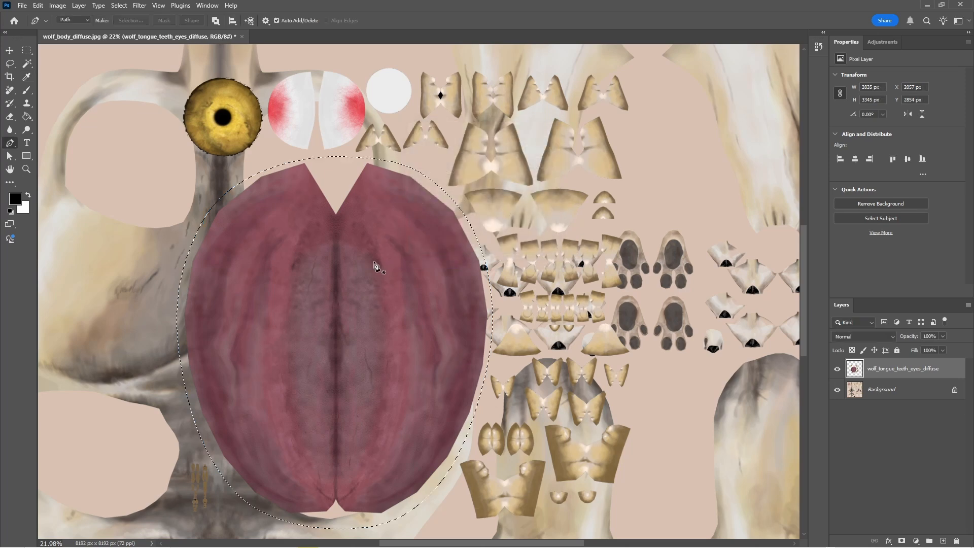
- Invert the selection and delete the eye and teeth pieces around the tongue from the layer
click(27, 51)
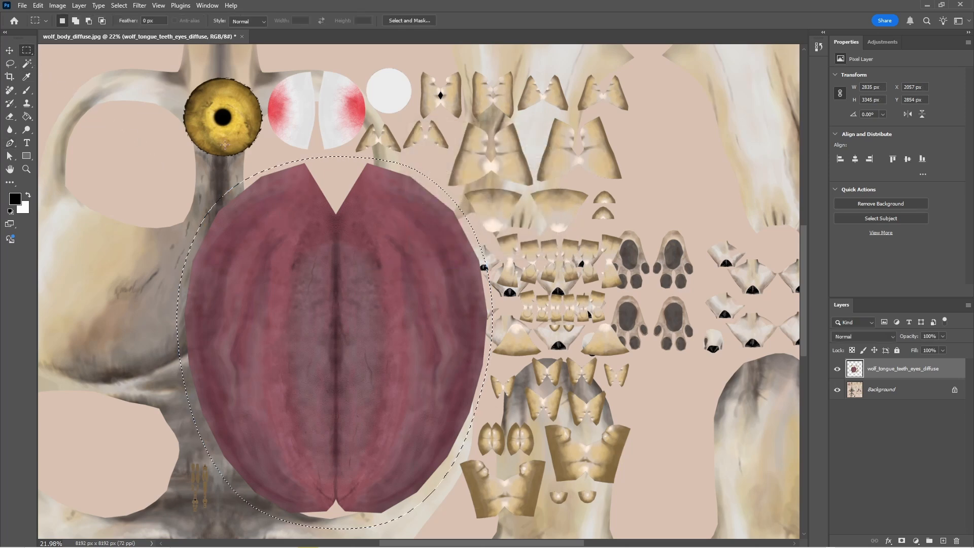
right_click(324, 189)
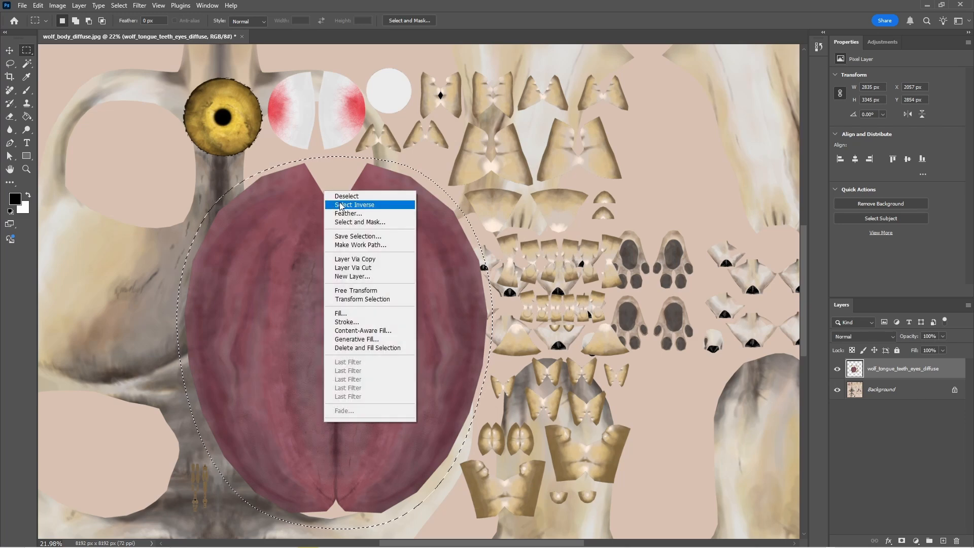
click(340, 205)
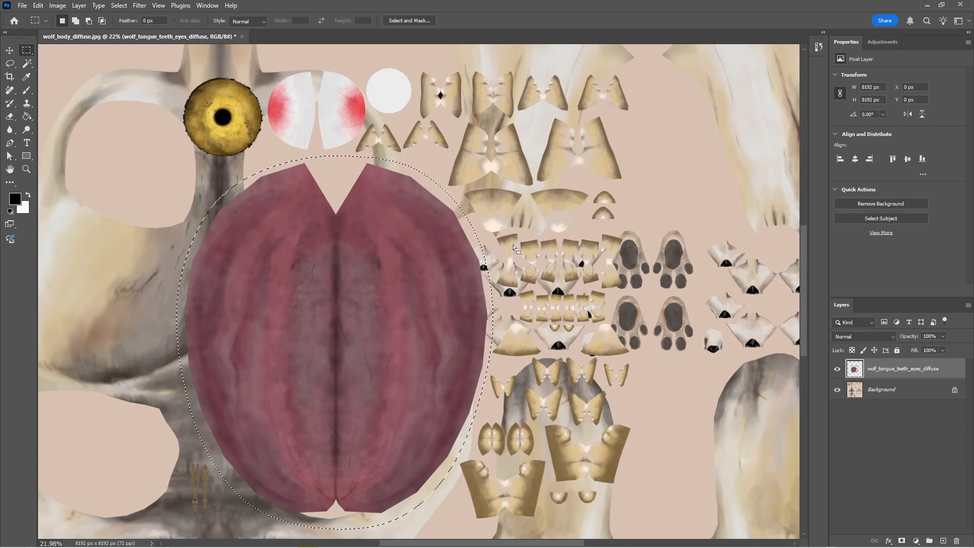
scroll(515, 248, down, 1)
alt+scroll(516, 247, down, 2)
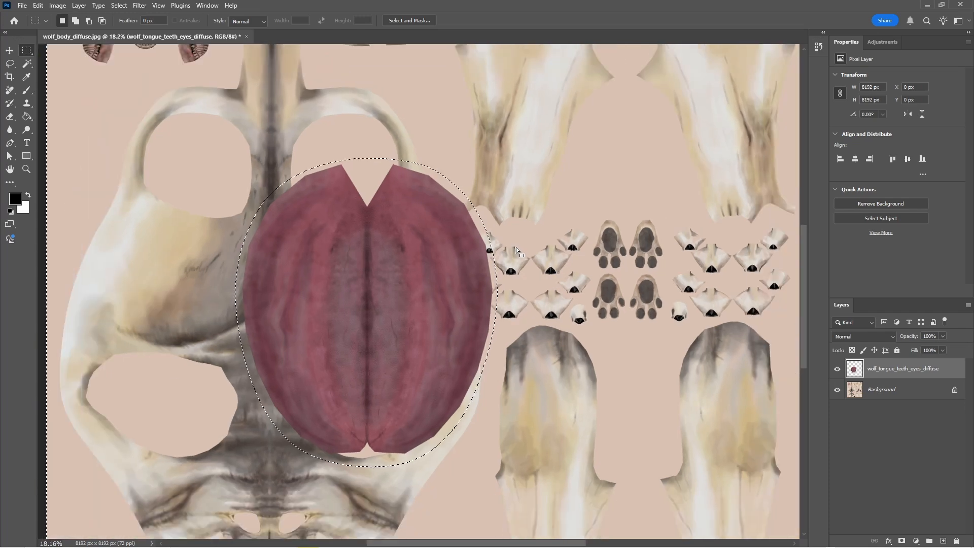
- Deselect, scale the tongue down to about 593 x 684 px, and place it over the upper middle of the mouth interior piece
alt+scroll(516, 247, down, 3)
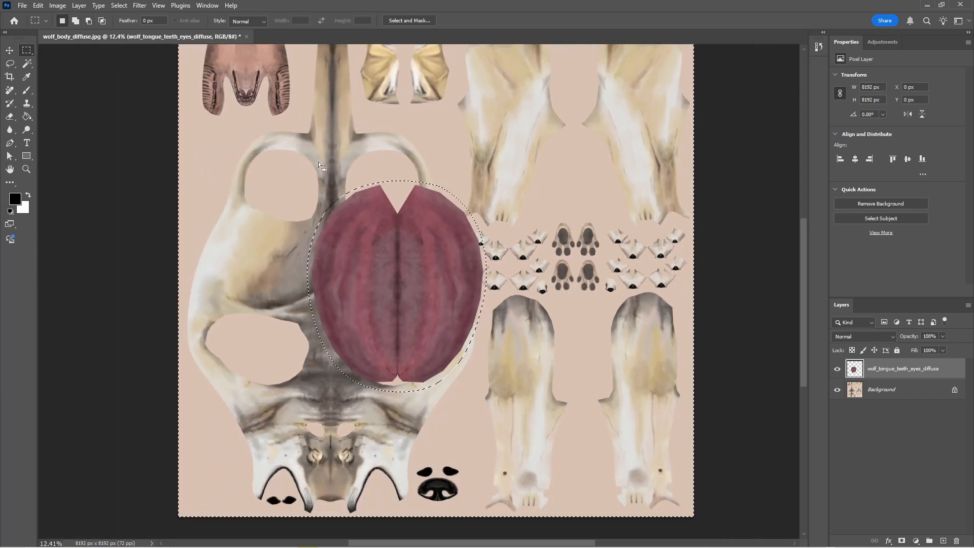
key(ctrl+d)
scroll(346, 191, up, 1)
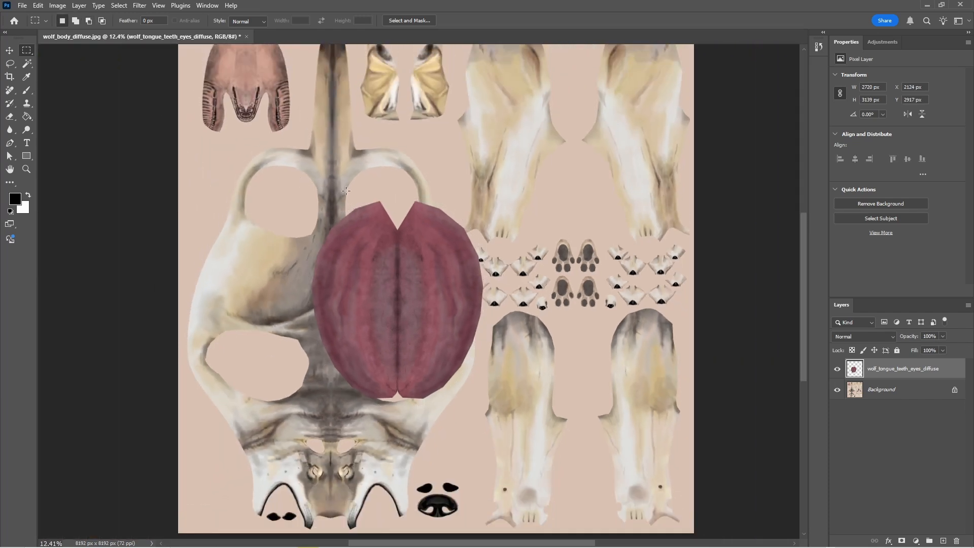
click(9, 49)
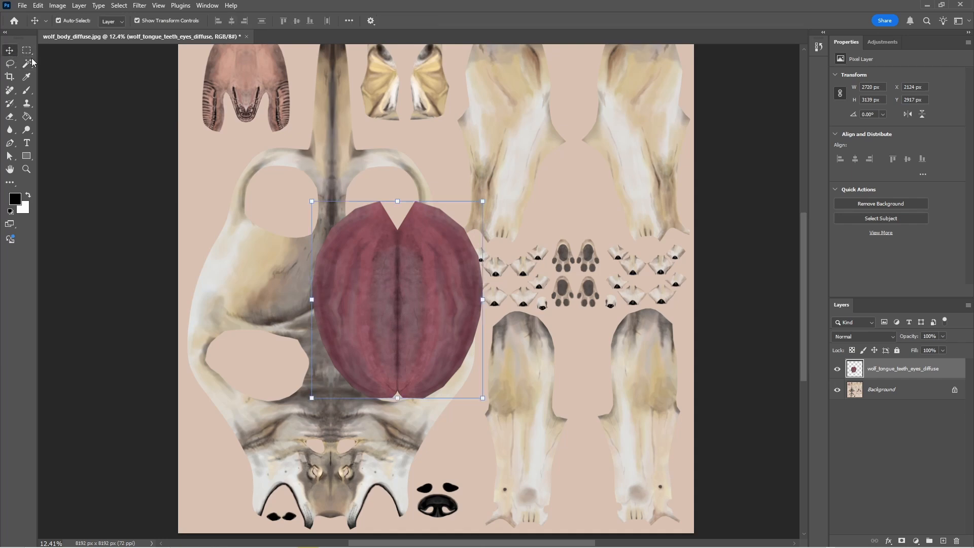
scroll(359, 218, up, 2)
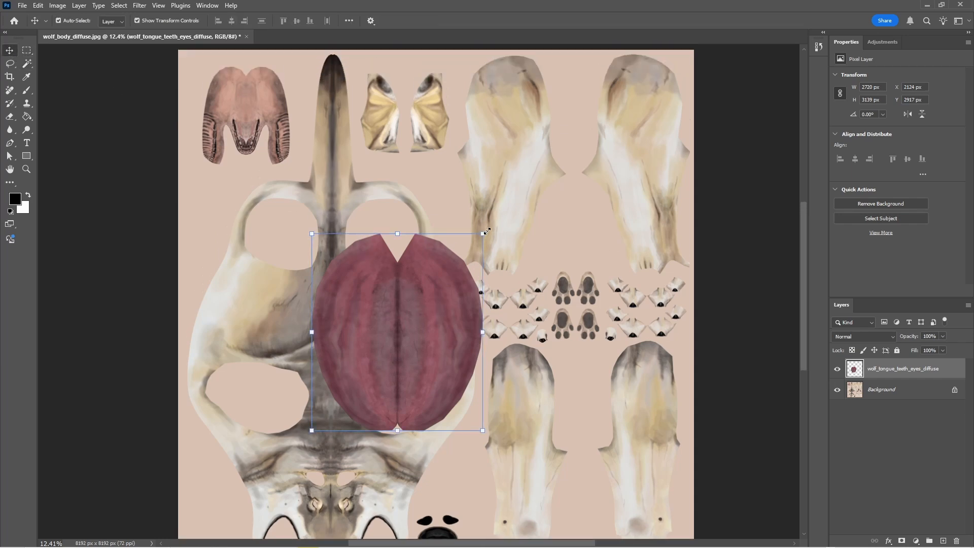
drag(487, 231, 246, 110)
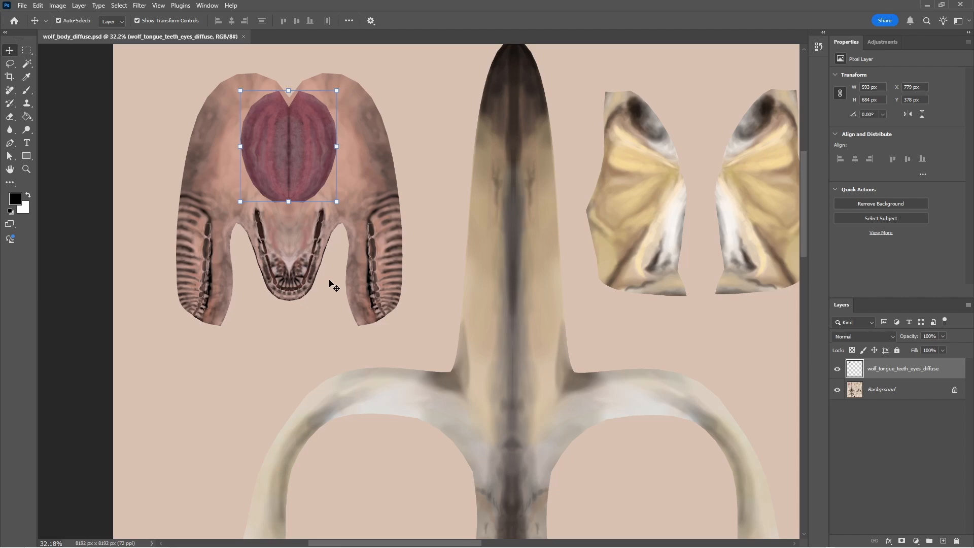
- Select the beige background area surrounding the texture pieces on the Background layer with the Magic Wand
scroll(335, 283, down, 1)
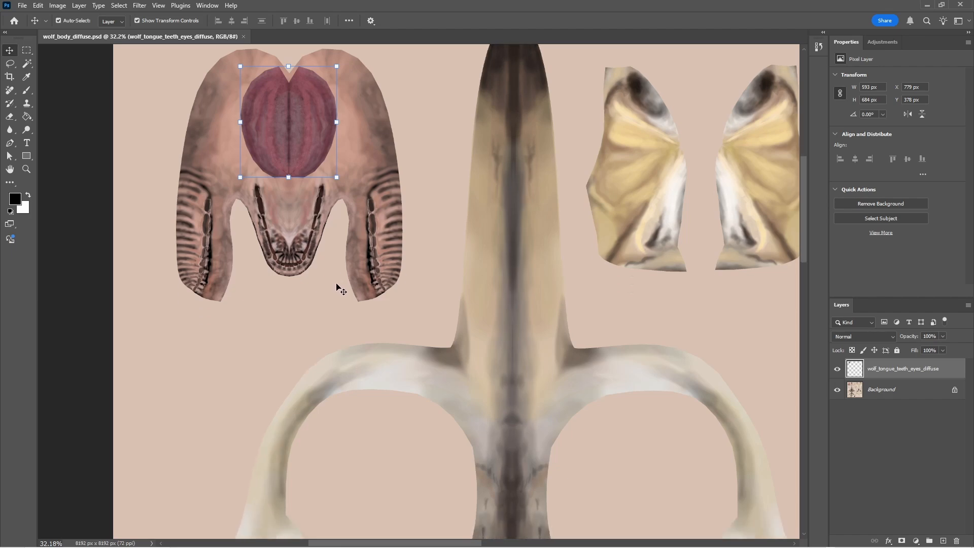
alt+scroll(370, 304, down, 4)
alt+scroll(501, 347, down, 2)
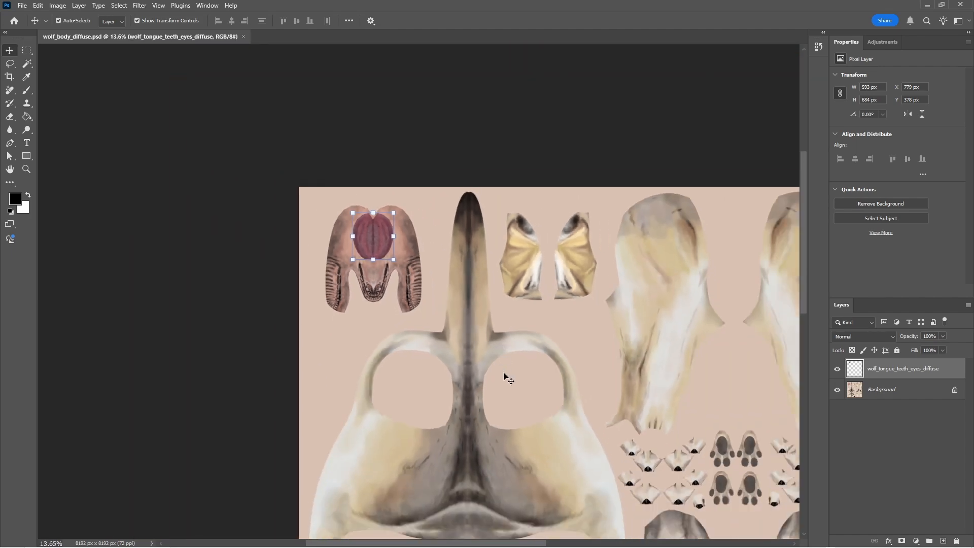
alt+scroll(502, 368, down, 4)
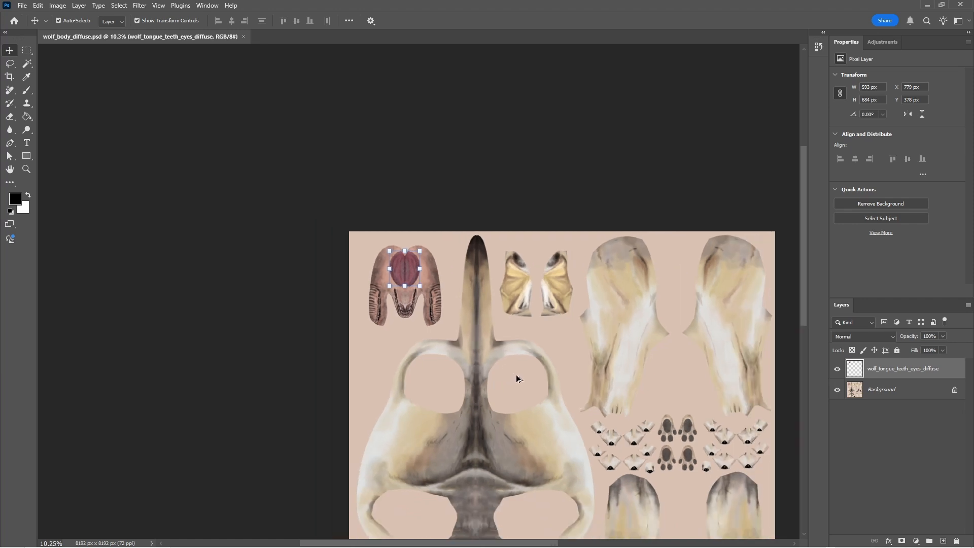
drag(804, 290, 806, 349)
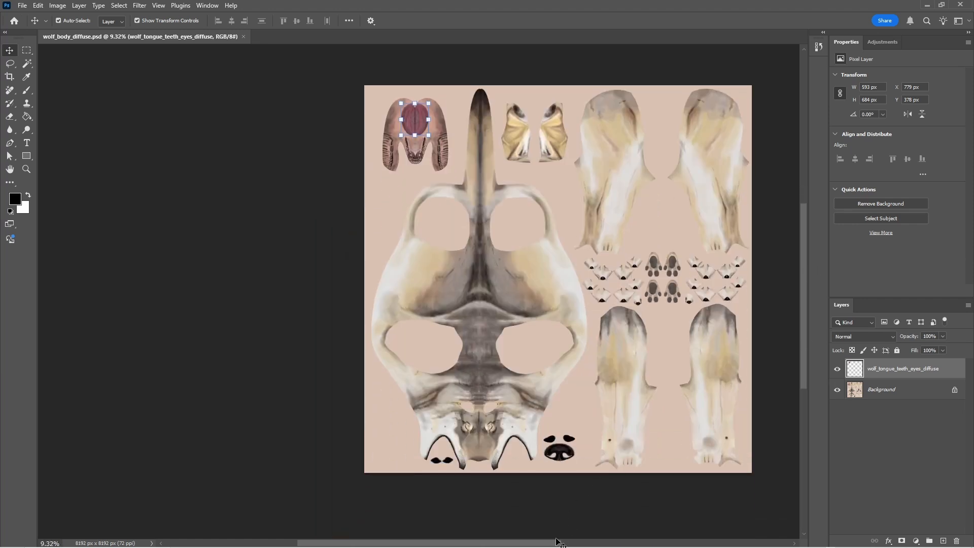
drag(558, 543, 599, 543)
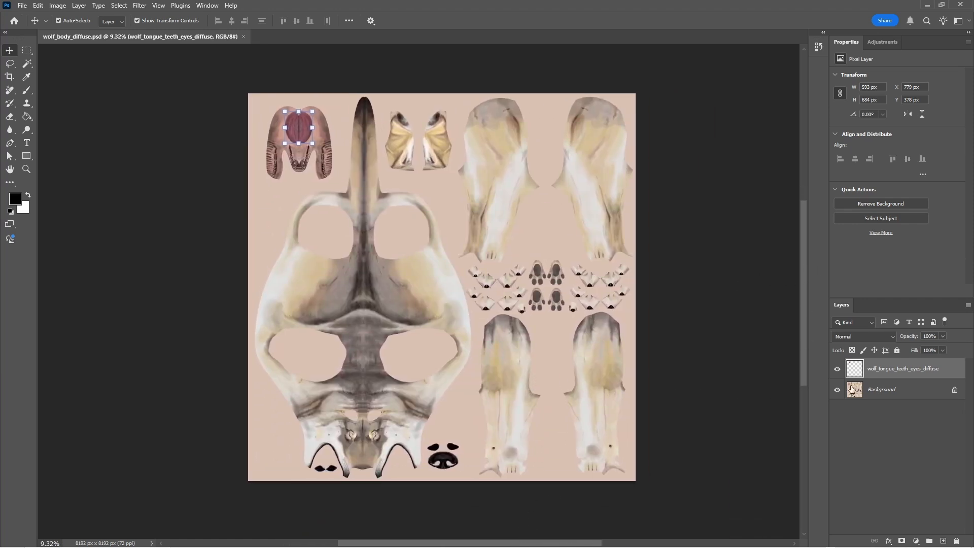
click(881, 393)
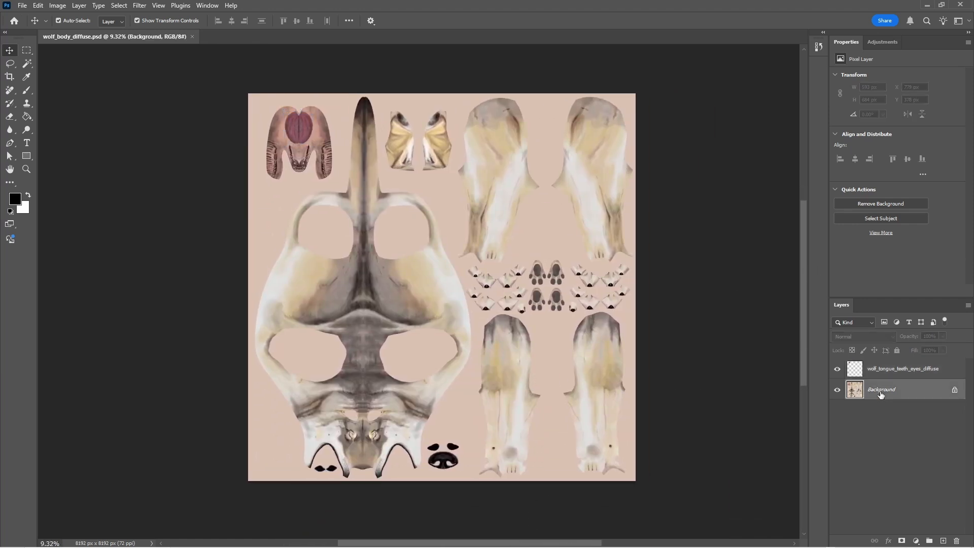
click(27, 63)
click(283, 204)
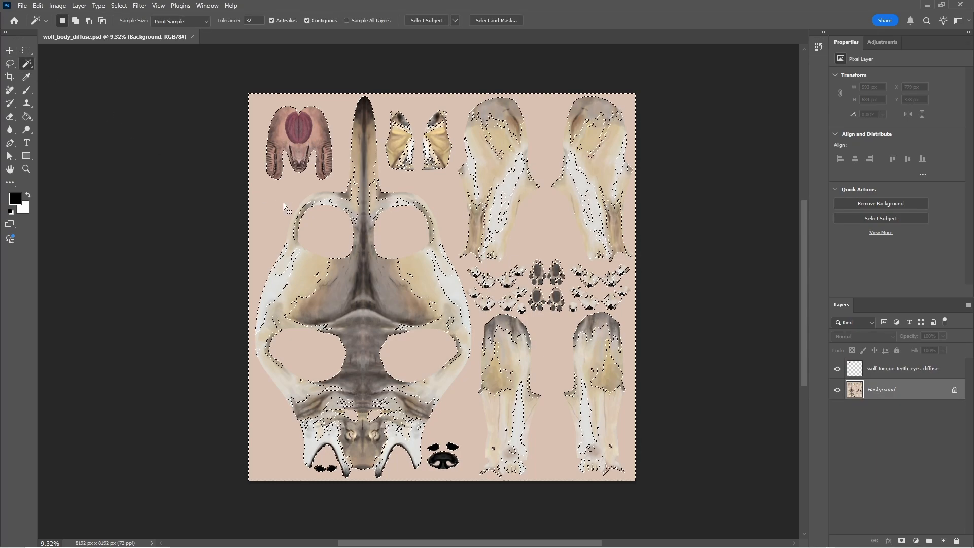
- Add all other body pieces to the selection with the Rectangular Marquee, and invert it to isolate the mouth interior piece
click(27, 50)
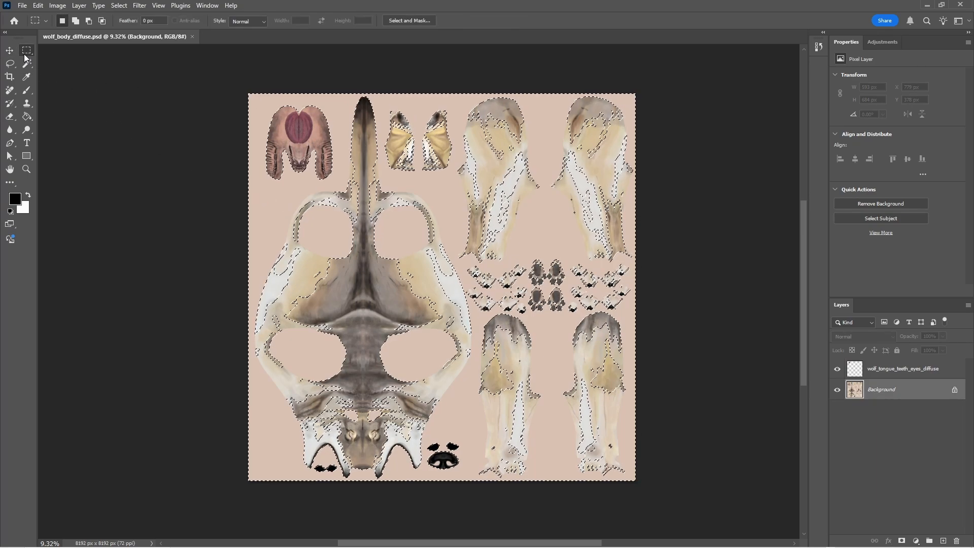
shift+drag(652, 93, 174, 185)
right_click(333, 181)
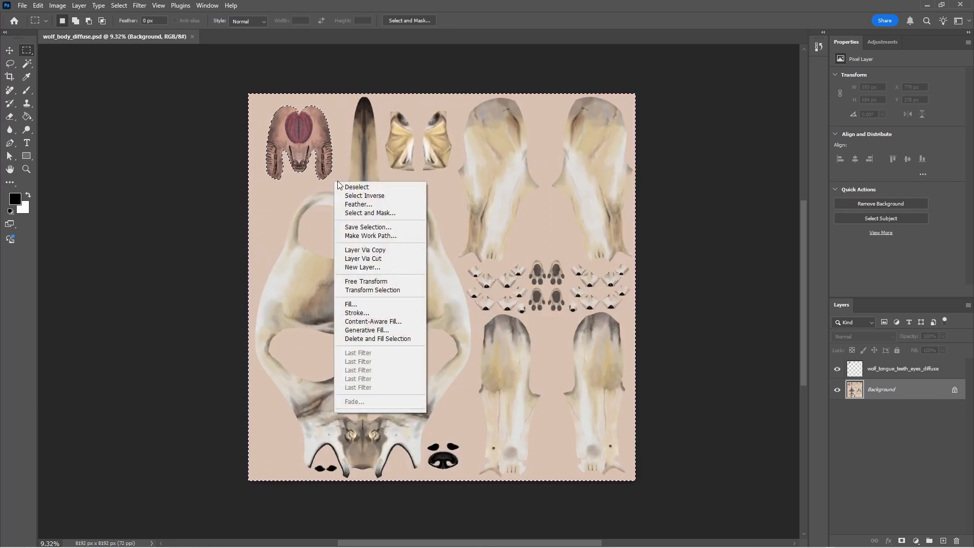
click(361, 196)
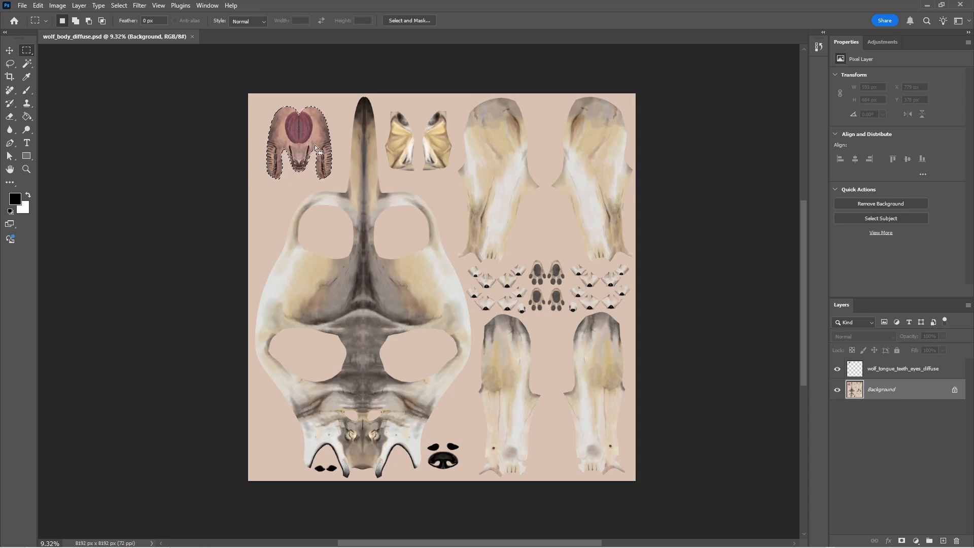
- Add a Color Balance adjustment layer for the selected mouth piece with midtones Cyan-Red at +43 and Magenta-Green at -29
alt+scroll(279, 101, up, 5)
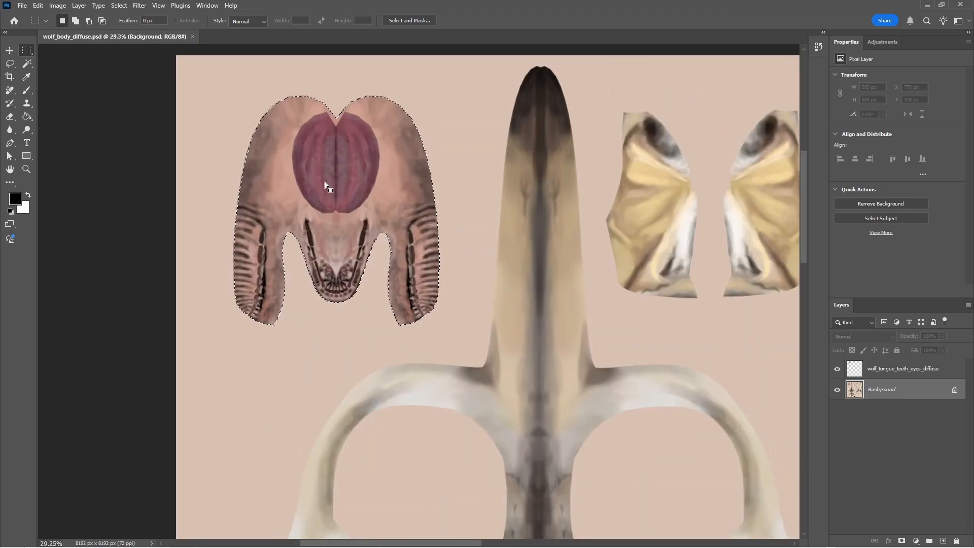
click(916, 541)
click(921, 452)
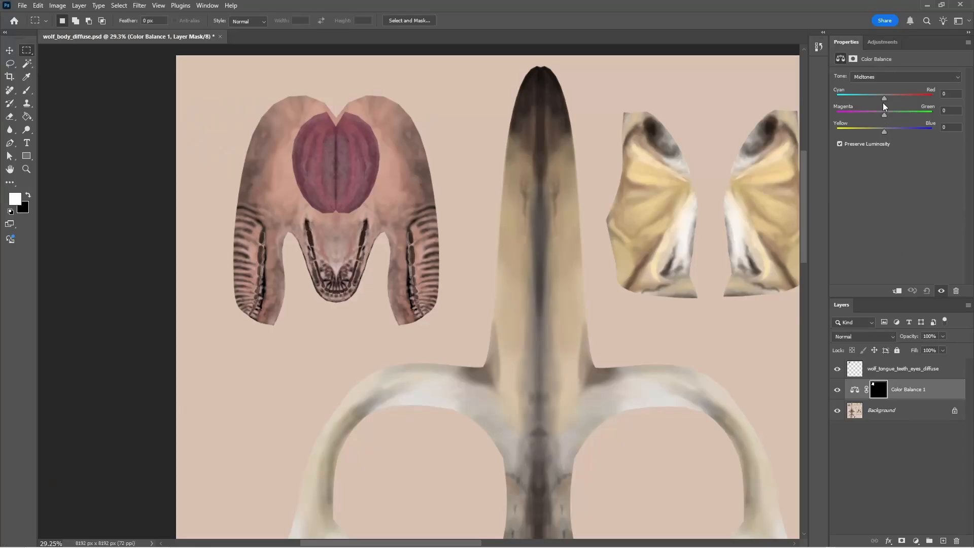
drag(884, 98, 880, 116)
drag(894, 103, 898, 102)
alt+scroll(299, 190, up, 4)
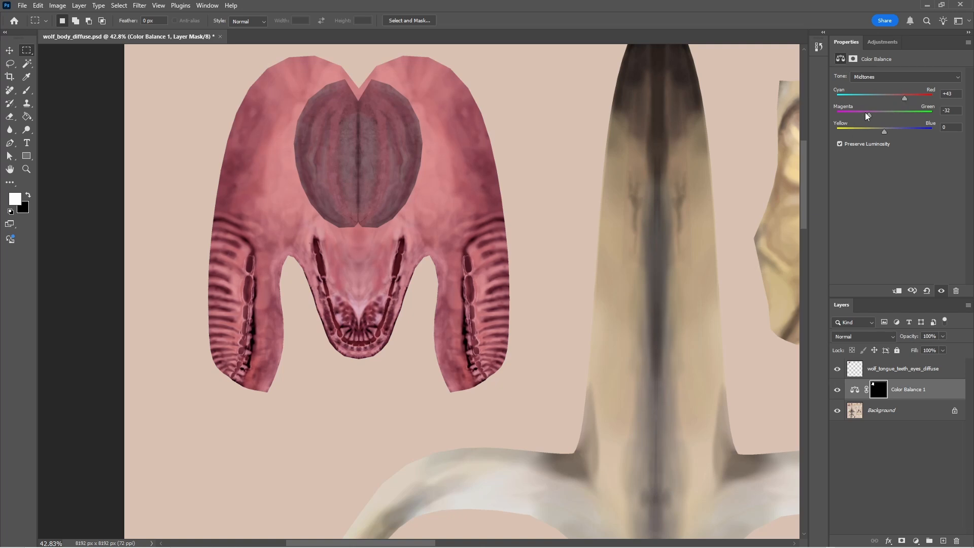
- Select the beige area around the wolf's face and lips on the Background layer with the Magic Wand
alt+scroll(461, 314, down, 12)
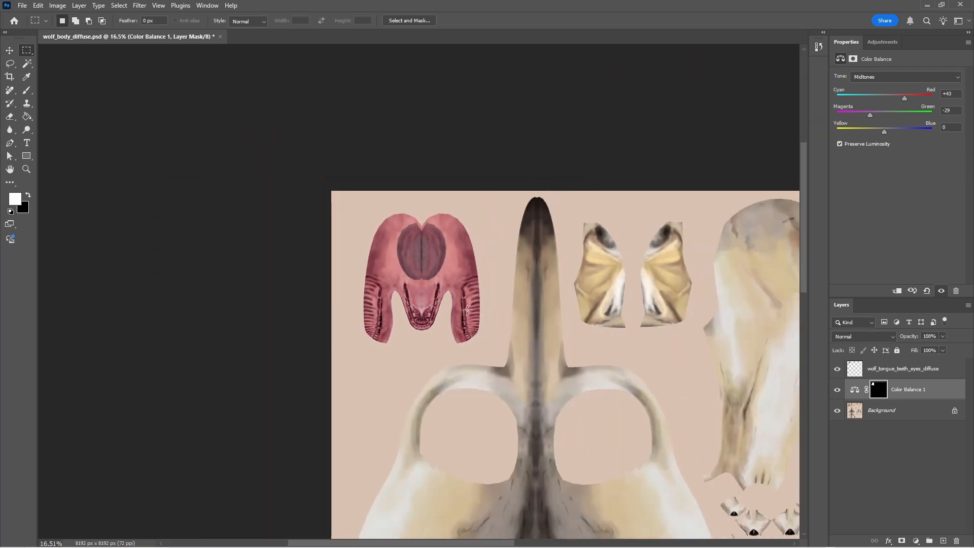
scroll(444, 127, down, 5)
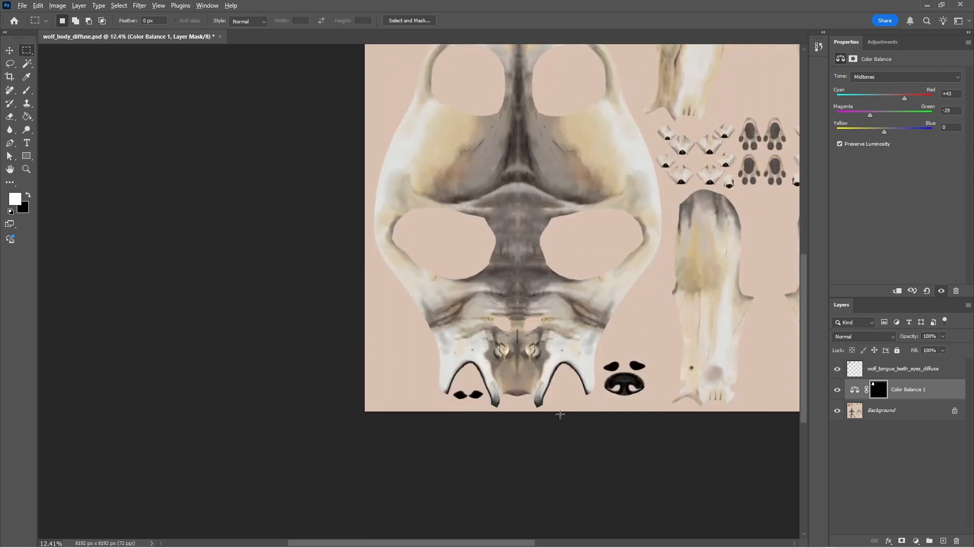
alt+scroll(562, 413, up, 12)
alt+scroll(626, 492, up, 3)
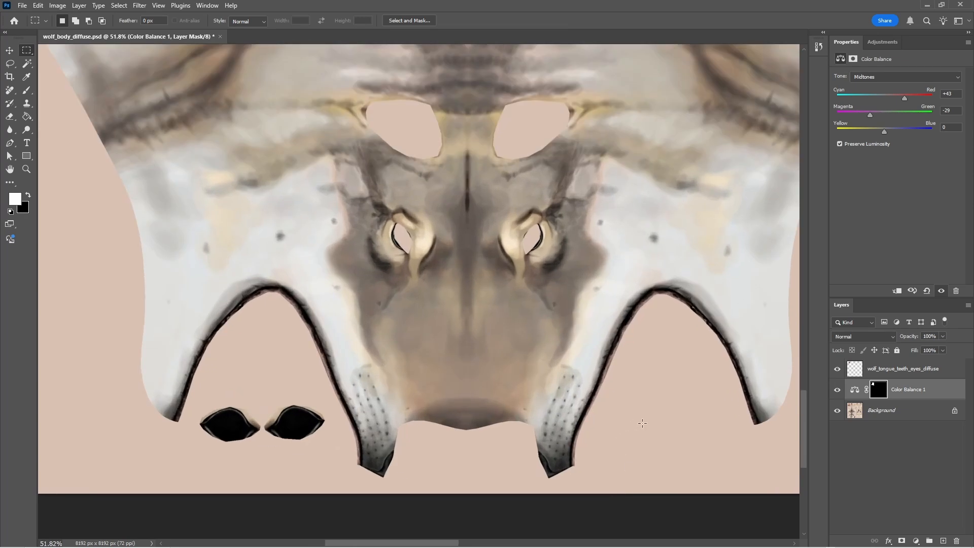
drag(423, 545, 428, 545)
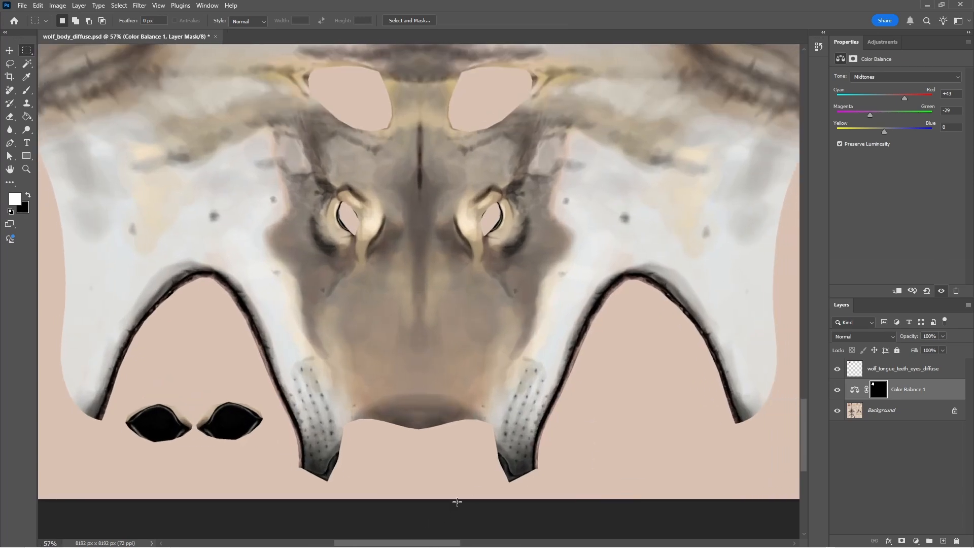
click(877, 410)
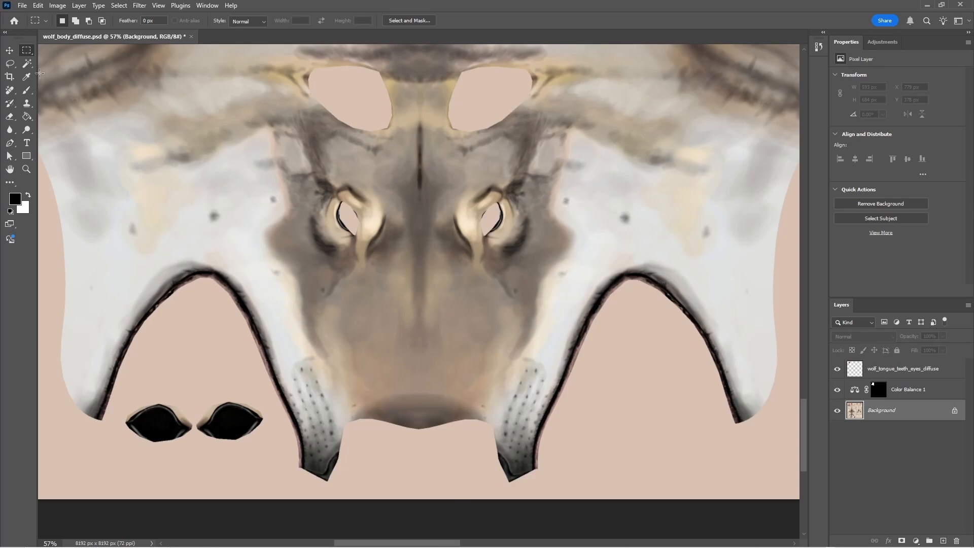
key(w)
click(392, 472)
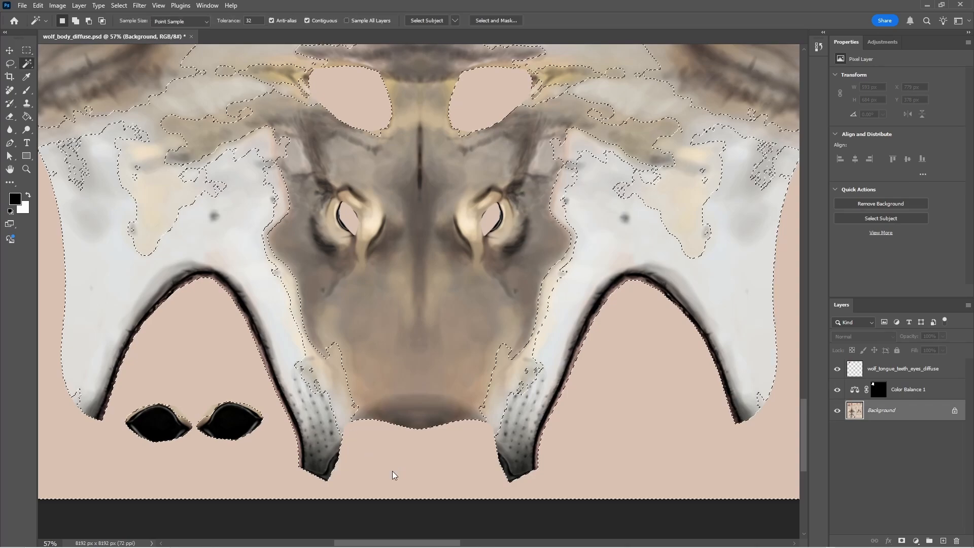
- Invert the selection around the wolf's face so it excludes the beige area
key(m)
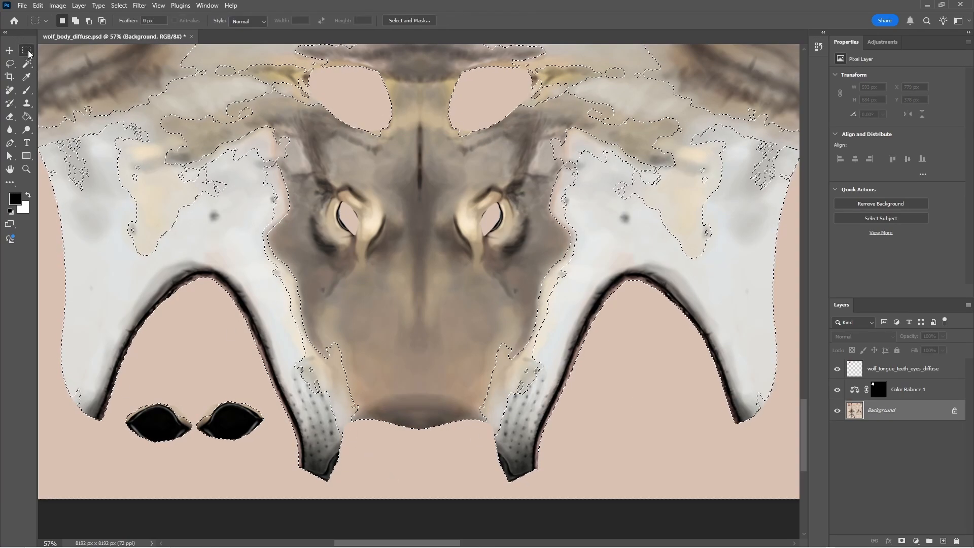
right_click(450, 112)
click(489, 128)
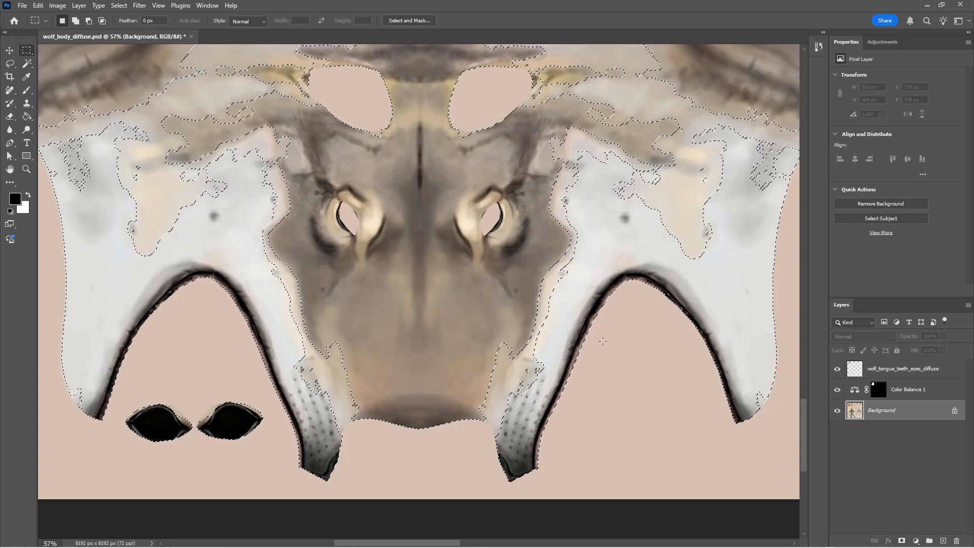
- Target the Color Balance layer's mask and set up a white brush with a size of 30
click(880, 390)
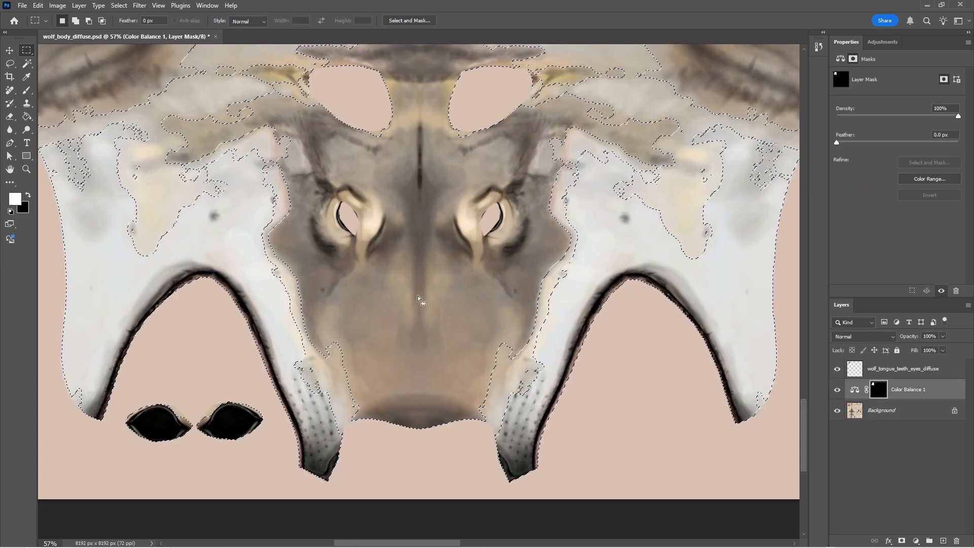
click(27, 91)
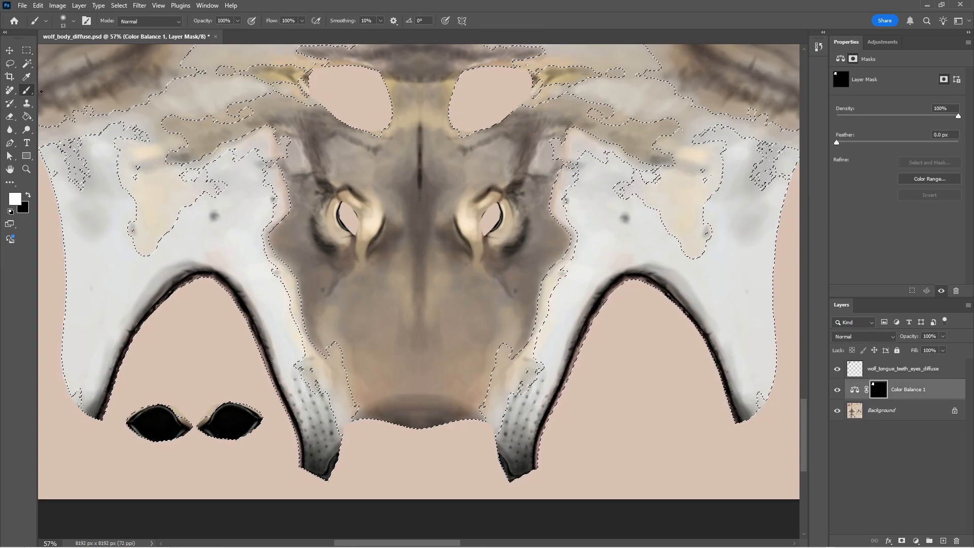
click(16, 199)
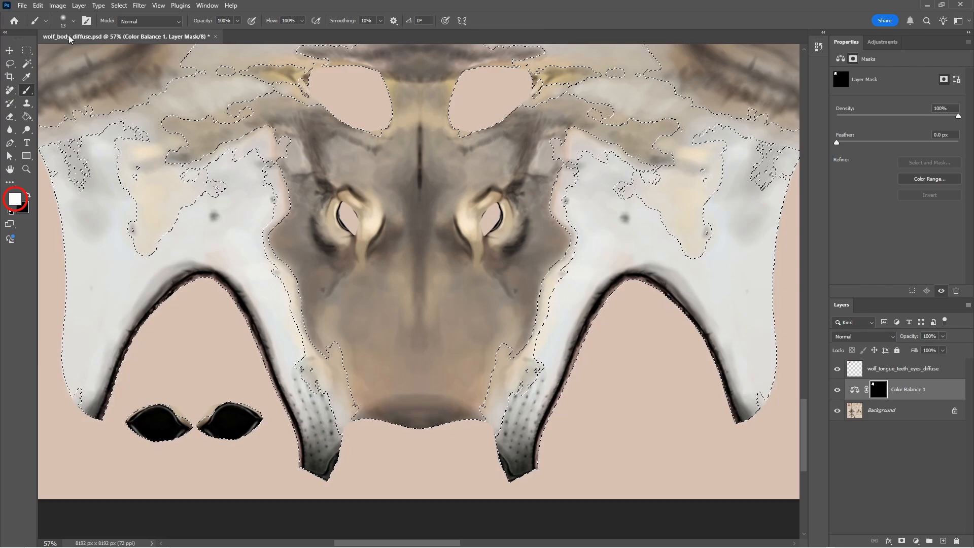
click(74, 20)
text(20)
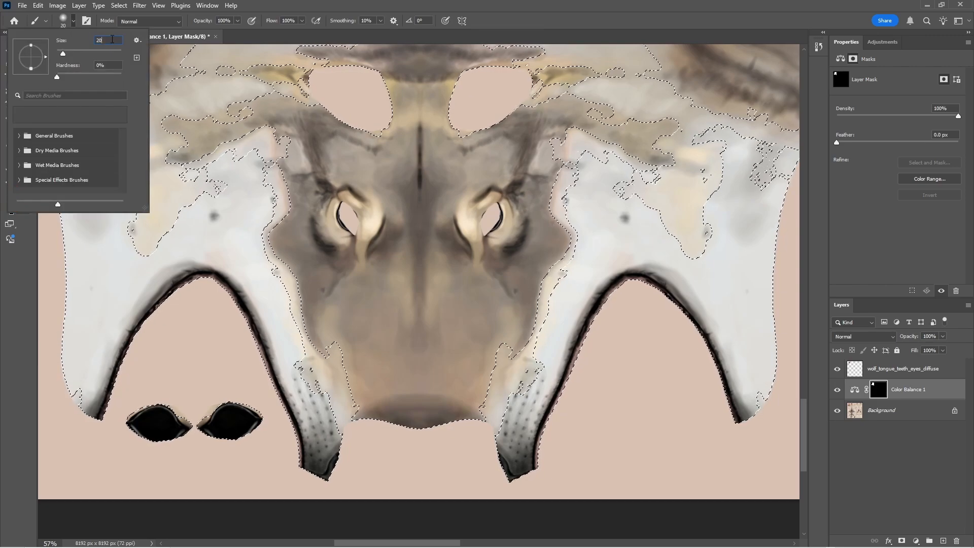
drag(116, 41, 91, 40)
text(30)
click(577, 455)
- Paint white on the Color Balance mask along the pink lip edge of the right mouth arch, from the muzzle tip to the outer end
alt+scroll(577, 455, up, 6)
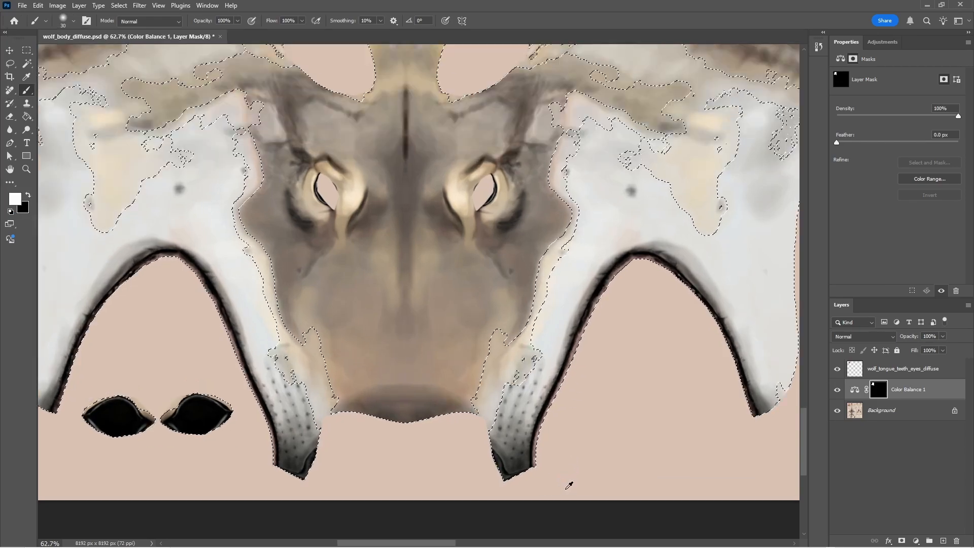
alt+scroll(537, 422, up, 6)
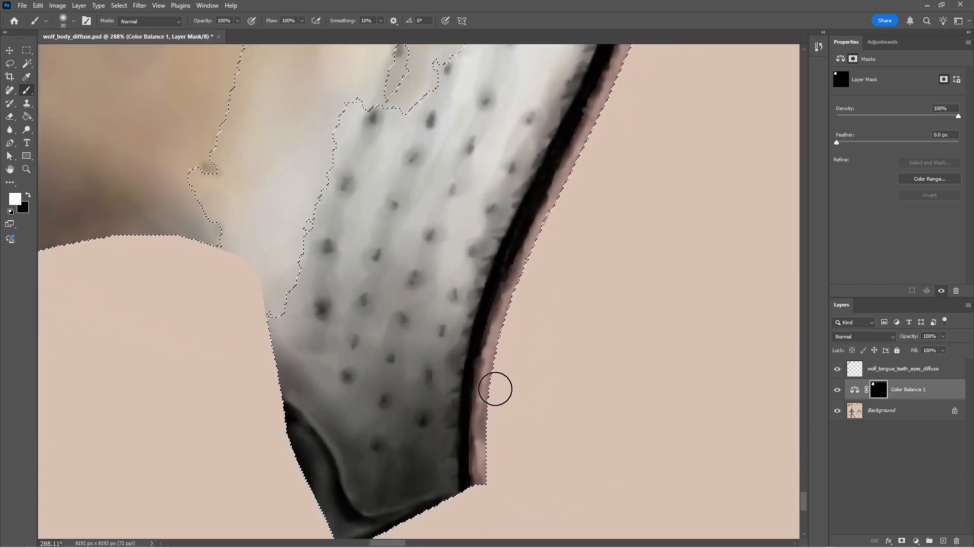
mouse_move(484, 399)
mouse_down()
mouse_move(483, 427)
mouse_move(489, 372)
mouse_move(619, 71)
mouse_up()
scroll(672, 258, up, 5)
drag(634, 318, 729, 96)
scroll(715, 191, up, 2)
alt+scroll(711, 194, up, 4)
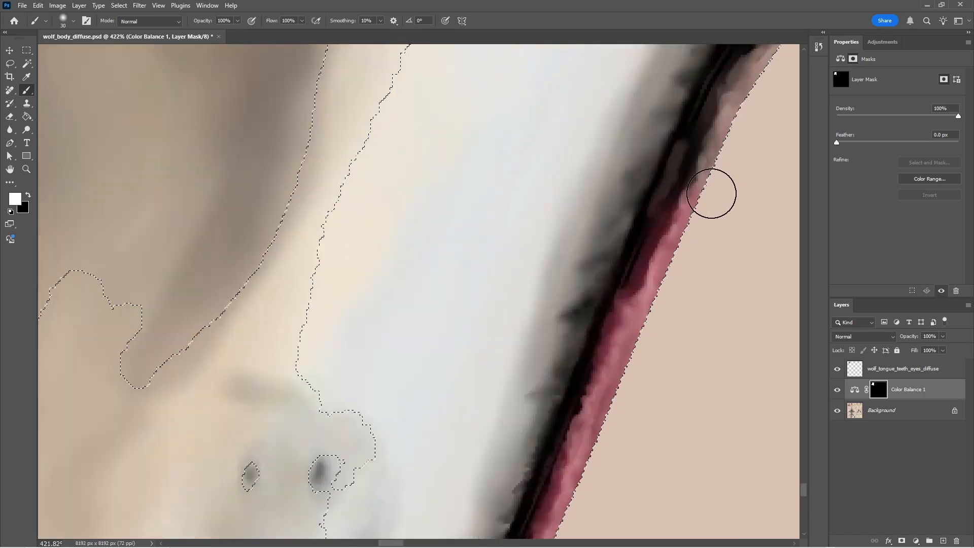
alt+scroll(712, 195, down, 7)
mouse_move(711, 194)
mouse_down()
mouse_move(749, 92)
mouse_move(376, 250)
mouse_up()
alt+scroll(376, 250, up, 2)
mouse_move(323, 335)
mouse_down()
mouse_move(419, 174)
mouse_move(600, 164)
mouse_move(783, 335)
mouse_move(619, 216)
mouse_up()
alt+scroll(619, 216, up, 2)
mouse_move(619, 215)
mouse_down()
mouse_move(683, 272)
mouse_move(778, 454)
mouse_up()
alt+scroll(779, 454, down, 3)
drag(779, 454, 576, 452)
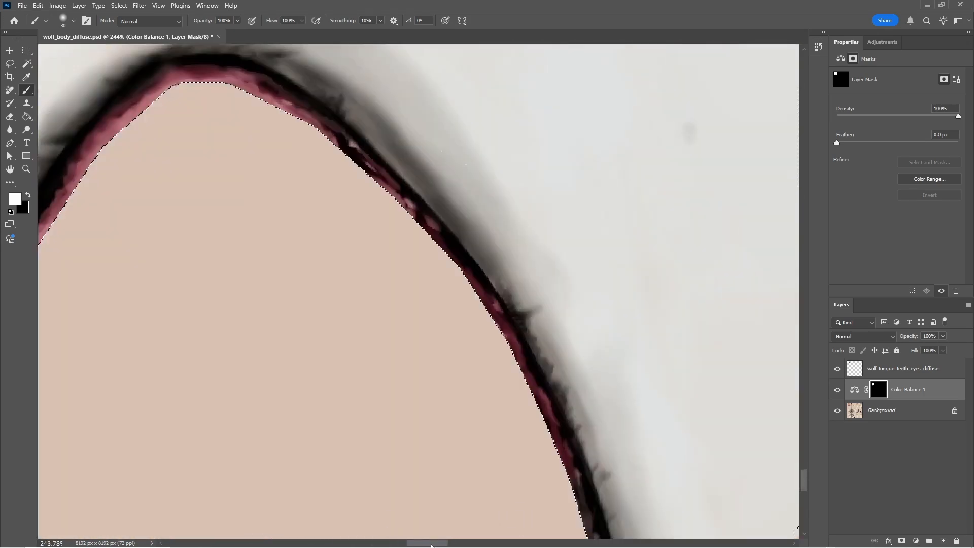
drag(431, 546, 435, 546)
scroll(474, 215, down, 5)
mouse_move(475, 216)
mouse_down()
mouse_move(546, 381)
mouse_move(485, 249)
mouse_up()
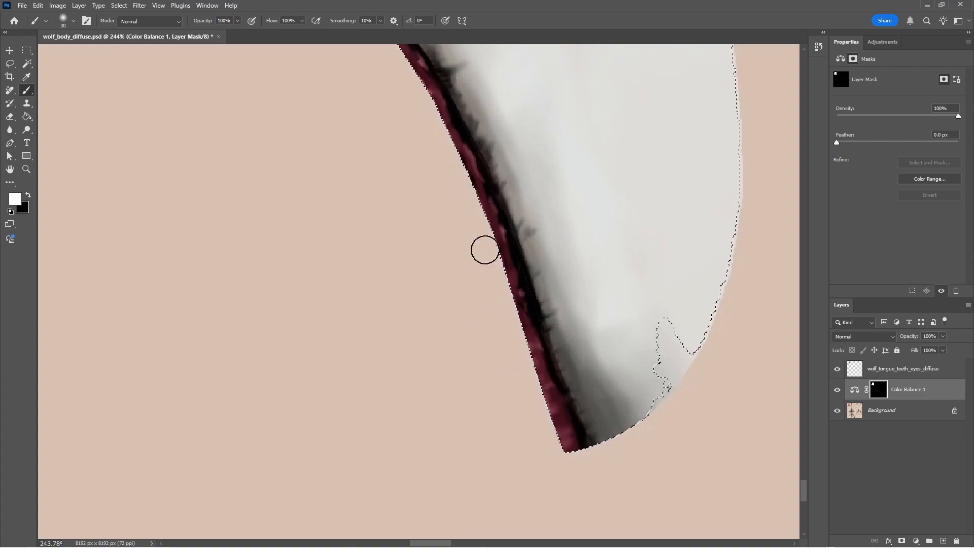
- Paint white on the Color Balance mask along the pink lip edge of the left mouth arch, from the muzzle tip to its peak
alt+scroll(482, 505, down, 4)
alt+scroll(449, 413, up, 4)
mouse_move(448, 413)
mouse_down()
mouse_move(439, 294)
mouse_move(361, 144)
mouse_move(459, 398)
mouse_up()
scroll(330, 213, up, 3)
mouse_move(265, 91)
mouse_down()
mouse_move(284, 137)
mouse_move(398, 289)
mouse_move(404, 317)
mouse_move(140, 116)
mouse_up()
ctrl+scroll(274, 133, up, 1)
scroll(203, 135, up, 4)
scroll(143, 138, up, 2)
shift+scroll(245, 109, left, 2)
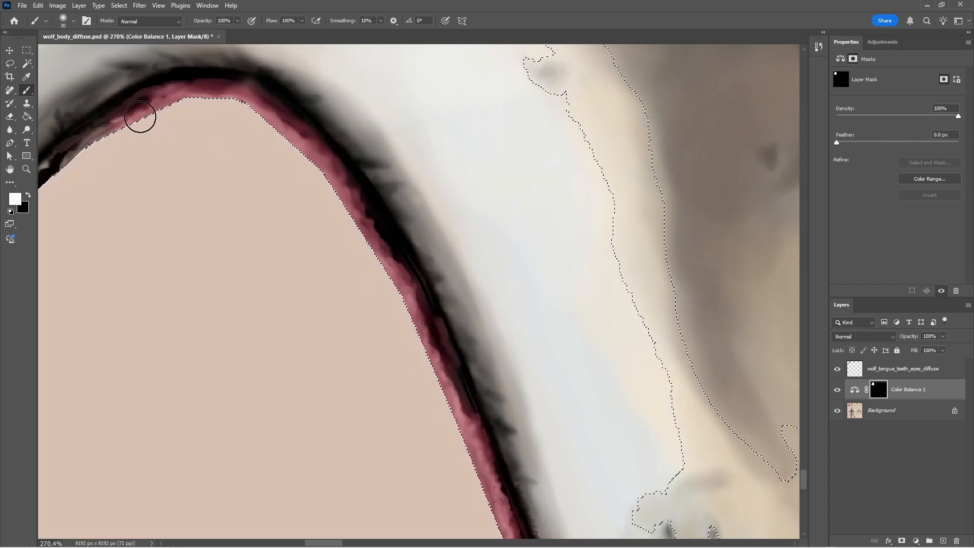
- Paint white on the mask down the outer side of the left mouth arch's lip edge and clear the selection
shift+scroll(309, 504, left, 3)
mouse_move(378, 156)
mouse_down()
mouse_move(207, 337)
mouse_move(245, 288)
mouse_up()
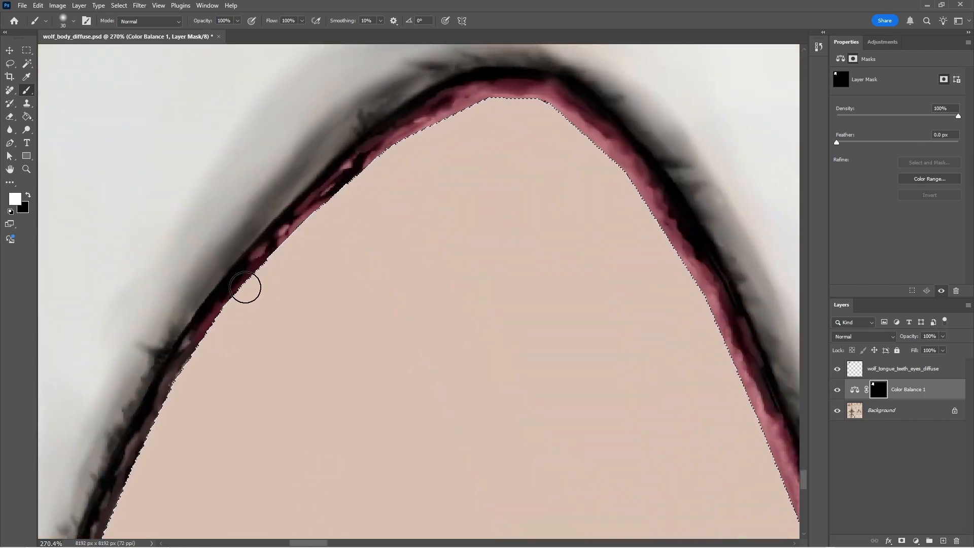
ctrl+scroll(385, 420, left, 2)
scroll(400, 278, down, 3)
mouse_move(244, 421)
mouse_down()
mouse_move(347, 166)
mouse_move(233, 423)
mouse_up()
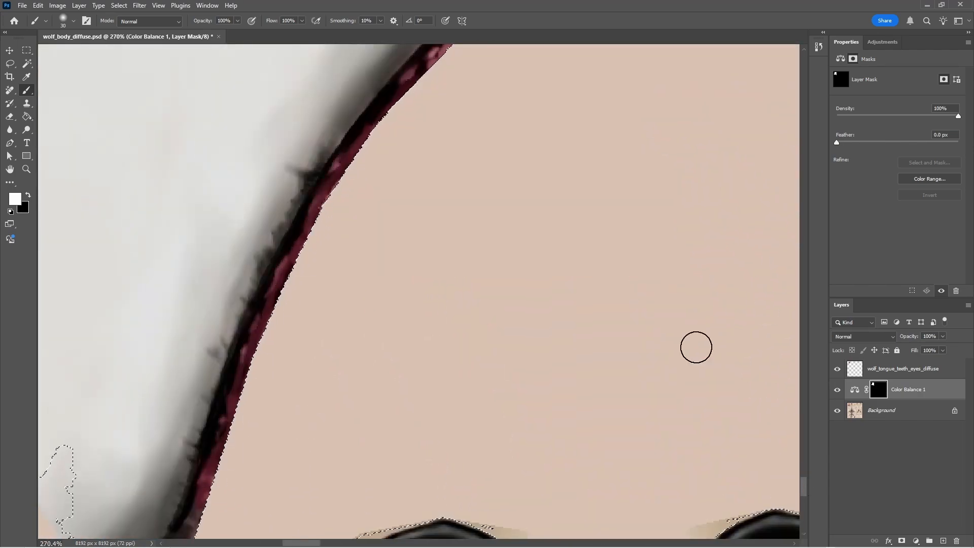
key(ctrl+0)
key(m)
key(ctrl+d)
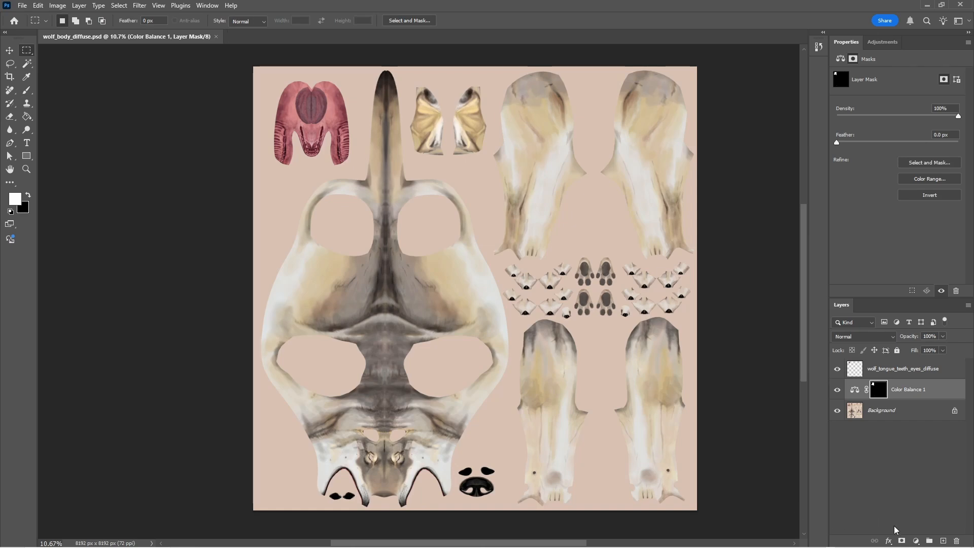
- Add a Hue/Saturation adjustment layer above Color Balance 1 and lower its saturation to -23
click(916, 541)
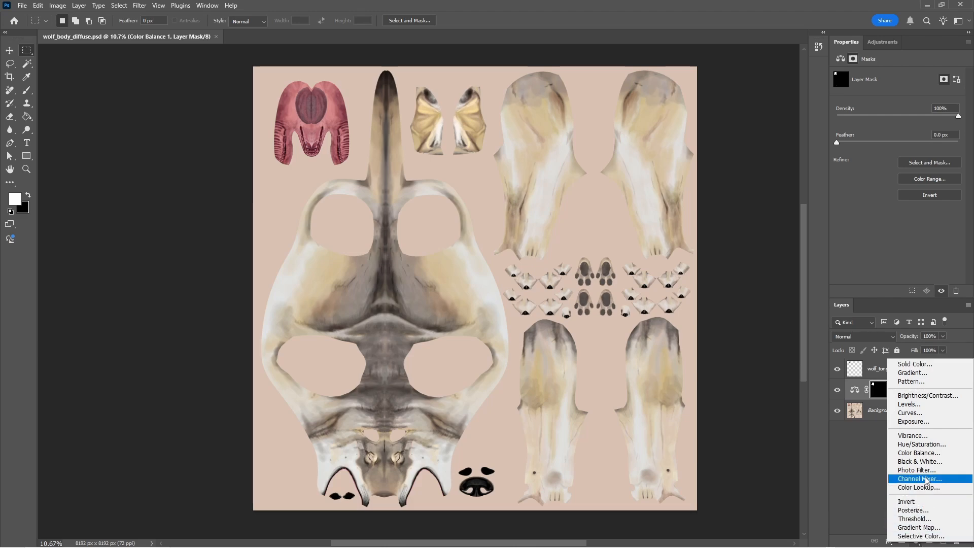
click(927, 446)
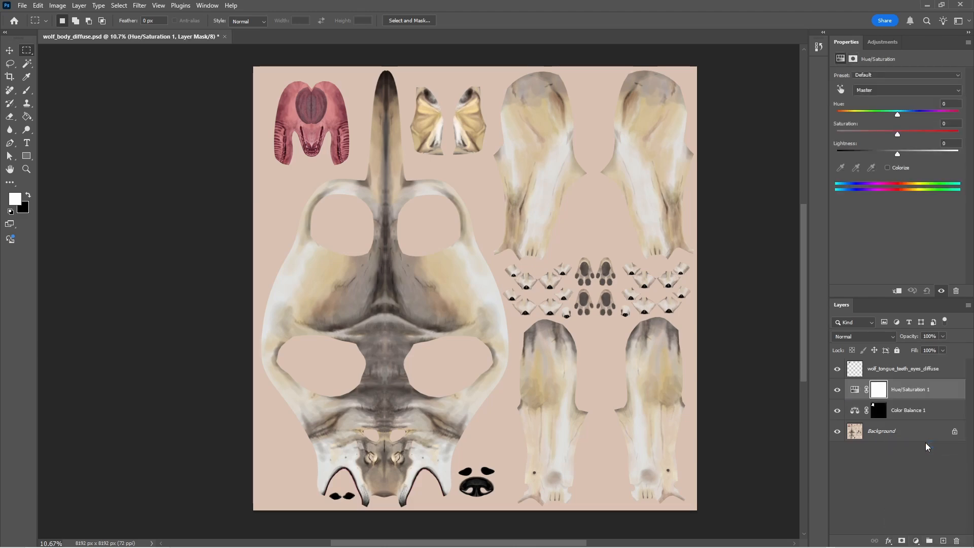
drag(898, 134, 883, 135)
- Copy the full Color Balance 1 mask into the Hue/Saturation 1 mask and return to the normal image view
alt+click(881, 413)
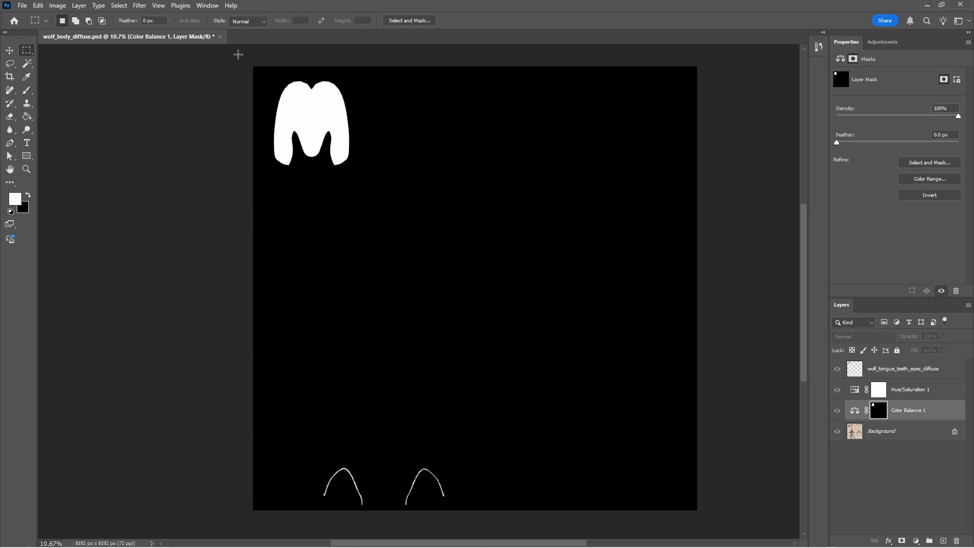
drag(254, 67, 724, 337)
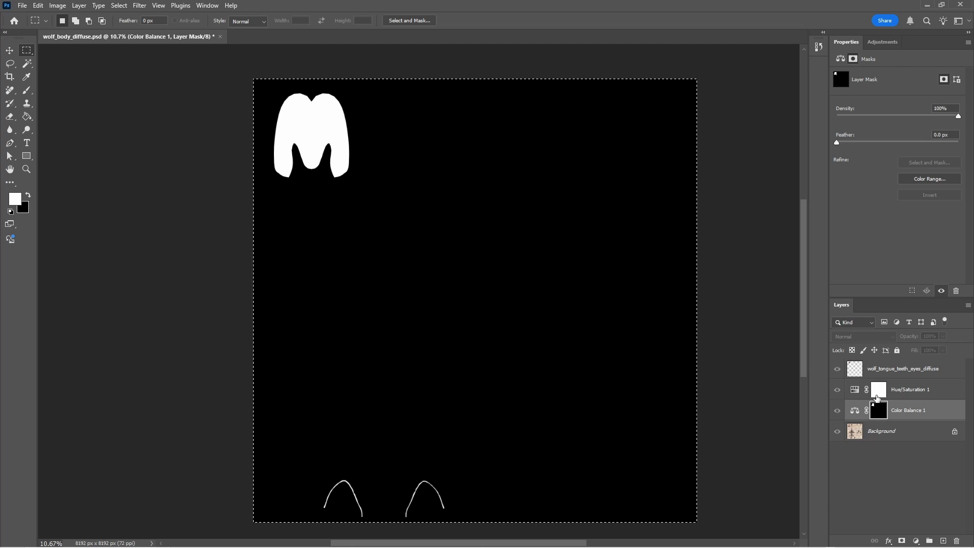
key(alt+bracketright)
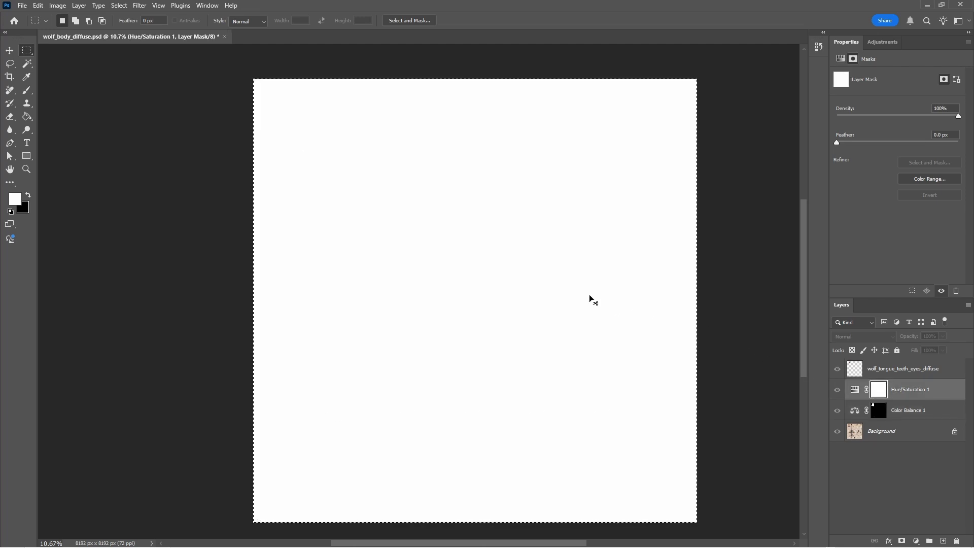
key(ctrl+v)
click(855, 389)
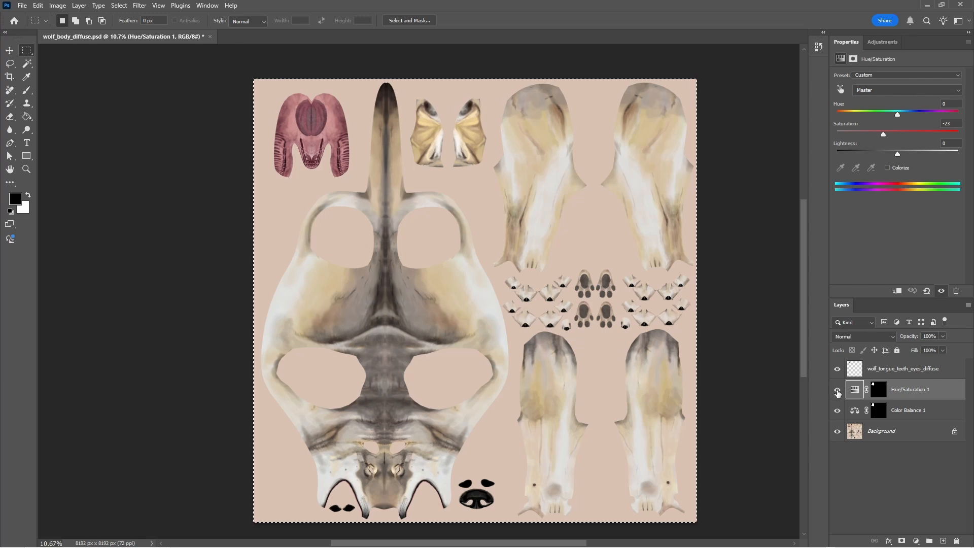
- Compare the image with and without Hue/Saturation 1, set its saturation to -21 and lightness to -13, and clear the selection
click(838, 390)
click(838, 390)
drag(883, 135, 885, 135)
key(ctrl+d)
click(879, 389)
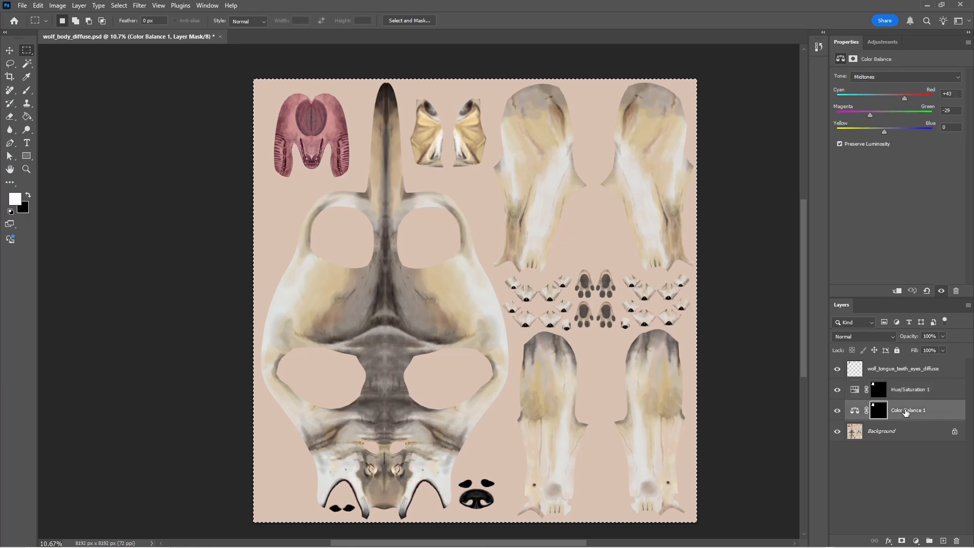
drag(898, 156, 890, 152)
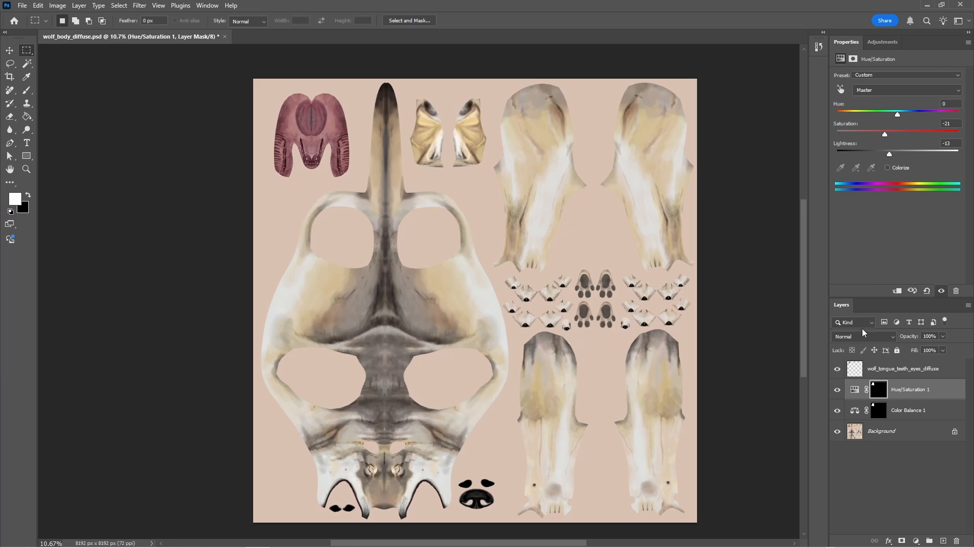
- Hide the wolf_tongue_teeth_eyes_diffuse layer and export the texture as a JPG over wolf_body_diffuse in the textures folder
click(838, 370)
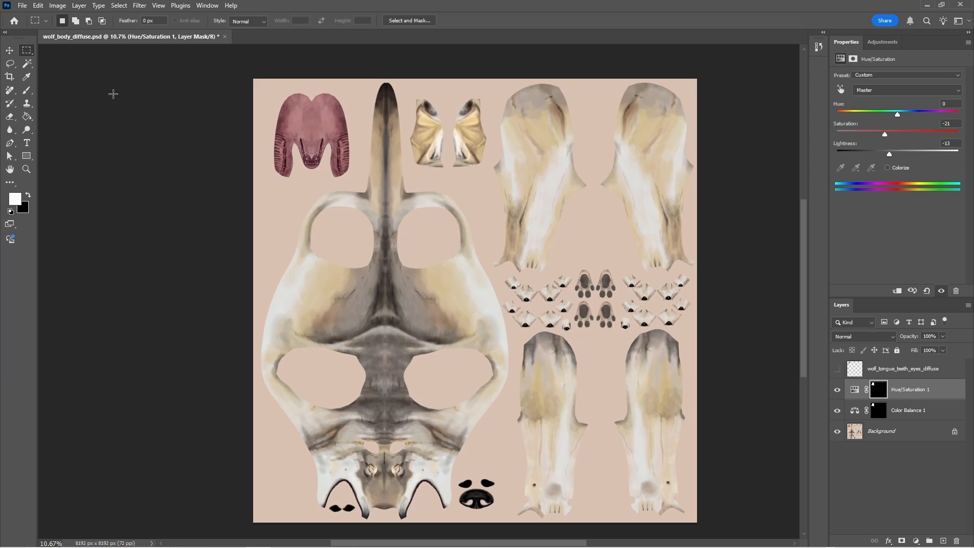
click(22, 5)
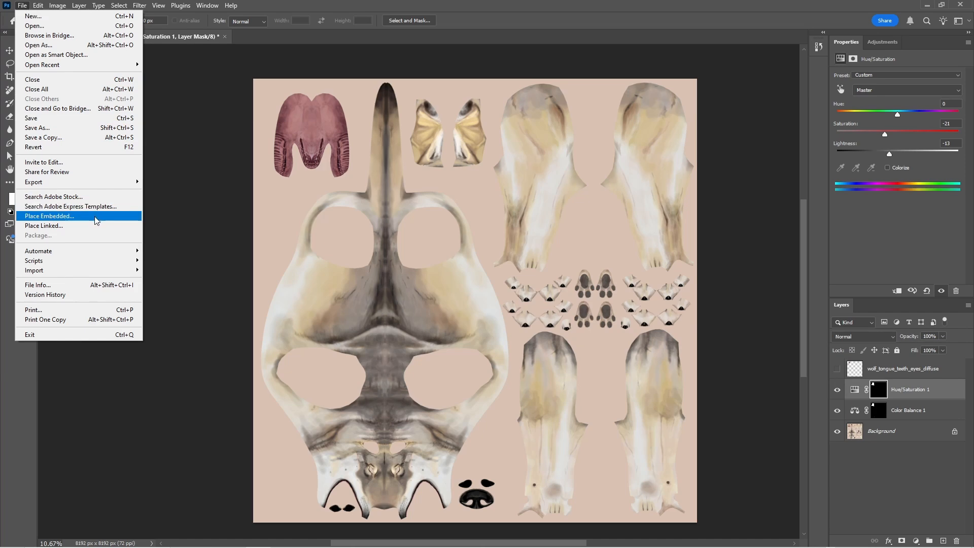
mouse_move(96, 183)
click(161, 191)
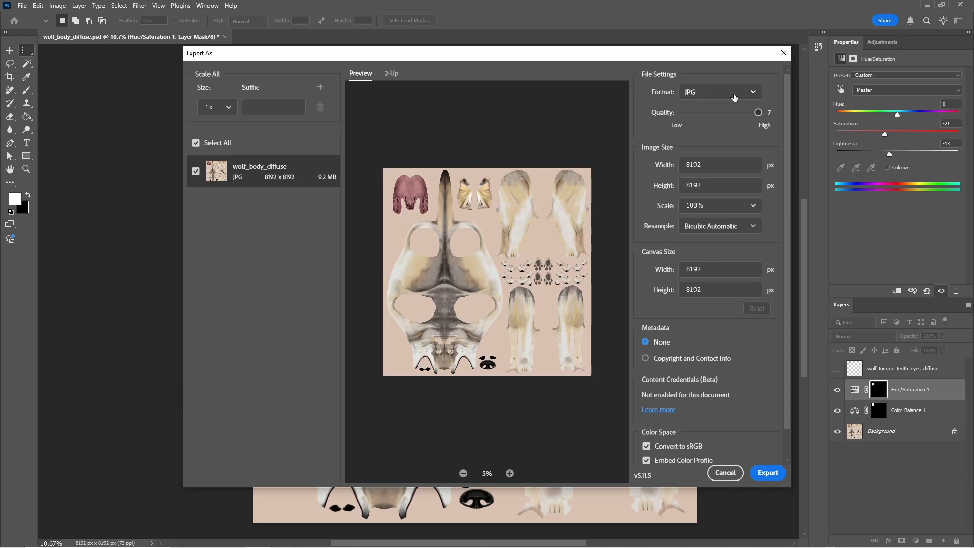
click(767, 471)
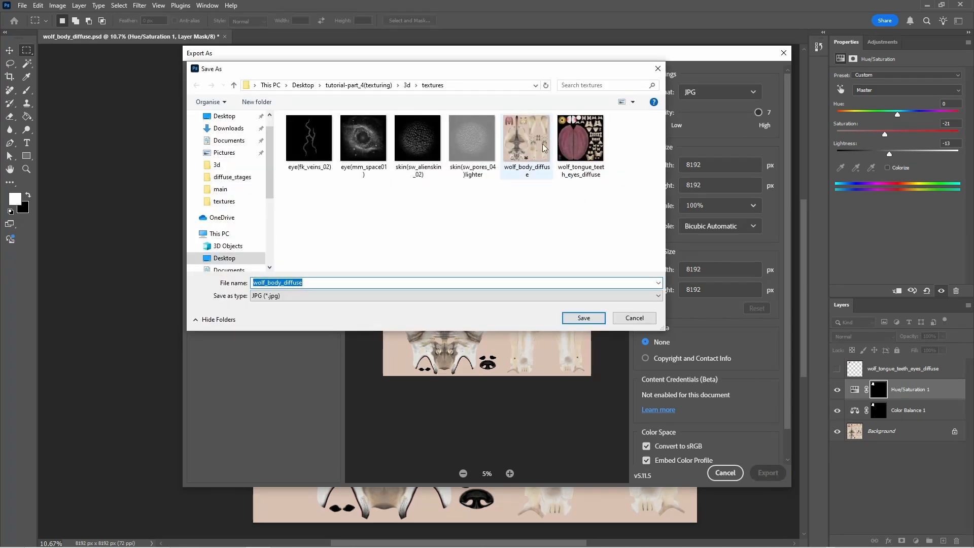
click(581, 318)
click(514, 278)
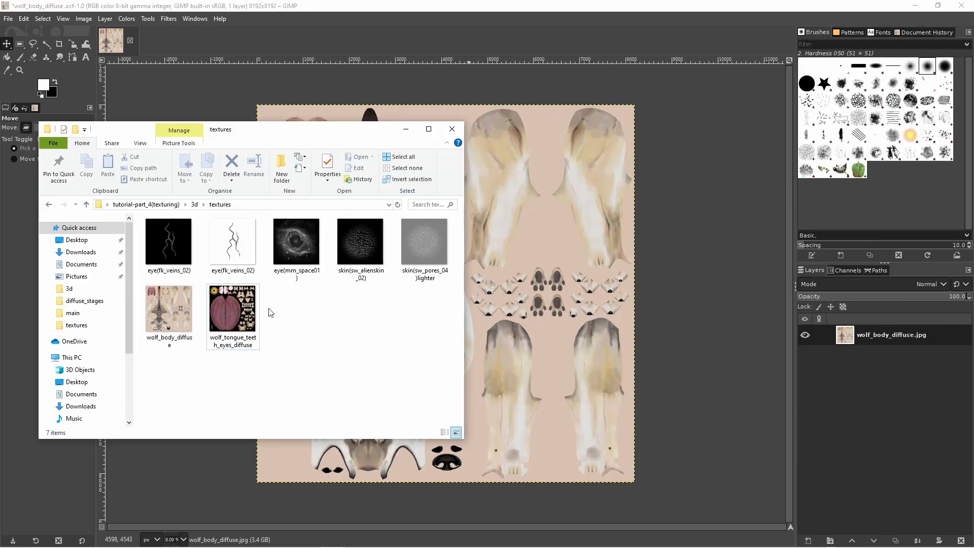
- In GIMP, add wolf_tongue_teeth_eyes_diffuse from the textures folder as a layer over the body texture and give it an alpha channel
click(238, 312)
drag(301, 312, 505, 312)
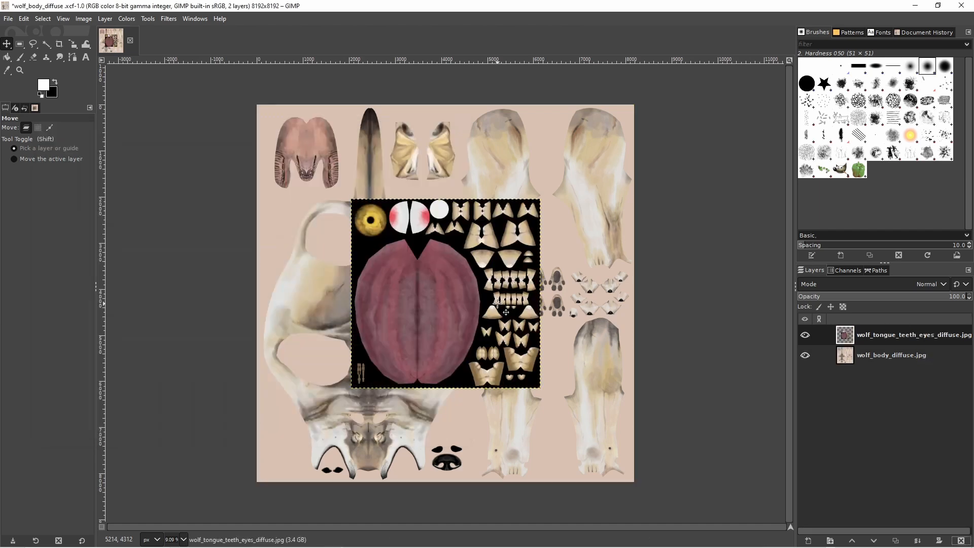
ctrl+scroll(490, 304, up, 2)
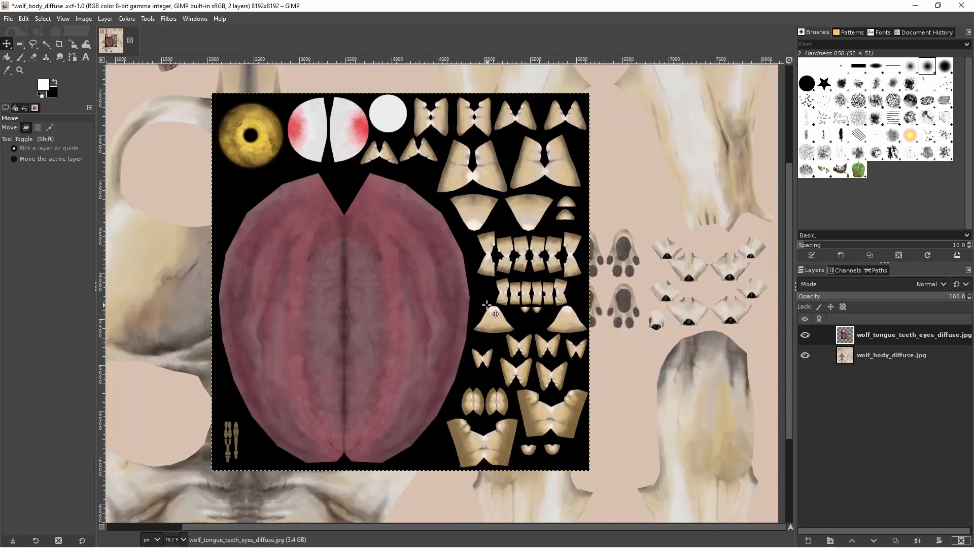
right_click(883, 337)
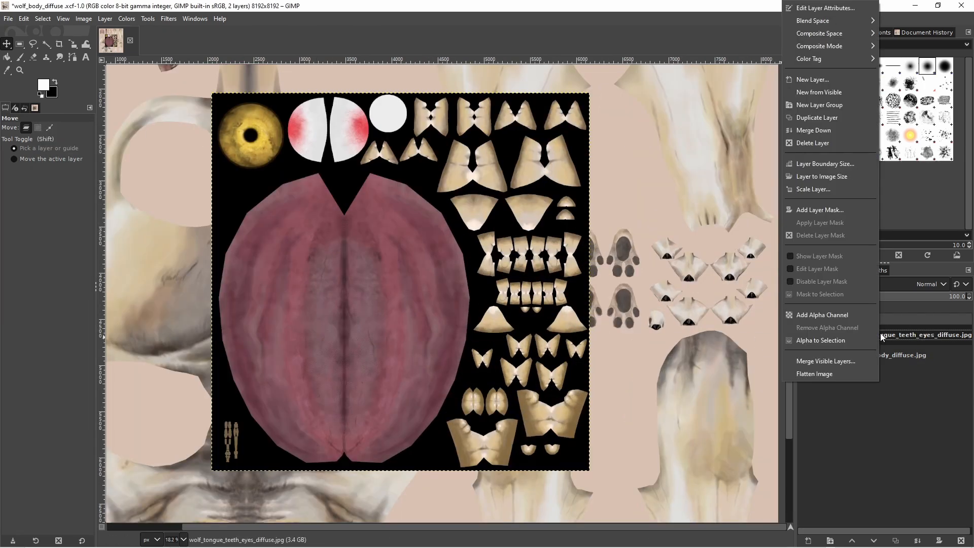
click(838, 316)
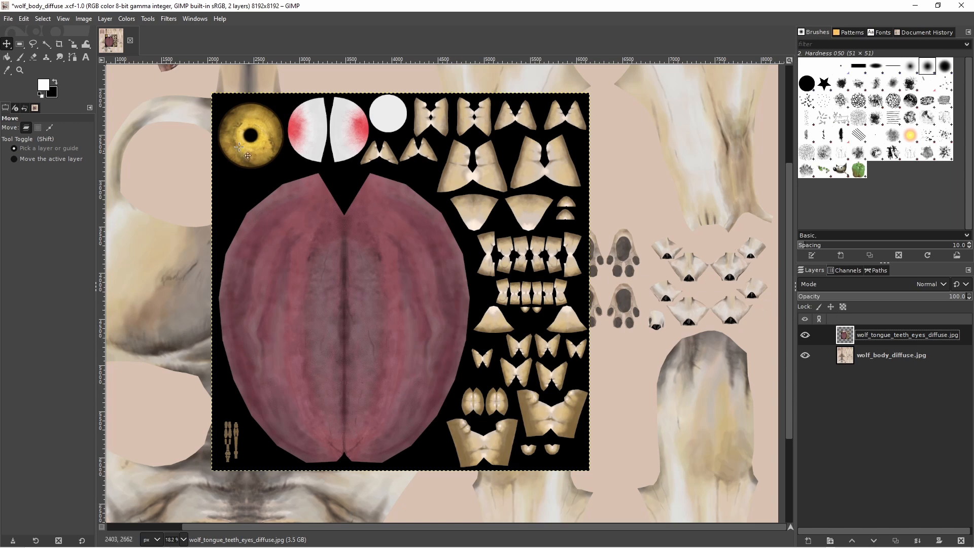
- Select the black background of the tongue, teeth and eyes layer with Fuzzy Select and delete it
click(47, 48)
click(340, 174)
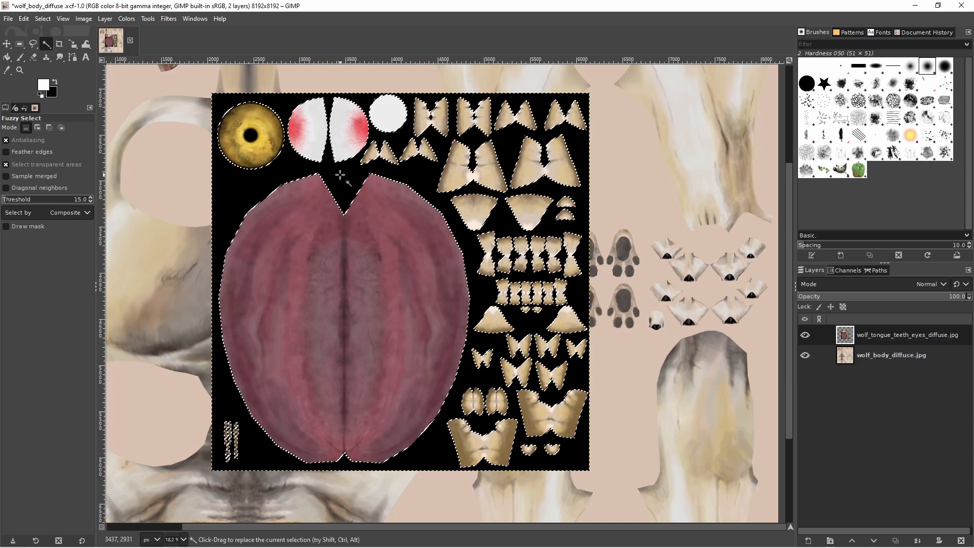
key(Delete)
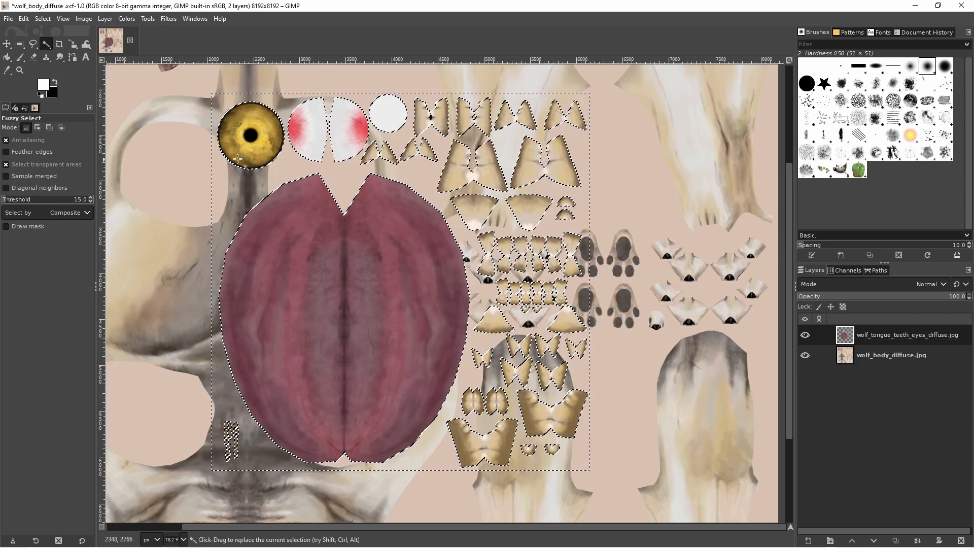
- Draw a closed curved path around the tongue and convert it to a selection
click(72, 57)
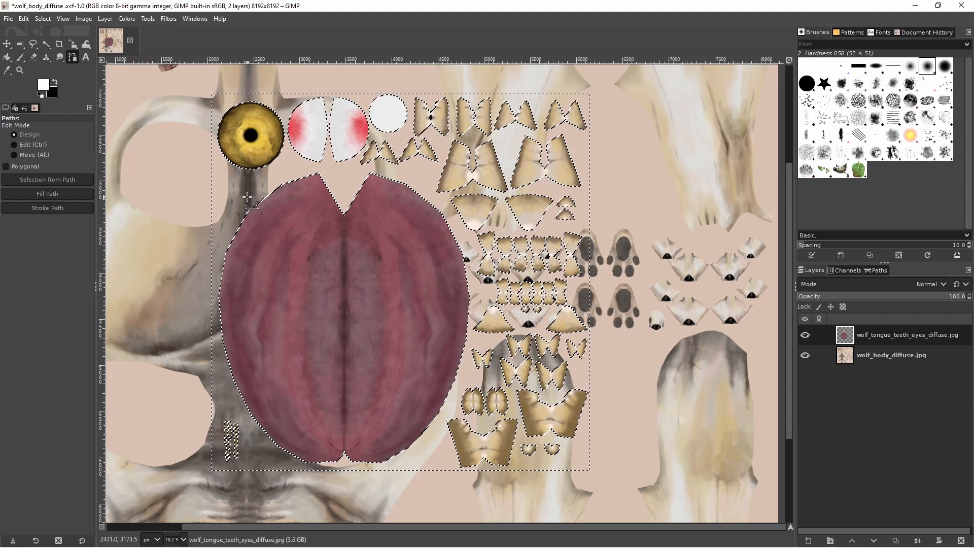
drag(247, 197, 272, 180)
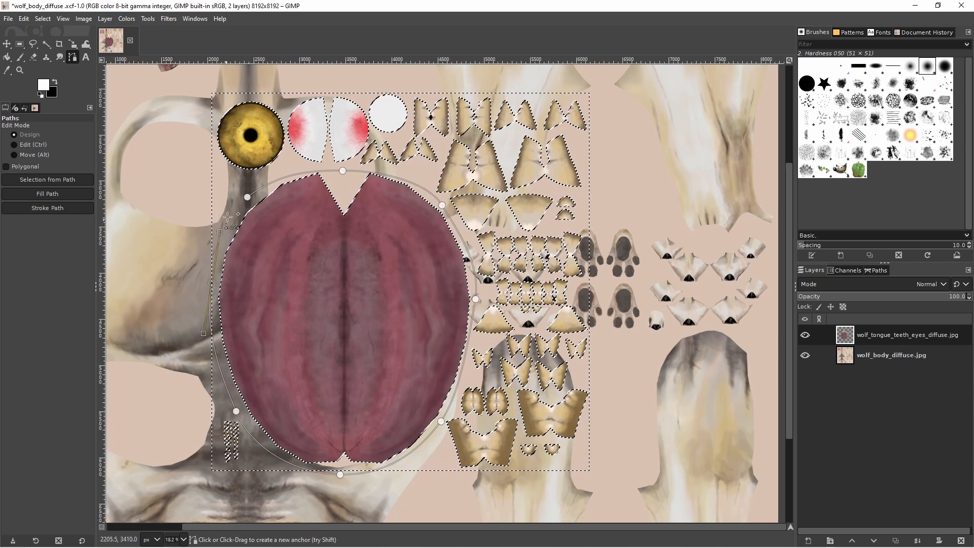
click(247, 197)
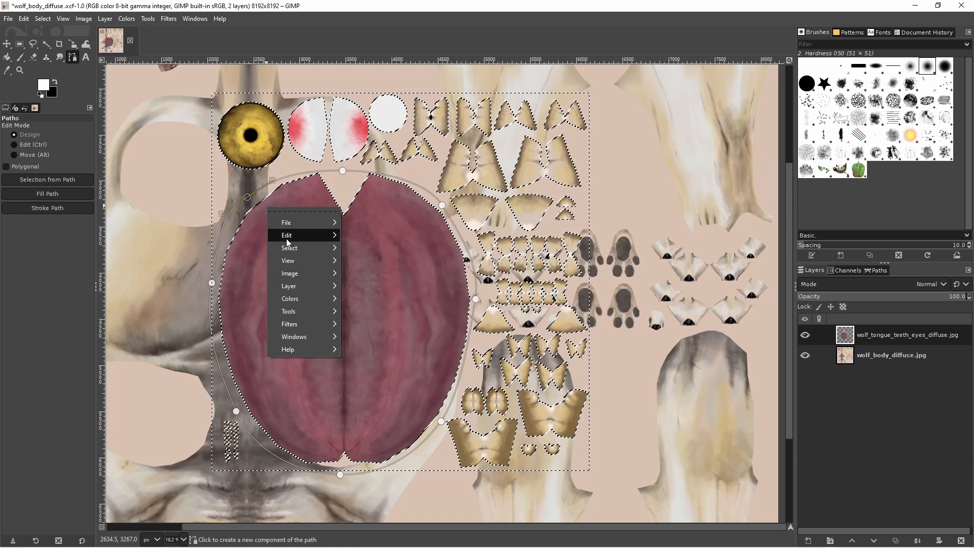
mouse_move(289, 247)
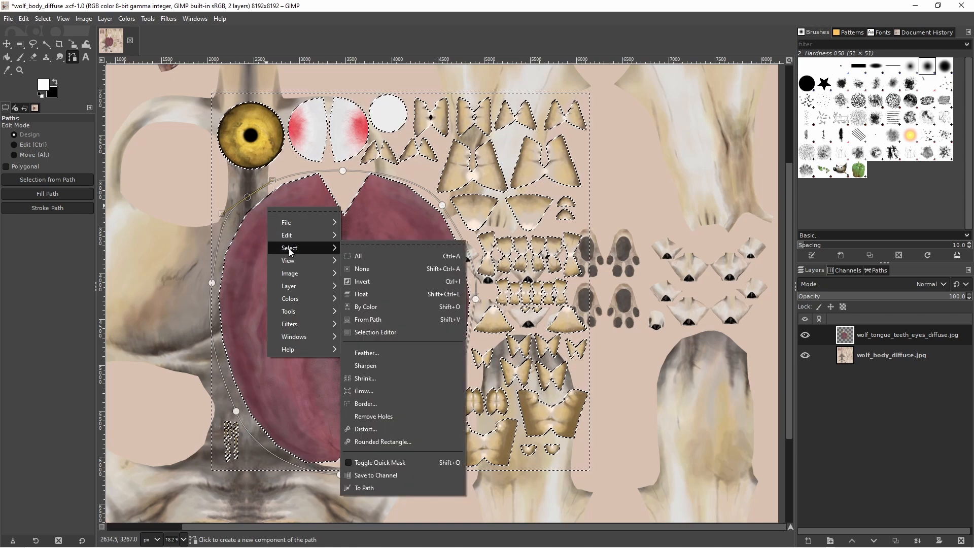
click(367, 319)
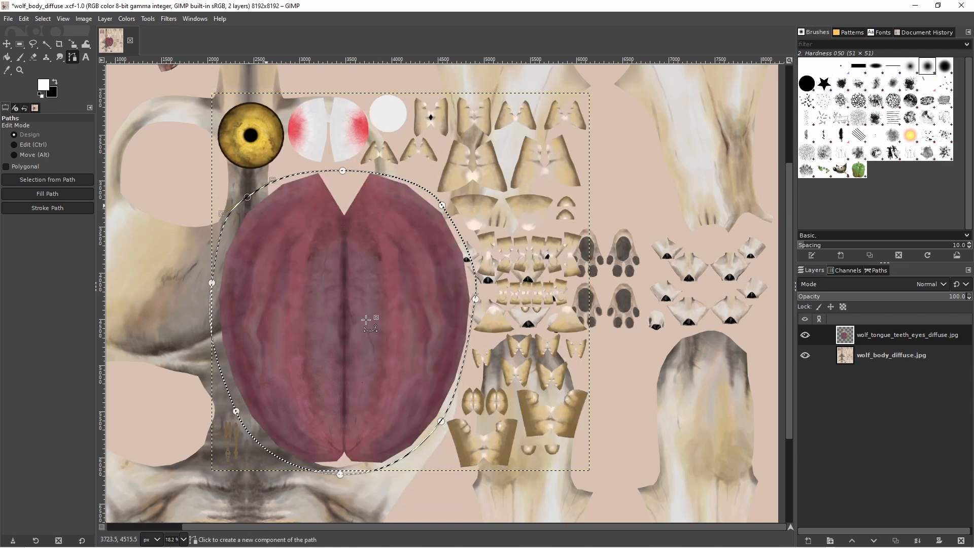
- Invert the tongue selection and delete the eyes and teeth outside it
right_click(329, 266)
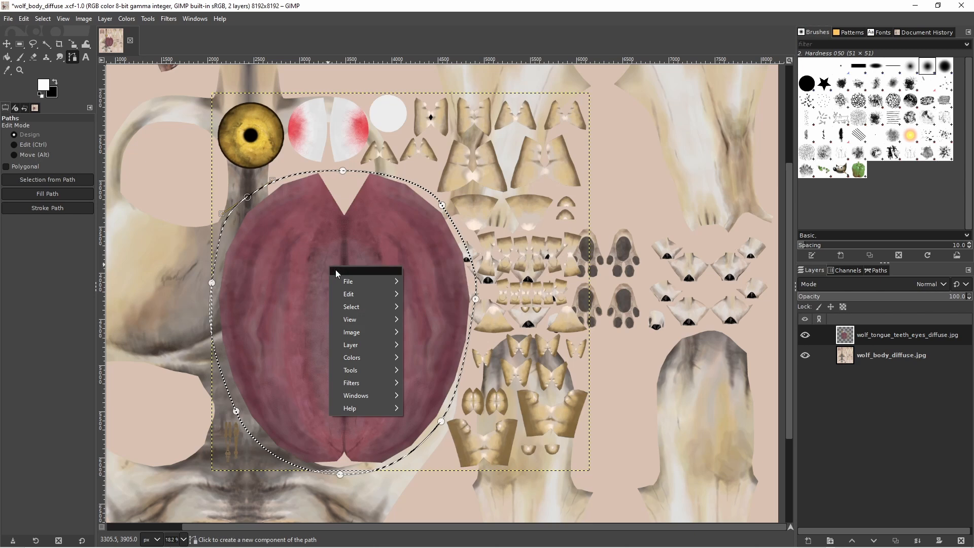
mouse_move(358, 307)
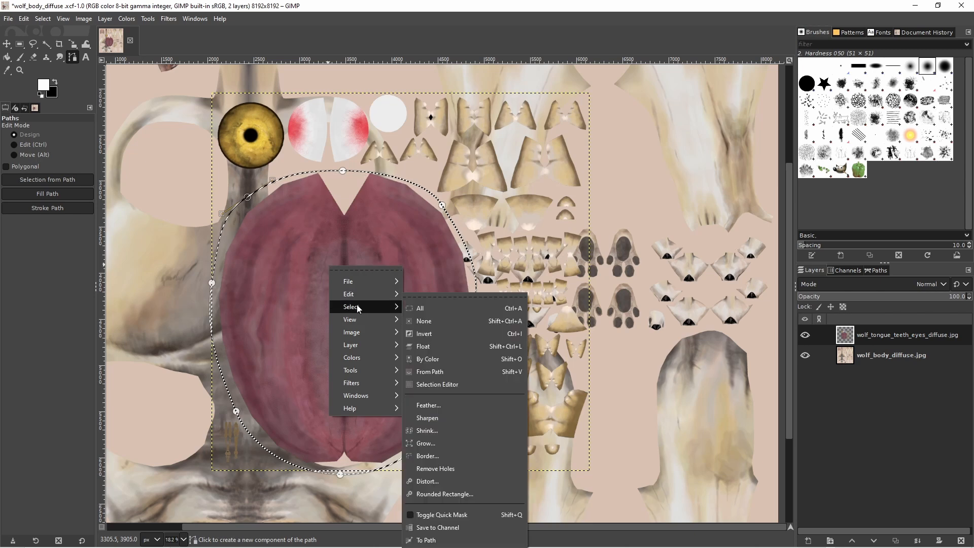
click(418, 333)
key(Delete)
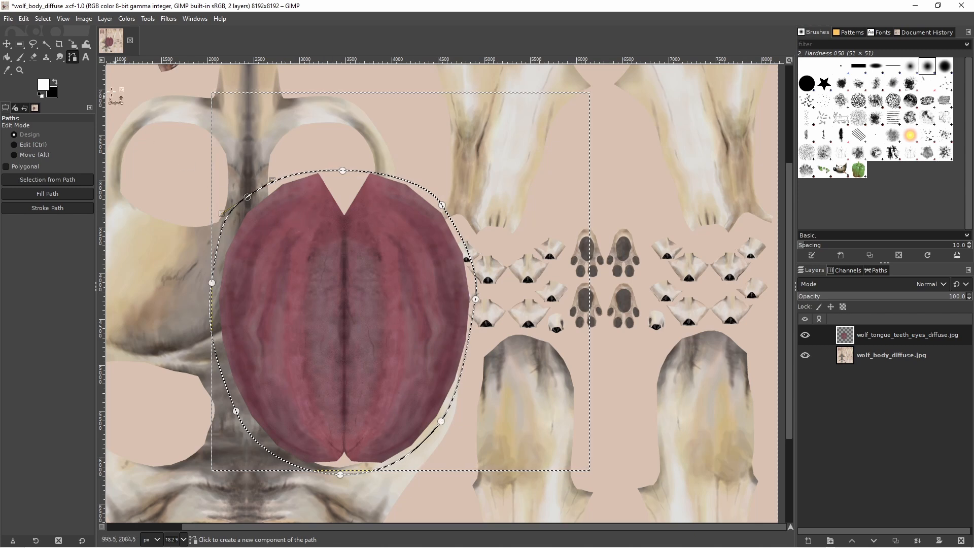
- Select the whole tongue layer and scale the tongue down to 961 × 961 px, placed over the mouth interior
click(20, 44)
key(ctrl+a)
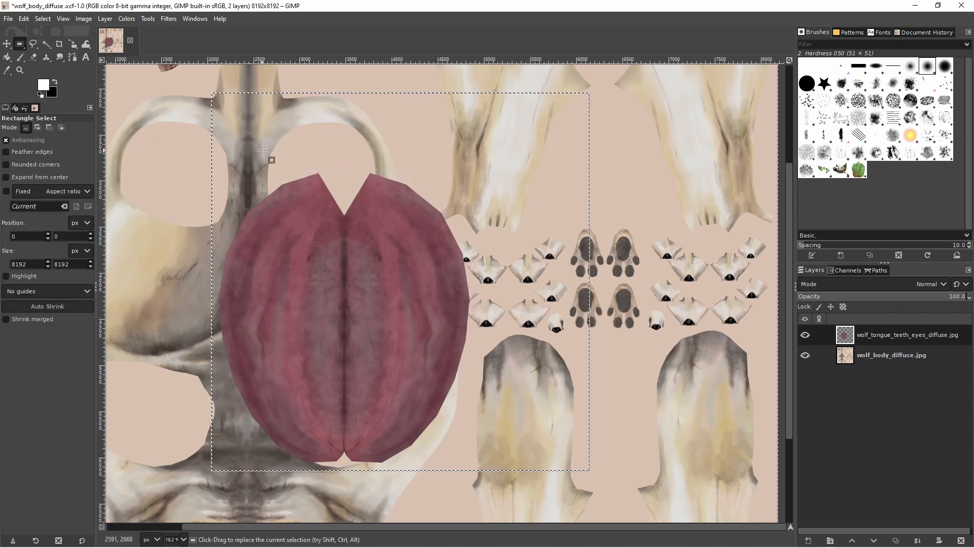
ctrl+scroll(272, 131, down, 2)
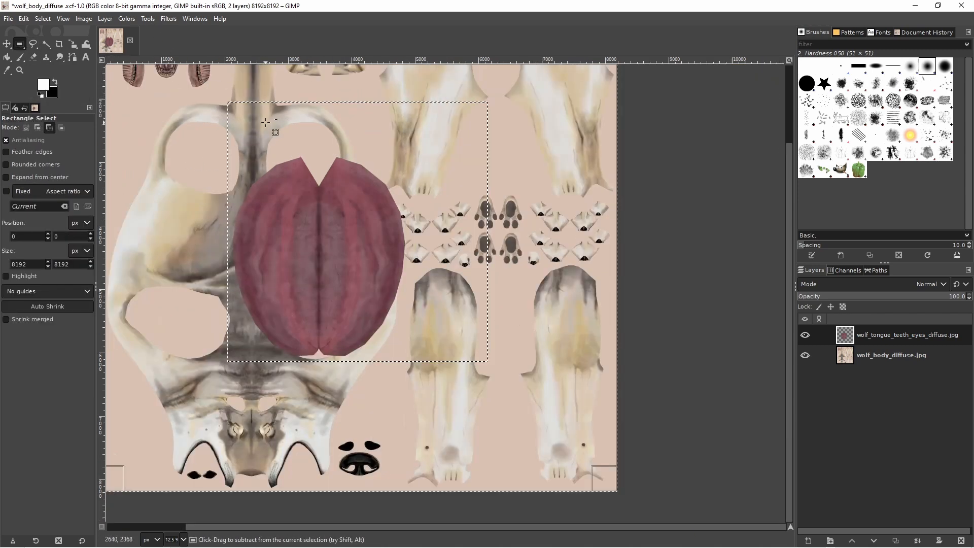
scroll(234, 153, up, 2)
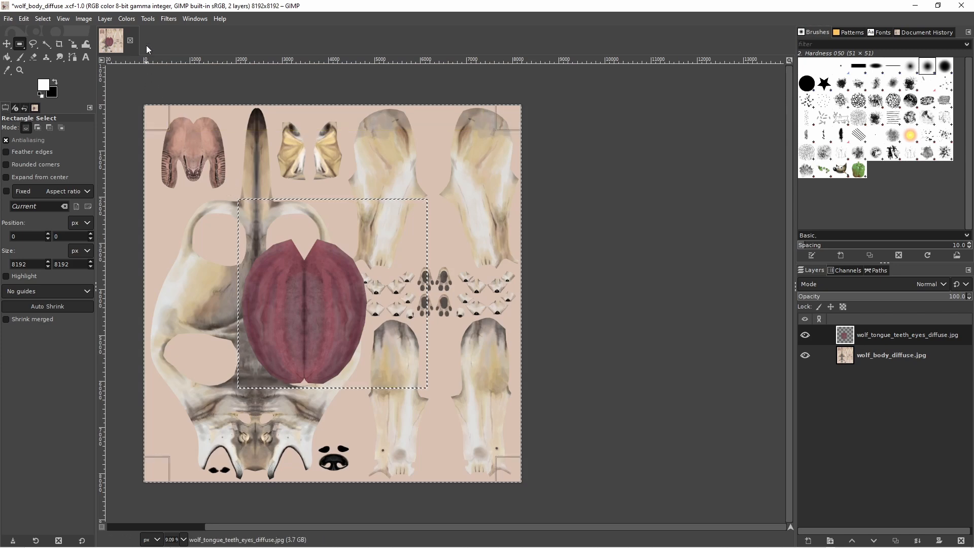
click(148, 19)
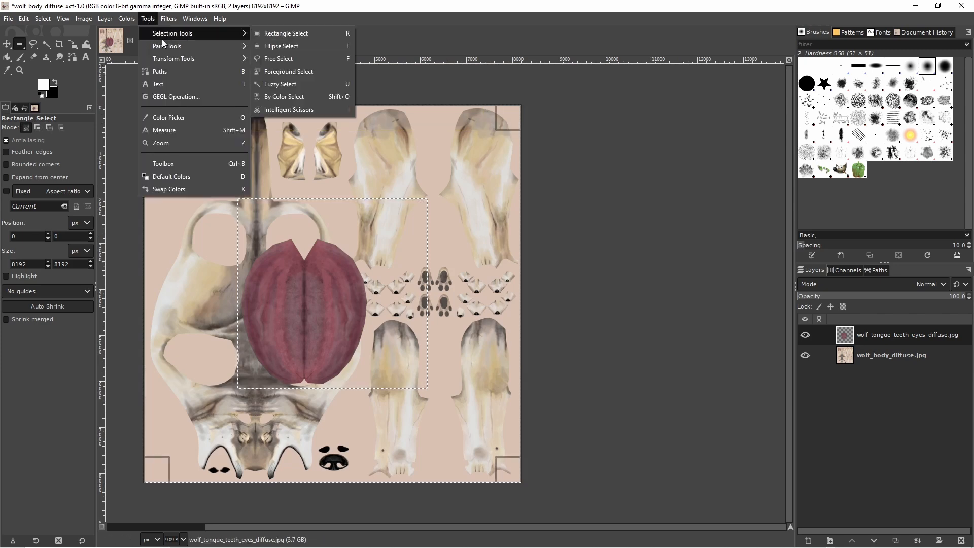
mouse_move(178, 60)
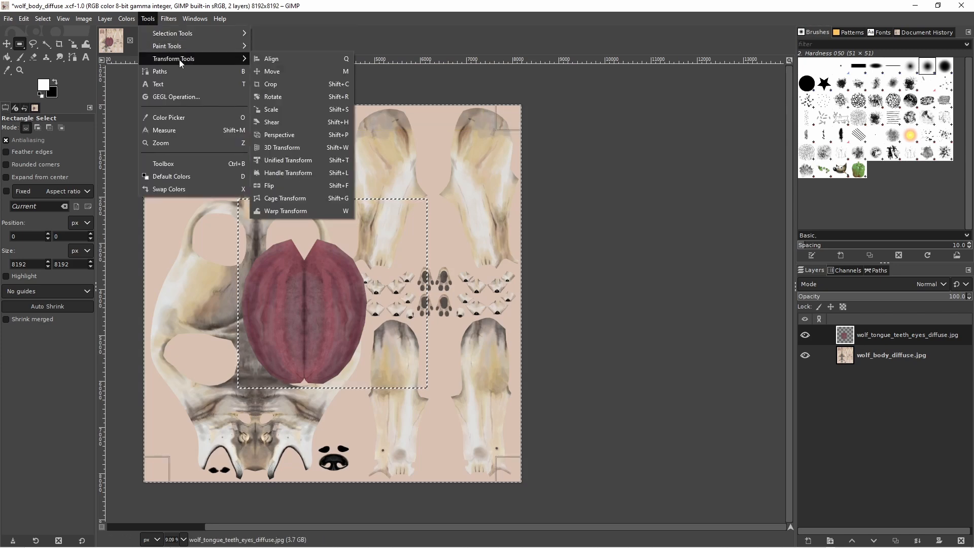
click(285, 109)
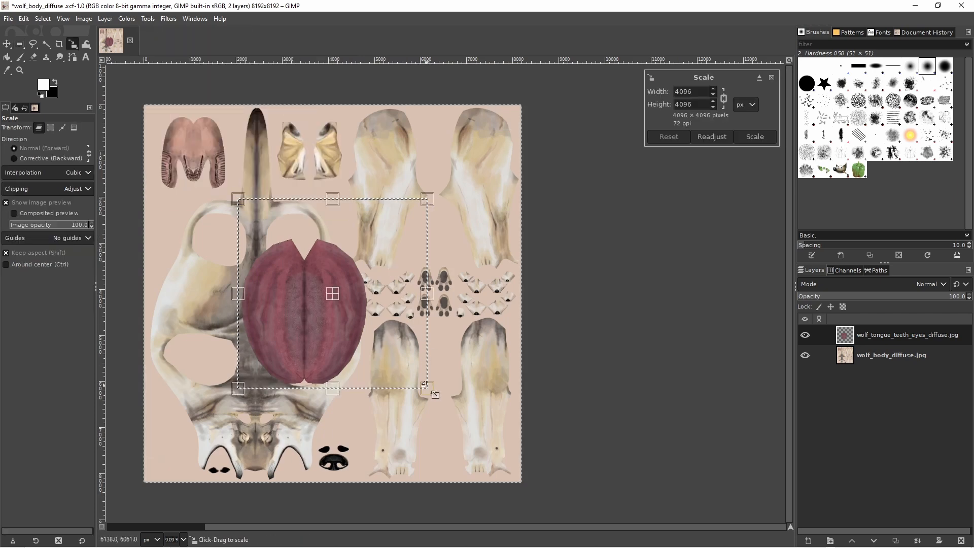
drag(428, 386, 202, 135)
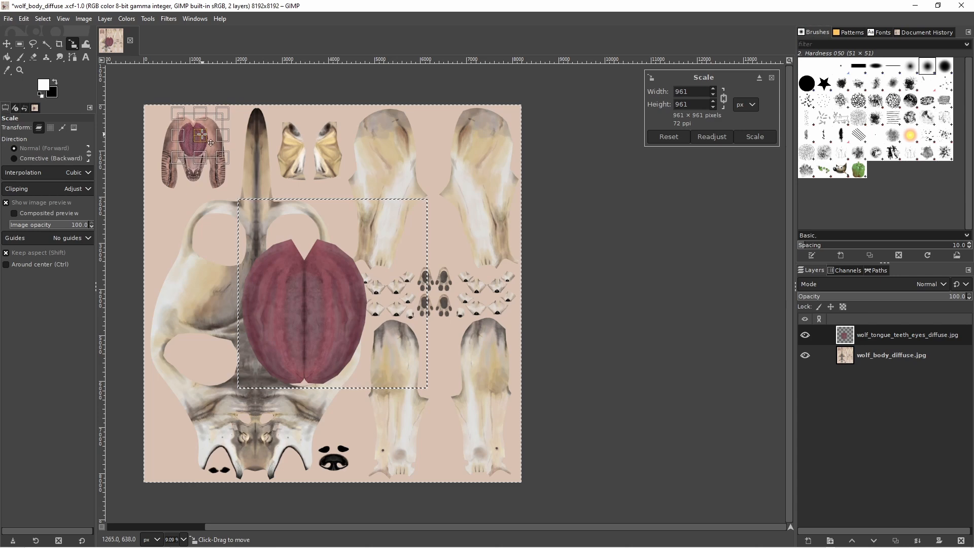
key(Return)
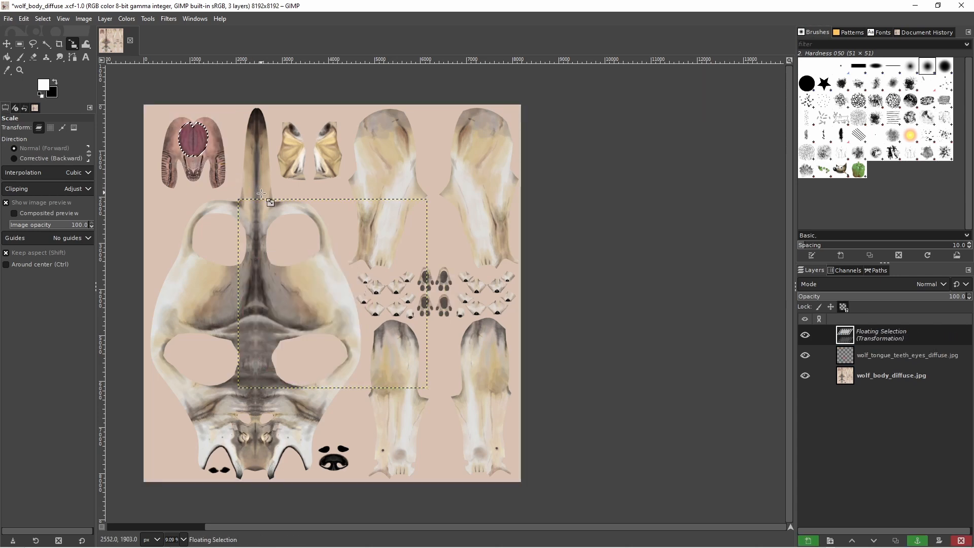
- Anchor the scaled tongue's floating selection to its layer and save the image
drag(370, 526, 273, 521)
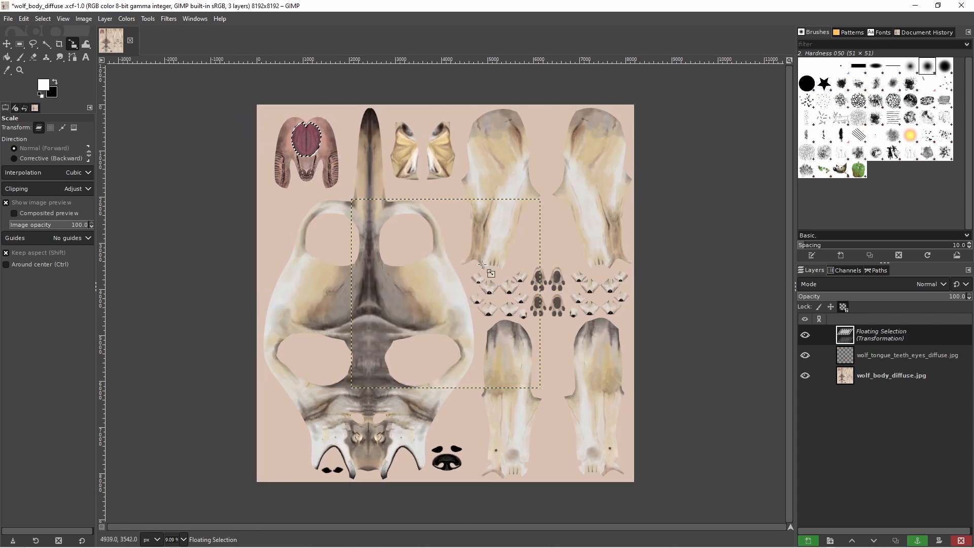
key(r)
click(228, 178)
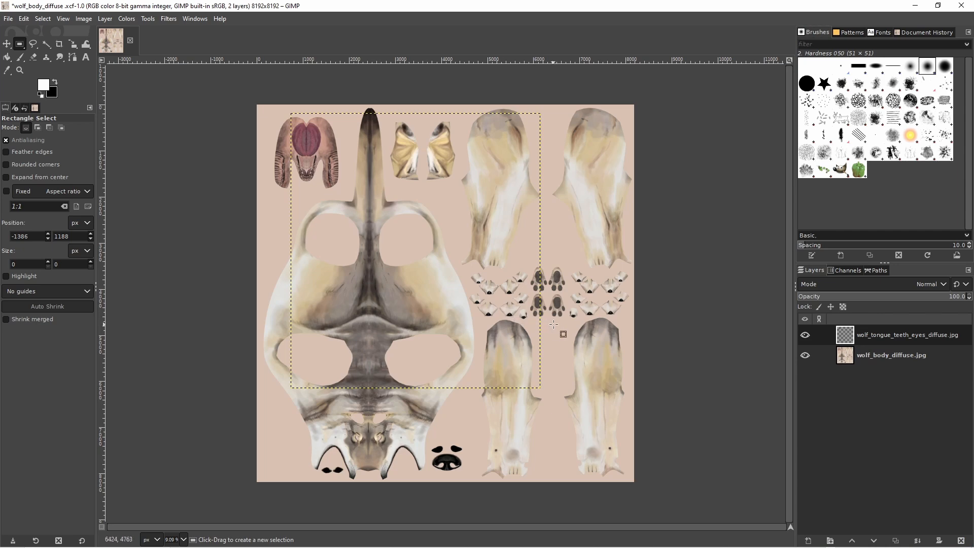
key(ctrl+s)
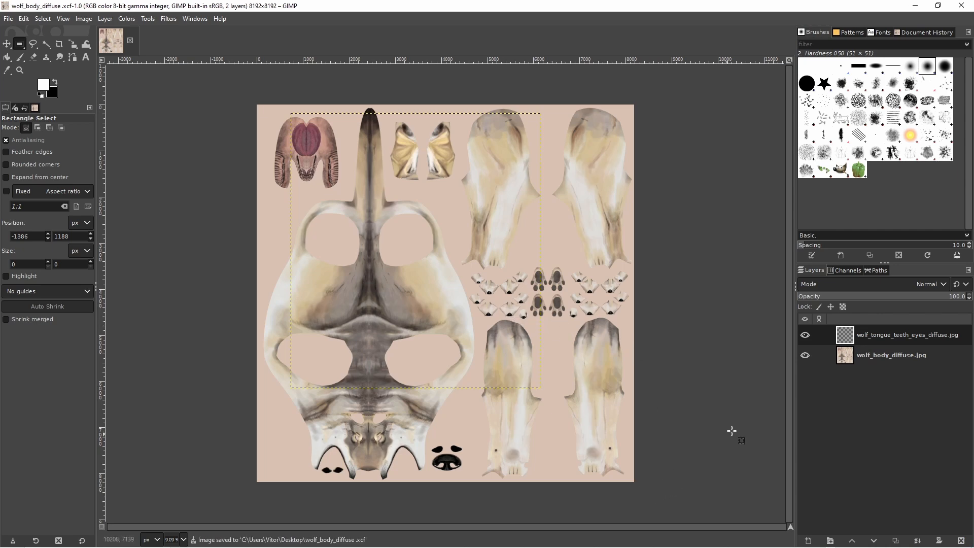
- Duplicate the wolf_body_diffuse layer and apply Color Balance to the copy's midtones with red at 8.9 and green at -13.4
click(874, 356)
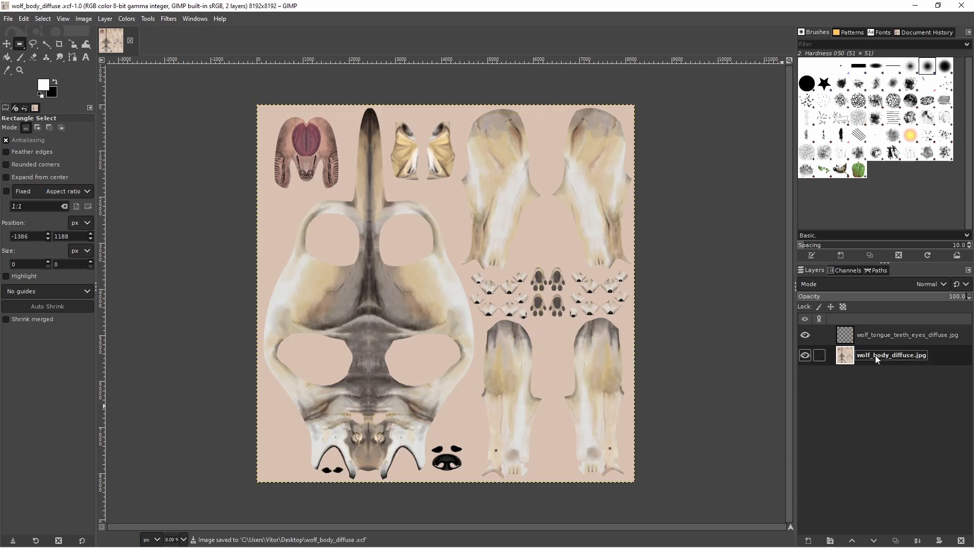
right_click(908, 354)
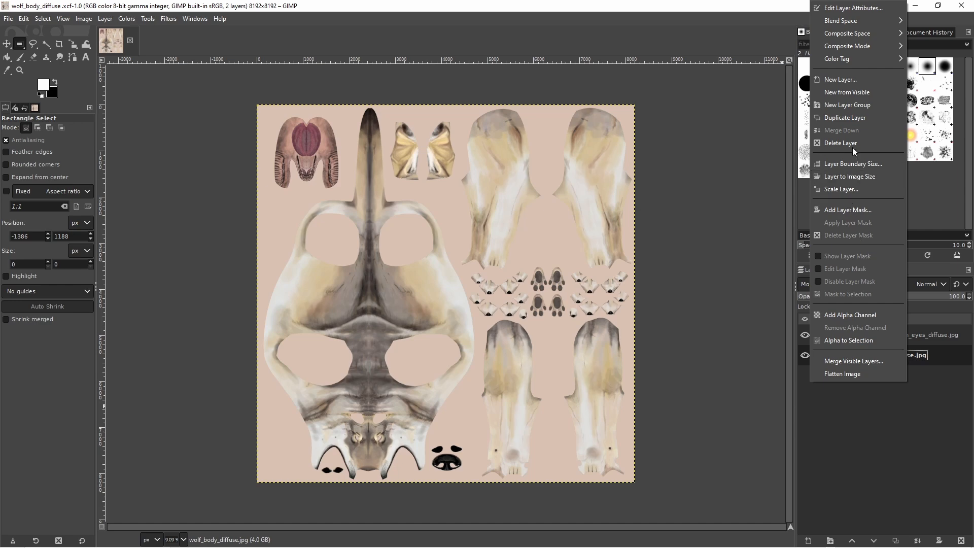
click(852, 118)
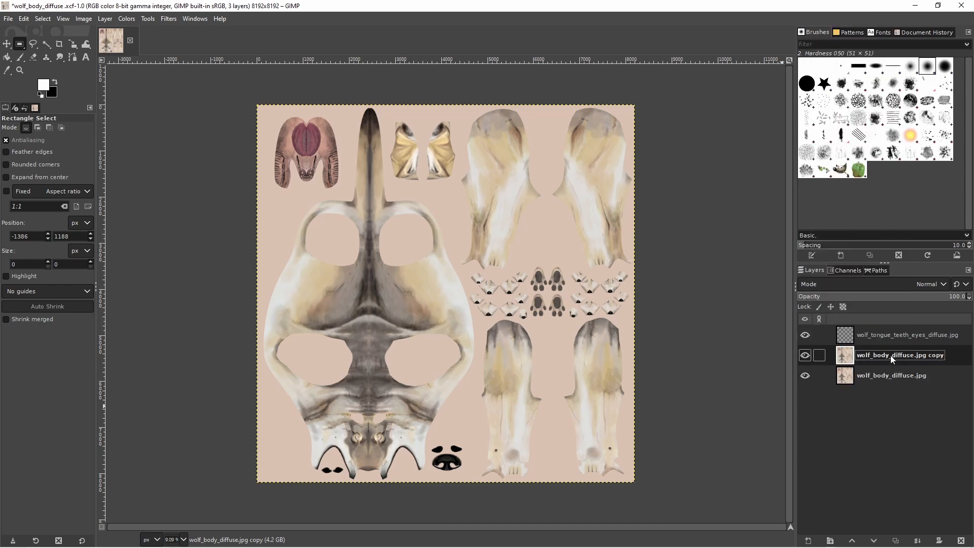
click(128, 20)
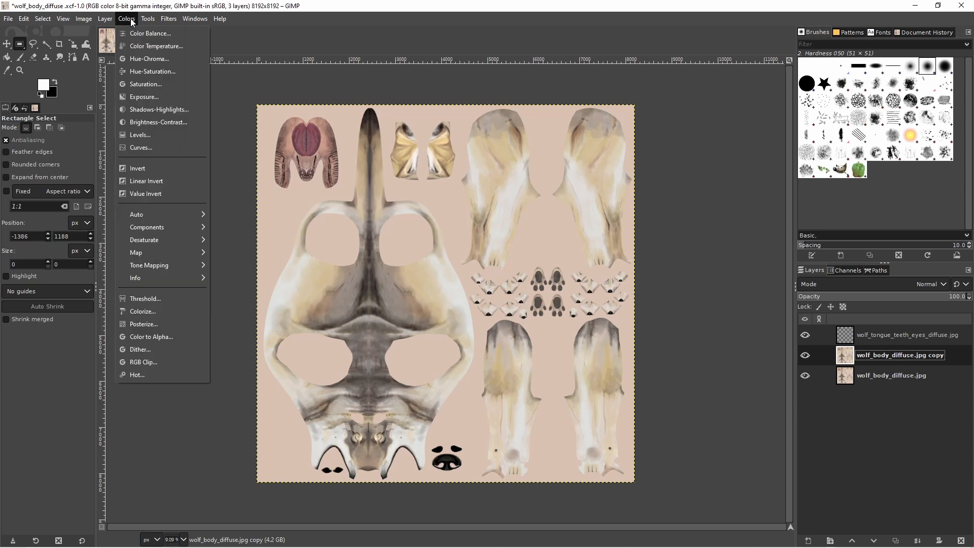
click(139, 33)
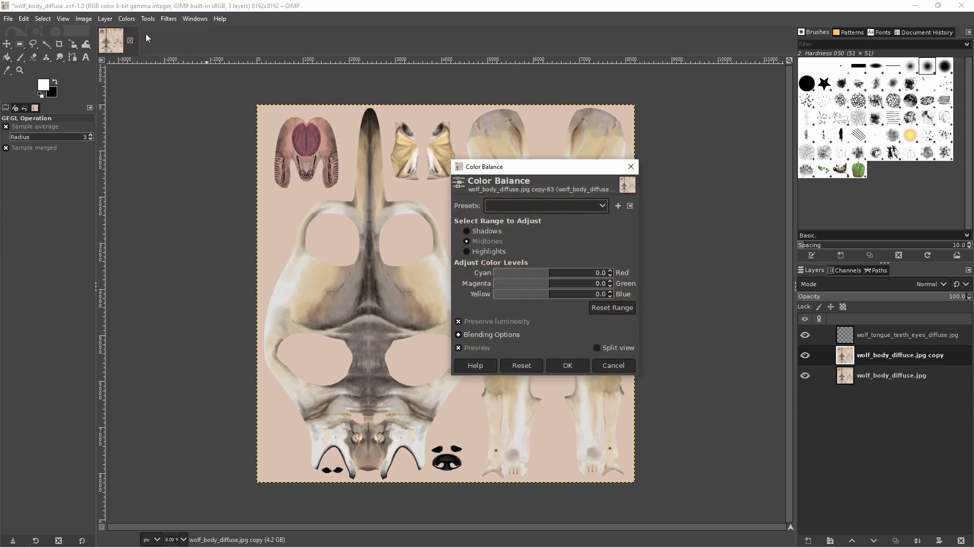
drag(548, 285, 555, 272)
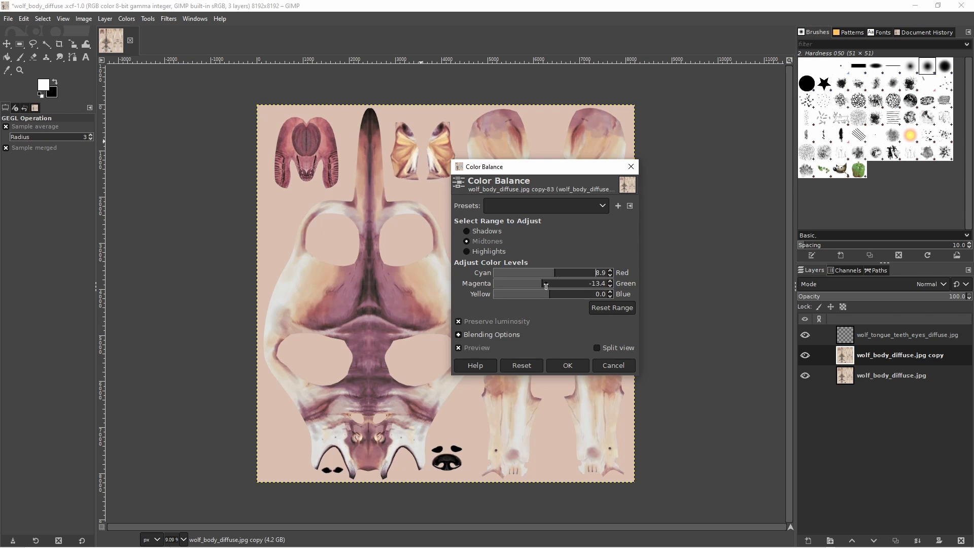
click(567, 365)
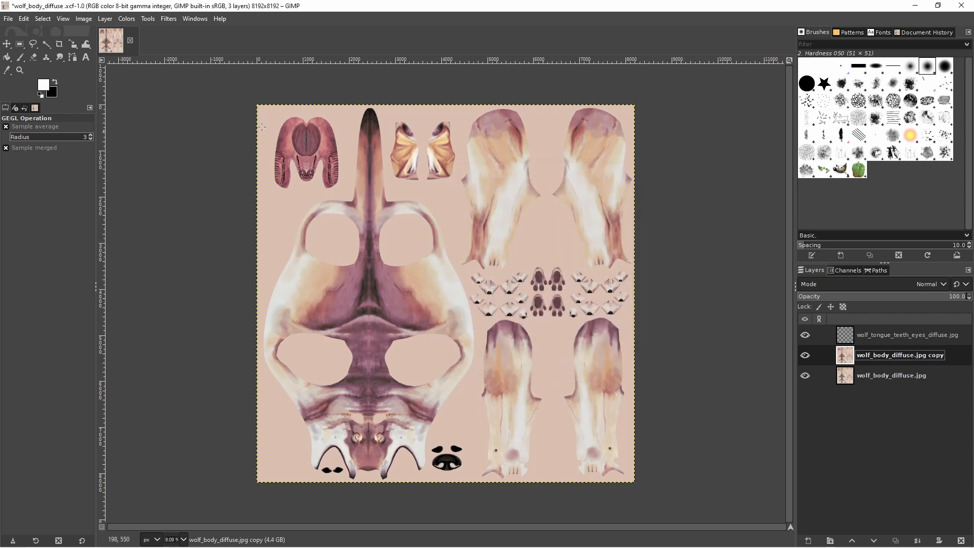
- Apply Hue-Saturation to the body texture copy with lightness -12.2 and saturation -8.5
click(132, 19)
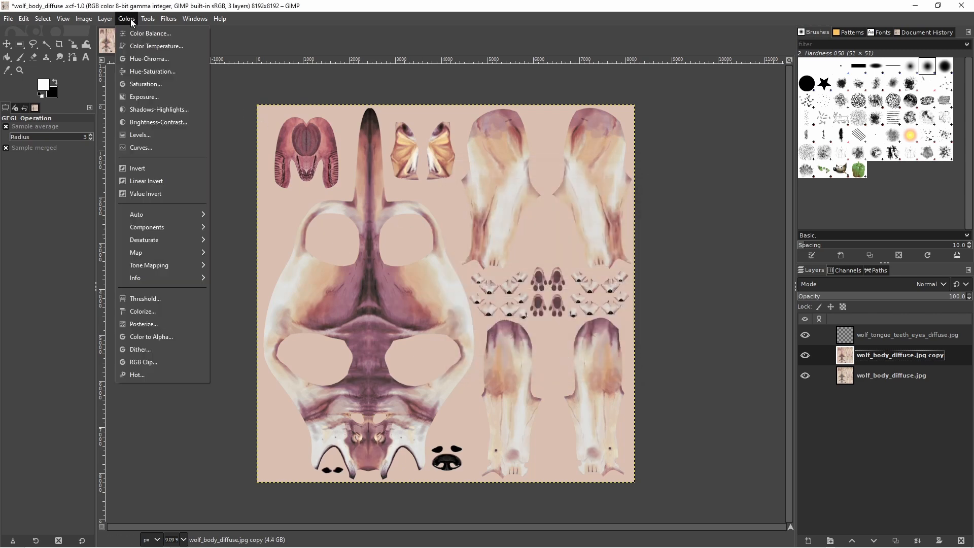
click(145, 70)
click(542, 348)
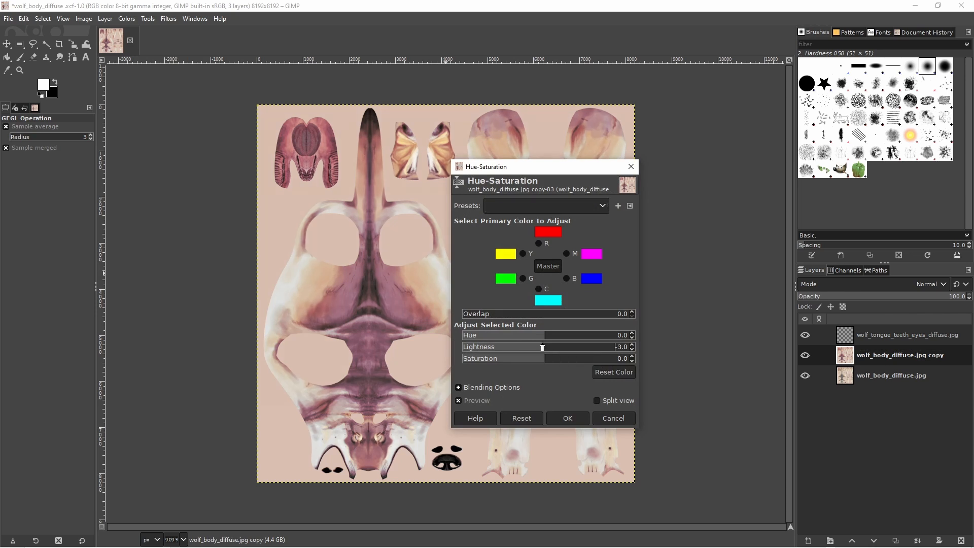
click(538, 359)
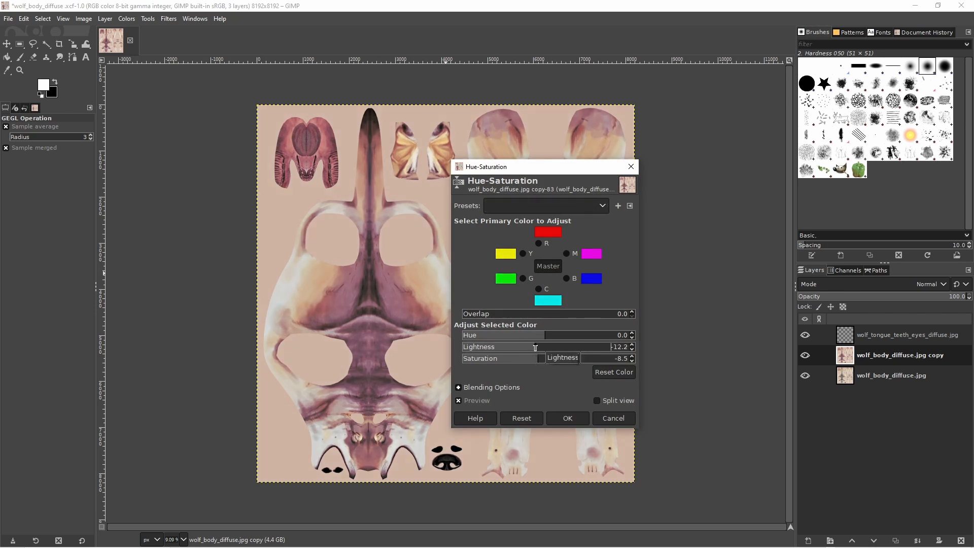
click(576, 417)
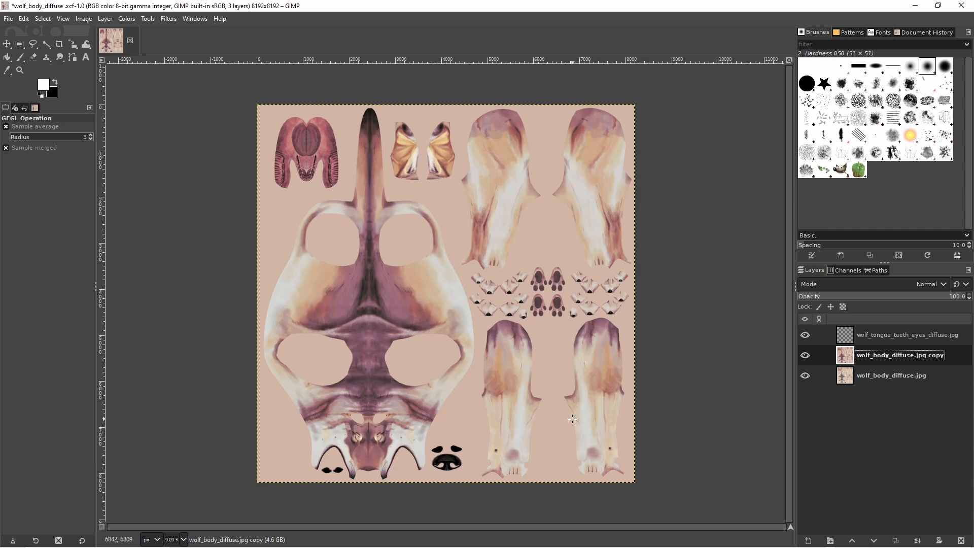
- Duplicate the image and add a black, fully transparent layer mask to its body texture copy
key(ctrl+d)
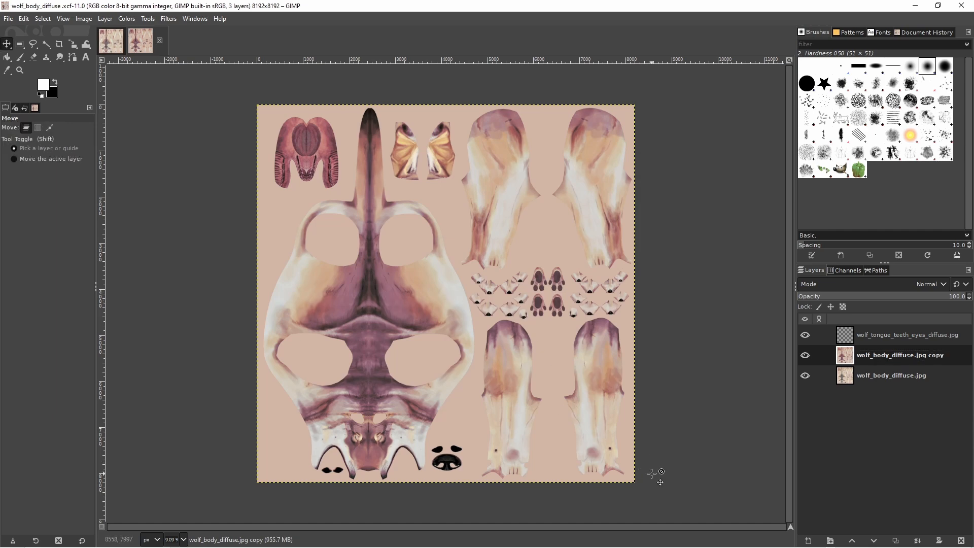
click(939, 541)
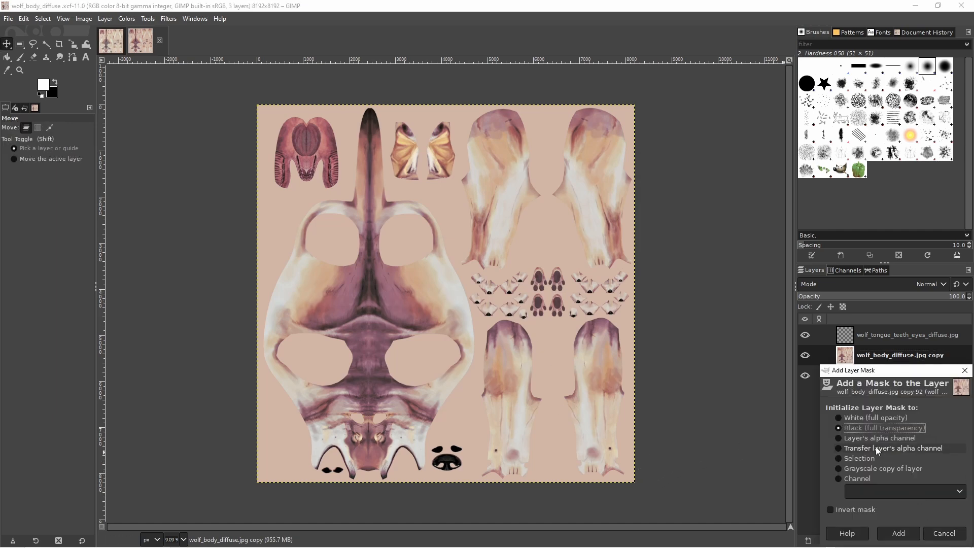
click(899, 533)
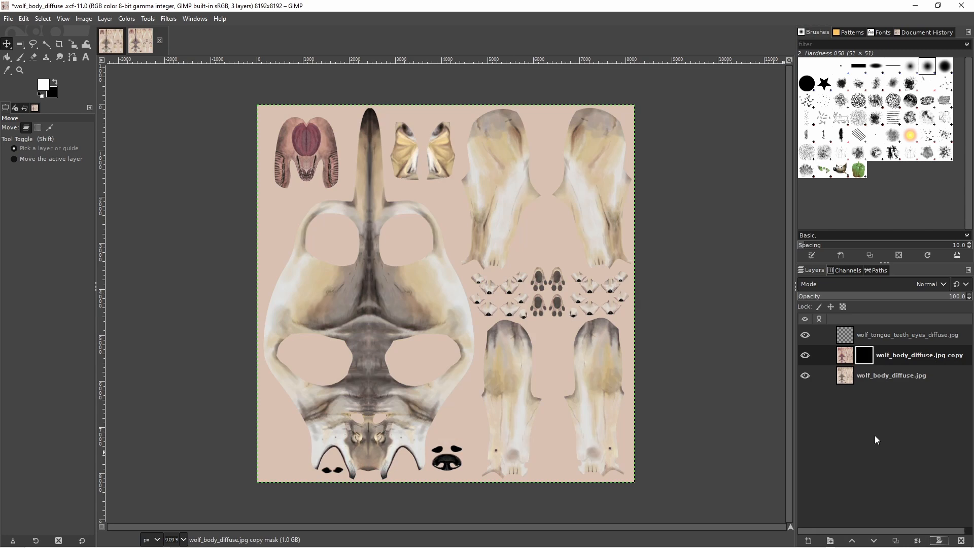
- Select the beige background of the body texture copy with Fuzzy Select and invert the selection onto the body parts
click(844, 358)
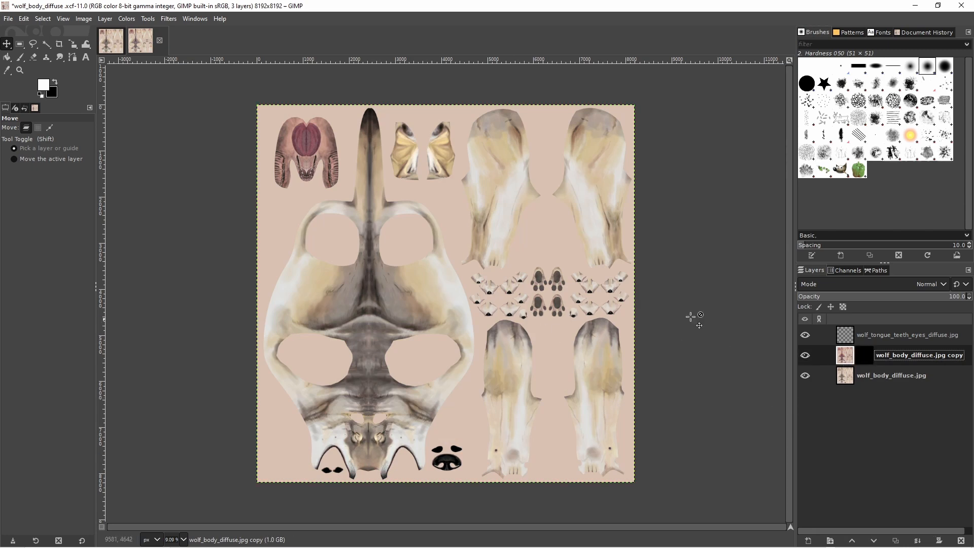
click(46, 47)
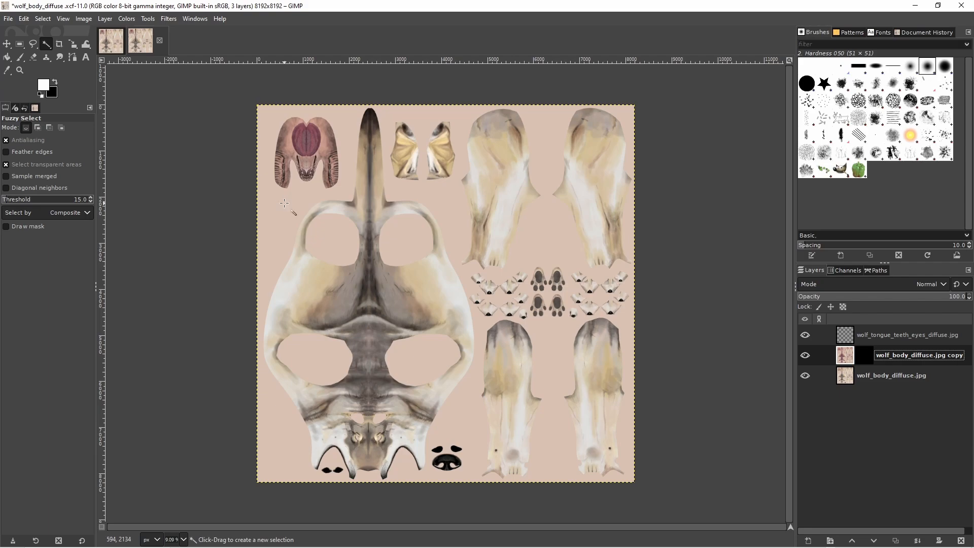
click(285, 203)
right_click(312, 189)
mouse_move(344, 230)
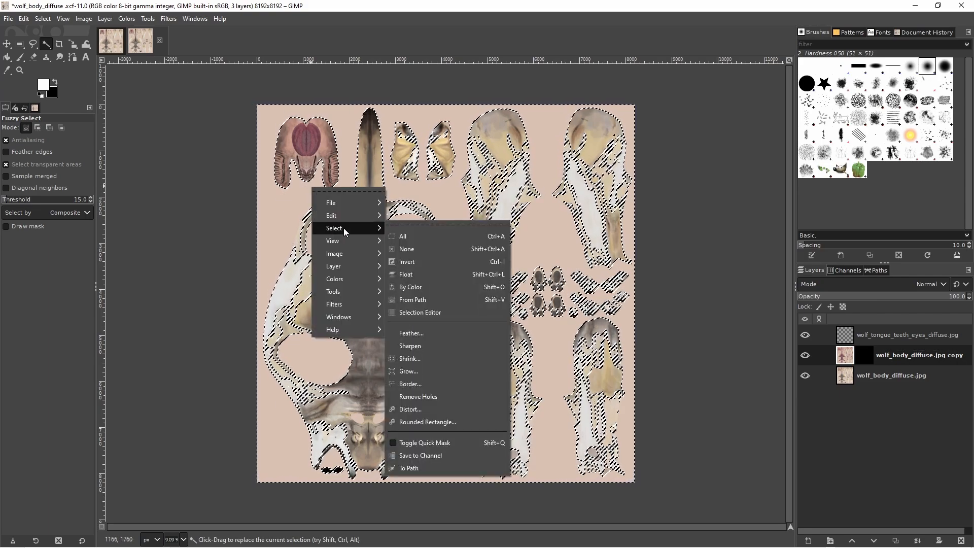
click(407, 261)
- Paint white over the mouth interior on the body copy's layer mask with the Paintbrush at size 500
click(864, 357)
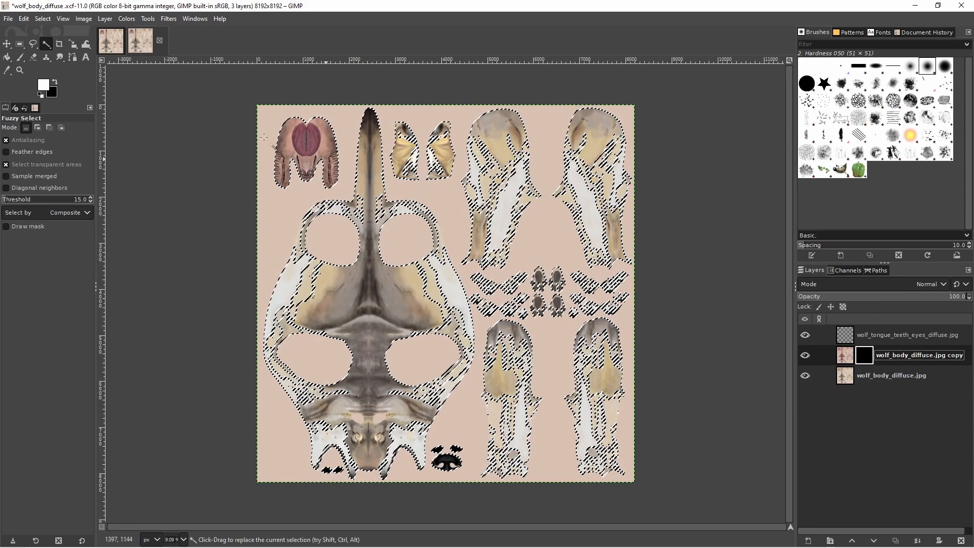
click(21, 57)
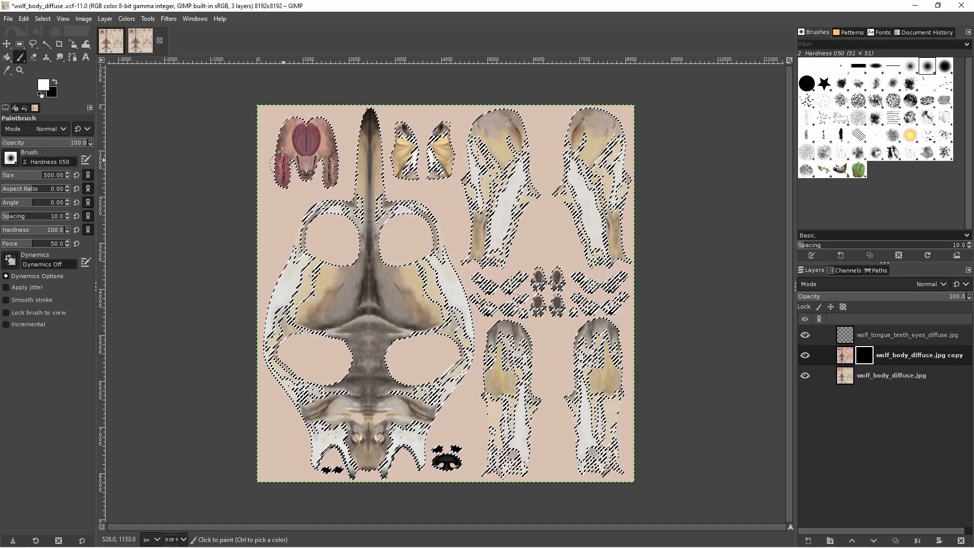
drag(282, 152, 307, 156)
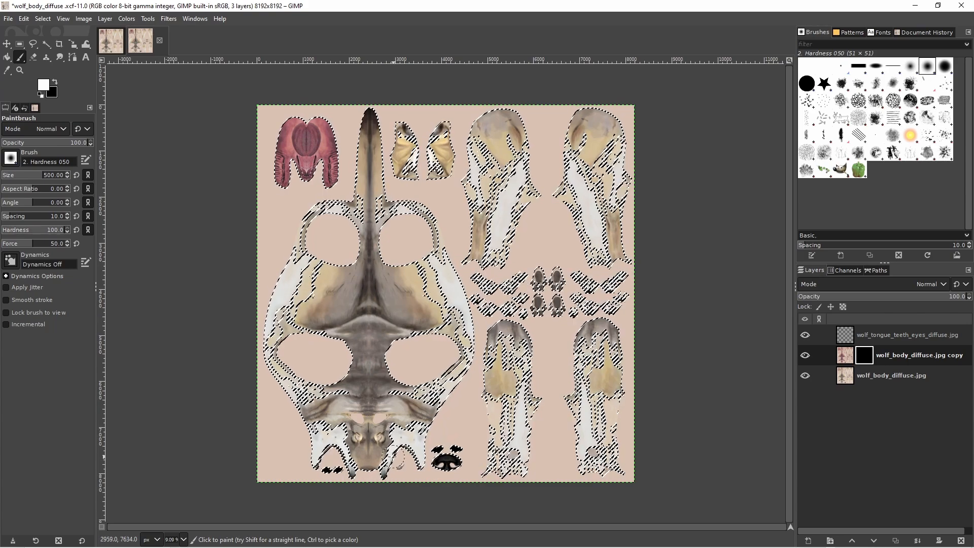
- Set the Paintbrush hardness to 50 and its size to 20 for work on the muzzle's lip edges
ctrl+scroll(399, 470, up, 6)
ctrl+scroll(421, 437, up, 1)
scroll(421, 437, down, 1)
double_click(52, 230)
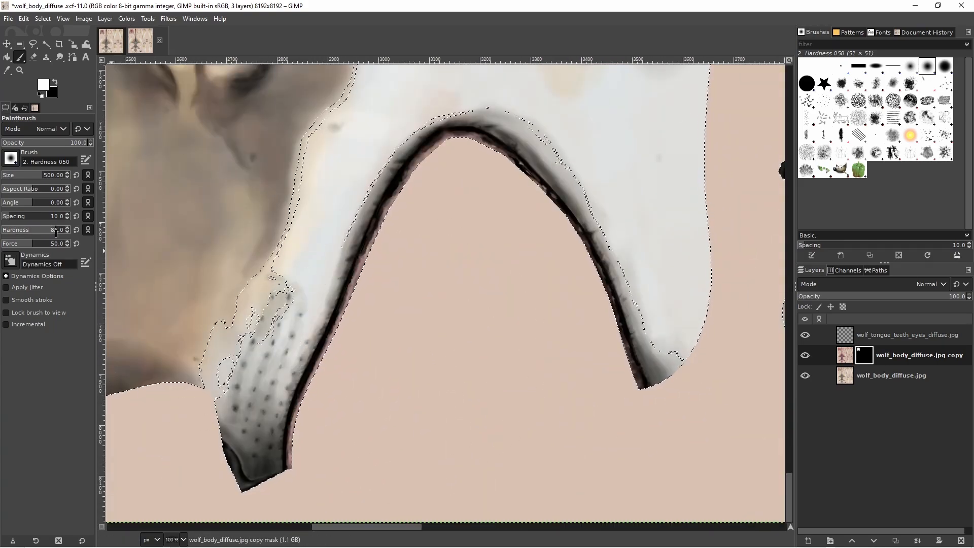
text(50)
double_click(50, 175)
text(20)
key(Return)
- Paint white on the body copy's layer mask along the first muzzle half's inner lip edge, at brush size 20
ctrl+scroll(399, 464, up, 1)
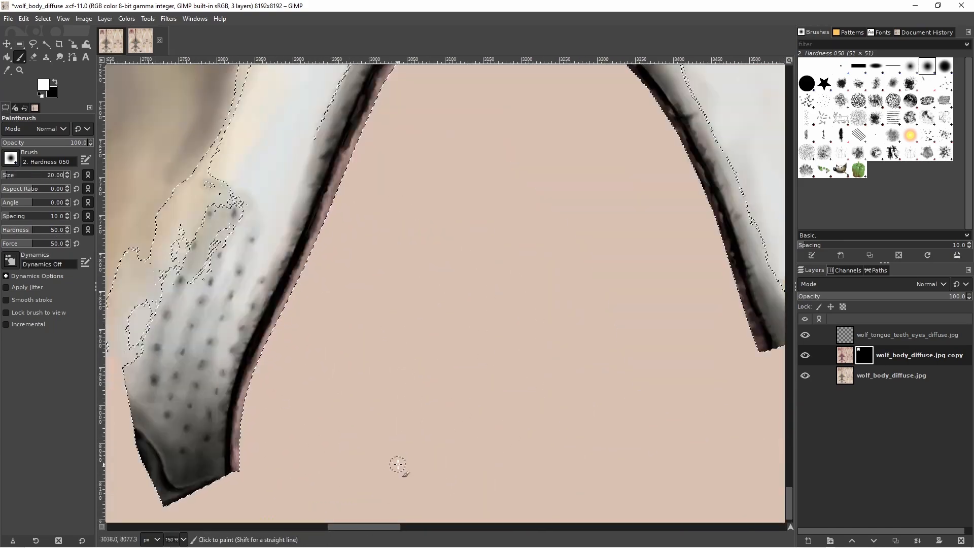
drag(238, 469, 244, 399)
drag(291, 288, 353, 152)
scroll(348, 380, up, 5)
mouse_move(358, 364)
mouse_down()
mouse_move(441, 234)
mouse_move(530, 211)
mouse_up()
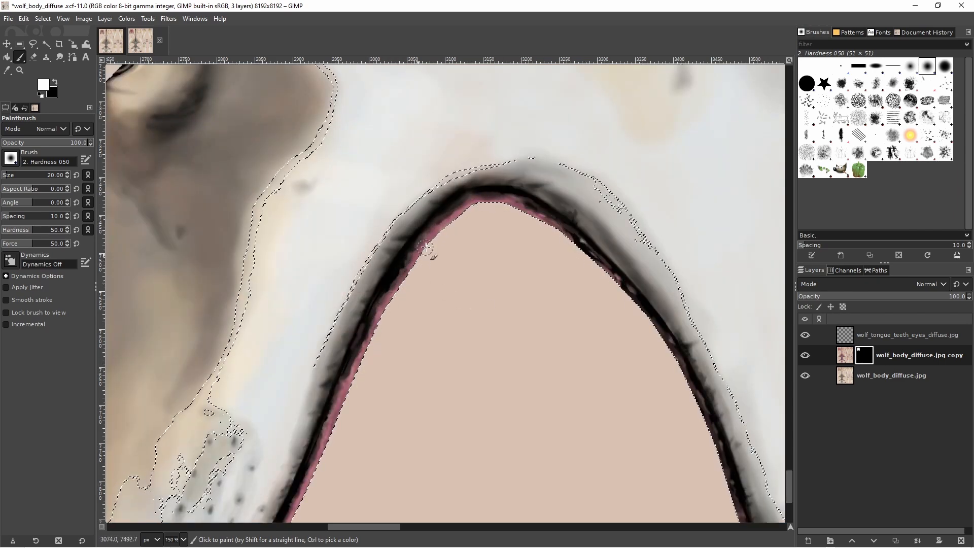
drag(590, 250, 632, 294)
scroll(695, 396, down, 5)
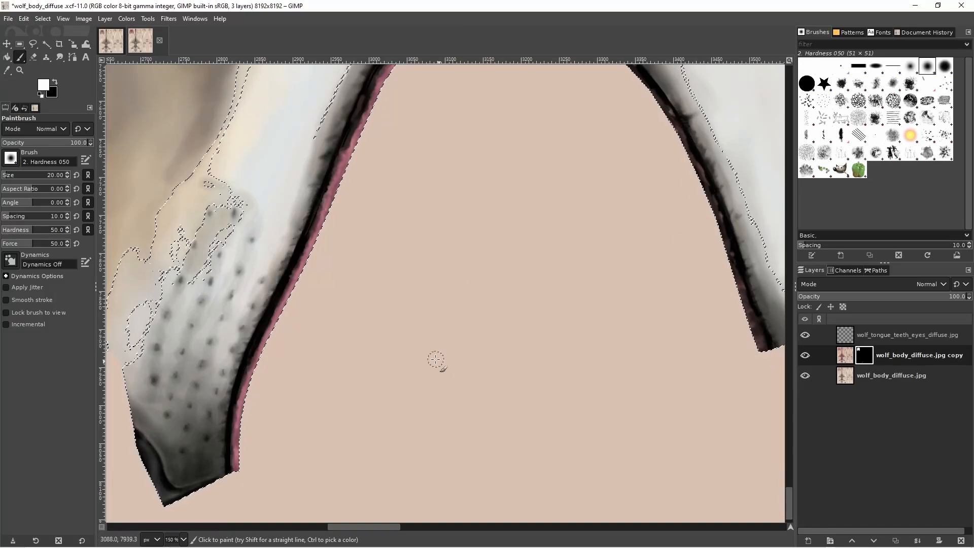
- Paint white on the same layer mask along the opposite muzzle half's inner lip edge, next to the two black eye-shaped pieces
ctrl+scroll(436, 374, down, 2)
drag(387, 526, 291, 533)
ctrl+scroll(300, 351, up, 2)
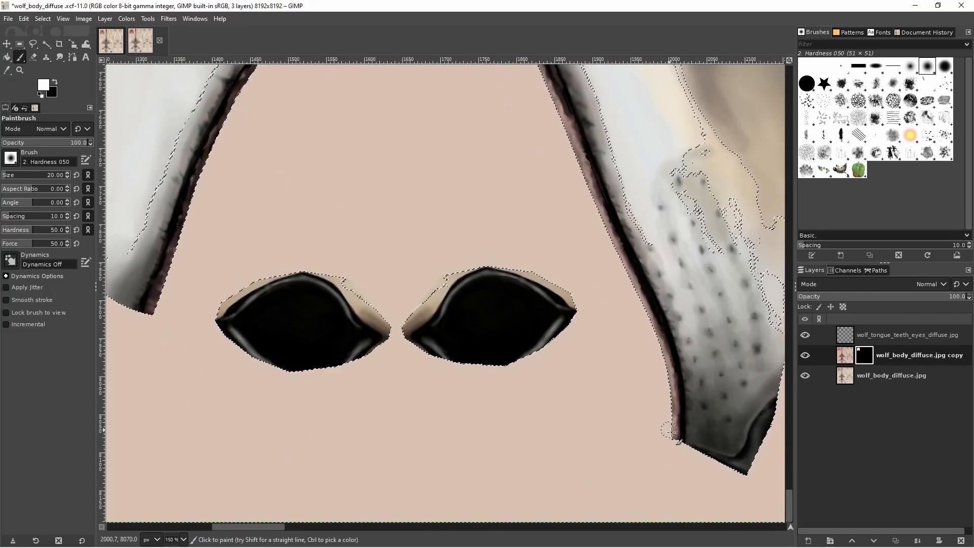
drag(676, 435, 664, 344)
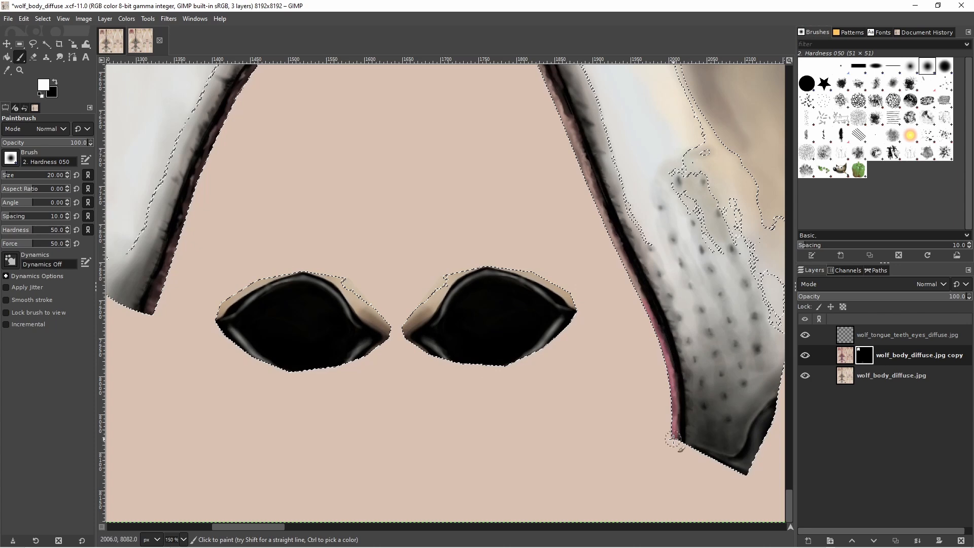
scroll(673, 439, up, 2)
mouse_move(630, 388)
mouse_down()
mouse_move(579, 254)
mouse_move(521, 140)
mouse_up()
scroll(507, 146, up, 4)
drag(519, 370, 446, 282)
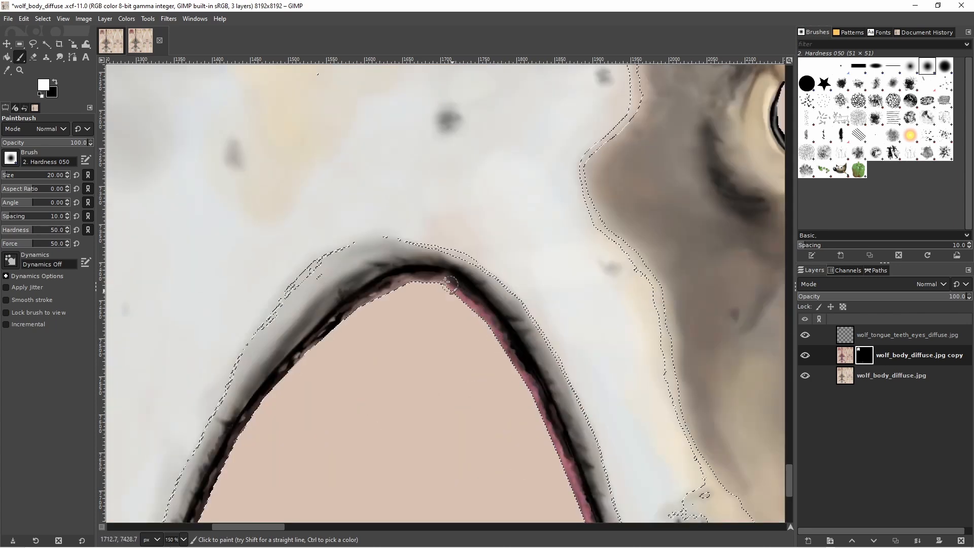
mouse_move(503, 332)
mouse_down()
mouse_move(398, 282)
mouse_move(333, 325)
mouse_up()
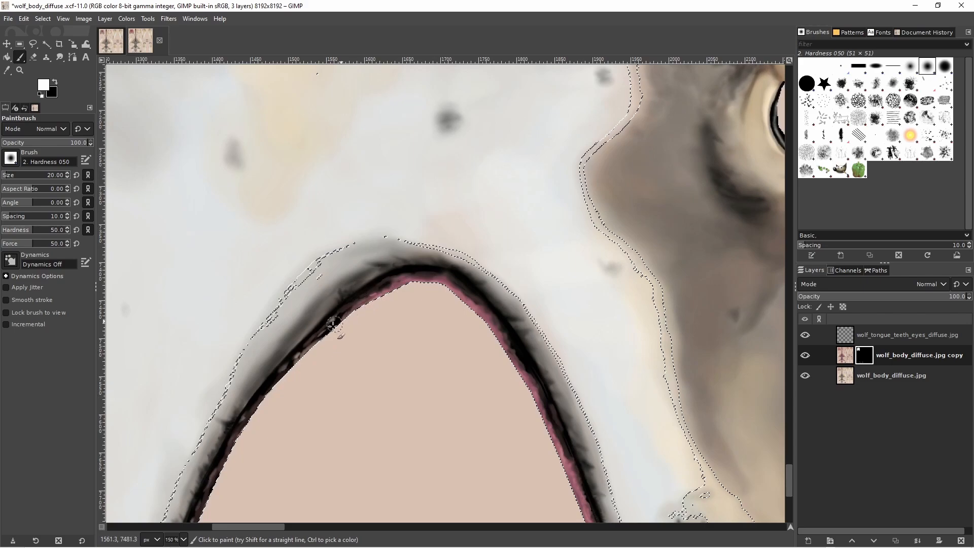
scroll(223, 457, down, 4)
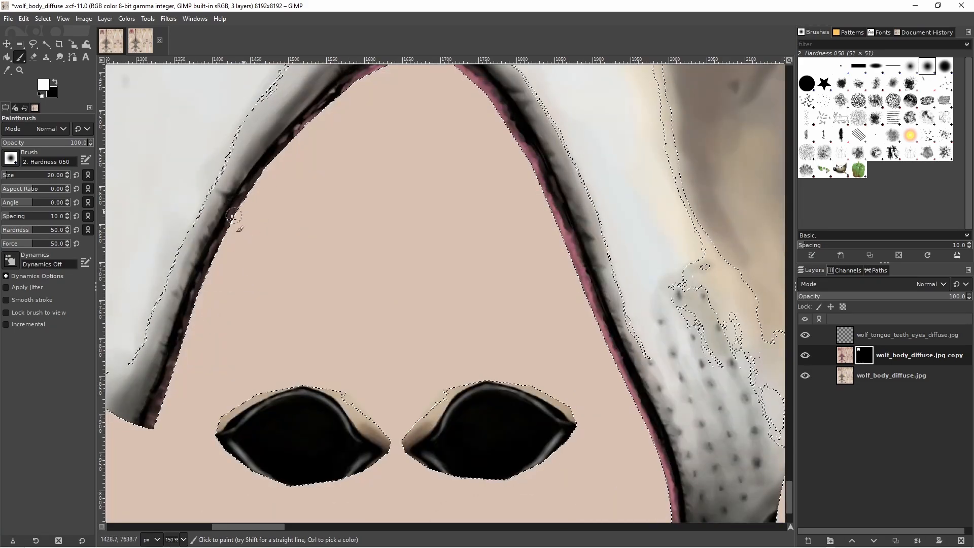
- Clear the selection around the body parts with Rectangle Select and activate Bucket Fill
ctrl+scroll(438, 245, down, 8)
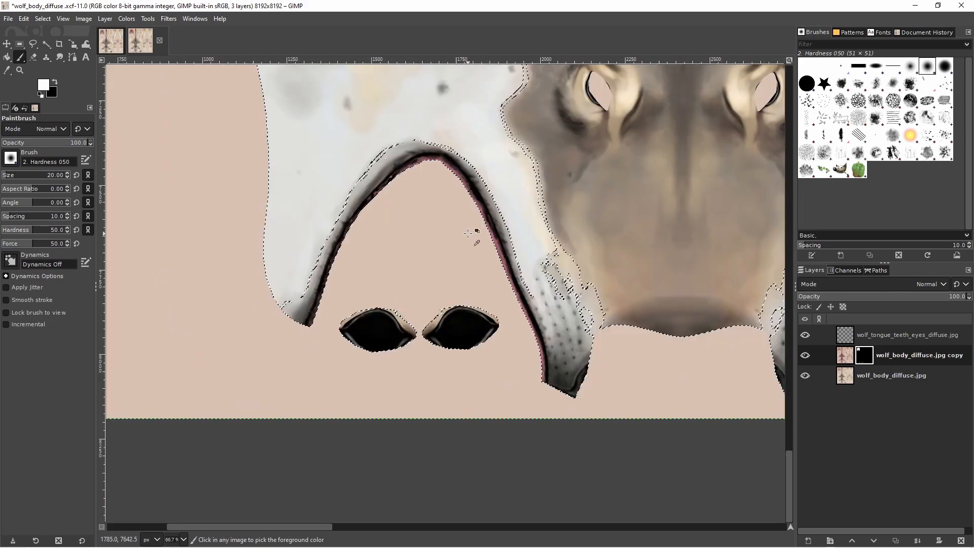
drag(440, 527, 547, 528)
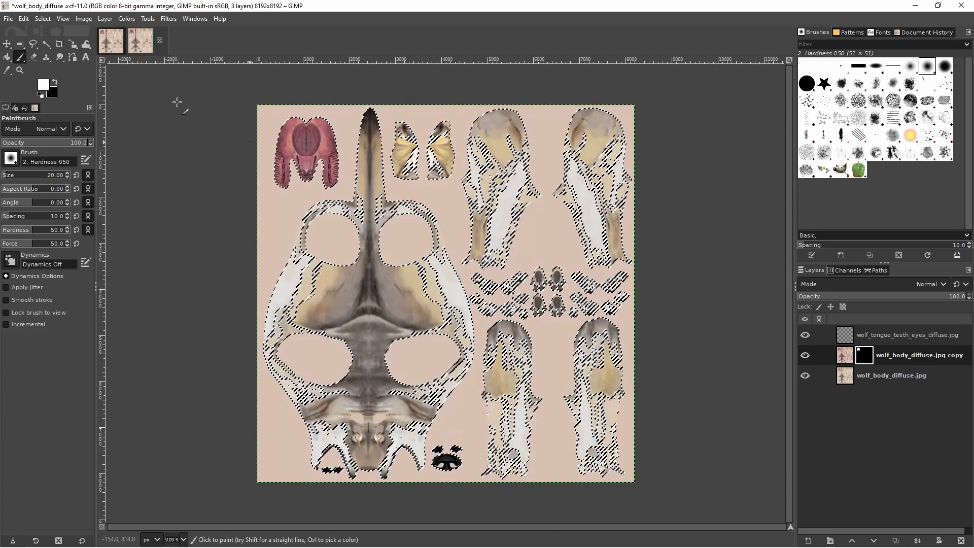
click(20, 44)
click(228, 158)
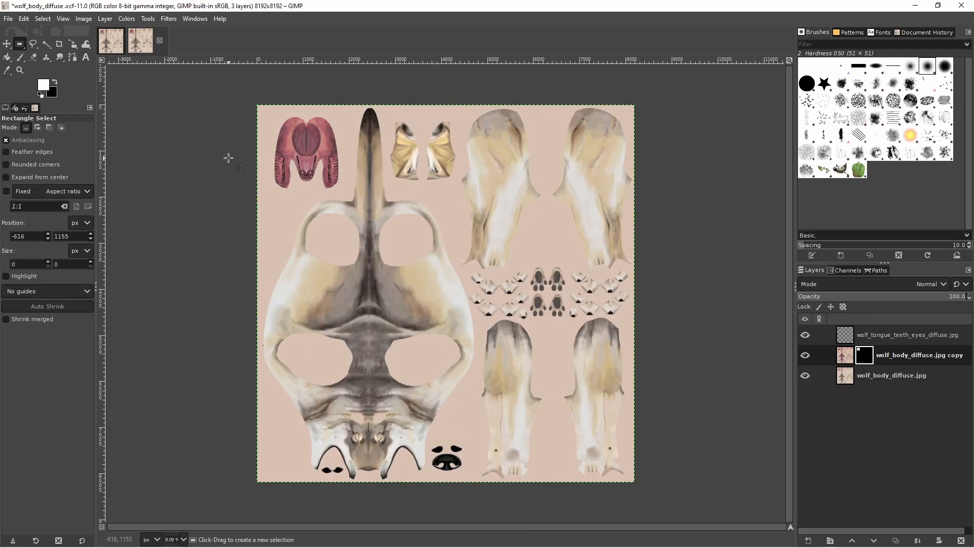
key(shift+b)
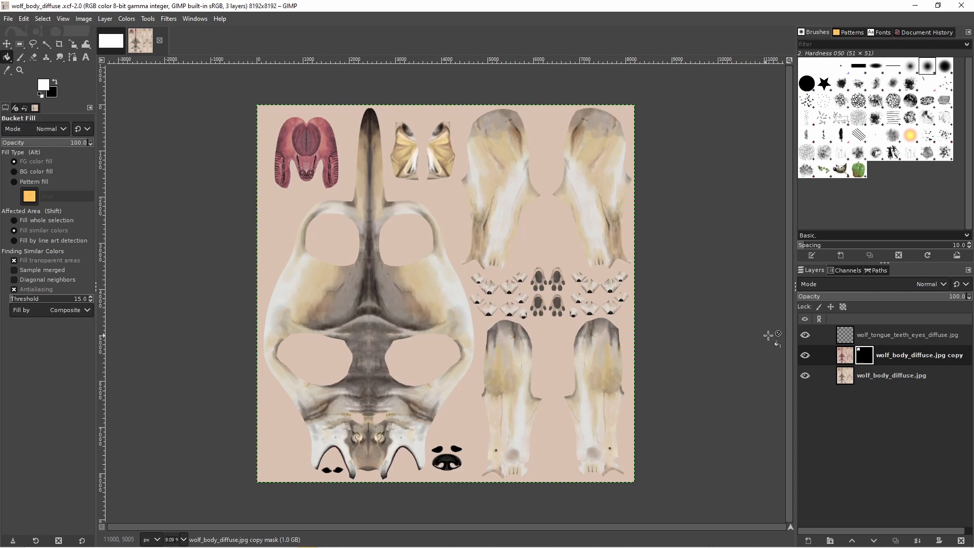
- Hide the wolf_tongue_teeth_eyes_diffuse.jpg layer and export the image over the existing wolf_body_diffuse.jpg in the textures folder
click(806, 336)
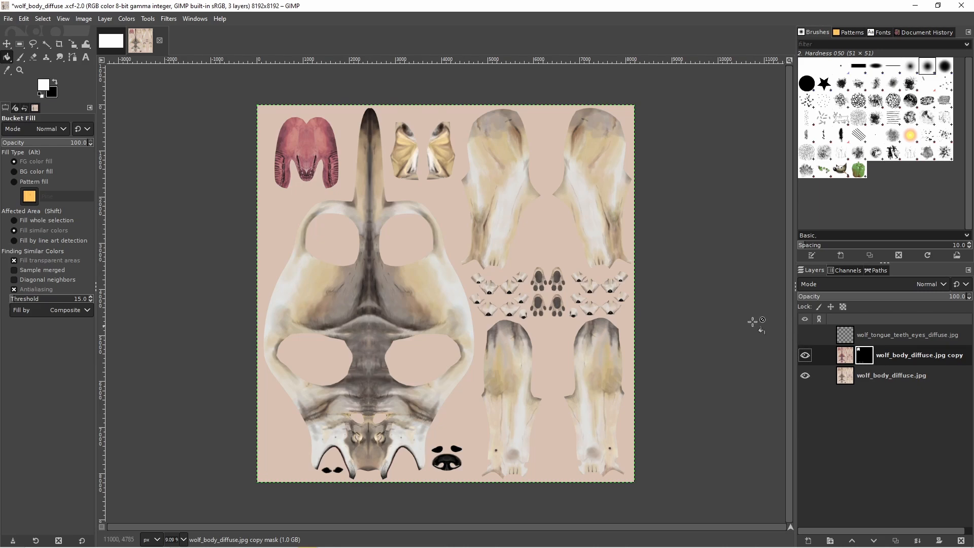
click(9, 19)
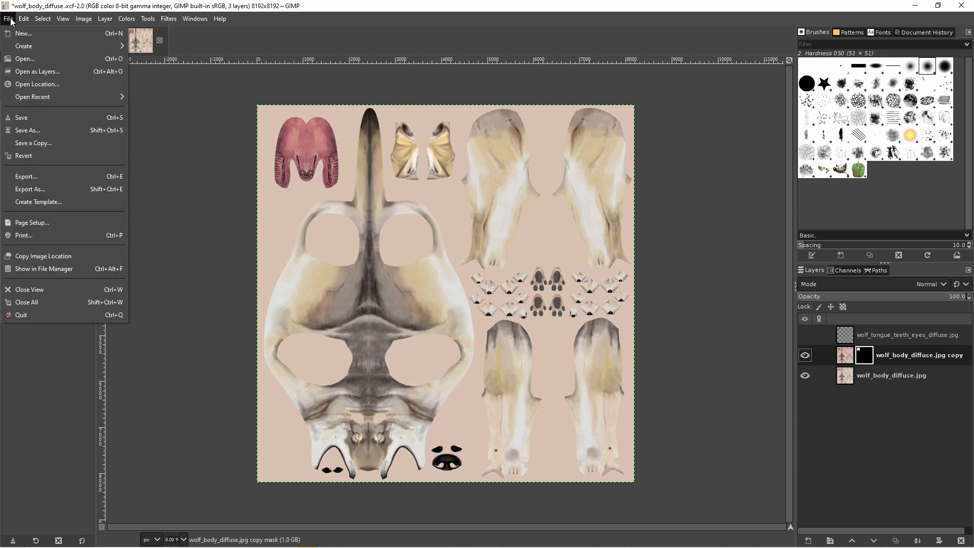
click(79, 188)
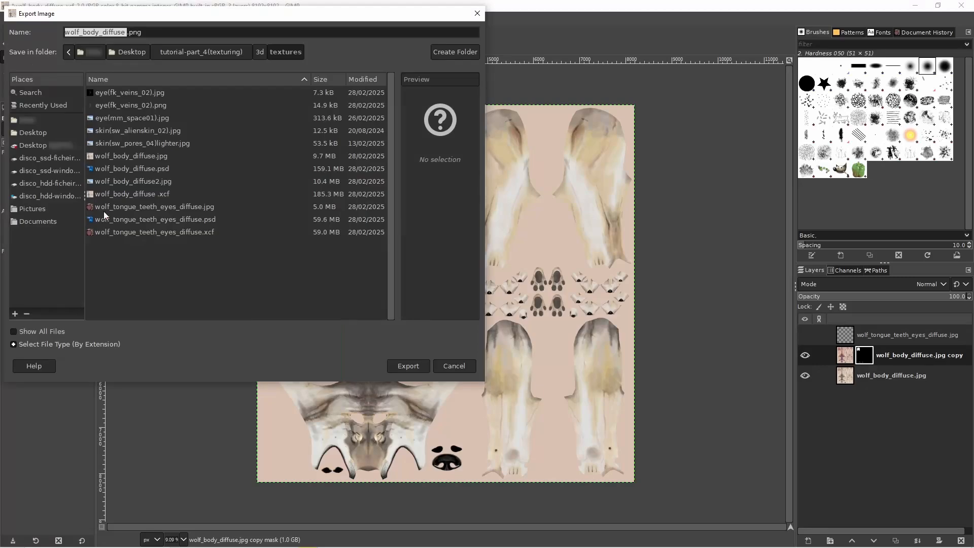
click(154, 156)
click(138, 33)
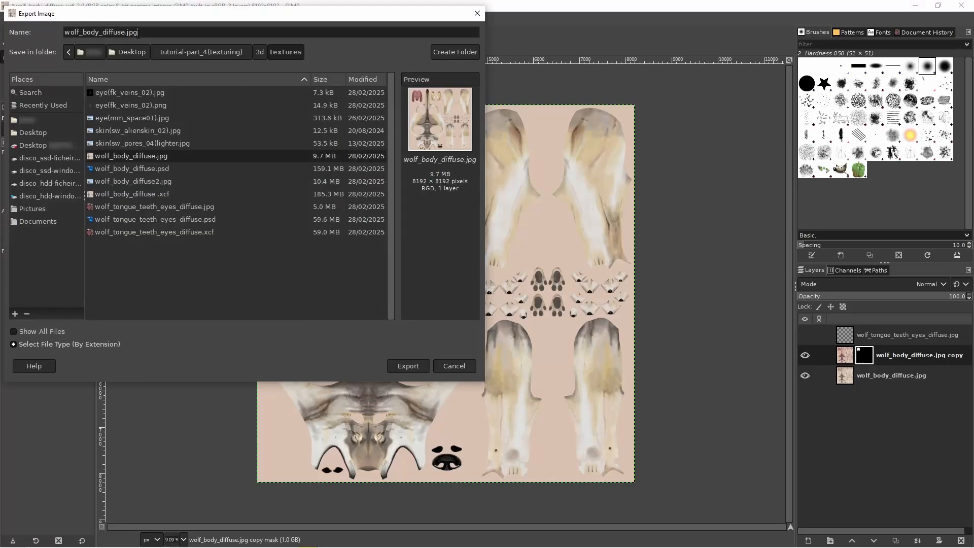
click(417, 368)
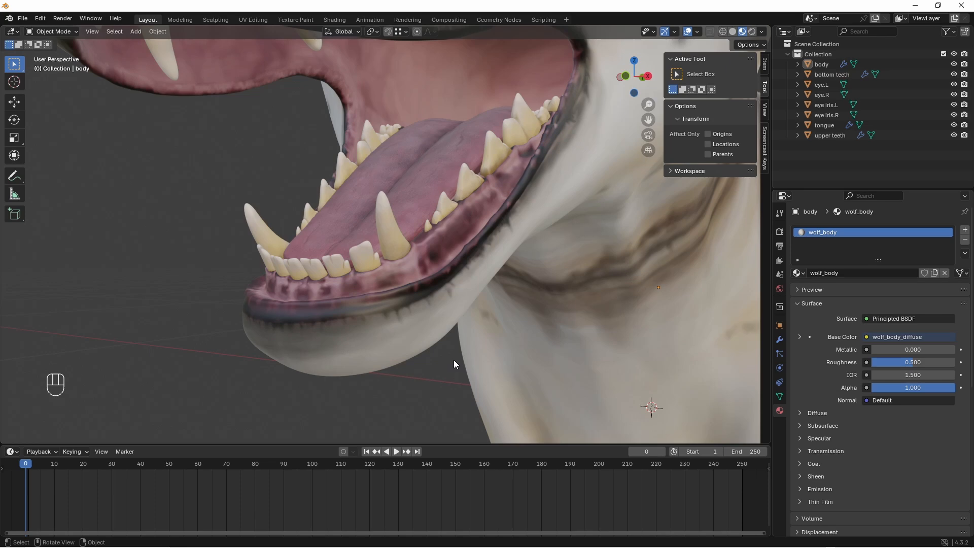
- Switch to Blender and hide every object except the wolf's body
scroll(455, 360, down, 1)
scroll(455, 359, down, 1)
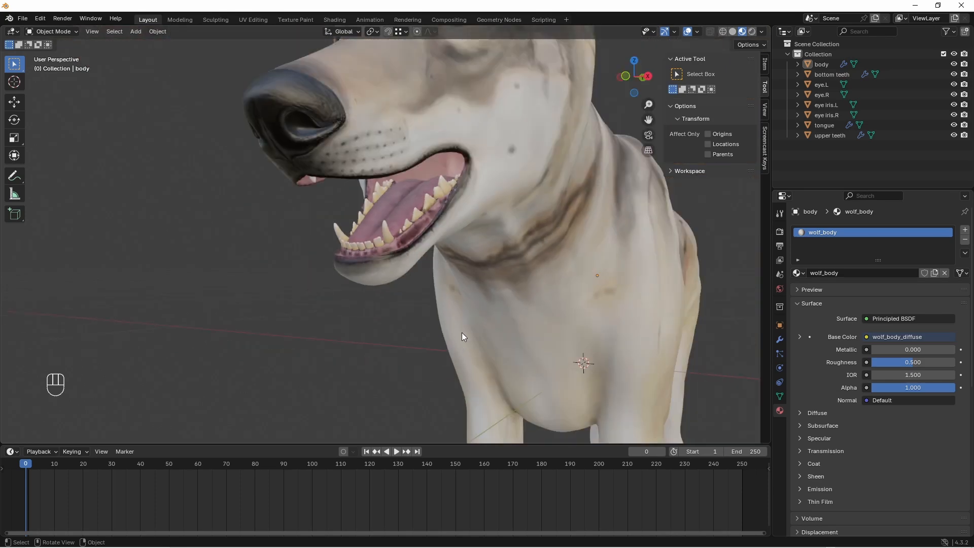
shift+middle_drag(450, 321, 440, 324)
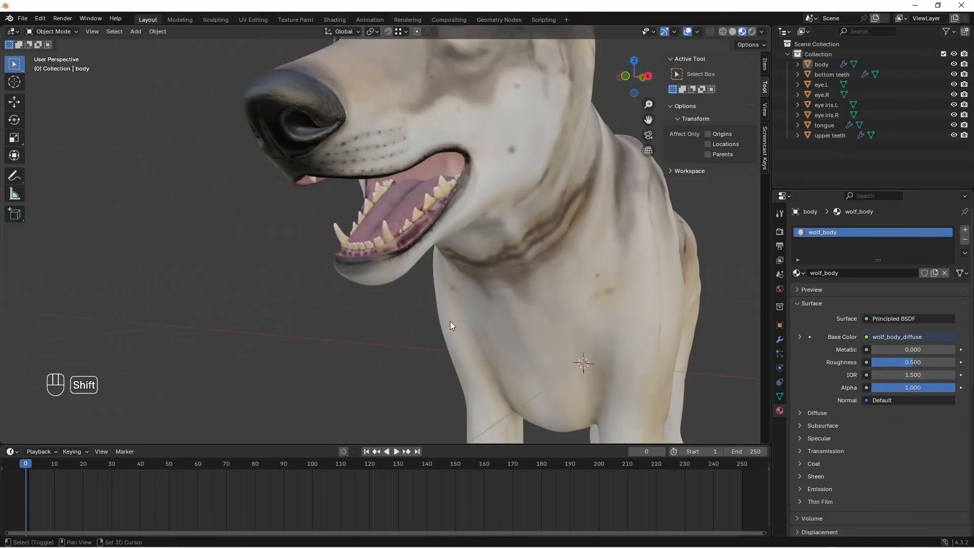
shift+middle_drag(449, 321, 437, 328)
click(465, 301)
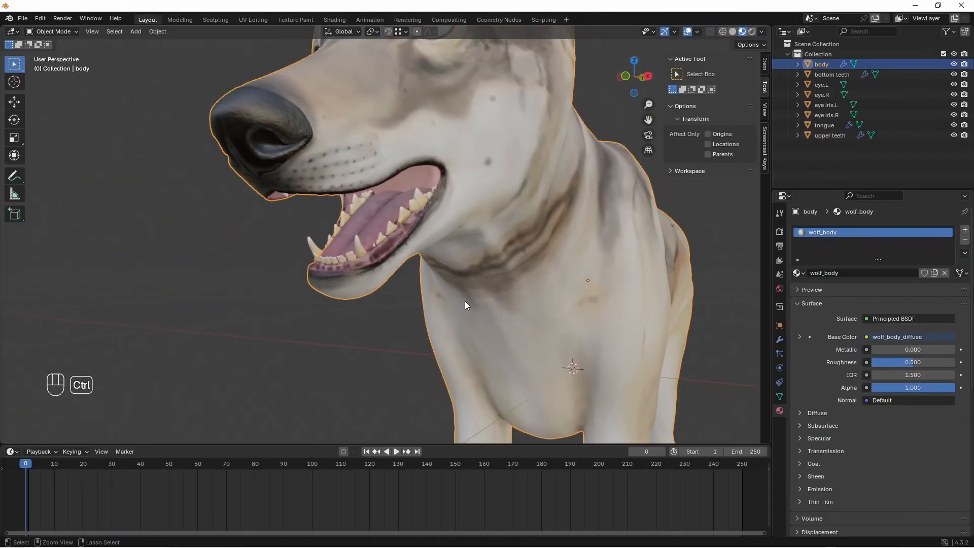
key(ctrl+i)
key(h)
click(442, 277)
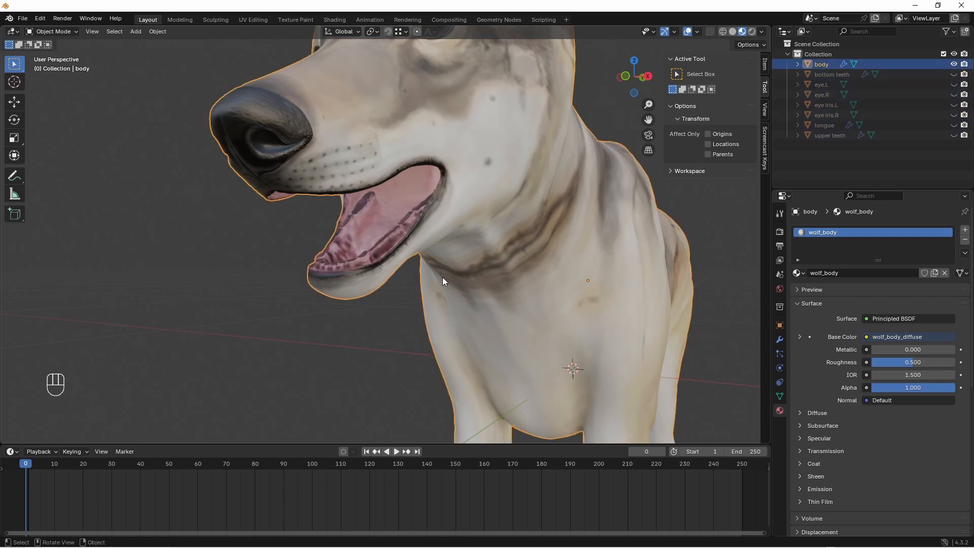
- Isolate the mouth interior in Edit Mode by selecting its linked mesh and hiding the rest of the body
middle_drag(442, 277, 474, 211)
key(Tab)
key(l)
key(ctrl+i)
key(h)
middle_drag(495, 168, 525, 147)
click(528, 145)
- Bring the view close to the back of the throat and switch the body to Texture Paint mode
key(KP_Decimal)
key(Tab)
click(54, 32)
click(55, 94)
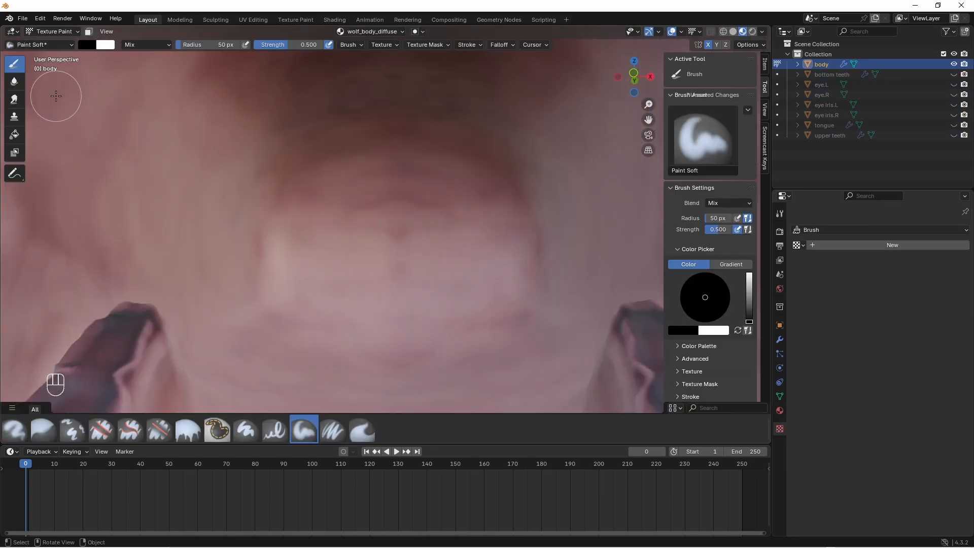
- Paint the back of the throat black with the Paint Soft brush at radius 100 px, raising the strength to 1.000
key(KP_0)
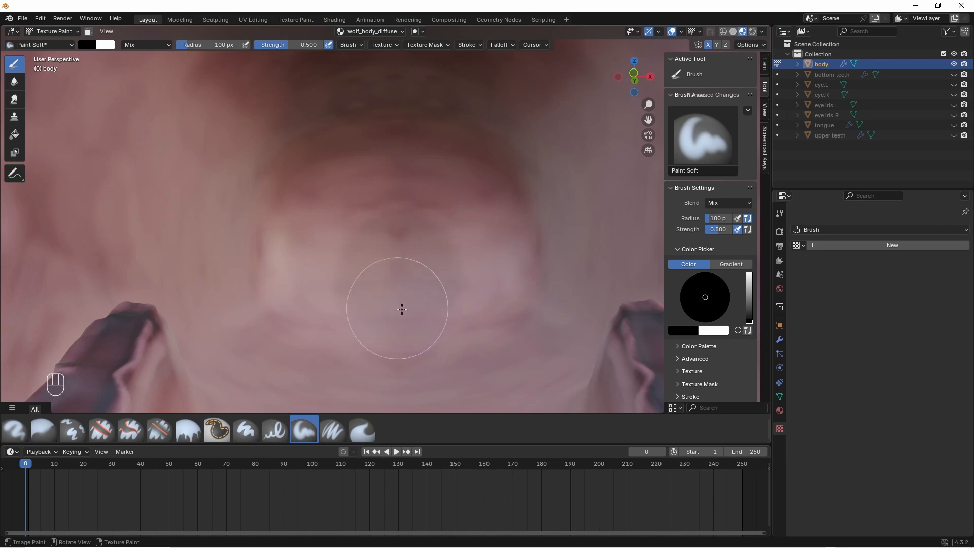
mouse_move(400, 272)
mouse_down()
mouse_move(362, 253)
mouse_move(391, 272)
mouse_move(392, 222)
mouse_move(473, 263)
mouse_move(382, 267)
mouse_move(416, 266)
mouse_move(396, 250)
mouse_up()
drag(287, 46, 335, 47)
mouse_move(413, 262)
shift+mouse_down()
mouse_move(369, 245)
mouse_move(436, 311)
mouse_move(425, 281)
shift+mouse_up()
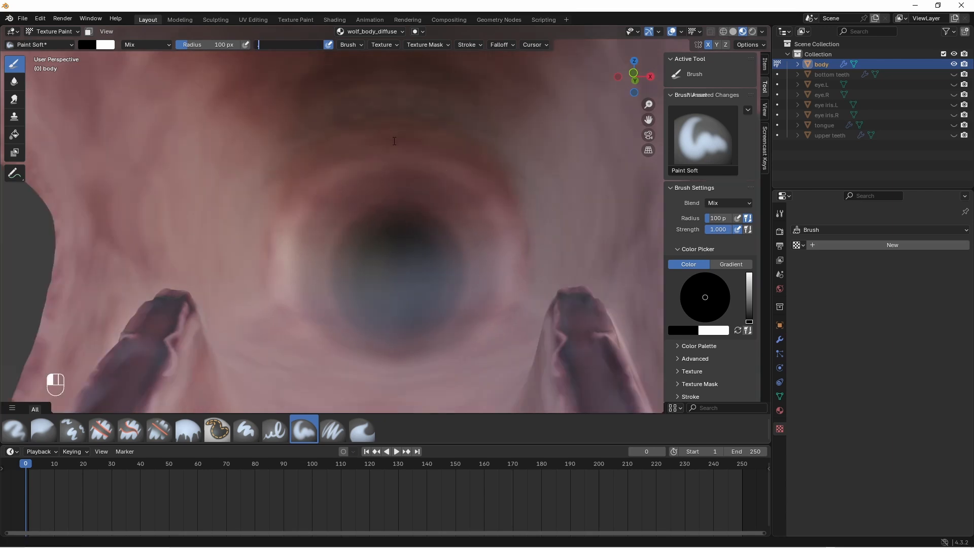
- Lower the brush strength to 0.300 and darken the throat further using radii of 150 px and 50 px
drag(296, 45, 240, 44)
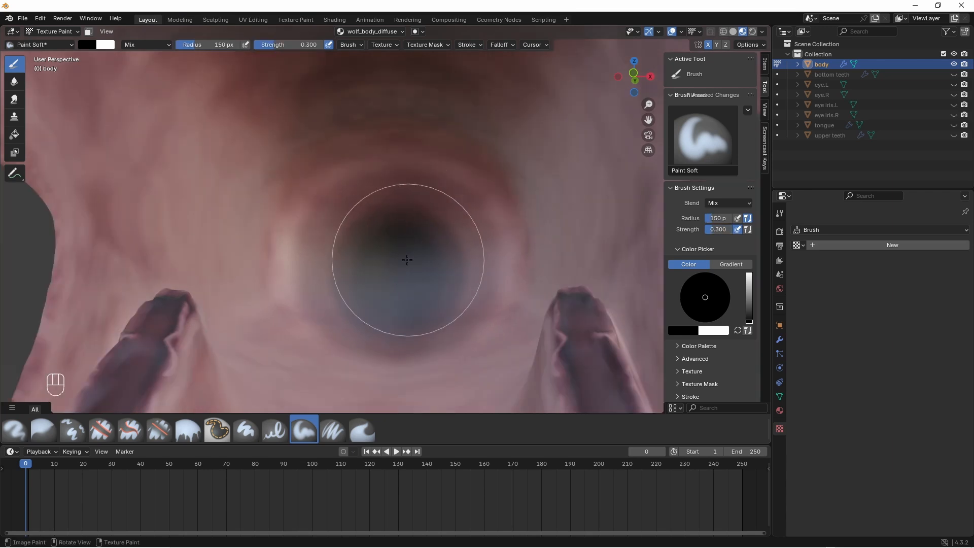
scroll(355, 213, up, 4)
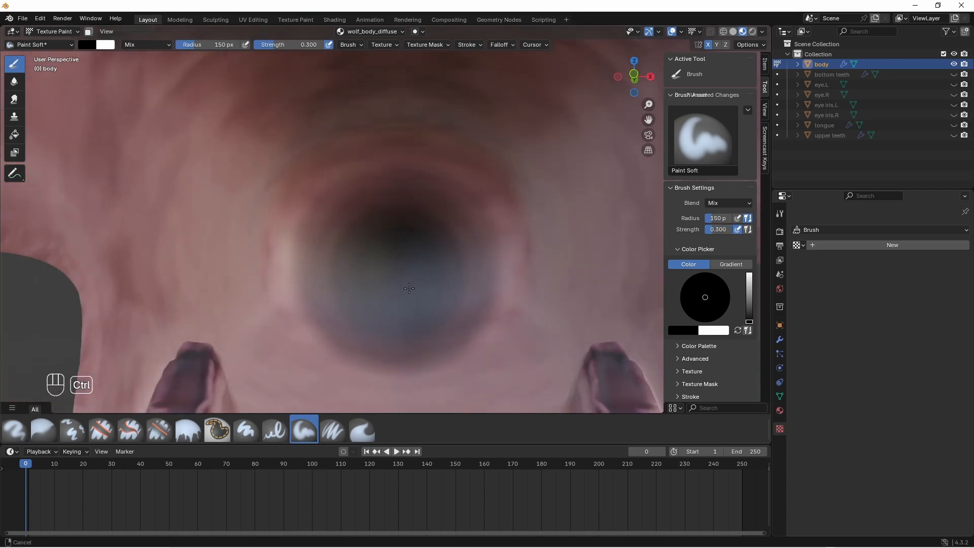
drag(238, 45, 226, 47)
double_click(225, 46)
text(50)
key(Return)
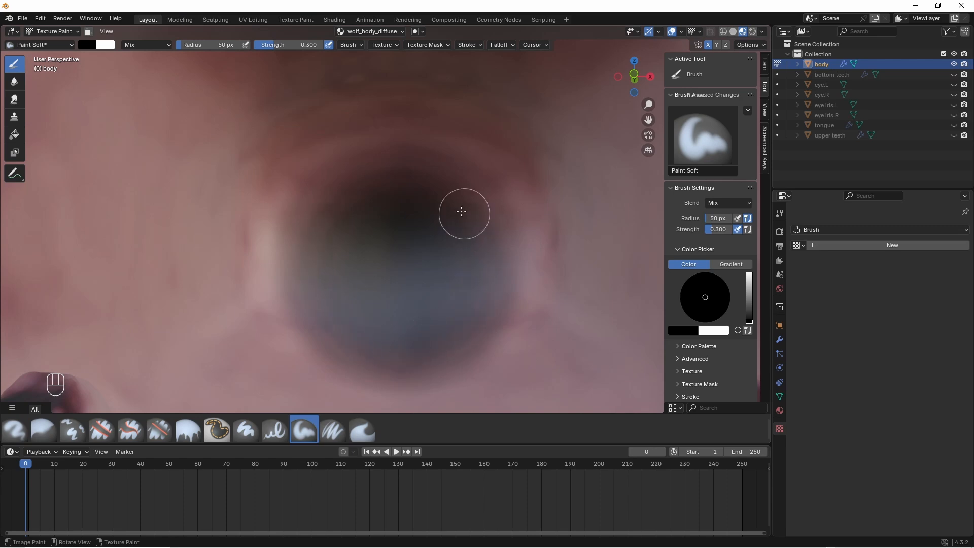
- Blend the dark throat shading outward with larger brush radii of 200 px and 250 px
double_click(220, 46)
text(200)
key(Return)
double_click(220, 46)
text(250)
key(Return)
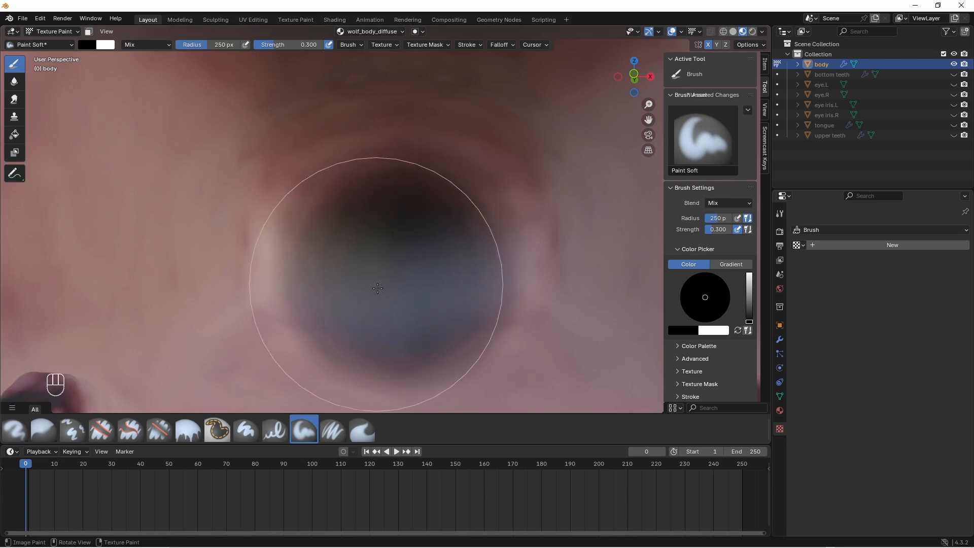
- Reveal the hidden body mesh in Edit Mode and return the body to Object Mode
ctrl+middle_drag(408, 294, 396, 355)
middle_drag(381, 284, 357, 277)
scroll(357, 277, down, 3)
key(Tab)
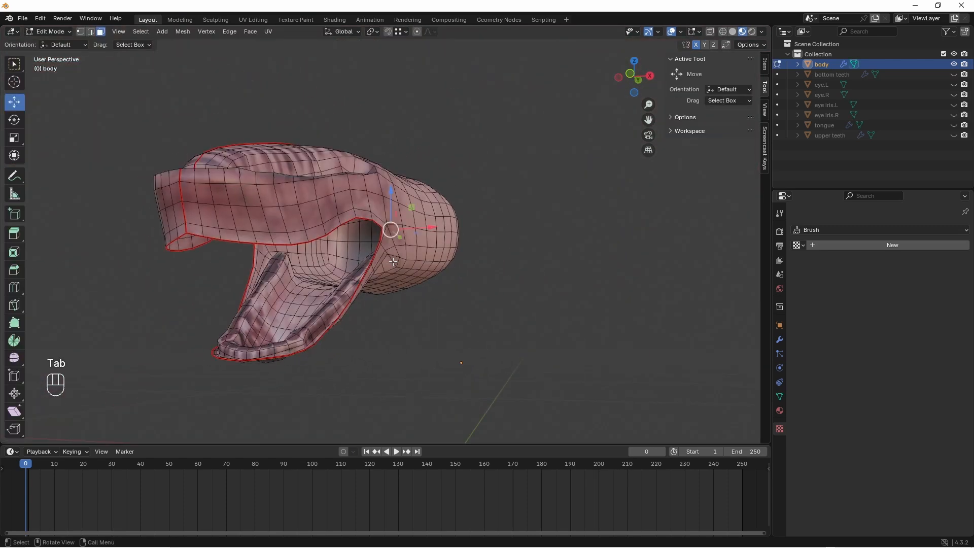
key(alt+h)
key(Tab)
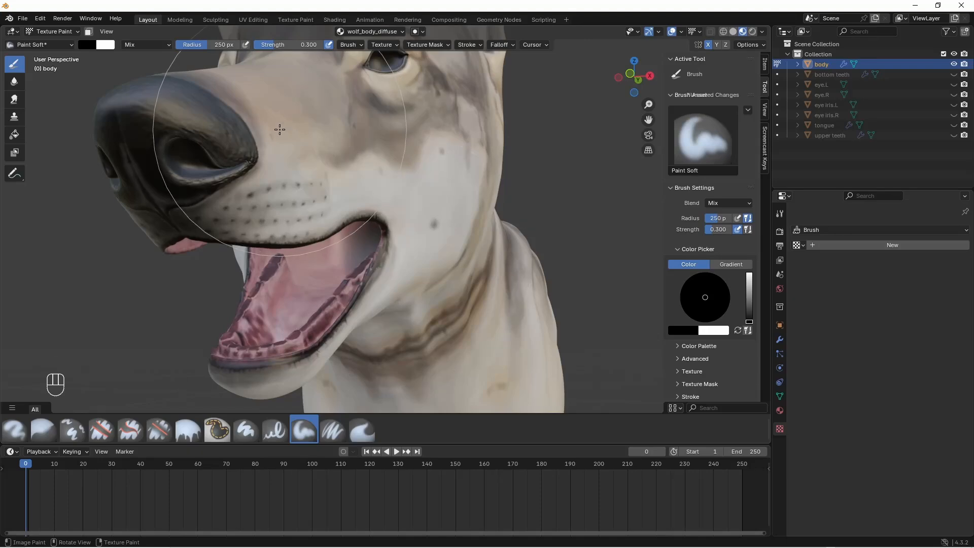
click(53, 32)
click(57, 43)
scroll(417, 242, down, 4)
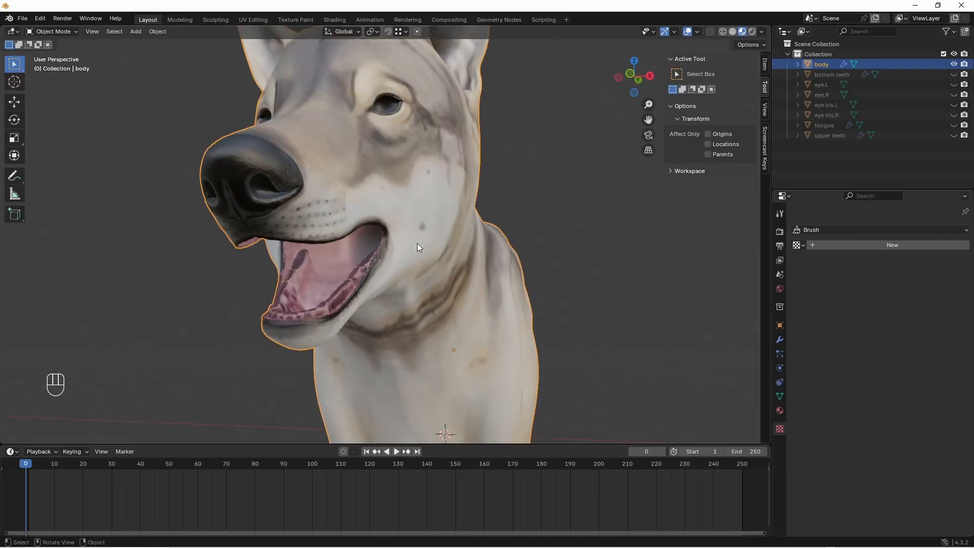
- Unhide the teeth, tongue and eye objects and deselect everything
mouse_move(417, 243)
middle_down()
mouse_move(410, 255)
mouse_move(386, 249)
mouse_move(373, 264)
mouse_move(333, 206)
mouse_move(346, 216)
mouse_move(340, 188)
mouse_move(359, 155)
middle_up()
key(alt+h)
key(a)
key(a)
- Temporarily hide eye.L to examine the iris beneath, bring it back, deselect everything and examine the whole wolf
click(358, 154)
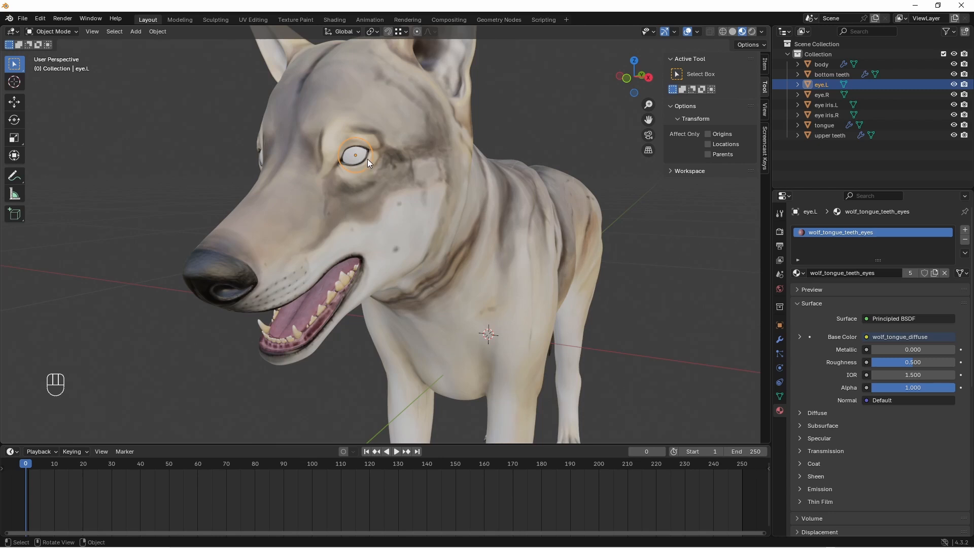
key(h)
middle_drag(354, 154, 364, 151)
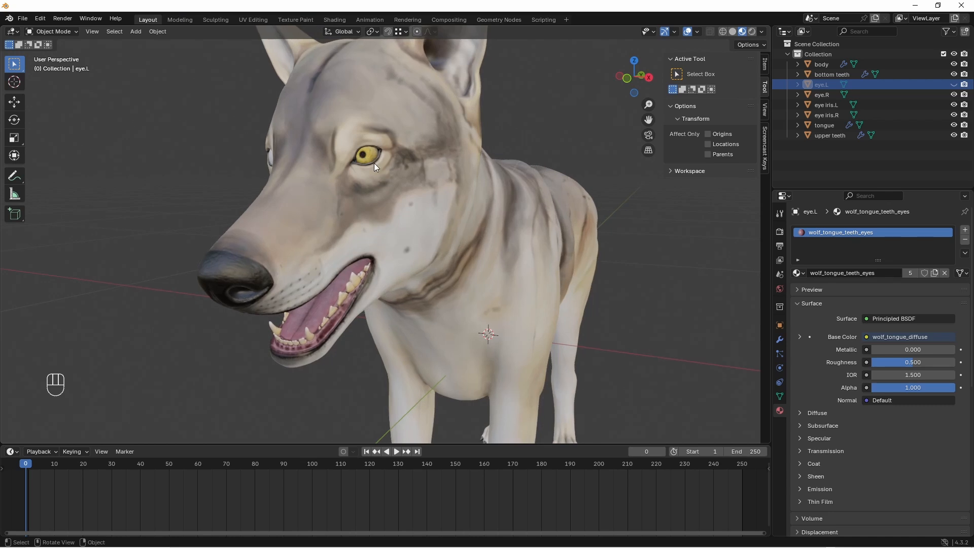
key(ctrl+z)
key(a)
key(a)
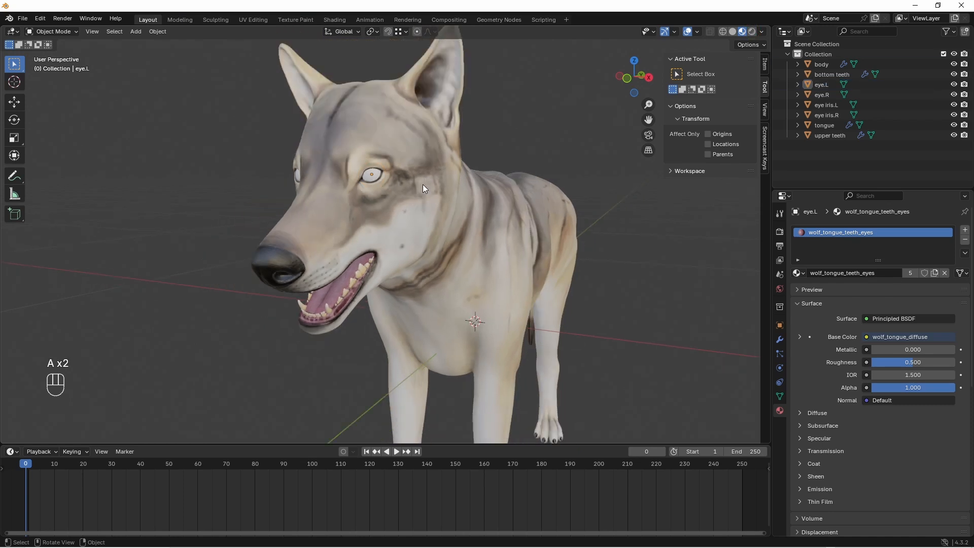
scroll(423, 185, down, 4)
middle_drag(428, 192, 410, 173)
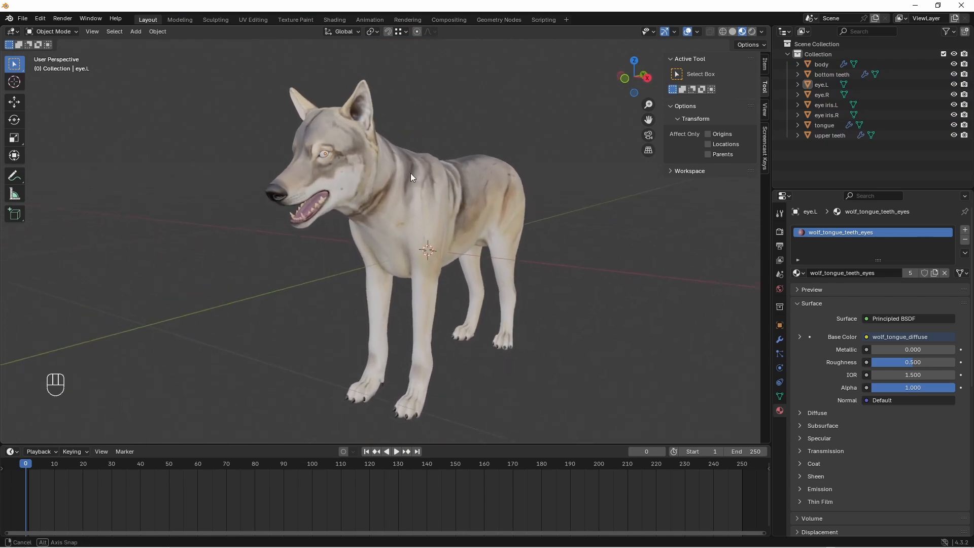
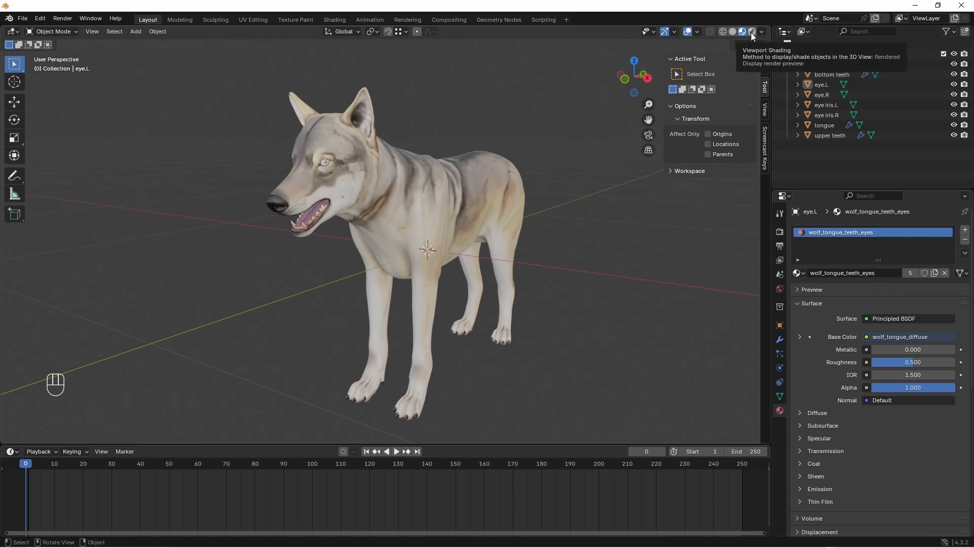
- Switch the viewport to Rendered shading and add a Sun light with a strength of 2
click(752, 31)
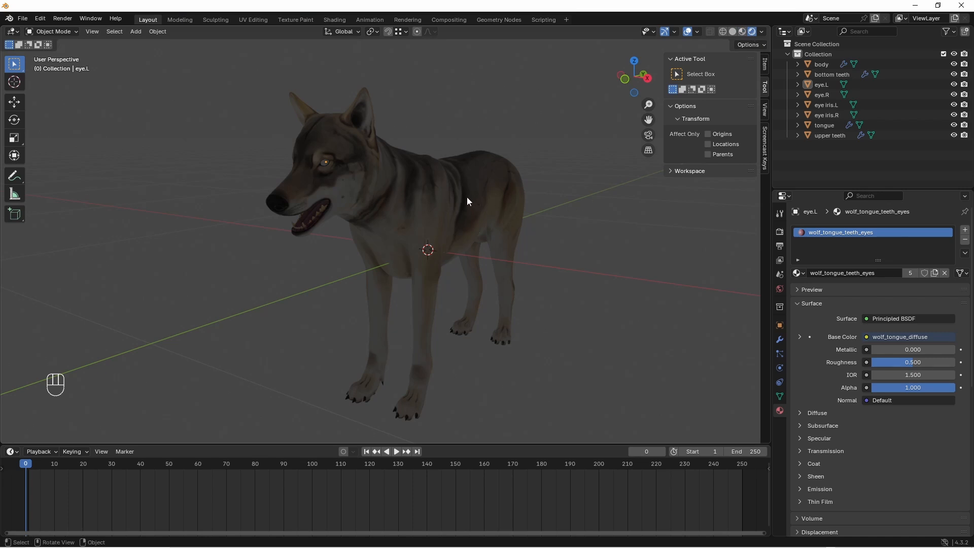
middle_drag(464, 191, 508, 252)
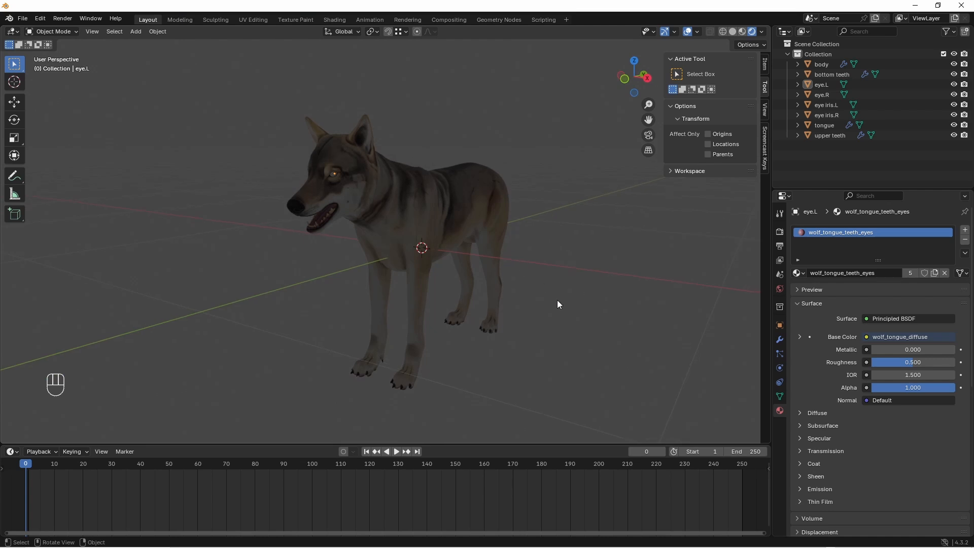
key(shift+a)
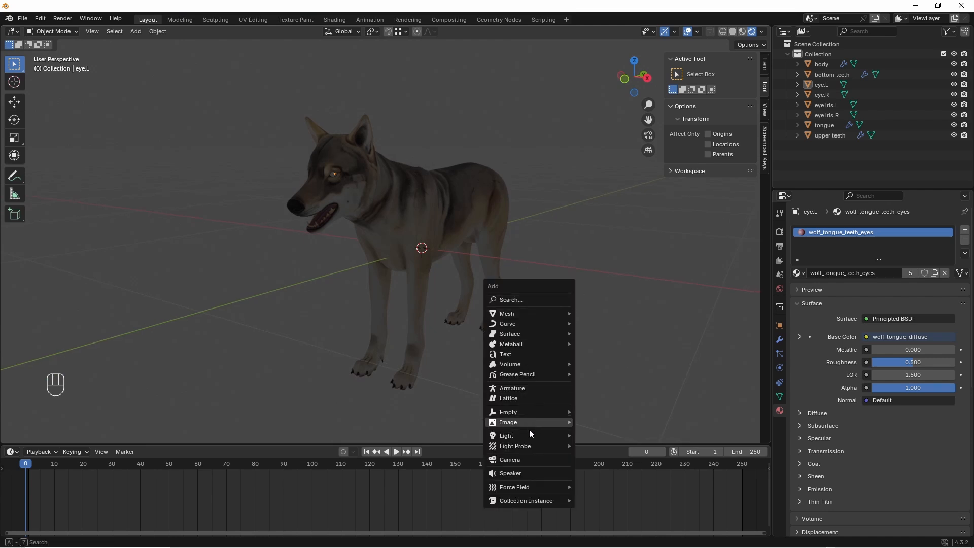
mouse_move(567, 436)
click(594, 448)
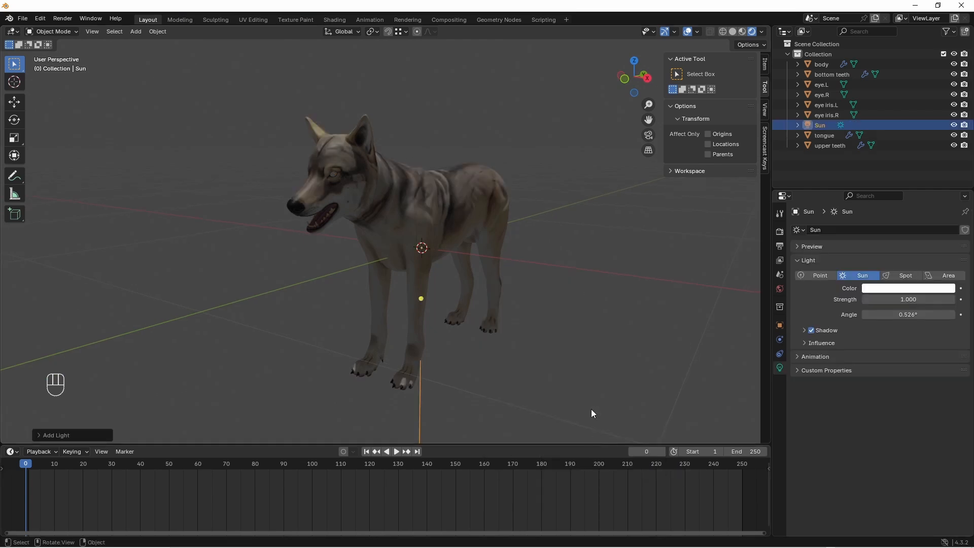
click(908, 300)
text(2)
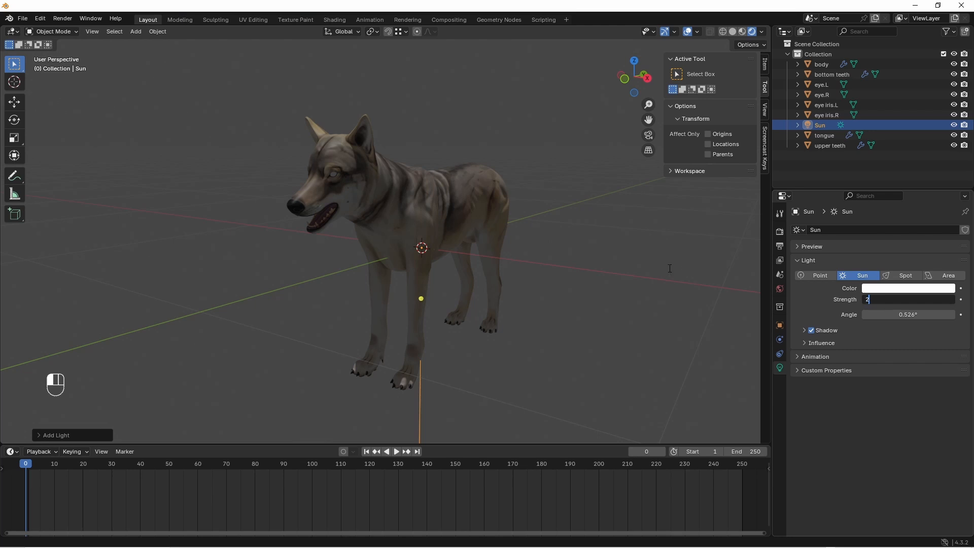
key(Return)
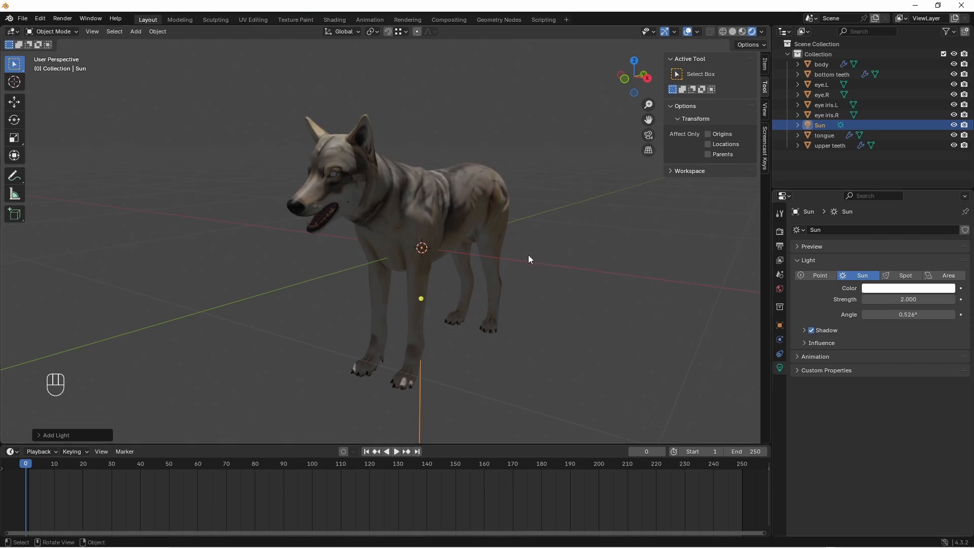
- In front view, move the Sun high above the wolf on its +X side and rotate it to aim down at the wolf
scroll(525, 254, down, 3)
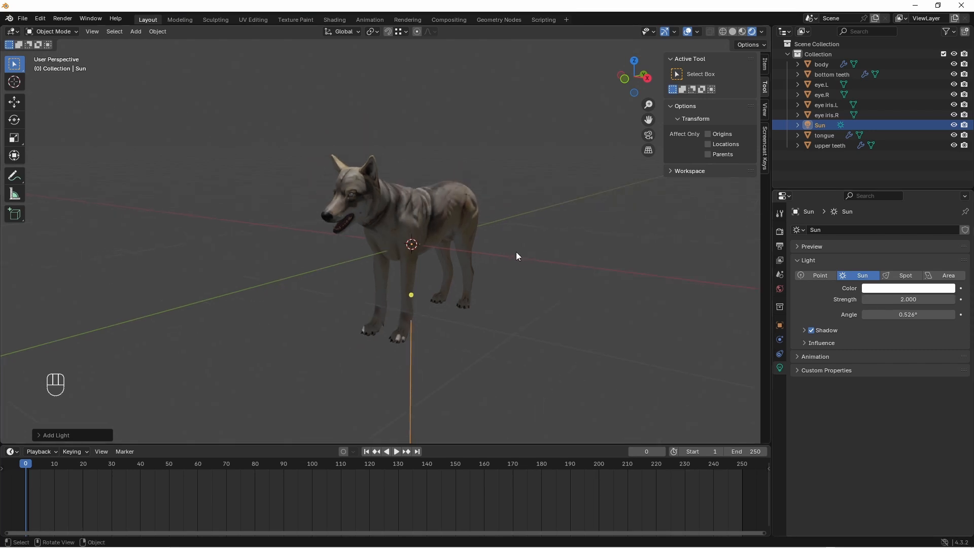
scroll(482, 251, down, 3)
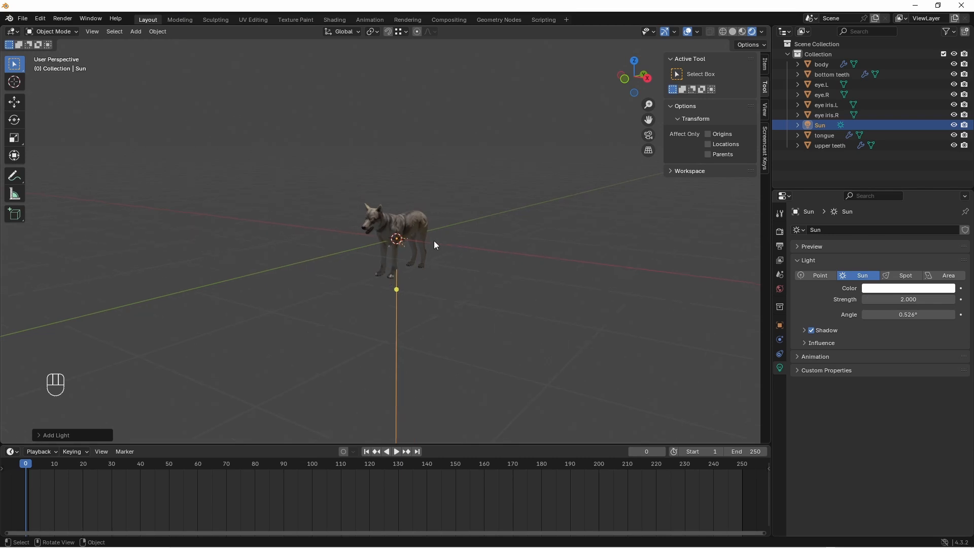
middle_drag(433, 239, 471, 237)
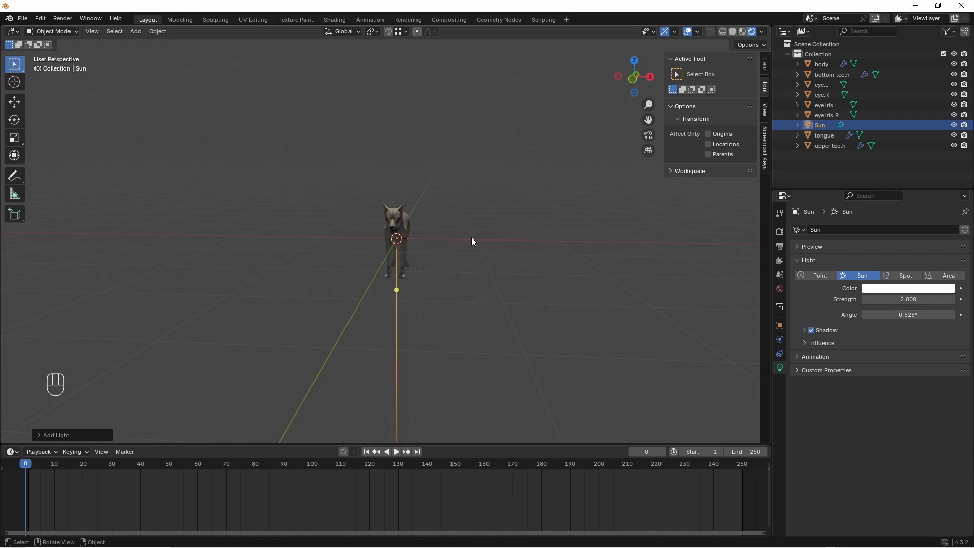
key(KP_1)
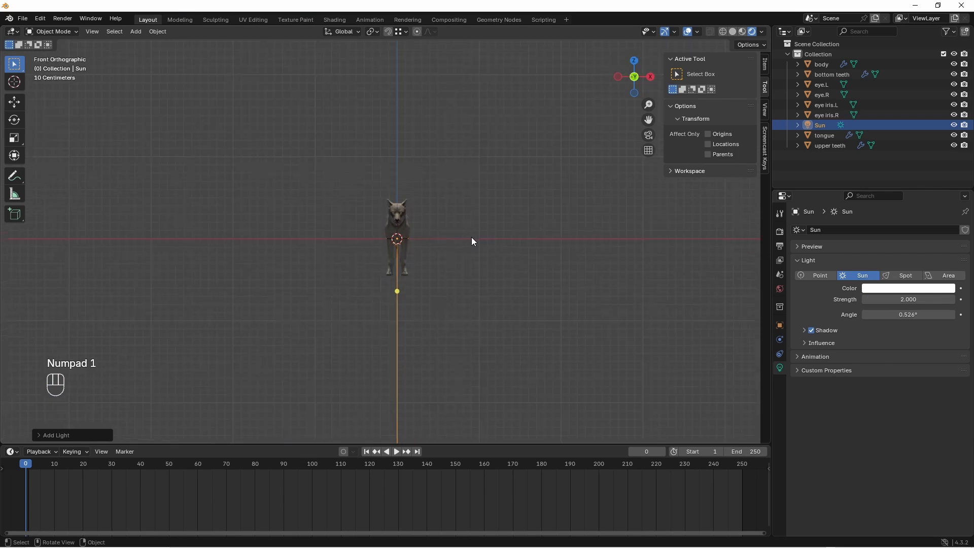
shift+middle_drag(471, 237, 460, 257)
key(g)
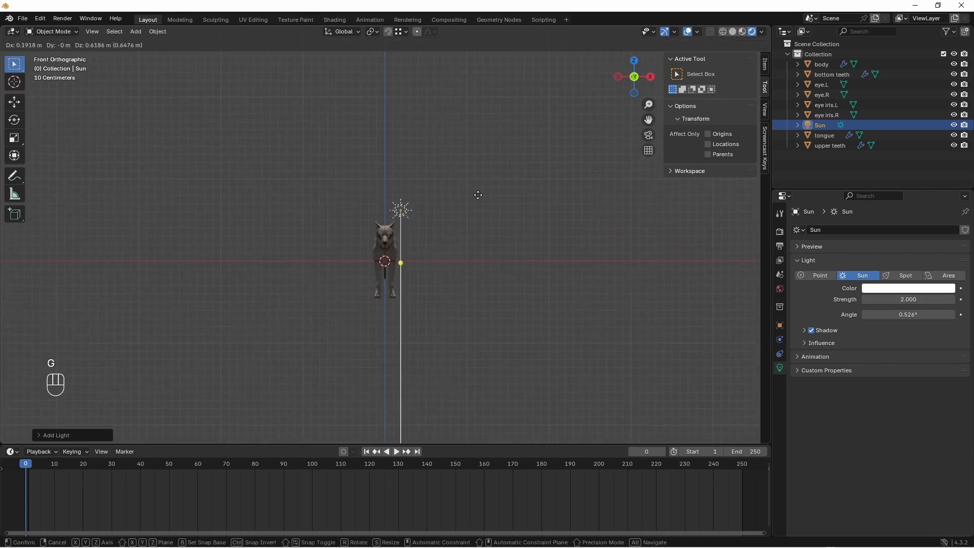
click(549, 68)
key(r)
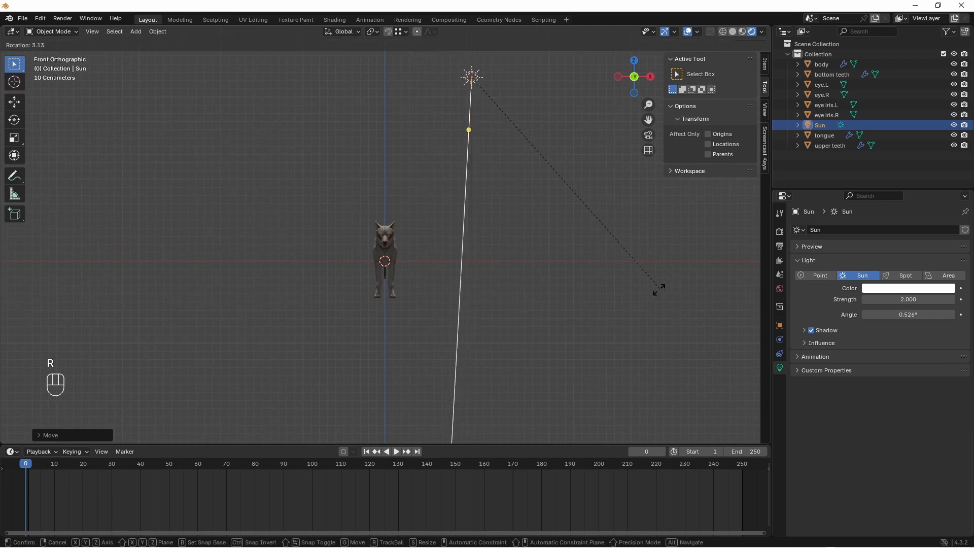
click(543, 297)
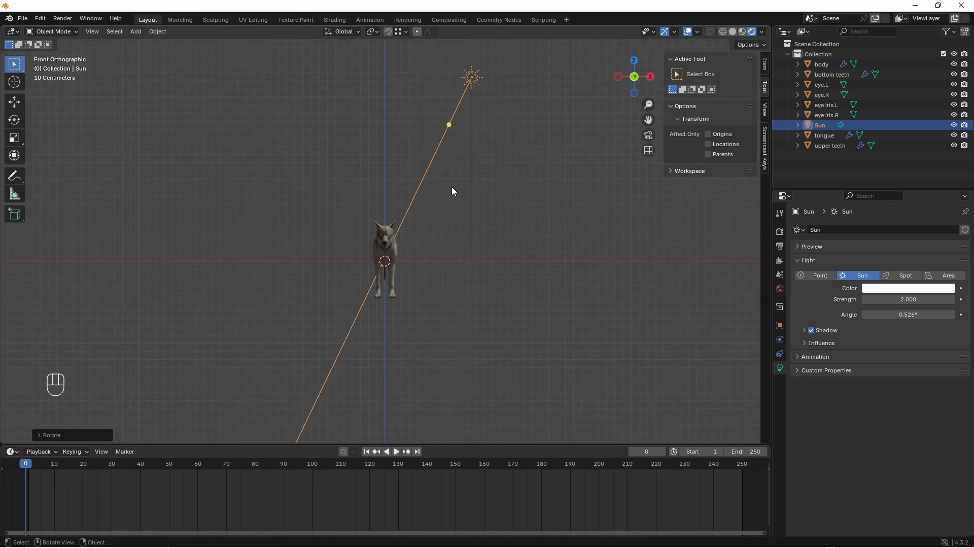
- In top view, move the Sun ahead of the wolf along -Y and rotate it to point back at the wolf
key(KP_7)
scroll(456, 207, down, 1)
key(g)
click(495, 241)
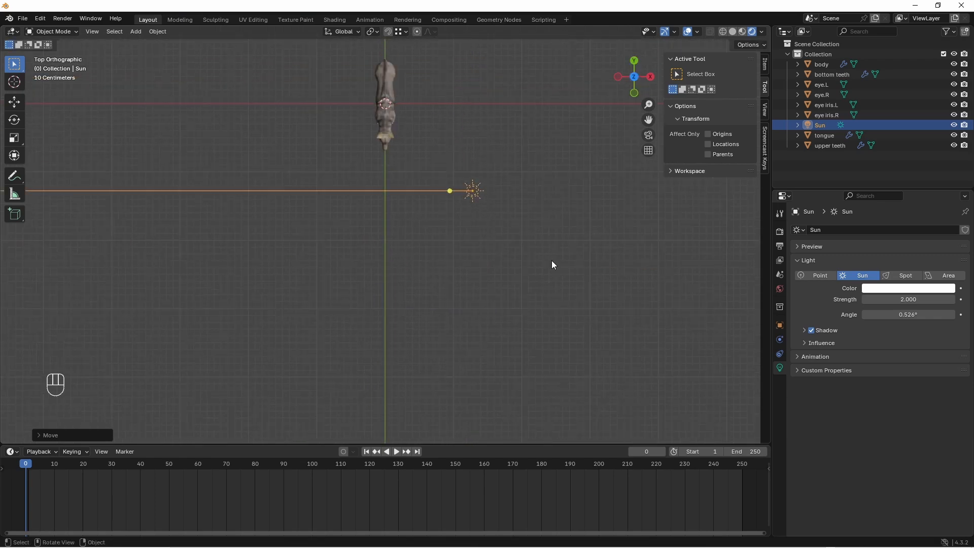
key(r)
click(398, 122)
- Frame the wolf's body in a perspective view, then reselect the Sun and increase its angle
middle_drag(398, 122, 365, 159)
scroll(385, 172, up, 3)
click(365, 162)
key(KP_Decimal)
middle_drag(374, 205, 381, 194)
click(467, 127)
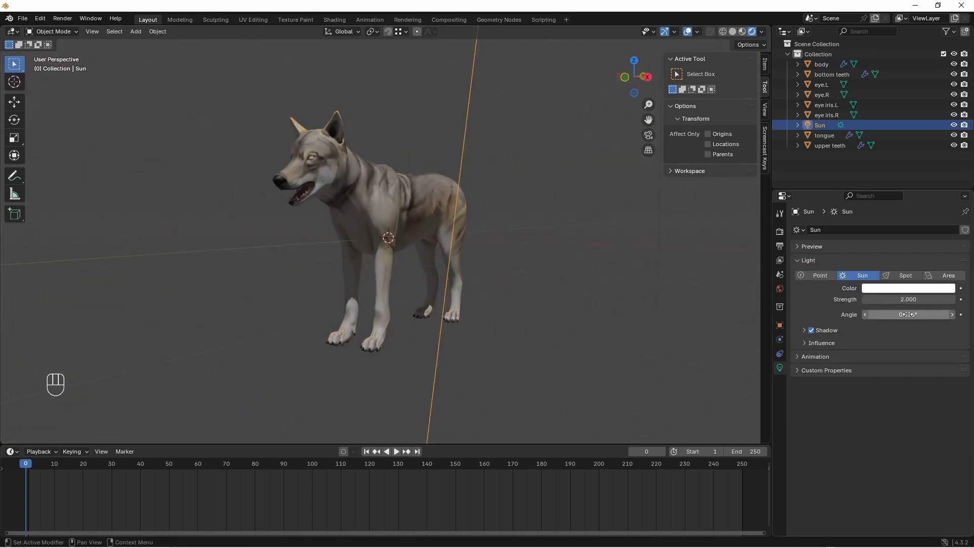
drag(909, 315, 954, 314)
- Select the wolf's body and examine its texture closely under the sunlight
middle_drag(354, 182, 351, 182)
click(351, 183)
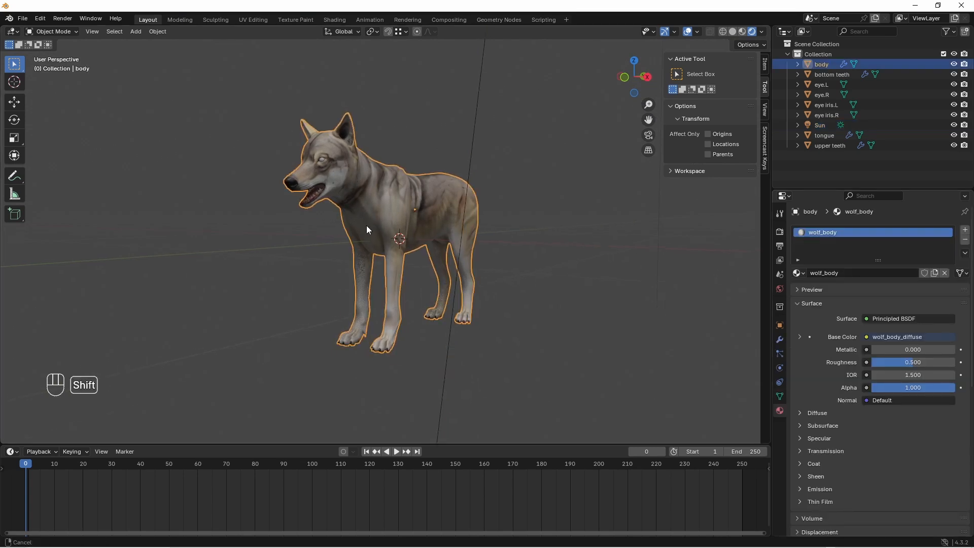
scroll(366, 228, up, 2)
shift+middle_drag(367, 225, 388, 230)
shift+middle_drag(341, 193, 427, 232)
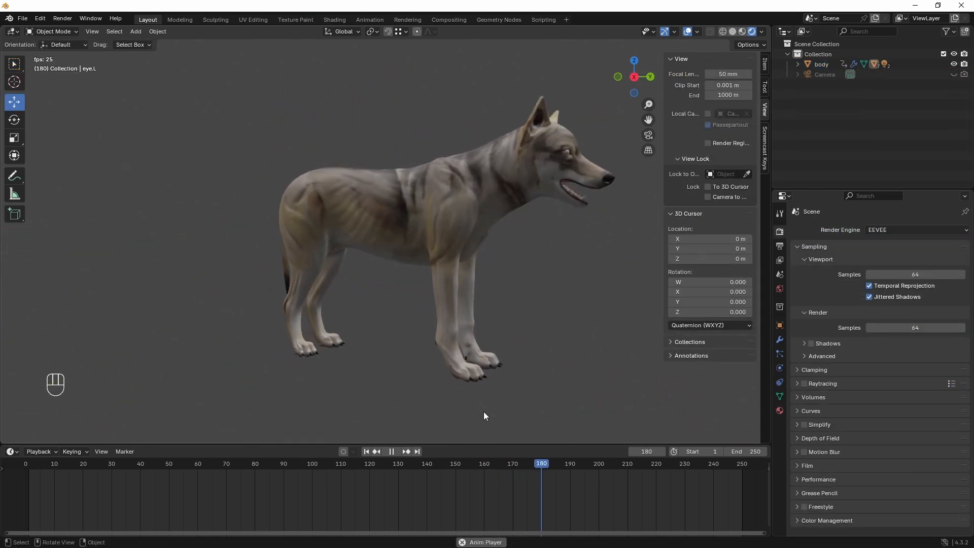